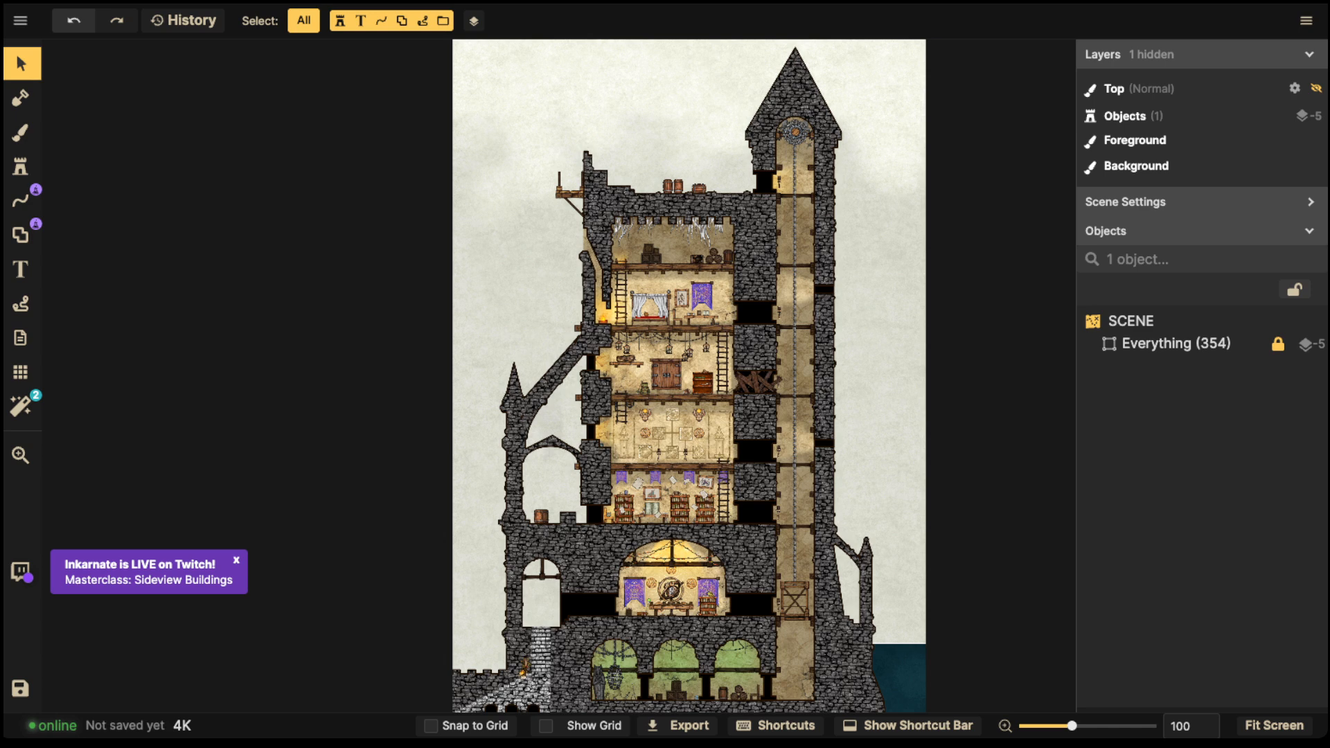
# Step: Dismiss the Twitch live notice and activate the Line tool in Free Draw mode
pyautogui.click(236, 560)
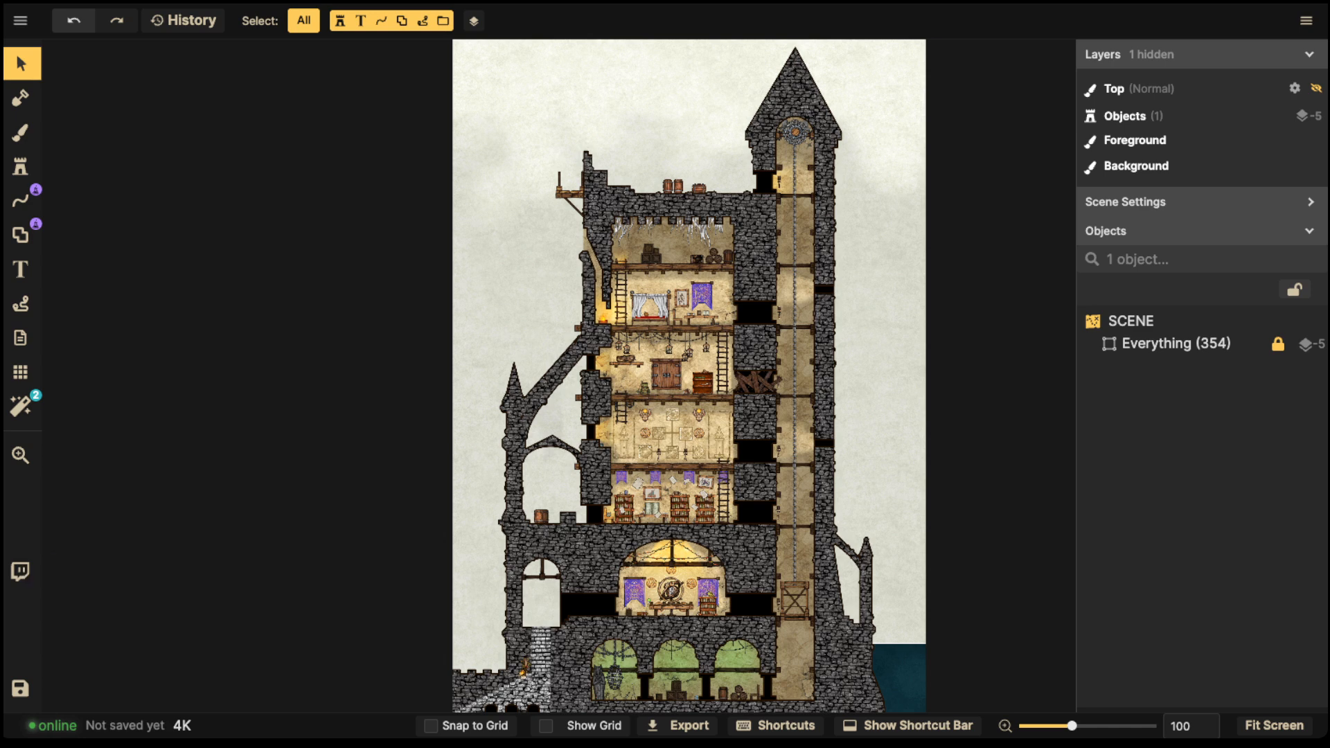
pyautogui.click(20, 200)
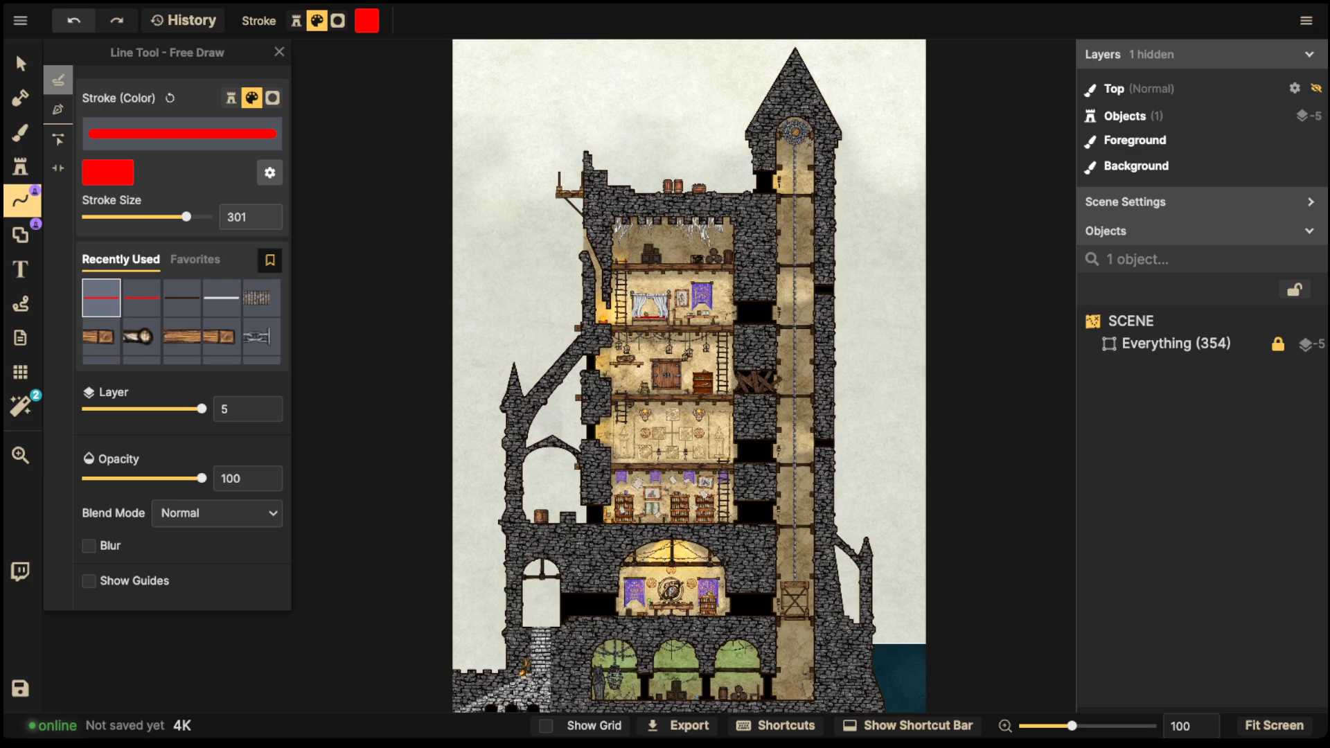
# Step: Examine the tower's lower floors, from the entrance stairs through the orrery hall to the green cellar vaults
pyautogui.scroll(10, 501, 652)
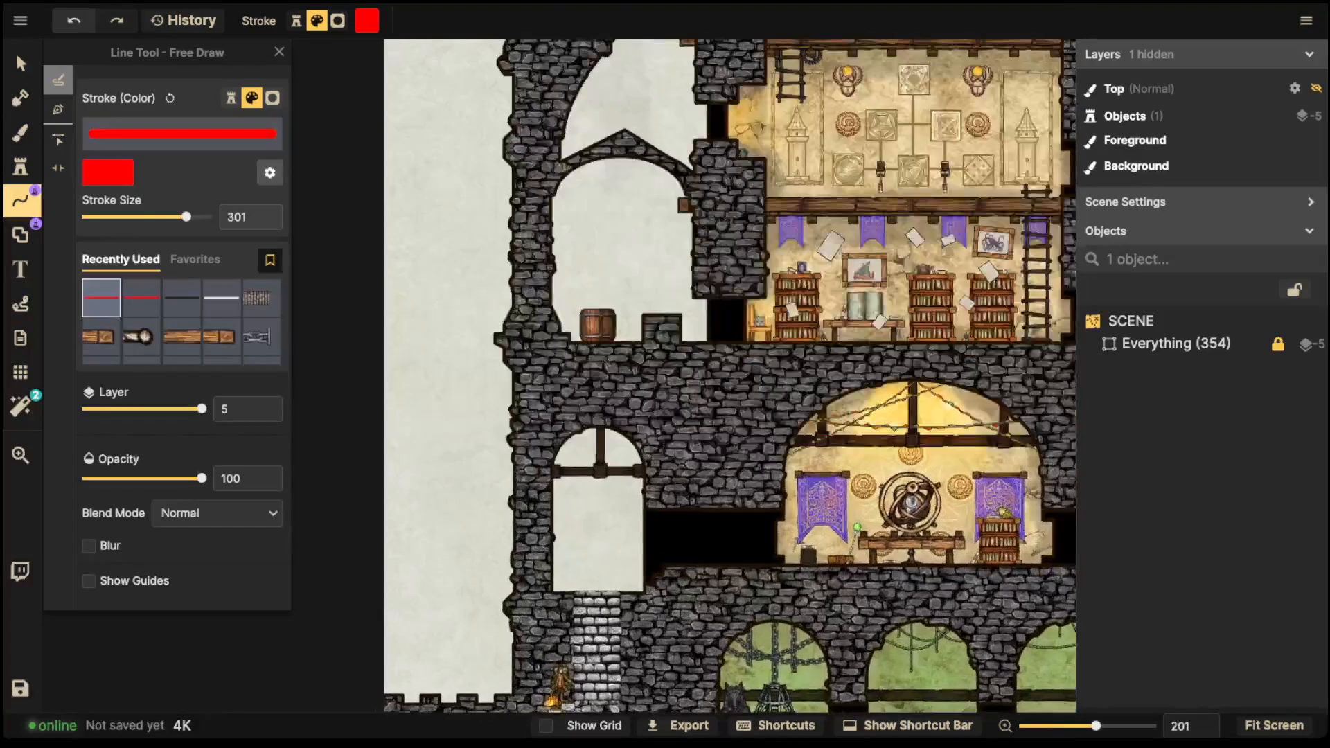
pyautogui.press('space')
pyautogui.moveTo(501, 652); pyautogui.dragTo(513, 502)
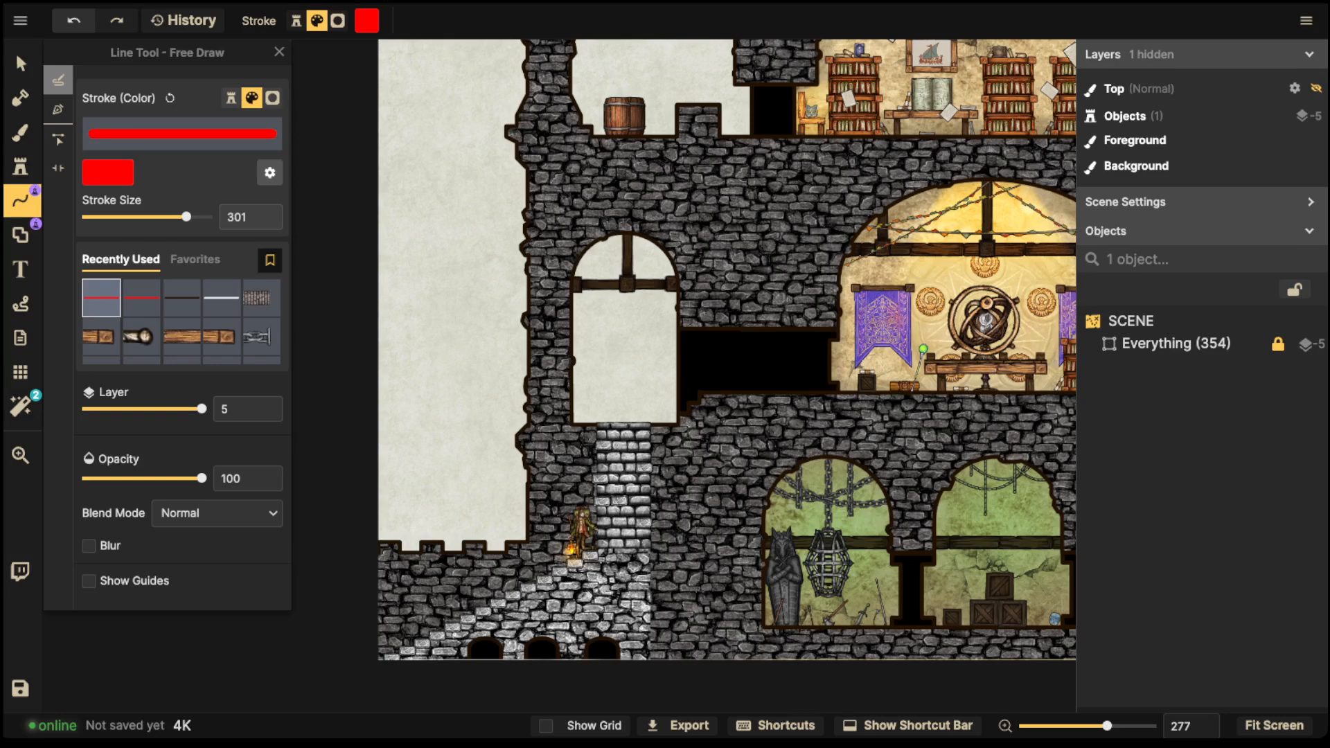
pyautogui.scroll(-1, 624, 394)
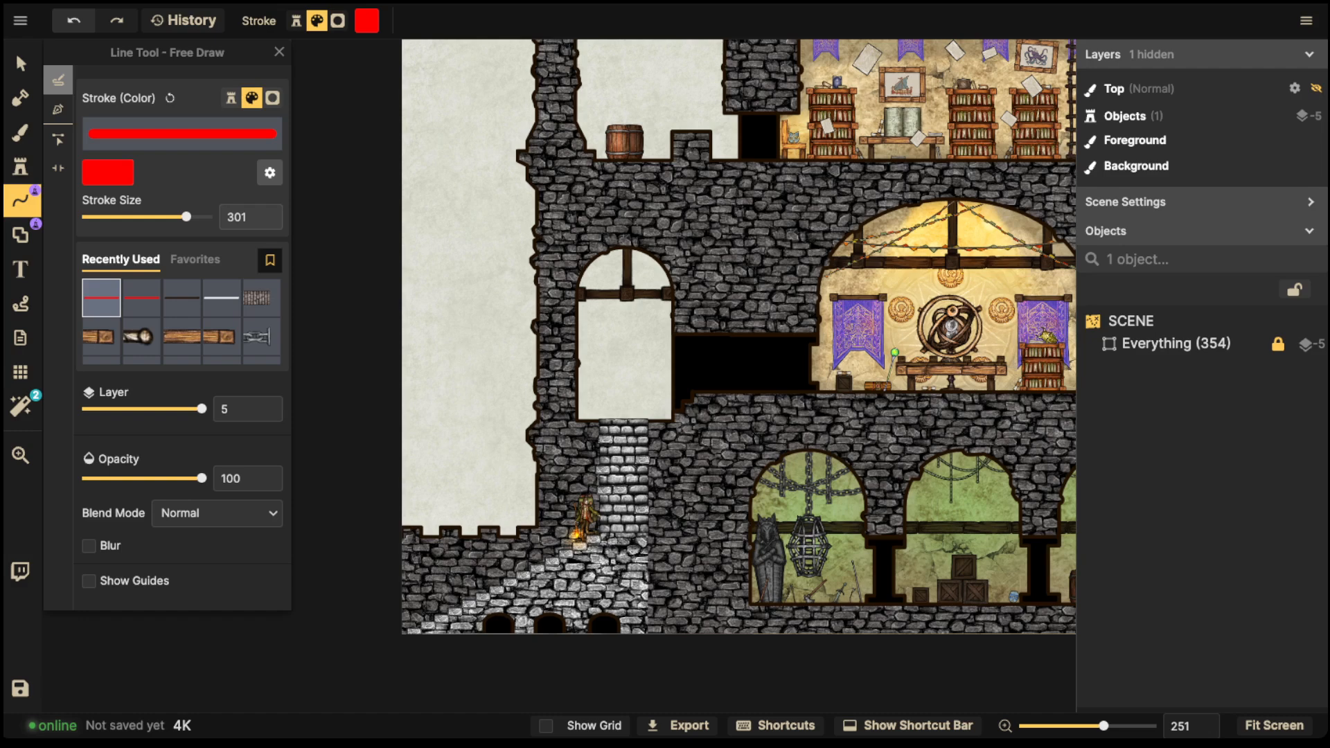
pyautogui.moveTo(624, 394); pyautogui.dragTo(445, 459)
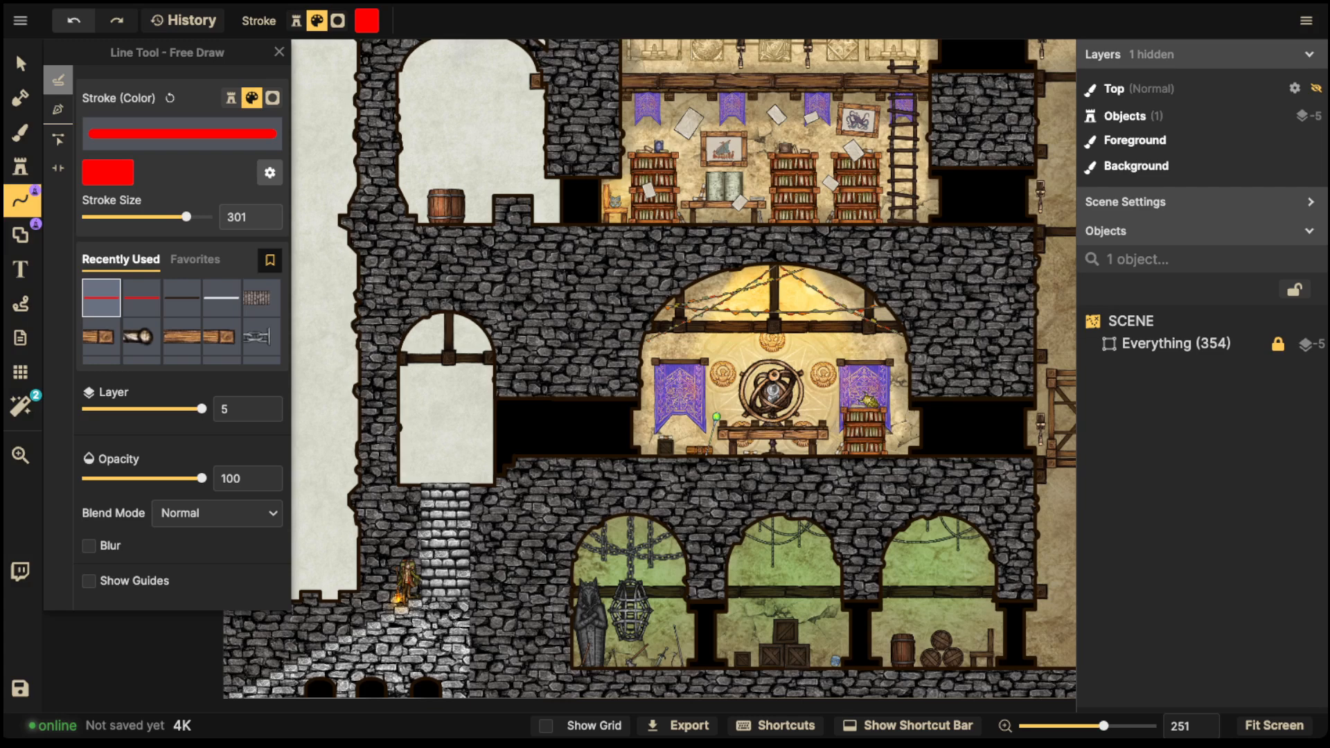
pyautogui.scroll(-2, 779, 468)
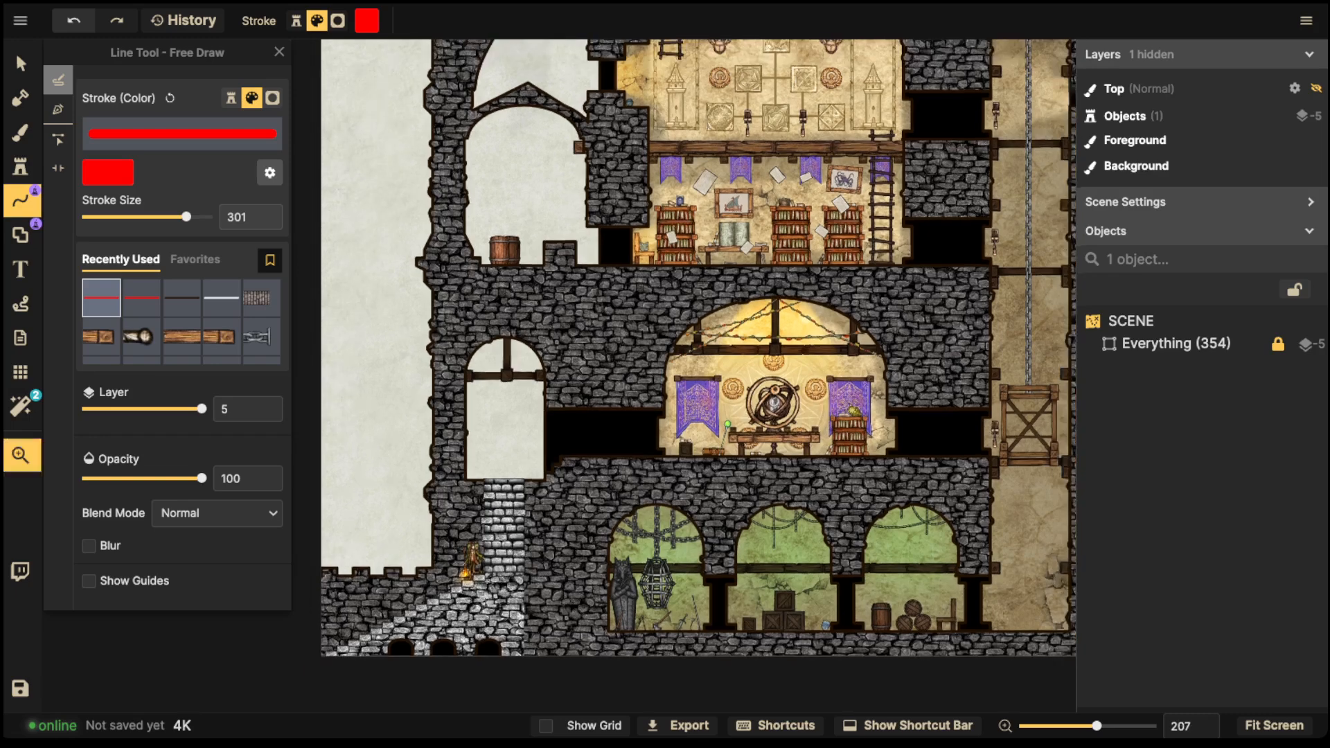
pyautogui.moveTo(778, 468); pyautogui.dragTo(717, 519)
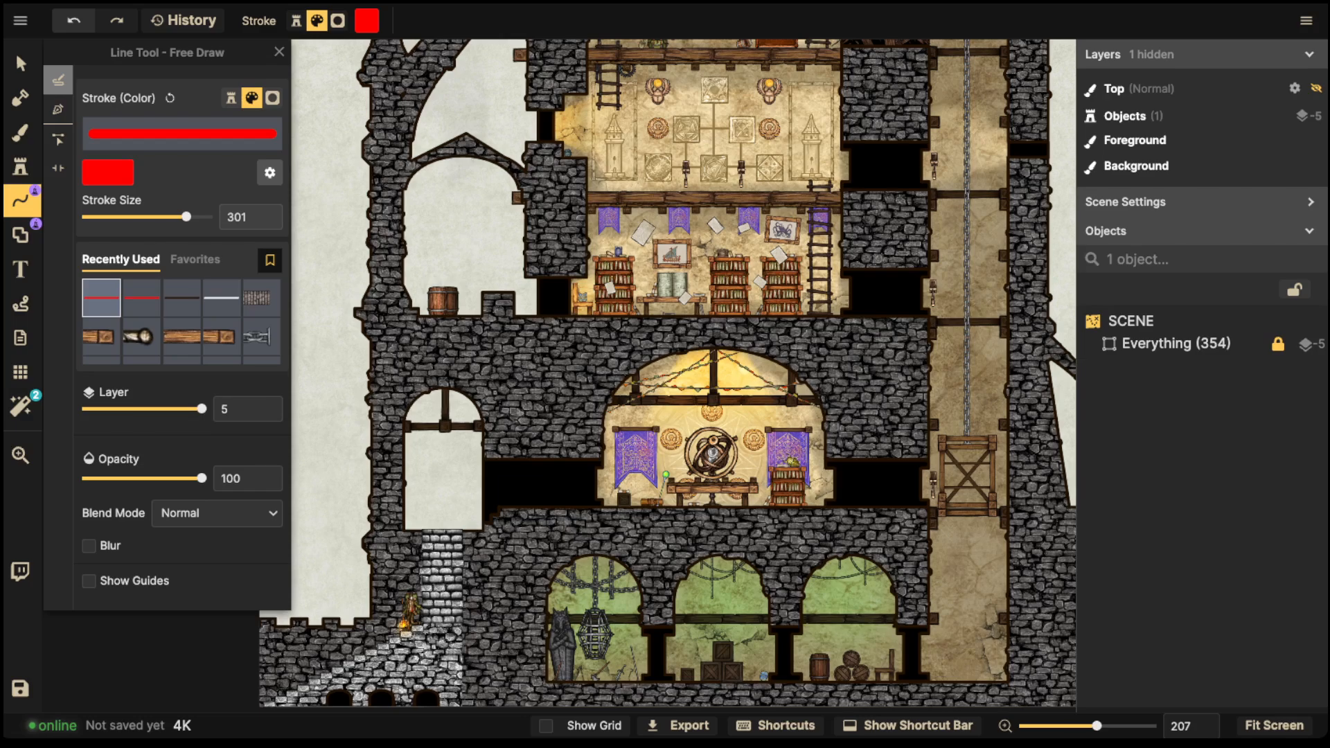
# Step: Circle the wall beside the entrance stairs in red, undo it, and circle the adventurer on the steps instead
pyautogui.scroll(5, 637, 495)
pyautogui.moveTo(637, 496); pyautogui.dragTo(954, 242)
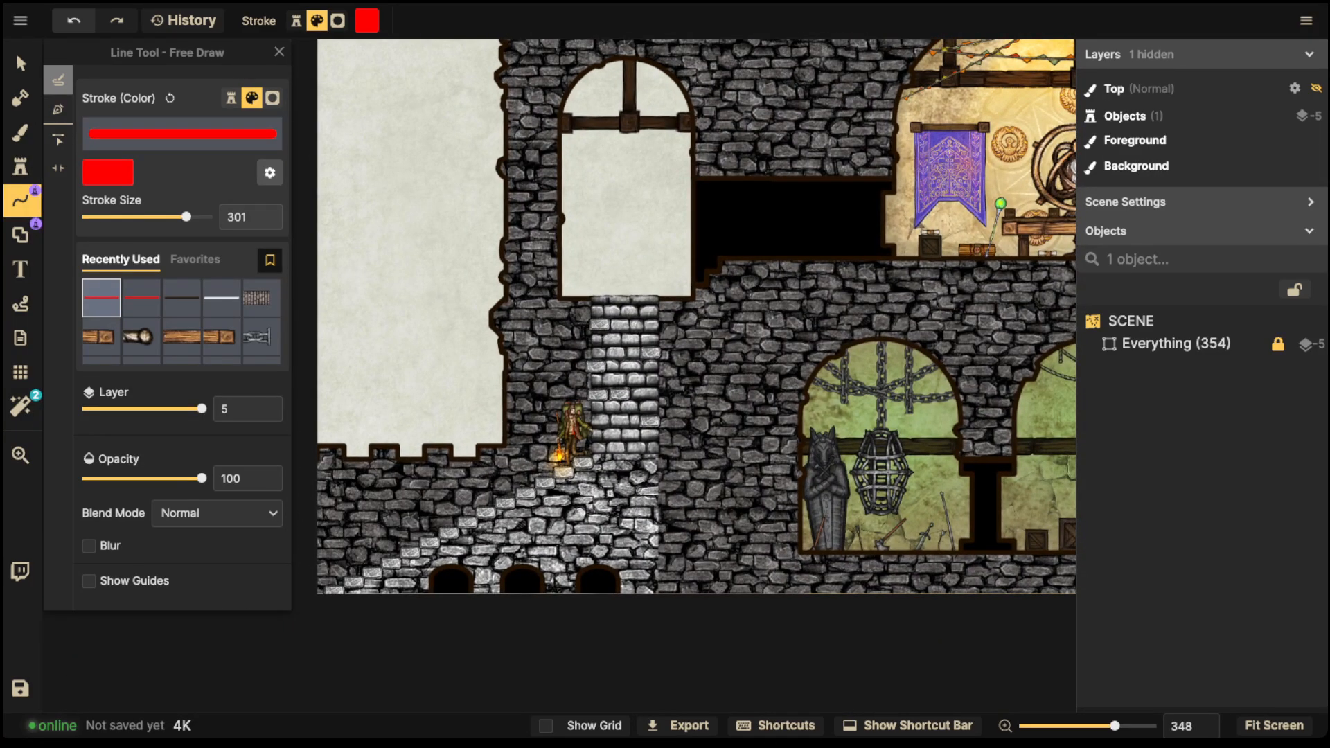
pyautogui.moveTo(460, 451)
pyautogui.mouseDown()
pyautogui.moveTo(386, 477)
pyautogui.moveTo(454, 447)
pyautogui.mouseUp()
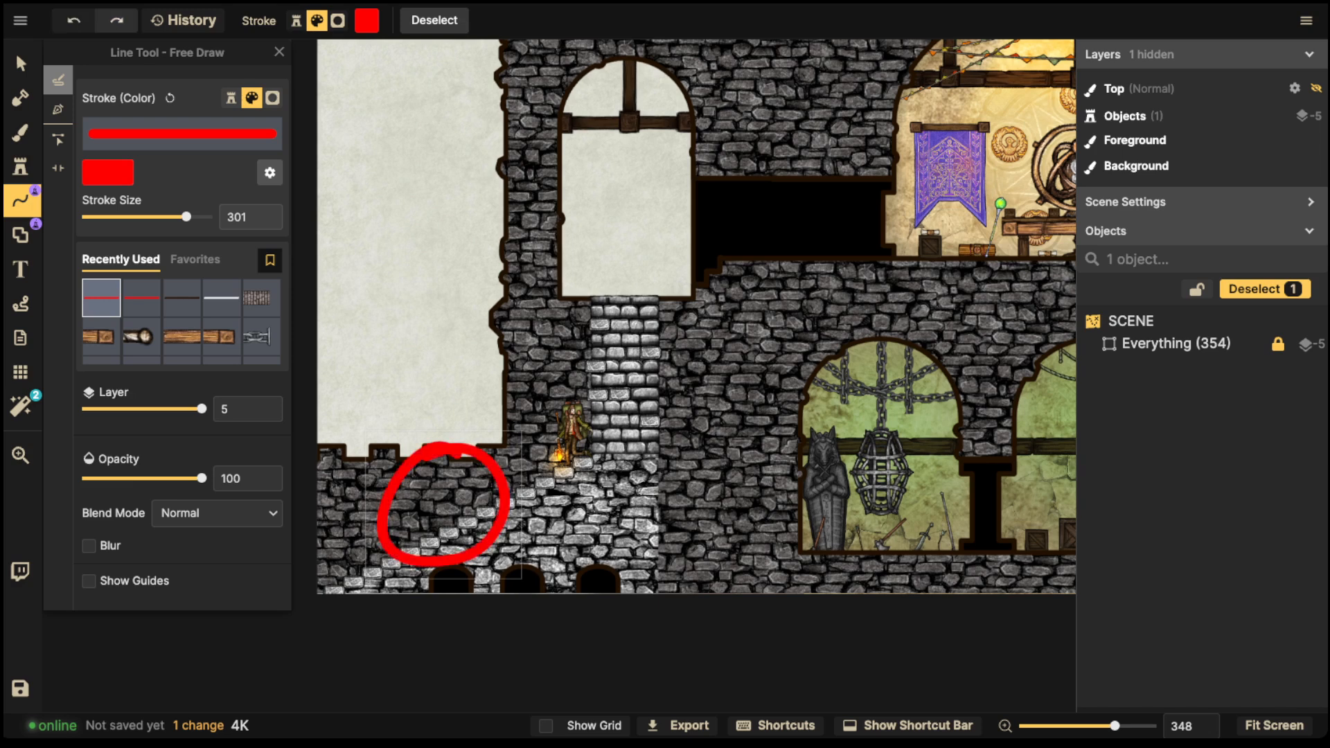
pyautogui.hotkey('ctrl', 'z')
pyautogui.moveTo(588, 374)
pyautogui.mouseDown()
pyautogui.moveTo(554, 519)
pyautogui.moveTo(578, 374)
pyautogui.mouseUp()
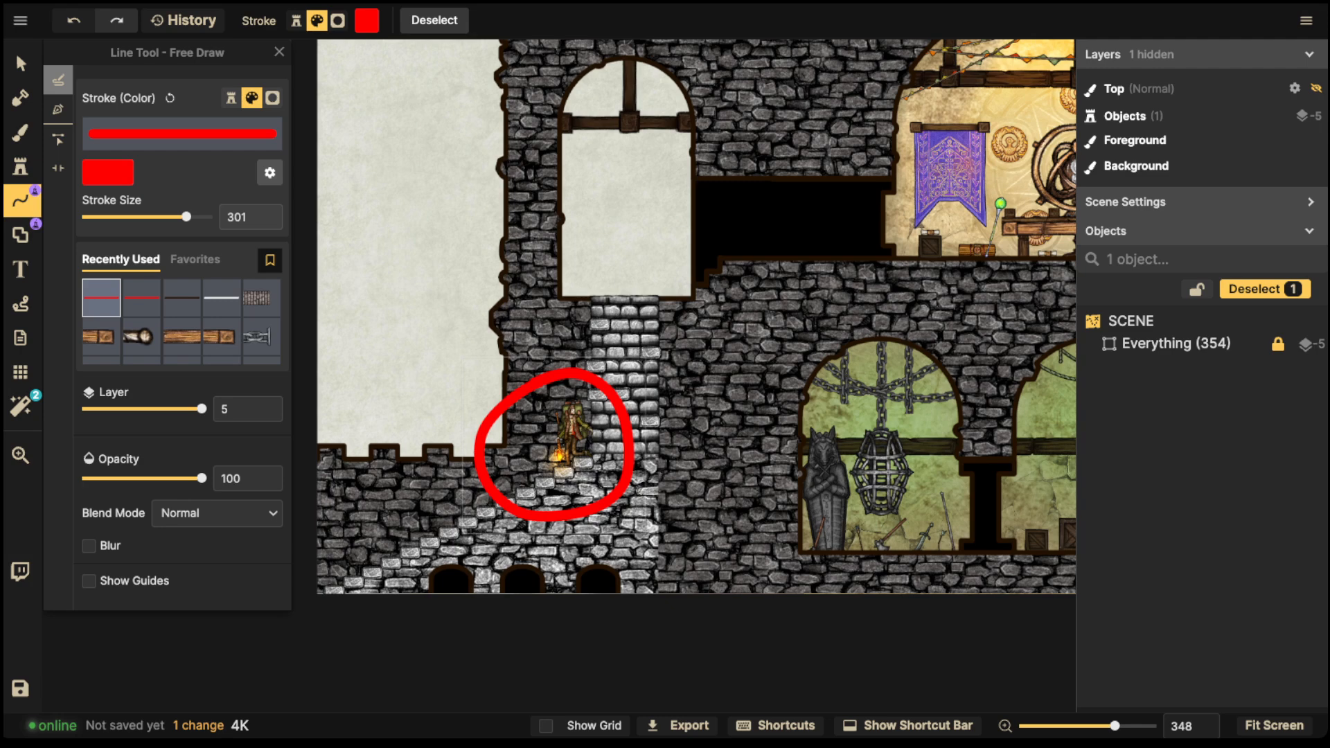
# Step: Examine the adventurer's scale on the stairs and the props in the green cellar vaults and orrery hall
pyautogui.scroll(6, 548, 435)
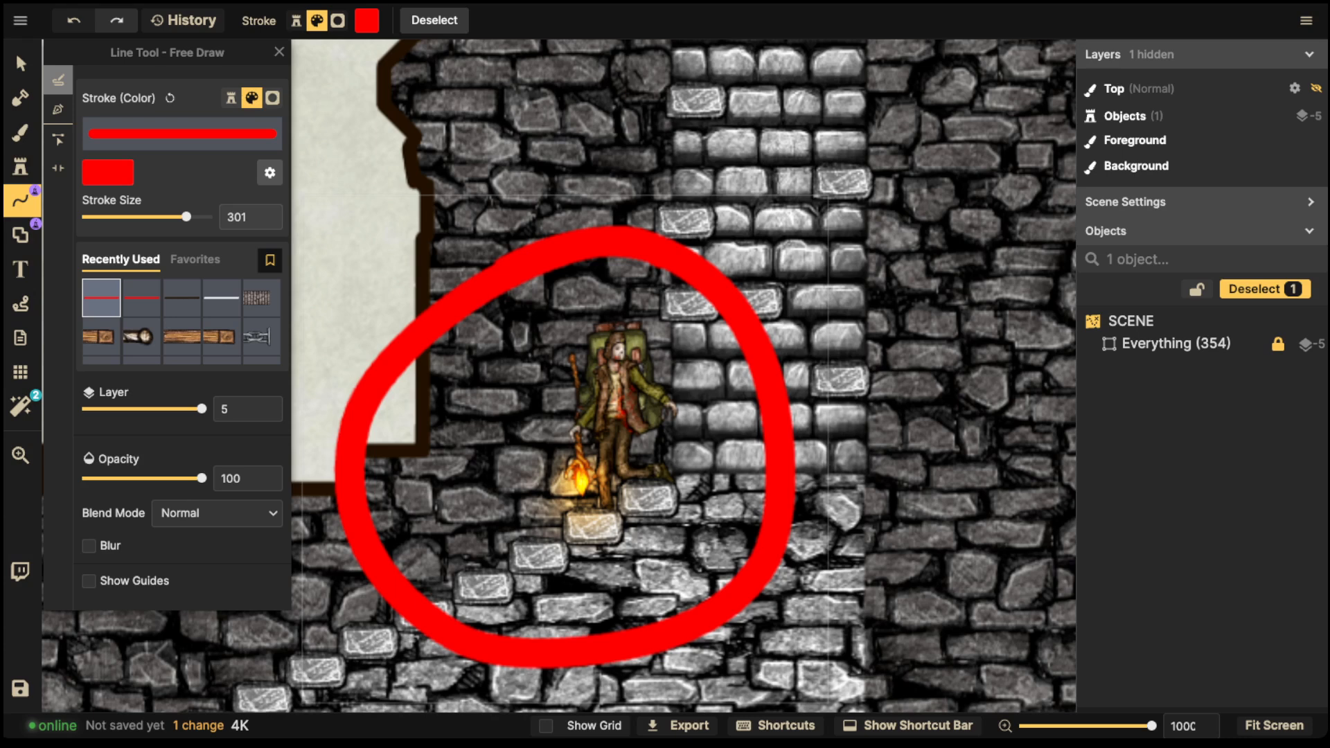
pyautogui.scroll(-5, 596, 460)
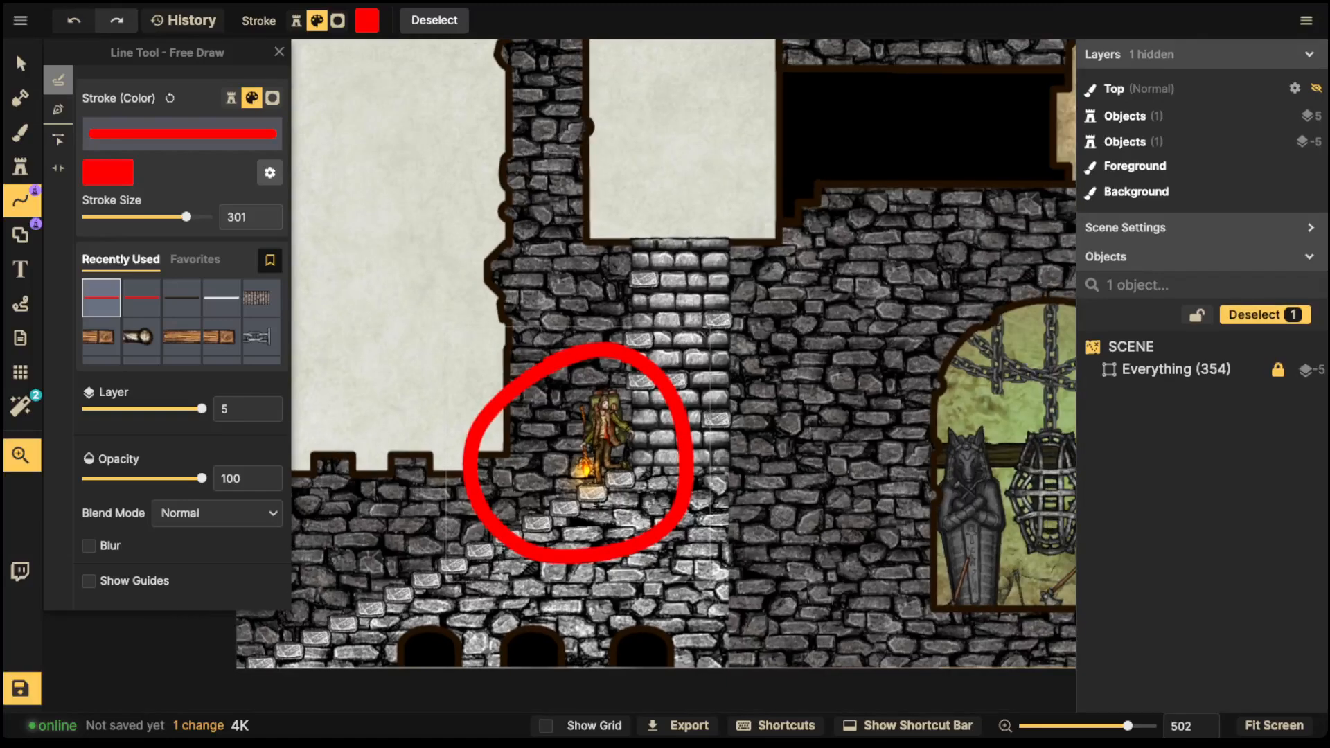
pyautogui.moveTo(866, 336); pyautogui.dragTo(366, 383)
pyautogui.scroll(-2, 640, 495)
pyautogui.scroll(-2, 641, 478)
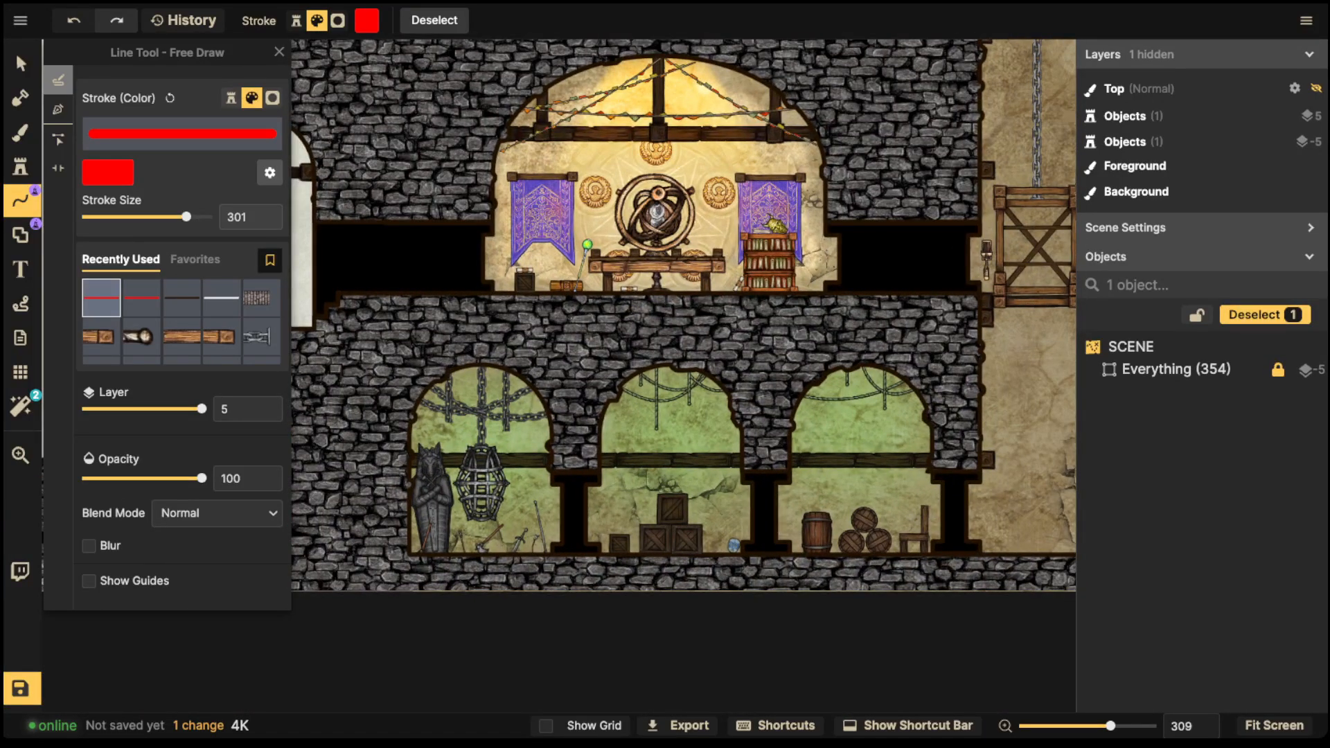
pyautogui.scroll(1, 596, 498)
pyautogui.moveTo(686, 462)
pyautogui.mouseDown()
pyautogui.moveTo(592, 585)
pyautogui.moveTo(570, 480)
pyautogui.mouseUp()
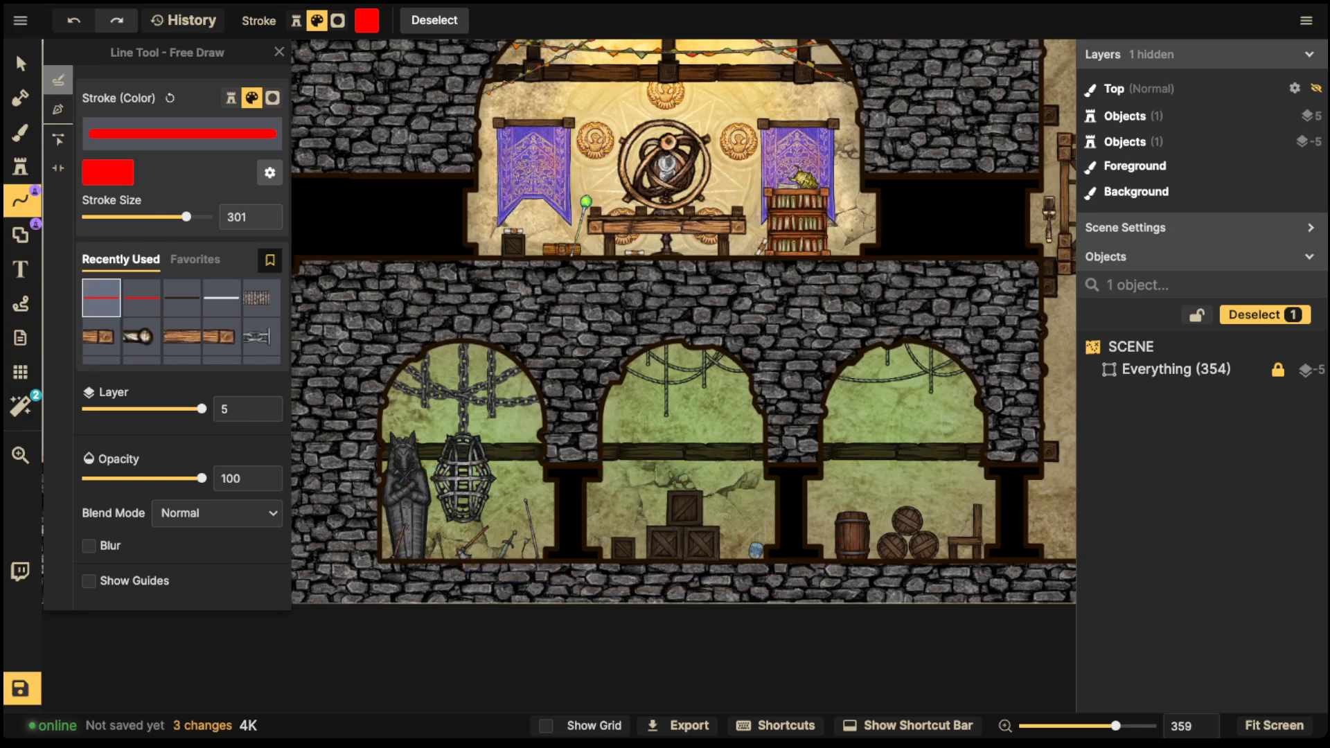
pyautogui.scroll(-3, 559, 328)
pyautogui.moveTo(663, 323)
pyautogui.mouseDown()
pyautogui.moveTo(446, 323)
pyautogui.moveTo(416, 509)
pyautogui.moveTo(928, 498)
pyautogui.moveTo(973, 354)
pyautogui.moveTo(572, 336)
pyautogui.mouseUp()
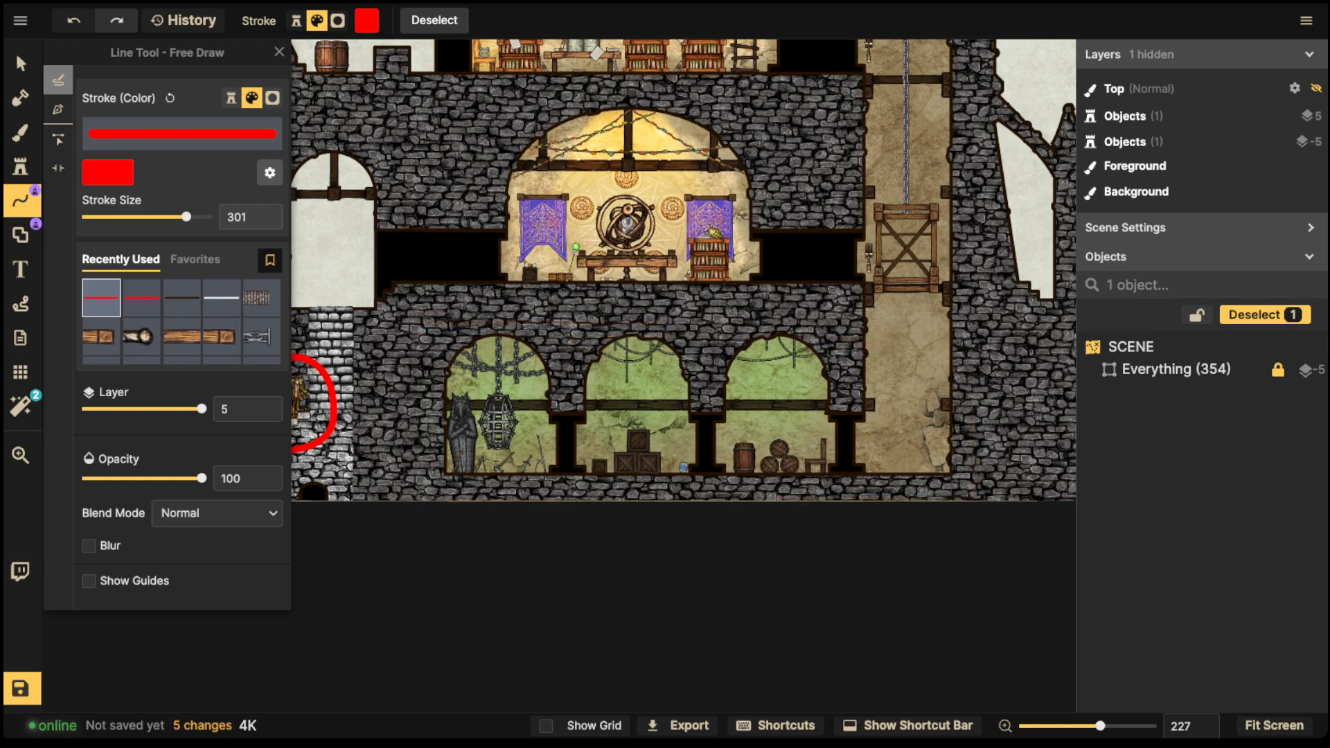
pyautogui.scroll(2, 530, 360)
pyautogui.moveTo(530, 360); pyautogui.dragTo(753, 410)
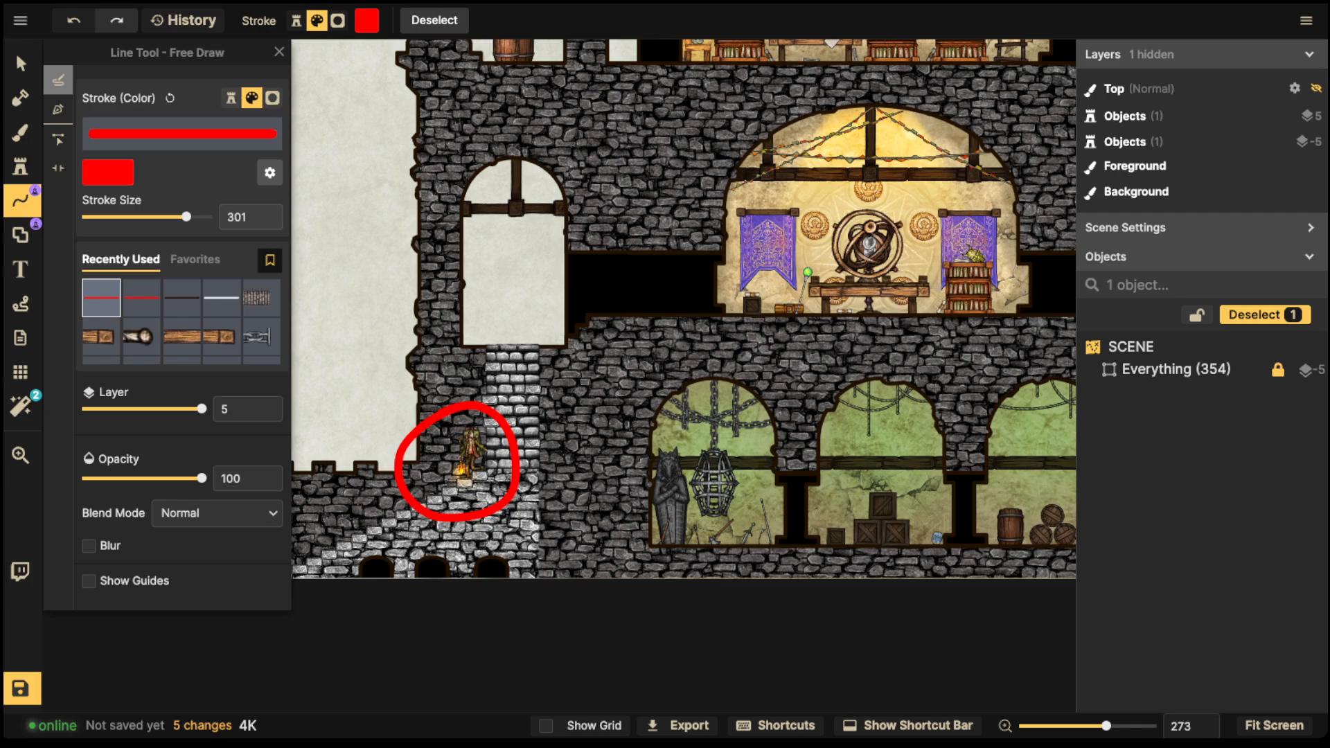
pyautogui.scroll(2, 479, 445)
pyautogui.scroll(-3, 578, 429)
# Step: Try a red outline around the lantern room and a red rectangle outside the tower's outer wall, undoing each stroke
pyautogui.moveTo(579, 430); pyautogui.dragTo(403, 690)
pyautogui.scroll(-3, 680, 183)
pyautogui.moveTo(680, 183); pyautogui.dragTo(709, 416)
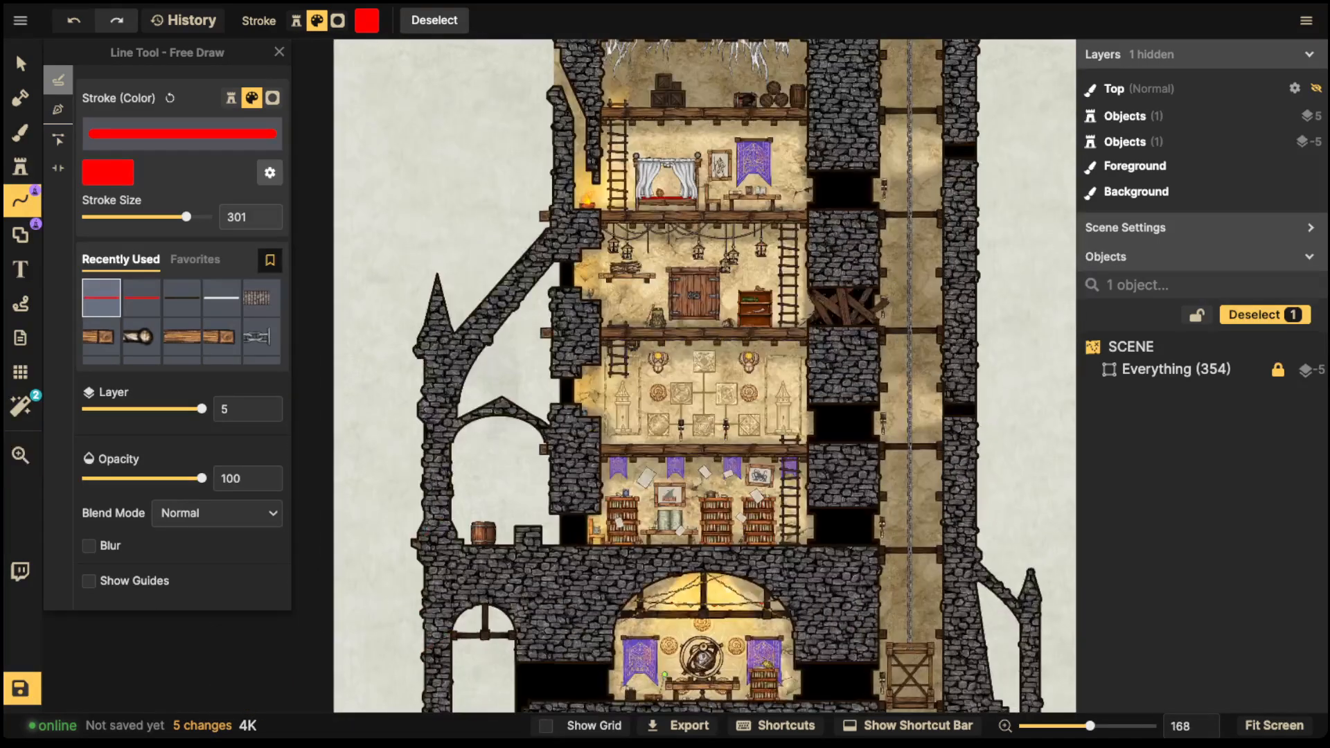
pyautogui.moveTo(753, 236)
pyautogui.mouseDown()
pyautogui.moveTo(594, 251)
pyautogui.moveTo(825, 295)
pyautogui.moveTo(692, 218)
pyautogui.mouseUp()
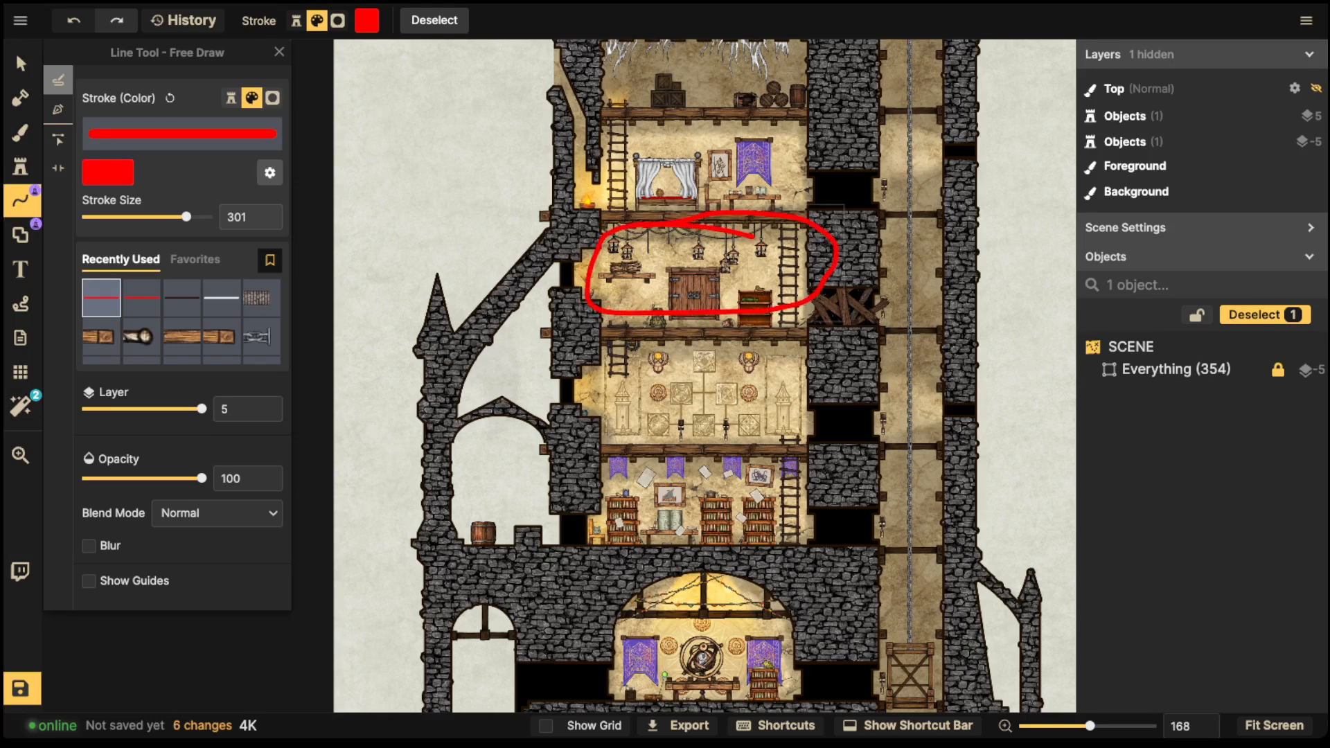
pyautogui.hotkey('ctrl', 'z')
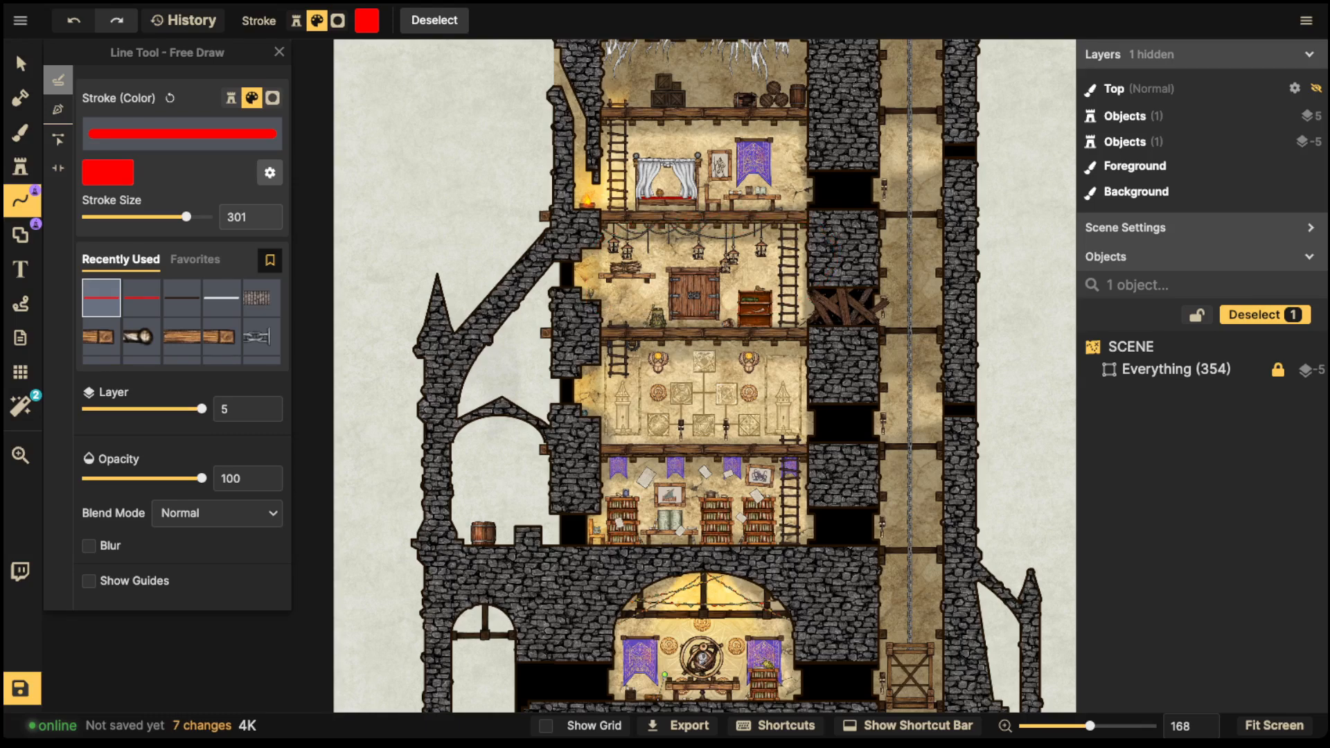
pyautogui.moveTo(984, 242)
pyautogui.mouseDown()
pyautogui.moveTo(1042, 320)
pyautogui.moveTo(966, 225)
pyautogui.moveTo(948, 225)
pyautogui.mouseUp()
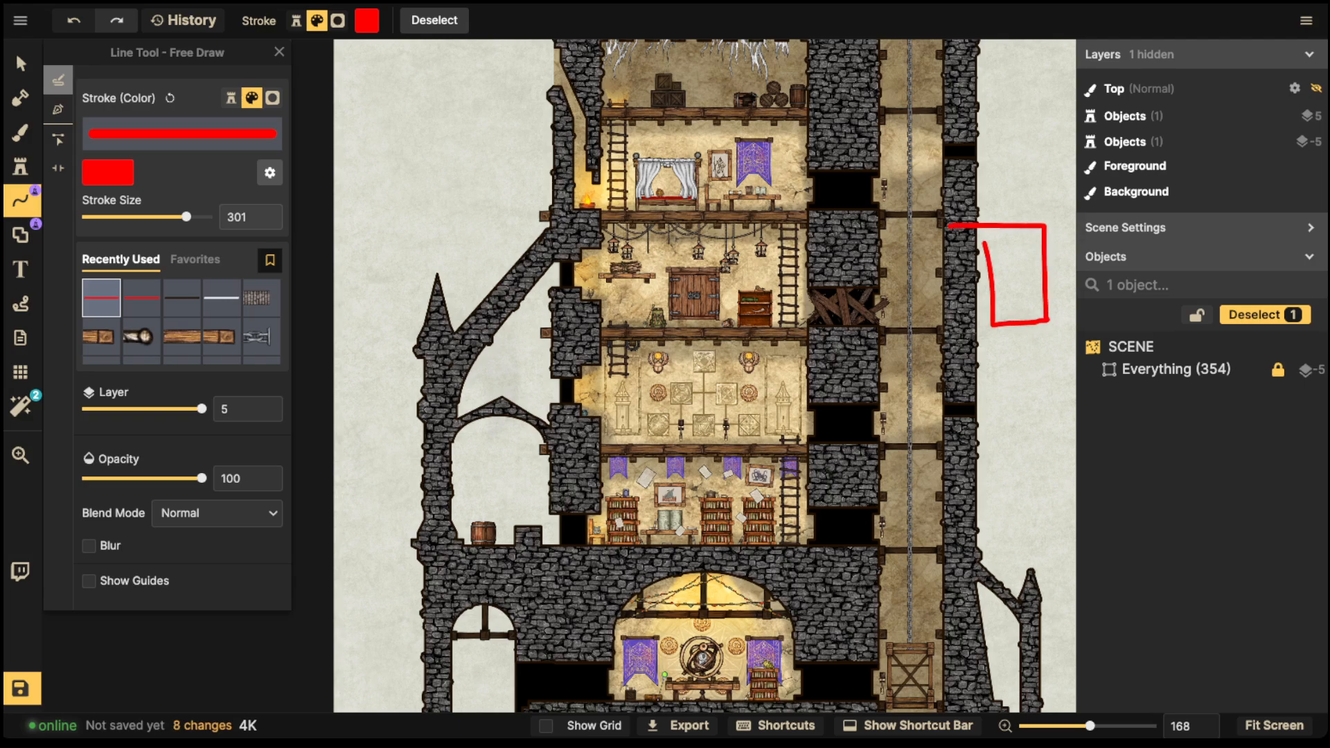
pyautogui.hotkey('ctrl', 'z')
# Step: Undo all red annotation strokes, including the circle around the adventurer at the entrance stairs
pyautogui.scroll(5, 555, 582)
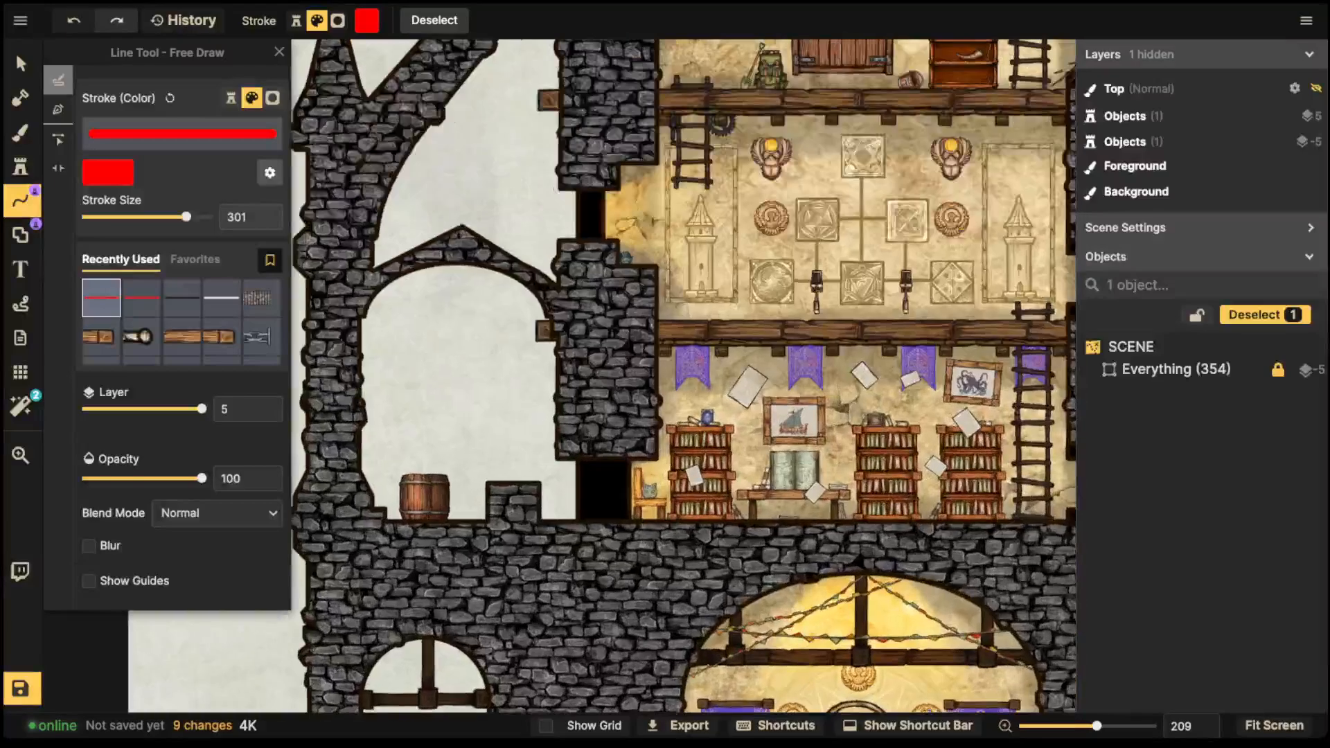
pyautogui.moveTo(555, 582); pyautogui.dragTo(700, 173)
pyautogui.hotkey('ctrl', 'shift', 'z')
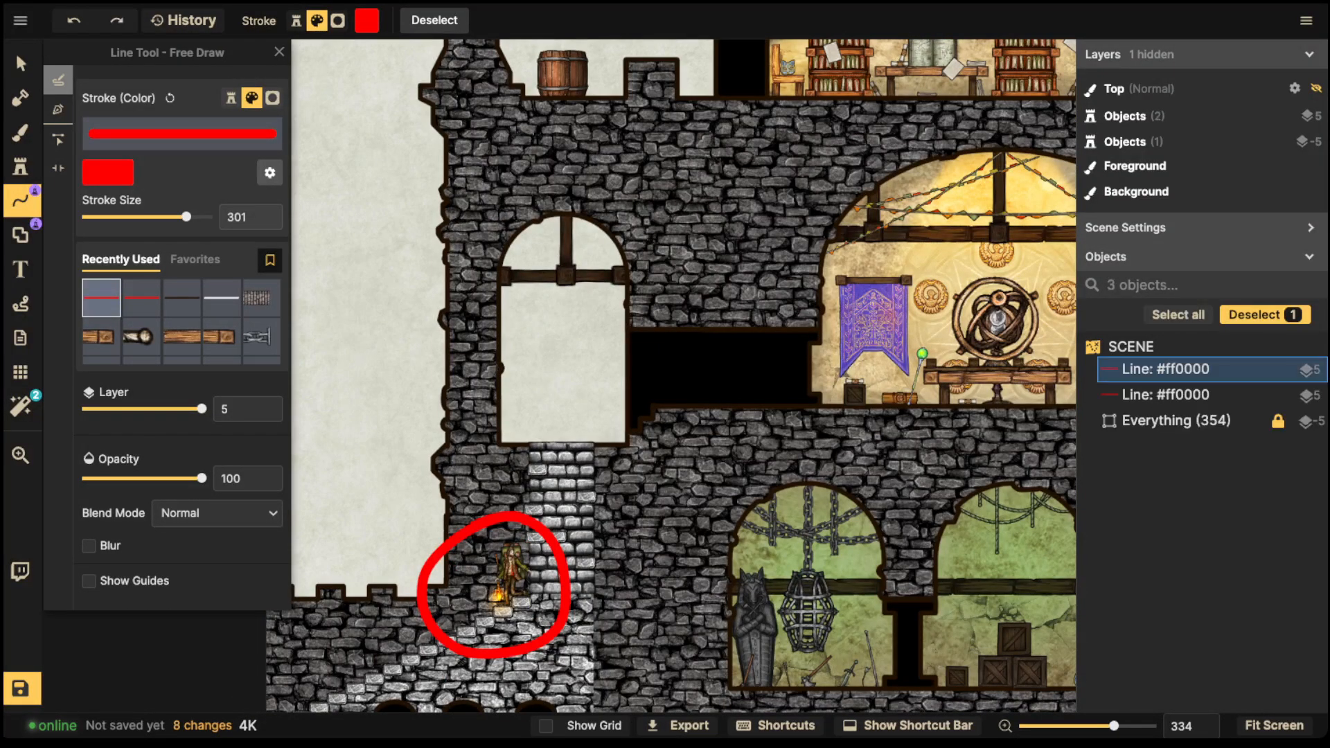
pyautogui.hotkey('ctrl', 'z')
pyautogui.hotkey('ctrl', 'z')
pyautogui.hotkey('ctrl', 'z')
pyautogui.hotkey('ctrl', 'z')
pyautogui.hotkey('ctrl', 'z')
pyautogui.hotkey('ctrl', 'z')
pyautogui.hotkey('ctrl', 'z')
pyautogui.hotkey('ctrl', 'z')
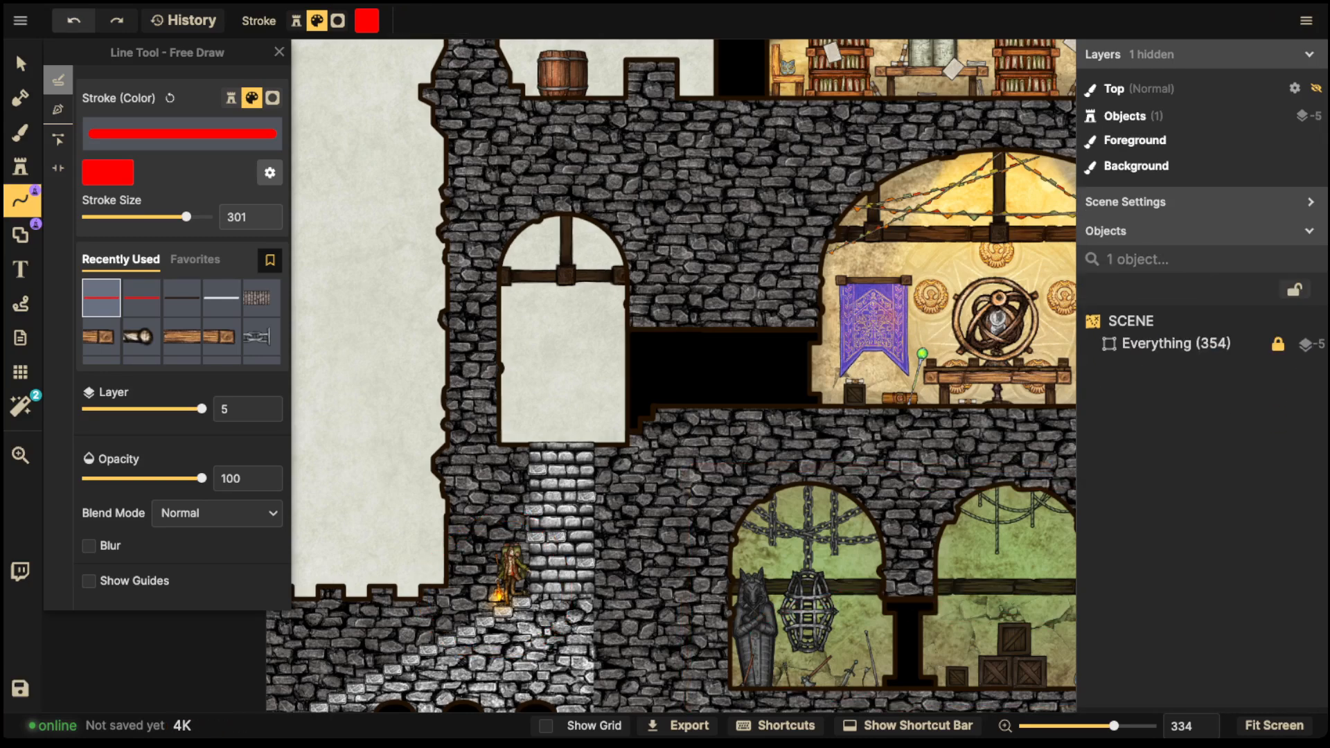
# Step: Draw a red arrow from the adventurer on the entrance stairs through the dark passage to the orrery hall
pyautogui.moveTo(559, 554)
pyautogui.mouseDown()
pyautogui.moveTo(559, 379)
pyautogui.moveTo(793, 374)
pyautogui.moveTo(481, 425)
pyautogui.mouseUp()
pyautogui.press('space')
# Step: Try several freehand red outlines around the arched orrery hall, removing each one
pyautogui.moveTo(796, 225)
pyautogui.mouseDown()
pyautogui.moveTo(739, 213)
pyautogui.moveTo(698, 481)
pyautogui.moveTo(751, 207)
pyautogui.mouseUp()
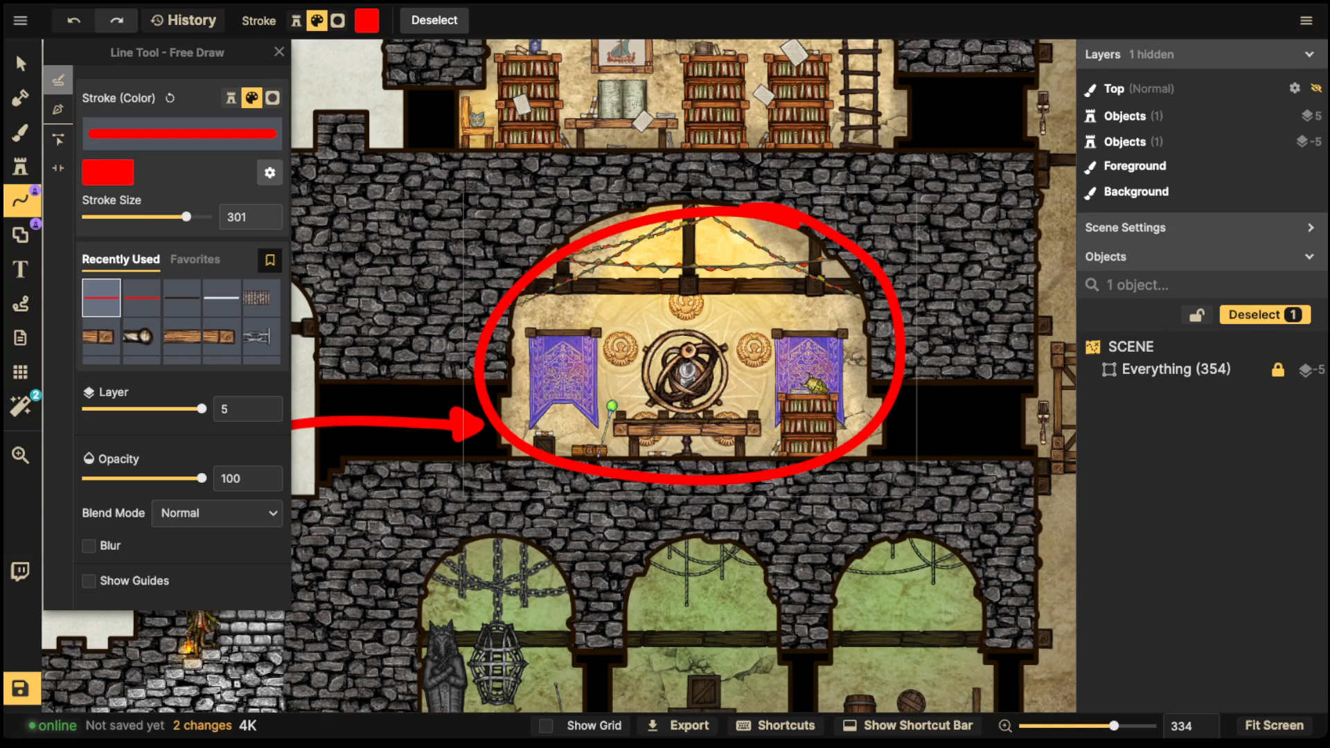
pyautogui.hotkey('ctrl', 'z')
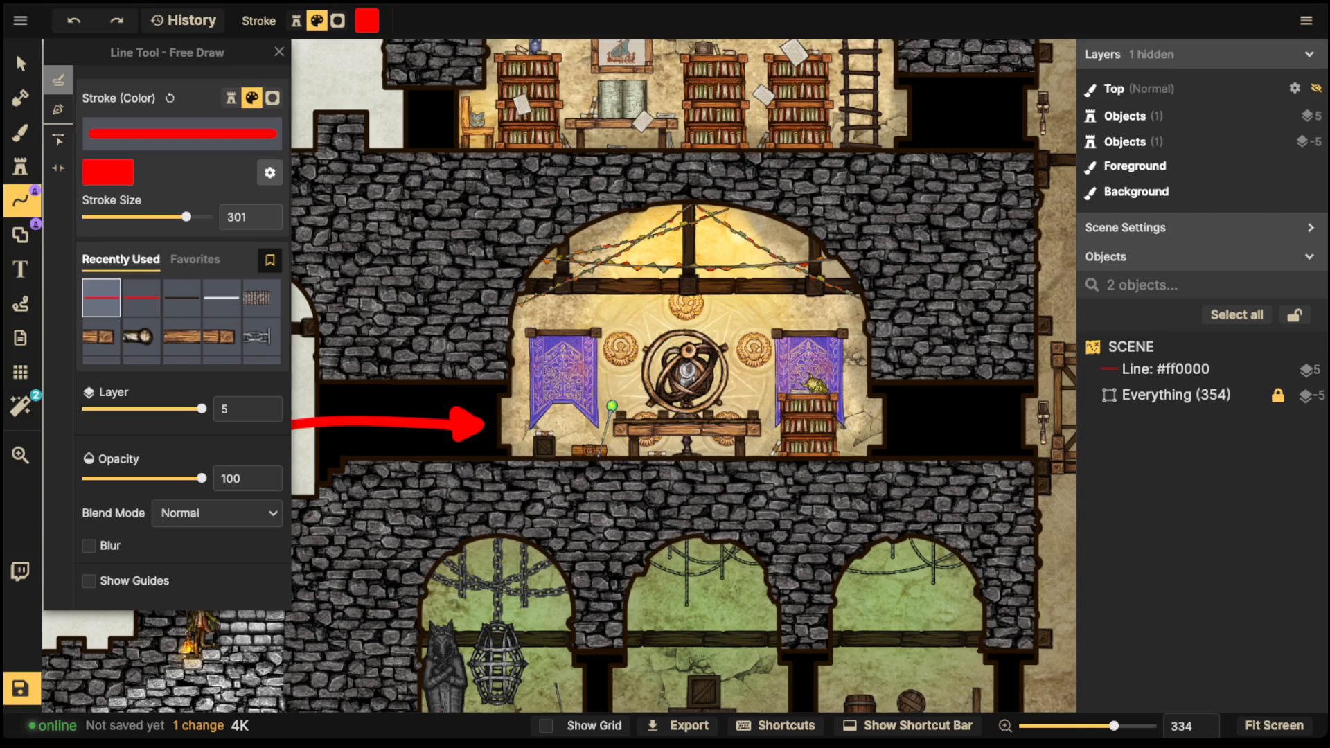
pyautogui.moveTo(804, 239)
pyautogui.mouseDown()
pyautogui.moveTo(586, 227)
pyautogui.moveTo(501, 376)
pyautogui.moveTo(518, 460)
pyautogui.moveTo(746, 478)
pyautogui.moveTo(886, 438)
pyautogui.moveTo(859, 263)
pyautogui.mouseUp()
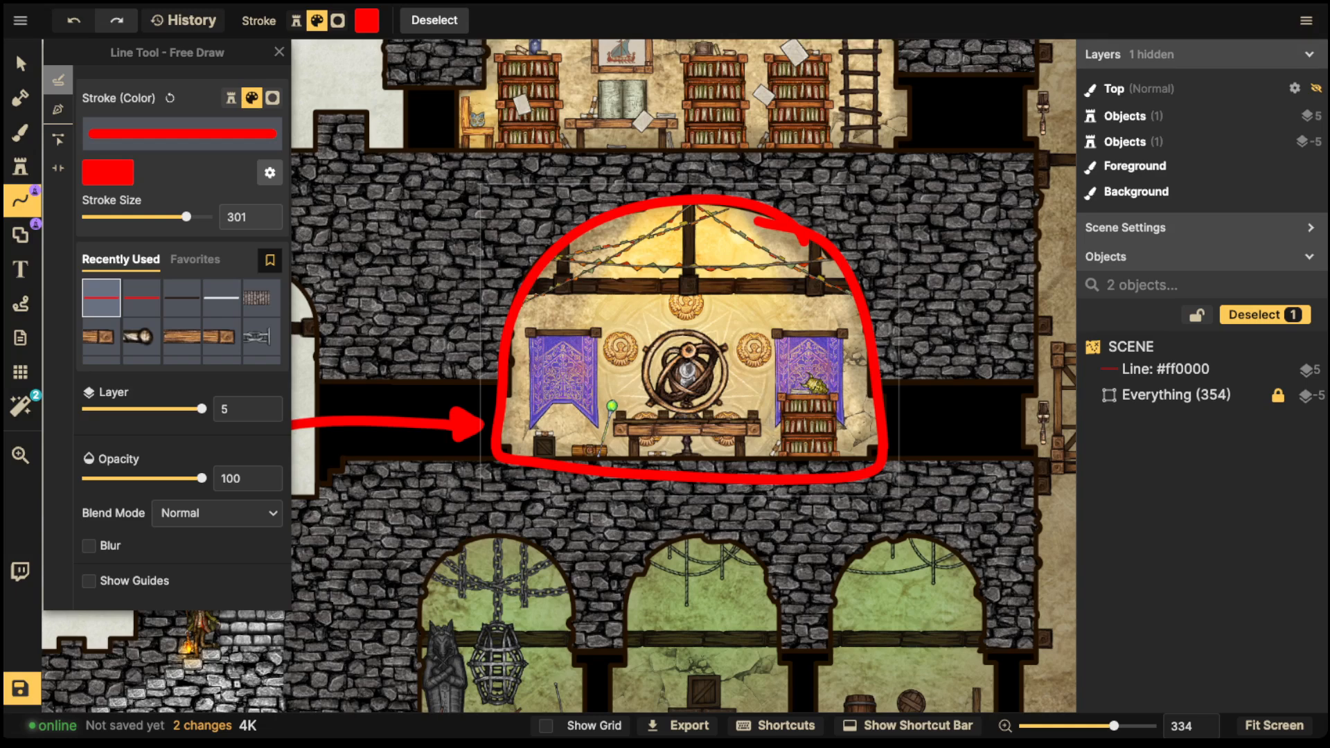
pyautogui.press('Delete')
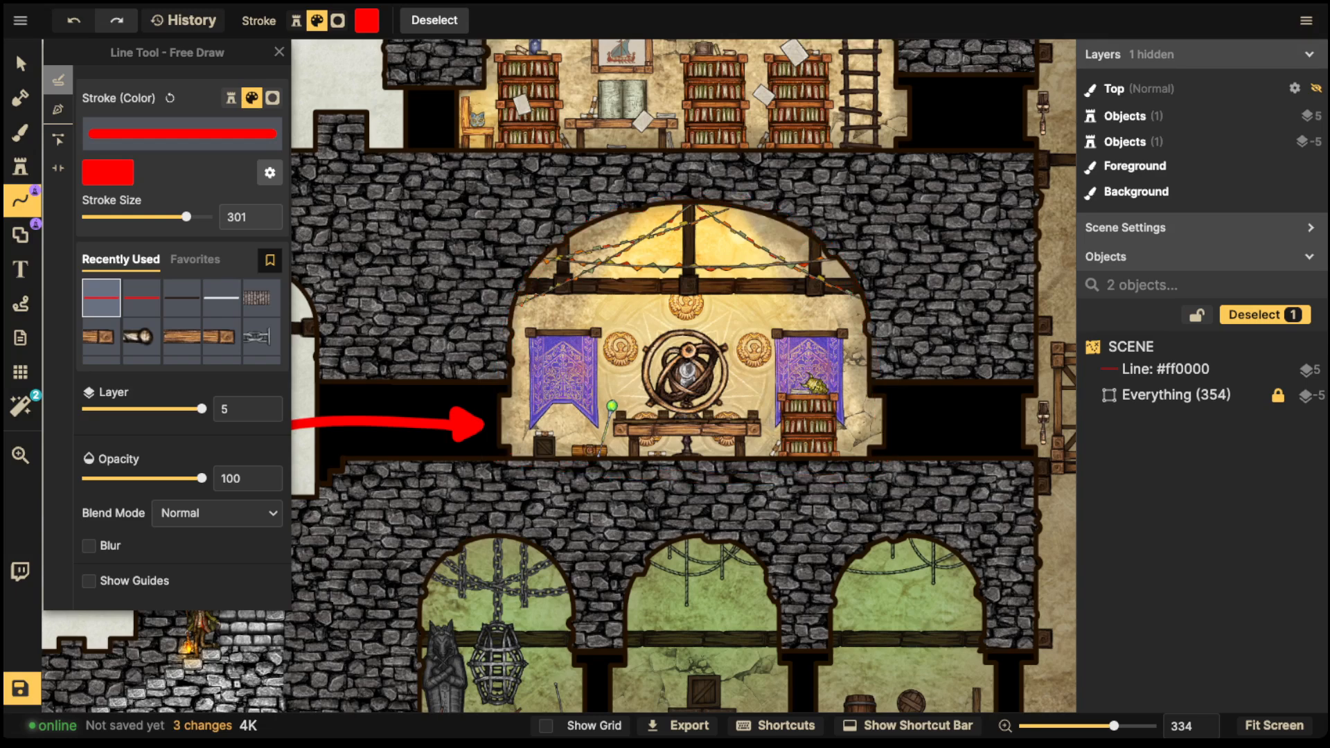
pyautogui.moveTo(866, 452)
pyautogui.mouseDown()
pyautogui.moveTo(870, 323)
pyautogui.moveTo(761, 212)
pyautogui.moveTo(560, 233)
pyautogui.moveTo(485, 415)
pyautogui.moveTo(505, 453)
pyautogui.moveTo(887, 447)
pyautogui.mouseUp()
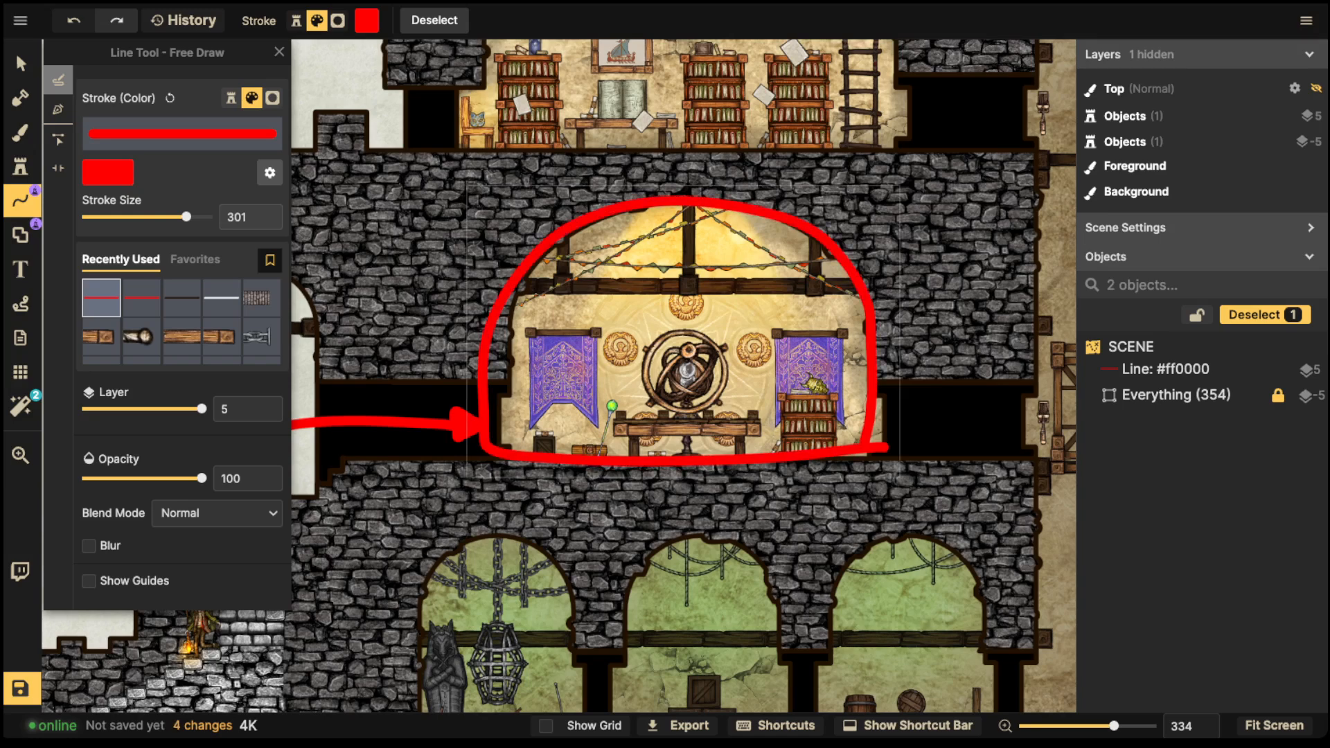
pyautogui.hotkey('ctrl', 'z')
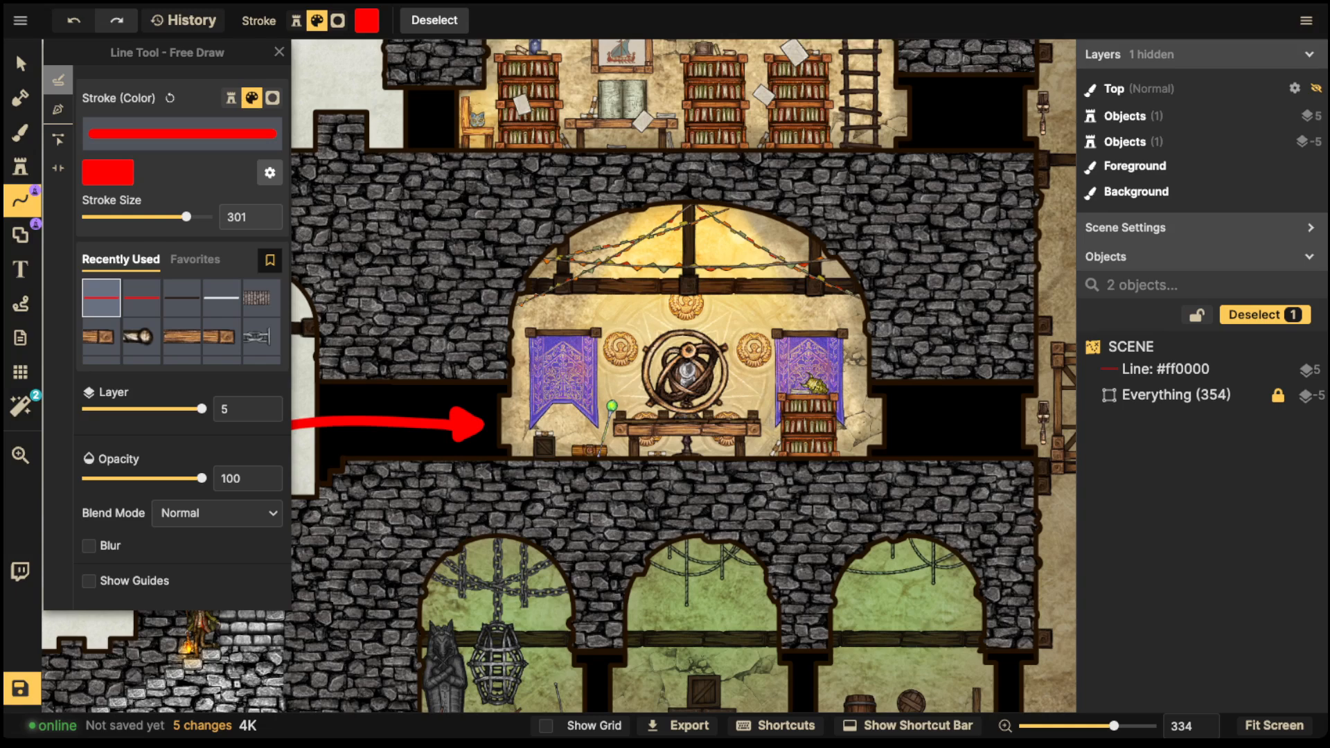
pyautogui.moveTo(796, 262)
pyautogui.mouseDown()
pyautogui.moveTo(493, 410)
pyautogui.moveTo(879, 313)
pyautogui.moveTo(635, 251)
pyautogui.mouseUp()
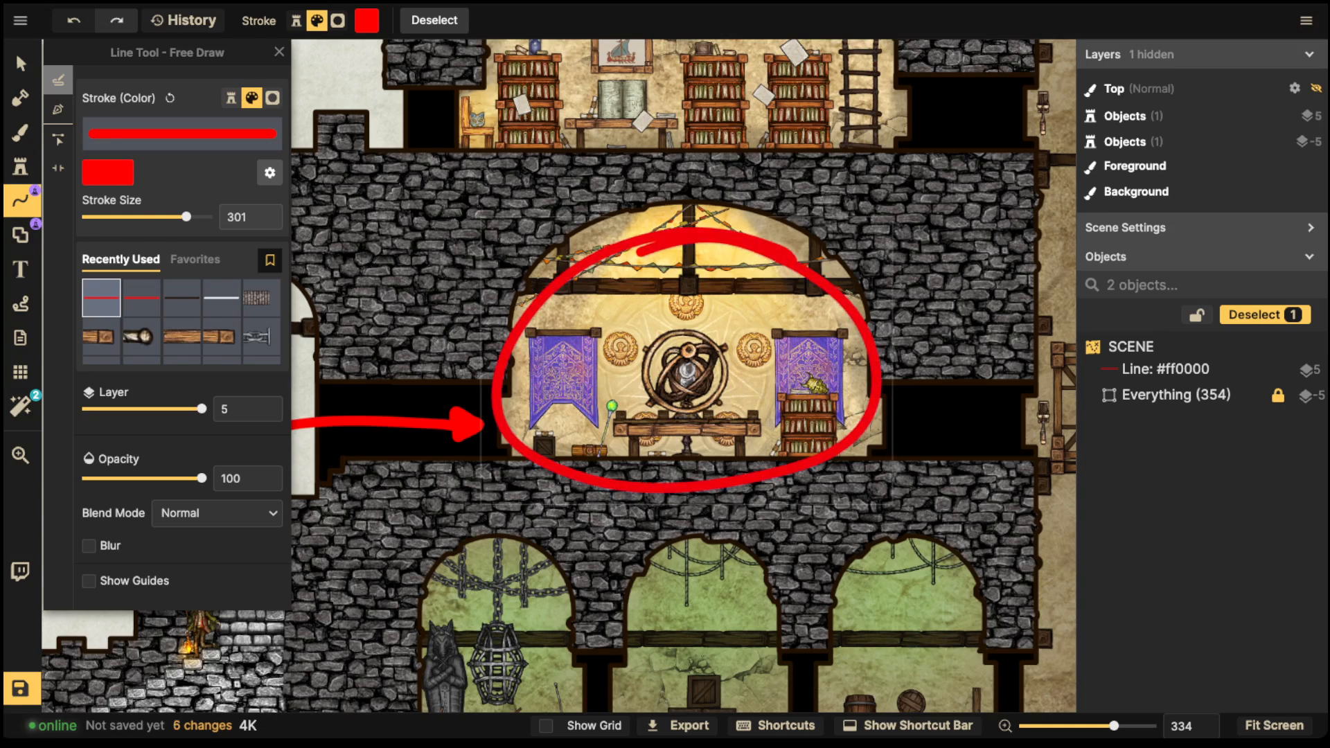
pyautogui.hotkey('ctrl', 'z')
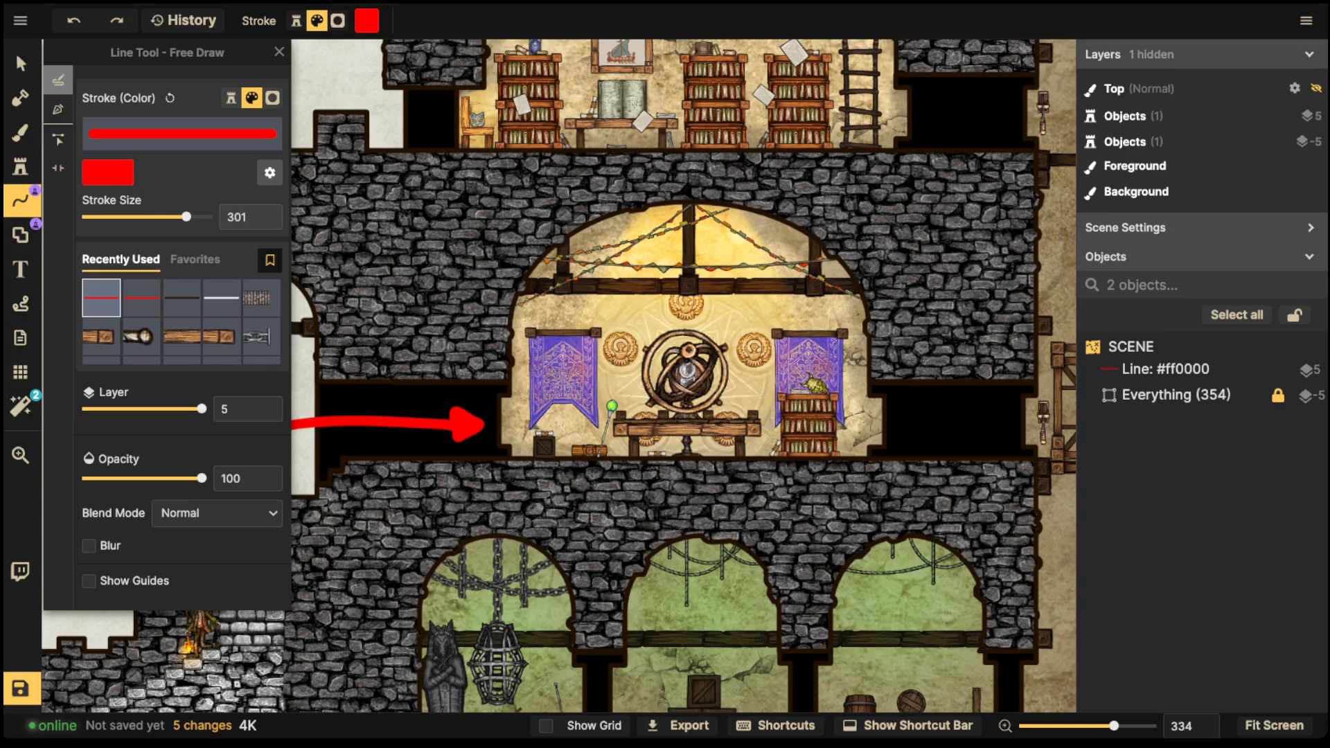
# Step: Draw a red arrow from the orrery to the lift cage, and mark the cage with a circle and an upward arrow
pyautogui.press('space')
pyautogui.moveTo(866, 429)
pyautogui.mouseDown()
pyautogui.moveTo(500, 414)
pyautogui.moveTo(514, 255)
pyautogui.moveTo(556, 266)
pyautogui.moveTo(566, 371)
pyautogui.moveTo(596, 372)
pyautogui.mouseUp()
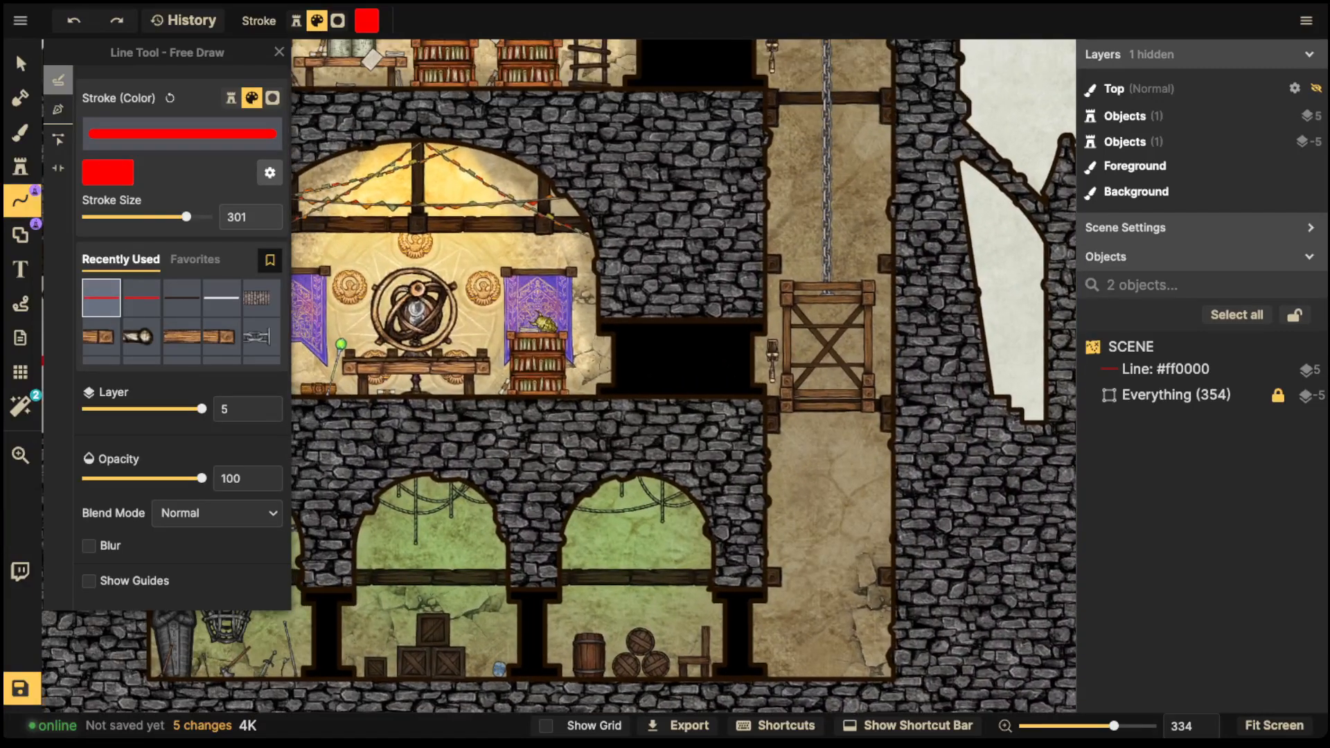
pyautogui.moveTo(404, 345)
pyautogui.mouseDown()
pyautogui.moveTo(733, 379)
pyautogui.moveTo(750, 352)
pyautogui.moveTo(759, 379)
pyautogui.mouseUp()
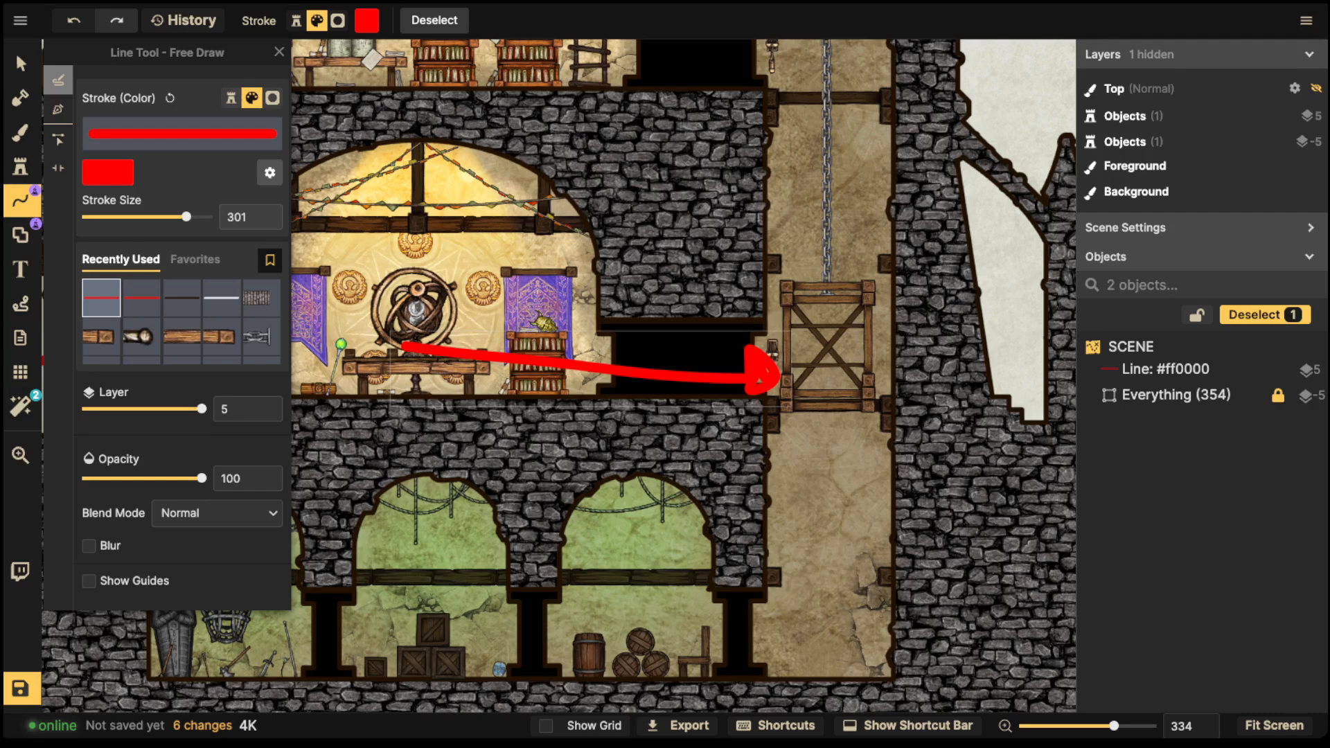
pyautogui.moveTo(856, 289)
pyautogui.mouseDown()
pyautogui.moveTo(877, 333)
pyautogui.moveTo(862, 294)
pyautogui.moveTo(825, 319)
pyautogui.moveTo(828, 245)
pyautogui.moveTo(808, 208)
pyautogui.moveTo(858, 216)
pyautogui.mouseUp()
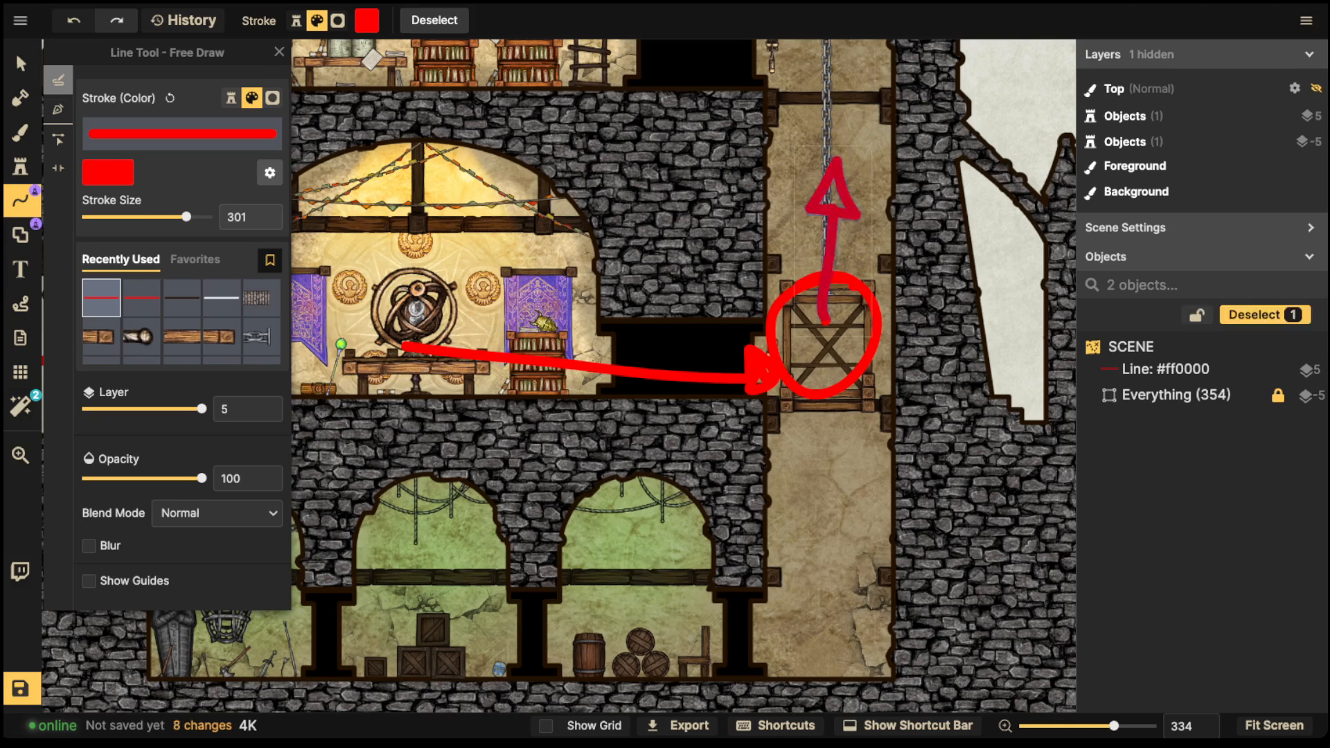
# Step: Draw red arrows from the lift cage down the shaft and back to the orrery, and outline the green cellar rooms at the shaft's base
pyautogui.moveTo(822, 345)
pyautogui.mouseDown()
pyautogui.moveTo(825, 544)
pyautogui.moveTo(821, 511)
pyautogui.mouseUp()
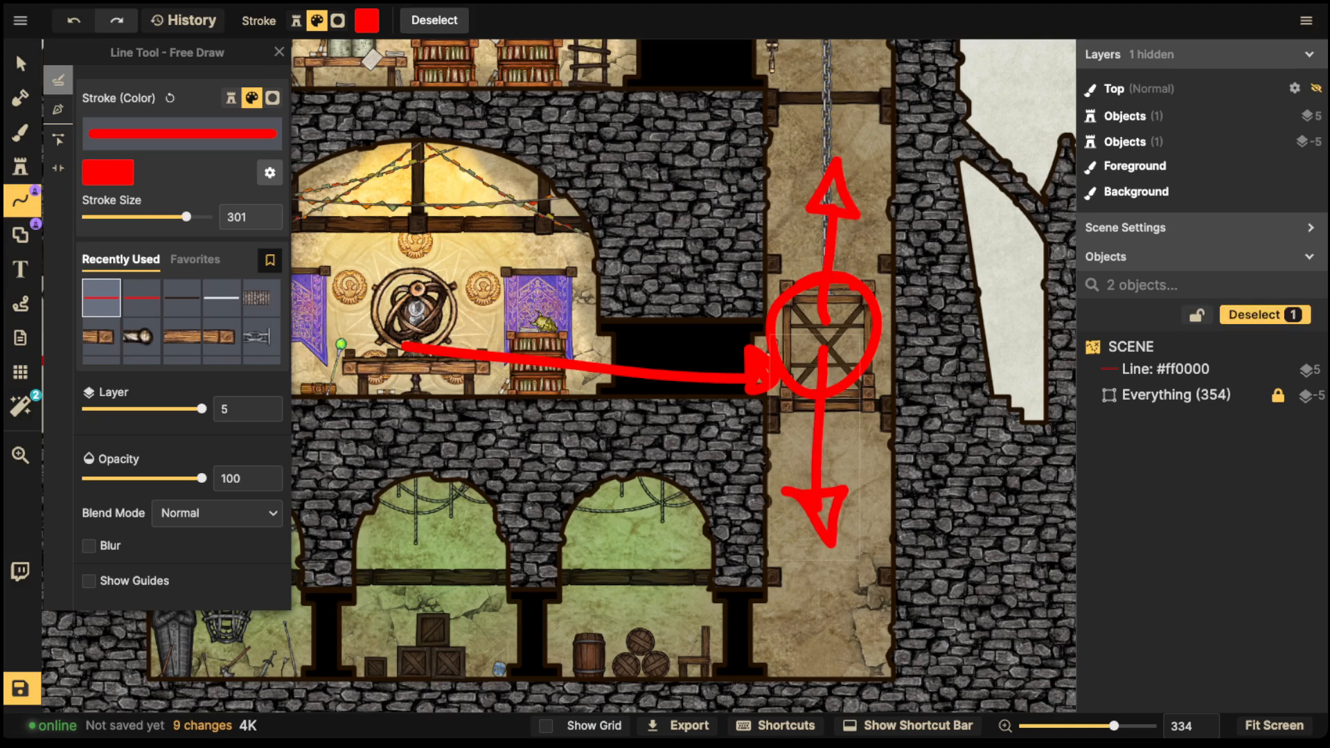
pyautogui.moveTo(403, 344); pyautogui.dragTo(416, 322)
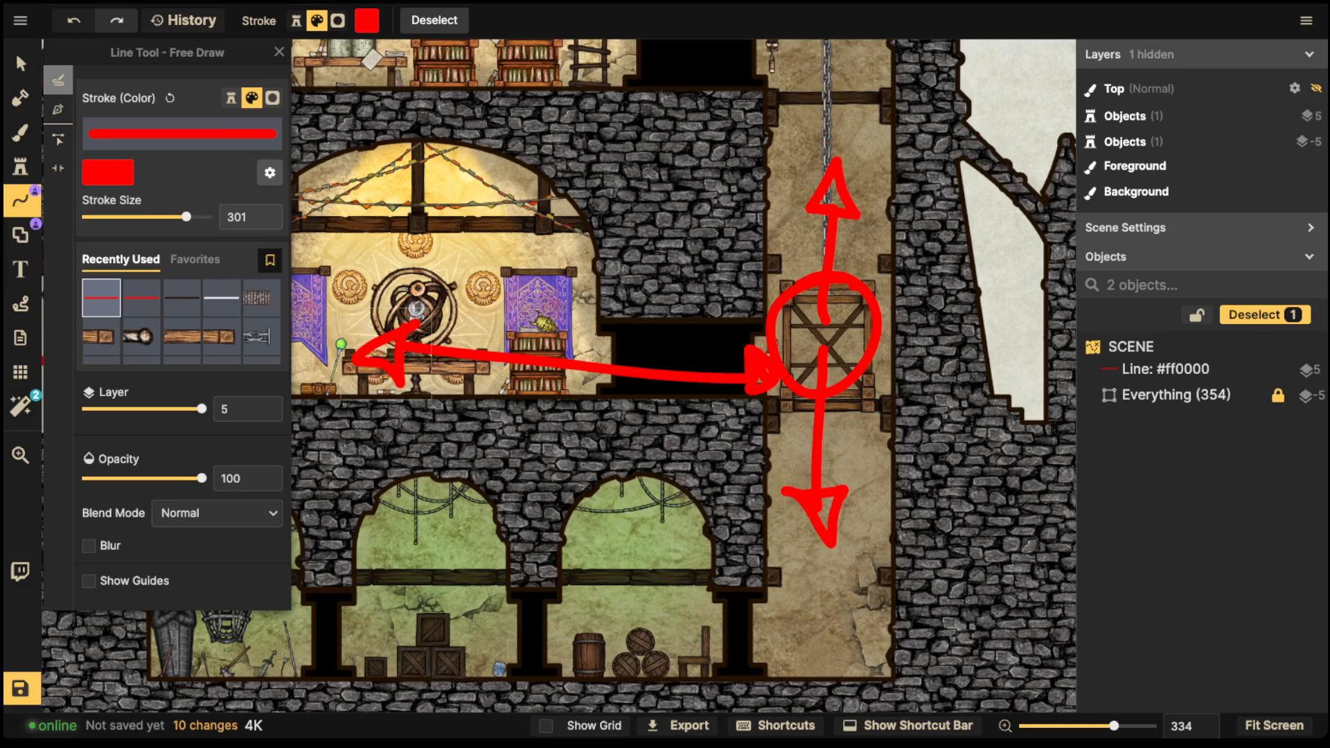
pyautogui.moveTo(812, 544)
pyautogui.mouseDown()
pyautogui.moveTo(723, 589)
pyautogui.moveTo(411, 572)
pyautogui.moveTo(321, 649)
pyautogui.moveTo(639, 685)
pyautogui.moveTo(877, 612)
pyautogui.moveTo(683, 592)
pyautogui.mouseUp()
# Step: Draw a red rectangle over the dark water beside the tower's base
pyautogui.hscroll(10, 554, 374)
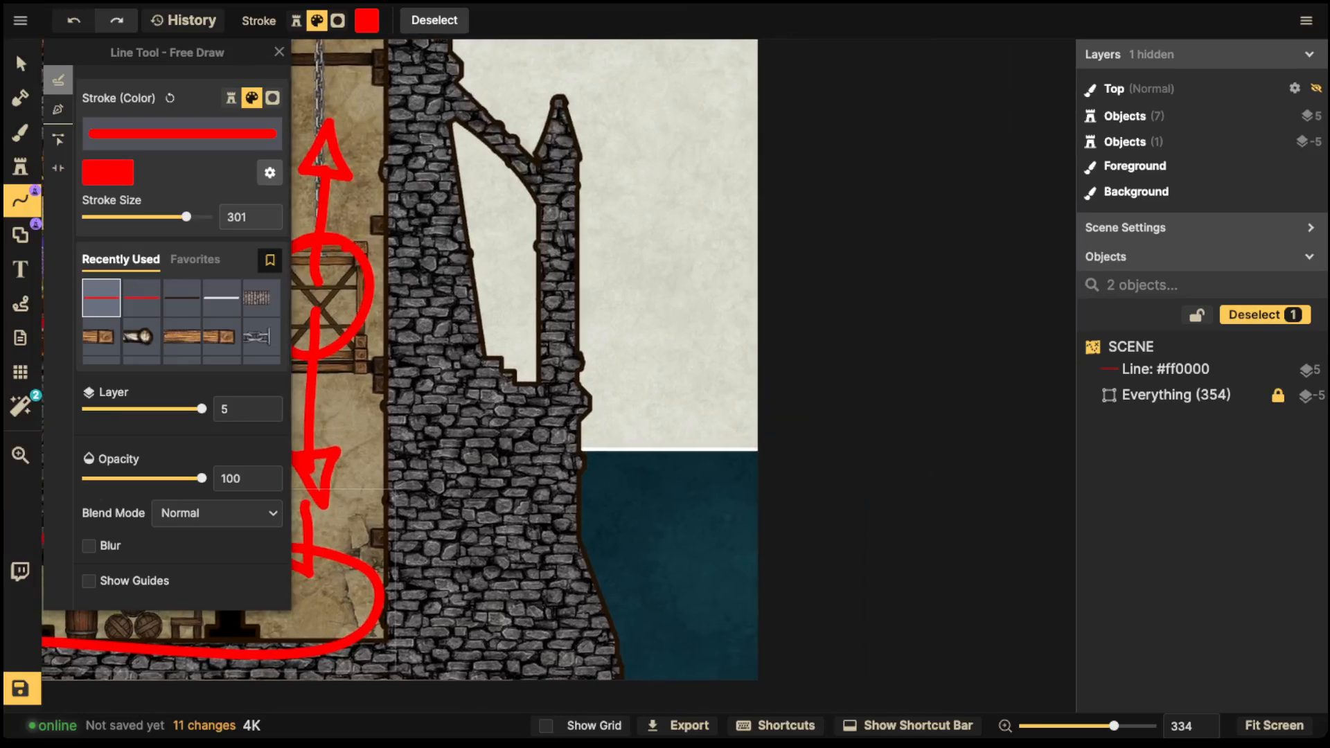
pyautogui.moveTo(632, 456)
pyautogui.mouseDown()
pyautogui.moveTo(674, 607)
pyautogui.moveTo(629, 457)
pyautogui.mouseUp()
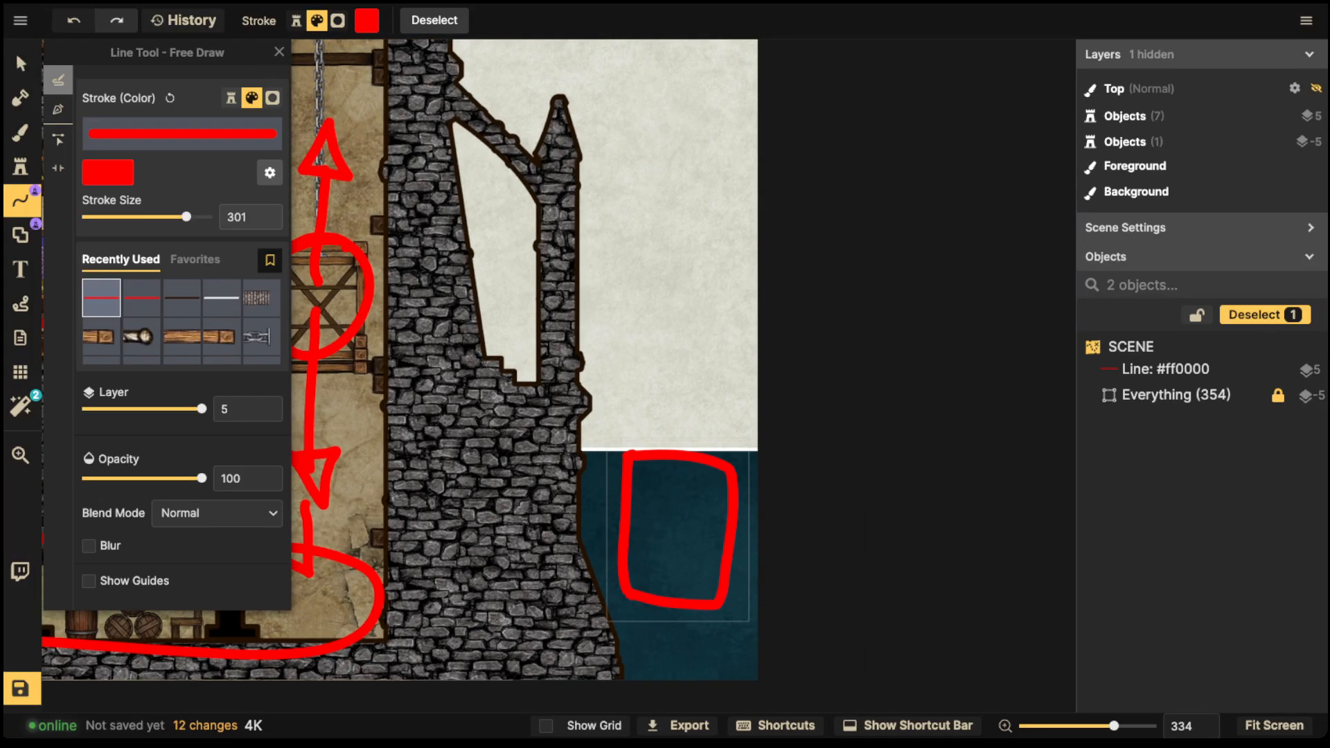
# Step: Draw a red arrow from the lift shaft into the library above the orrery hall, and box the library's middle bookcase
pyautogui.scroll(-1, 603, 322)
pyautogui.moveTo(376, 263); pyautogui.dragTo(748, 330)
pyautogui.scroll(-2, 581, 450)
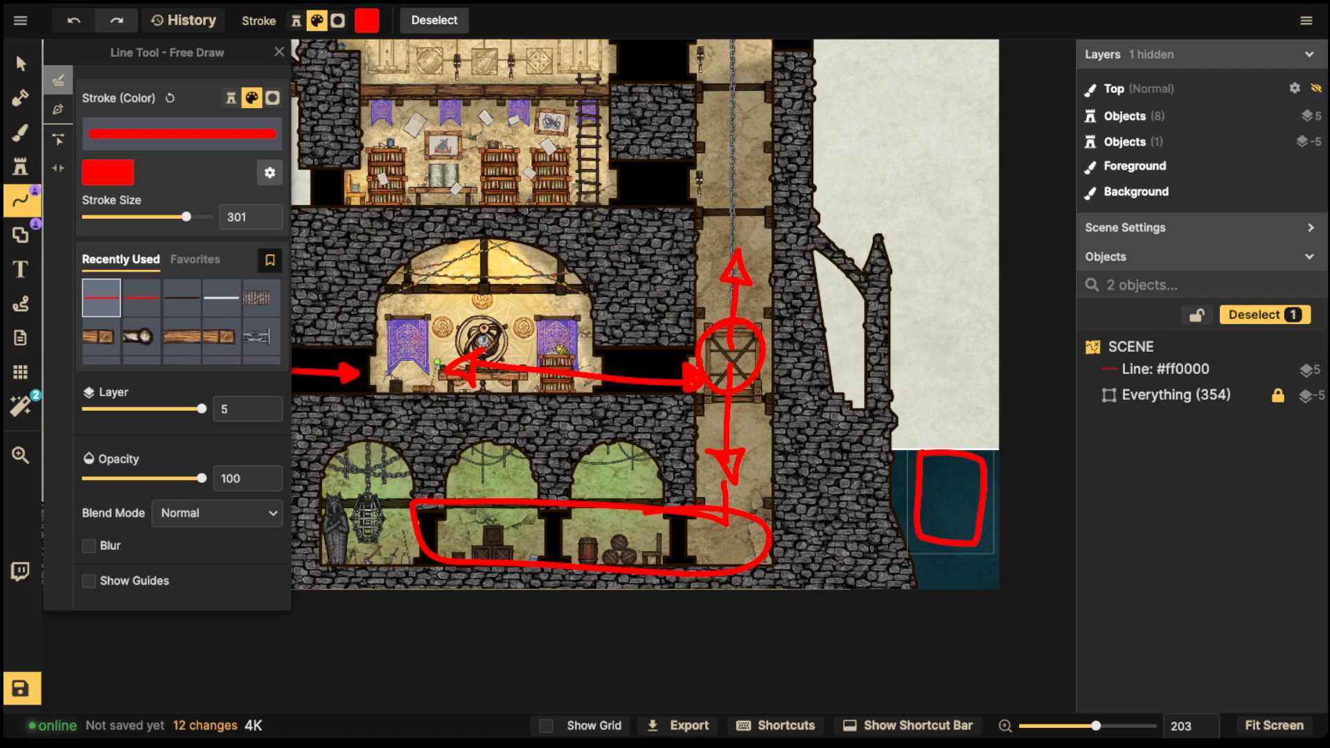
pyautogui.scroll(5, 644, 374)
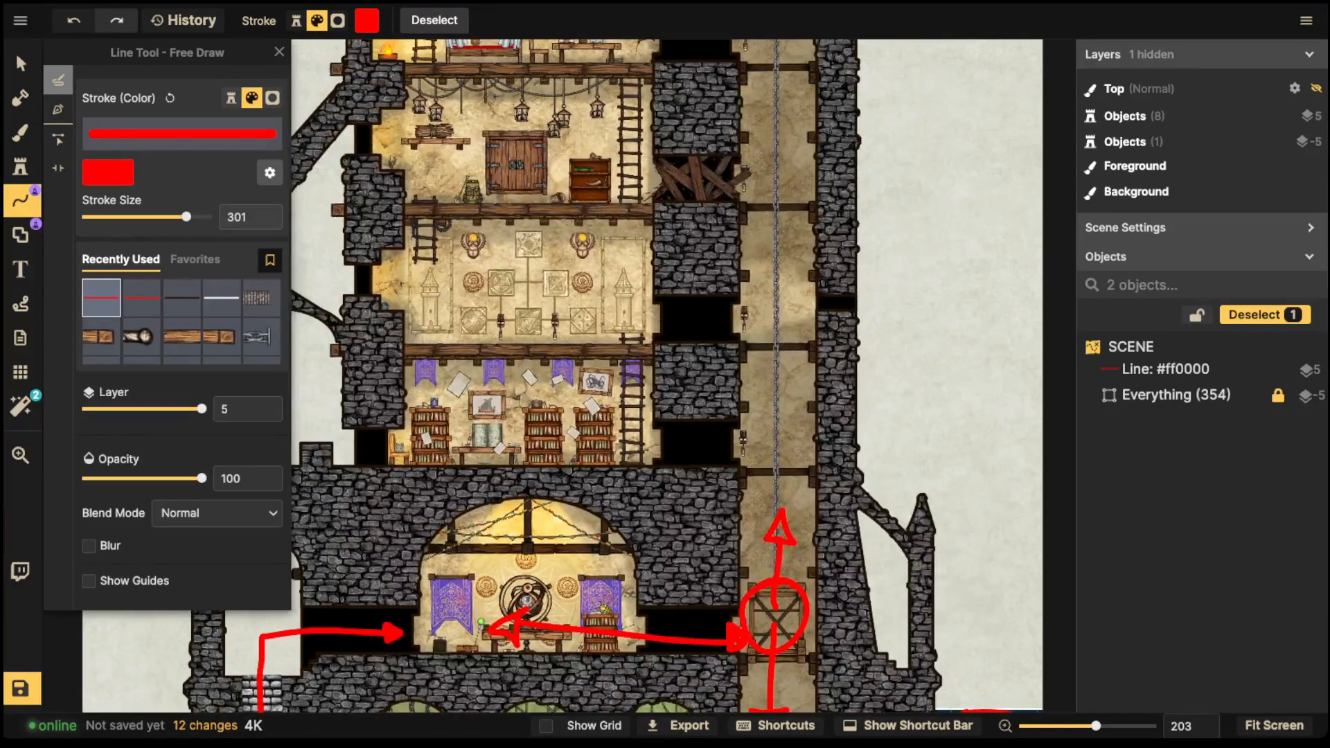
pyautogui.moveTo(769, 511)
pyautogui.mouseDown()
pyautogui.moveTo(786, 428)
pyautogui.moveTo(596, 447)
pyautogui.moveTo(587, 460)
pyautogui.mouseUp()
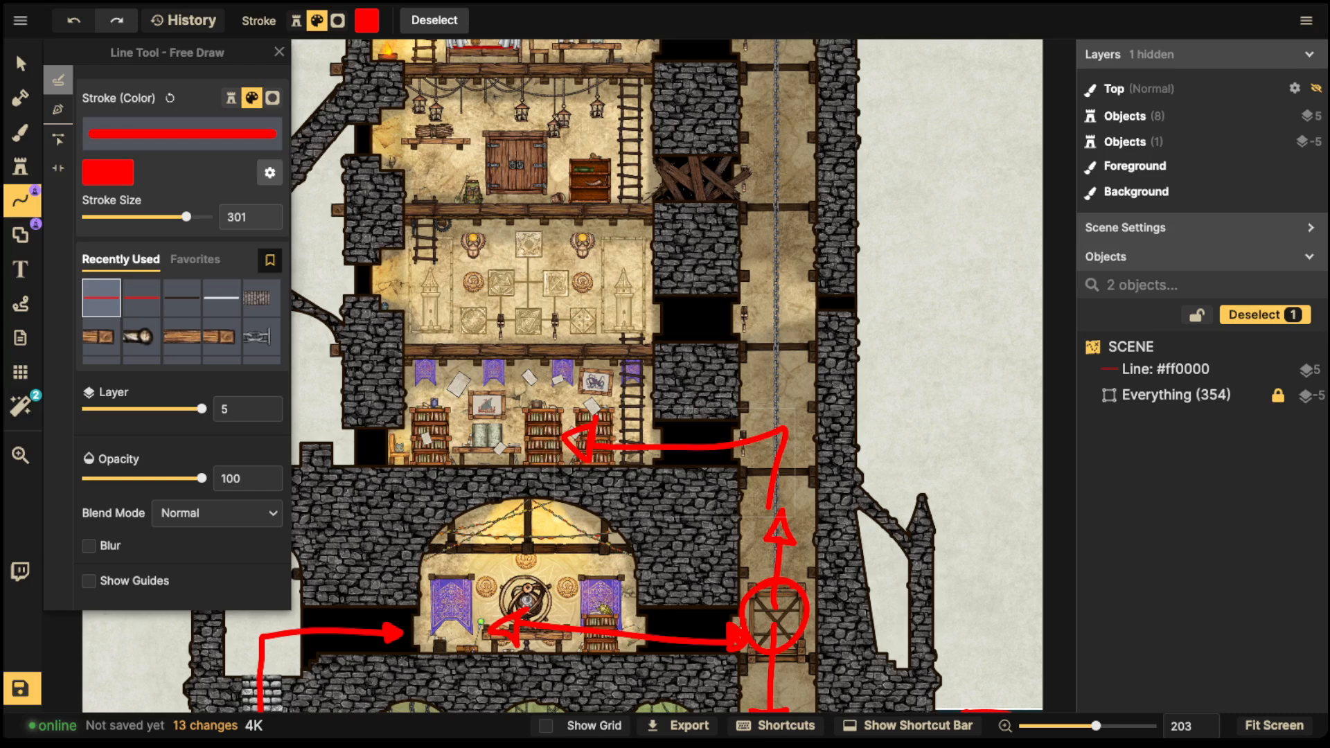
pyautogui.scroll(5, 499, 384)
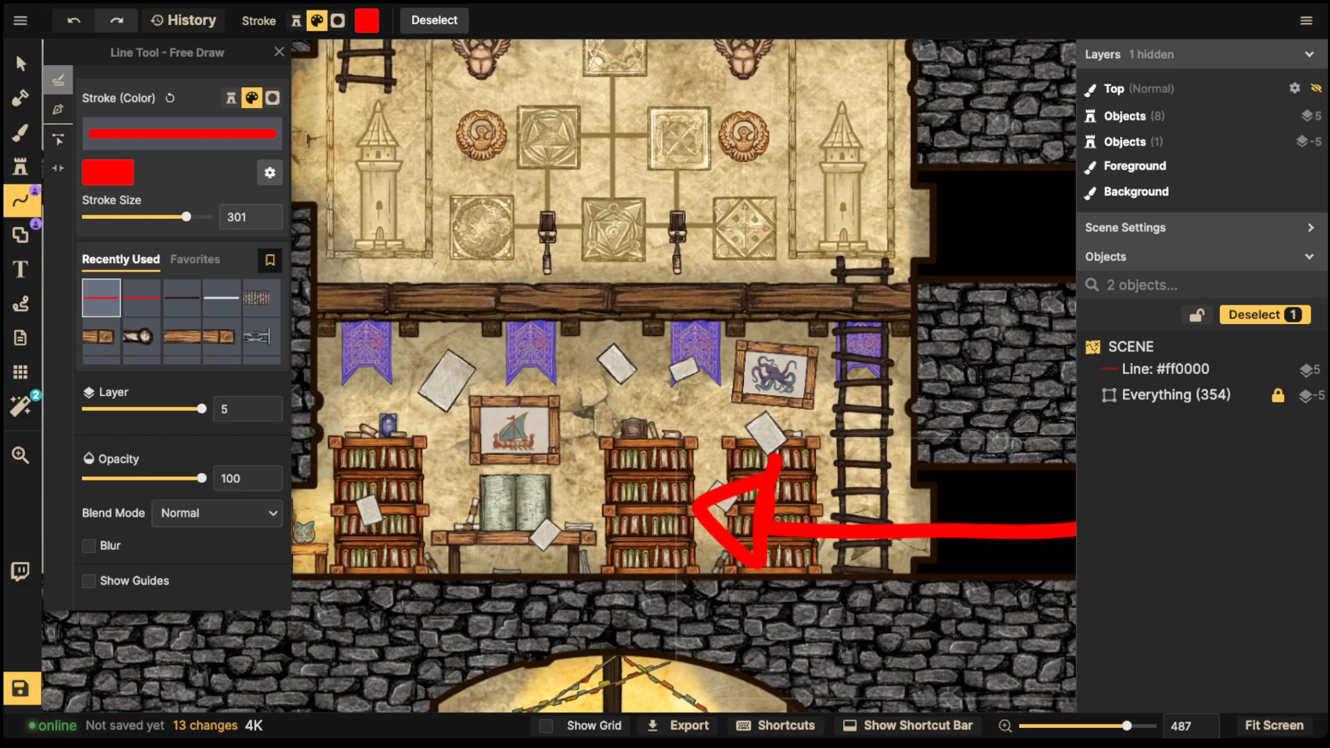
pyautogui.moveTo(696, 437)
pyautogui.mouseDown()
pyautogui.moveTo(600, 511)
pyautogui.moveTo(693, 494)
pyautogui.moveTo(695, 438)
pyautogui.mouseUp()
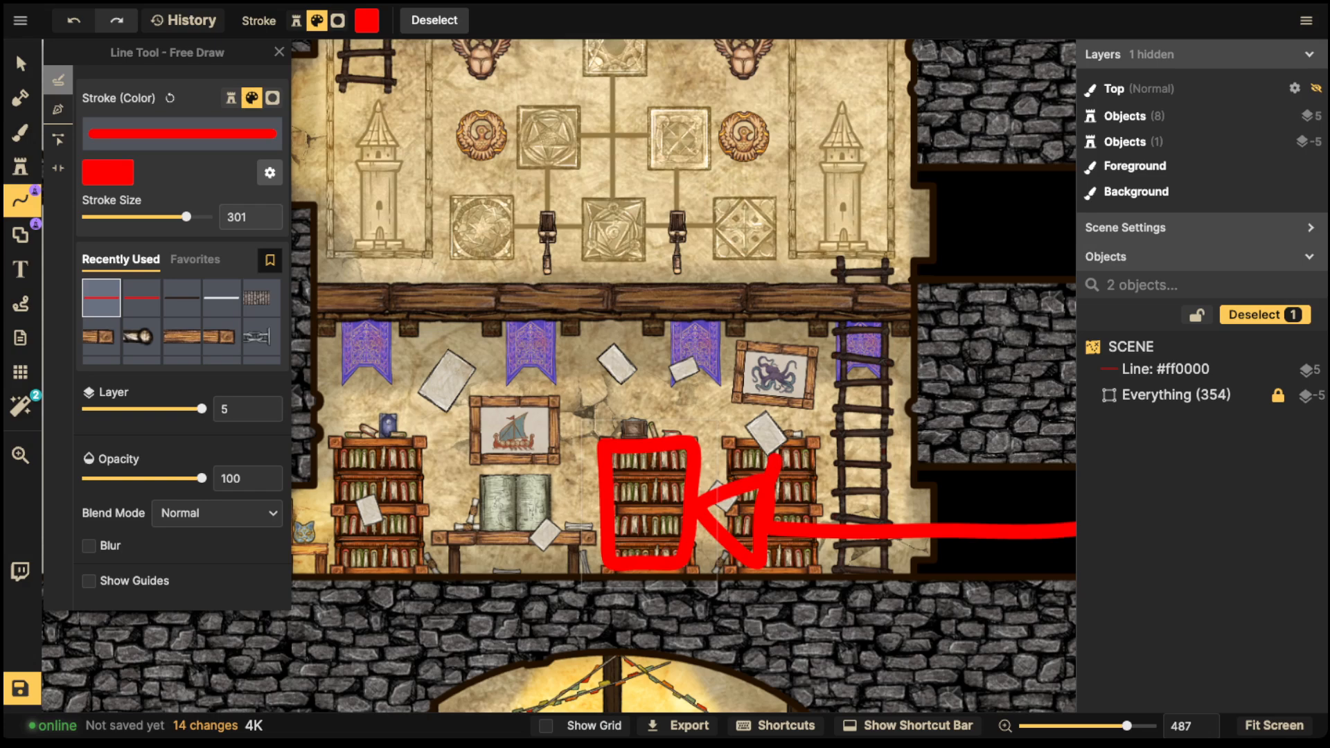
# Step: Draw a red arrow from the library out to the barrel ledge, circle the ledge, and add an arrow down to the arched opening below
pyautogui.scroll(-4, 572, 571)
pyautogui.moveTo(537, 541)
pyautogui.mouseDown()
pyautogui.moveTo(797, 508)
pyautogui.moveTo(480, 503)
pyautogui.moveTo(460, 489)
pyautogui.moveTo(483, 538)
pyautogui.mouseUp()
pyautogui.scroll(-2, 551, 317)
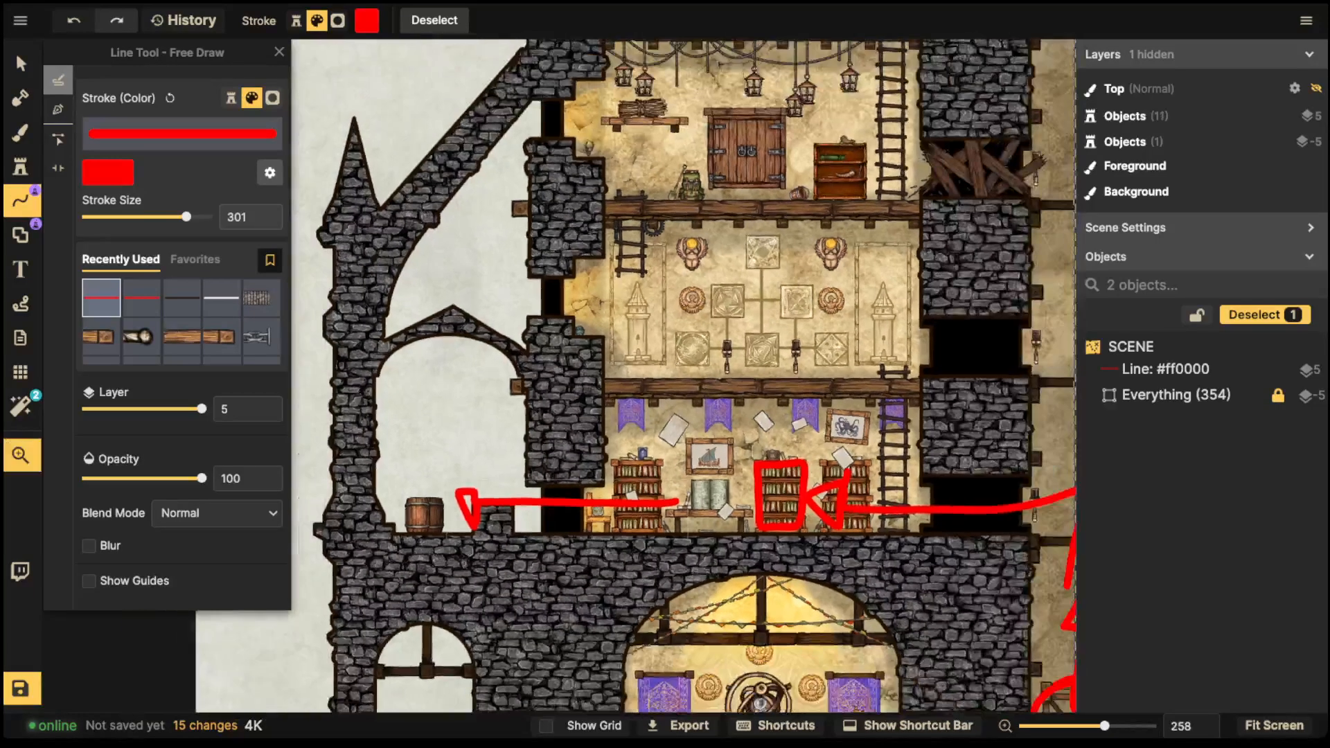
pyautogui.moveTo(551, 316); pyautogui.dragTo(551, 258)
pyautogui.moveTo(465, 382)
pyautogui.mouseDown()
pyautogui.moveTo(430, 388)
pyautogui.moveTo(540, 422)
pyautogui.moveTo(429, 378)
pyautogui.mouseUp()
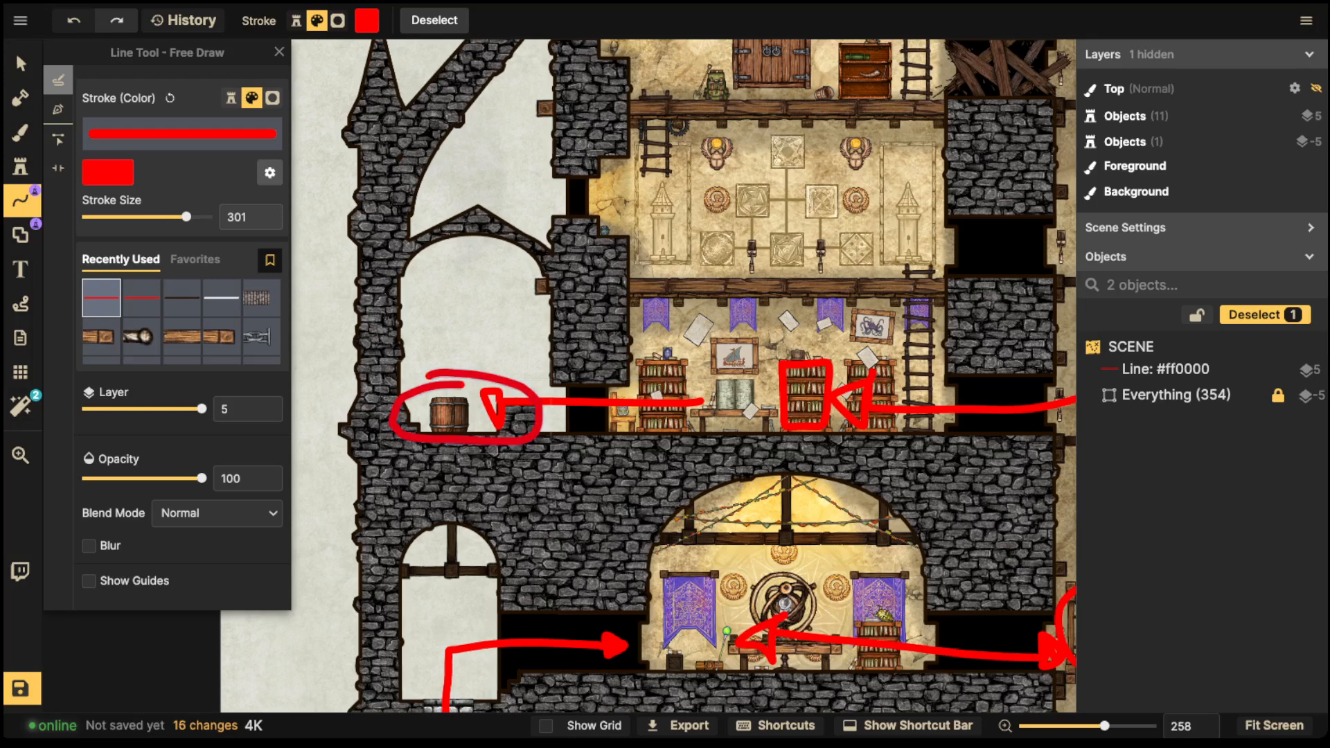
pyautogui.moveTo(449, 424); pyautogui.dragTo(451, 547)
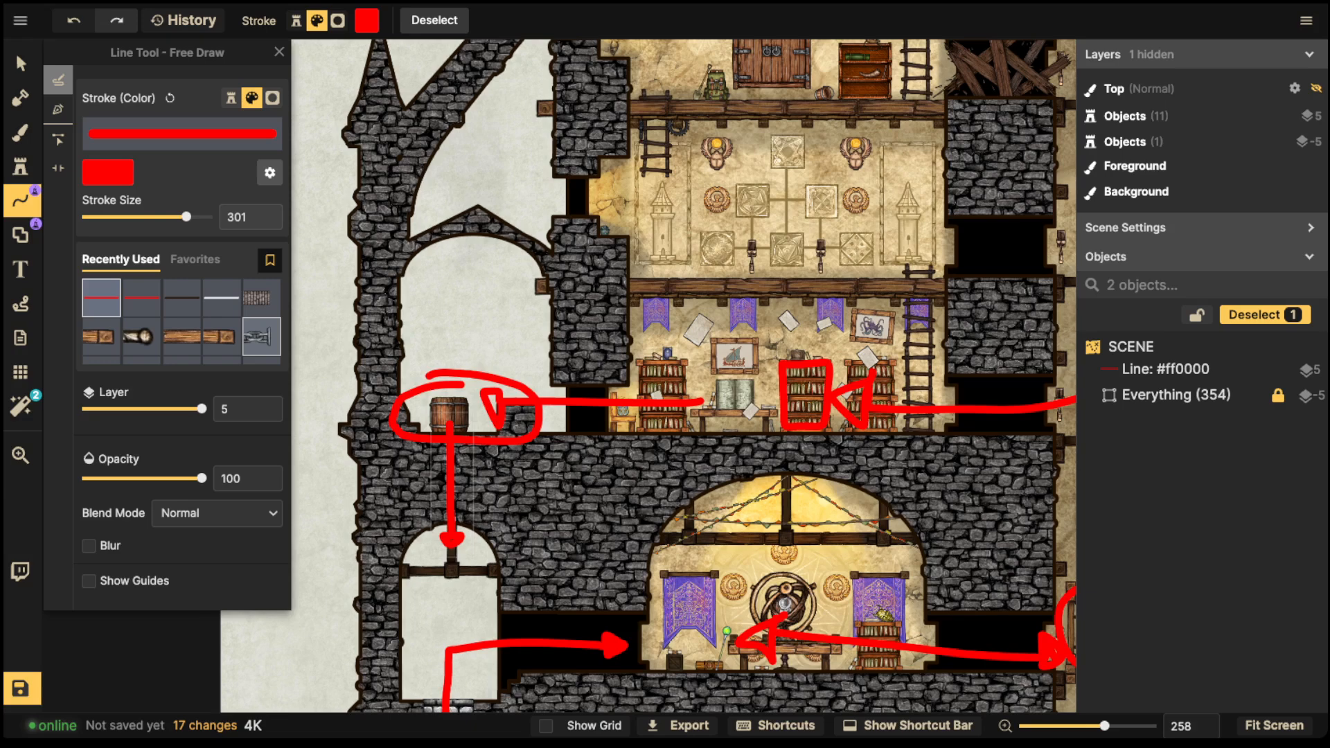
# Step: Outline the whole library room with a red freehand line
pyautogui.press('space')
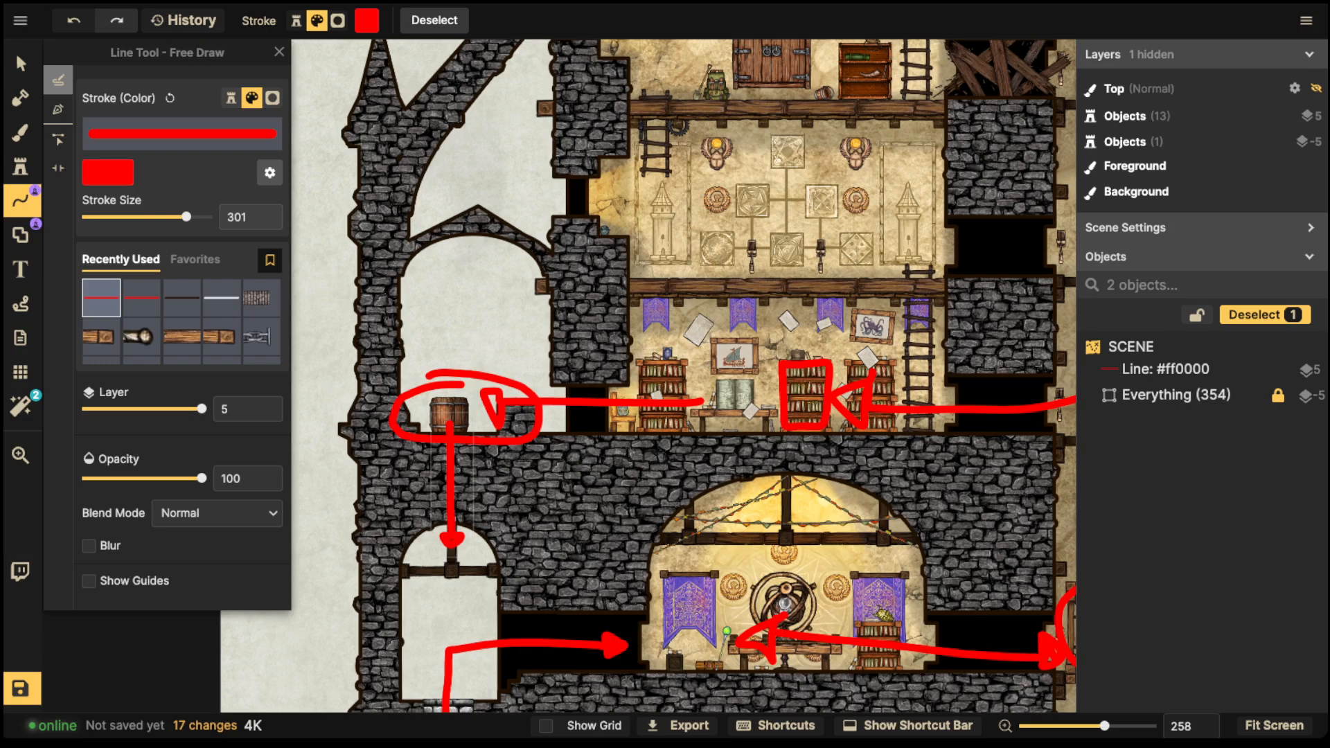
pyautogui.press('space')
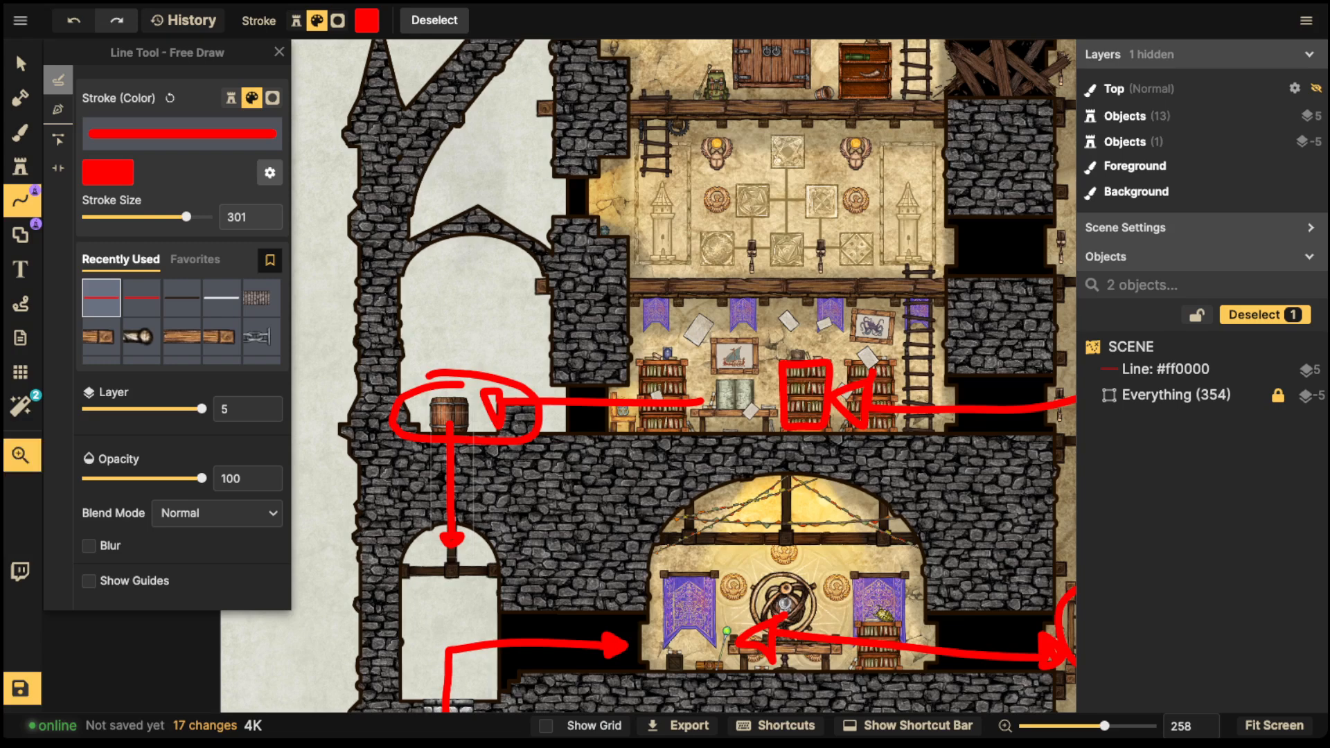
pyautogui.moveTo(831, 347); pyautogui.dragTo(576, 483)
pyautogui.moveTo(625, 432)
pyautogui.mouseDown()
pyautogui.moveTo(407, 437)
pyautogui.moveTo(364, 541)
pyautogui.moveTo(600, 585)
pyautogui.moveTo(689, 448)
pyautogui.moveTo(627, 432)
pyautogui.mouseUp()
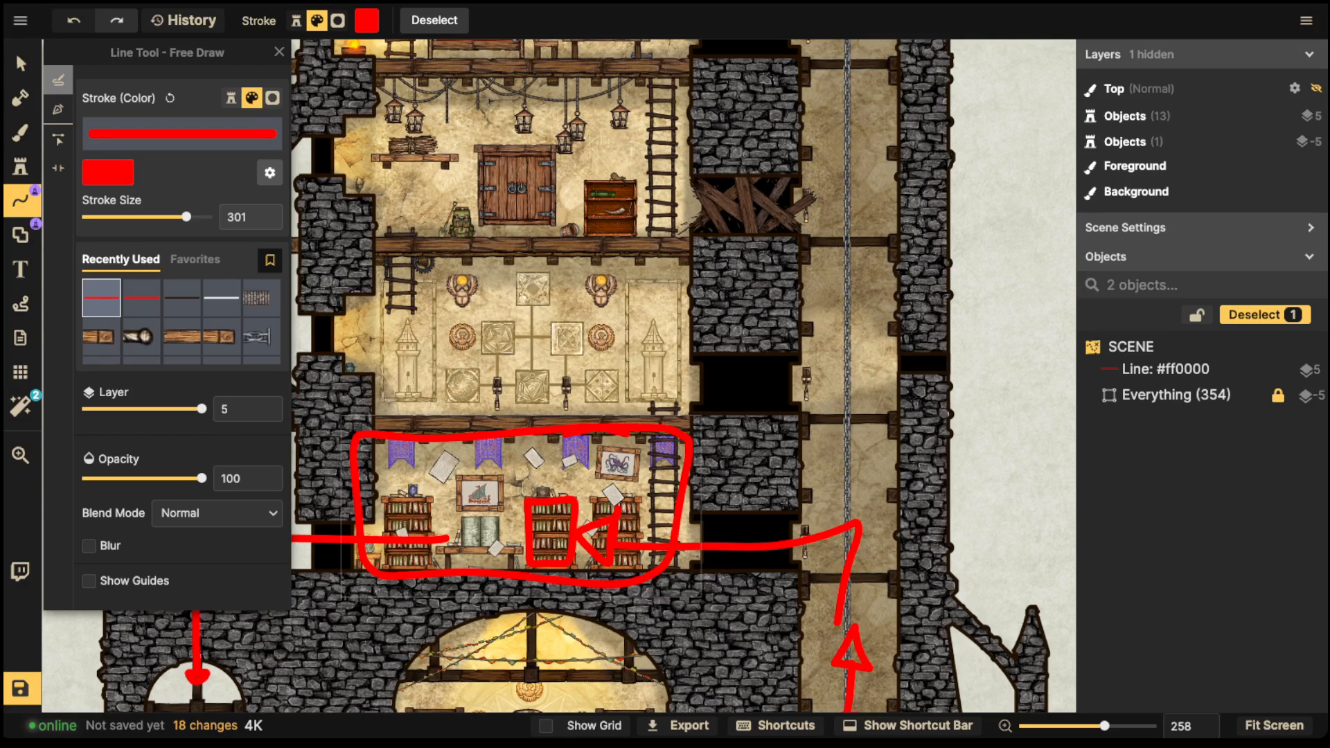
# Step: Undo the last seven red strokes, from the library outline back through the rectangle over the water
pyautogui.hotkey('ctrl', 'z')
pyautogui.hotkey('ctrl', 'z')
pyautogui.hotkey('ctrl', 'z')
pyautogui.hotkey('ctrl', 'z')
pyautogui.hotkey('ctrl', 'z')
pyautogui.hotkey('ctrl', 'z')
pyautogui.hotkey('ctrl', 'z')
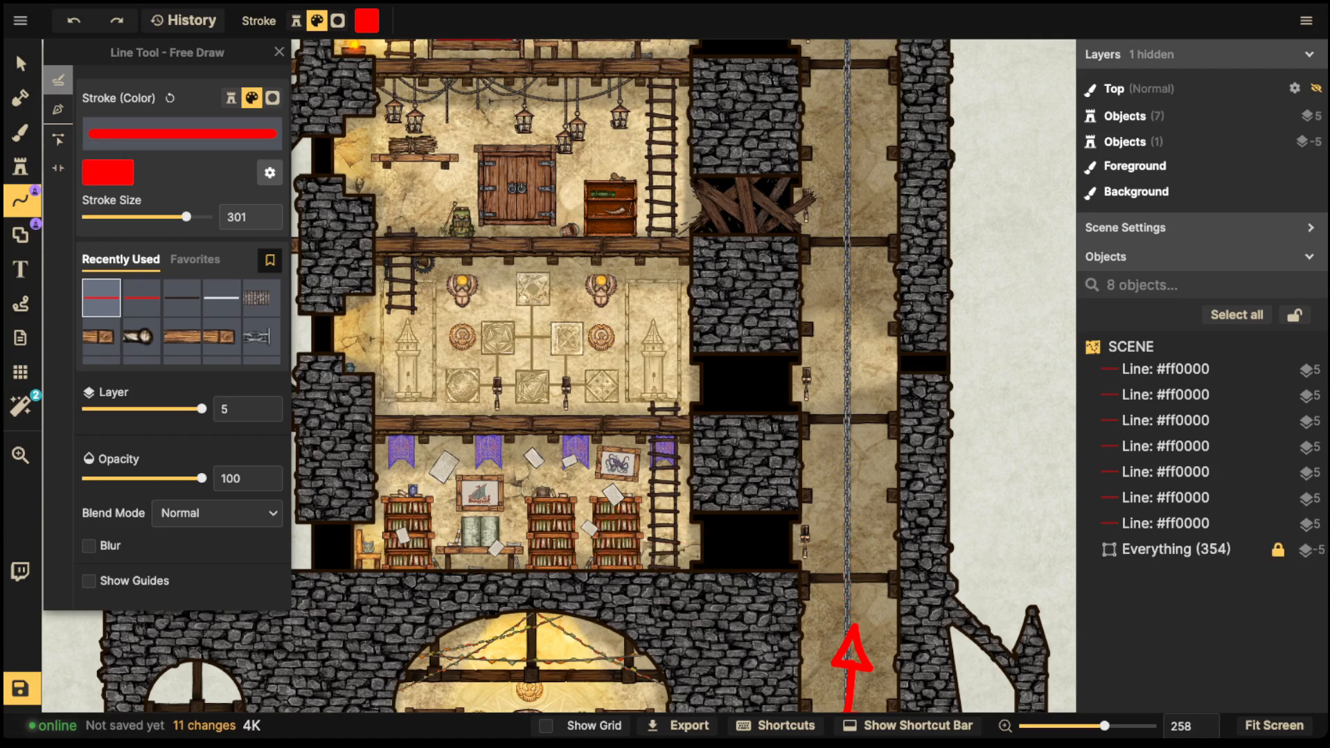
# Step: Try a red outline around the library ladder and a red mark across the upper lift shaft, removing each stroke
pyautogui.moveTo(675, 405)
pyautogui.mouseDown()
pyautogui.moveTo(636, 578)
pyautogui.moveTo(689, 409)
pyautogui.moveTo(665, 403)
pyautogui.mouseUp()
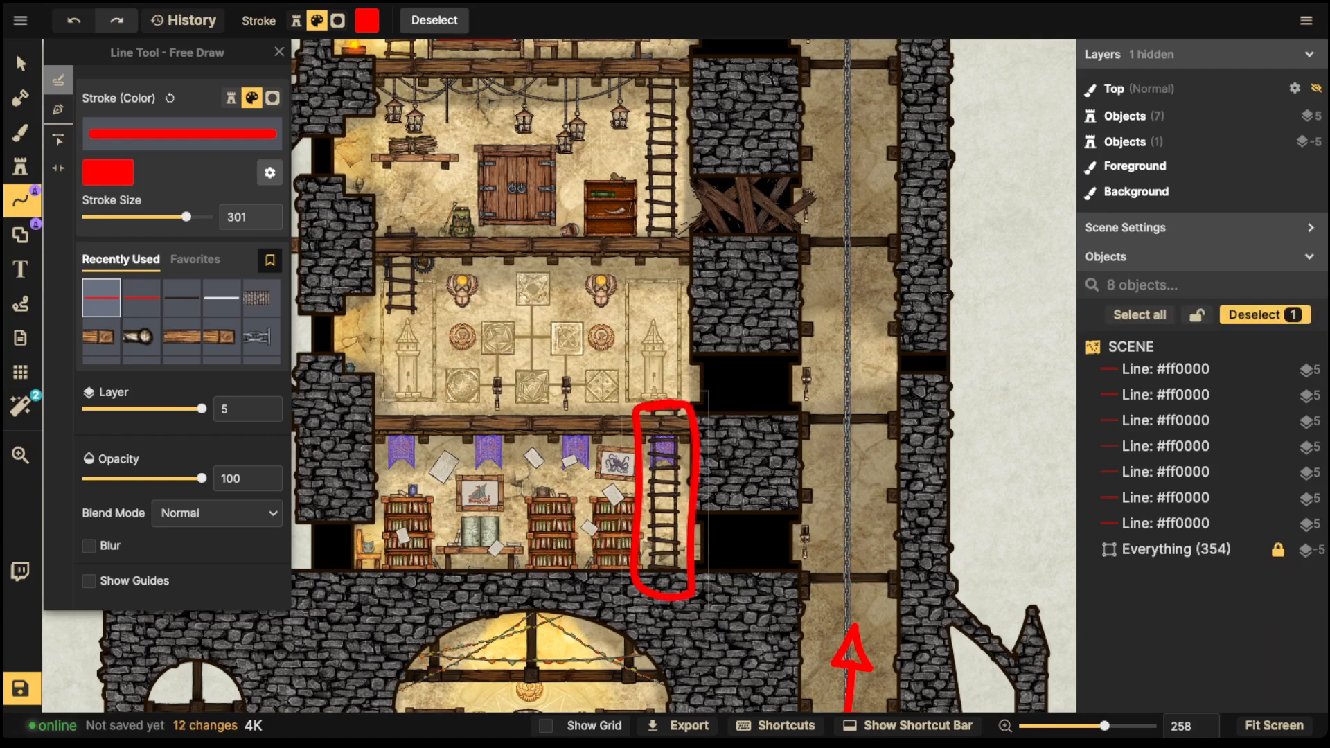
pyautogui.press('Delete')
pyautogui.press('space')
pyautogui.moveTo(693, 589); pyautogui.dragTo(634, 374)
pyautogui.press('space')
pyautogui.moveTo(633, 312); pyautogui.dragTo(679, 616)
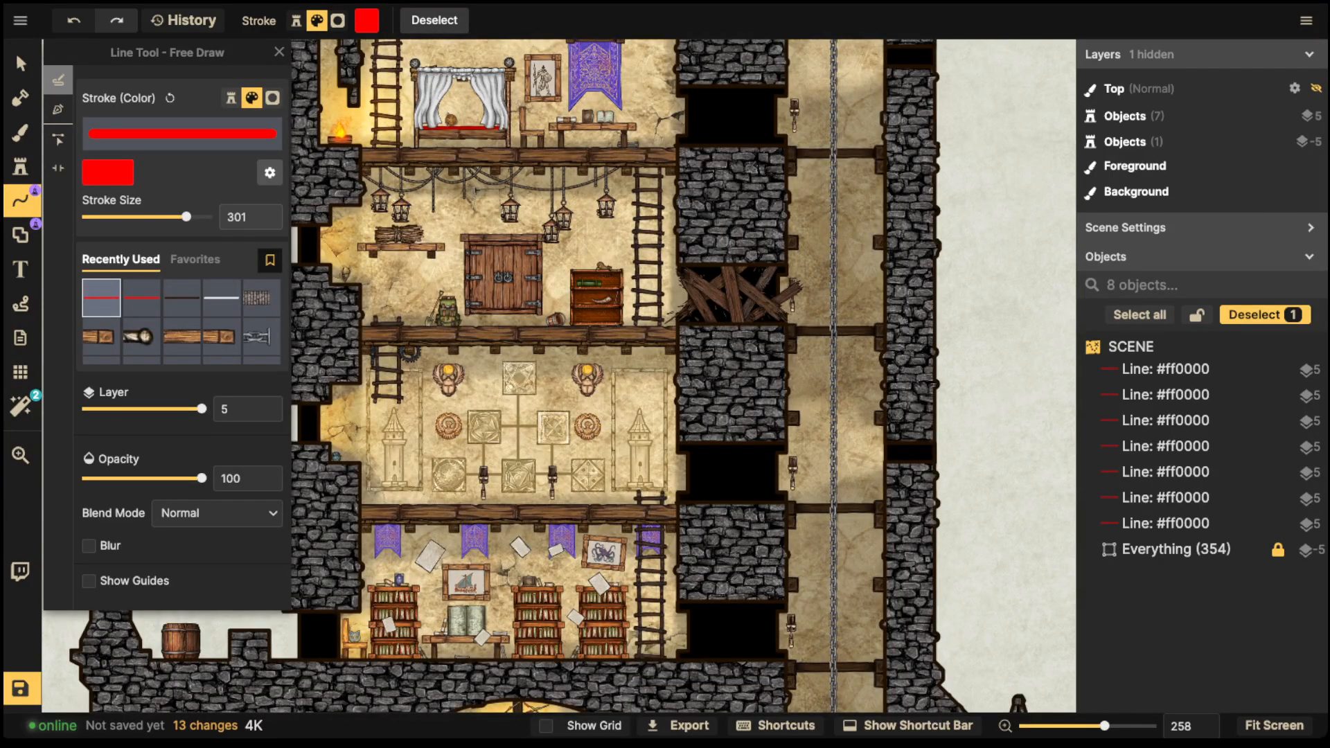
pyautogui.moveTo(769, 317)
pyautogui.mouseDown()
pyautogui.moveTo(865, 335)
pyautogui.moveTo(756, 356)
pyautogui.mouseUp()
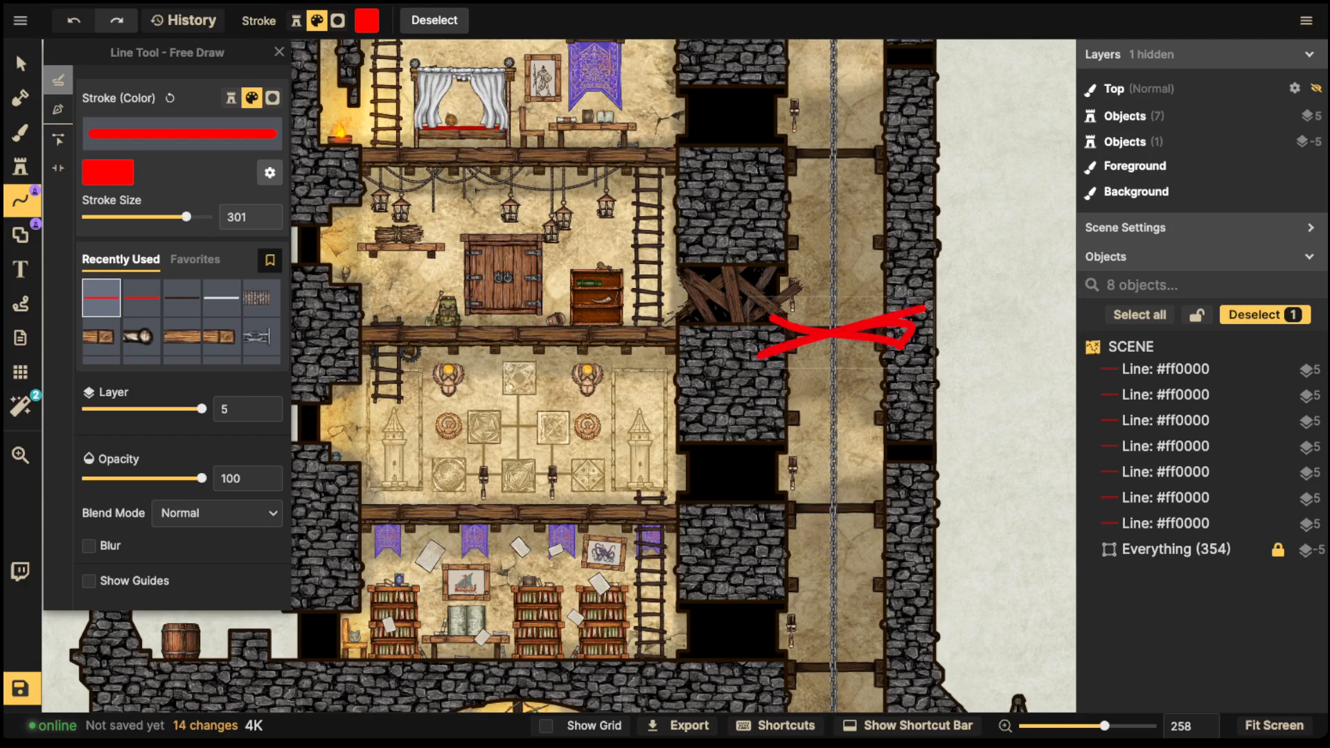
pyautogui.hotkey('ctrl', 'z')
# Step: Box the plank-blocked passage in red and draw a red arrow up the library ladder into the mural room
pyautogui.moveTo(762, 277)
pyautogui.mouseDown()
pyautogui.moveTo(727, 261)
pyautogui.moveTo(682, 325)
pyautogui.moveTo(786, 262)
pyautogui.mouseUp()
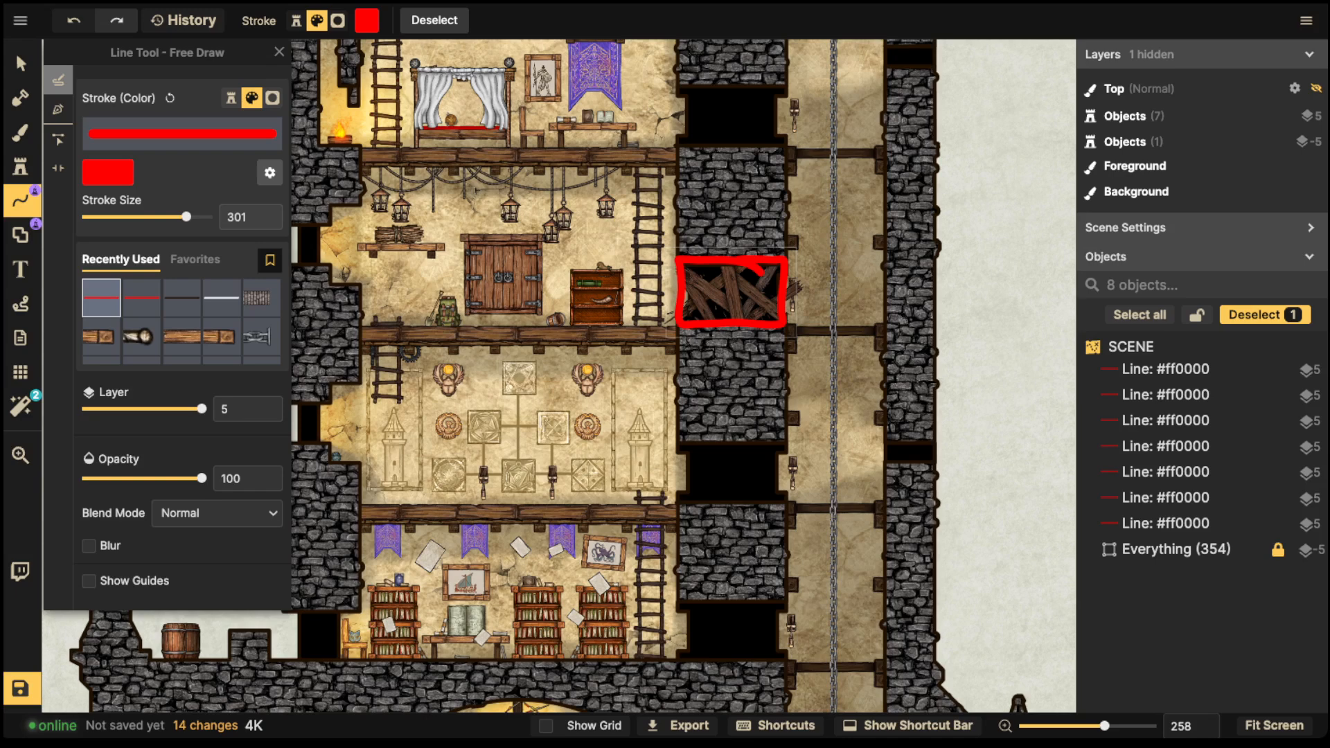
pyautogui.moveTo(650, 696)
pyautogui.mouseDown()
pyautogui.moveTo(640, 460)
pyautogui.moveTo(658, 463)
pyautogui.mouseUp()
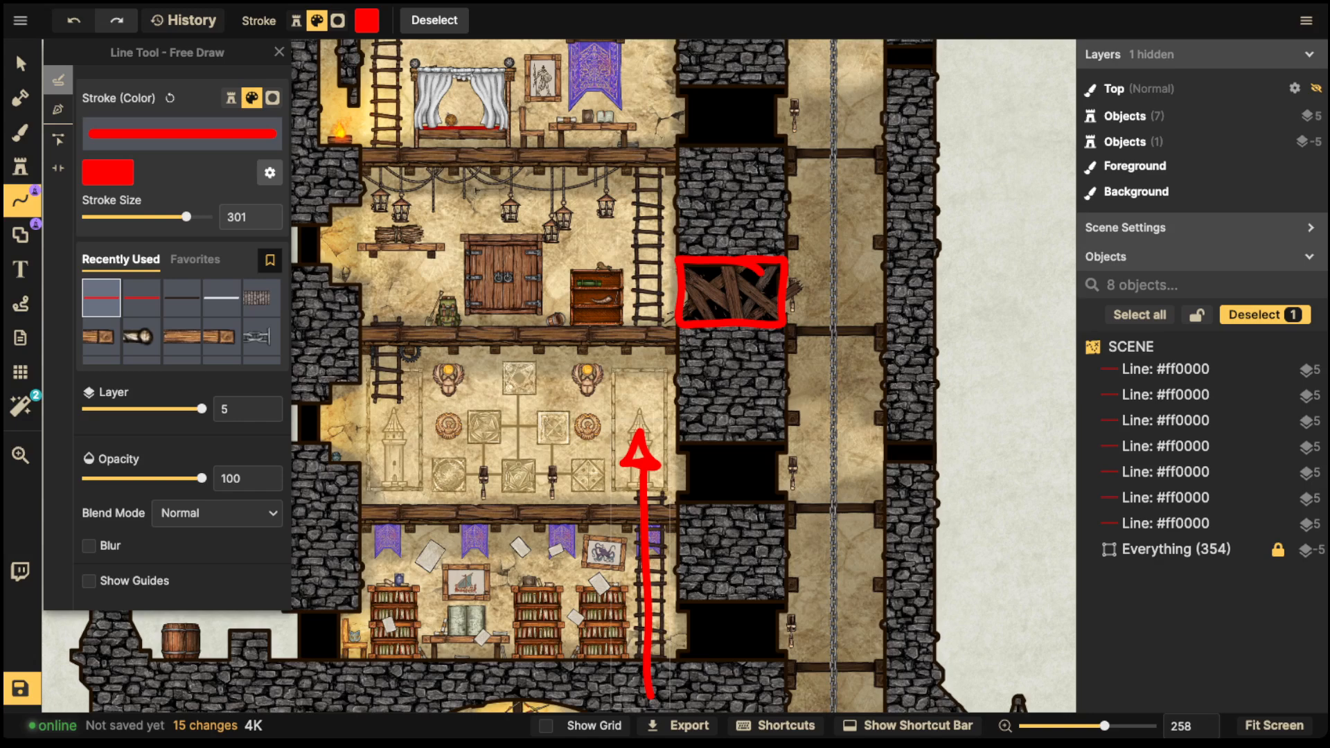
# Step: Outline the mural room and its central panels in red, and mark the loose paper in the library and the scarab in the mural room
pyautogui.press('space')
pyautogui.moveTo(625, 352)
pyautogui.mouseDown()
pyautogui.moveTo(719, 471)
pyautogui.moveTo(748, 394)
pyautogui.moveTo(768, 398)
pyautogui.moveTo(465, 522)
pyautogui.moveTo(793, 481)
pyautogui.moveTo(769, 396)
pyautogui.mouseUp()
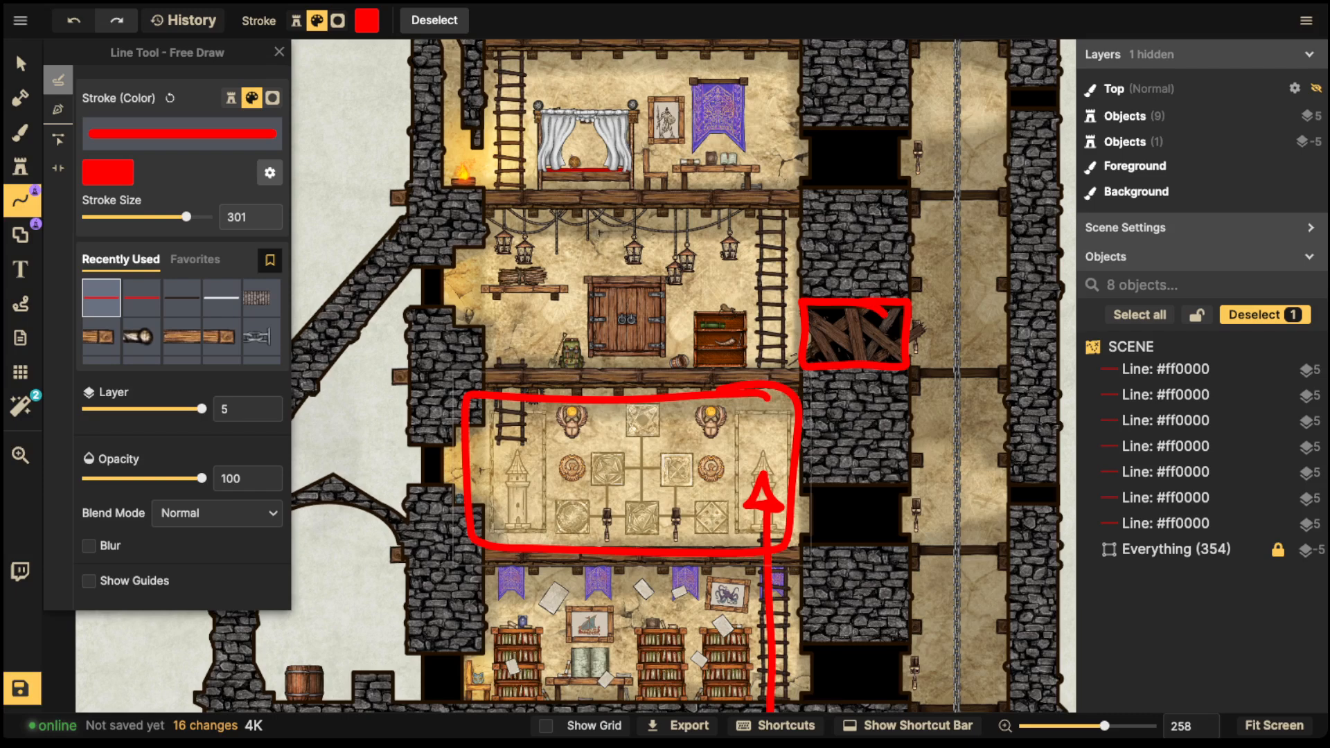
pyautogui.moveTo(675, 401)
pyautogui.mouseDown()
pyautogui.moveTo(634, 396)
pyautogui.moveTo(528, 534)
pyautogui.moveTo(758, 399)
pyautogui.mouseUp()
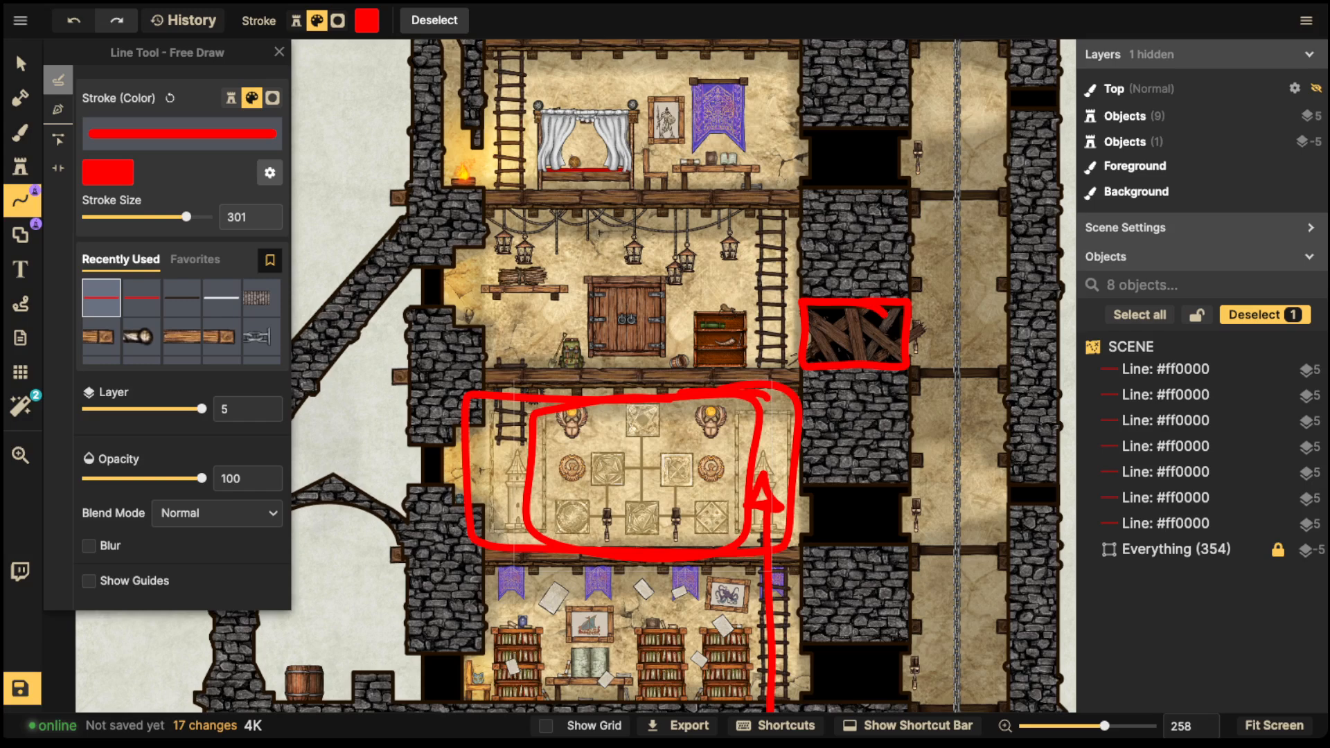
pyautogui.moveTo(735, 594)
pyautogui.mouseDown()
pyautogui.moveTo(699, 620)
pyautogui.moveTo(741, 604)
pyautogui.mouseUp()
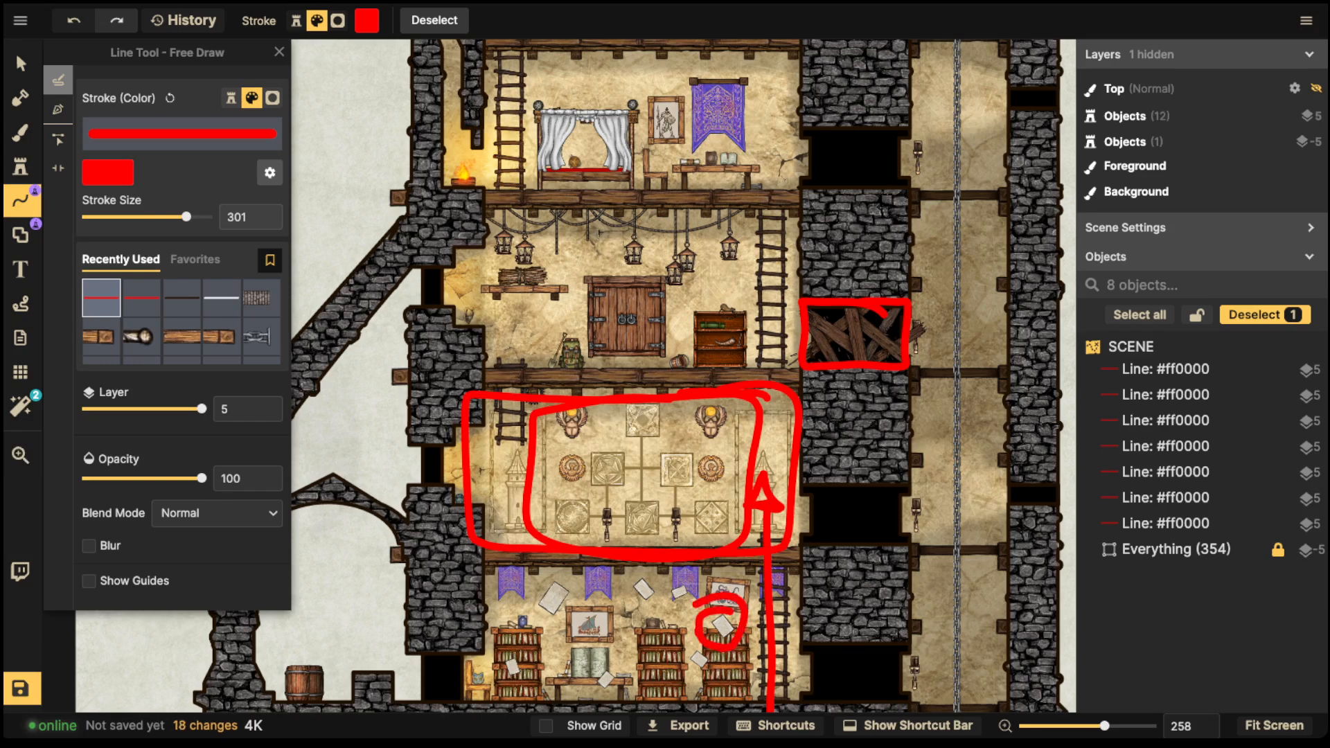
pyautogui.moveTo(570, 411); pyautogui.dragTo(606, 420)
# Step: Undo the last four red strokes in the mural room and library
pyautogui.hotkey('ctrl', 'z')
pyautogui.hotkey('ctrl', 'z')
pyautogui.hotkey('ctrl', 'z')
pyautogui.hotkey('ctrl', 'z')
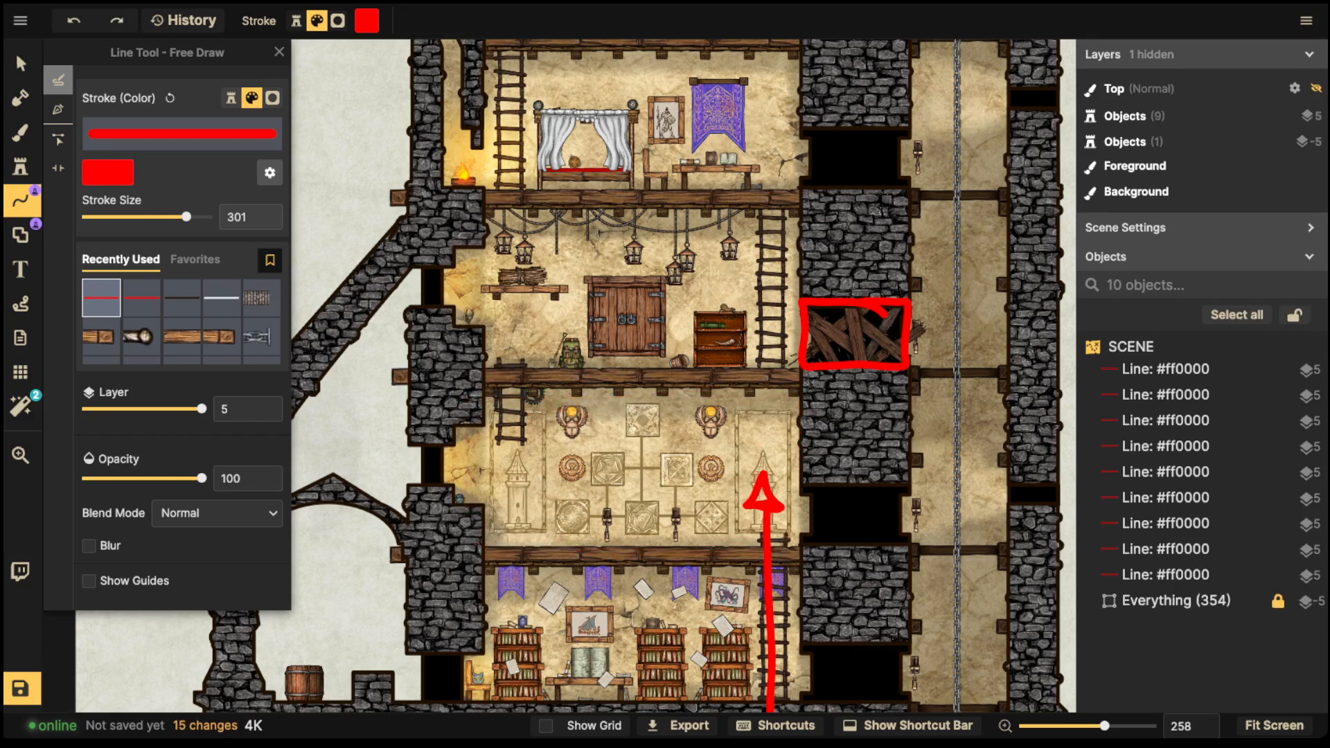
# Step: Try a red circle around the gear beside the broken ladder and a red arrow down that ladder, undoing each stroke
pyautogui.scroll(10, 707, 332)
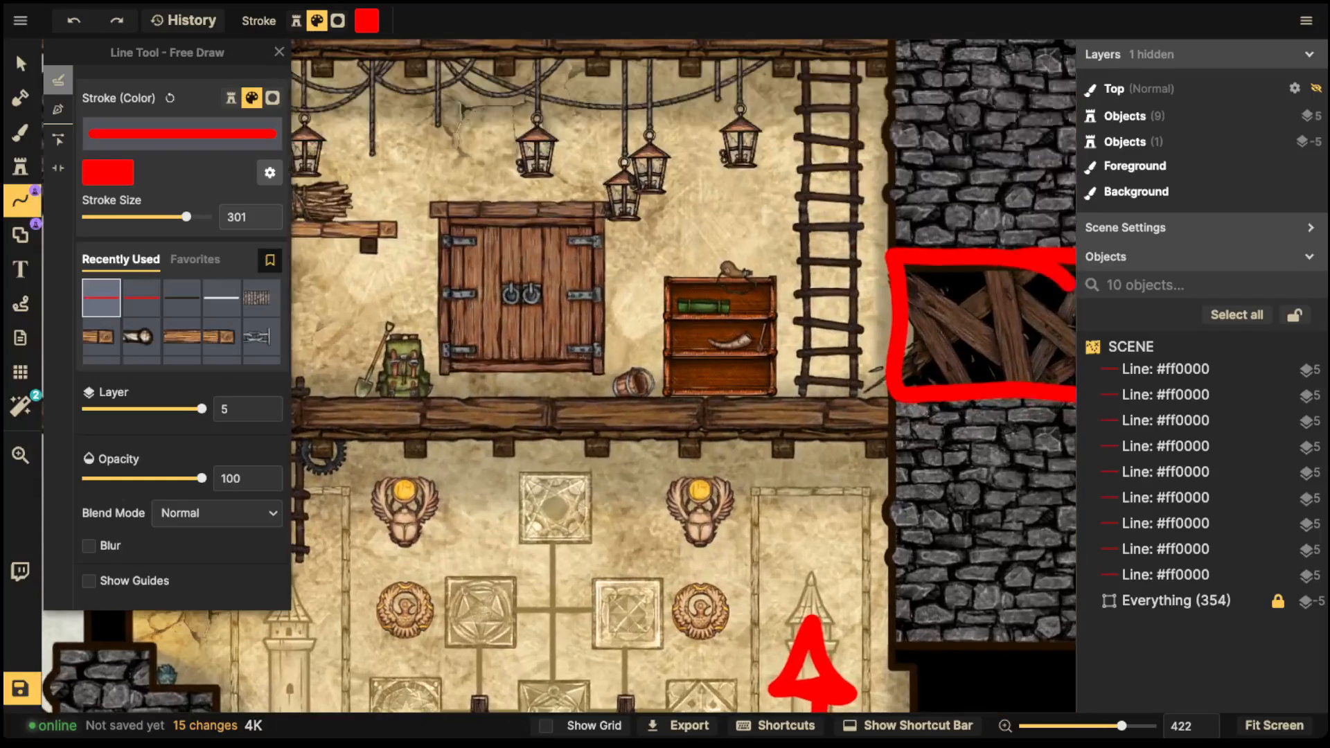
pyautogui.press('space')
pyautogui.moveTo(533, 514); pyautogui.dragTo(874, 460)
pyautogui.scroll(3, 741, 459)
pyautogui.press('space')
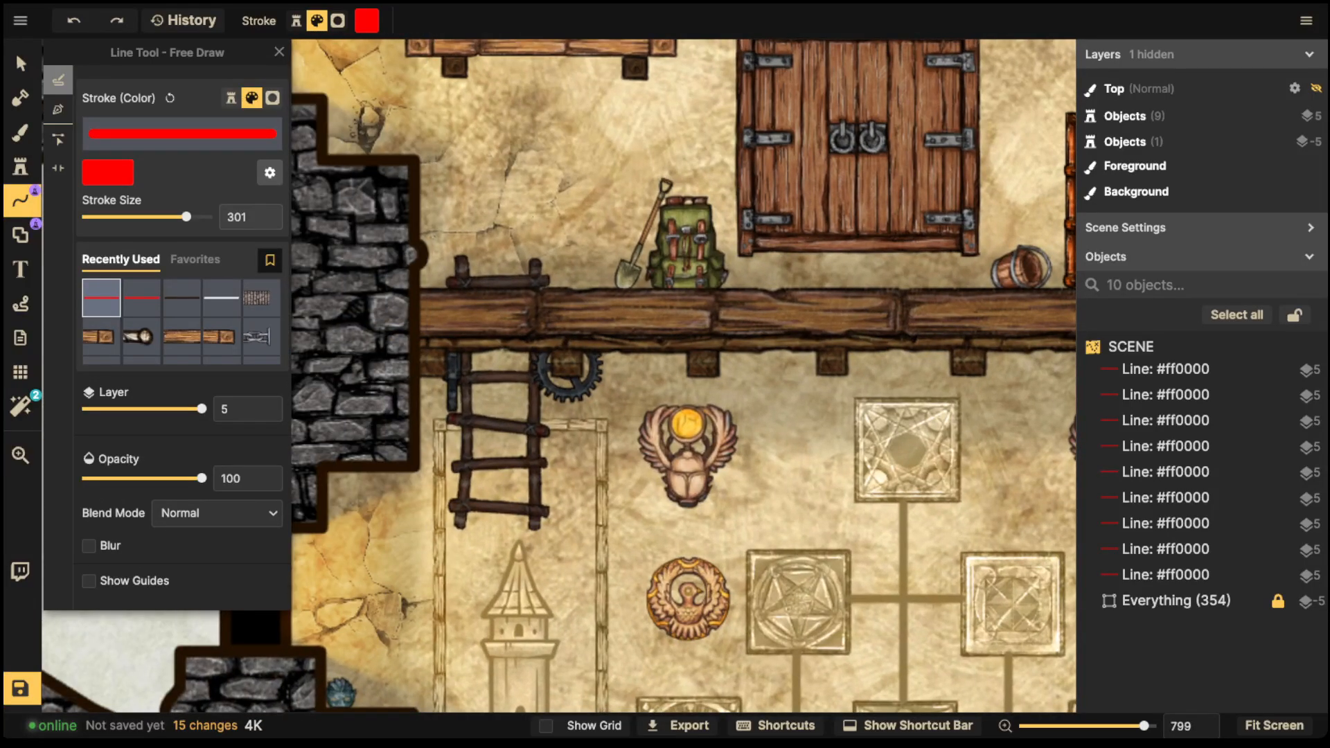
pyautogui.moveTo(573, 263)
pyautogui.mouseDown()
pyautogui.moveTo(417, 271)
pyautogui.moveTo(403, 463)
pyautogui.moveTo(498, 532)
pyautogui.moveTo(609, 398)
pyautogui.moveTo(585, 261)
pyautogui.moveTo(518, 276)
pyautogui.moveTo(519, 357)
pyautogui.moveTo(595, 416)
pyautogui.moveTo(575, 311)
pyautogui.mouseUp()
pyautogui.hotkey('ctrl', 'z')
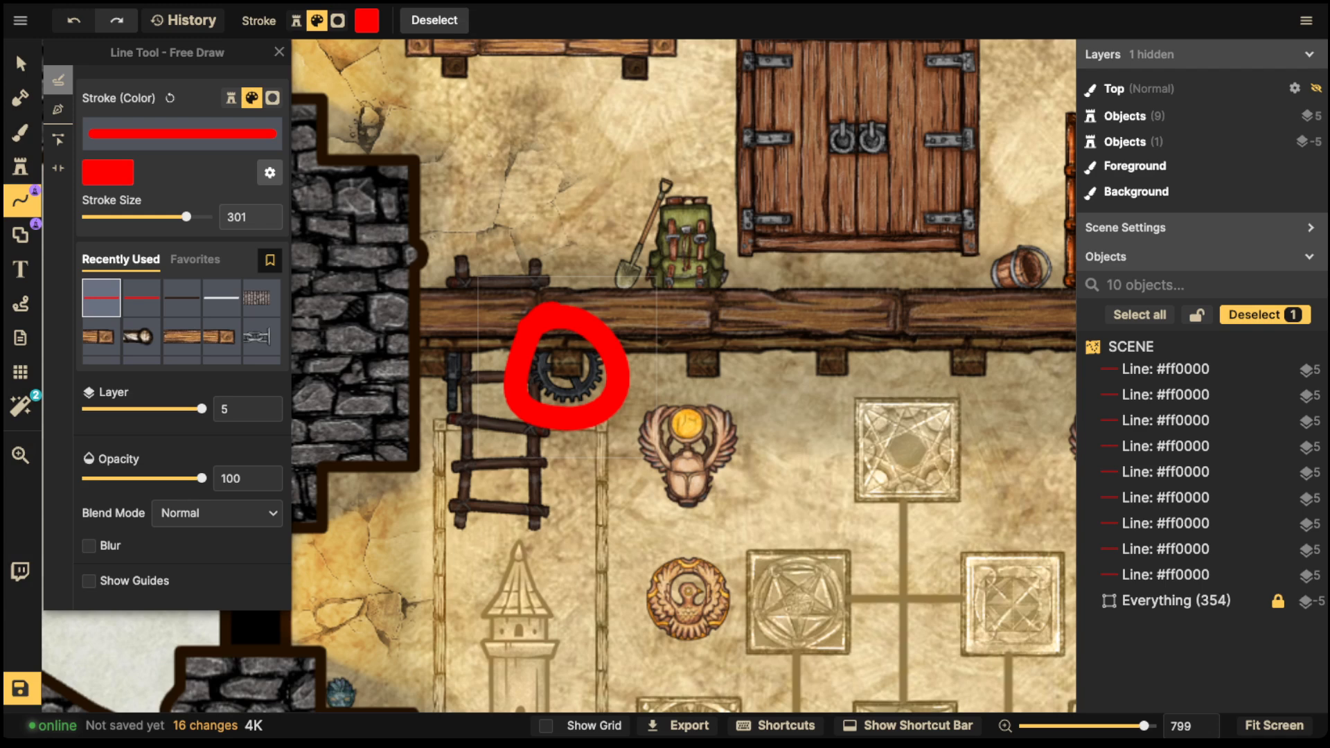
pyautogui.hotkey('ctrl', 'z')
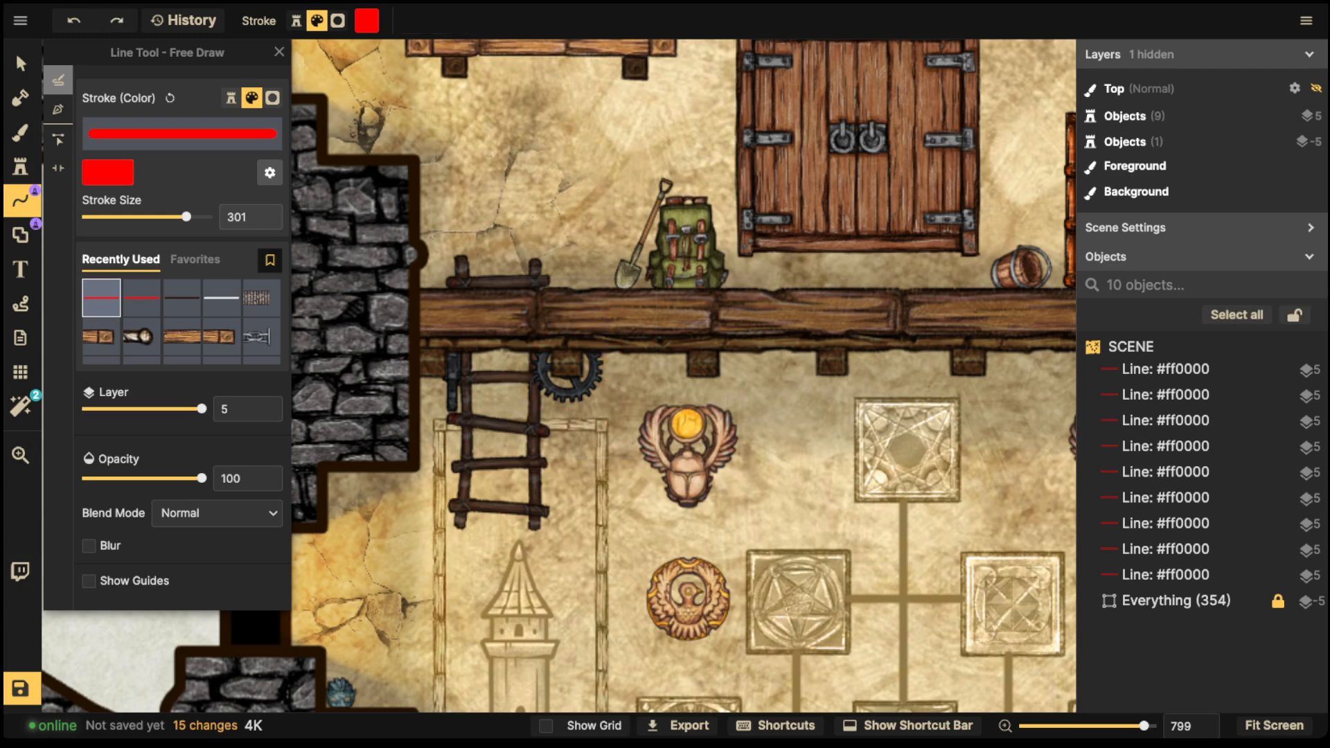
pyautogui.moveTo(494, 398)
pyautogui.mouseDown()
pyautogui.moveTo(483, 654)
pyautogui.moveTo(530, 593)
pyautogui.mouseUp()
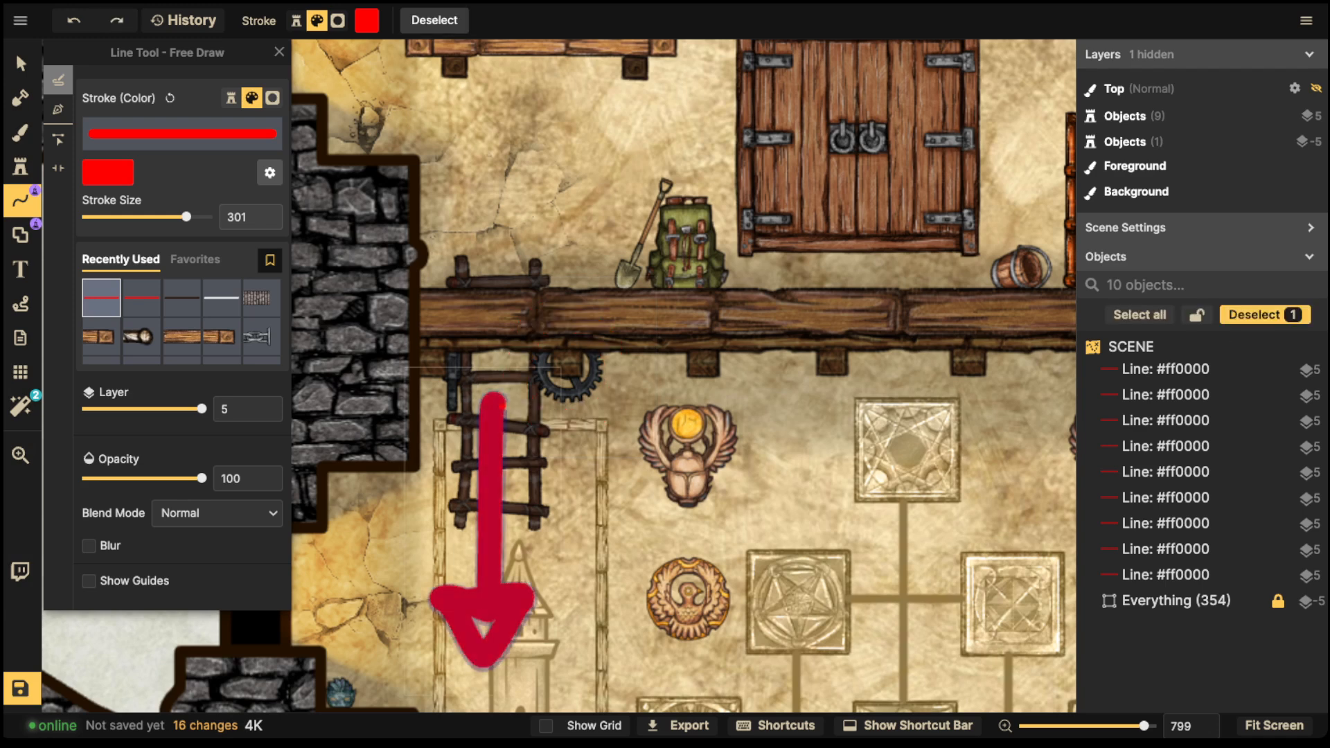
pyautogui.hotkey('ctrl', 'z')
# Step: Circle the mural's upper panels in red, and try a downward arrow on the broken ladder and a gear circle, undoing those two
pyautogui.moveTo(991, 408)
pyautogui.mouseDown()
pyautogui.moveTo(978, 531)
pyautogui.moveTo(823, 433)
pyautogui.mouseUp()
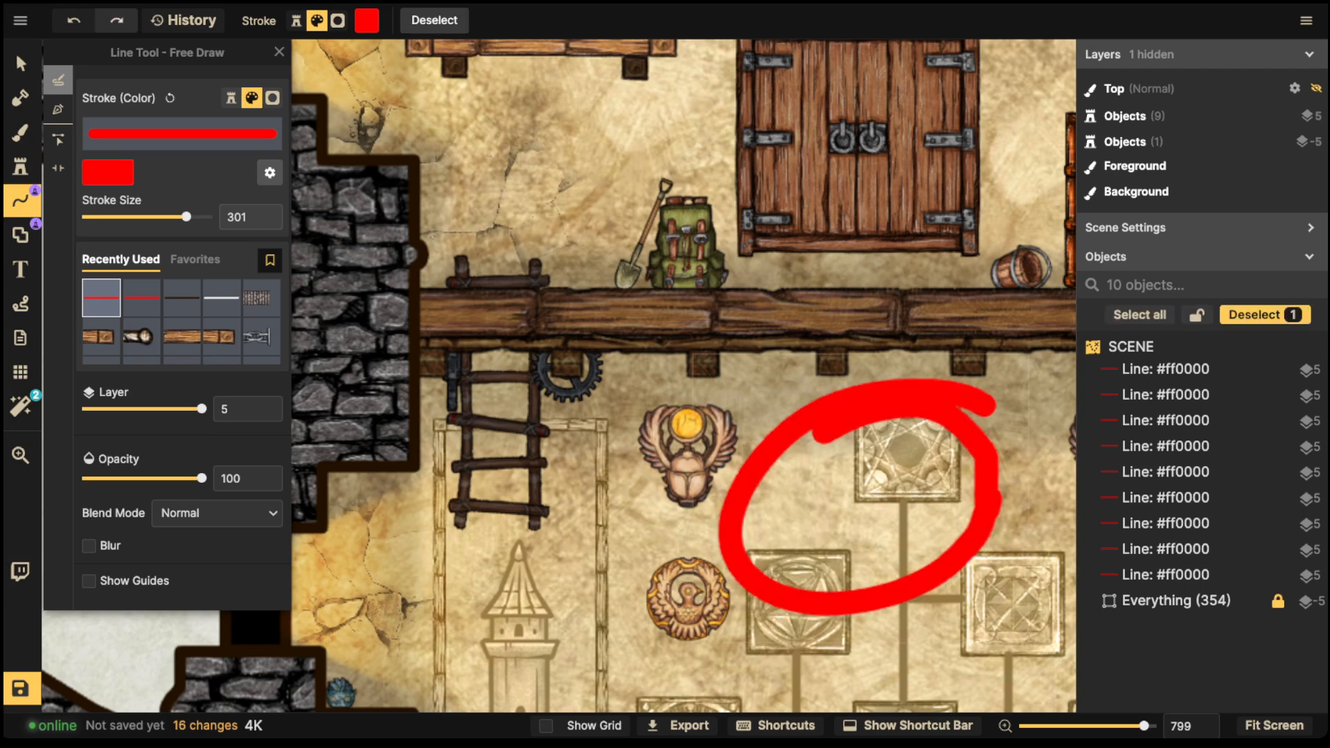
pyautogui.moveTo(489, 260)
pyautogui.mouseDown()
pyautogui.moveTo(487, 478)
pyautogui.moveTo(514, 557)
pyautogui.moveTo(489, 610)
pyautogui.mouseUp()
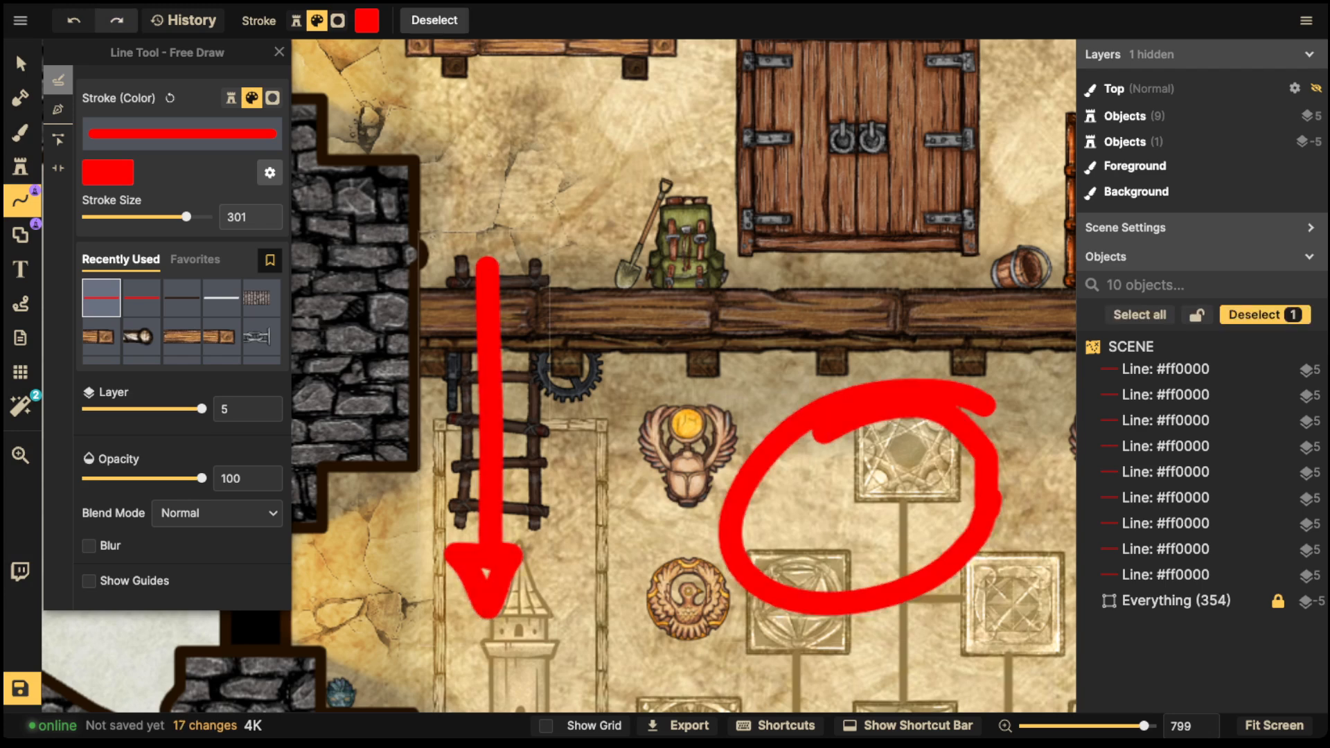
pyautogui.moveTo(582, 309)
pyautogui.mouseDown()
pyautogui.moveTo(530, 416)
pyautogui.moveTo(575, 313)
pyautogui.mouseUp()
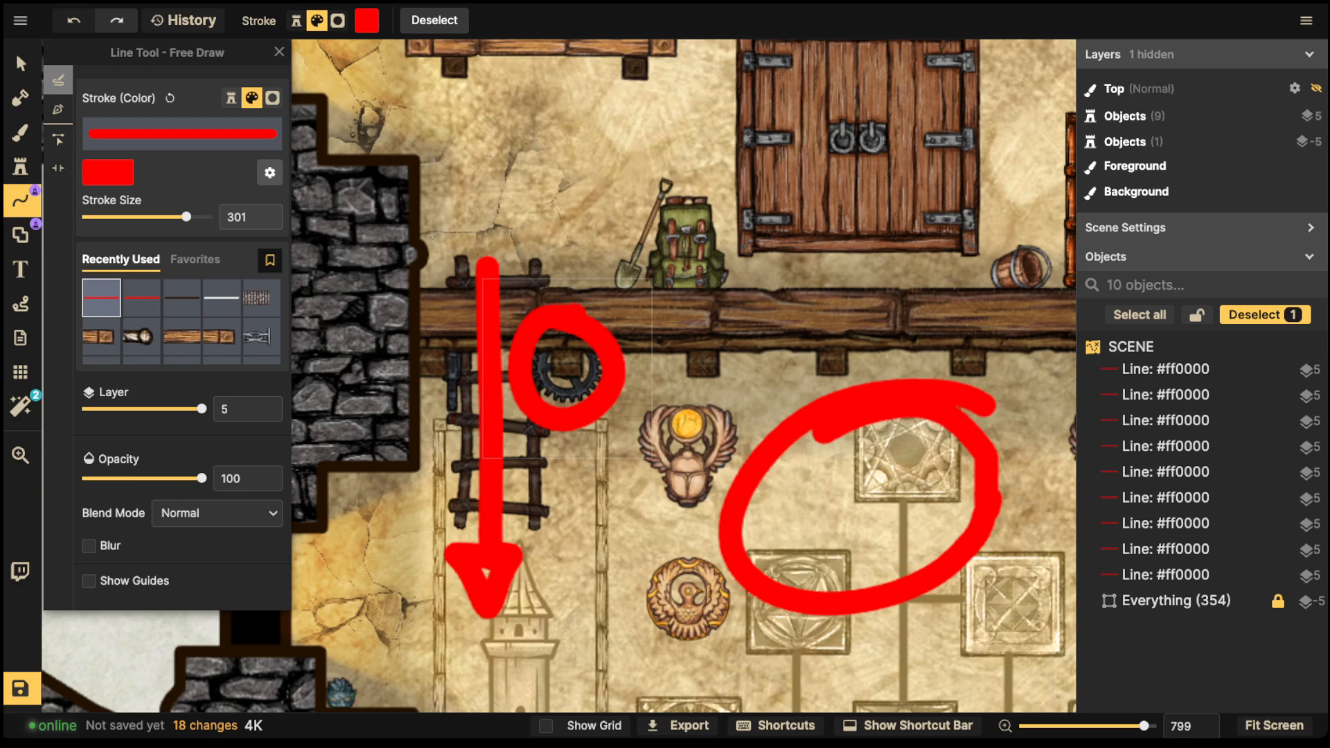
pyautogui.hotkey('ctrl', 'z')
pyautogui.hotkey('ctrl', 'z')
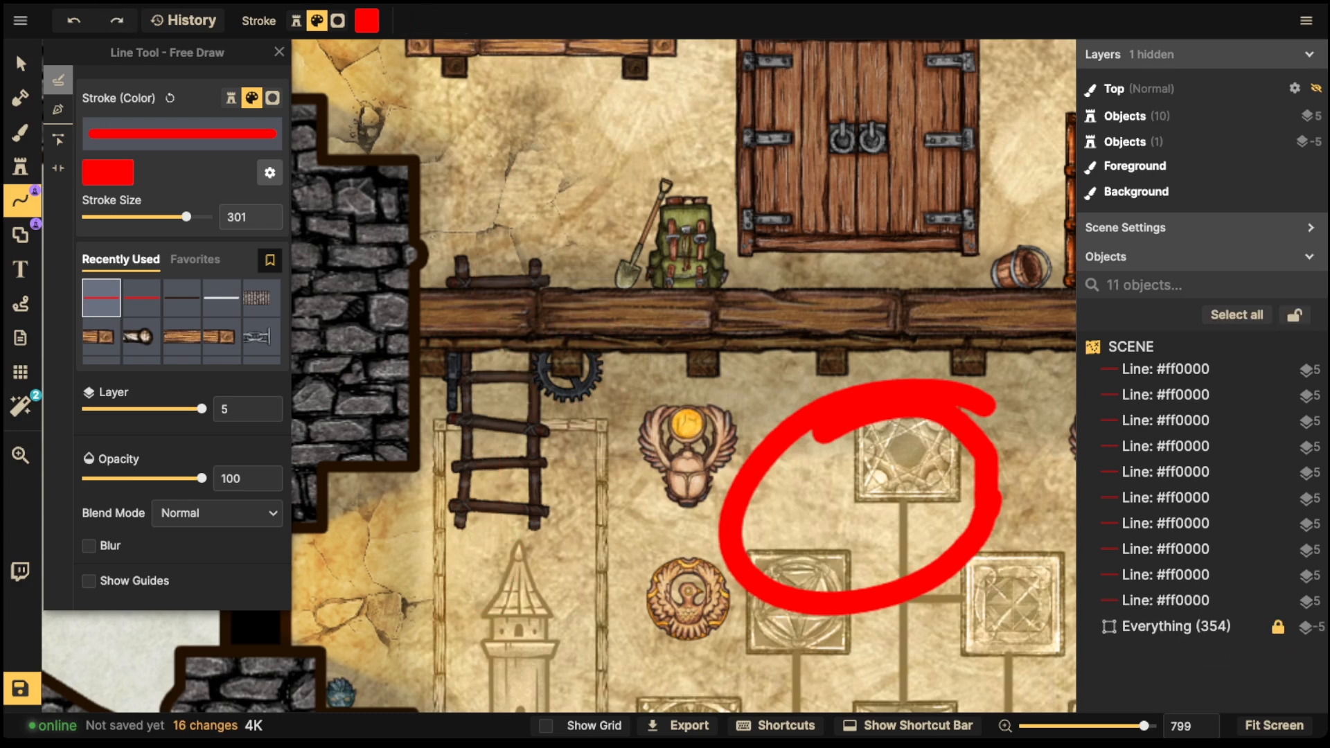
# Step: Outline the lantern-hung room above the mural in red, and circle its double-door handles and the leftmost hanging lantern
pyautogui.scroll(-5, 669, 196)
pyautogui.moveTo(670, 196); pyautogui.dragTo(598, 549)
pyautogui.scroll(-2, 598, 550)
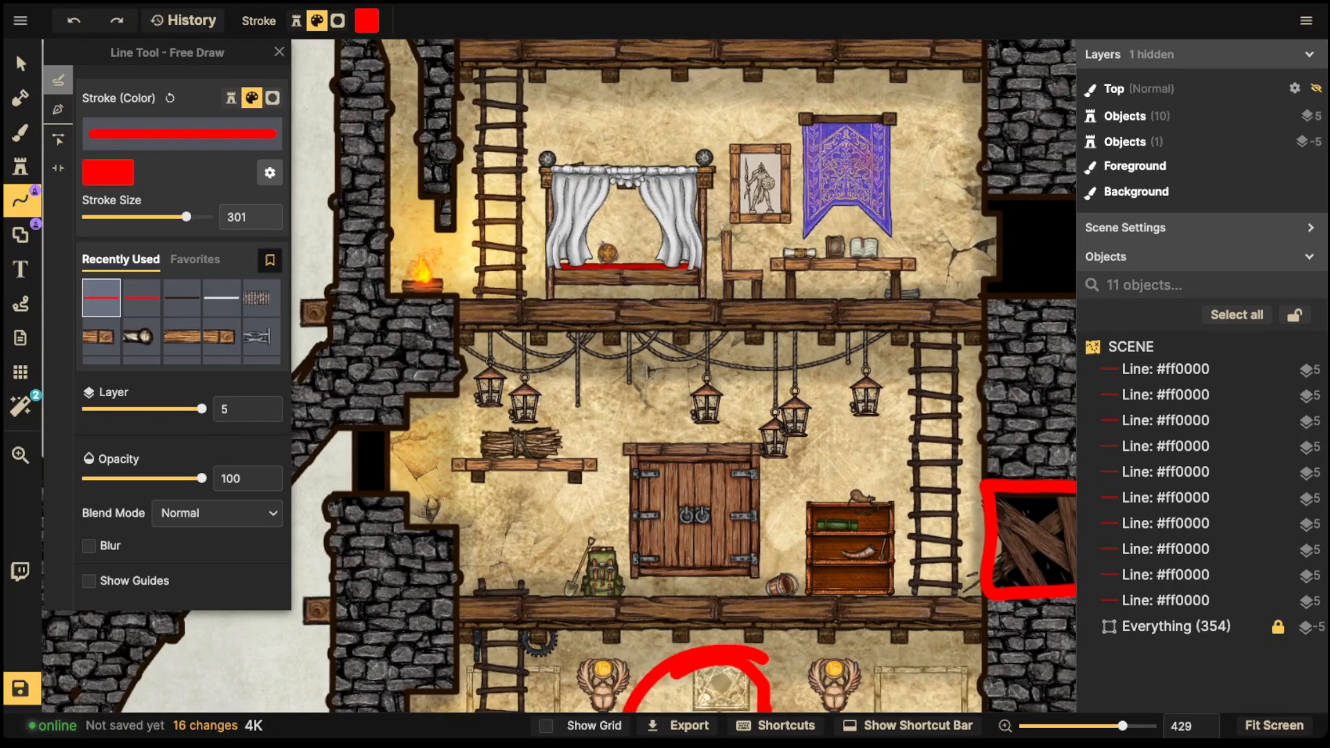
pyautogui.moveTo(969, 322)
pyautogui.mouseDown()
pyautogui.moveTo(452, 323)
pyautogui.moveTo(439, 554)
pyautogui.moveTo(664, 586)
pyautogui.moveTo(964, 580)
pyautogui.moveTo(961, 285)
pyautogui.mouseUp()
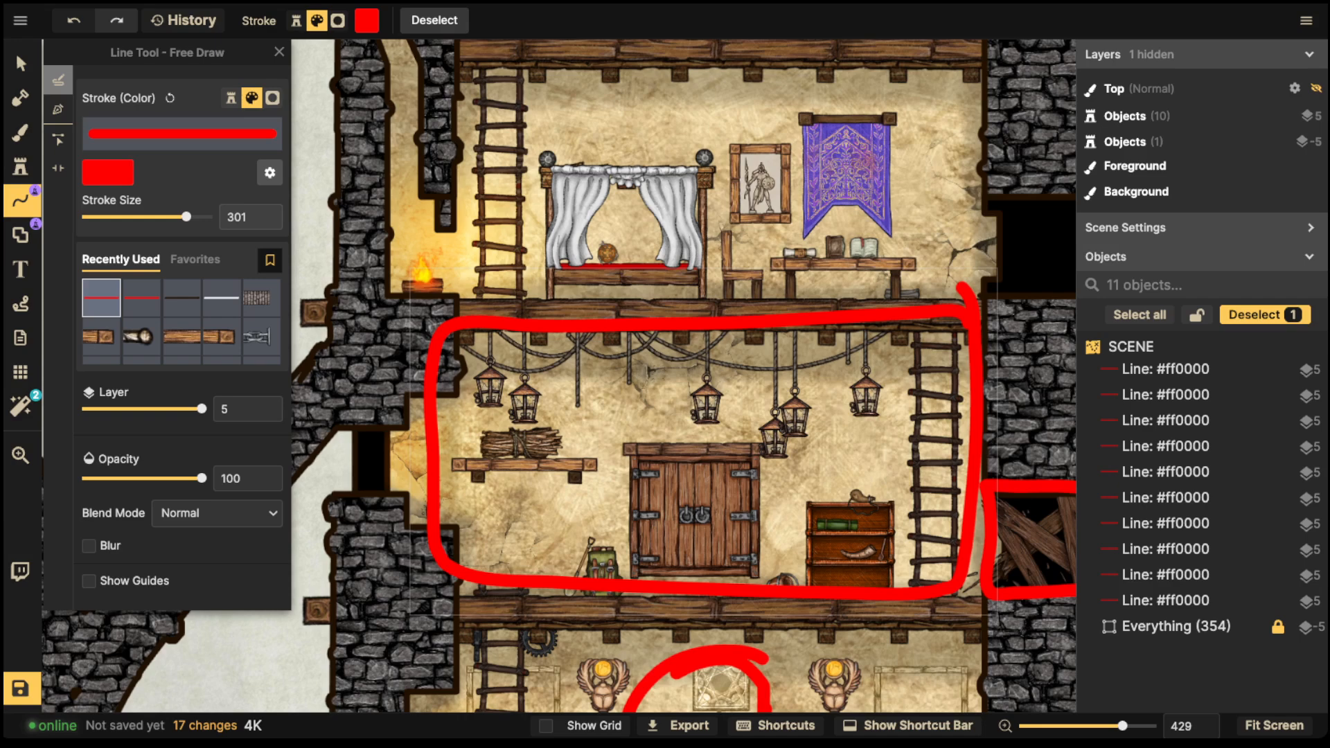
pyautogui.moveTo(703, 477)
pyautogui.mouseDown()
pyautogui.moveTo(741, 527)
pyautogui.moveTo(724, 479)
pyautogui.mouseUp()
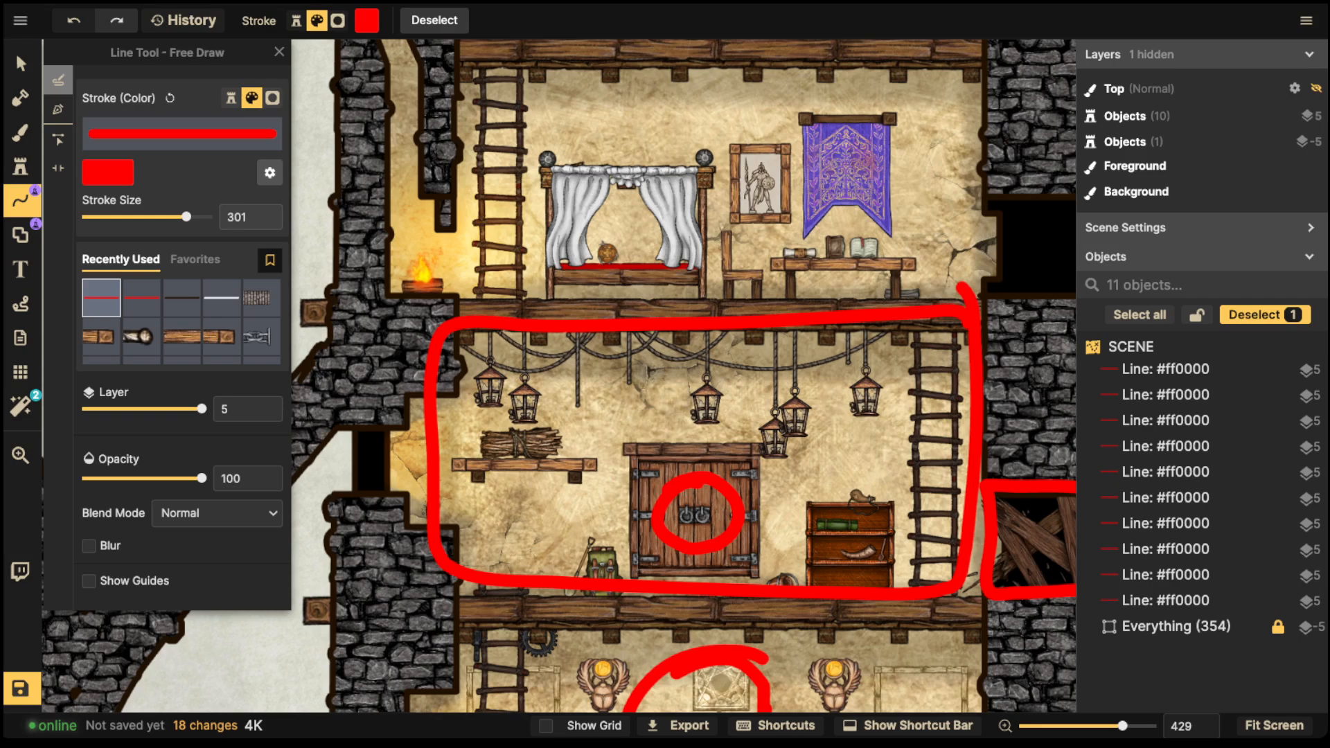
pyautogui.moveTo(495, 356)
pyautogui.mouseDown()
pyautogui.moveTo(484, 423)
pyautogui.moveTo(530, 378)
pyautogui.mouseUp()
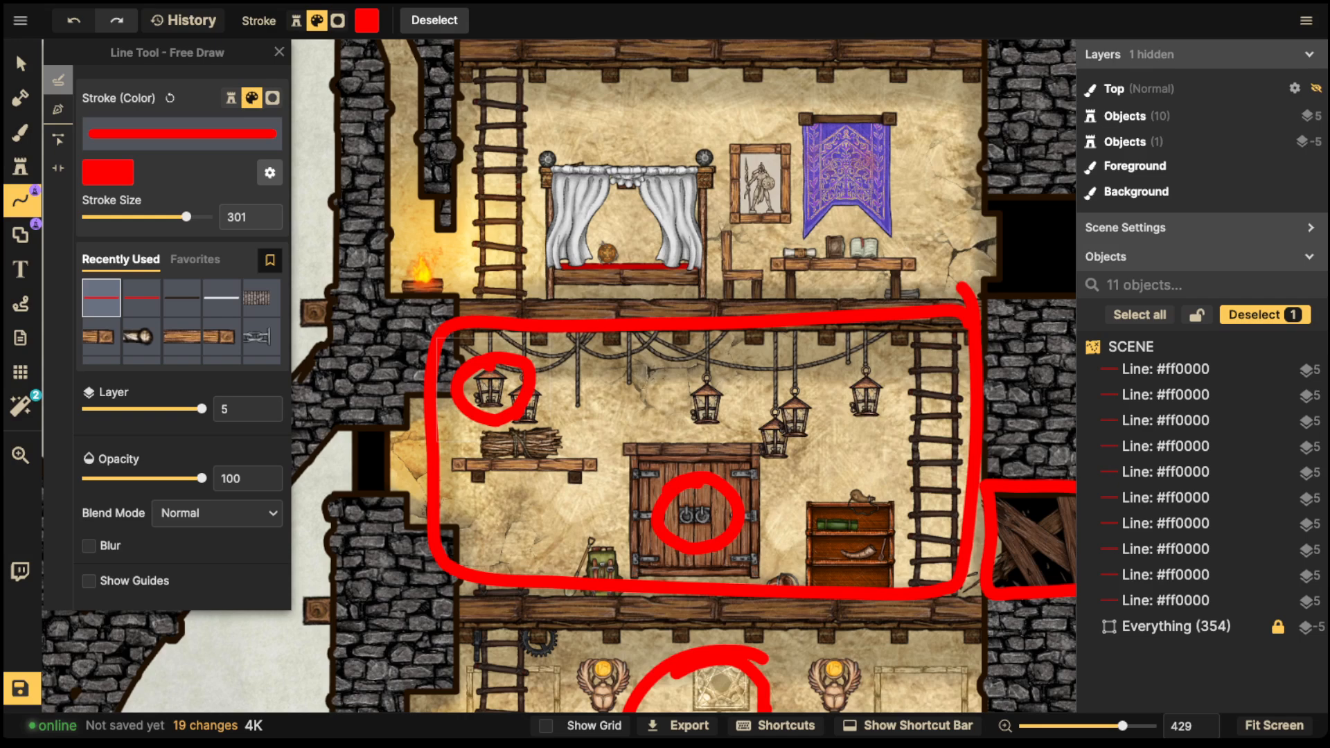
# Step: Outline the bedroom with the canopy bed and purple banner in red
pyautogui.press('space')
pyautogui.moveTo(824, 291); pyautogui.dragTo(710, 488)
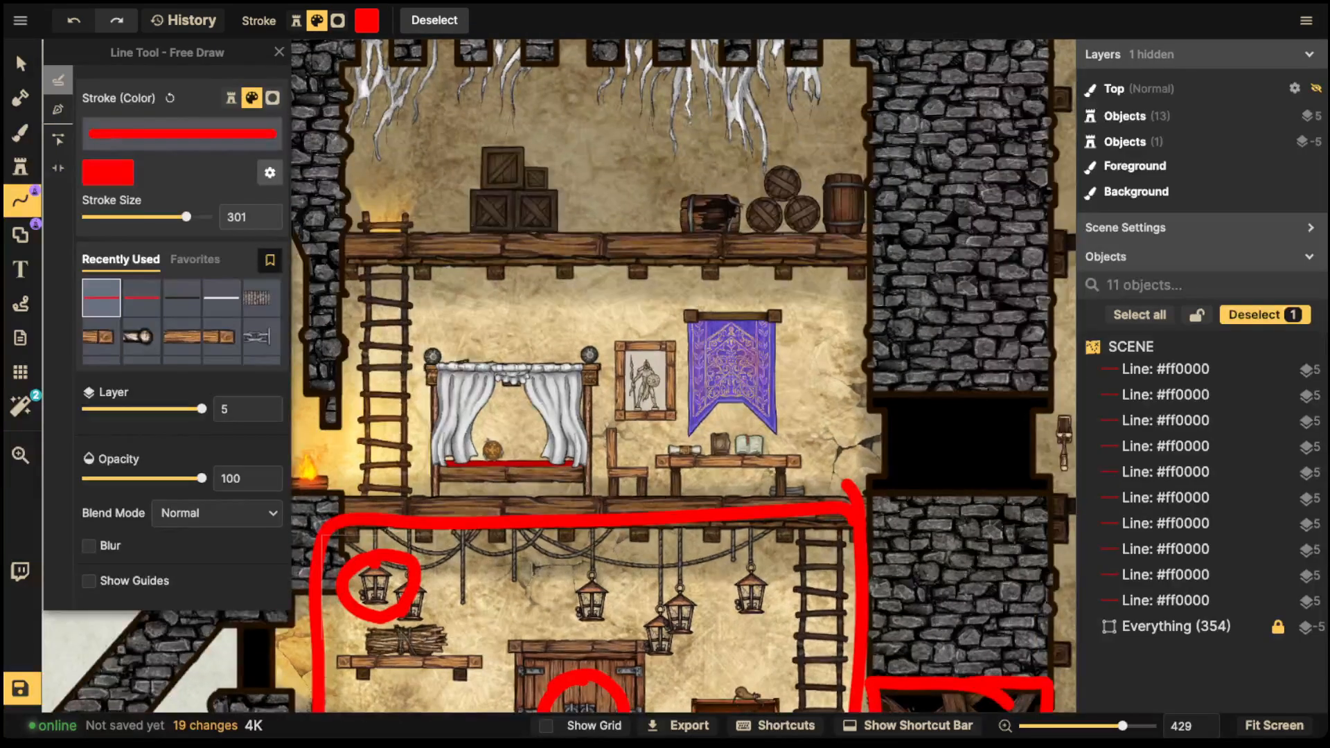
pyautogui.moveTo(766, 263)
pyautogui.mouseDown()
pyautogui.moveTo(333, 253)
pyautogui.moveTo(623, 500)
pyautogui.moveTo(838, 257)
pyautogui.moveTo(676, 274)
pyautogui.moveTo(693, 615)
pyautogui.moveTo(722, 282)
pyautogui.mouseUp()
pyautogui.scroll(-4, 675, 273)
pyautogui.press('space')
pyautogui.press('space')
pyautogui.moveTo(498, 409); pyautogui.dragTo(584, 390)
pyautogui.scroll(1, 584, 389)
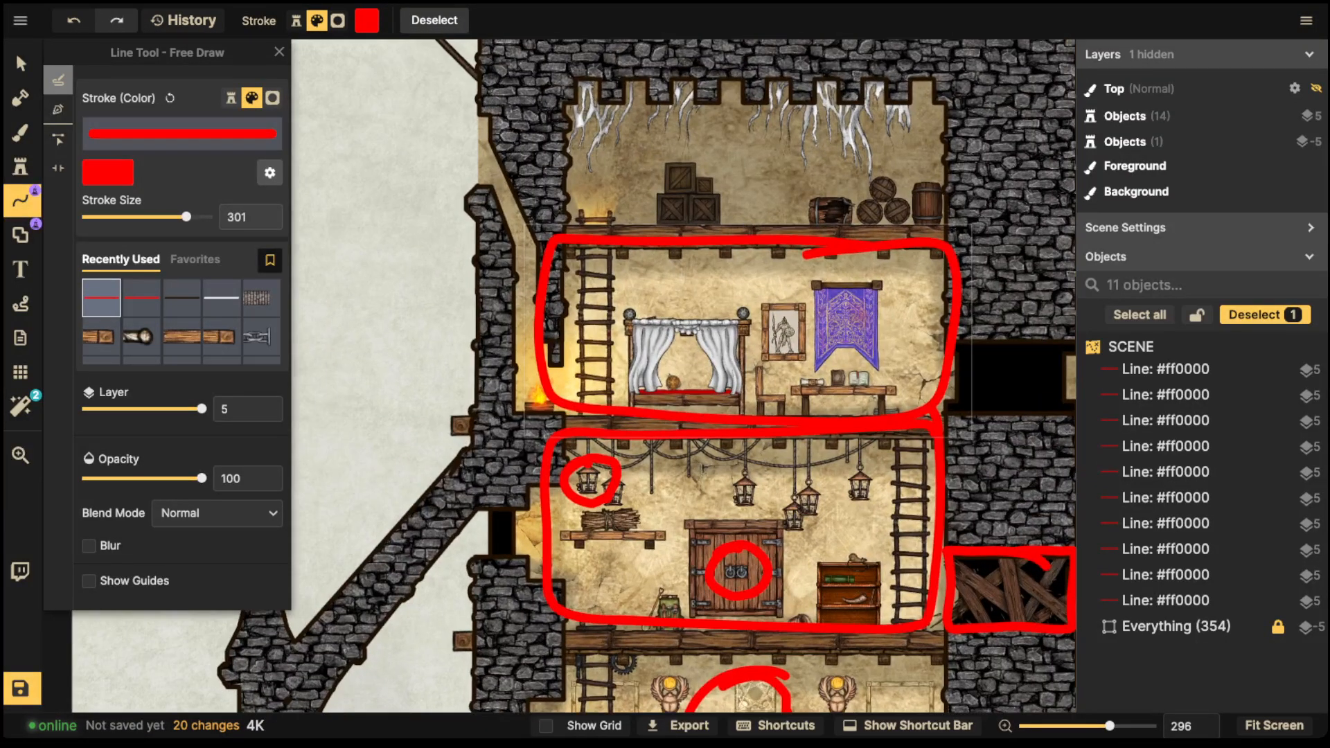
# Step: Undo the bedroom outline, the three strokes in the lantern room and the circle on the mural
pyautogui.scroll(-3, 578, 390)
pyautogui.hotkey('ctrl', 'z')
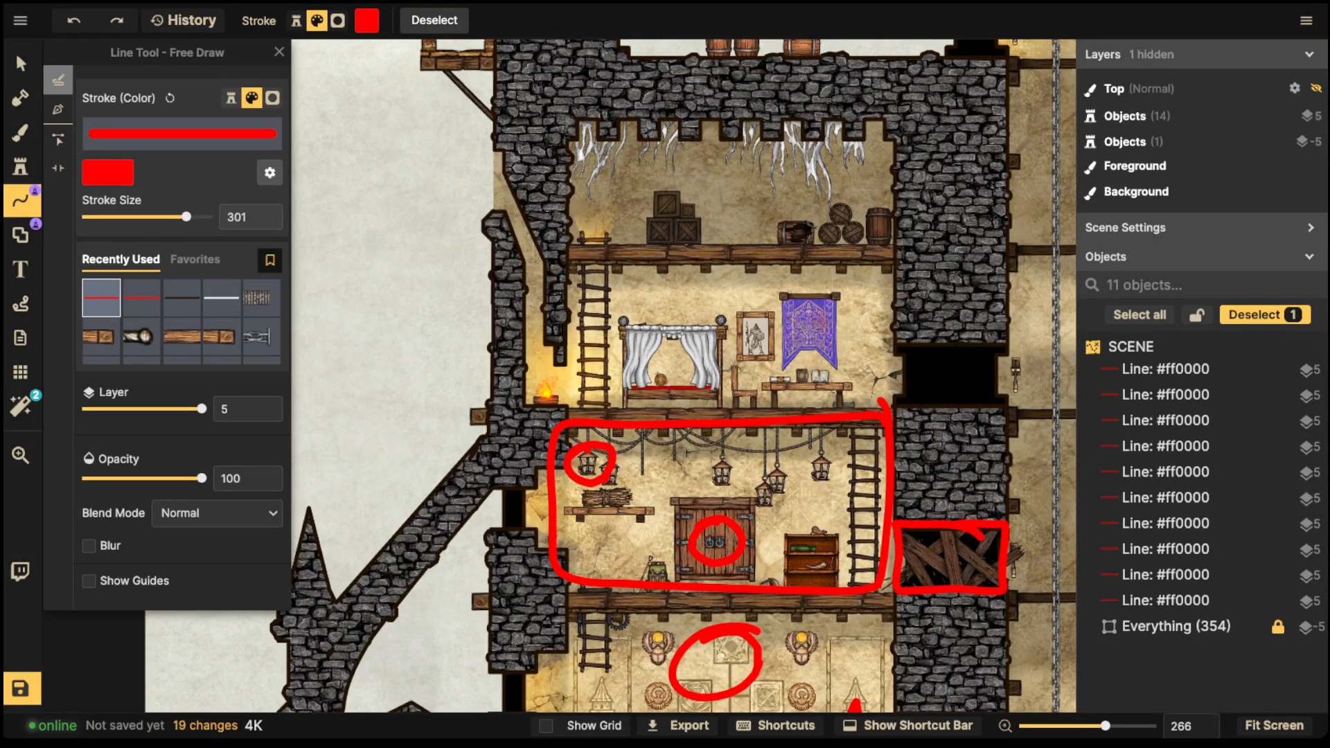
pyautogui.hotkey('ctrl', 'z')
pyautogui.hotkey('ctrl', 'z')
pyautogui.hotkey('ctrl', 'z')
pyautogui.hotkey('ctrl', 'z')
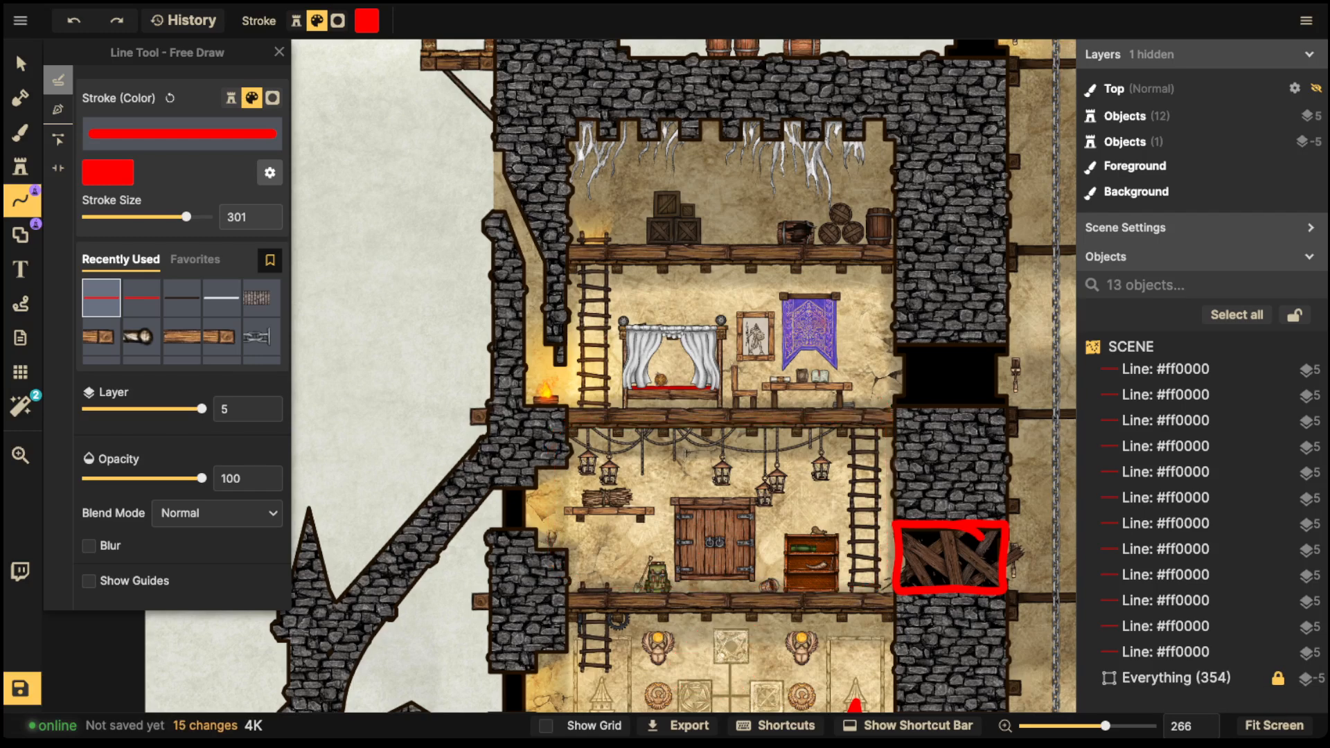
# Step: Try a red line down the chimney flue to the fireplace and a red circle around the attic storeroom, removing each stroke
pyautogui.moveTo(487, 178)
pyautogui.mouseDown()
pyautogui.moveTo(542, 253)
pyautogui.moveTo(537, 384)
pyautogui.moveTo(564, 383)
pyautogui.moveTo(553, 351)
pyautogui.moveTo(509, 351)
pyautogui.mouseUp()
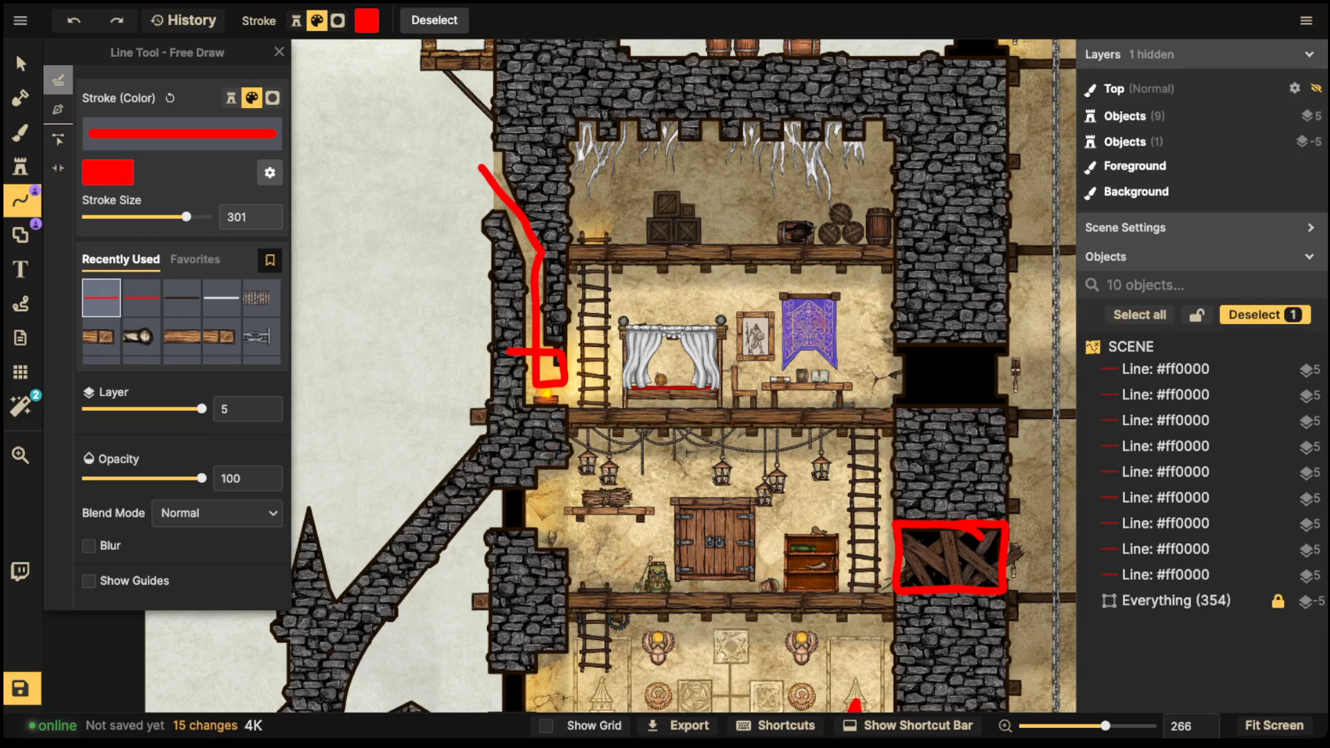
pyautogui.hotkey('ctrl', 'z')
pyautogui.scroll(-2, 650, 368)
pyautogui.scroll(-2, 653, 390)
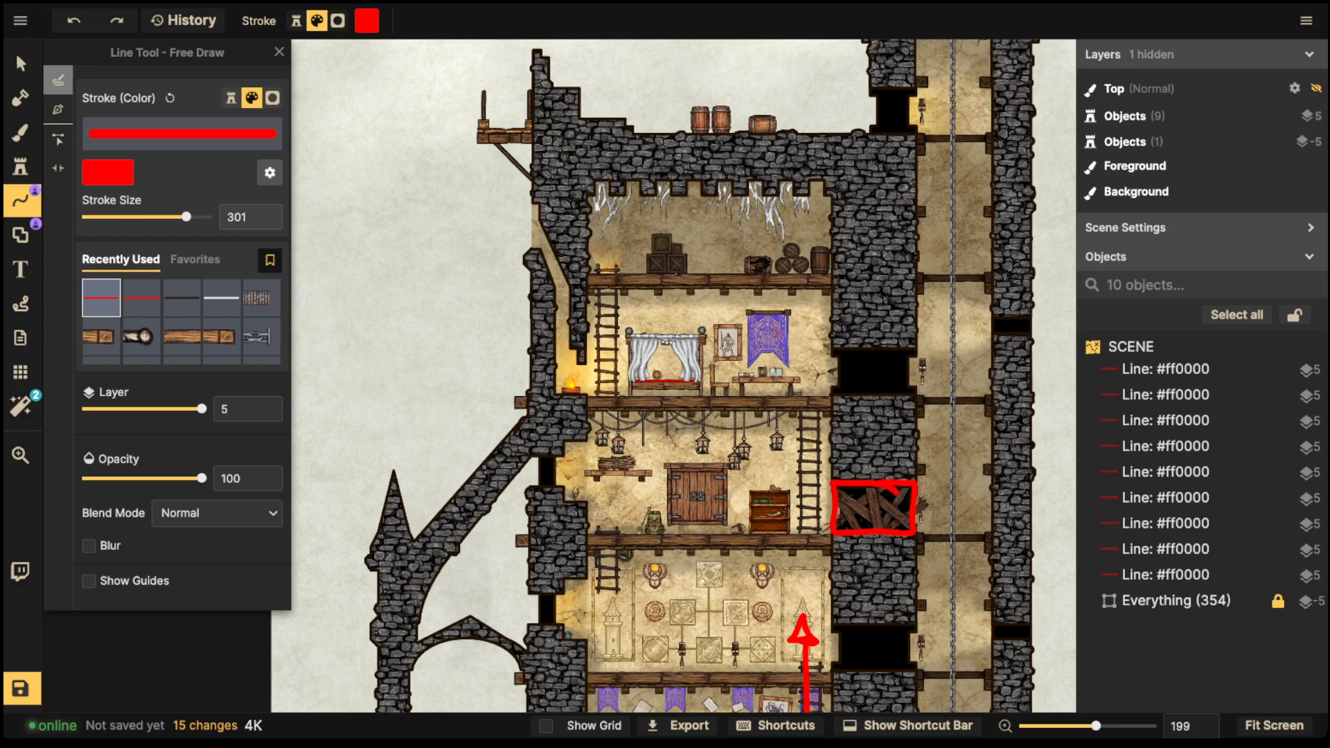
pyautogui.moveTo(735, 165)
pyautogui.mouseDown()
pyautogui.moveTo(686, 306)
pyautogui.moveTo(692, 177)
pyautogui.mouseUp()
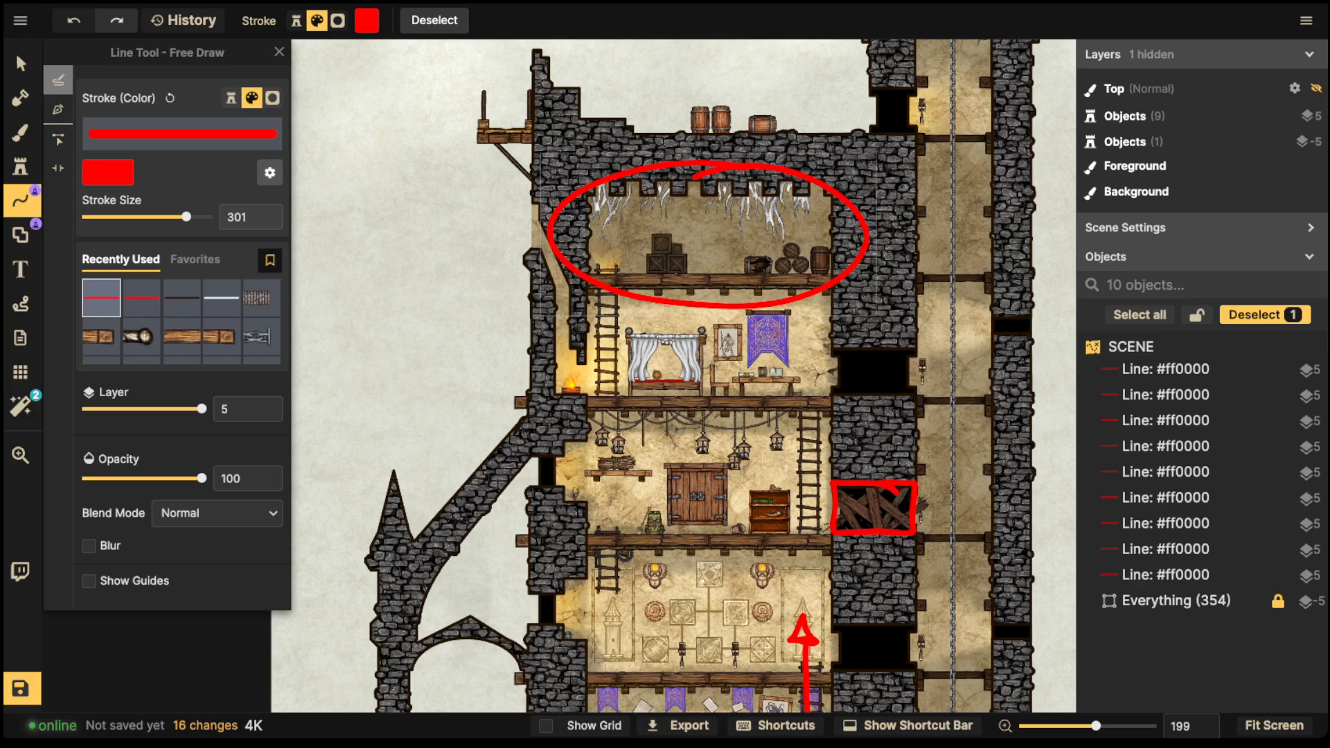
pyautogui.press('Delete')
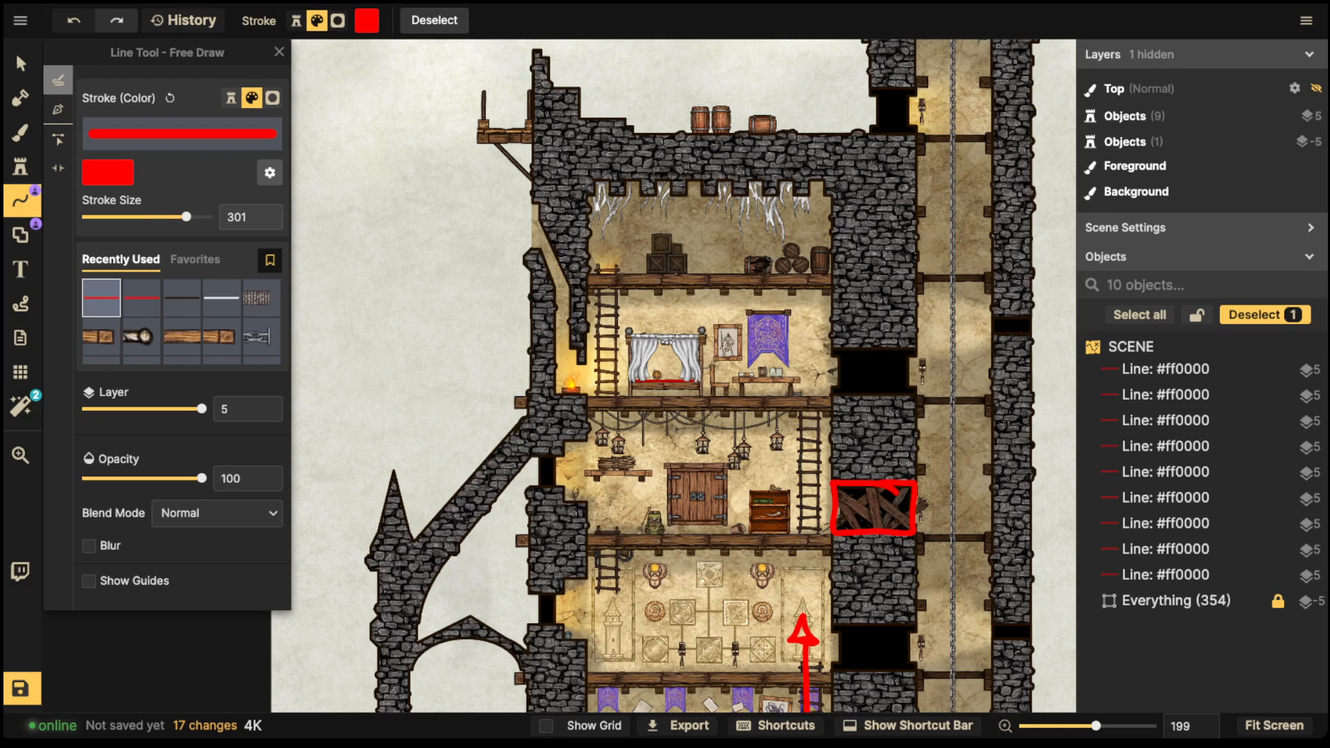
# Step: Circle the flat rooftop with the barrels in red, look over the buttress climb to it, and undo the stroke
pyautogui.press('space')
pyautogui.moveTo(751, 277); pyautogui.dragTo(741, 510)
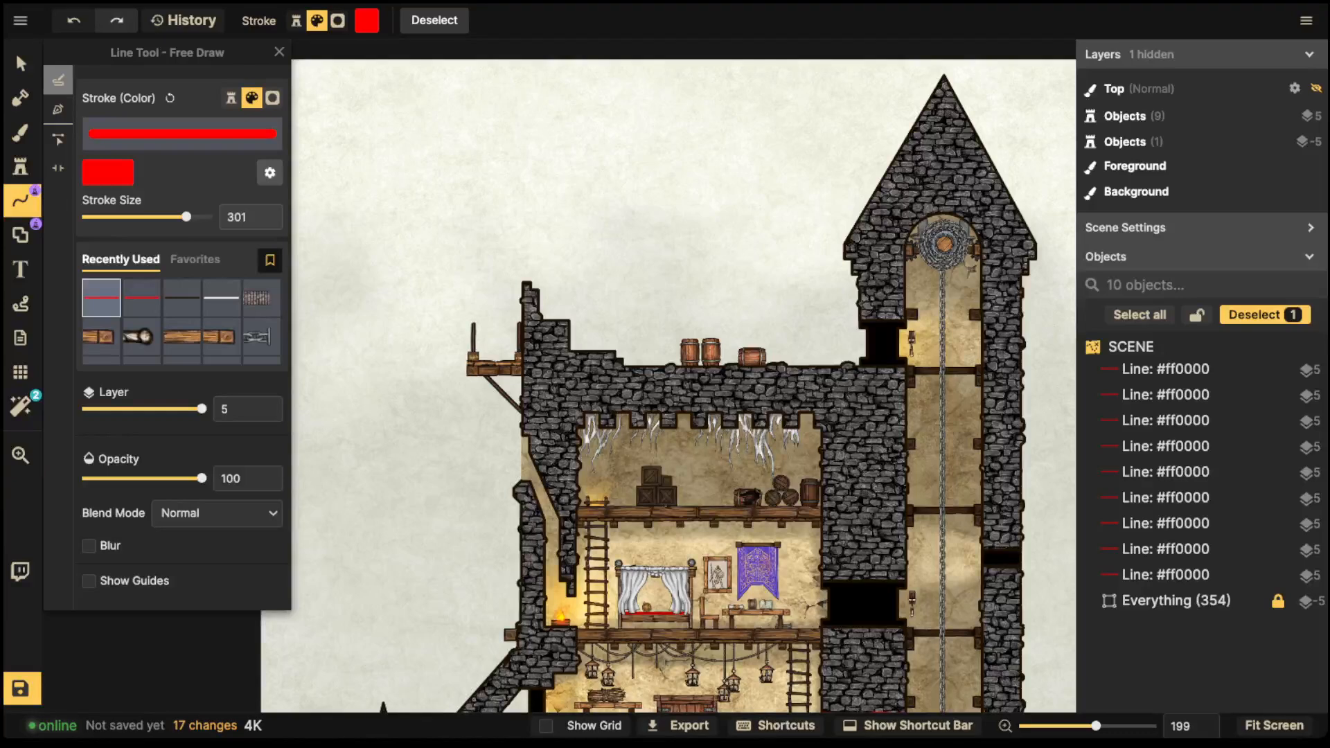
pyautogui.moveTo(702, 234)
pyautogui.mouseDown()
pyautogui.moveTo(516, 297)
pyautogui.moveTo(663, 399)
pyautogui.moveTo(925, 359)
pyautogui.moveTo(808, 211)
pyautogui.moveTo(651, 256)
pyautogui.mouseUp()
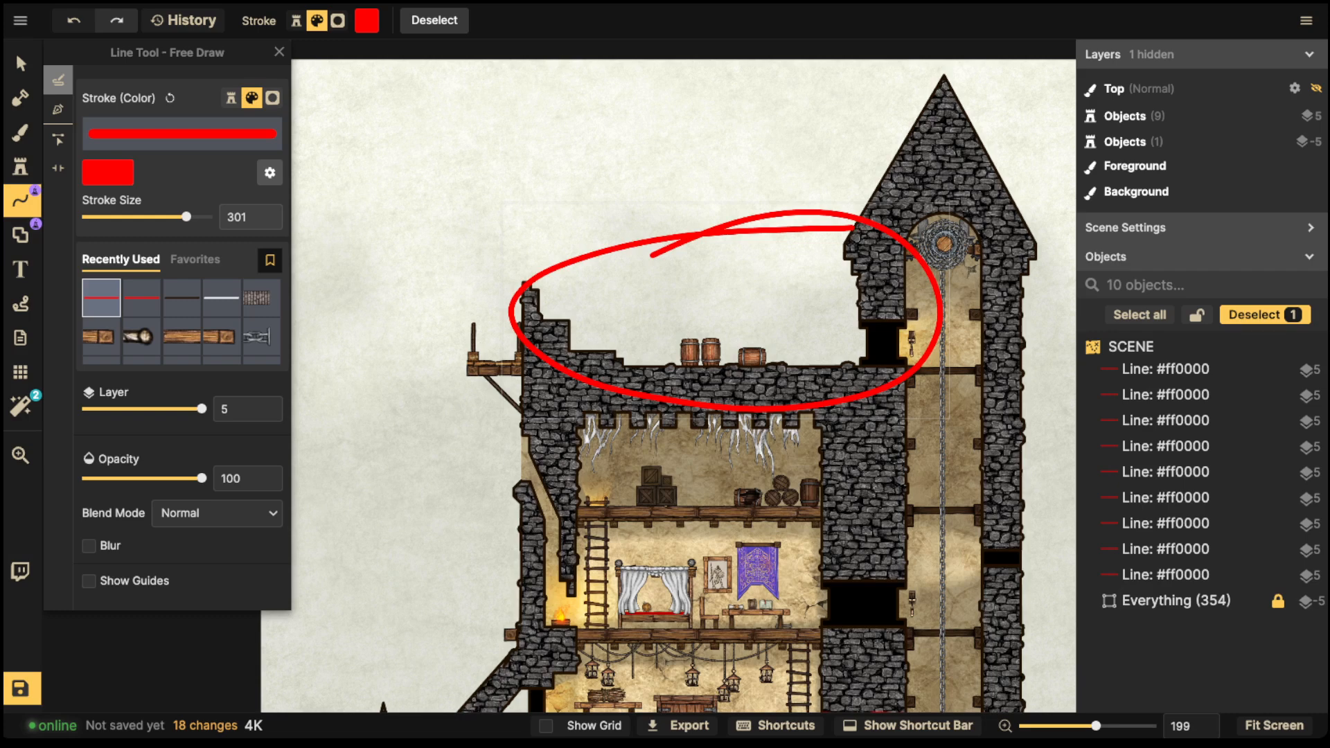
pyautogui.moveTo(382, 701); pyautogui.dragTo(525, 565)
pyautogui.scroll(8, 525, 565)
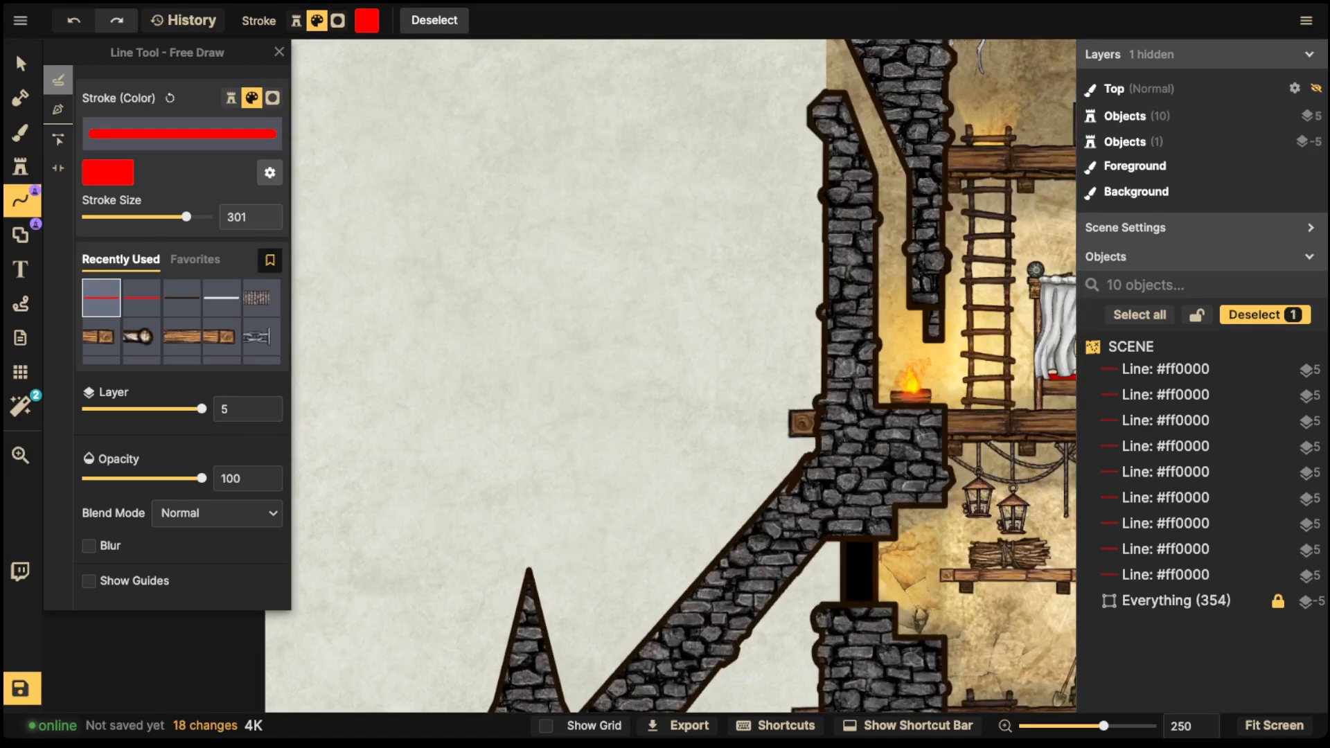
pyautogui.scroll(-8, 544, 489)
pyautogui.moveTo(547, 489); pyautogui.dragTo(385, 656)
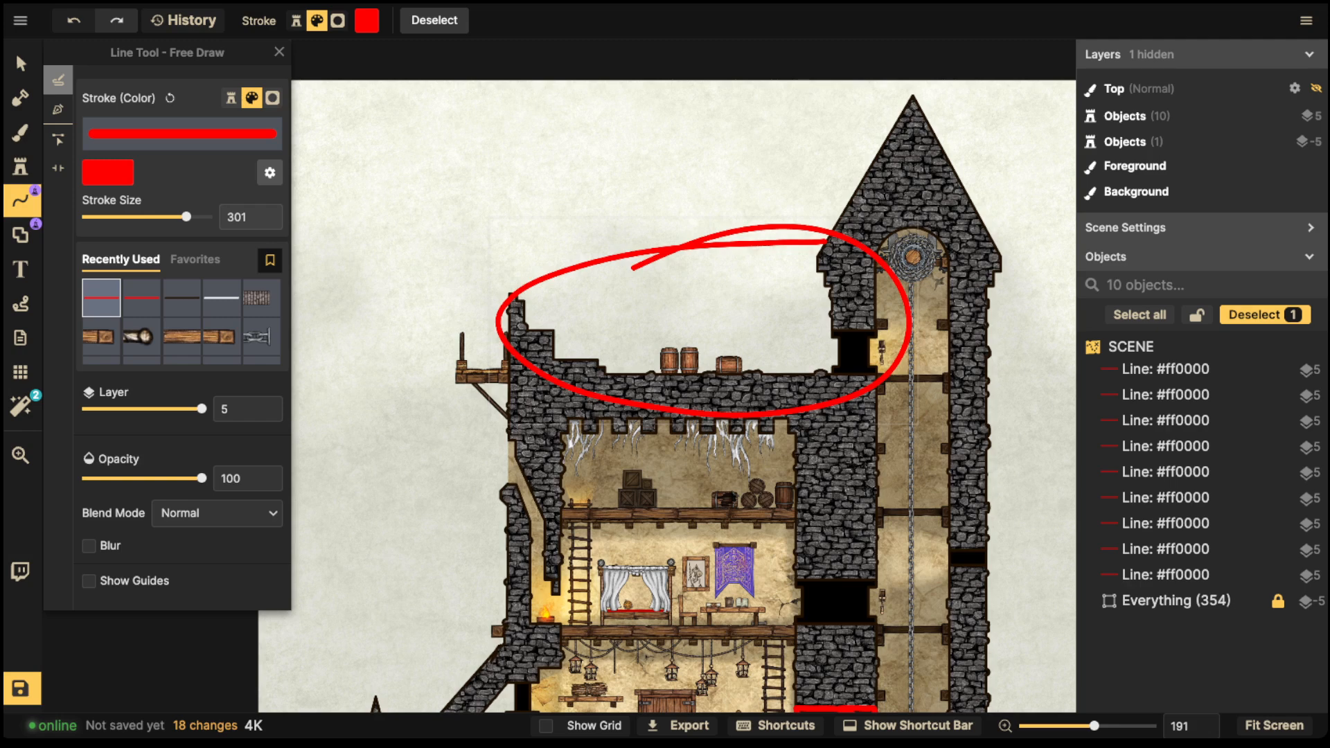
pyautogui.hotkey('ctrl', 'z')
# Step: Circle the chain winch inside the spire's peak in red
pyautogui.scroll(2, 723, 405)
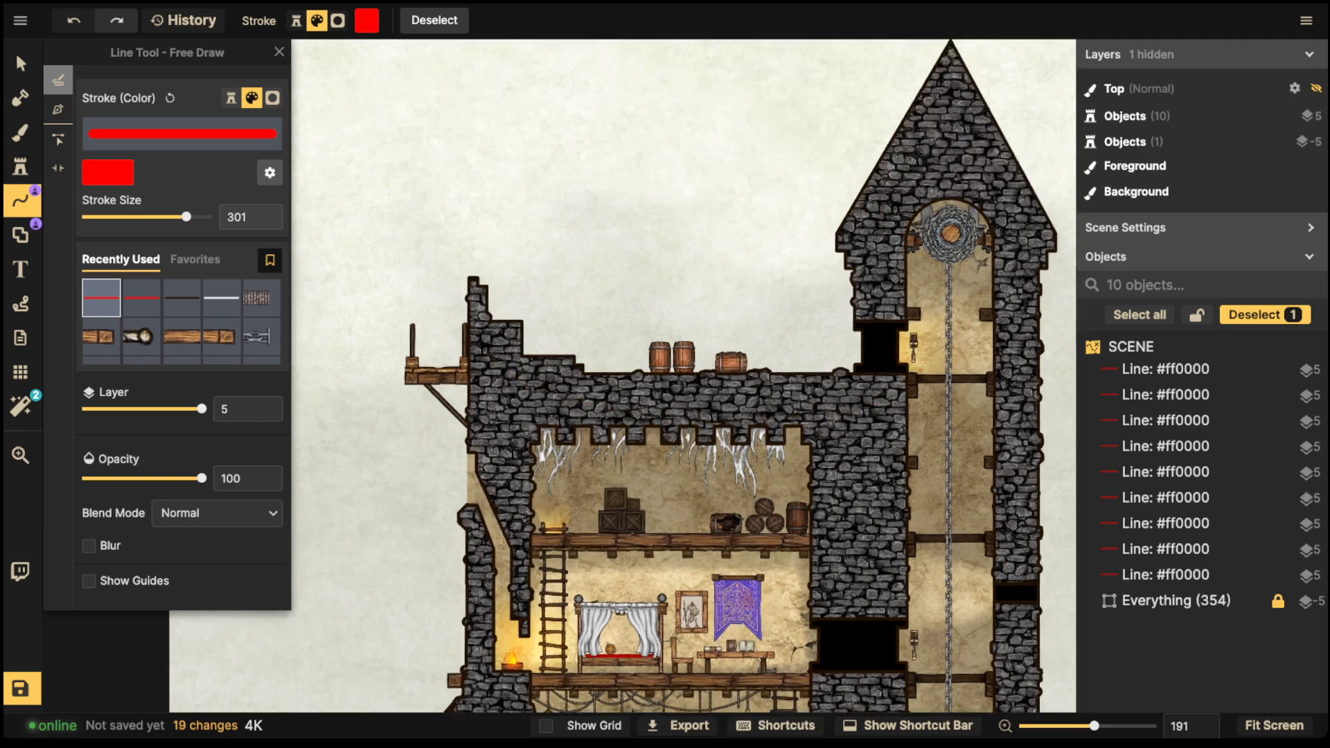
pyautogui.moveTo(950, 223); pyautogui.dragTo(721, 286)
pyautogui.scroll(5, 721, 285)
pyautogui.moveTo(722, 234)
pyautogui.mouseDown()
pyautogui.moveTo(659, 245)
pyautogui.moveTo(618, 327)
pyautogui.moveTo(705, 377)
pyautogui.moveTo(811, 306)
pyautogui.moveTo(713, 268)
pyautogui.mouseUp()
pyautogui.scroll(-2, 594, 390)
pyautogui.scroll(-2, 605, 399)
pyautogui.moveTo(605, 399); pyautogui.dragTo(642, 211)
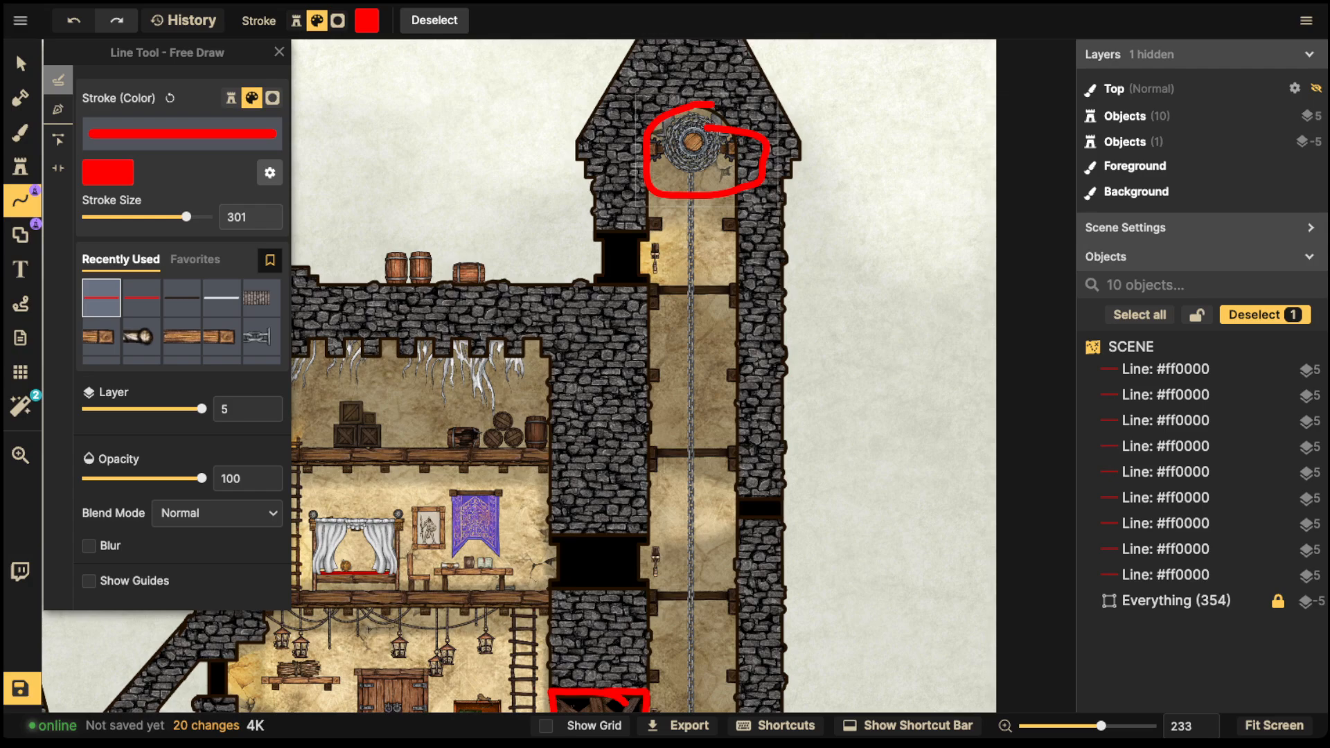
# Step: Examine the chain shaft from the spire's winch down to the lift, and look over the whole annotated tower
pyautogui.scroll(-2, 698, 230)
pyautogui.moveTo(693, 595); pyautogui.dragTo(694, 220)
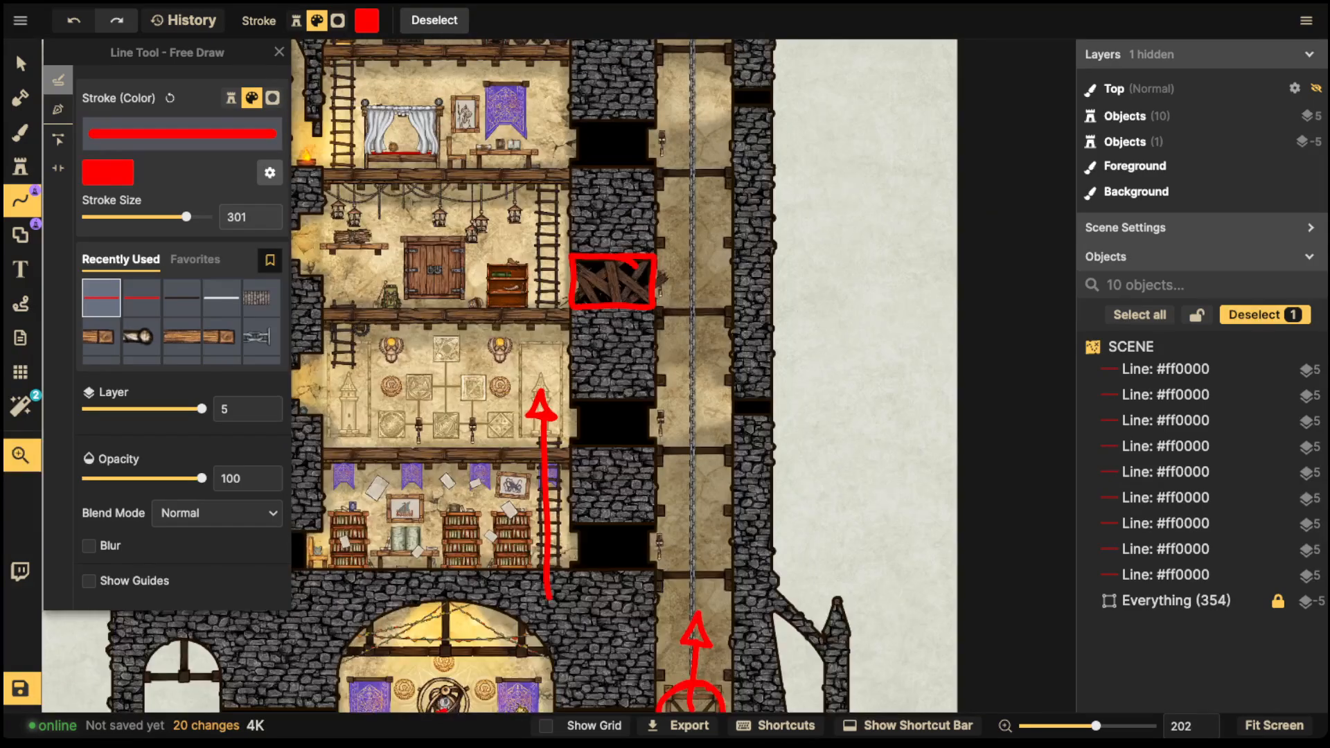
pyautogui.moveTo(651, 395); pyautogui.dragTo(704, 412)
pyautogui.moveTo(717, 138); pyautogui.dragTo(715, 596)
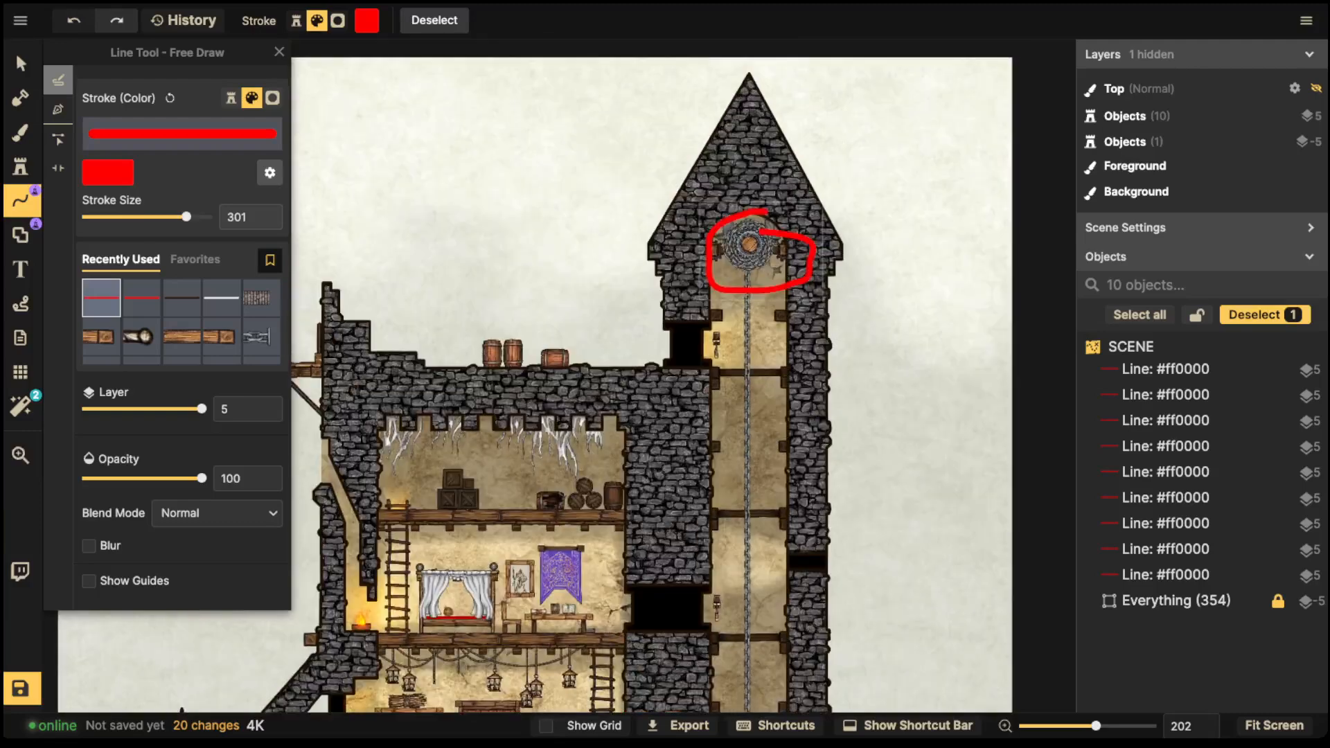
pyautogui.scroll(3, 727, 451)
pyautogui.scroll(3, 741, 326)
pyautogui.scroll(-3, 407, 319)
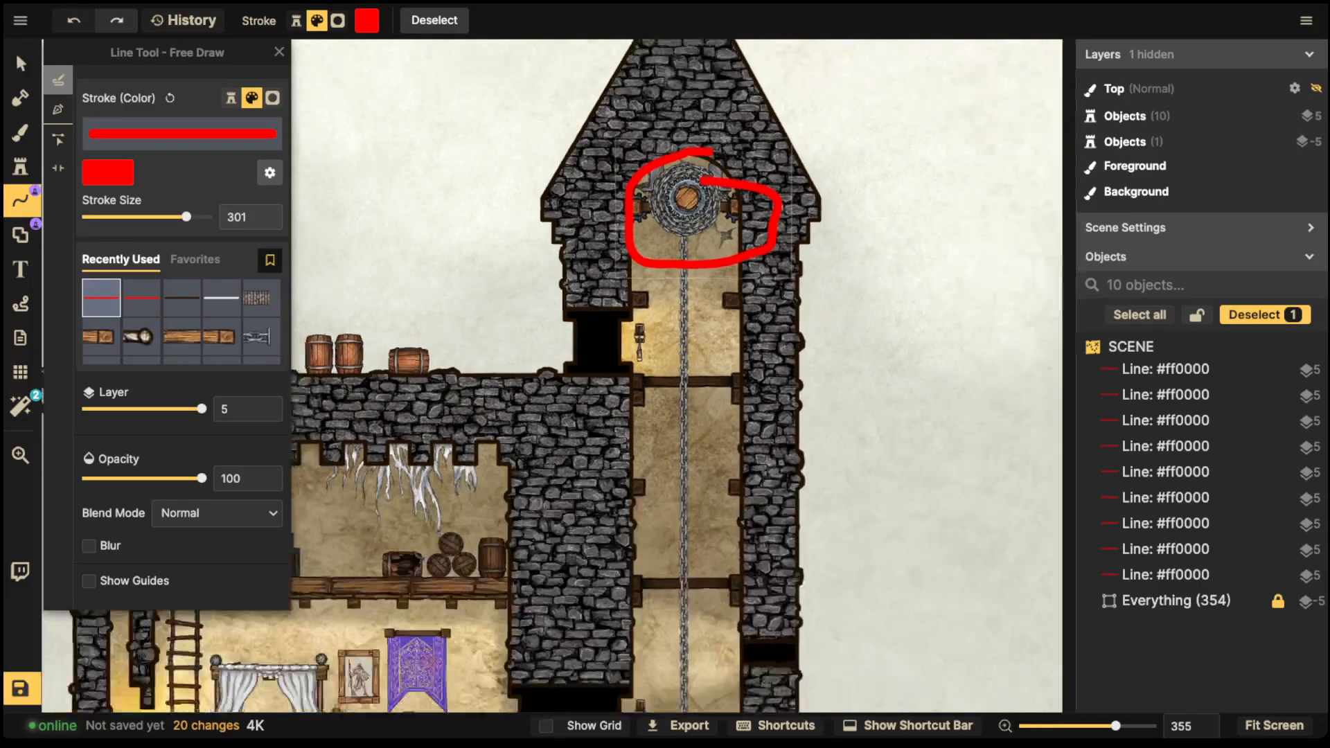
pyautogui.click(21, 64)
pyautogui.press('space')
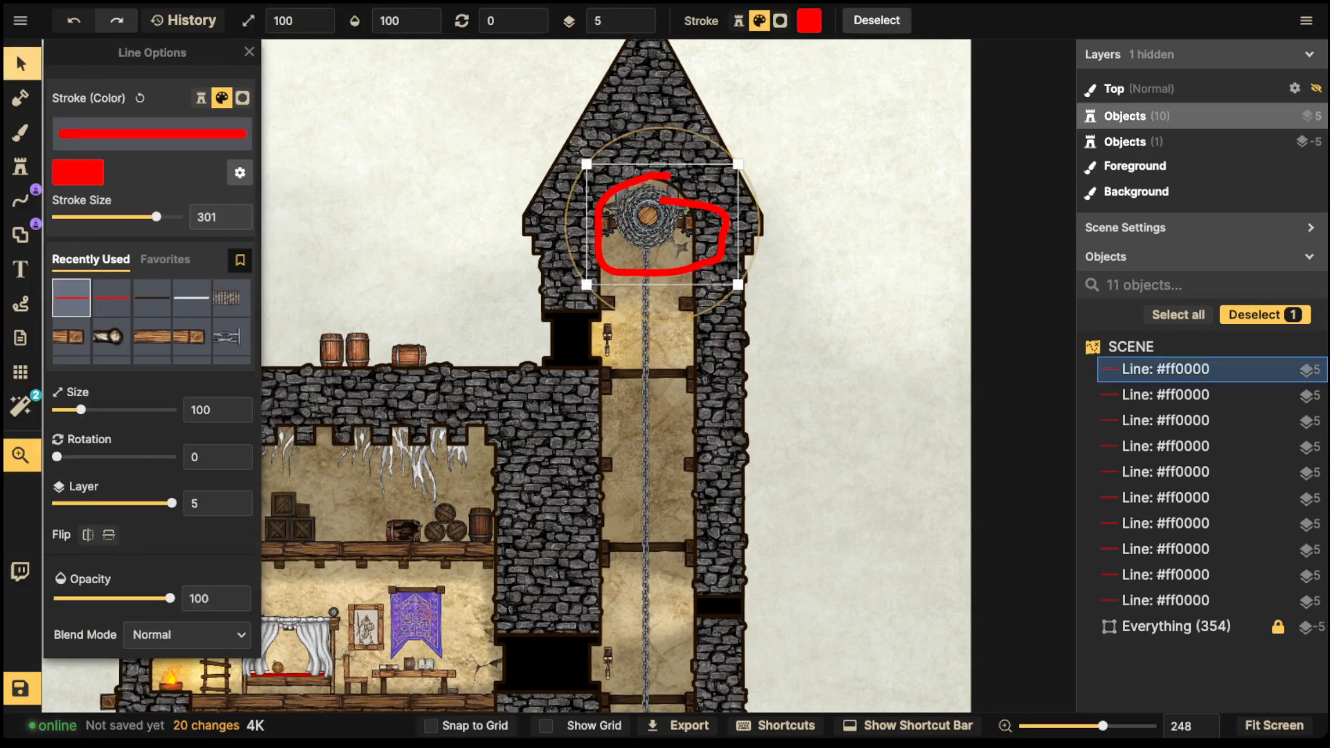
pyautogui.moveTo(284, 223); pyautogui.dragTo(549, 225)
pyautogui.scroll(-3, 471, 226)
pyautogui.scroll(-5, 610, 346)
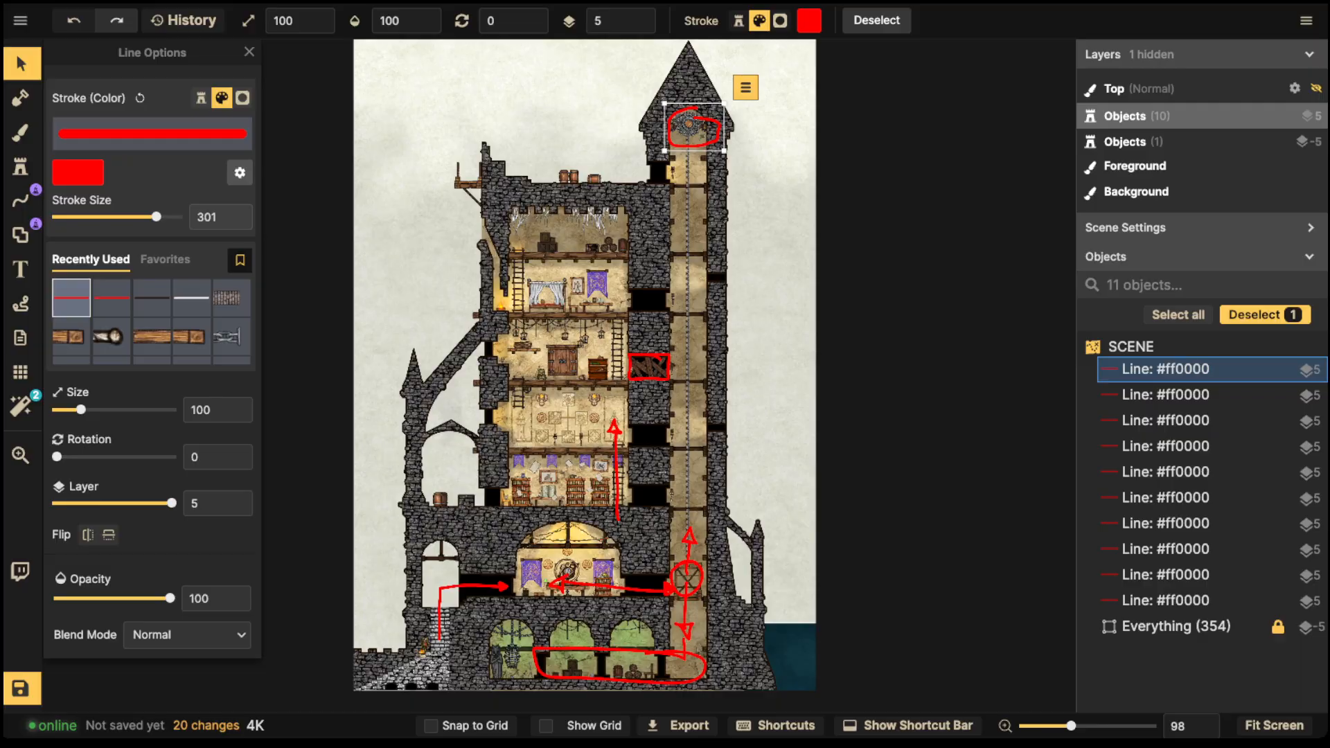
# Step: Leave the annotated tower map without saving its changes
pyautogui.click(21, 20)
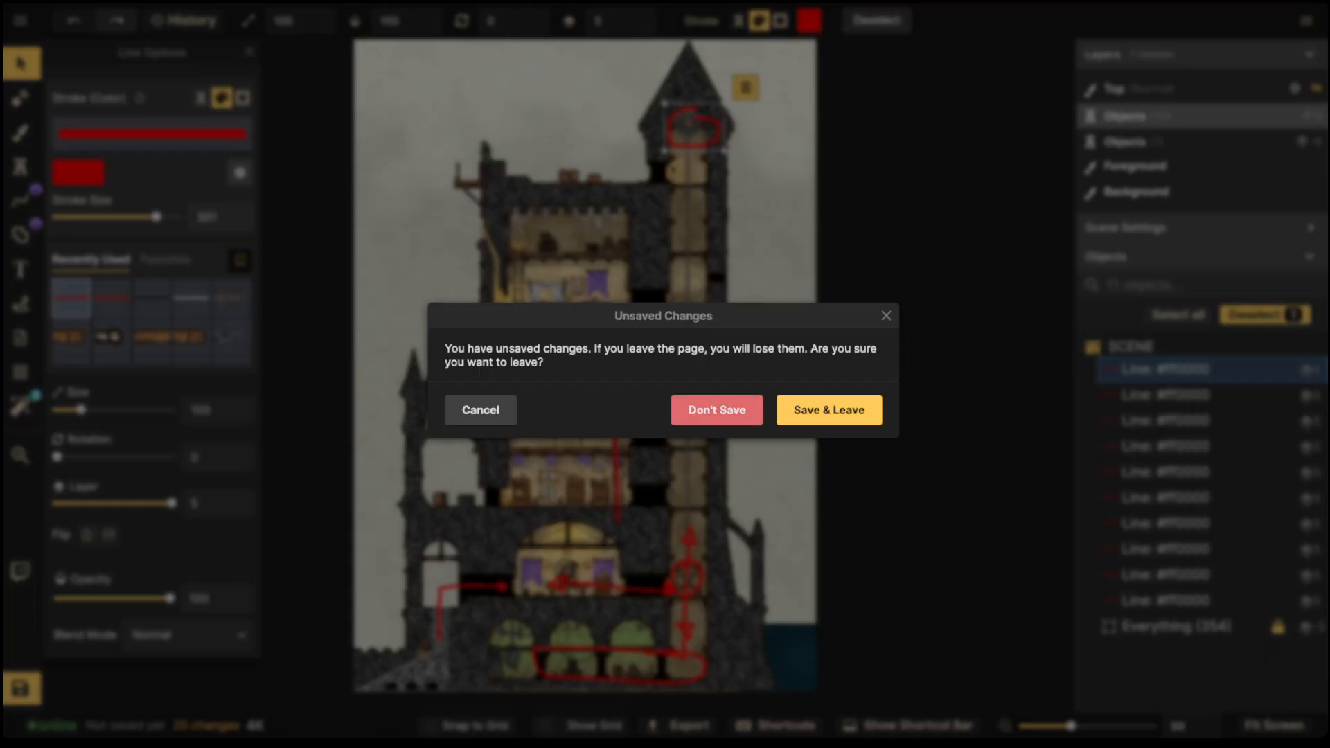
pyautogui.click(717, 410)
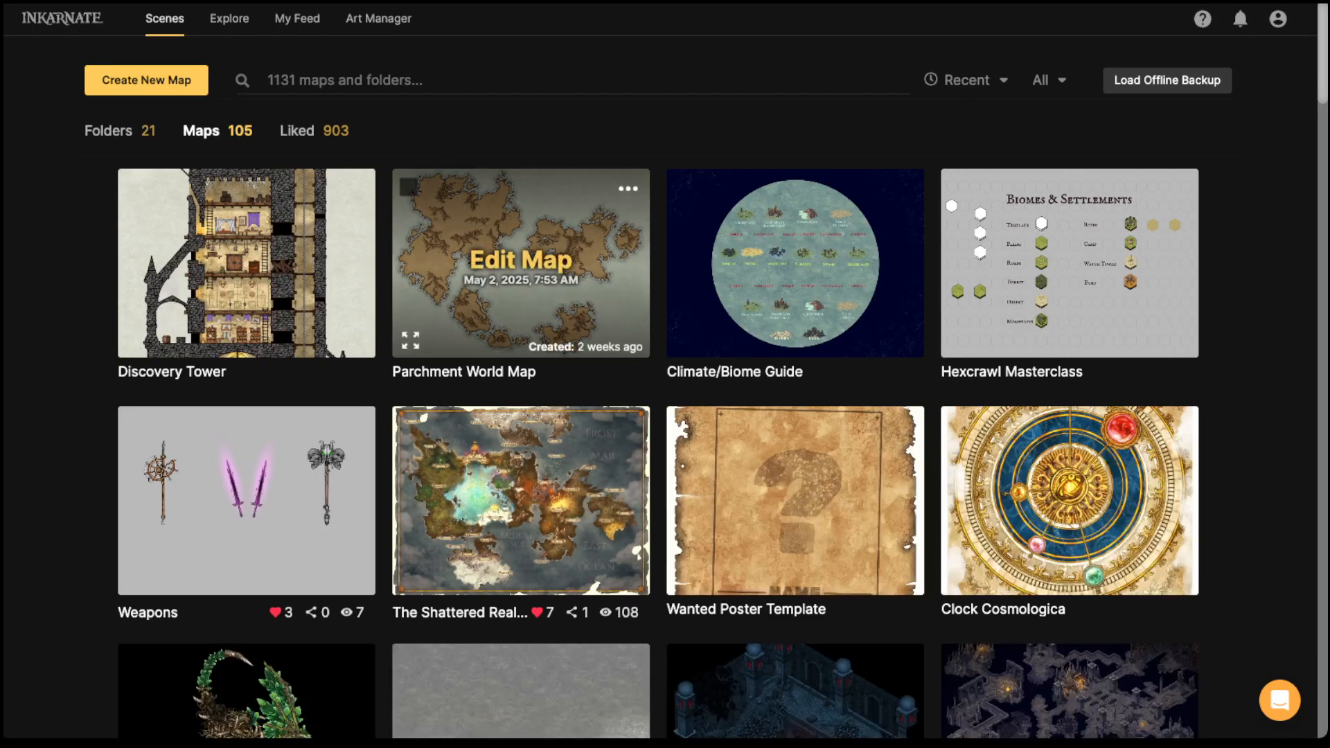
# Step: Create a new Fantasy Battlemaps map at Ultra (4K) resolution with the Portrait 30 × 40 tiles aspect ratio
pyautogui.click(146, 80)
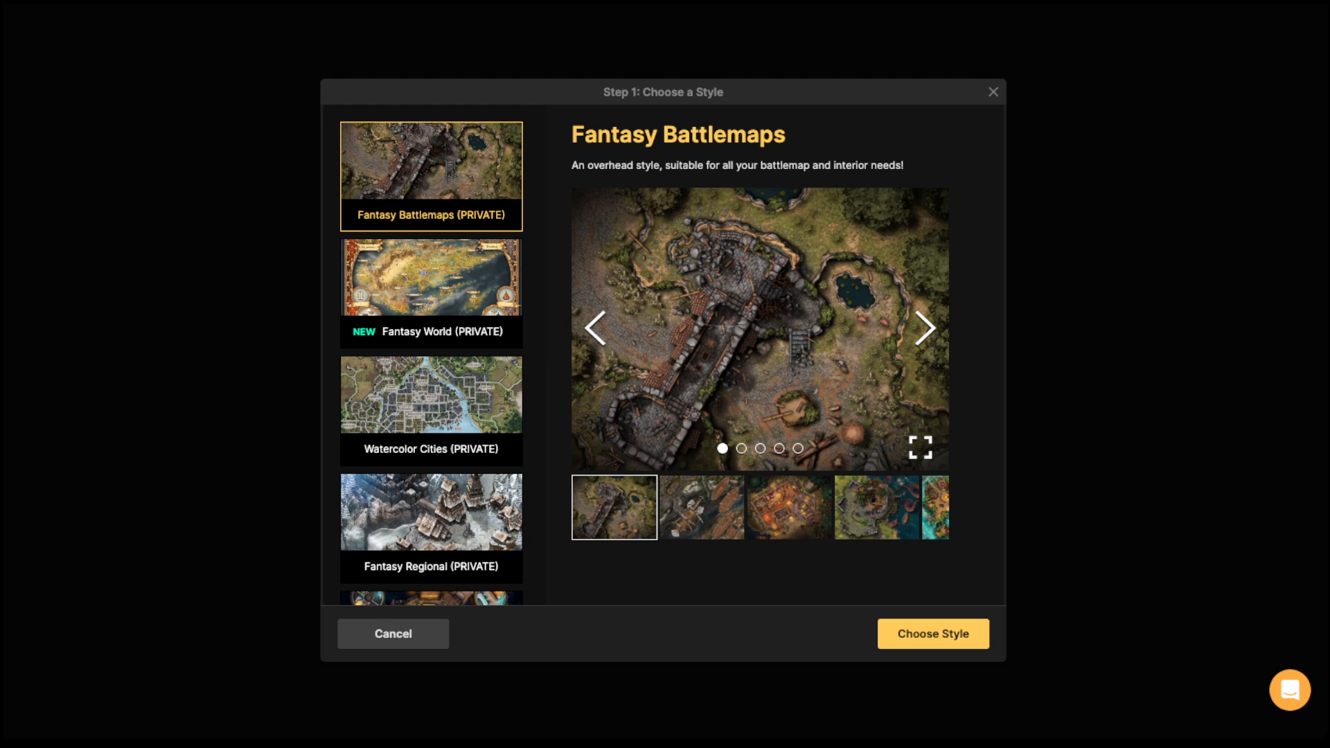
pyautogui.click(933, 633)
pyautogui.click(656, 161)
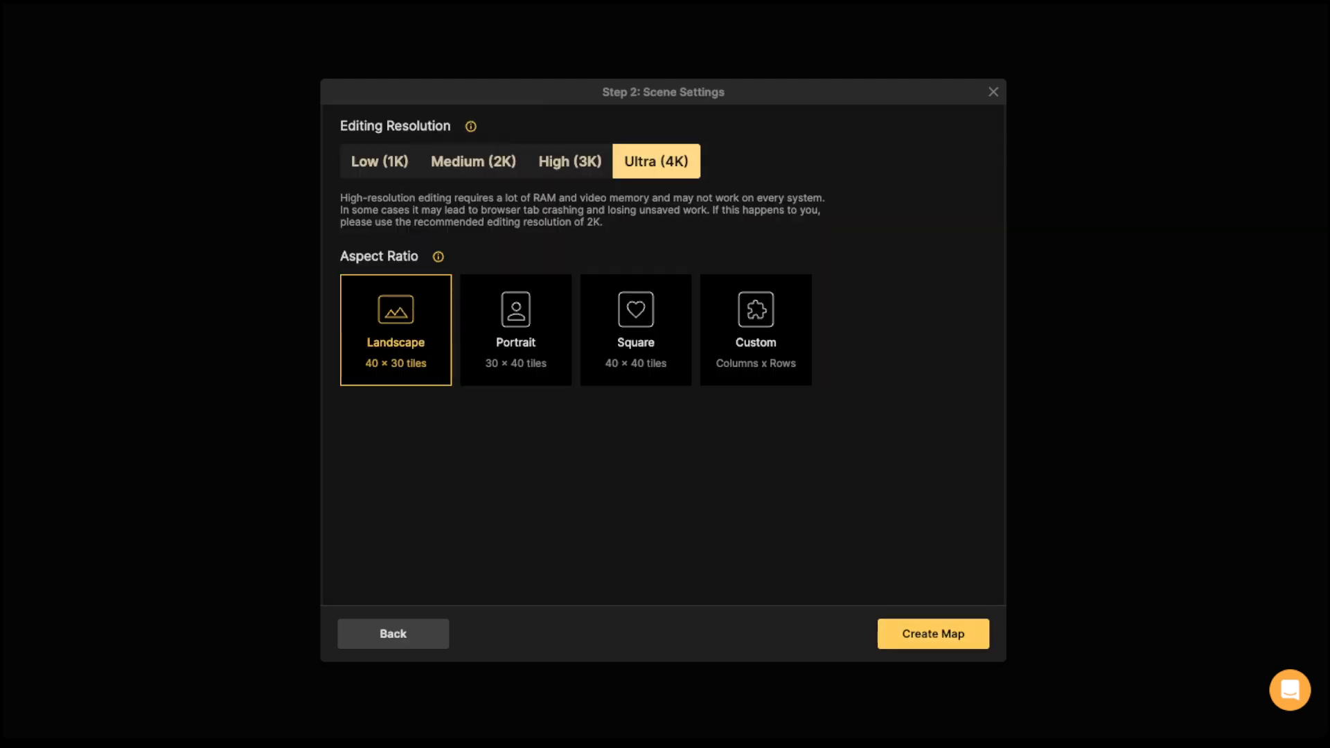
pyautogui.click(516, 330)
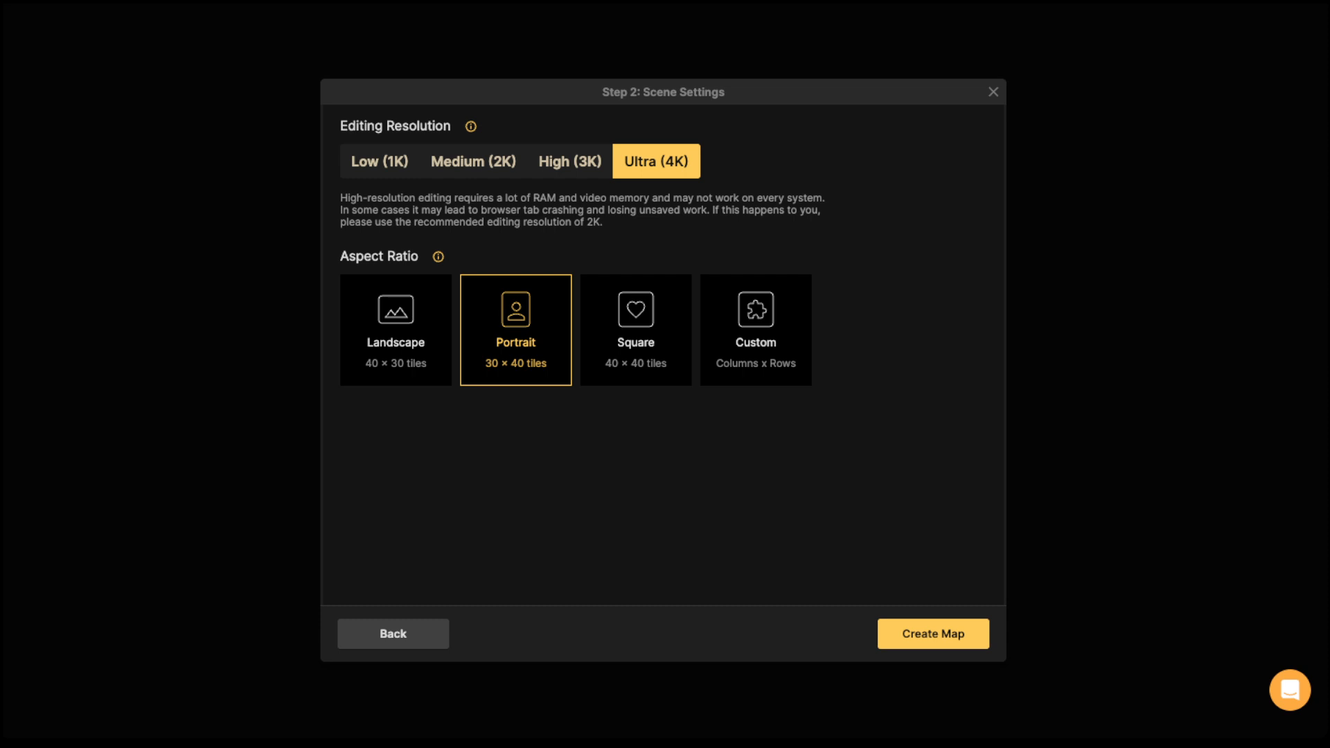
pyautogui.click(932, 633)
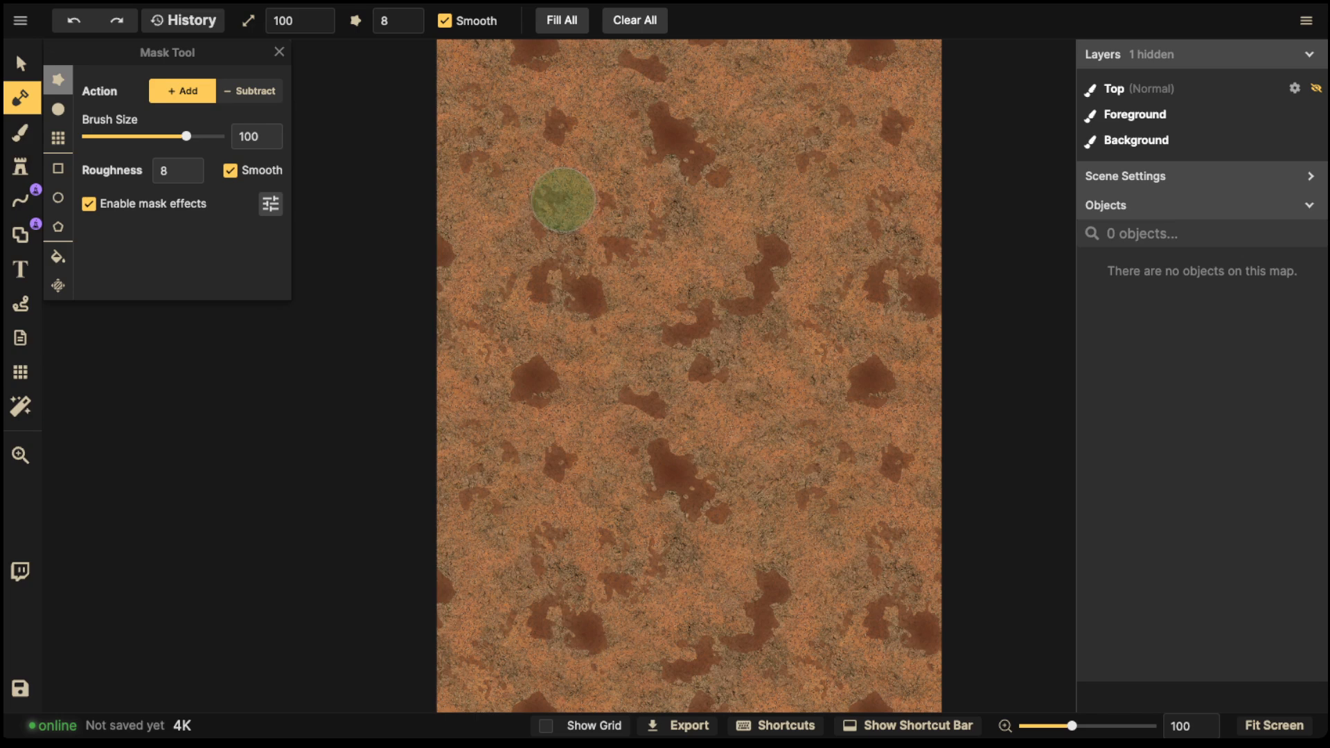
# Step: Fill the whole background layer with the plain grey colour b9b9b9
pyautogui.click(21, 64)
pyautogui.scroll(-2, 515, 215)
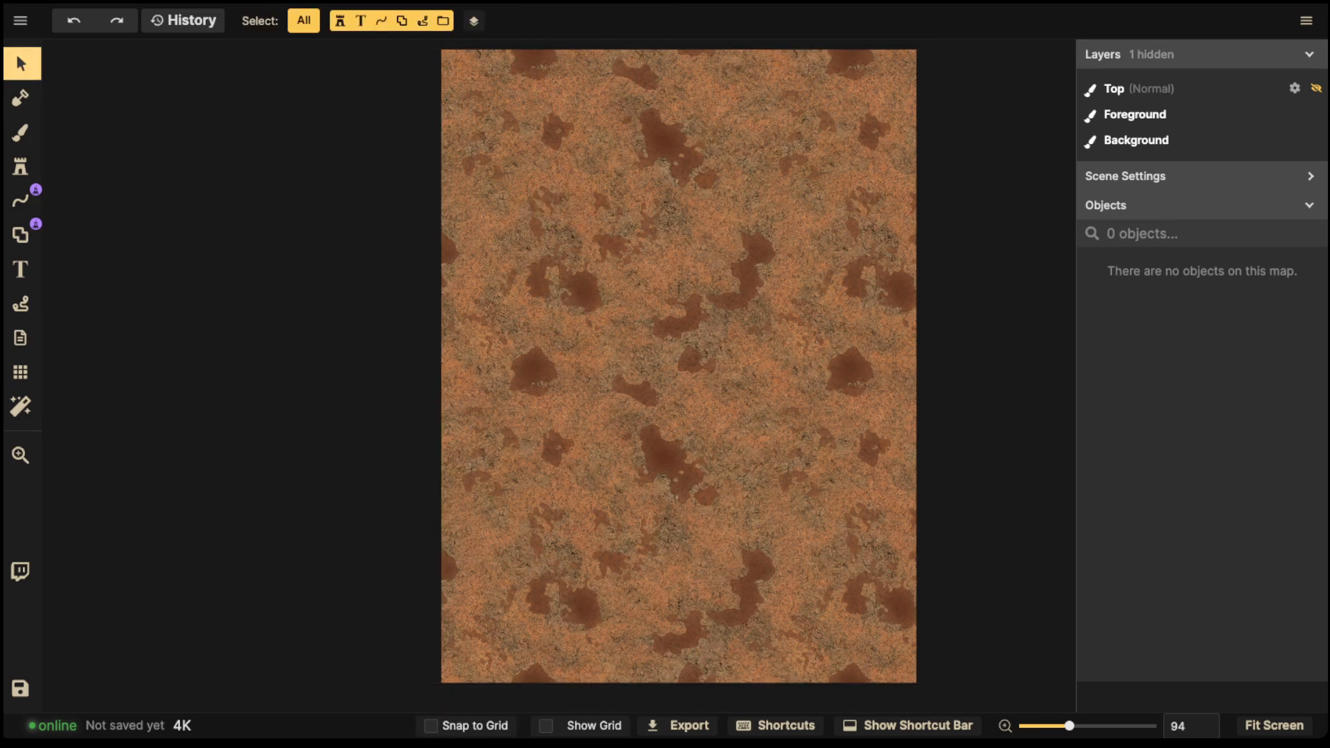
pyautogui.press('space')
pyautogui.moveTo(516, 216); pyautogui.dragTo(446, 259)
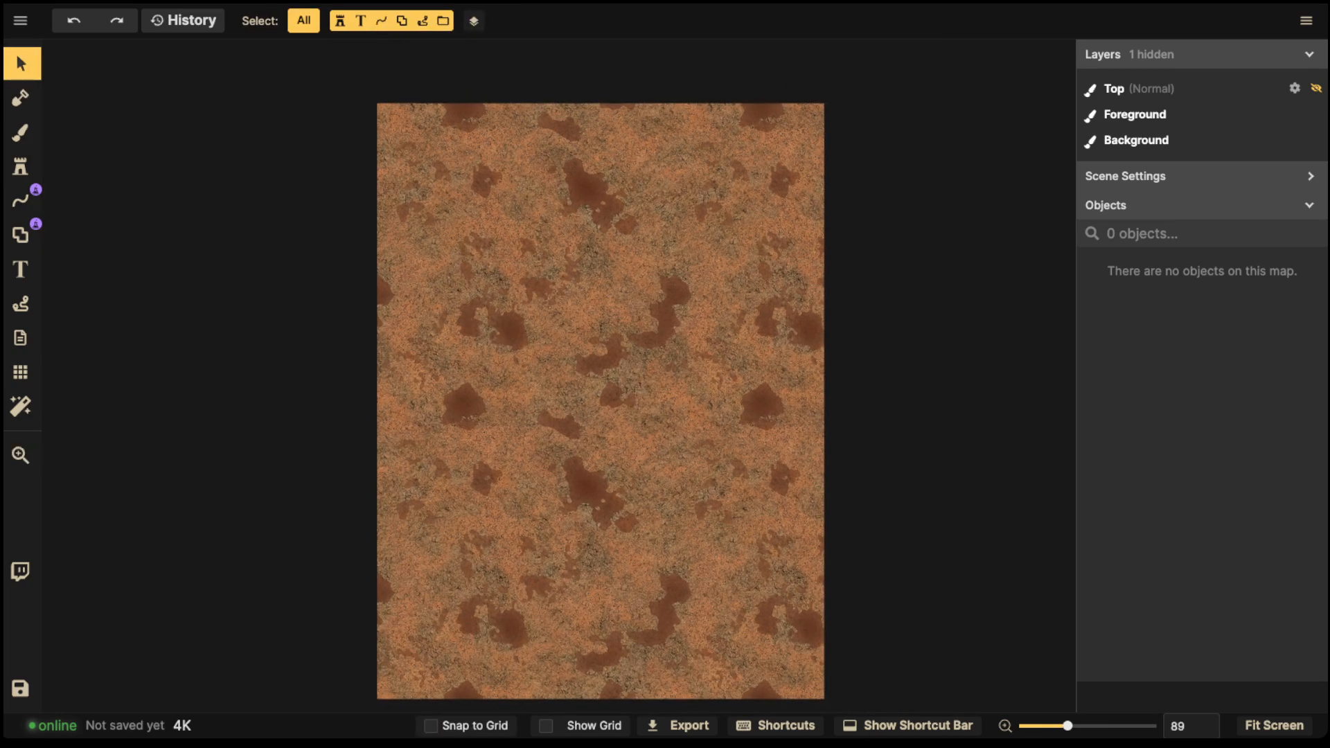
pyautogui.click(21, 133)
pyautogui.click(117, 152)
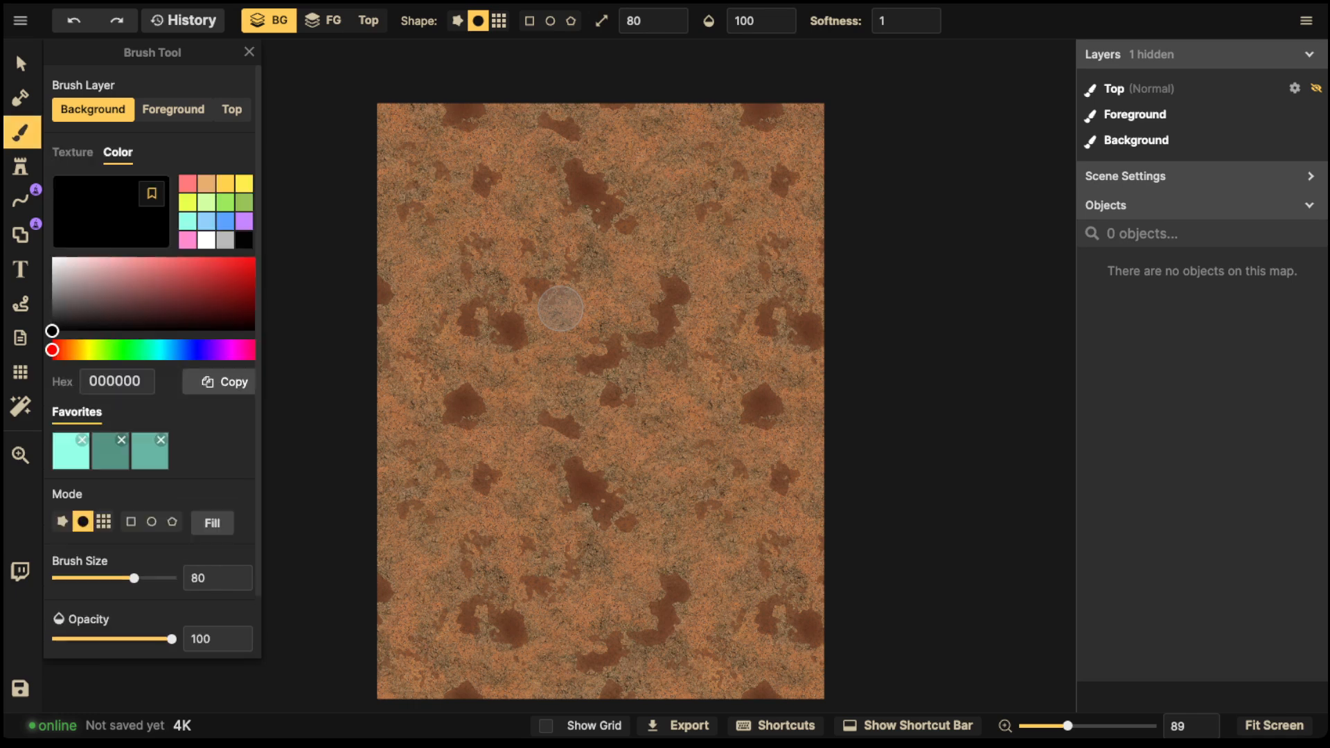
pyautogui.click(225, 240)
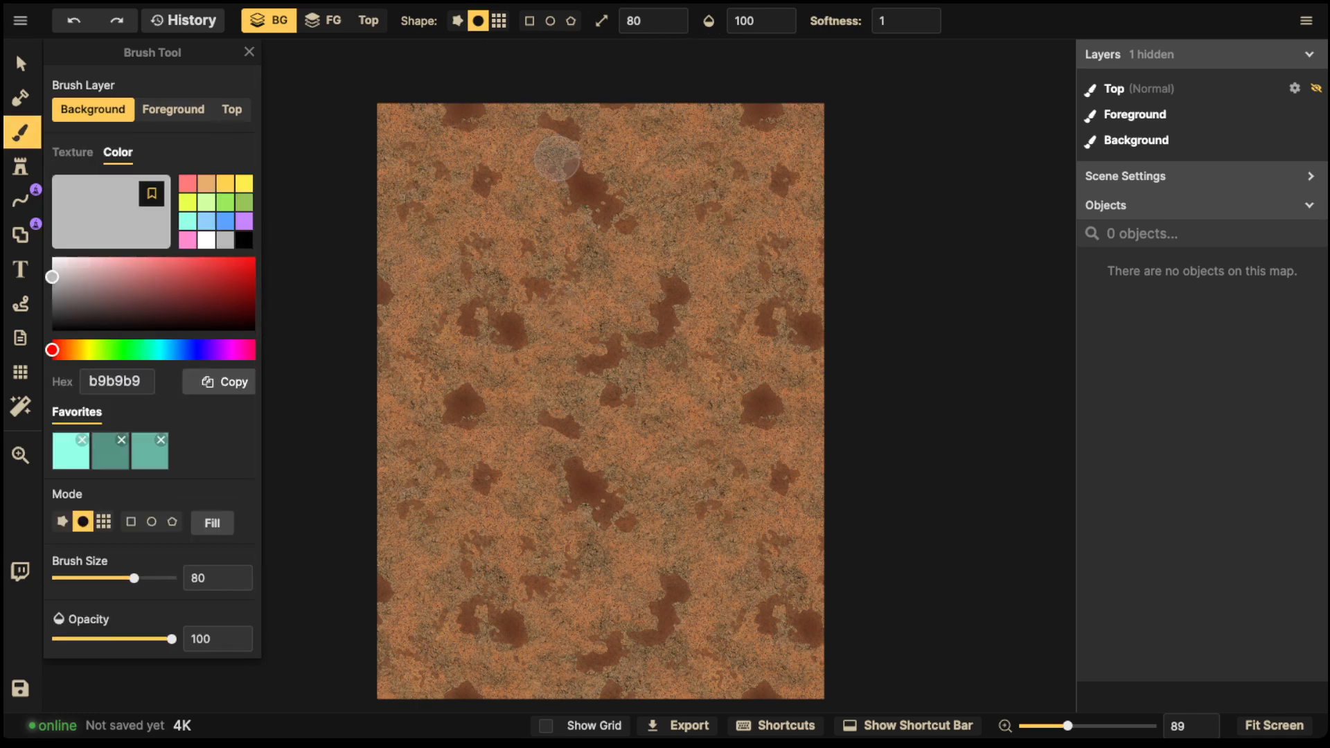
pyautogui.click(212, 523)
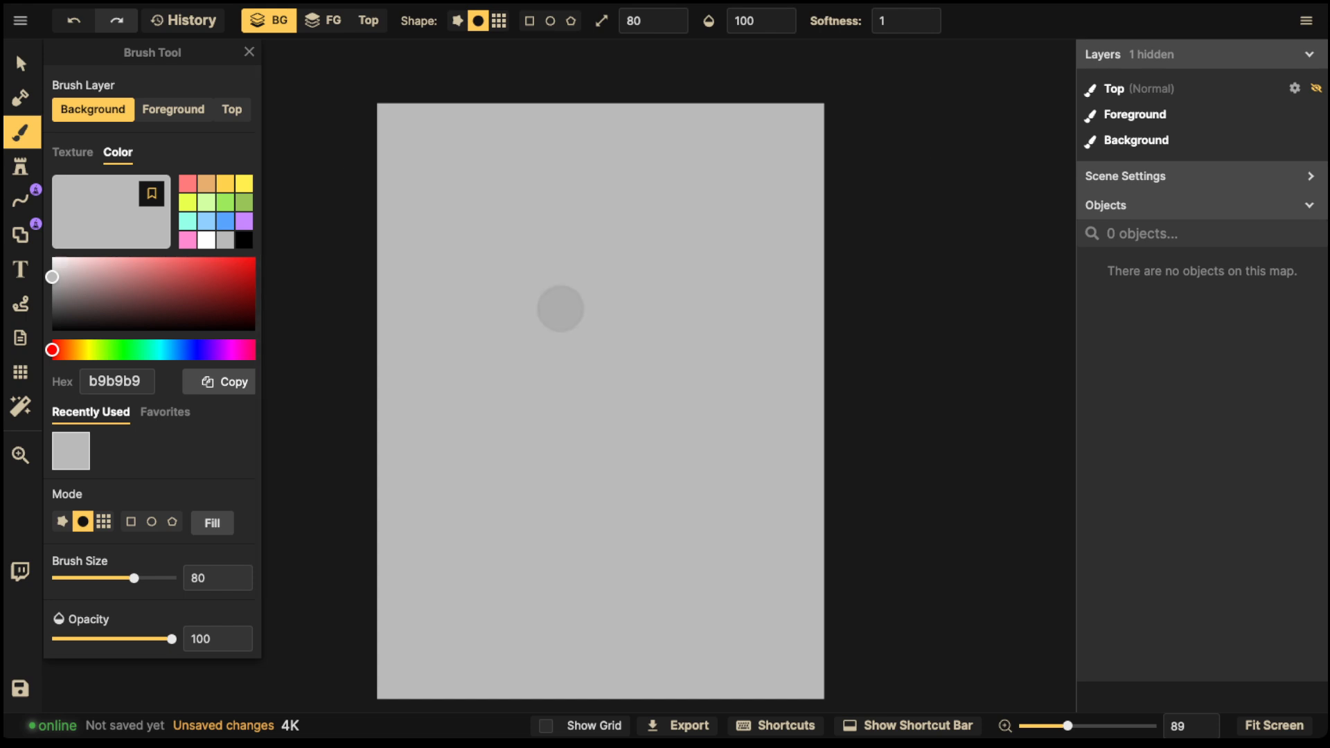
# Step: Show the square grid over the grey map
pyautogui.press('v')
pyautogui.click(21, 372)
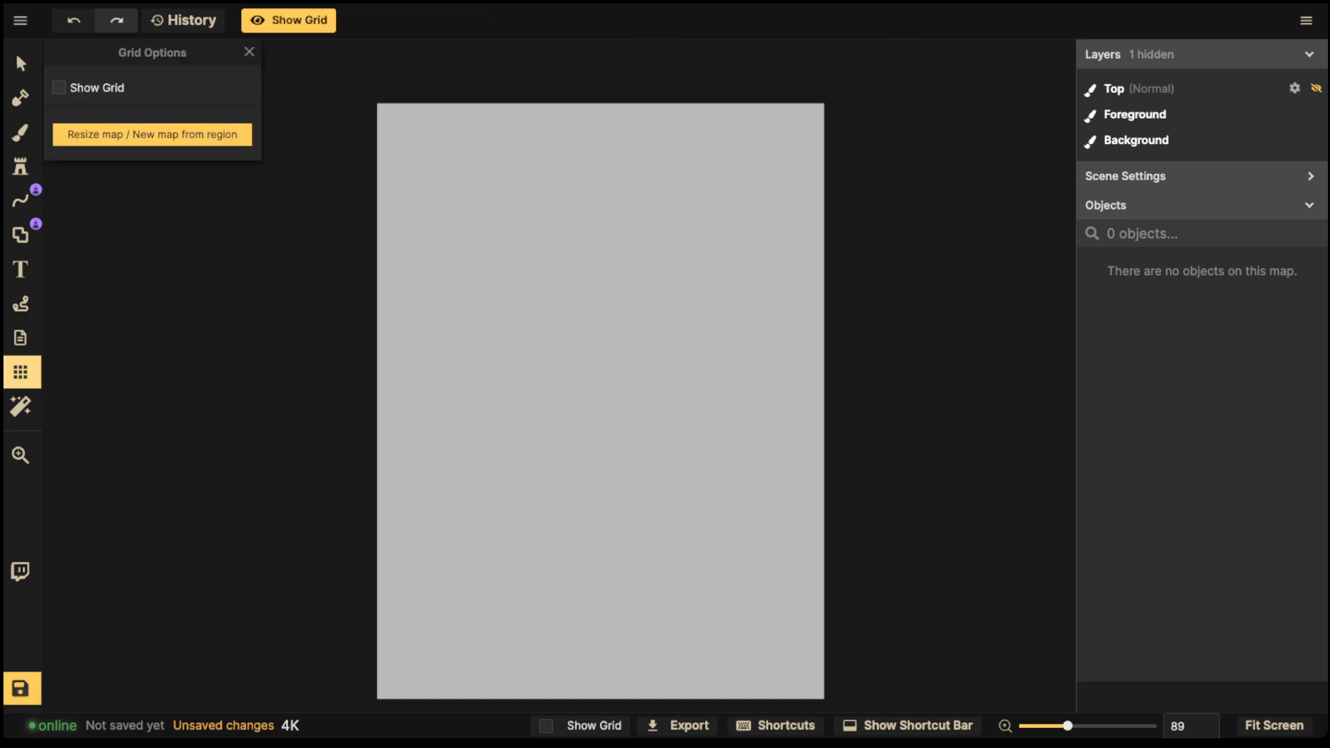
pyautogui.click(59, 88)
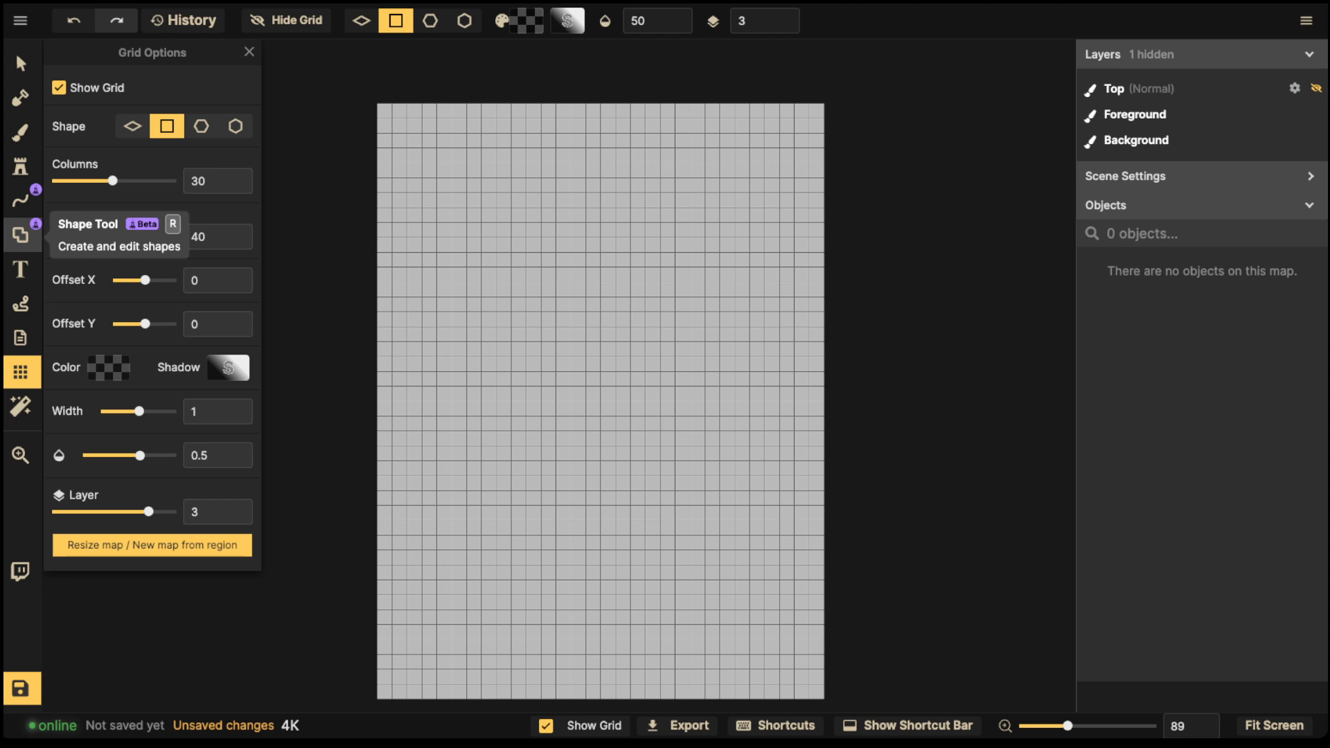
# Step: Set the rectangle shape's stroke to a solid red line without a shadow
pyautogui.click(20, 235)
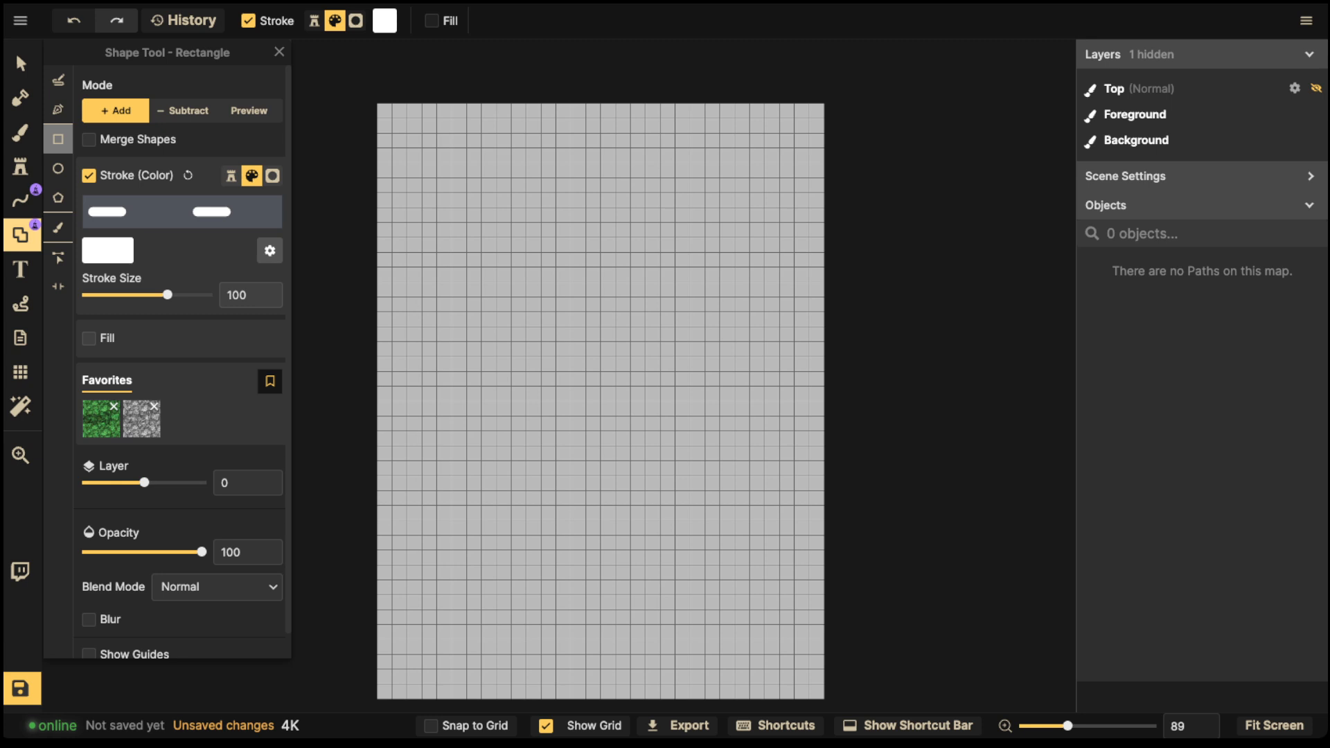
pyautogui.click(182, 211)
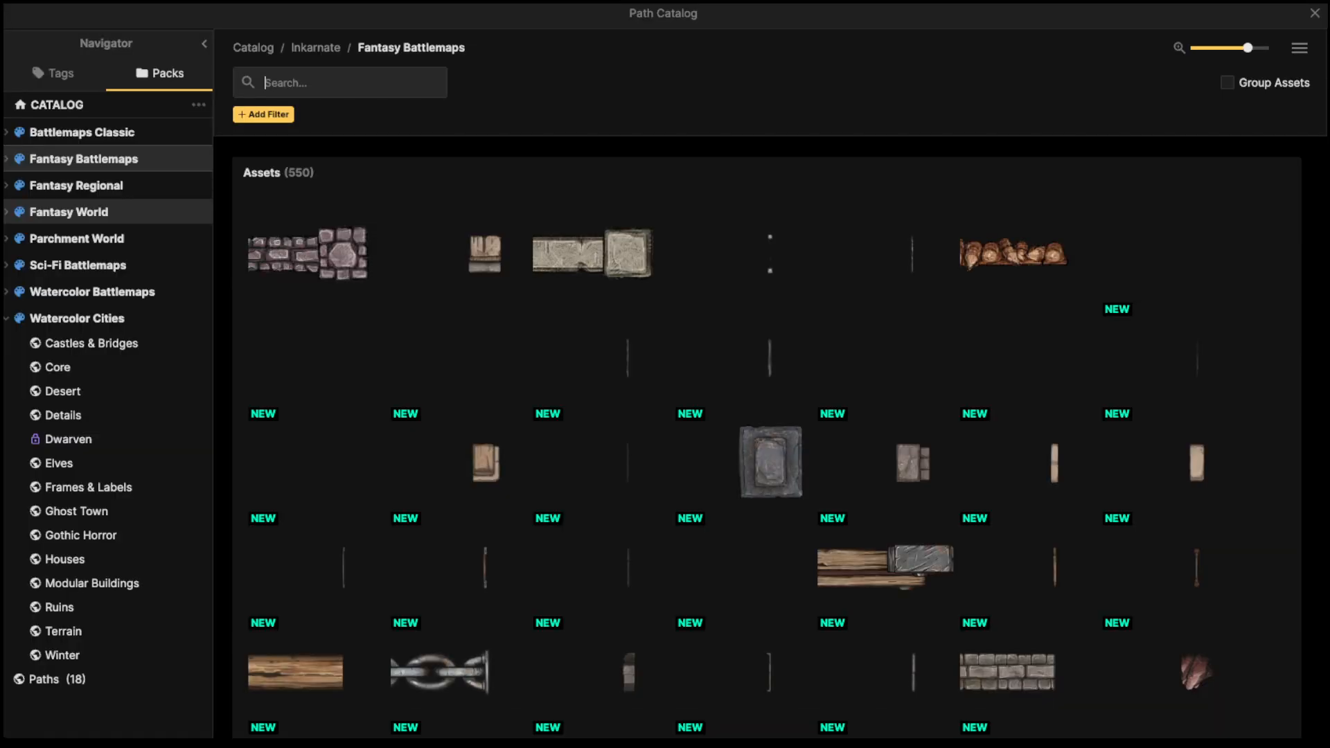
pyautogui.press('Escape')
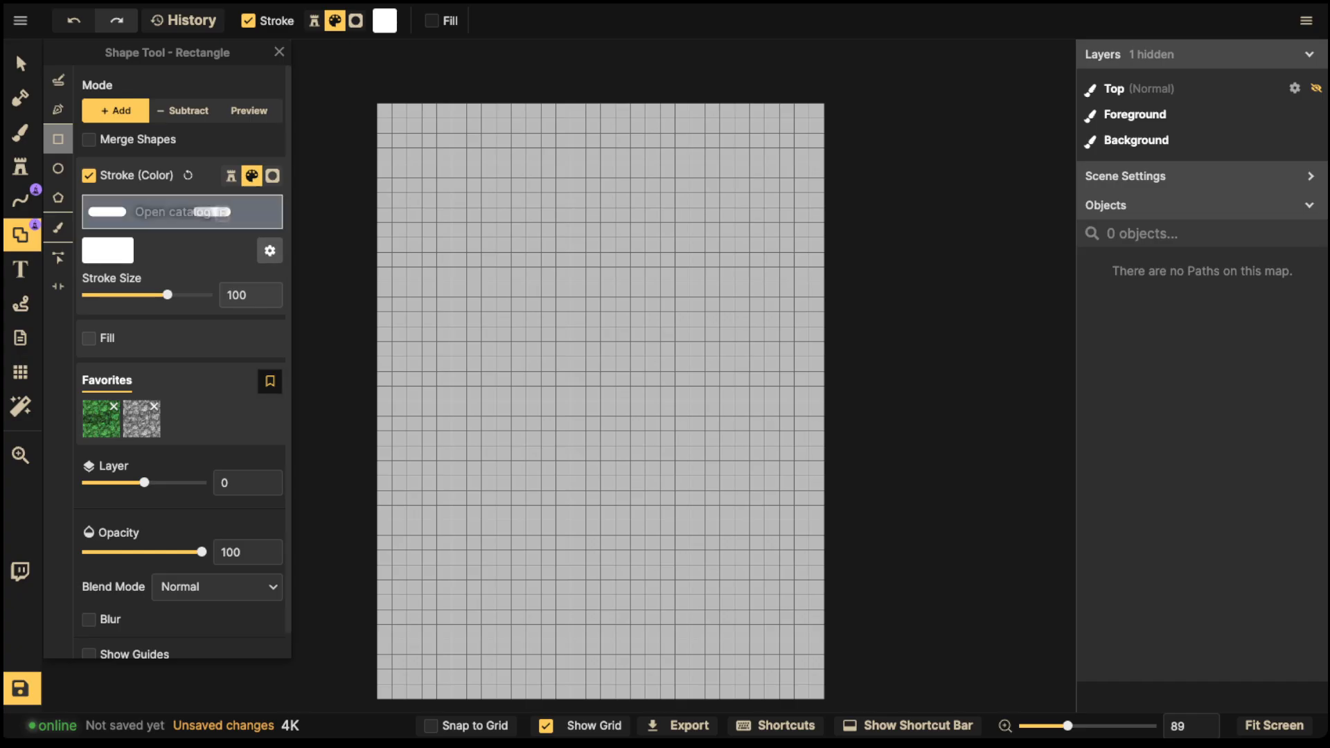
pyautogui.click(269, 251)
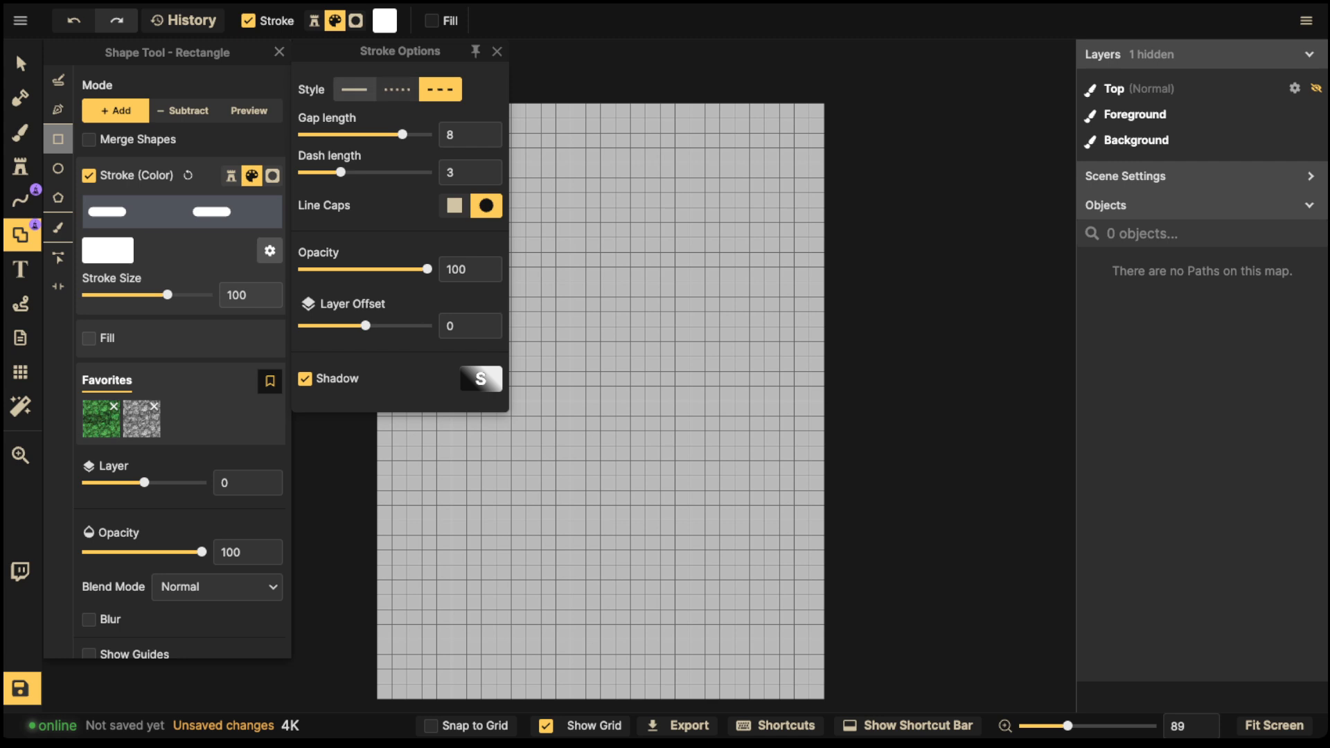
pyautogui.click(354, 90)
pyautogui.click(305, 317)
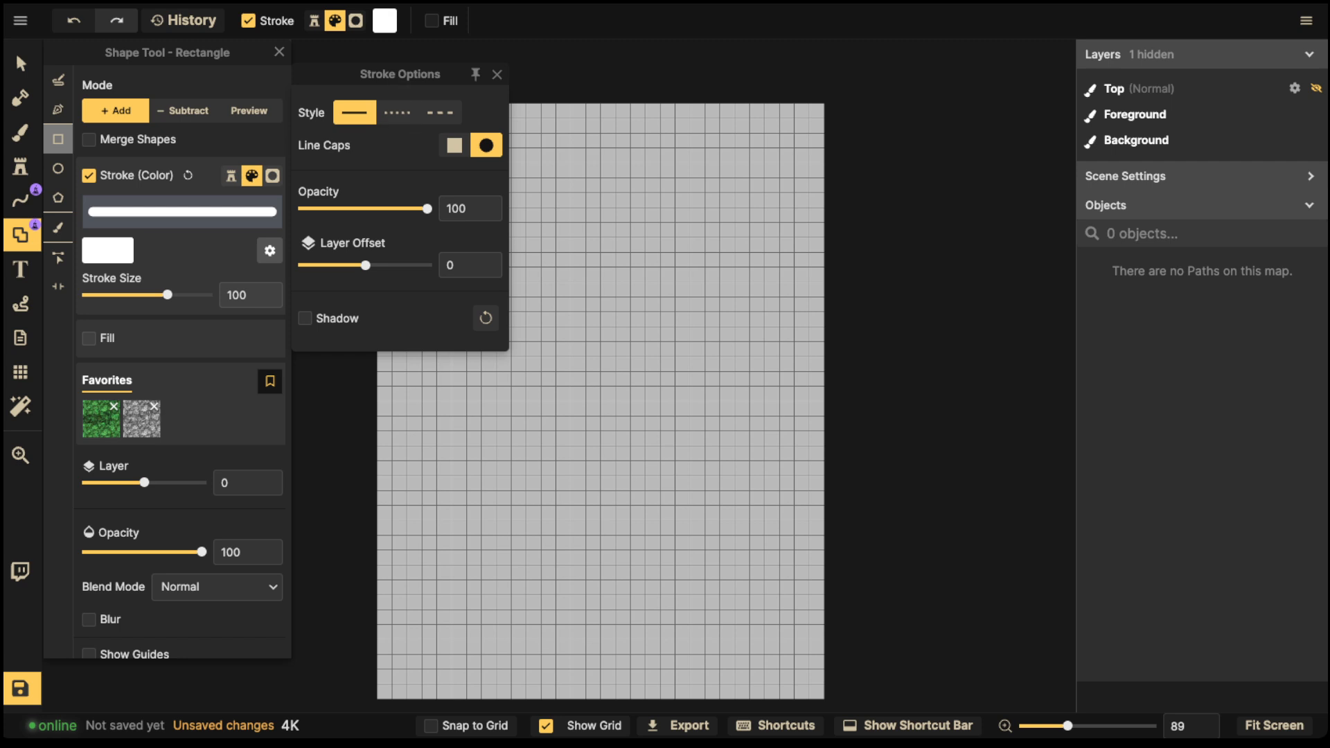
pyautogui.click(108, 250)
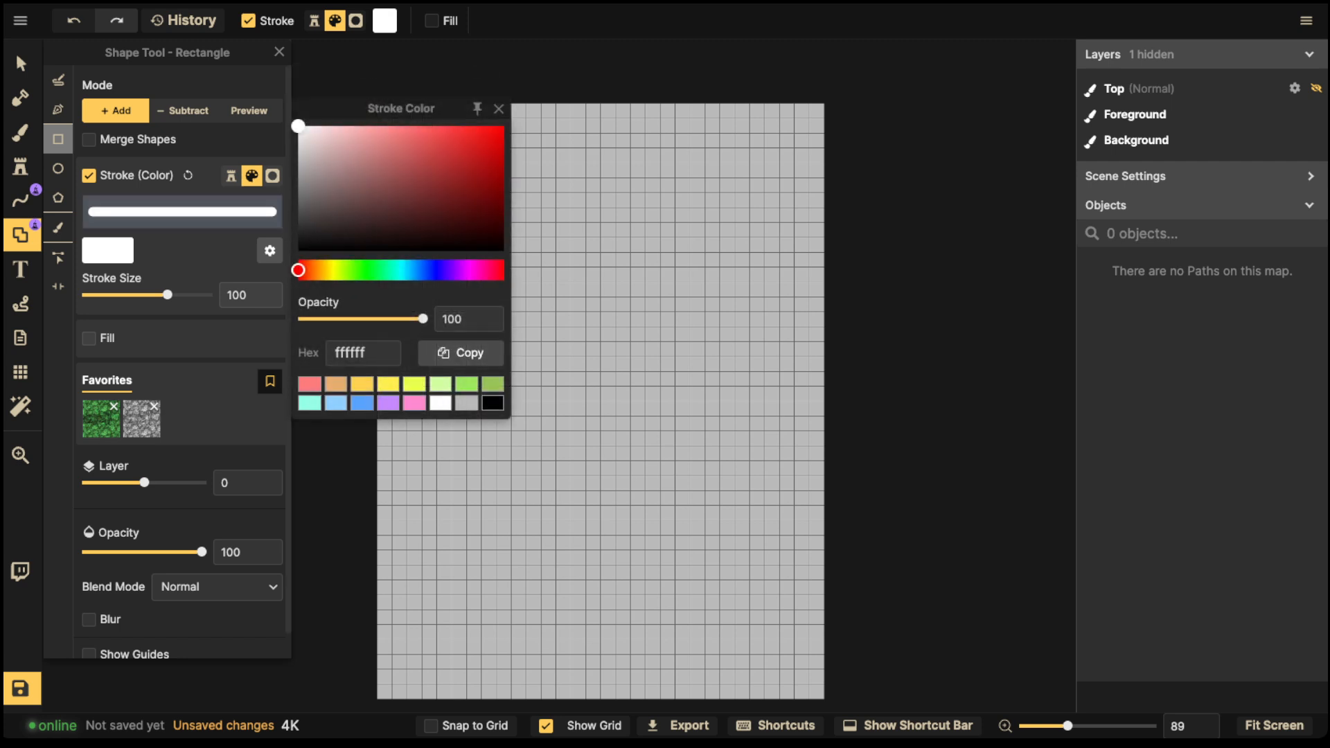
pyautogui.click(503, 126)
# Step: Lower the grid opacity to 0.17 and turn on grid snapping for drawing shapes
pyautogui.scroll(5, 626, 339)
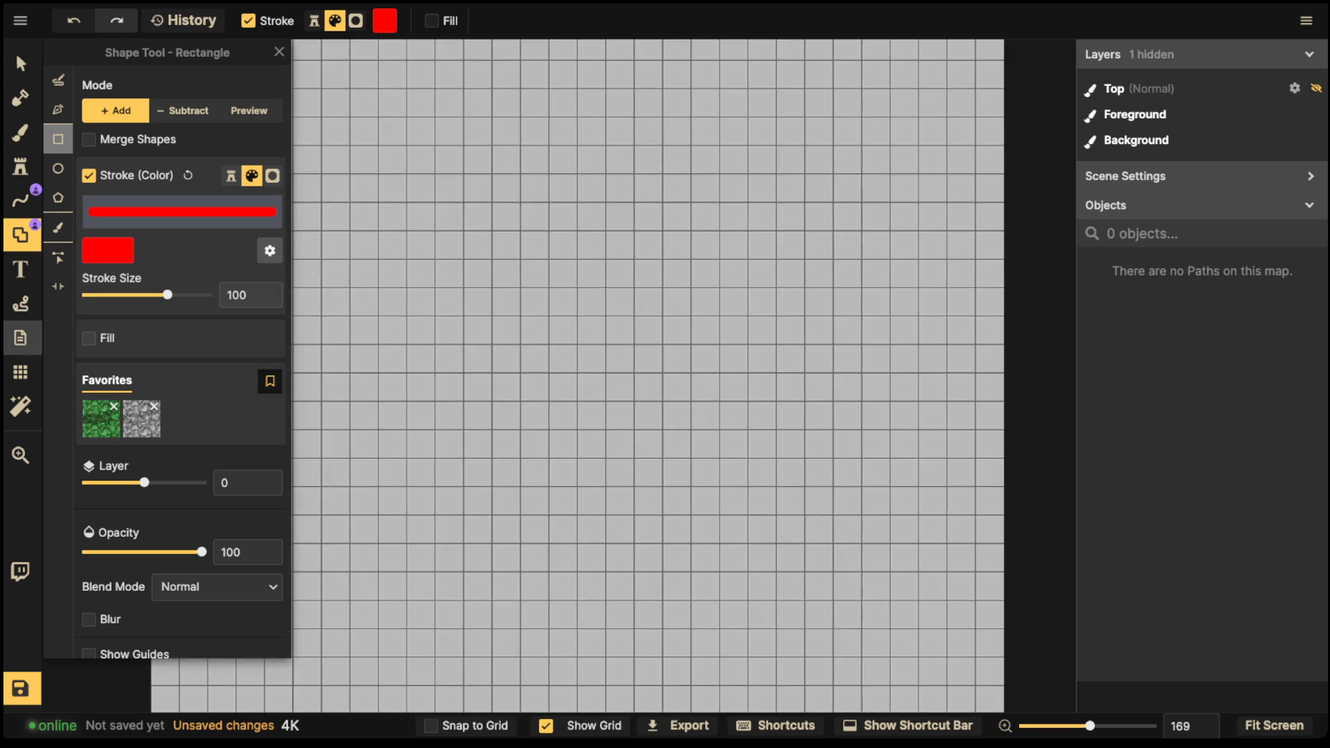
pyautogui.click(20, 371)
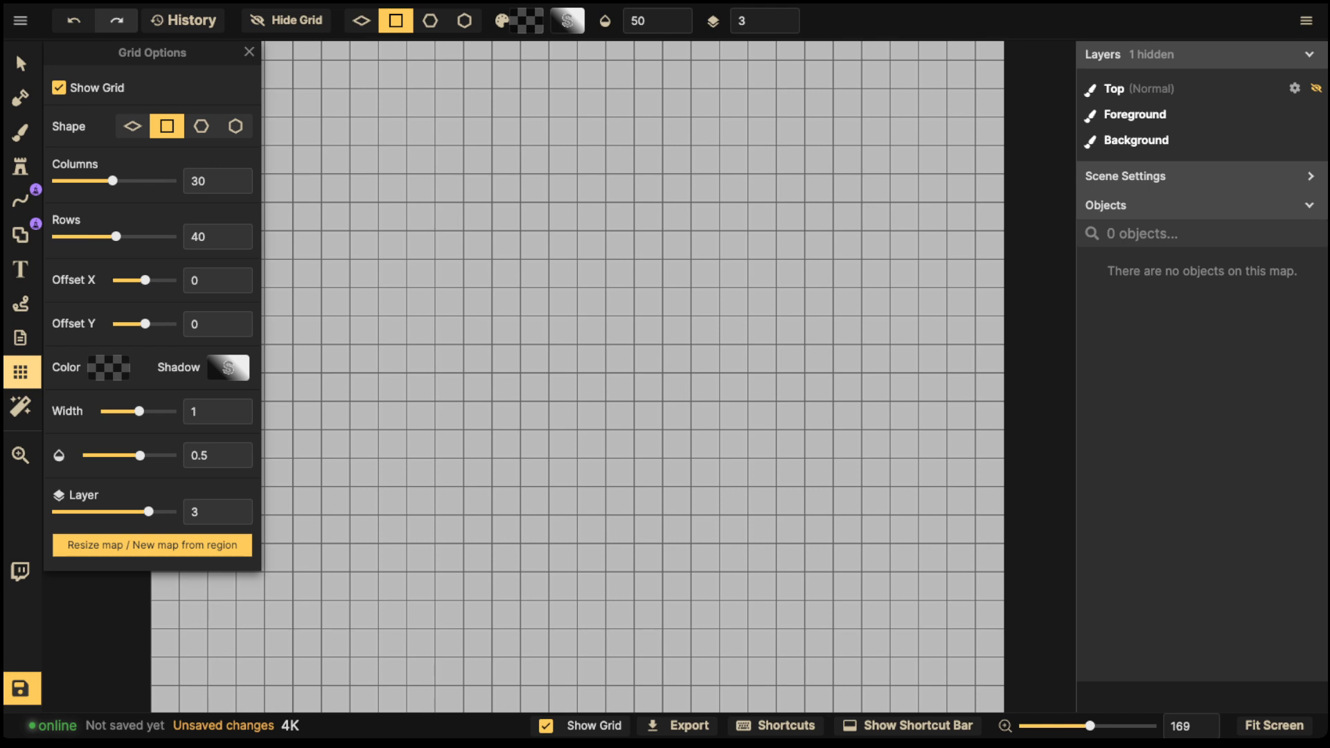
pyautogui.moveTo(140, 455); pyautogui.dragTo(108, 455)
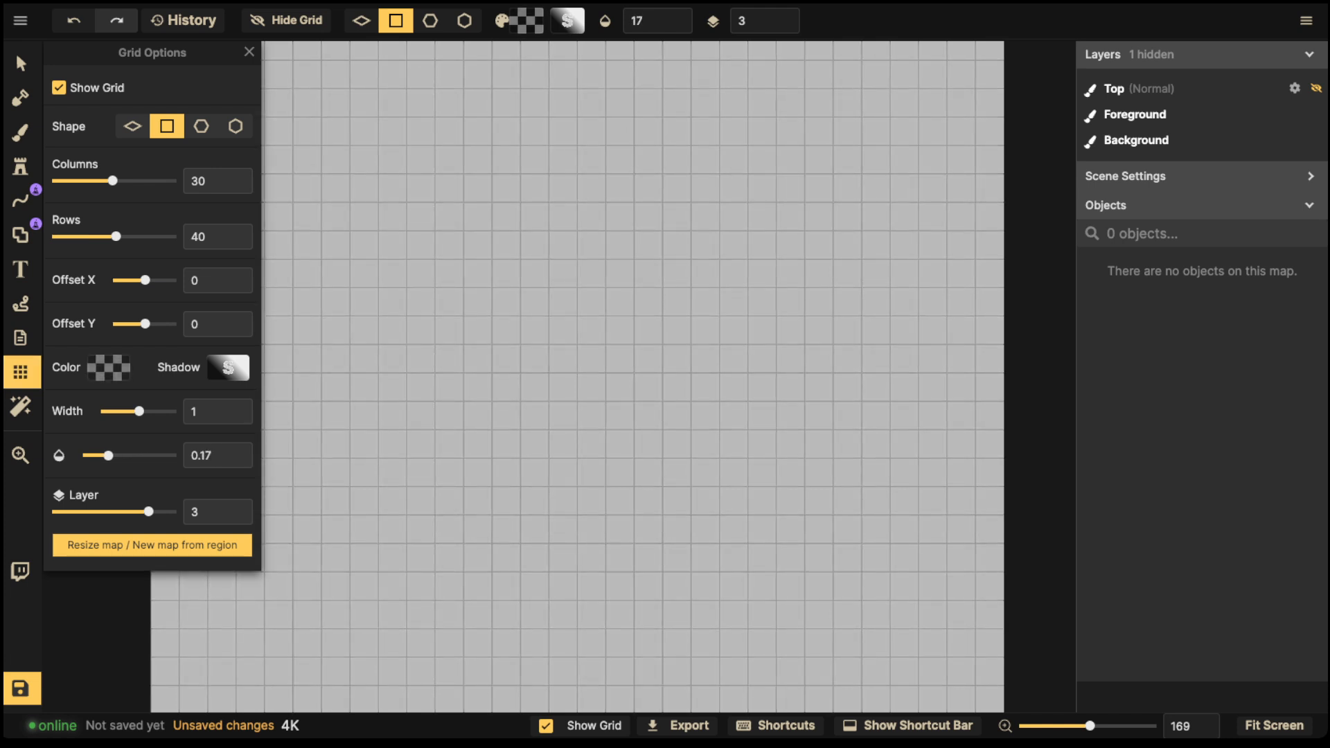
pyautogui.click(20, 235)
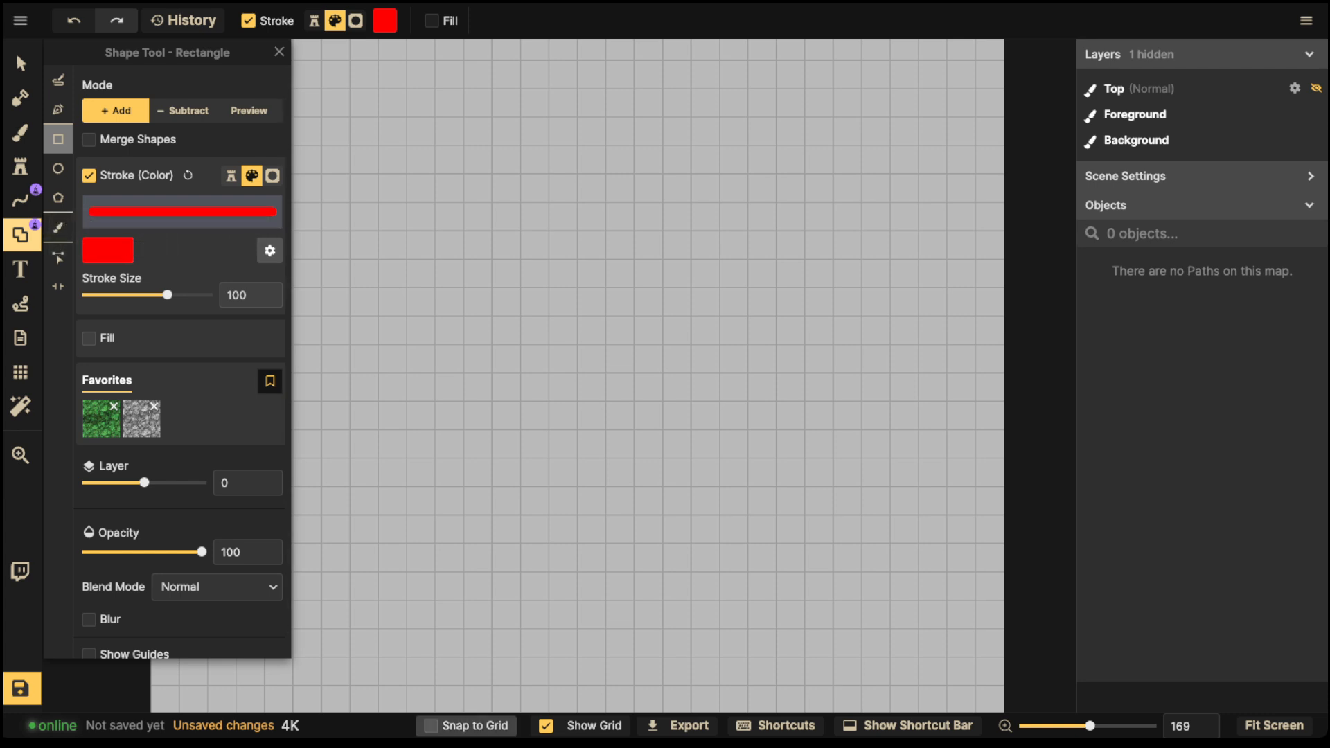
pyautogui.click(431, 725)
pyautogui.scroll(-1, 517, 374)
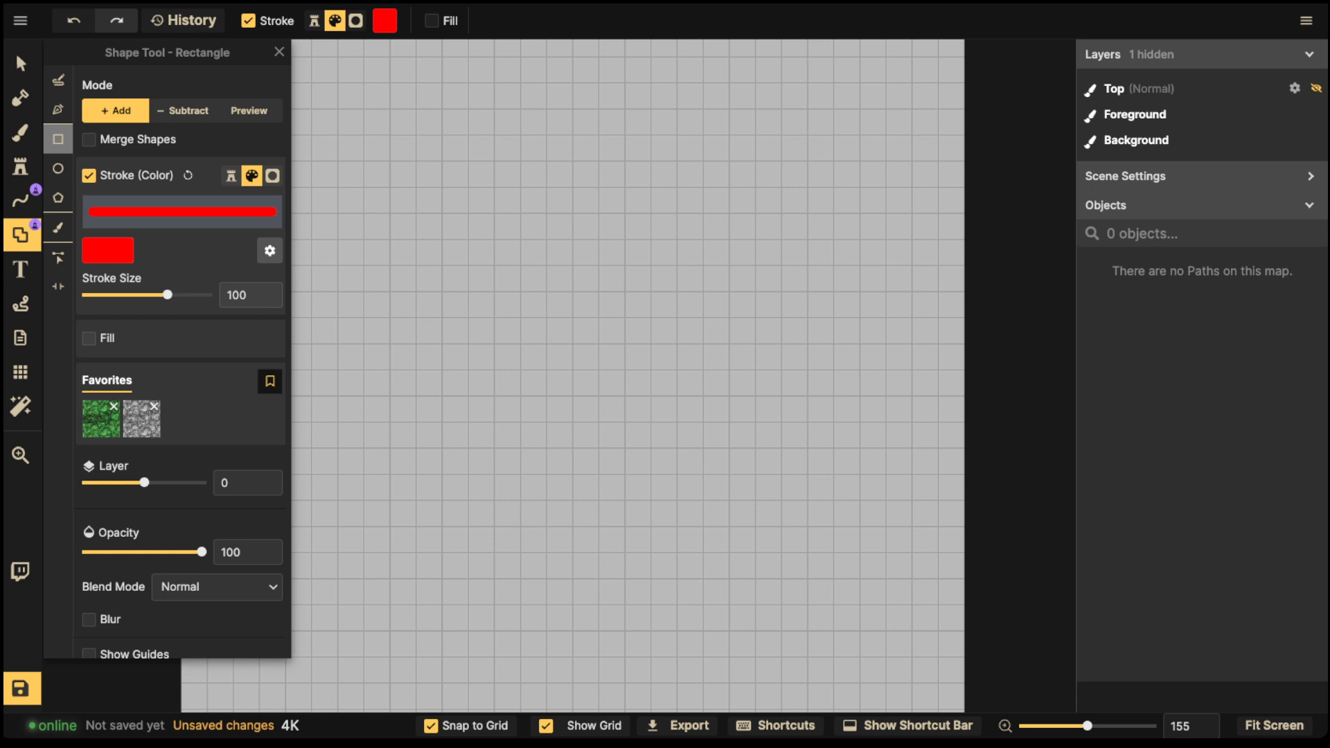
# Step: Draw the tower body about 3 × 7 tiles with stroke size 185 and a base about 5 × 1 tiles beneath it
pyautogui.moveTo(495, 135); pyautogui.dragTo(575, 332)
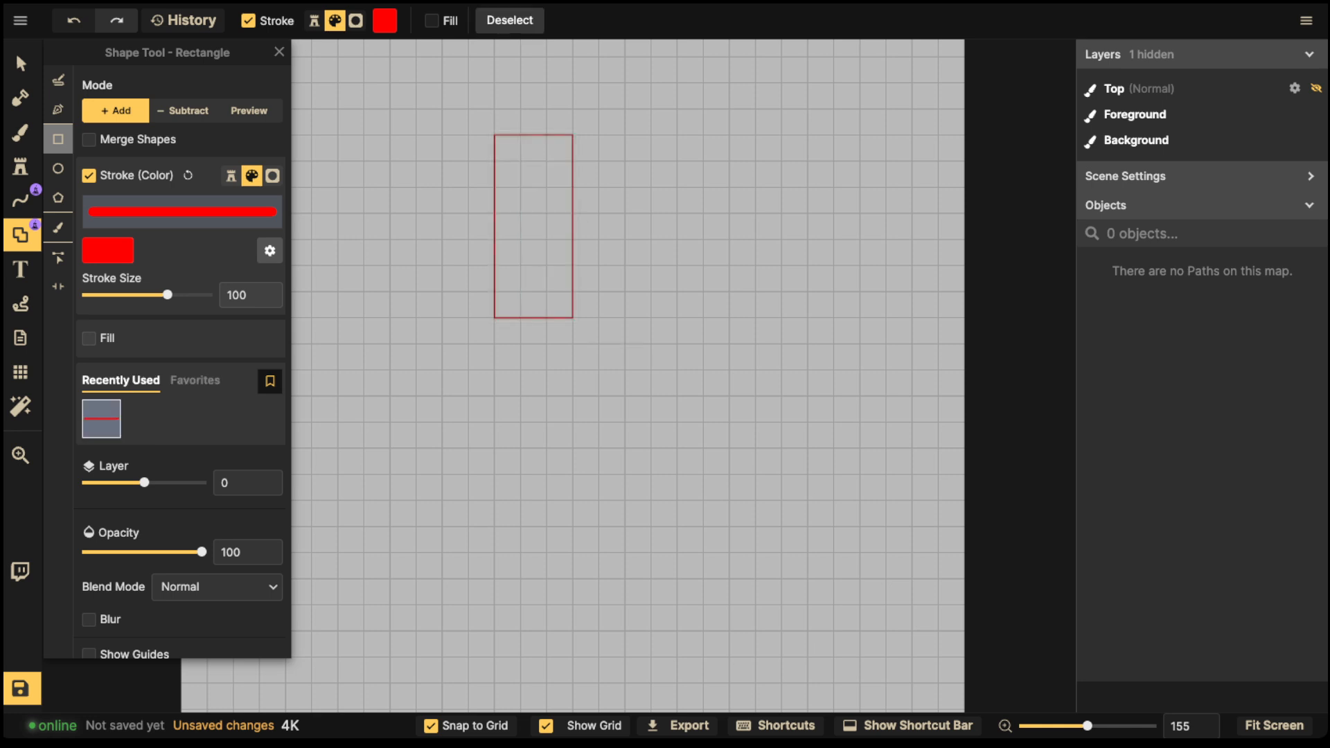
pyautogui.moveTo(167, 295); pyautogui.dragTo(179, 295)
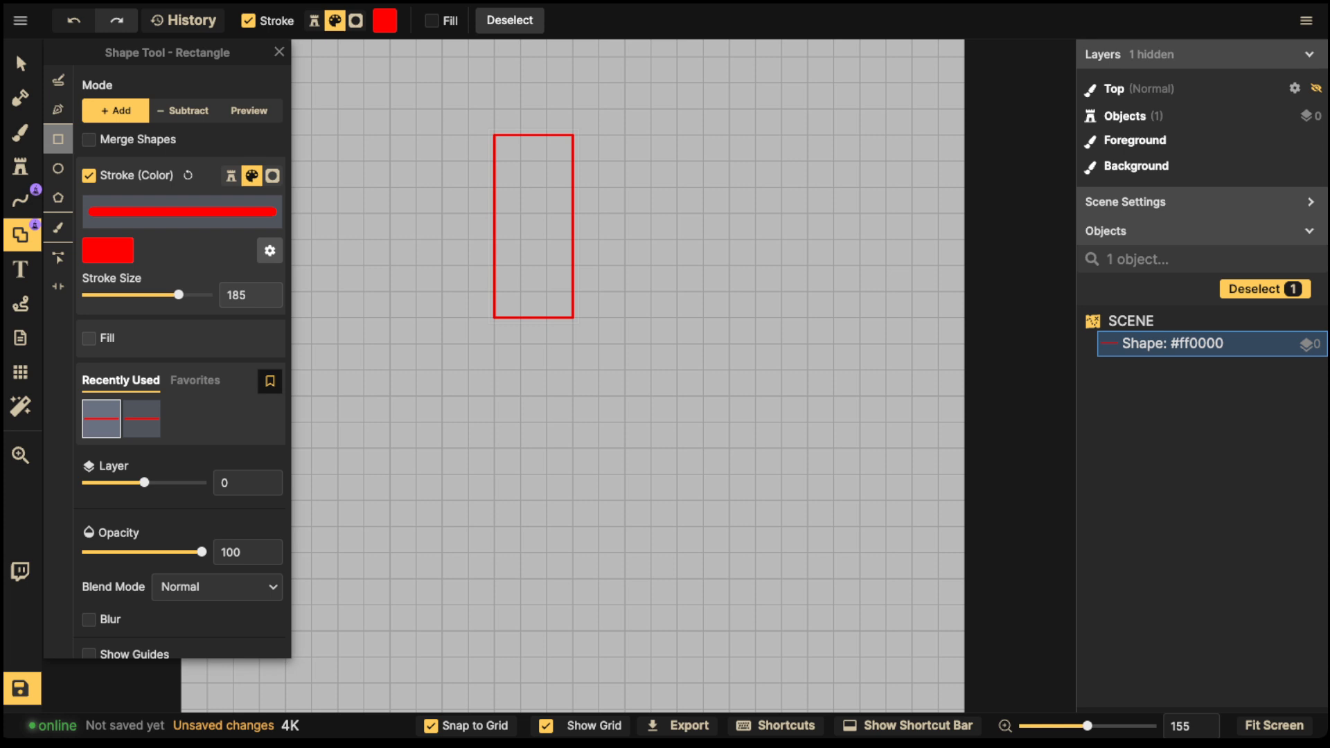
pyautogui.moveTo(467, 317); pyautogui.dragTo(599, 344)
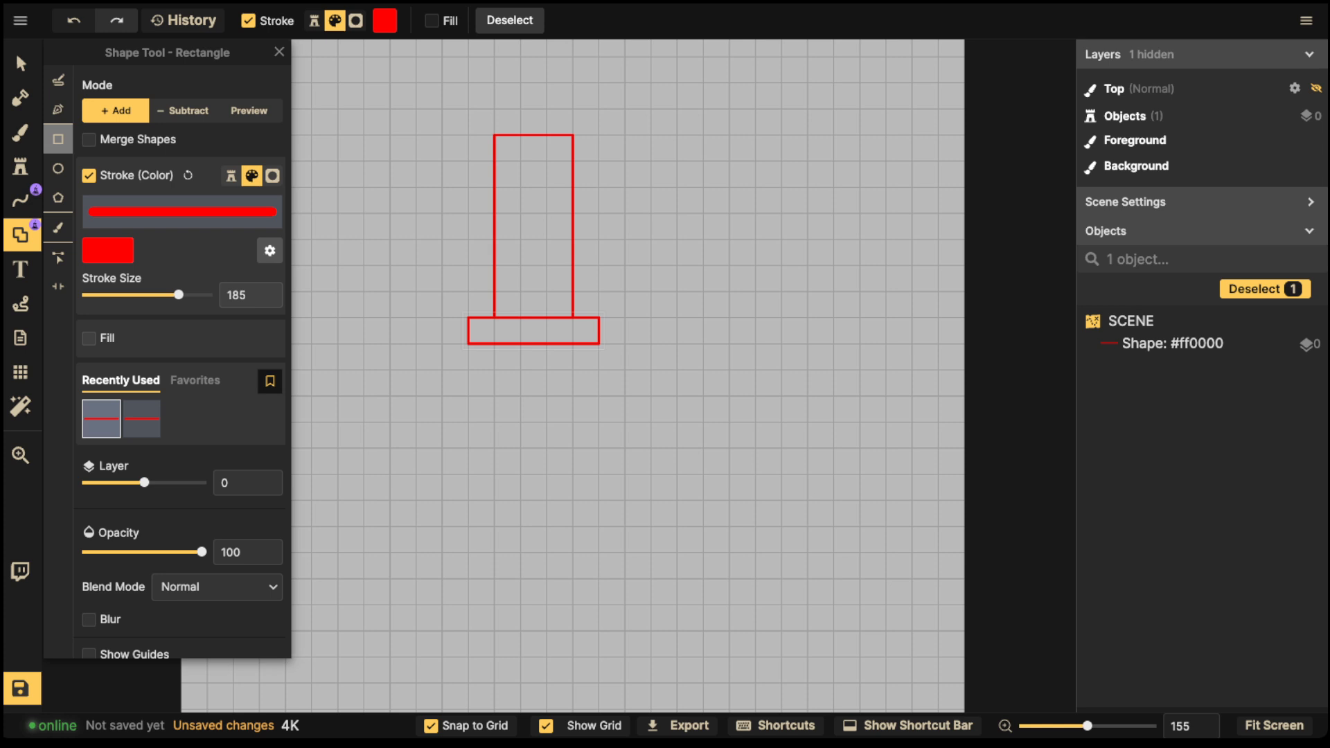
# Step: Add a turret about 1 × 8 tiles along the body's right edge, then enable Merge Shapes and extend the base half a tile right
pyautogui.moveTo(572, 109); pyautogui.dragTo(599, 318)
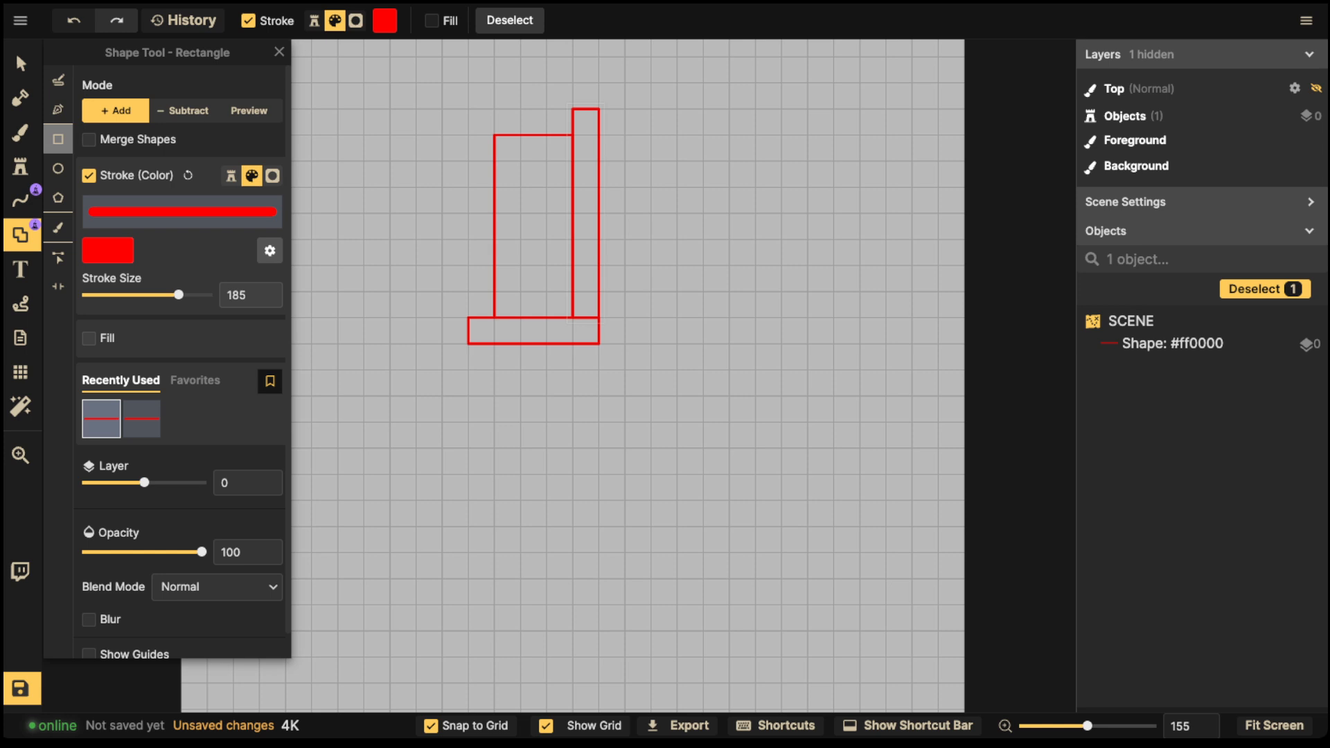
pyautogui.click(90, 140)
pyautogui.moveTo(573, 317); pyautogui.dragTo(612, 343)
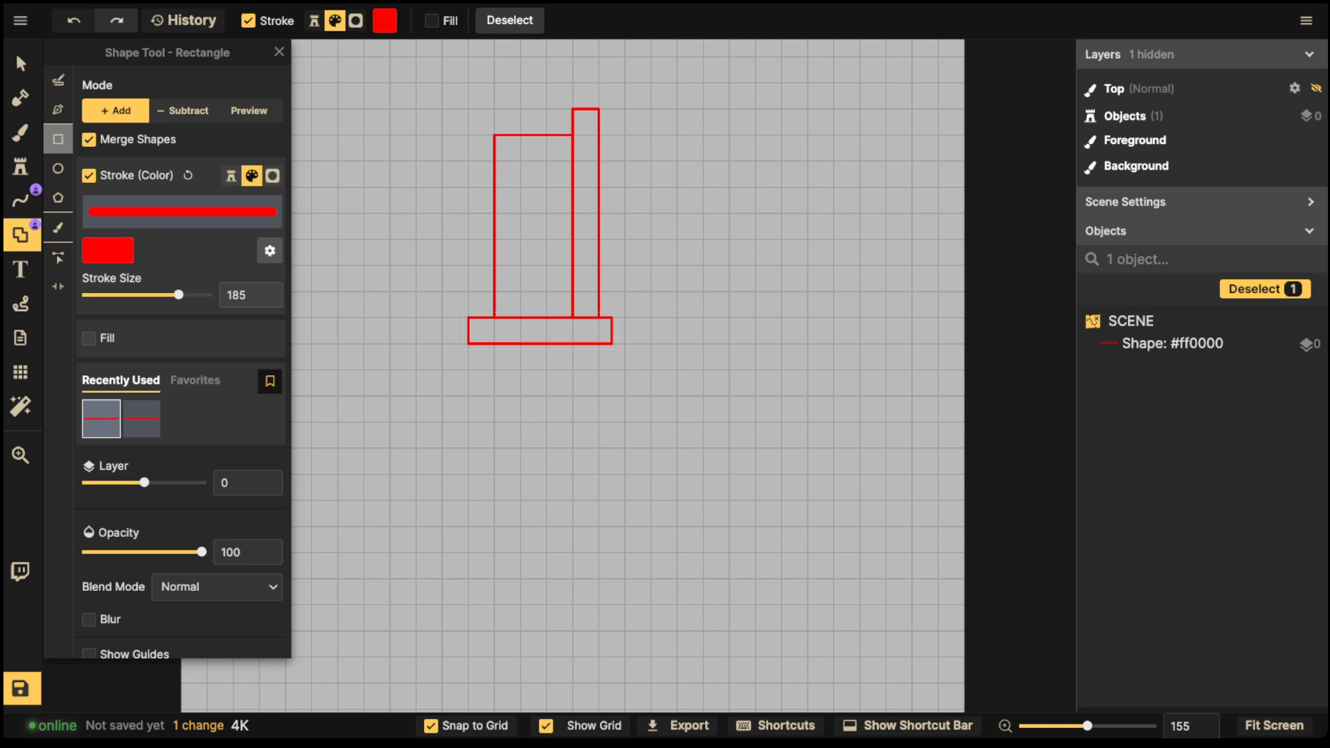
# Step: Draw a triangular roof about 1 tile wide and 1 tile high on the turret with the Pen
pyautogui.click(59, 109)
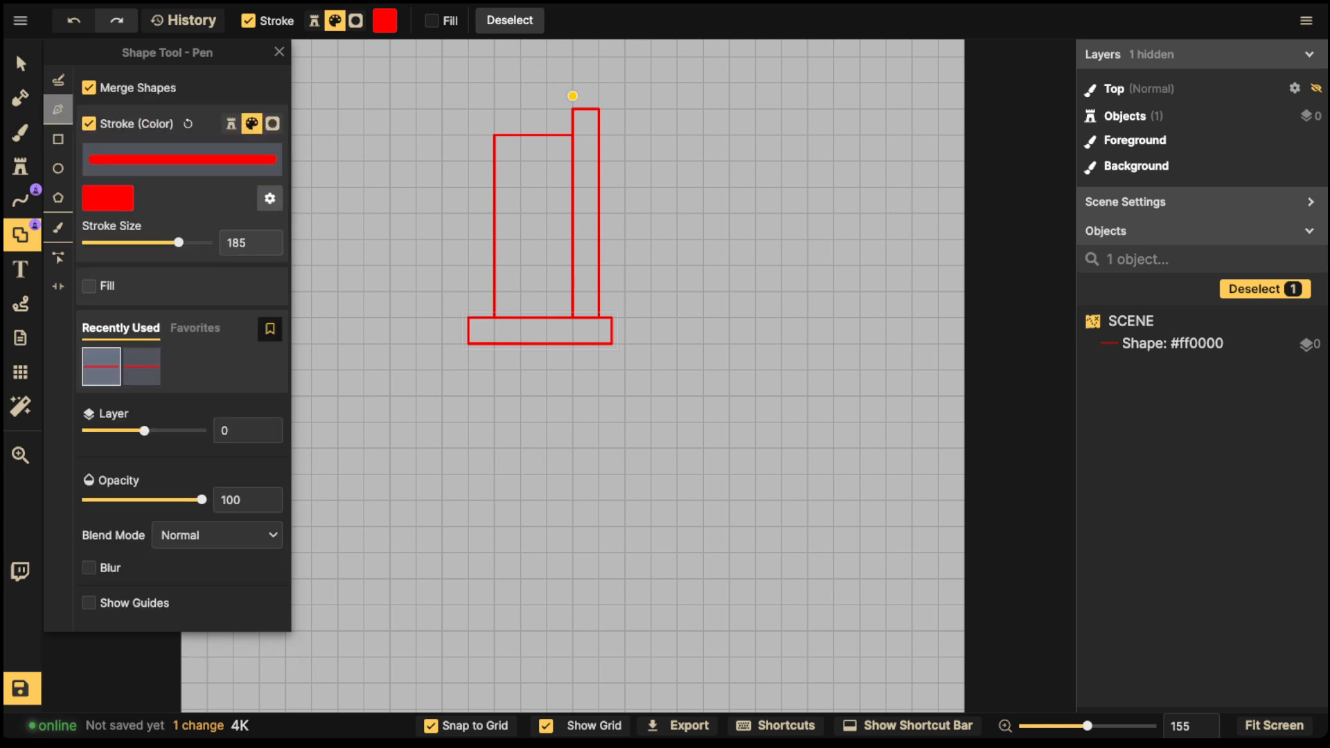
pyautogui.click(572, 109)
pyautogui.click(586, 83)
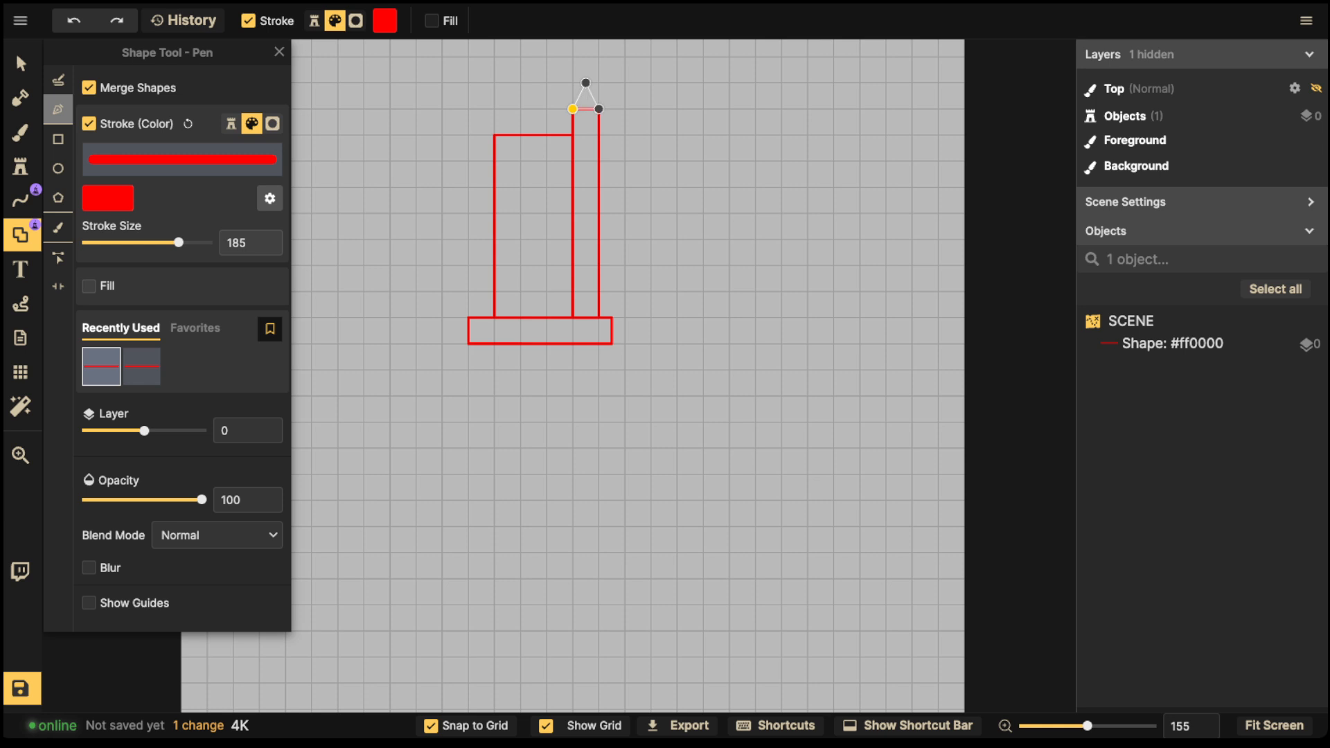
pyautogui.click(572, 109)
pyautogui.click(568, 139)
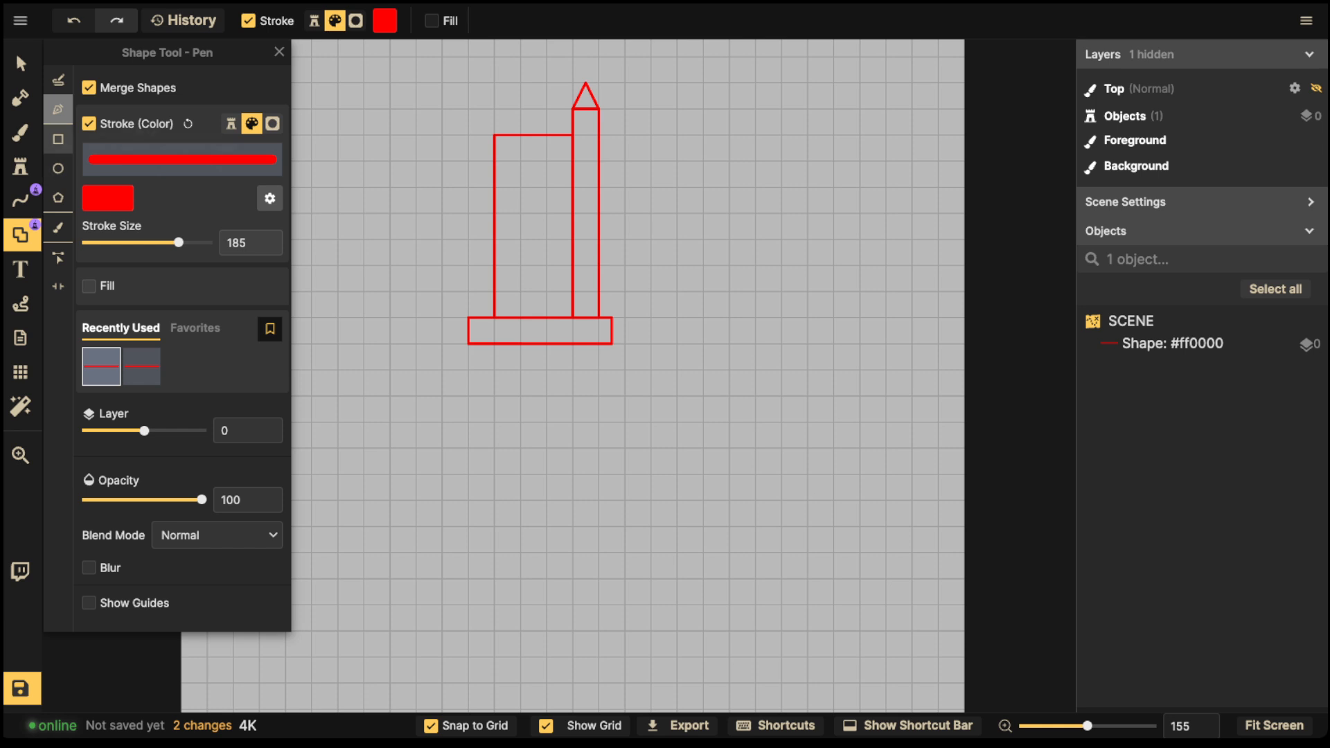
# Step: Add side blocks two tiles high, one tile wide on the left and half a tile on the right, and widen the base to about 6.5 tiles
pyautogui.click(58, 139)
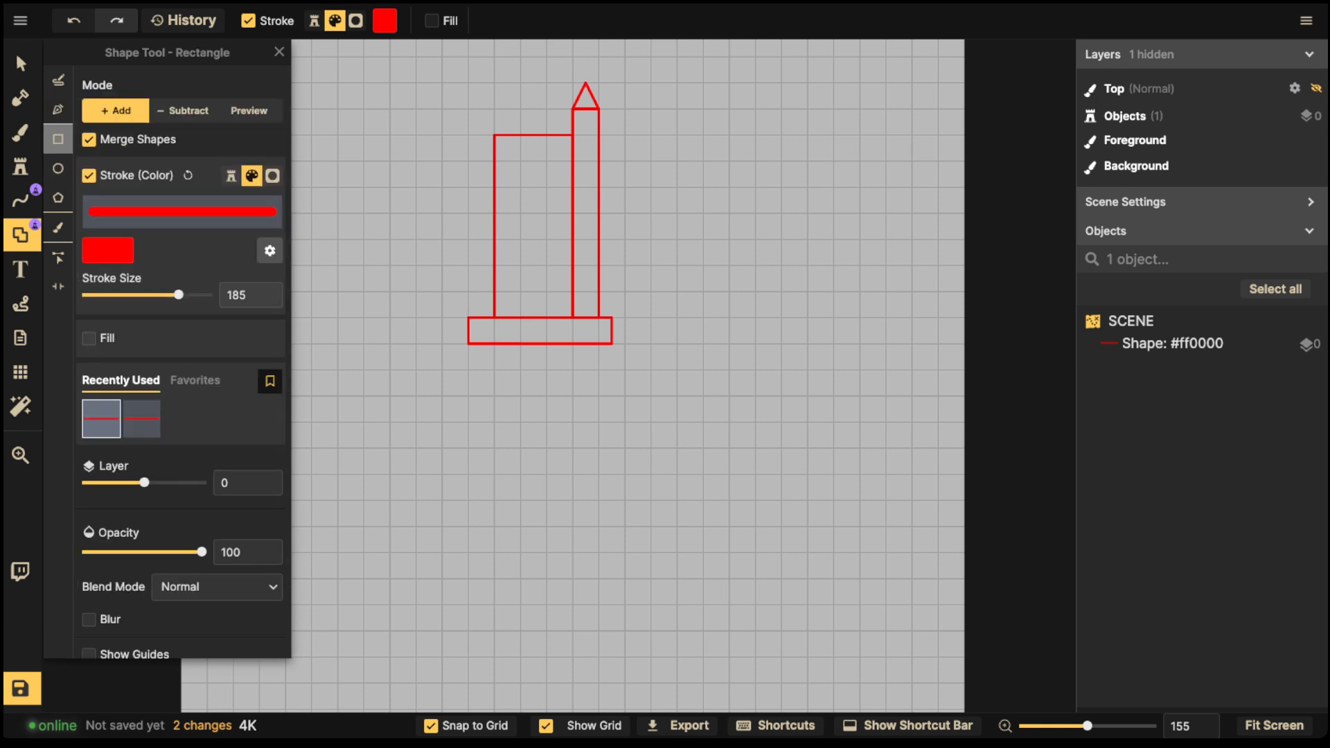
pyautogui.moveTo(468, 265); pyautogui.dragTo(494, 318)
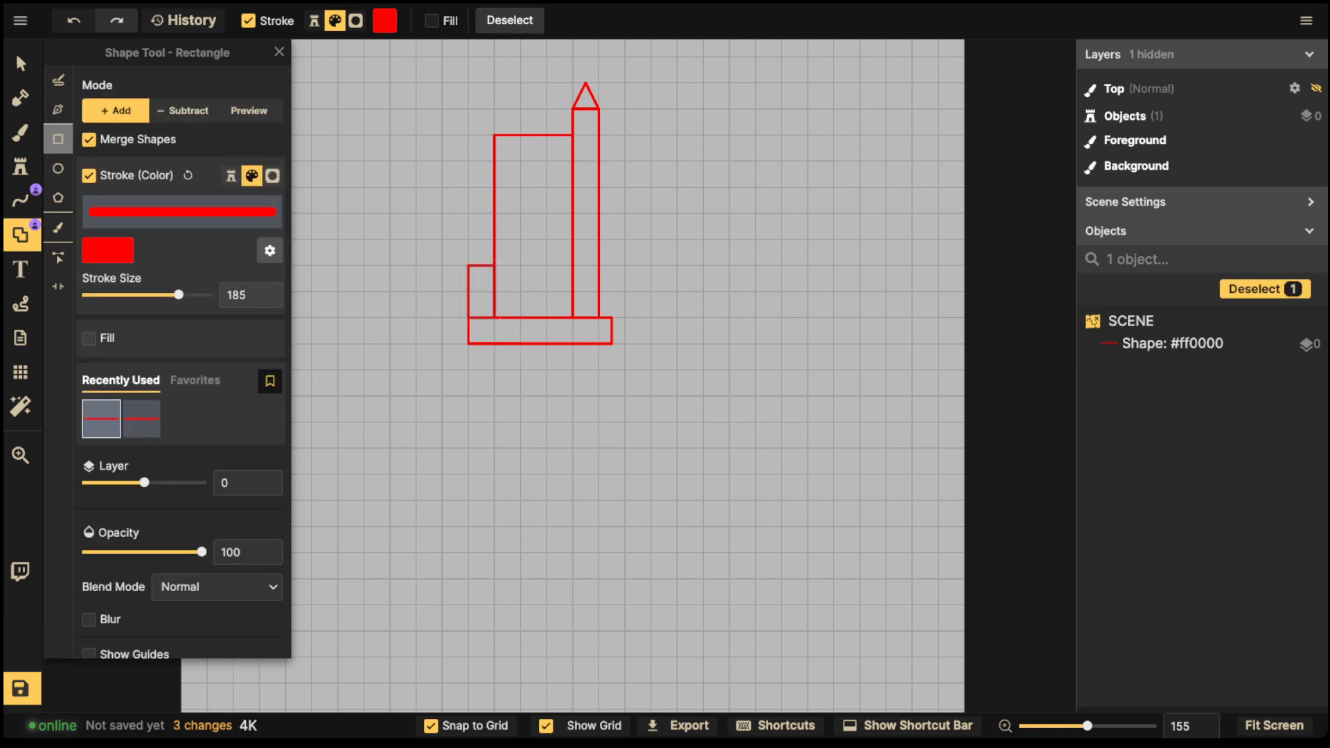
pyautogui.moveTo(599, 266); pyautogui.dragTo(612, 317)
pyautogui.moveTo(468, 317); pyautogui.dragTo(612, 343)
pyautogui.moveTo(455, 317); pyautogui.dragTo(625, 344)
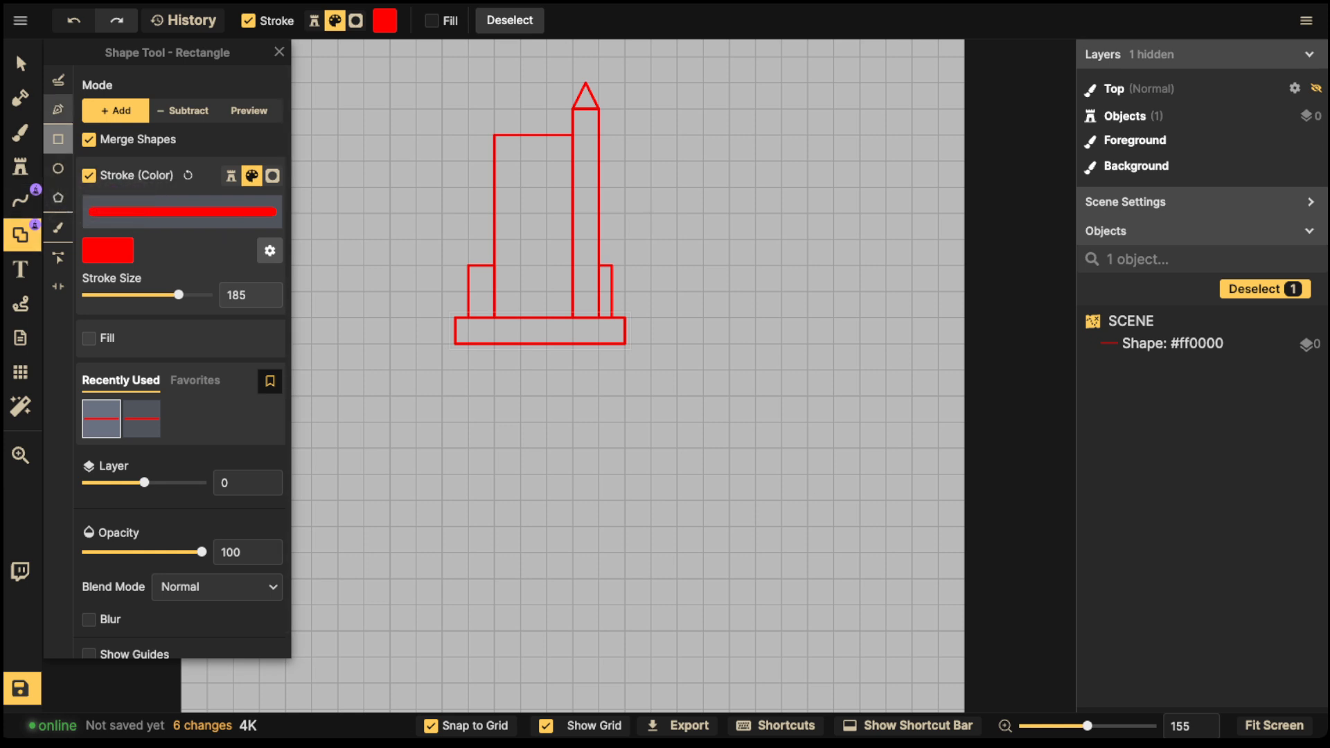
# Step: Draw a triangular spire about 3 tiles wide and 4 tiles high on the main tower body with the Pen
pyautogui.click(58, 108)
pyautogui.click(494, 135)
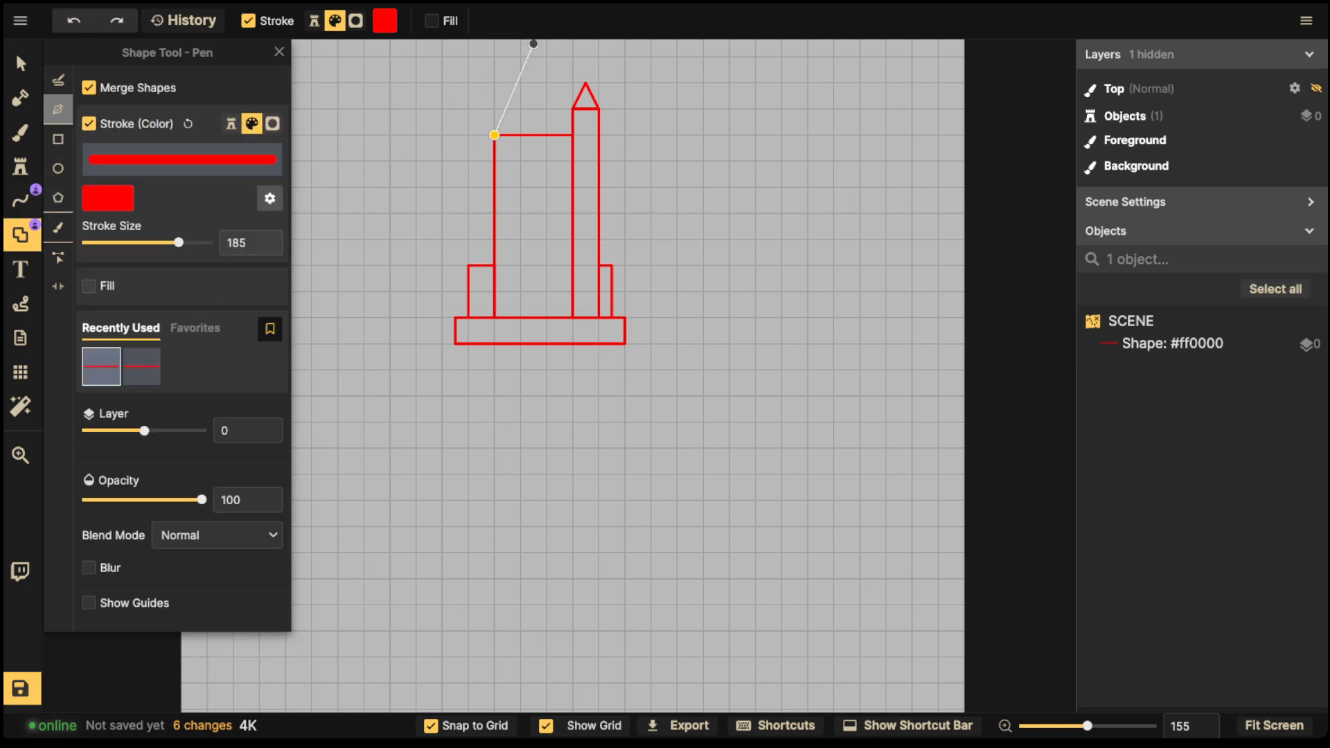
pyautogui.press('space')
pyautogui.moveTo(533, 50); pyautogui.dragTo(529, 145)
pyautogui.click(529, 126)
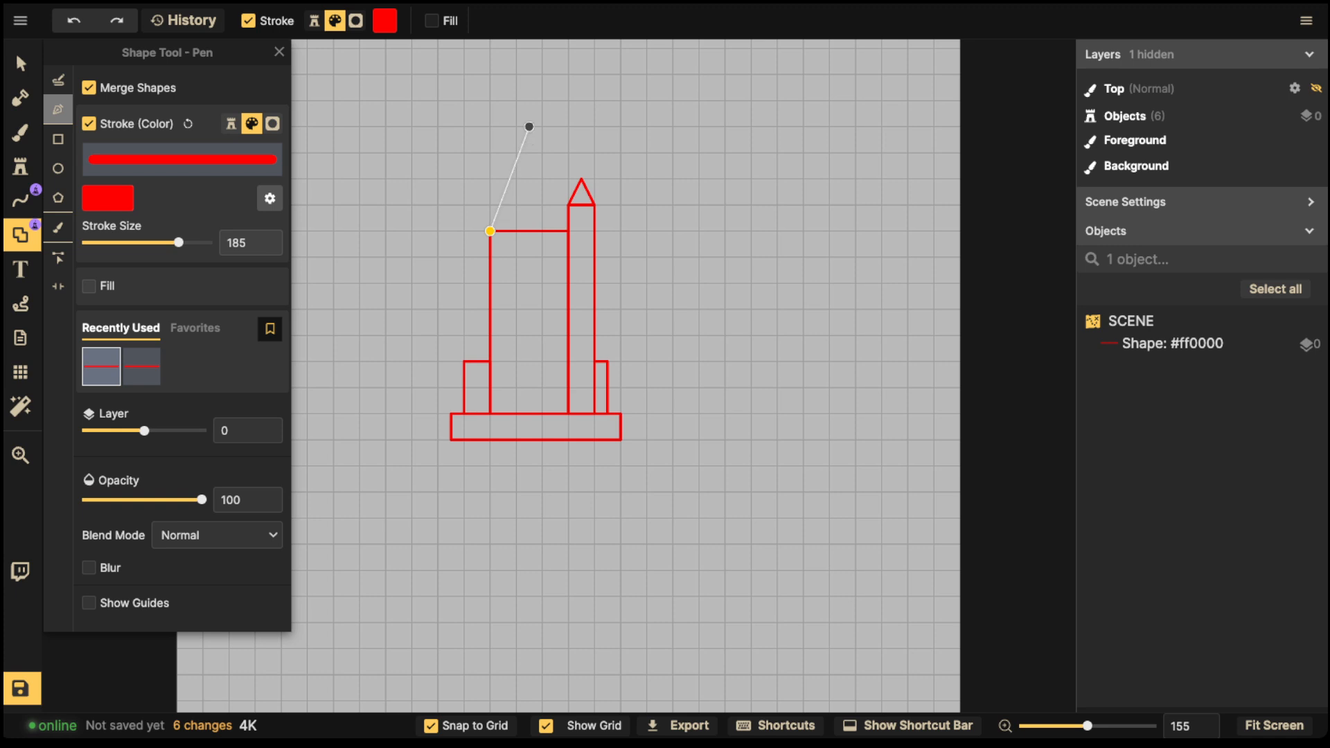
pyautogui.click(568, 231)
pyautogui.click(489, 230)
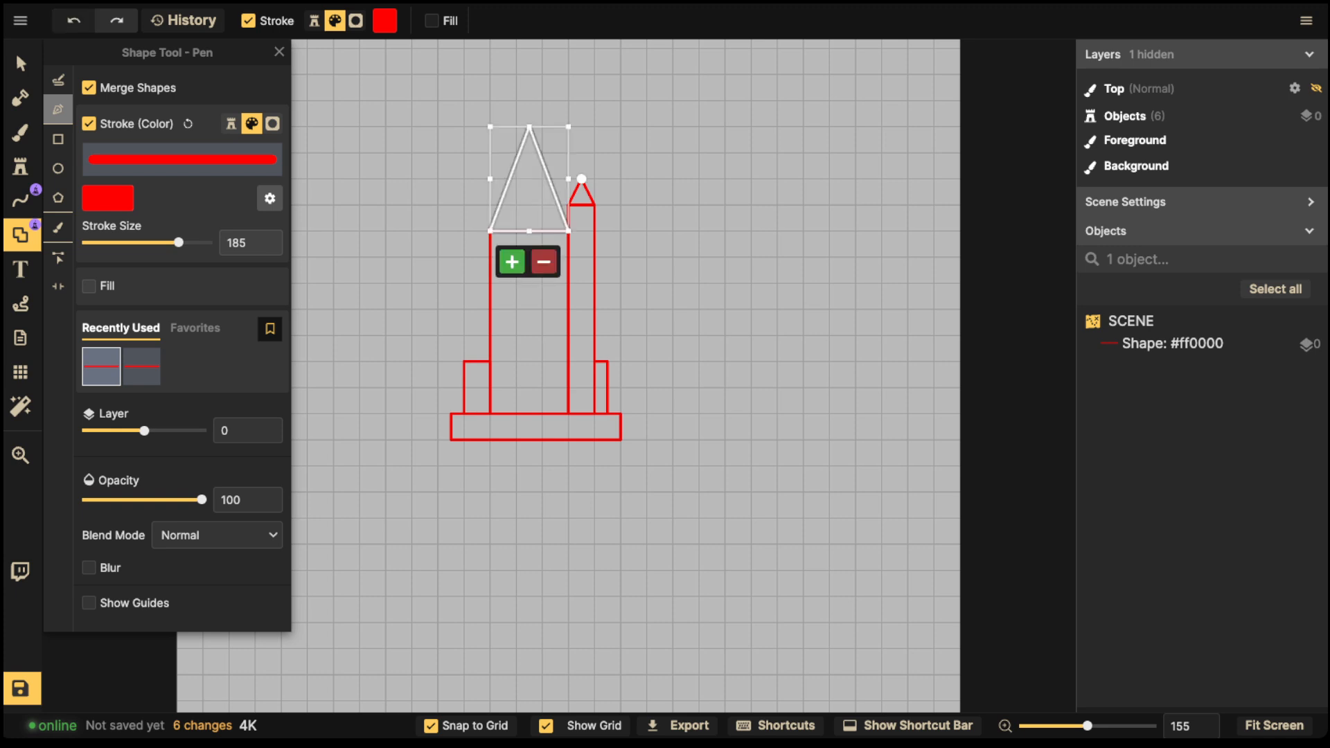
pyautogui.click(510, 261)
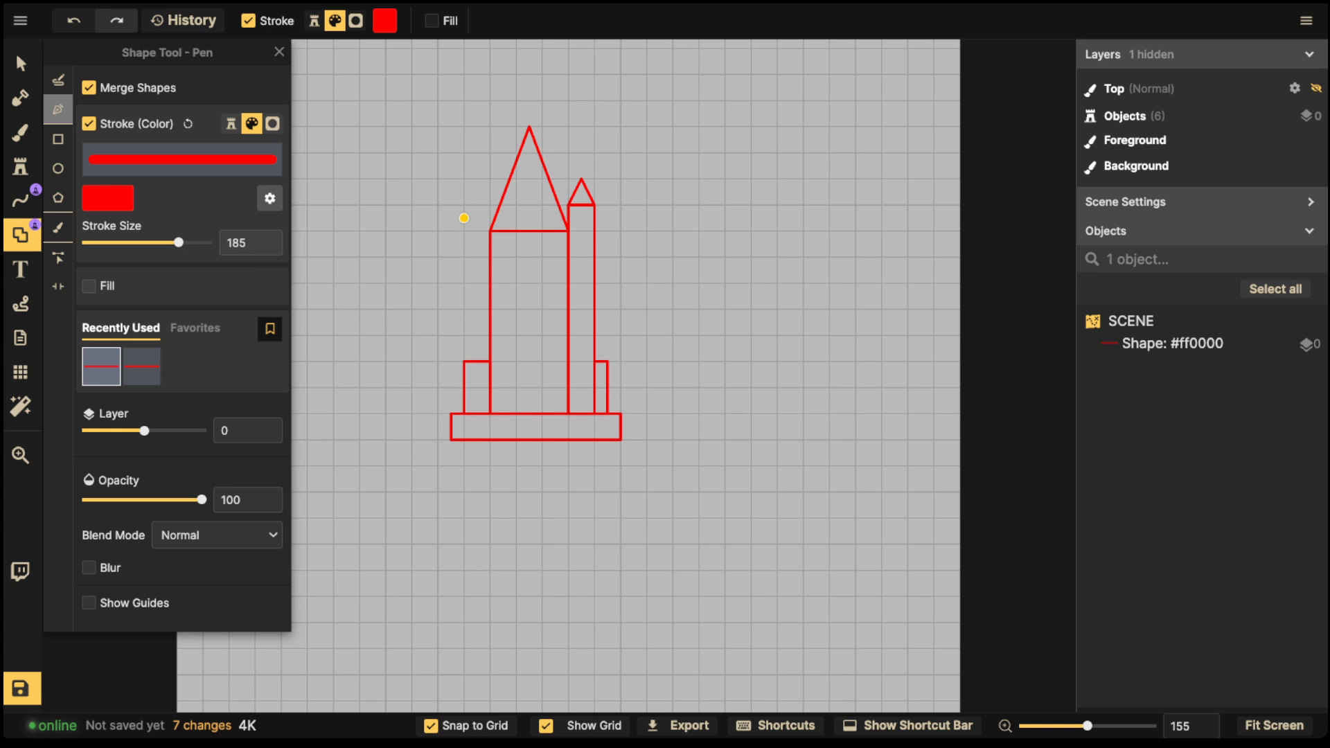
# Step: Delete the large triangular spire from the main tower body
pyautogui.click(21, 63)
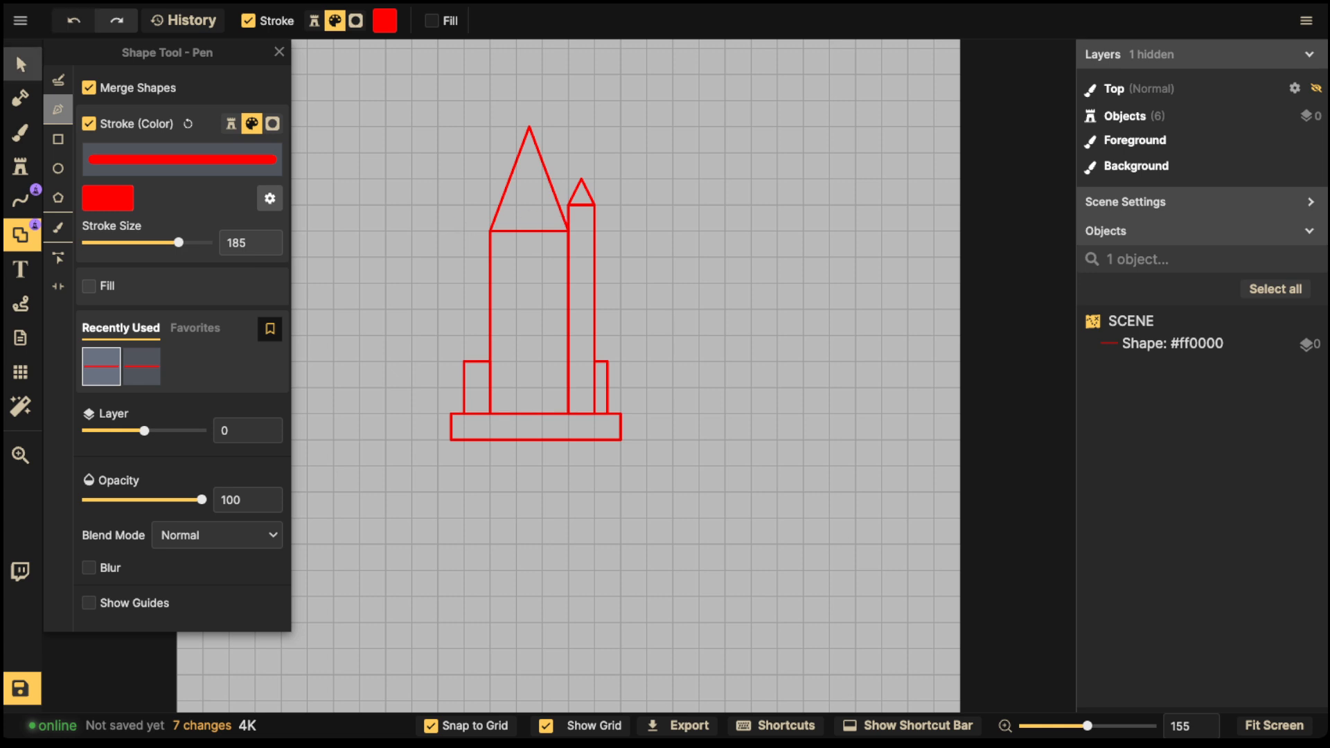
pyautogui.click(529, 192)
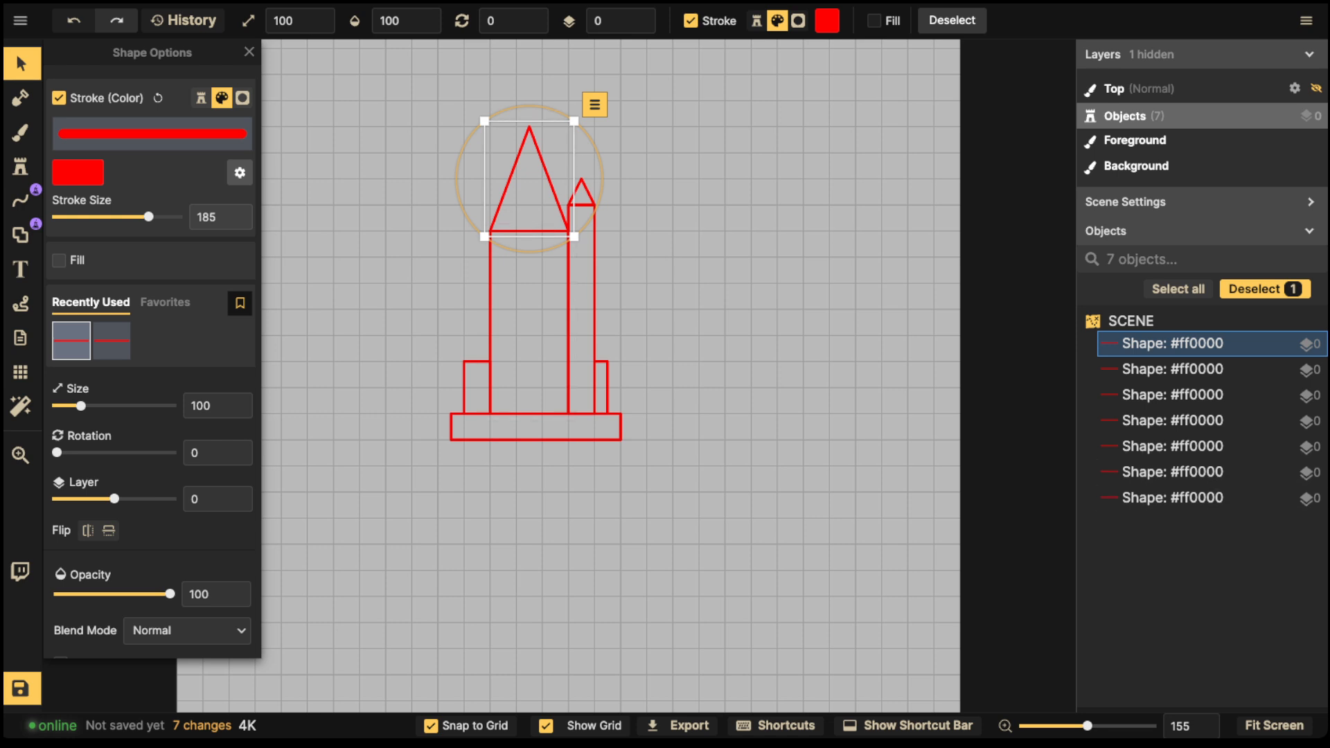
pyautogui.press('Delete')
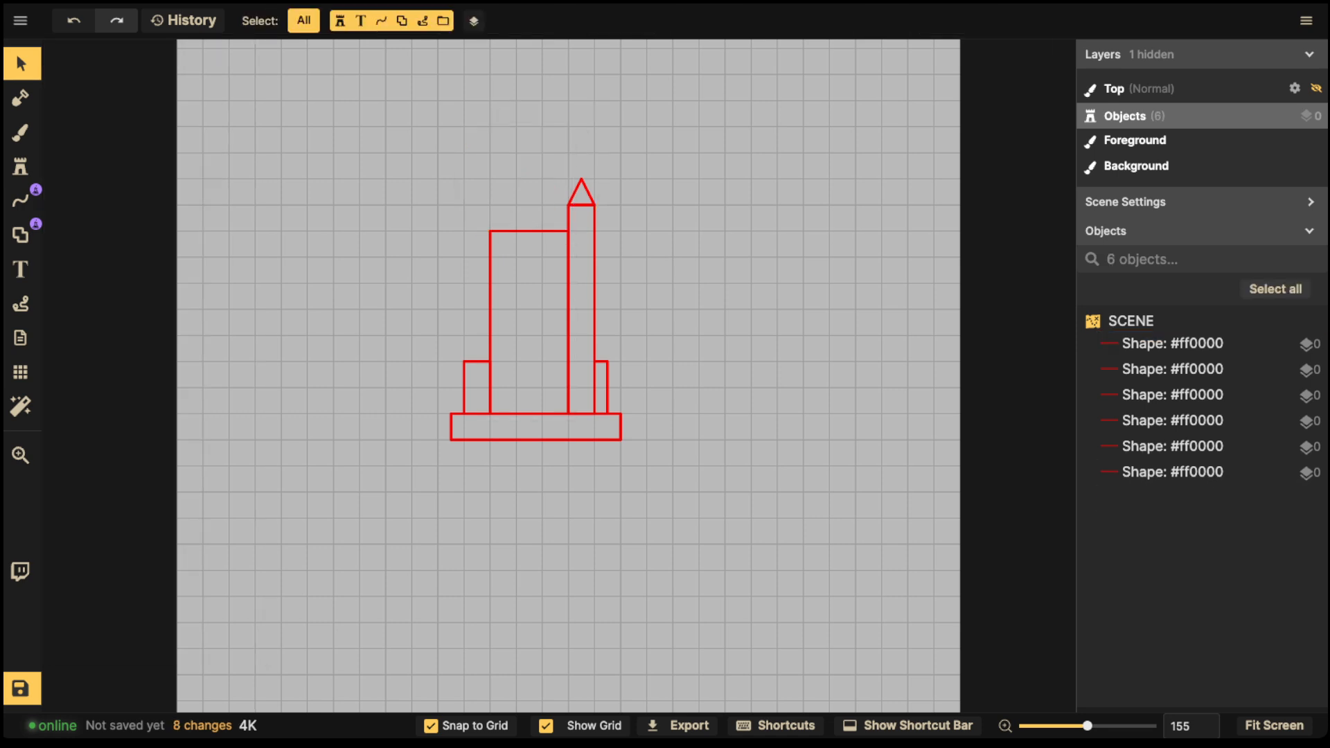
# Step: Group all the red outline shapes of the tower under the name Sketch
pyautogui.moveTo(330, 131); pyautogui.dragTo(644, 464)
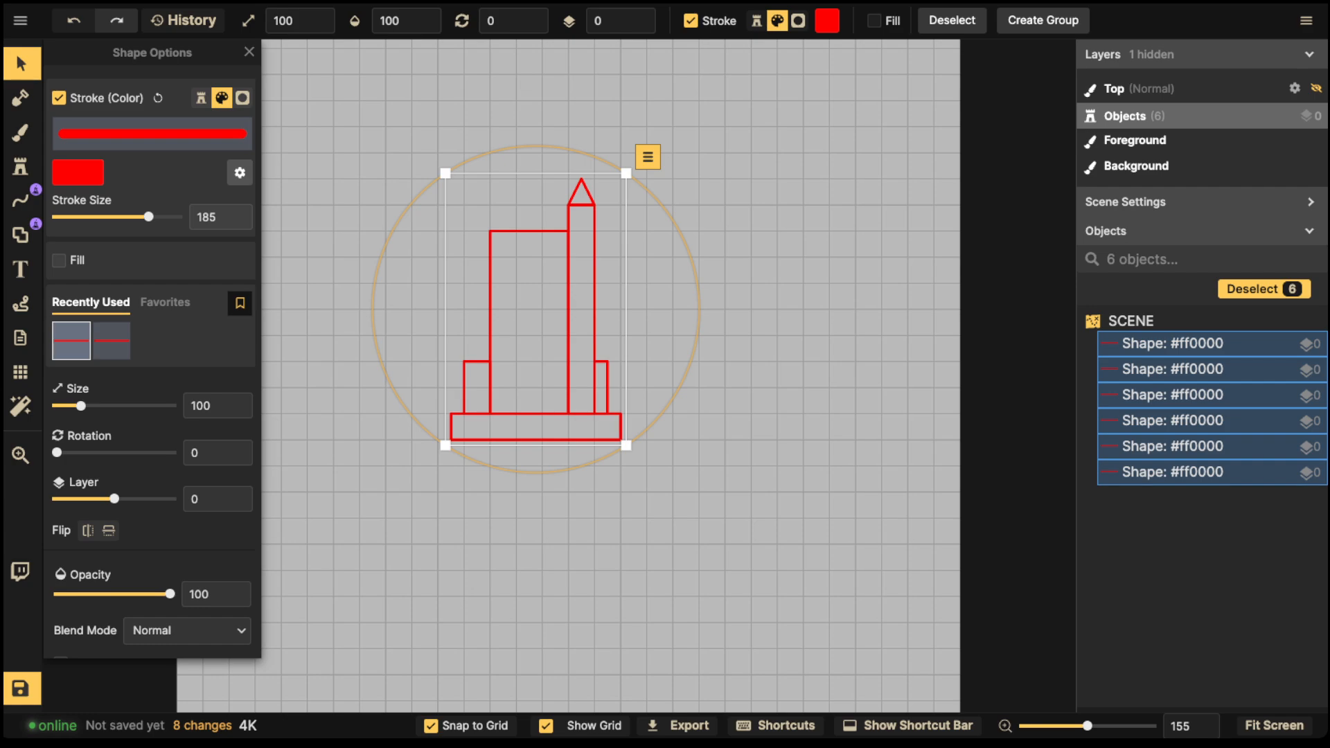
pyautogui.click(1043, 20)
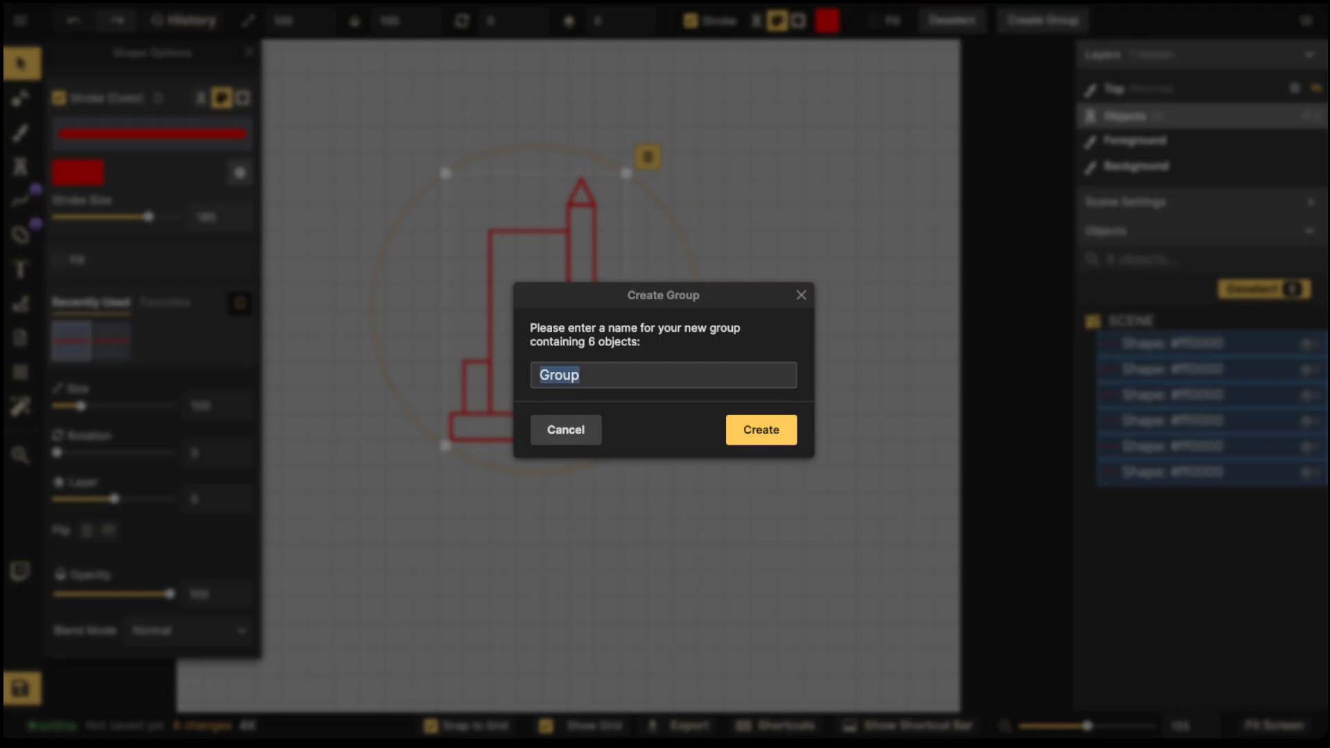
pyautogui.write('Sketch')
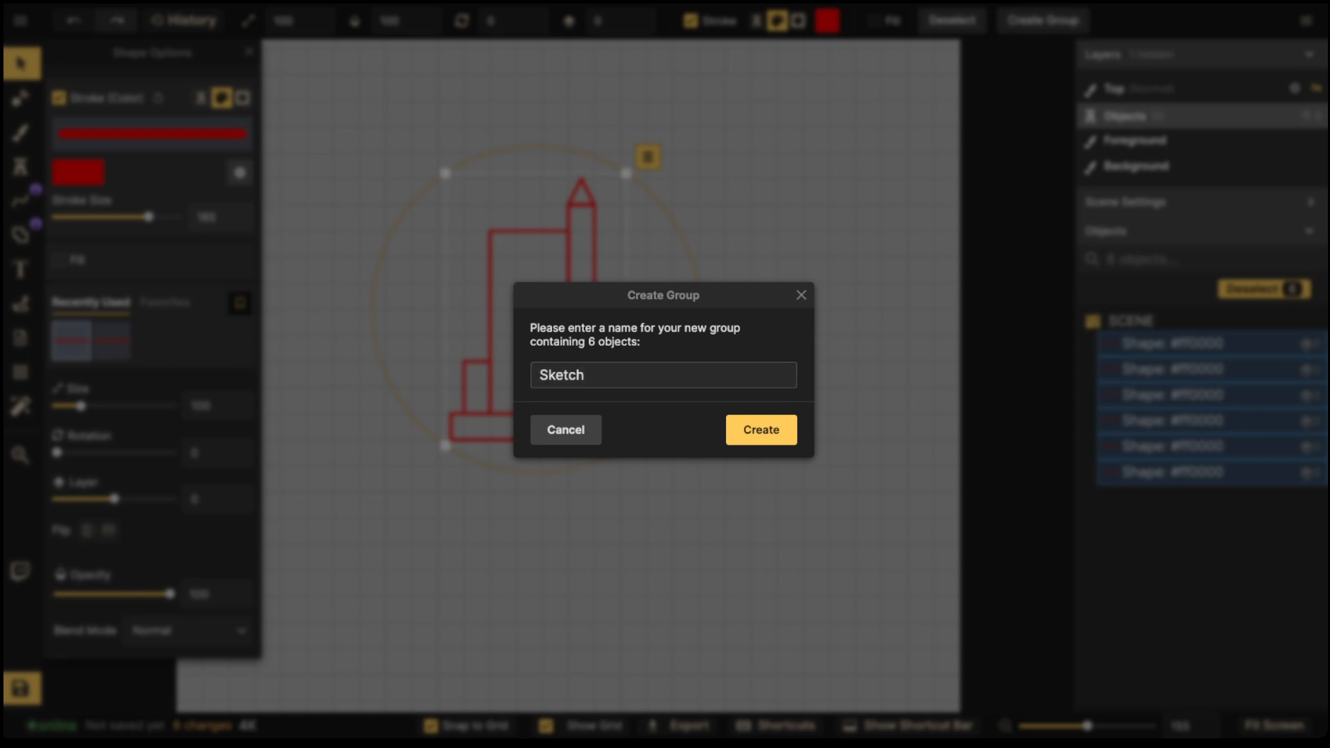
pyautogui.click(761, 430)
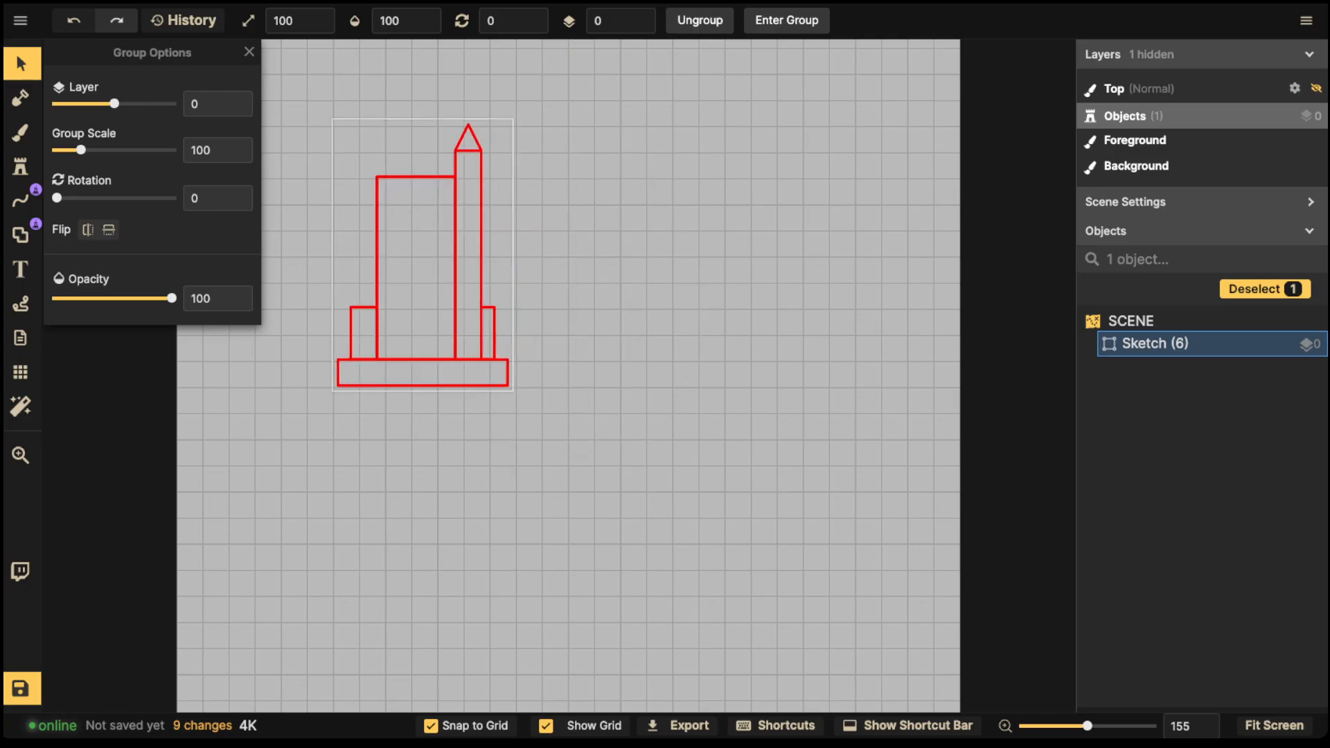
# Step: Scale the Sketch group to 80 and place it in the upper-left corner of the map
pyautogui.moveTo(422, 263)
pyautogui.mouseDown()
pyautogui.moveTo(410, 263)
pyautogui.moveTo(619, 351)
pyautogui.mouseUp()
pyautogui.press('space')
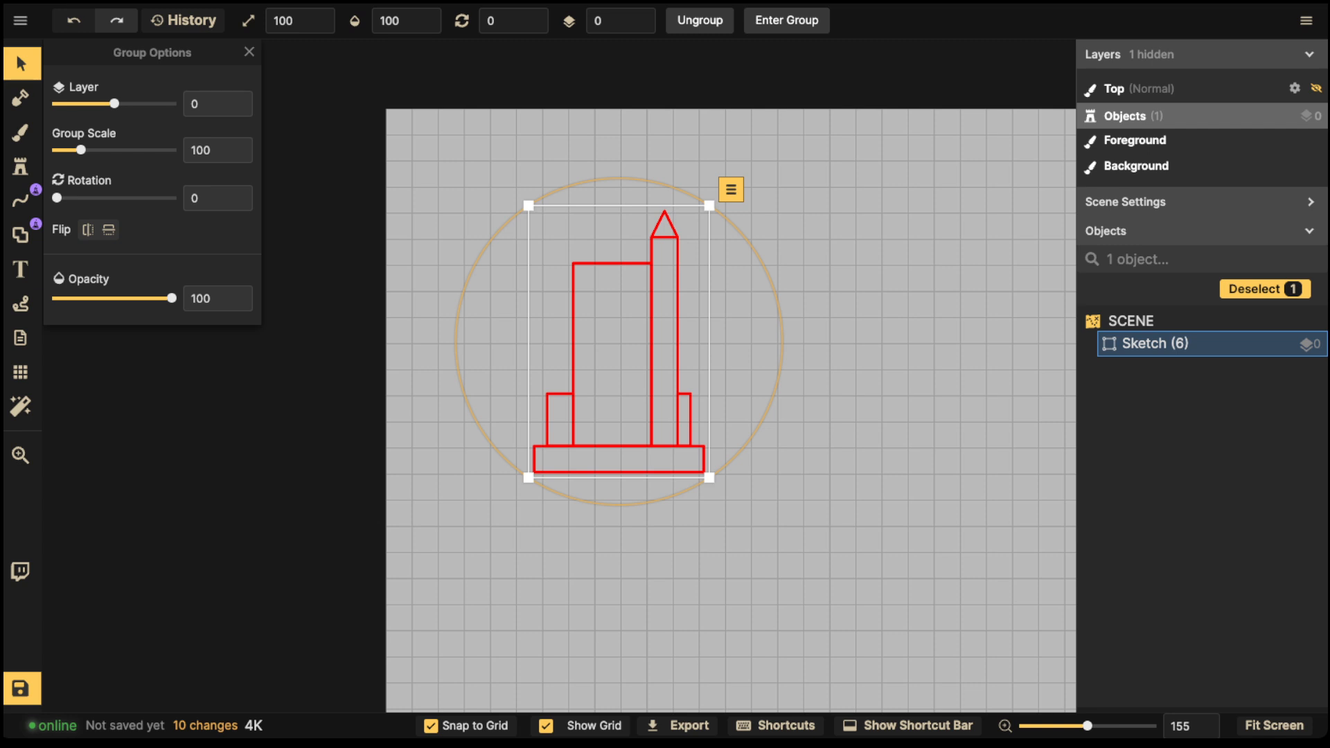
pyautogui.moveTo(619, 347)
pyautogui.mouseDown()
pyautogui.moveTo(474, 268)
pyautogui.moveTo(486, 267)
pyautogui.mouseUp()
pyautogui.moveTo(579, 400); pyautogui.dragTo(561, 372)
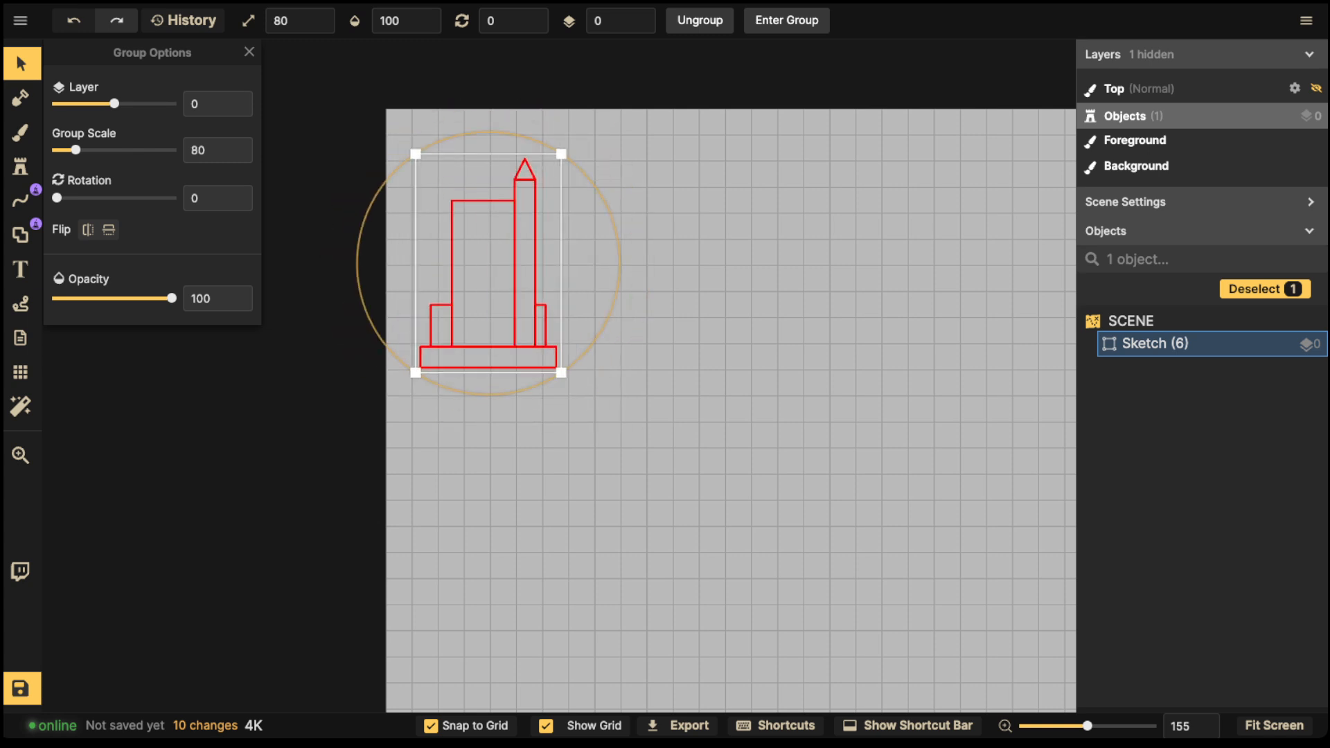
pyautogui.moveTo(488, 267)
pyautogui.mouseDown()
pyautogui.moveTo(489, 240)
pyautogui.moveTo(476, 241)
pyautogui.moveTo(657, 241)
pyautogui.moveTo(457, 241)
pyautogui.moveTo(578, 241)
pyautogui.moveTo(475, 241)
pyautogui.mouseUp()
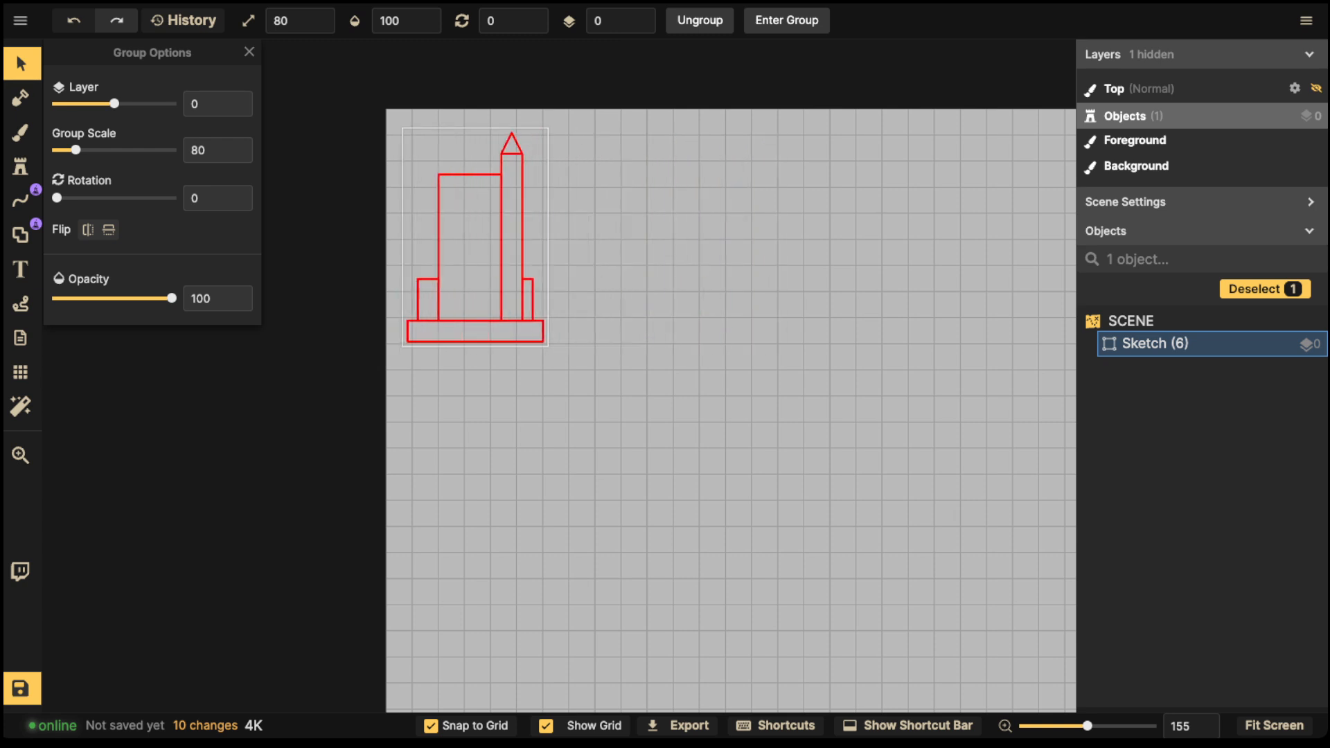
pyautogui.scroll(-3, 489, 289)
pyautogui.scroll(-2, 478, 273)
pyautogui.moveTo(595, 305); pyautogui.dragTo(481, 263)
pyautogui.scroll(-2, 480, 273)
pyautogui.press('Escape')
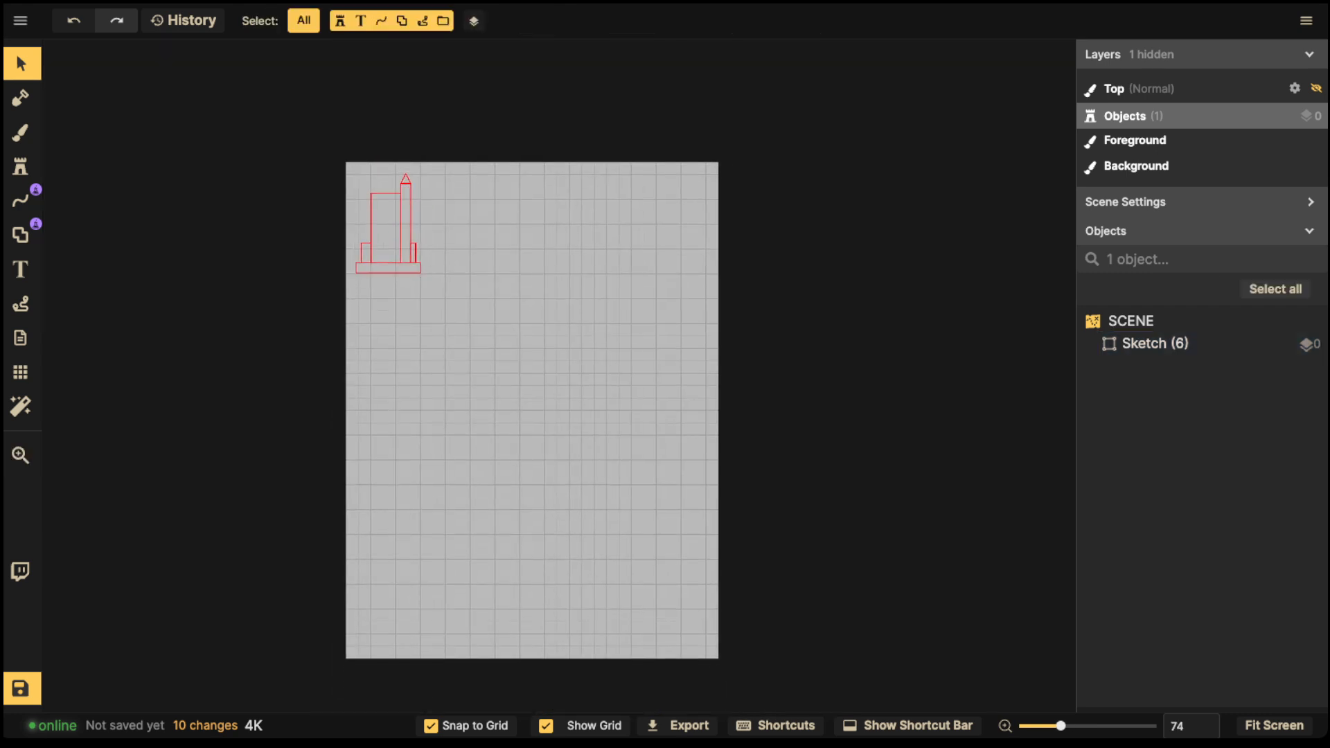
pyautogui.click(20, 372)
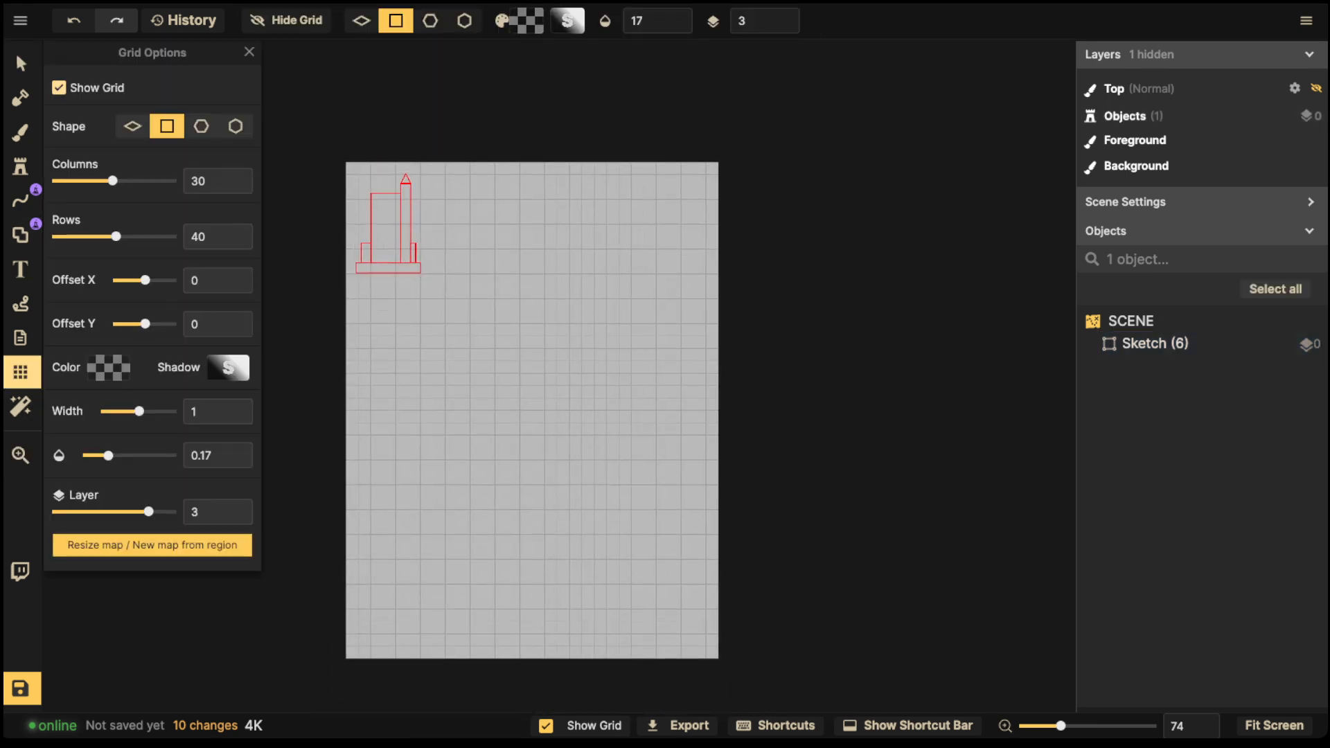
pyautogui.click(21, 64)
# Step: Draw a square three by three tiles with the Rectangle shape below and to the right of the sketch, and enable its fill
pyautogui.scroll(5, 495, 398)
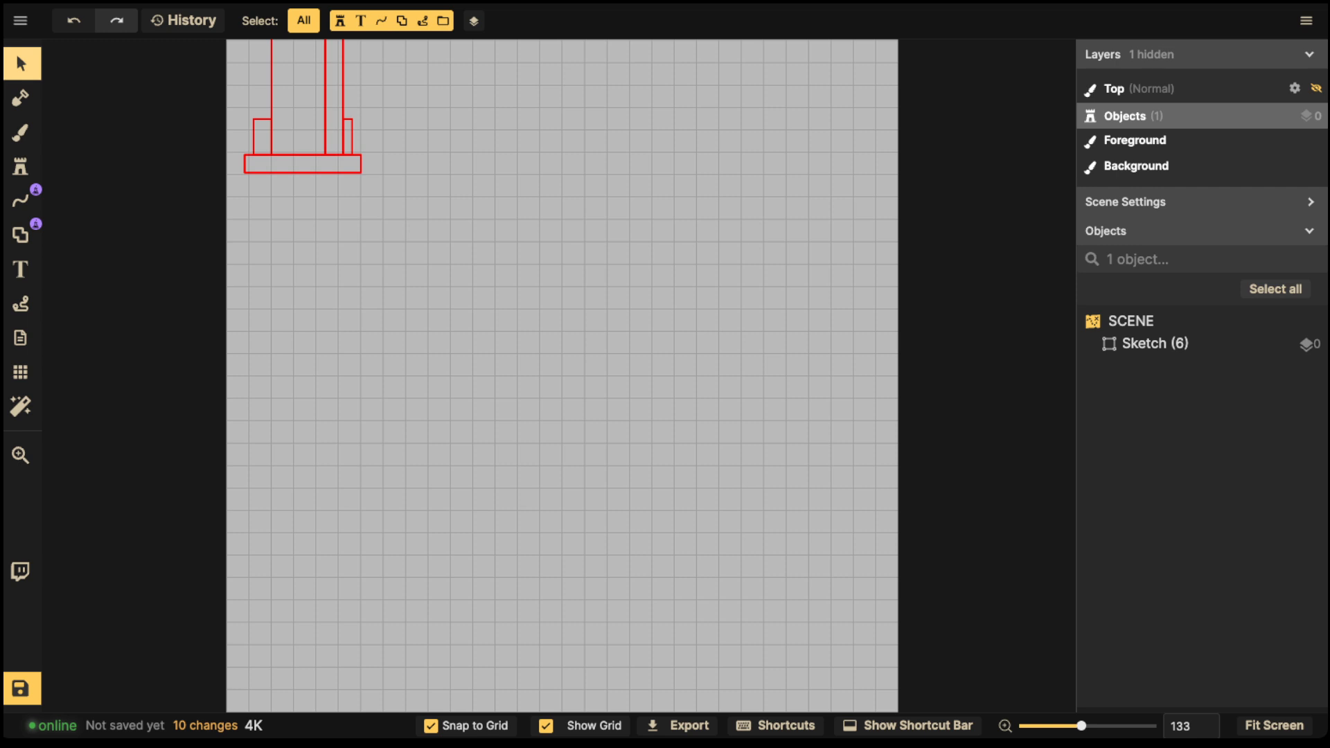
pyautogui.click(21, 235)
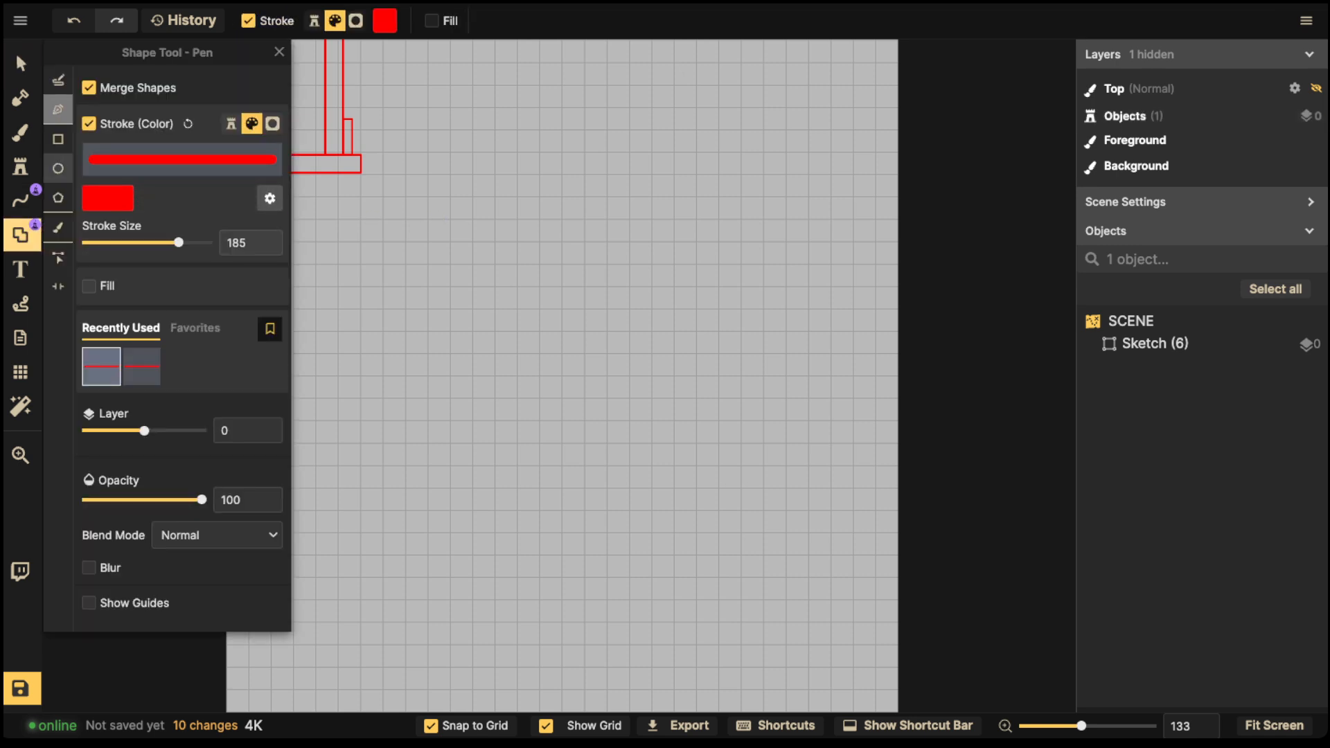
pyautogui.click(58, 138)
pyautogui.moveTo(471, 241); pyautogui.dragTo(540, 309)
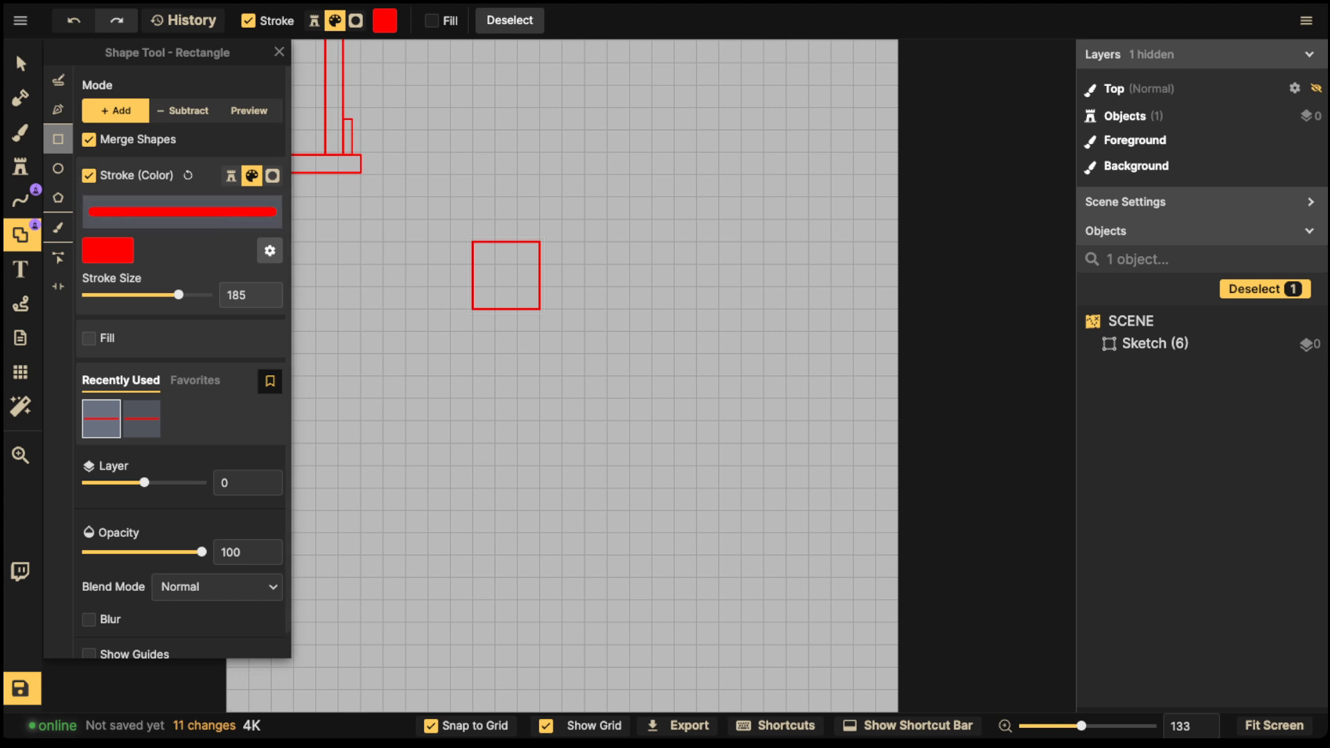
pyautogui.click(89, 338)
# Step: Set the square's stroke color to black, hex 000000
pyautogui.click(182, 211)
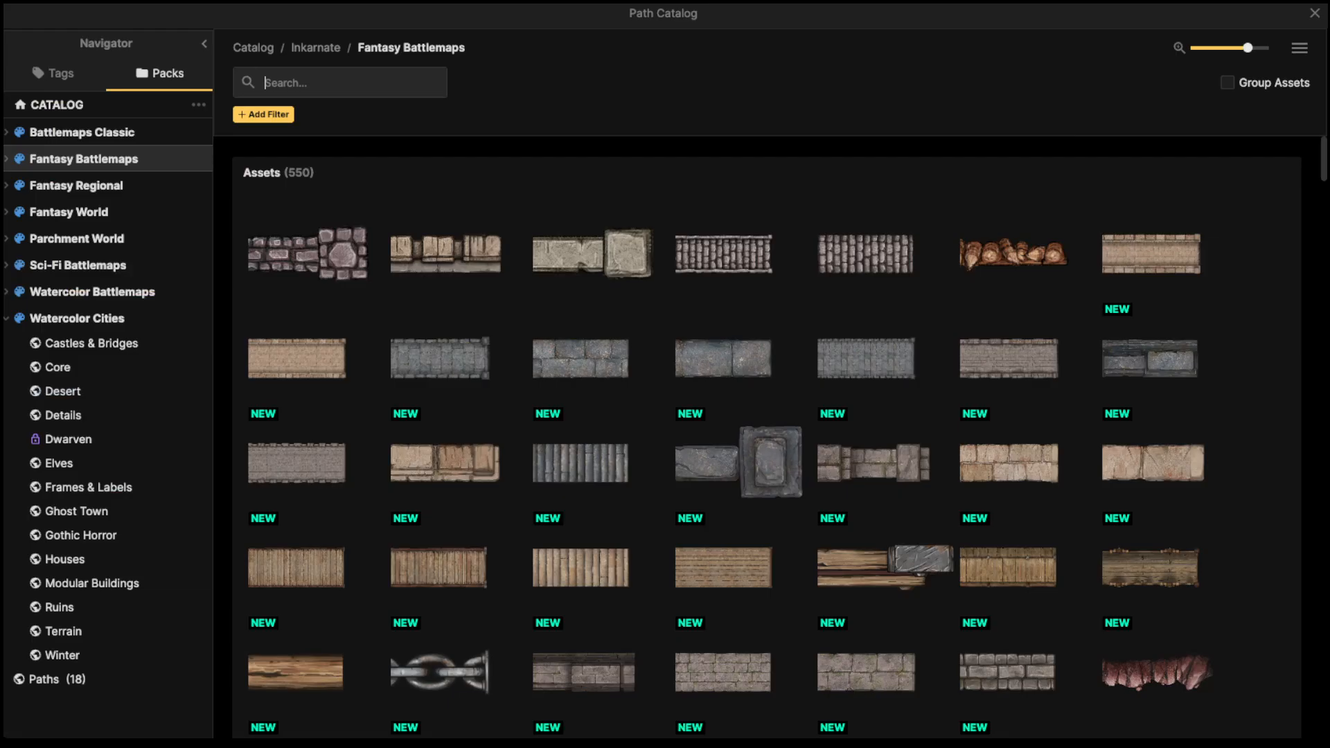
pyautogui.press('Escape')
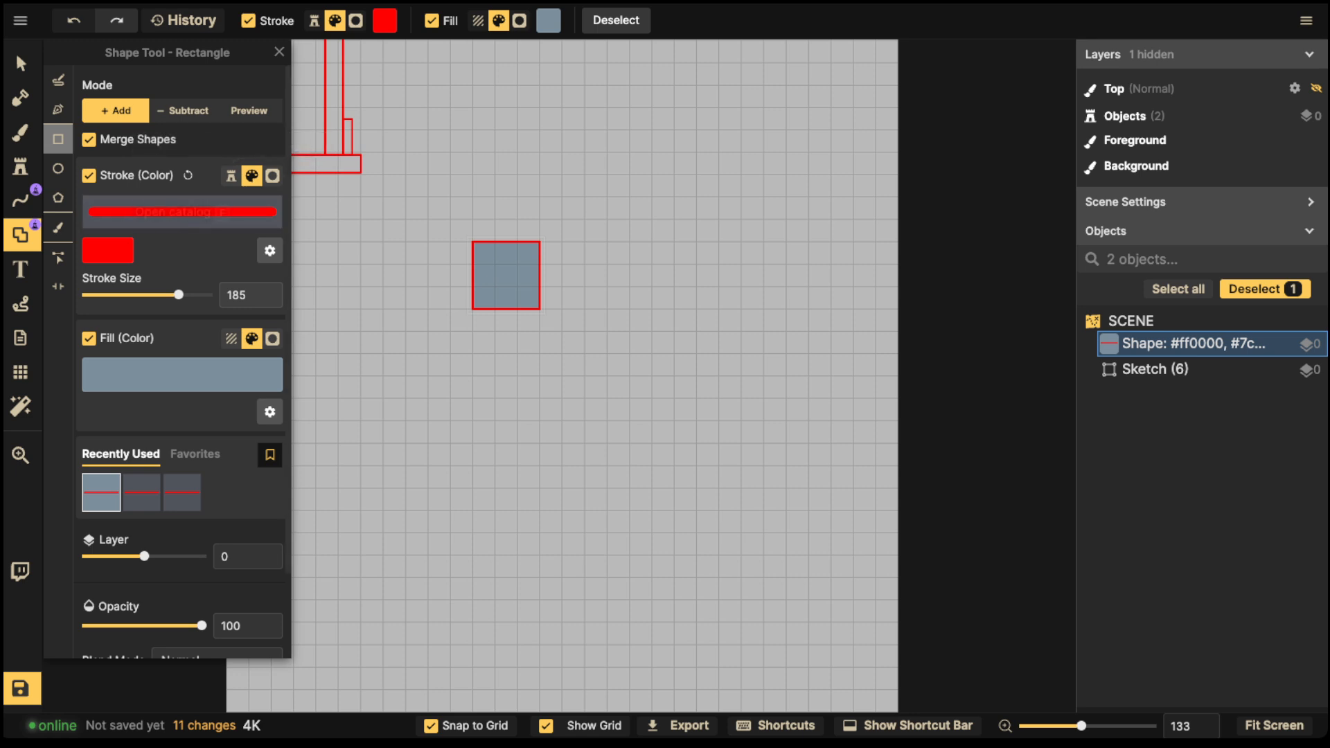
pyautogui.click(182, 212)
pyautogui.moveTo(504, 126); pyautogui.dragTo(503, 250)
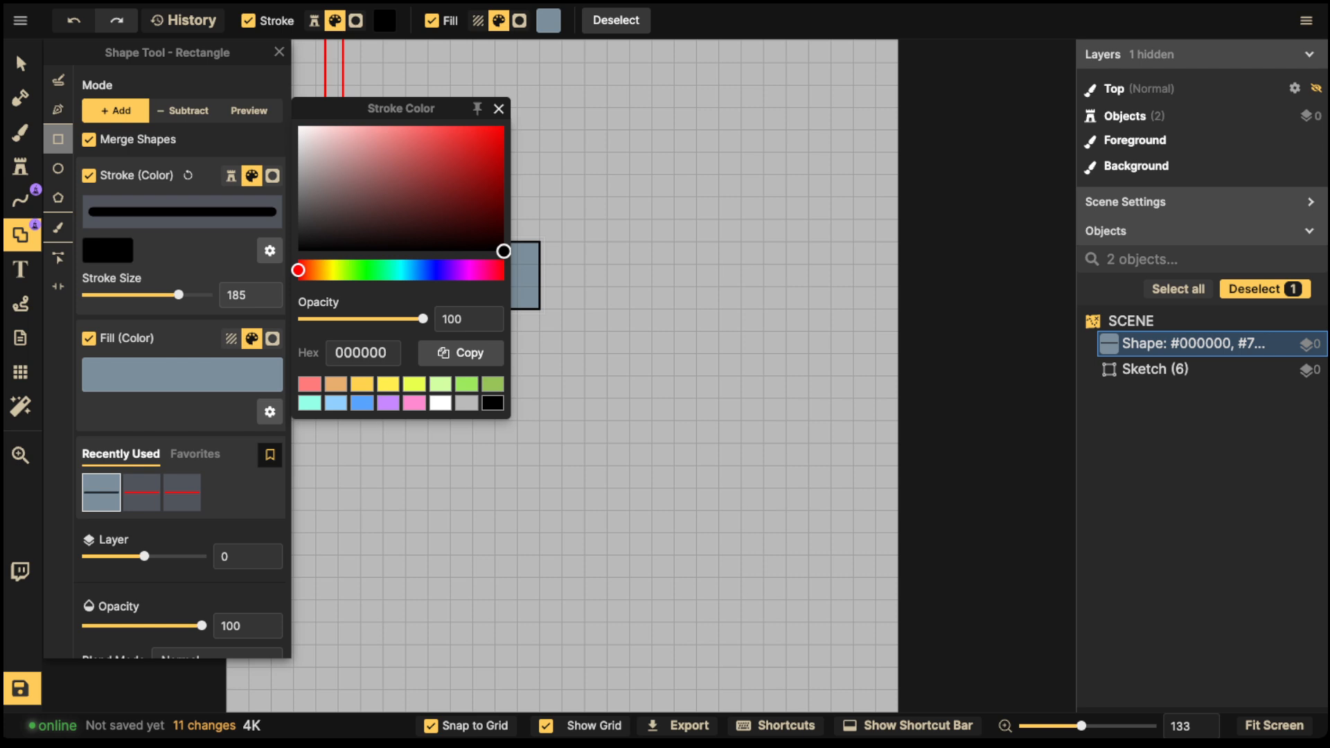
pyautogui.click(499, 109)
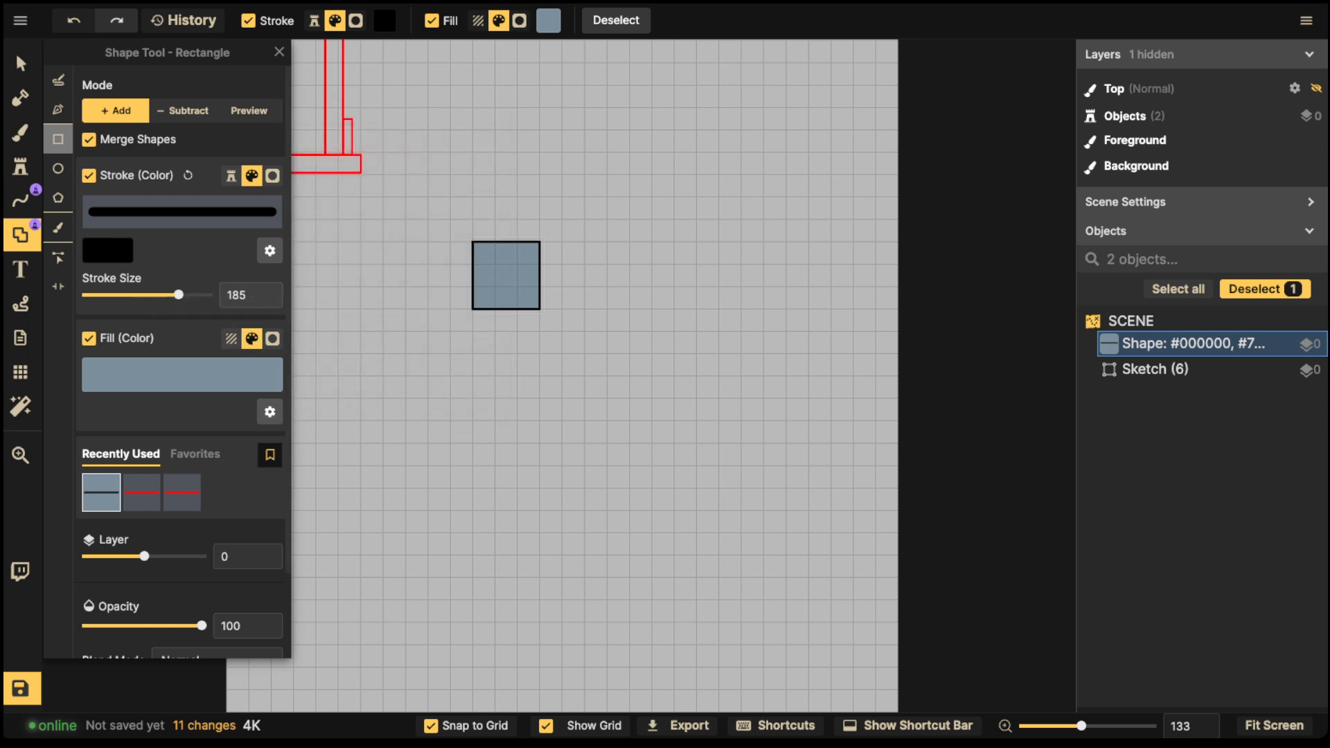
# Step: Search the texture catalog for "cobble" and fill the square with the Cobblestone Floor texture
pyautogui.click(231, 338)
pyautogui.click(182, 375)
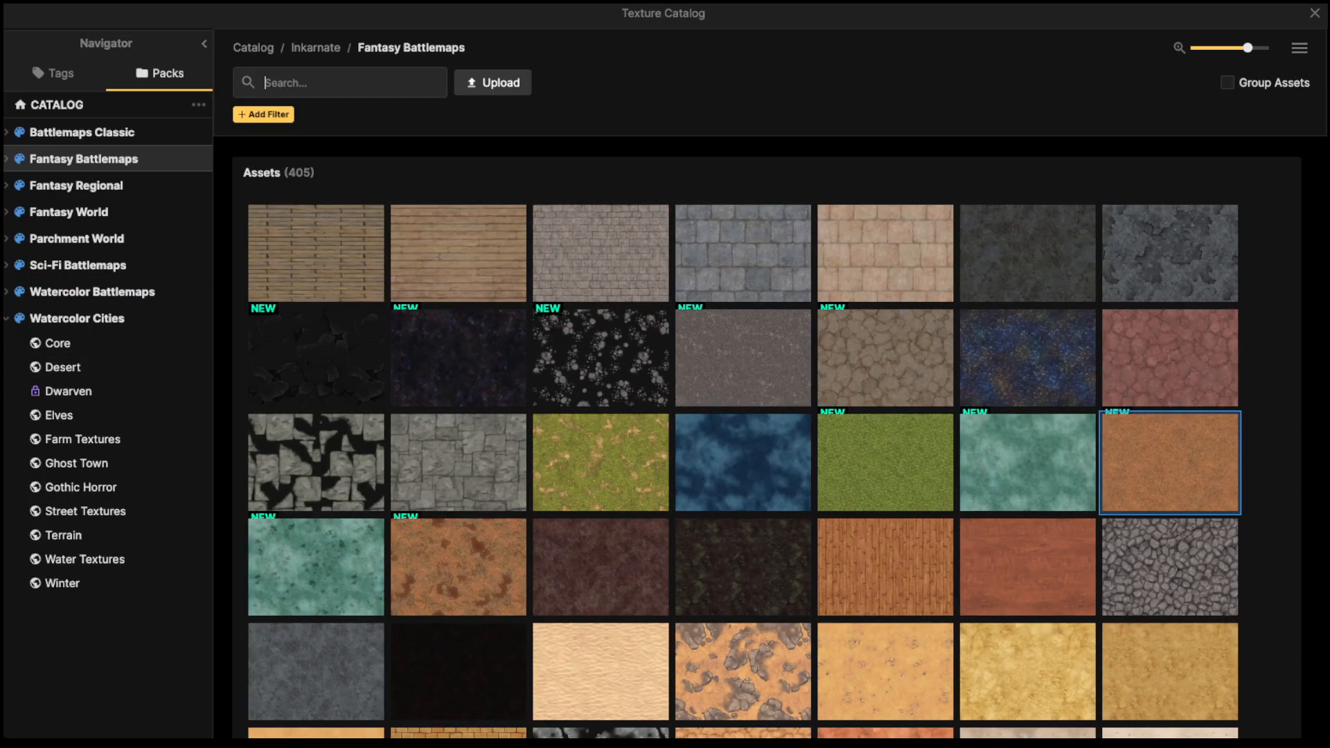
pyautogui.write('cobble')
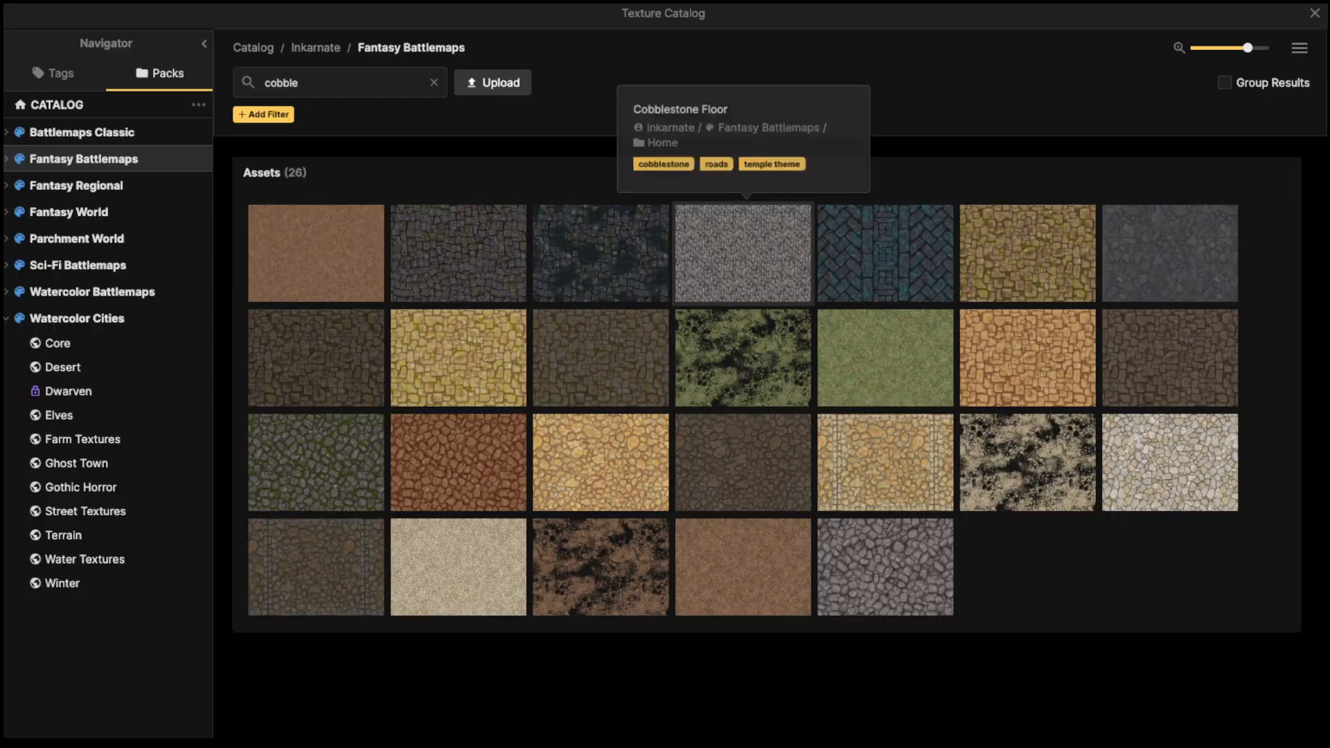
pyautogui.click(742, 252)
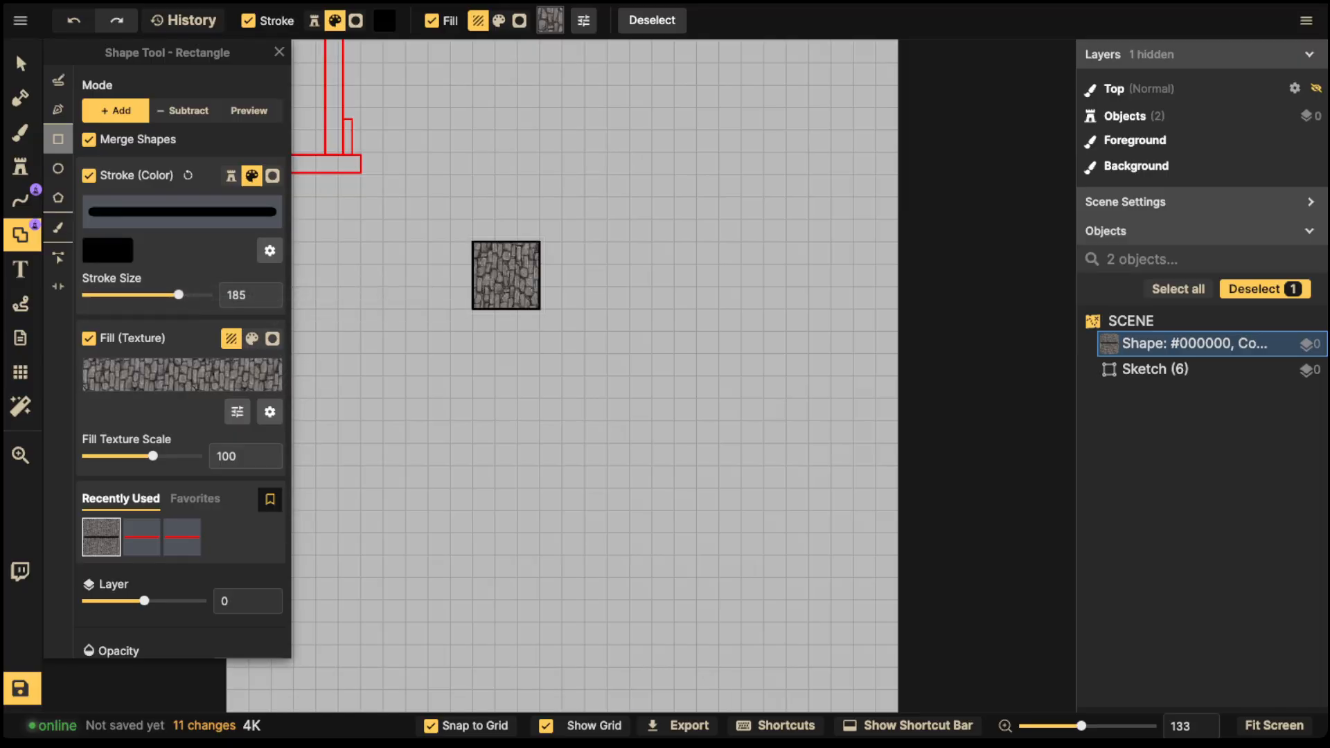
# Step: Rotate the square's fill texture 90 degrees and set its texture scale to about 121.65
pyautogui.click(270, 411)
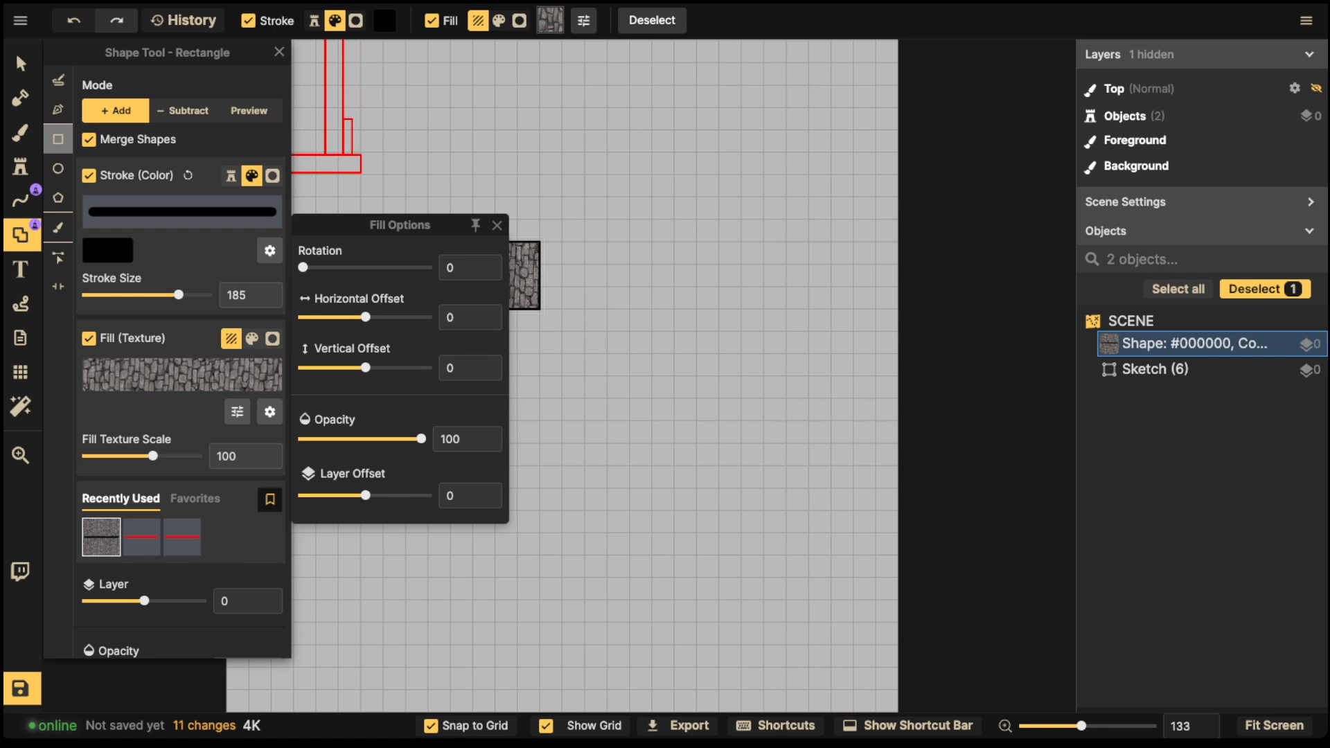
pyautogui.doubleClick(457, 268)
pyautogui.write('90')
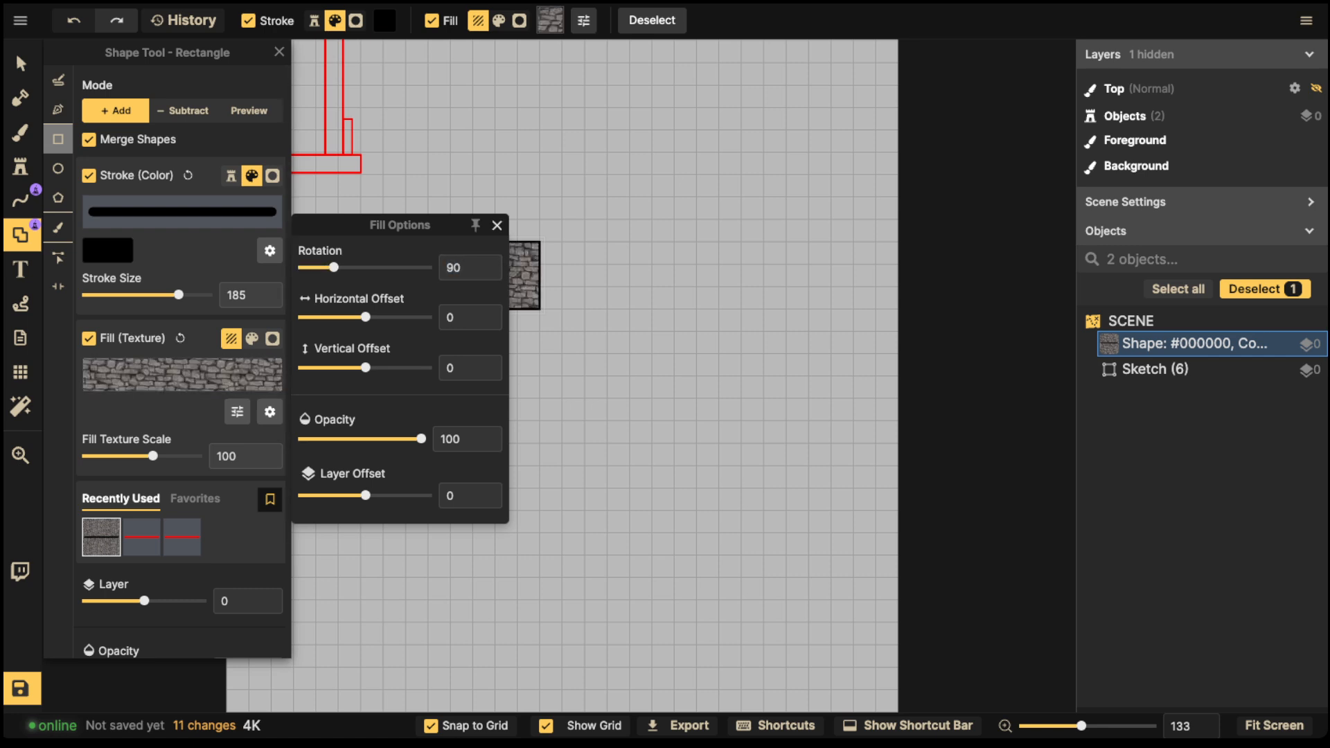
pyautogui.click(497, 225)
pyautogui.scroll(-3, 463, 243)
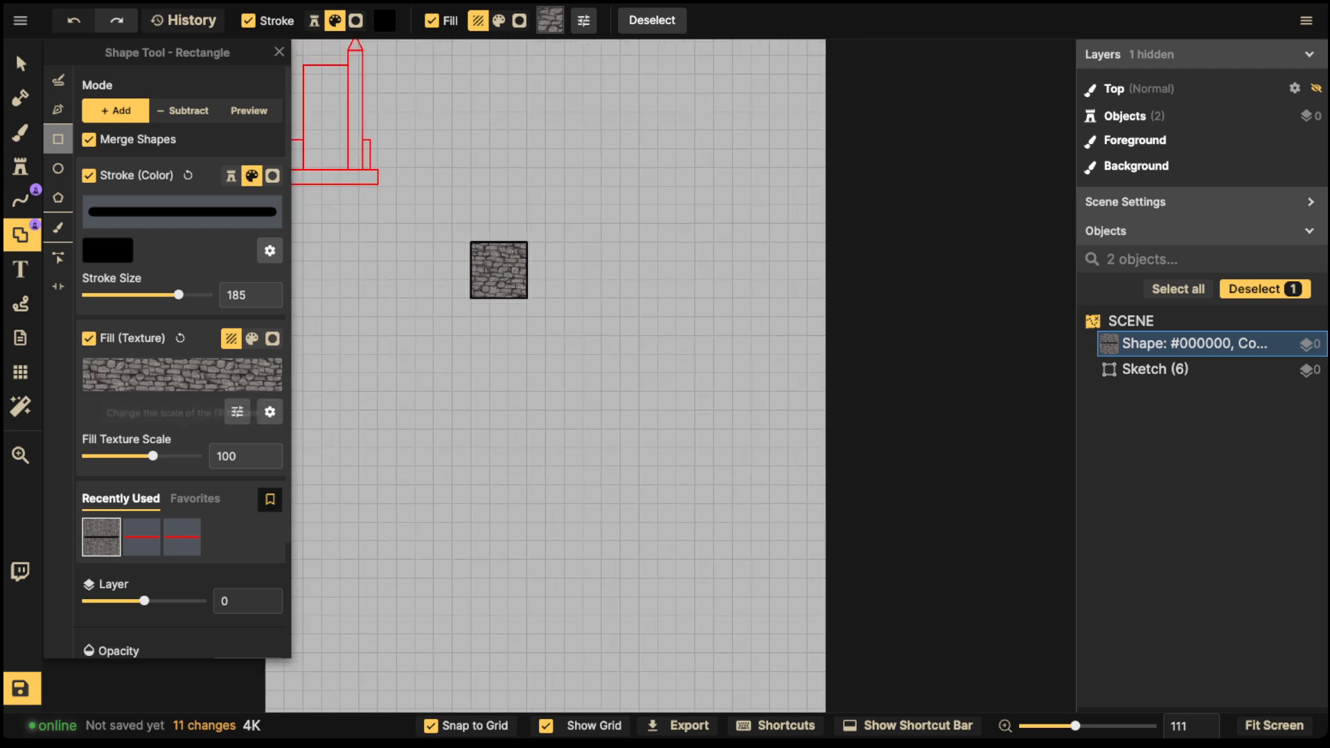
pyautogui.moveTo(152, 456); pyautogui.dragTo(158, 456)
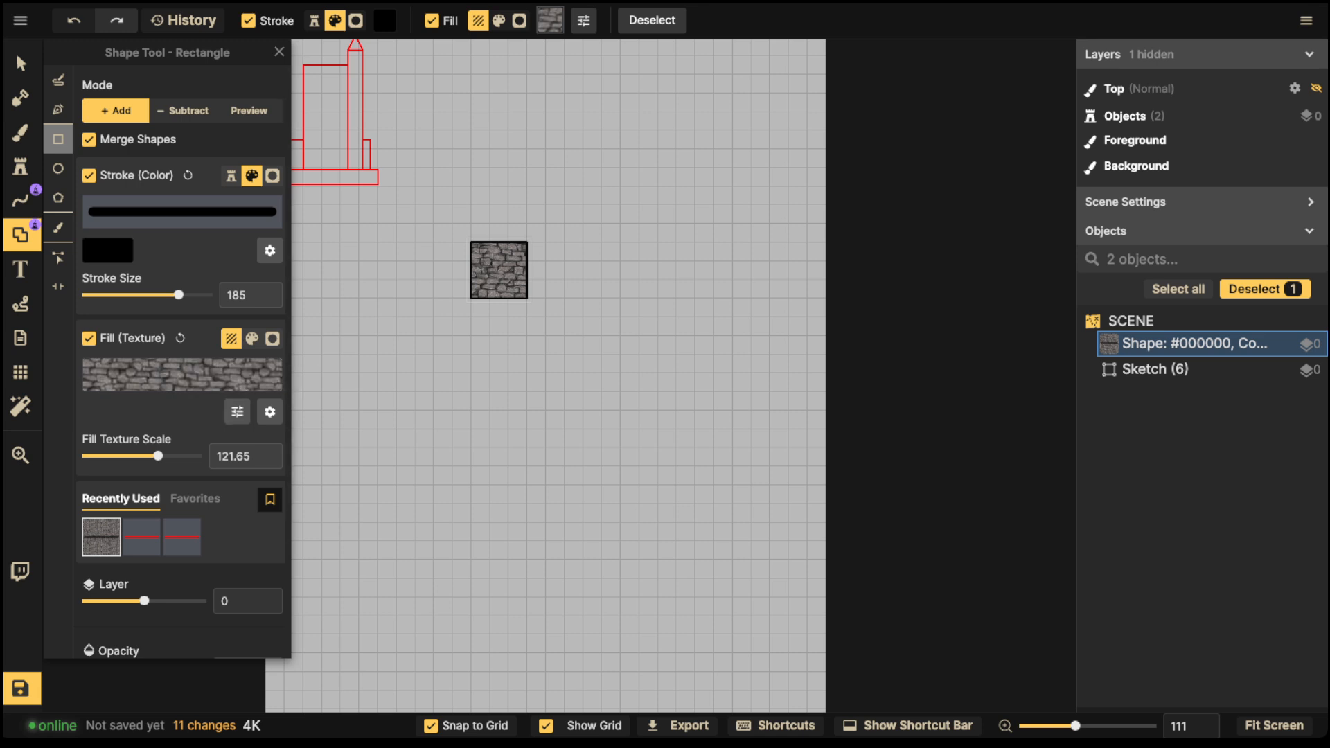
# Step: Raise the contrast of the square's cobblestone fill to 168 in the fill color adjustments
pyautogui.click(238, 412)
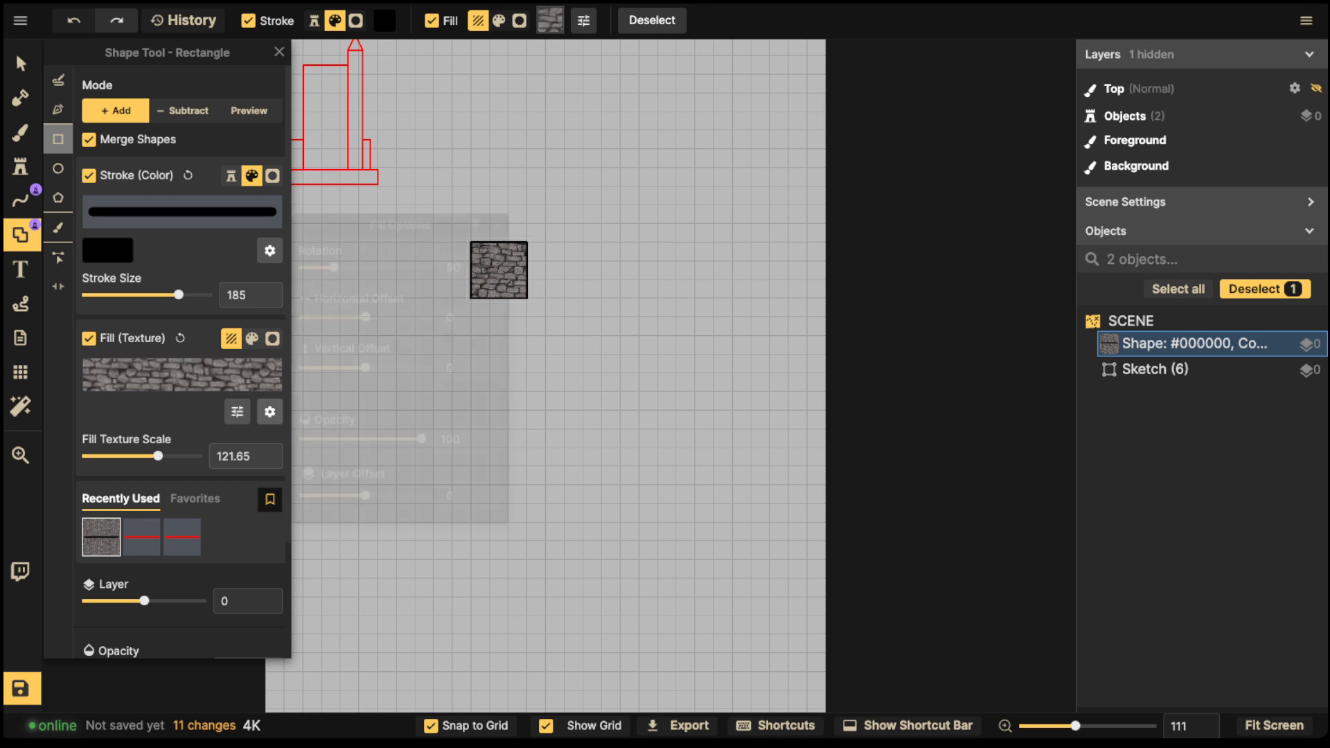
pyautogui.click(237, 412)
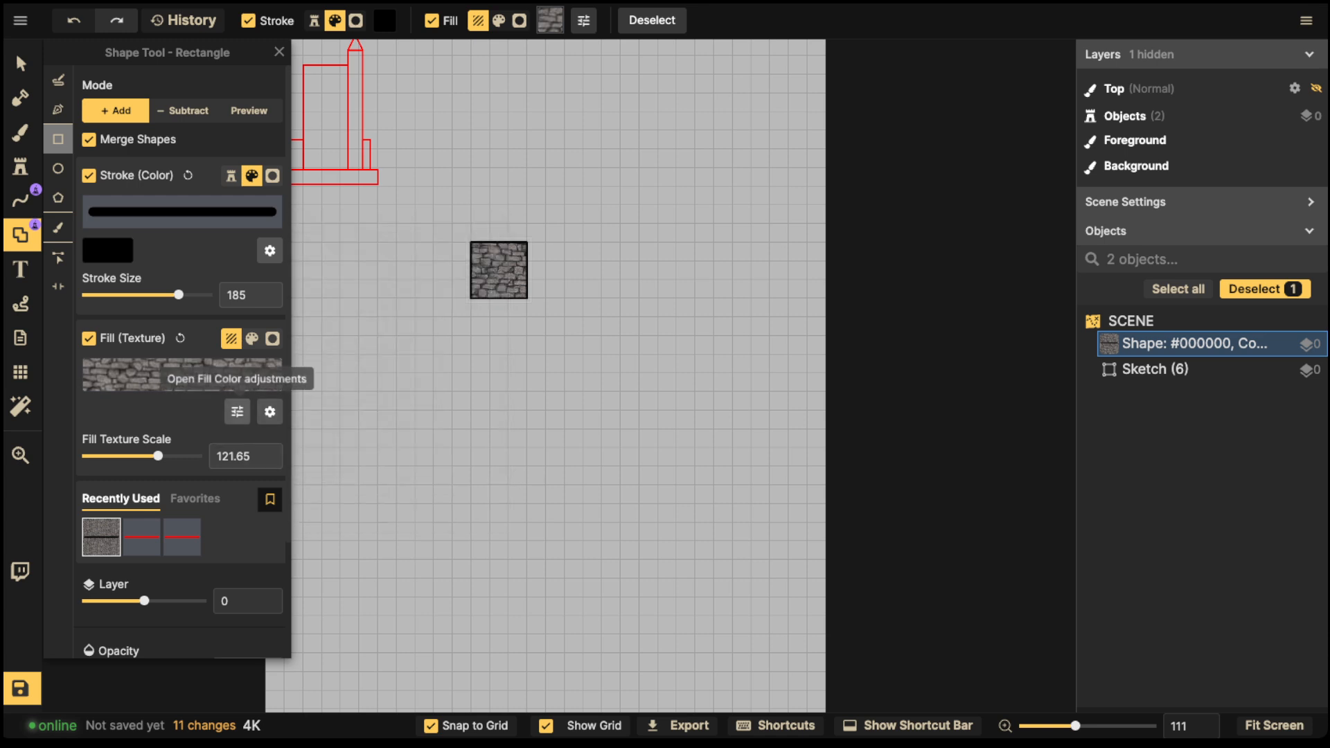
pyautogui.click(237, 411)
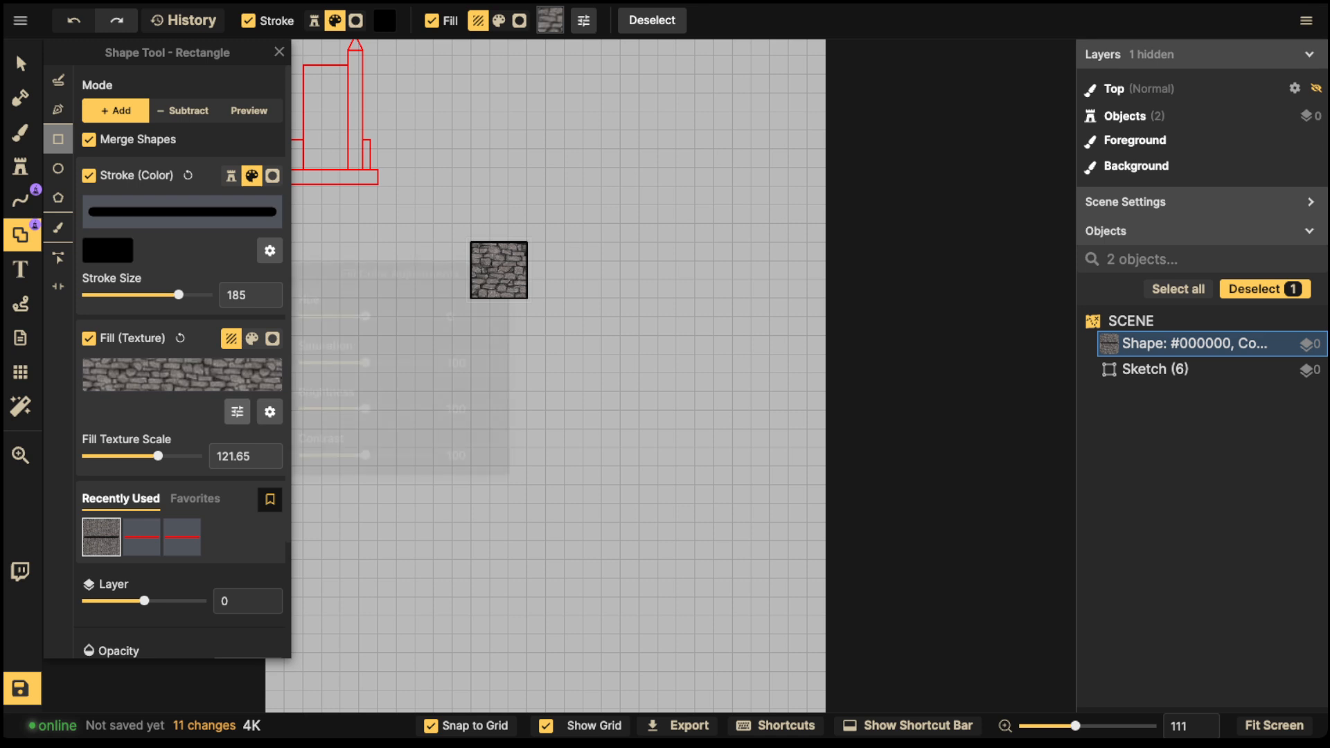
pyautogui.moveTo(366, 455); pyautogui.dragTo(396, 455)
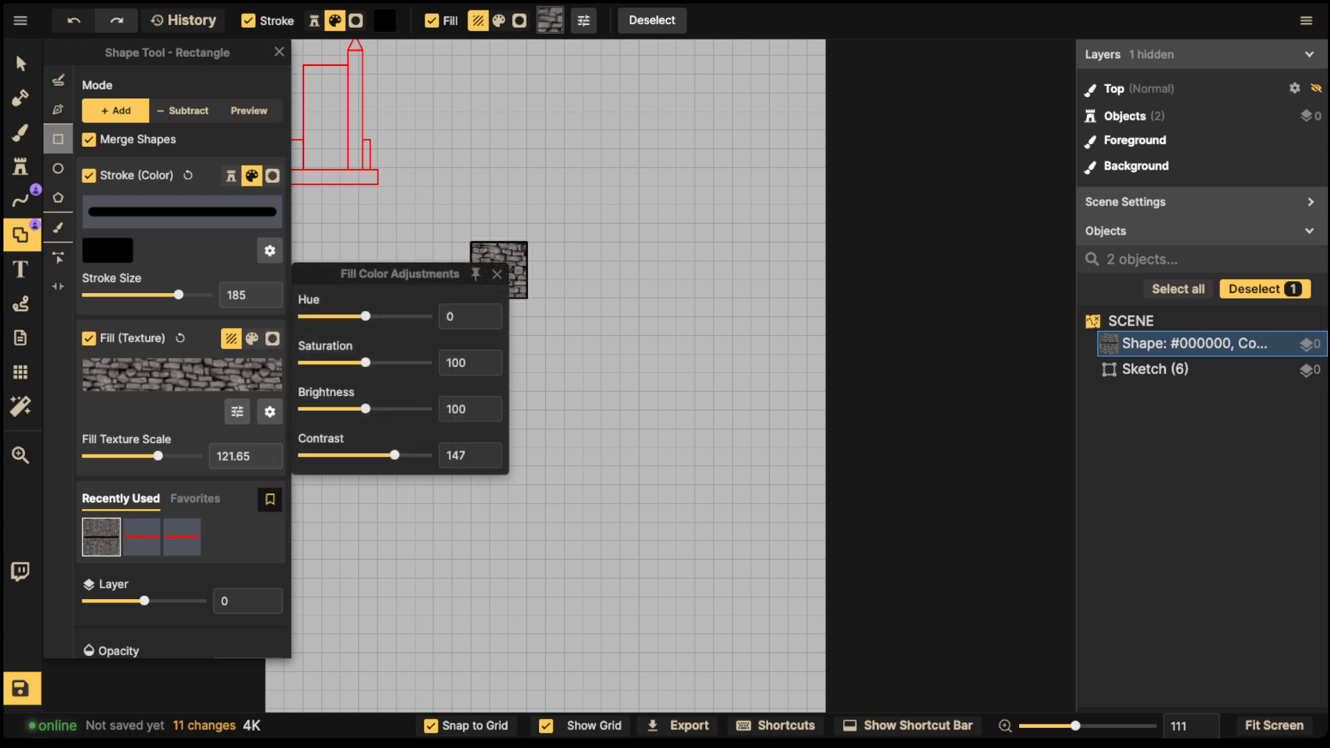
pyautogui.press('space')
pyautogui.click(589, 346)
pyautogui.moveTo(589, 346); pyautogui.dragTo(784, 269)
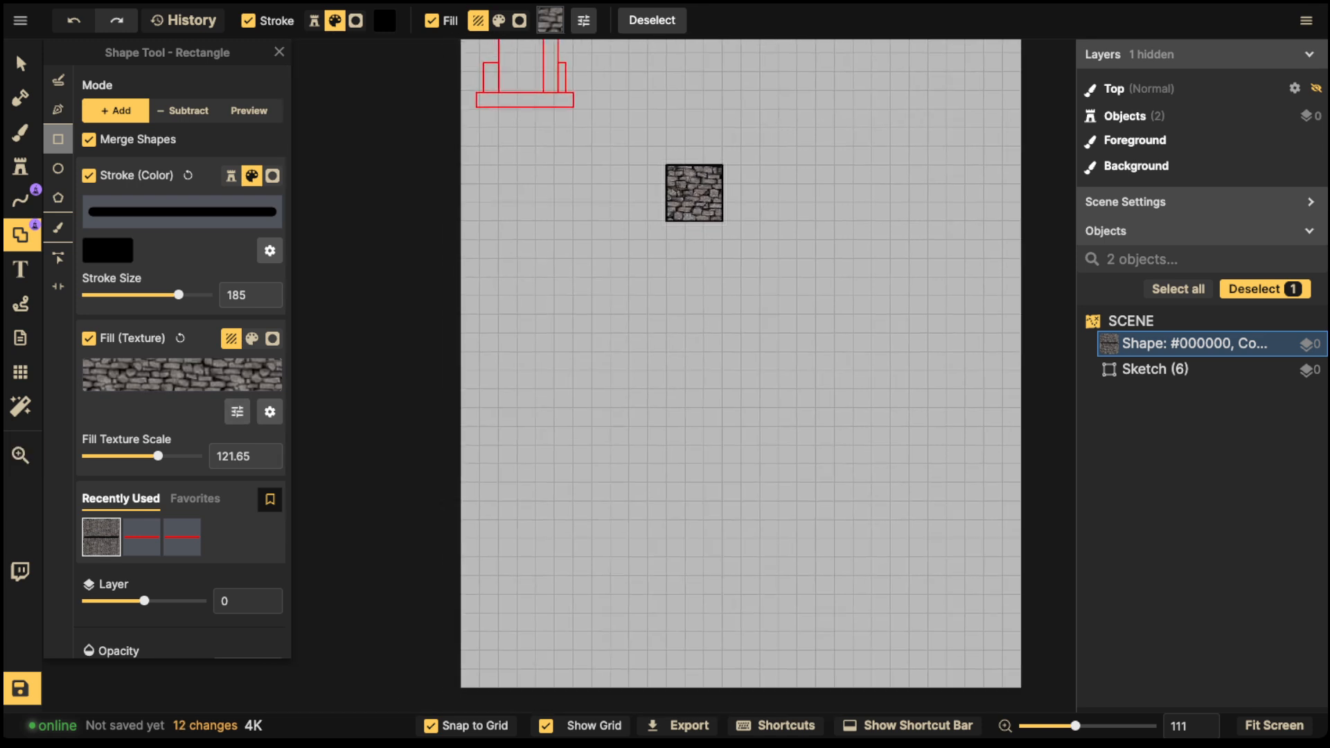
pyautogui.click(237, 412)
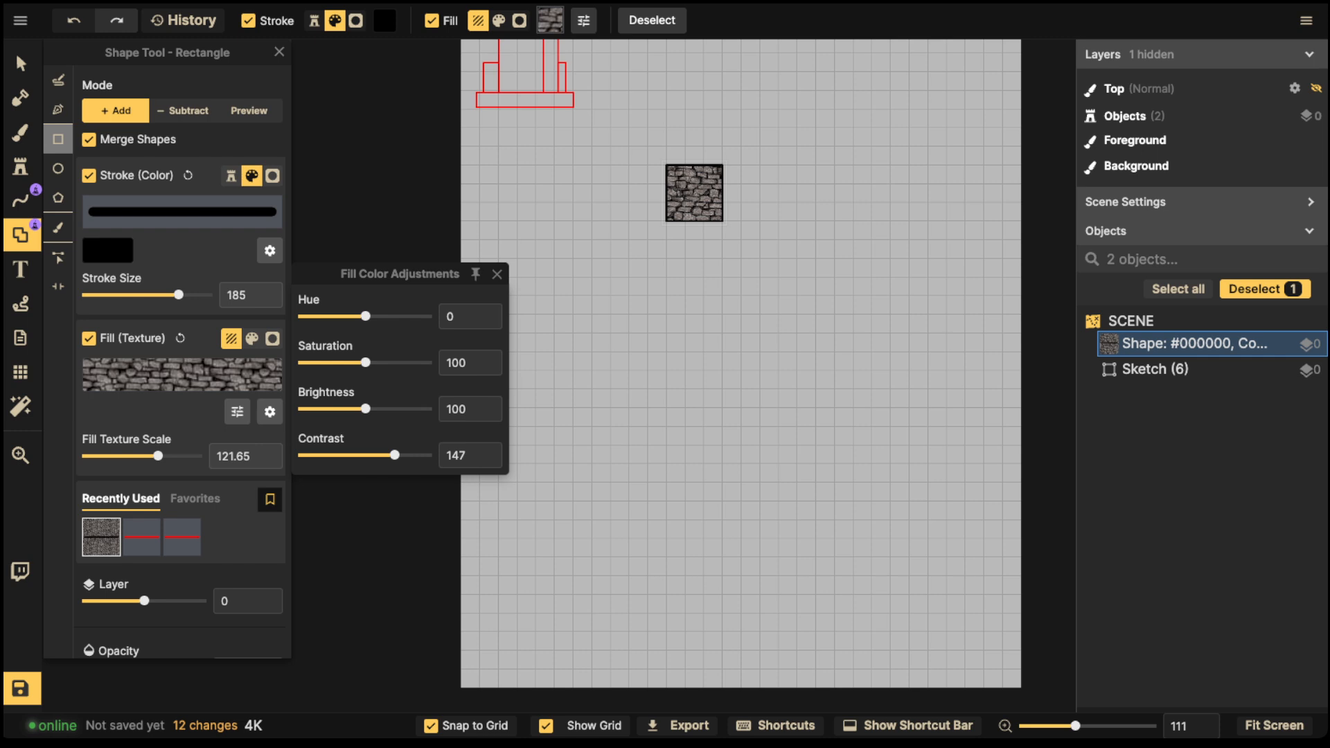
pyautogui.moveTo(395, 455)
pyautogui.mouseDown()
pyautogui.moveTo(324, 455)
pyautogui.moveTo(407, 455)
pyautogui.mouseUp()
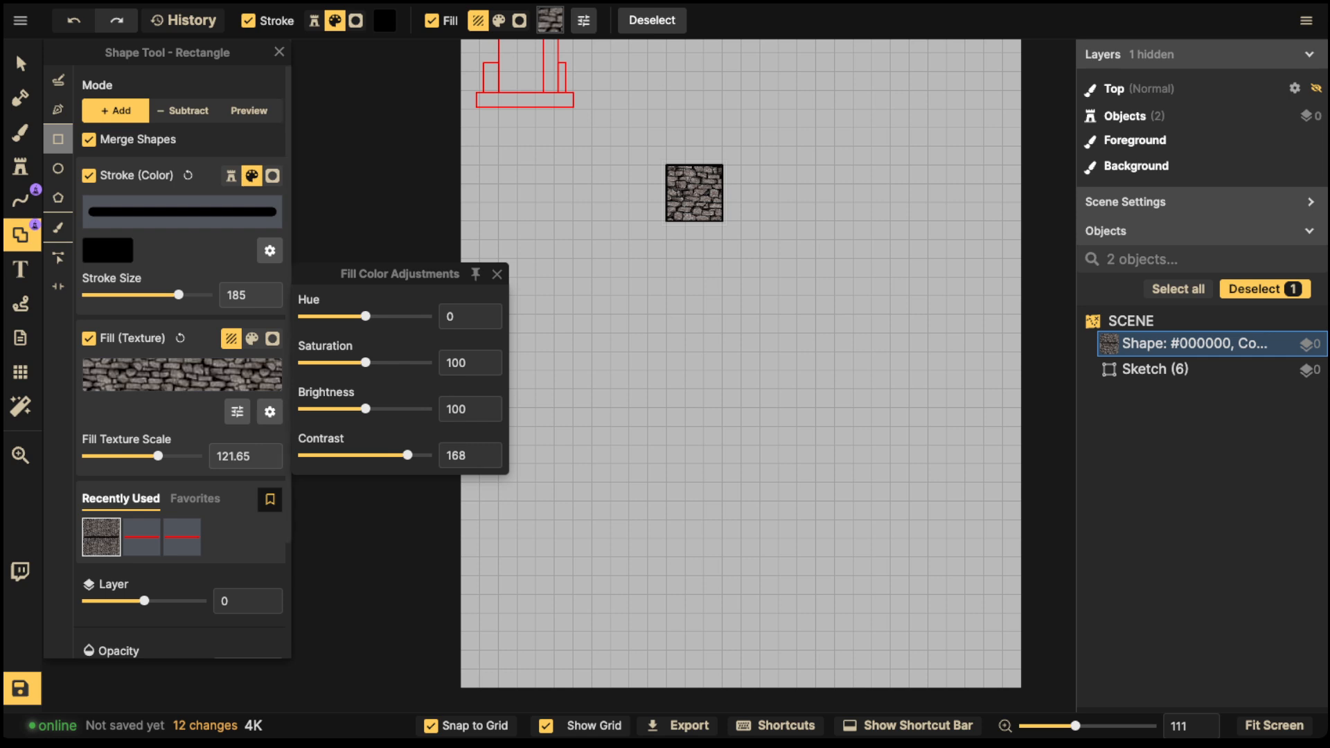
# Step: Move the cobblestone square directly below the sketch, aligned with its left edge, and save its style to the favorites
pyautogui.click(21, 64)
pyautogui.press('space')
pyautogui.moveTo(720, 277); pyautogui.dragTo(610, 354)
pyautogui.scroll(2, 587, 300)
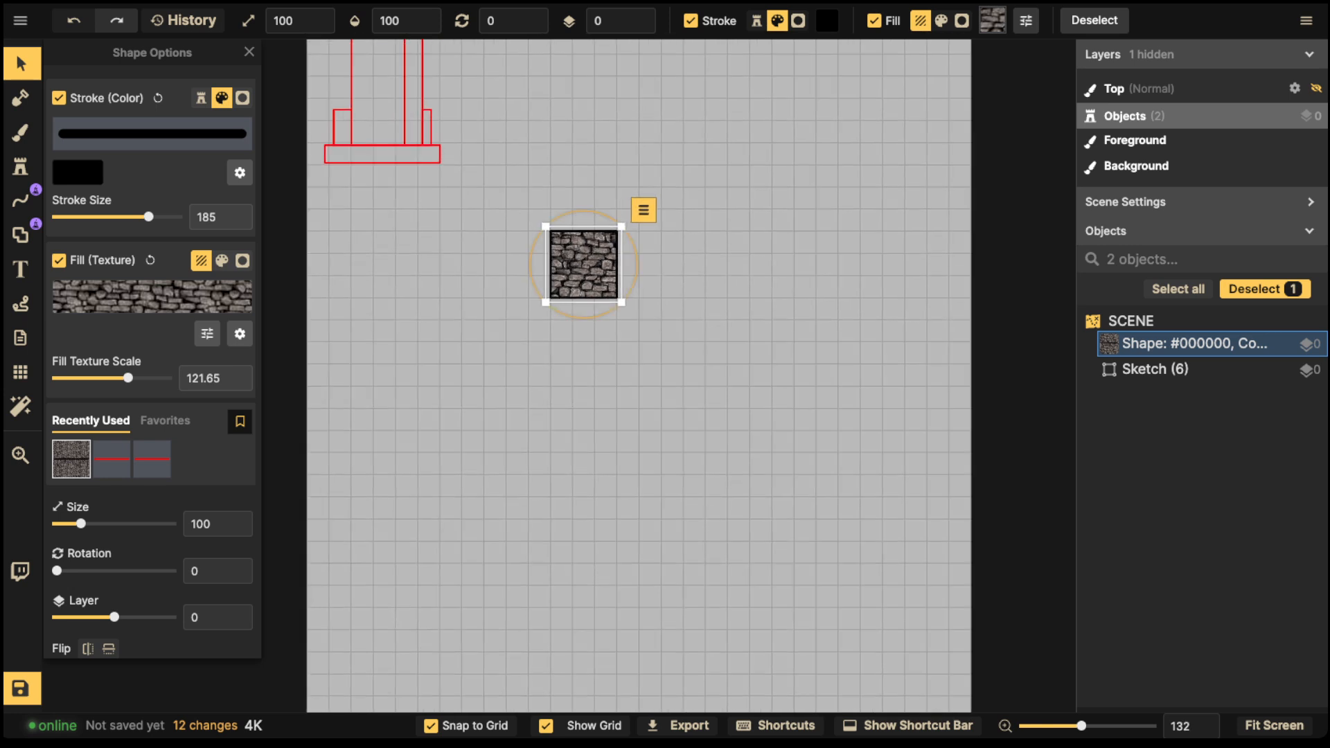
pyautogui.moveTo(586, 276); pyautogui.dragTo(363, 254)
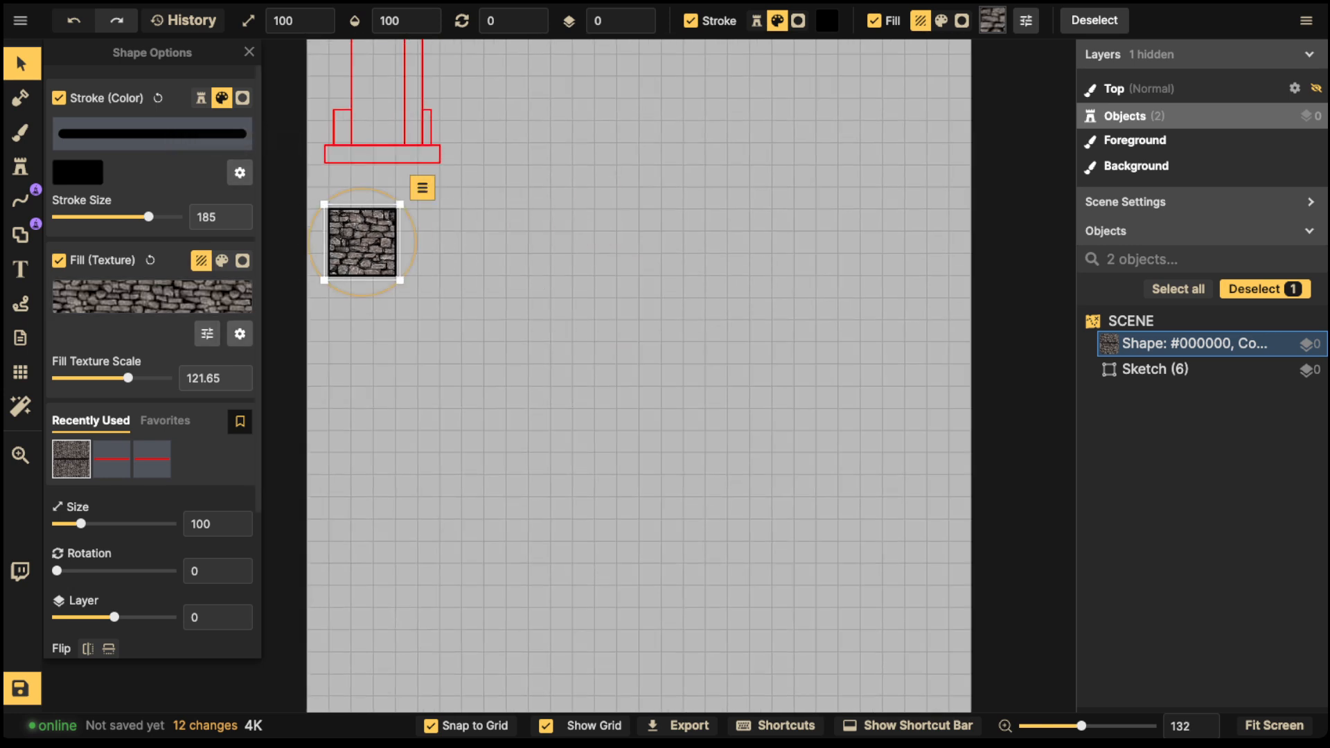
pyautogui.click(240, 421)
pyautogui.click(165, 420)
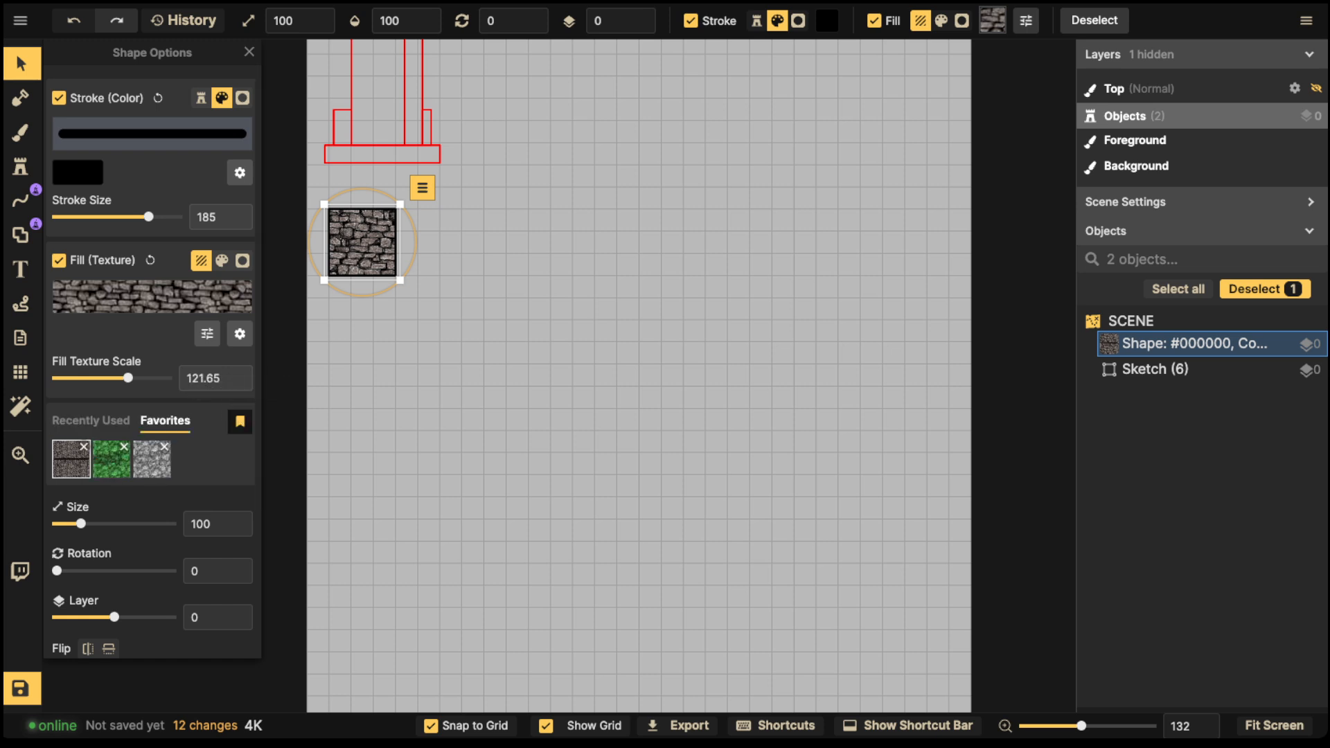
# Step: Draw a cobblestone rectangle about 20 tiles wide running off the map's bottom edge, and extend it one tile to the left with a merged rectangle
pyautogui.scroll(-2, 383, 198)
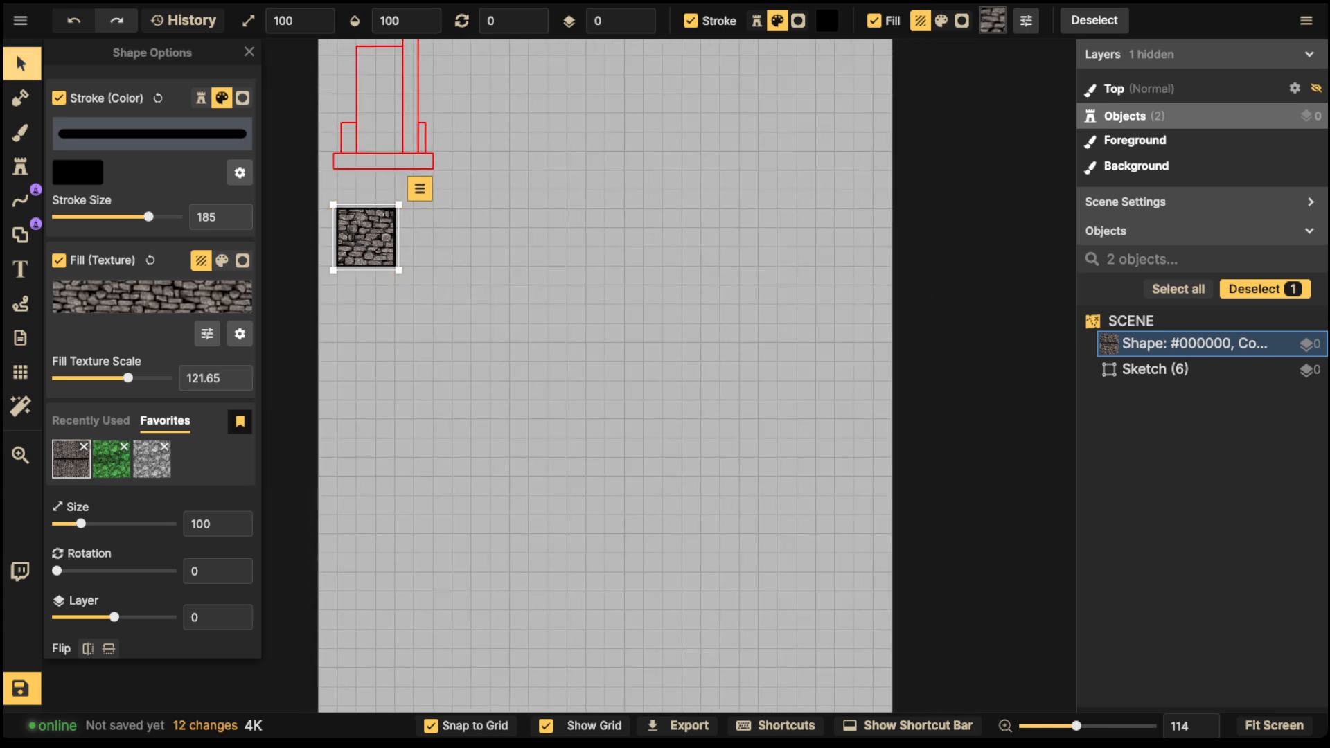
pyautogui.moveTo(391, 149); pyautogui.dragTo(377, 254)
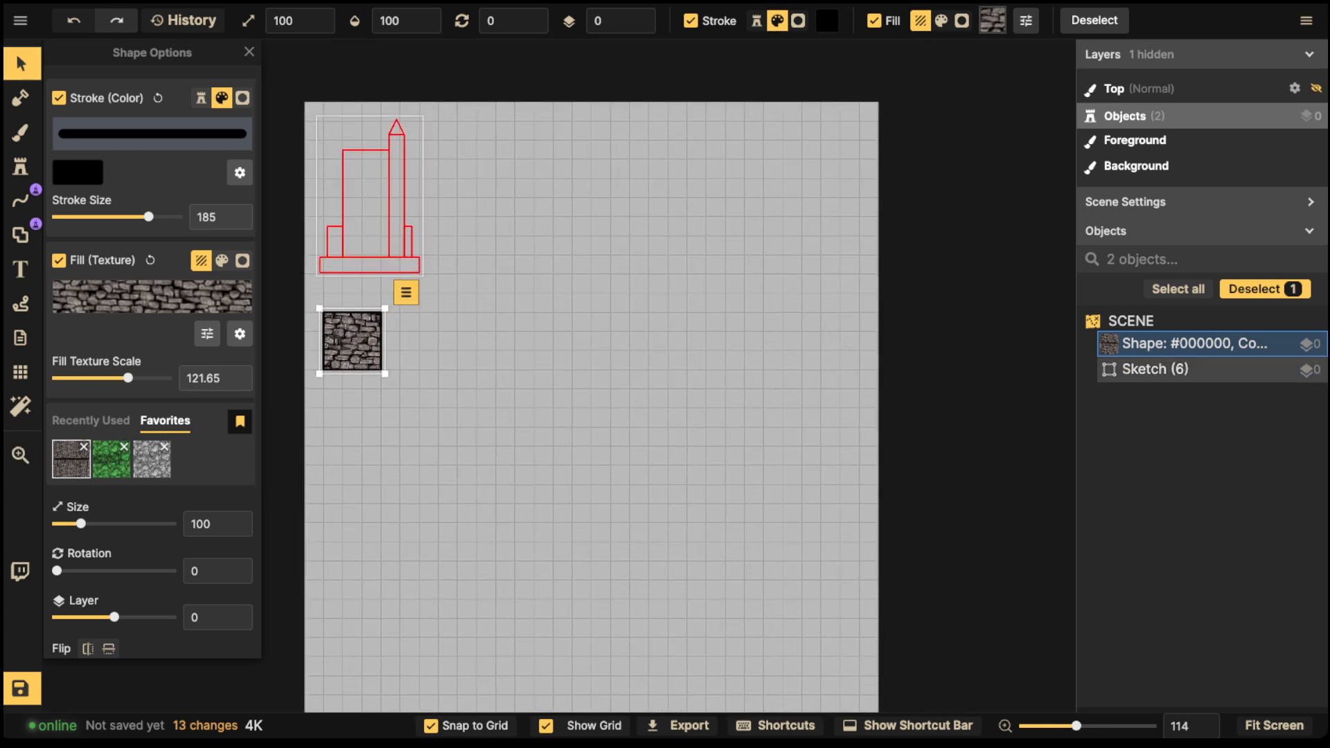
pyautogui.scroll(-2, 473, 398)
pyautogui.moveTo(474, 399); pyautogui.dragTo(468, 271)
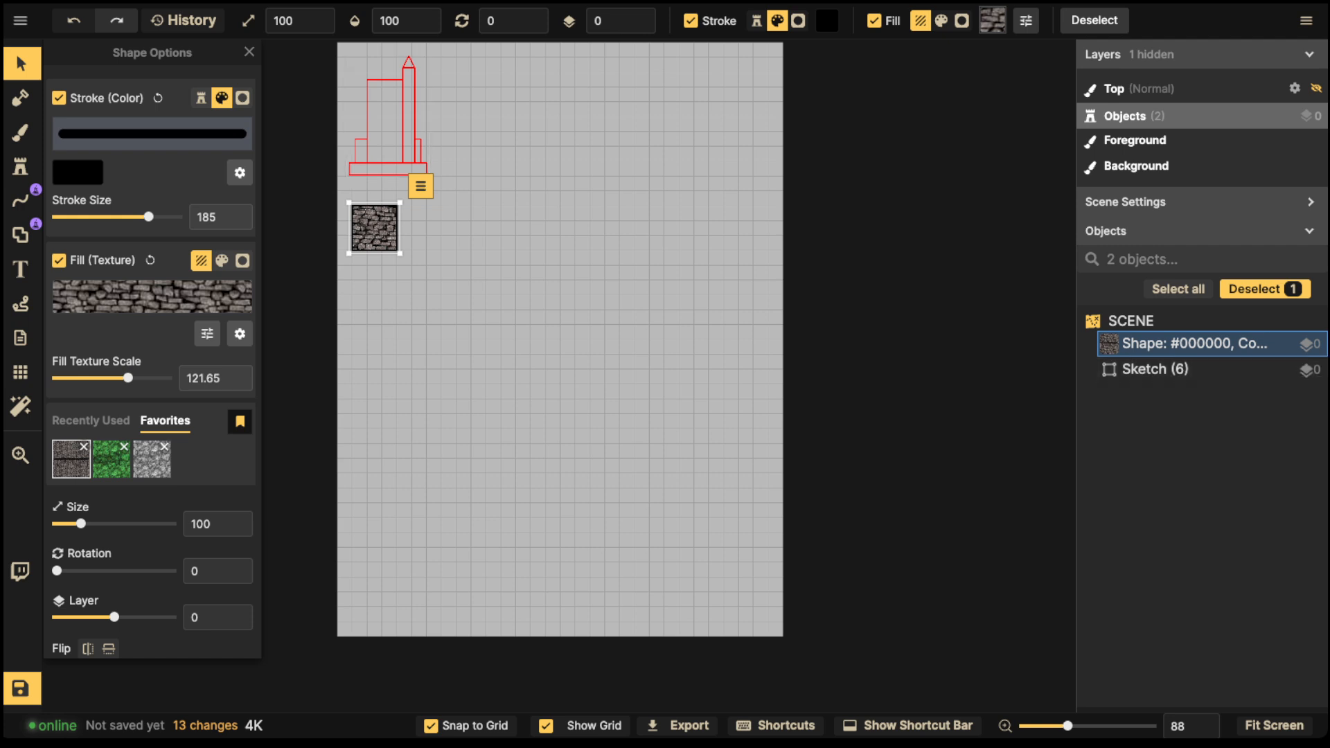
pyautogui.click(20, 234)
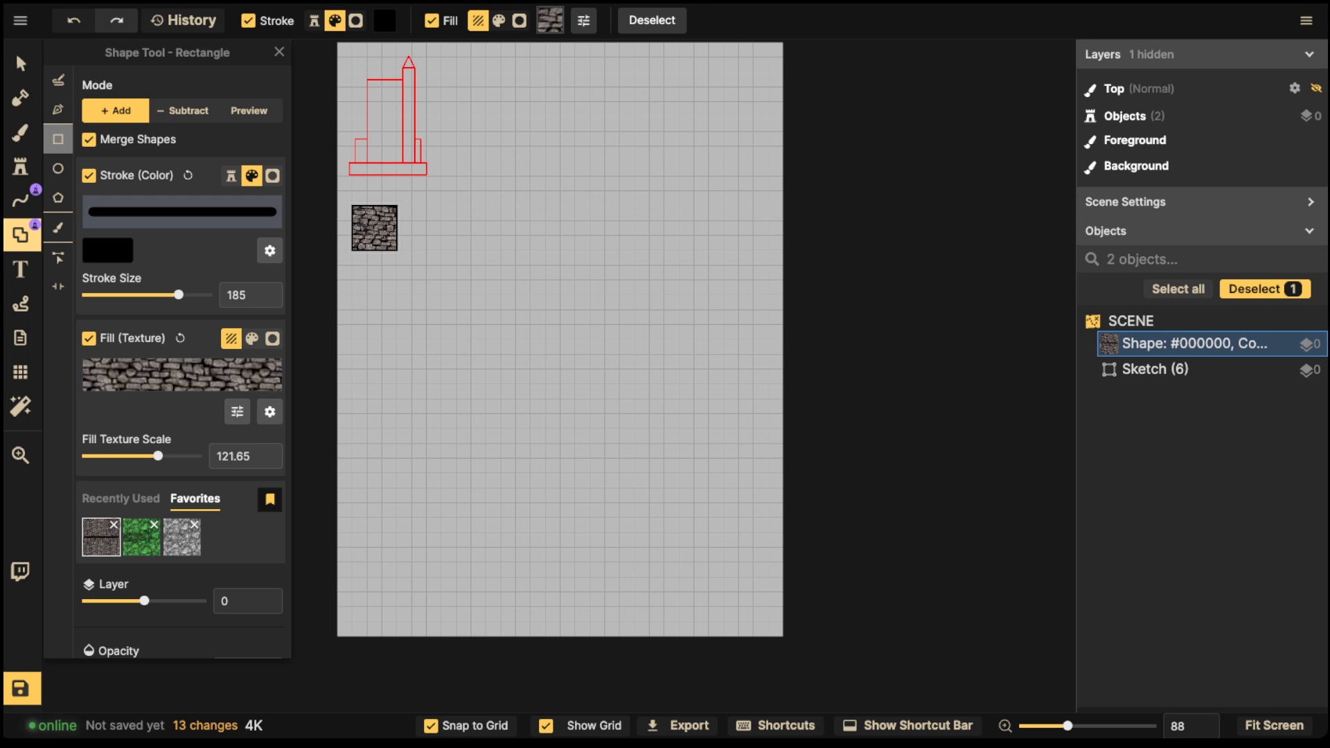
pyautogui.moveTo(411, 561); pyautogui.dragTo(709, 650)
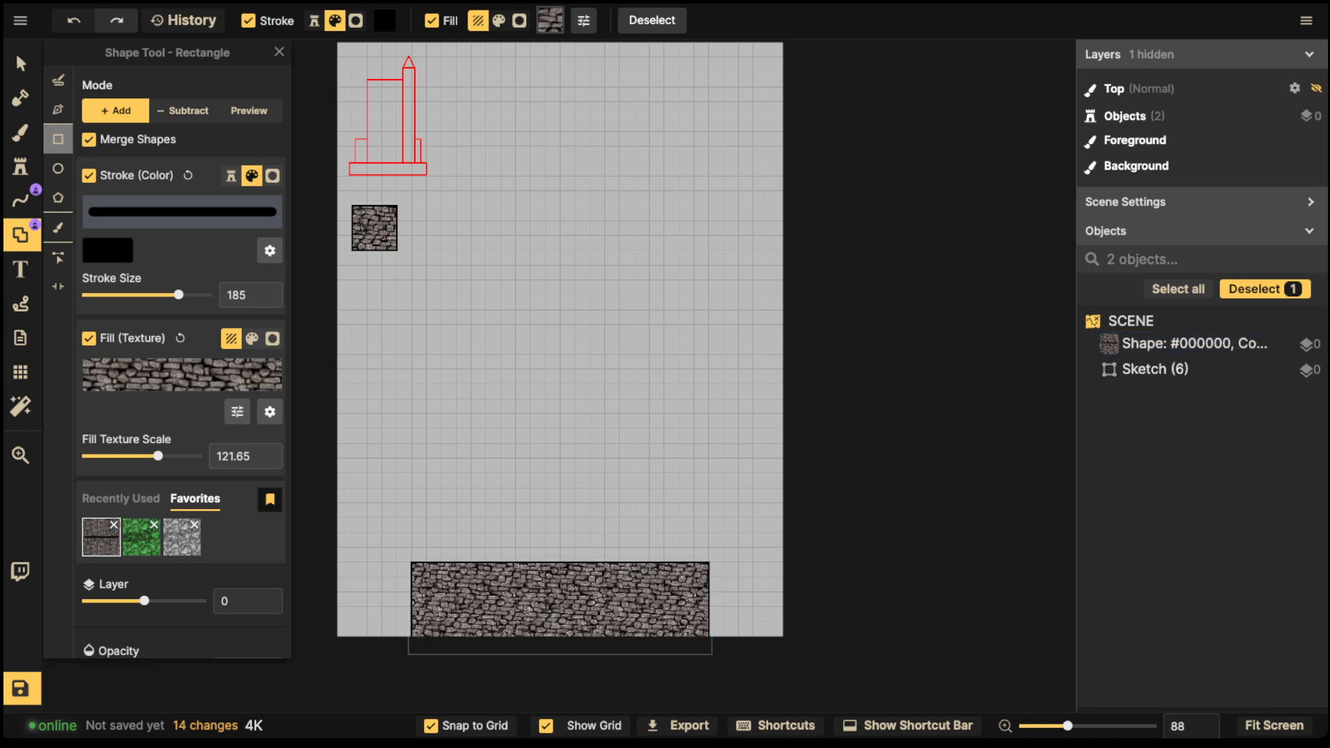
pyautogui.moveTo(396, 562); pyautogui.dragTo(426, 683)
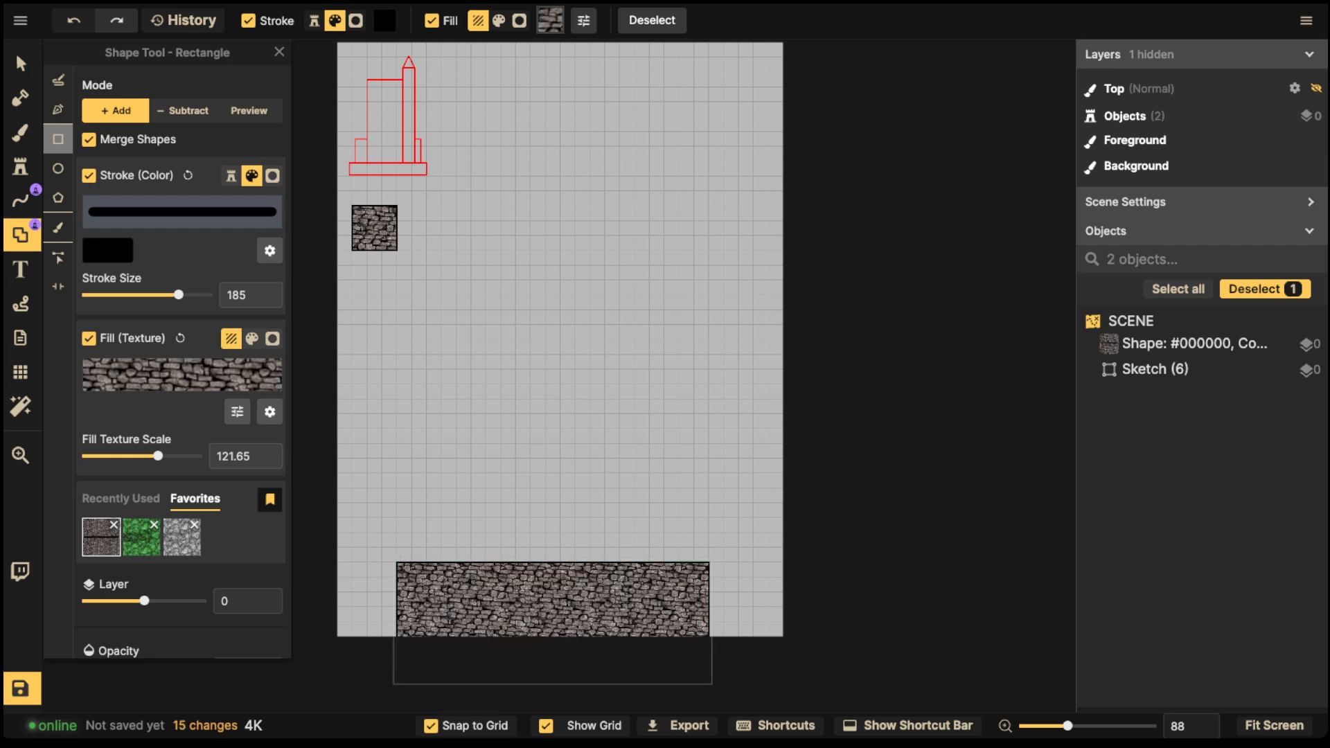
# Step: Draw a merged cobblestone rectangle 14 tiles wide and 28 tiles tall rising from the base as the tower's main body
pyautogui.click(490, 515)
pyautogui.scroll(-1, 490, 515)
pyautogui.moveTo(490, 514); pyautogui.dragTo(513, 517)
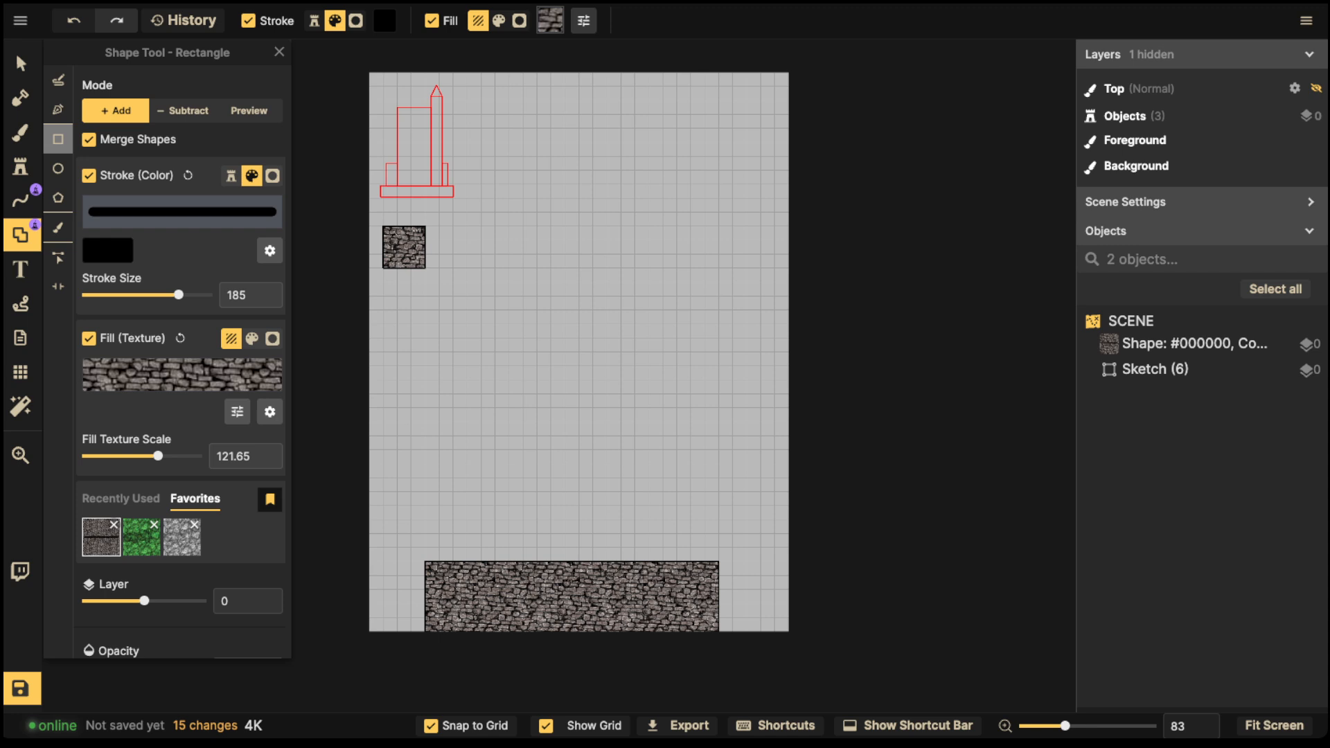
pyautogui.moveTo(480, 566); pyautogui.dragTo(677, 170)
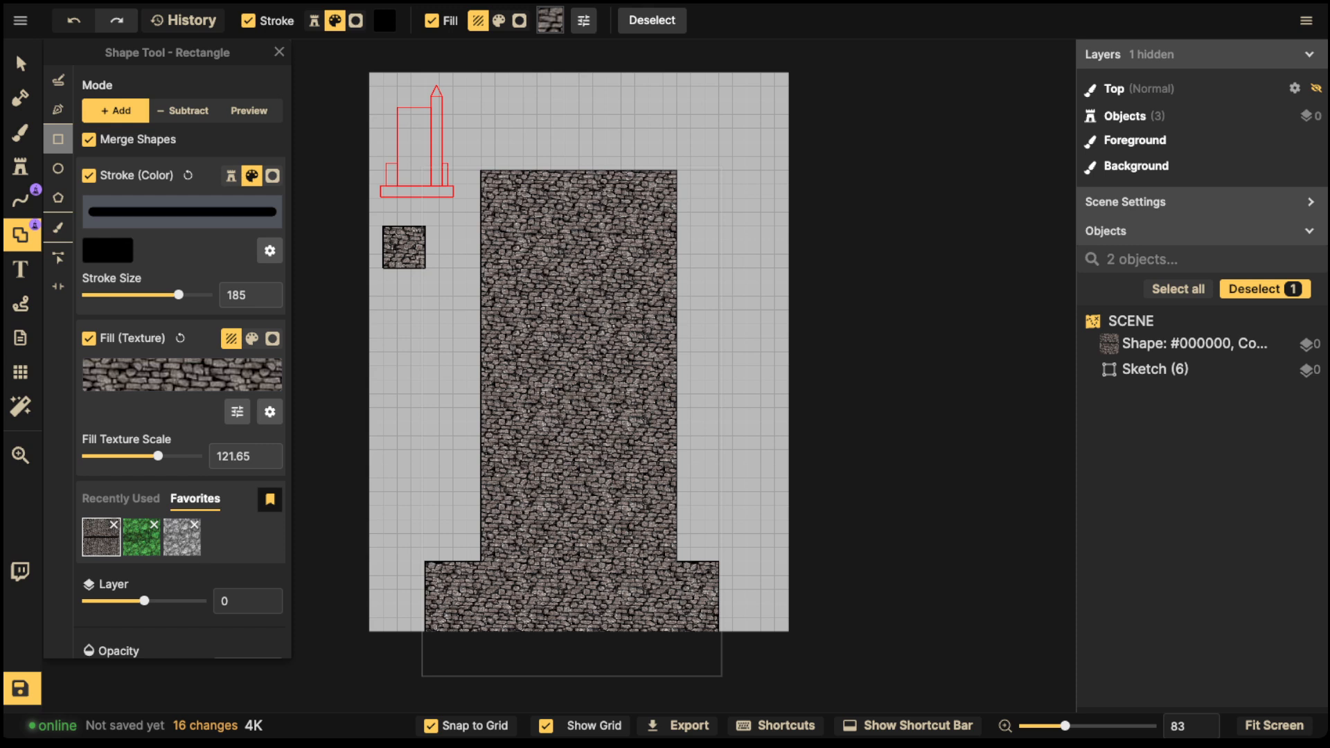
# Step: Extend the cobblestone base three tiles to the right and widen the tower body by one tile on its right side
pyautogui.moveTo(704, 561); pyautogui.dragTo(761, 638)
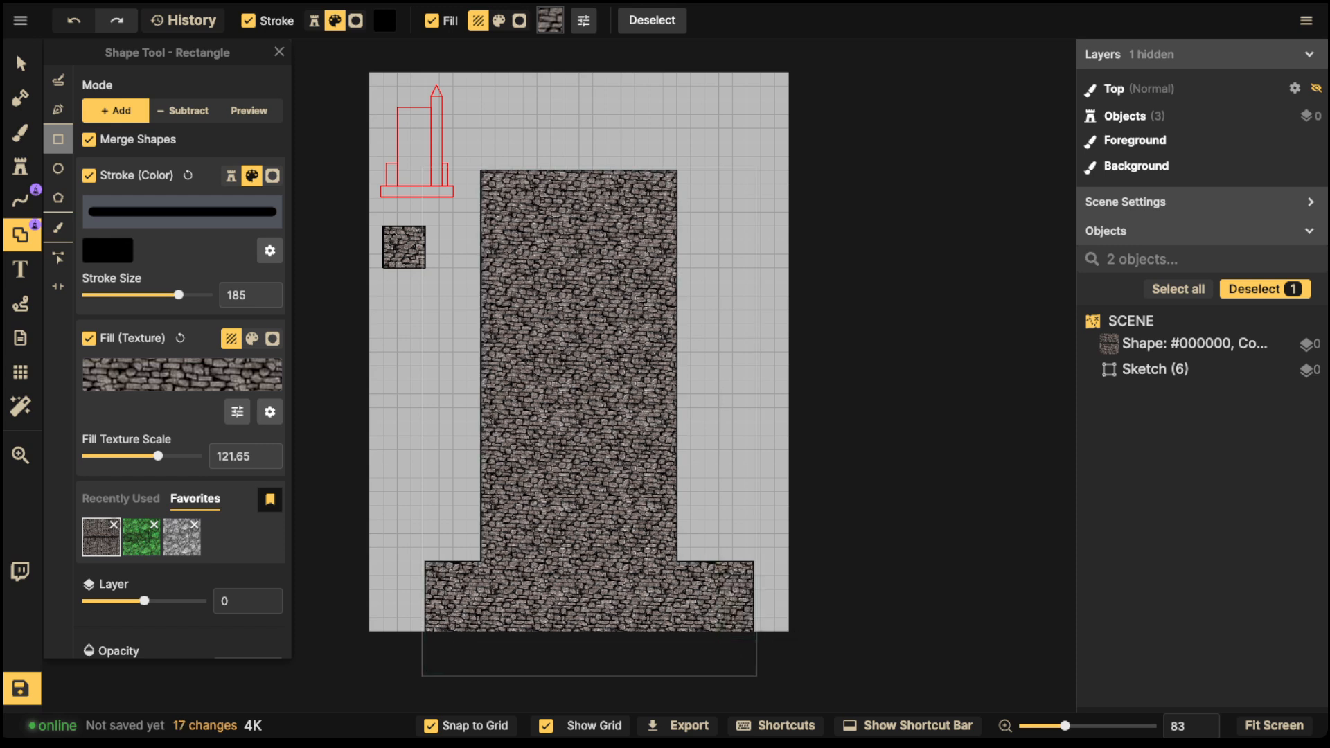
pyautogui.moveTo(655, 170); pyautogui.dragTo(690, 611)
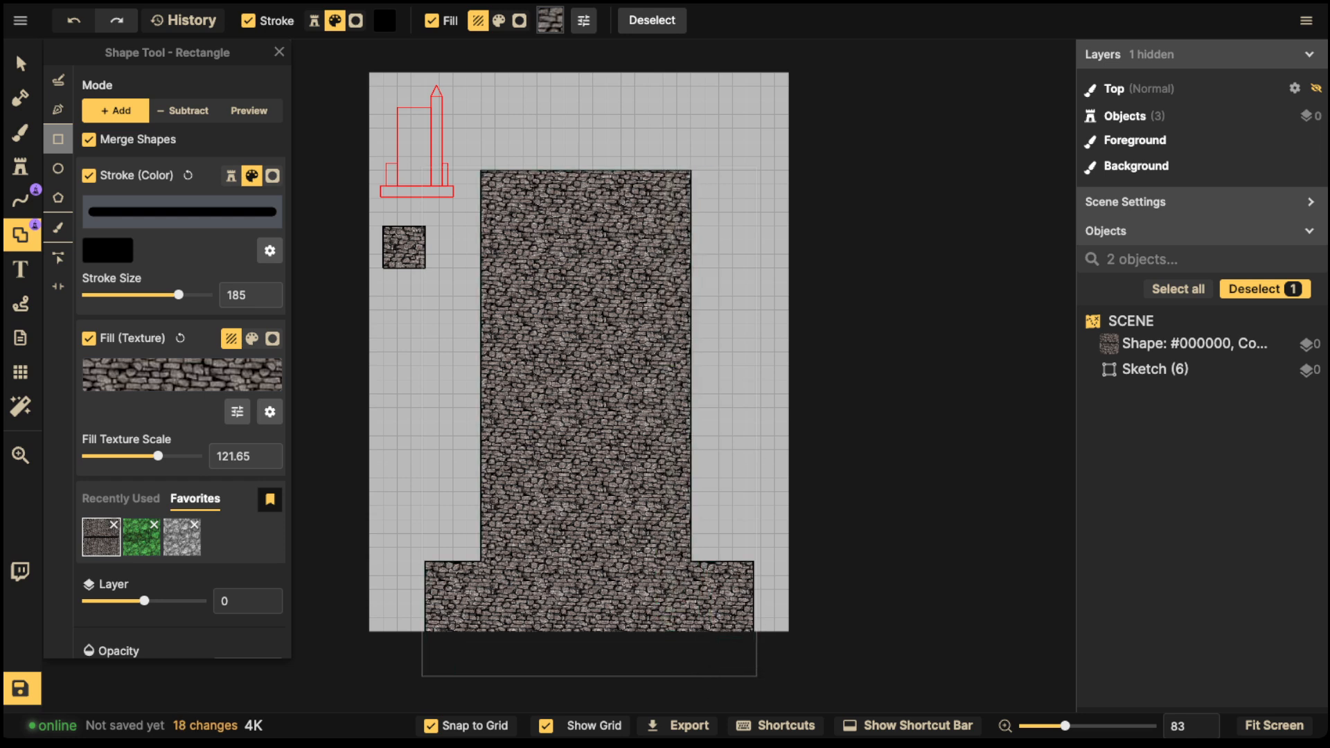
pyautogui.moveTo(746, 561); pyautogui.dragTo(760, 647)
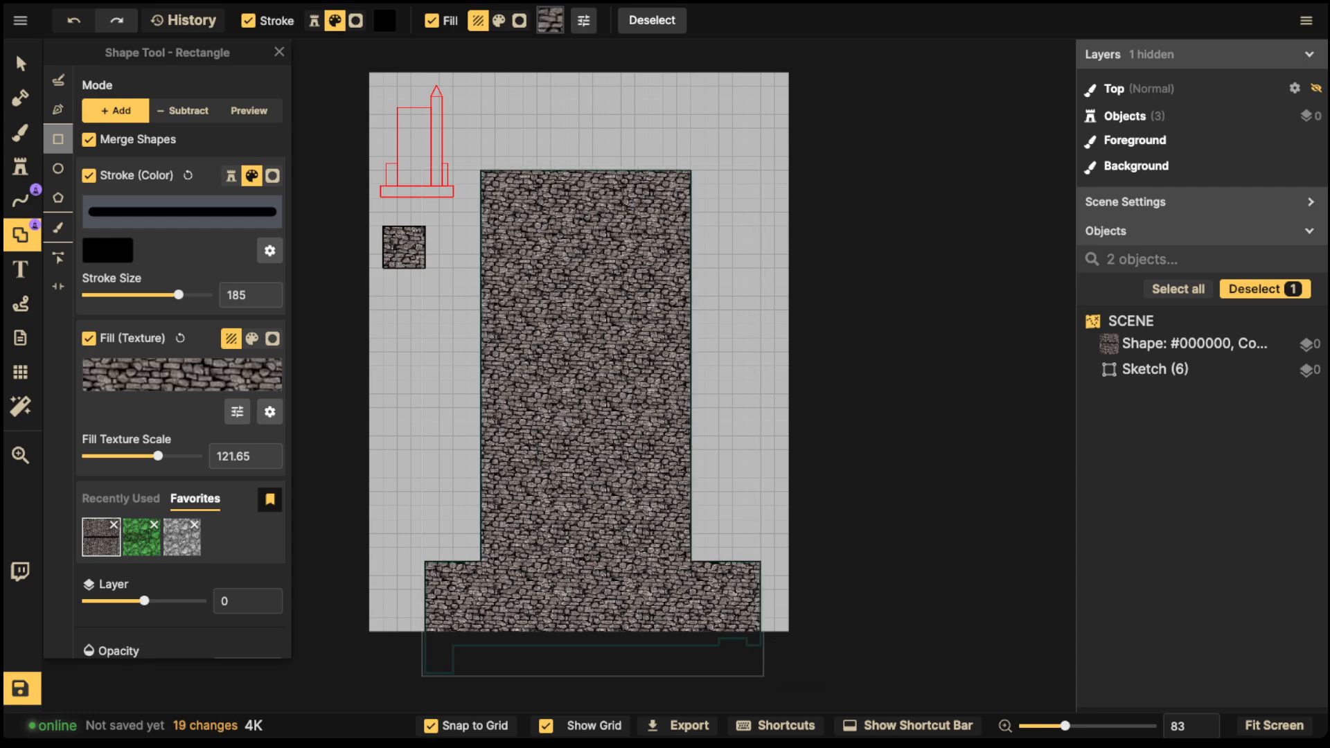
# Step: Try adding a half-tile-wide and a one-tile cobblestone block where the tower's right wall meets the base, undoing each attempt
pyautogui.scroll(6, 608, 512)
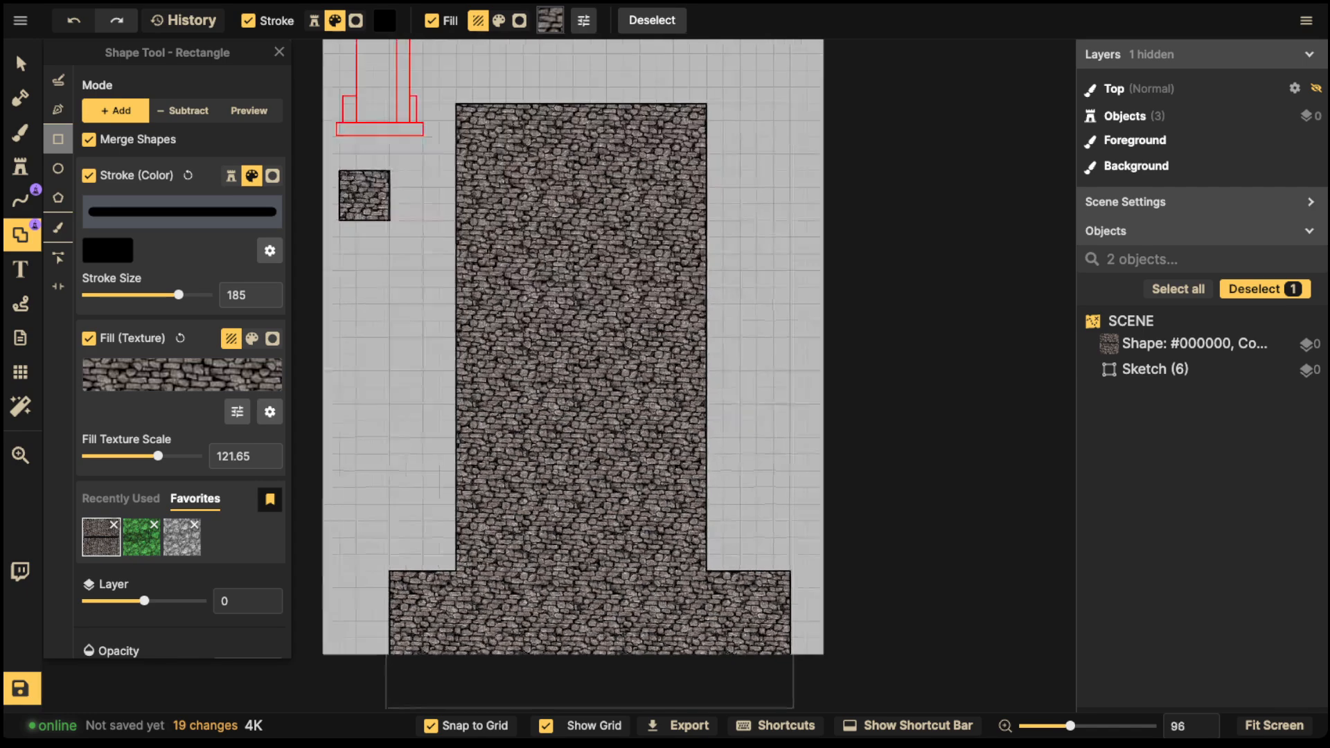
pyautogui.moveTo(607, 513); pyautogui.dragTo(379, 350)
pyautogui.scroll(5, 525, 439)
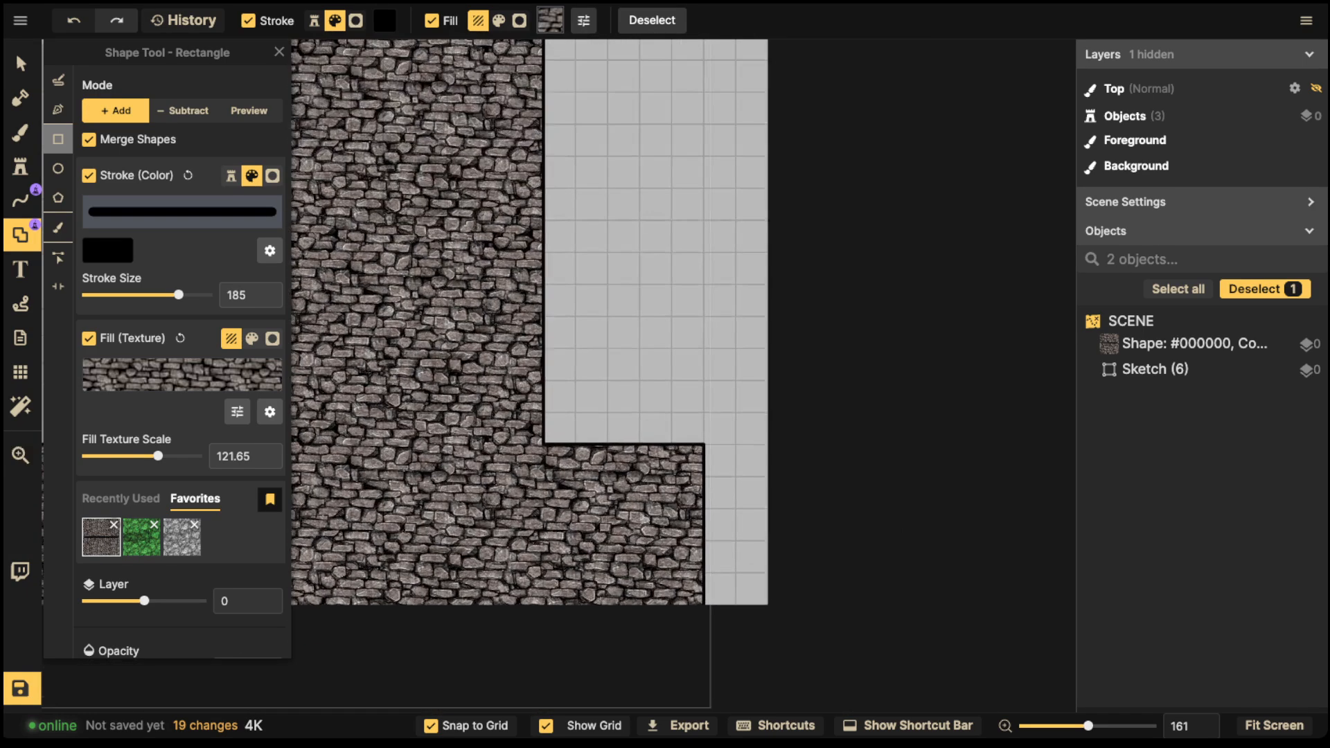
pyautogui.moveTo(551, 401); pyautogui.dragTo(575, 471)
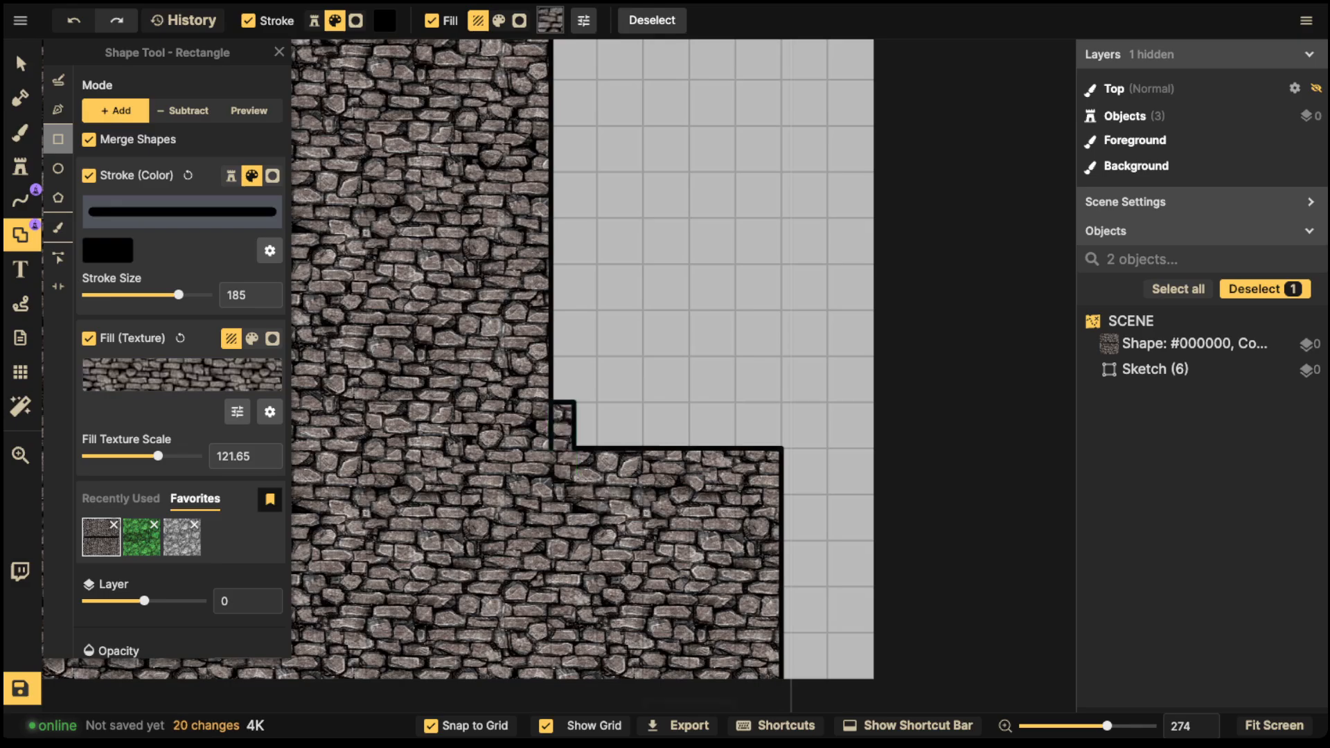
pyautogui.hotkey('ctrl', 'z')
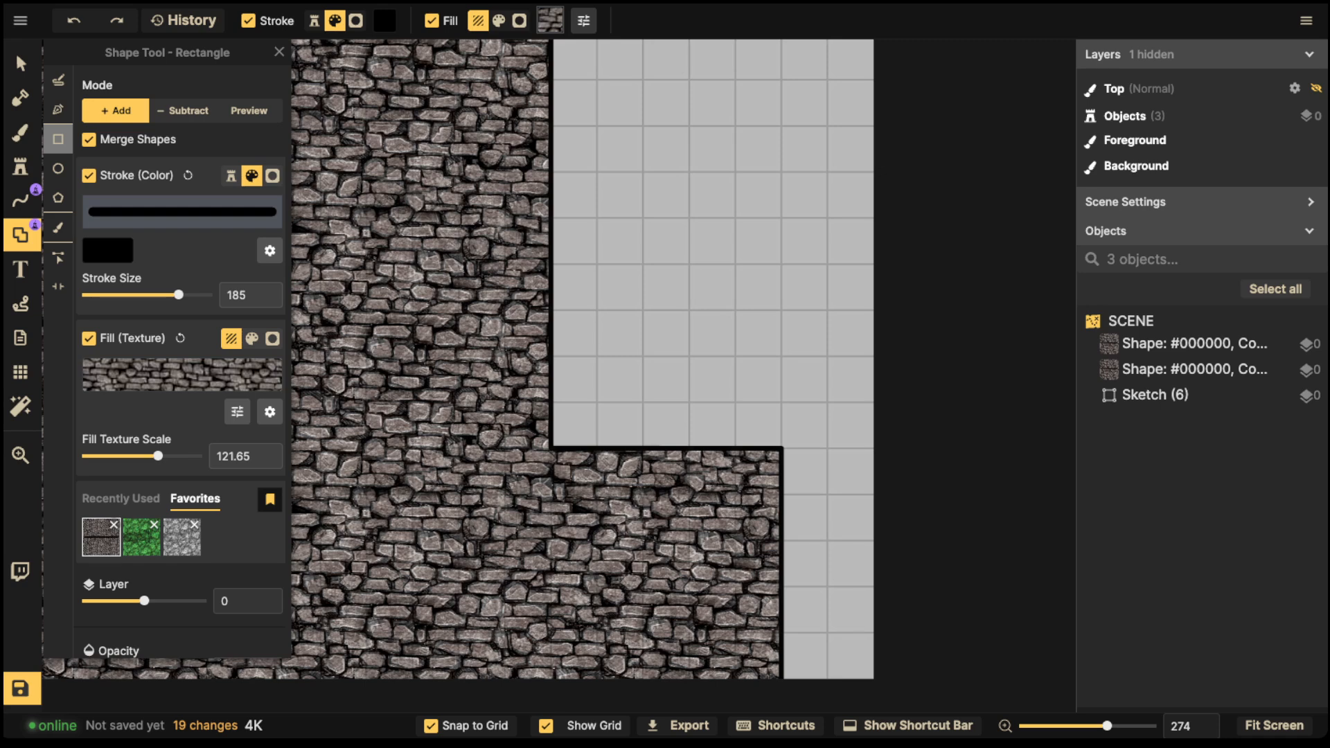
pyautogui.moveTo(550, 401); pyautogui.dragTo(599, 448)
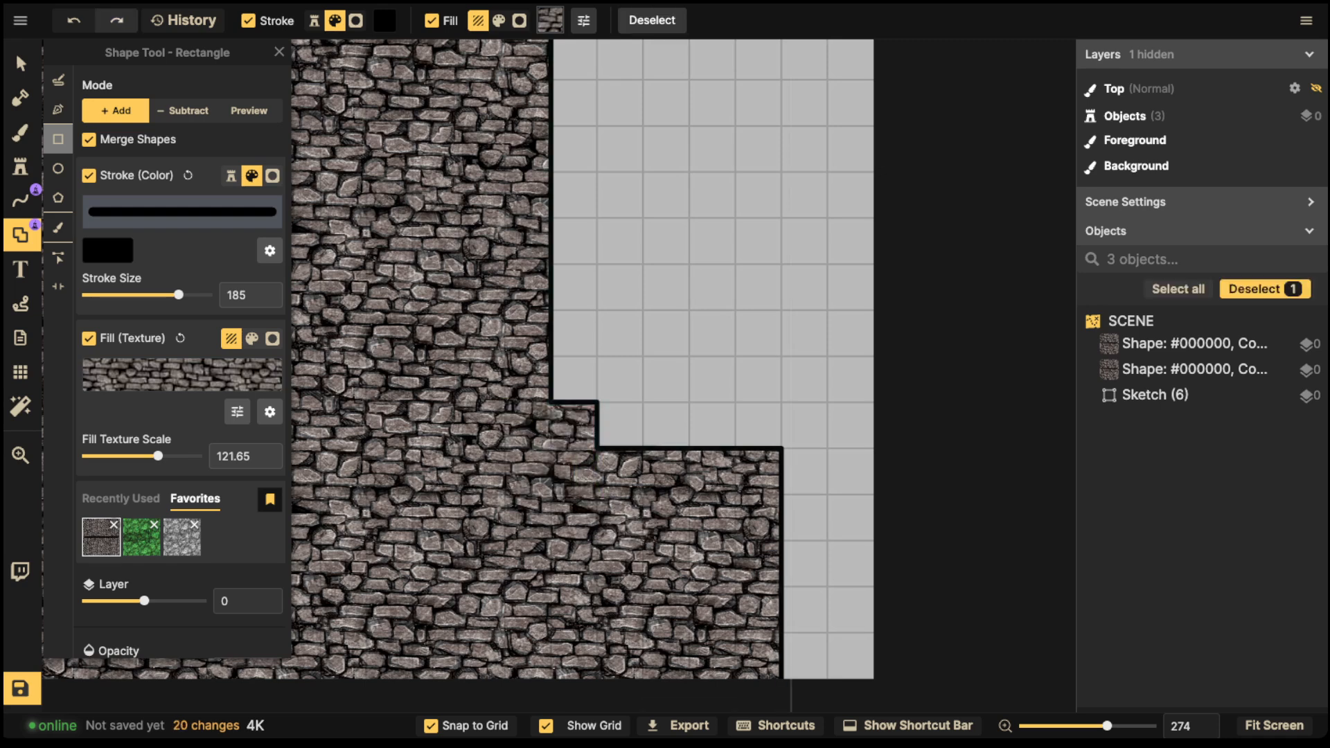
pyautogui.hotkey('ctrl', 'z')
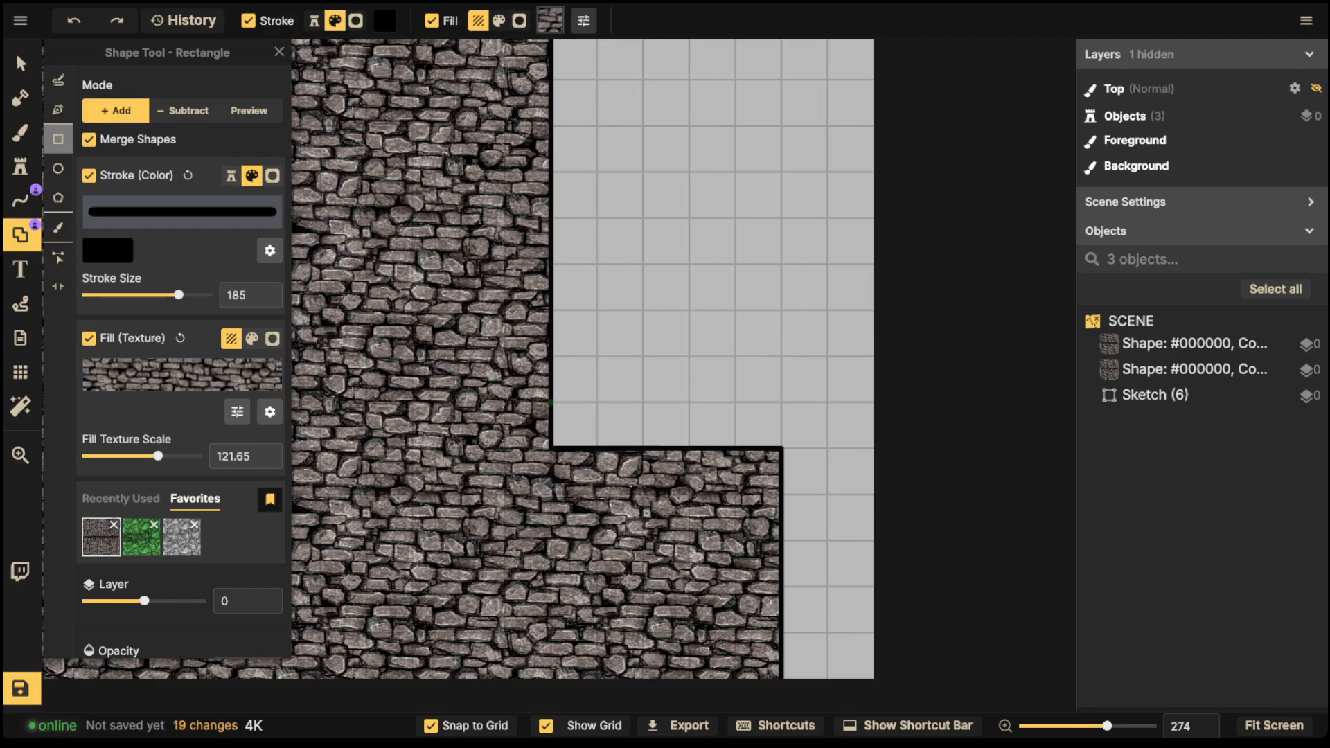
pyautogui.moveTo(550, 401); pyautogui.dragTo(597, 448)
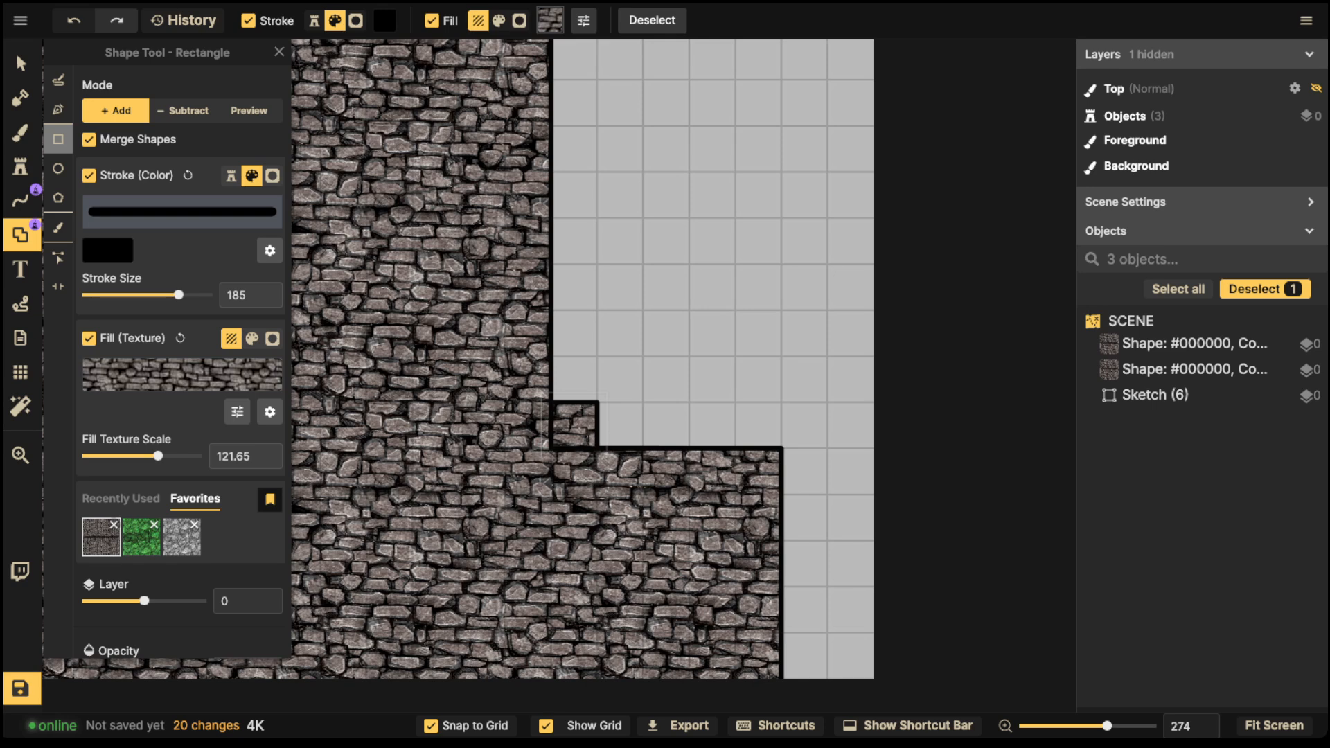
pyautogui.press('Delete')
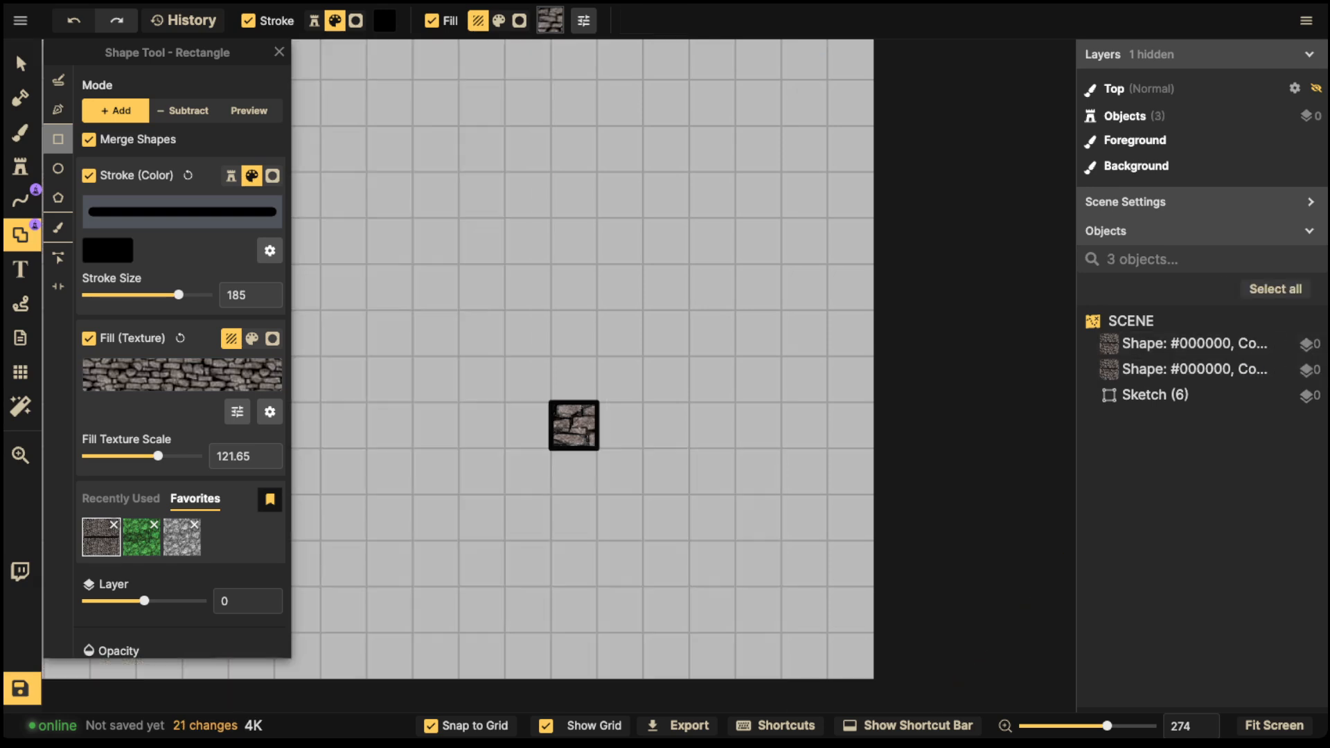
pyautogui.hotkey('ctrl', 'z')
pyautogui.hotkey('ctrl', 'z')
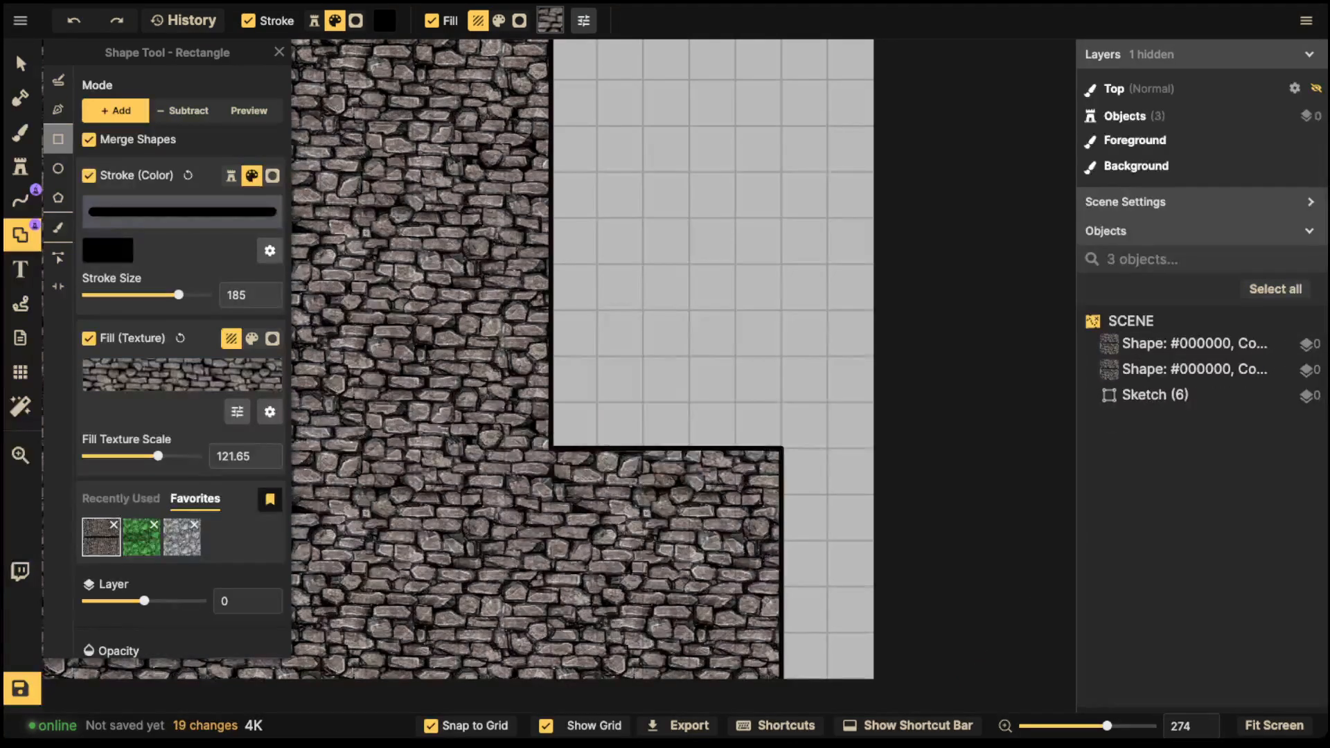
# Step: Try merging a two-by-two-tile rectangle overlapping the wall and base, and a one-tile block, into the same corner, and undo both
pyautogui.moveTo(597, 402); pyautogui.dragTo(505, 495)
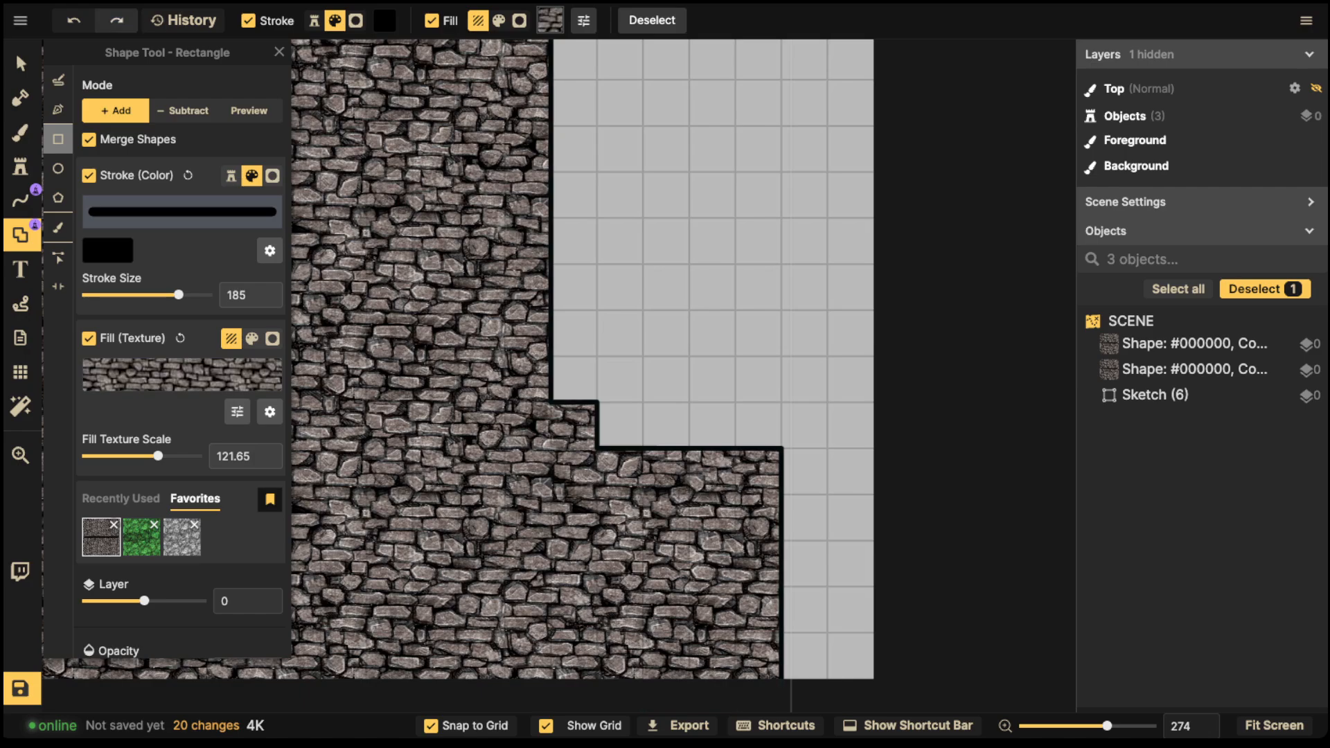
pyautogui.scroll(-3, 477, 366)
pyautogui.hotkey('ctrl', 'z')
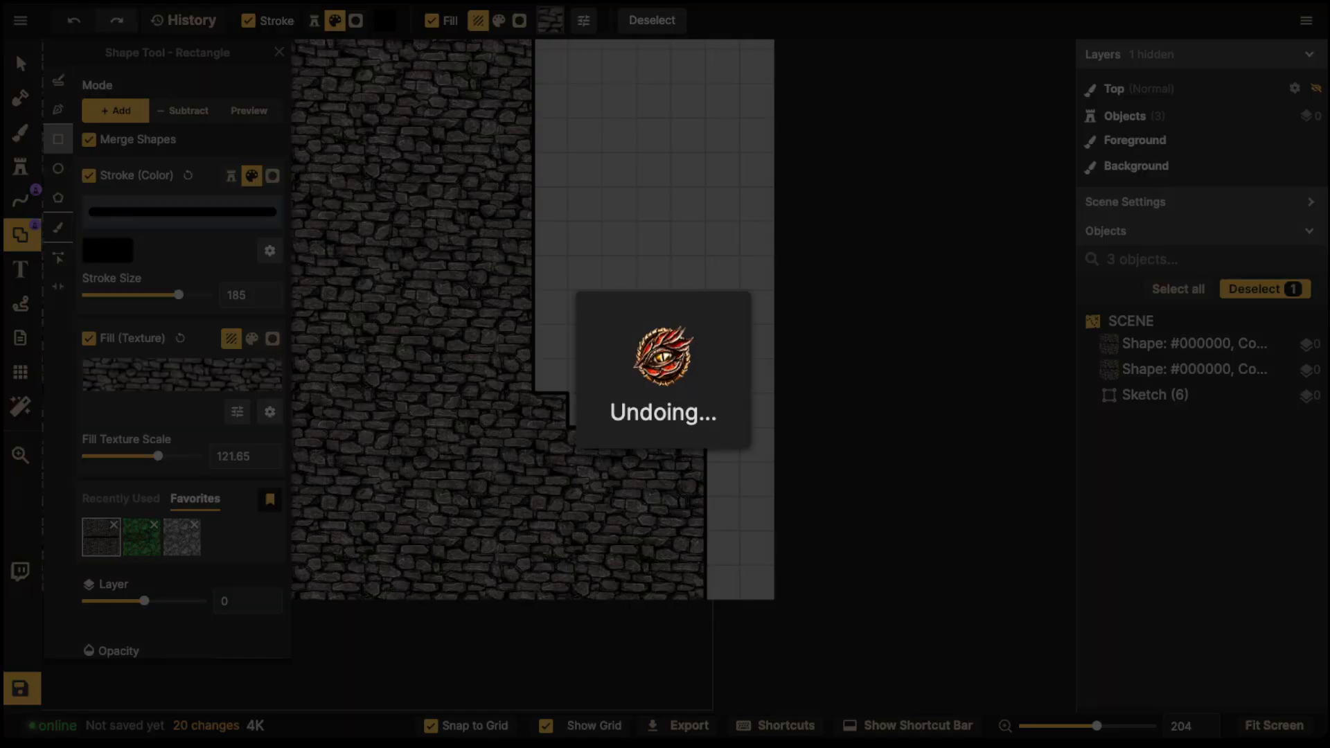
pyautogui.moveTo(534, 393); pyautogui.dragTo(569, 427)
pyautogui.hotkey('ctrl', 'z')
pyautogui.hotkey('ctrl', 'z')
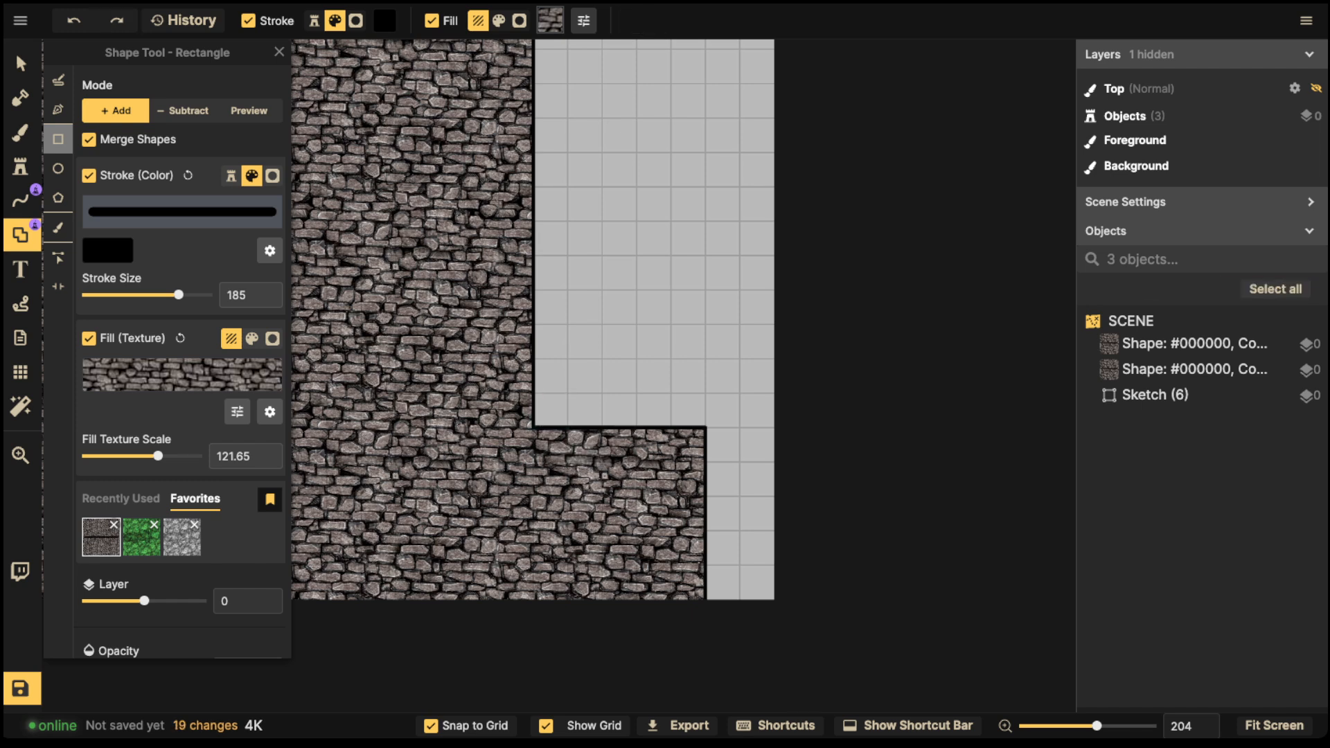
pyautogui.hotkey('ctrl', 'shift', 'z')
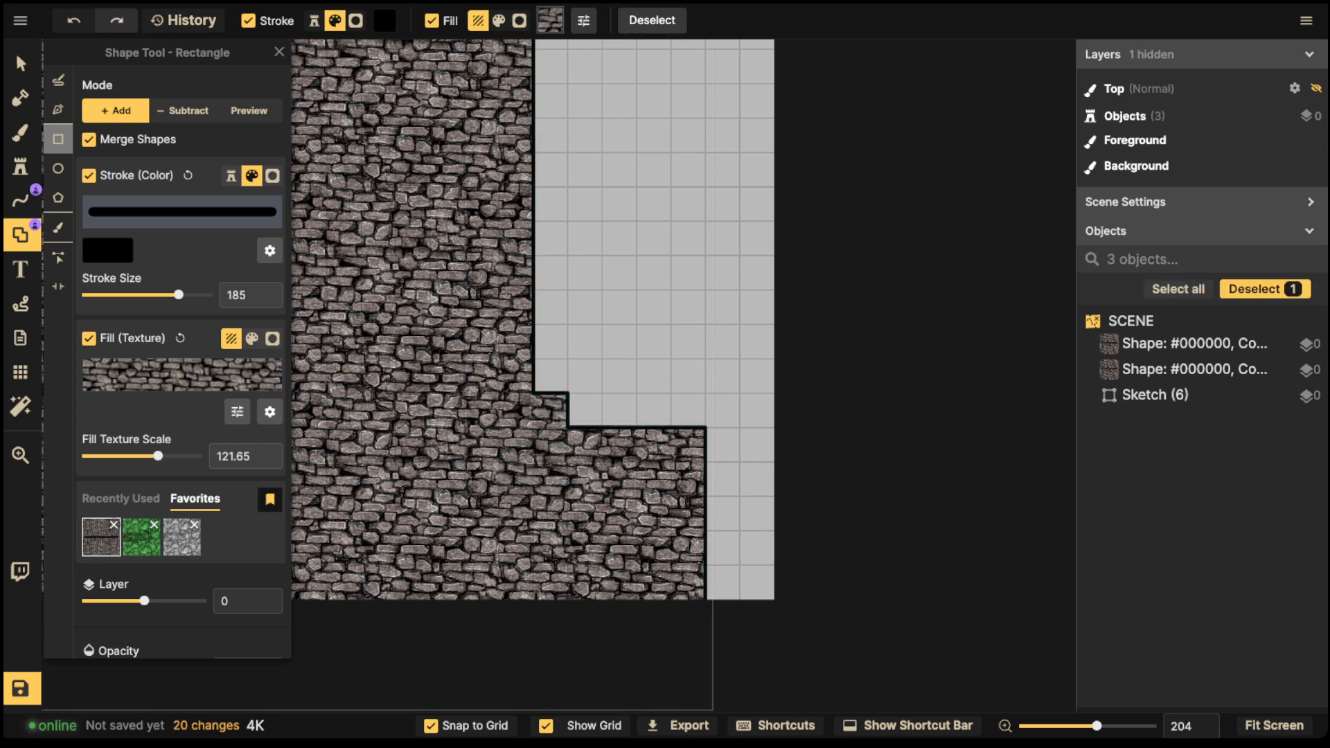
pyautogui.hotkey('ctrl', 'z')
# Step: Merge a four-tile-wide column onto the tower's right side, rising three tiles above the roof, and extend the base one tile right
pyautogui.scroll(-4, 471, 346)
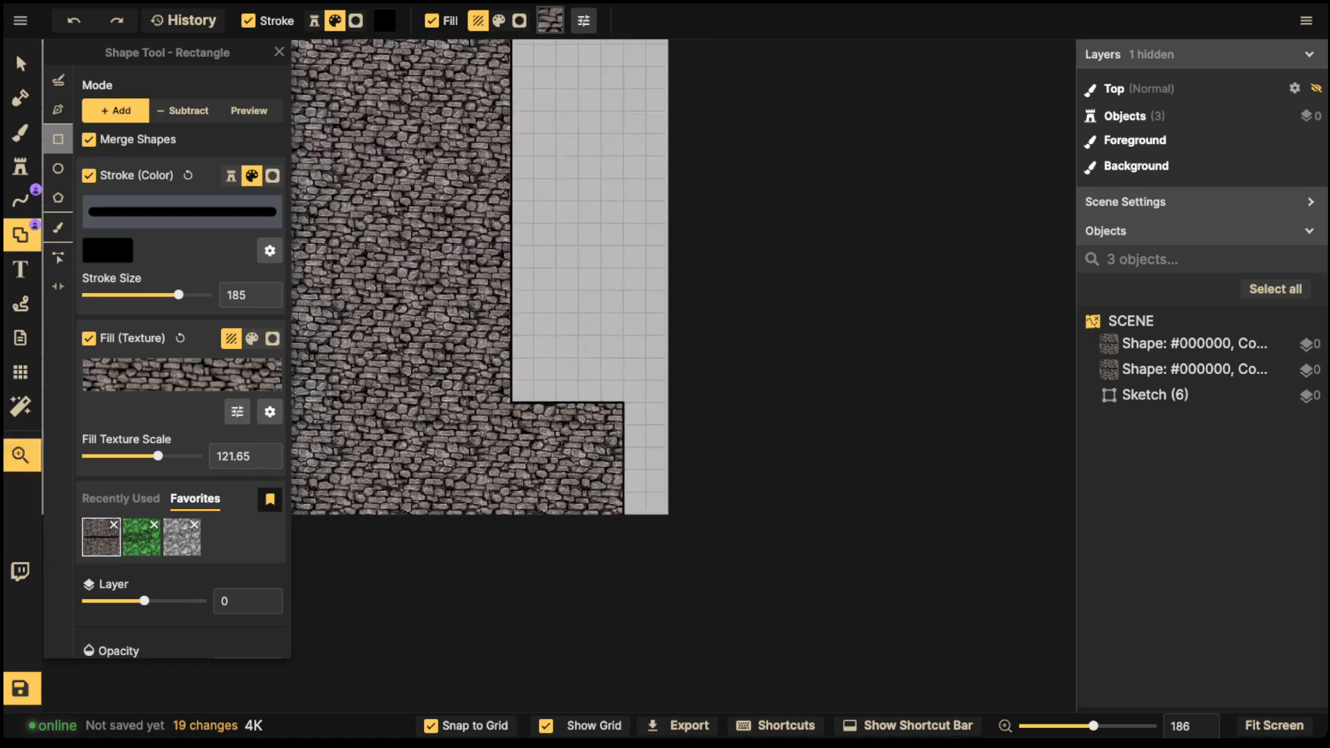
pyautogui.moveTo(471, 350); pyautogui.dragTo(574, 444)
pyautogui.scroll(-3, 526, 405)
pyautogui.moveTo(526, 405); pyautogui.dragTo(540, 486)
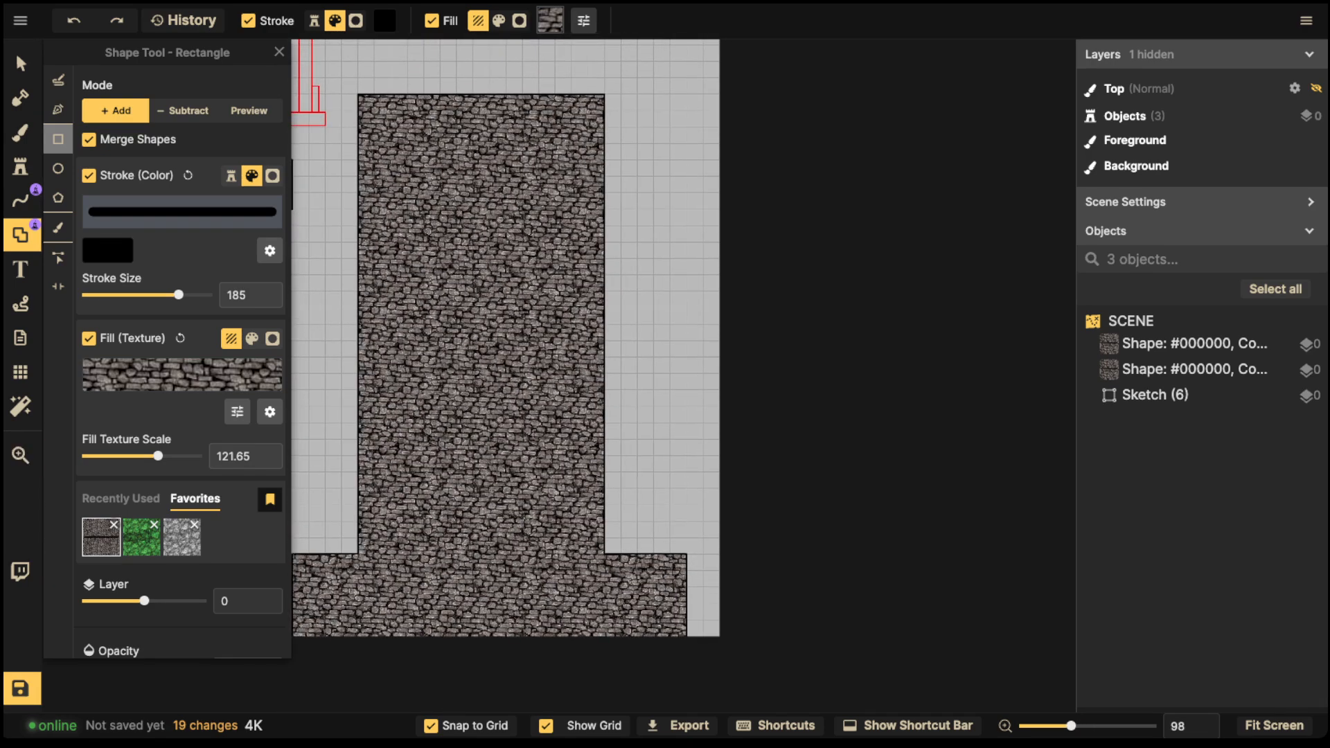
pyautogui.scroll(-3, 564, 395)
pyautogui.moveTo(565, 395); pyautogui.dragTo(537, 495)
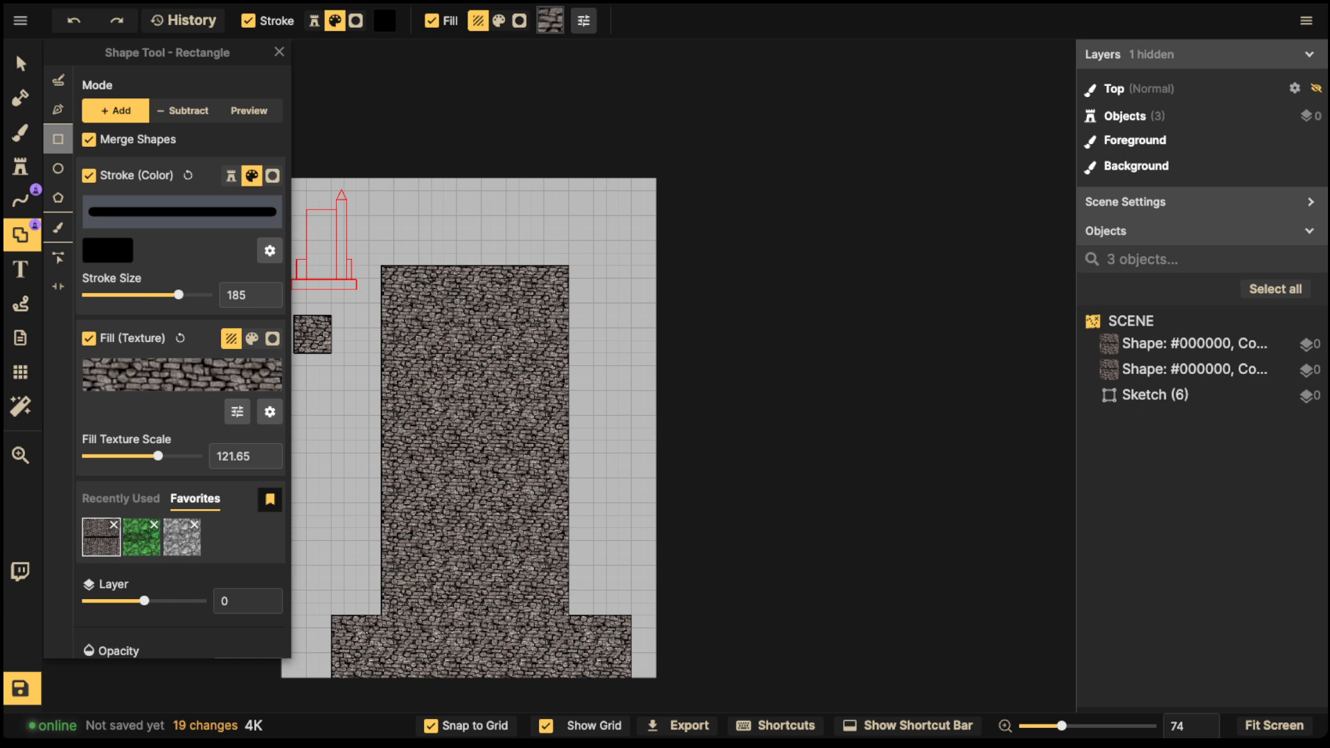
pyautogui.moveTo(568, 229); pyautogui.dragTo(620, 646)
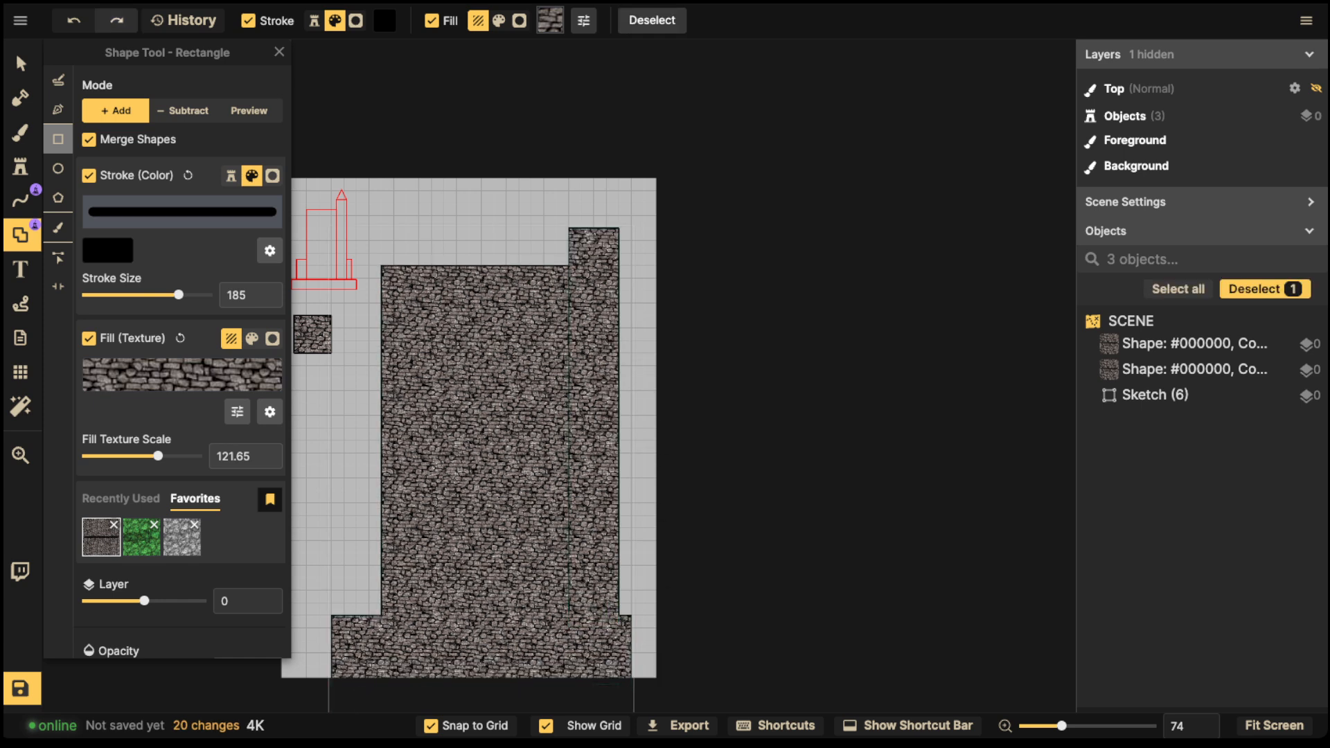
pyautogui.moveTo(555, 266); pyautogui.dragTo(590, 617)
pyautogui.scroll(-2, 567, 409)
pyautogui.moveTo(567, 408); pyautogui.dragTo(532, 412)
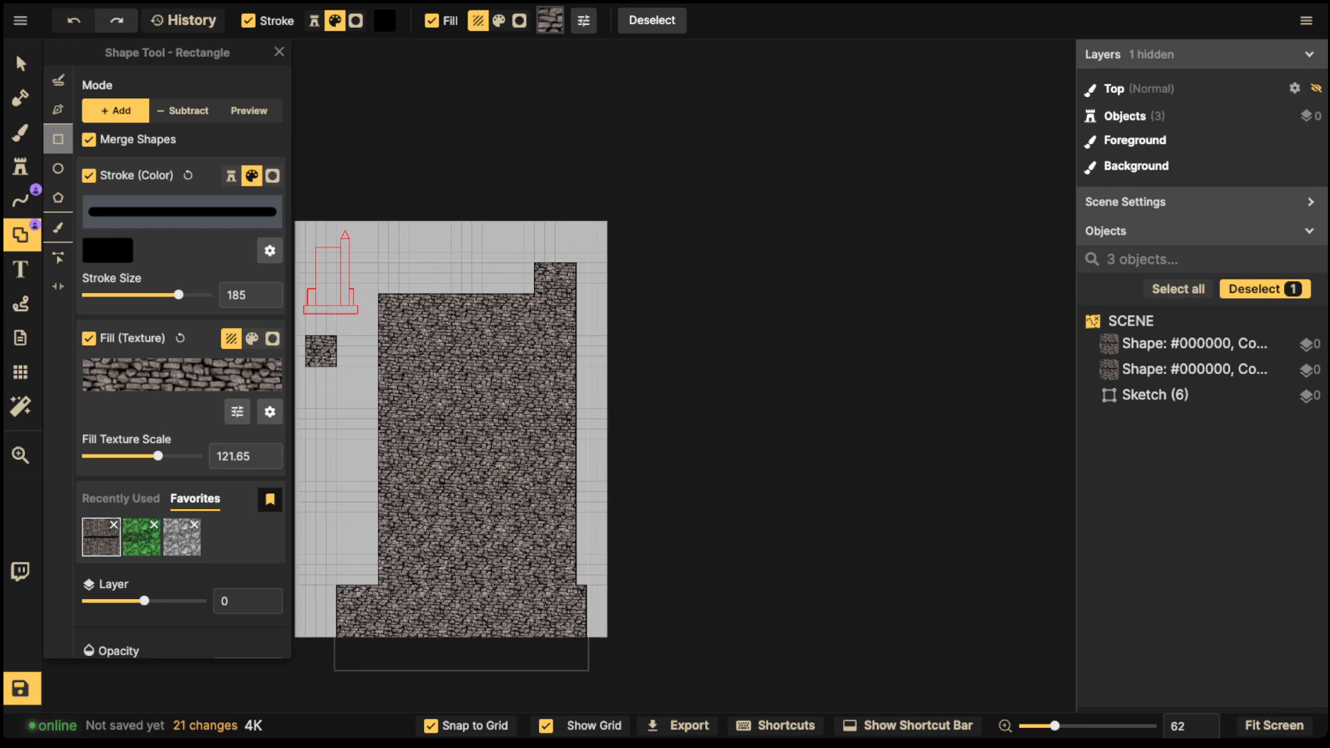
pyautogui.moveTo(576, 586); pyautogui.dragTo(597, 636)
pyautogui.scroll(-1, 870, 405)
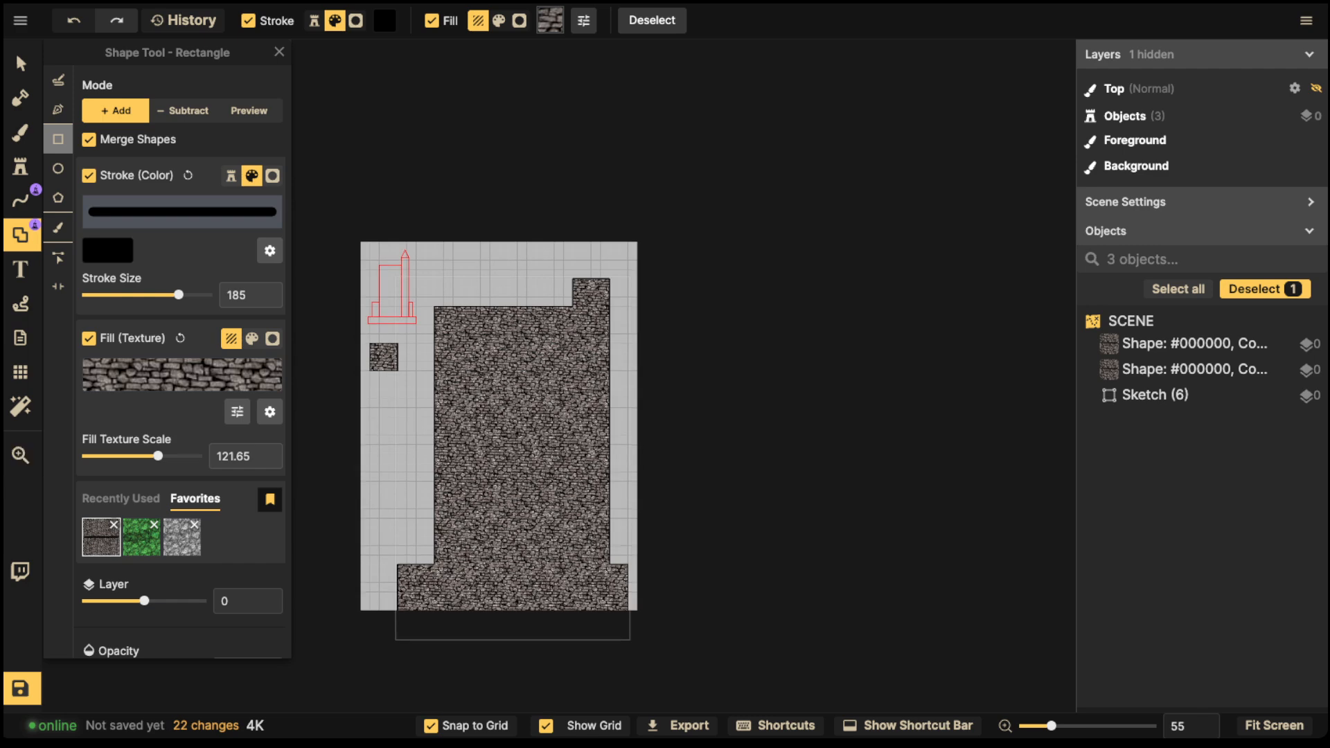
# Step: Raise the four-tile-wide ledge left of the tower by five tiles with a merged cobblestone rectangle
pyautogui.scroll(2, 500, 280)
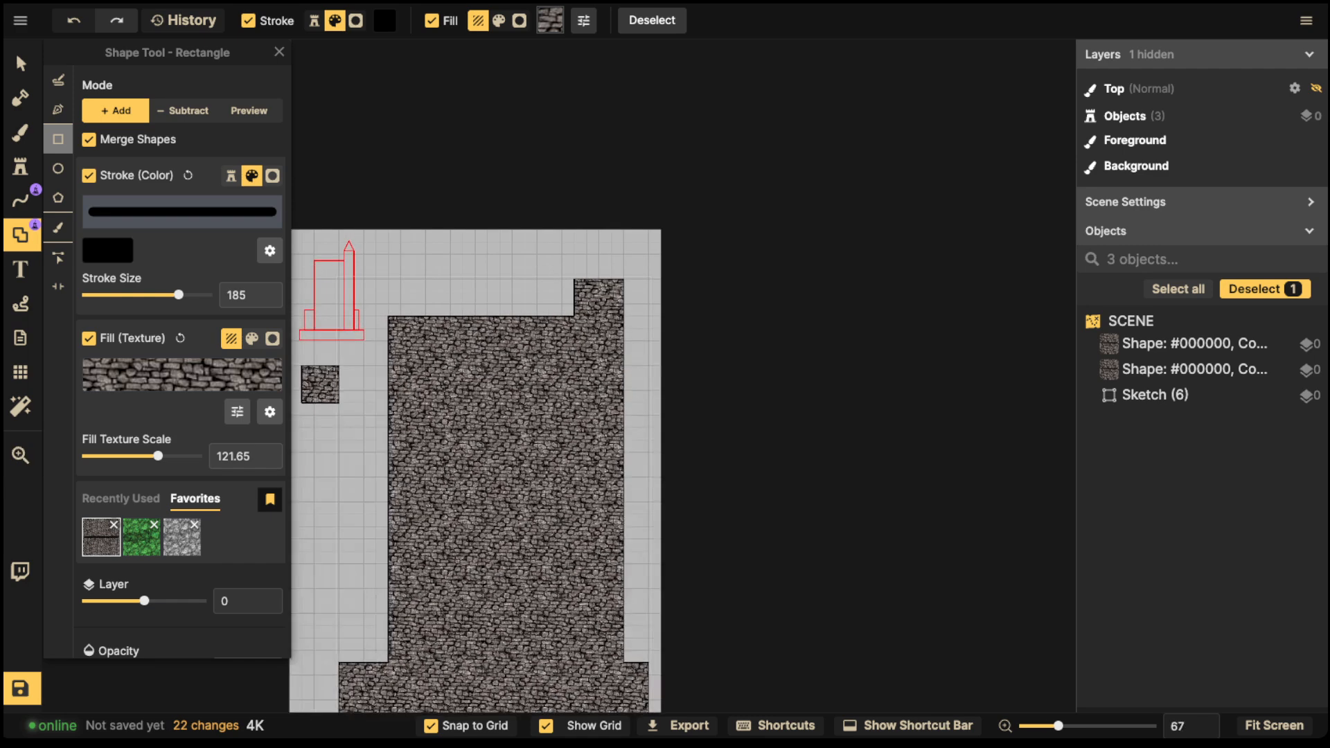
pyautogui.moveTo(392, 658); pyautogui.dragTo(500, 566)
pyautogui.scroll(3, 500, 565)
pyautogui.scroll(1, 478, 530)
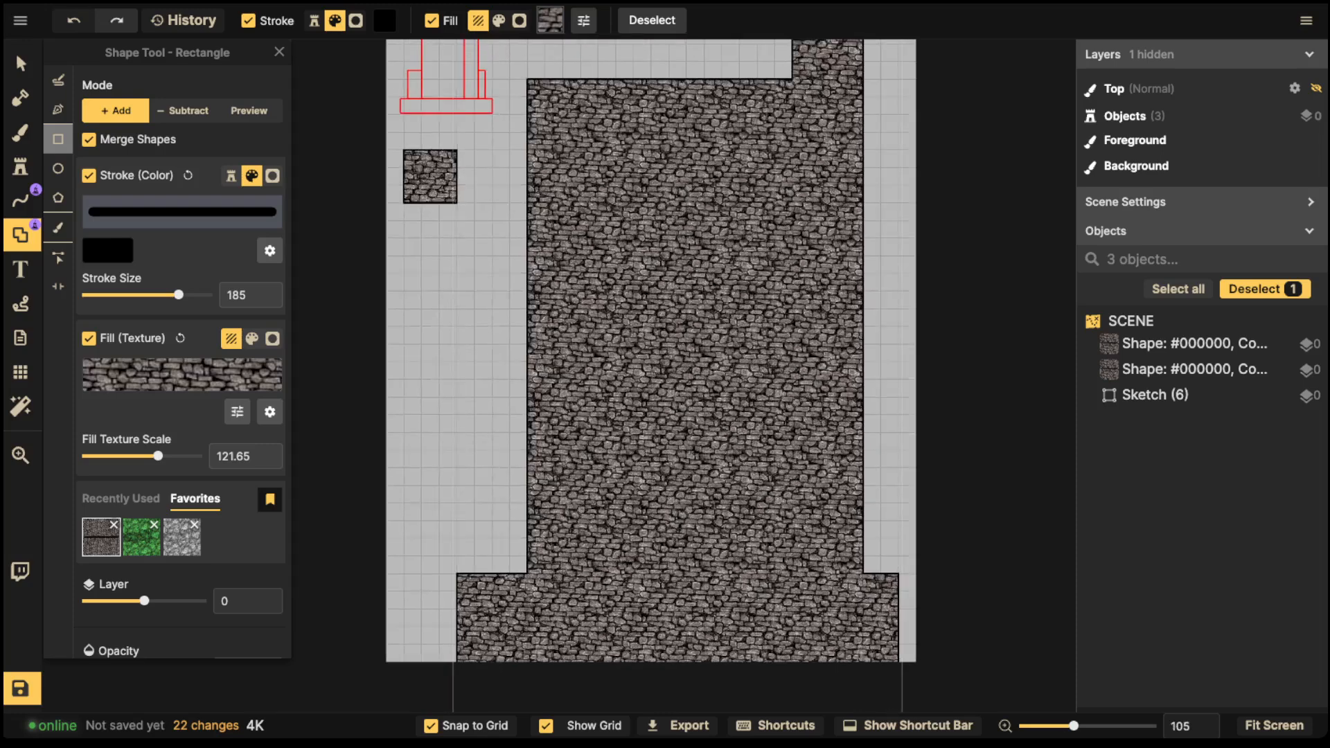
pyautogui.moveTo(456, 485); pyautogui.dragTo(535, 582)
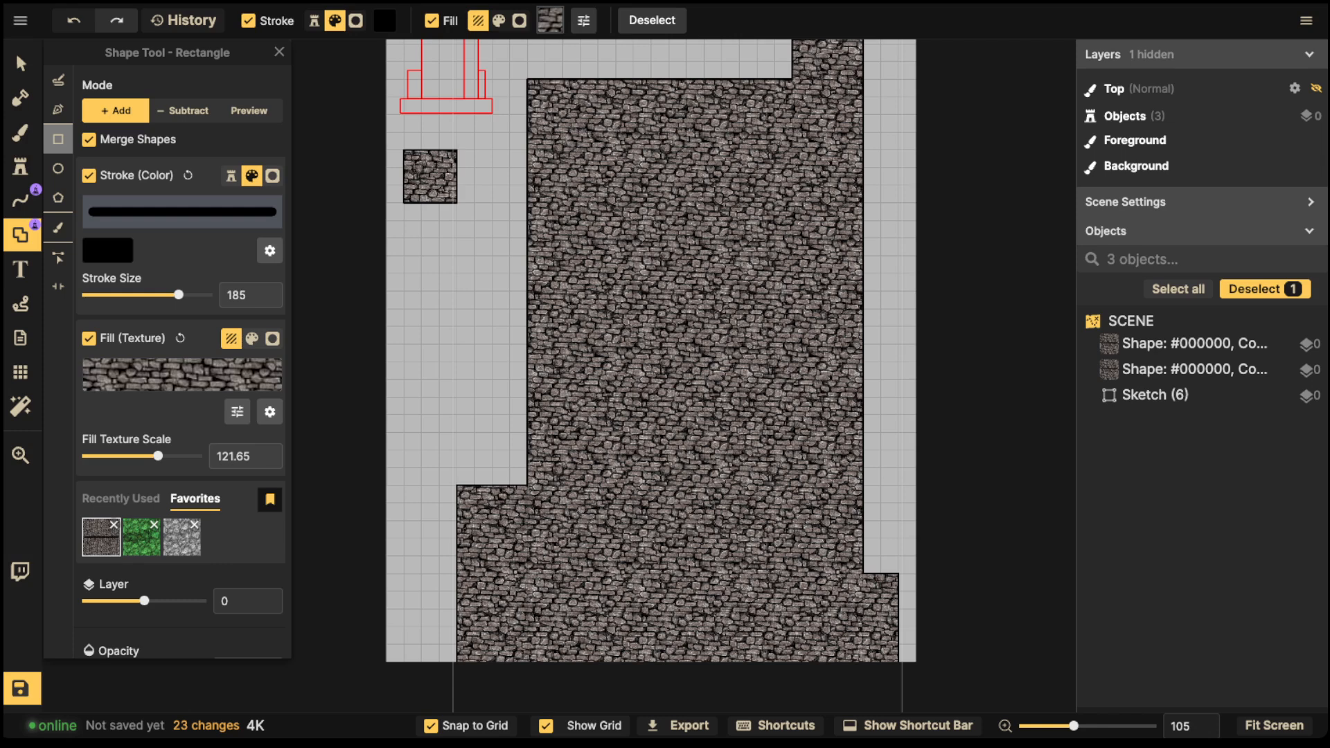
# Step: Undo a stray narrow rectangle and extend the foundation past the map's left edge with a merged strip three tiles high
pyautogui.moveTo(448, 599); pyautogui.dragTo(457, 671)
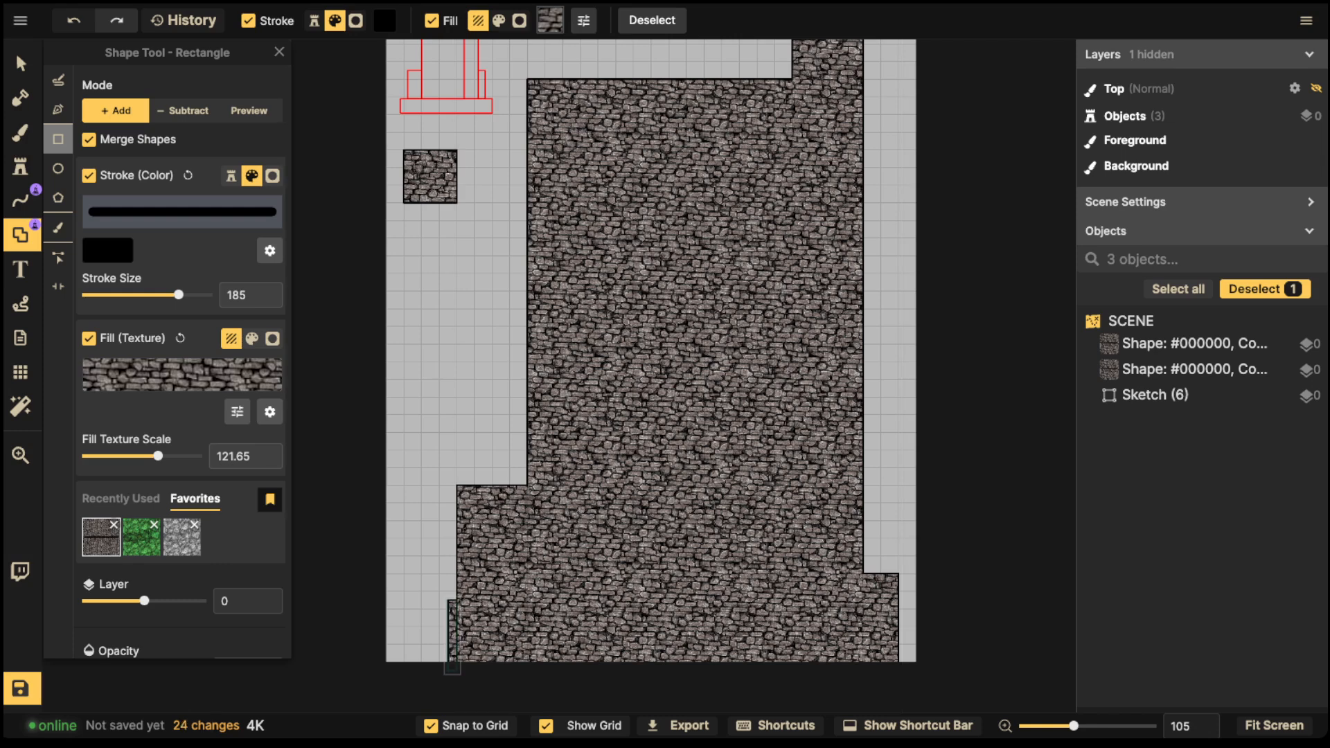
pyautogui.hotkey('ctrl', 'z')
pyautogui.moveTo(475, 608); pyautogui.dragTo(334, 670)
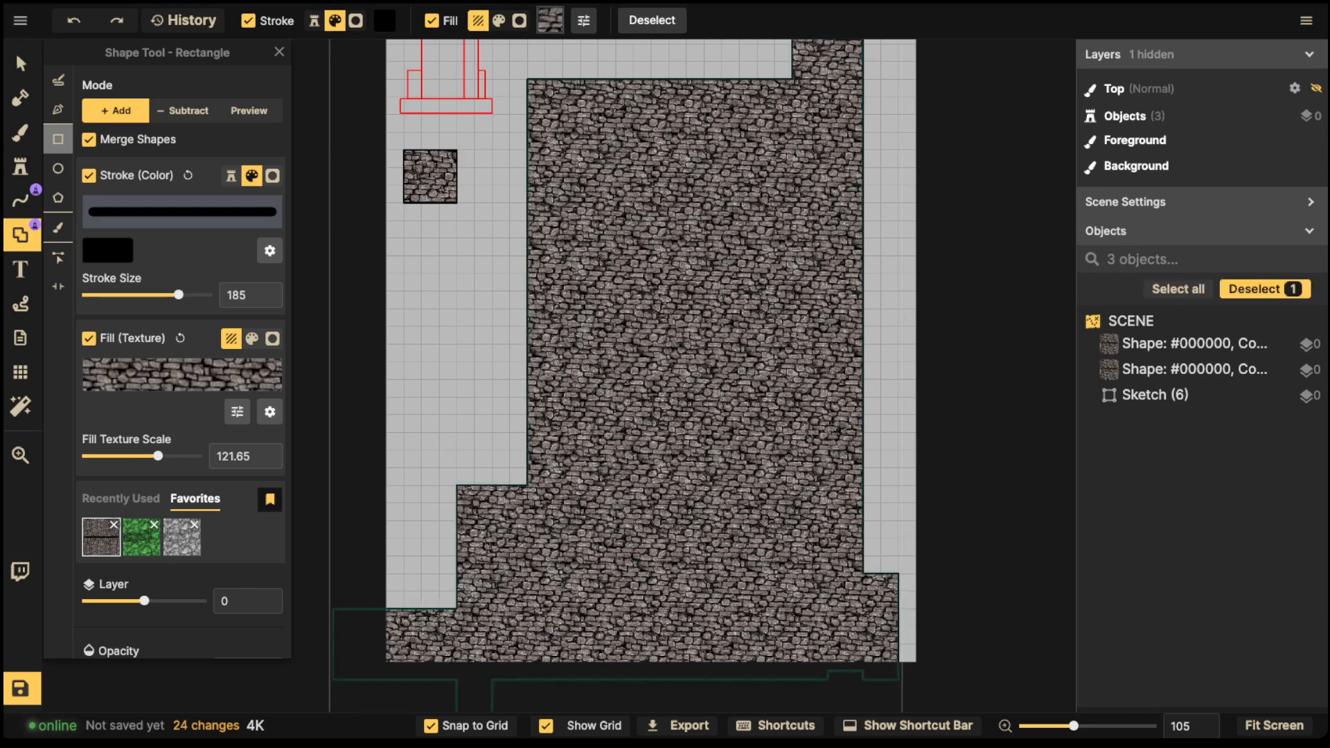
pyautogui.scroll(-3, 658, 375)
pyautogui.moveTo(658, 374)
pyautogui.mouseDown()
pyautogui.moveTo(633, 409)
pyautogui.moveTo(578, 425)
pyautogui.mouseUp()
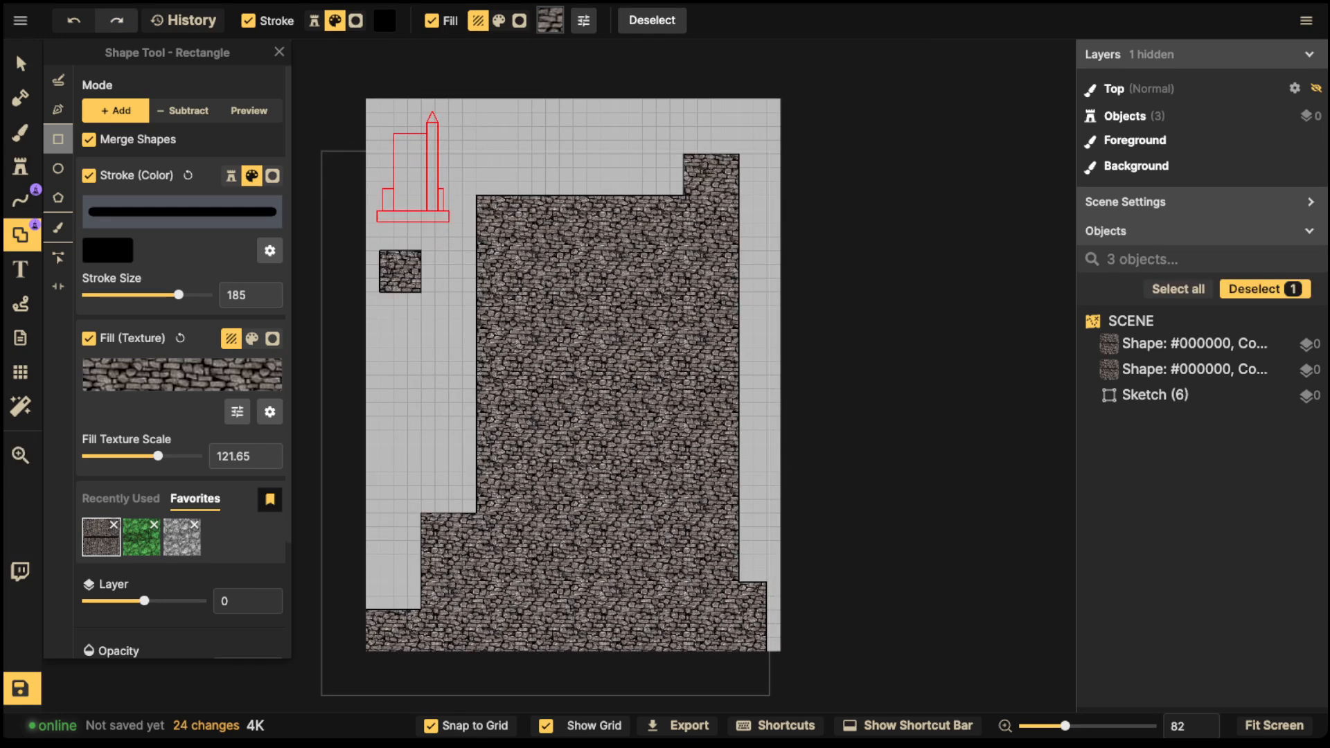
# Step: Delete the small cobblestone sample square below the red sketch
pyautogui.click(21, 64)
pyautogui.press('Delete')
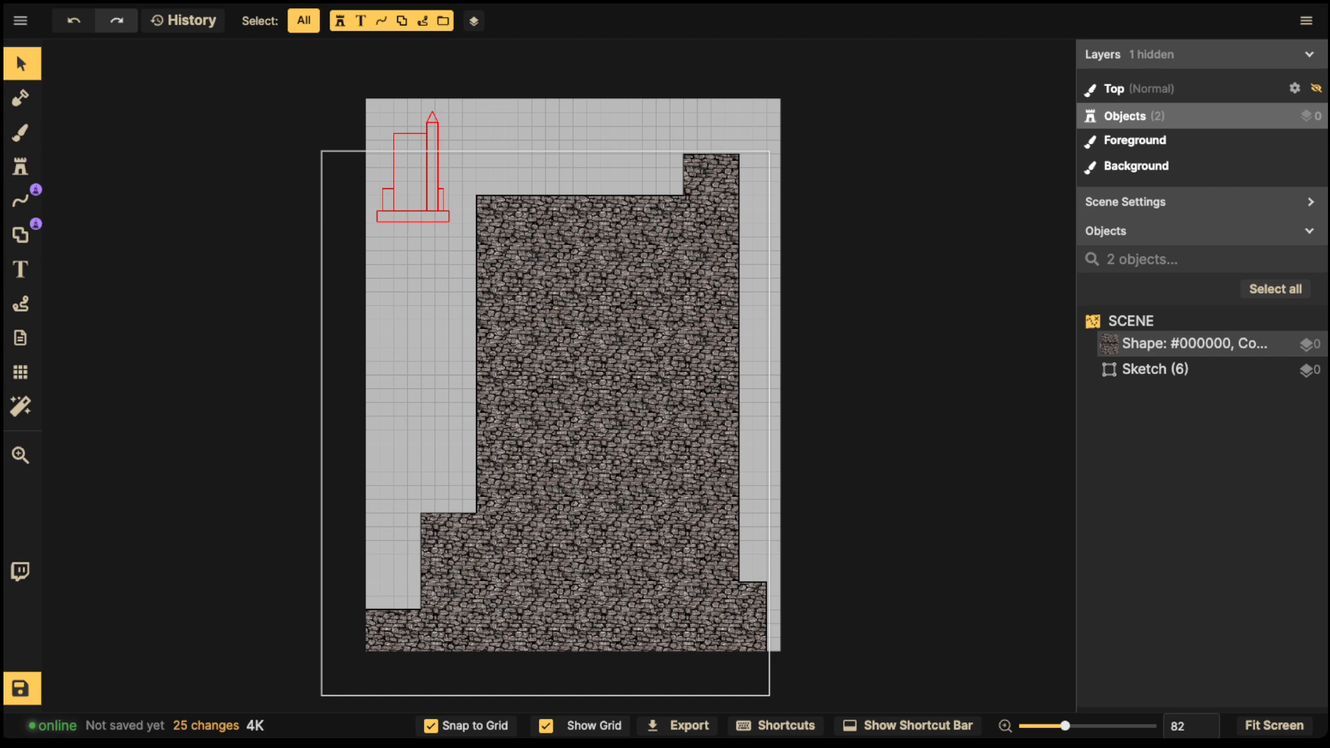
# Step: Merge a Pen-drawn cobblestone slope onto the ledge's outer left wall, flaring one tile outward over three tiles down to the foundation
pyautogui.scroll(3, 421, 387)
pyautogui.moveTo(420, 387); pyautogui.dragTo(342, 190)
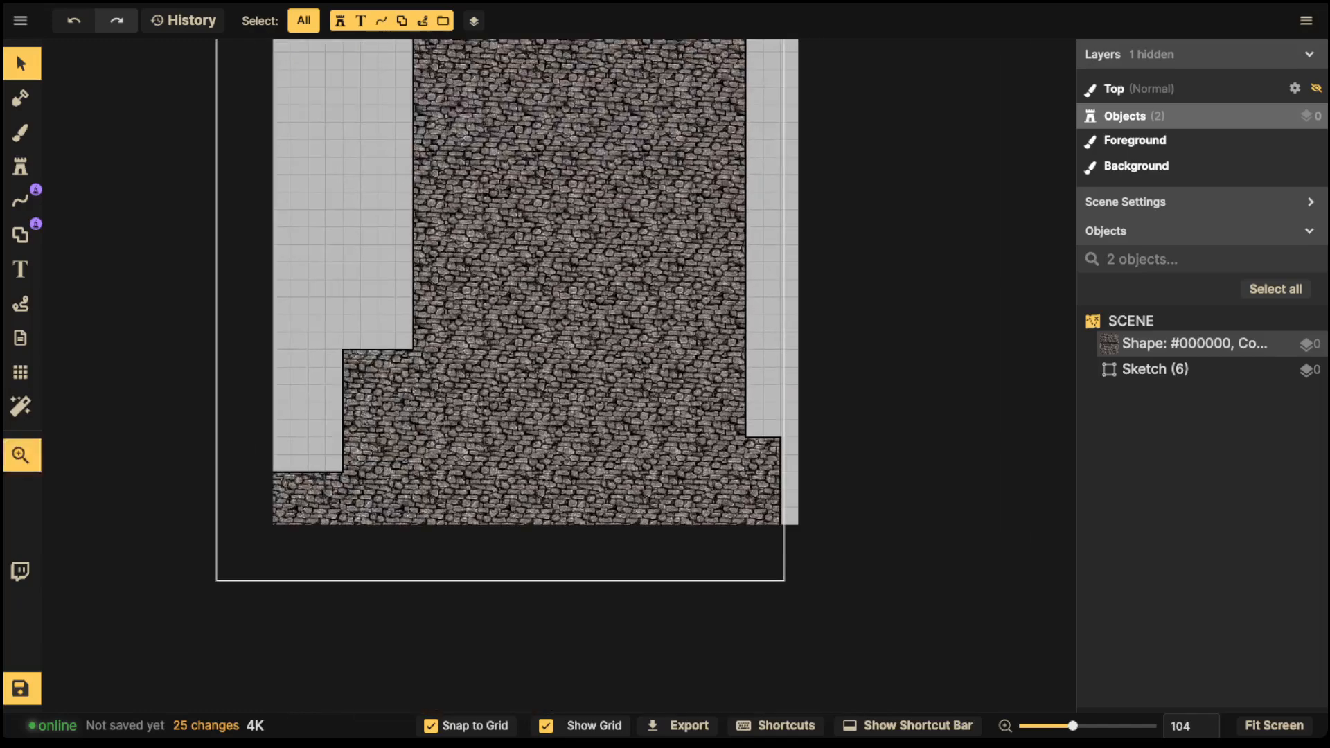
pyautogui.click(21, 236)
pyautogui.scroll(2, 303, 455)
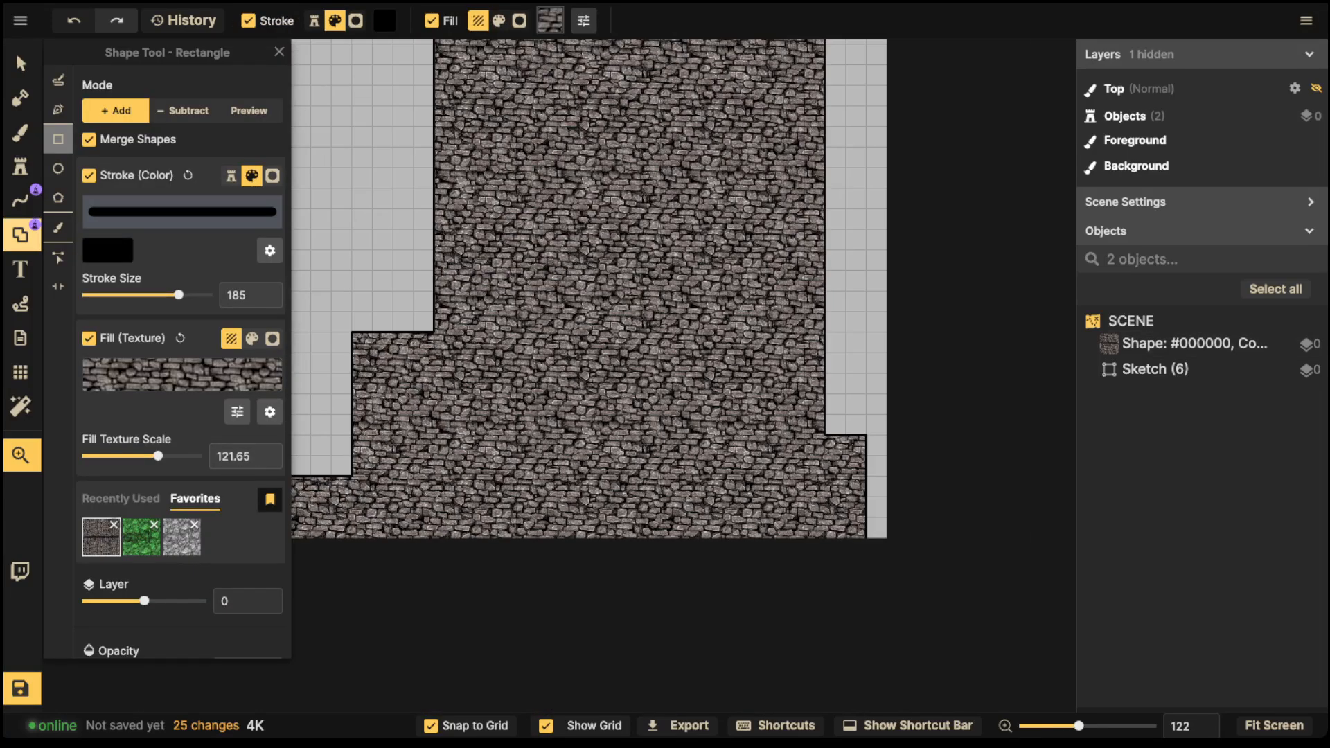
pyautogui.moveTo(303, 455); pyautogui.dragTo(368, 442)
pyautogui.scroll(4, 421, 398)
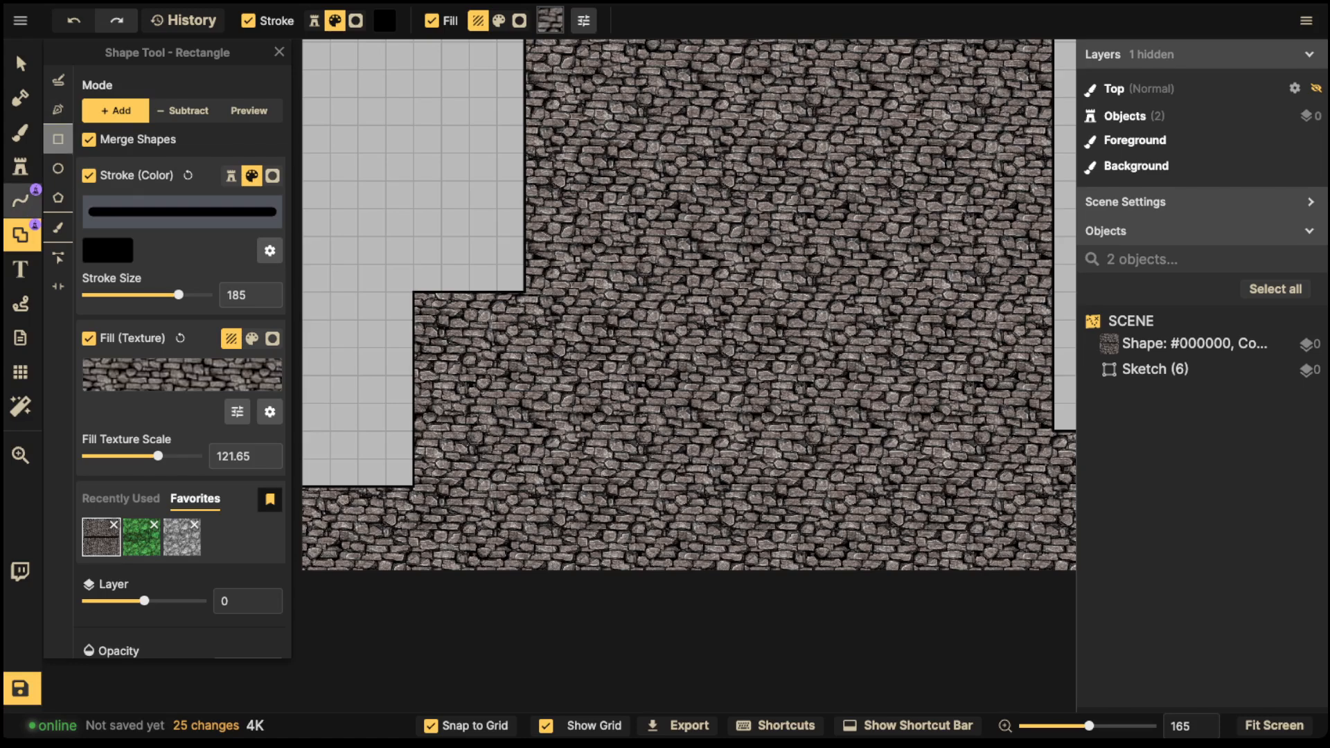
pyautogui.click(59, 109)
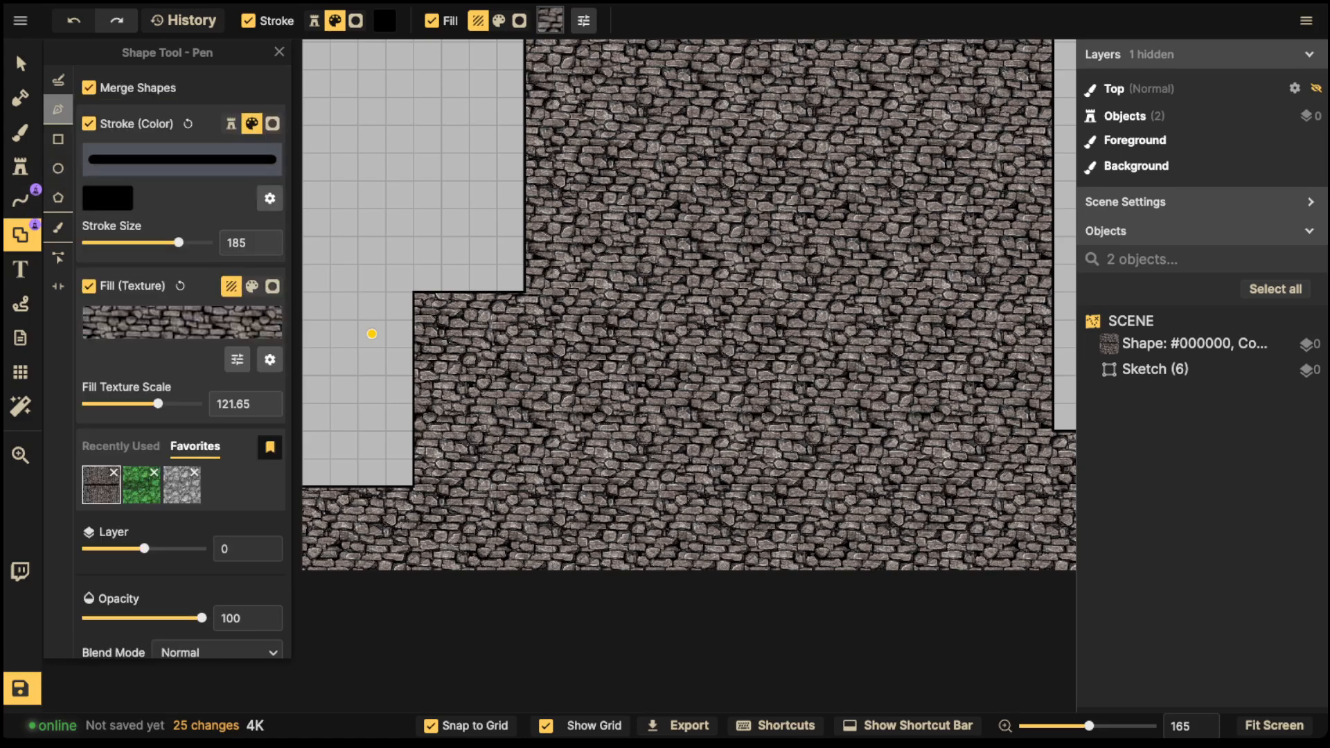
pyautogui.click(414, 376)
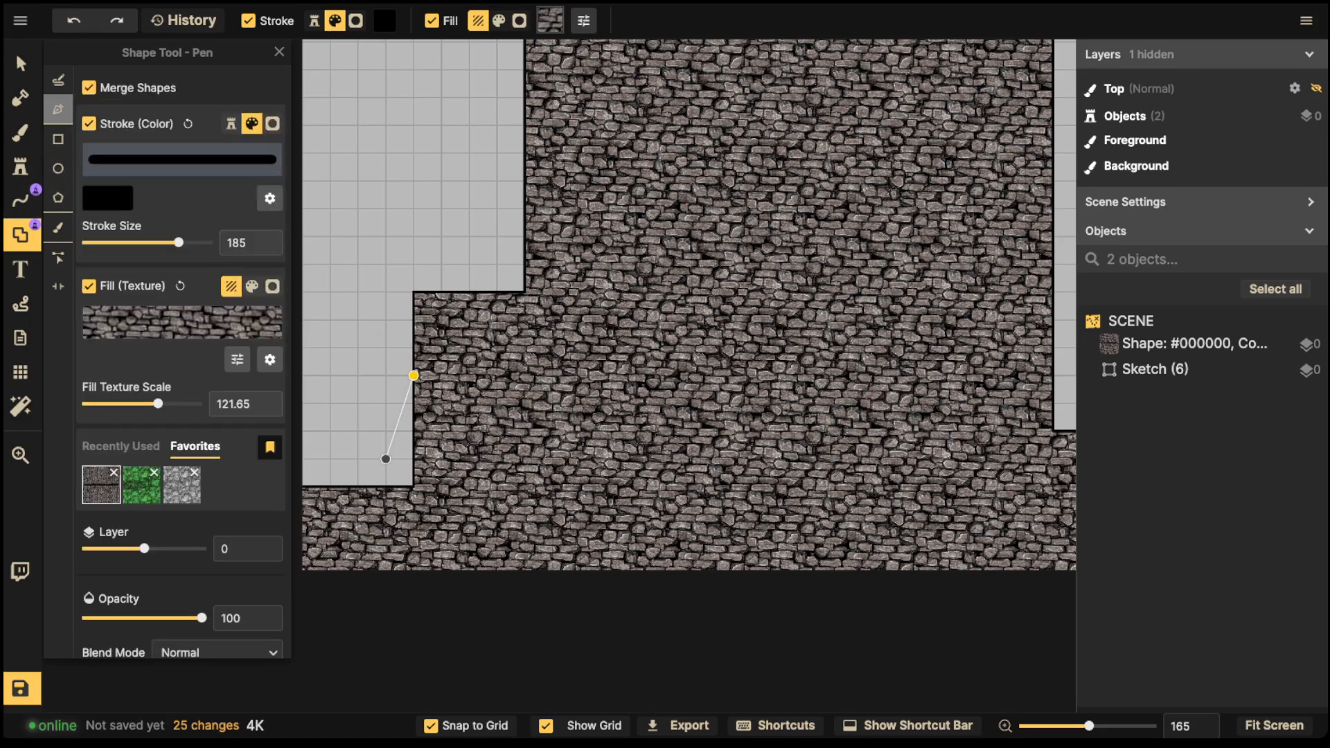
pyautogui.click(386, 459)
pyautogui.click(386, 500)
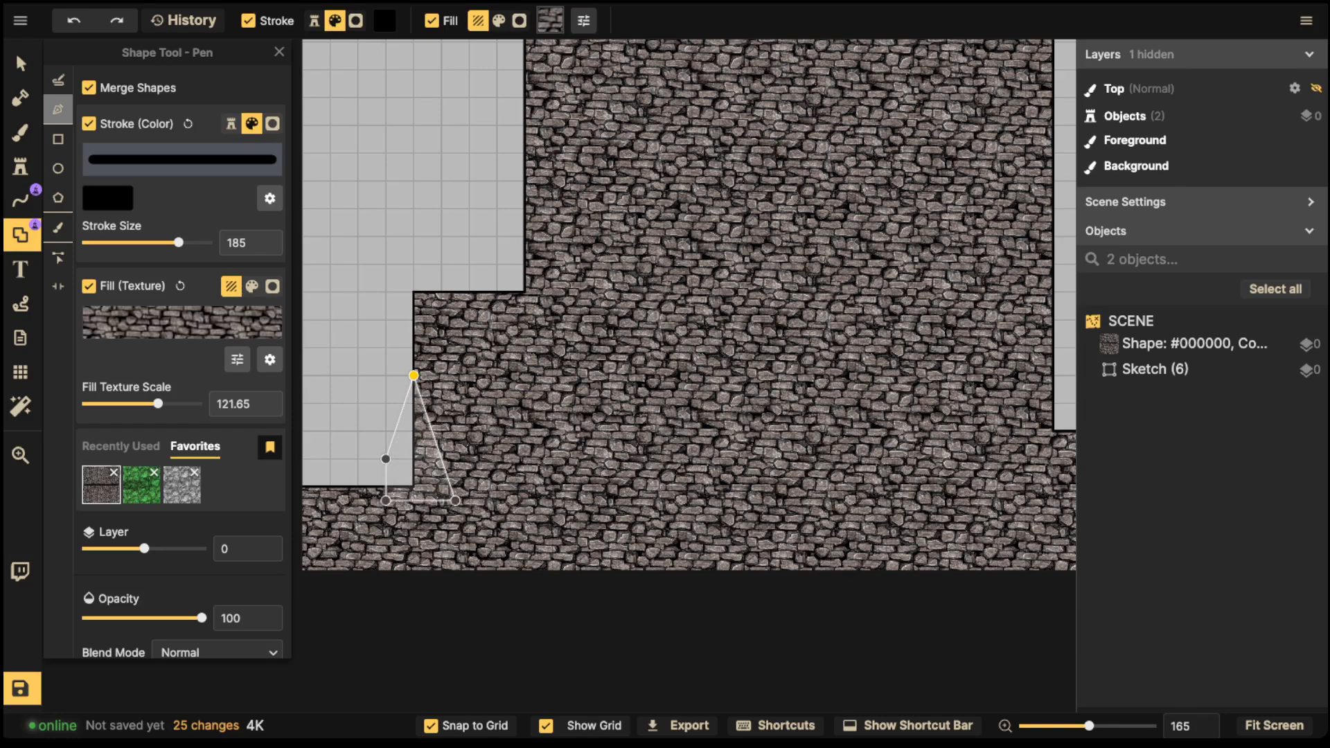
pyautogui.click(455, 500)
pyautogui.click(414, 376)
pyautogui.click(404, 531)
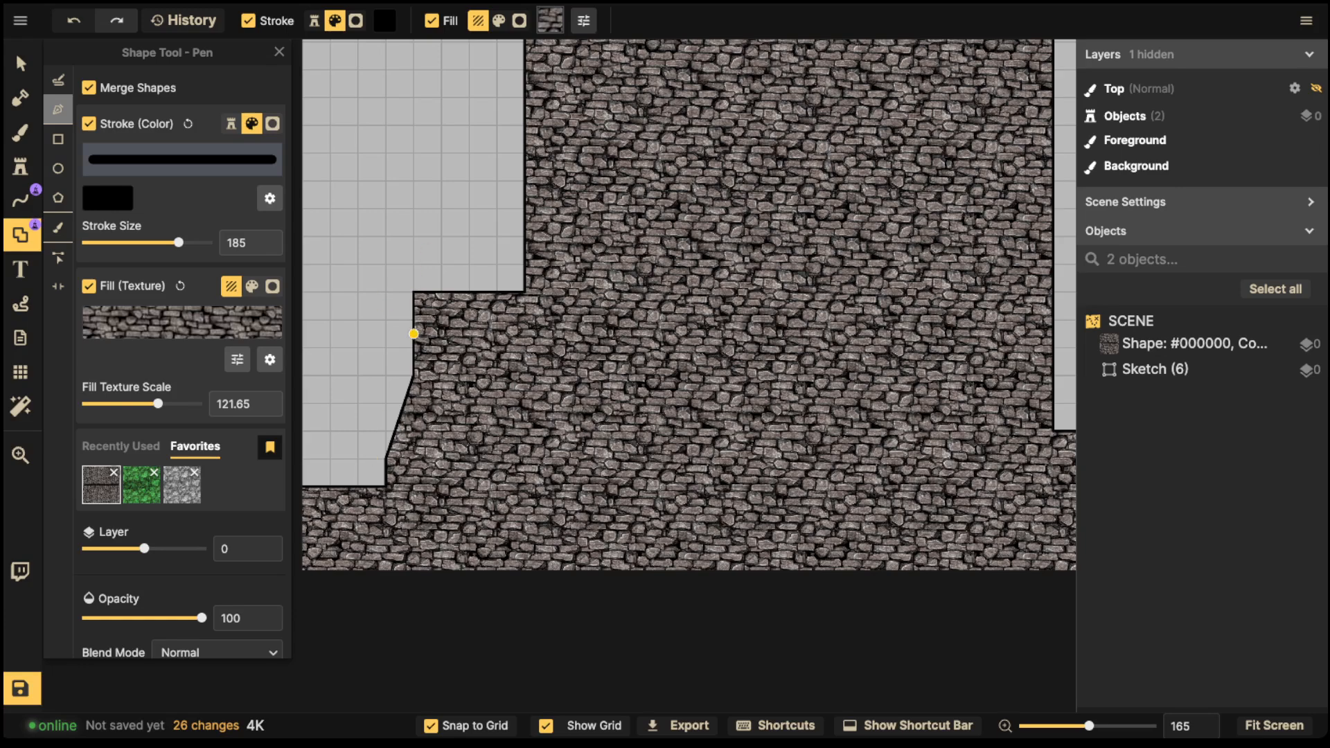
# Step: Merge a matching Pen-drawn slope onto the base's right side, flaring one tile out to the map edge over three tiles
pyautogui.scroll(-2, 545, 329)
pyautogui.press('space')
pyautogui.moveTo(785, 332); pyautogui.dragTo(515, 291)
pyautogui.scroll(1, 642, 367)
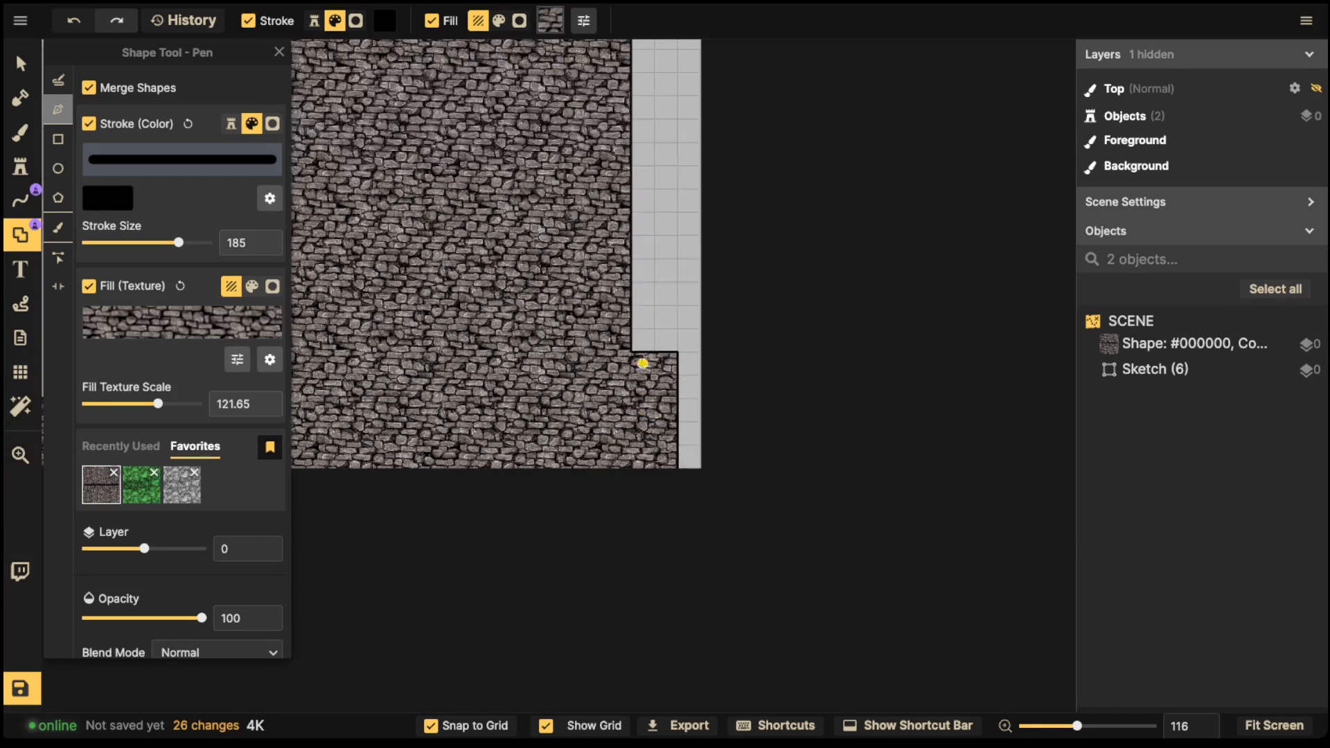
pyautogui.scroll(3, 643, 363)
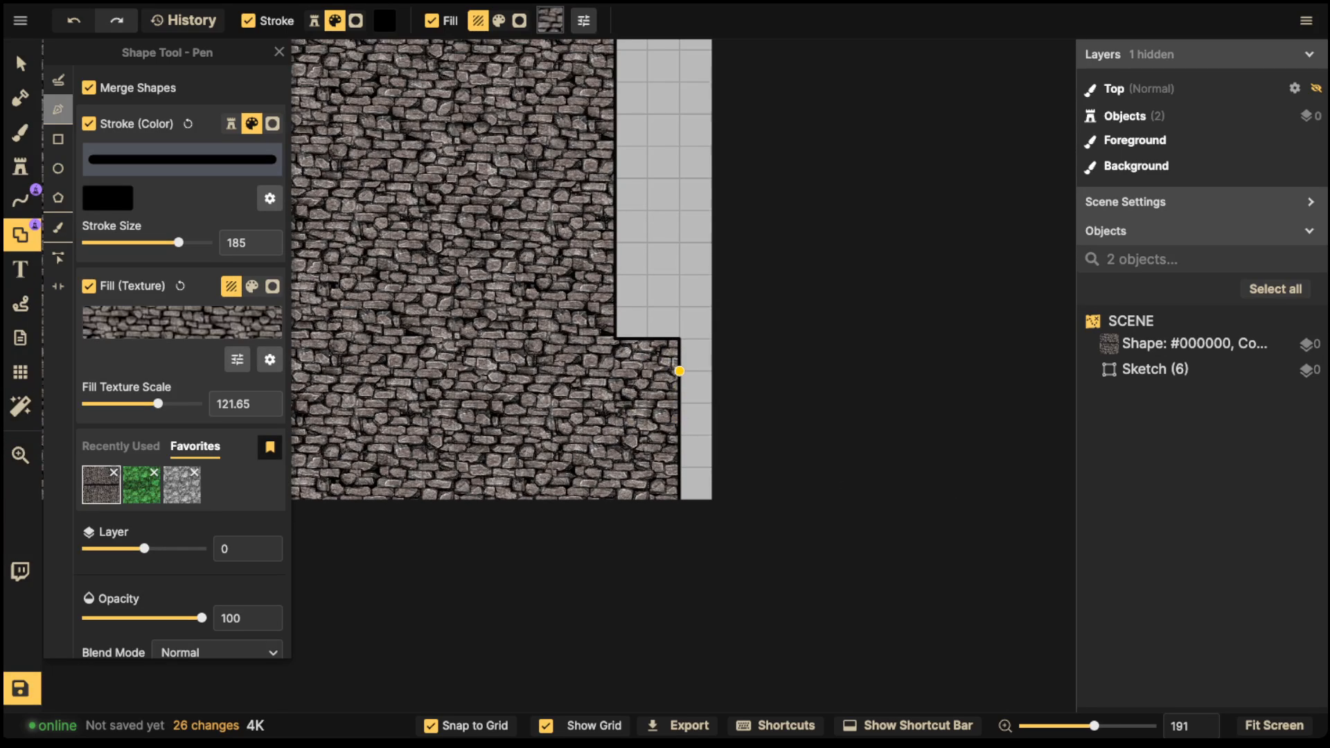
pyautogui.click(680, 370)
pyautogui.click(711, 468)
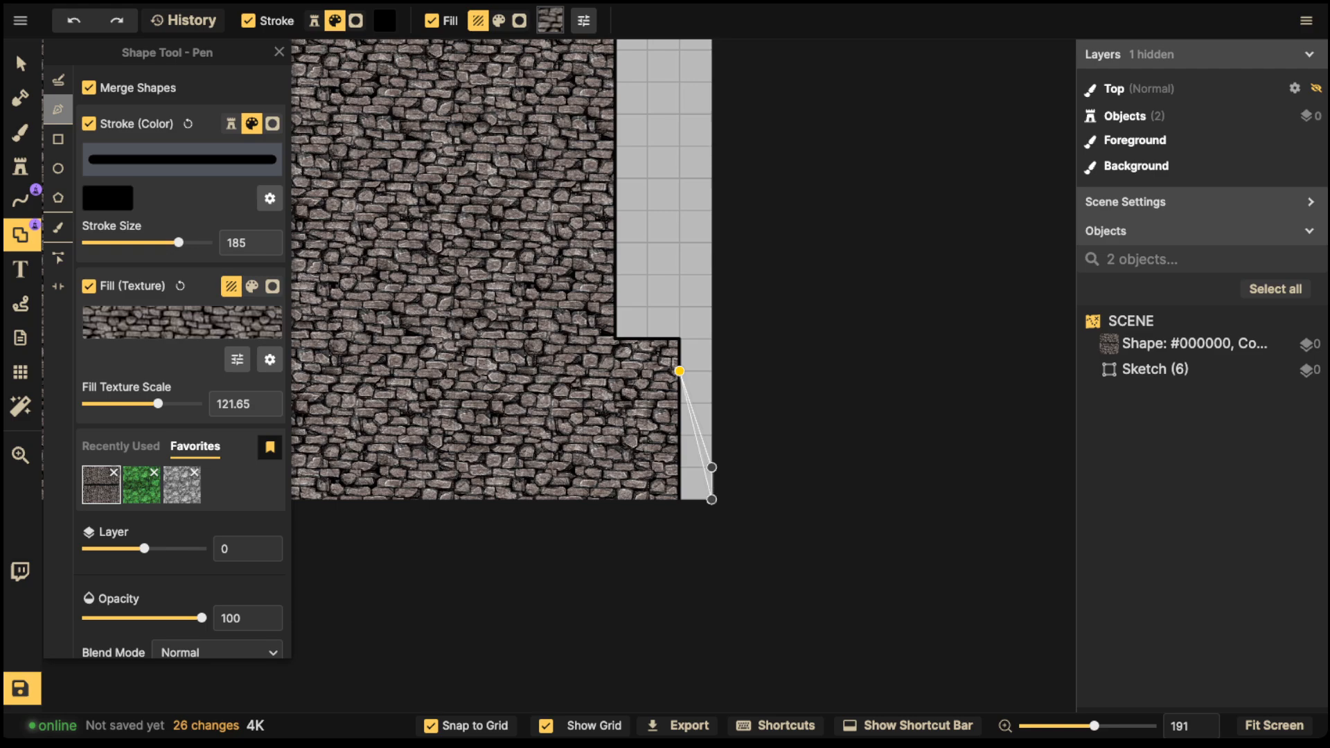
pyautogui.moveTo(712, 500); pyautogui.dragTo(696, 499)
pyautogui.click(679, 370)
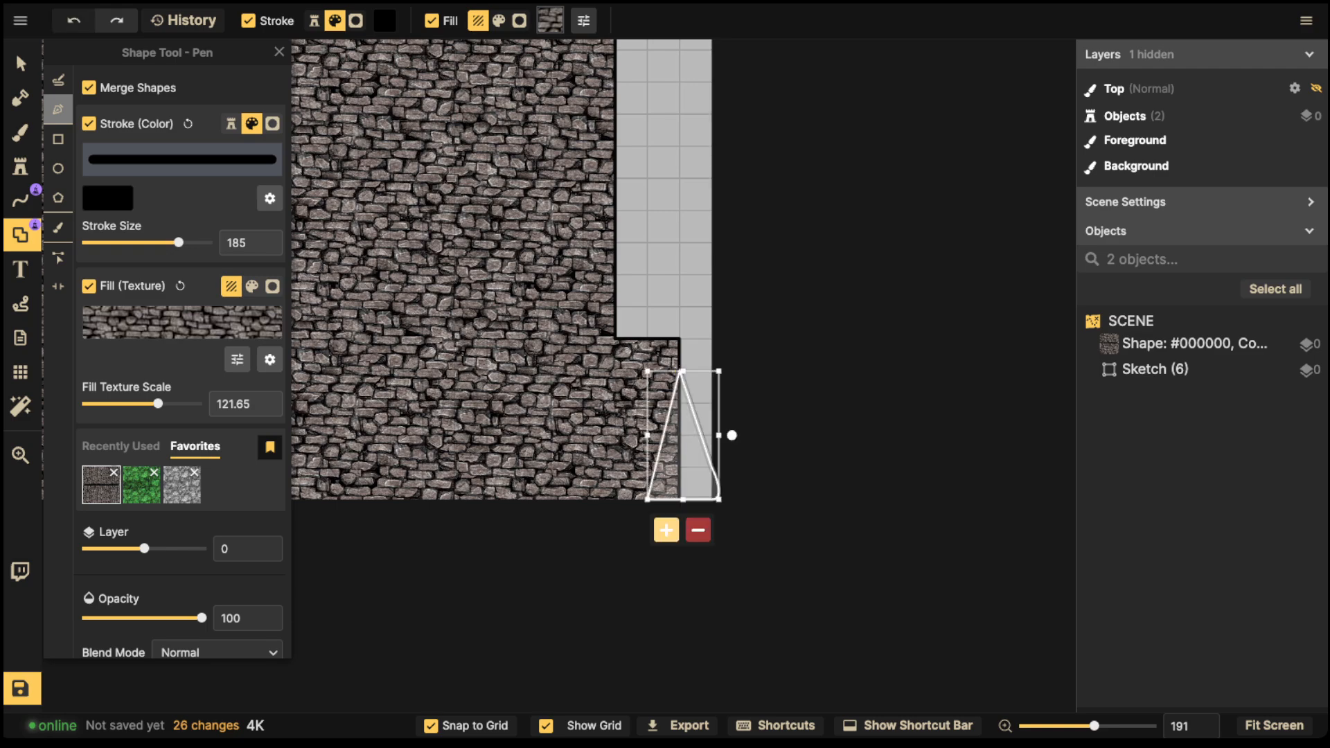
pyautogui.click(666, 529)
# Step: Examine the whole tower silhouette and the sloped edges on both sides of its base
pyautogui.scroll(-3, 541, 299)
pyautogui.scroll(-3, 537, 293)
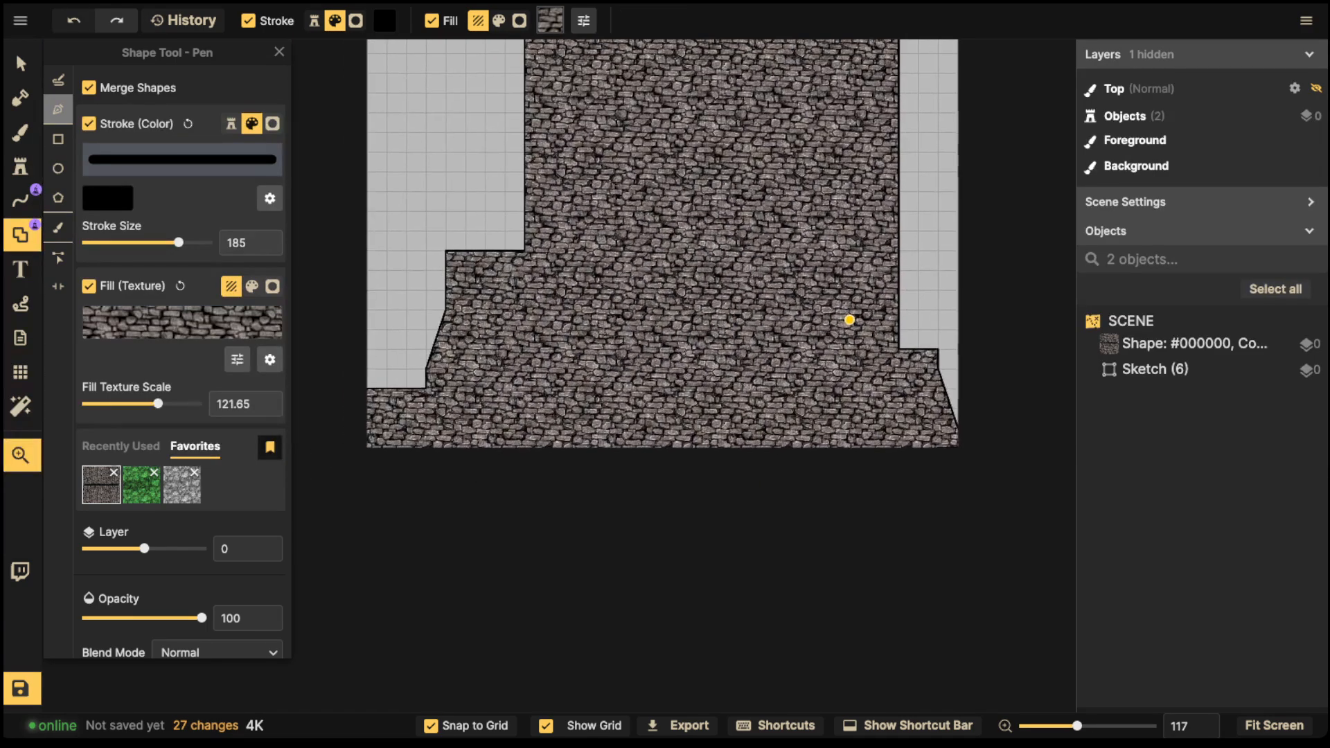
pyautogui.scroll(-2, 603, 291)
pyautogui.moveTo(506, 429); pyautogui.dragTo(513, 602)
pyautogui.scroll(-1, 617, 352)
pyautogui.moveTo(617, 342); pyautogui.dragTo(623, 281)
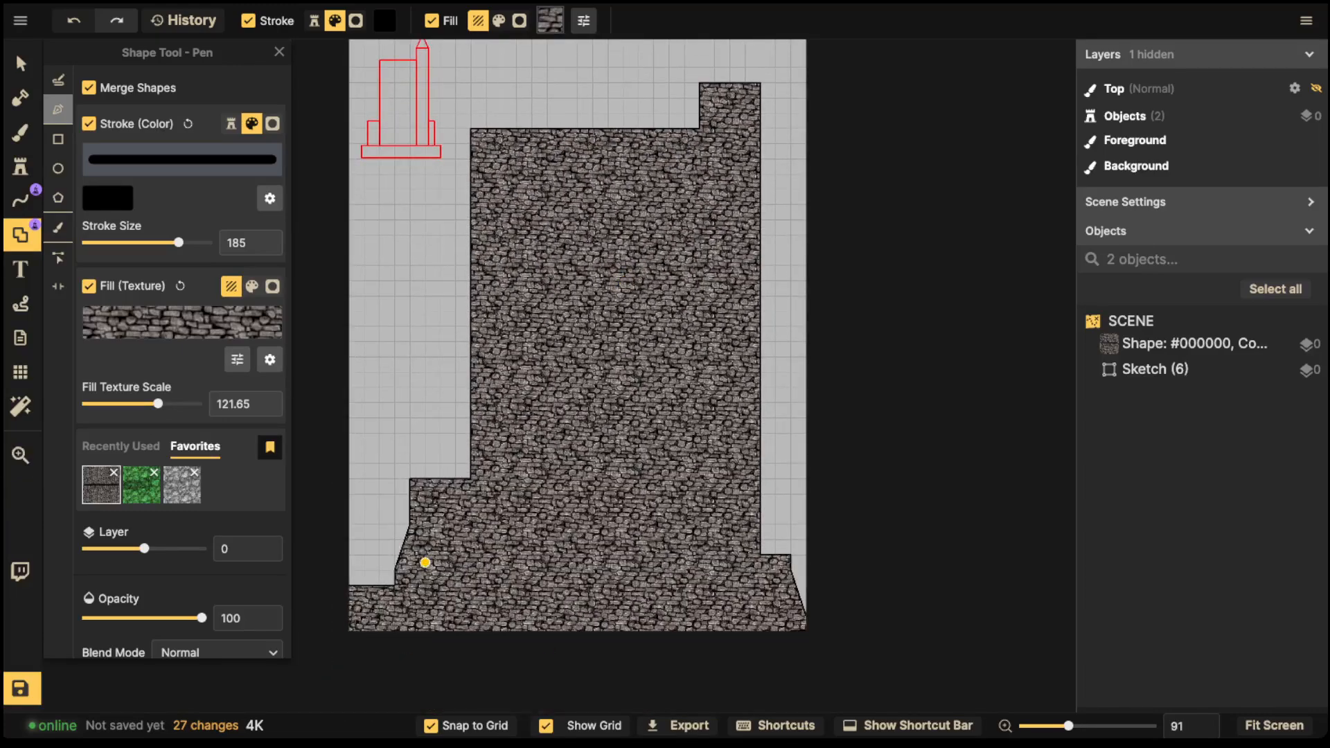
pyautogui.moveTo(679, 351)
pyautogui.mouseDown()
pyautogui.moveTo(680, 389)
pyautogui.moveTo(696, 182)
pyautogui.mouseUp()
pyautogui.scroll(3, 613, 403)
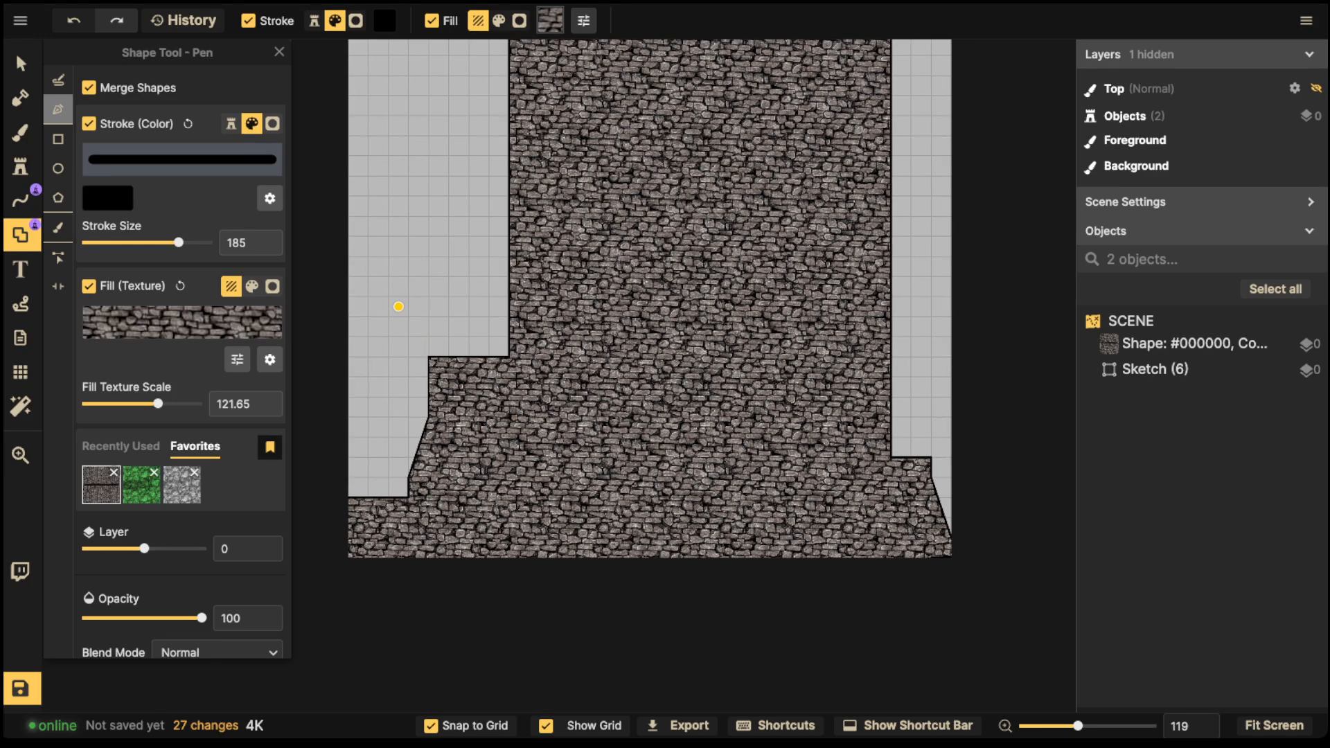
pyautogui.scroll(-1, 635, 308)
pyautogui.moveTo(635, 309); pyautogui.dragTo(583, 438)
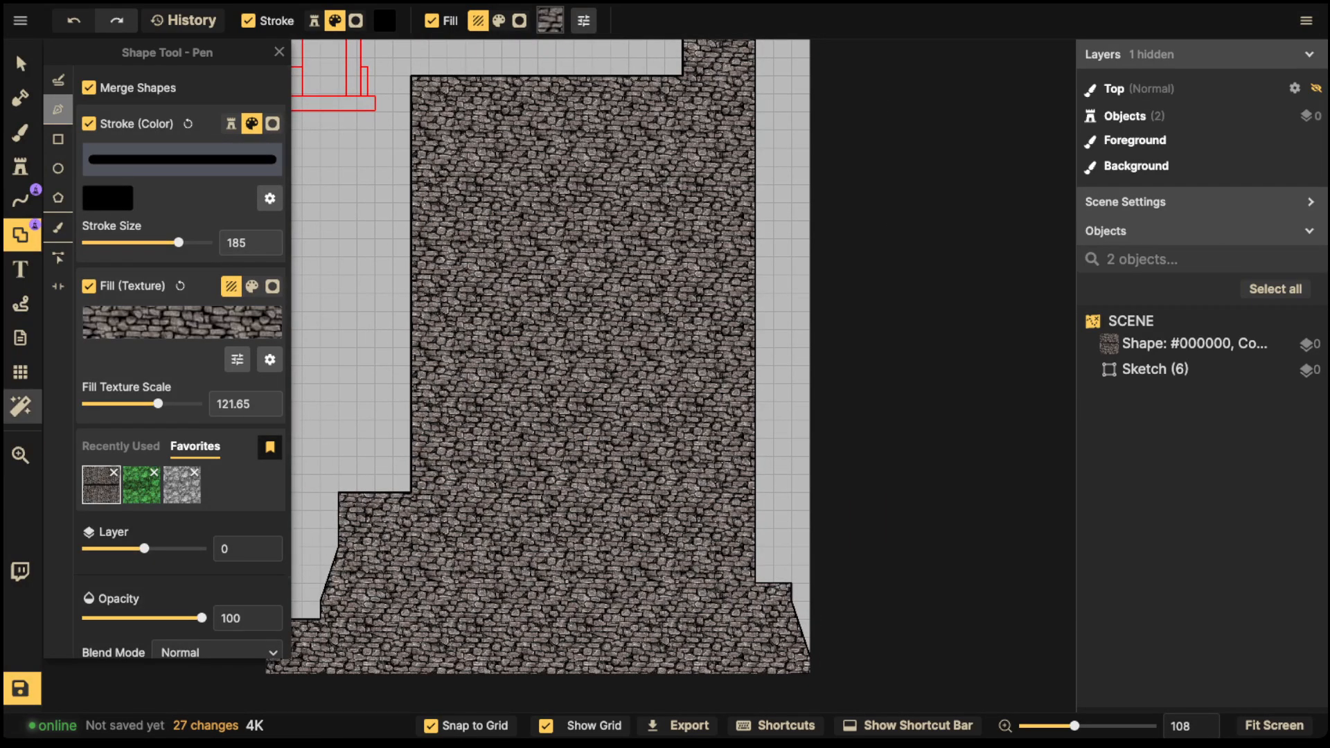
# Step: Raise the grid to layer 5 so its lines draw above the cobblestone
pyautogui.click(21, 372)
pyautogui.moveTo(148, 511); pyautogui.dragTo(172, 512)
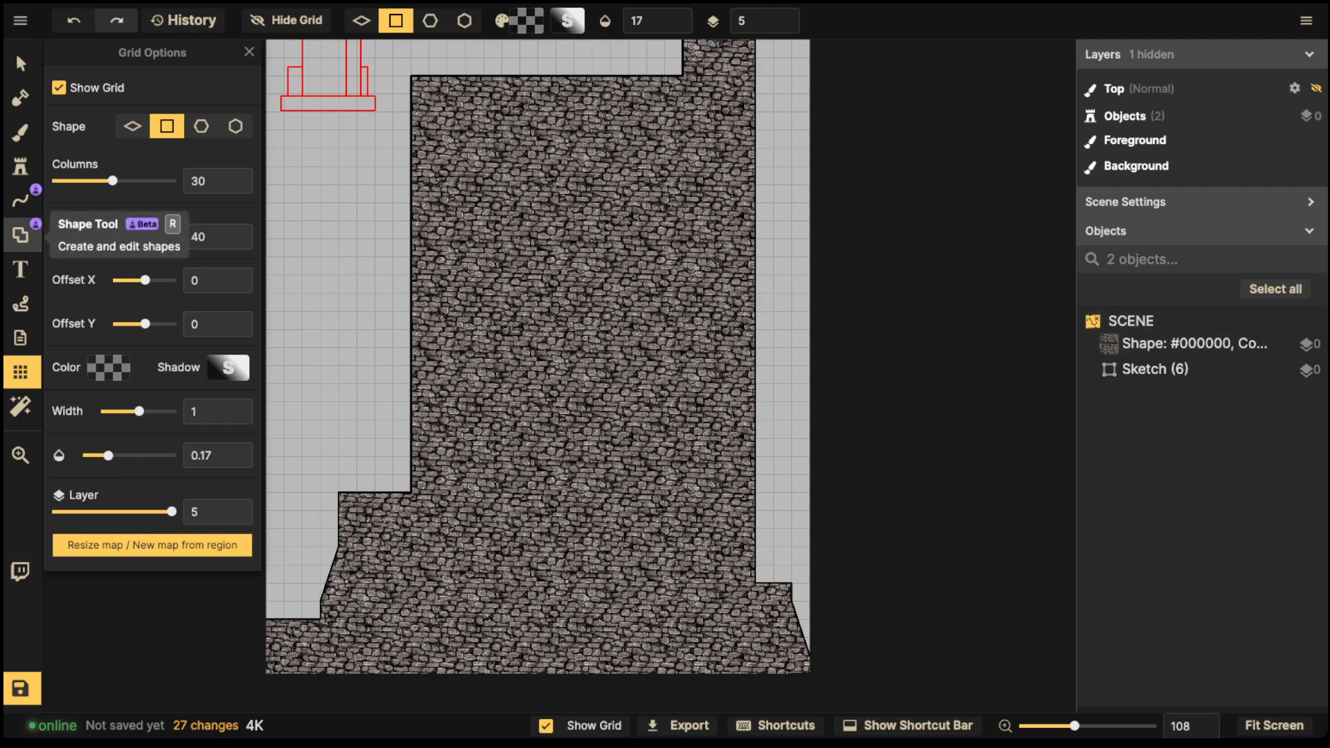
pyautogui.scroll(3, 485, 542)
pyautogui.scroll(3, 485, 543)
pyautogui.moveTo(485, 173); pyautogui.dragTo(483, 624)
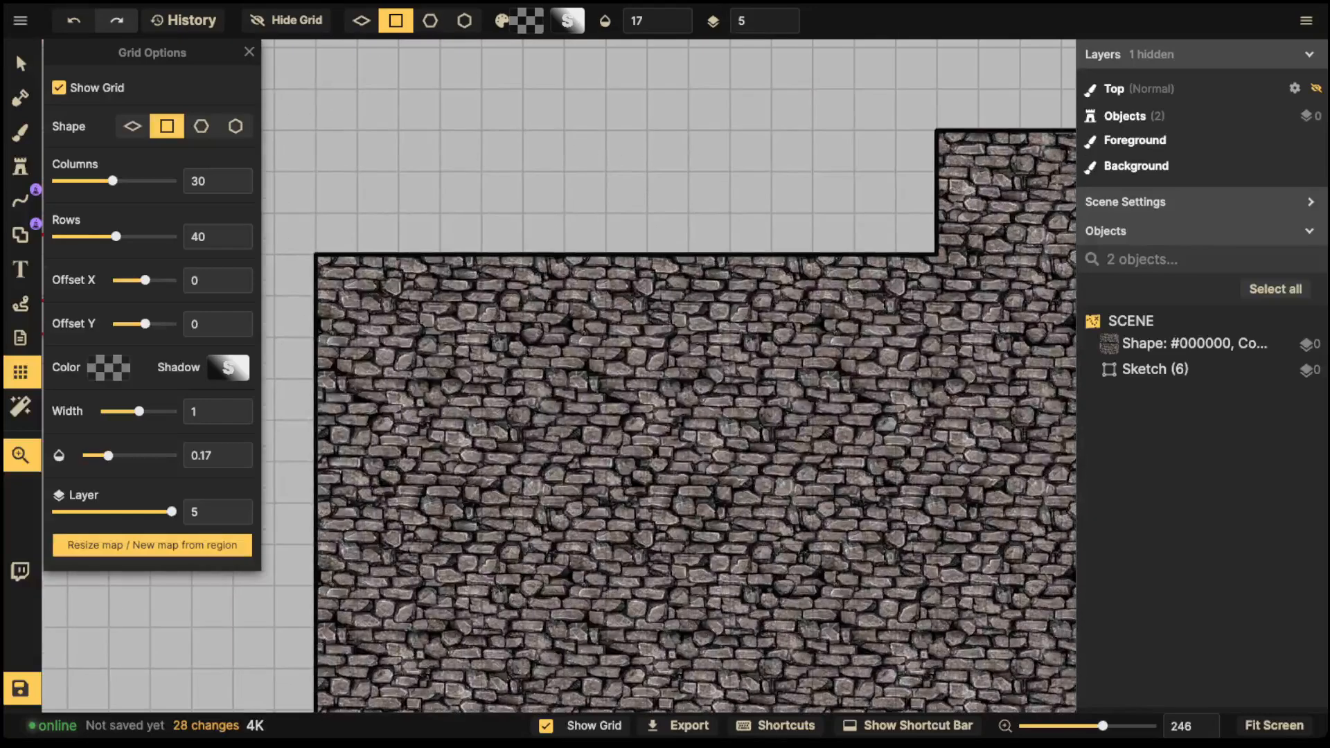
pyautogui.scroll(-2, 336, 304)
pyautogui.scroll(-2, 346, 303)
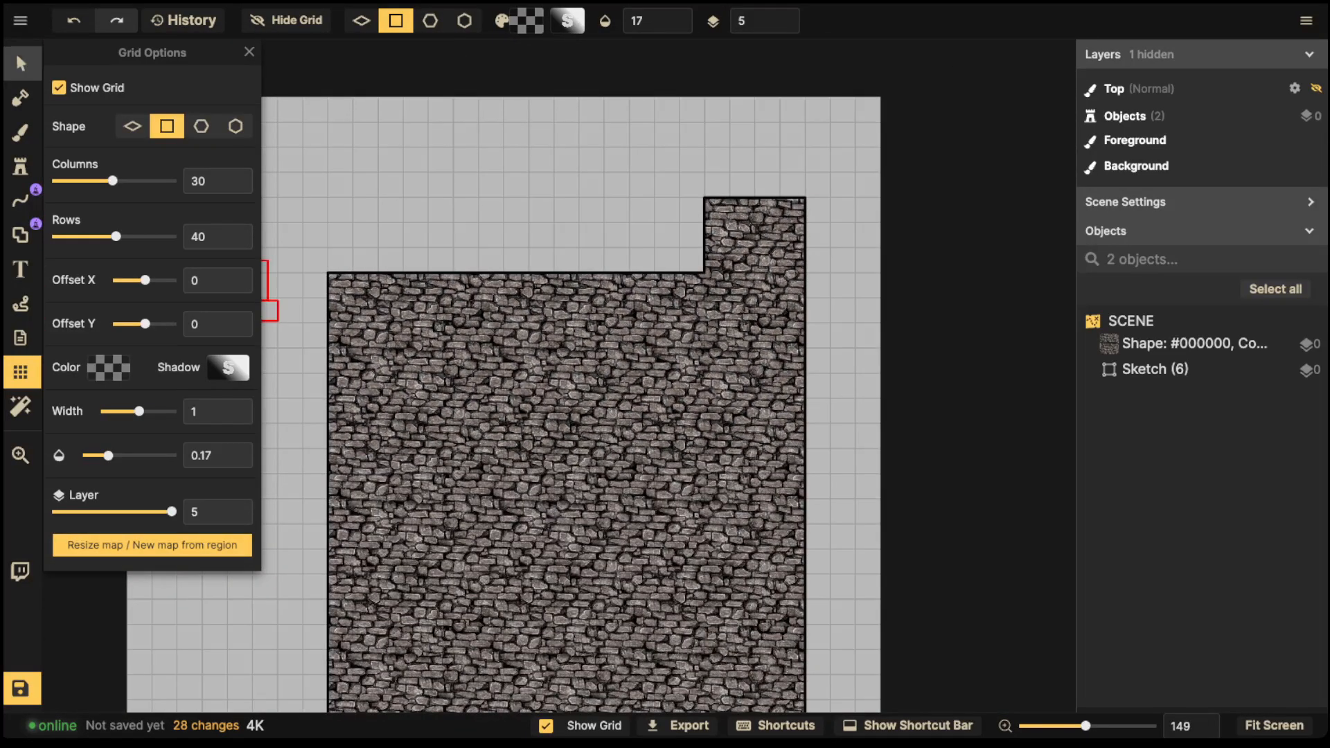
# Step: Set the grid line colour to white (ffffff) and its opacity to 0.47
pyautogui.click(20, 63)
pyautogui.click(20, 372)
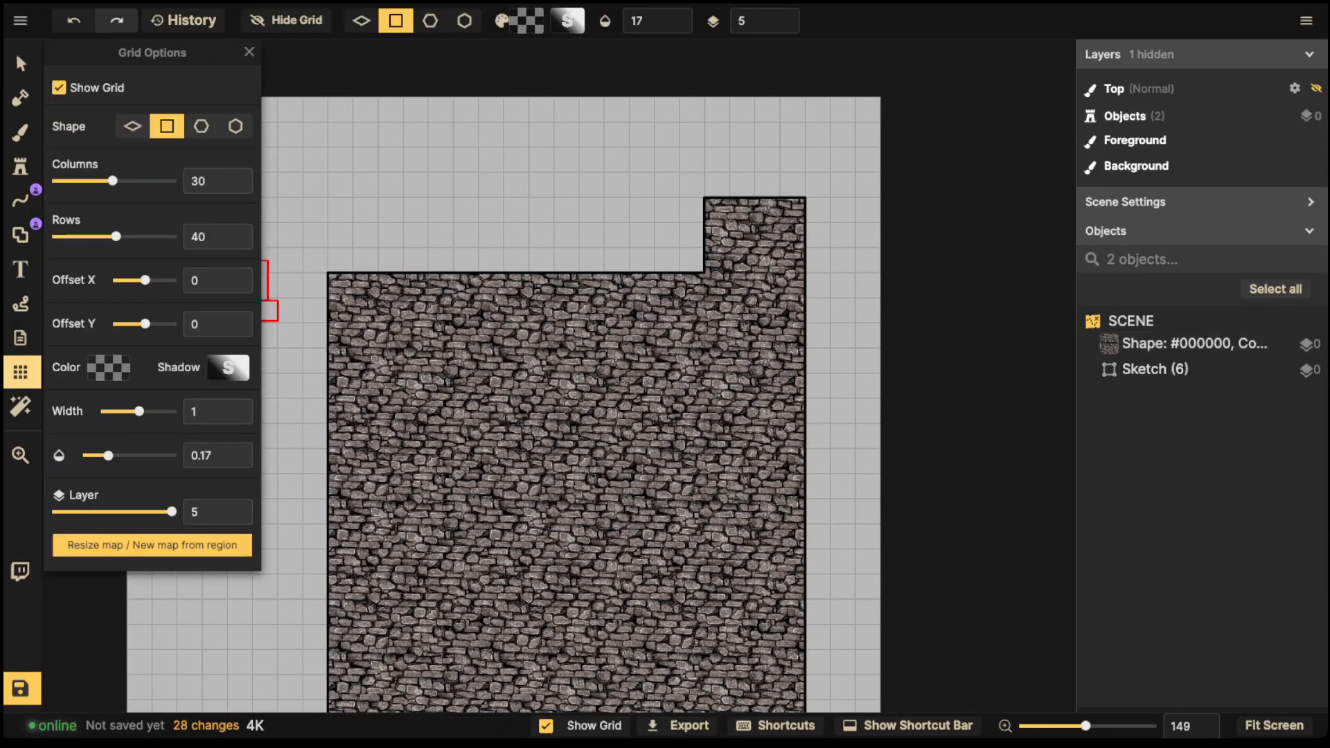
pyautogui.click(109, 368)
pyautogui.moveTo(136, 361); pyautogui.dragTo(137, 235)
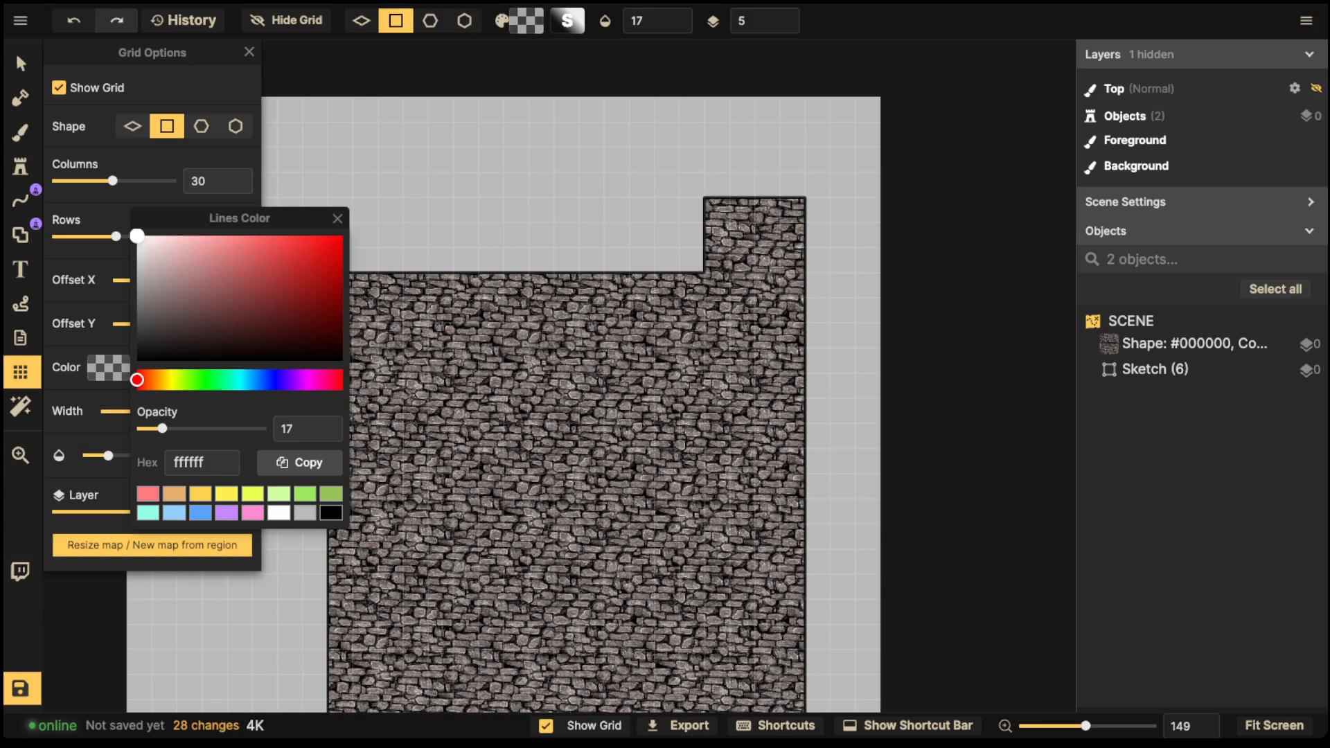
pyautogui.moveTo(108, 455); pyautogui.dragTo(215, 455)
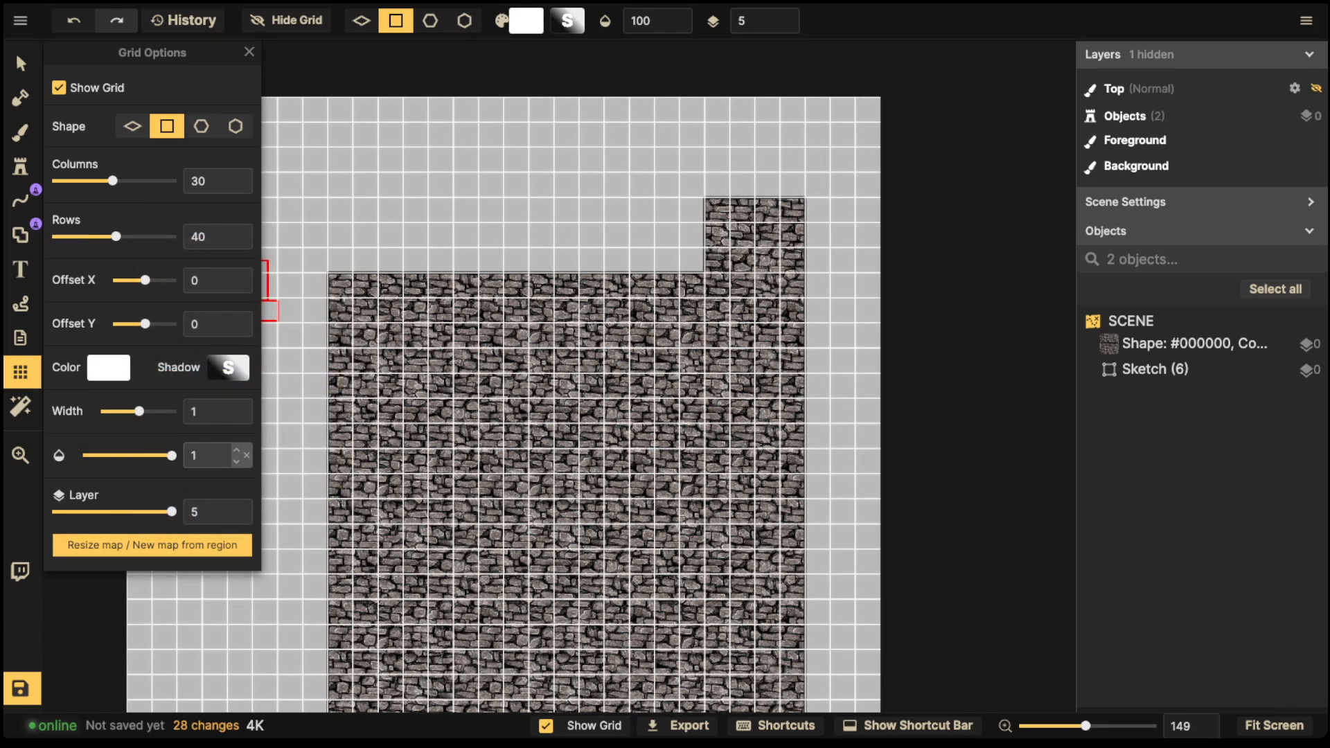
pyautogui.moveTo(171, 455); pyautogui.dragTo(137, 455)
pyautogui.scroll(-3, 556, 431)
pyautogui.moveTo(556, 431); pyautogui.dragTo(584, 261)
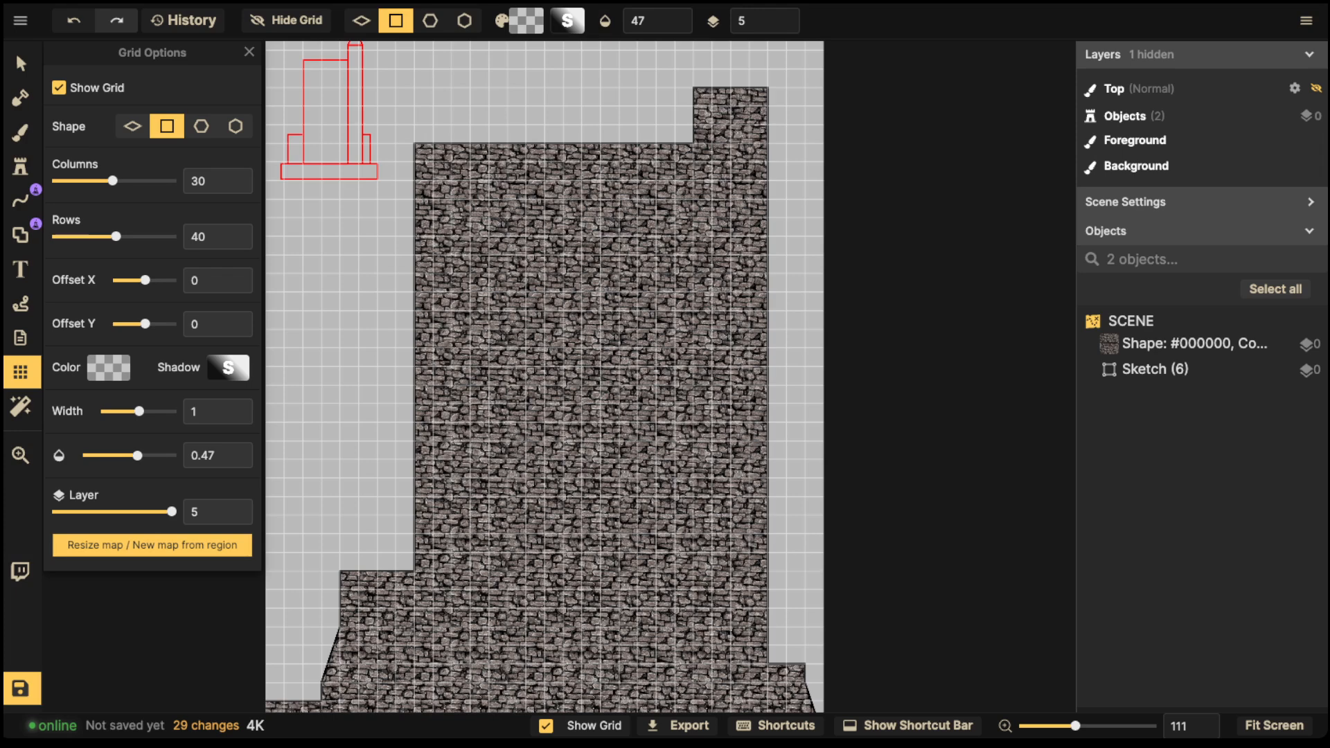
# Step: Set the Shape tool to Rectangle in Preview mode and try a trial rectangle in the tower's lower part
pyautogui.click(21, 235)
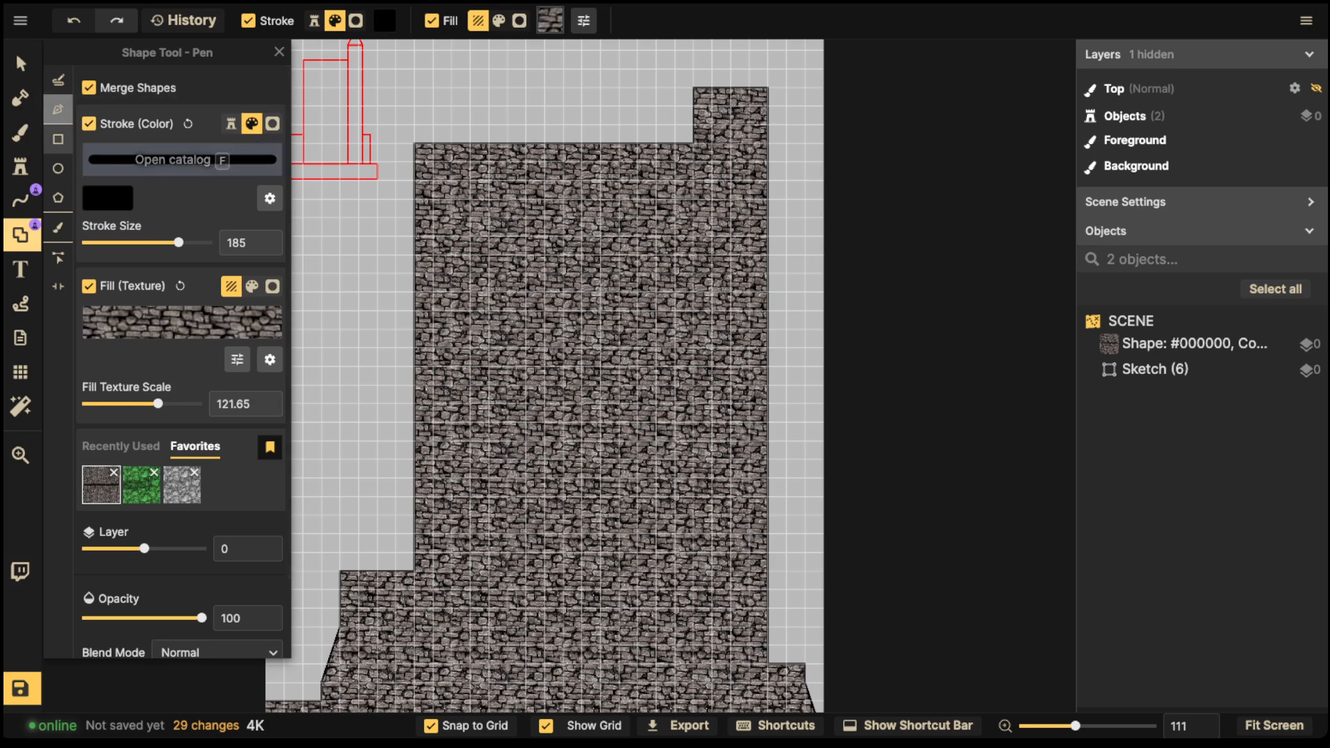
pyautogui.click(58, 139)
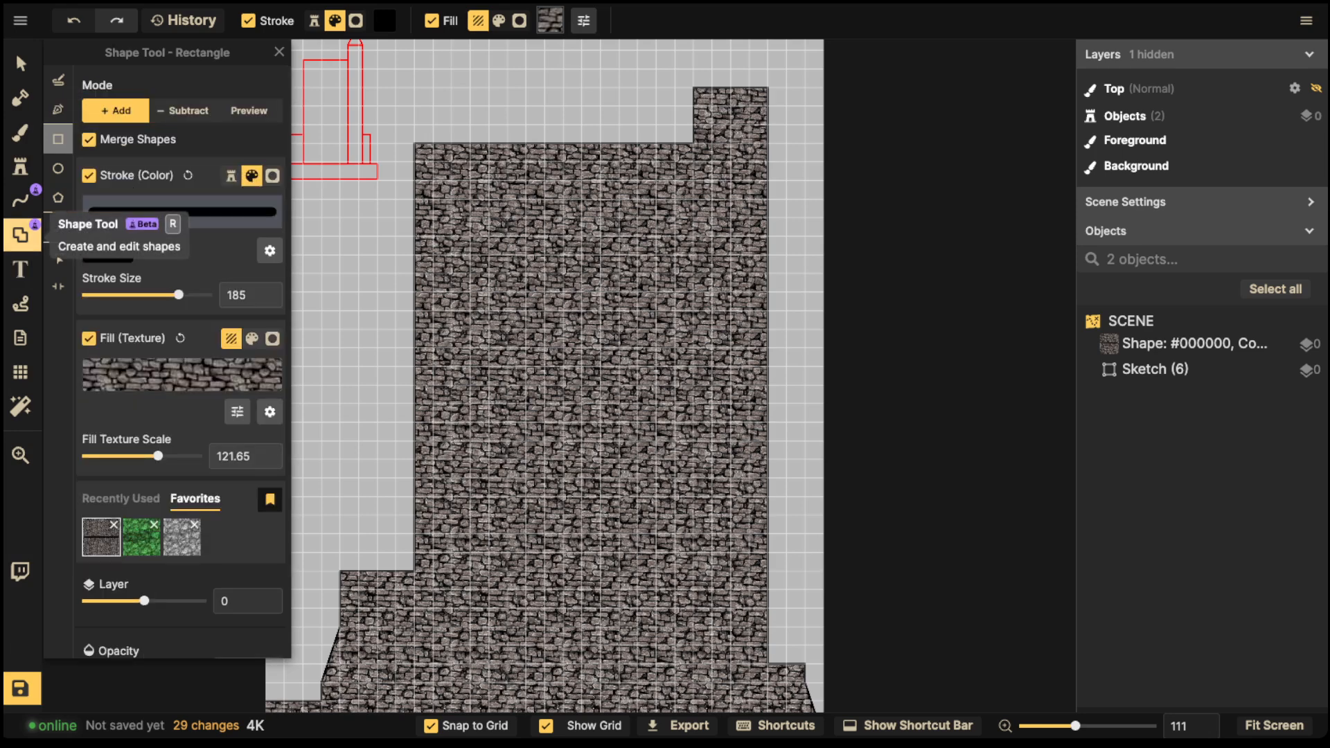
pyautogui.click(248, 110)
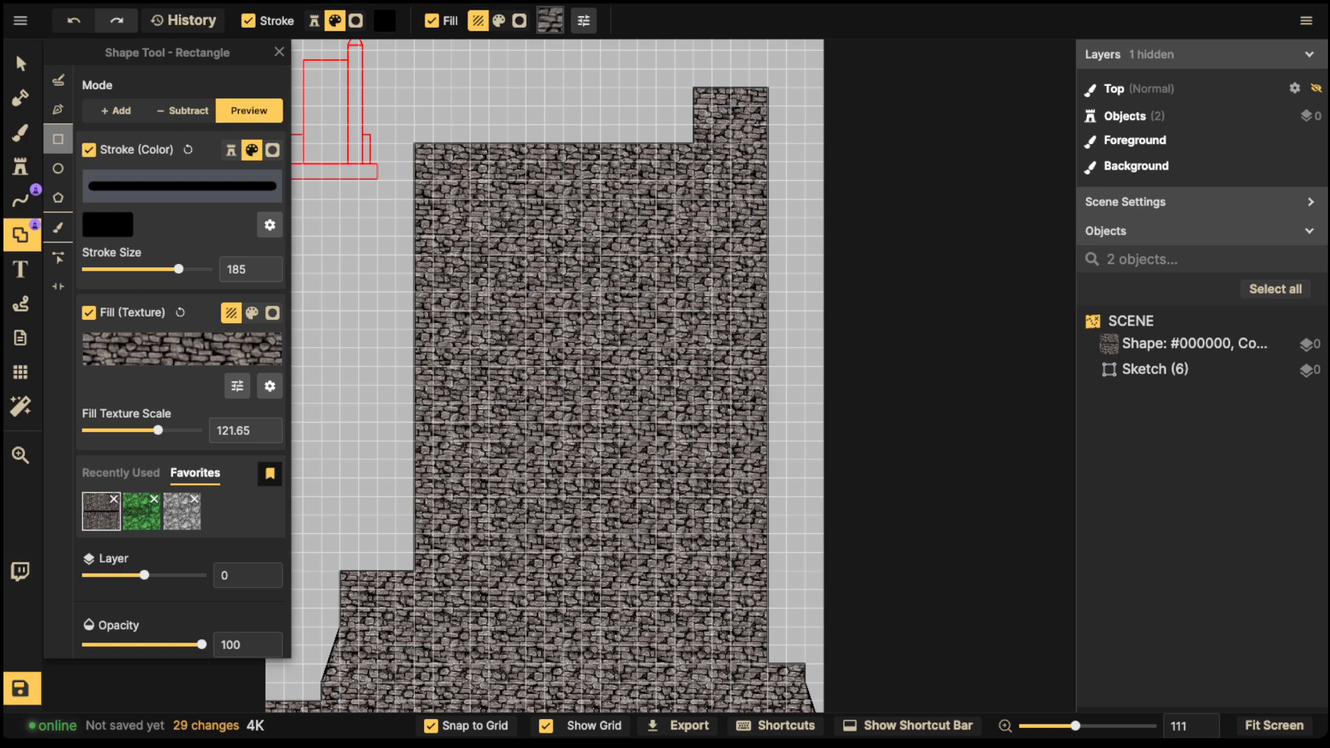
pyautogui.moveTo(451, 442); pyautogui.dragTo(638, 571)
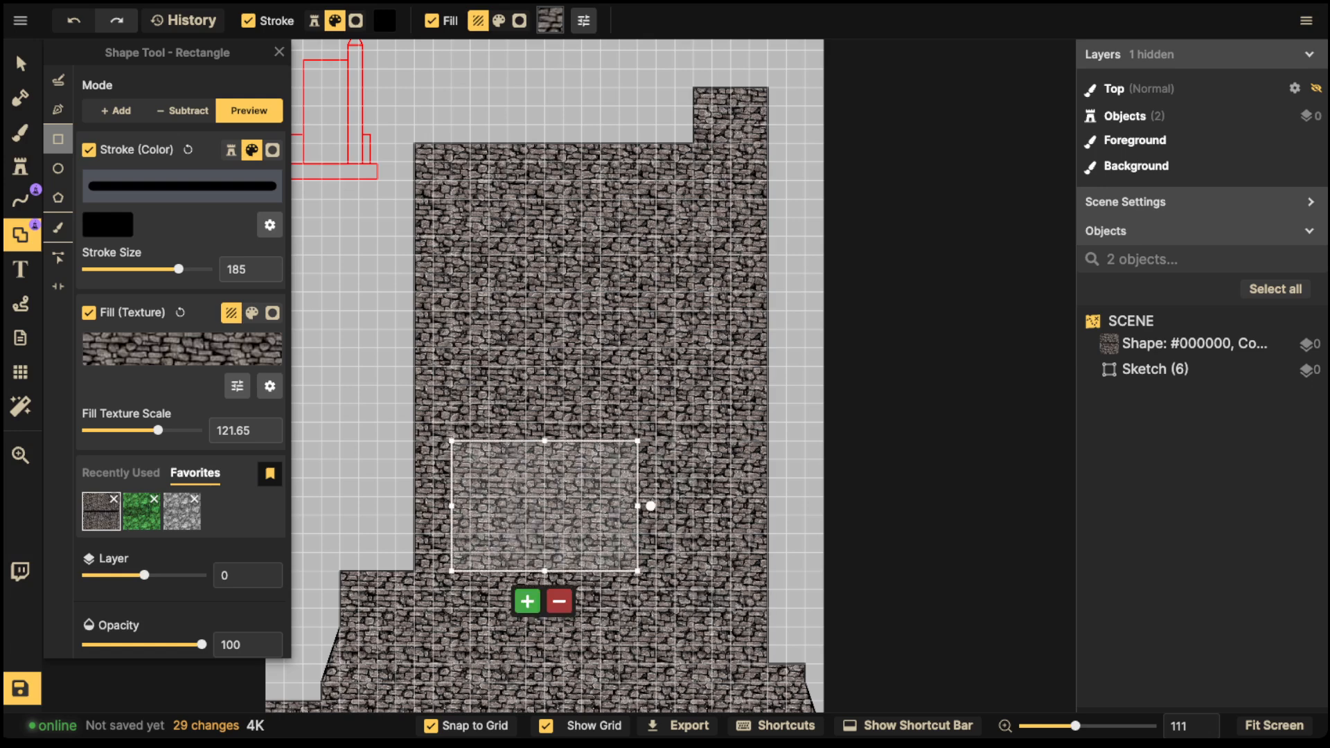
pyautogui.press('Escape')
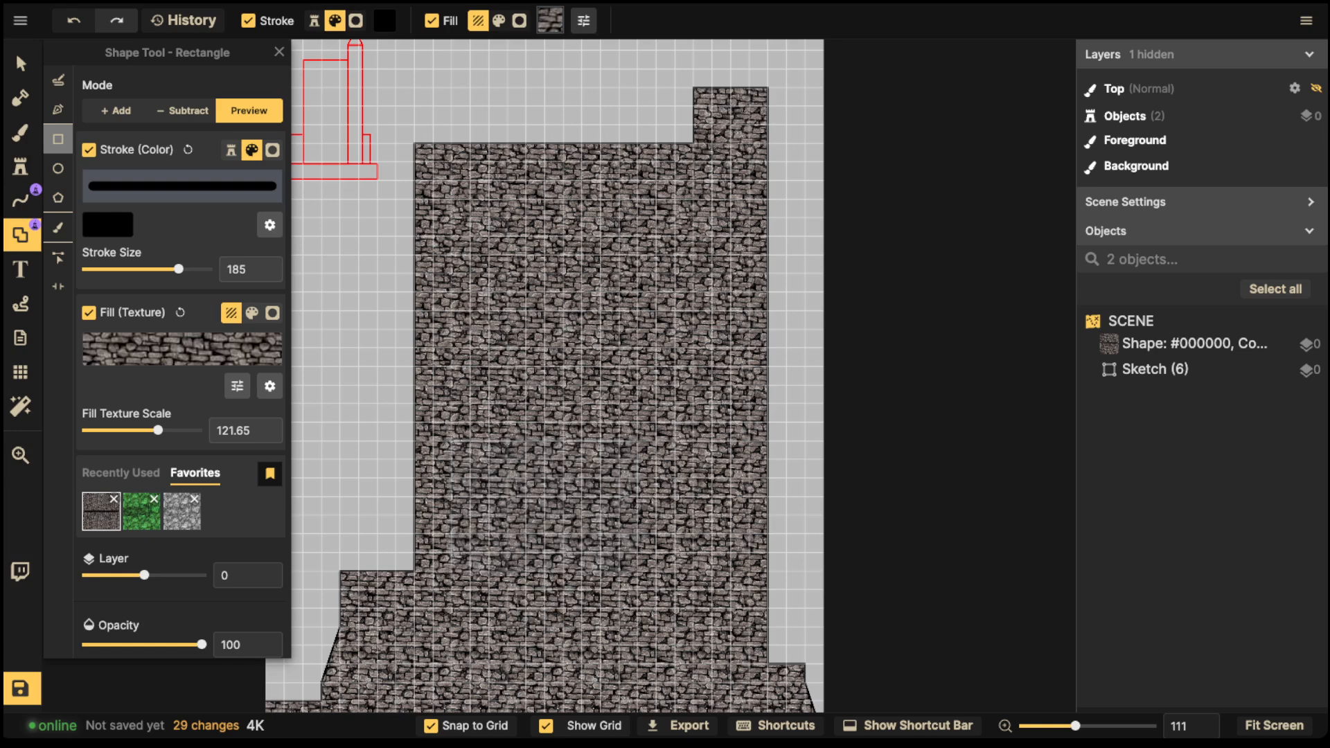
# Step: Subtract a shaft two tiles wide from the right column, leaving one-tile walls, a one-tile cap and a one-tile floor
pyautogui.moveTo(712, 106); pyautogui.dragTo(750, 535)
pyautogui.press('space')
pyautogui.click(747, 566)
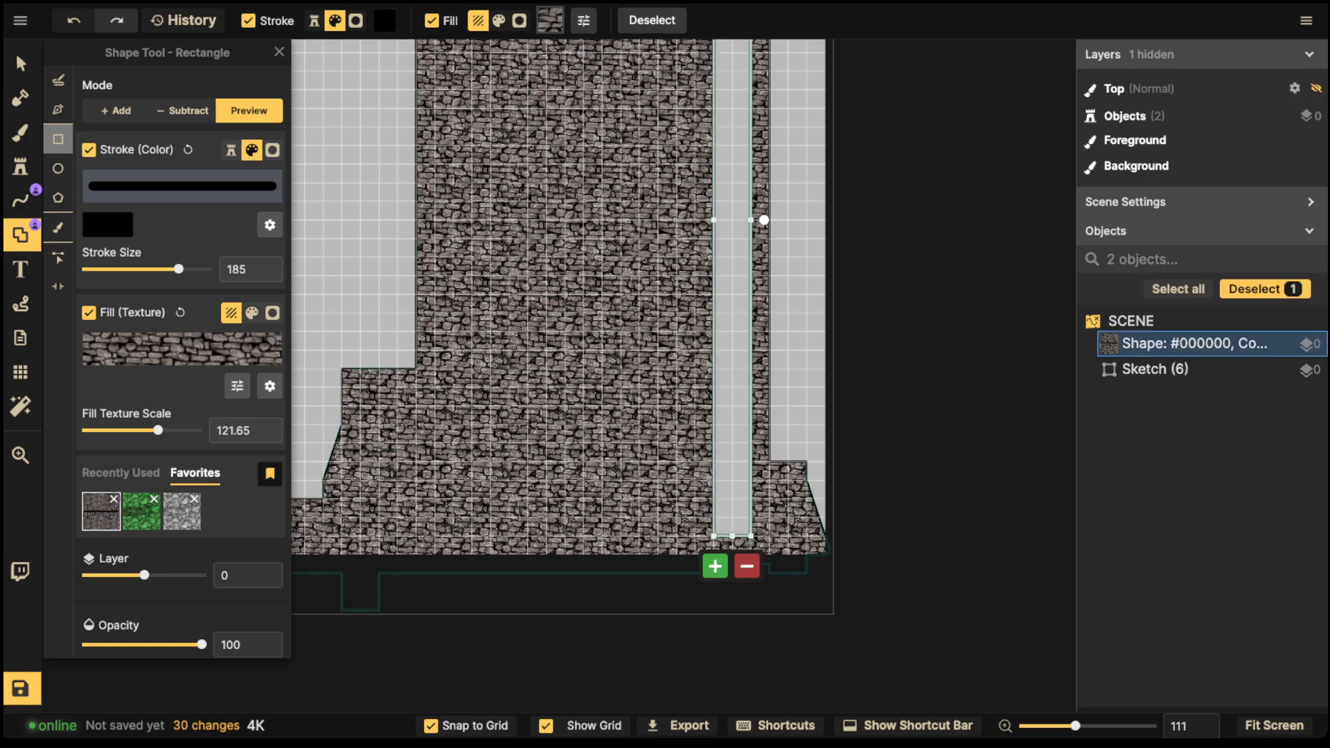
pyautogui.scroll(-3, 741, 289)
pyautogui.press('space')
pyautogui.moveTo(742, 290); pyautogui.dragTo(735, 498)
pyautogui.press('Escape')
pyautogui.scroll(-2, 743, 387)
pyautogui.press('space')
pyautogui.moveTo(742, 388); pyautogui.dragTo(732, 363)
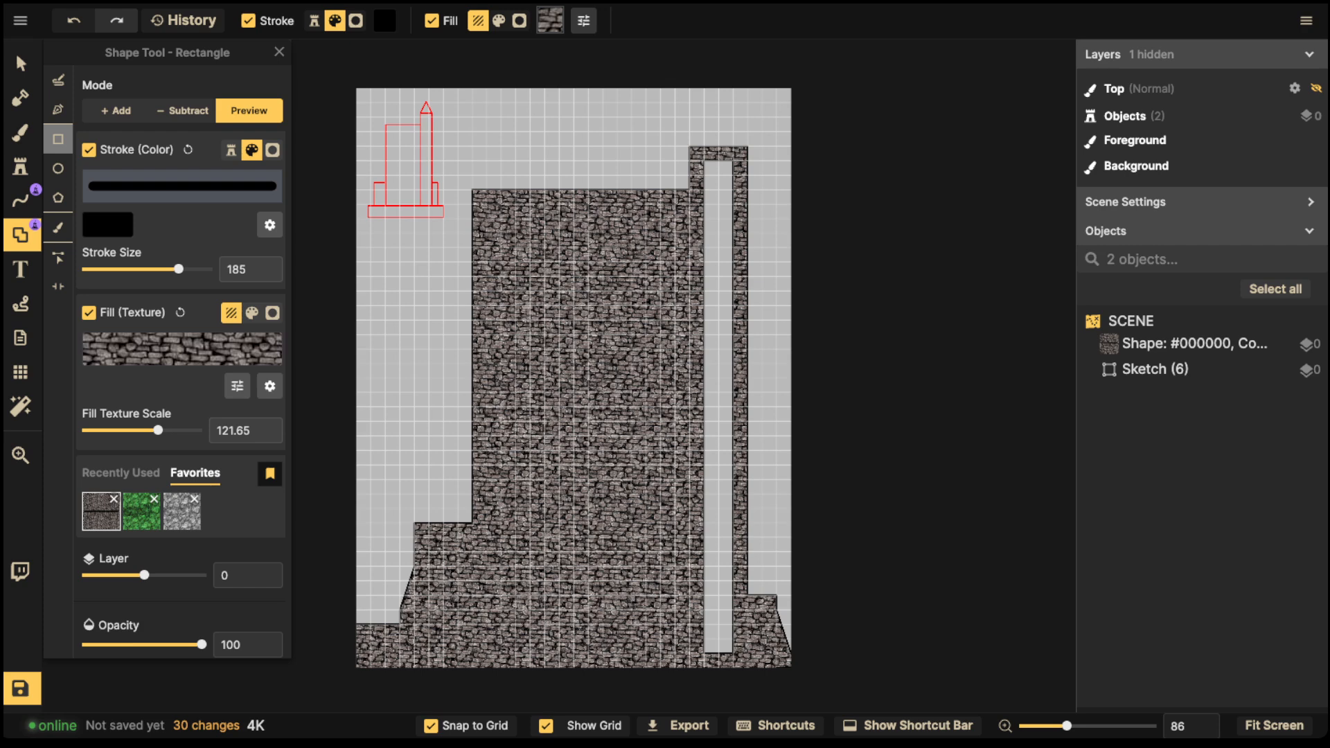
# Step: Subtract a room 14 tiles wide and four tiles high from the lower main tower, one tile inside its left wall
pyautogui.press('space')
pyautogui.moveTo(654, 459); pyautogui.dragTo(642, 422)
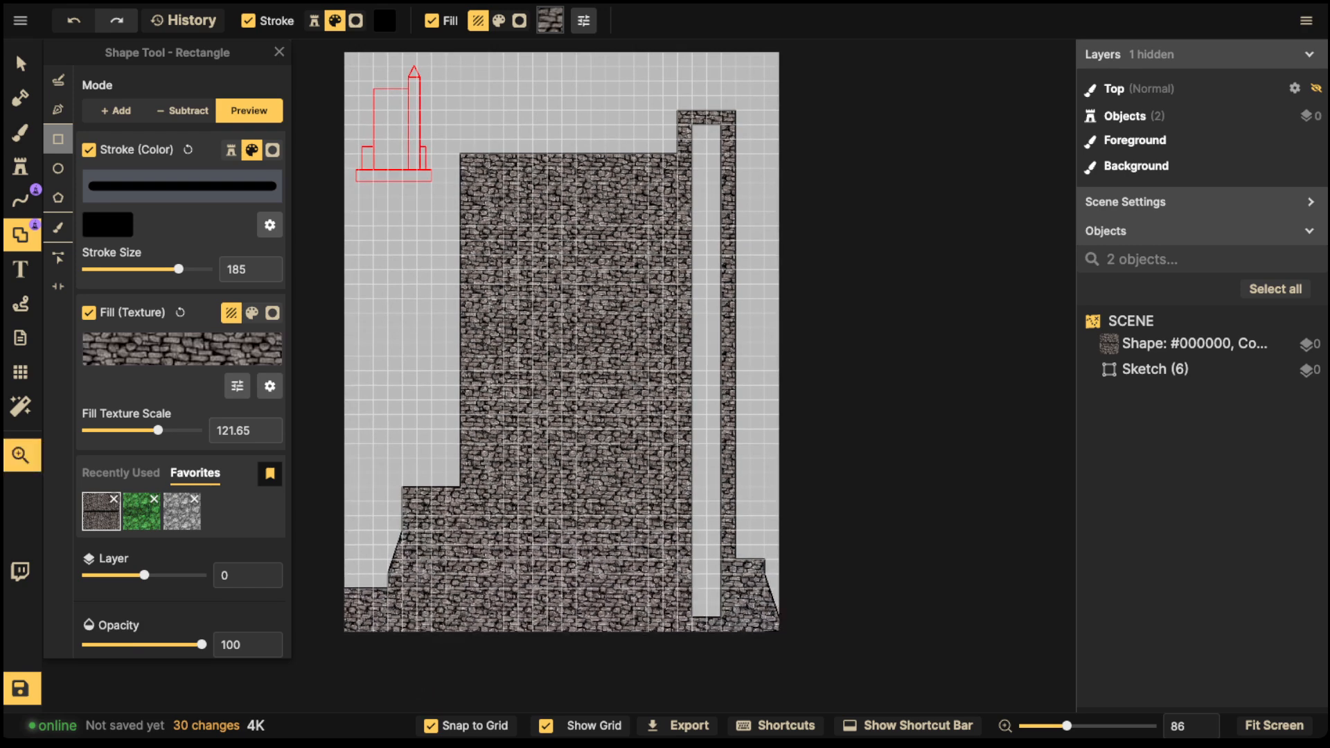
pyautogui.scroll(2, 642, 423)
pyautogui.press('space')
pyautogui.moveTo(486, 494); pyautogui.dragTo(534, 489)
pyautogui.scroll(2, 534, 488)
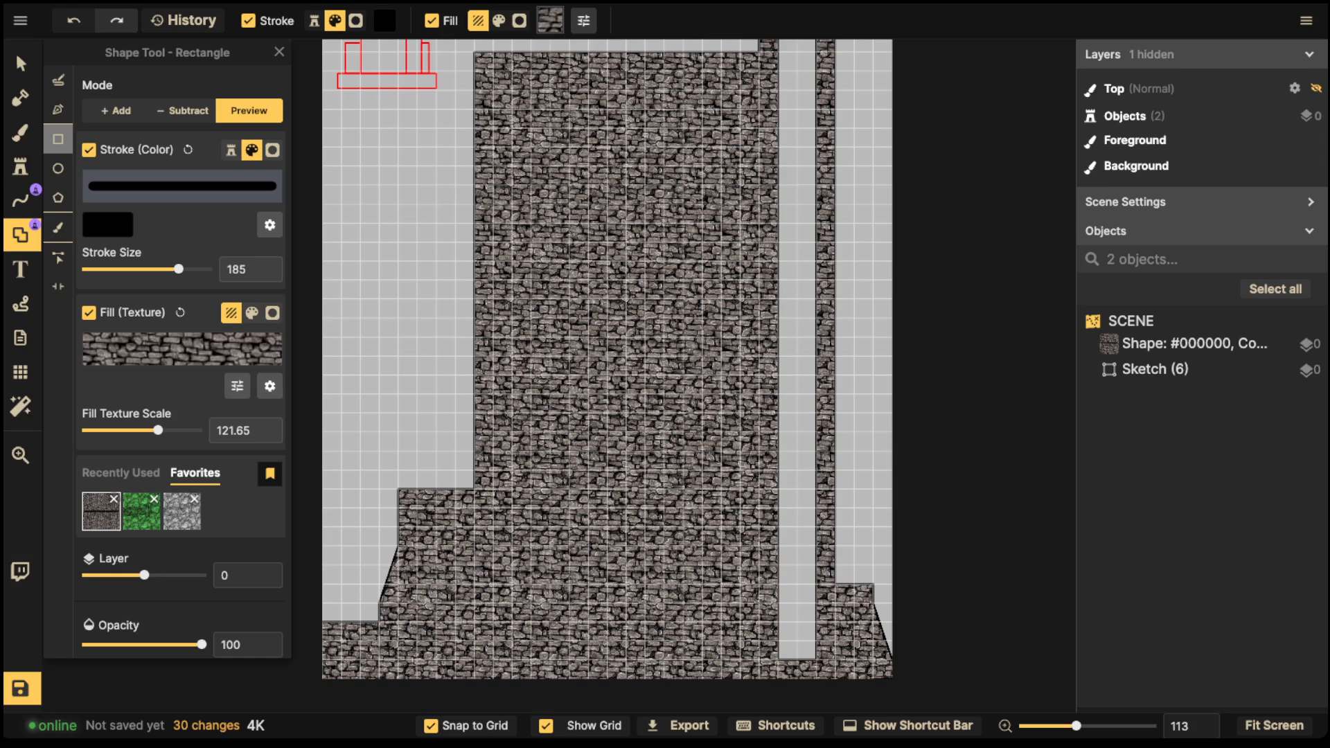
pyautogui.moveTo(492, 528); pyautogui.dragTo(760, 584)
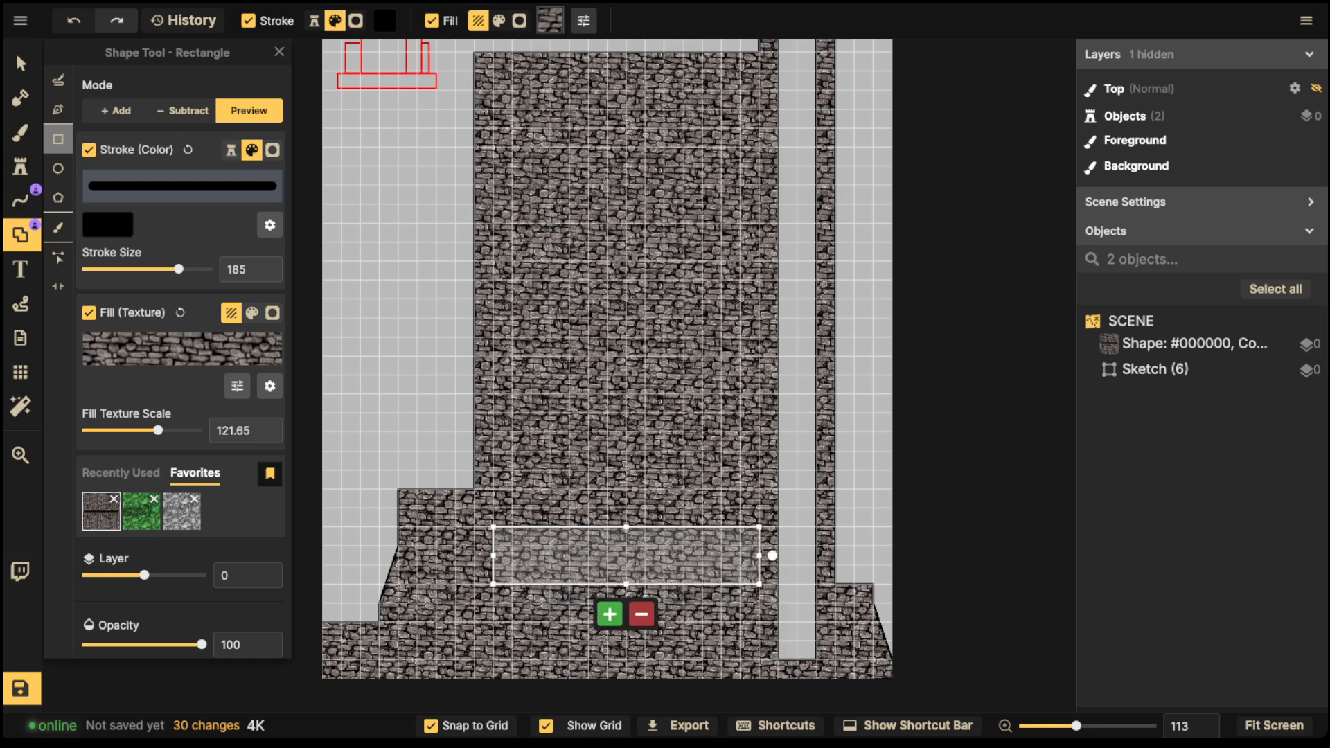
pyautogui.moveTo(626, 528); pyautogui.dragTo(626, 507)
pyautogui.click(641, 613)
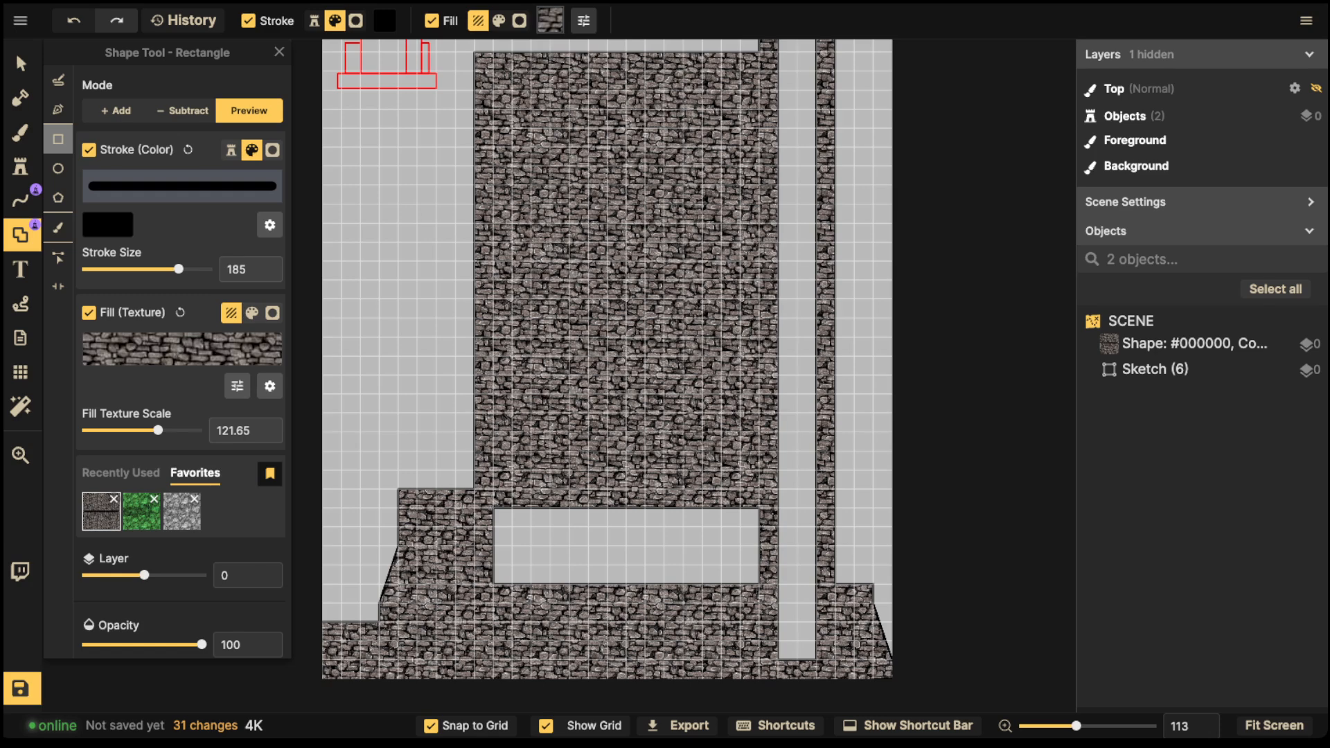
# Step: Hollow out the main tower above the room with a 14-tile-wide subtracted rectangle starting one tile below the roof
pyautogui.moveTo(493, 71); pyautogui.dragTo(759, 564)
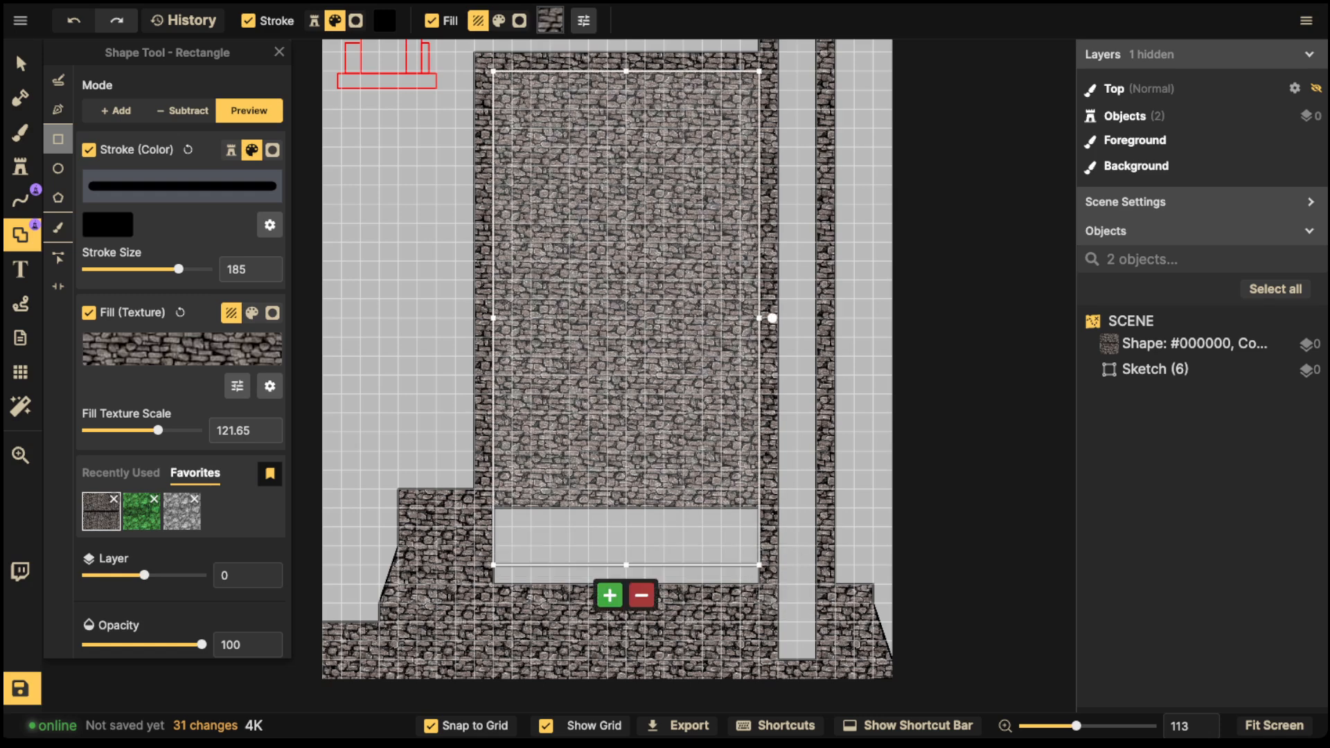
pyautogui.click(641, 595)
pyautogui.scroll(-3, 641, 595)
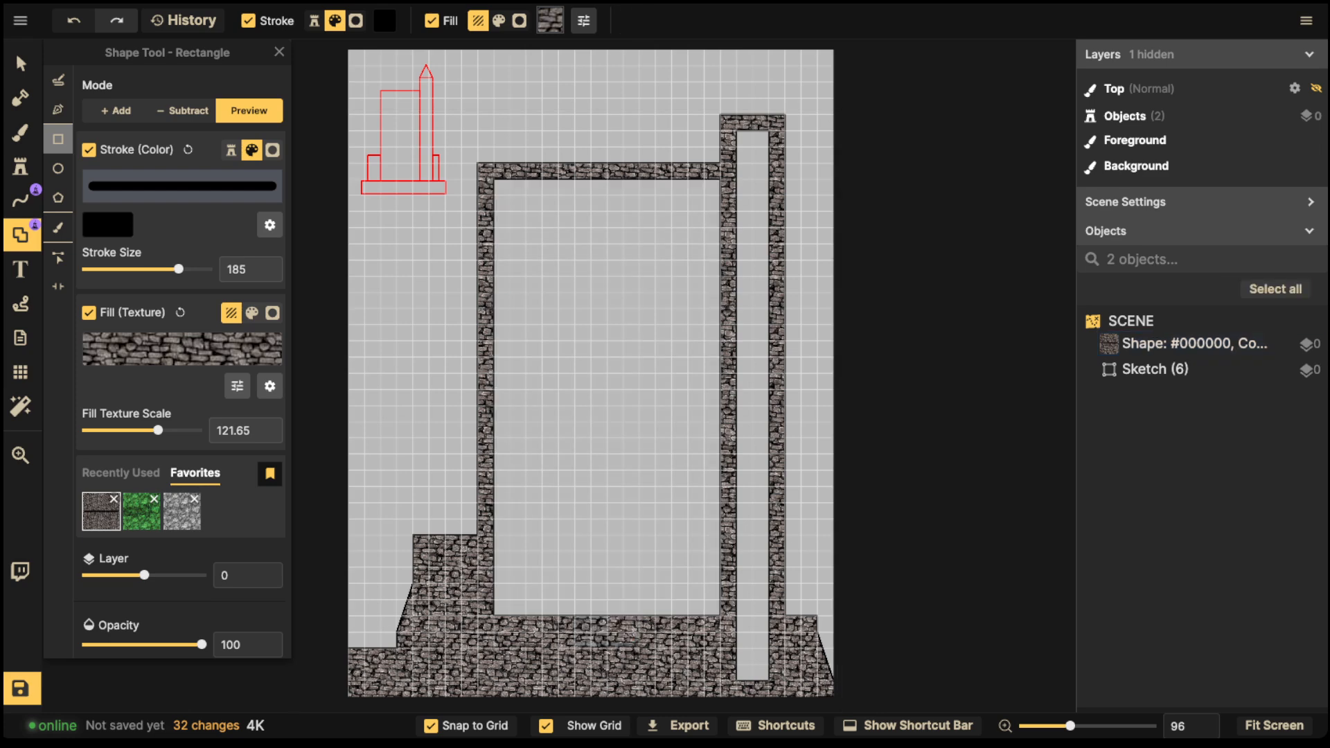
# Step: Subtract a two-by-two-tile square from the stone block beside the tower's lower left wall, one tile inside its left edge
pyautogui.scroll(-2, 635, 333)
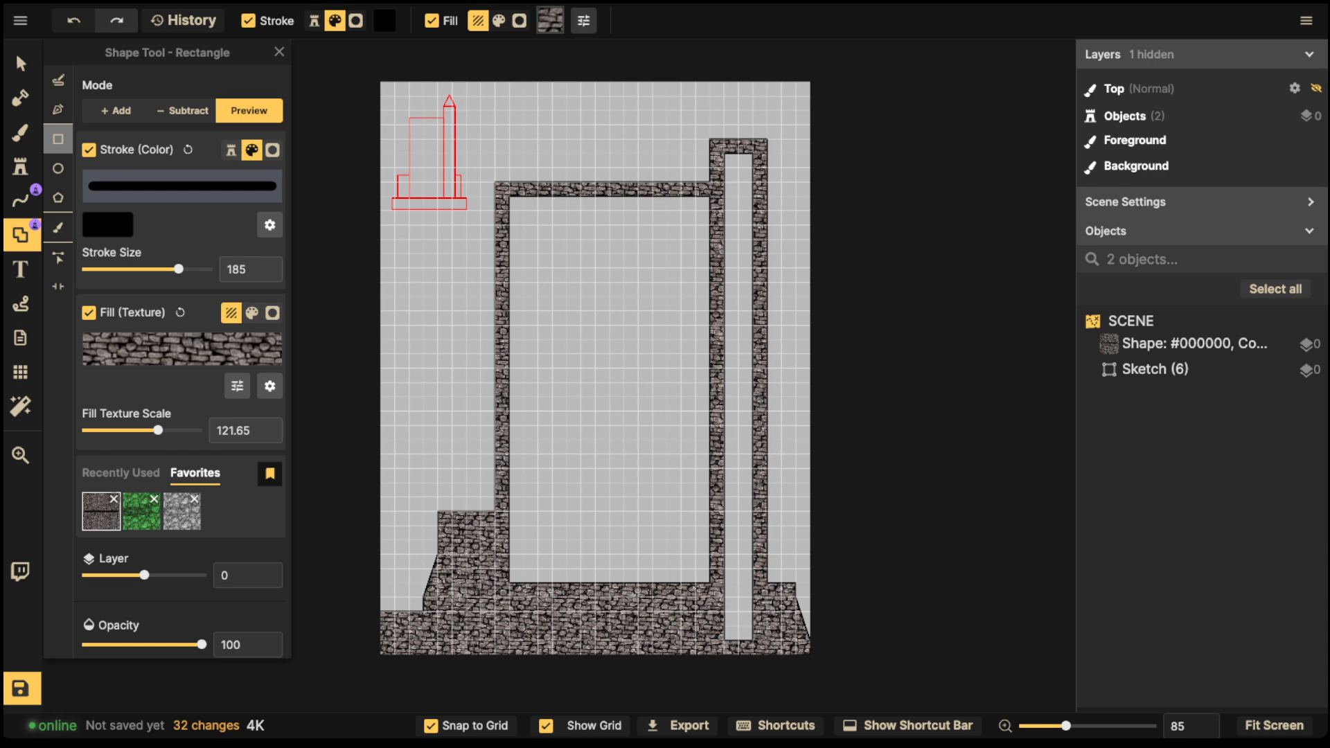
pyautogui.press('space')
pyautogui.moveTo(475, 543); pyautogui.dragTo(474, 485)
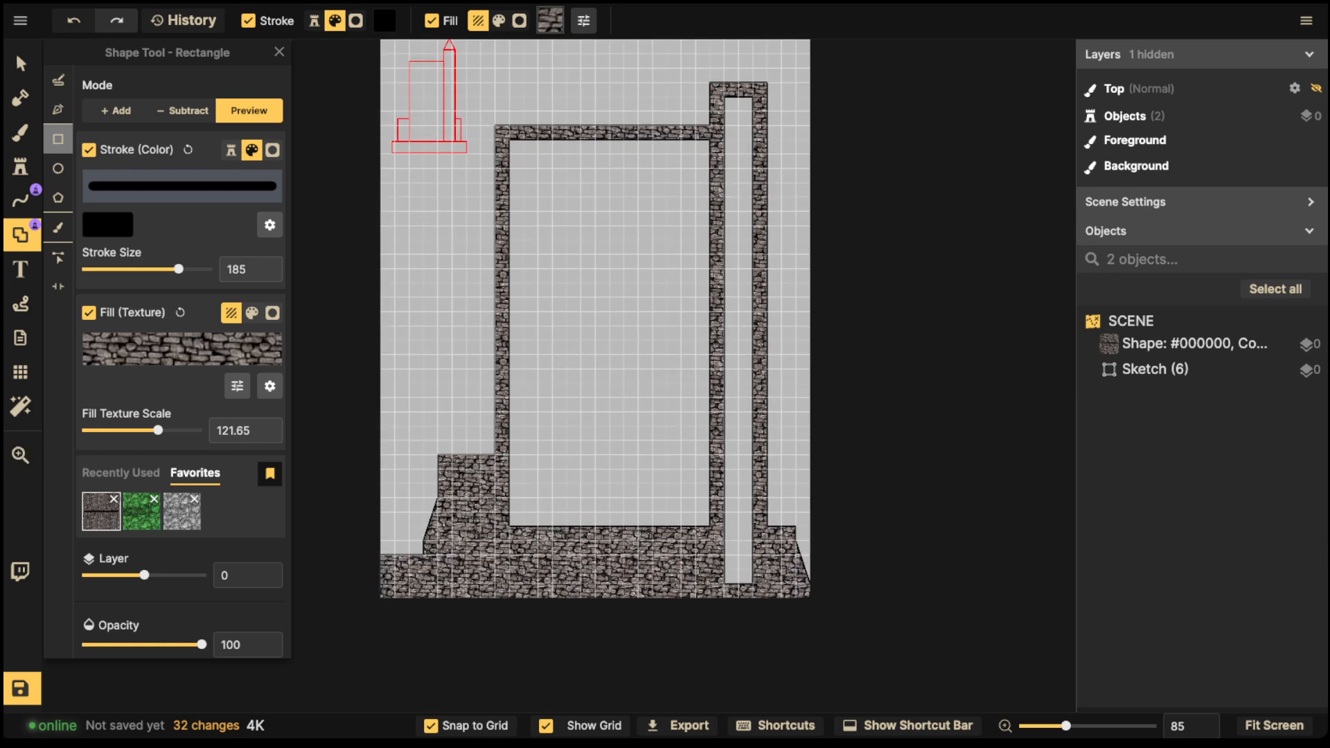
pyautogui.scroll(5, 474, 485)
pyautogui.scroll(10, 464, 505)
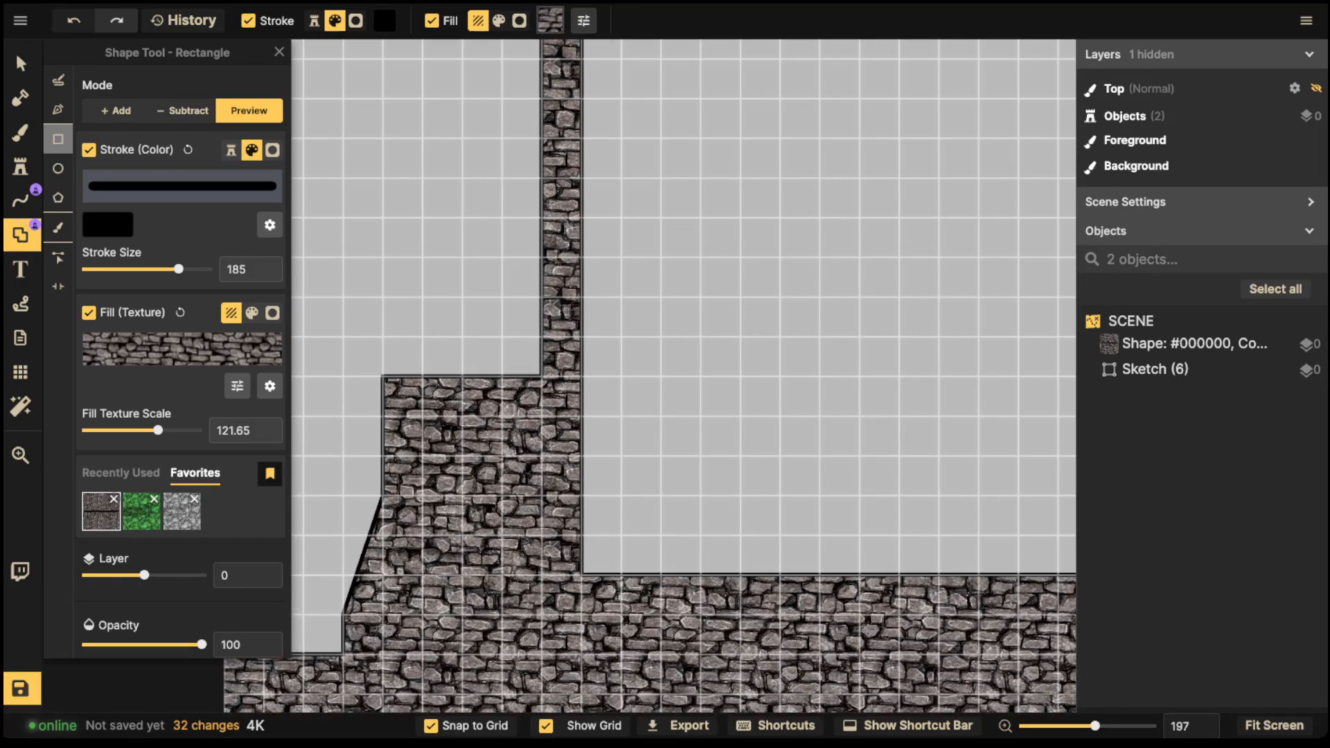
pyautogui.moveTo(422, 496); pyautogui.dragTo(502, 575)
pyautogui.click(477, 604)
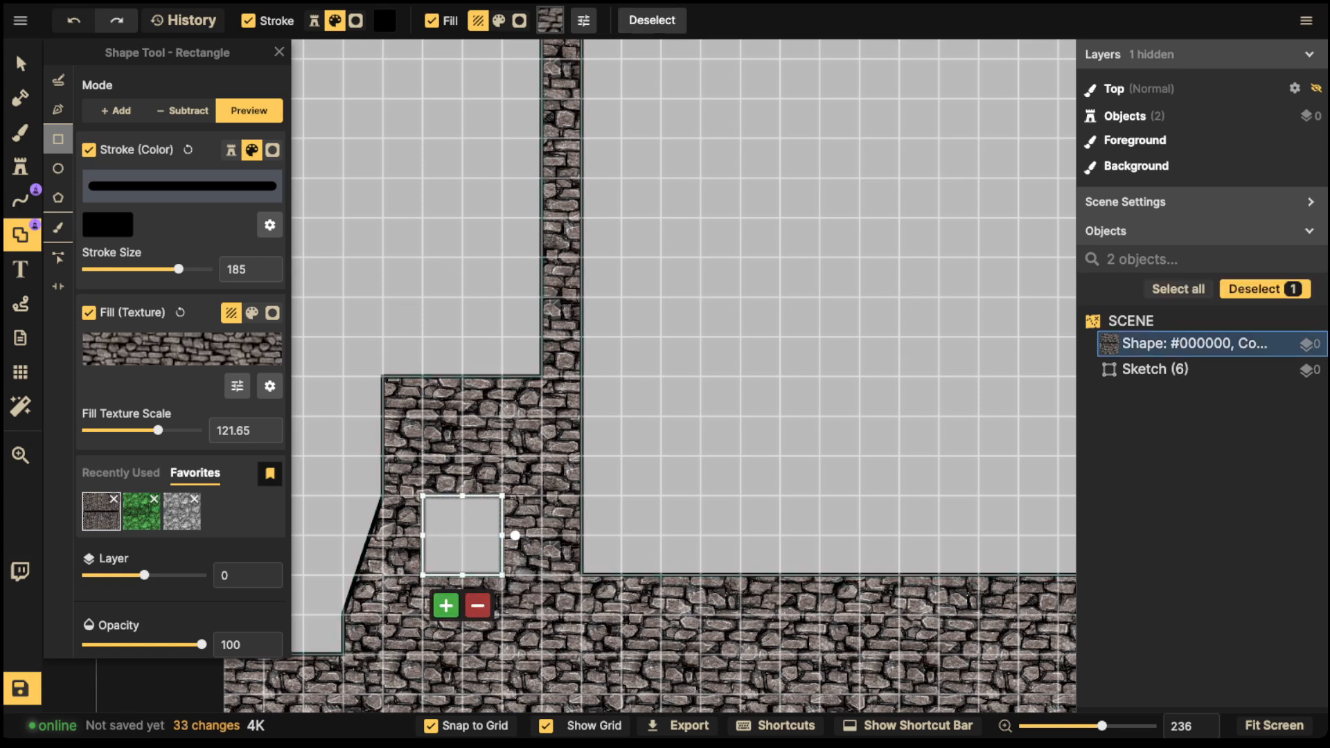
# Step: Round the top of the square opening into an arch by subtracting a two-tile-wide circle moved one tile up
pyautogui.click(58, 169)
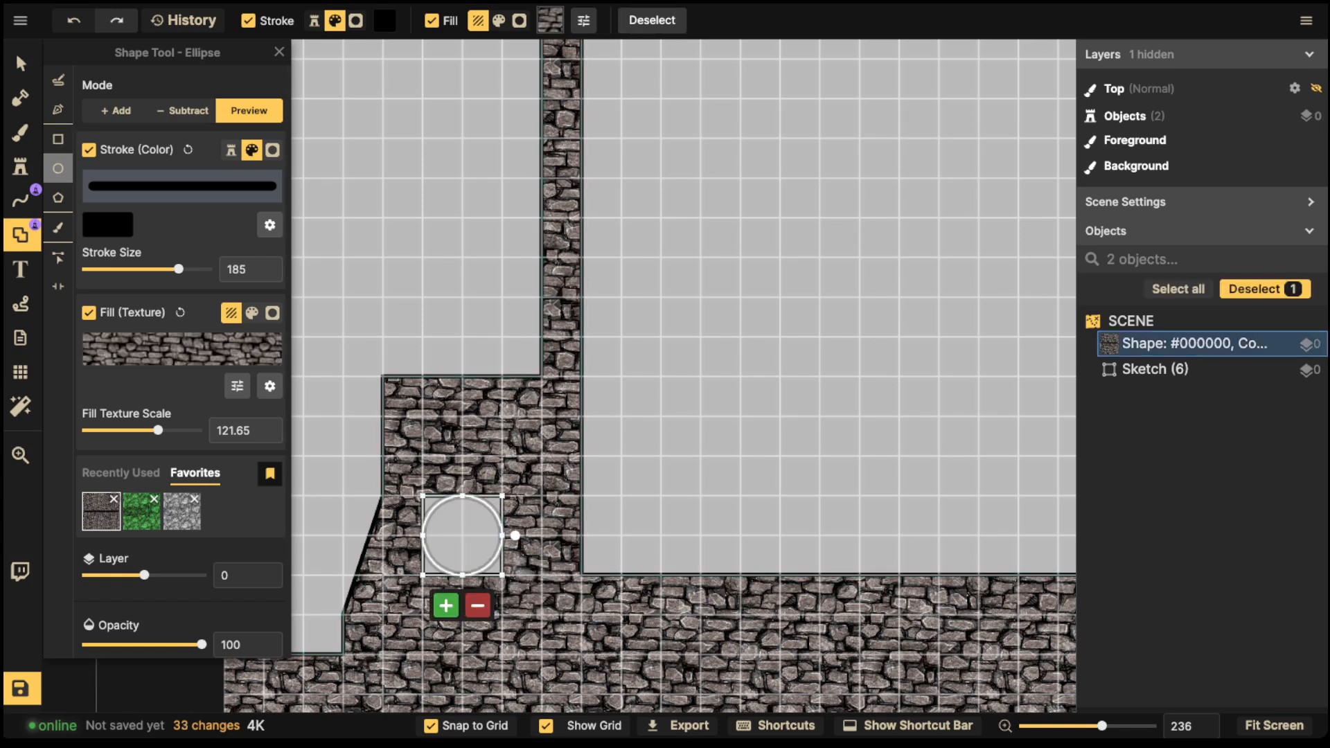
pyautogui.moveTo(463, 534); pyautogui.dragTo(462, 495)
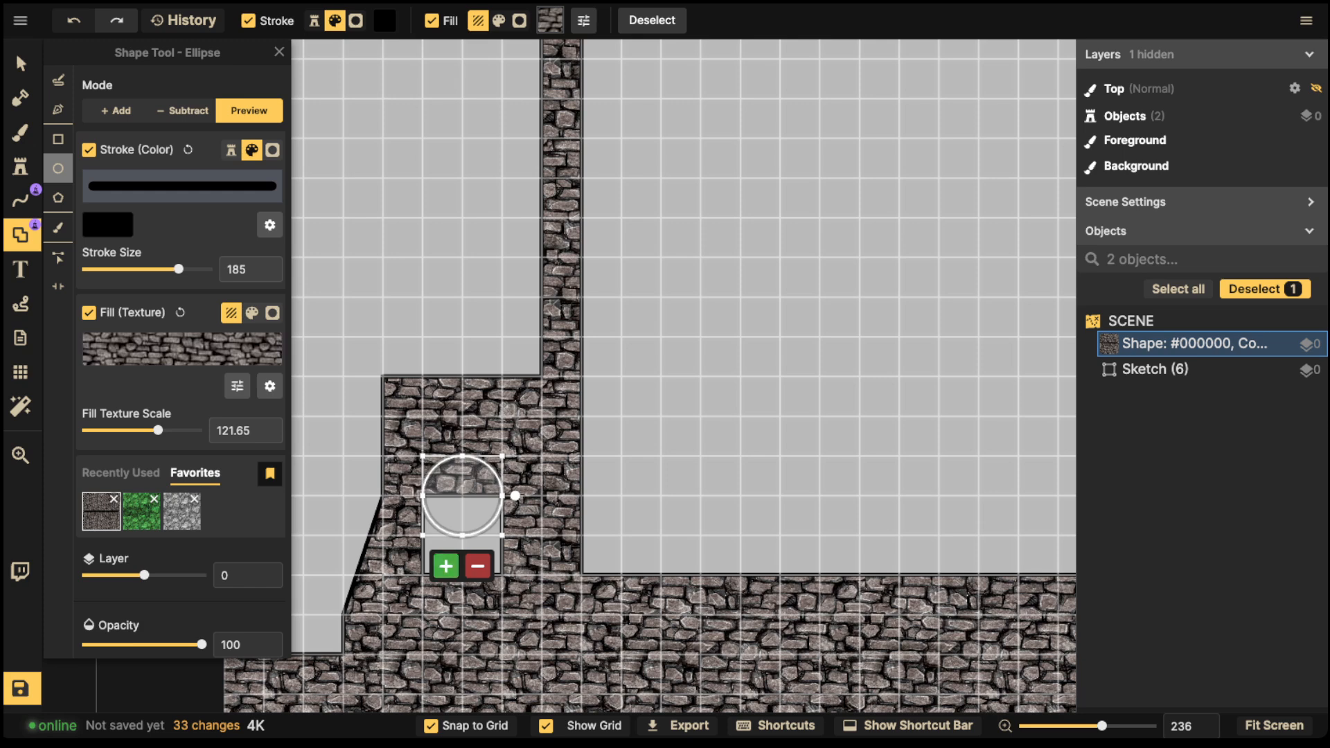
pyautogui.click(478, 565)
pyautogui.click(21, 63)
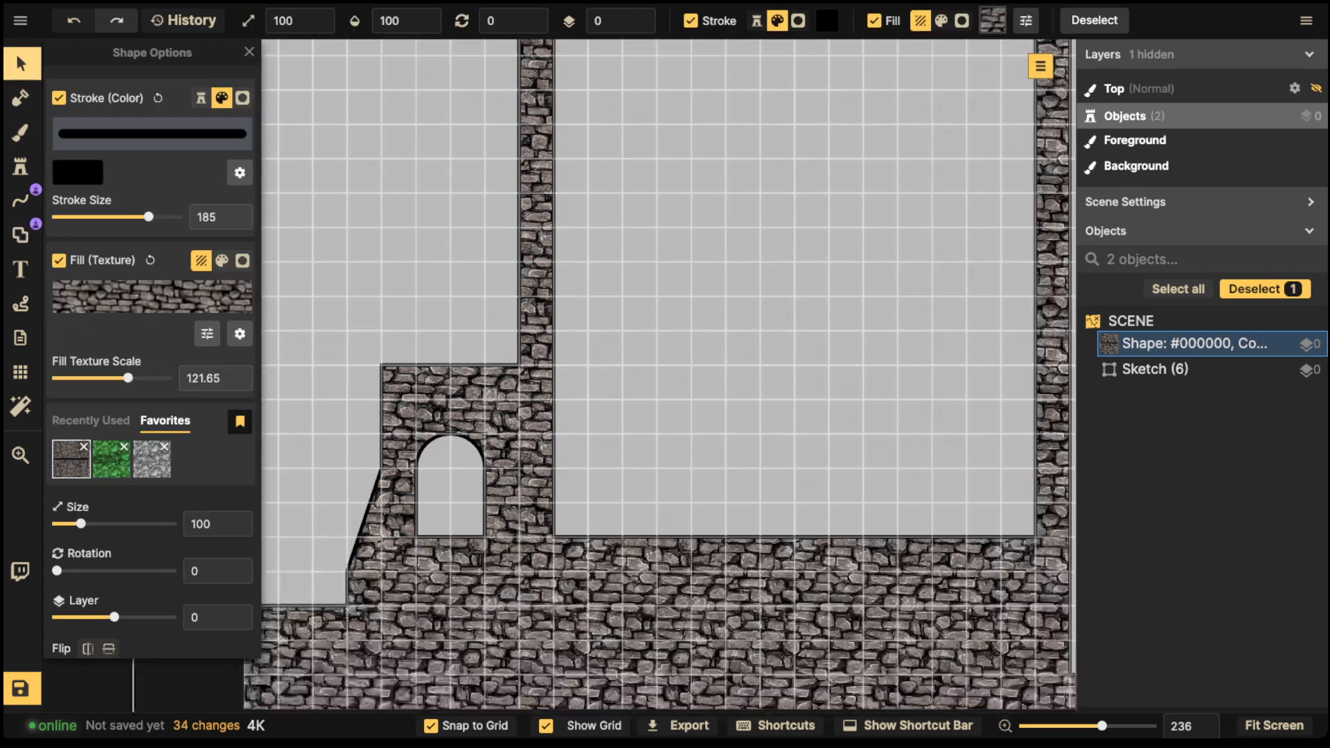
pyautogui.scroll(-3, 485, 132)
pyautogui.press('Escape')
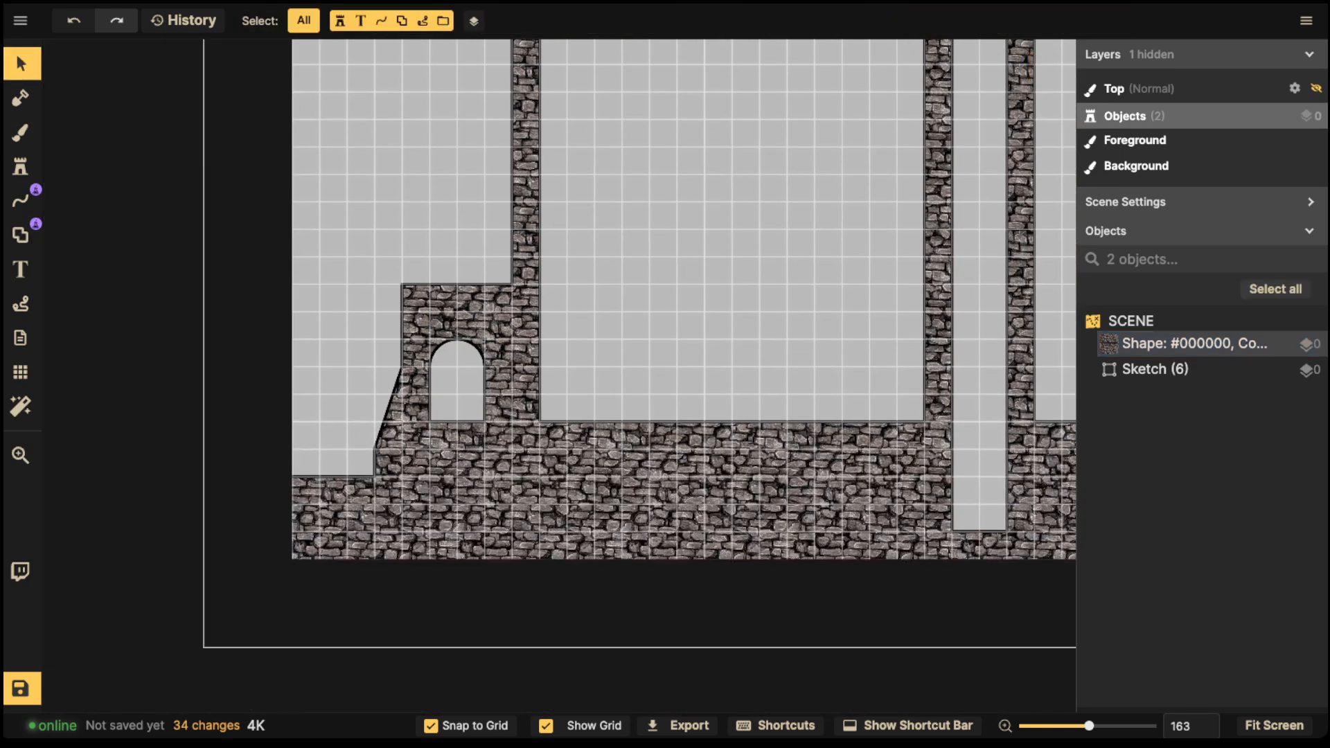
# Step: Try to subtract an ellipse from the wall between the arched doorway and the main room, and undo it
pyautogui.press('space')
pyautogui.scroll(-1, 754, 403)
pyautogui.moveTo(753, 403); pyautogui.dragTo(645, 439)
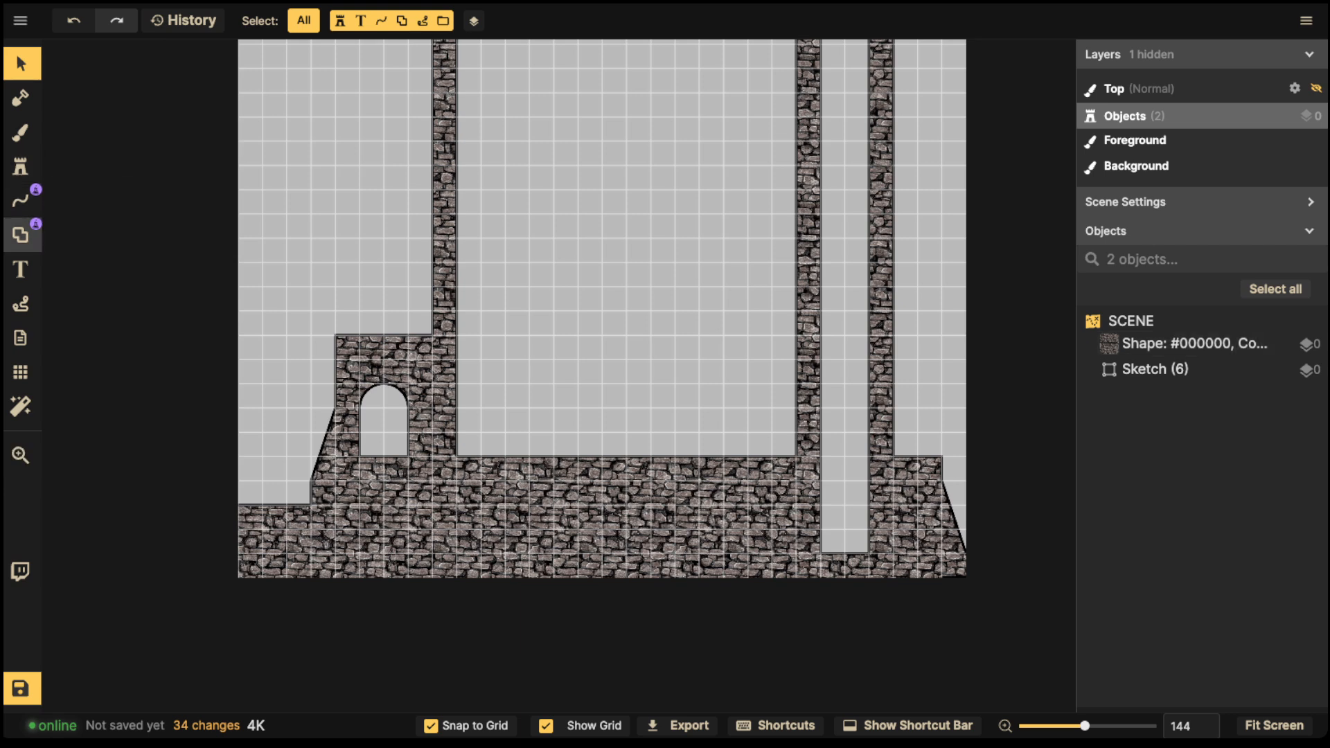
pyautogui.click(20, 235)
pyautogui.click(182, 111)
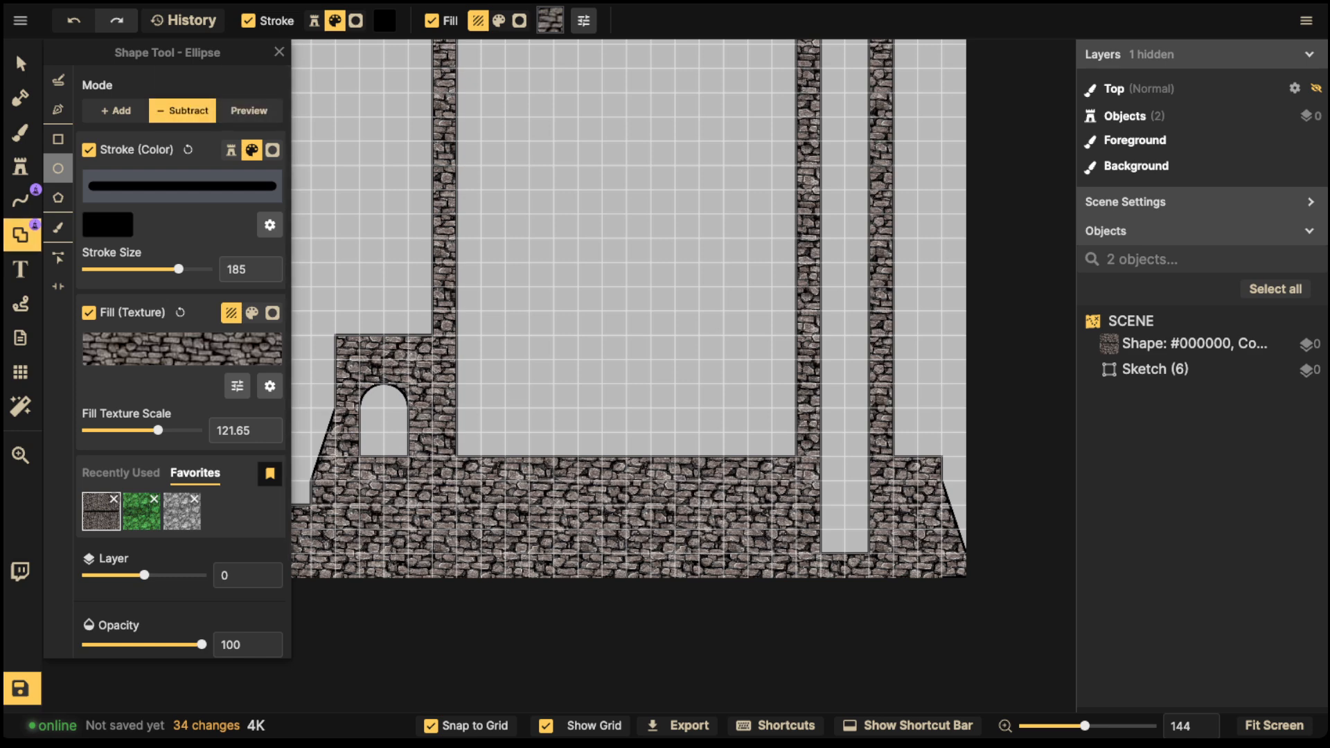
pyautogui.moveTo(393, 407); pyautogui.dragTo(478, 472)
pyautogui.hotkey('ctrl', 'z')
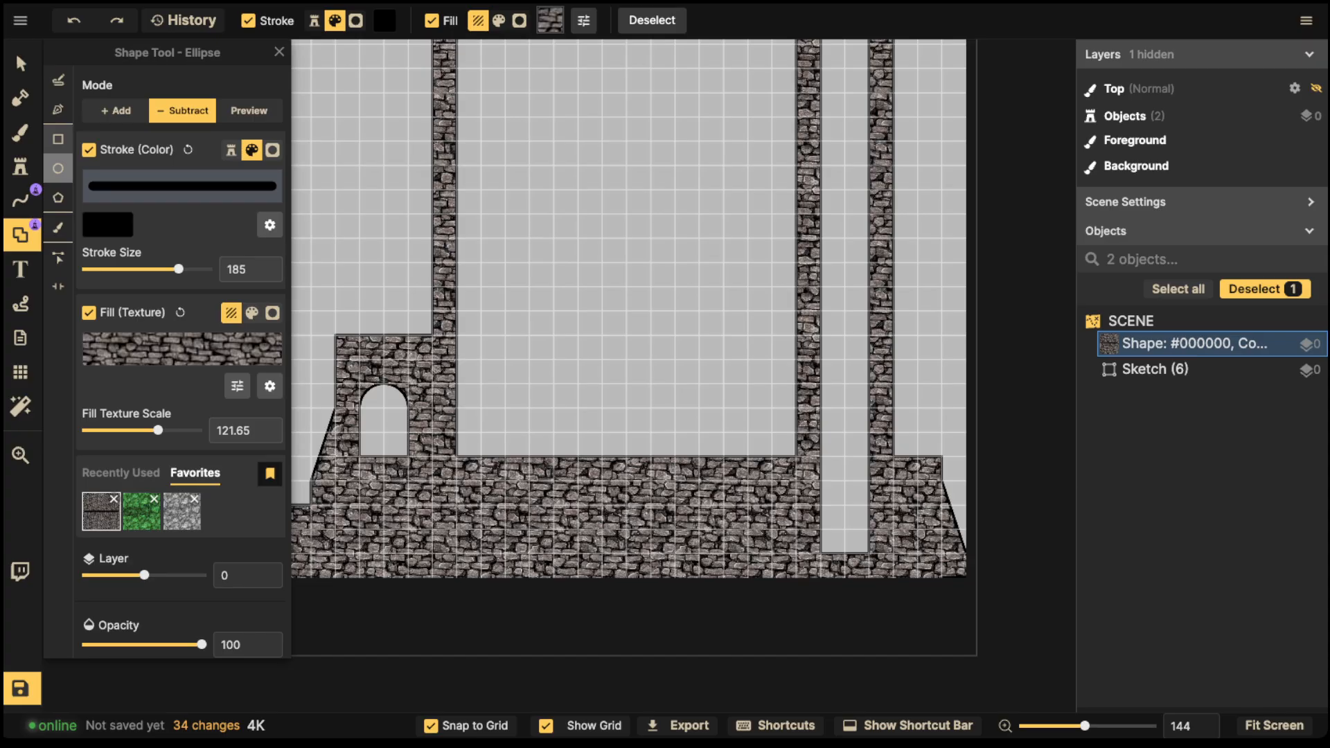
# Step: Subtract a previewed rectangle two tiles high through the wall between the arched doorway and the main room
pyautogui.click(58, 139)
pyautogui.click(249, 110)
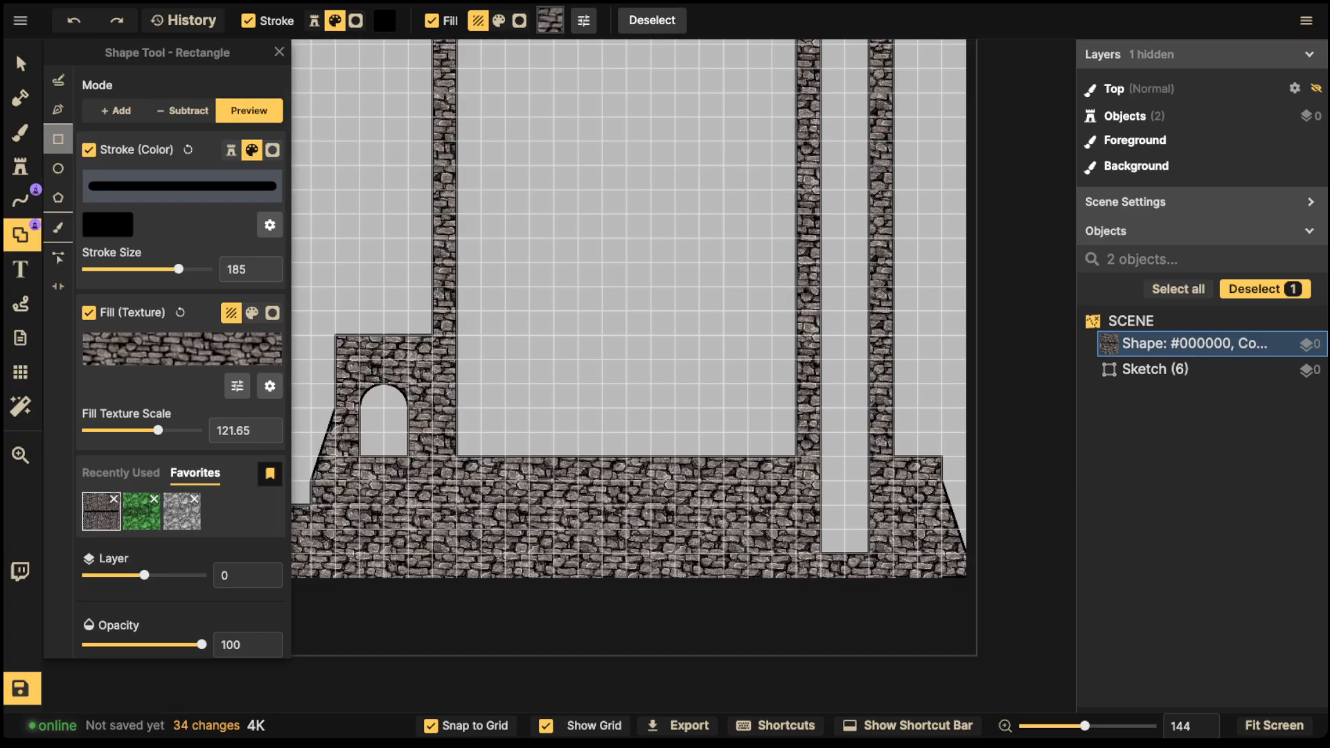
pyautogui.moveTo(408, 408); pyautogui.dragTo(470, 458)
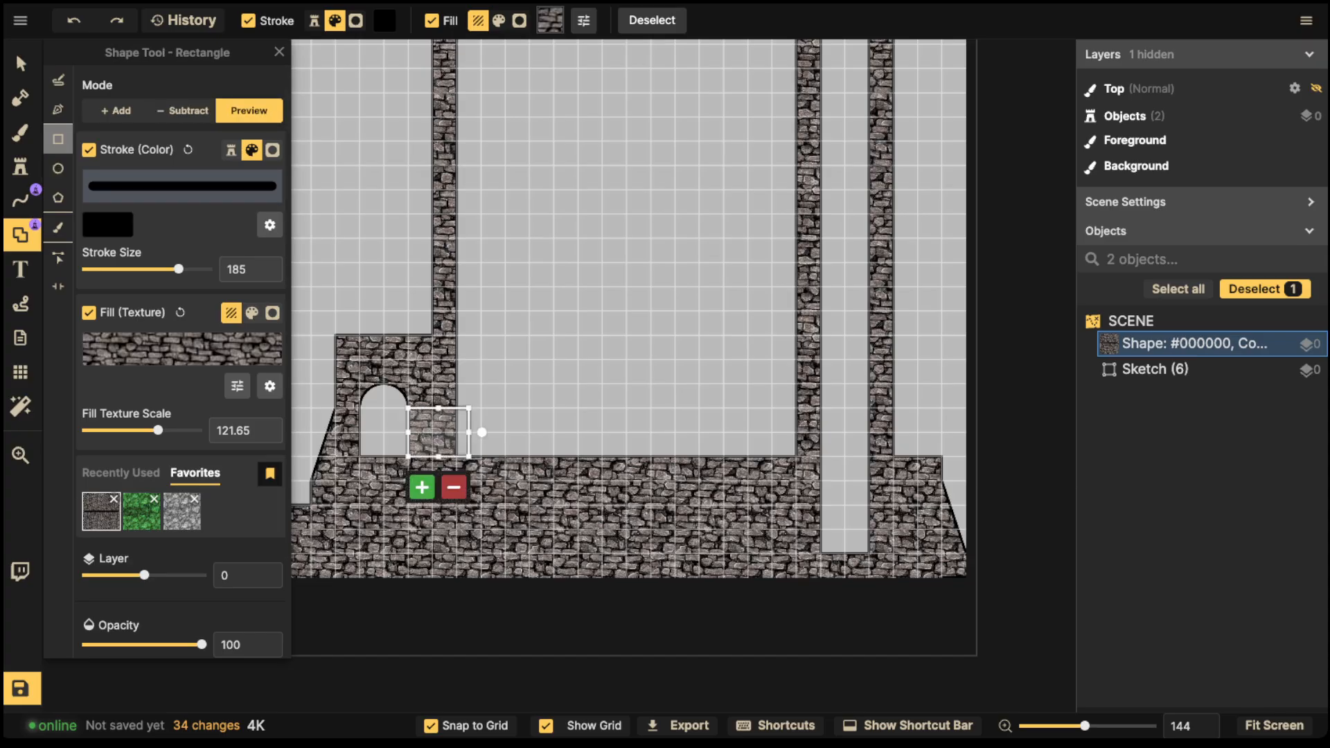
pyautogui.click(454, 487)
# Step: Subtract another rectangle, three tiles wide and two tiles high, across the same passage, overlapping the arched doorway by half a tile
pyautogui.press('Escape')
pyautogui.scroll(-2, 458, 289)
pyautogui.moveTo(431, 392); pyautogui.dragTo(534, 402)
pyautogui.scroll(3, 460, 342)
pyautogui.scroll(3, 435, 343)
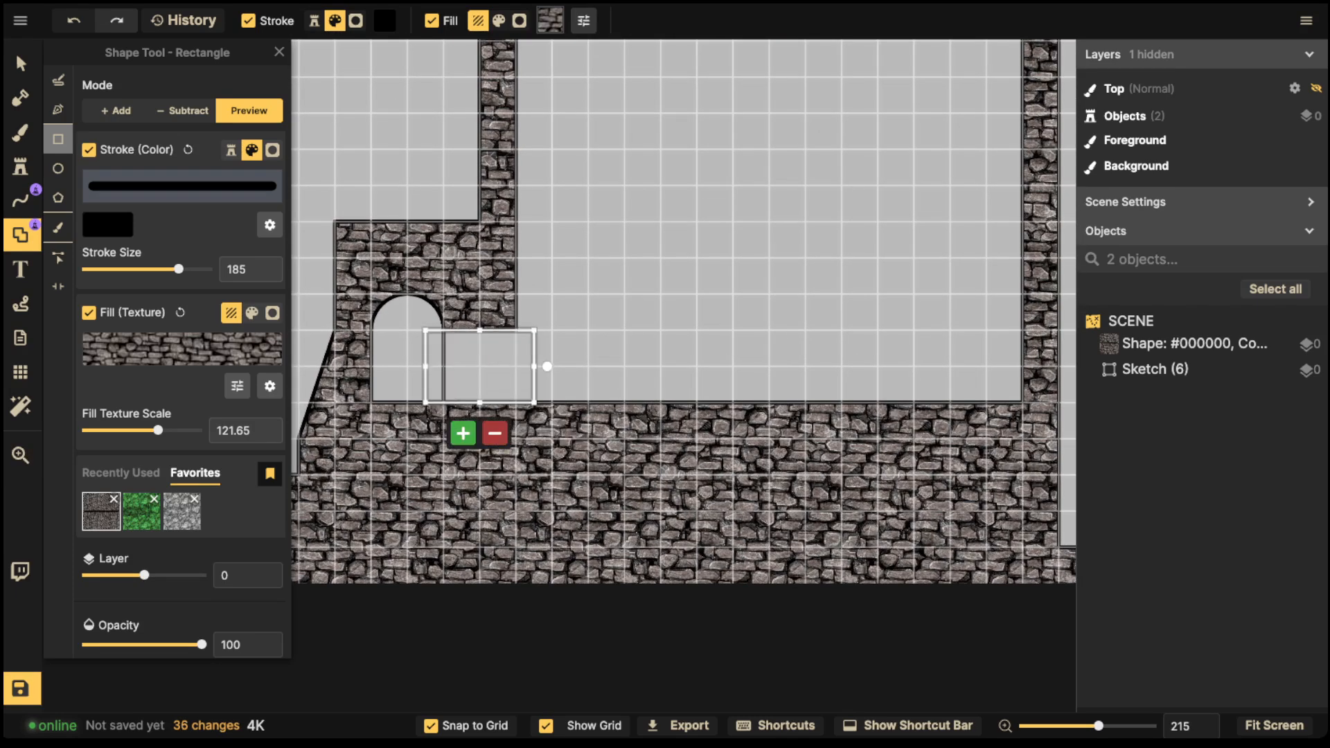
pyautogui.click(495, 433)
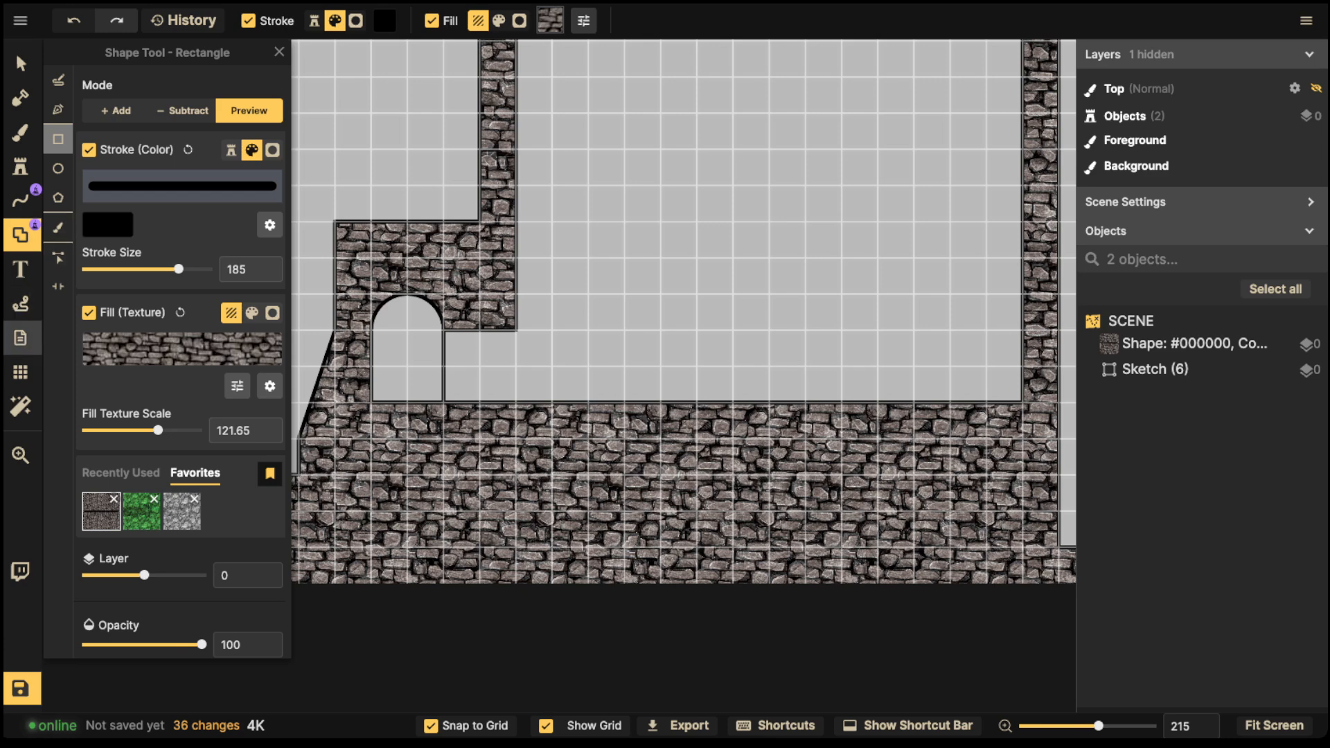
# Step: Hide the grid and inspect the vertical line beside the arched doorway up close
pyautogui.click(21, 372)
pyautogui.click(59, 87)
pyautogui.click(21, 64)
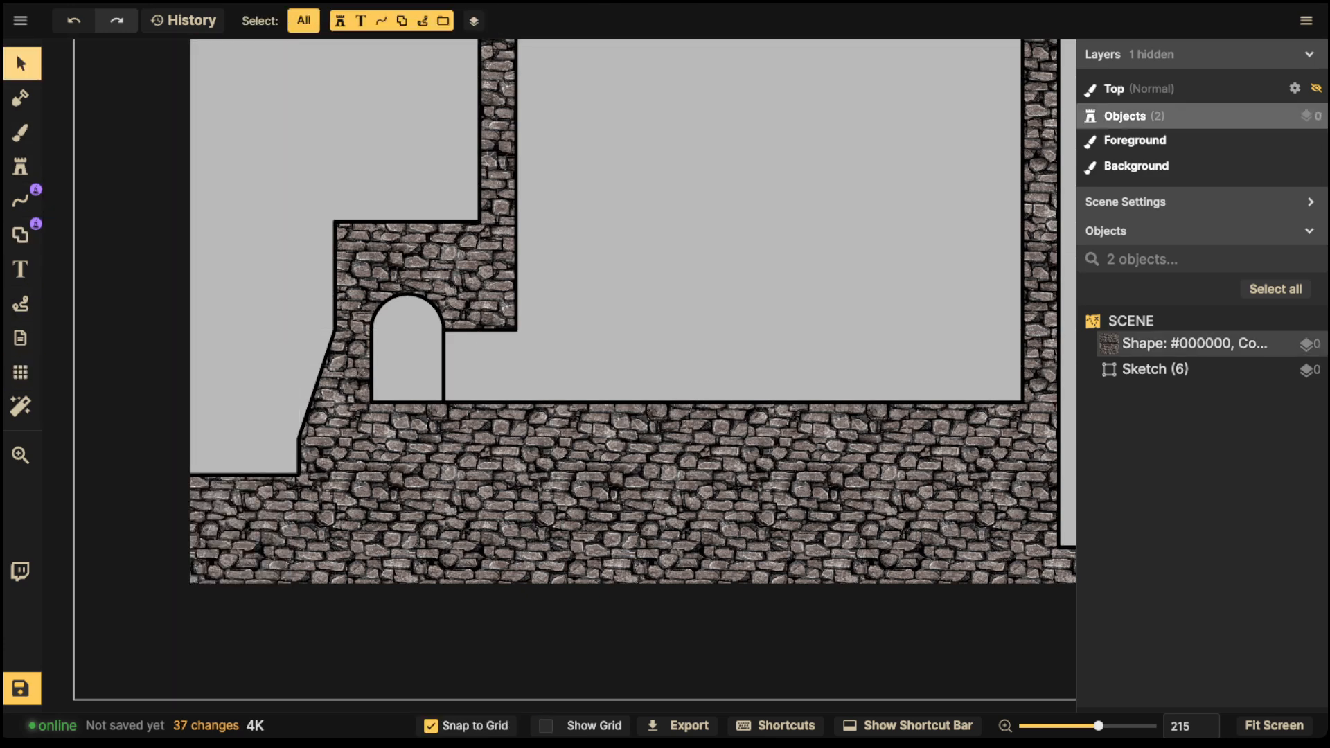
pyautogui.scroll(6, 388, 341)
pyautogui.scroll(-3, 471, 348)
pyautogui.scroll(-2, 472, 349)
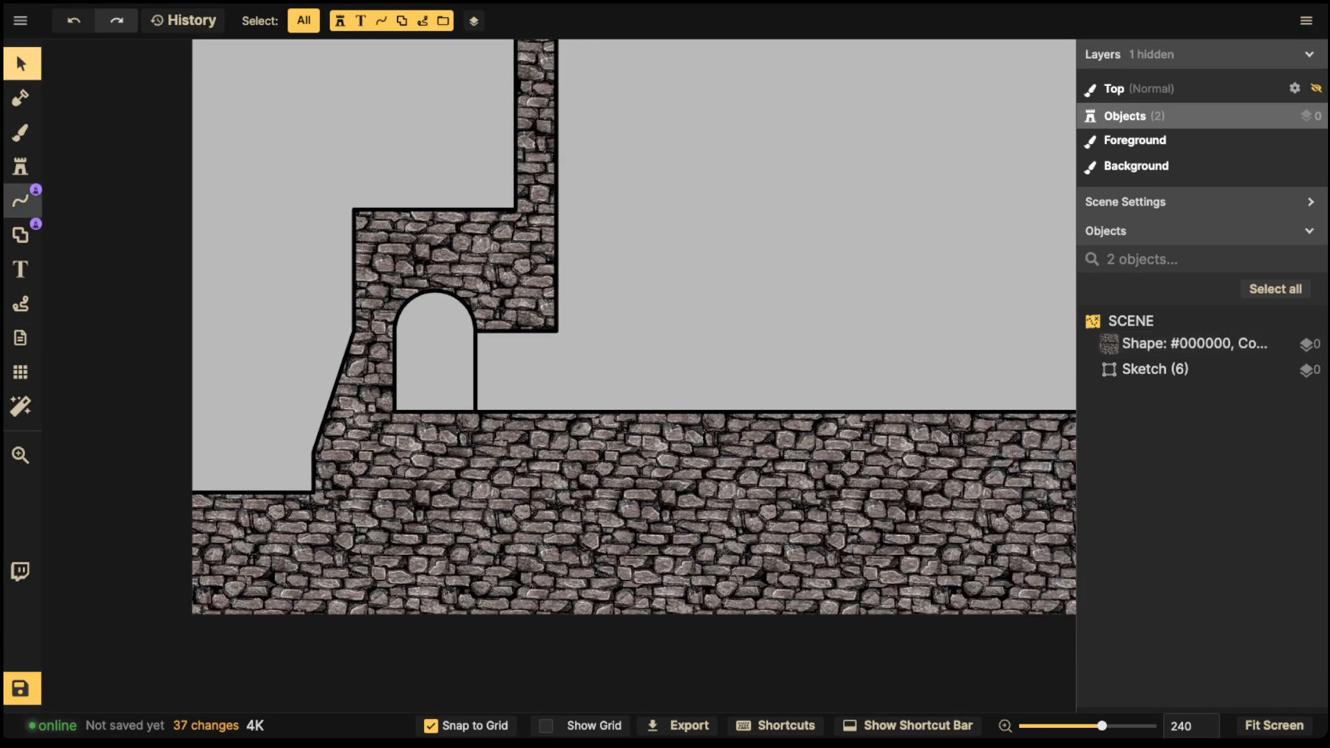
# Step: Try to erase the vertical line beside the arched doorway with the Shape tool's Brush in Subtract mode at size 20
pyautogui.click(430, 450)
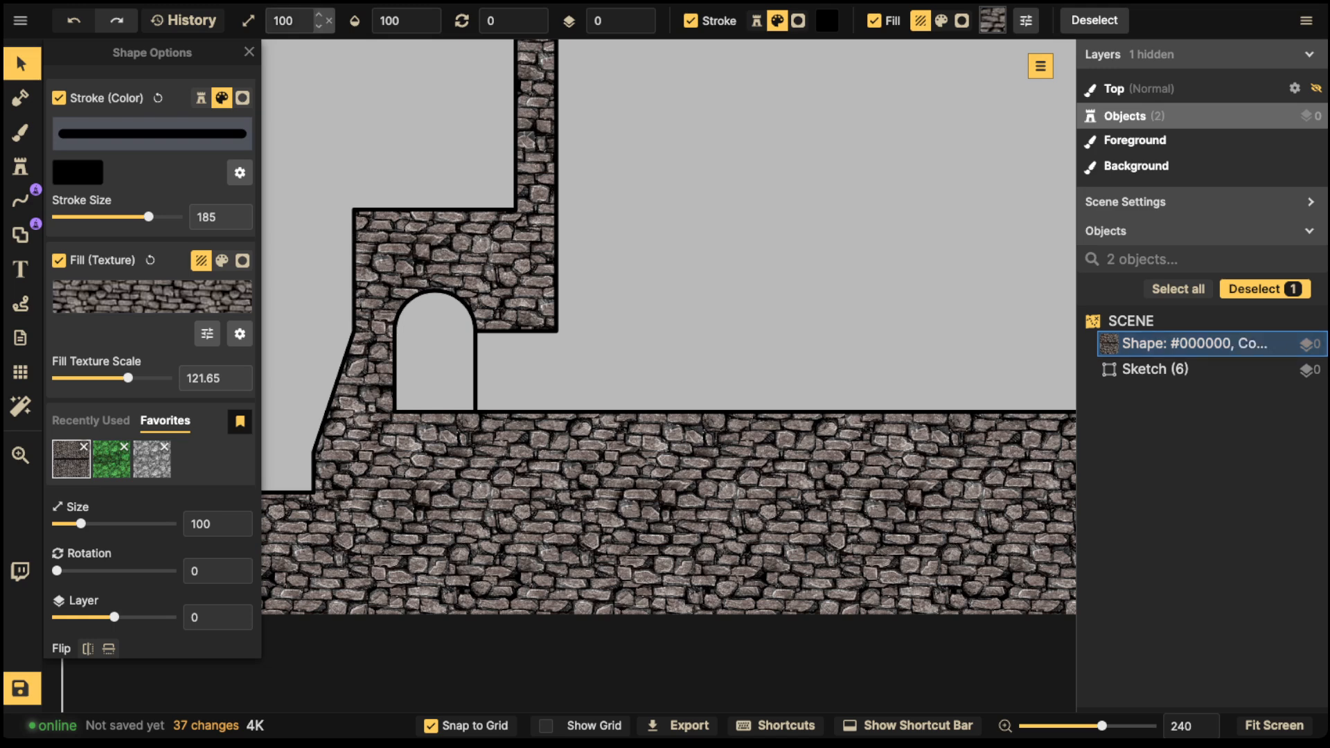
pyautogui.click(20, 97)
pyautogui.click(20, 235)
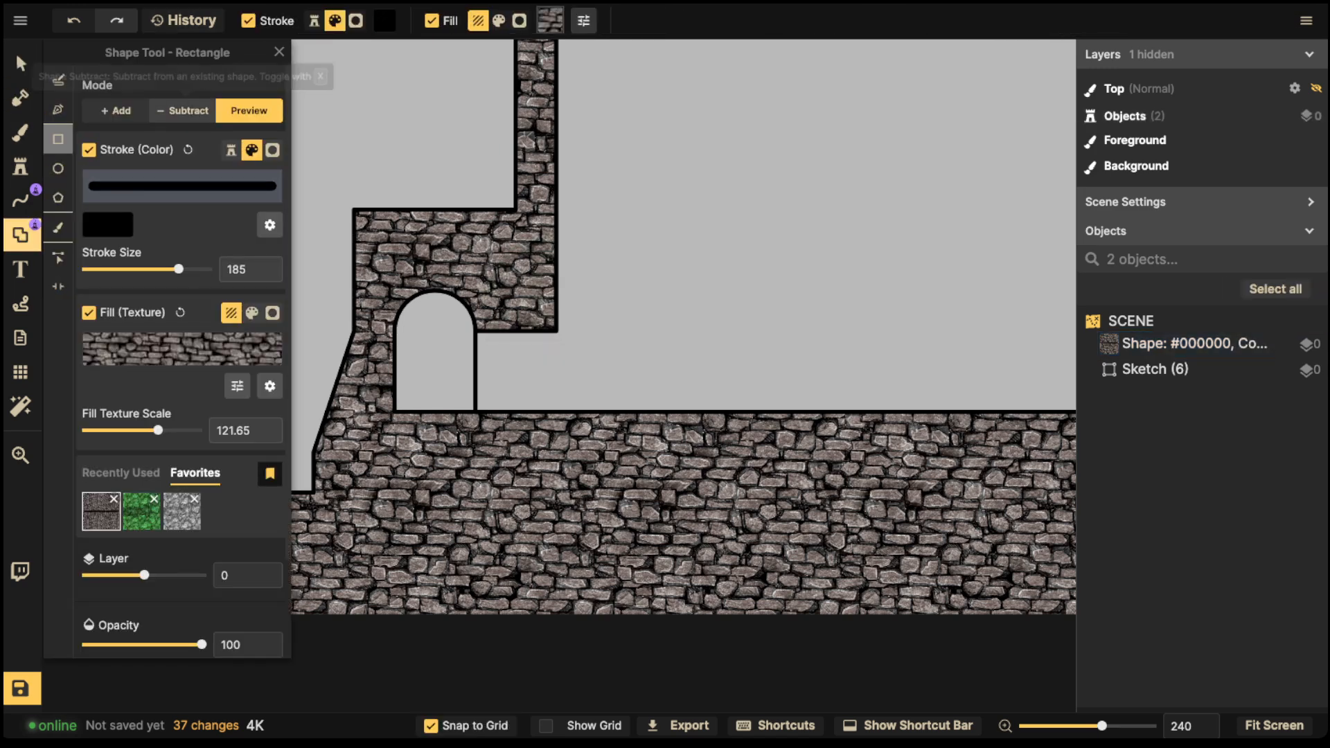
pyautogui.click(182, 111)
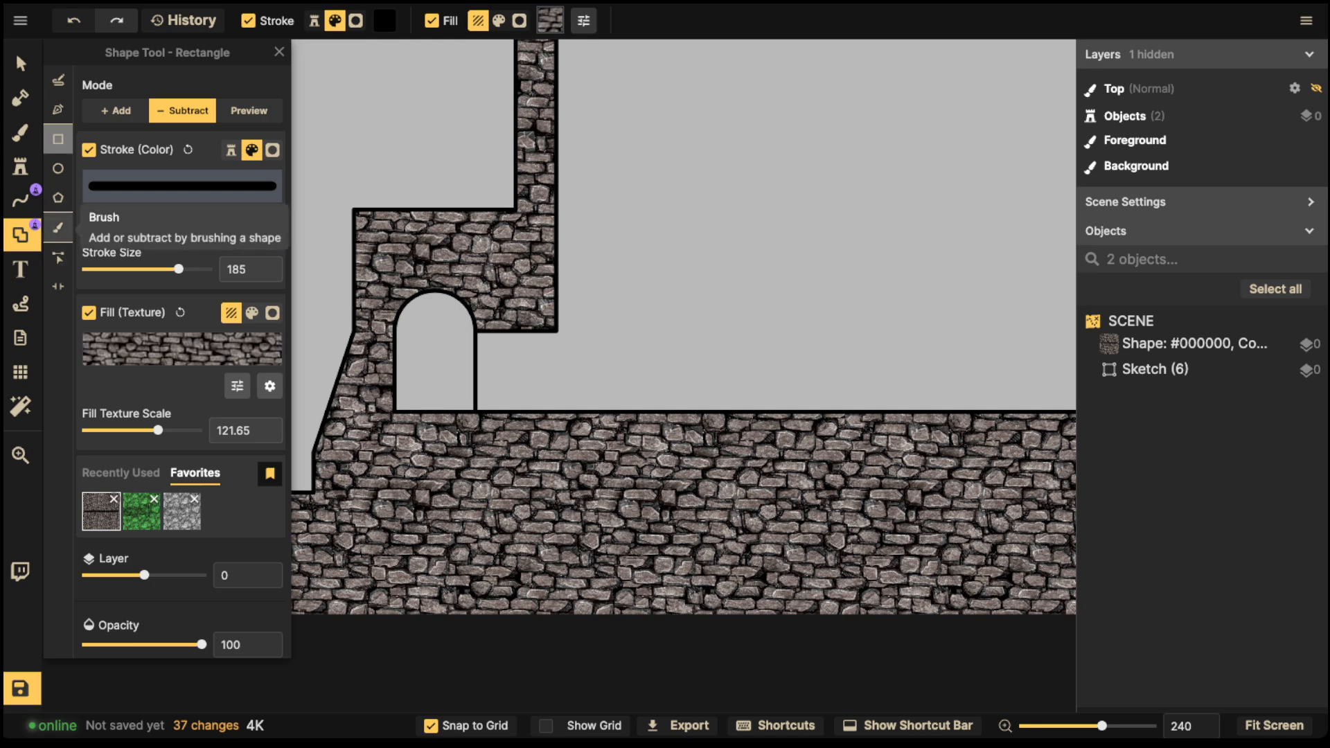
pyautogui.click(58, 227)
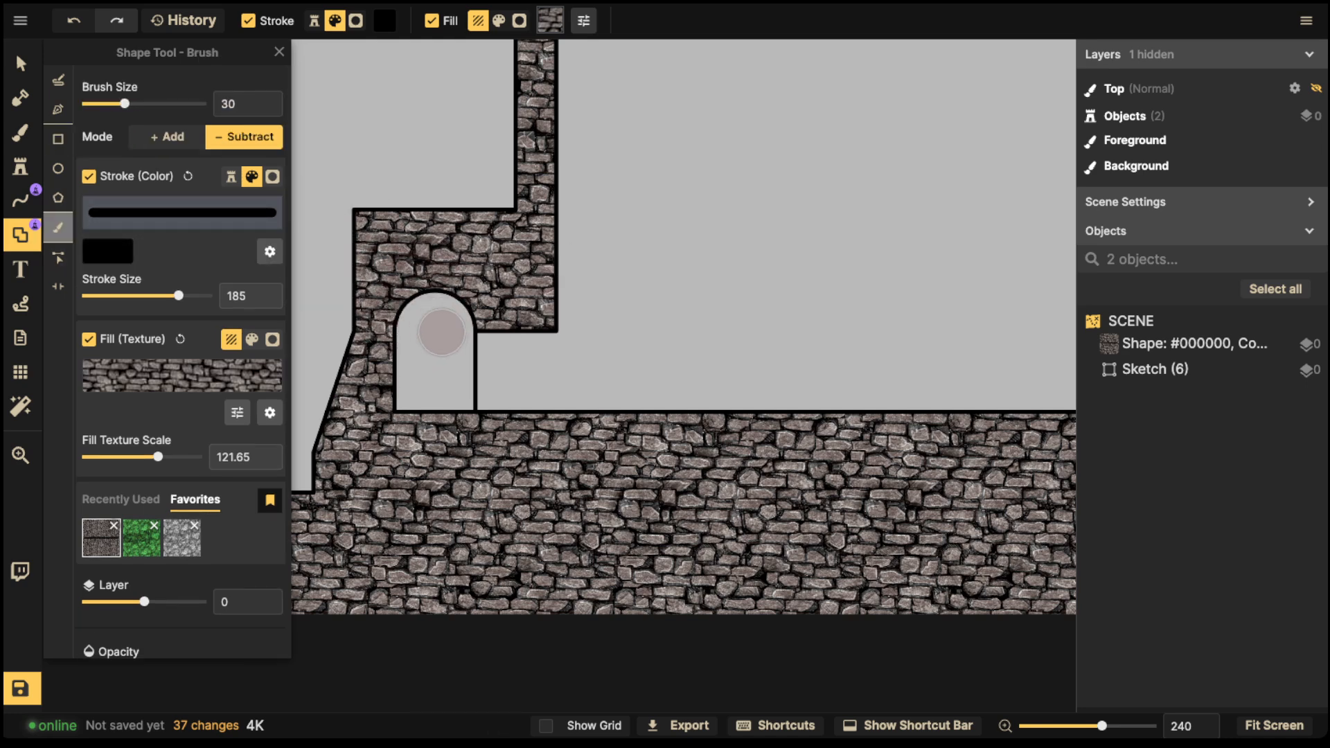
pyautogui.press('[')
pyautogui.click(476, 353)
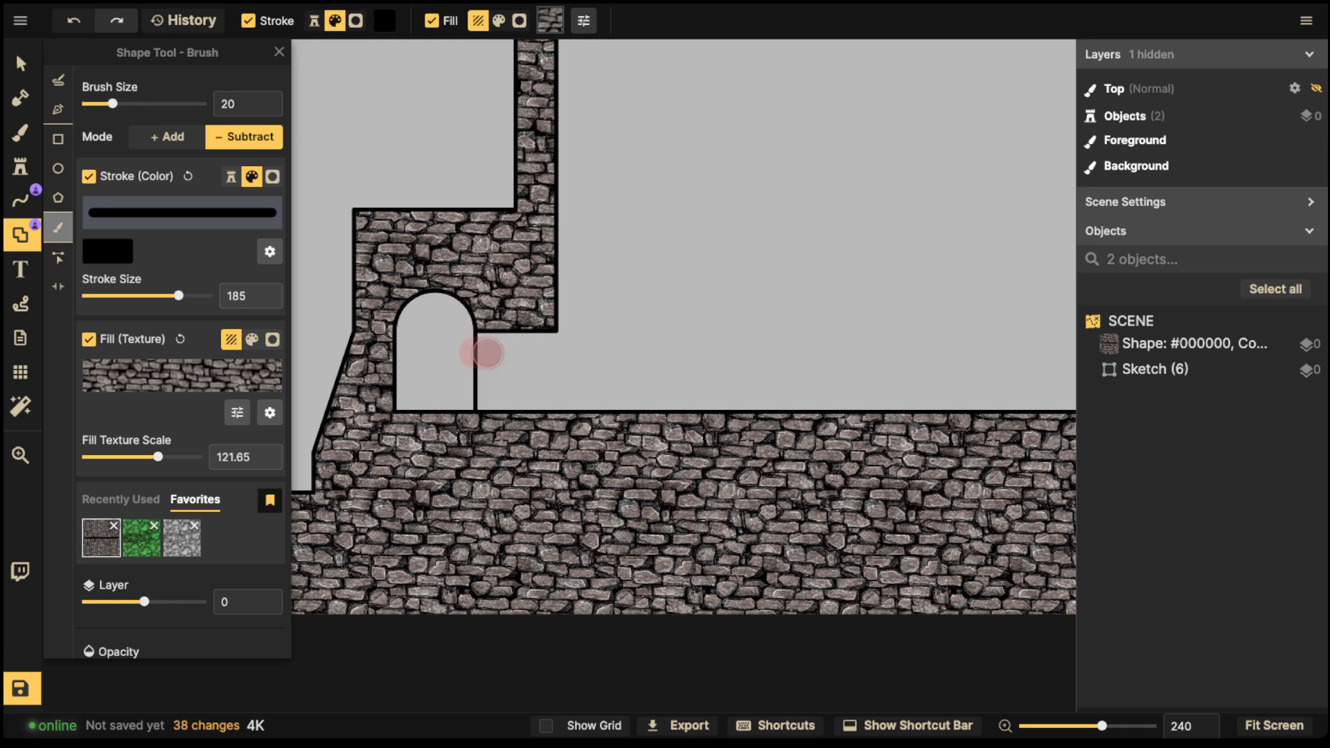
pyautogui.moveTo(488, 353); pyautogui.dragTo(504, 352)
pyautogui.click(21, 63)
pyautogui.click(444, 263)
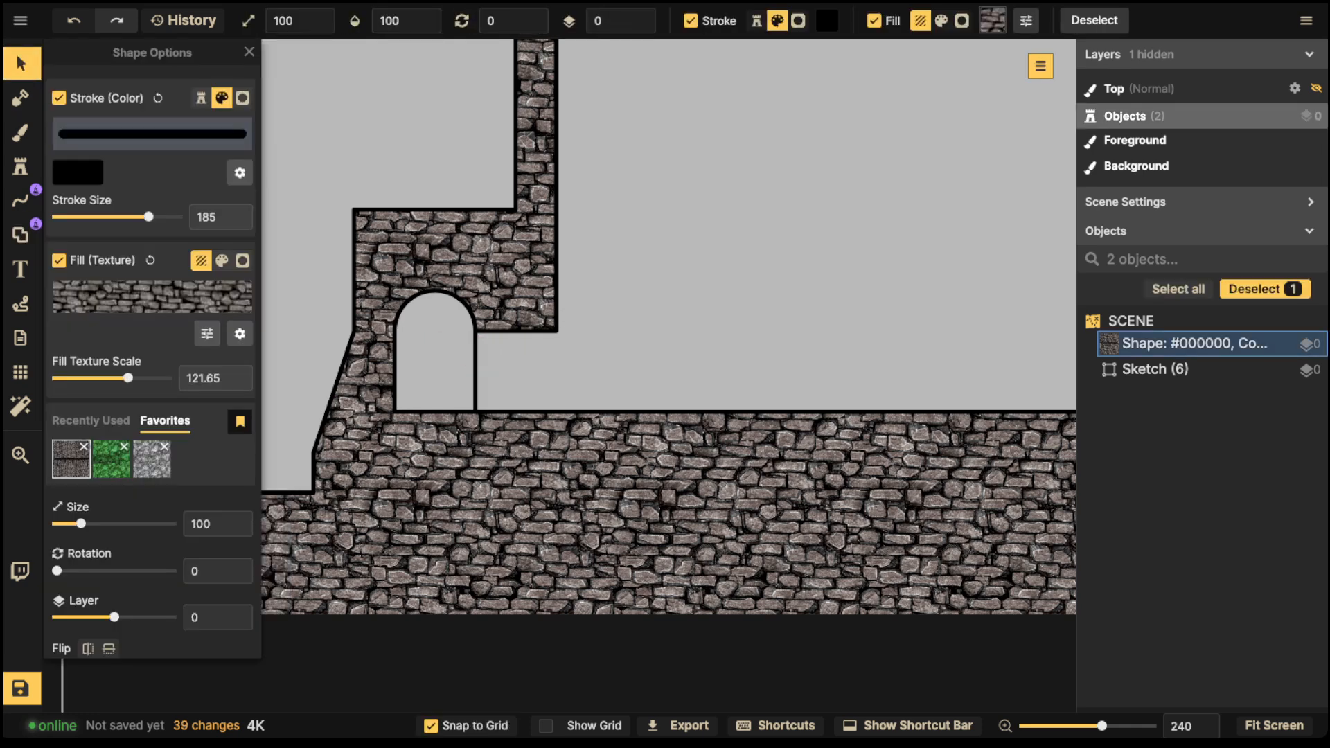
pyautogui.scroll(-5, 443, 348)
pyautogui.press('Escape')
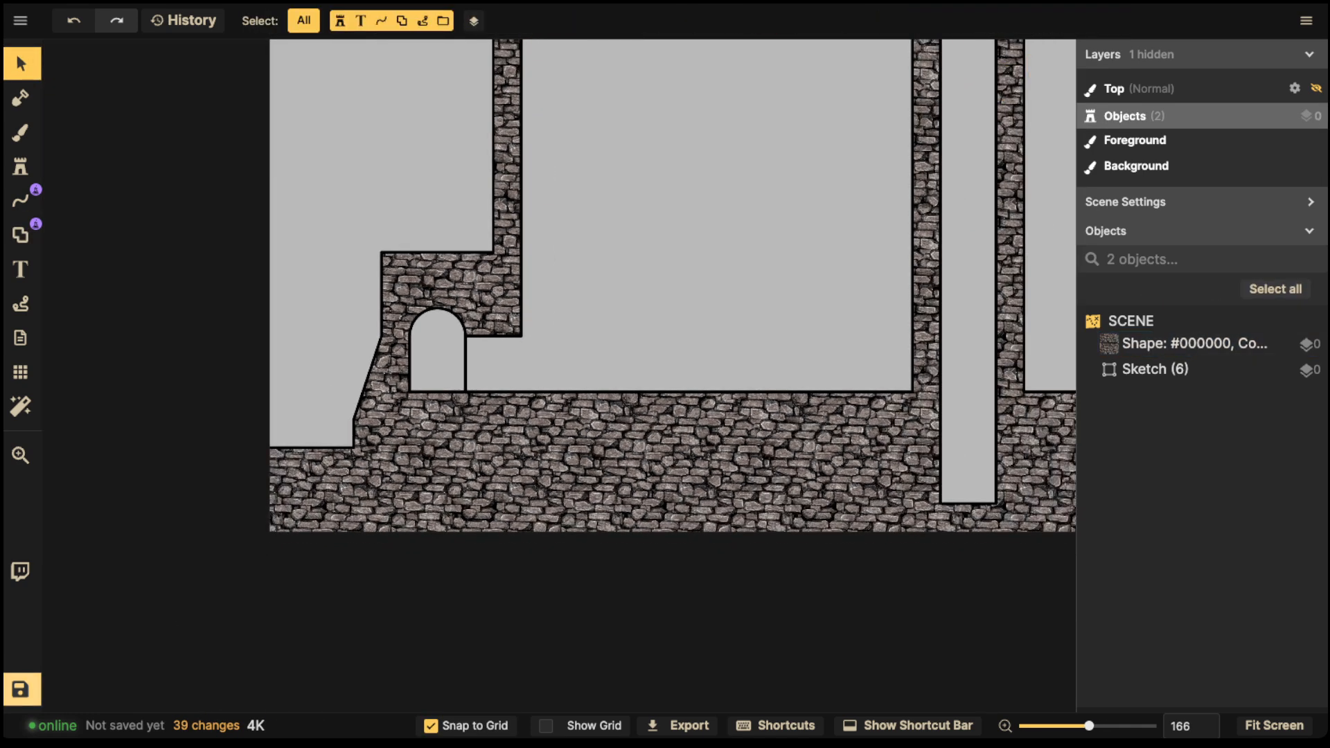
# Step: Save the map under the name Tower
pyautogui.hotkey('ctrl', 's')
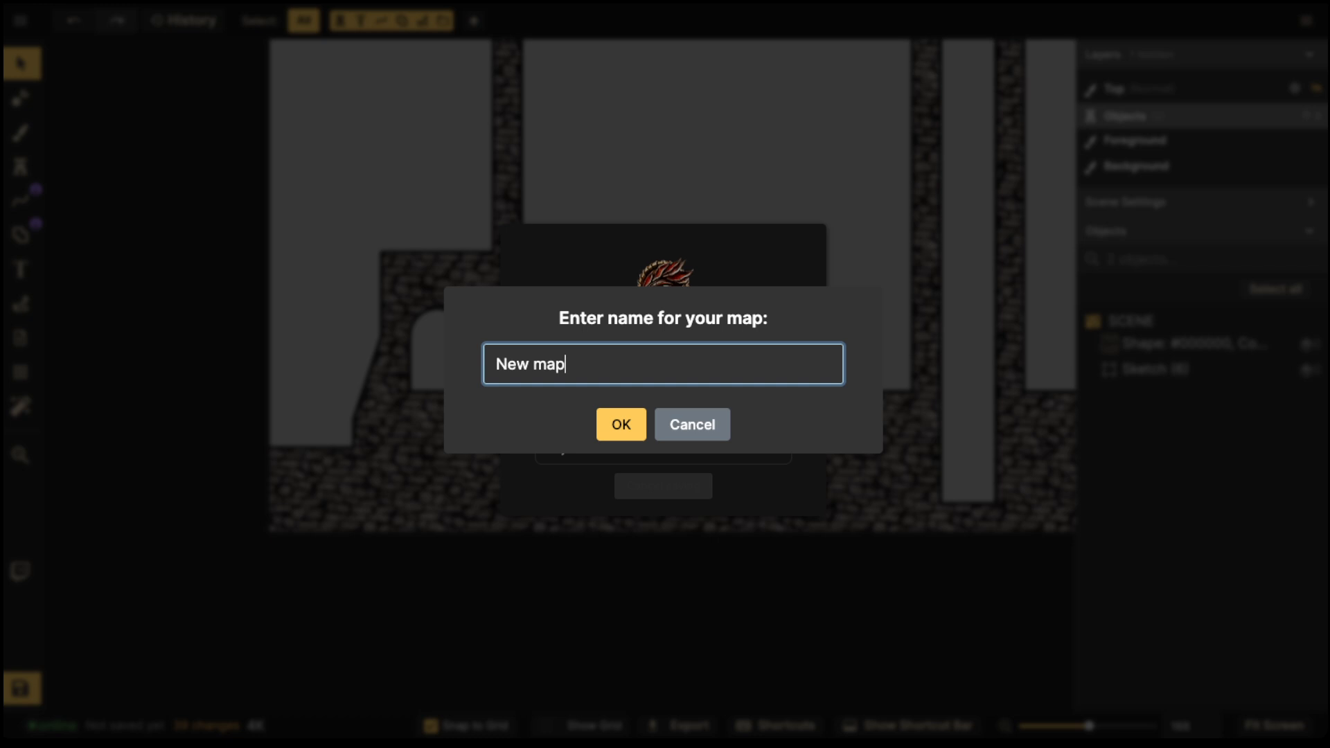
pyautogui.press('BackSpace')
pyautogui.write('Tower')
pyautogui.click(755, 422)
pyautogui.click(622, 425)
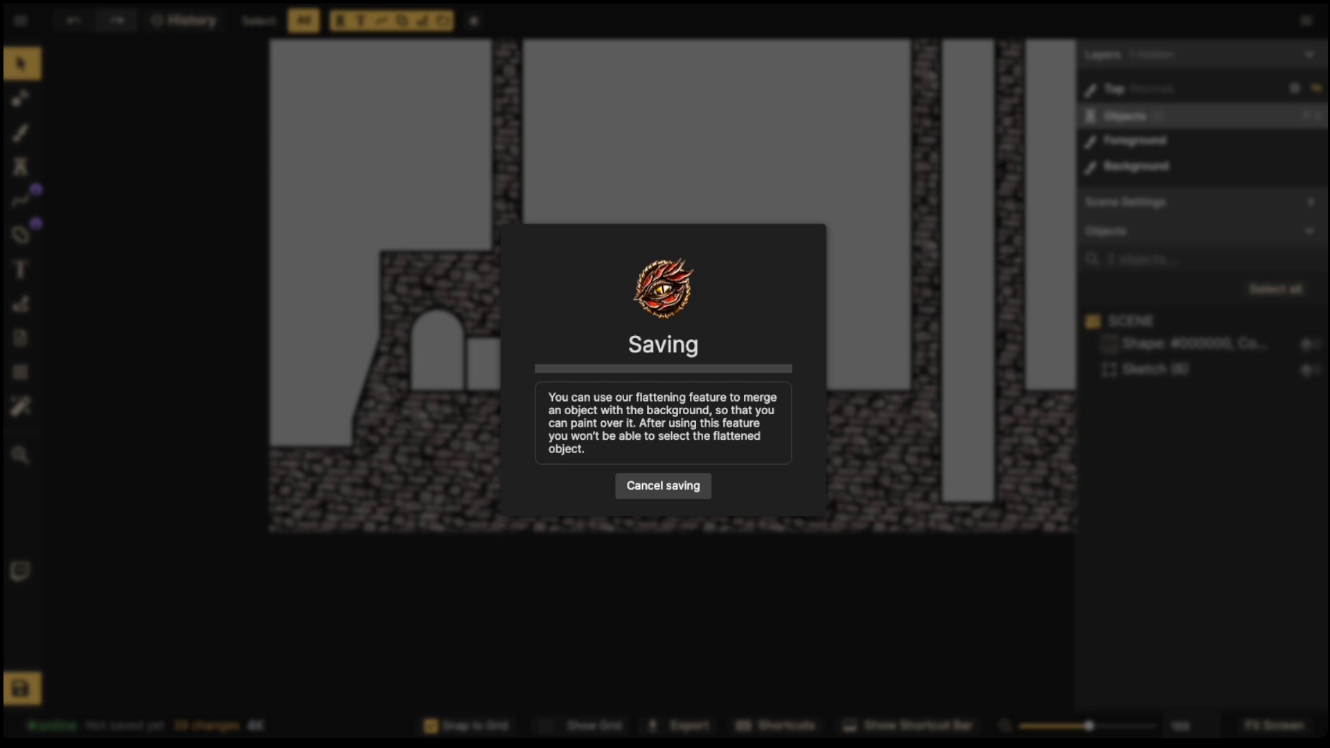
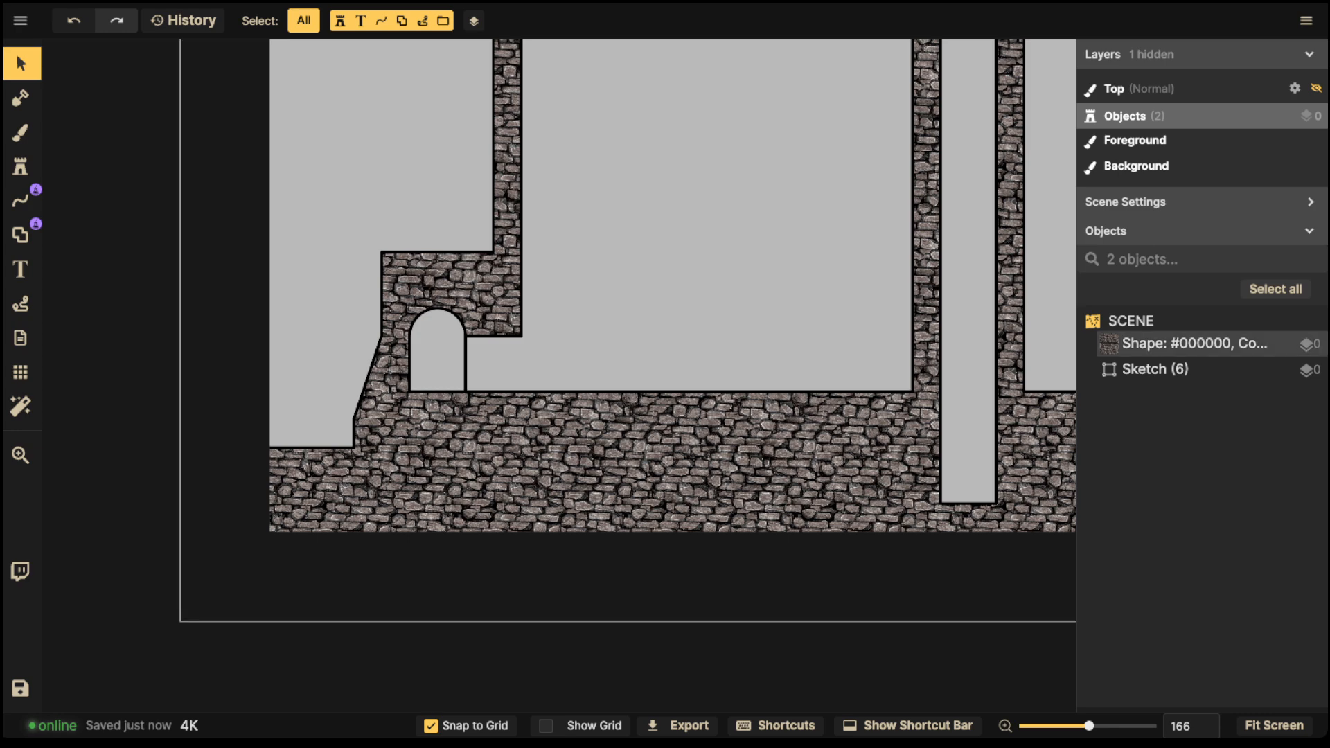
# Step: Bring the whole tower base into view and reload the editor page
pyautogui.scroll(-3, 703, 250)
pyautogui.moveTo(703, 249); pyautogui.dragTo(558, 437)
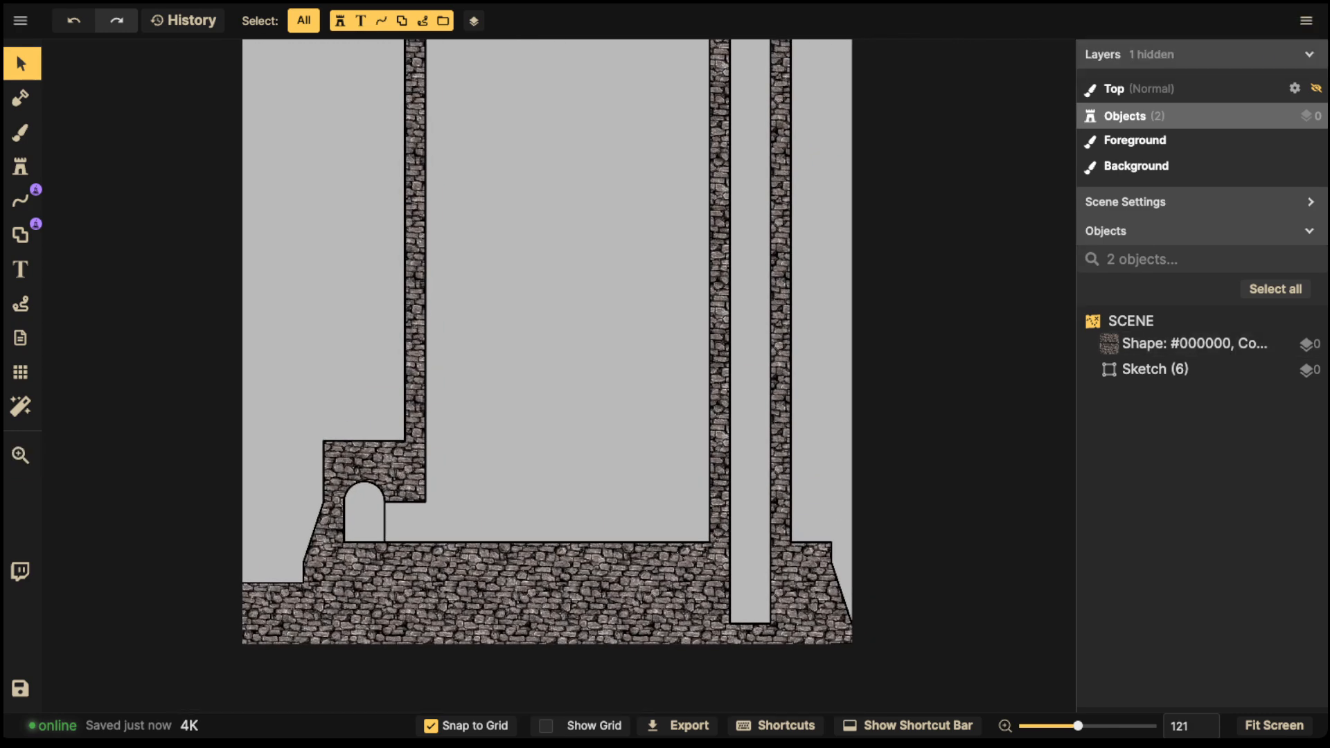
pyautogui.press('super+r')
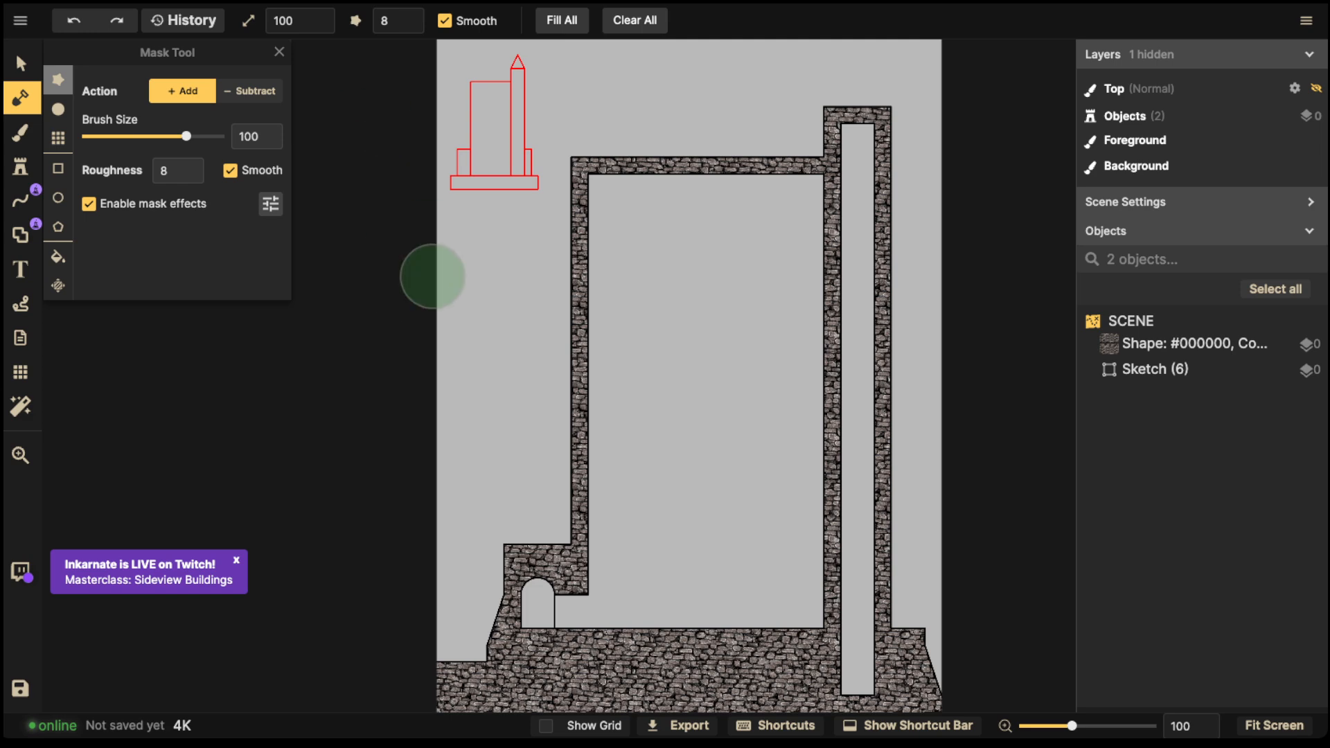
# Step: With Snap to Grid on, try subtracting two overlapping rectangles two tiles high from the tower across the line beside the arched doorway
pyautogui.click(20, 63)
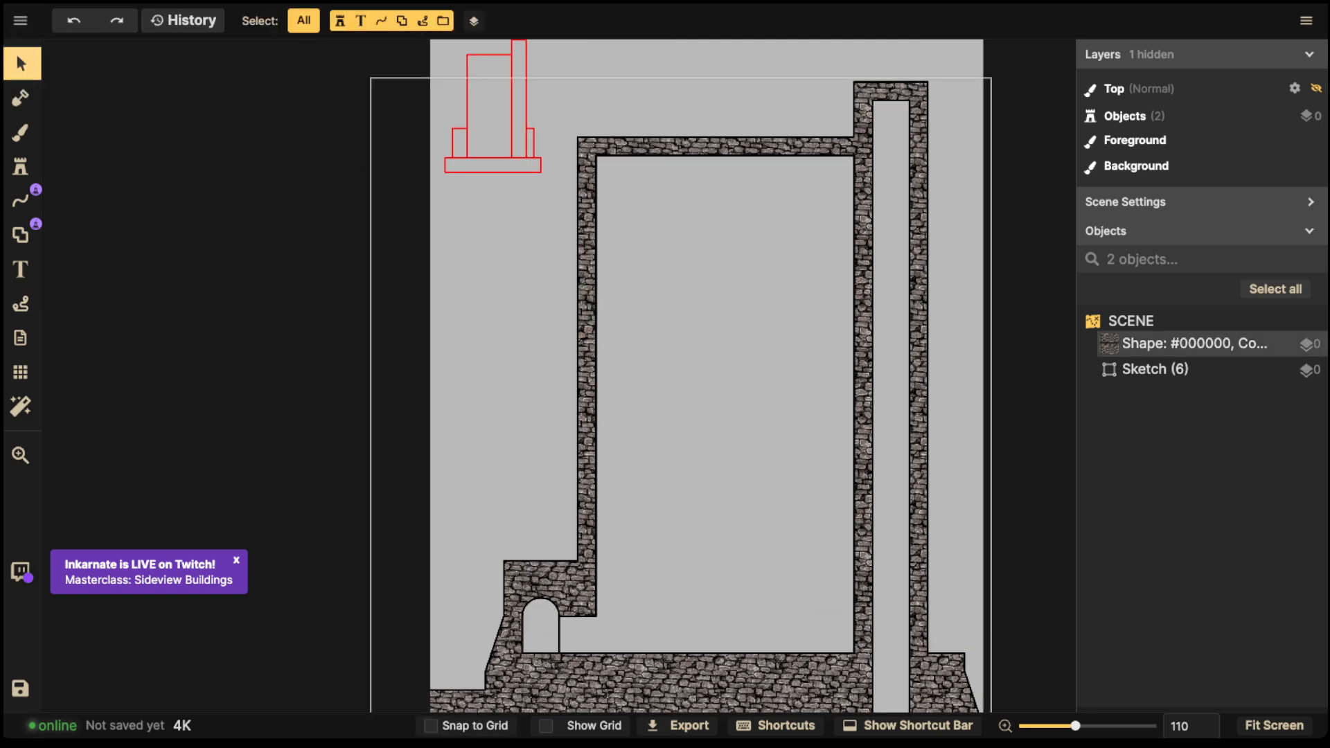
pyautogui.click(587, 277)
pyautogui.scroll(-5, 775, 215)
pyautogui.moveTo(776, 215); pyautogui.dragTo(776, 151)
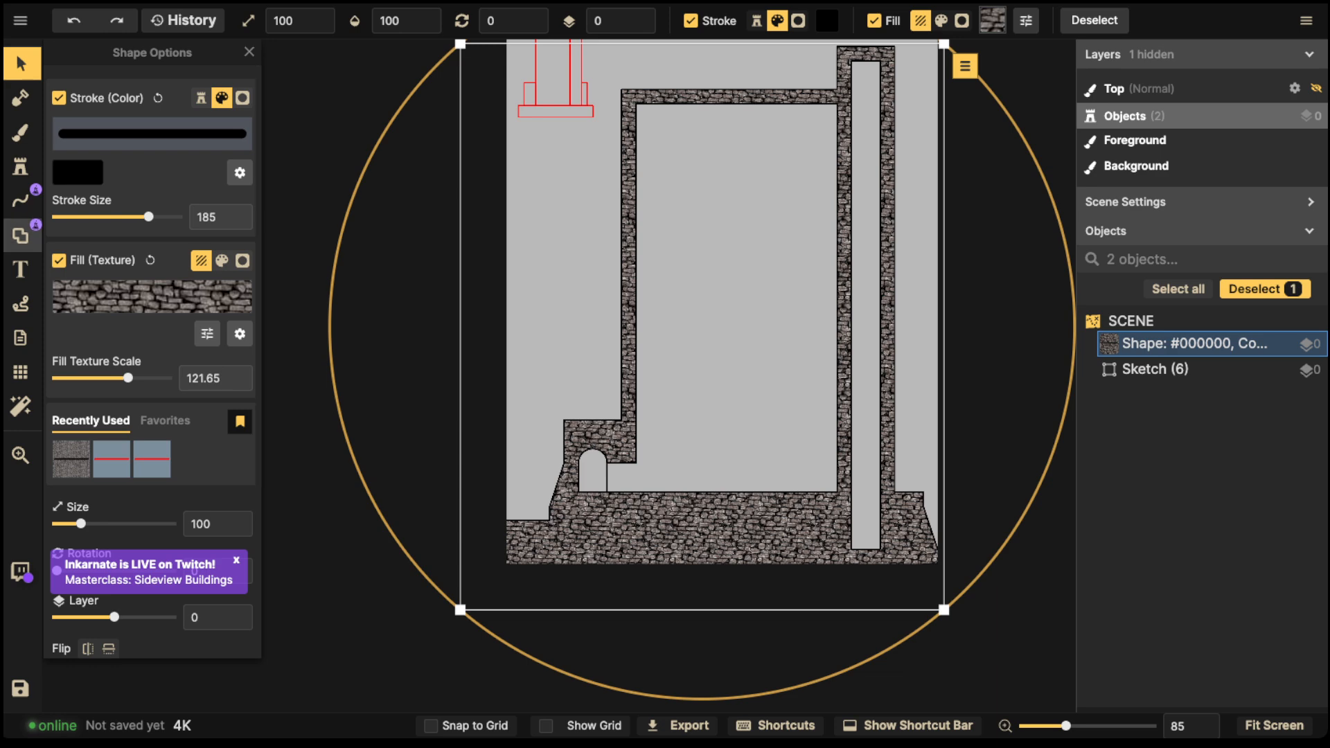
pyautogui.click(20, 235)
pyautogui.click(183, 111)
pyautogui.scroll(5, 618, 494)
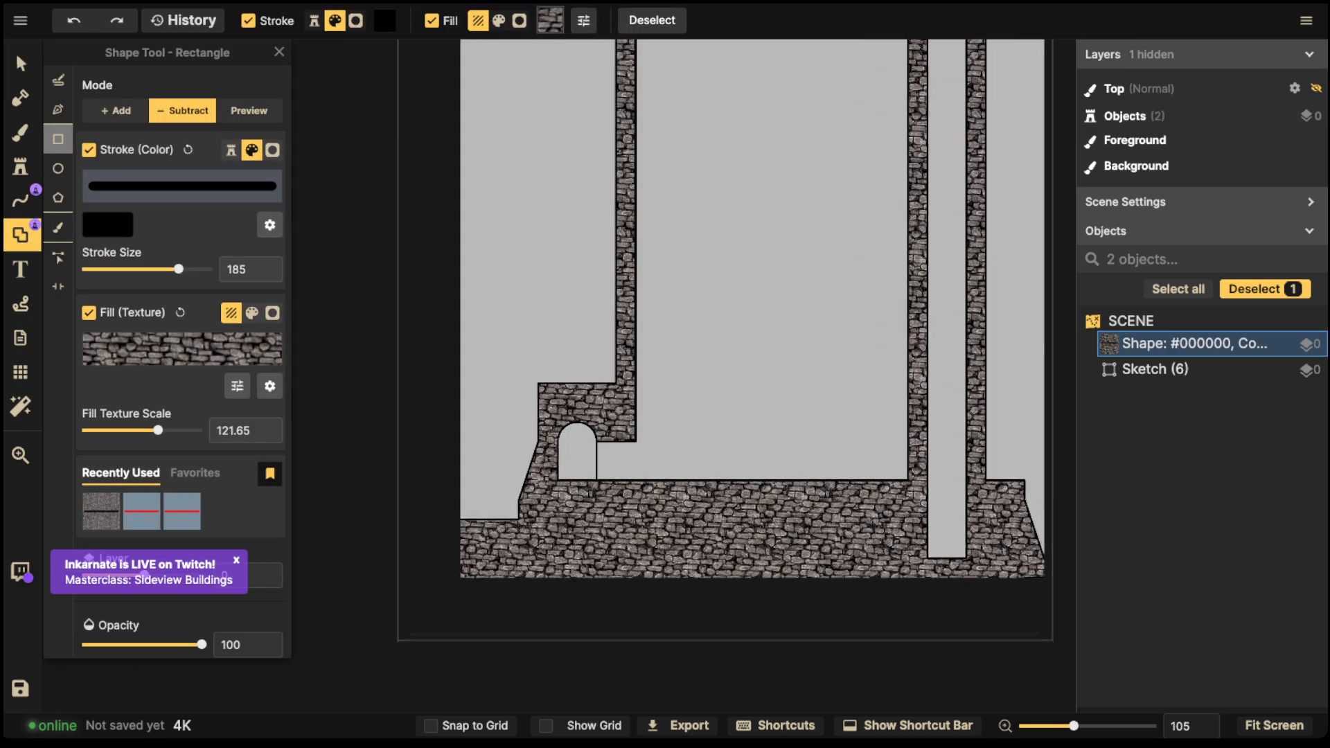
pyautogui.click(465, 726)
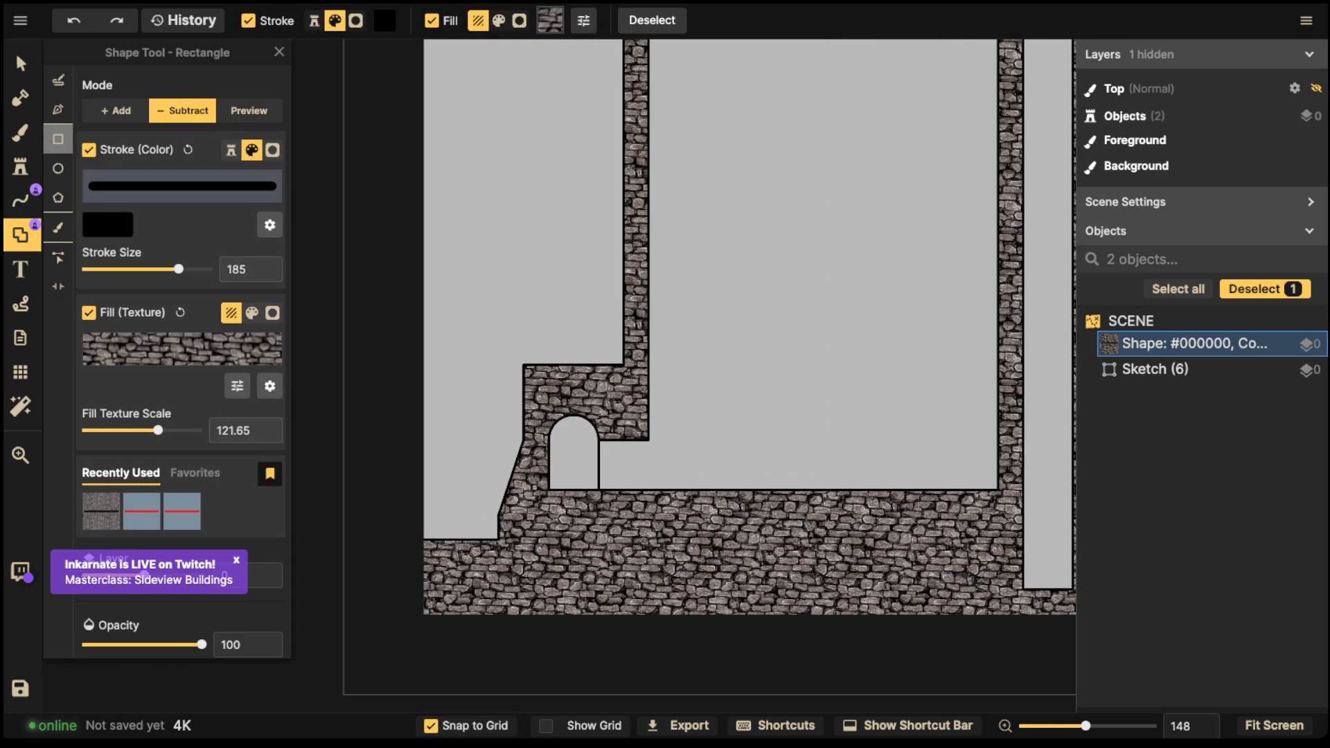
pyautogui.moveTo(585, 437); pyautogui.dragTo(662, 493)
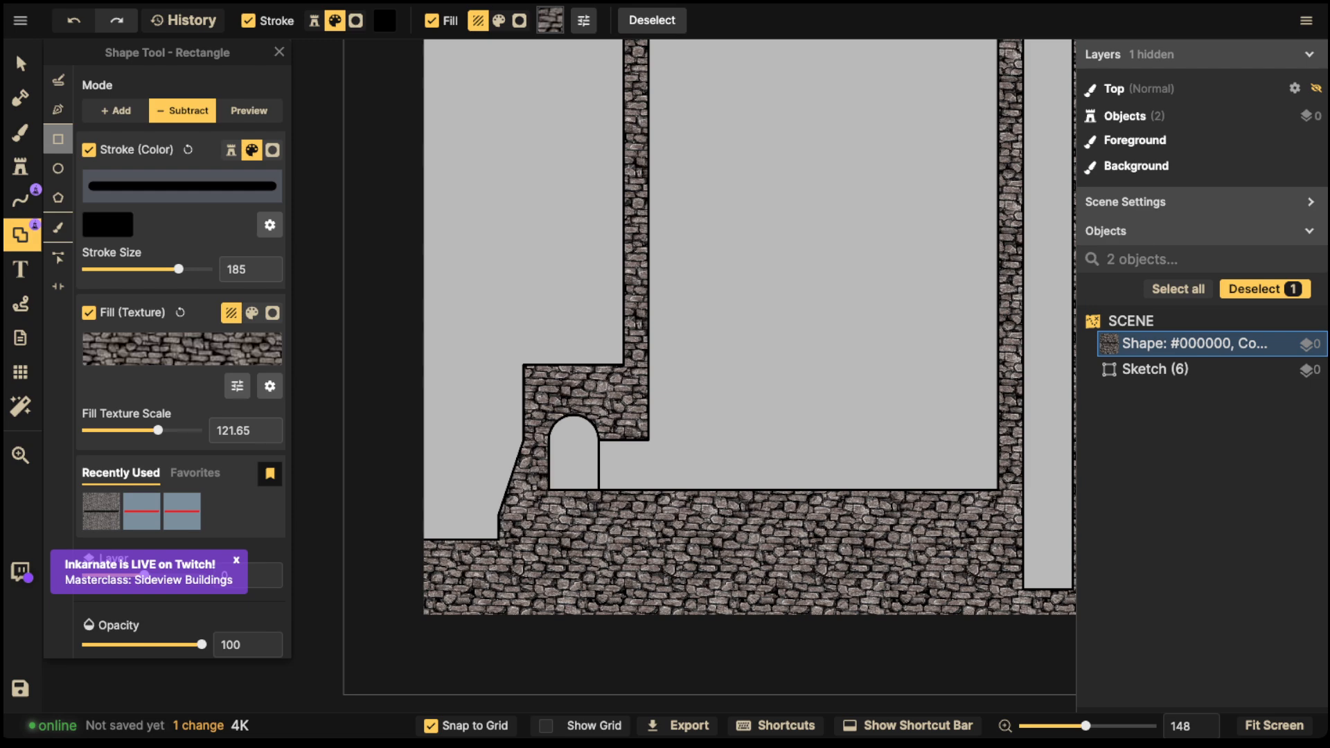
pyautogui.moveTo(584, 437); pyautogui.dragTo(713, 492)
pyautogui.click(21, 64)
pyautogui.scroll(-2, 586, 406)
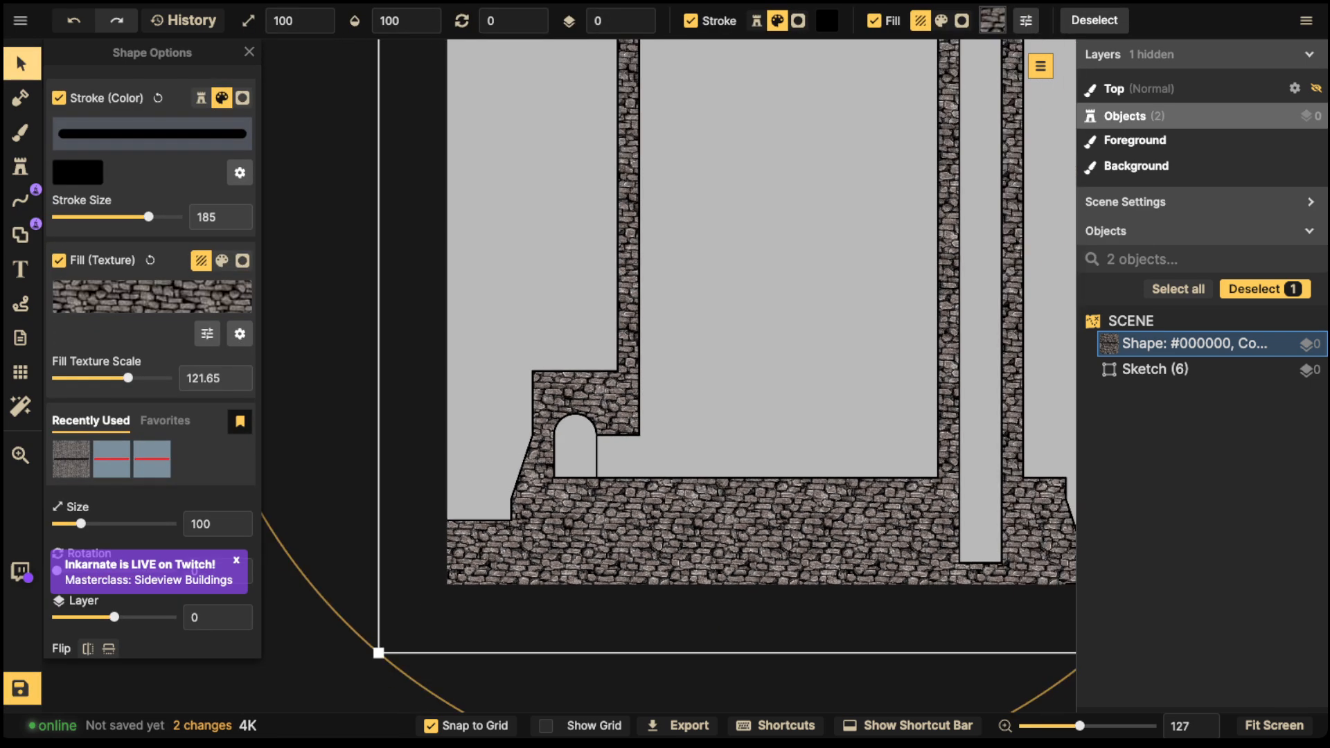
# Step: Move the whole tower shape up the map by about two tiles
pyautogui.moveTo(760, 340); pyautogui.dragTo(699, 354)
pyautogui.scroll(-1, 609, 405)
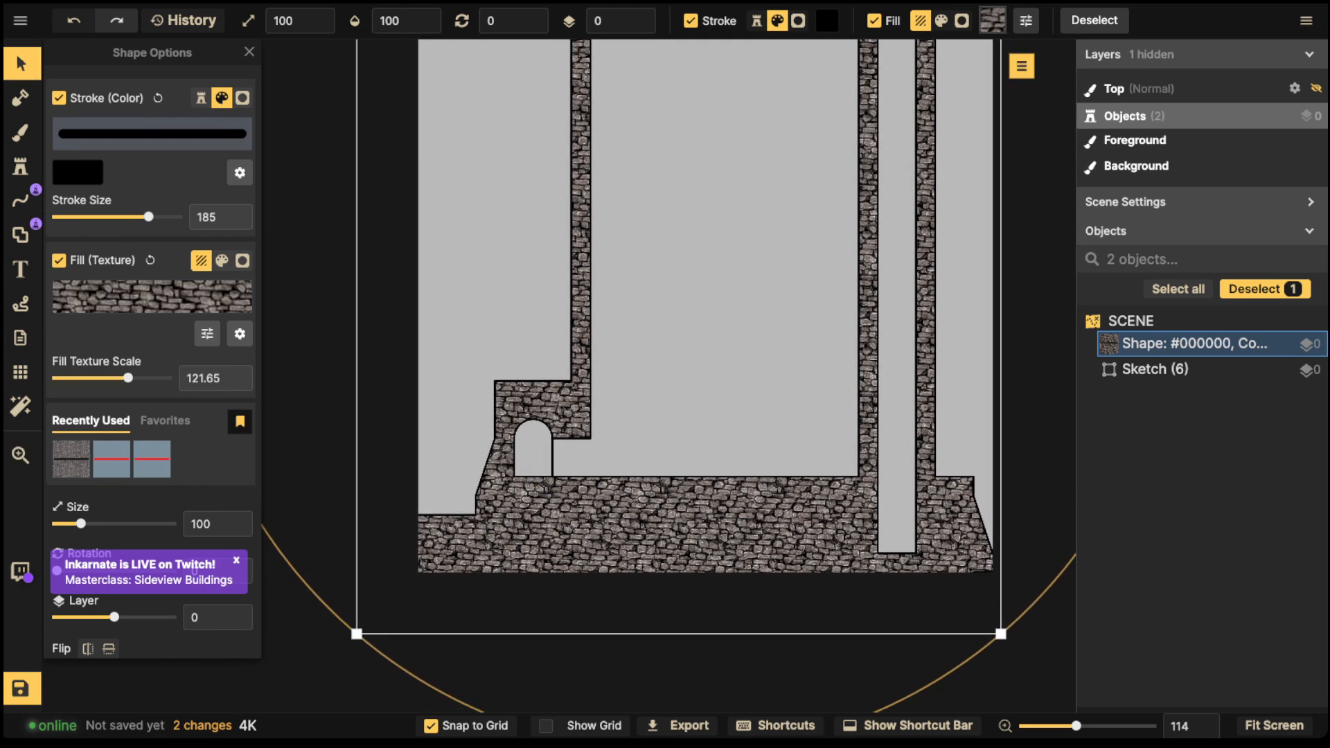
pyautogui.click(21, 64)
pyautogui.scroll(-3, 584, 276)
pyautogui.moveTo(585, 277); pyautogui.dragTo(581, 410)
pyautogui.click(698, 337)
pyautogui.scroll(-3, 697, 337)
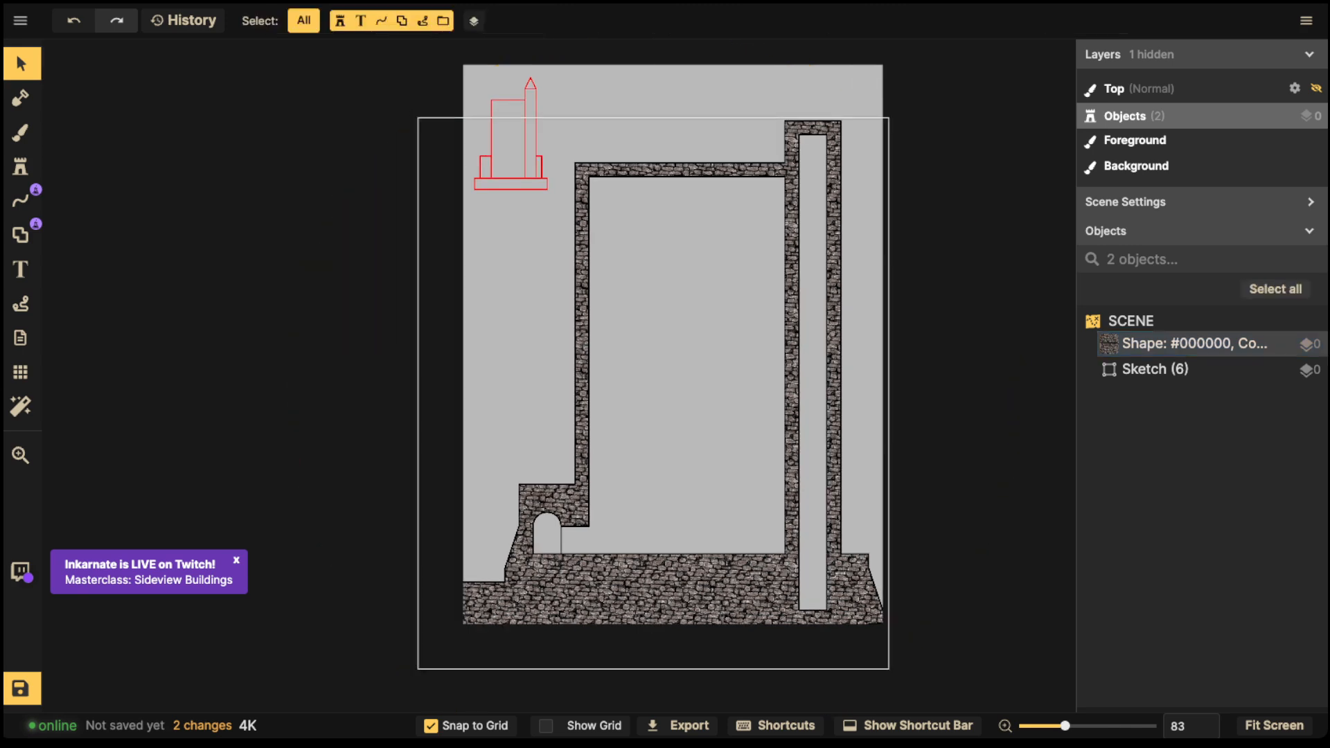
pyautogui.moveTo(698, 337); pyautogui.dragTo(725, 251)
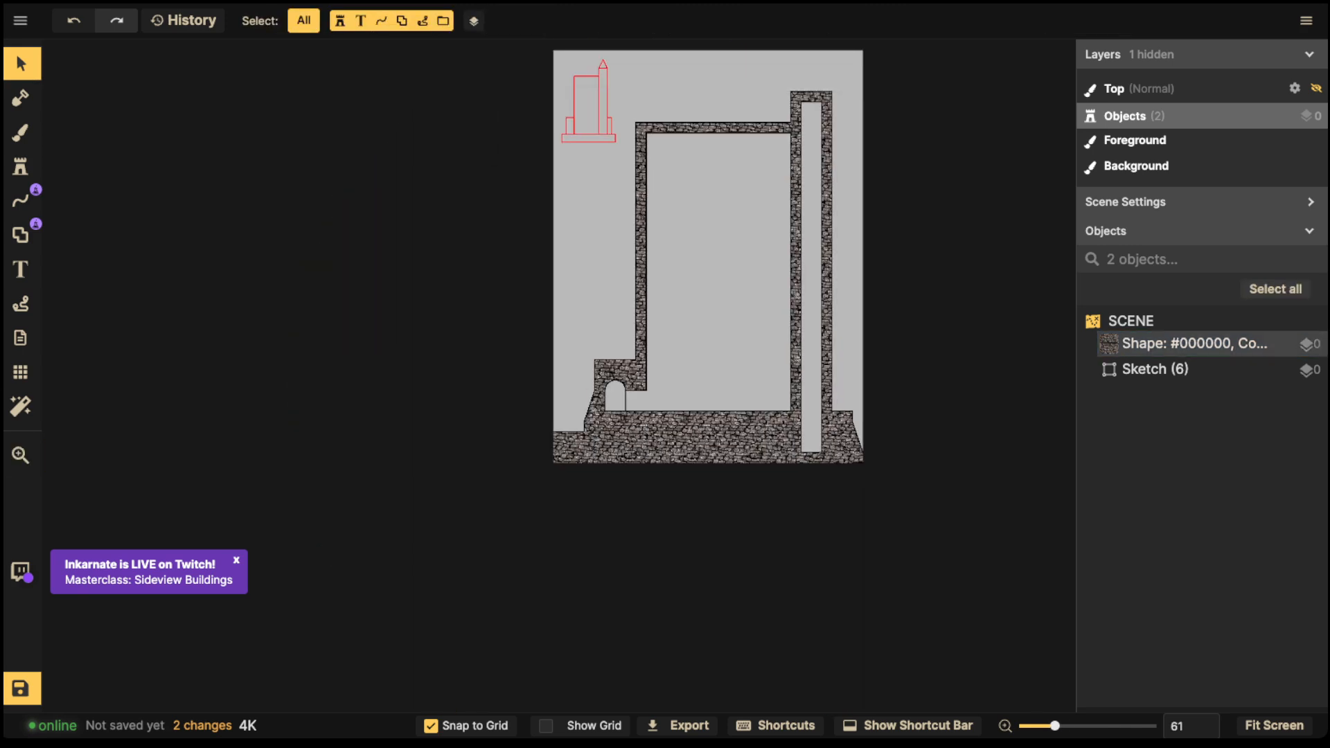
pyautogui.moveTo(720, 438); pyautogui.dragTo(719, 417)
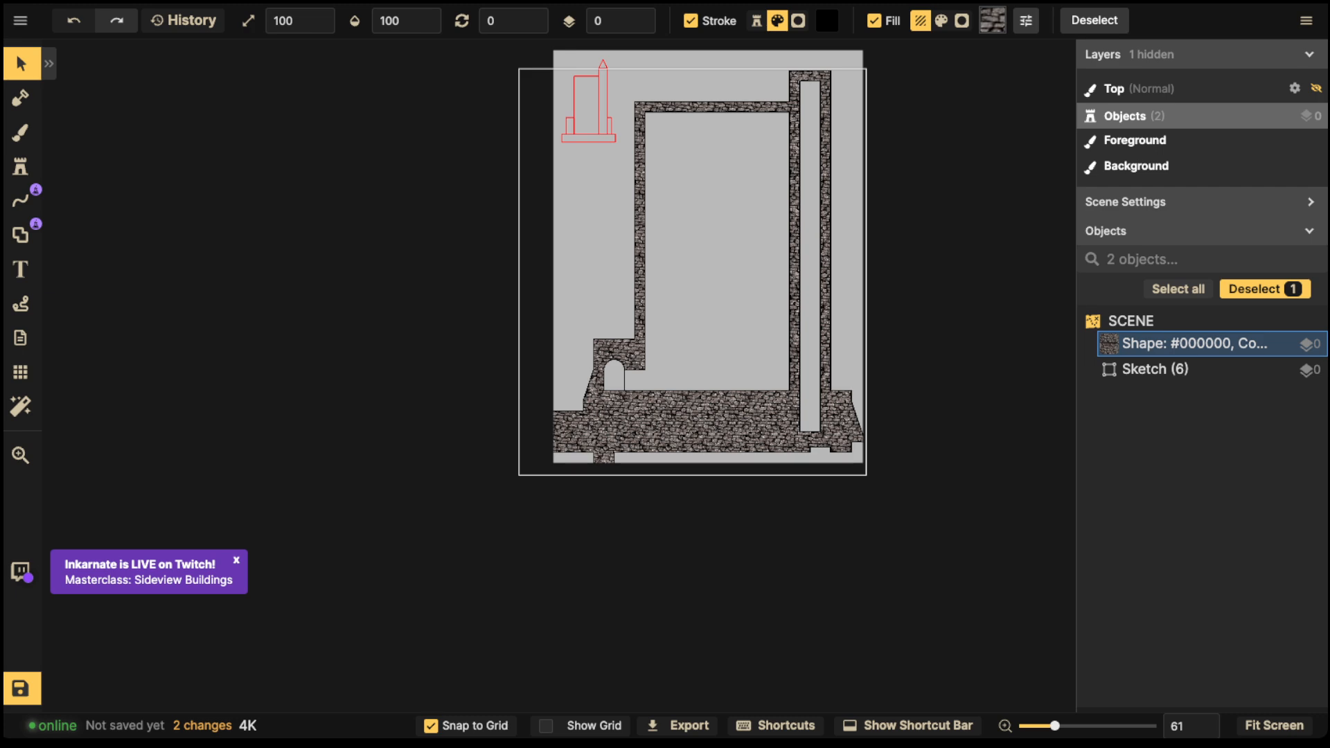
# Step: Turn on the square grid overlay so it covers the whole map
pyautogui.click(20, 372)
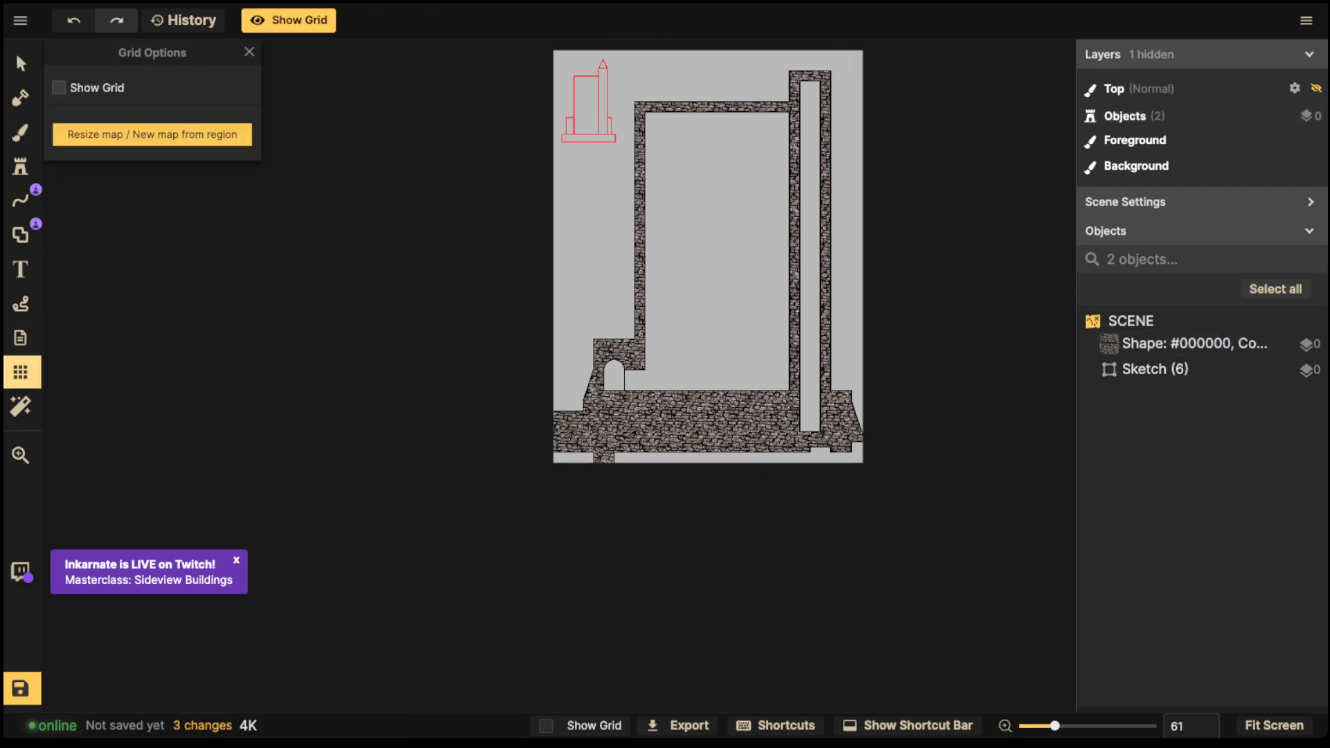
pyautogui.click(59, 88)
pyautogui.scroll(4, 721, 441)
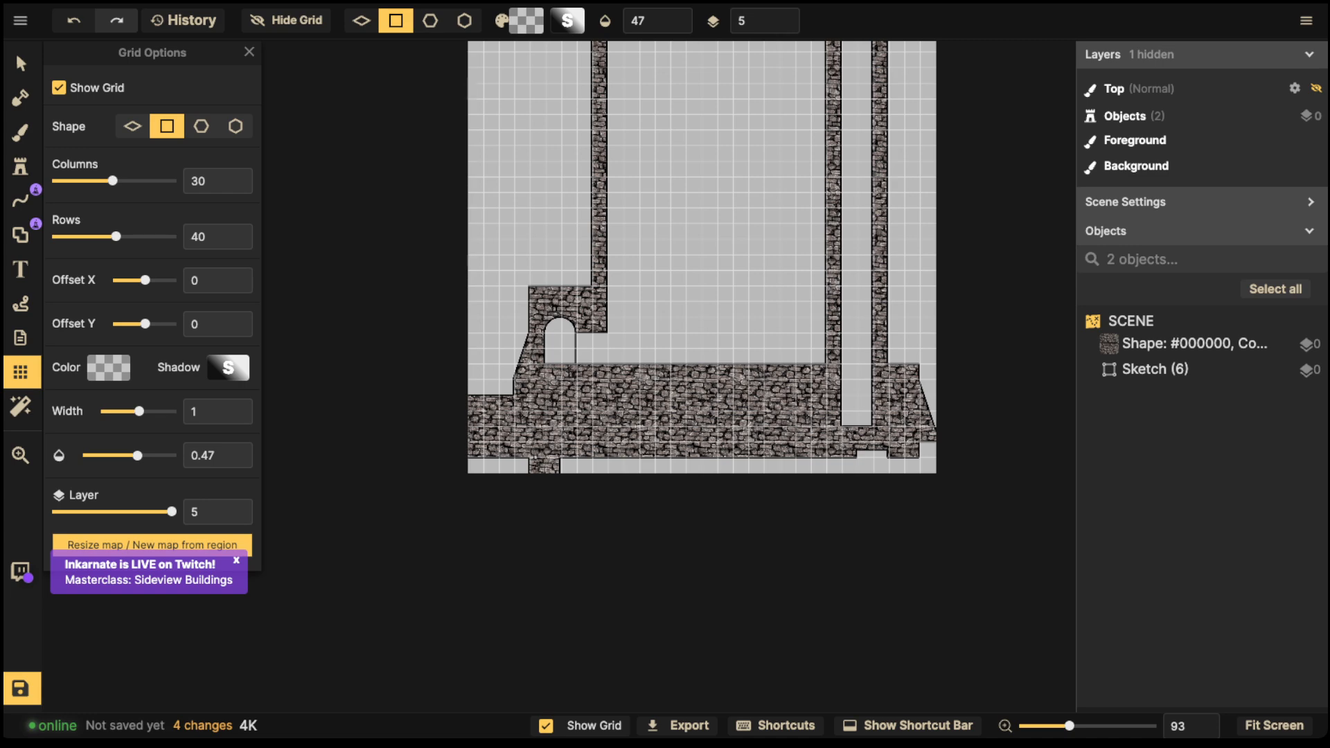
pyautogui.moveTo(706, 312); pyautogui.dragTo(702, 549)
# Step: With Merge Shapes on, add two overlapping rectangles along the tower's underside to fill the gaps in the base down to the map edge
pyautogui.click(1194, 343)
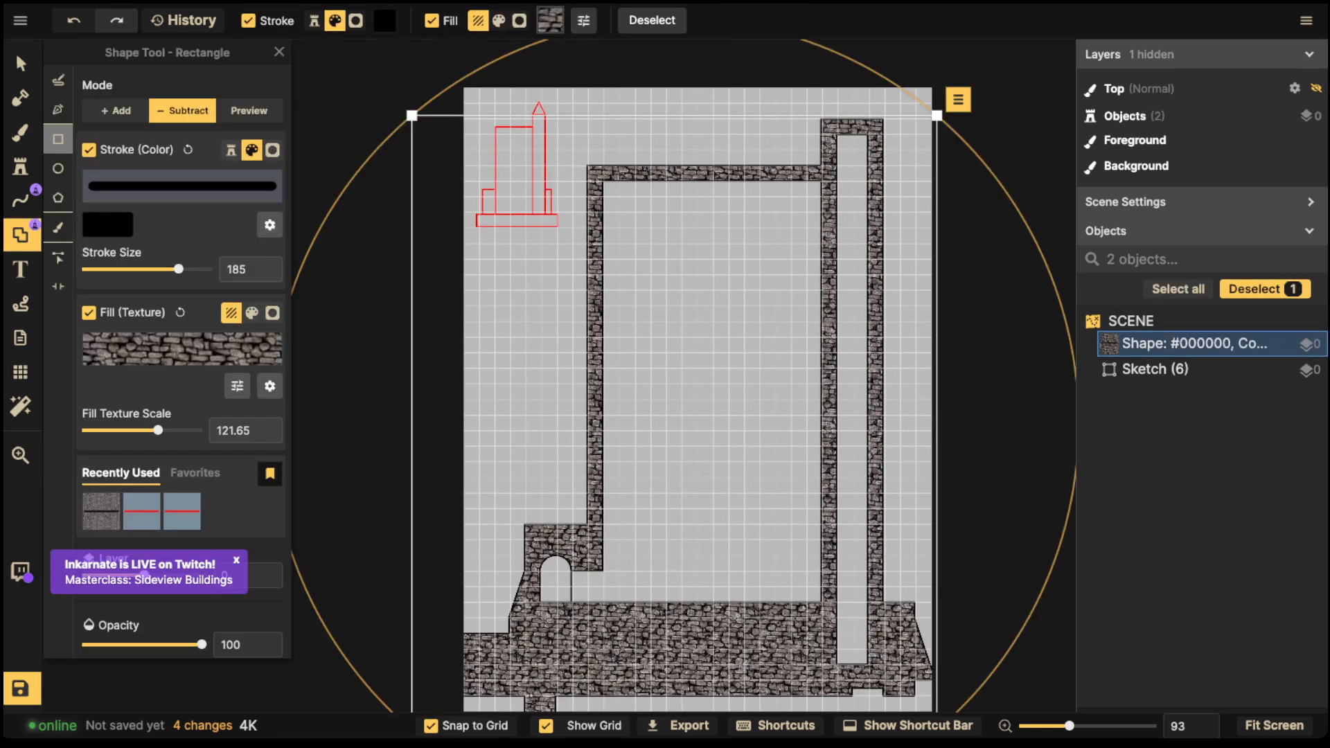
pyautogui.moveTo(683, 430); pyautogui.dragTo(683, 260)
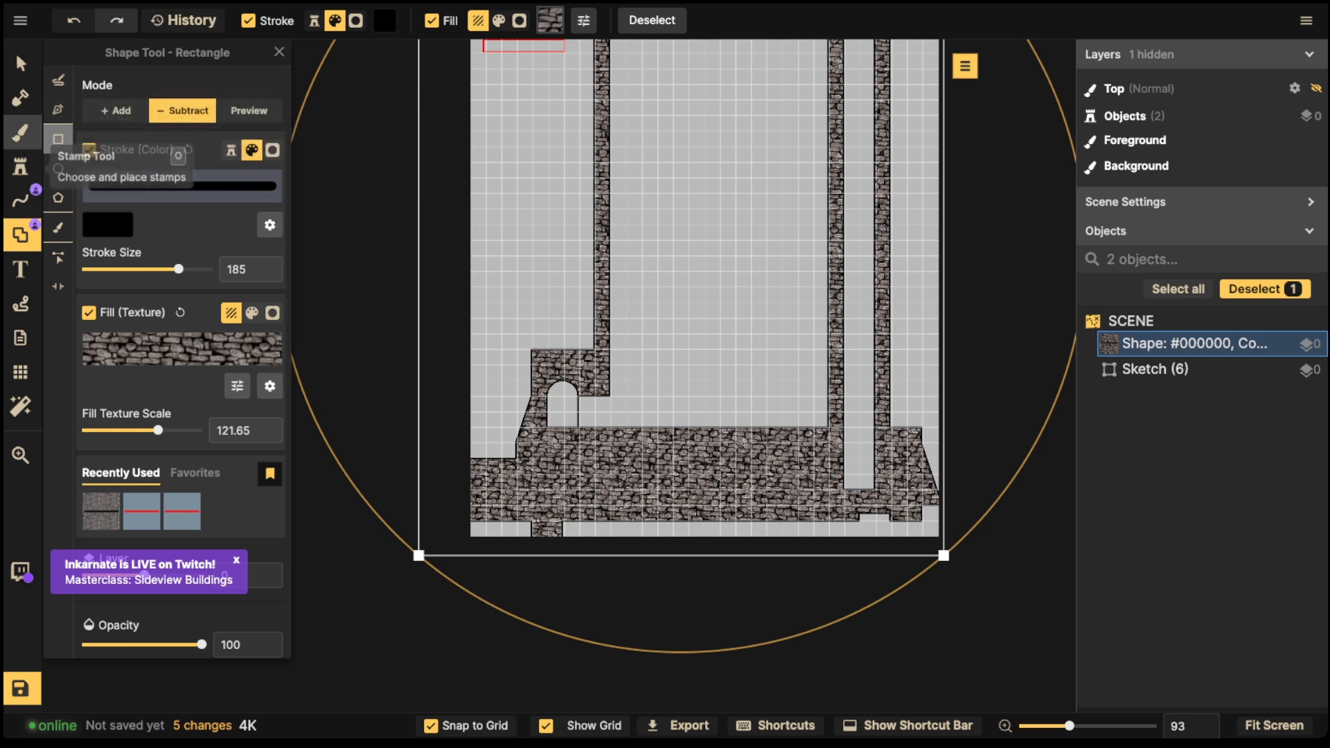
pyautogui.click(115, 110)
pyautogui.hotkey('ctrl', 'z')
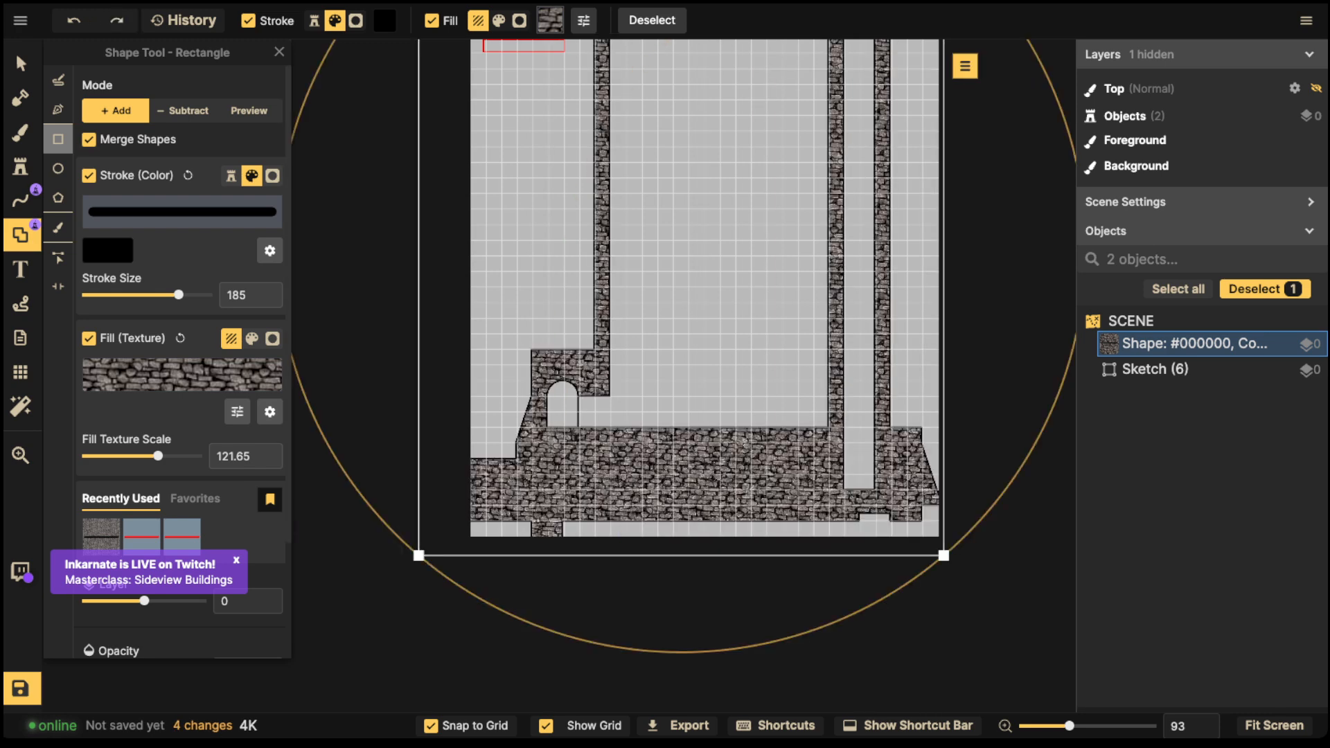
pyautogui.click(58, 168)
pyautogui.click(58, 139)
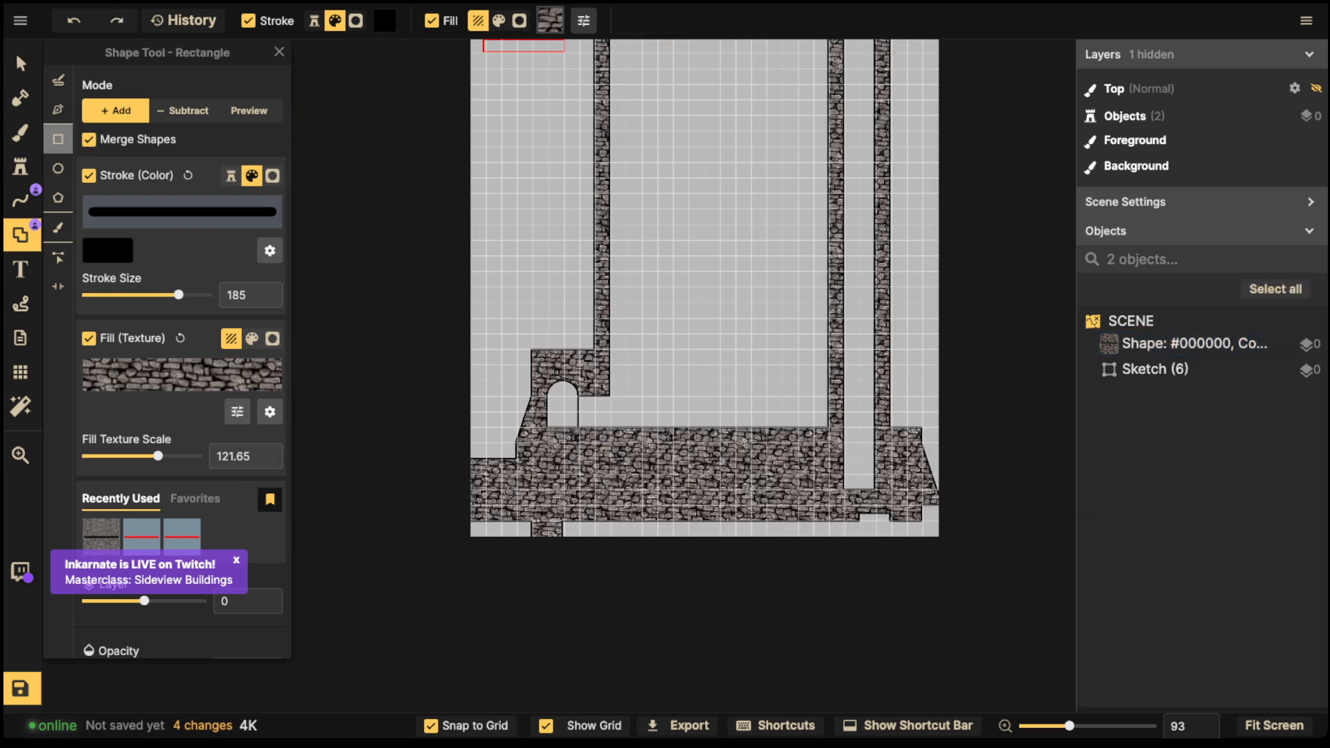
pyautogui.moveTo(414, 463); pyautogui.dragTo(689, 586)
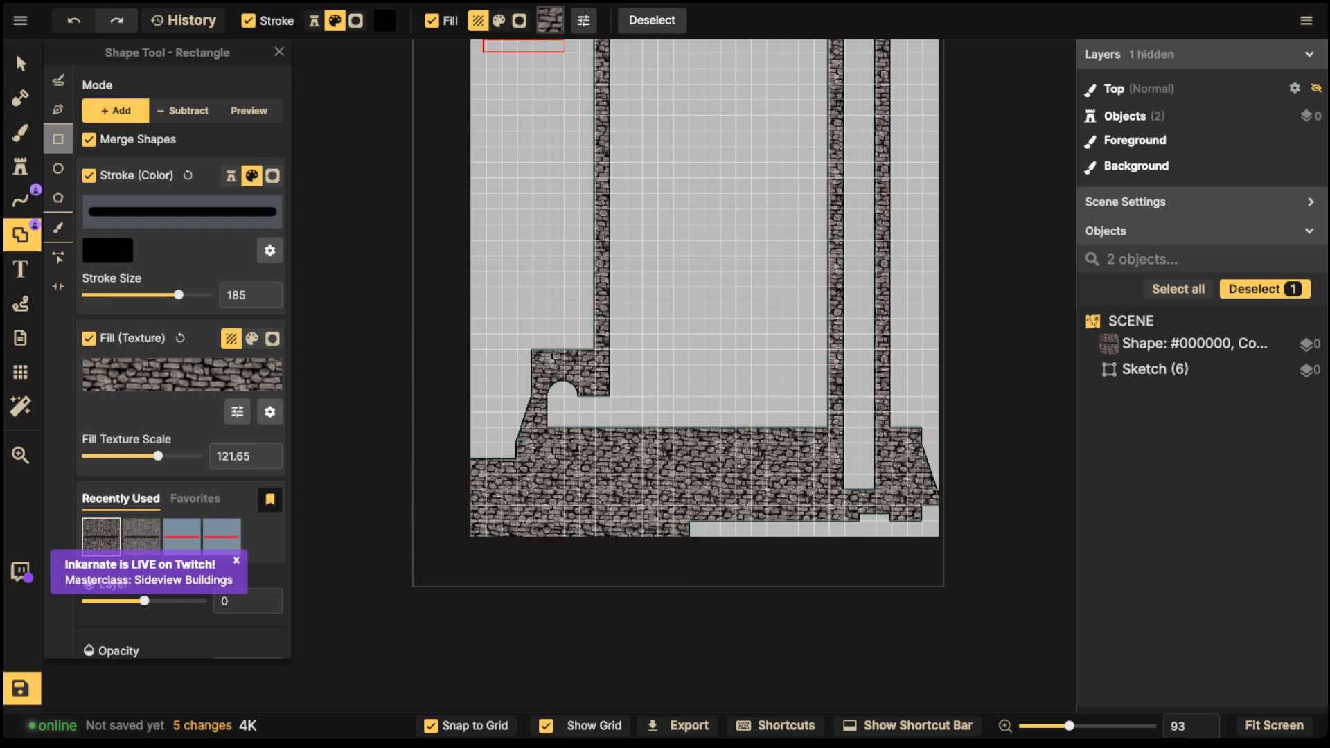
pyautogui.moveTo(655, 511); pyautogui.dragTo(1004, 613)
pyautogui.moveTo(914, 506)
pyautogui.mouseDown()
pyautogui.moveTo(971, 545)
pyautogui.moveTo(828, 495)
pyautogui.mouseUp()
pyautogui.press('Escape')
pyautogui.press('space')
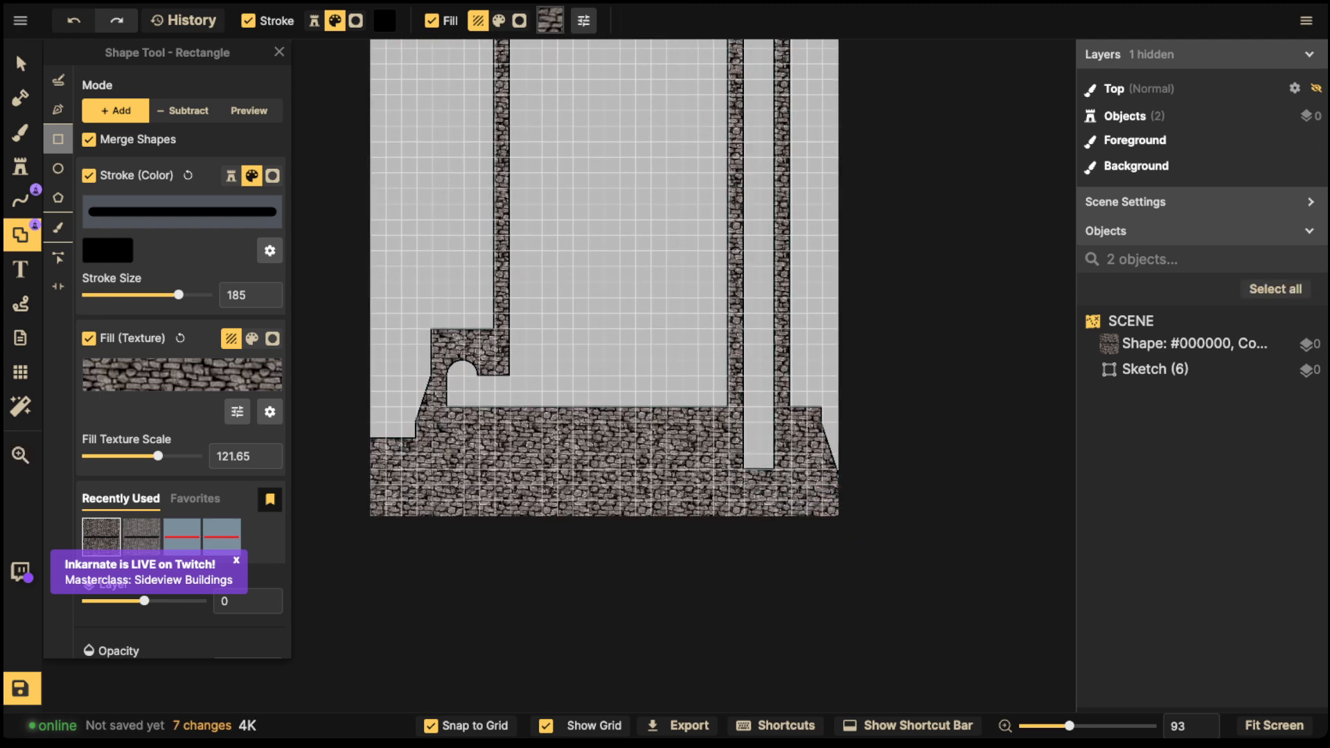
# Step: Try to deepen the shaft by two tiles by subtracting a rectangle below its floor
pyautogui.click(183, 111)
pyautogui.scroll(1, 733, 454)
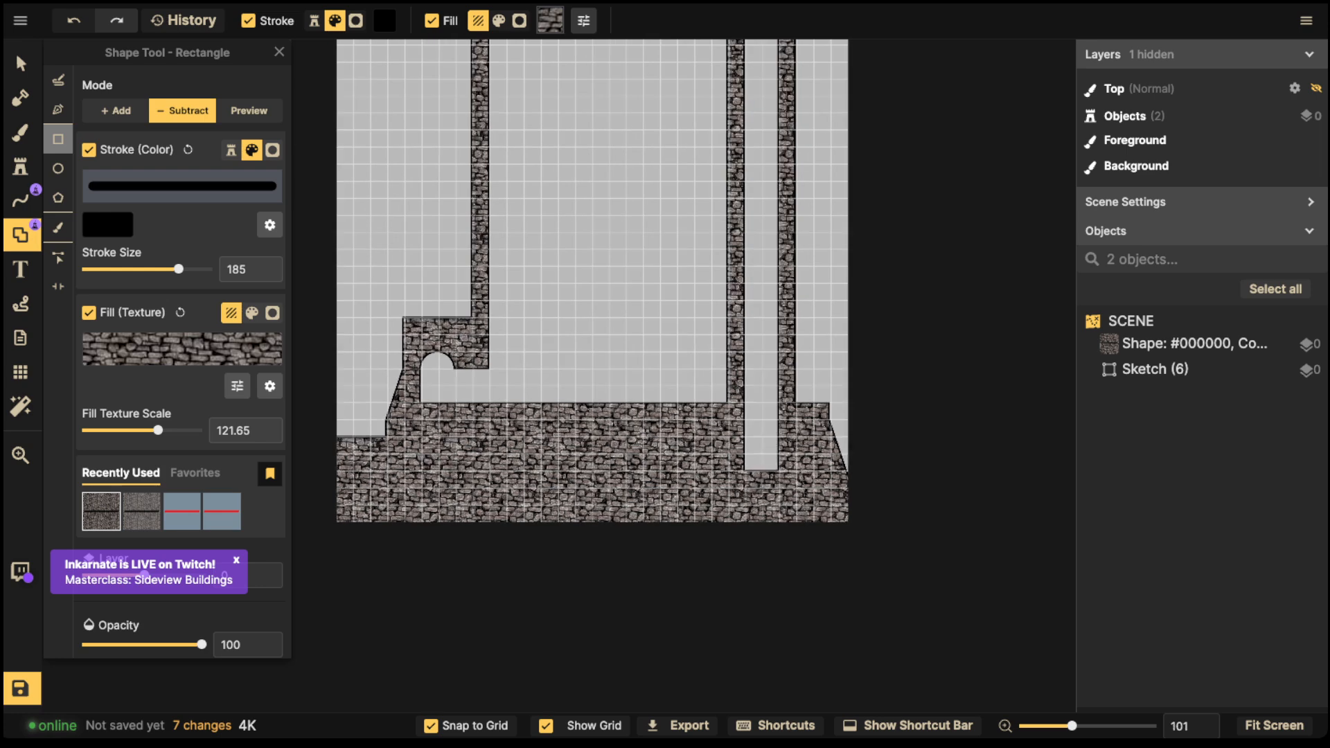
pyautogui.moveTo(745, 444); pyautogui.dragTo(780, 506)
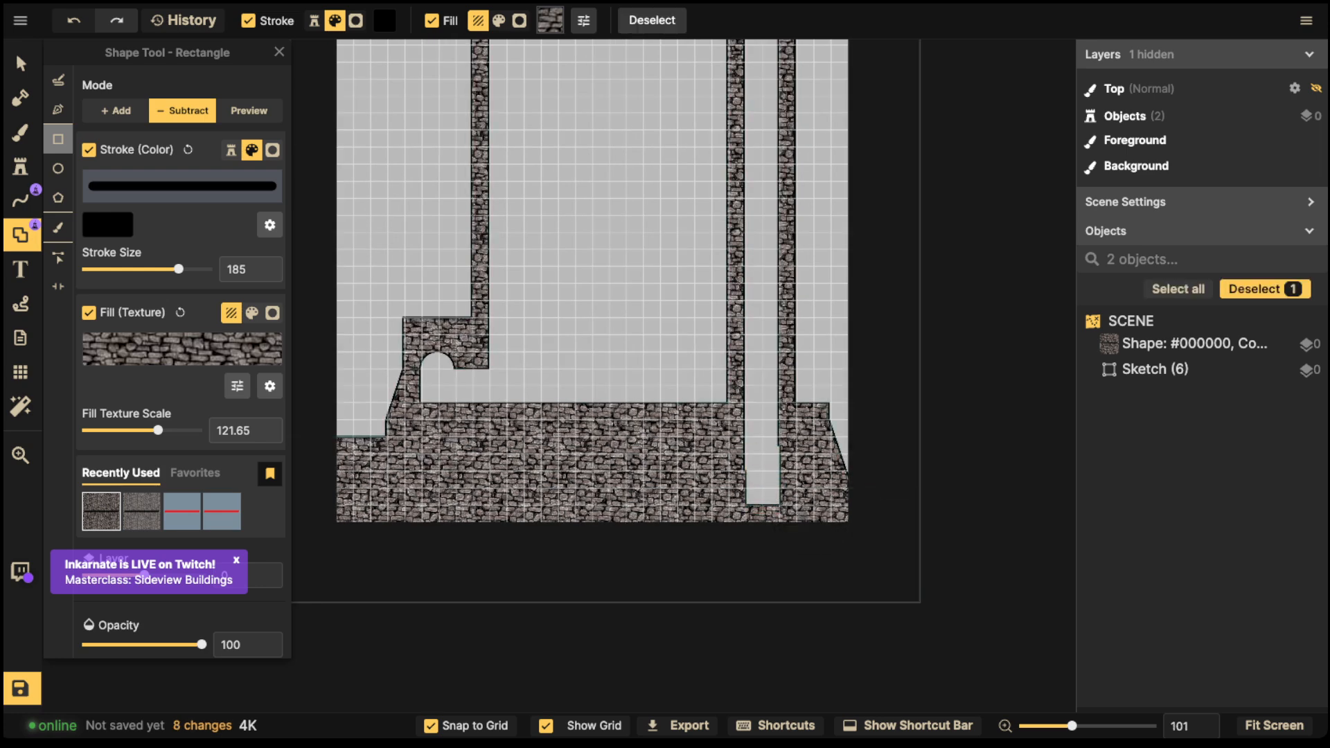
pyautogui.hotkey('ctrl', 'z')
# Step: Nudge the tower shape with Snap to Grid off until its walls line up with the grid, and turn snapping back on
pyautogui.press('v')
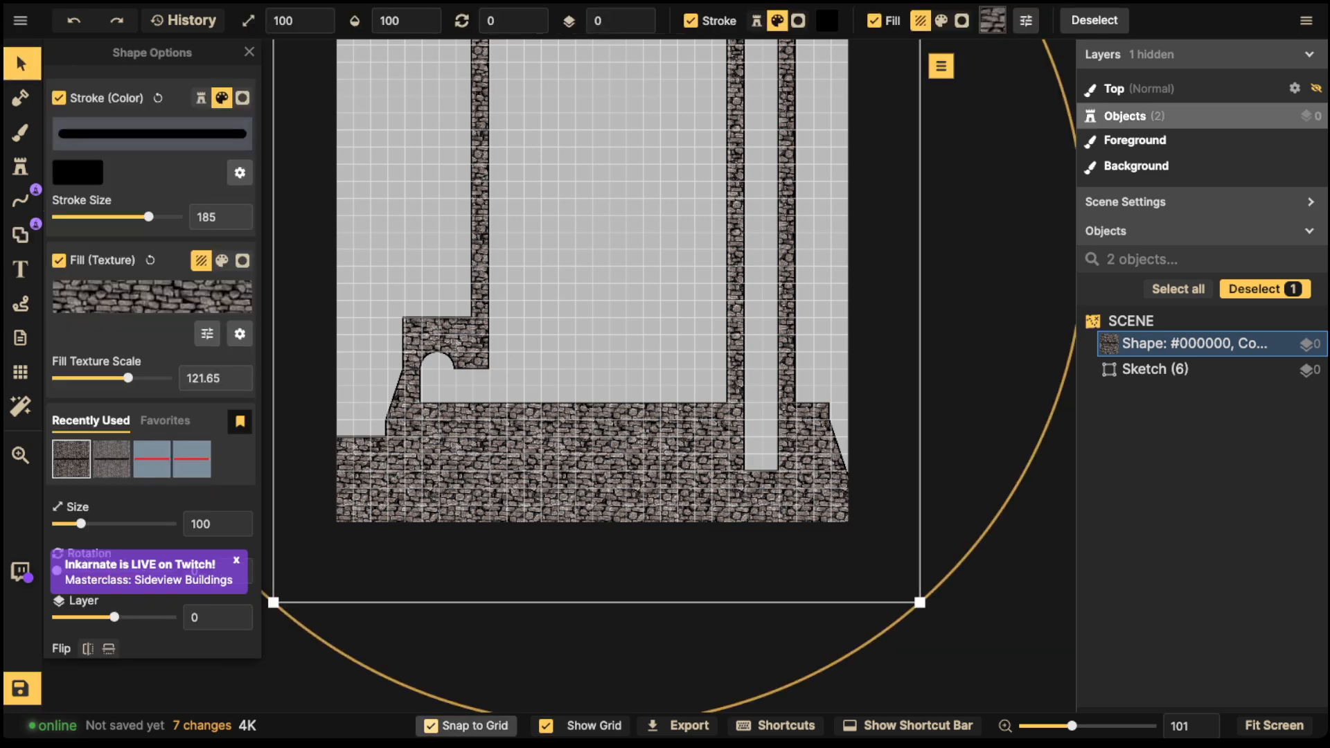
pyautogui.click(431, 725)
pyautogui.click(431, 726)
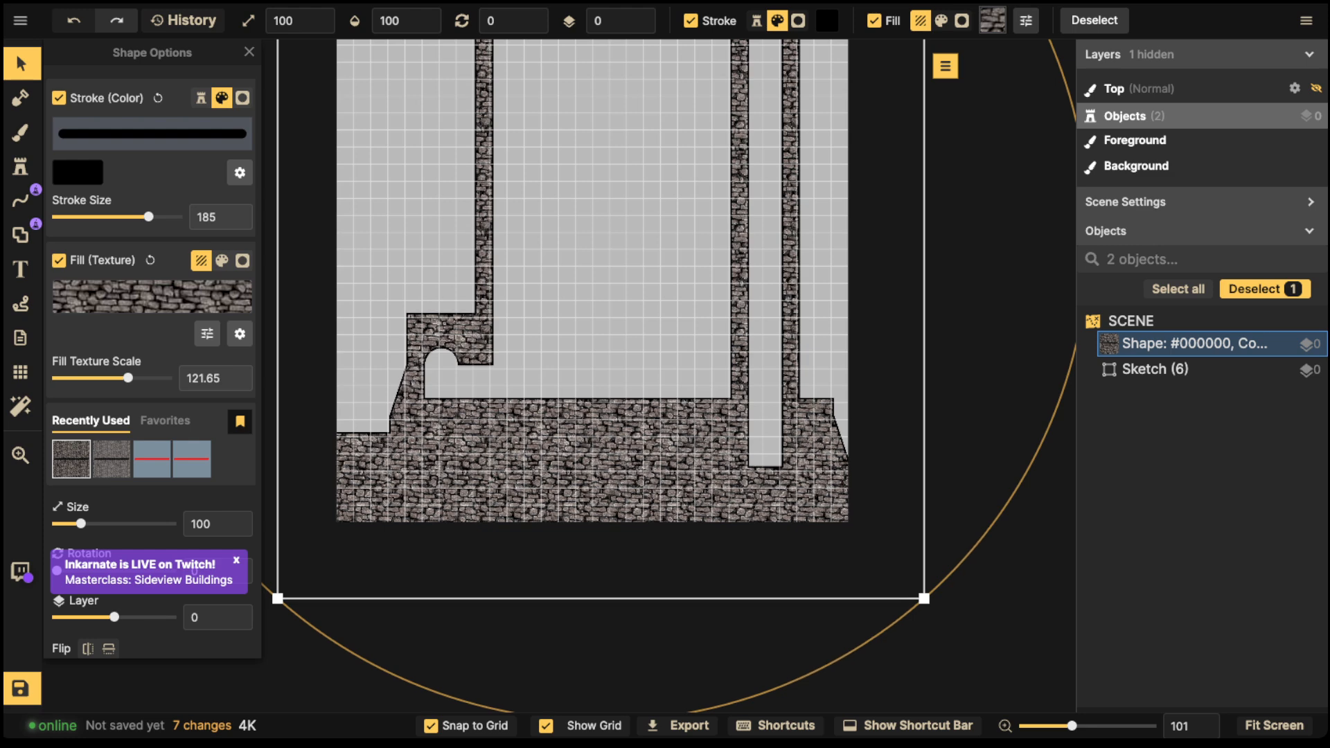
pyautogui.scroll(5, 460, 395)
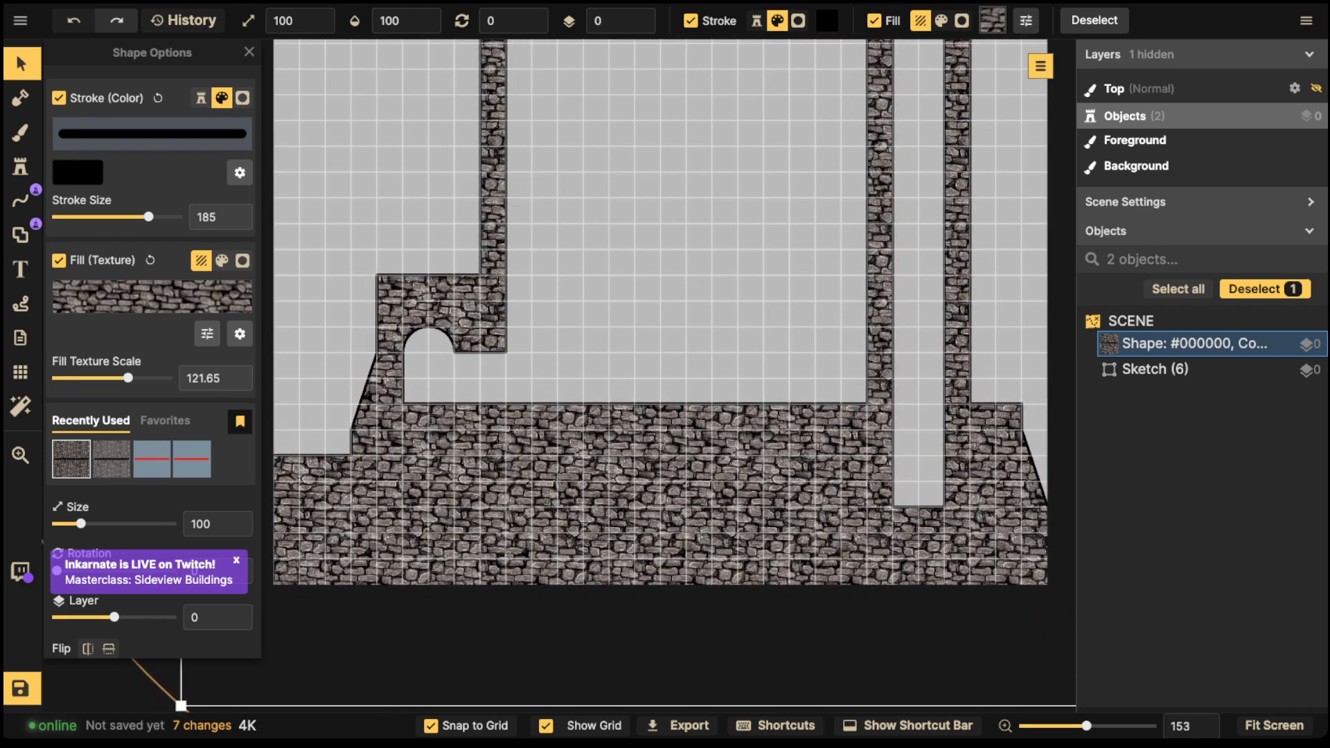
pyautogui.scroll(-3, 912, 398)
pyautogui.moveTo(911, 397); pyautogui.dragTo(876, 312)
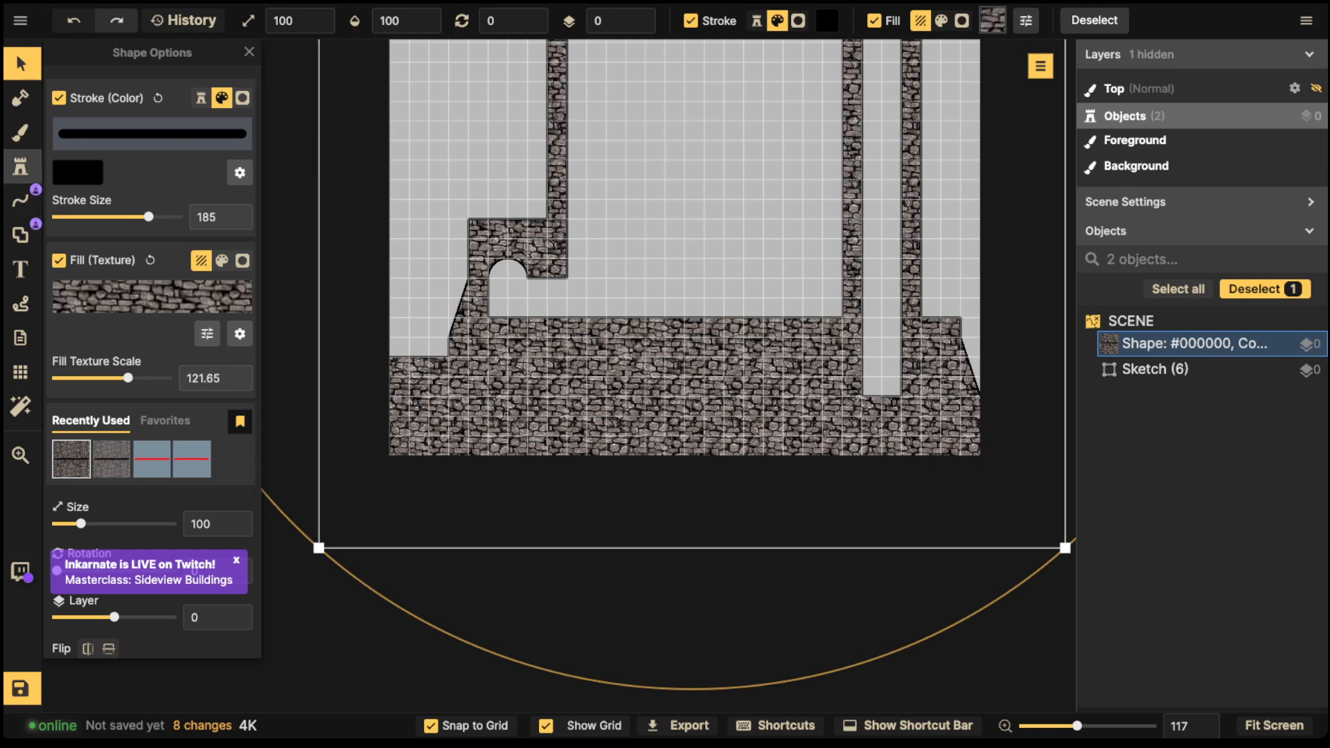
# Step: Subtract rectangles to deepen the shaft by two tiles and cut a connected basement room four tiles high beneath the main room
pyautogui.click(21, 234)
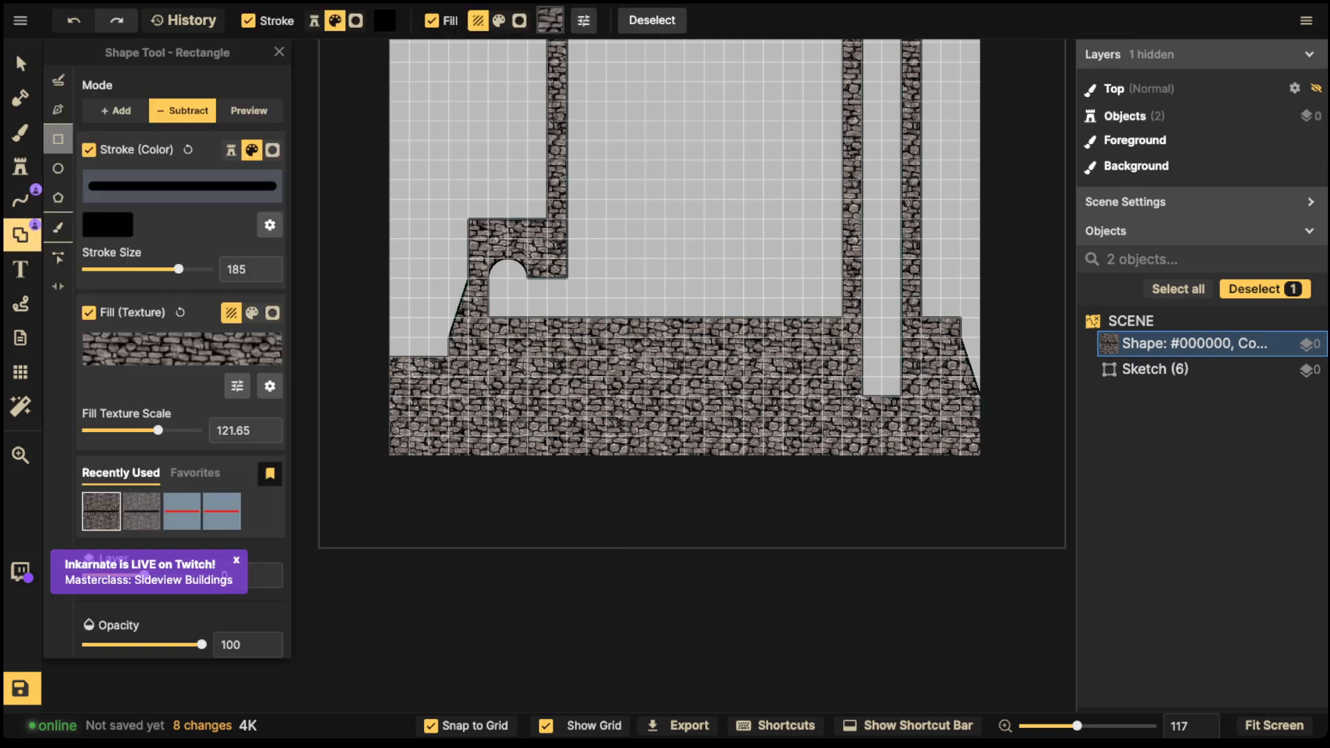
pyautogui.moveTo(862, 385); pyautogui.dragTo(900, 436)
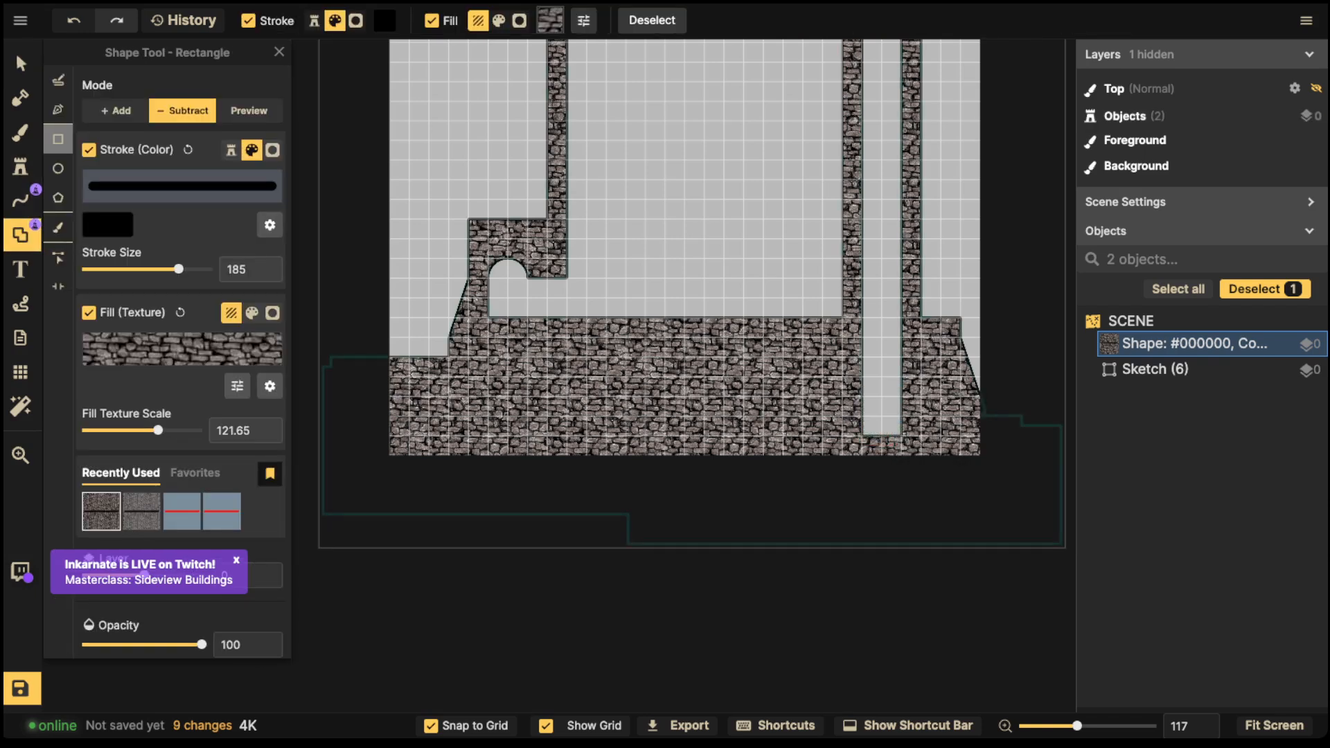
pyautogui.moveTo(871, 357); pyautogui.dragTo(547, 435)
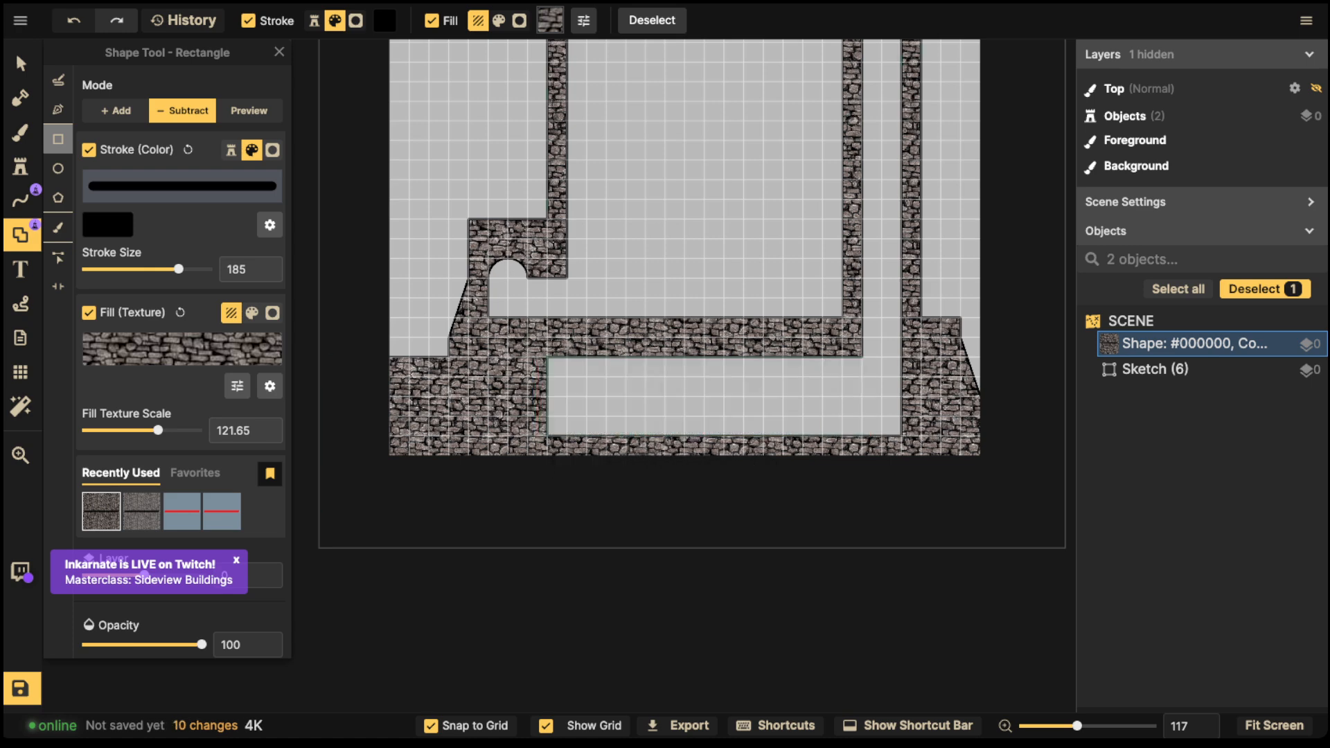
# Step: Set the Line tool's stroke to a stamp, using the wooden beam path with a square end cap from a catalog search for wood
pyautogui.scroll(-3, 597, 322)
pyautogui.press('space')
pyautogui.moveTo(597, 321)
pyautogui.mouseDown()
pyautogui.moveTo(549, 460)
pyautogui.moveTo(554, 612)
pyautogui.mouseUp()
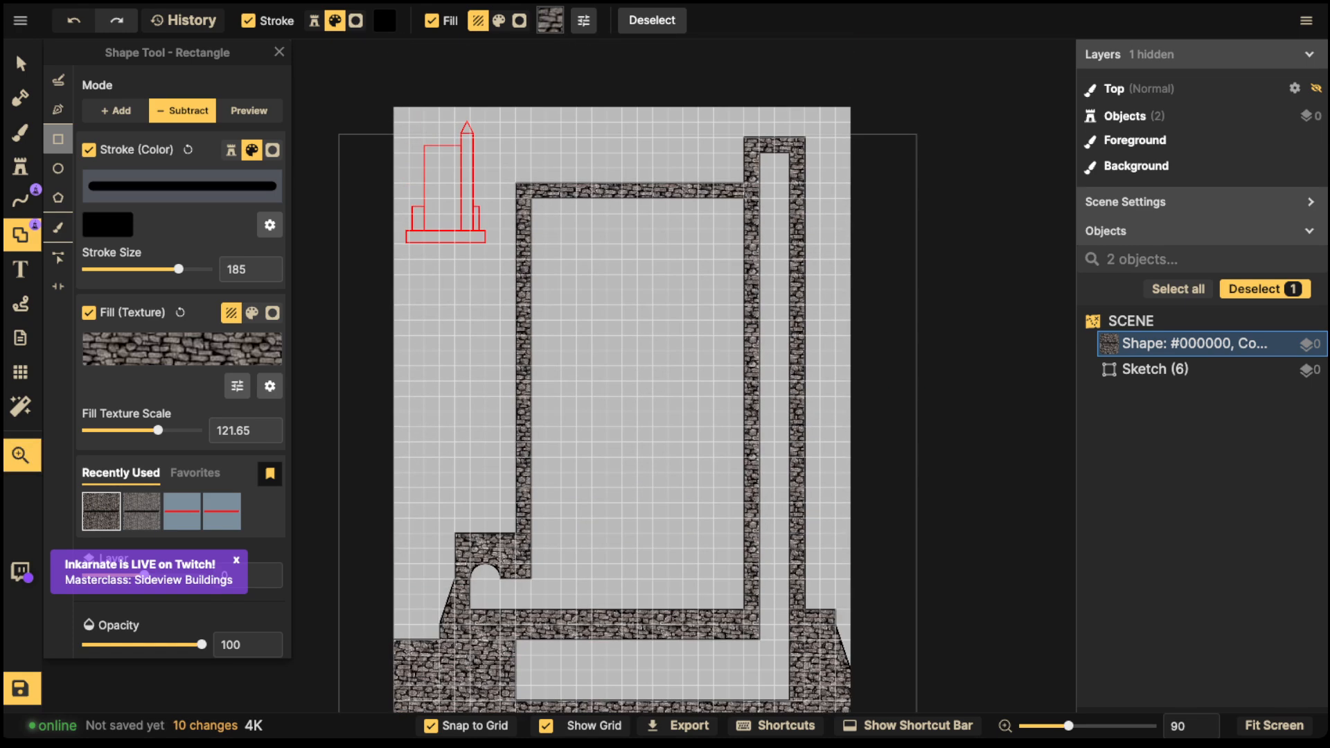
pyautogui.press('space')
pyautogui.moveTo(597, 374); pyautogui.dragTo(596, 277)
pyautogui.press('space')
pyautogui.press('space')
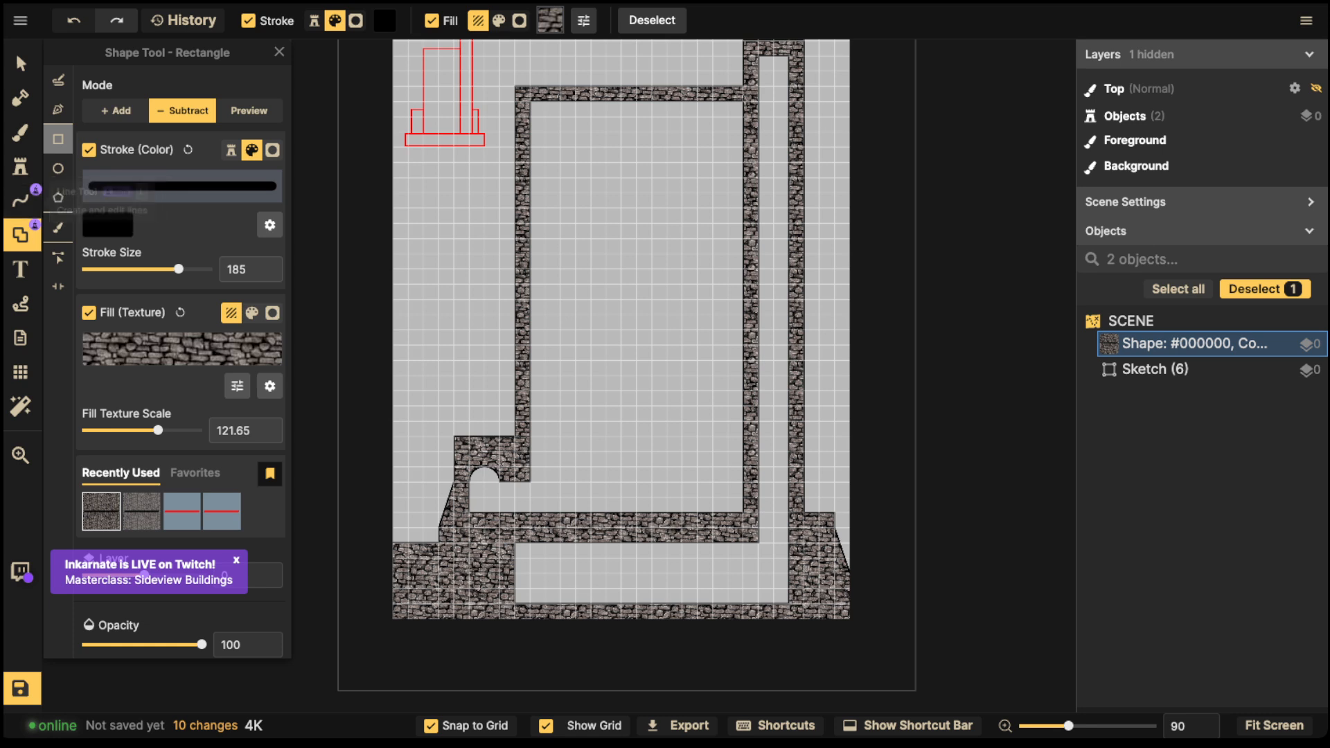
pyautogui.click(21, 201)
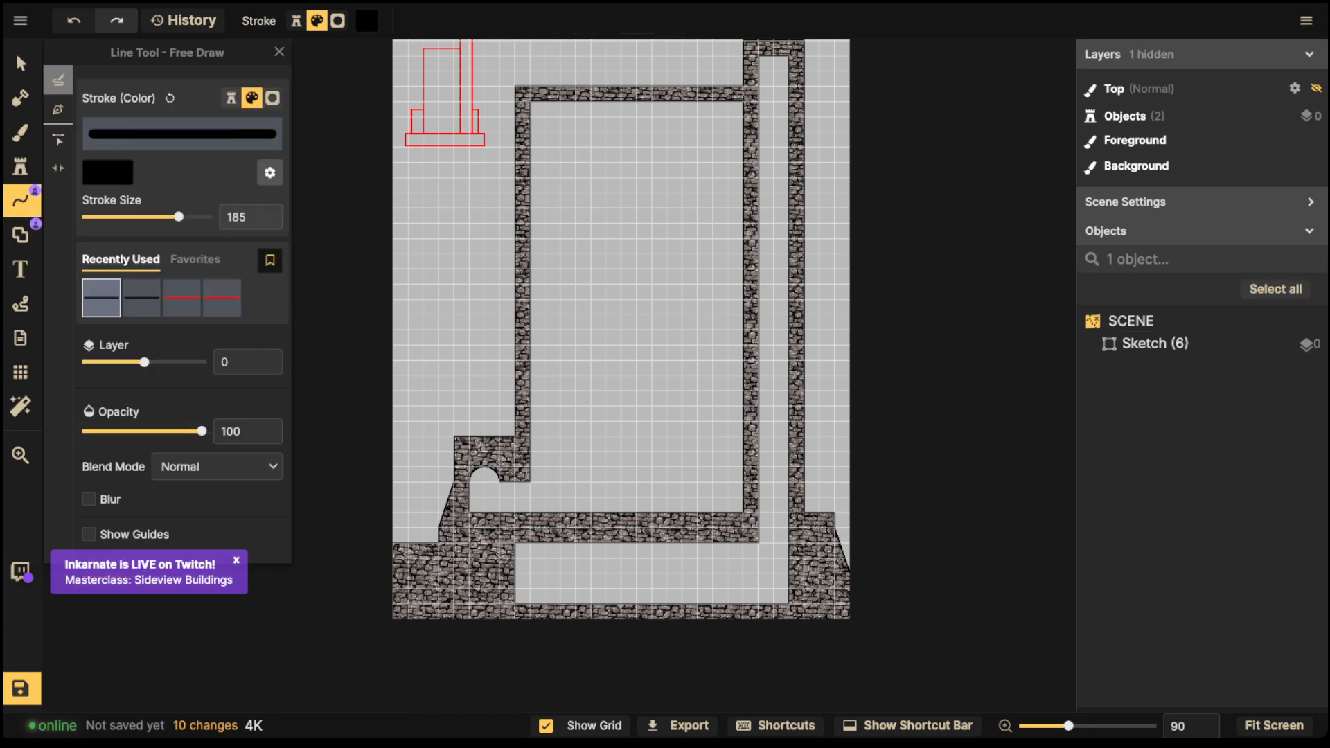
pyautogui.click(231, 98)
pyautogui.click(182, 134)
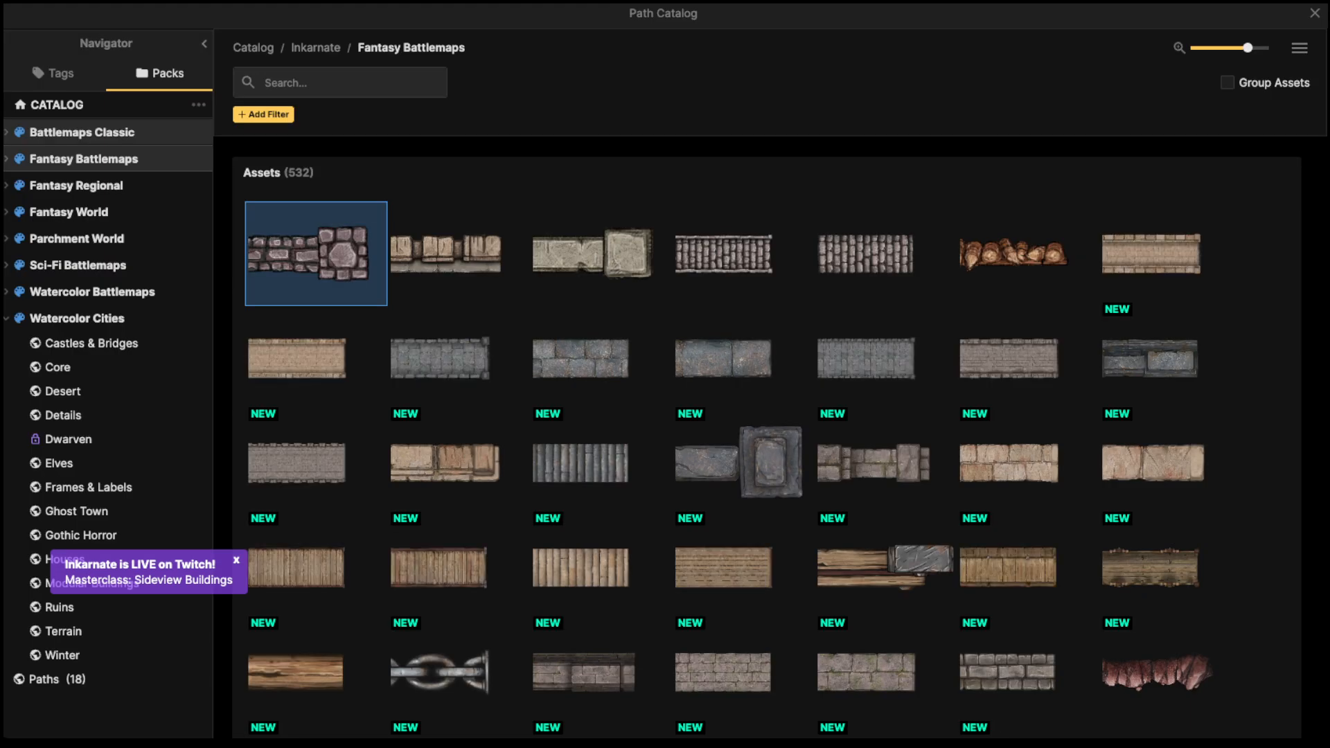
pyautogui.write('wood')
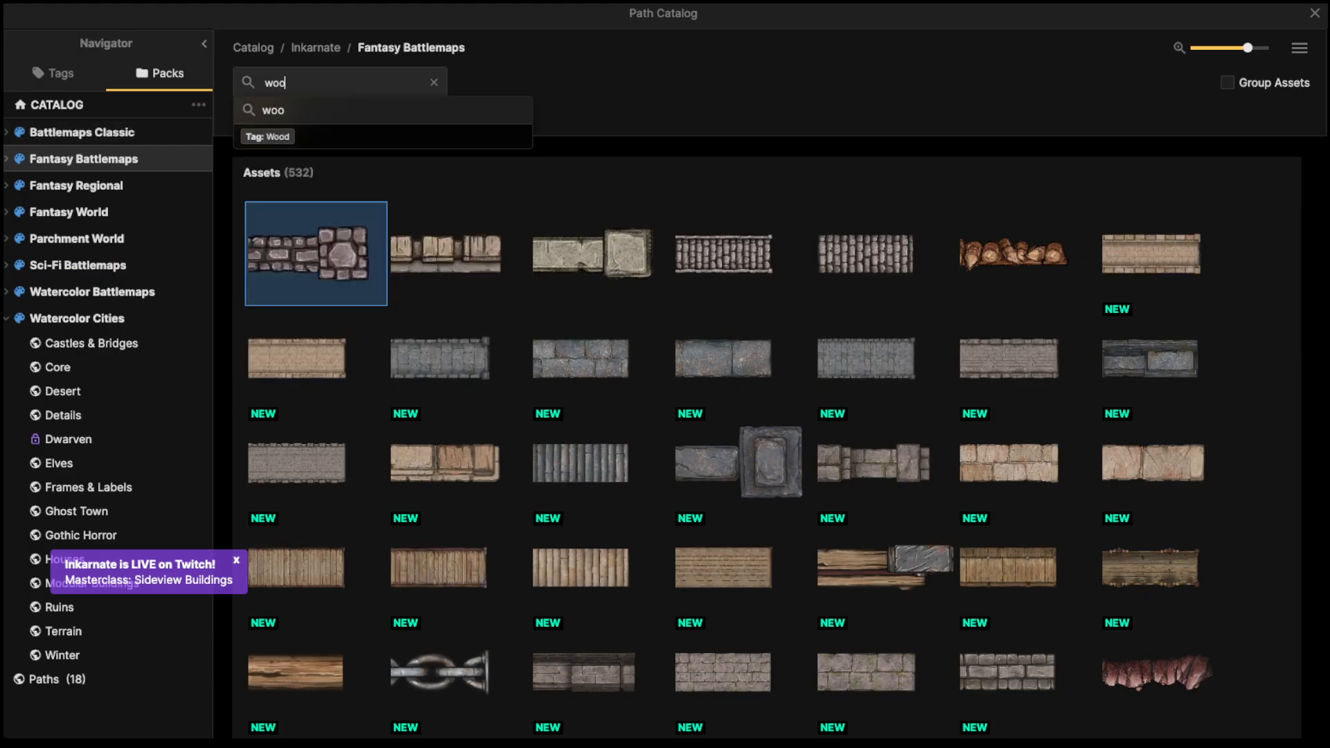
pyautogui.press('Return')
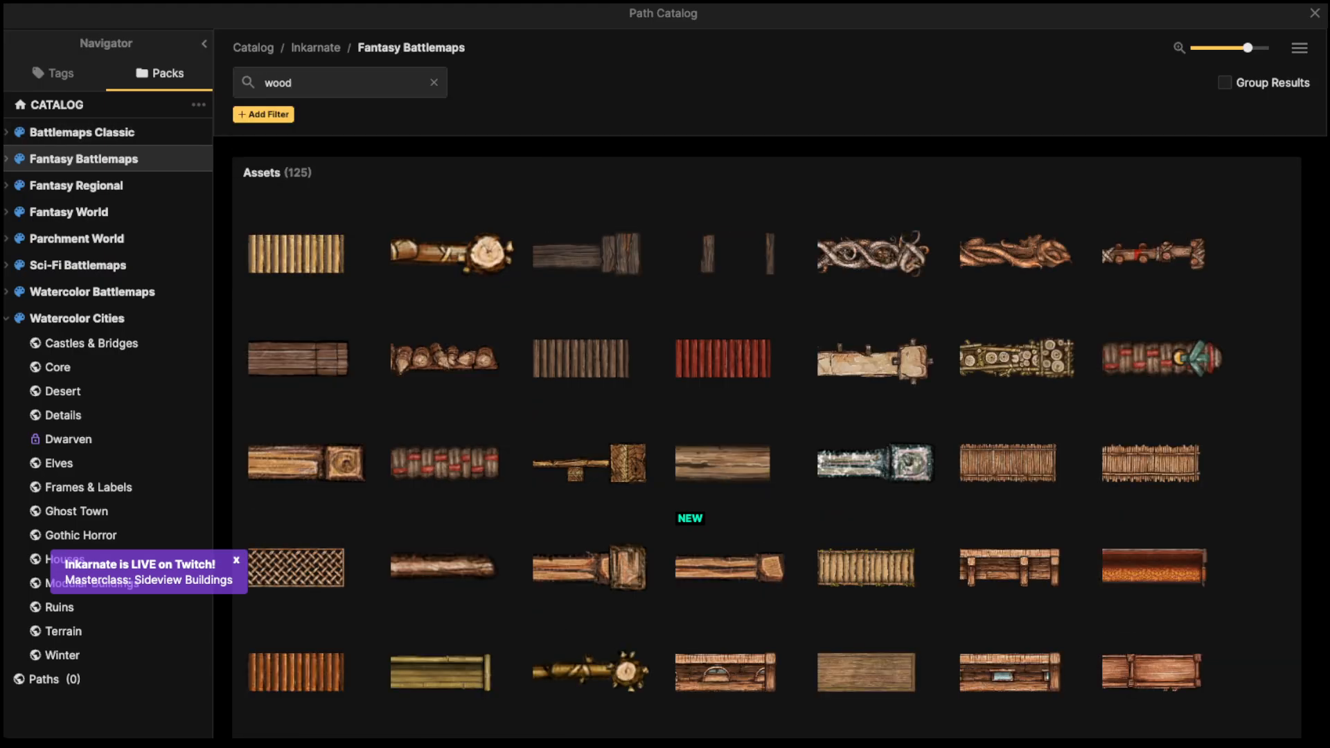
pyautogui.click(316, 462)
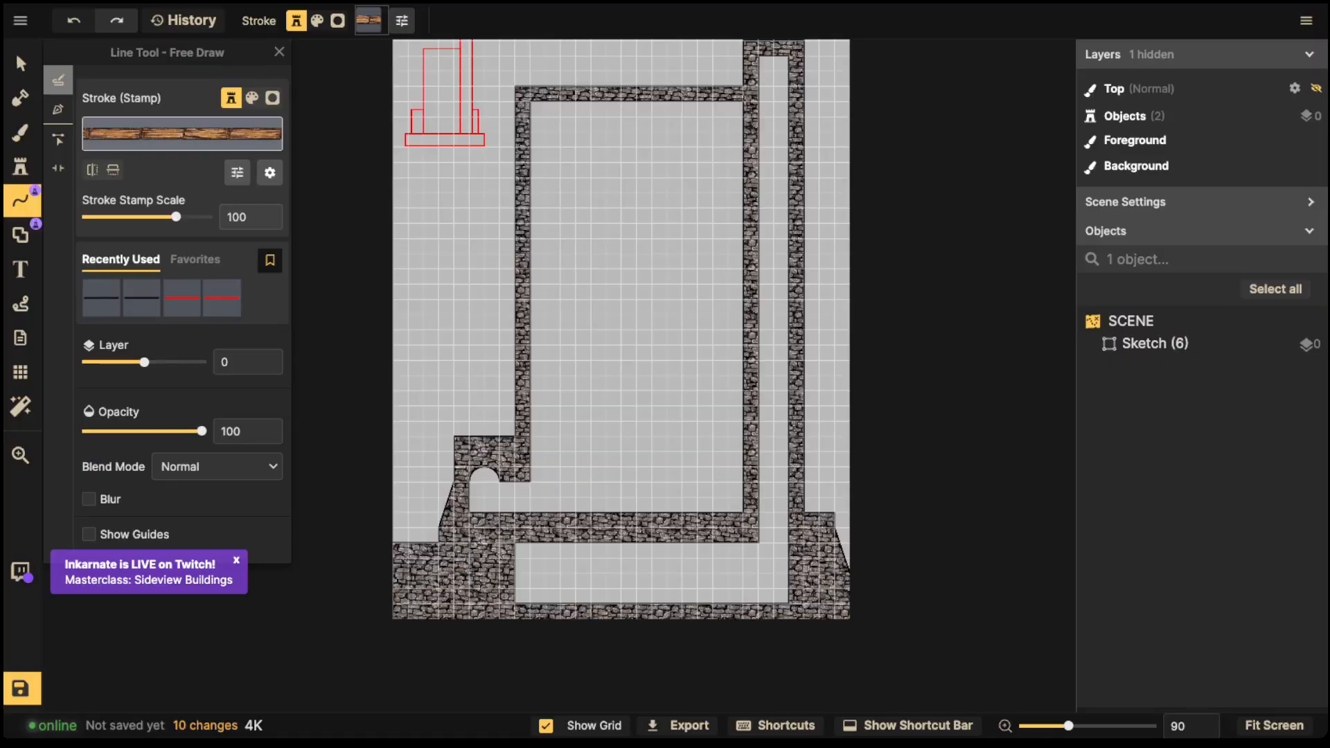
# Step: Draw a straight horizontal wooden floor between the main room's side walls with the Pen, about eight tiles above the stone floor
pyautogui.click(58, 109)
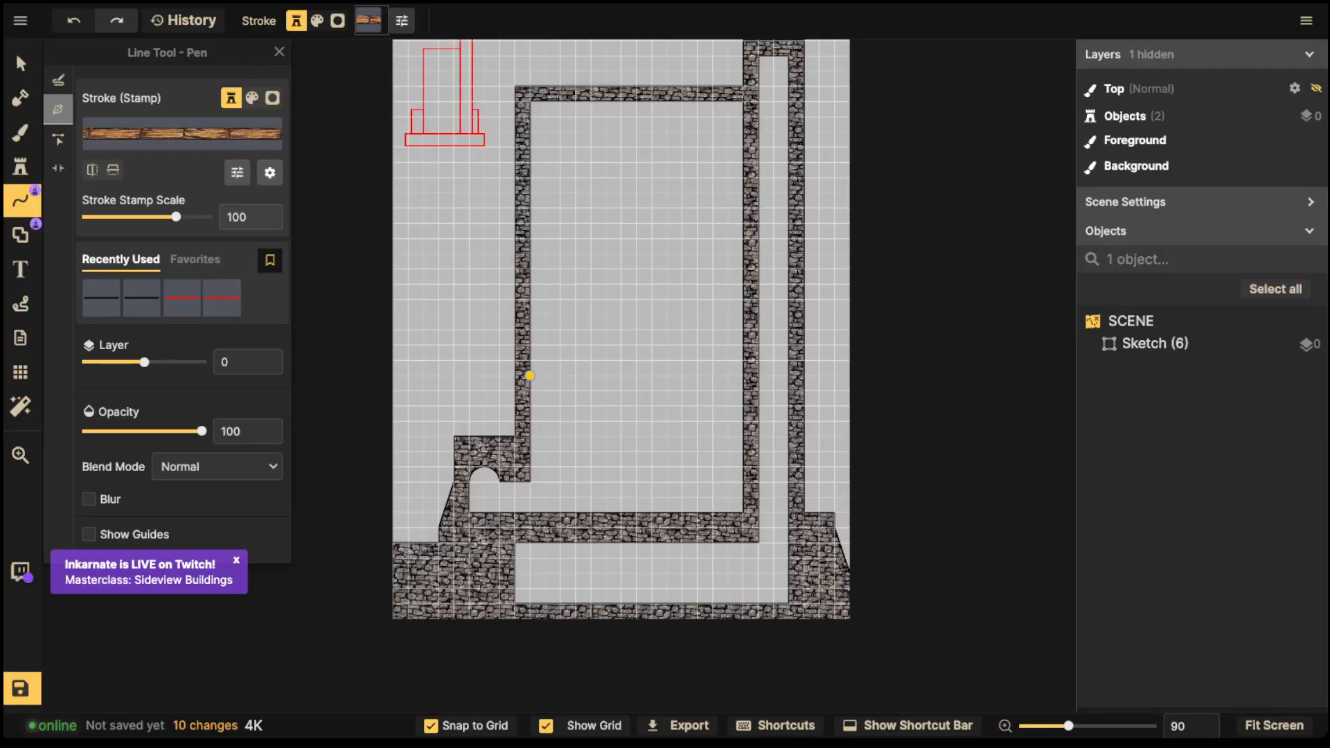
pyautogui.click(522, 383)
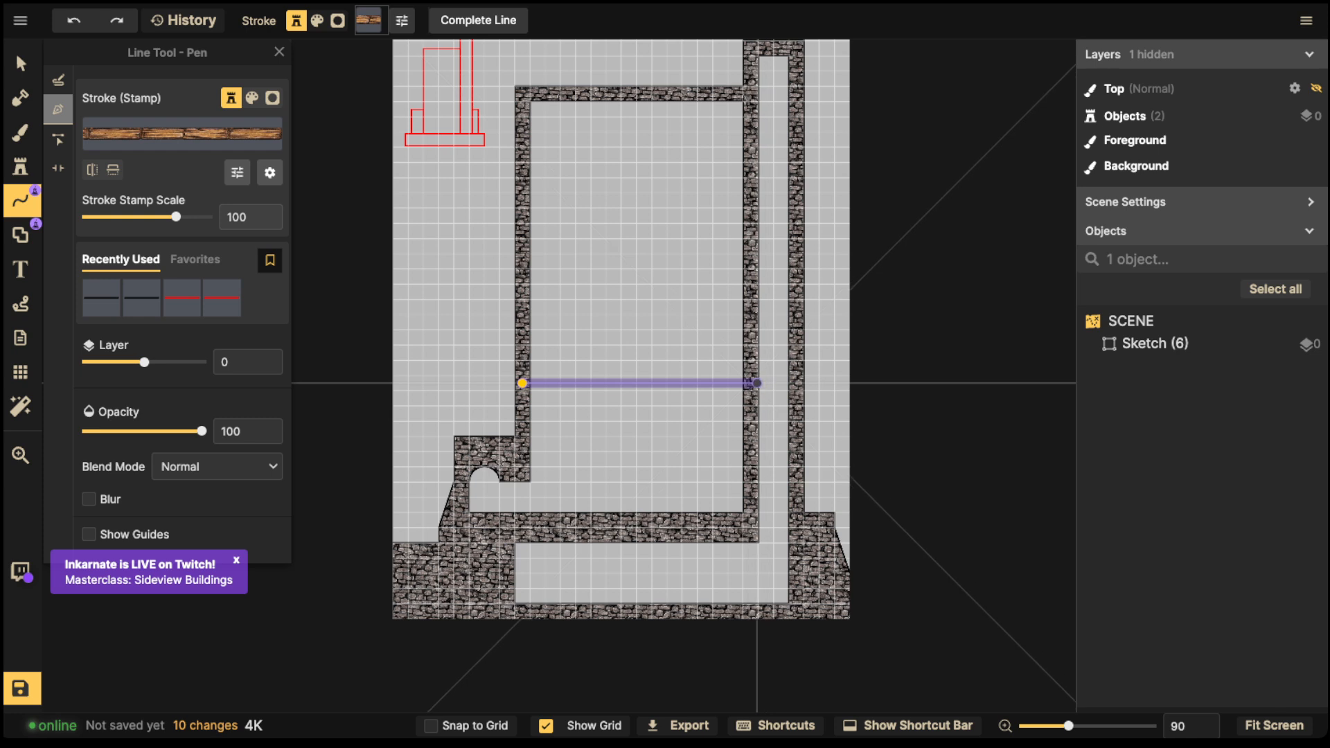
pyautogui.press('Return')
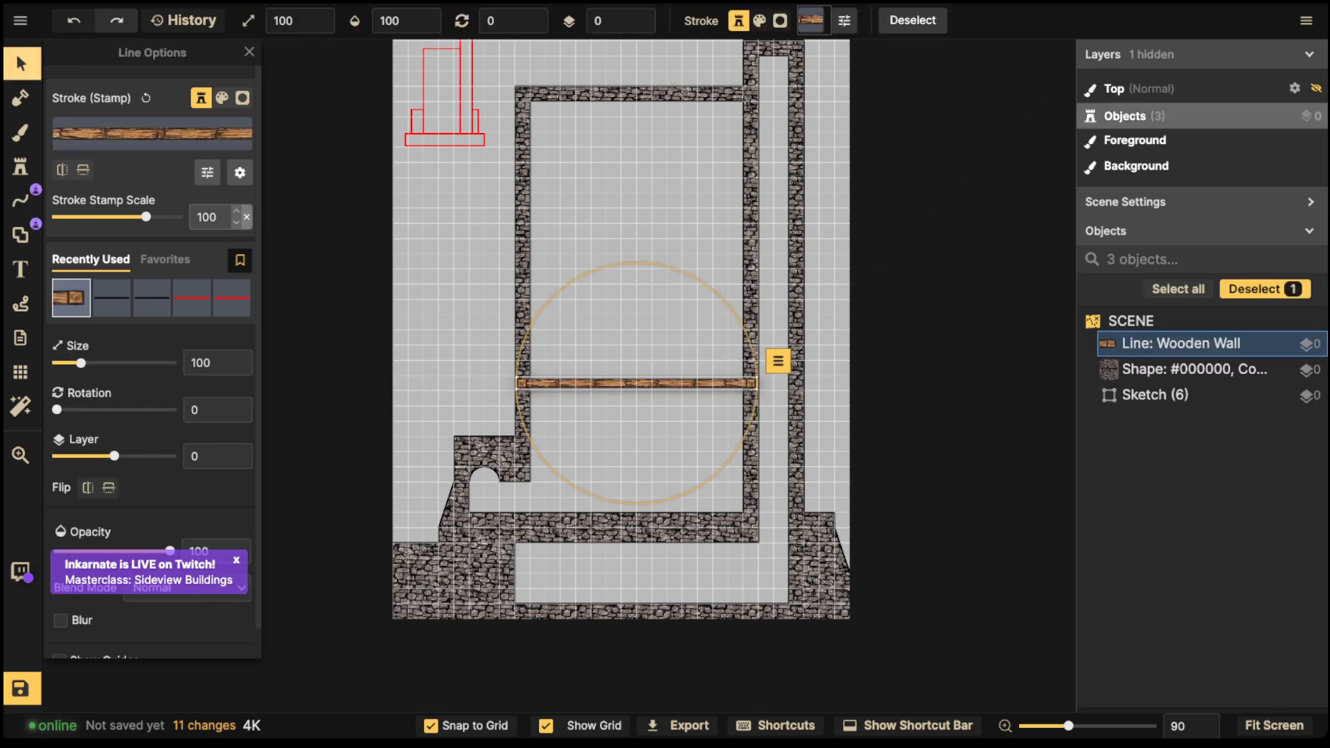
# Step: Turn off the stroke shadow on the wooden floor line and leave that line selected
pyautogui.click(240, 173)
pyautogui.click(275, 245)
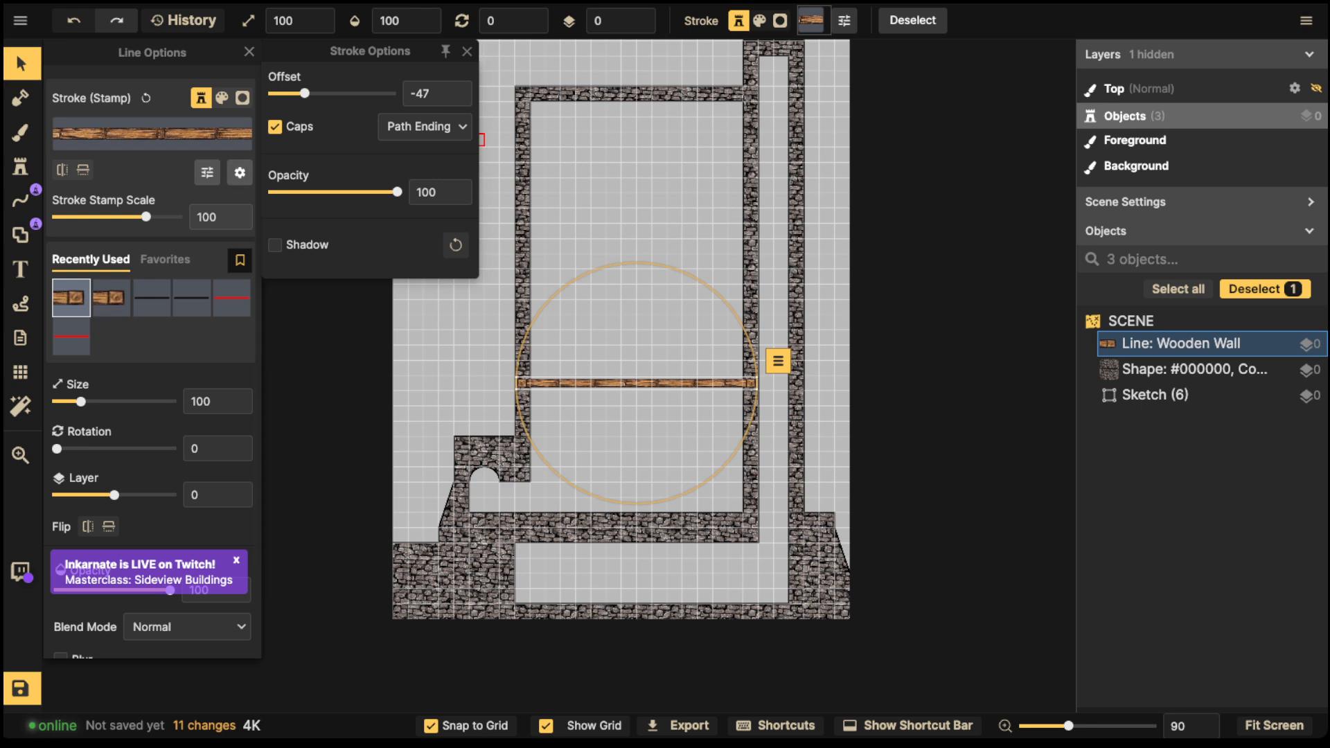
pyautogui.click(161, 427)
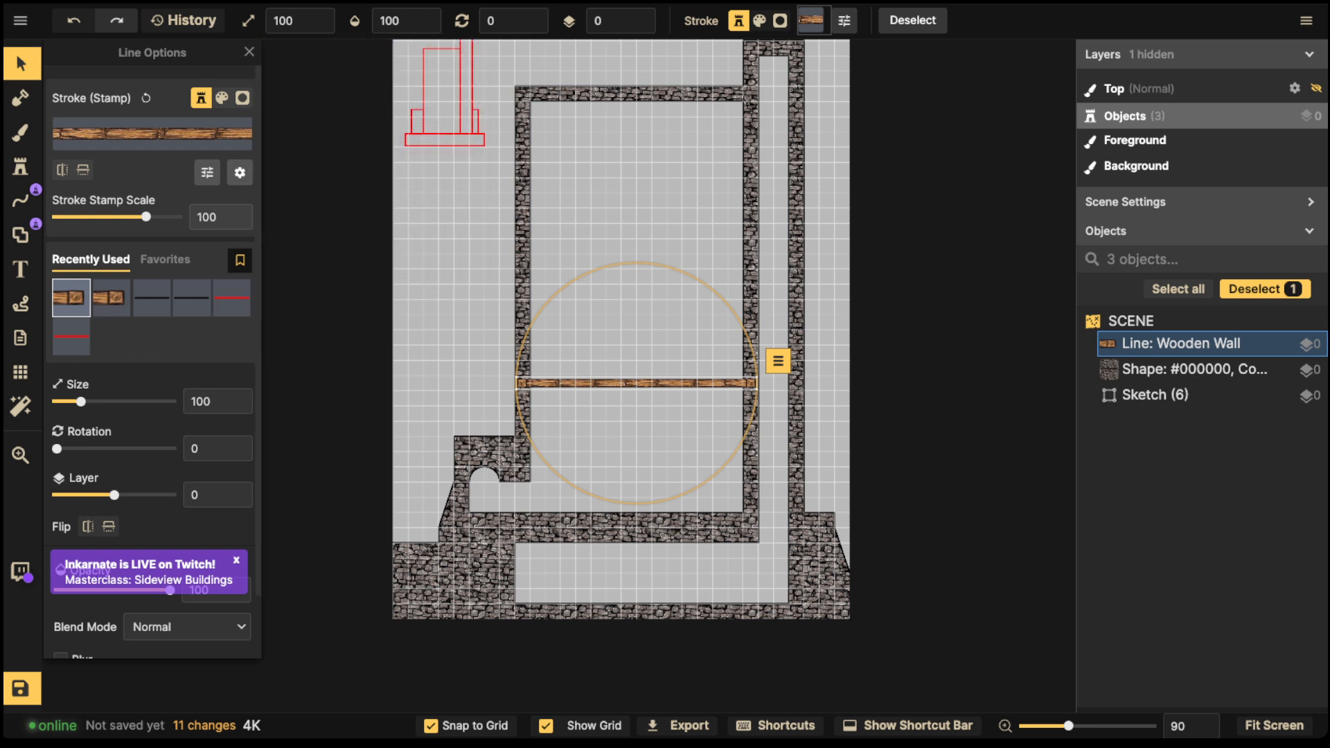
pyautogui.scroll(-2, 161, 426)
pyautogui.click(1195, 370)
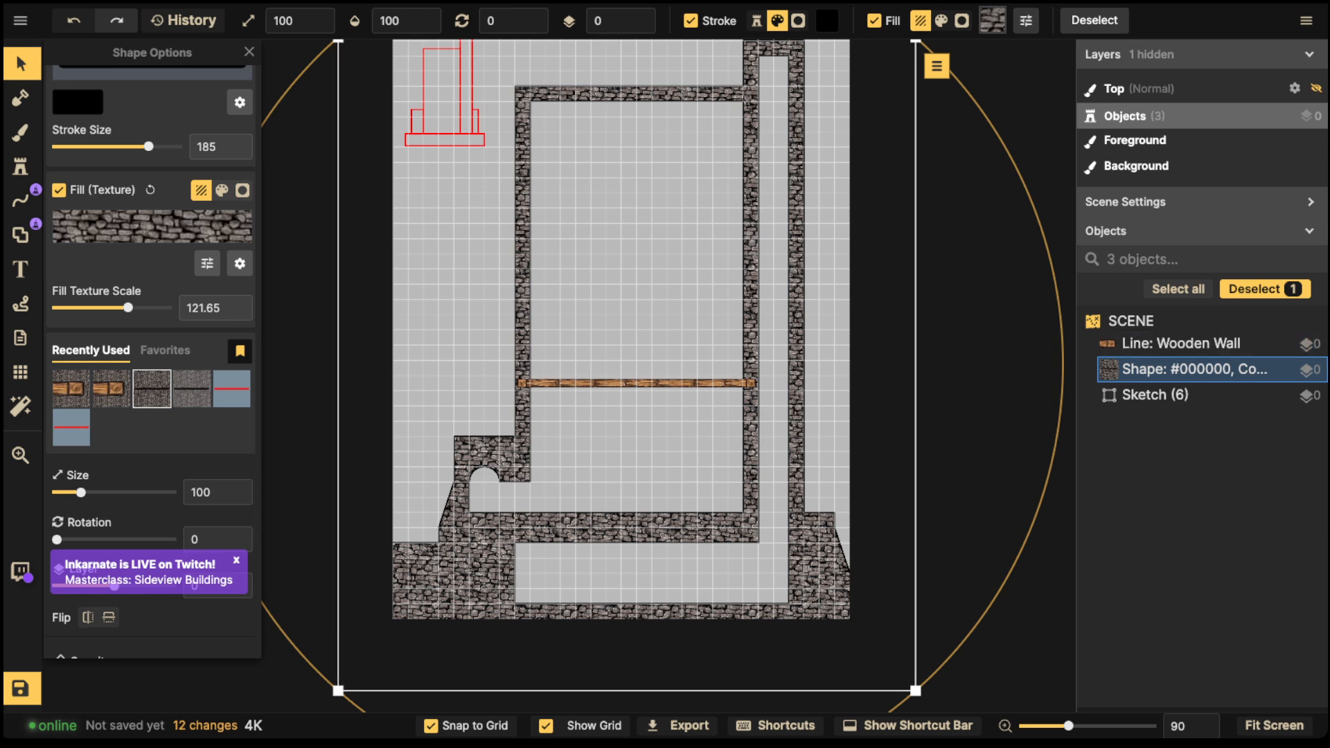
pyautogui.click(1181, 343)
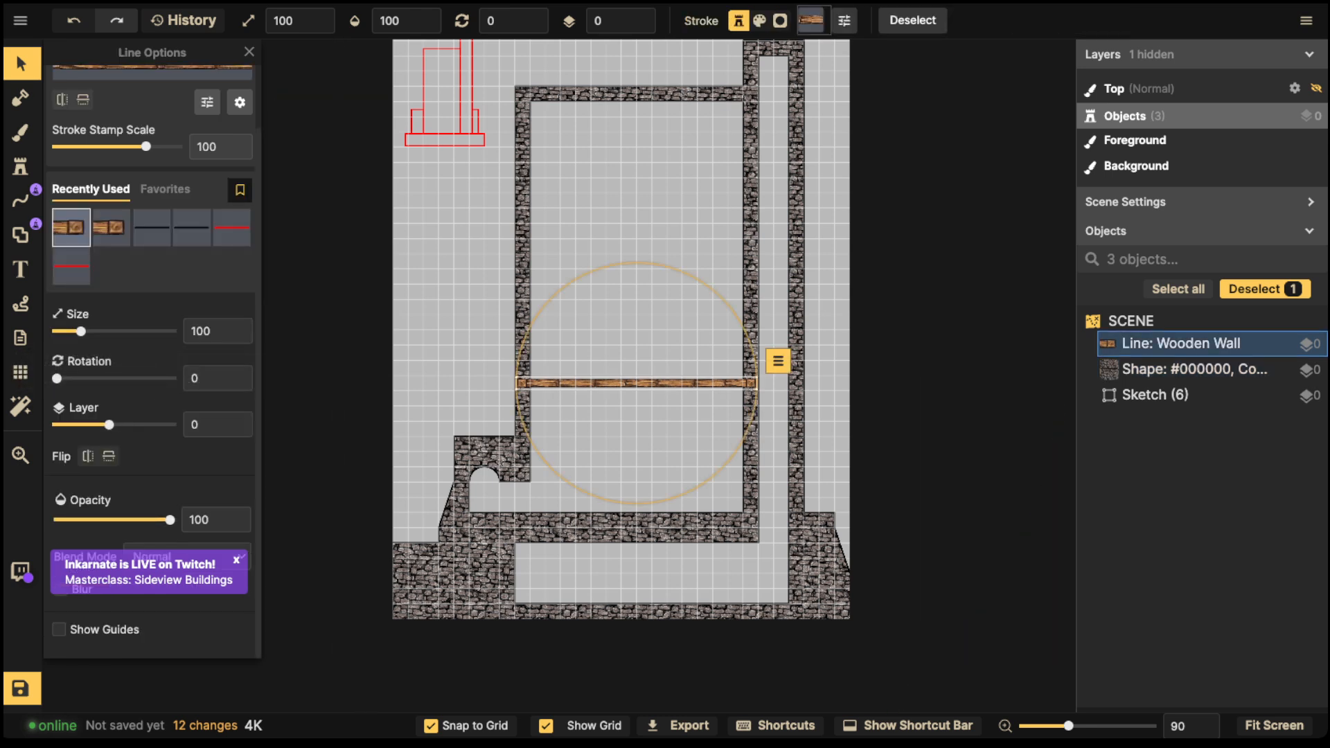
# Step: Send the wooden floor line behind the stone walls to layer -2 and lower its stroke brightness to 52
pyautogui.press('super+Down')
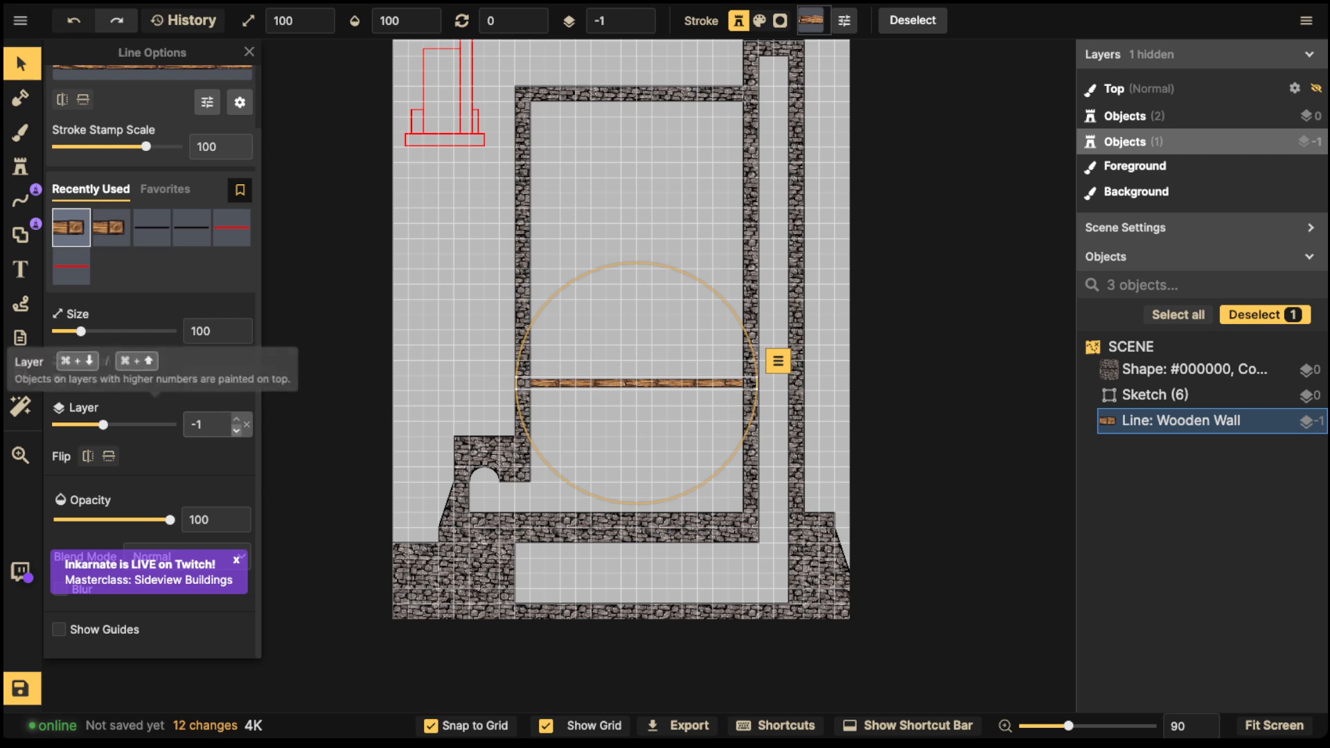
pyautogui.click(236, 430)
pyautogui.scroll(2, 563, 371)
pyautogui.click(208, 102)
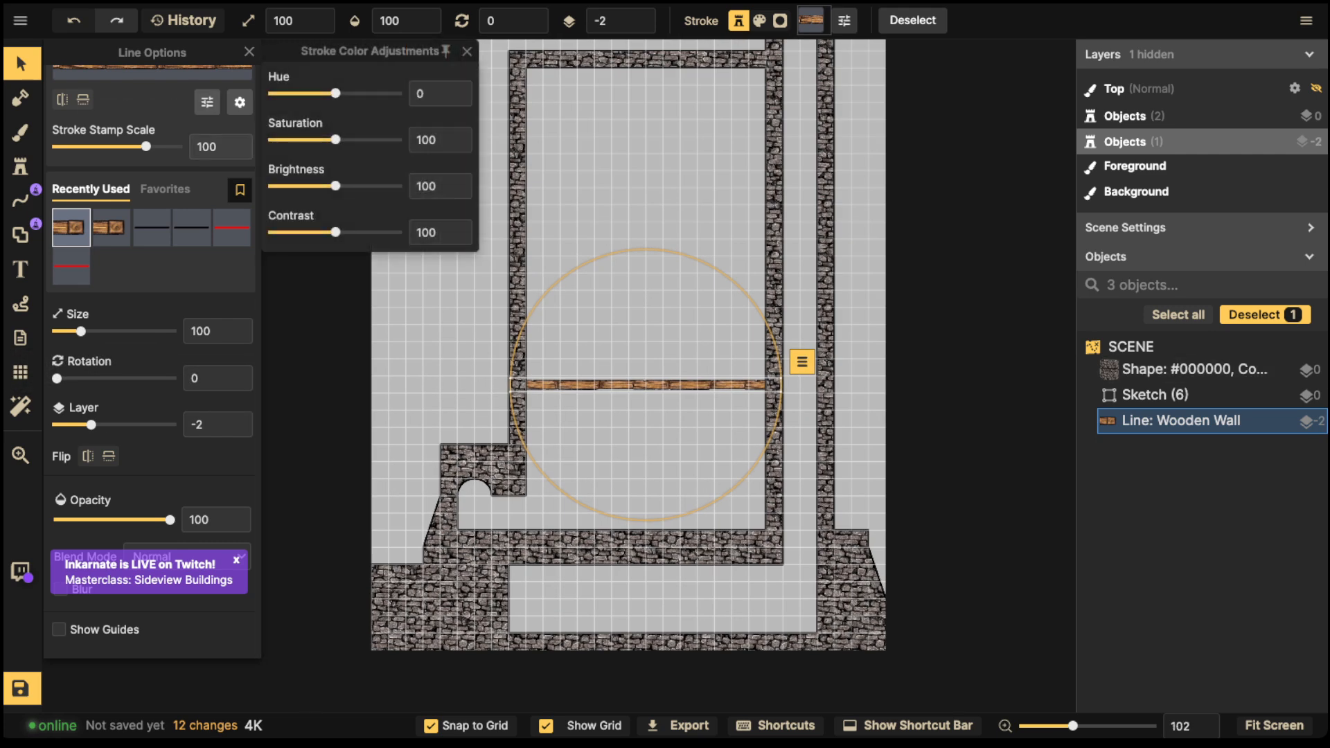
pyautogui.moveTo(335, 186); pyautogui.dragTo(304, 186)
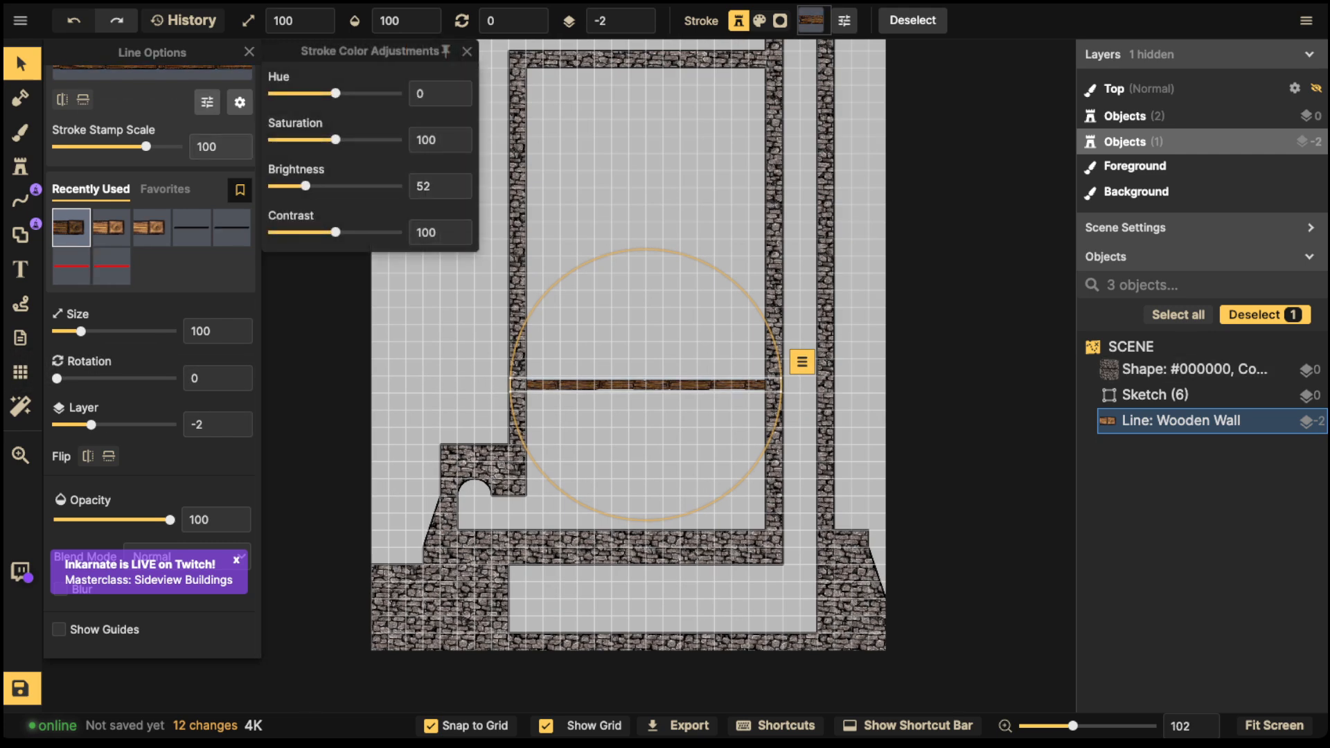
pyautogui.click(21, 64)
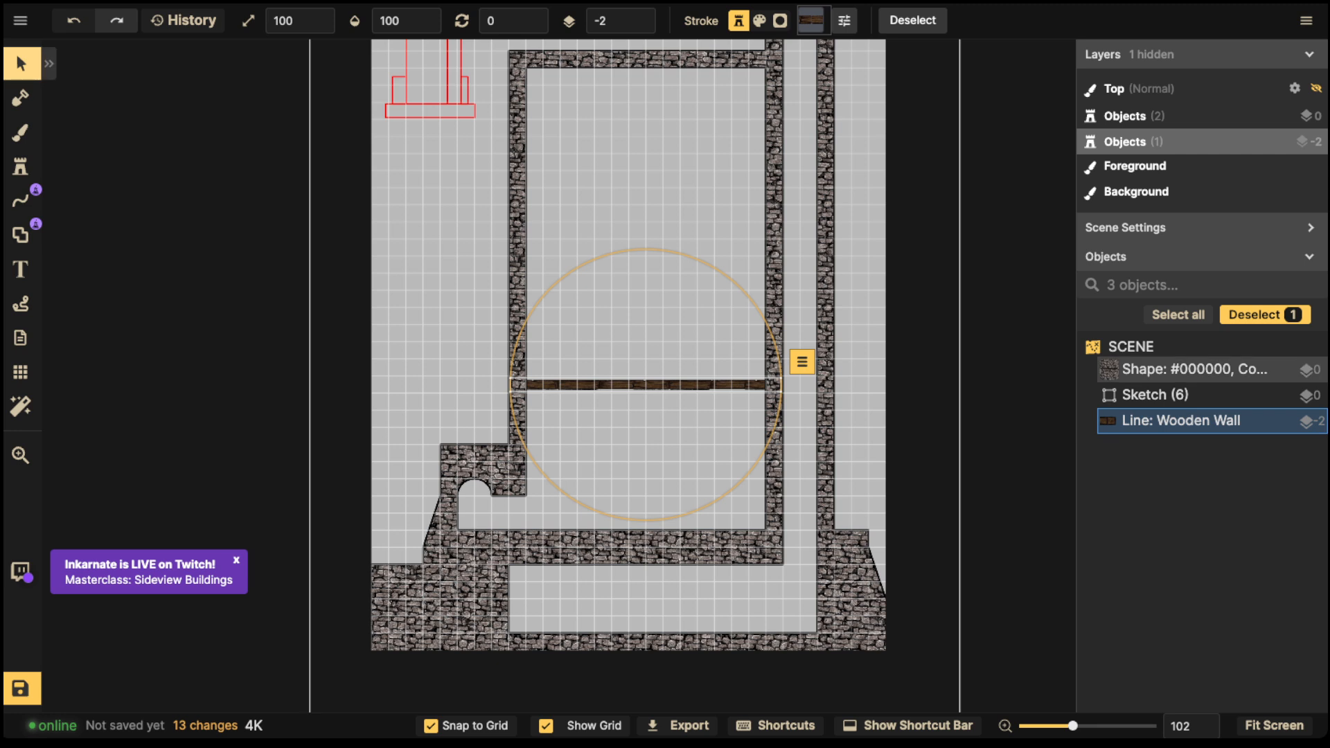
# Step: Reposition the wooden floor line within the main room, finishing about fourteen tiles above the stone floor, and deselect it
pyautogui.moveTo(645, 384); pyautogui.dragTo(645, 436)
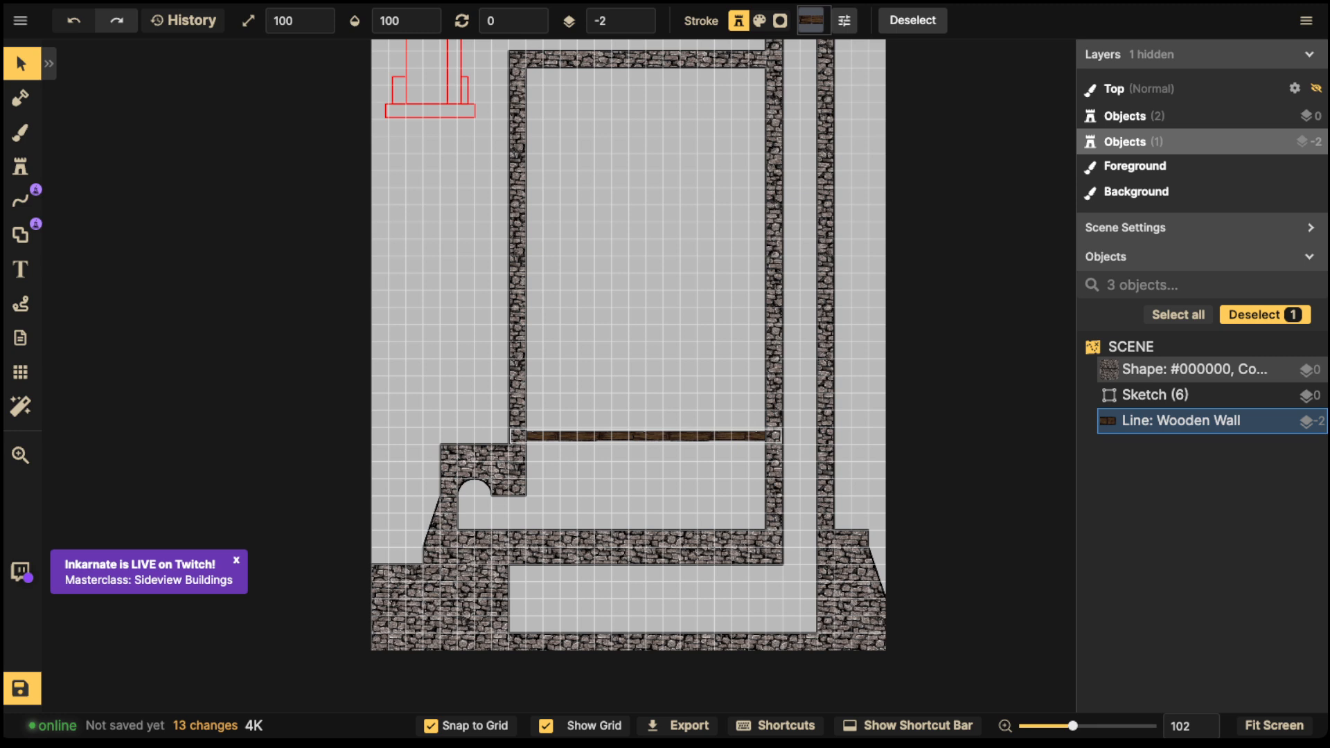
pyautogui.moveTo(646, 436); pyautogui.dragTo(646, 436)
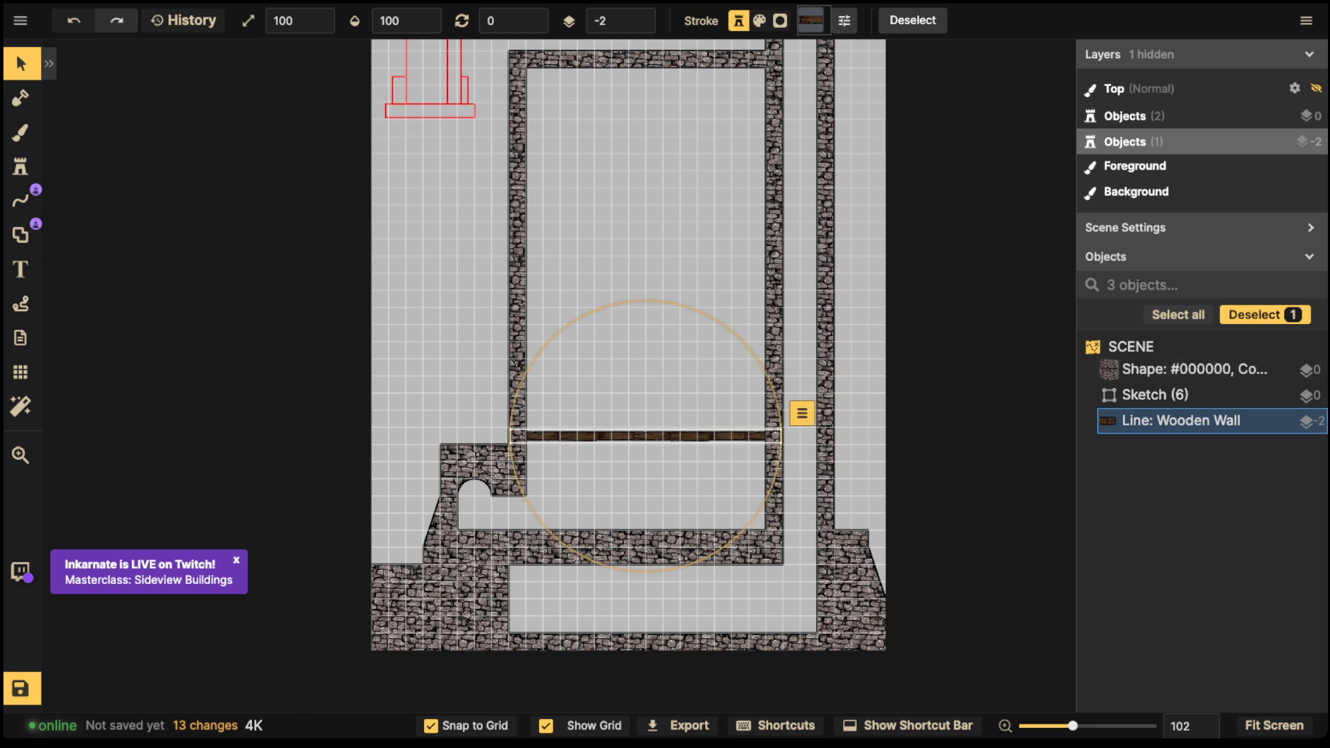
pyautogui.moveTo(645, 436); pyautogui.dragTo(646, 419)
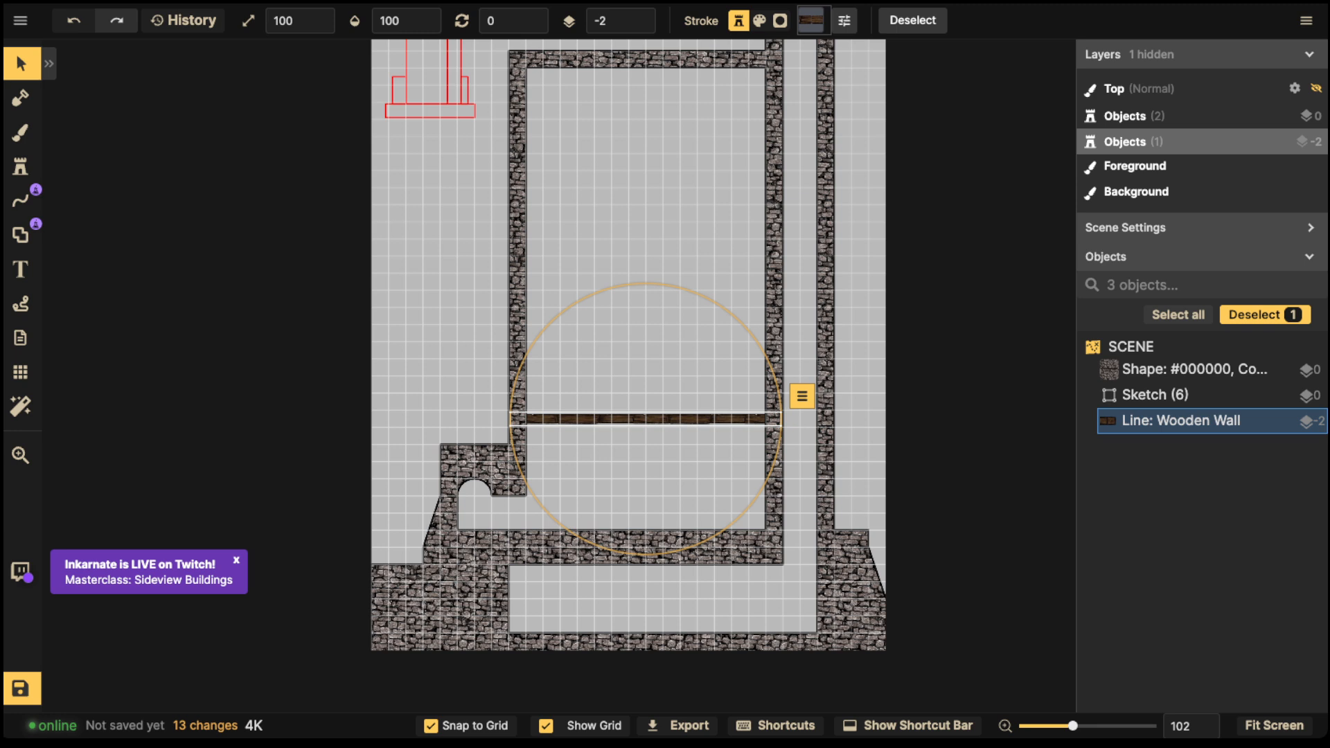
pyautogui.moveTo(645, 419); pyautogui.dragTo(646, 291)
pyautogui.click(20, 234)
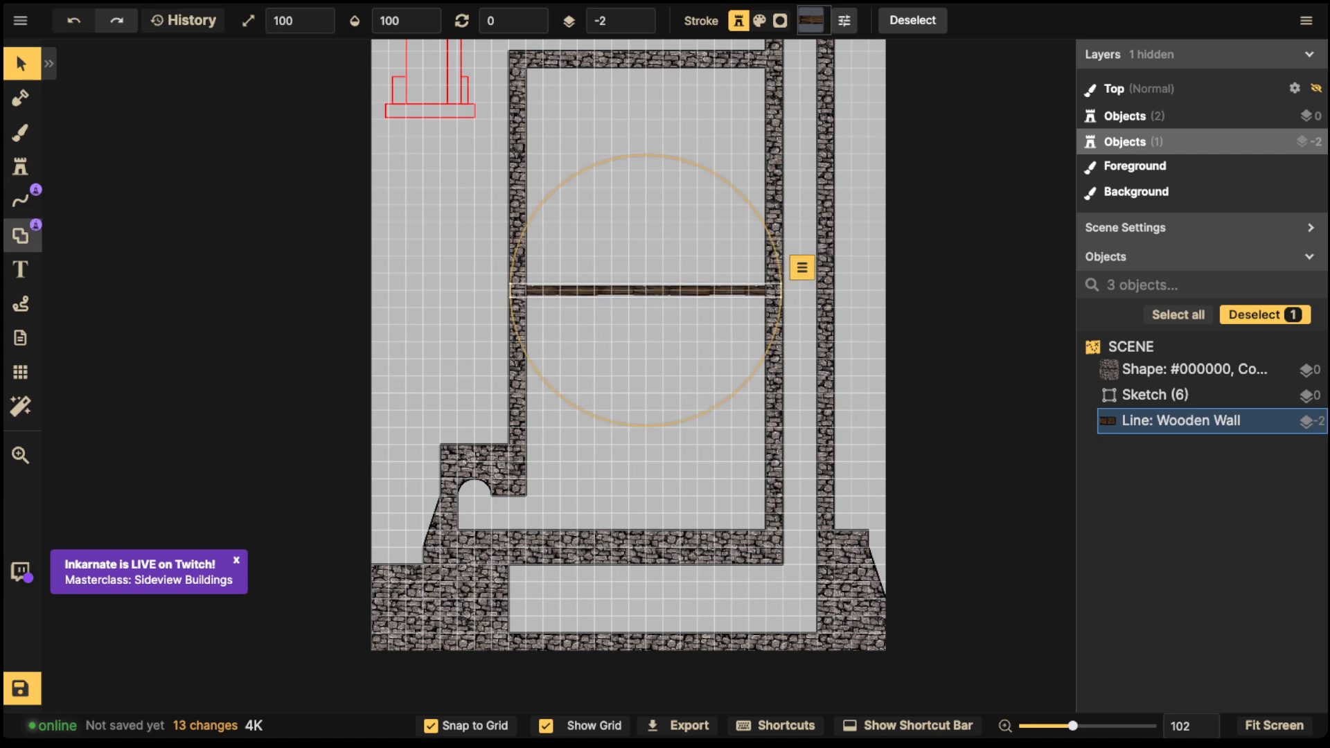
pyautogui.click(21, 63)
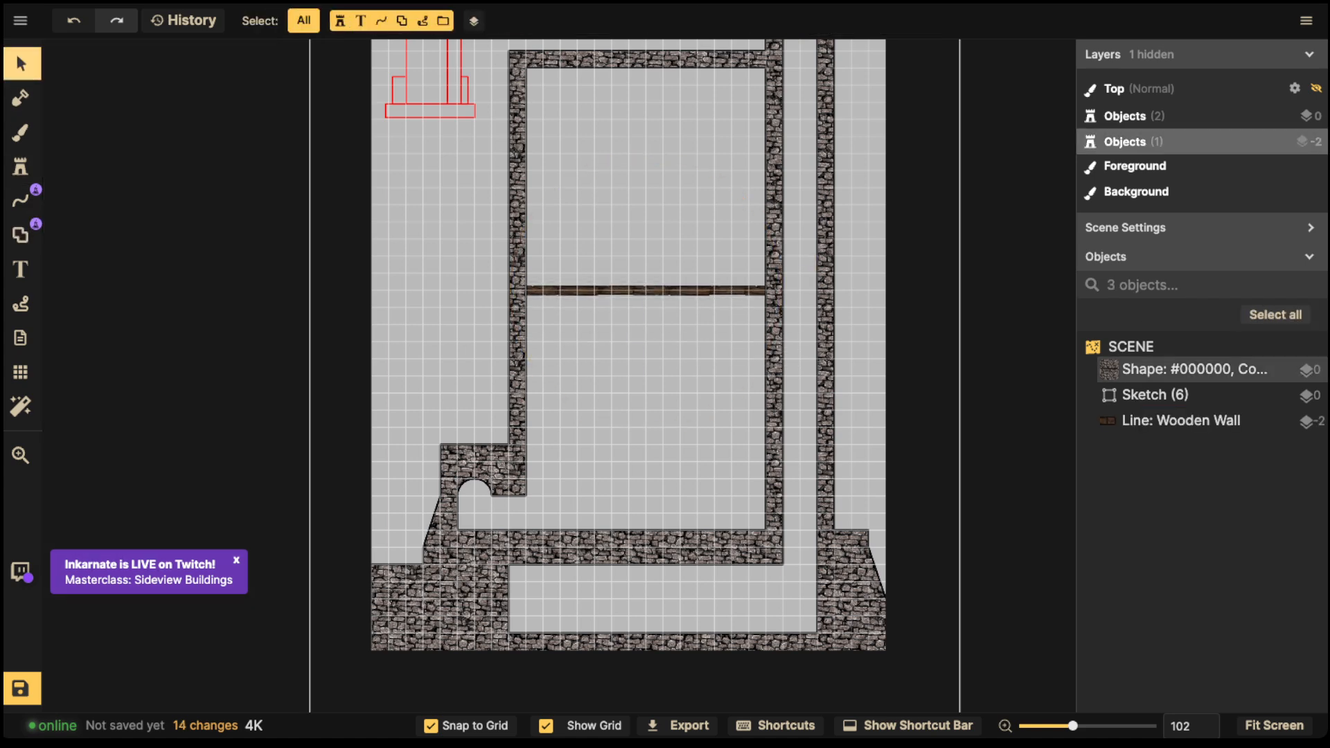
# Step: Add a merged stone rectangle about four tiles high across the tower's full inner width, with its underside level with the doorway passage's ceiling
pyautogui.click(518, 159)
pyautogui.click(20, 234)
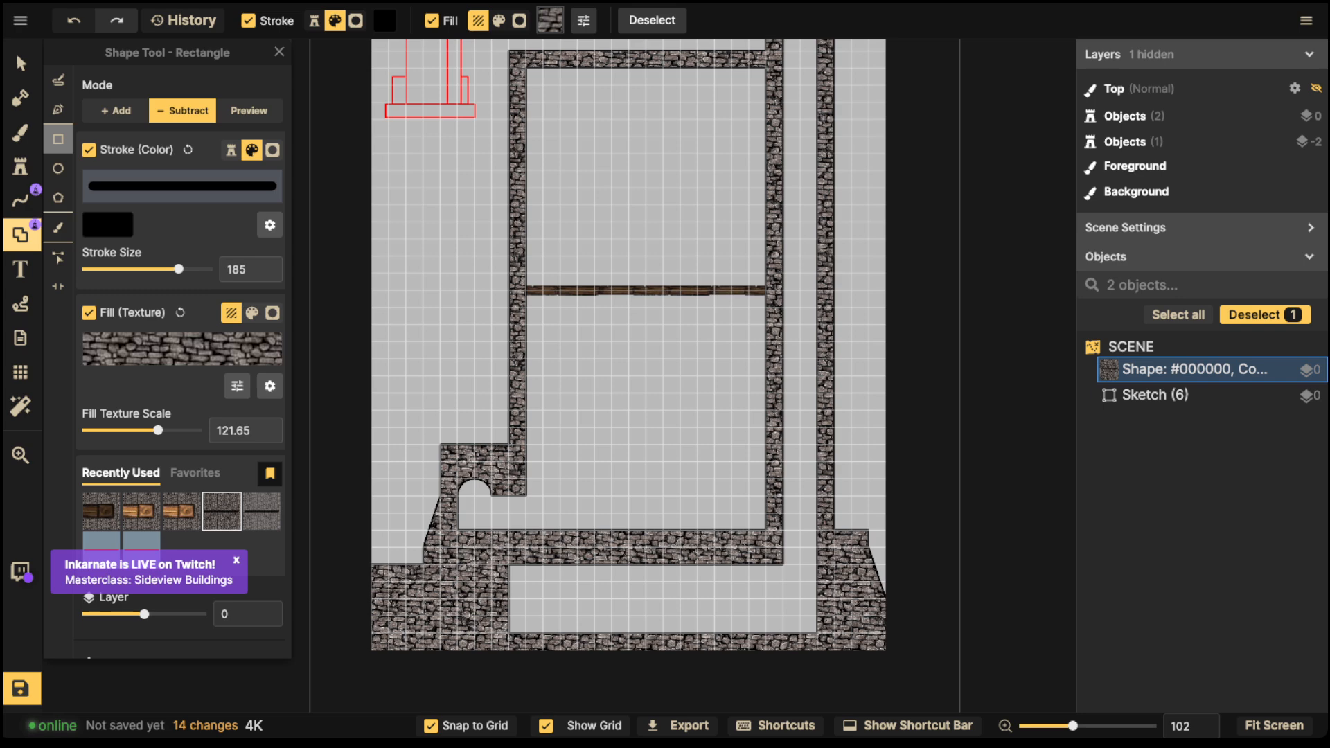
pyautogui.moveTo(518, 410); pyautogui.dragTo(626, 455)
pyautogui.hotkey('ctrl', 'z')
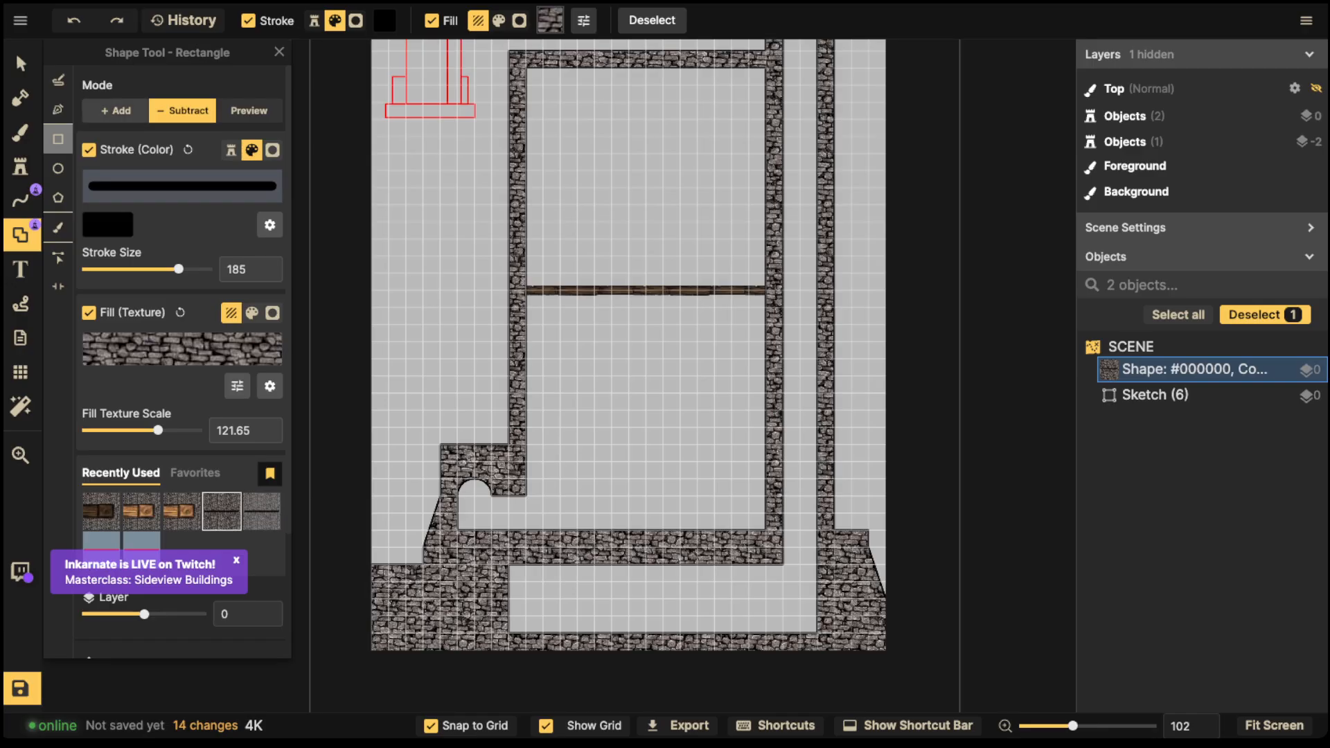
pyautogui.moveTo(527, 427); pyautogui.dragTo(611, 488)
pyautogui.hotkey('ctrl', 'z')
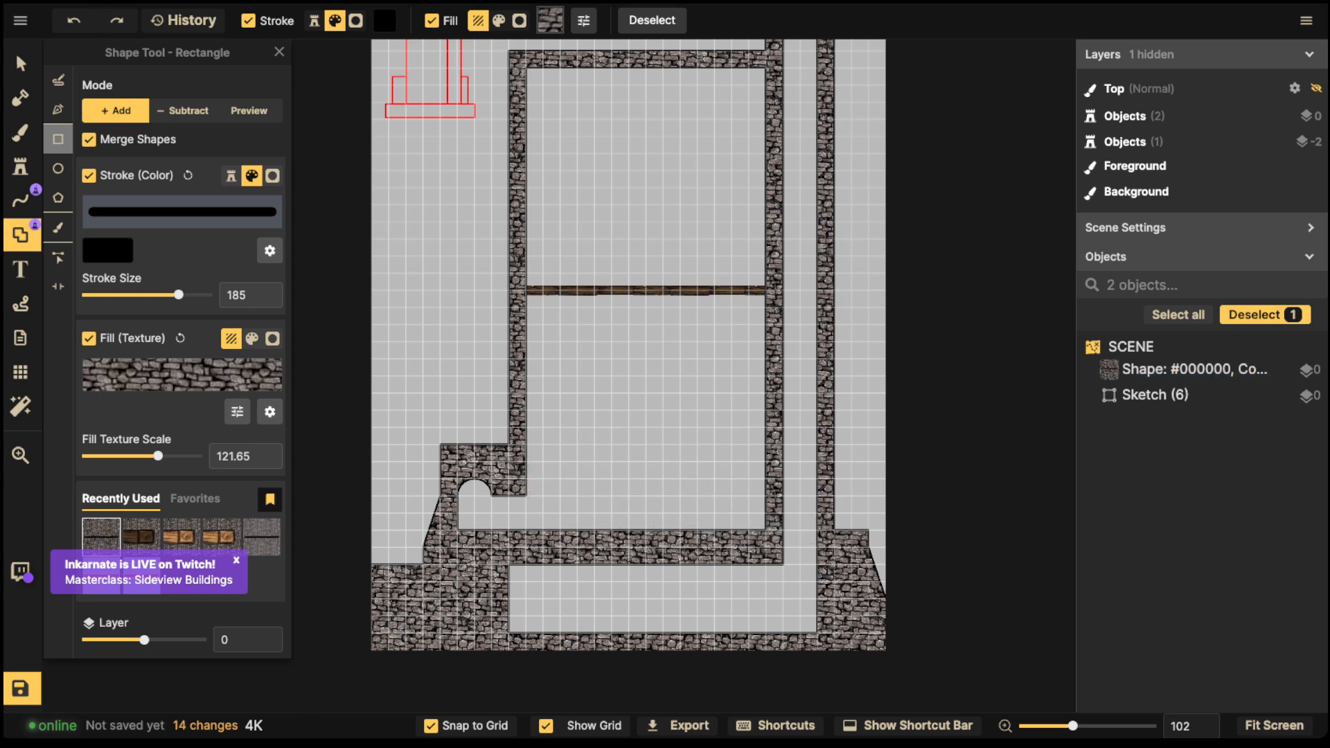
pyautogui.moveTo(509, 428); pyautogui.dragTo(783, 488)
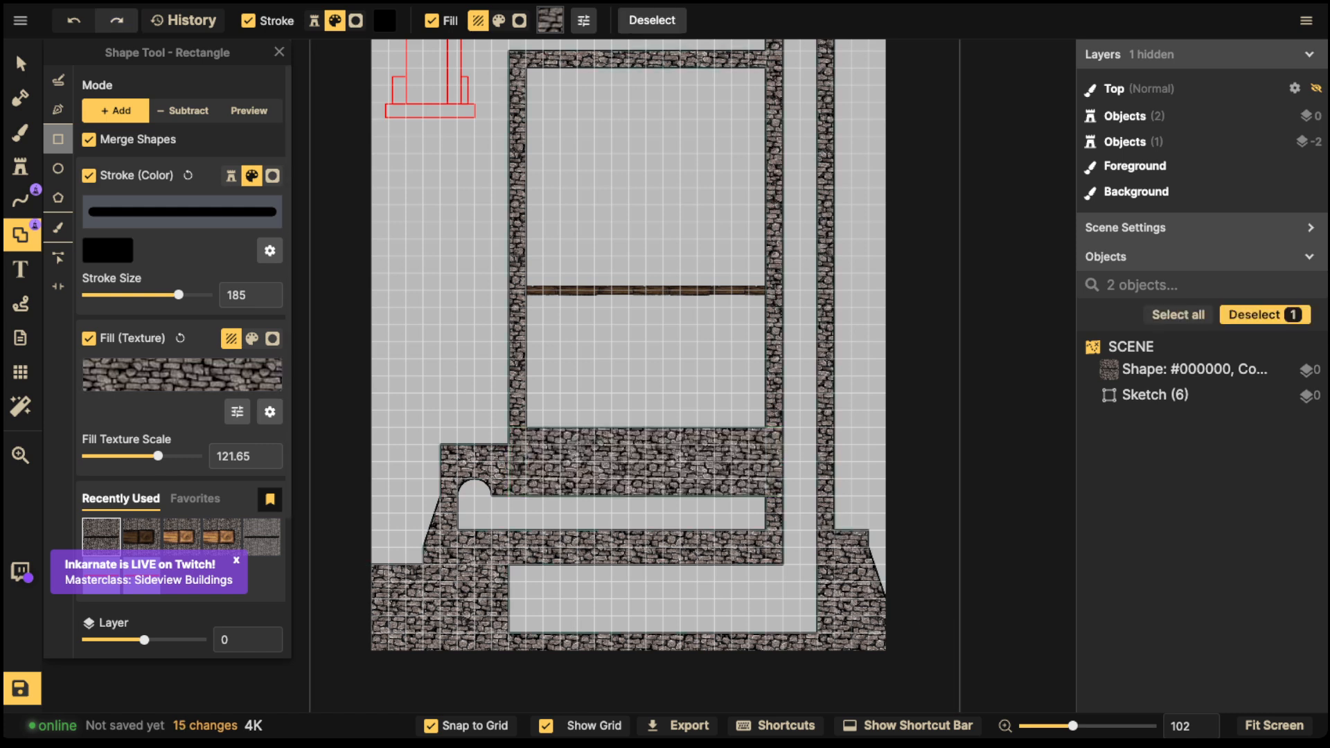
# Step: Try subtracting an ellipse about nine tiles wide from the middle of the new stone slab, and undo it
pyautogui.click(58, 168)
pyautogui.click(183, 111)
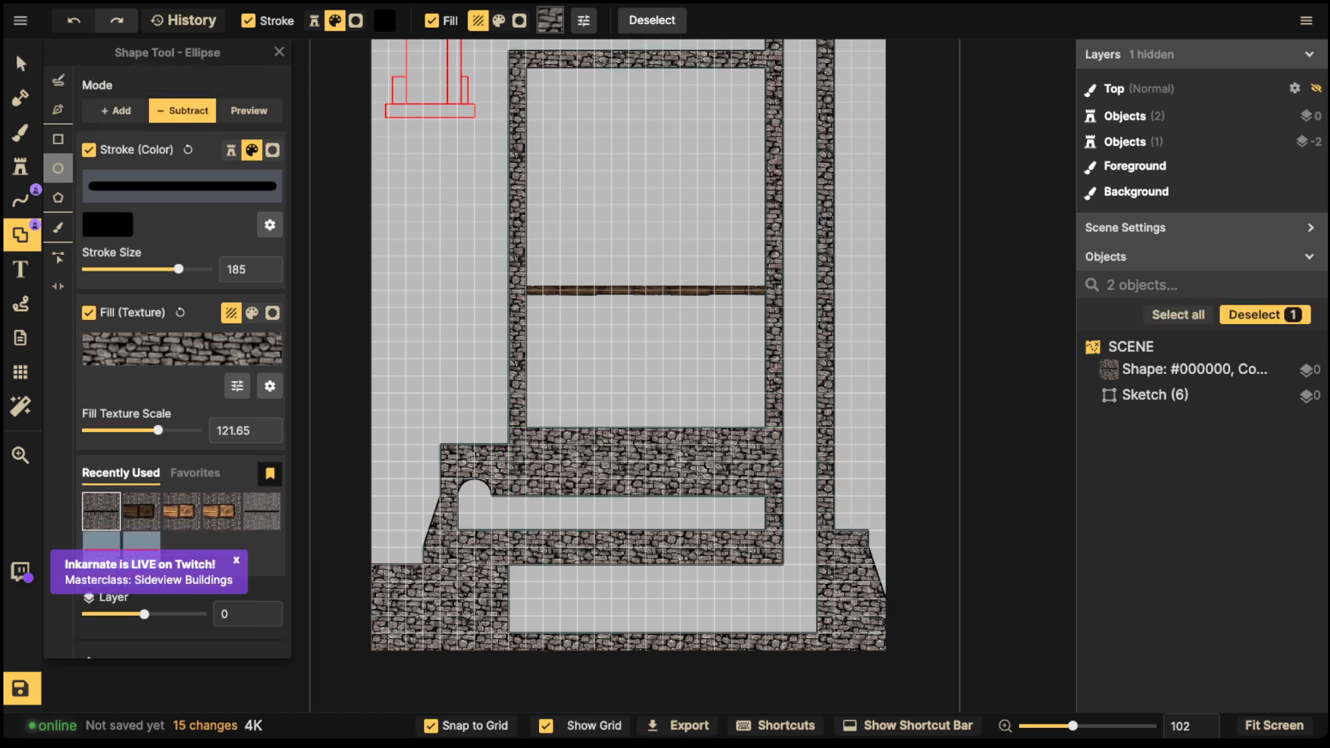
pyautogui.moveTo(645, 470); pyautogui.dragTo(724, 517)
pyautogui.click(249, 110)
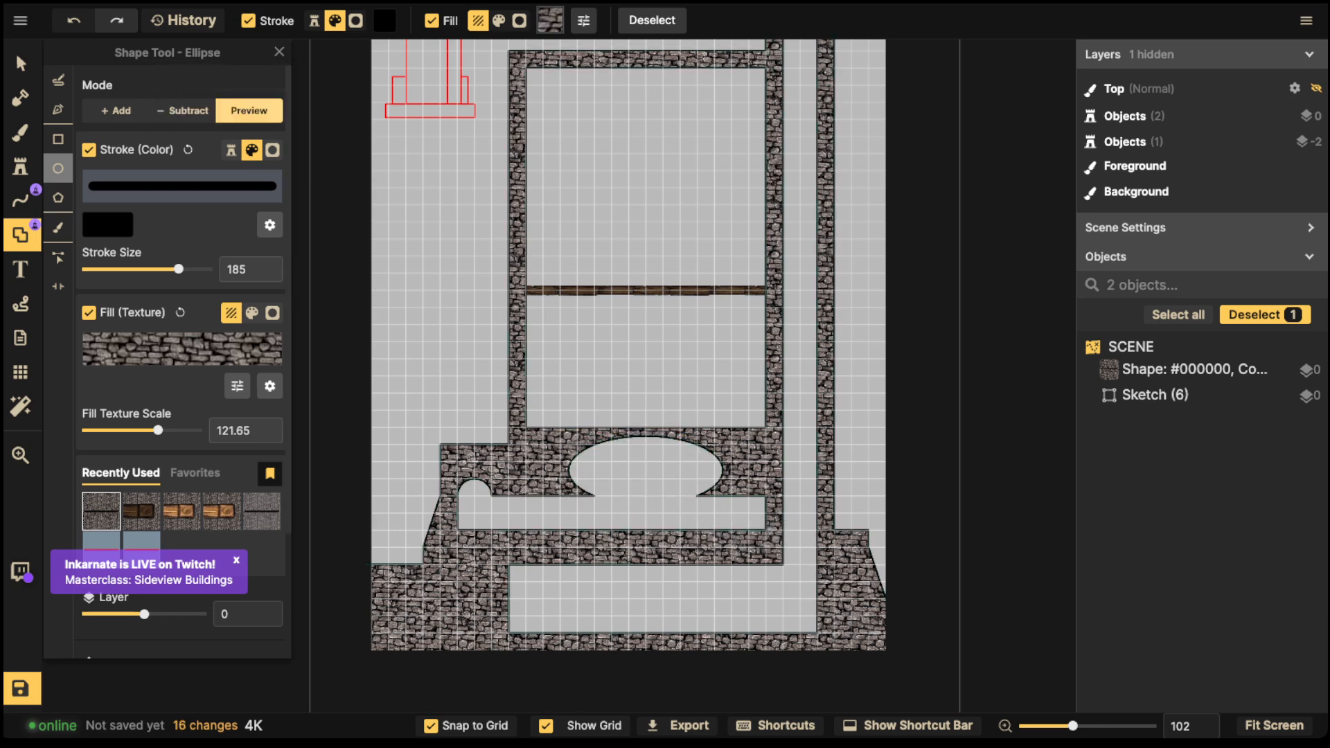
pyautogui.hotkey('ctrl', 'z')
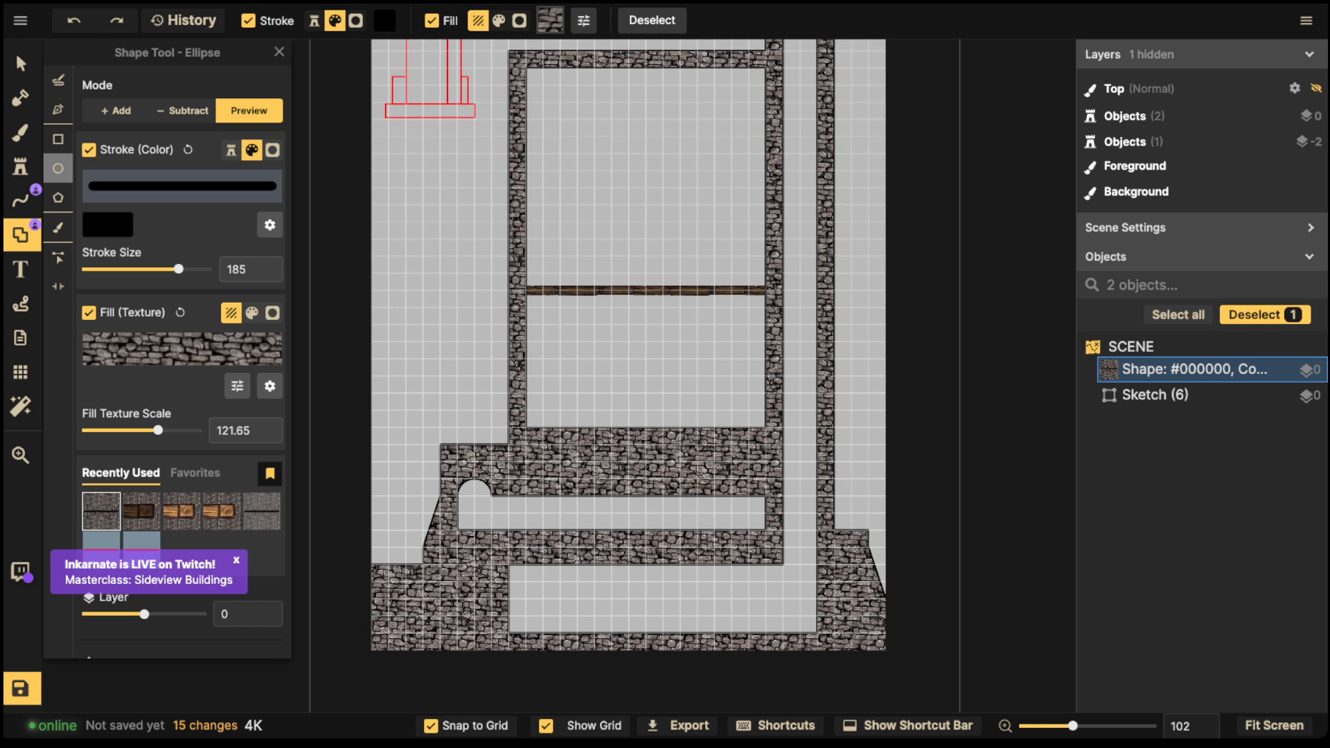
# Step: Shape a preview ellipse about 13 tiles wide and 6.5 tiles high over the stone slab and subtract it to form a vaulted ceiling
pyautogui.moveTo(636, 470); pyautogui.dragTo(706, 538)
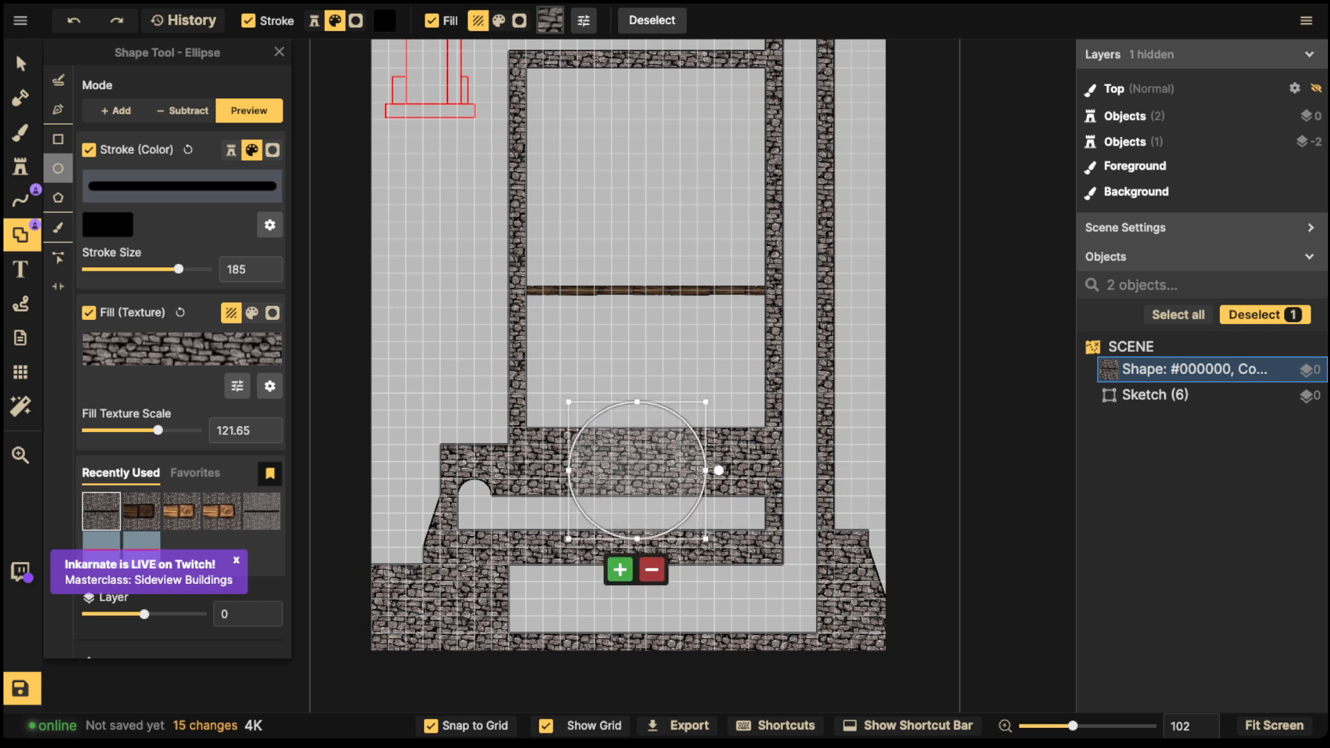
pyautogui.moveTo(637, 402); pyautogui.dragTo(535, 475)
pyautogui.moveTo(620, 514); pyautogui.dragTo(620, 547)
pyautogui.moveTo(705, 491); pyautogui.dragTo(748, 492)
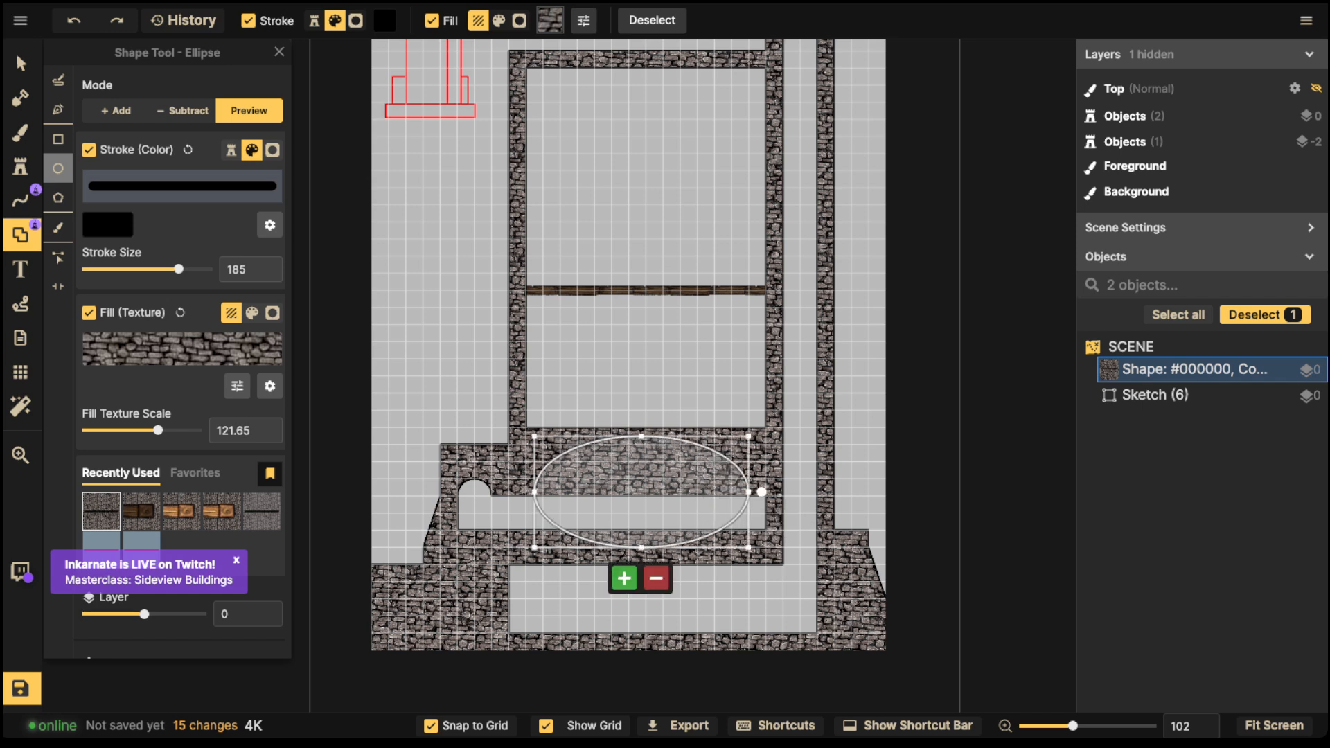
pyautogui.moveTo(534, 492); pyautogui.dragTo(525, 492)
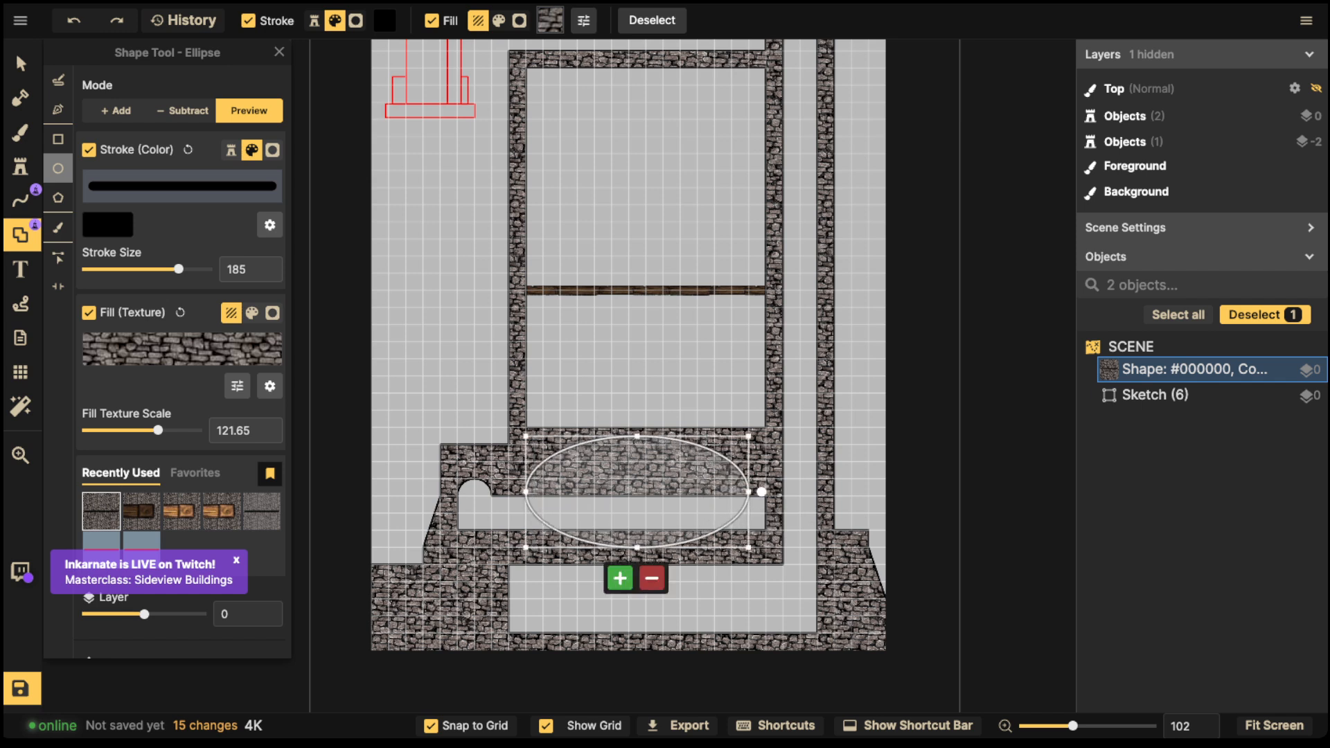
pyautogui.moveTo(761, 492); pyautogui.dragTo(758, 492)
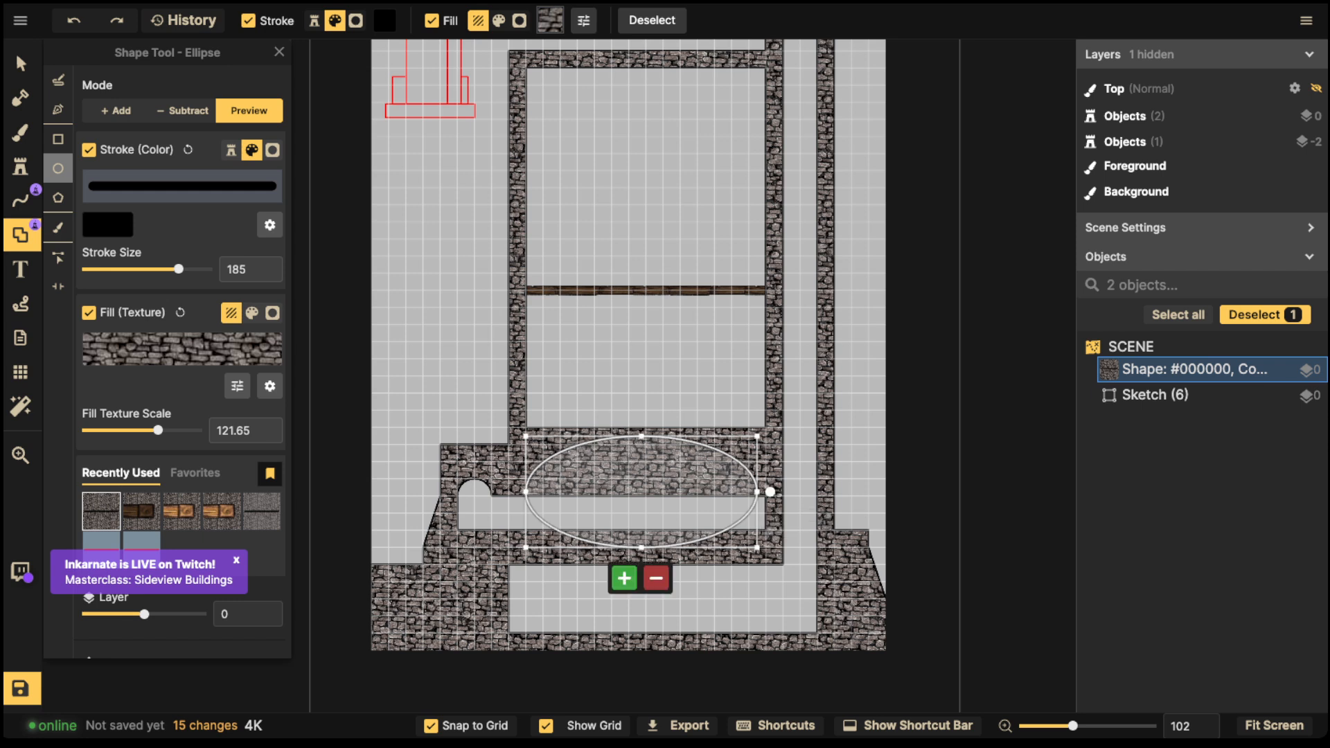
pyautogui.moveTo(526, 491); pyautogui.dragTo(534, 492)
pyautogui.click(660, 577)
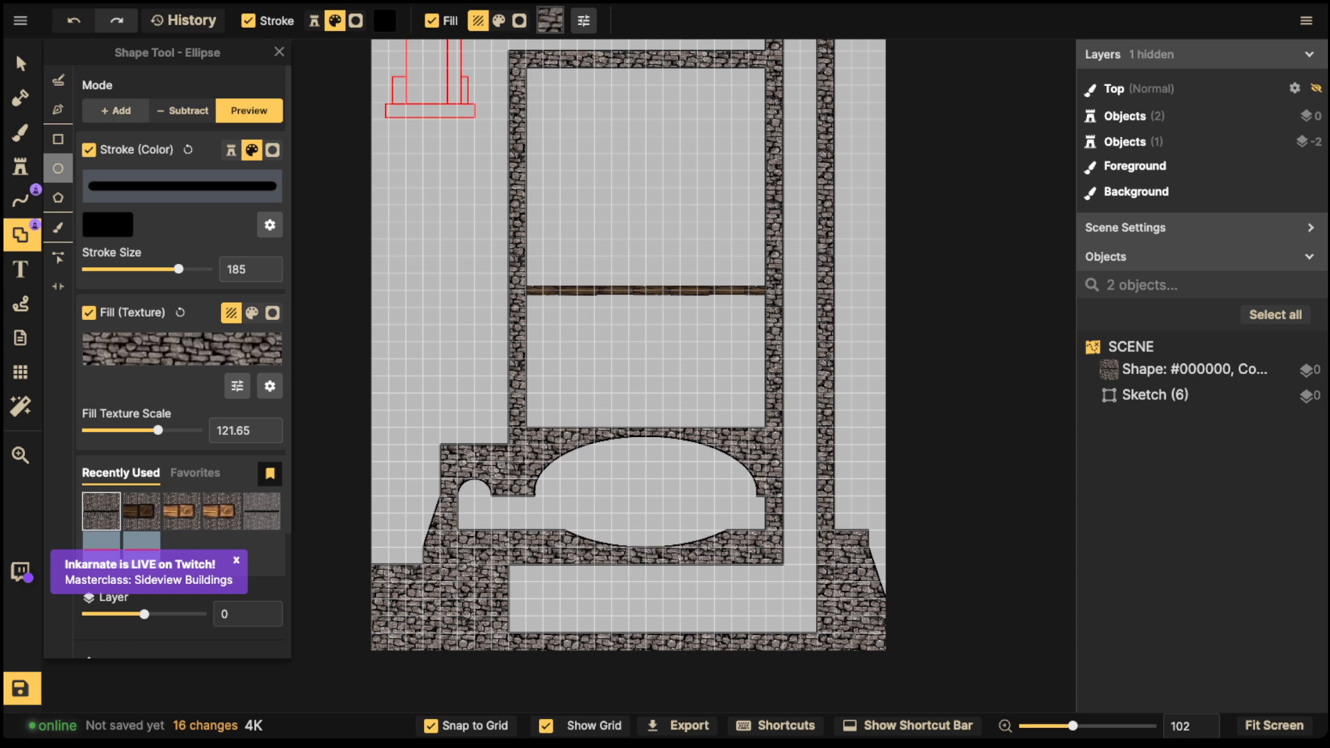
# Step: Add a merged stone rectangle beneath the vault to fill the curved dip and restore a flat stone floor
pyautogui.click(116, 110)
pyautogui.click(59, 139)
pyautogui.moveTo(557, 528); pyautogui.dragTo(750, 559)
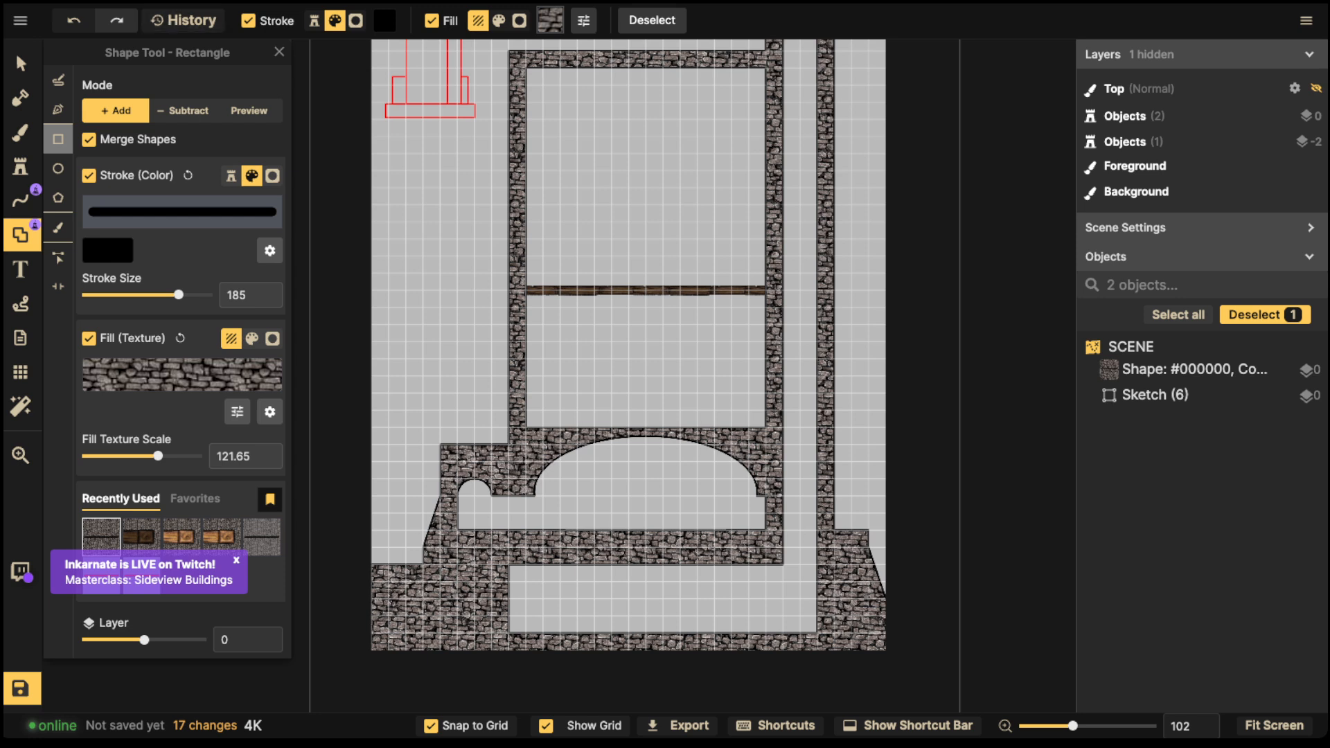
# Step: Move the wooden floor line down and nudge it to rest directly on top of the vaulted stone slab
pyautogui.click(20, 64)
pyautogui.moveTo(646, 291); pyautogui.dragTo(645, 419)
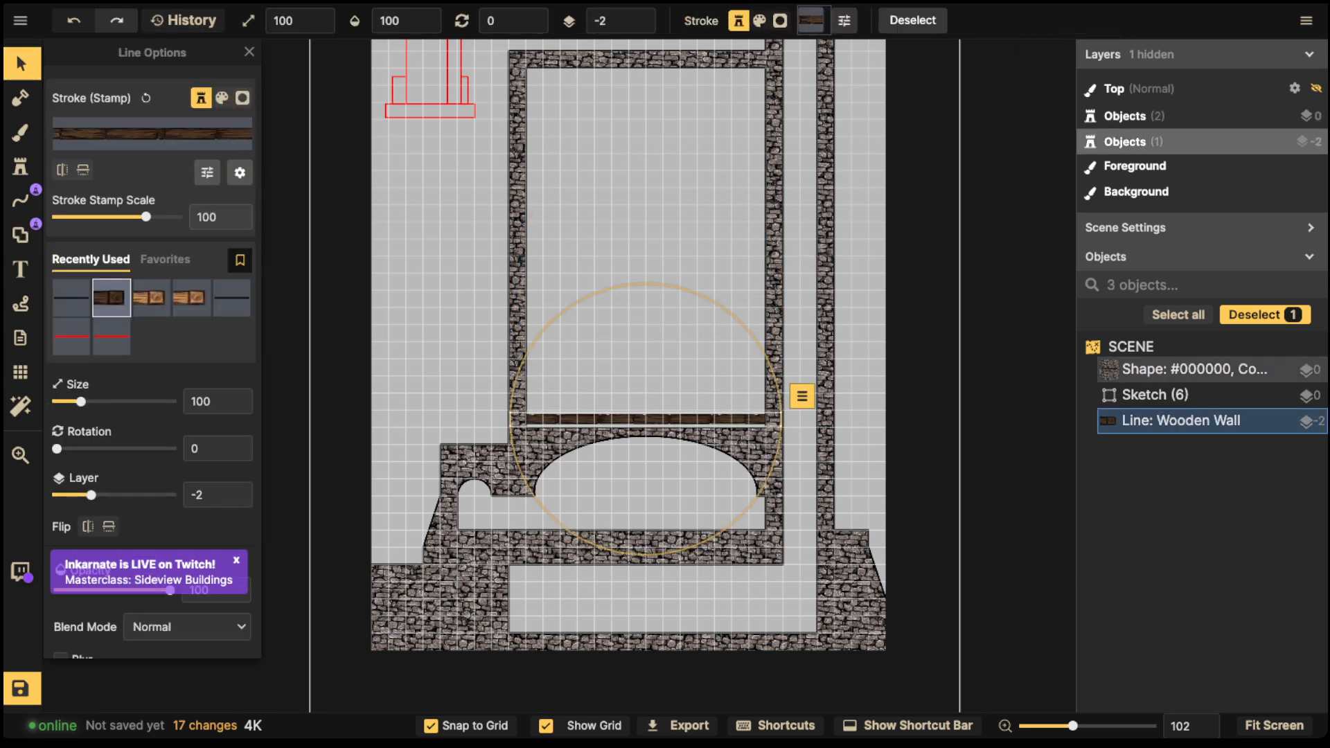
pyautogui.press('Down')
pyautogui.press('Down')
pyautogui.press('Down')
pyautogui.press('Down')
pyautogui.press('Down')
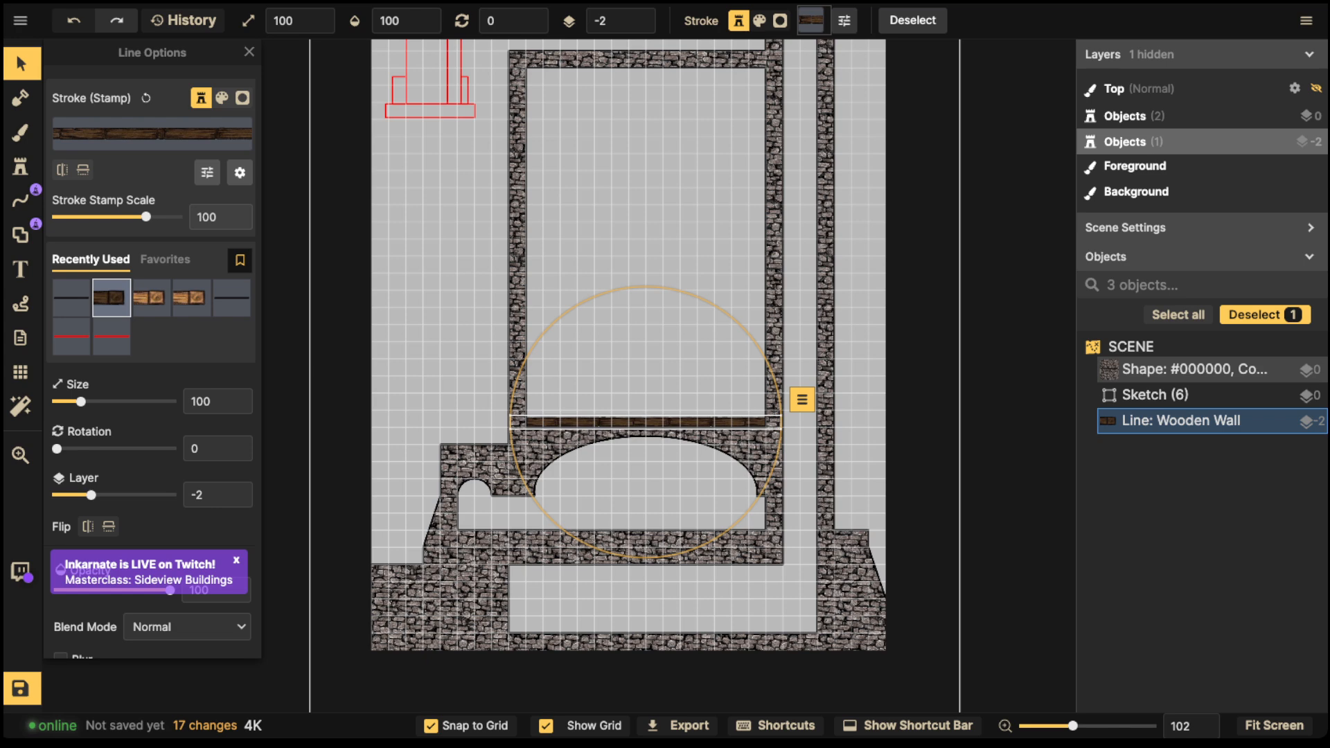
# Step: Duplicate the wooden floor three times up the main room, spaced a little over five tiles apart between the side walls
pyautogui.hotkey('ctrl', 'c')
pyautogui.hotkey('ctrl', 'v')
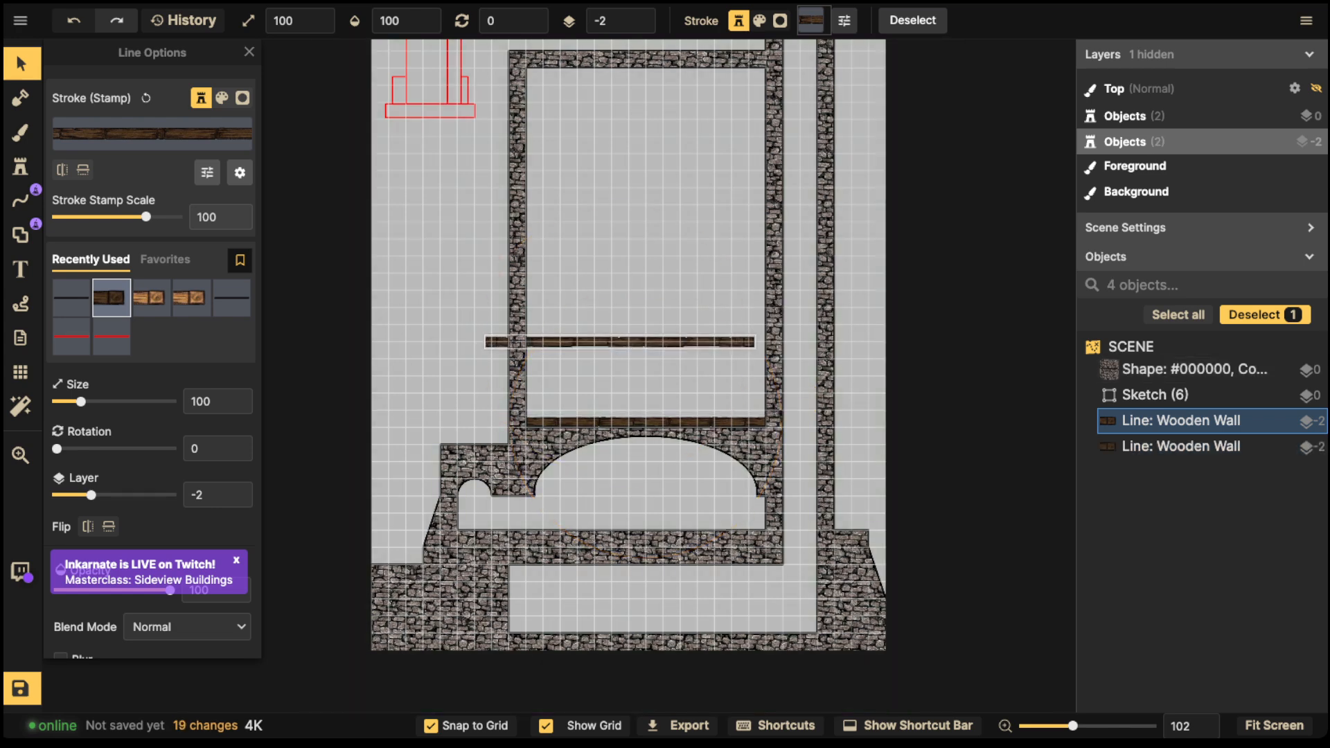
pyautogui.moveTo(620, 342); pyautogui.dragTo(646, 333)
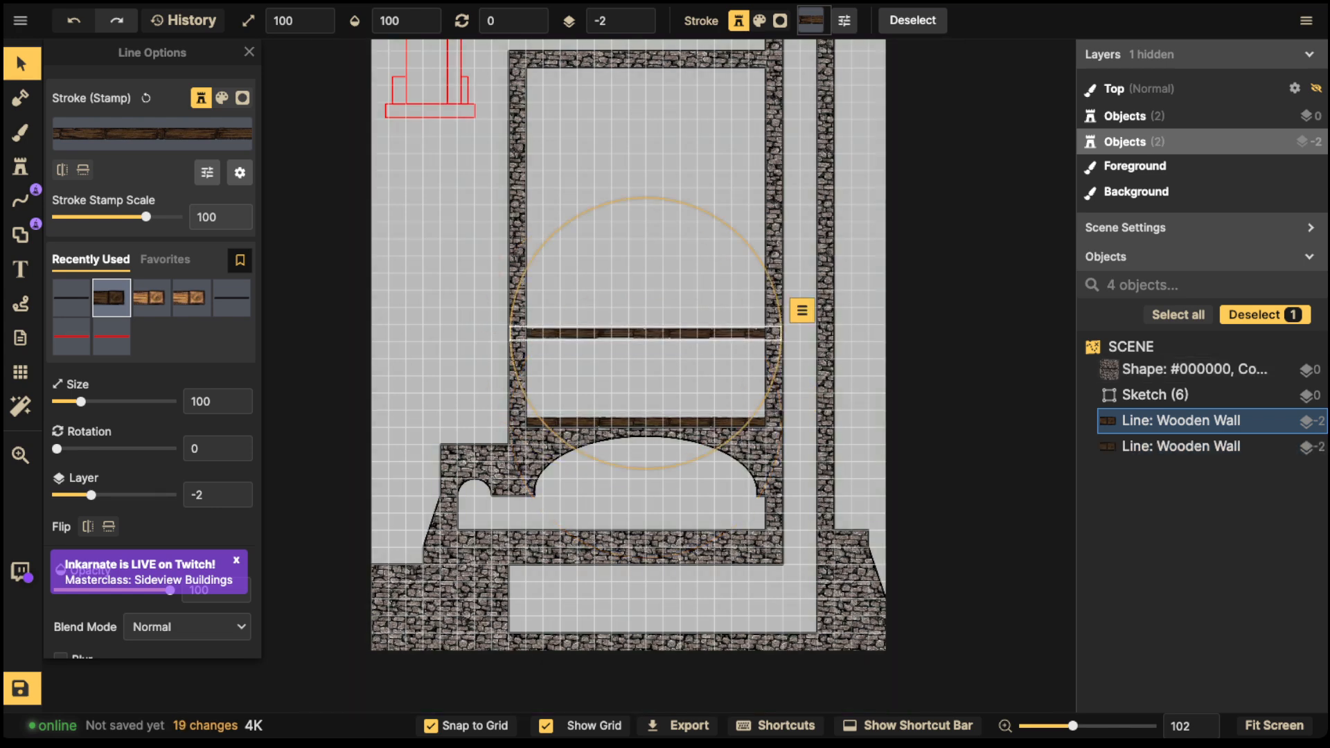
pyautogui.hotkey('ctrl', 'c')
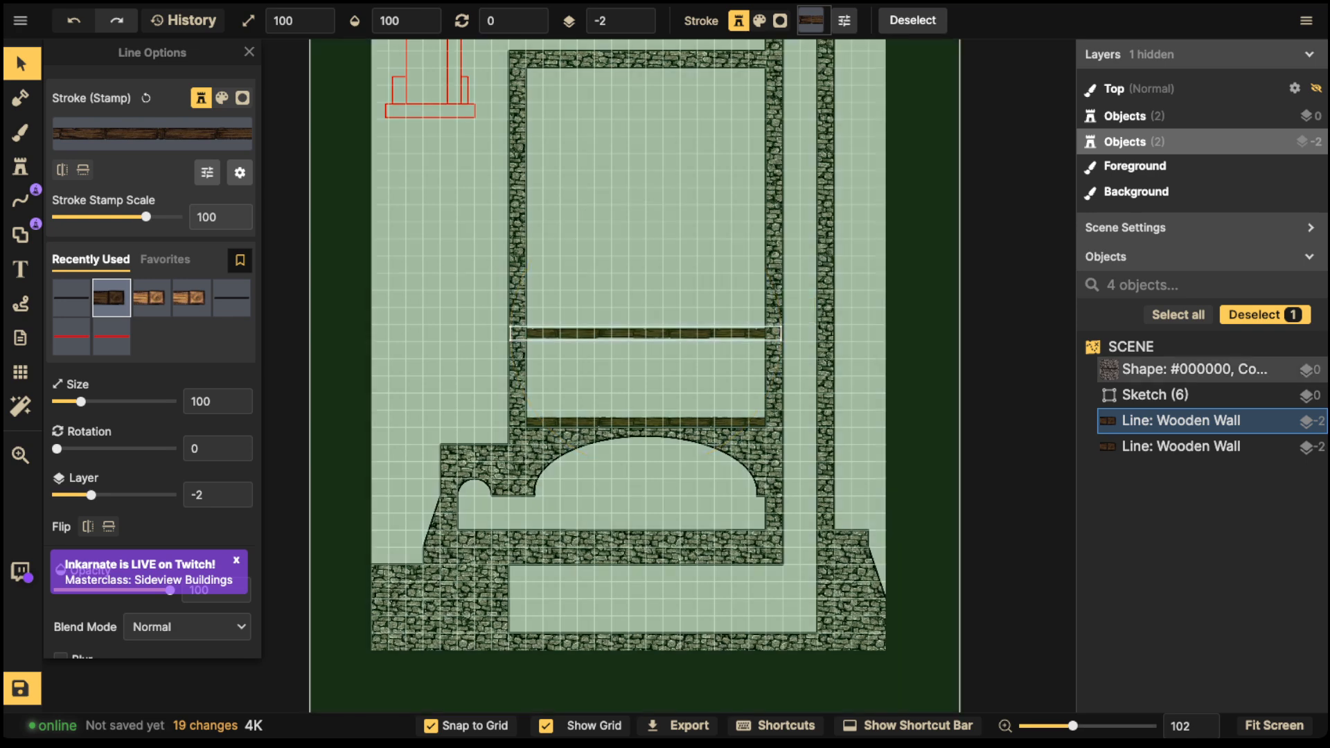
pyautogui.hotkey('ctrl', 'v')
pyautogui.moveTo(646, 273); pyautogui.dragTo(646, 239)
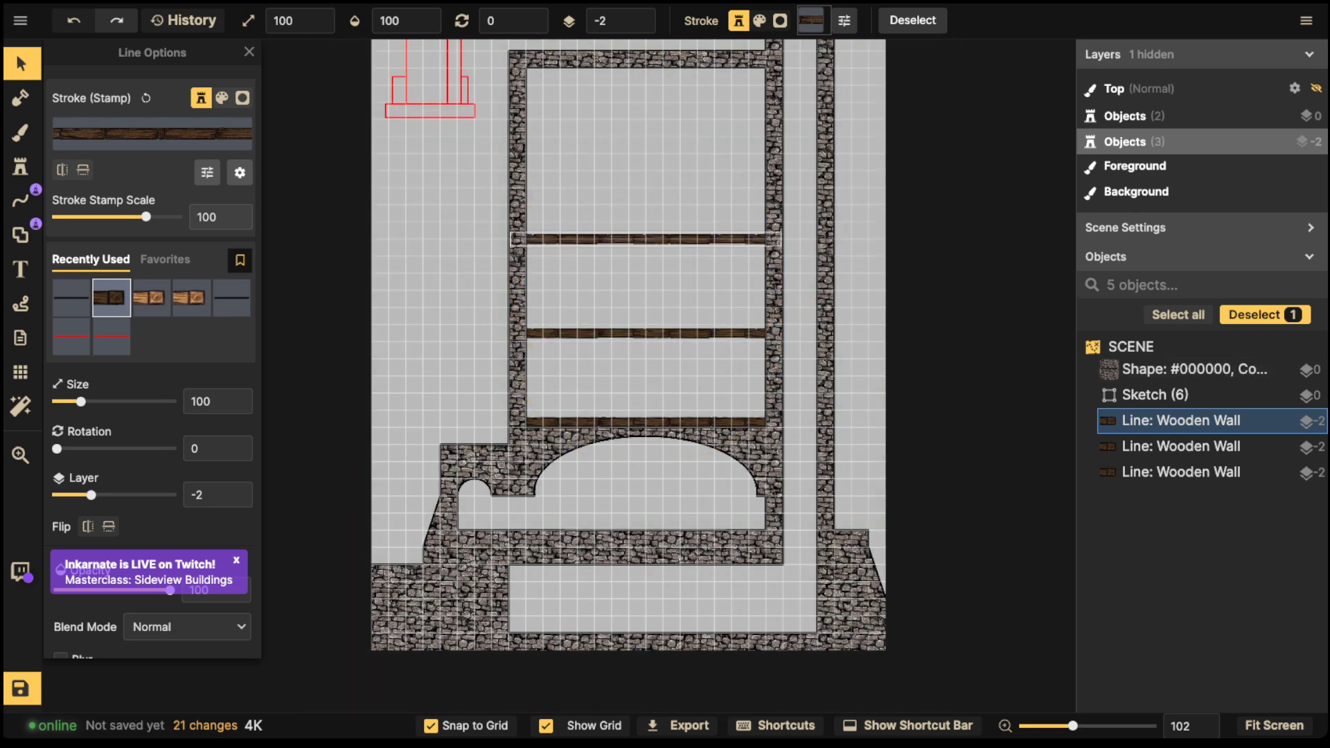
pyautogui.hotkey('ctrl', 'v')
pyautogui.moveTo(646, 169); pyautogui.dragTo(645, 145)
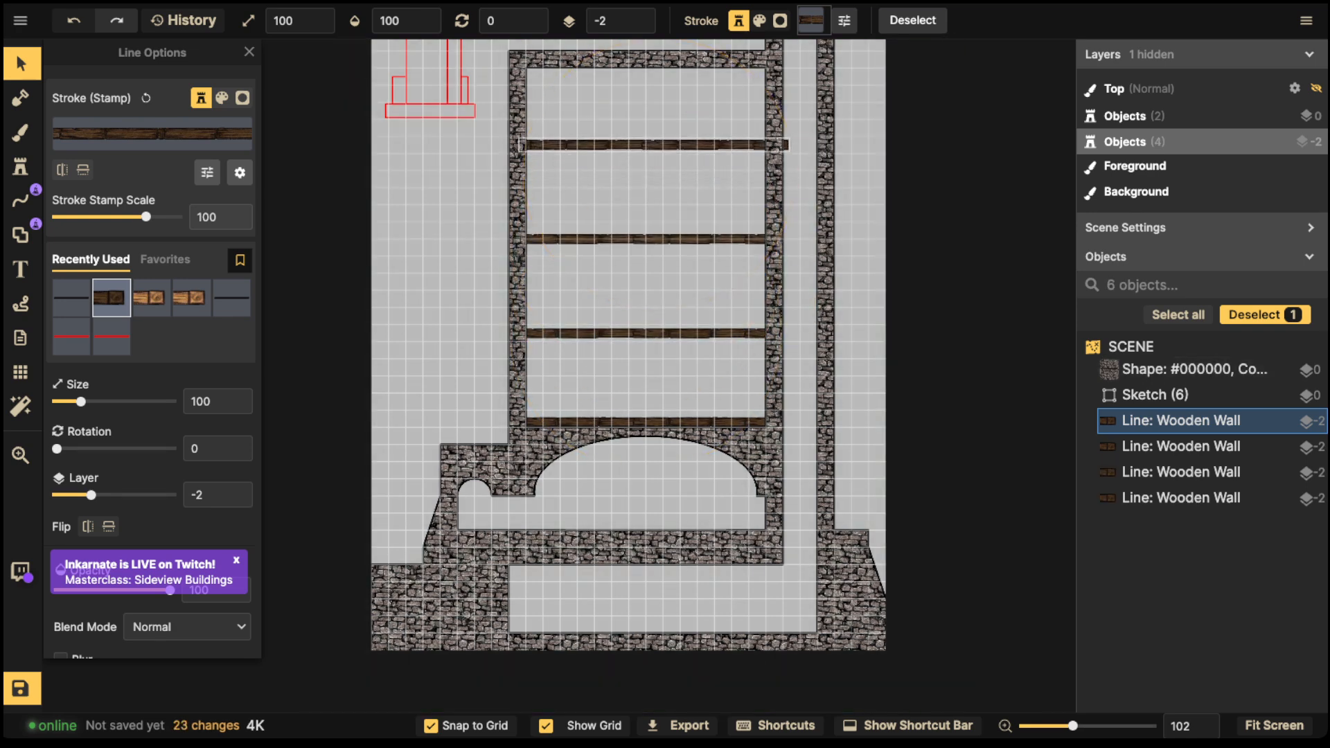
pyautogui.press('Escape')
# Step: Hide the grid with the whole tower in view and save the map
pyautogui.scroll(-3, 629, 145)
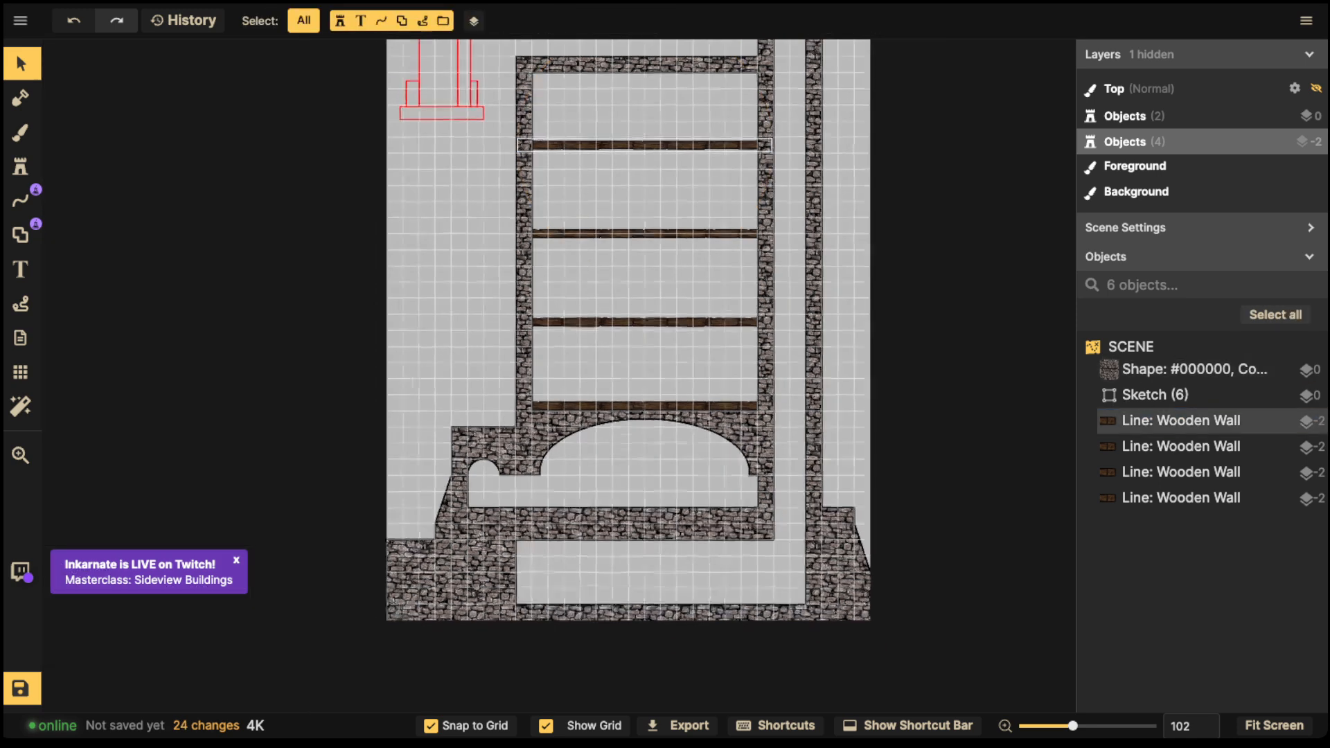
pyautogui.scroll(-4, 627, 250)
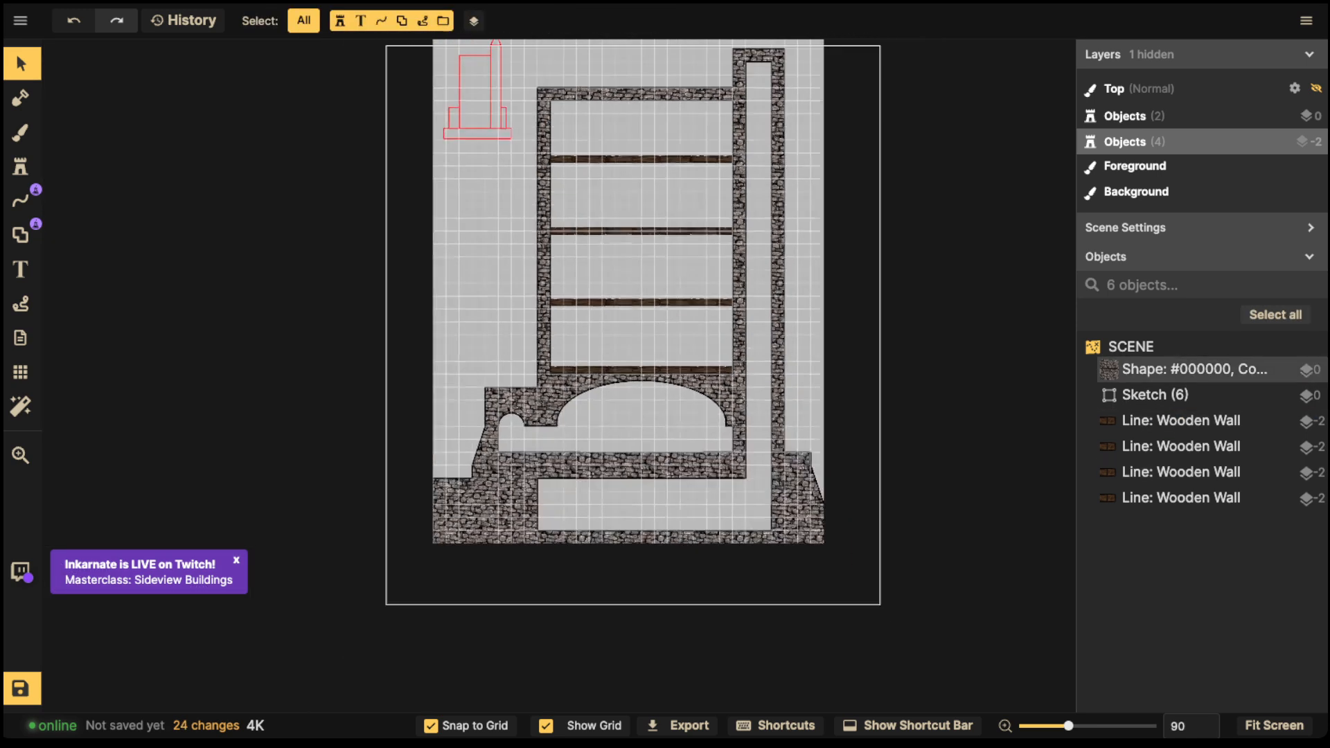
pyautogui.moveTo(628, 243); pyautogui.dragTo(615, 363)
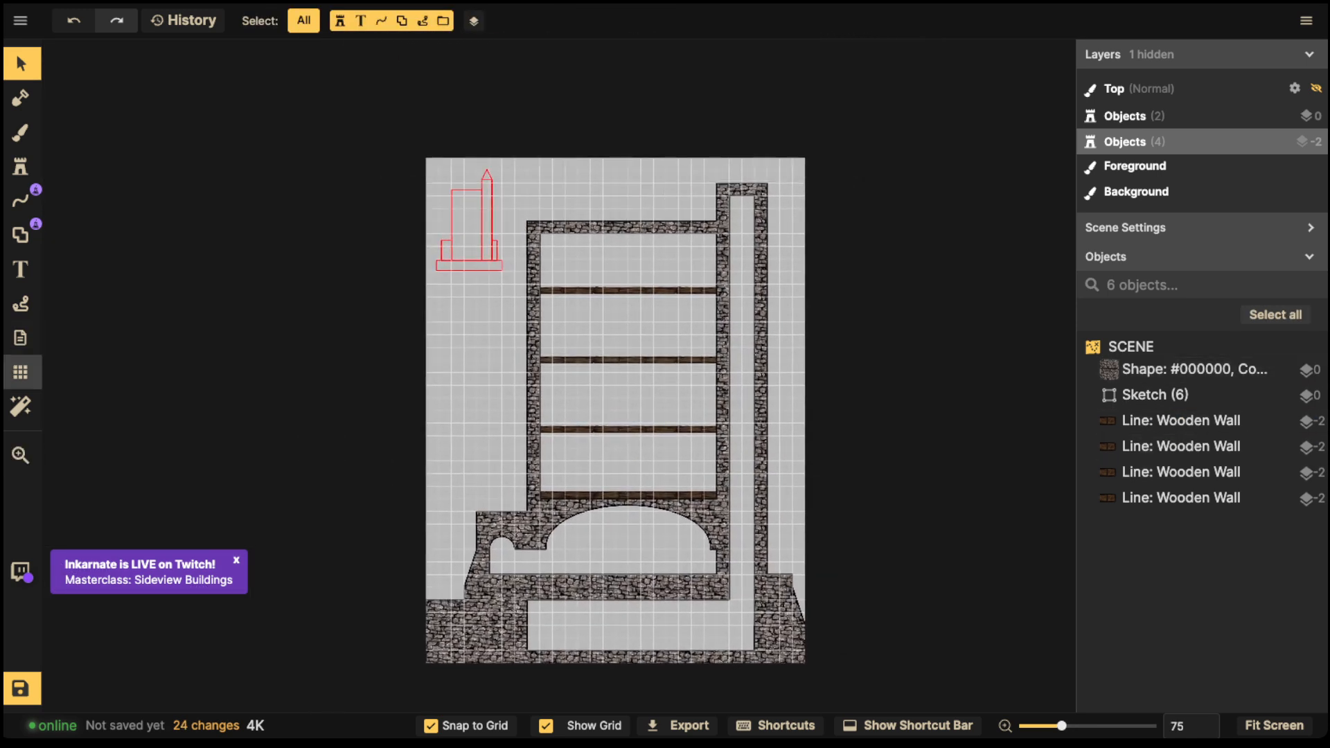
pyautogui.click(20, 372)
pyautogui.click(60, 88)
pyautogui.click(22, 64)
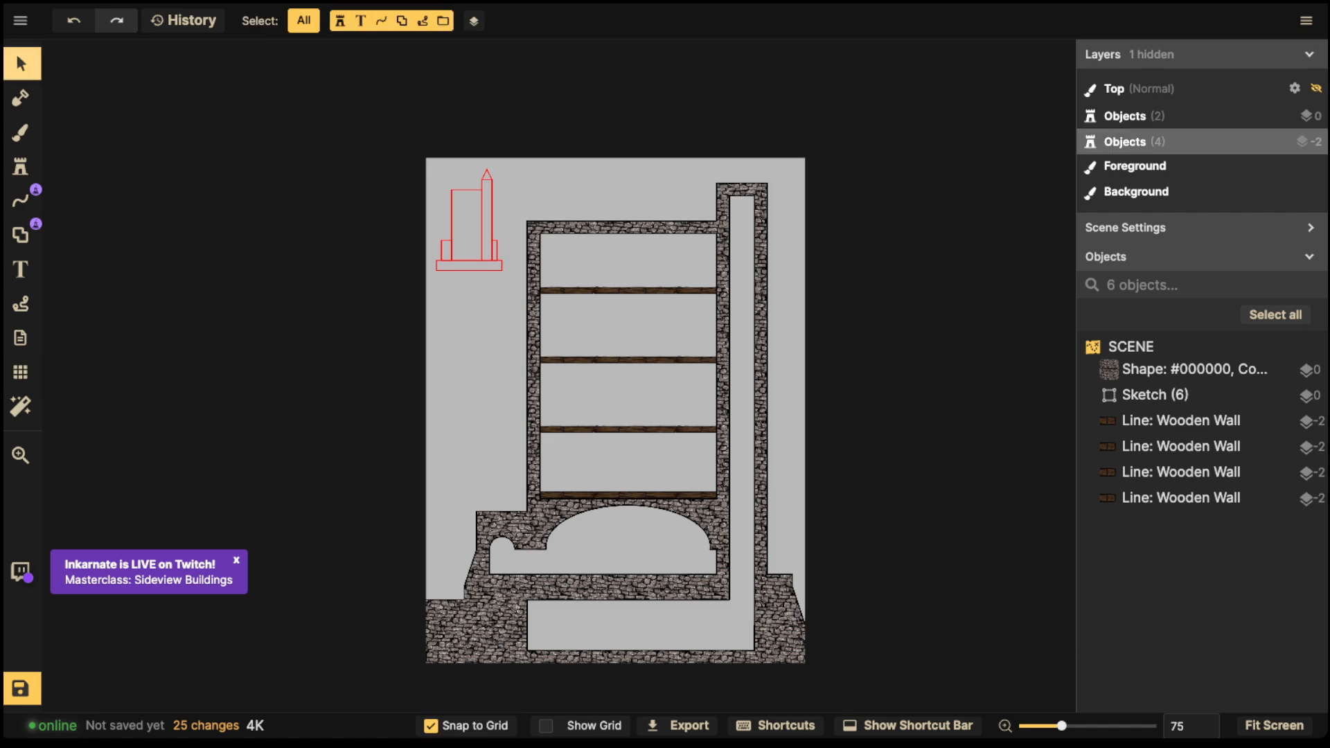
pyautogui.click(21, 689)
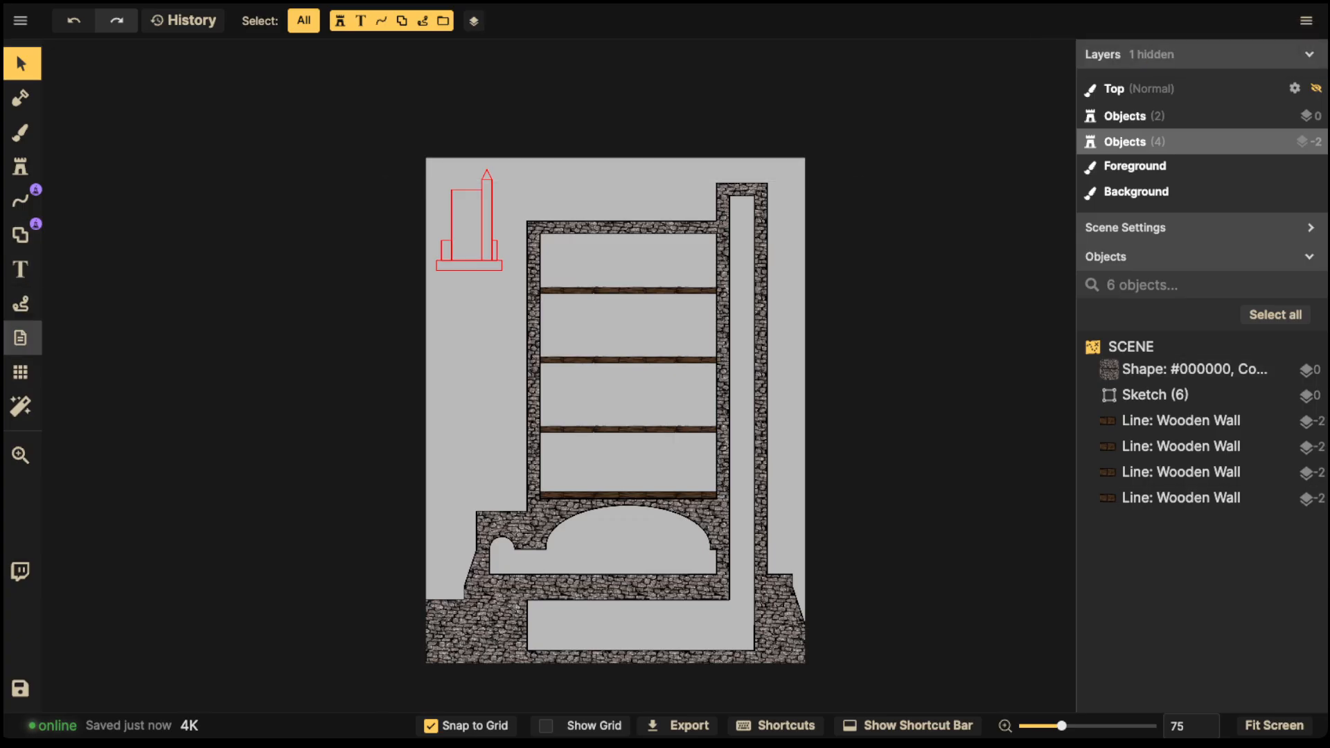
# Step: Turn the map grid back on in the grid options
pyautogui.click(21, 372)
pyautogui.click(59, 88)
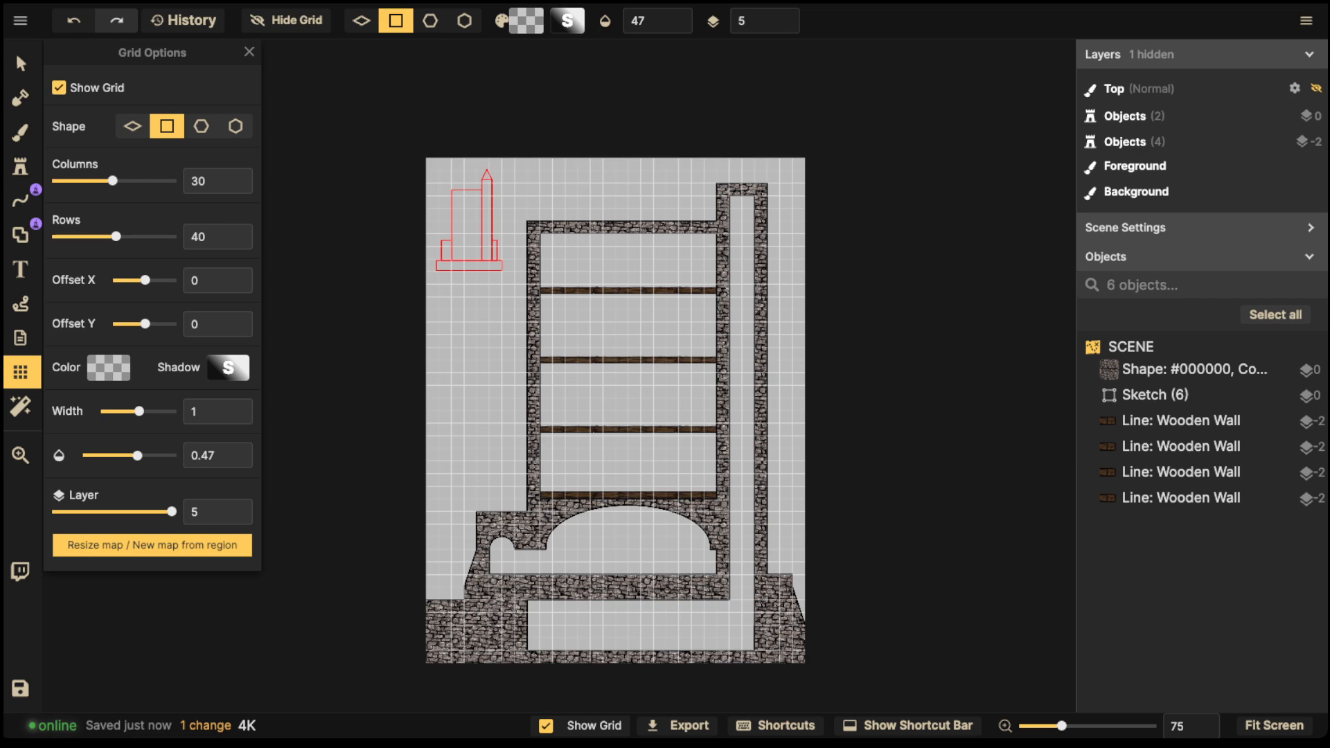
# Step: Subtract a rectangular doorway two tiles high from the stone wall between the main room and shaft, just above the lowest wooden floor
pyautogui.scroll(6, 693, 450)
pyautogui.moveTo(744, 486); pyautogui.dragTo(645, 410)
pyautogui.scroll(3, 644, 410)
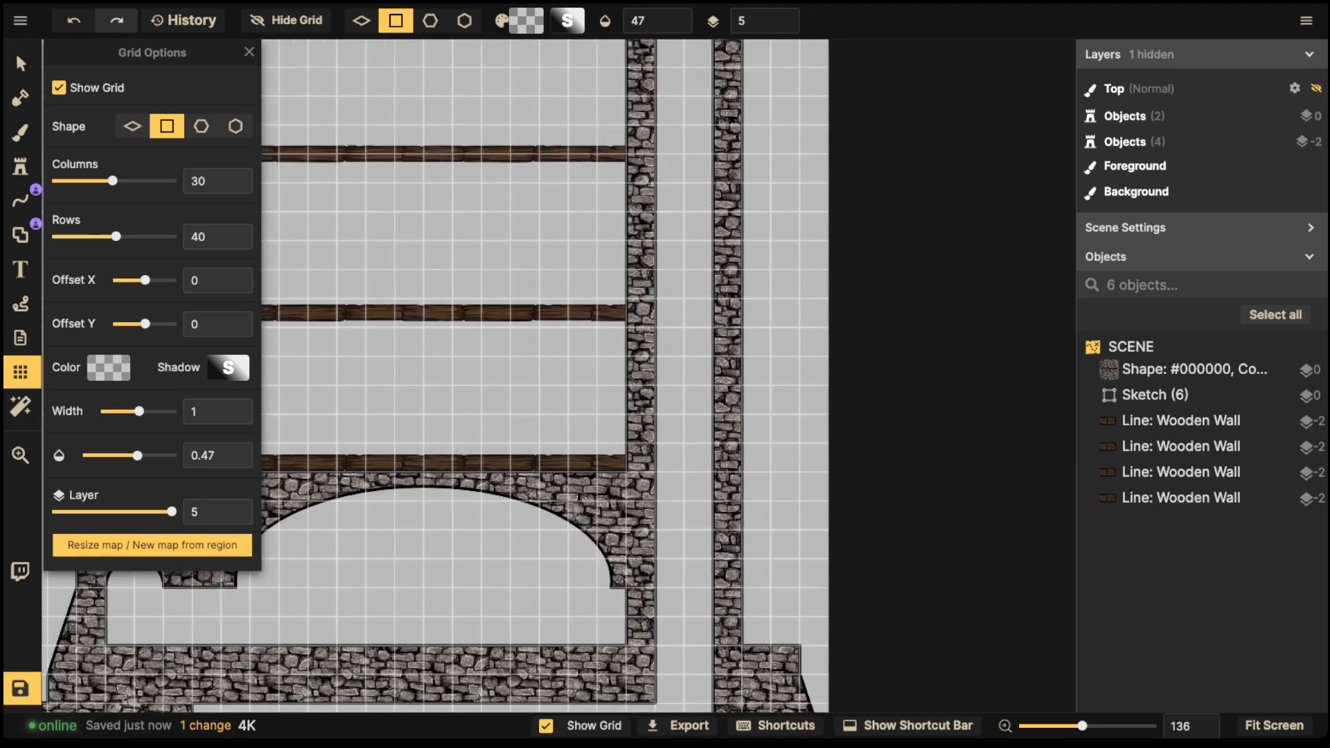
pyautogui.scroll(3, 624, 399)
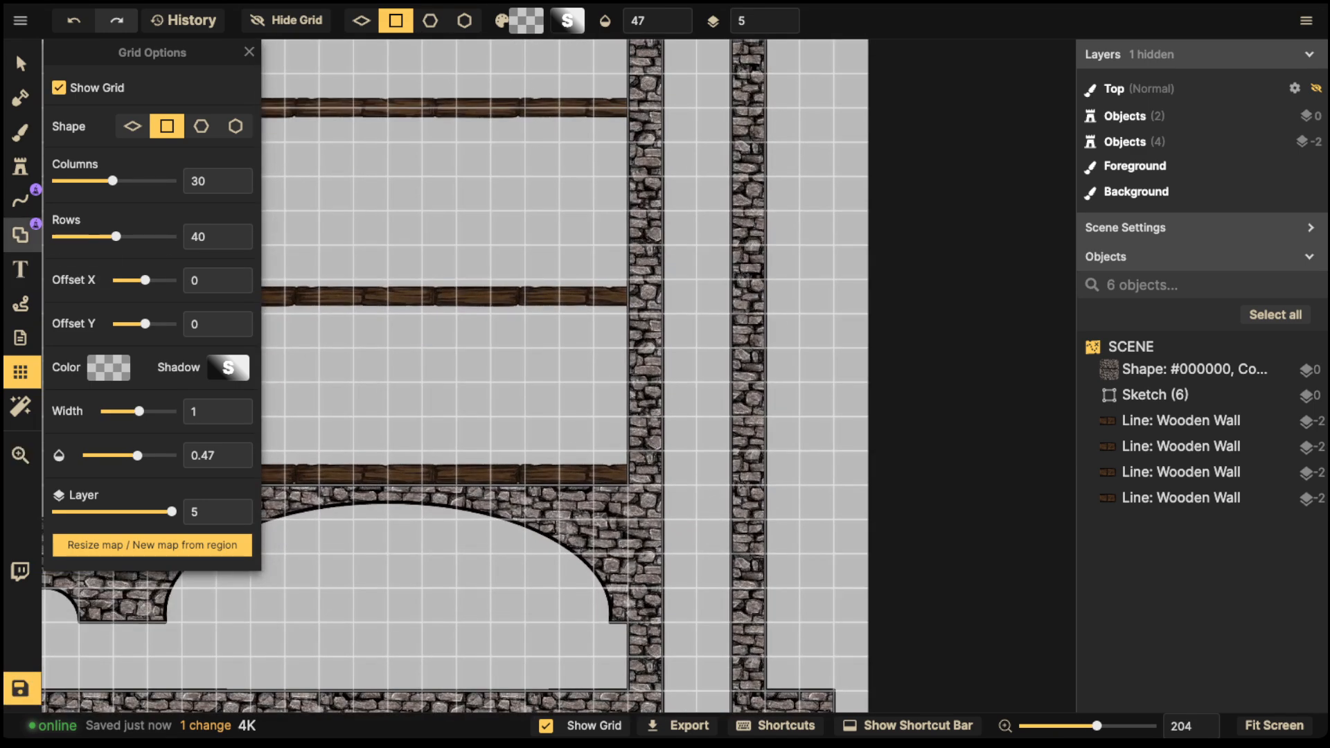
pyautogui.click(20, 235)
pyautogui.click(183, 111)
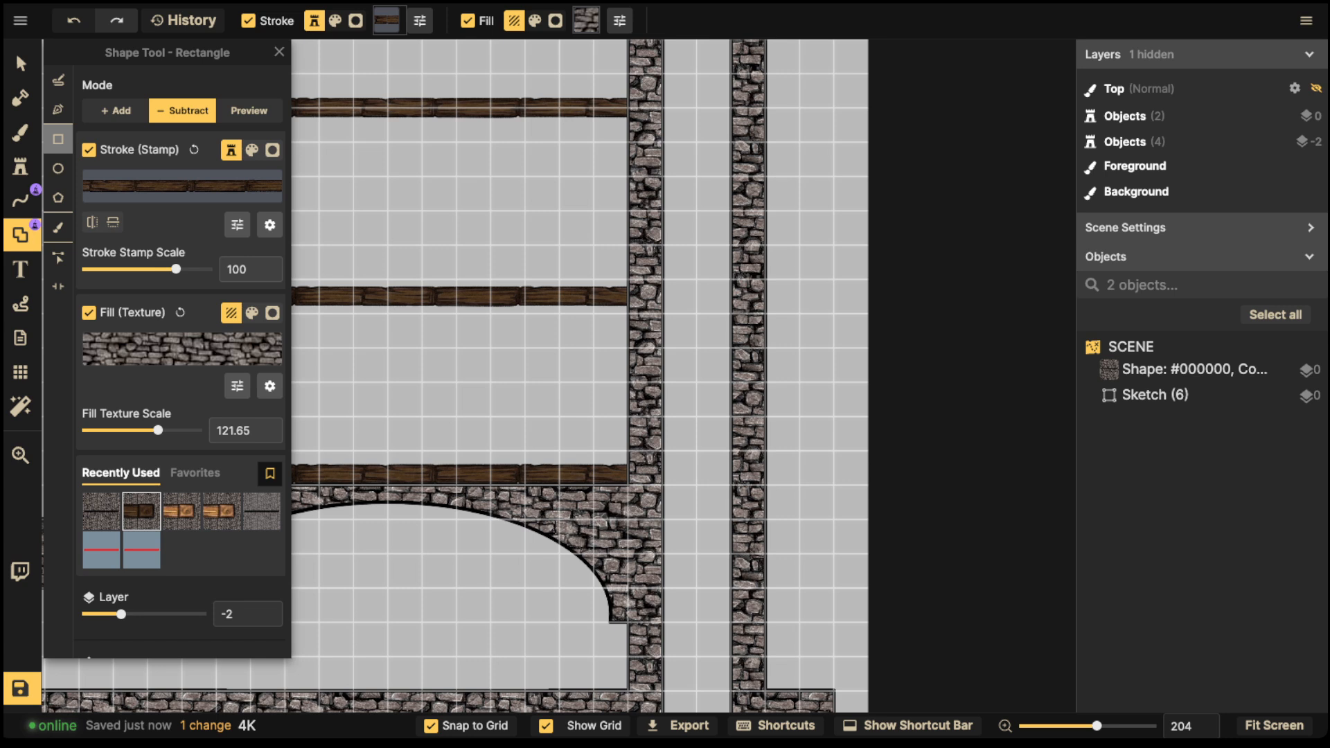
pyautogui.moveTo(655, 426); pyautogui.dragTo(689, 496)
pyautogui.click(1194, 369)
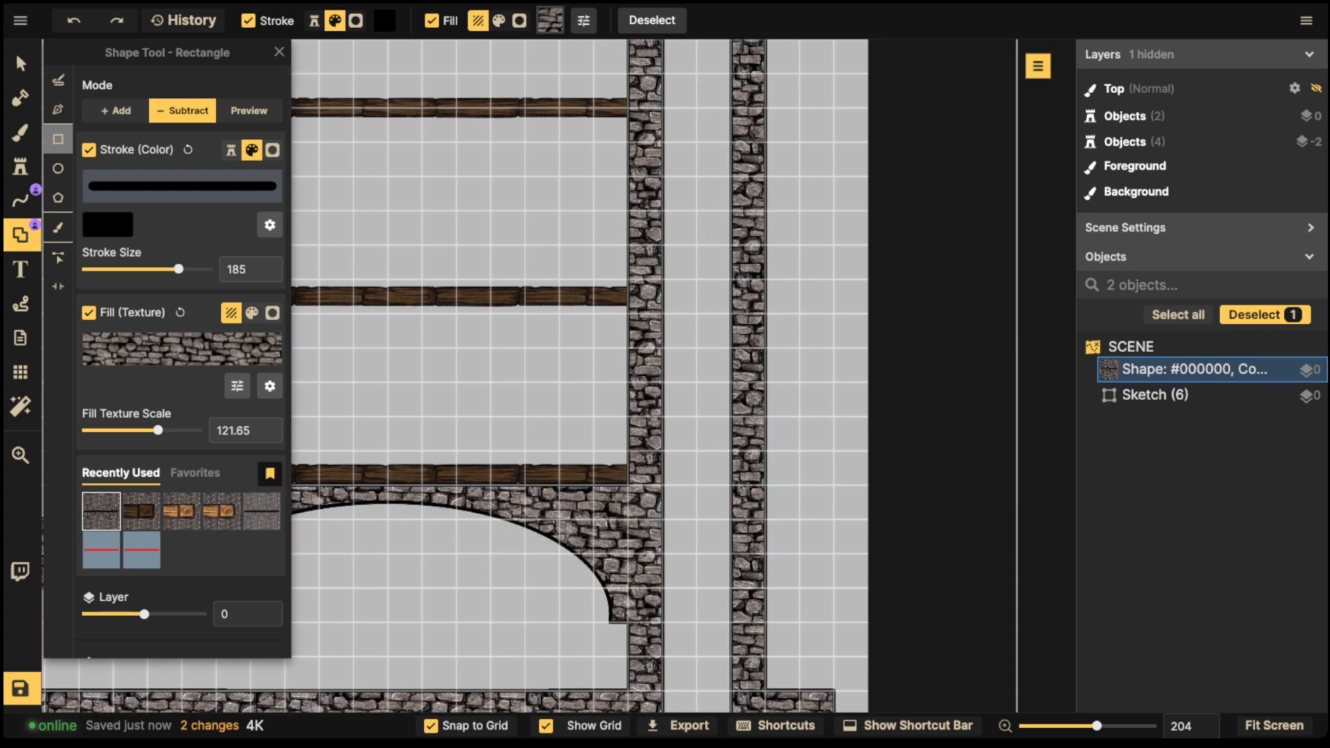
pyautogui.press('Escape')
pyautogui.moveTo(611, 417); pyautogui.dragTo(679, 486)
# Step: Cut three more two-tile-high doorways through the same shaft wall, one above each of the upper wooden floors
pyautogui.scroll(-2, 667, 423)
pyautogui.moveTo(667, 423); pyautogui.dragTo(664, 532)
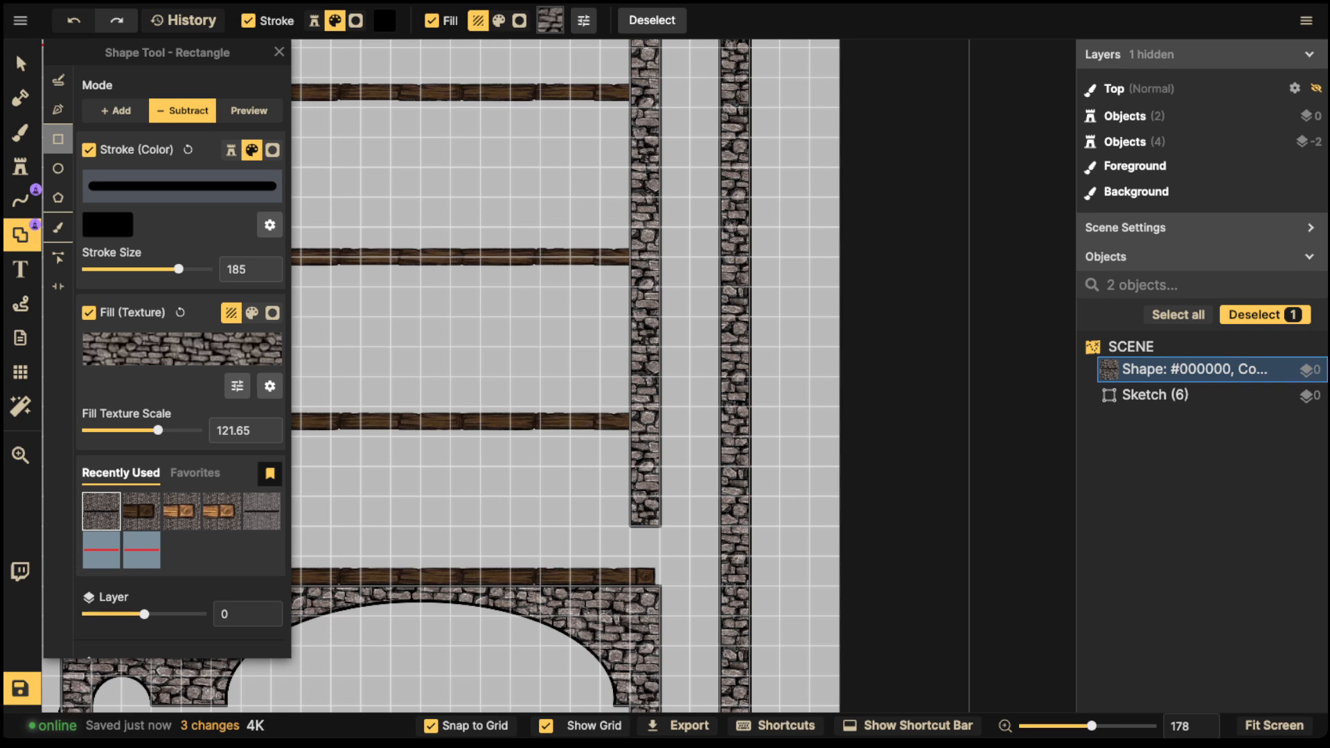
pyautogui.moveTo(615, 346); pyautogui.dragTo(675, 408)
pyautogui.moveTo(676, 408); pyautogui.dragTo(674, 531)
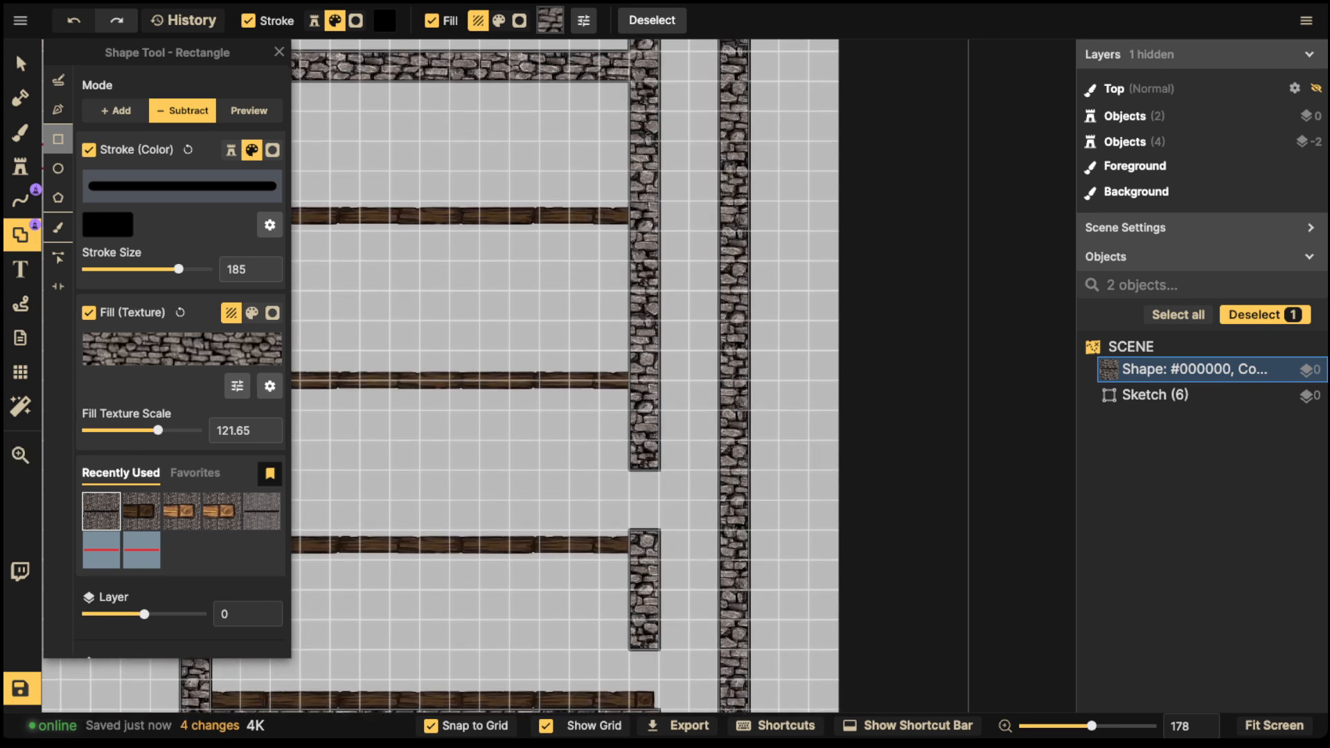
pyautogui.moveTo(611, 318); pyautogui.dragTo(677, 543)
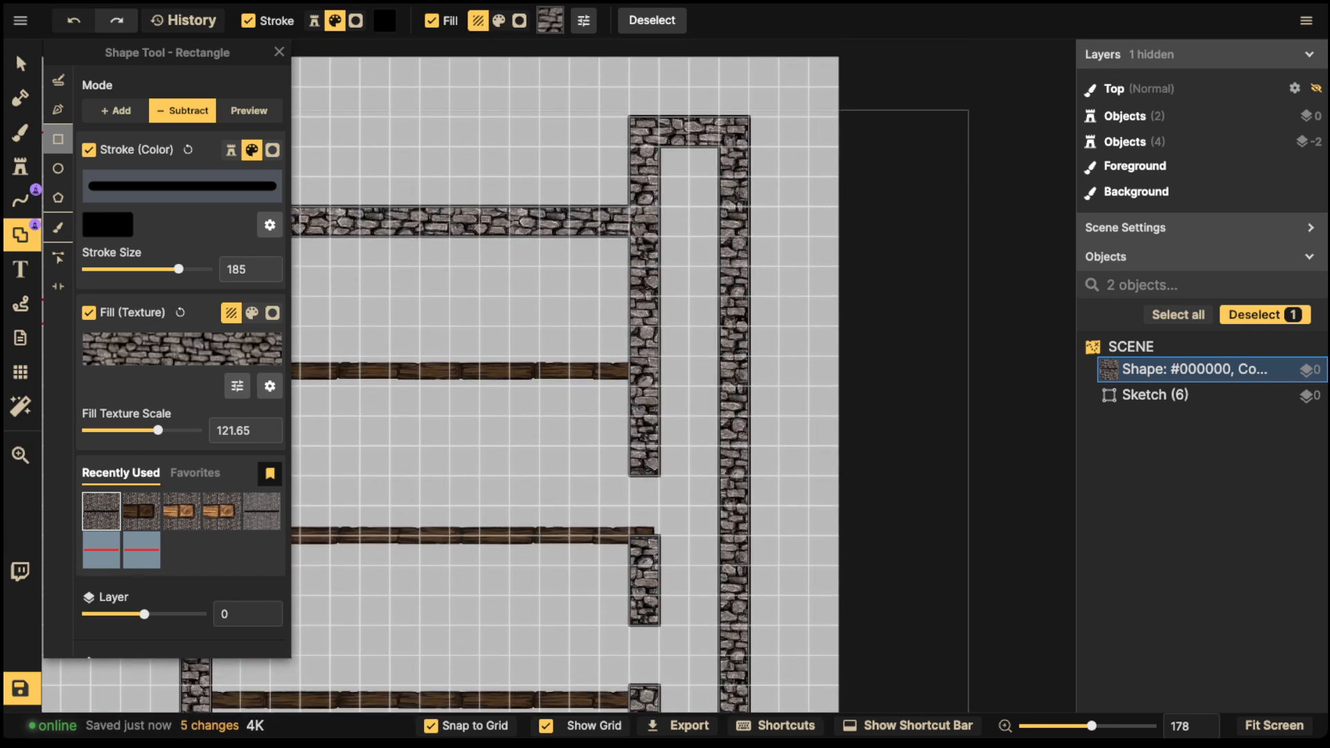
pyautogui.moveTo(611, 293); pyautogui.dragTo(677, 360)
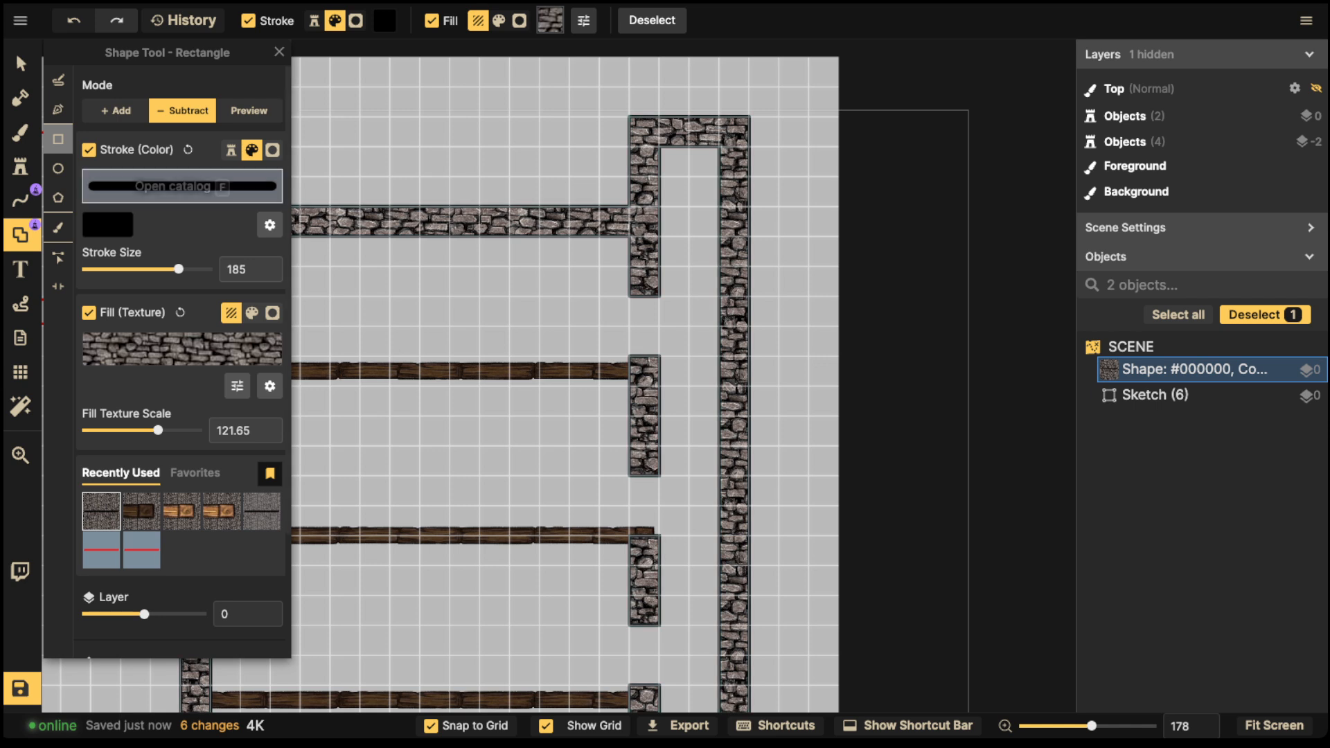
# Step: Nudge the topmost wooden floor up until its upper edge lines up with the bottom of the highest shaft doorway
pyautogui.click(21, 64)
pyautogui.click(443, 370)
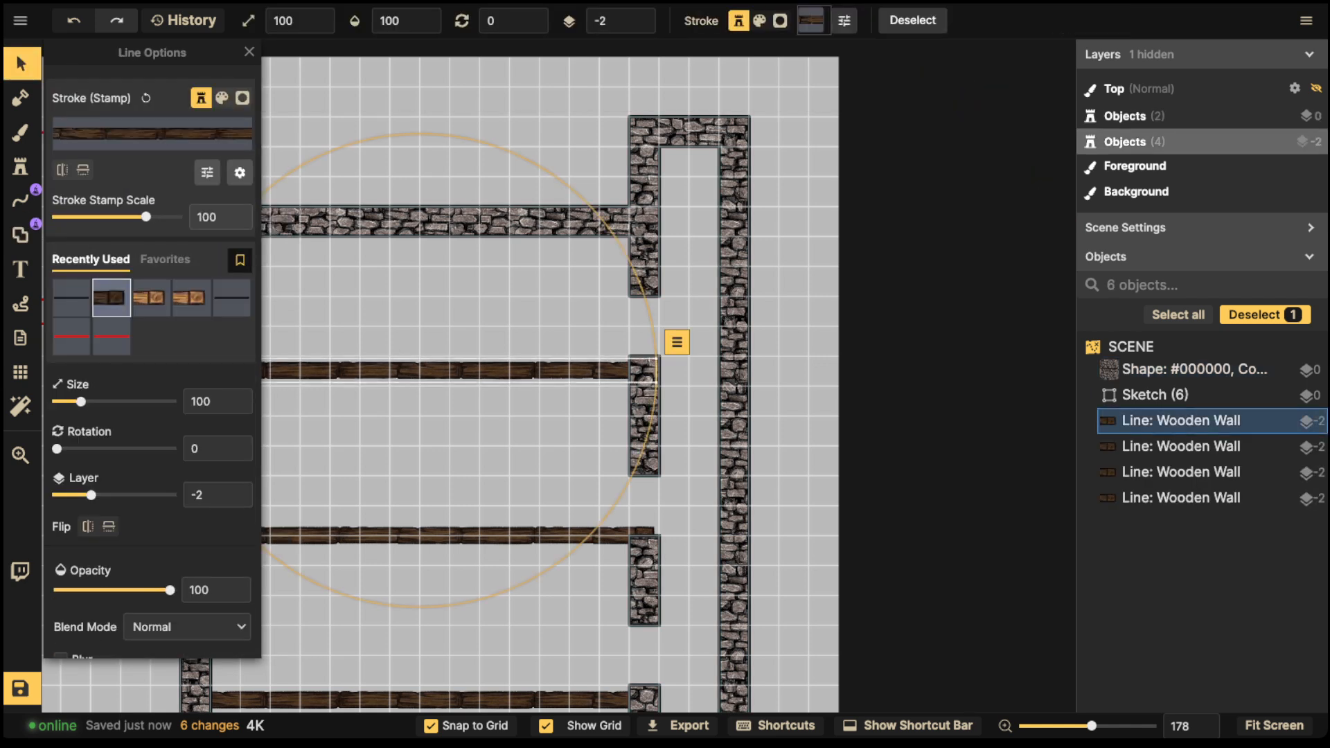
pyautogui.press('Up')
pyautogui.press('Up')
pyautogui.press('Up')
pyautogui.press('Up')
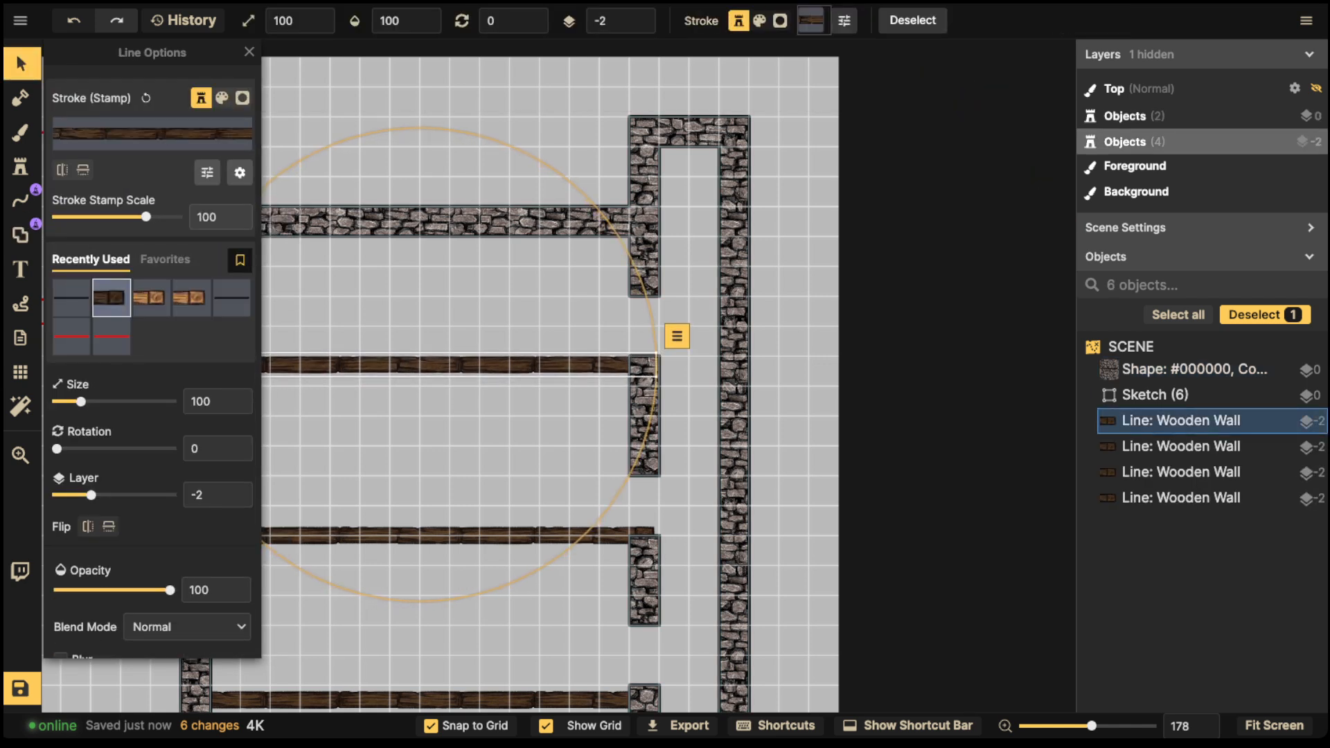
# Step: Nudge the second wooden floor from the top down until its upper edge is level with its doorway's bottom edge
pyautogui.click(1177, 446)
pyautogui.press('Down')
pyautogui.press('Down')
pyautogui.press('Down')
pyautogui.press('Down')
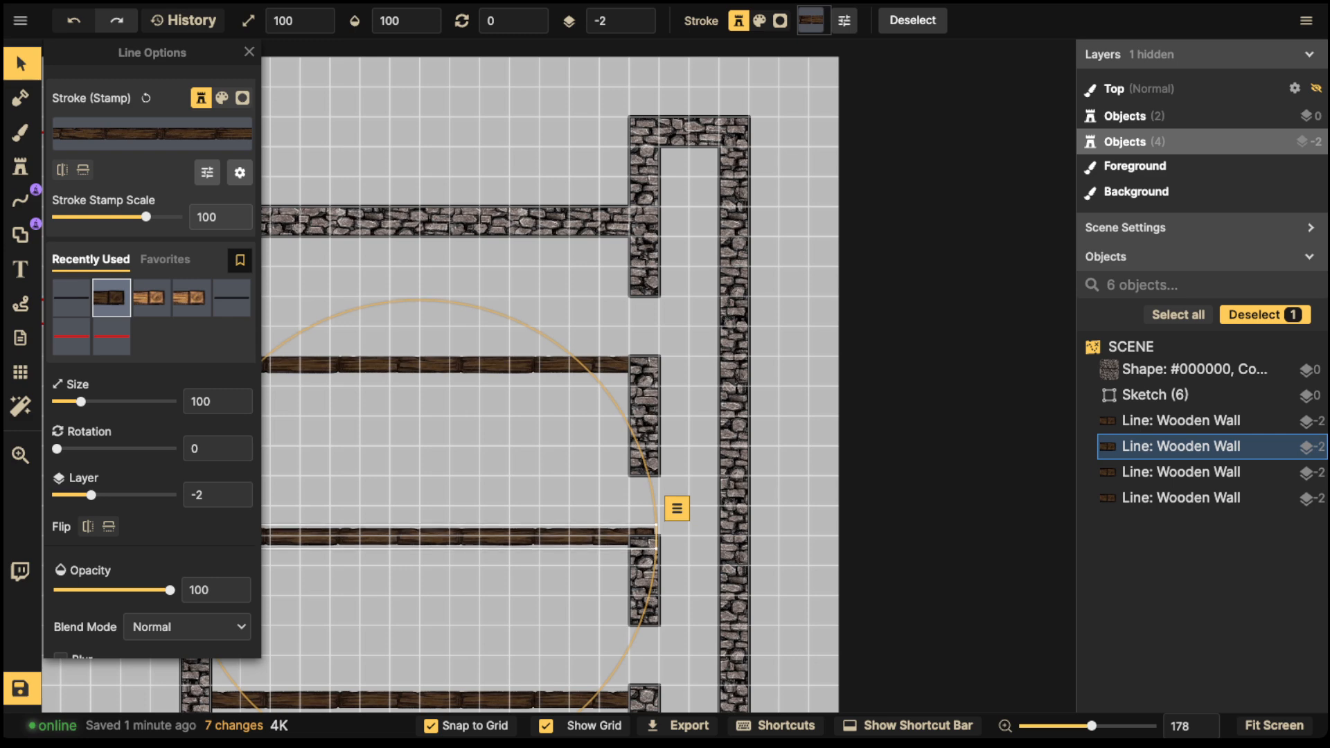
pyautogui.press('Down')
pyautogui.press('Down')
pyautogui.press('Down')
pyautogui.press('Down')
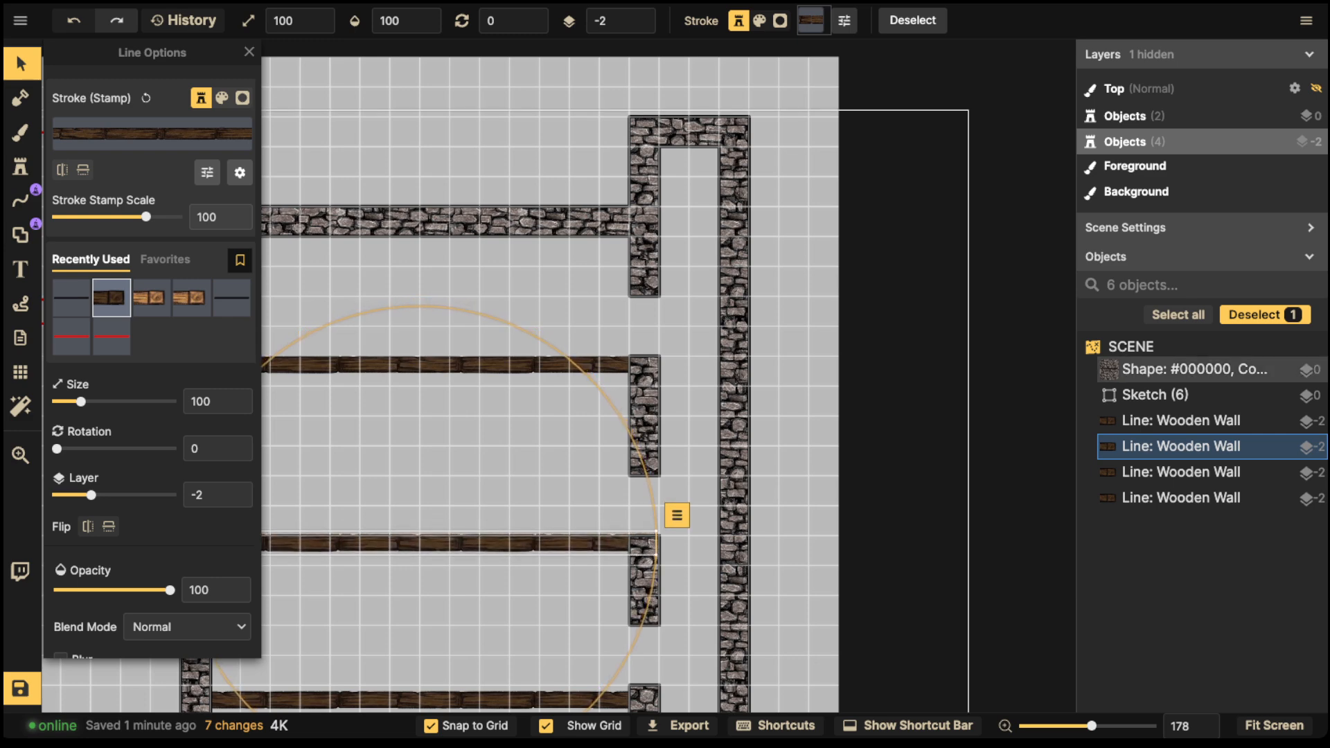
# Step: Nudge the third wooden floor from the top up until its upper edge is level with its doorway's bottom edge
pyautogui.press('space')
pyautogui.moveTo(554, 645); pyautogui.dragTo(591, 367)
pyautogui.click(1178, 471)
pyautogui.press('Up')
pyautogui.press('Up')
pyautogui.press('Up')
pyautogui.press('Up')
pyautogui.press('Up')
pyautogui.press('Up')
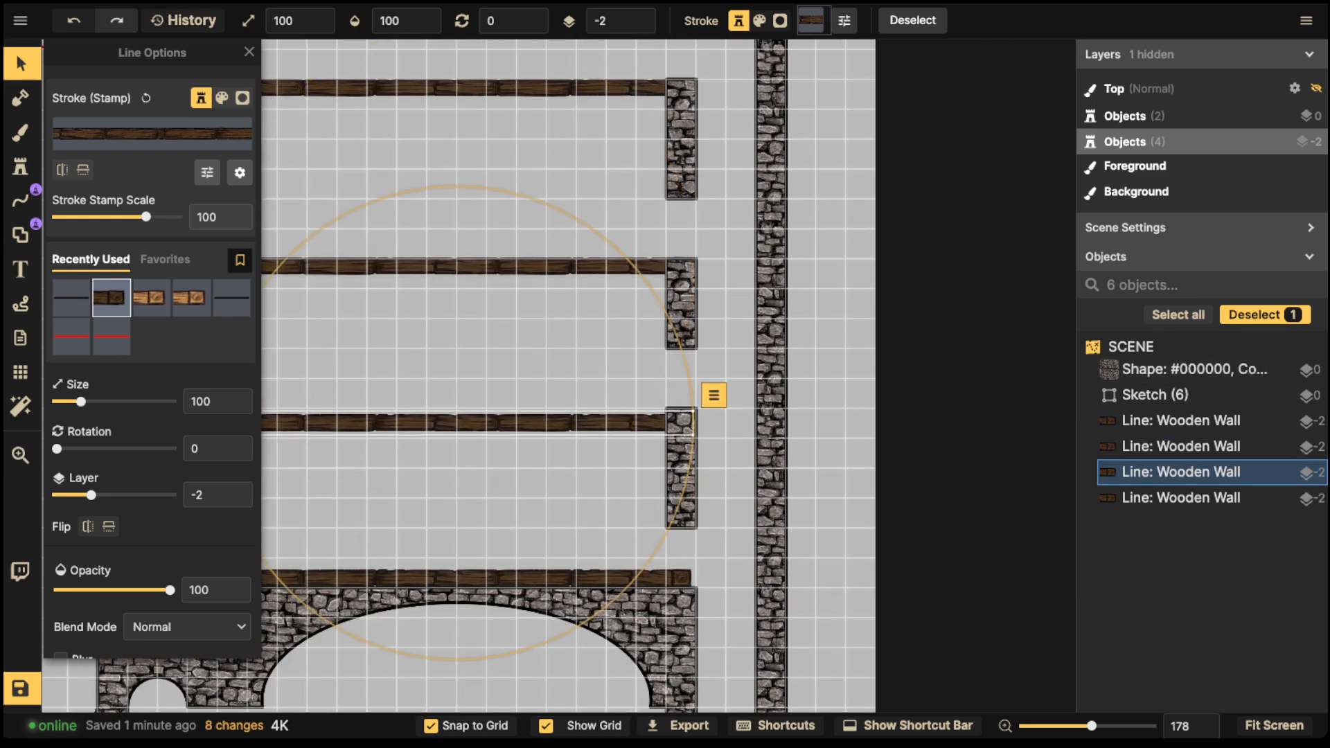
pyautogui.press('Up')
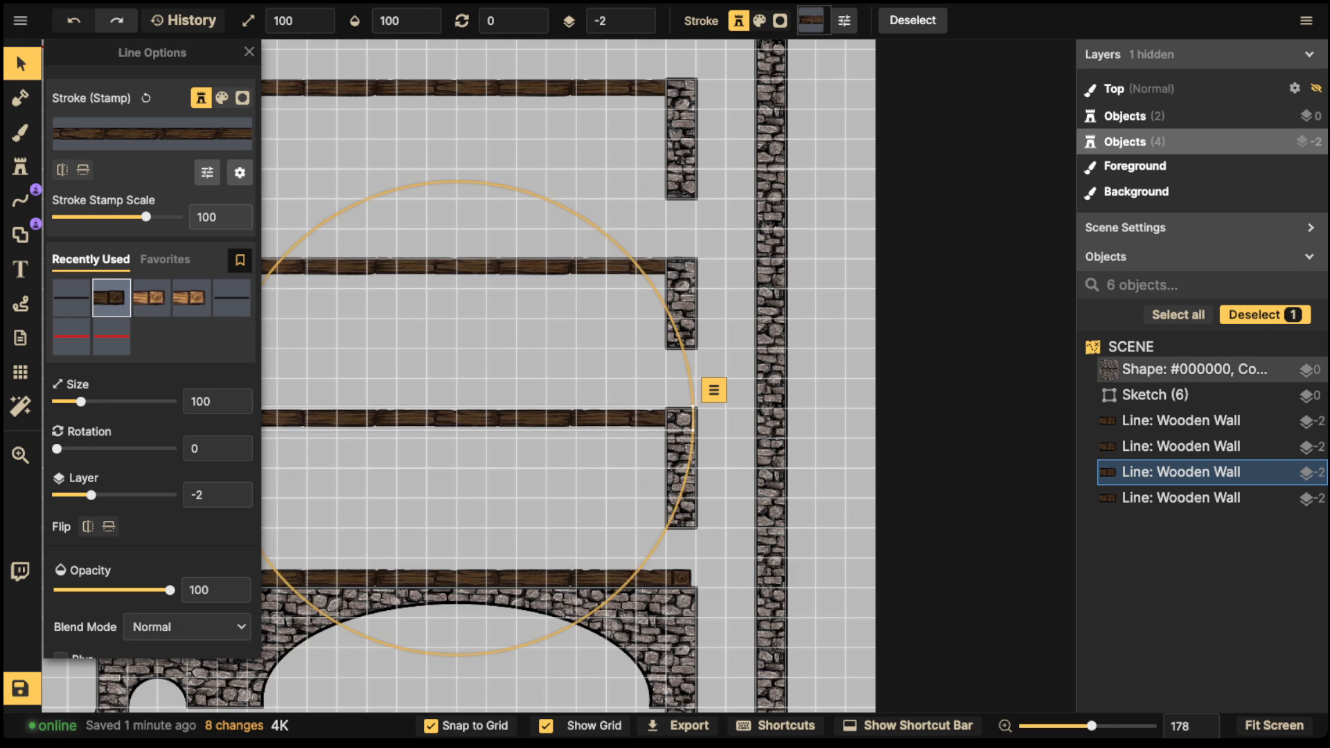
# Step: Delete the lowest wooden floor line, the one lying directly on top of the arched stone base
pyautogui.click(1180, 498)
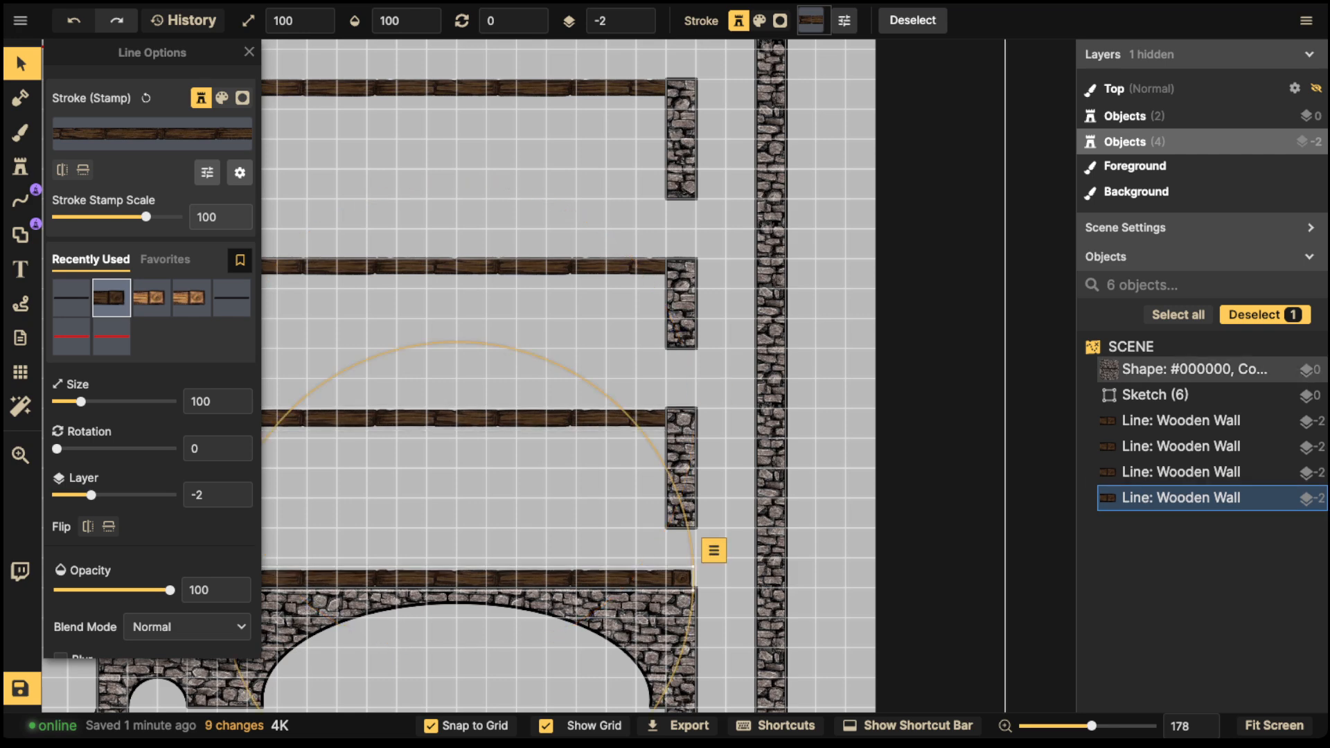
pyautogui.press('Delete')
pyautogui.scroll(-4, 786, 520)
# Step: Examine the tower cross-section's floors, walls and arched base
pyautogui.moveTo(786, 519); pyautogui.dragTo(827, 542)
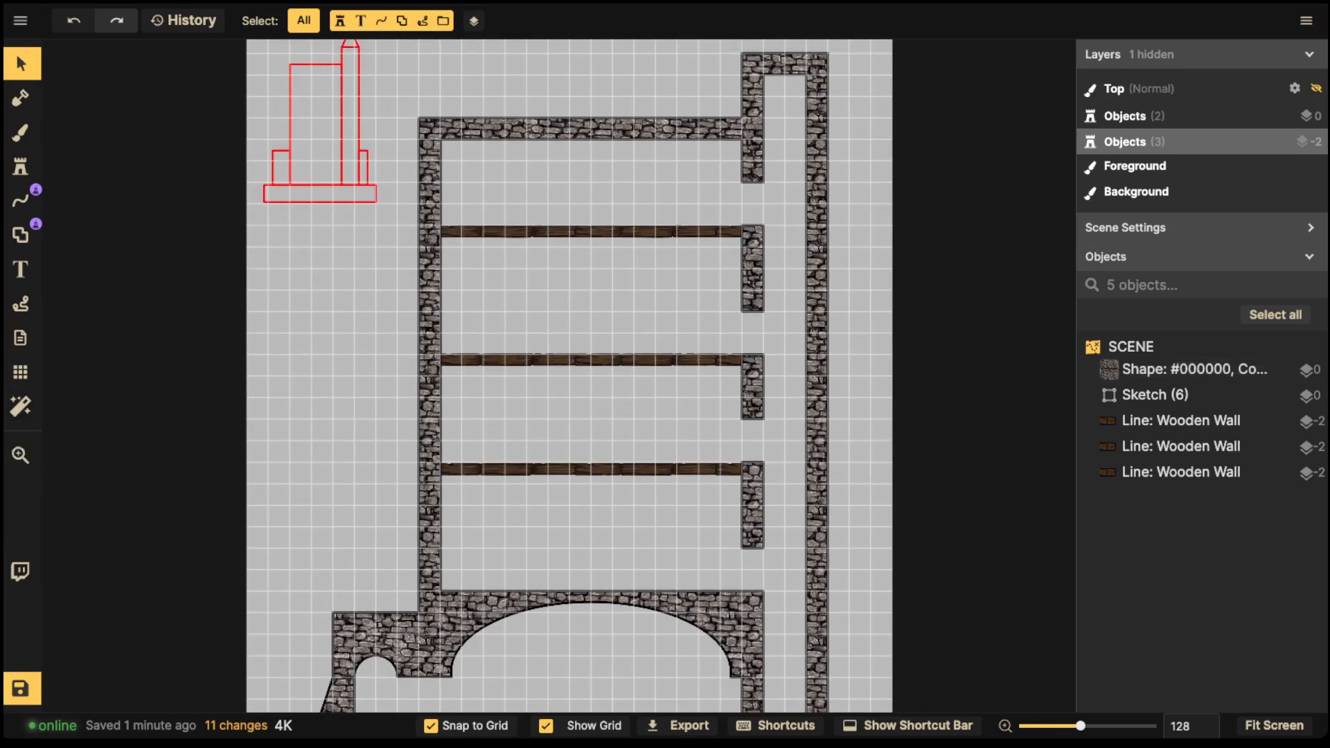
pyautogui.scroll(-2, 436, 132)
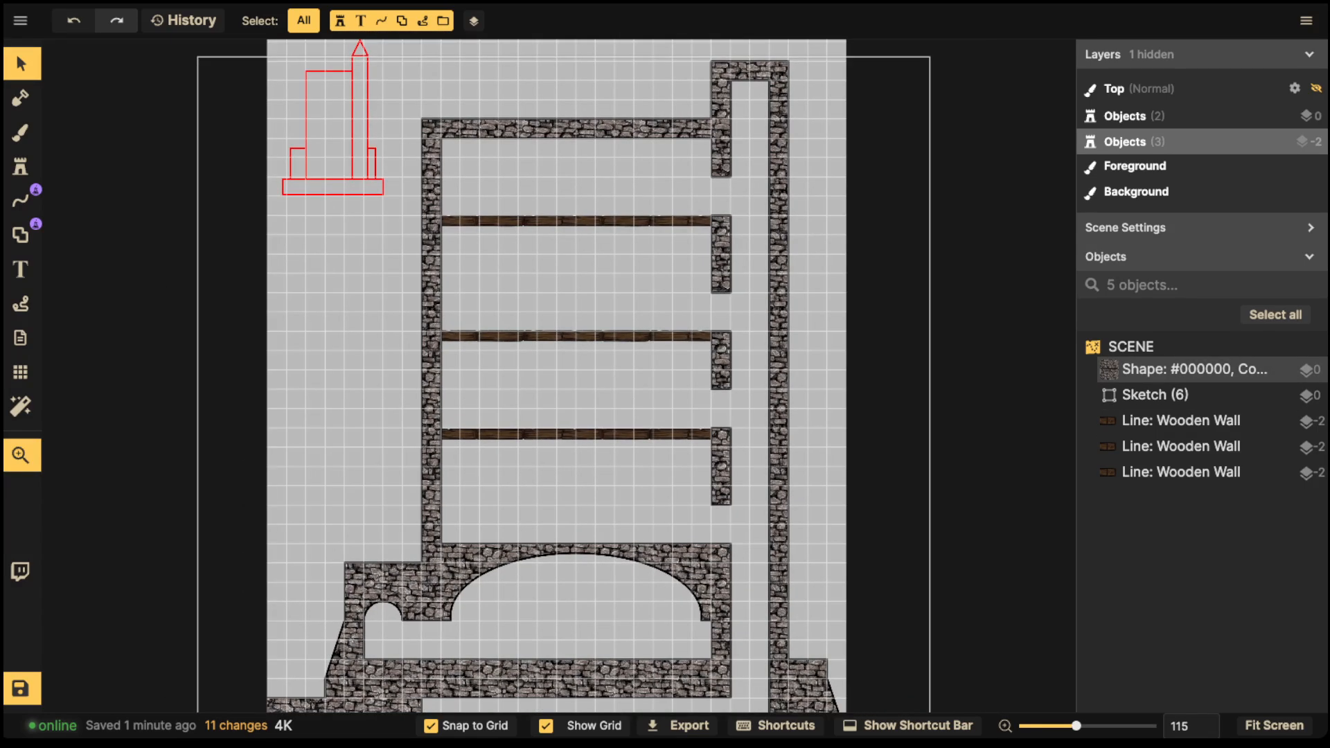
pyautogui.moveTo(559, 374); pyautogui.dragTo(552, 393)
pyautogui.moveTo(444, 541); pyautogui.dragTo(502, 499)
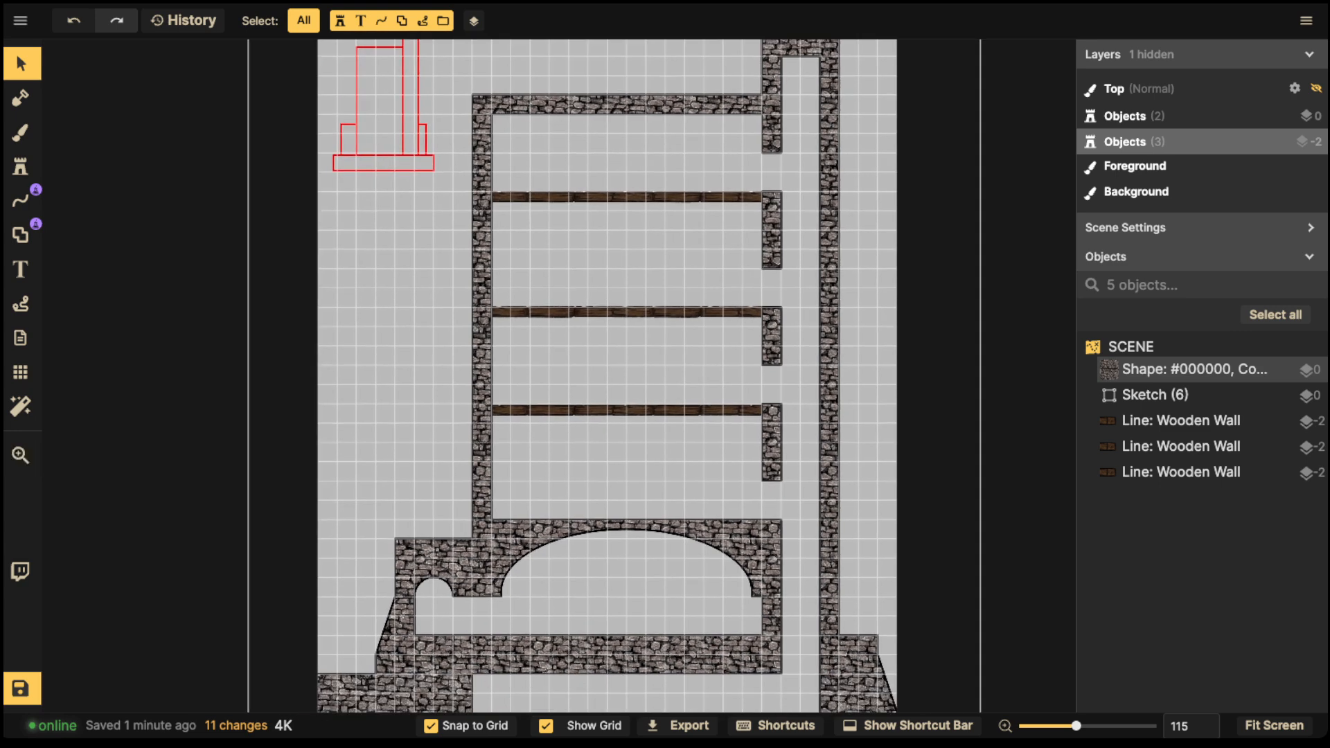
pyautogui.scroll(4, 502, 498)
pyautogui.scroll(-5, 479, 346)
pyautogui.moveTo(479, 346); pyautogui.dragTo(484, 457)
pyautogui.press('space')
pyautogui.moveTo(618, 374); pyautogui.dragTo(632, 316)
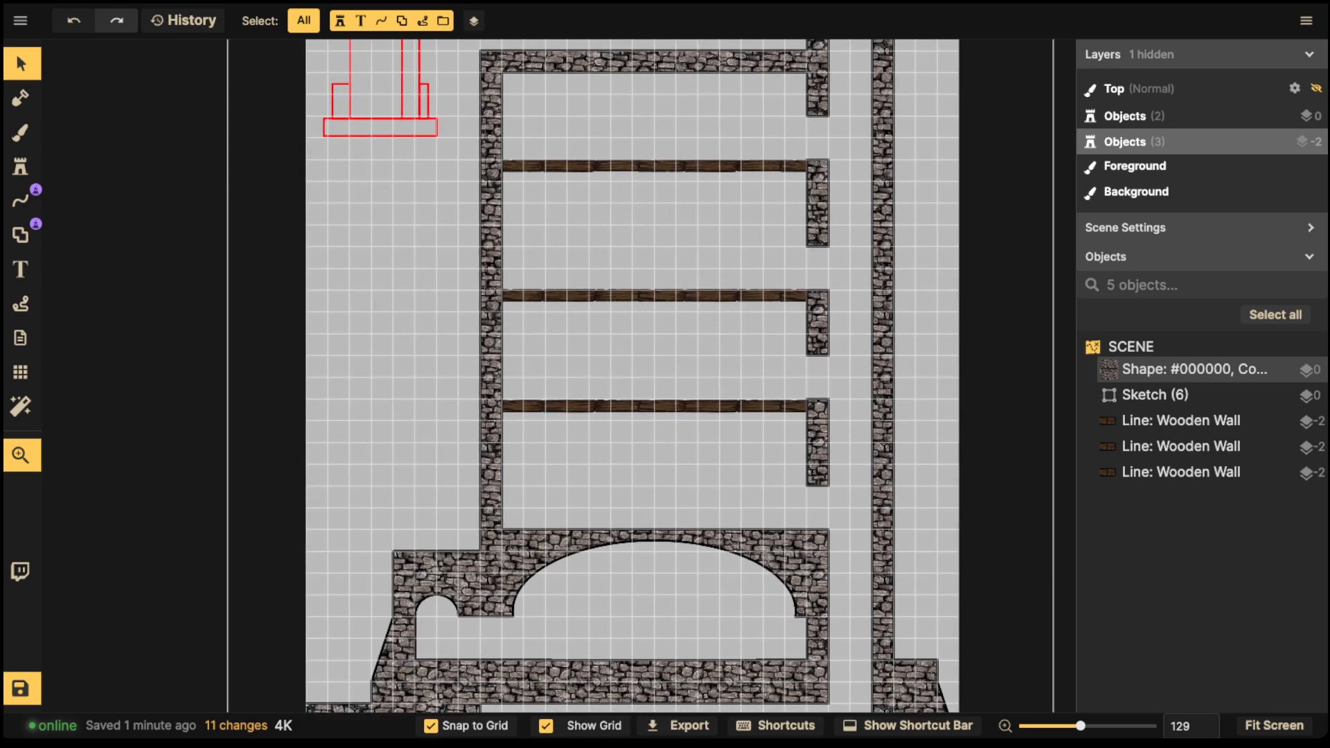
# Step: Select the stone wall shape and subtract a rectangular opening two grid squares high from the tower's left wall, directly above the base
pyautogui.moveTo(409, 511); pyautogui.dragTo(431, 430)
pyautogui.scroll(4, 436, 514)
pyautogui.press('space')
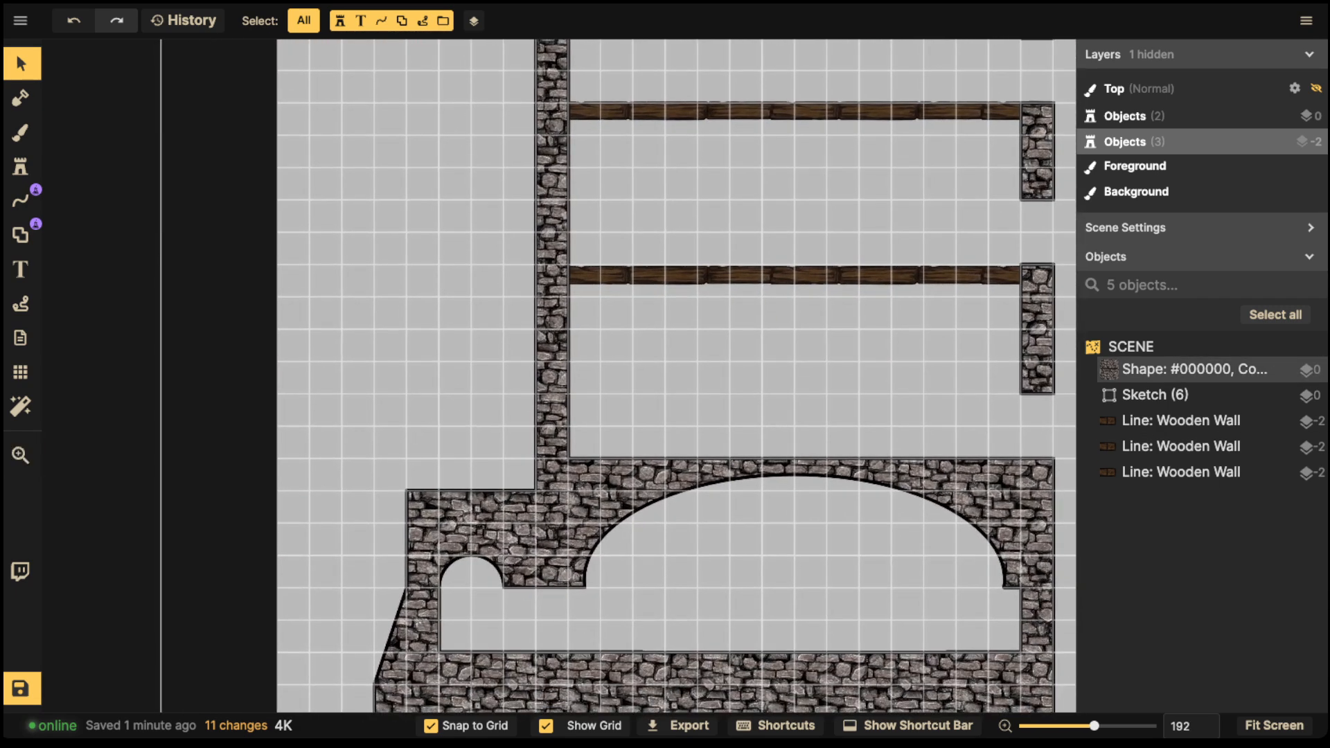
pyautogui.click(20, 234)
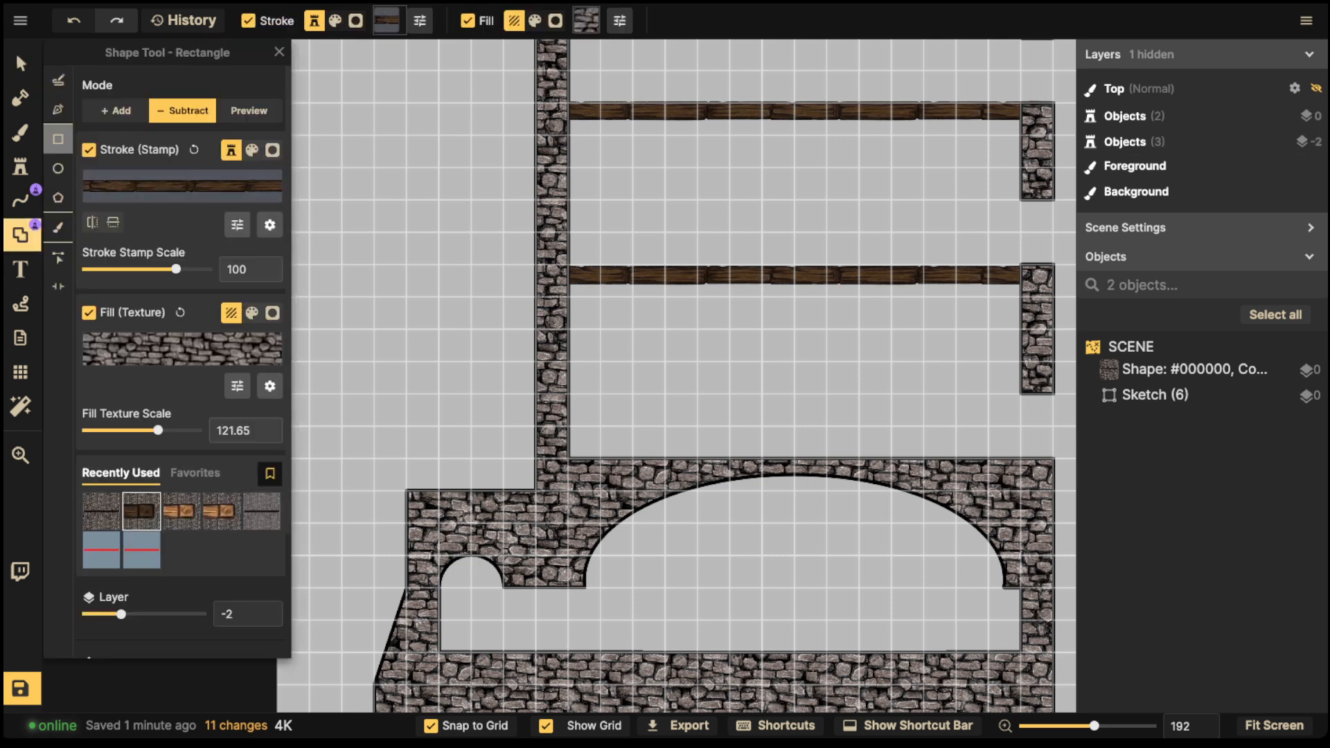
pyautogui.moveTo(510, 382); pyautogui.dragTo(596, 470)
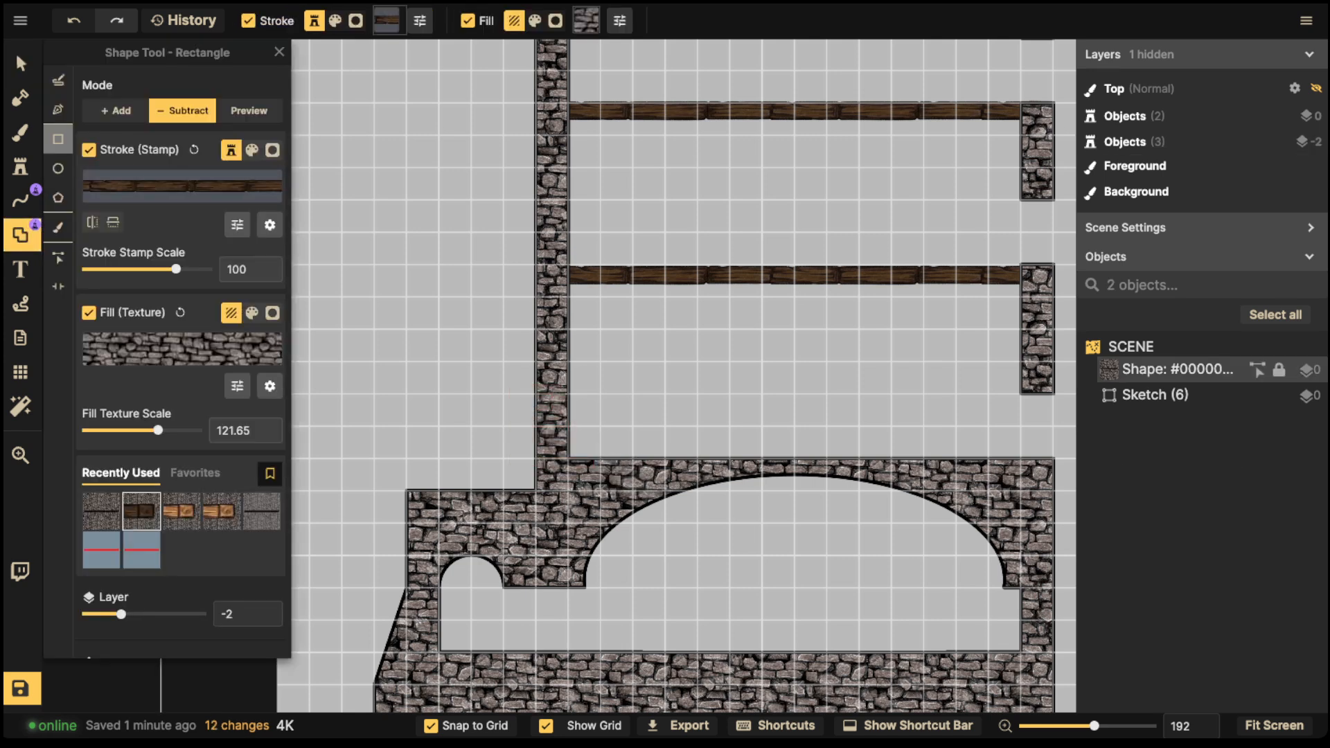
pyautogui.click(1194, 369)
pyautogui.press('Escape')
pyautogui.moveTo(515, 391); pyautogui.dragTo(588, 461)
pyautogui.scroll(-5, 611, 441)
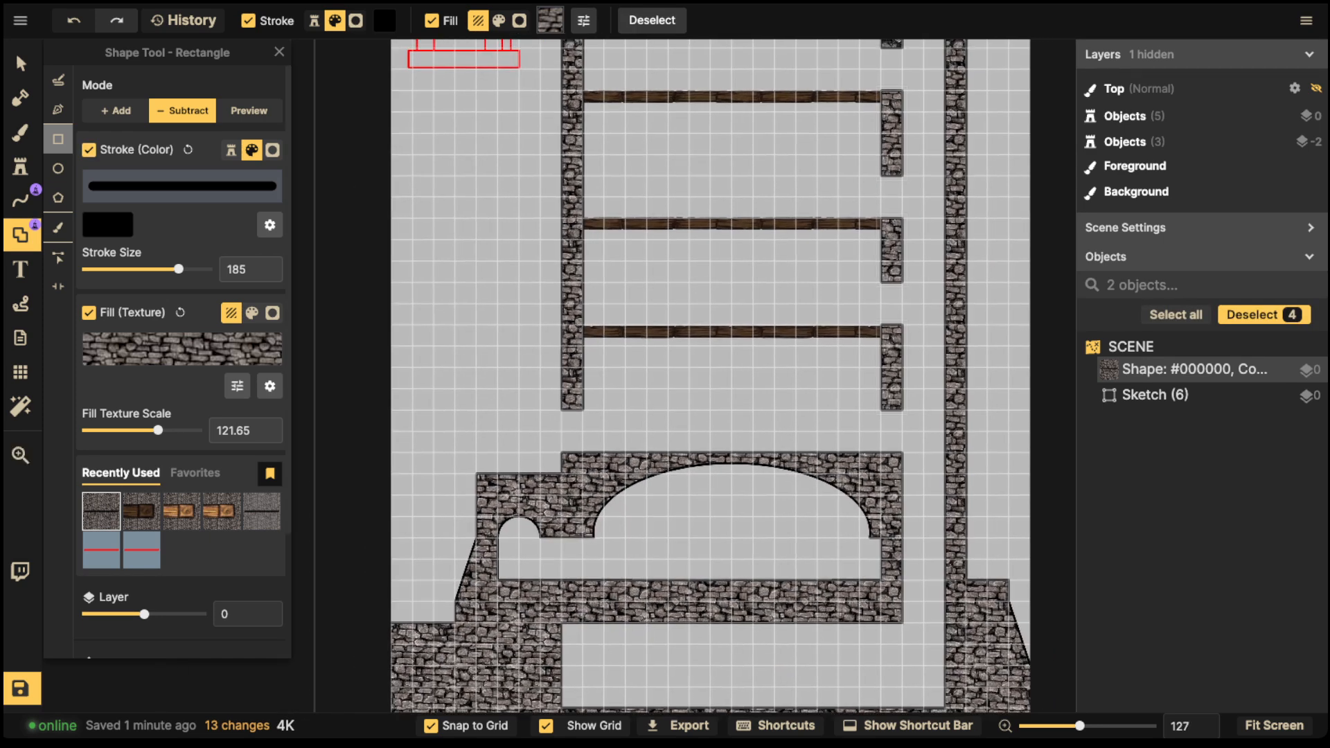
# Step: Add a small stone step, half a grid square in size, just outside the new opening in the left wall
pyautogui.click(115, 110)
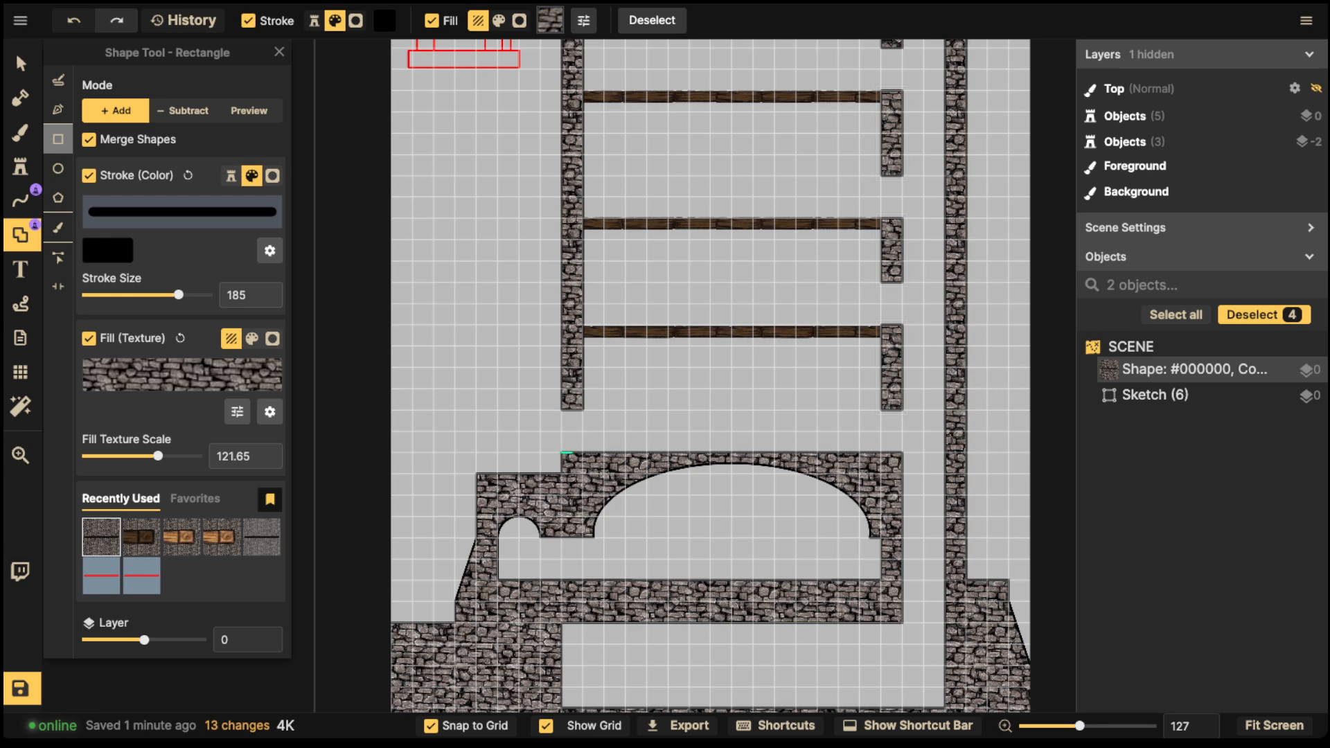
pyautogui.moveTo(573, 452); pyautogui.dragTo(475, 474)
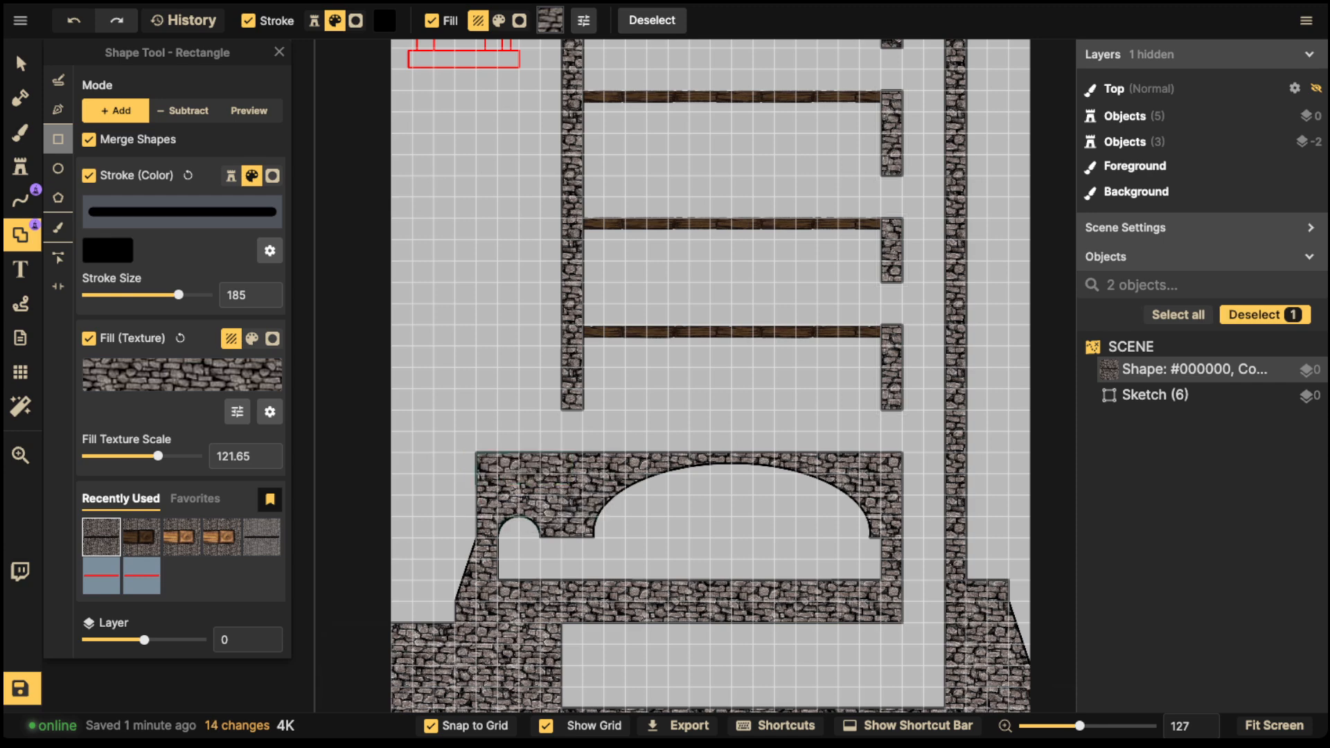
pyautogui.hotkey('ctrl', 'z')
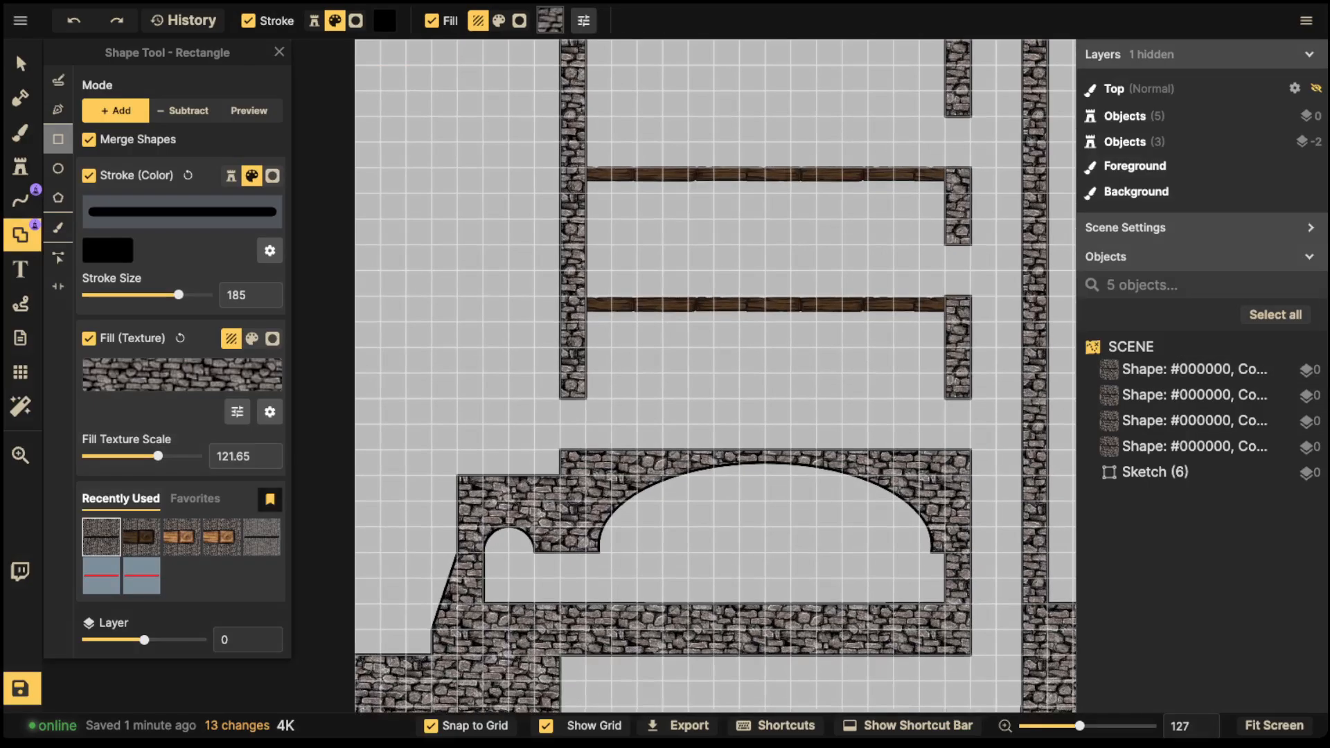
pyautogui.moveTo(566, 462); pyautogui.dragTo(547, 475)
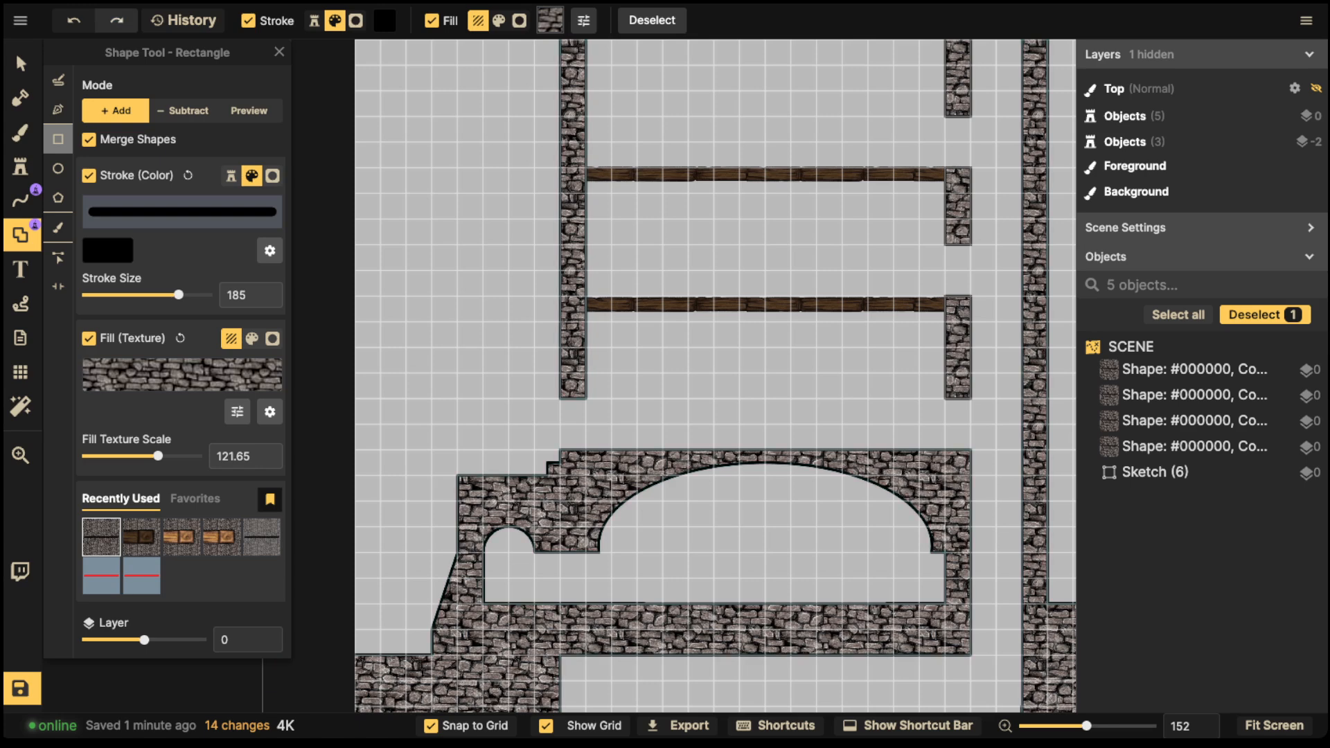
# Step: Extend the left wall two grid squares above the roof and add a half-square stone step in the parapet's inner corner
pyautogui.scroll(-3, 493, 336)
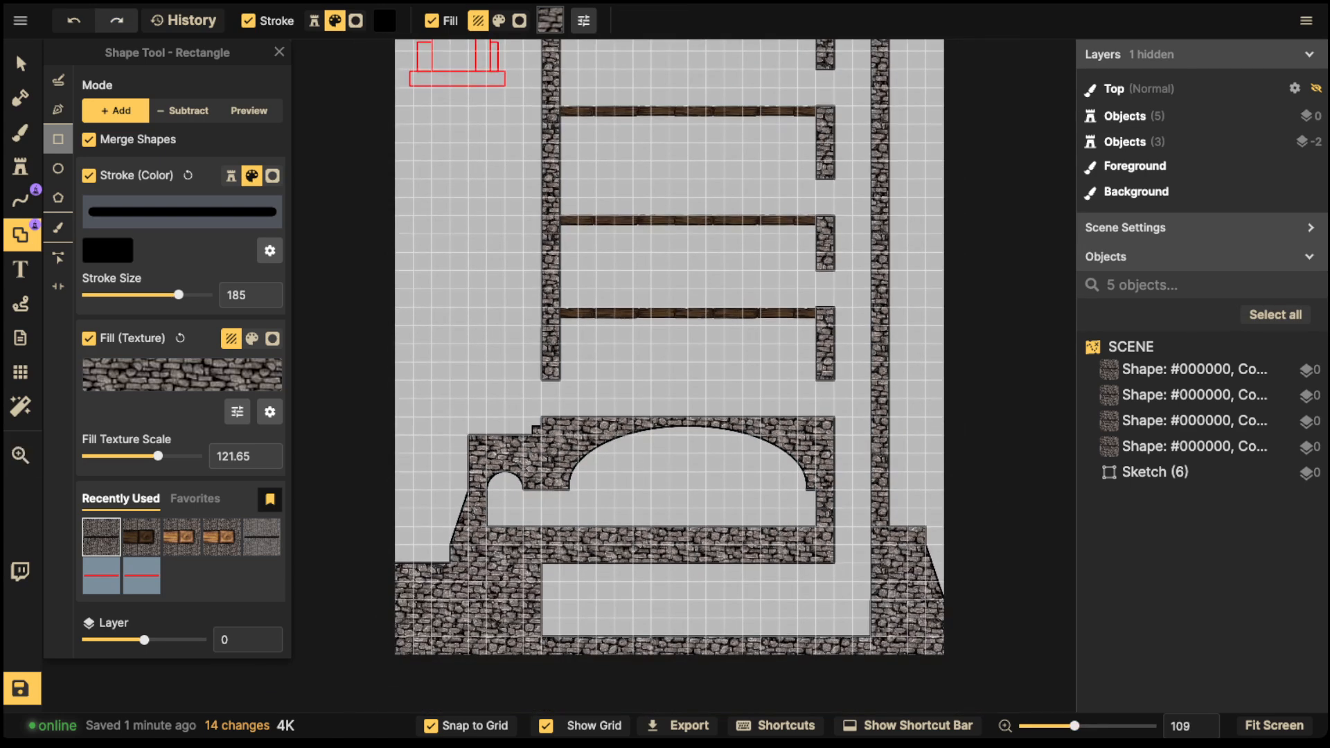
pyautogui.scroll(-1, 588, 332)
pyautogui.press('space')
pyautogui.moveTo(588, 333); pyautogui.dragTo(552, 568)
pyautogui.scroll(5, 521, 275)
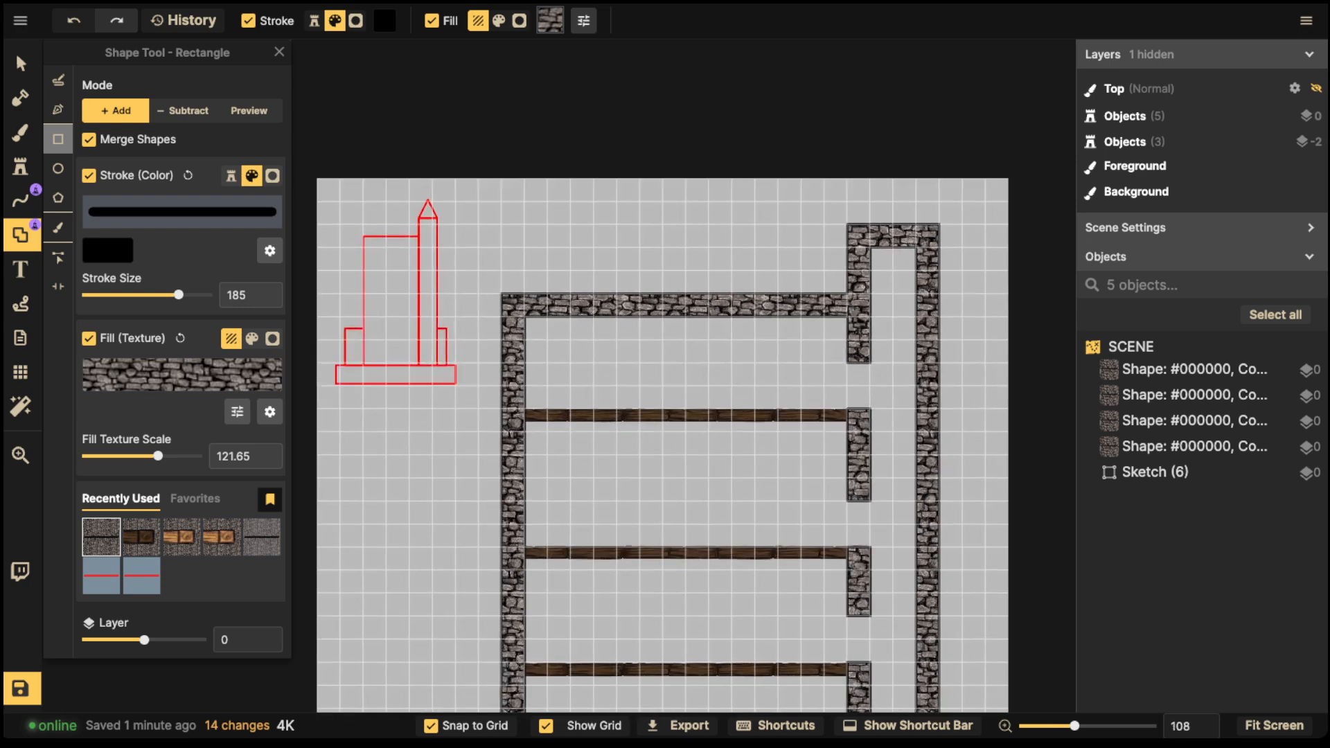
pyautogui.moveTo(501, 245); pyautogui.dragTo(528, 351)
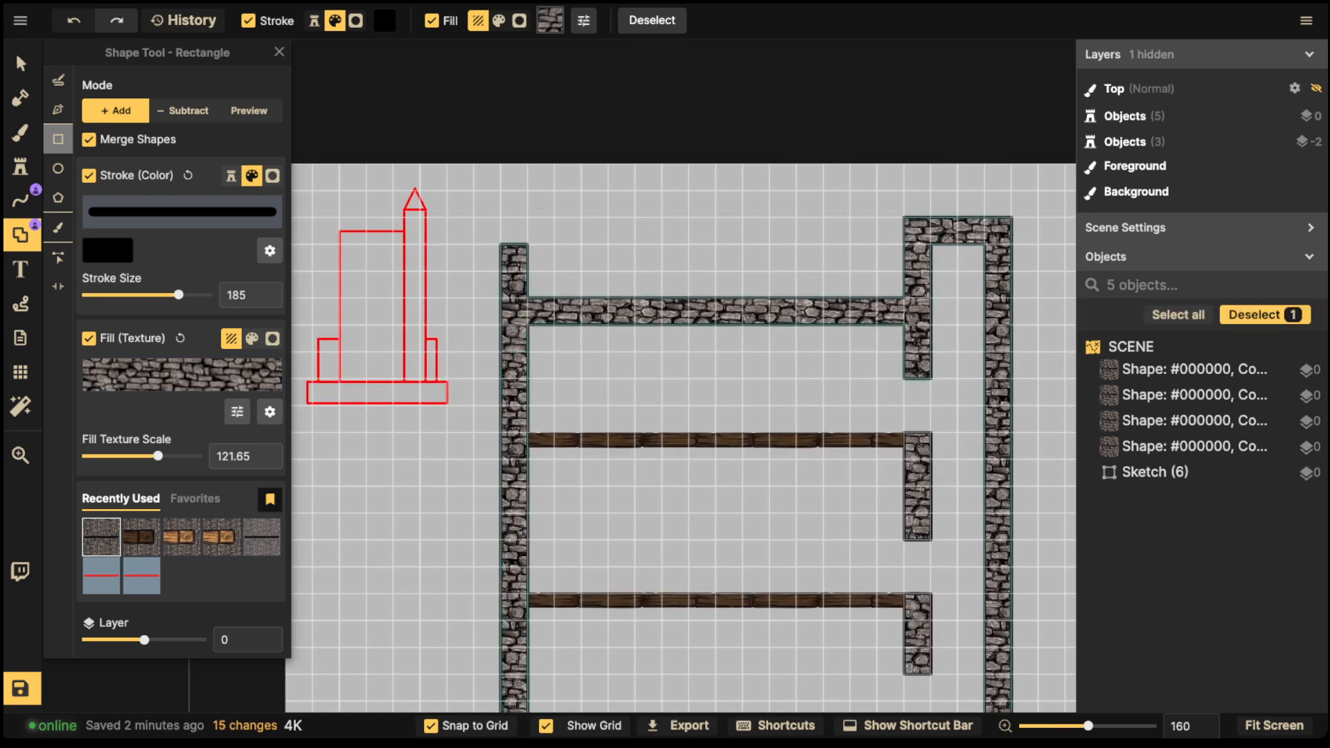
pyautogui.moveTo(528, 284); pyautogui.dragTo(544, 313)
pyautogui.scroll(-5, 458, 284)
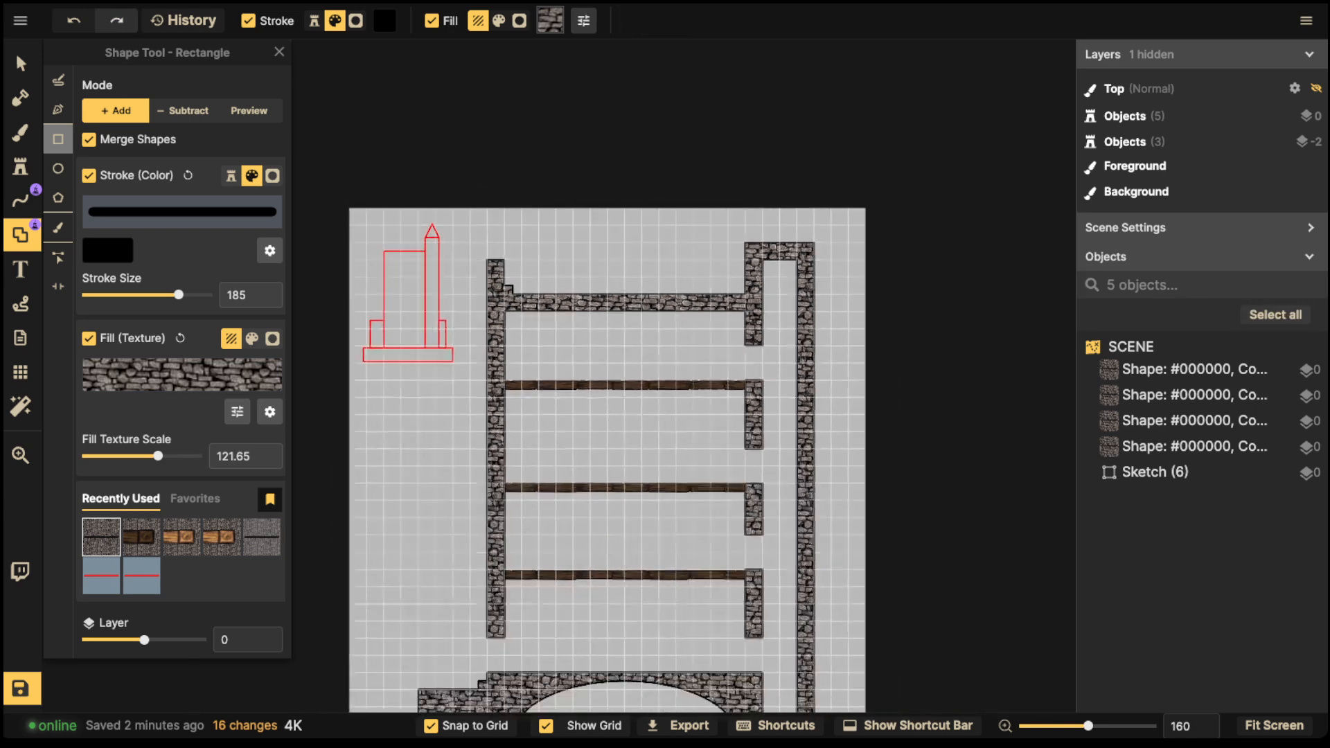
# Step: Thicken the stone floor beneath the large arched room downward to four grid squares by adding a rectangle and trimming its underside
pyautogui.moveTo(458, 284); pyautogui.dragTo(477, 170)
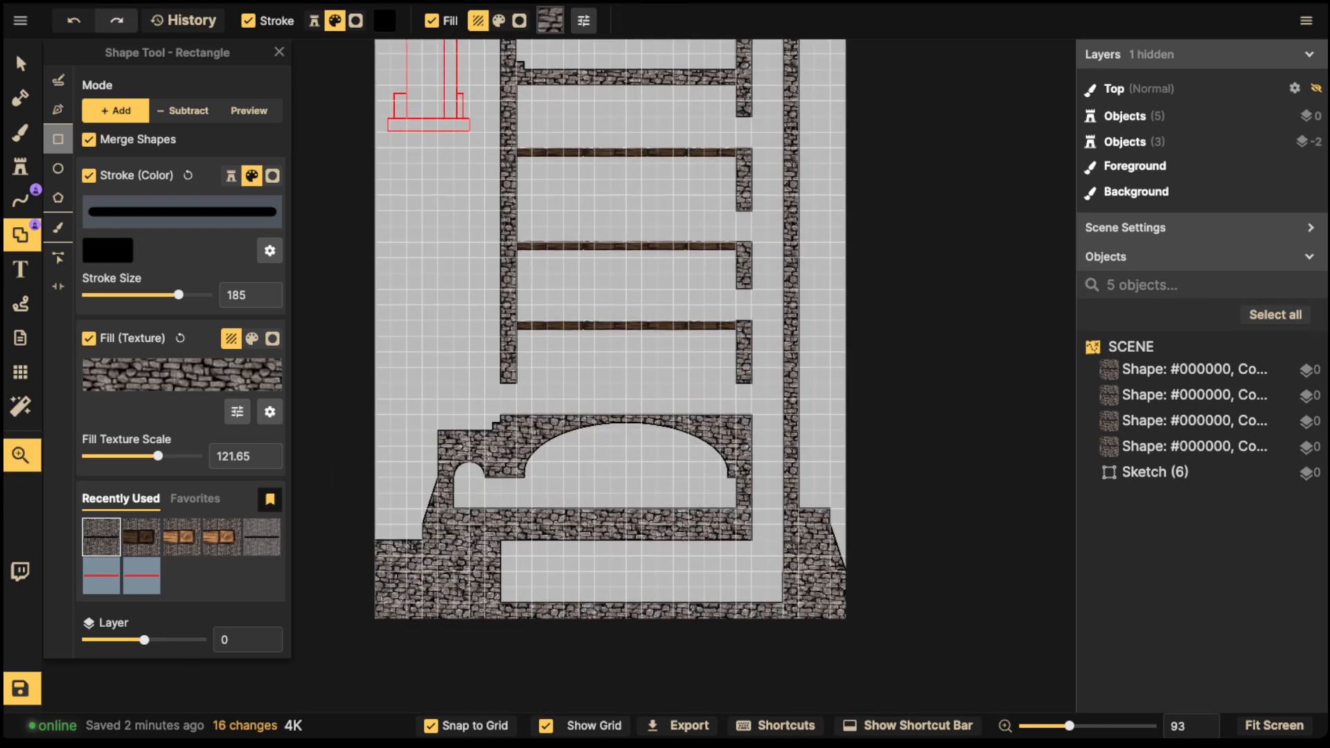
pyautogui.scroll(1, 634, 554)
pyautogui.moveTo(601, 578); pyautogui.dragTo(625, 523)
pyautogui.scroll(4, 624, 558)
pyautogui.moveTo(437, 457); pyautogui.dragTo(846, 539)
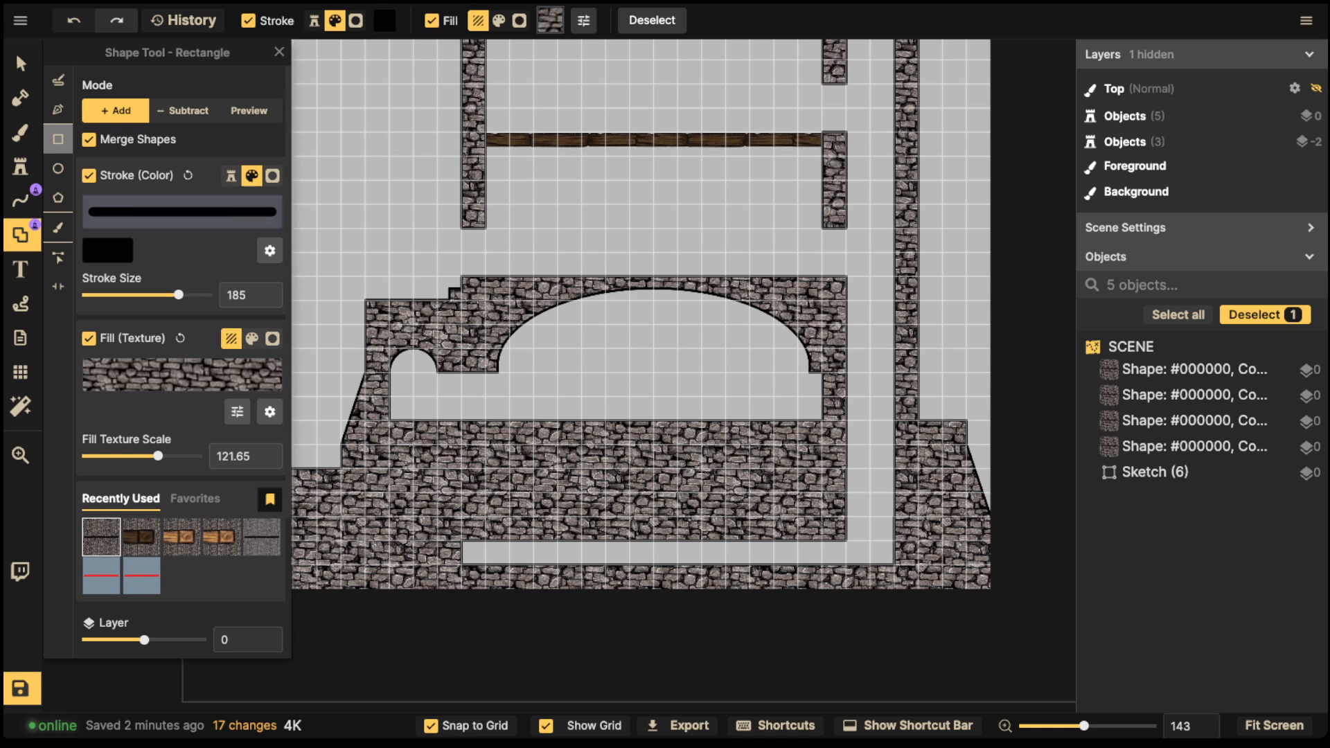
pyautogui.click(183, 111)
pyautogui.moveTo(460, 516); pyautogui.dragTo(860, 557)
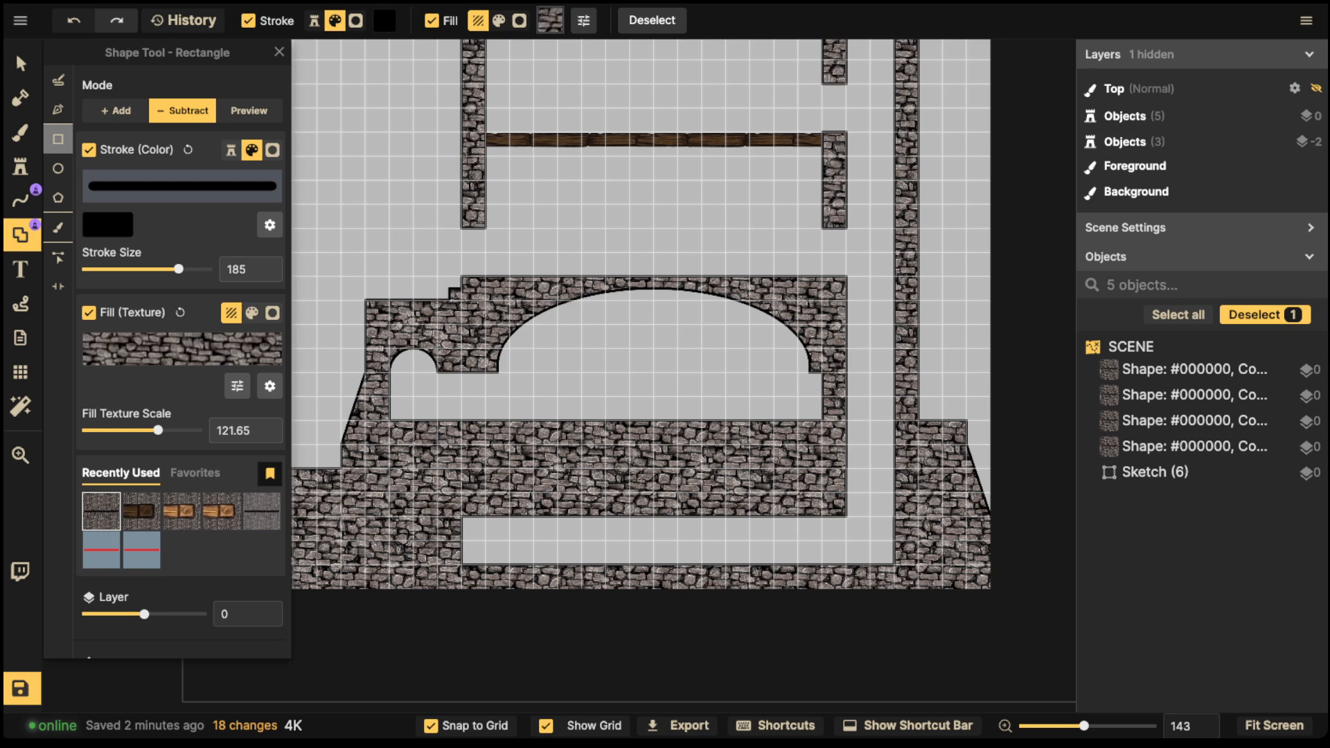
# Step: Subtract three rectangular recesses, three, three and five grid squares wide, from the thick floor's underside, leaving pillars between them
pyautogui.moveTo(459, 490); pyautogui.dragTo(534, 564)
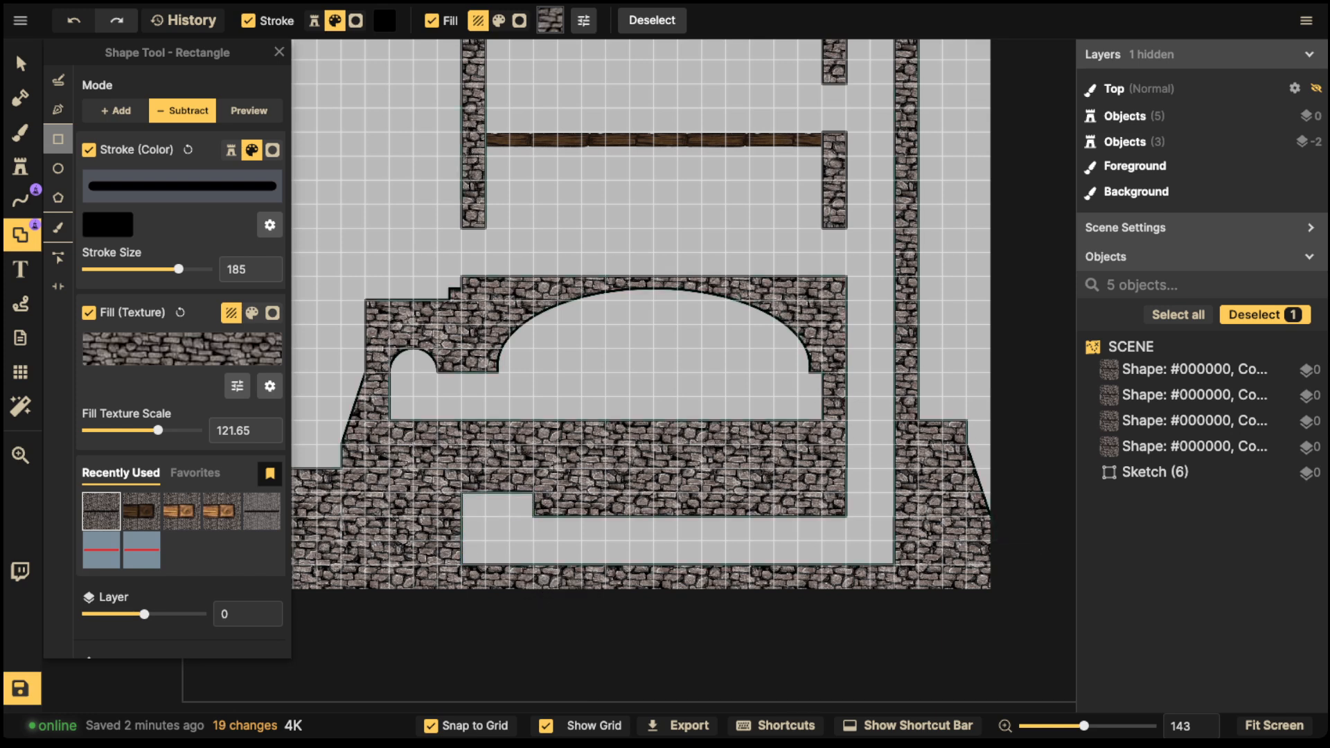
pyautogui.moveTo(822, 497); pyautogui.dragTo(748, 554)
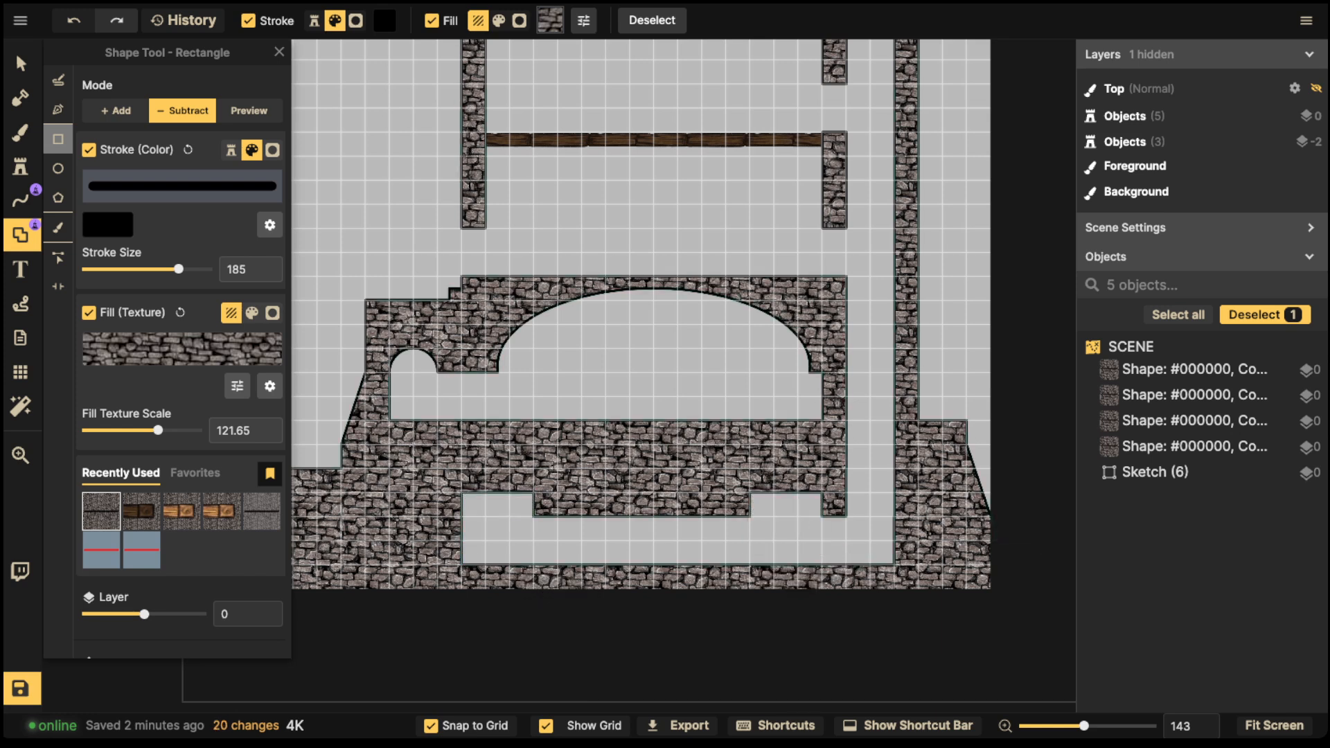
pyautogui.moveTo(580, 492); pyautogui.dragTo(702, 541)
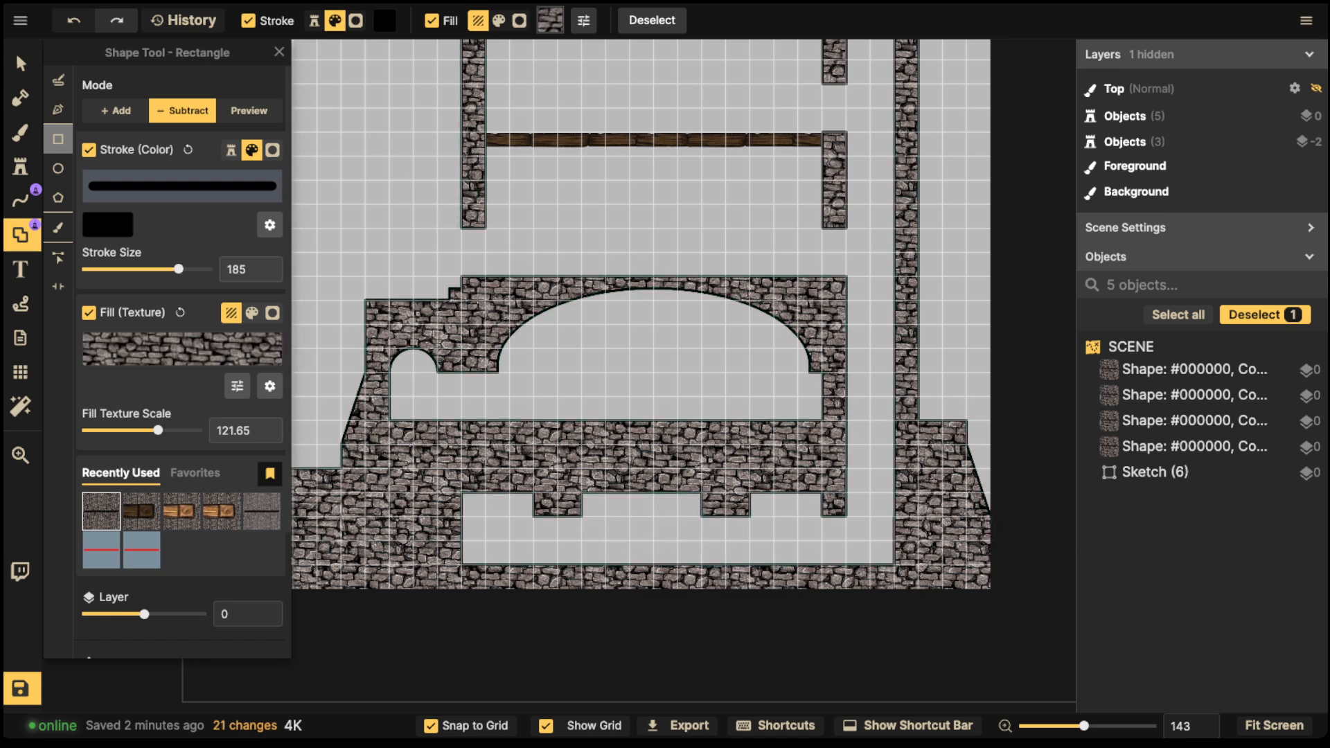
# Step: Subtract an ellipse above each of the three basement recesses to turn them into rounded arches
pyautogui.click(58, 168)
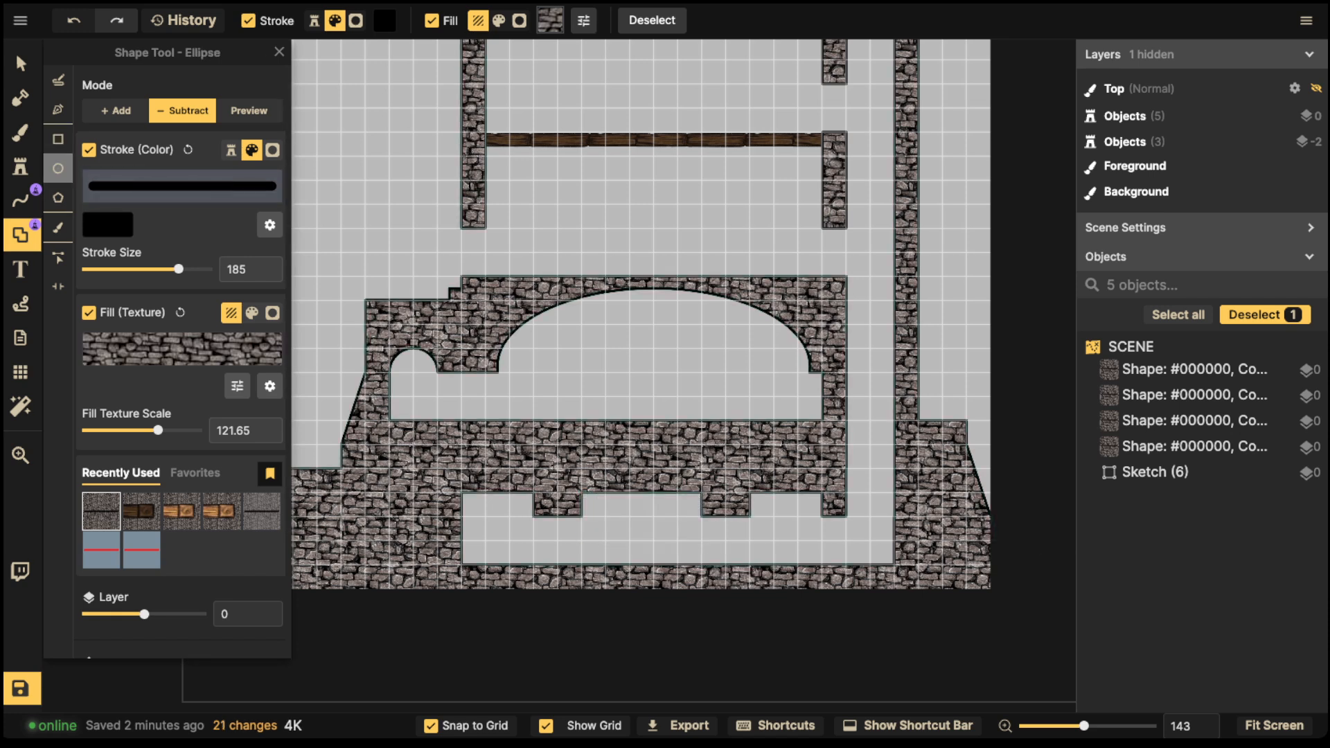
pyautogui.moveTo(461, 458); pyautogui.dragTo(534, 529)
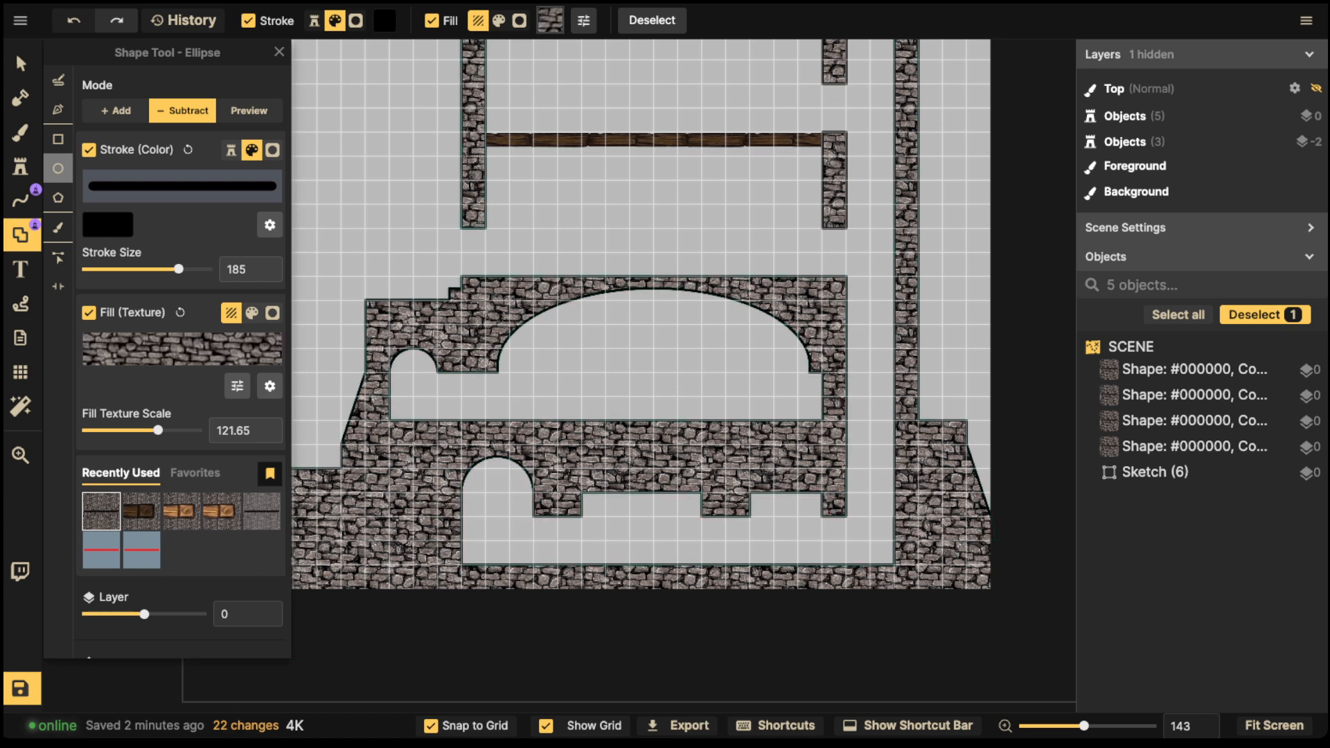
pyautogui.moveTo(641, 491); pyautogui.dragTo(702, 531)
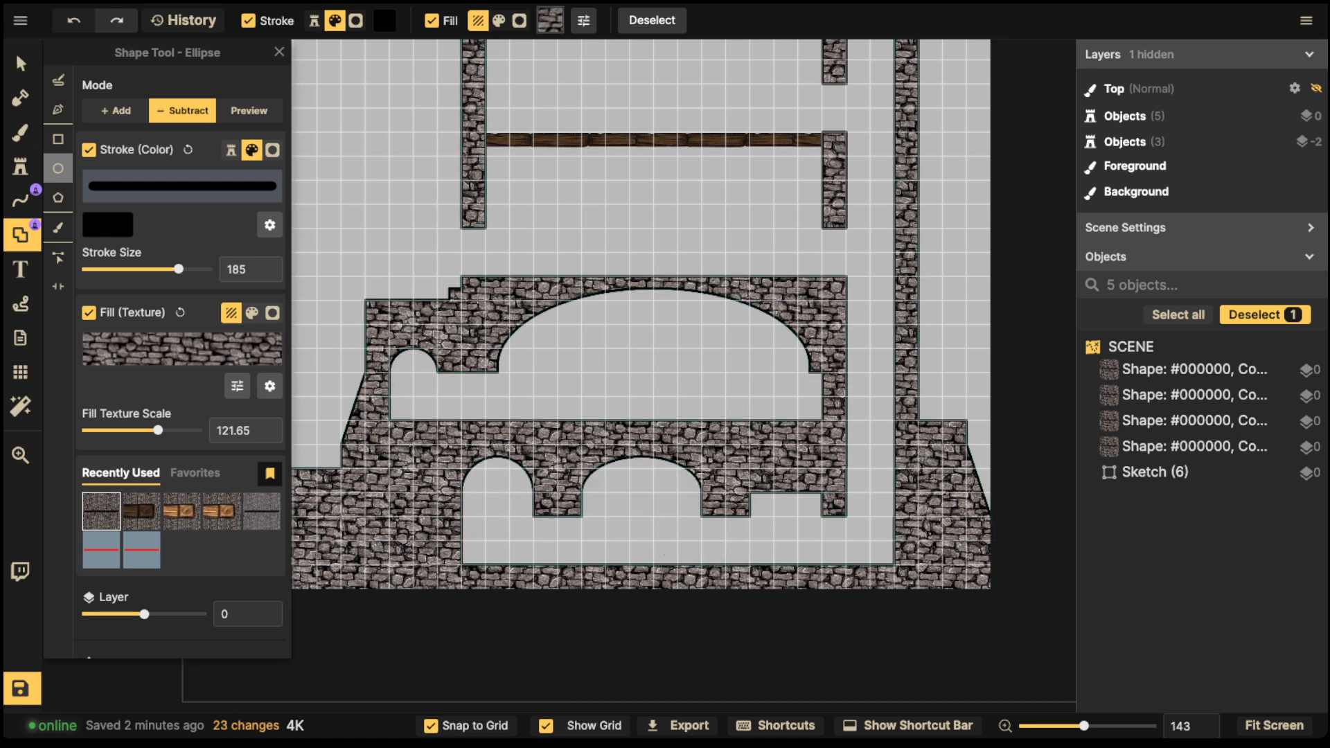
pyautogui.moveTo(787, 491); pyautogui.dragTo(823, 530)
pyautogui.scroll(-5, 641, 311)
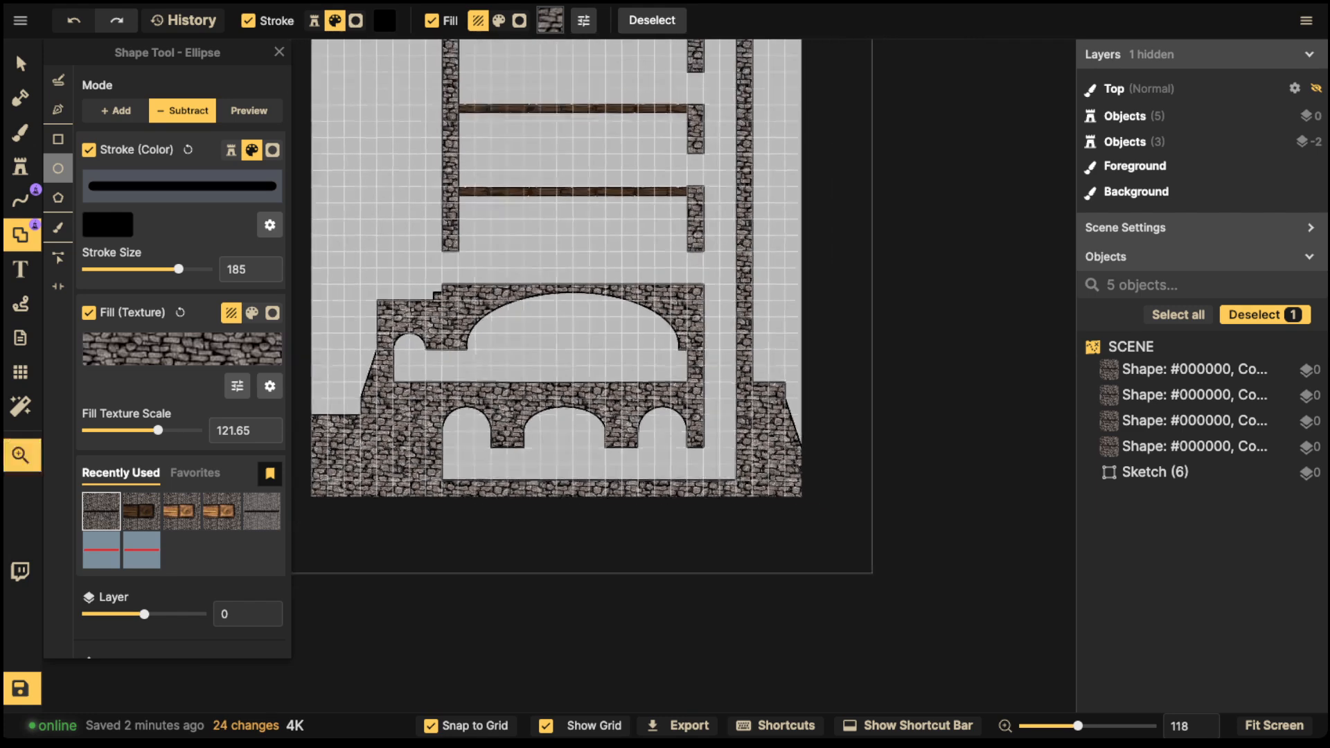
pyautogui.click(21, 372)
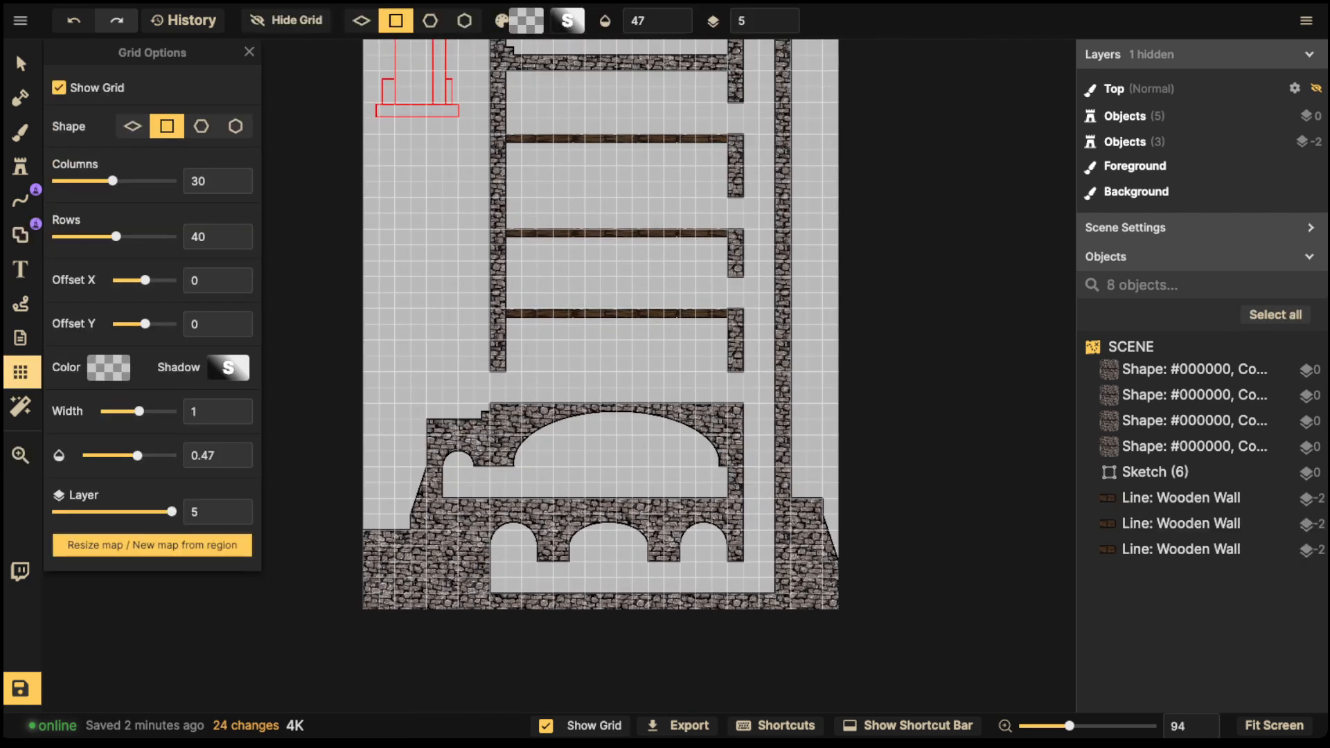
pyautogui.click(21, 64)
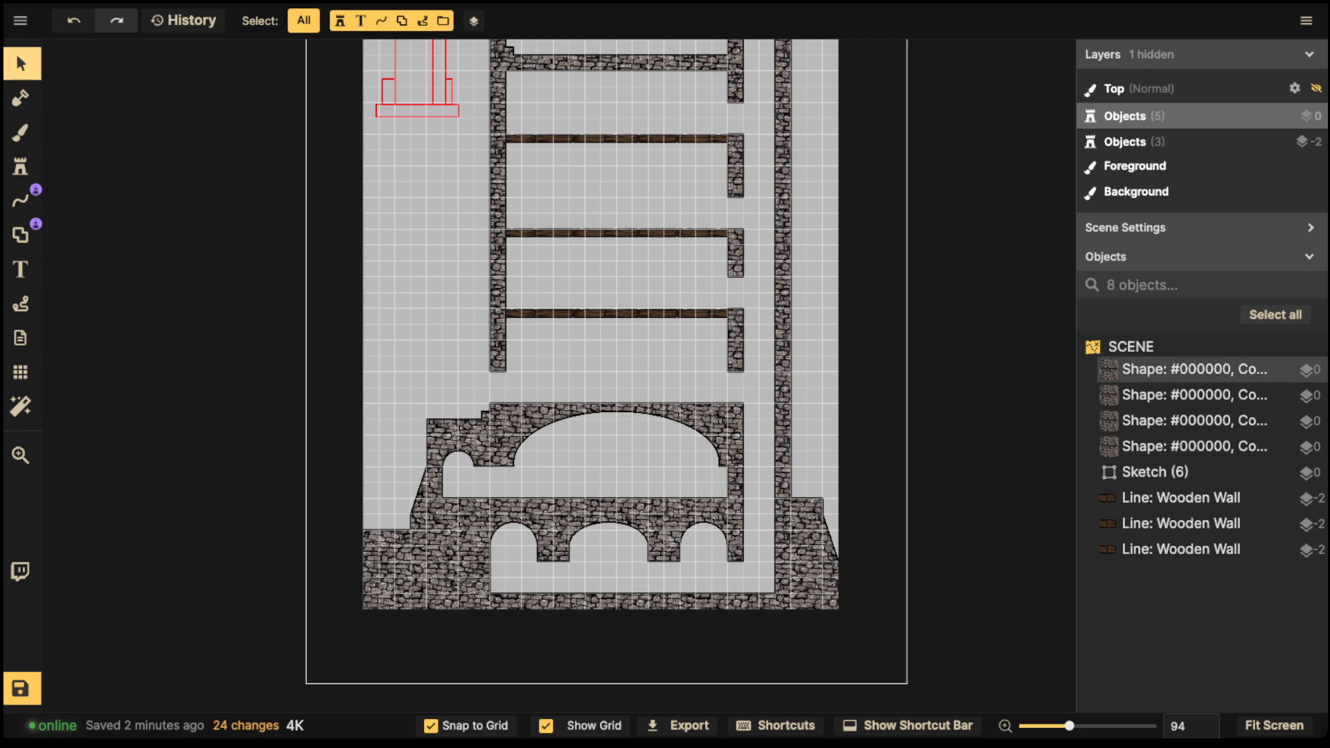
pyautogui.scroll(3, 570, 560)
pyautogui.moveTo(571, 560); pyautogui.dragTo(597, 633)
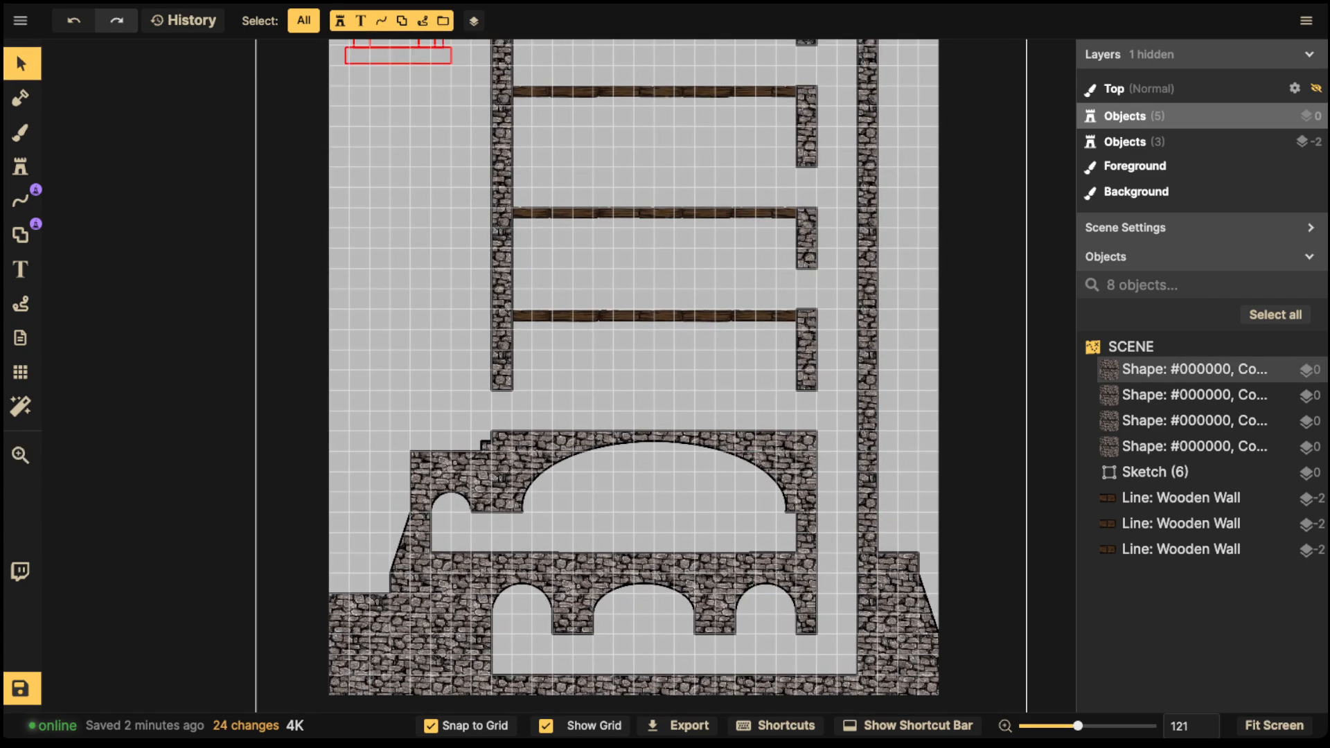
pyautogui.scroll(6, 499, 409)
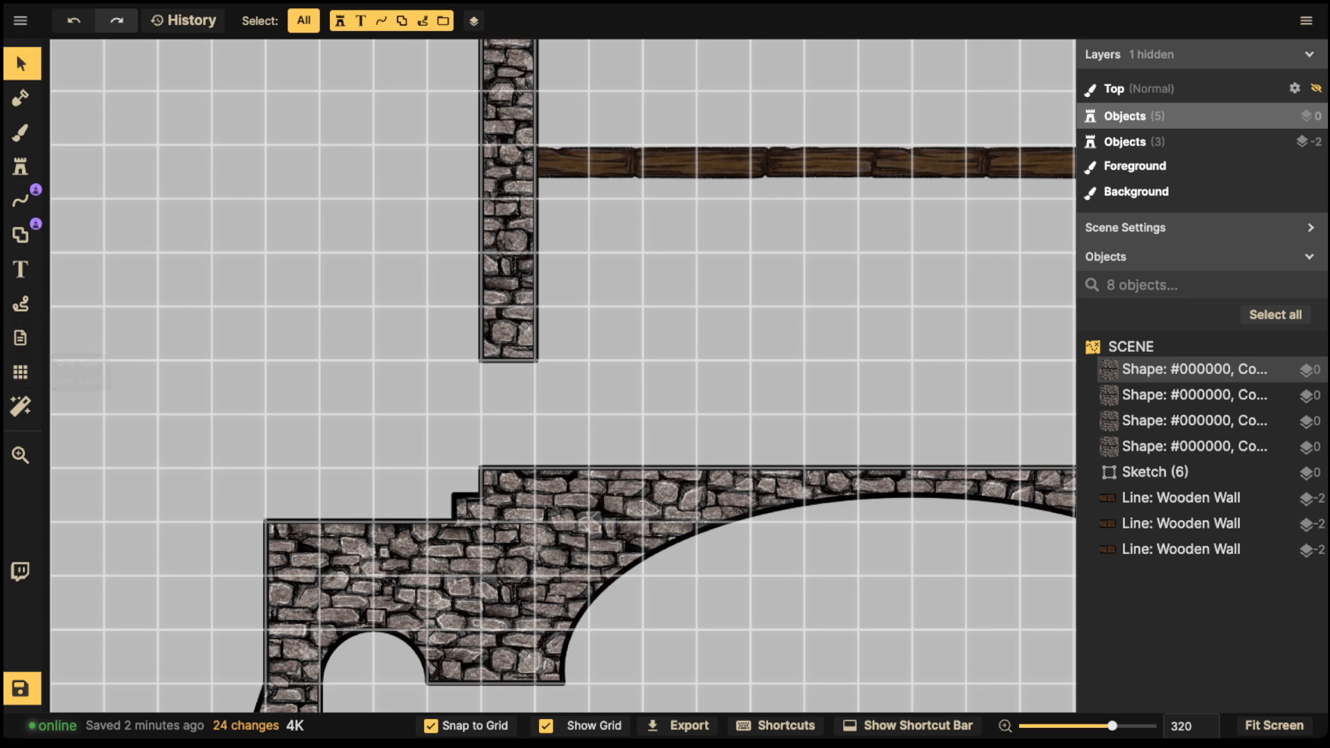
pyautogui.scroll(-3, 200, 221)
# Step: Add a separate stone rectangle one grid square wide and two high in the empty area left of the tower
pyautogui.click(20, 235)
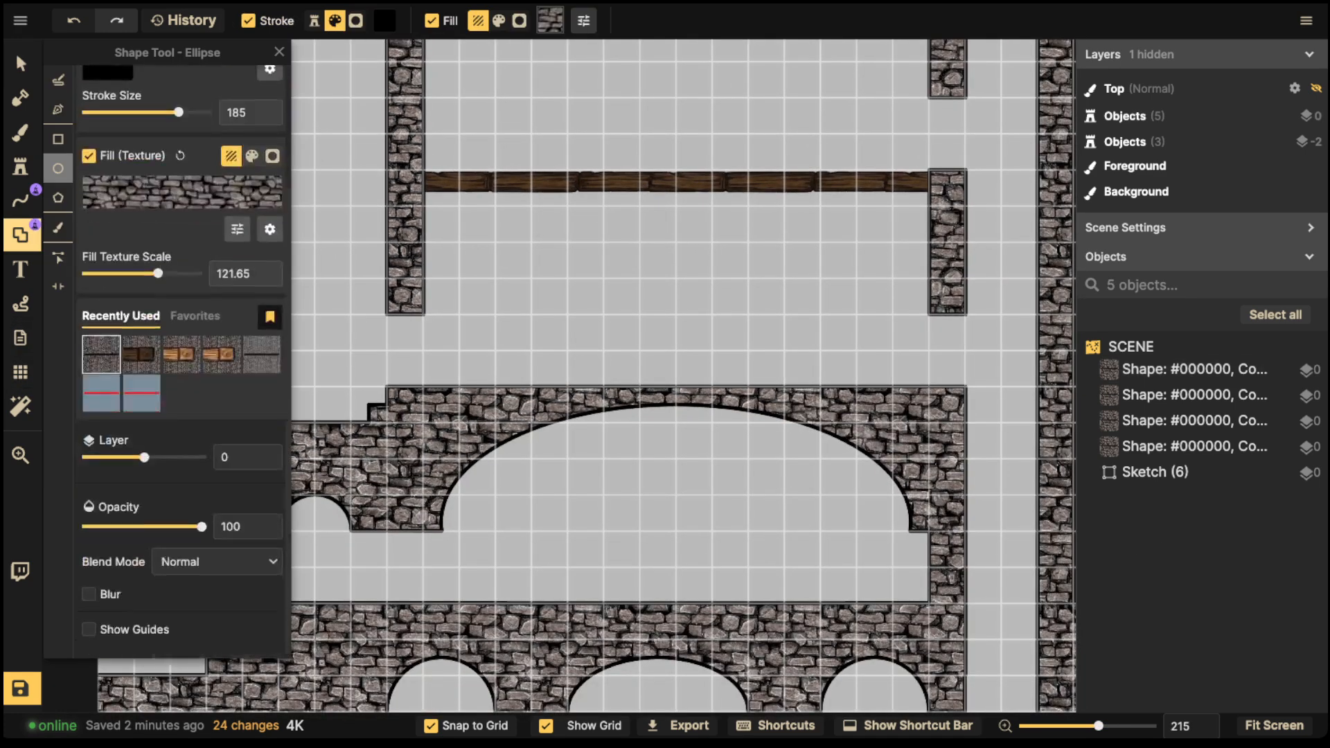
pyautogui.scroll(-1, 430, 333)
pyautogui.moveTo(429, 332); pyautogui.dragTo(699, 368)
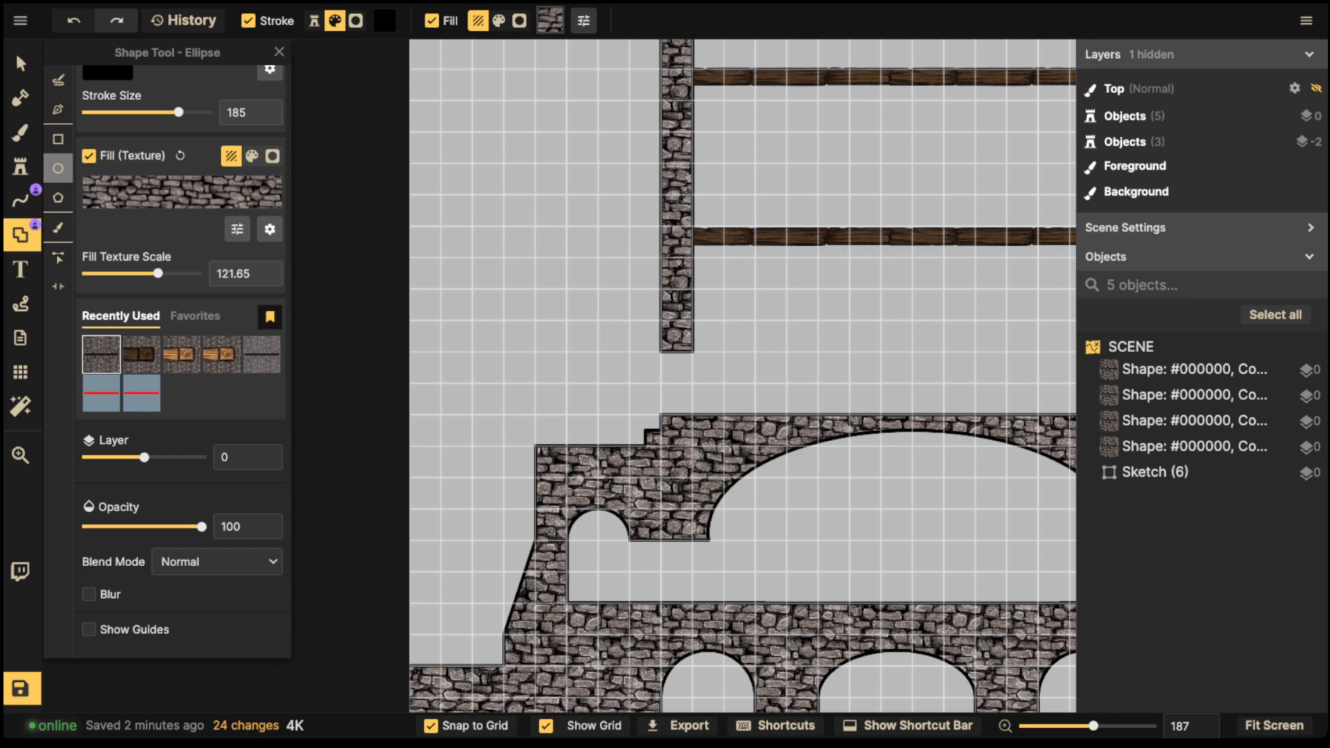
pyautogui.click(58, 139)
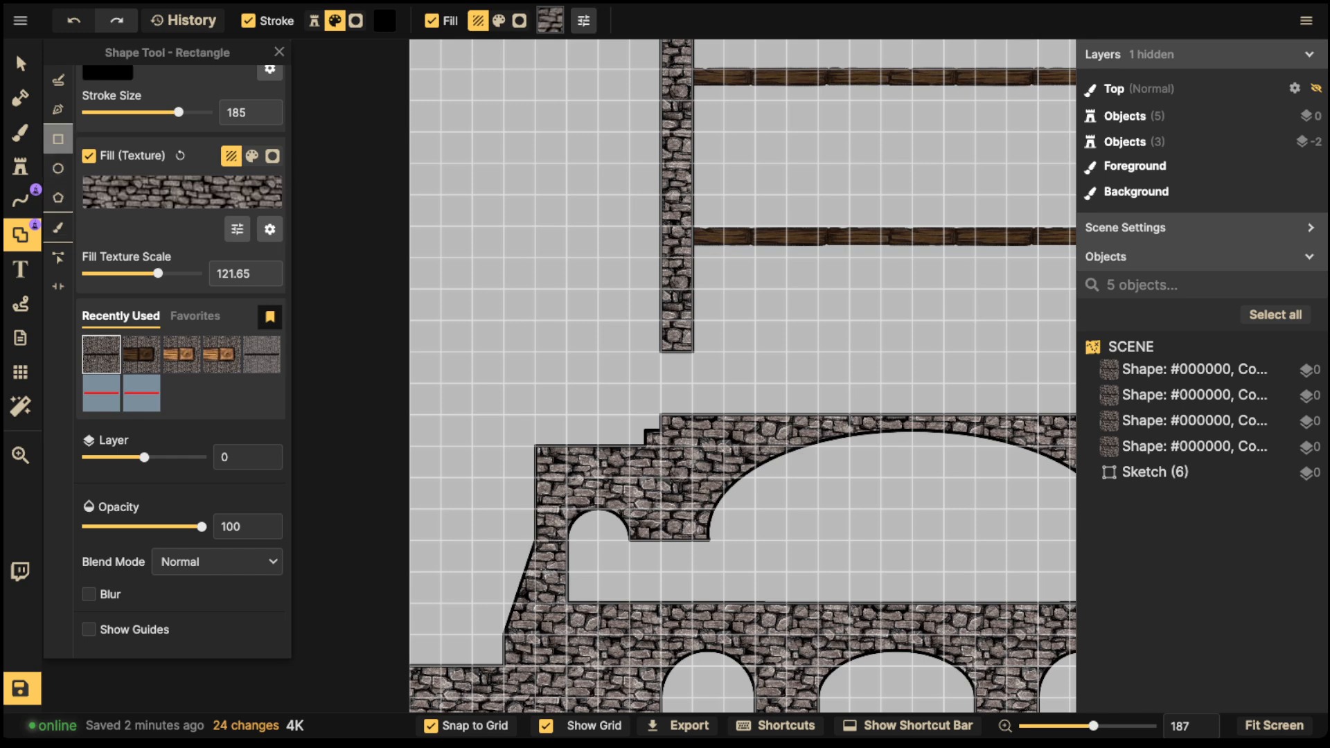
pyautogui.moveTo(503, 257); pyautogui.dragTo(537, 321)
pyautogui.scroll(3, 180, 346)
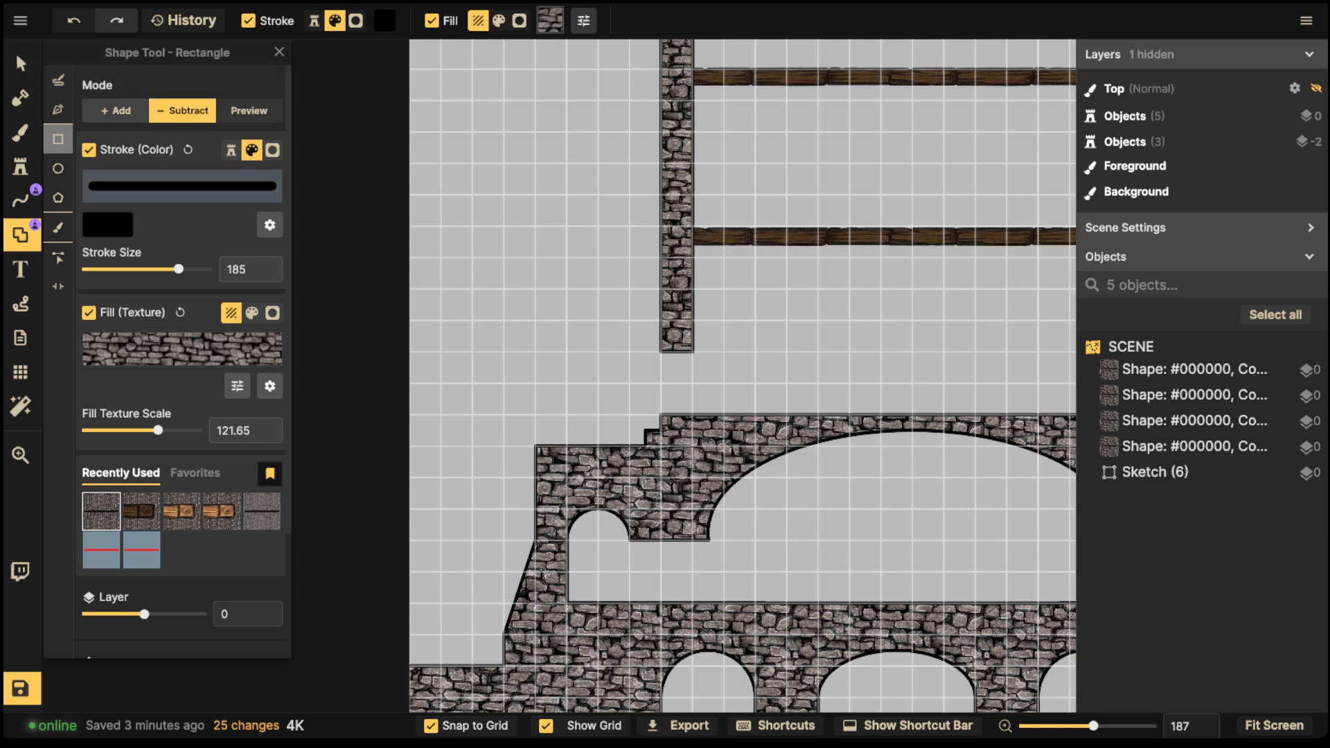
pyautogui.click(116, 111)
pyautogui.moveTo(504, 257); pyautogui.dragTo(536, 321)
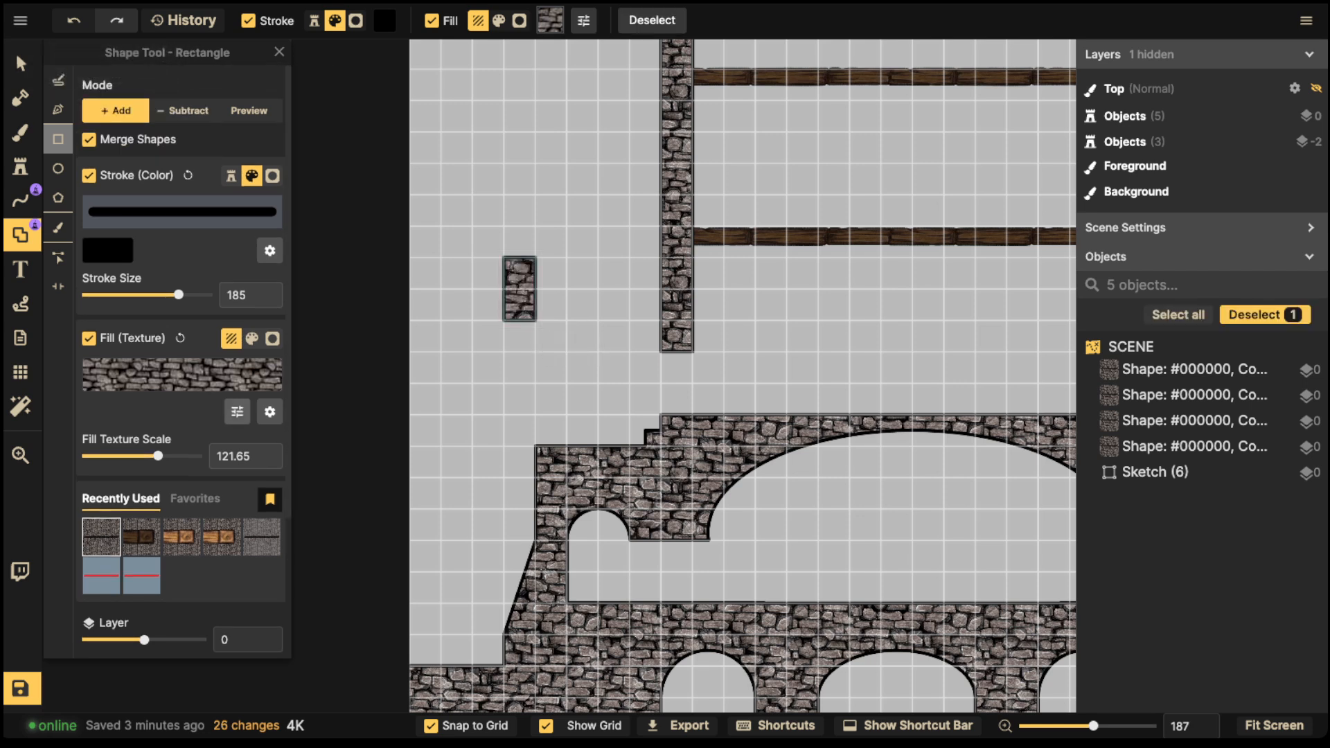
# Step: Darken the new rectangle's stone fill texture and hide the map grid
pyautogui.click(237, 412)
pyautogui.moveTo(366, 408); pyautogui.dragTo(332, 408)
pyautogui.click(21, 64)
pyautogui.click(21, 372)
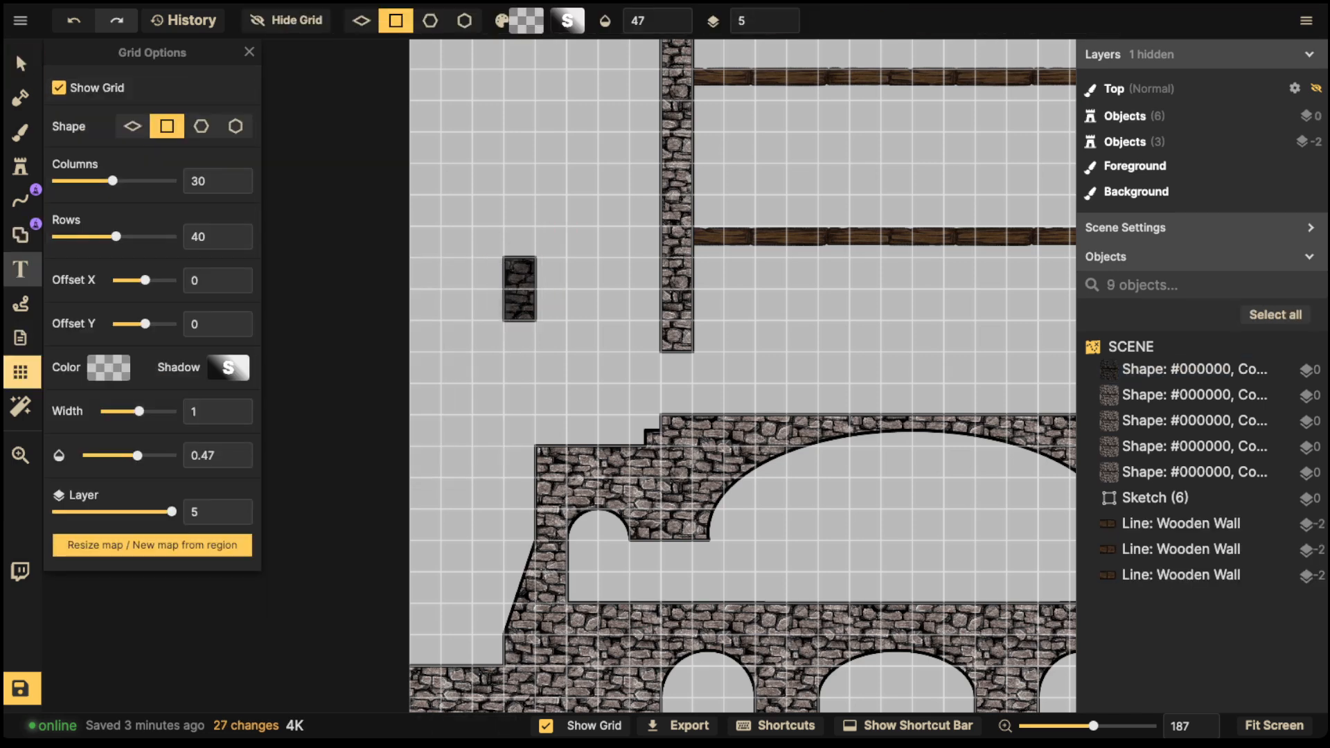
pyautogui.click(59, 87)
# Step: Move the dark stone block into the doorway opening at the foot of the tower's left wall
pyautogui.click(20, 63)
pyautogui.moveTo(519, 289); pyautogui.dragTo(677, 383)
pyautogui.scroll(-5, 540, 306)
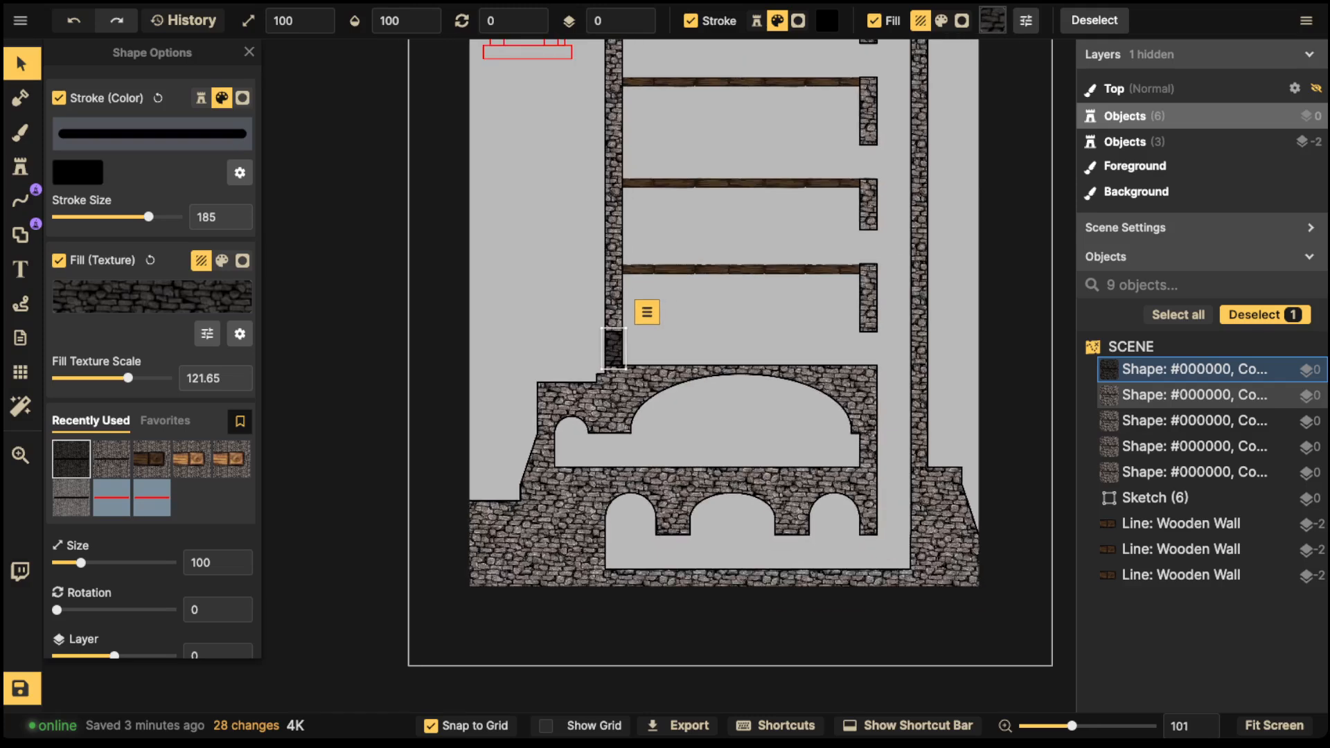
pyautogui.click(540, 306)
pyautogui.moveTo(685, 268); pyautogui.dragTo(520, 273)
# Step: Place copies of the dark block in the two lowest doorways of the inner right wall above the vaulted room
pyautogui.click(450, 352)
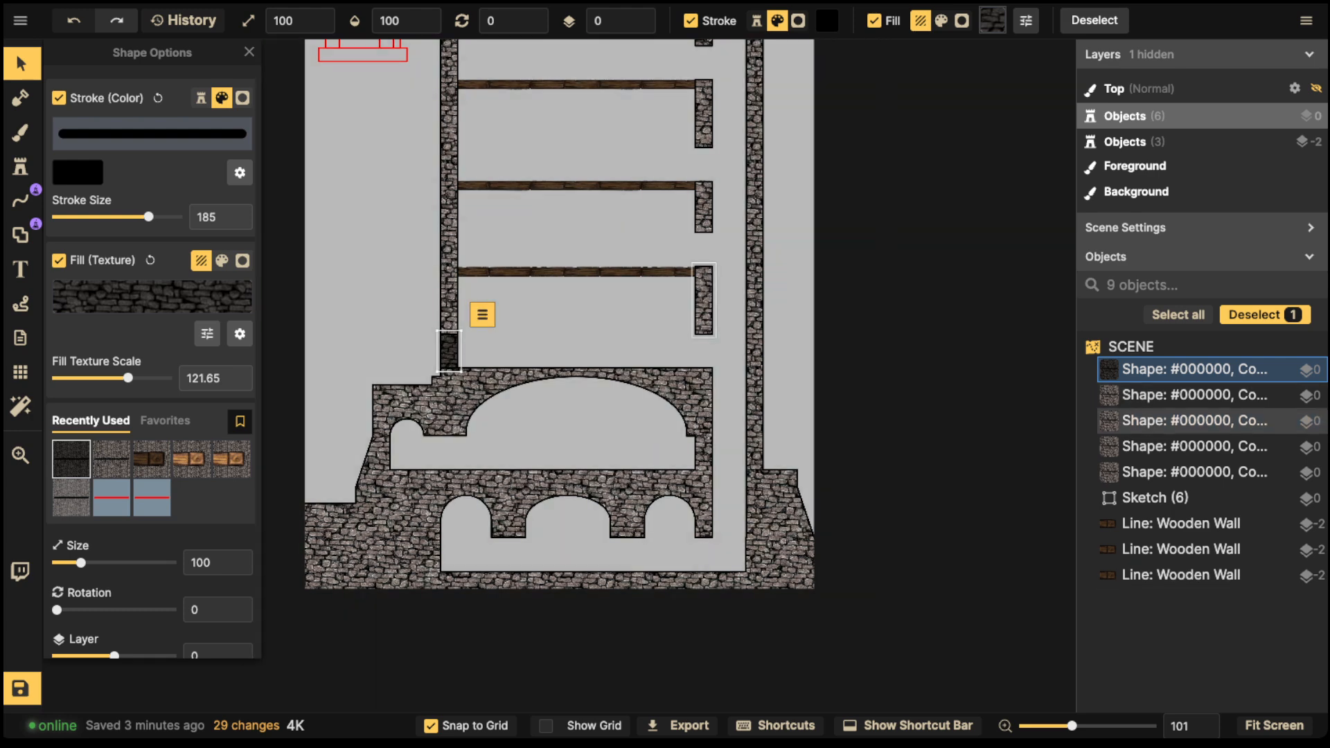
pyautogui.scroll(1, 712, 343)
pyautogui.scroll(2, 706, 350)
pyautogui.hotkey('ctrl', 'v')
pyautogui.moveTo(705, 350); pyautogui.dragTo(701, 353)
pyautogui.hotkey('ctrl', 'v')
pyautogui.moveTo(696, 221); pyautogui.dragTo(704, 419)
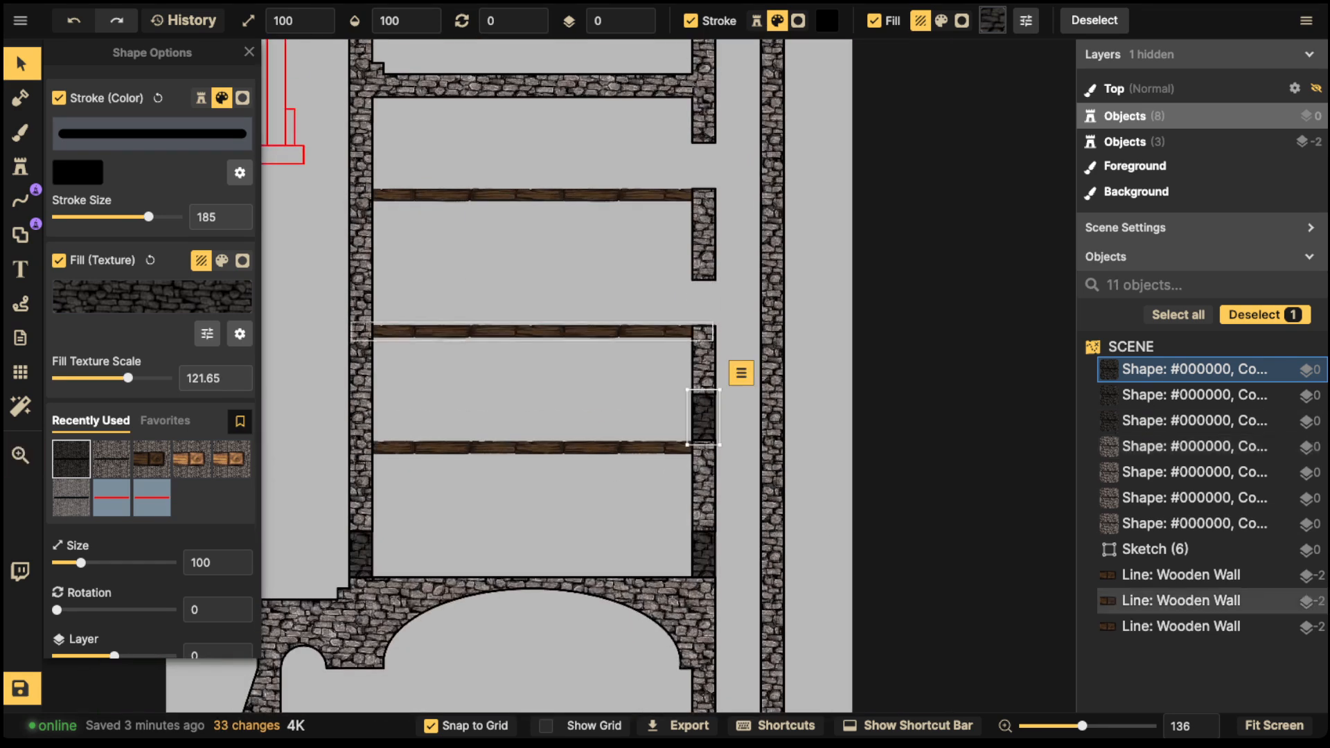
# Step: Paste two more dark blocks into the two upper doorways of the inner right wall and clear the selection
pyautogui.hotkey('ctrl', 'v')
pyautogui.moveTo(699, 296); pyautogui.dragTo(703, 303)
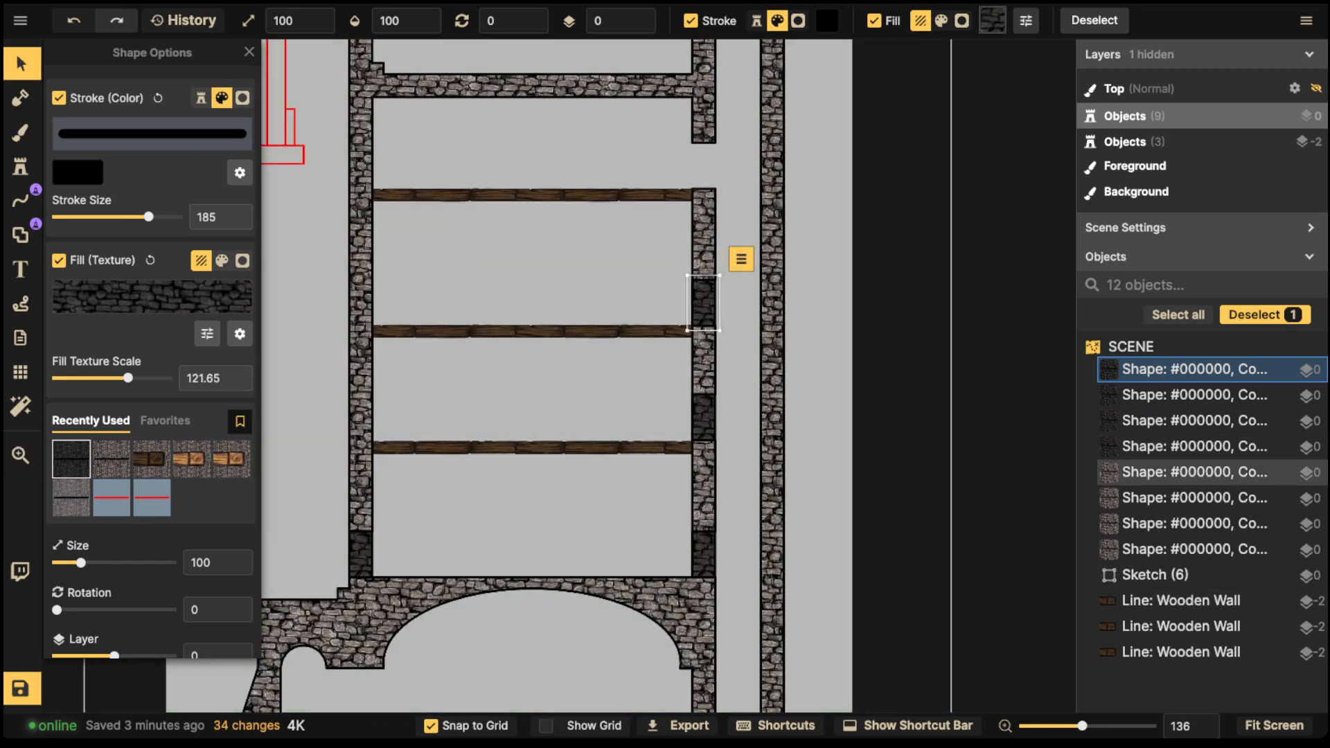
pyautogui.hotkey('ctrl', 'v')
pyautogui.moveTo(719, 167); pyautogui.dragTo(702, 378)
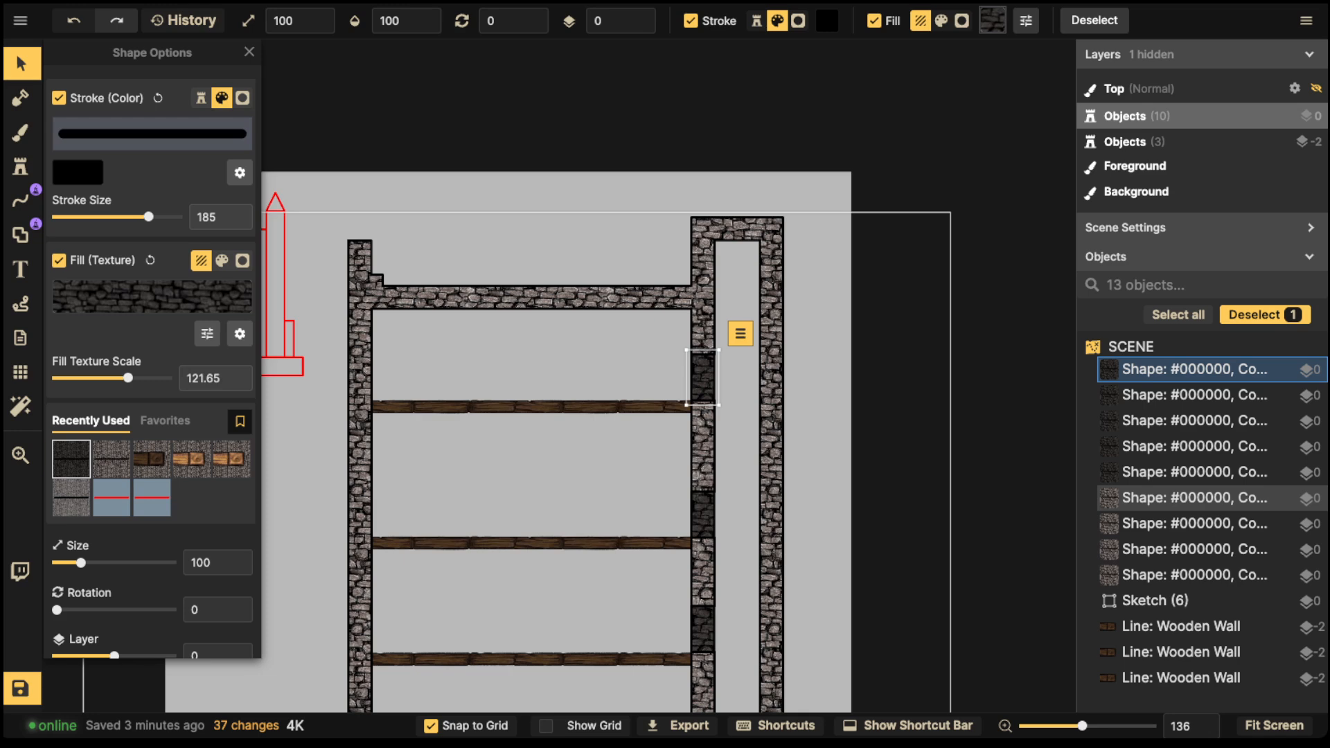
pyautogui.moveTo(613, 467); pyautogui.dragTo(686, 254)
pyautogui.scroll(-3, 703, 218)
pyautogui.scroll(-1, 704, 83)
pyautogui.scroll(-1, 681, 203)
pyautogui.scroll(-1, 713, 277)
pyautogui.scroll(1, 717, 416)
pyautogui.press('Escape')
pyautogui.scroll(-2, 720, 416)
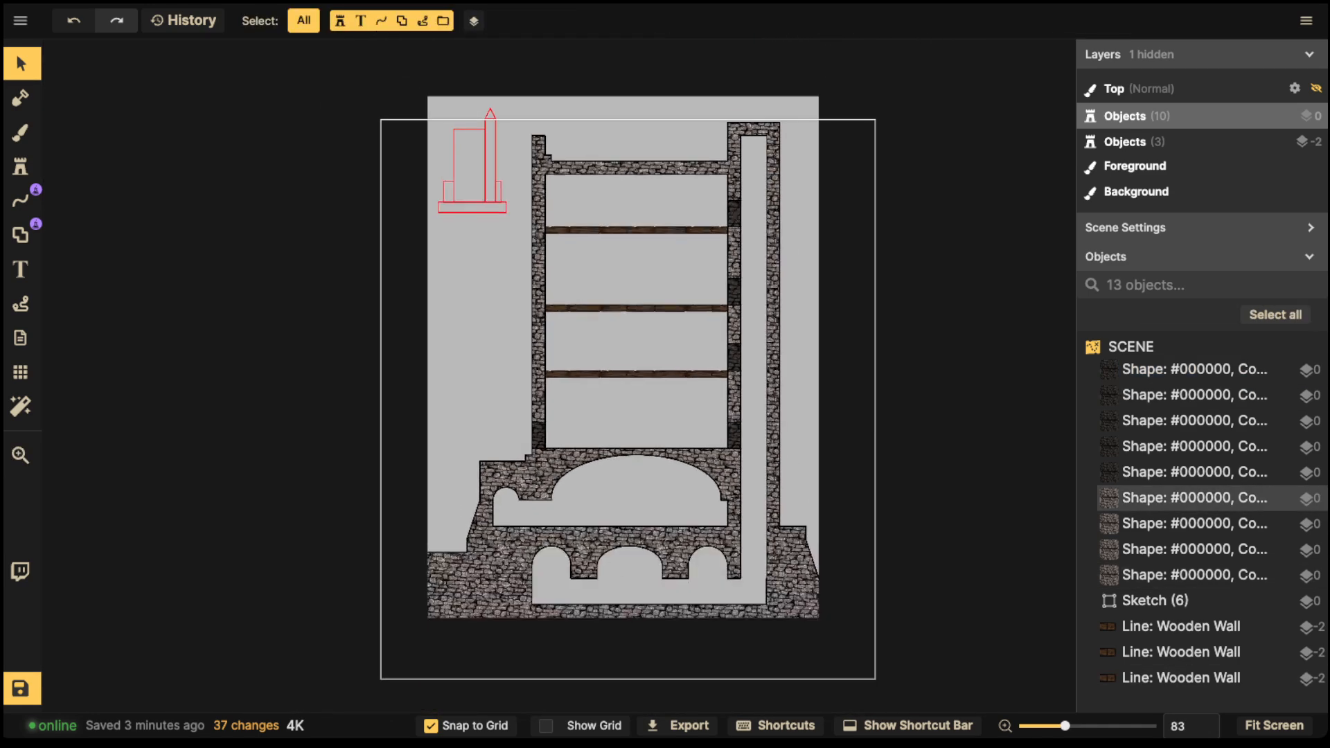
pyautogui.scroll(-2, 623, 381)
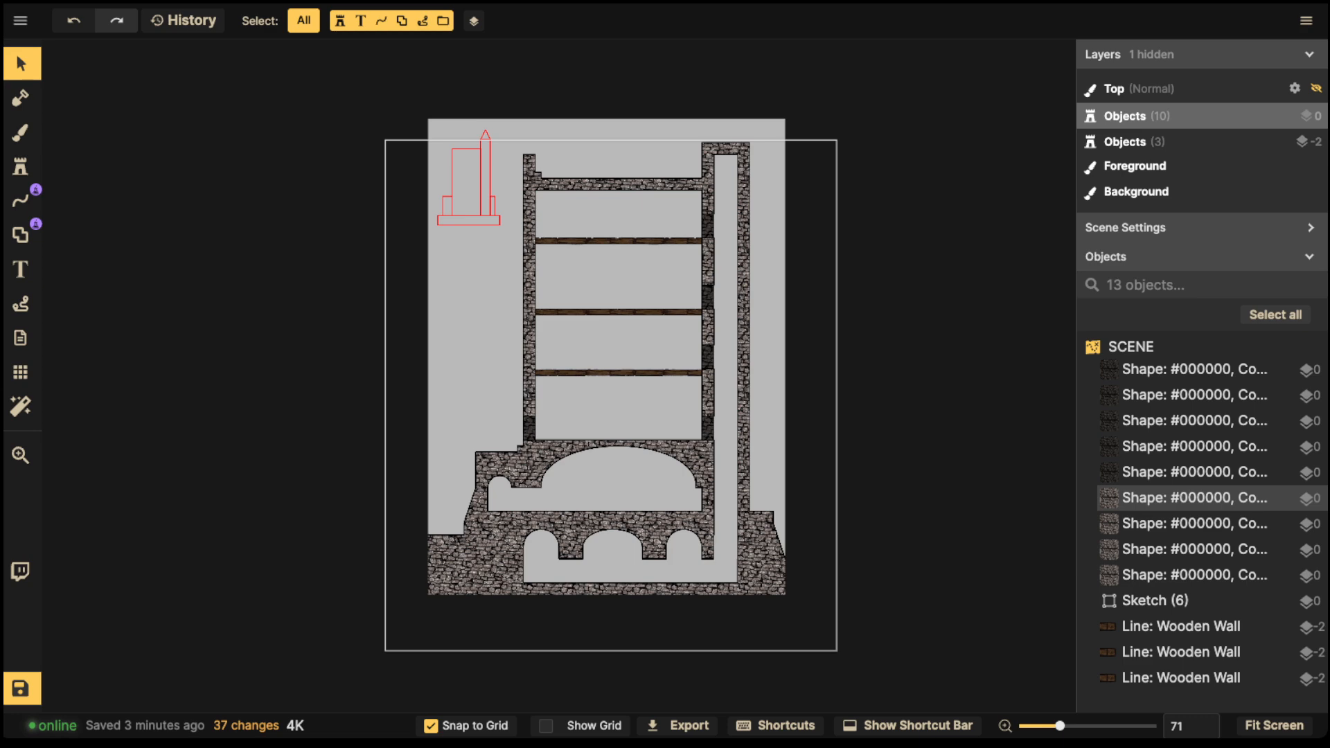
# Step: Paste dark blocks into the large vaulted room's right doorway and the gap beneath the basement's rightmost pillar
pyautogui.scroll(12, 703, 500)
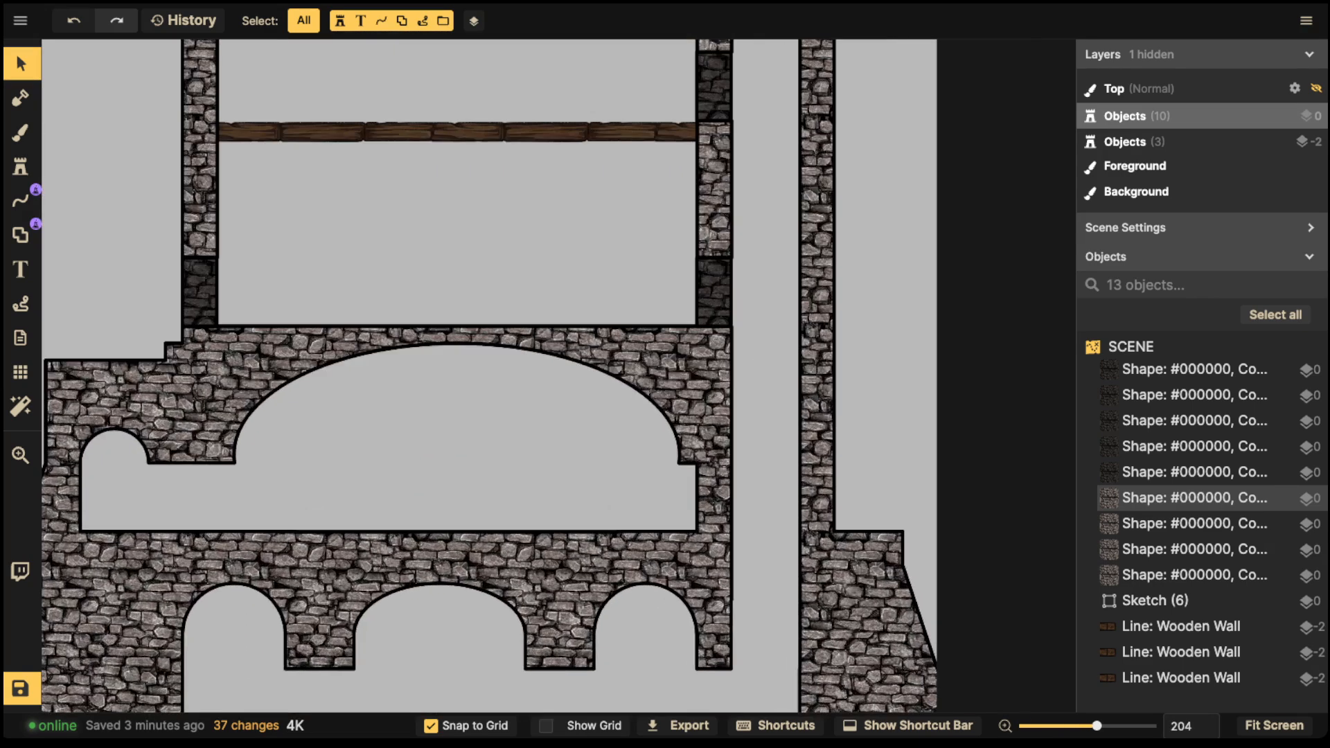
pyautogui.hotkey('ctrl', 'v')
pyautogui.moveTo(705, 516); pyautogui.dragTo(706, 368)
pyautogui.scroll(-3, 715, 496)
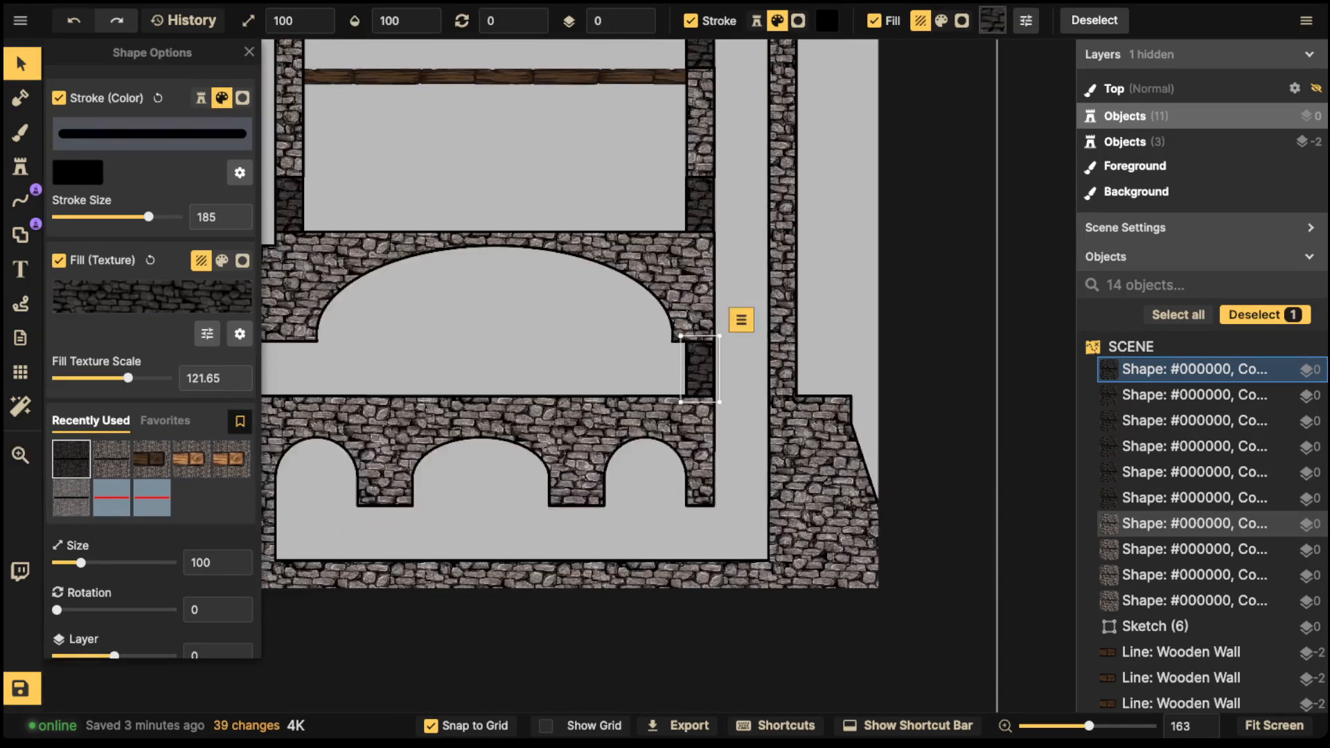
pyautogui.hotkey('ctrl', 'v')
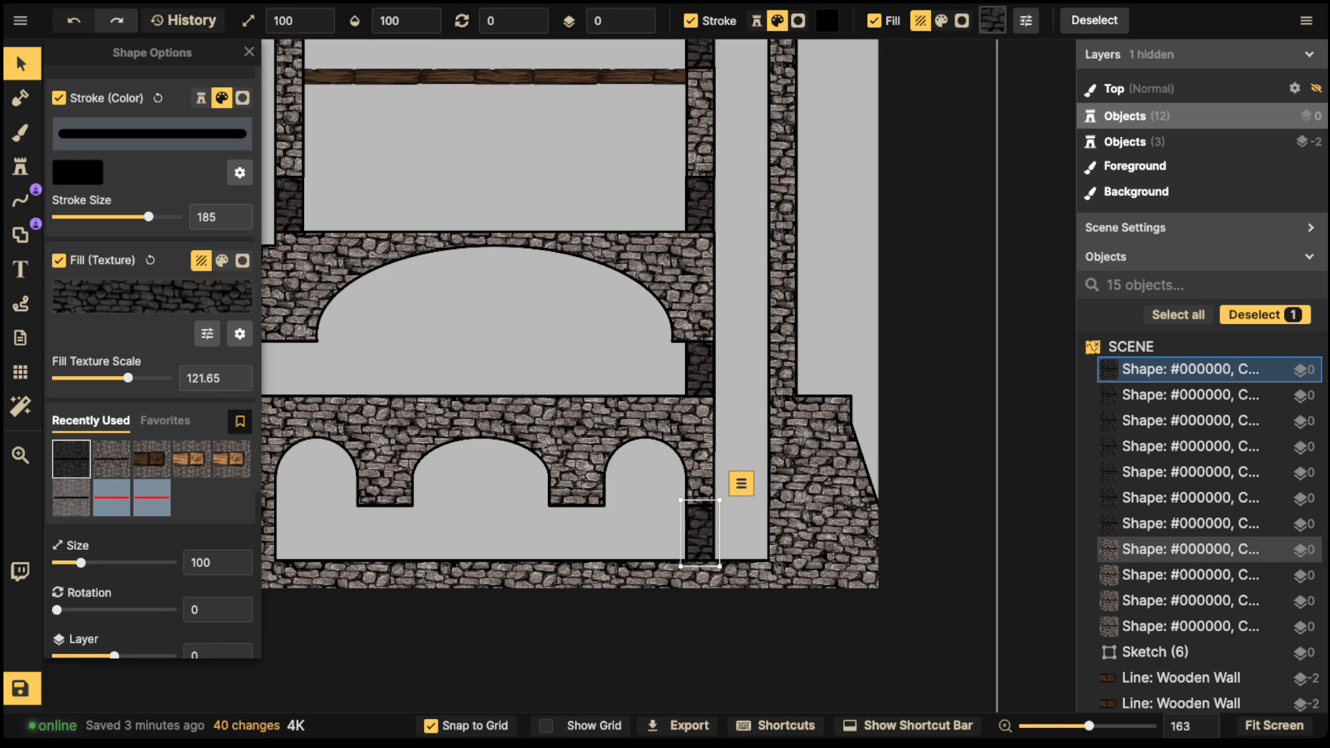
# Step: Add a dark stone rectangle two by two grid squares beneath the left basement pillar and place a copy beneath the middle pillar
pyautogui.click(21, 235)
pyautogui.moveTo(411, 482)
pyautogui.mouseDown()
pyautogui.moveTo(469, 342)
pyautogui.moveTo(459, 407)
pyautogui.moveTo(474, 424)
pyautogui.mouseUp()
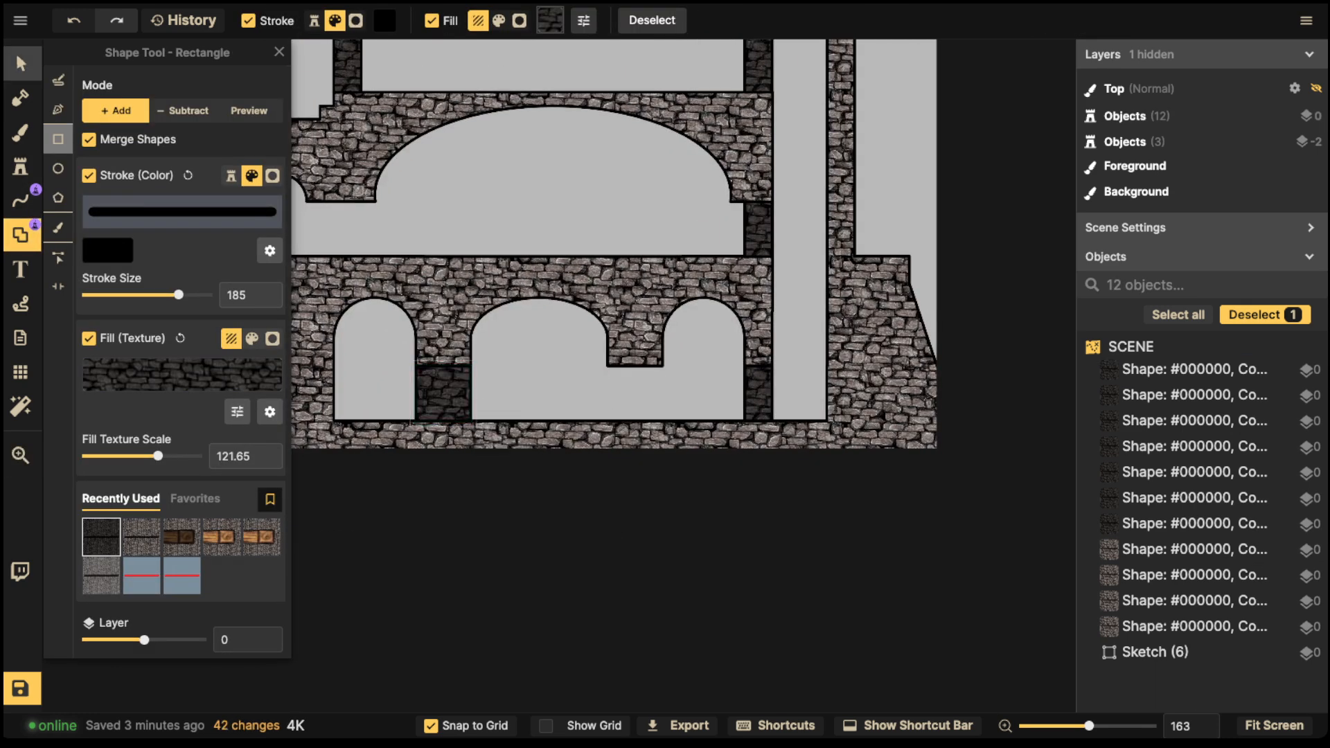
pyautogui.click(21, 63)
pyautogui.hotkey('ctrl', 'c')
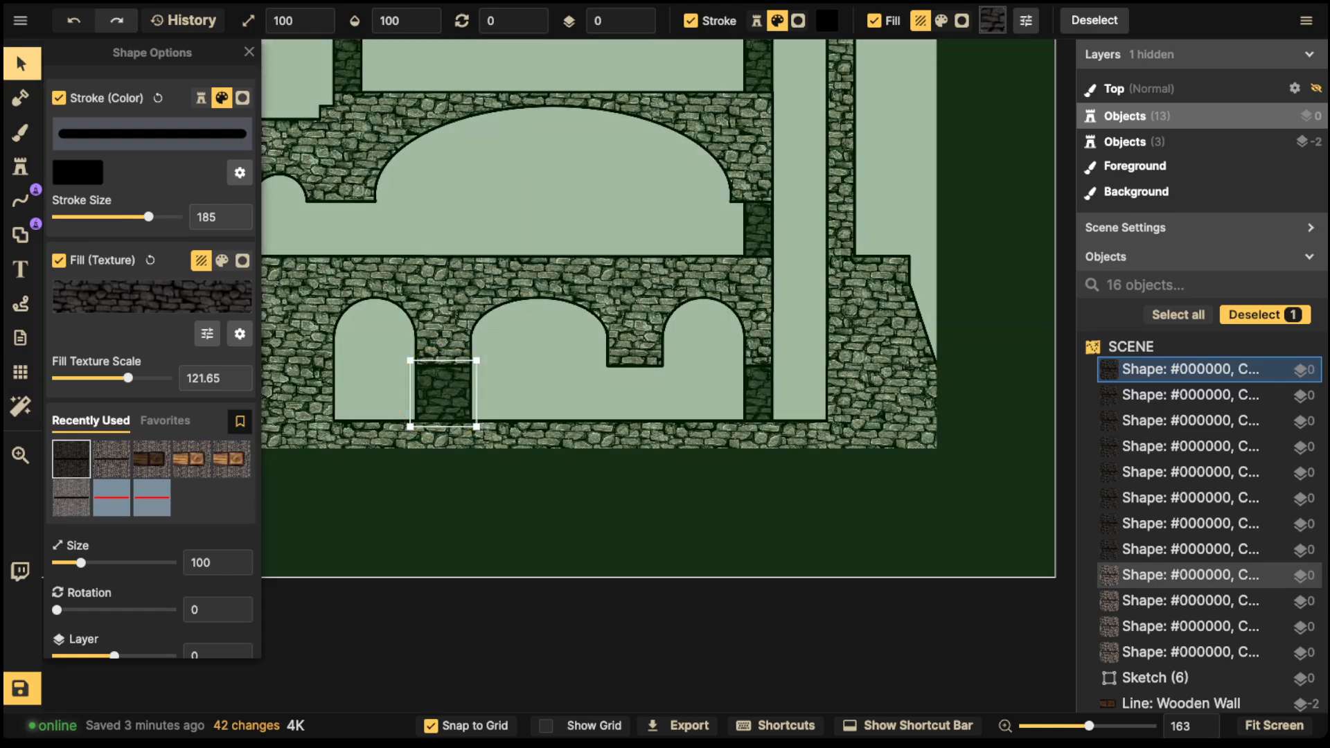
pyautogui.hotkey('ctrl', 'v')
pyautogui.moveTo(632, 383); pyautogui.dragTo(635, 393)
pyautogui.press('Escape')
pyautogui.scroll(-5, 568, 480)
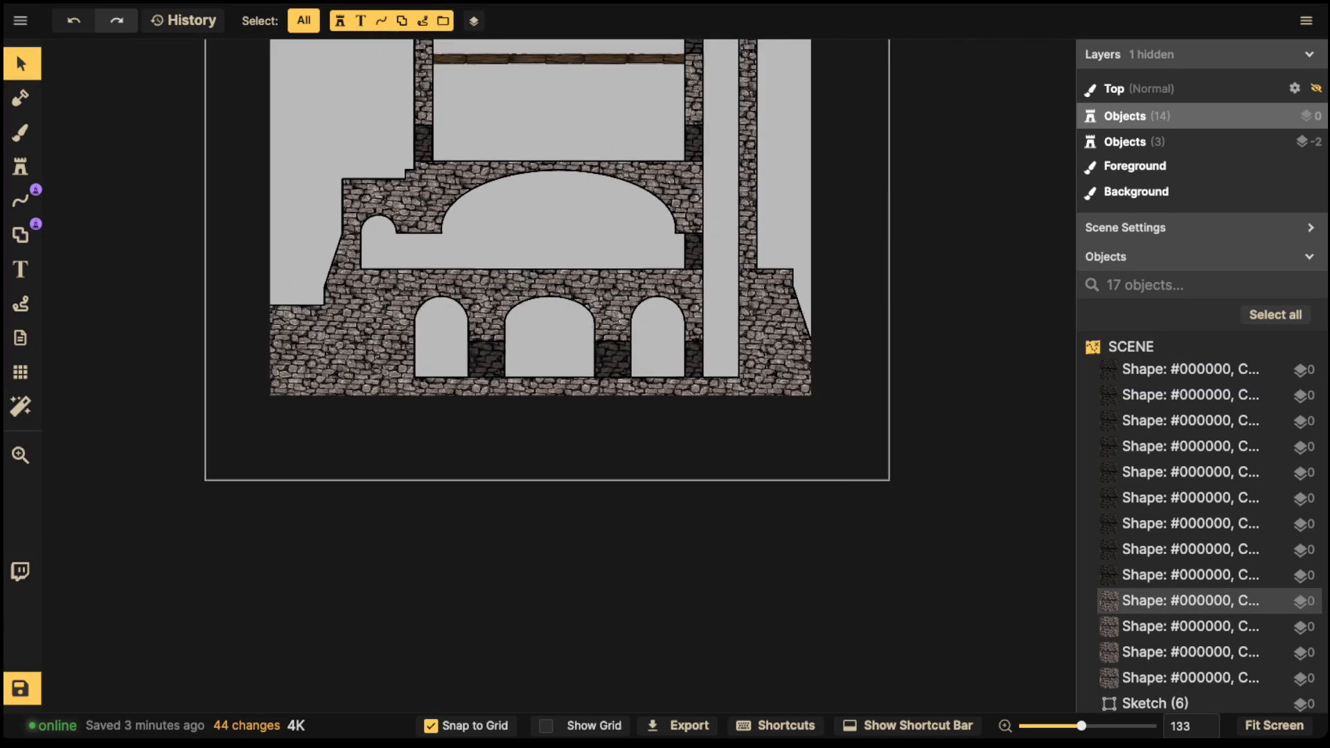
# Step: Fill the gap between the small arch and the large vaulted room with a dark rectangle 2.5 grid squares wide and two high
pyautogui.scroll(5, 450, 389)
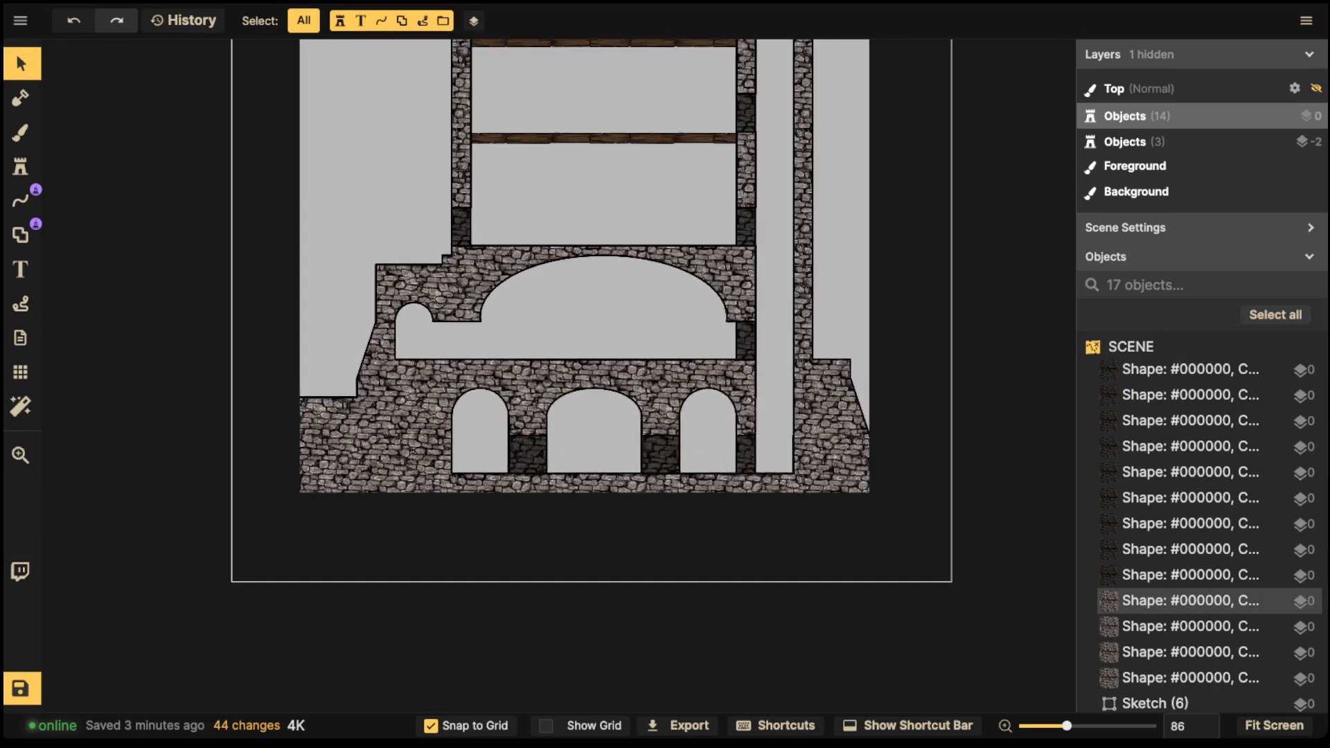
pyautogui.click(20, 235)
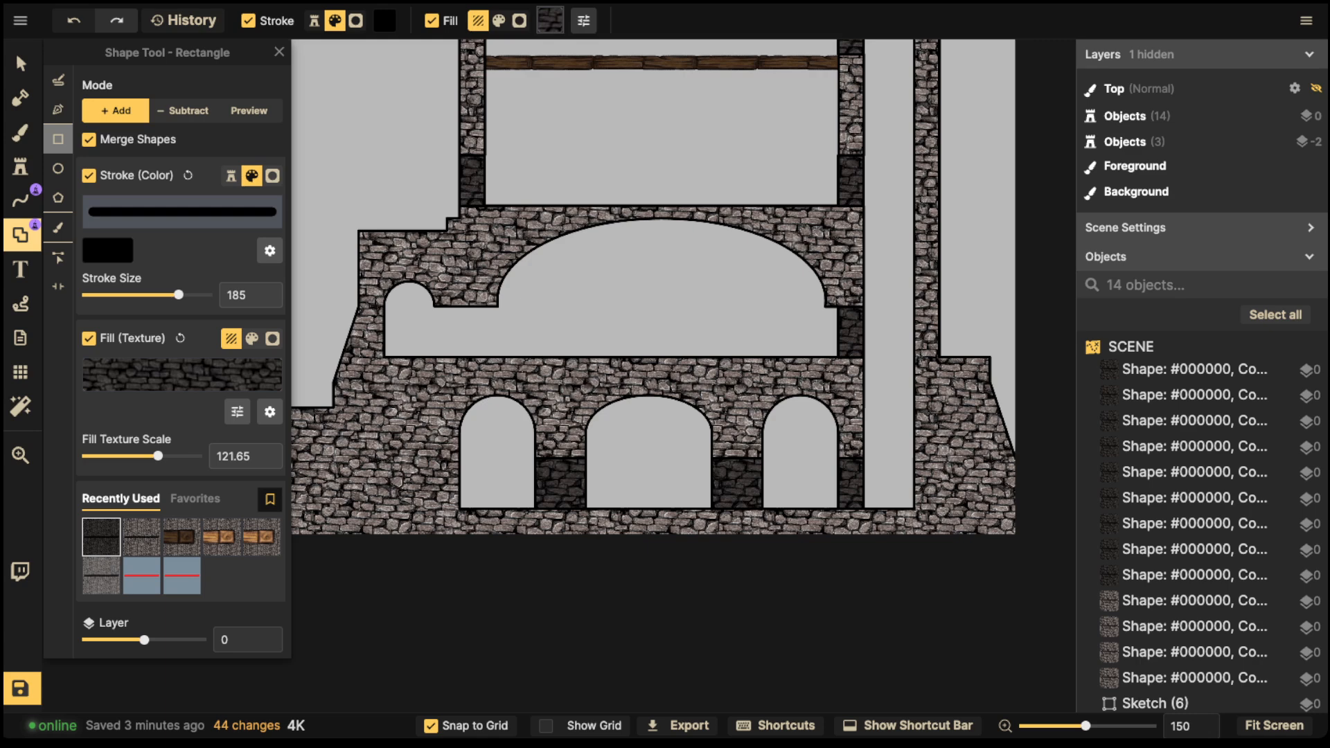
pyautogui.moveTo(434, 306); pyautogui.dragTo(498, 357)
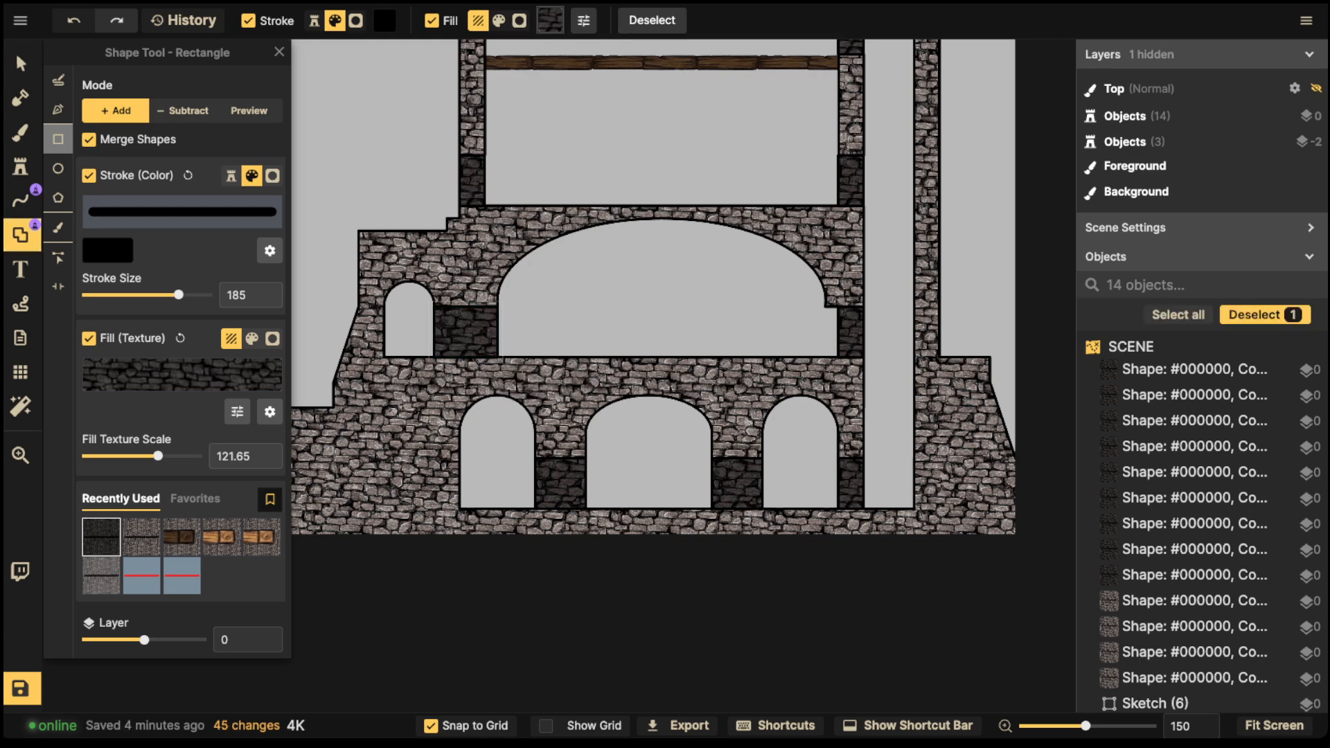
pyautogui.click(21, 64)
pyautogui.scroll(-3, 479, 345)
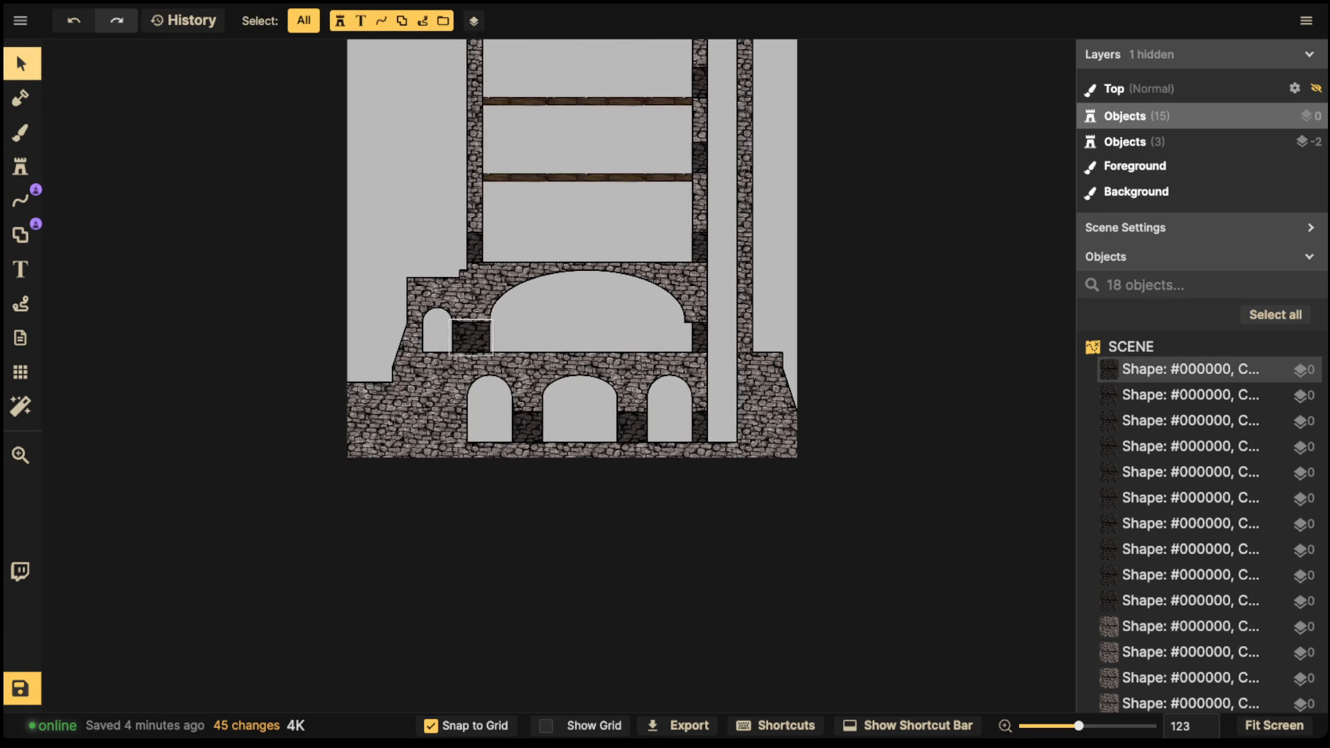
# Step: Delete the red reference sketch beside the tower and save the map
pyautogui.moveTo(478, 345); pyautogui.dragTo(467, 556)
pyautogui.scroll(-1, 476, 472)
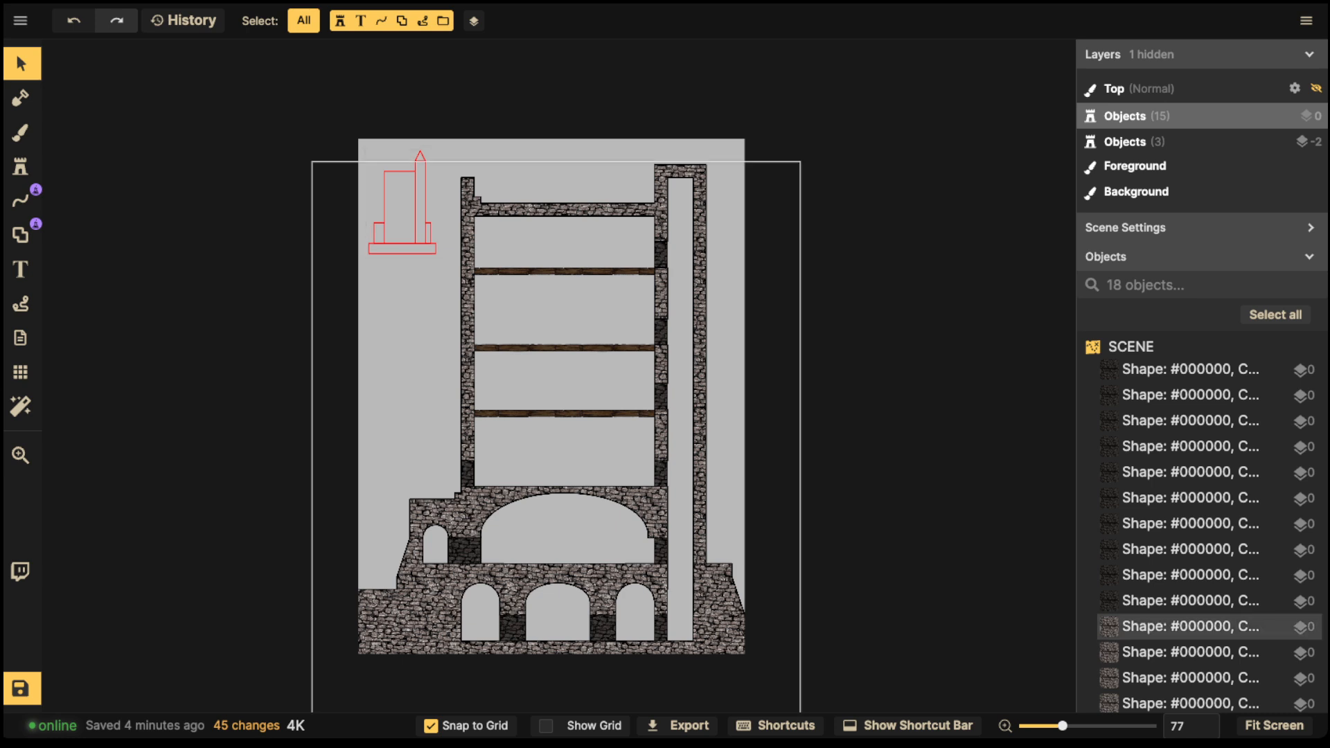
pyautogui.click(402, 208)
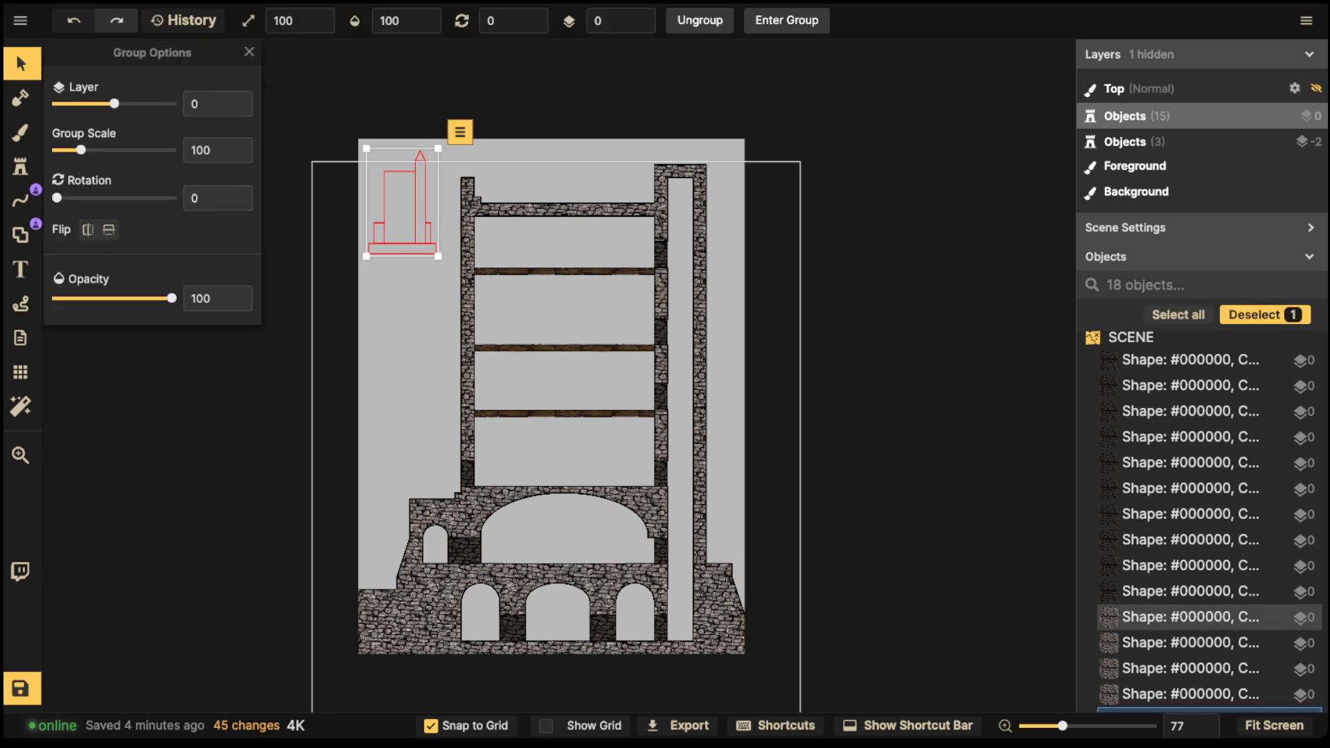
pyautogui.press('Delete')
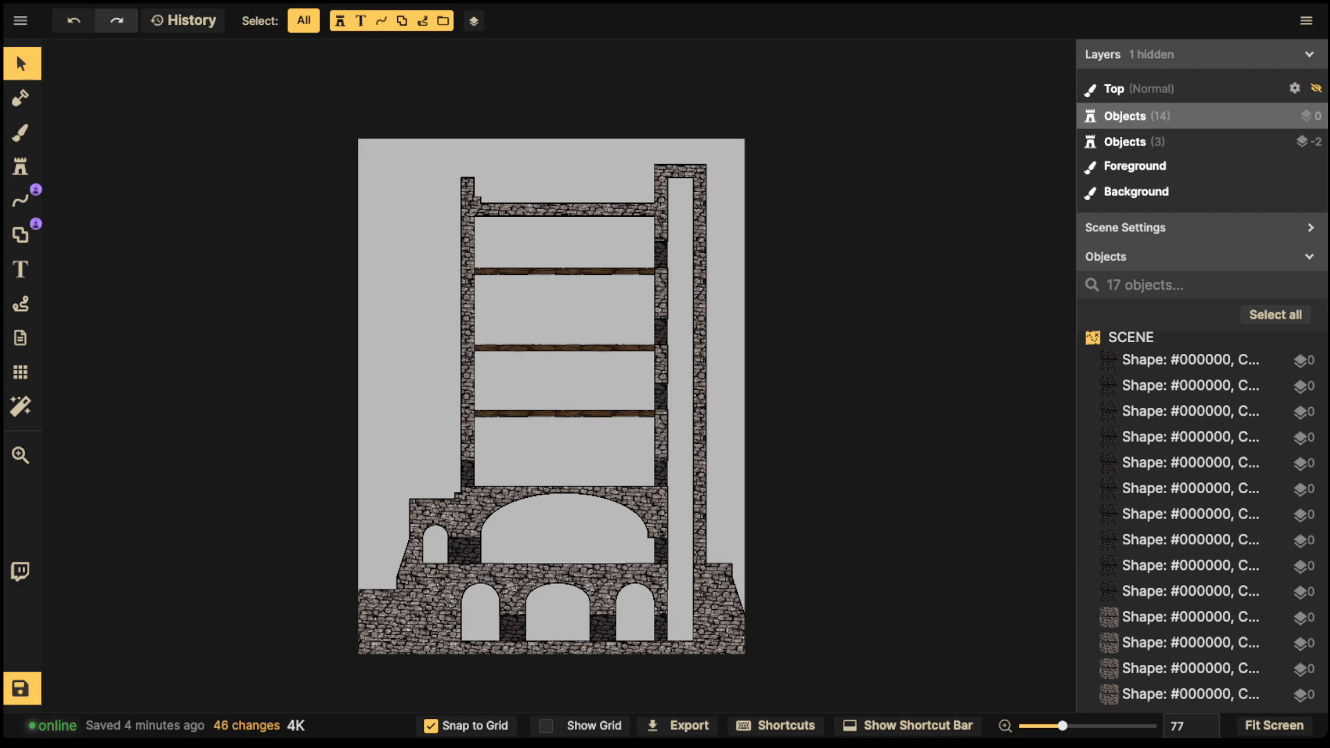
pyautogui.scroll(5, 543, 355)
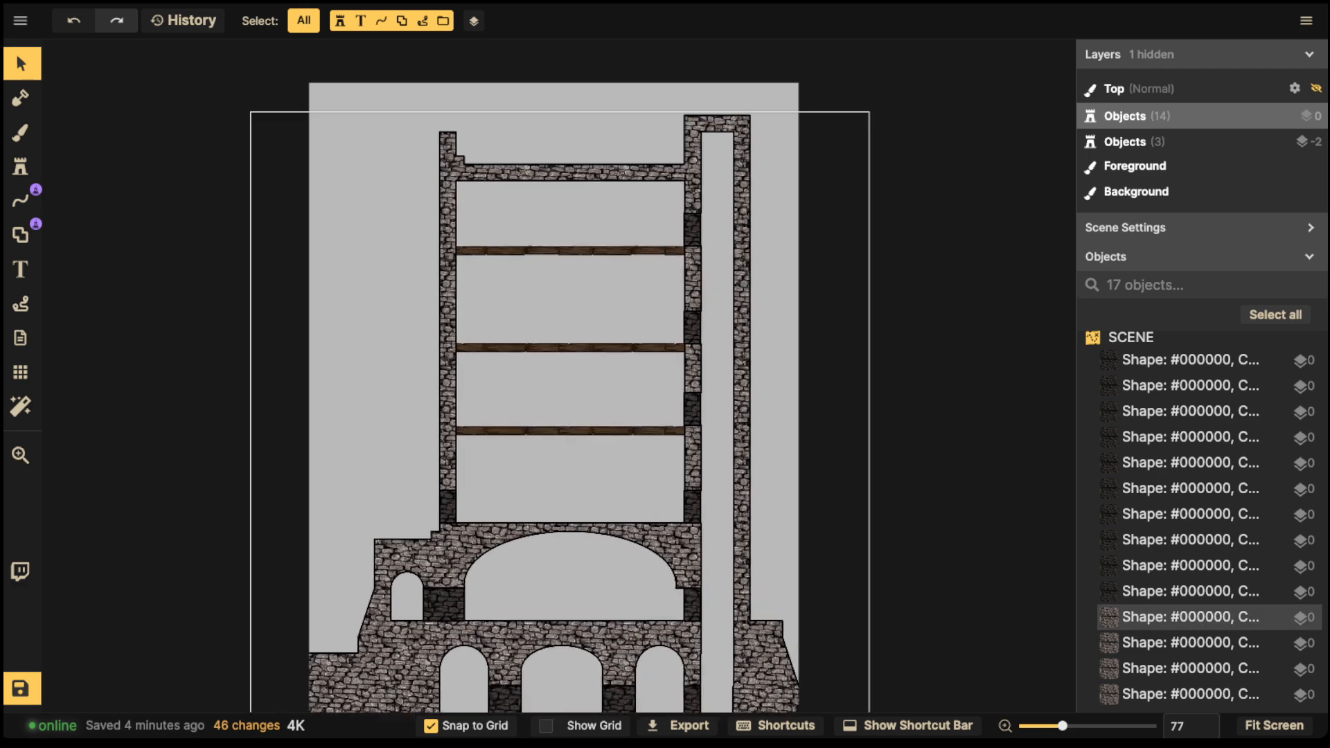
pyautogui.moveTo(543, 354); pyautogui.dragTo(552, 223)
pyautogui.scroll(-5, 543, 355)
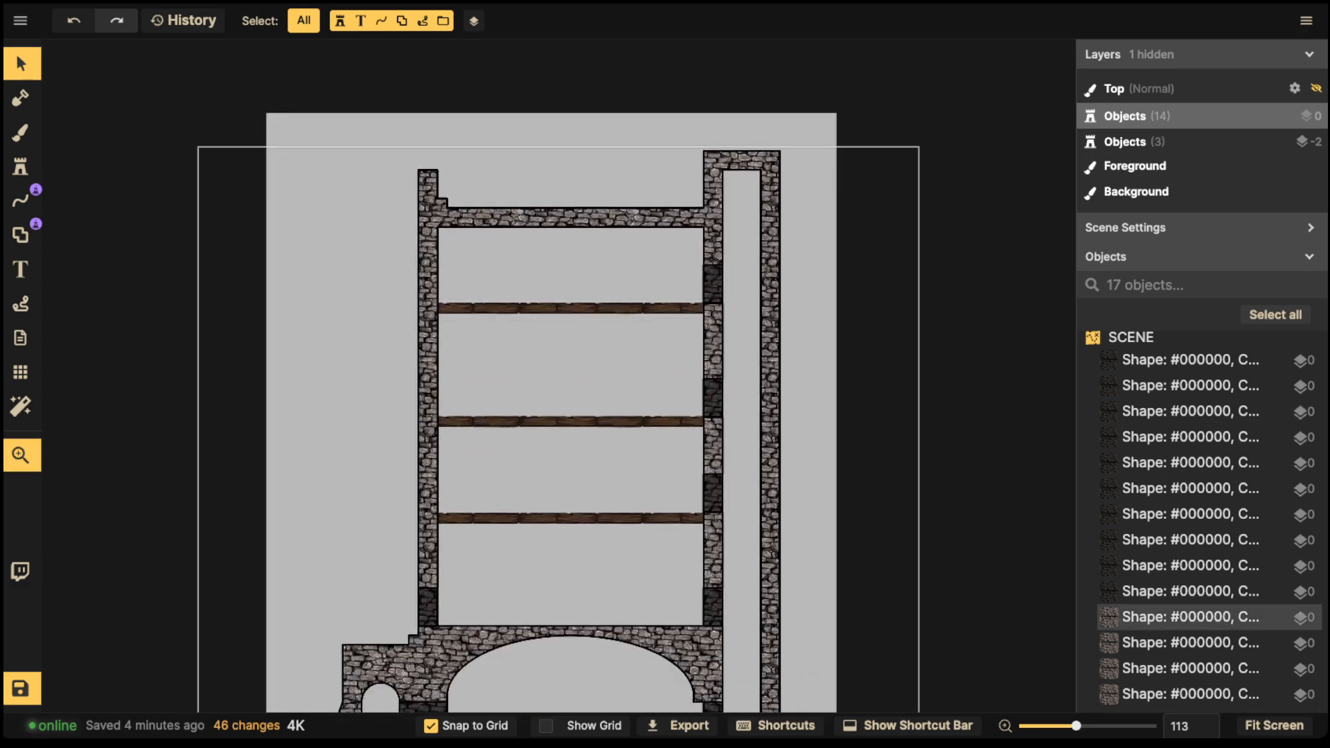
pyautogui.scroll(-1, 570, 428)
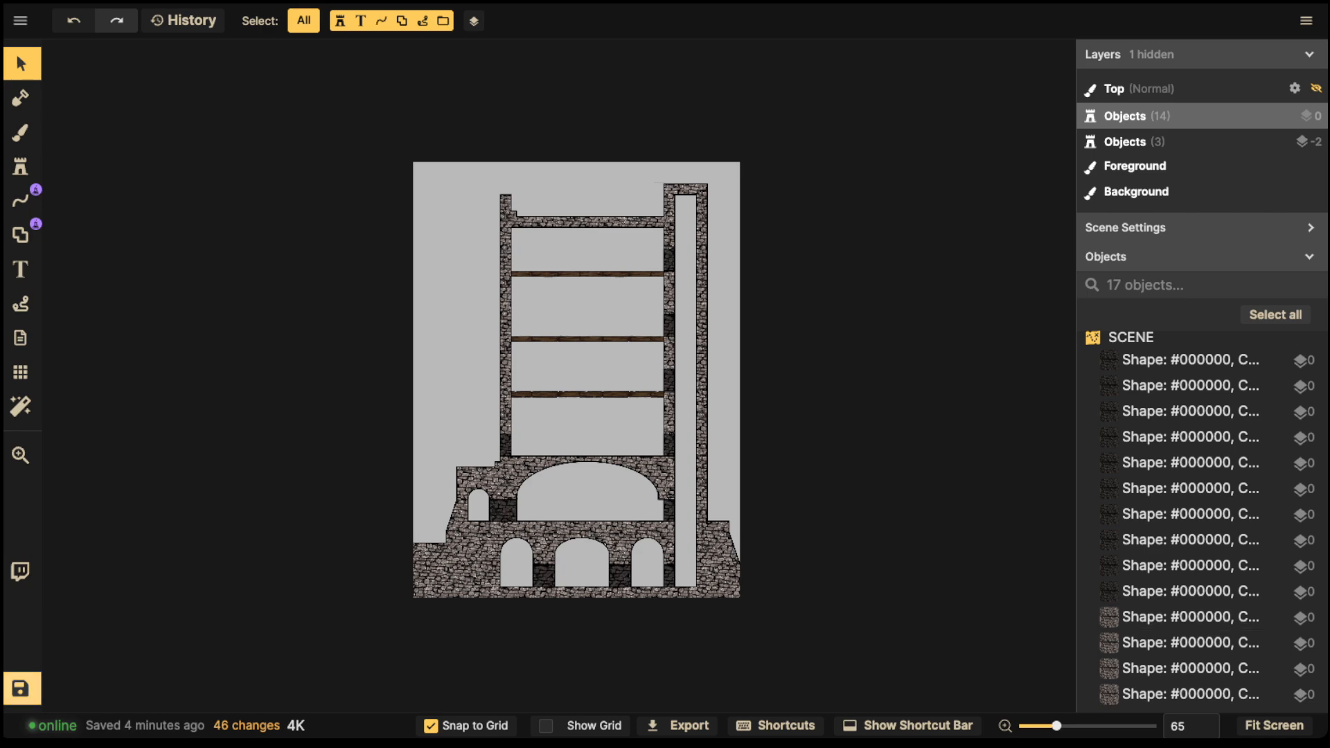
pyautogui.hotkey('ctrl', 's')
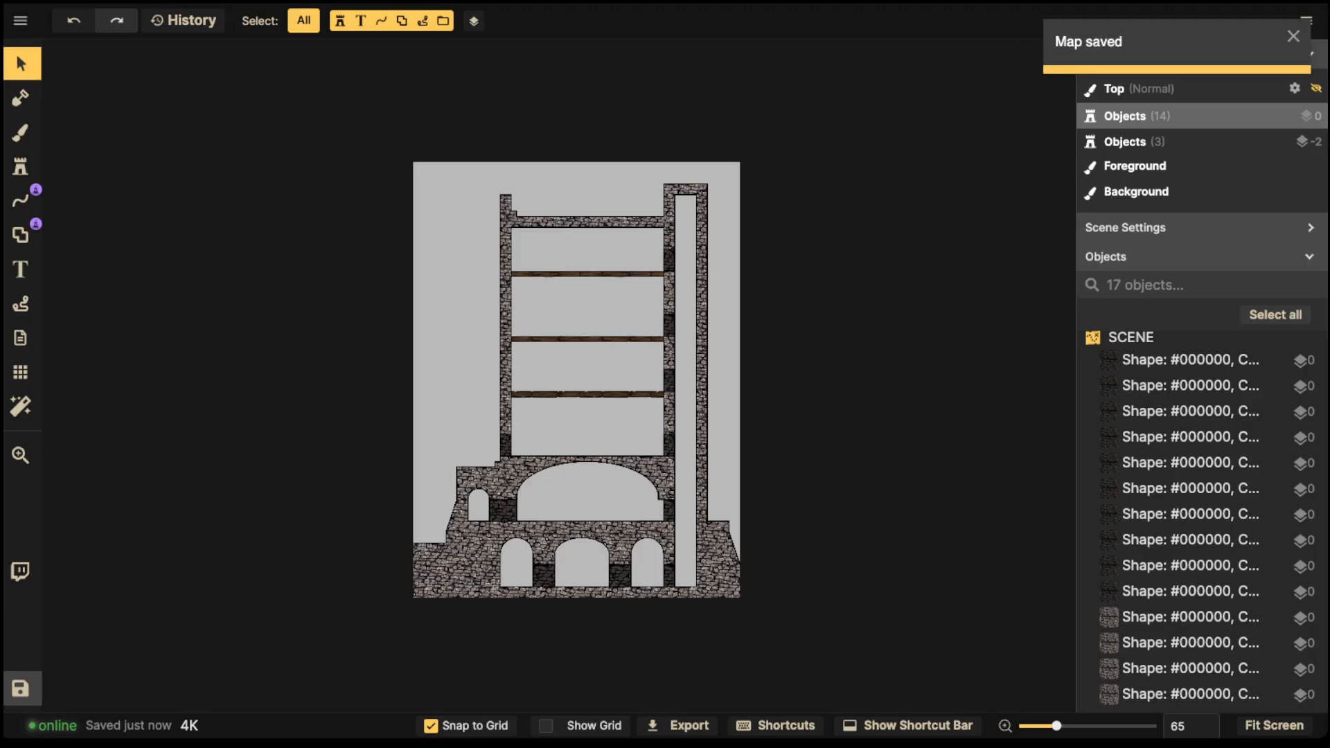
# Step: Try to create a resized map from a region 30 squares wide and 47 high with top at -7, keeping objects outside the region
pyautogui.click(21, 372)
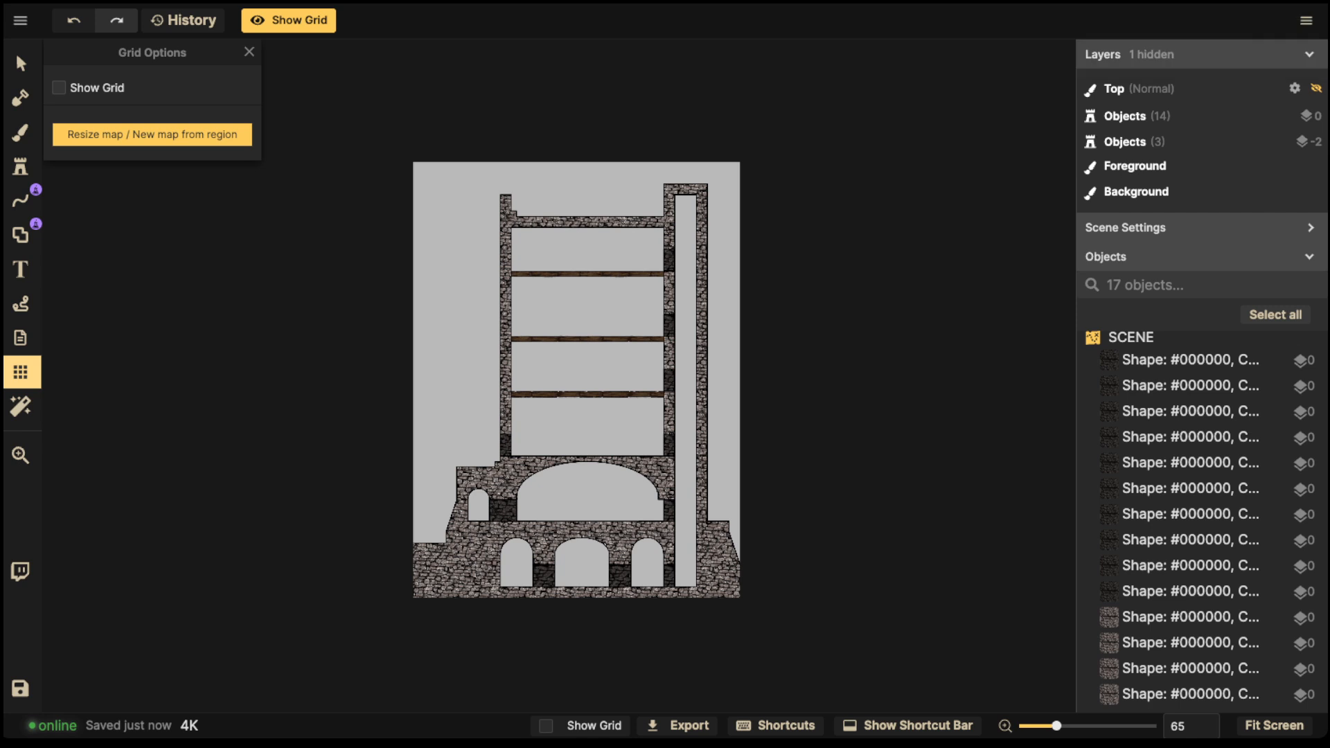
pyautogui.click(152, 134)
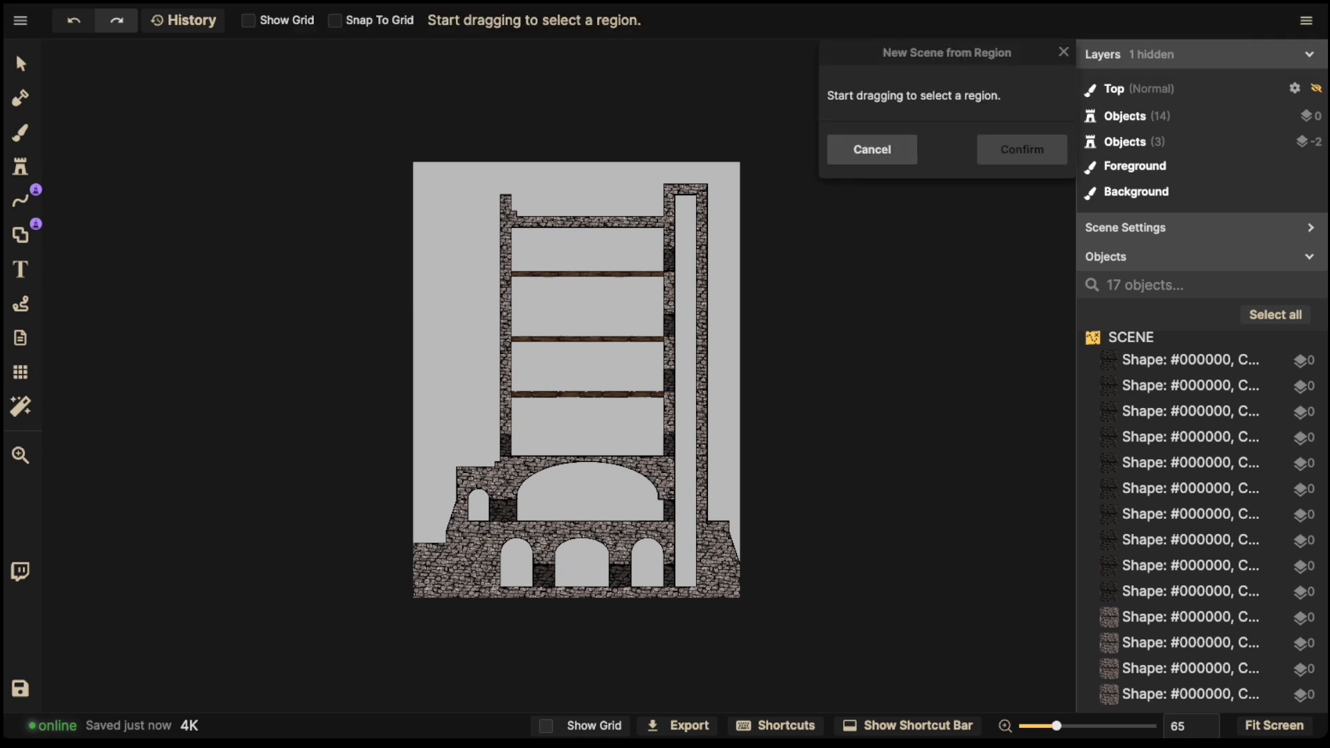
pyautogui.moveTo(413, 107); pyautogui.dragTo(745, 617)
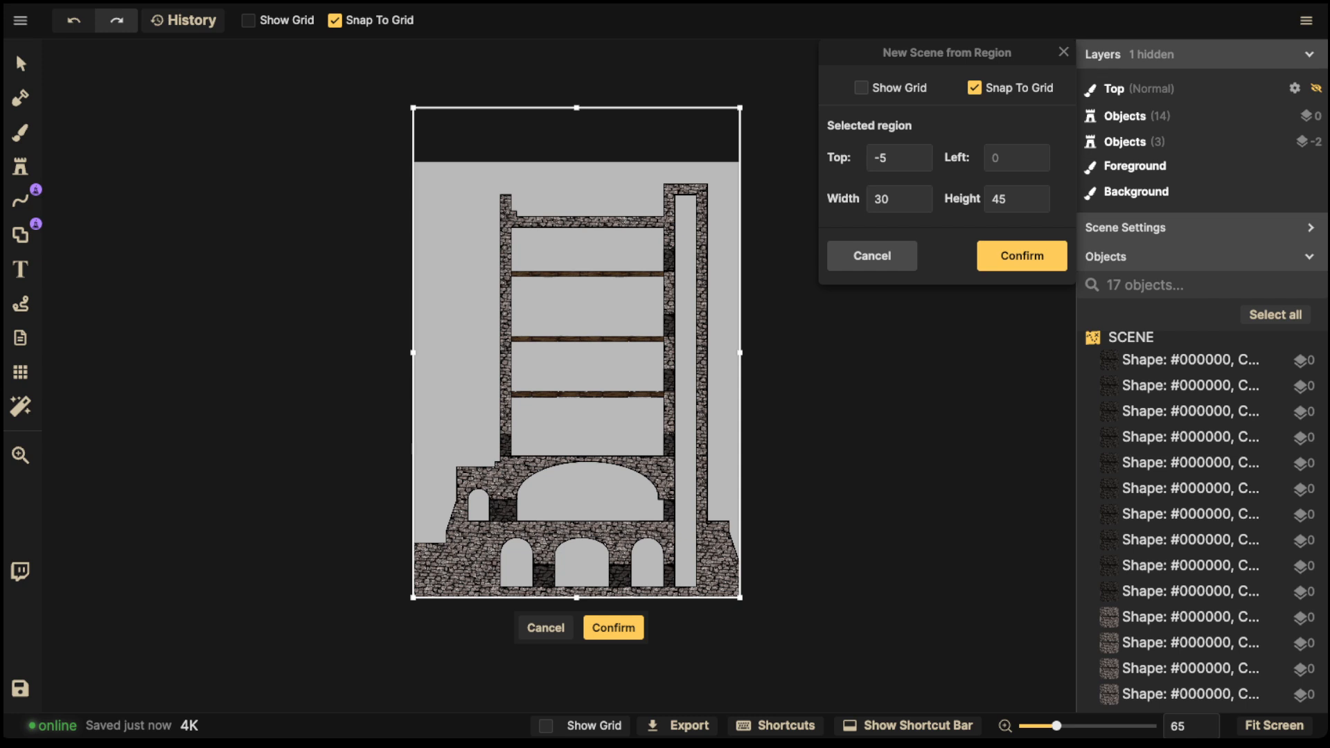
pyautogui.moveTo(576, 107); pyautogui.dragTo(576, 86)
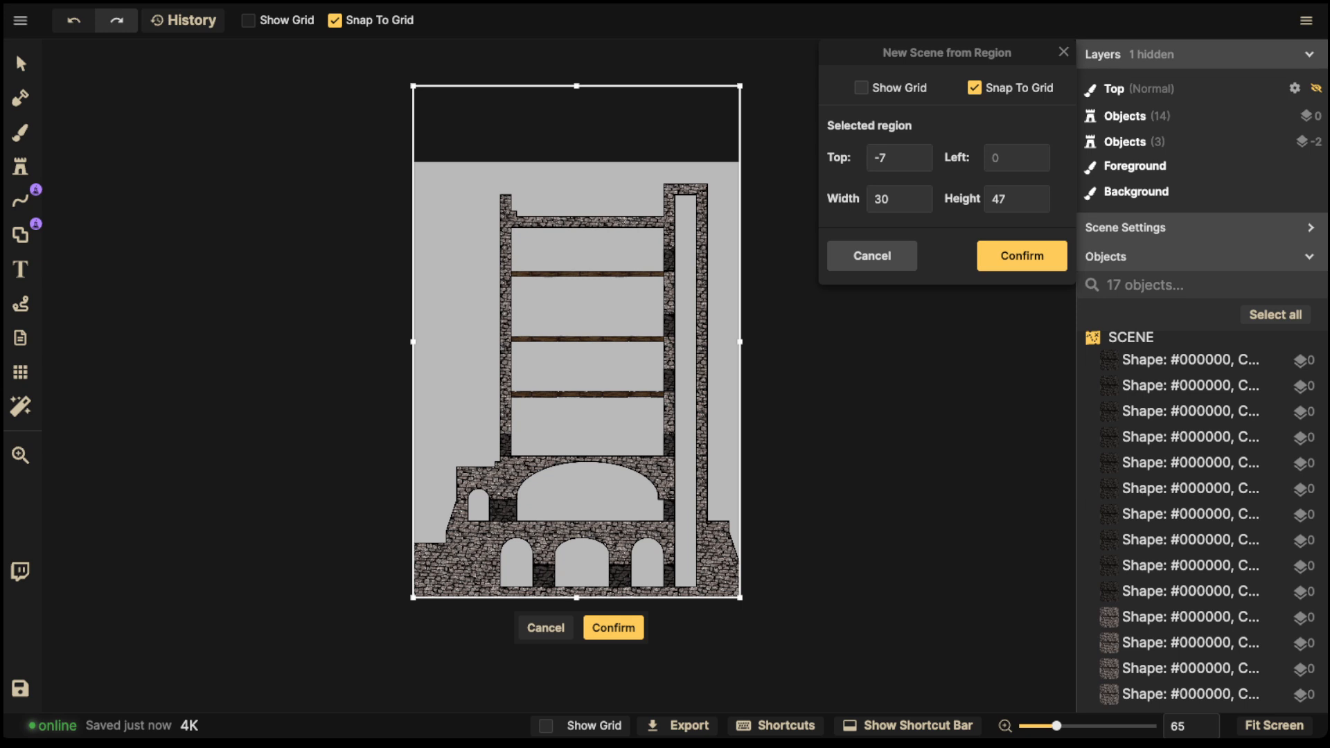
pyautogui.click(576, 86)
pyautogui.click(613, 627)
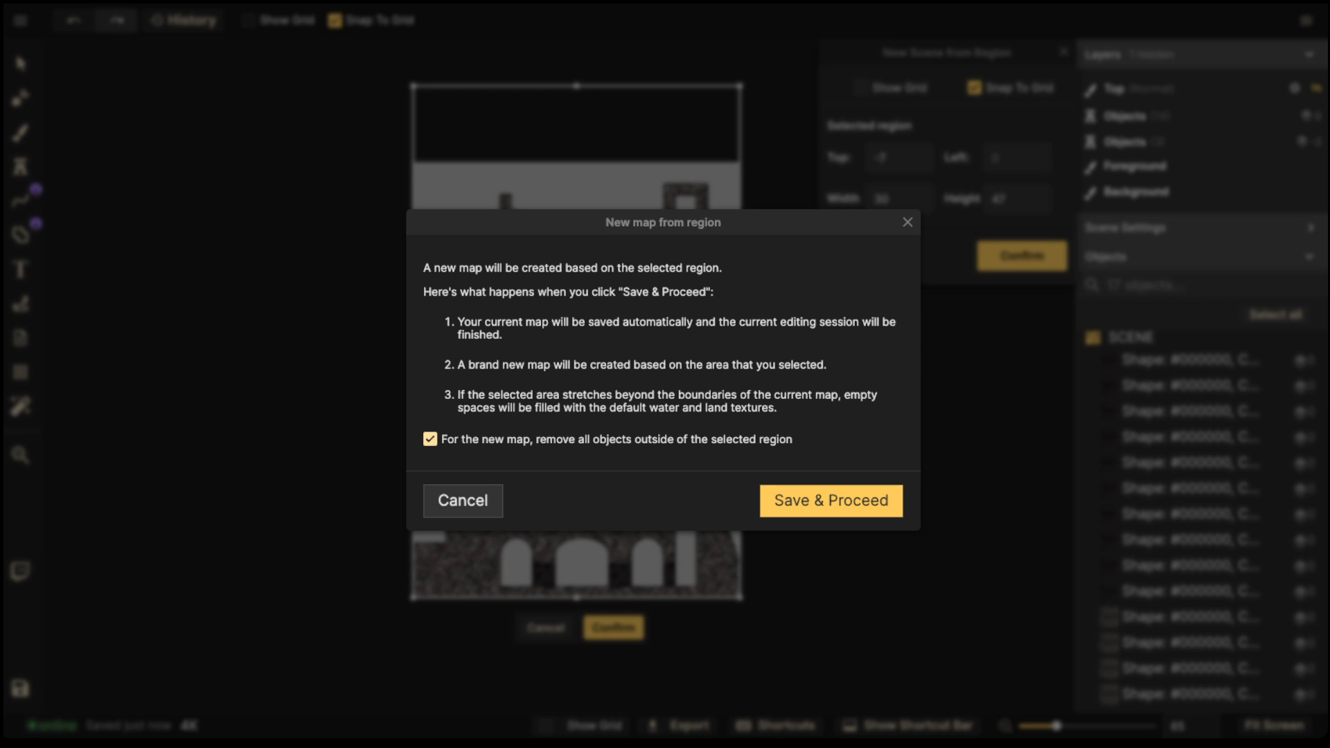
pyautogui.click(430, 440)
pyautogui.click(831, 500)
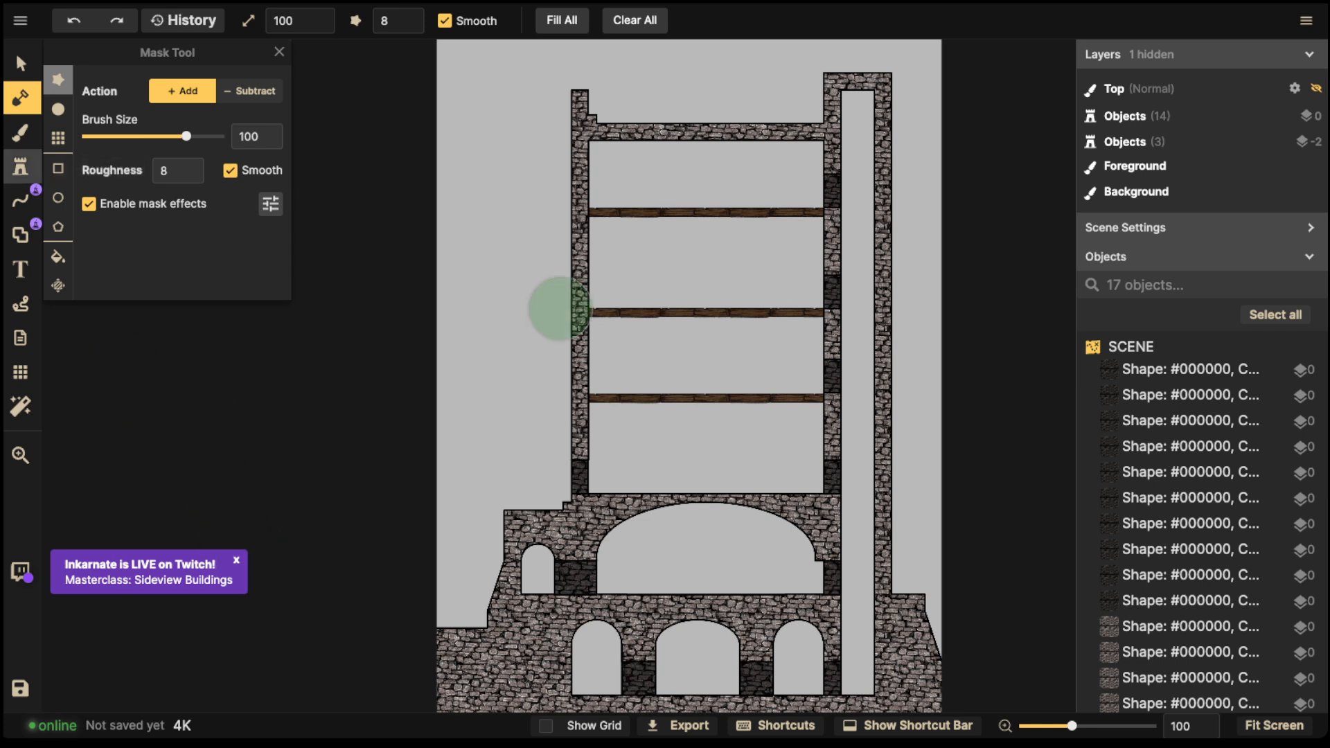
# Step: Select a grid-snapped region for the new map, 33 squares wide and 48 high, with its top at -8
pyautogui.click(58, 138)
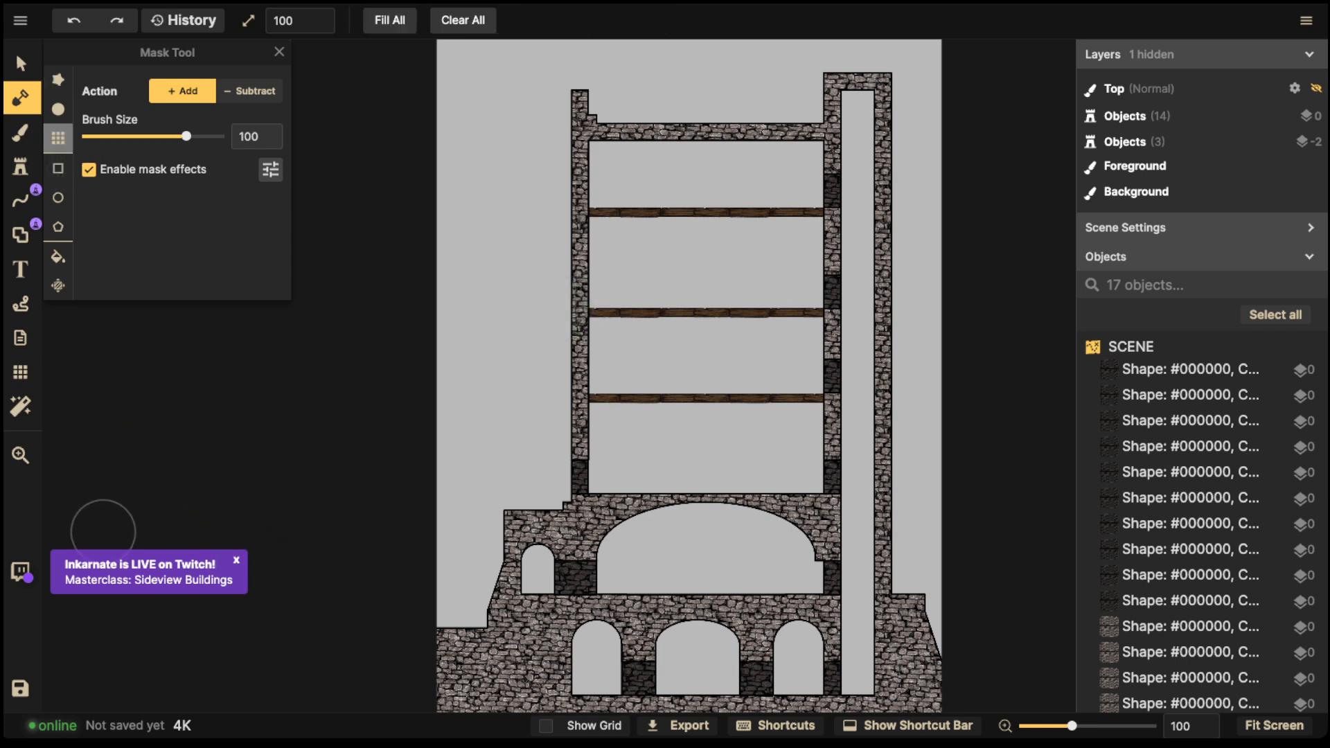
pyautogui.click(20, 372)
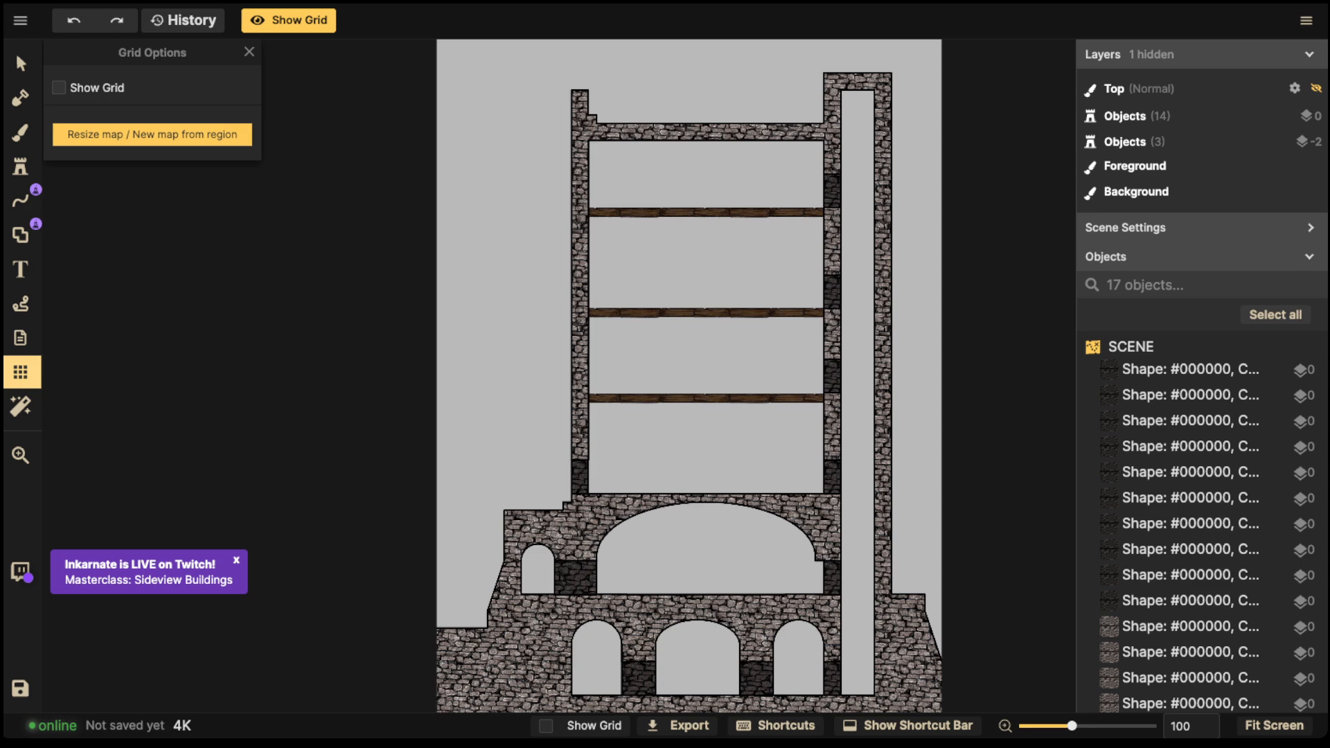
pyautogui.click(152, 135)
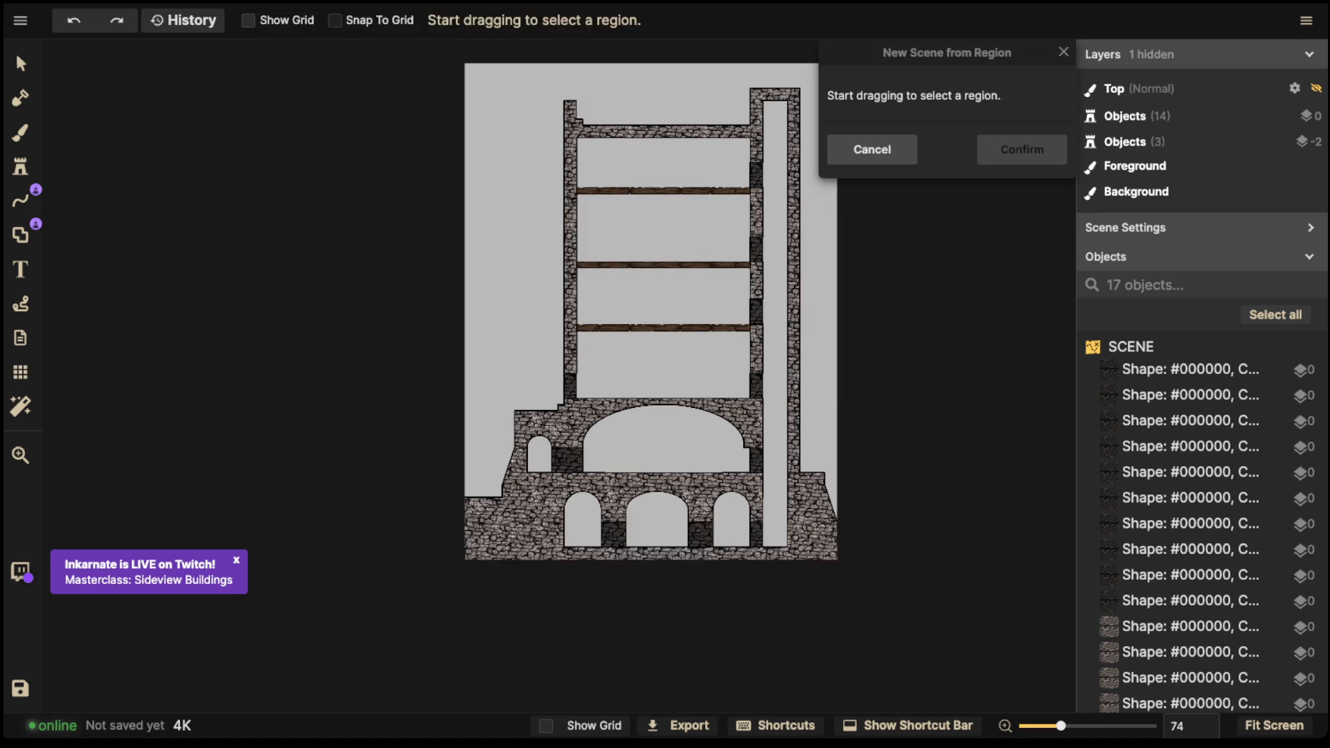
pyautogui.click(248, 21)
pyautogui.click(248, 21)
pyautogui.click(334, 21)
pyautogui.scroll(-2, 565, 191)
pyautogui.moveTo(565, 190); pyautogui.dragTo(507, 284)
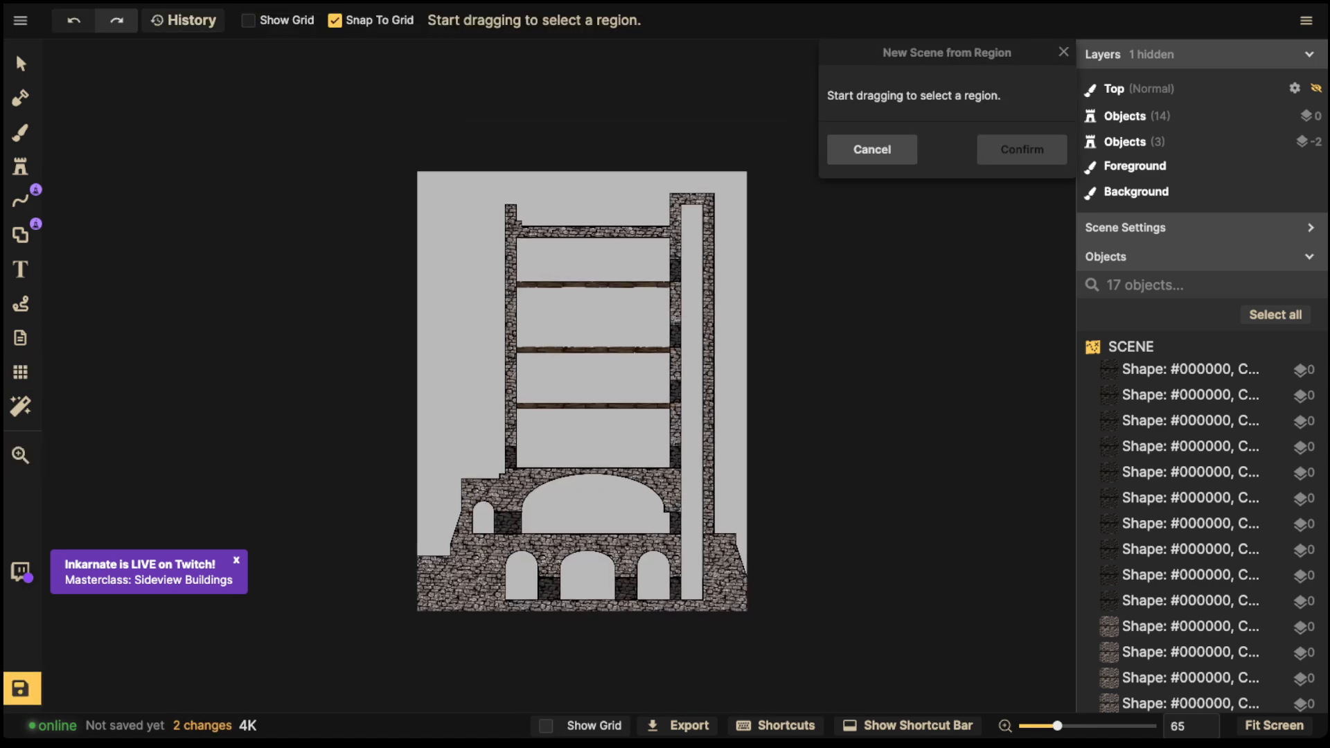
pyautogui.moveTo(416, 124); pyautogui.dragTo(780, 611)
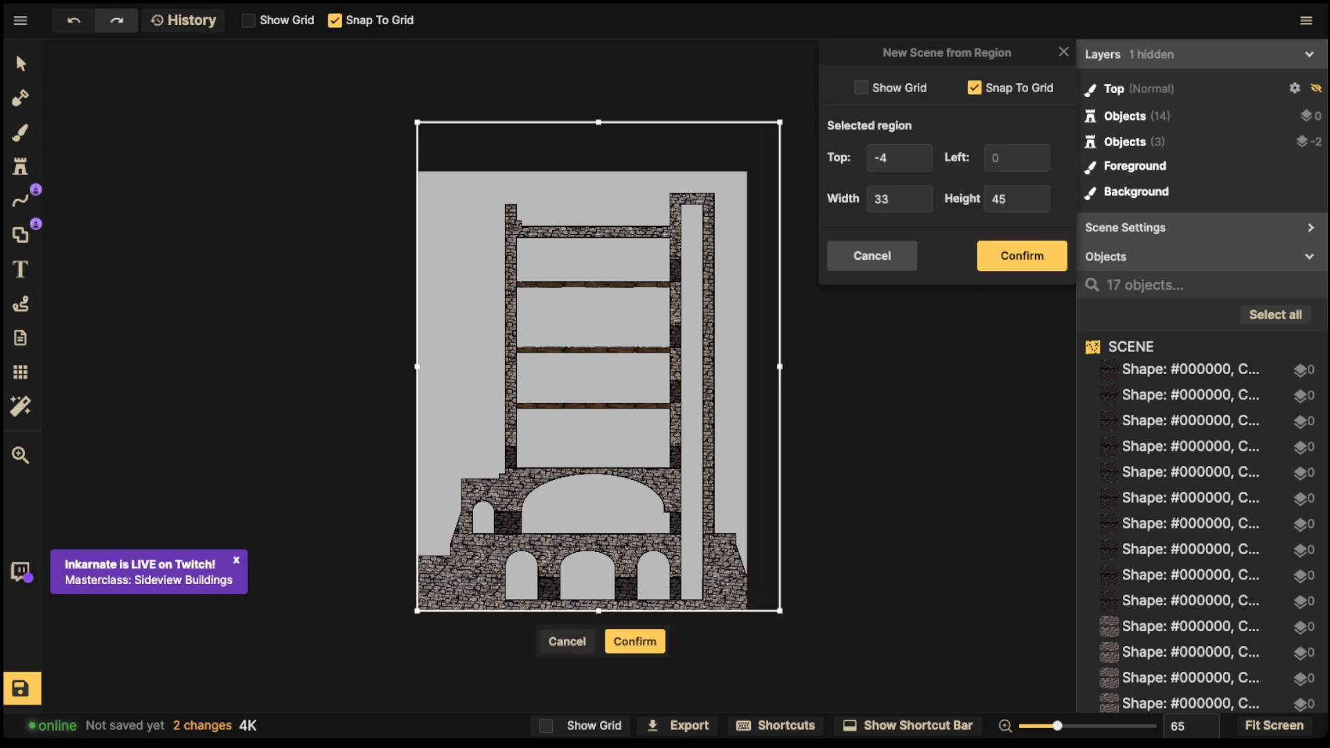
pyautogui.moveTo(598, 122); pyautogui.dragTo(598, 83)
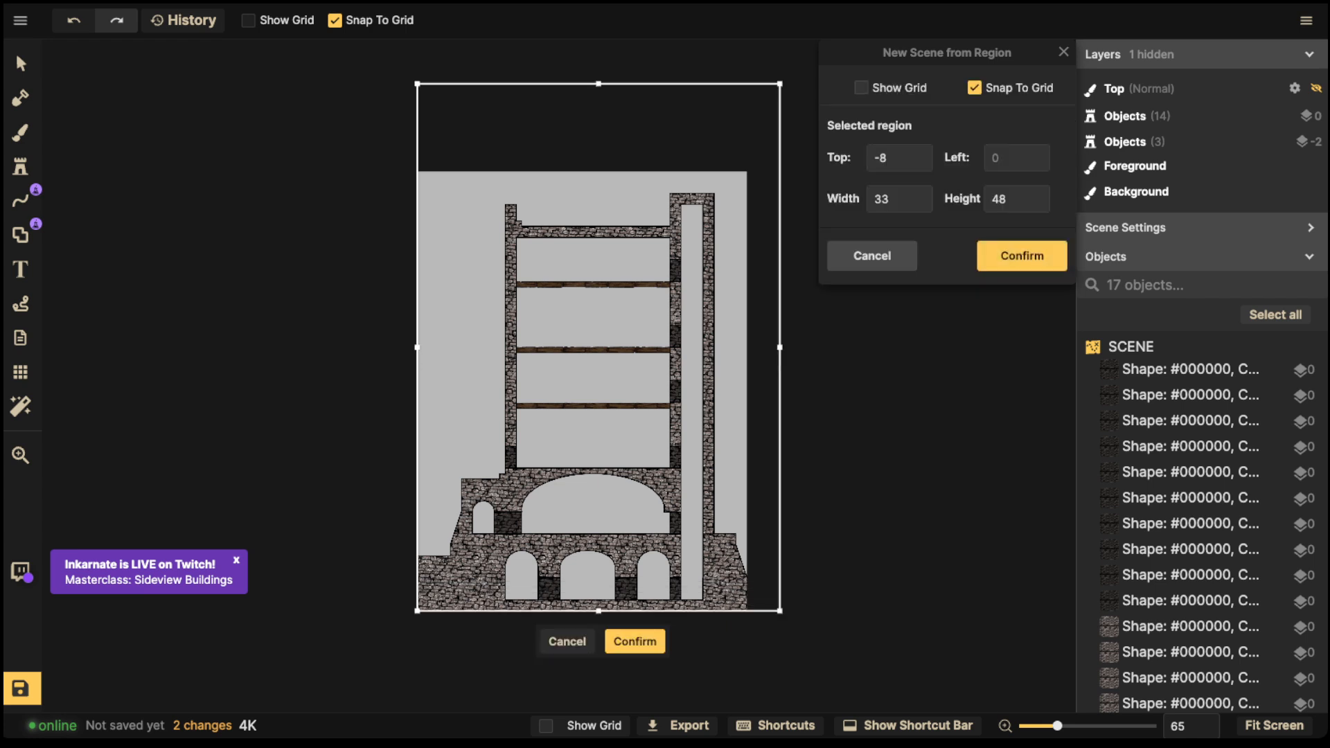
# Step: Create the new map from the selected region without removing outside objects, and dismiss the resize message and livestream notice
pyautogui.click(635, 641)
pyautogui.click(430, 438)
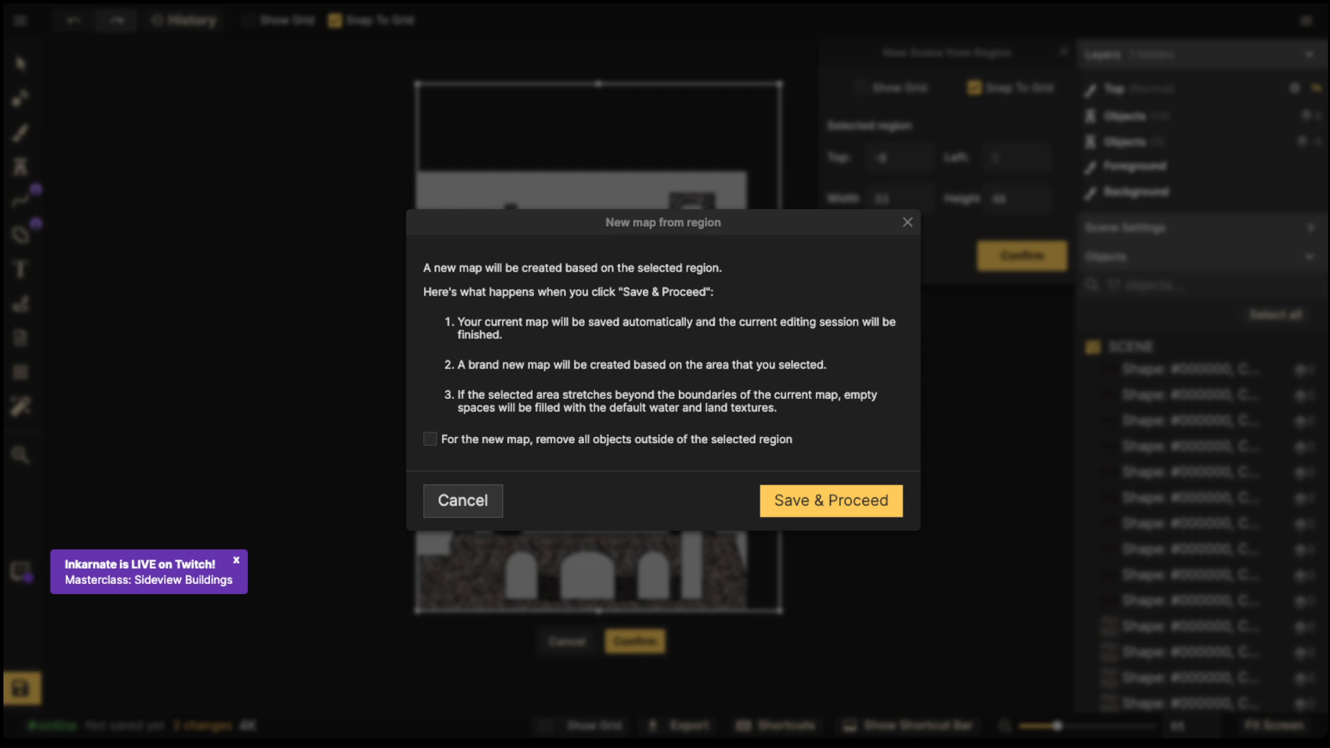
pyautogui.click(831, 500)
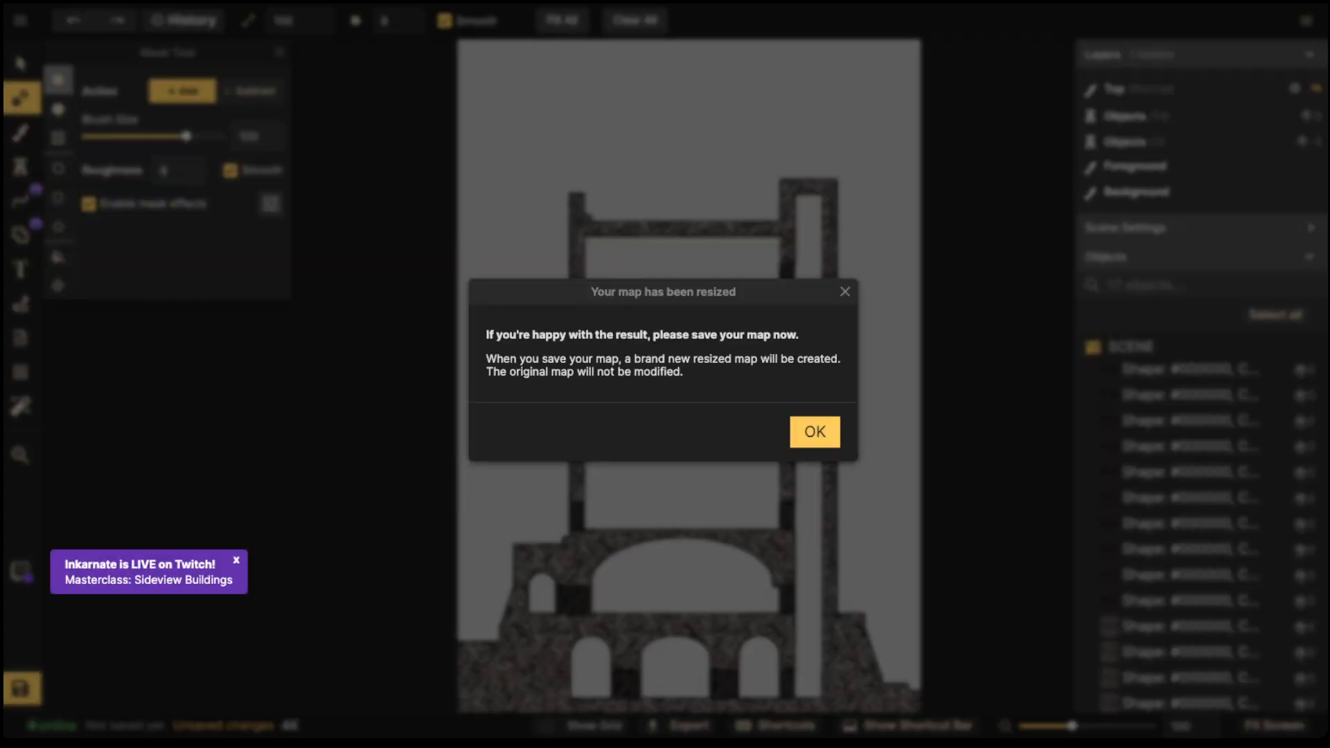
pyautogui.click(814, 432)
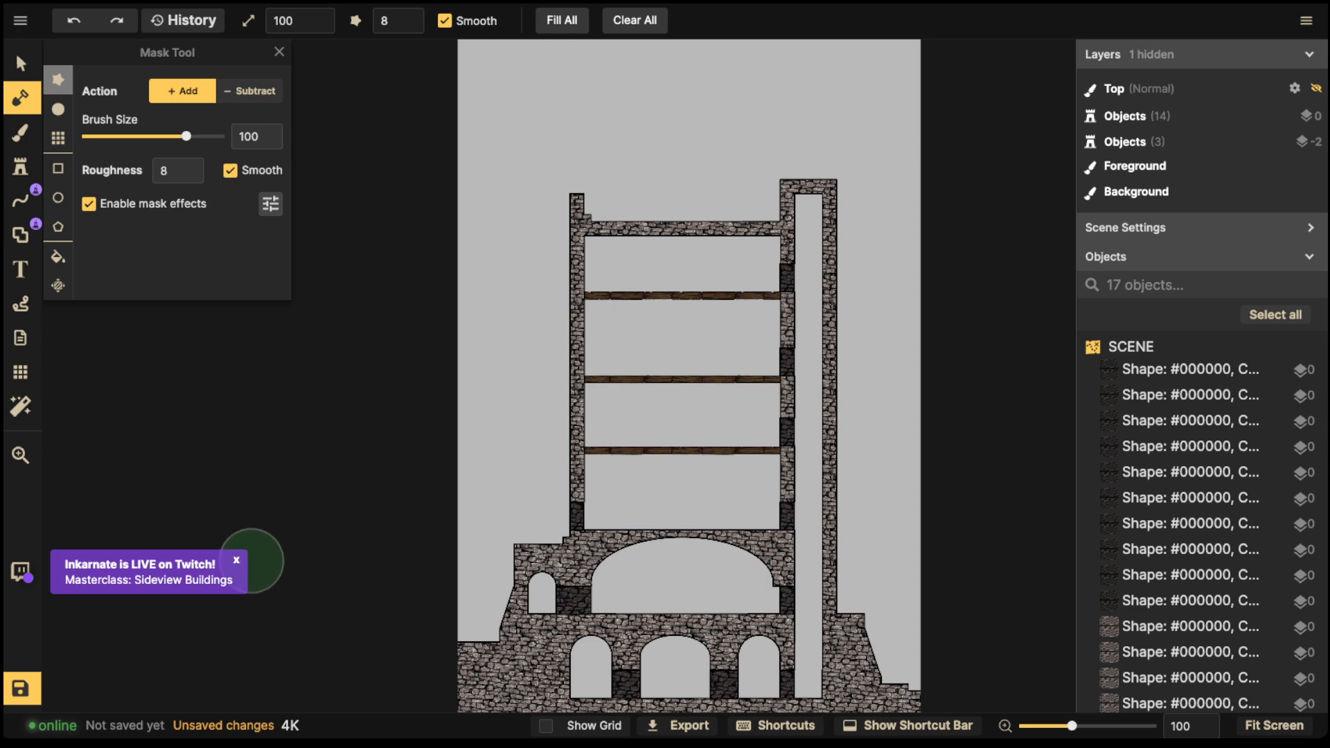
pyautogui.click(236, 561)
pyautogui.click(21, 63)
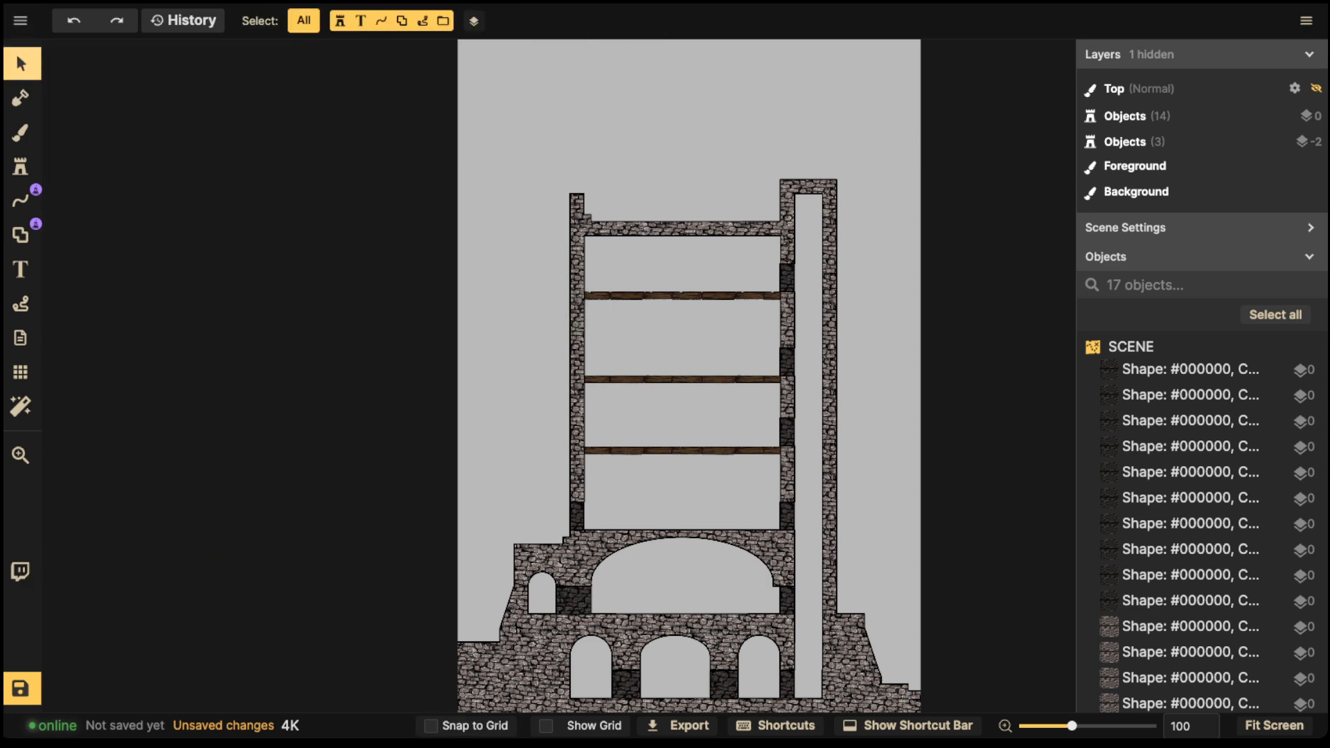
# Step: Show the square grid over the upper part of the resized tower map
pyautogui.scroll(-3, 523, 153)
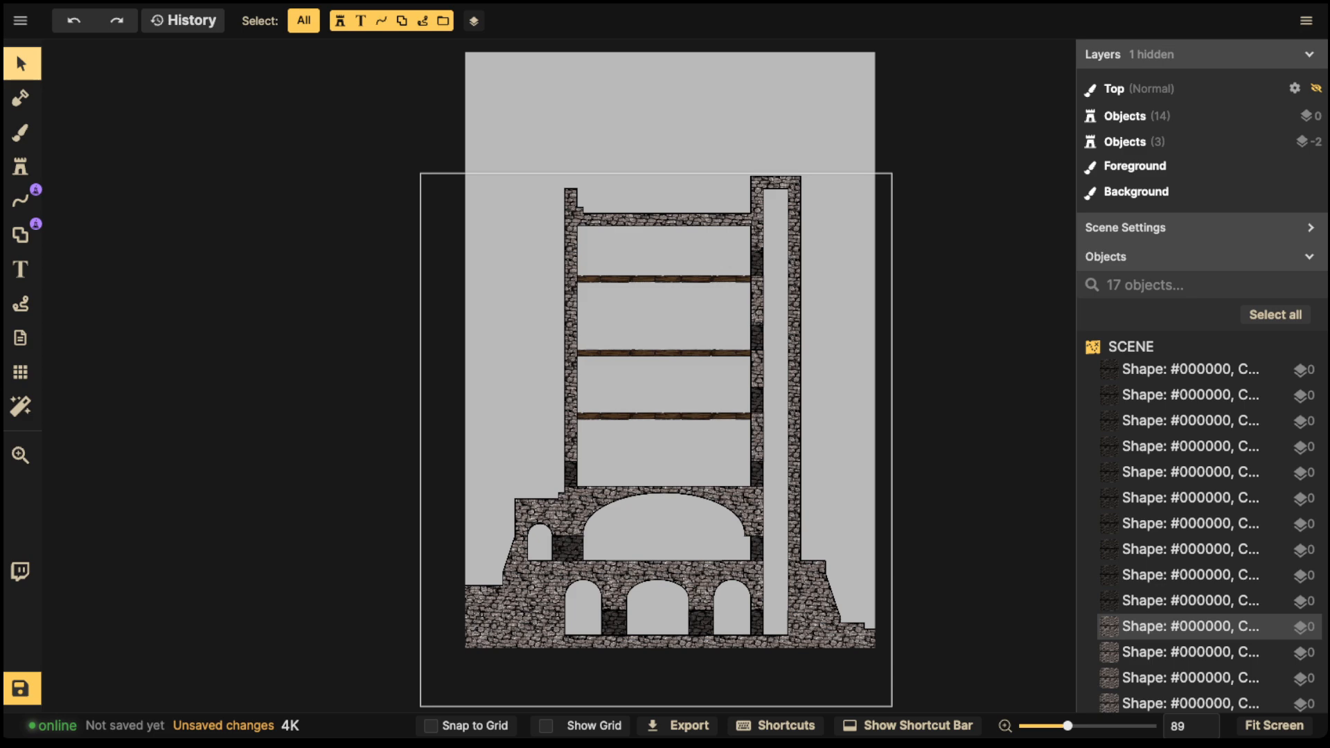
pyautogui.scroll(5, 650, 412)
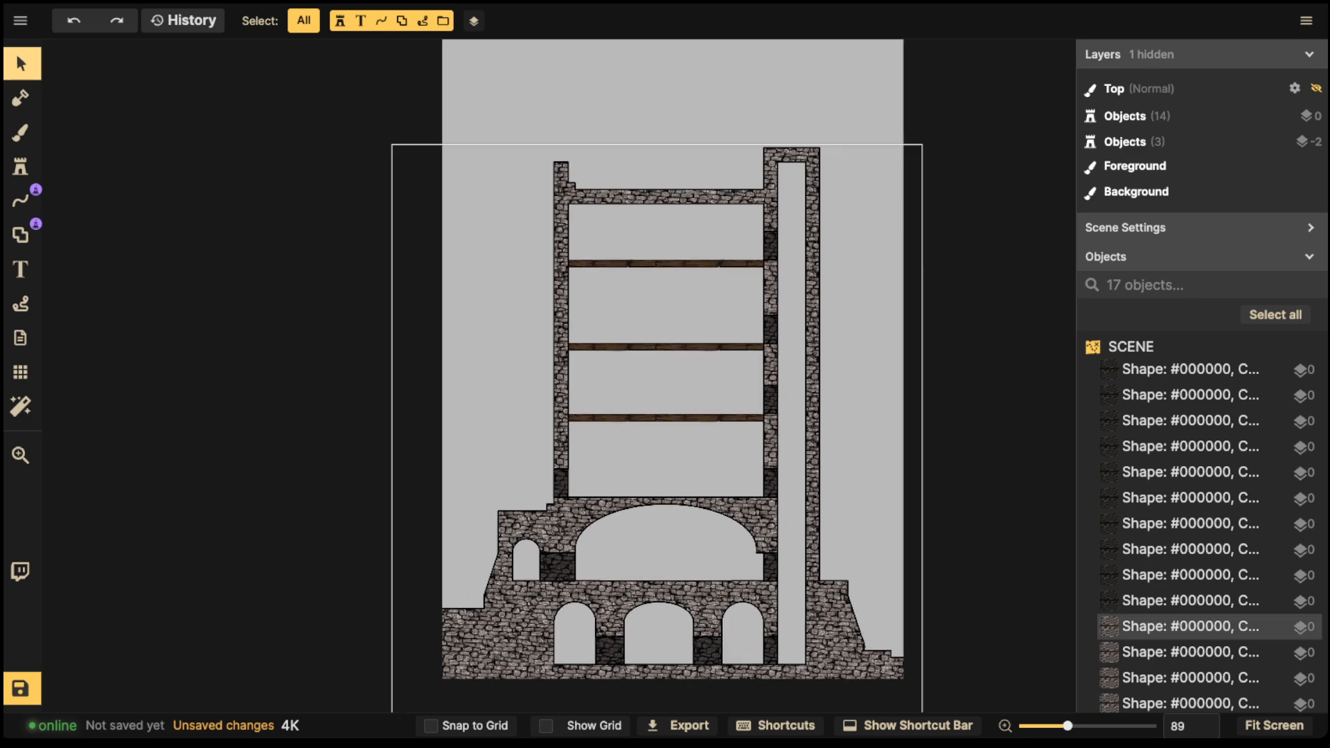
pyautogui.scroll(-3, 650, 412)
pyautogui.press('space')
pyautogui.moveTo(650, 413); pyautogui.dragTo(619, 513)
pyautogui.scroll(3, 719, 325)
pyautogui.scroll(3, 719, 326)
pyautogui.press('space')
pyautogui.moveTo(719, 326); pyautogui.dragTo(639, 419)
pyautogui.click(21, 373)
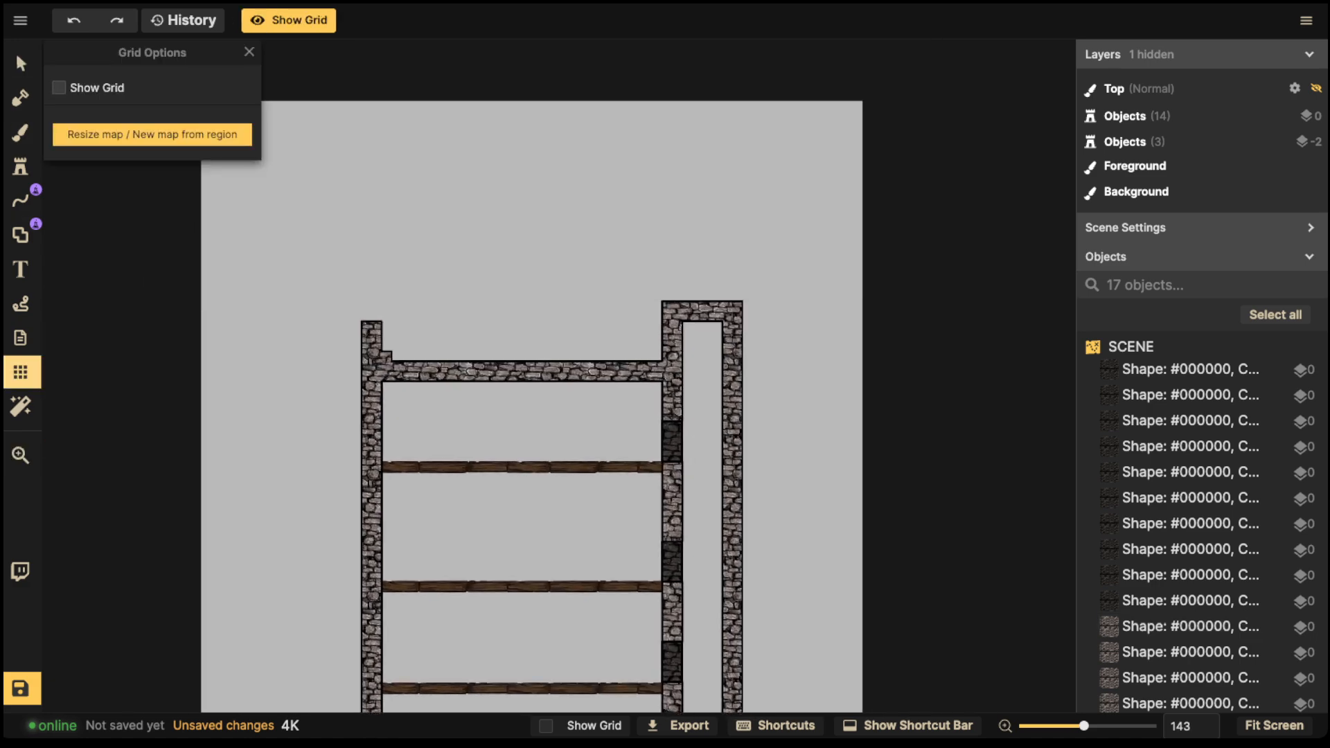
pyautogui.click(59, 87)
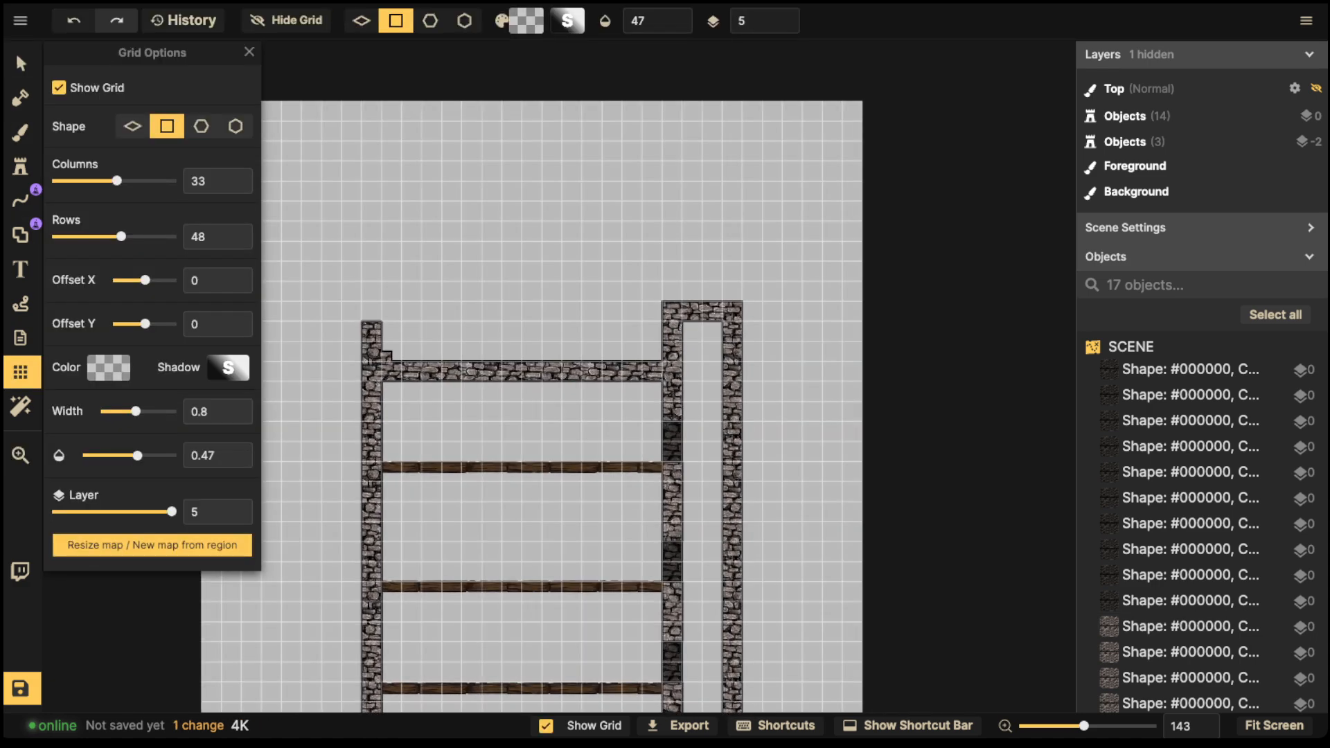
pyautogui.scroll(2, 677, 293)
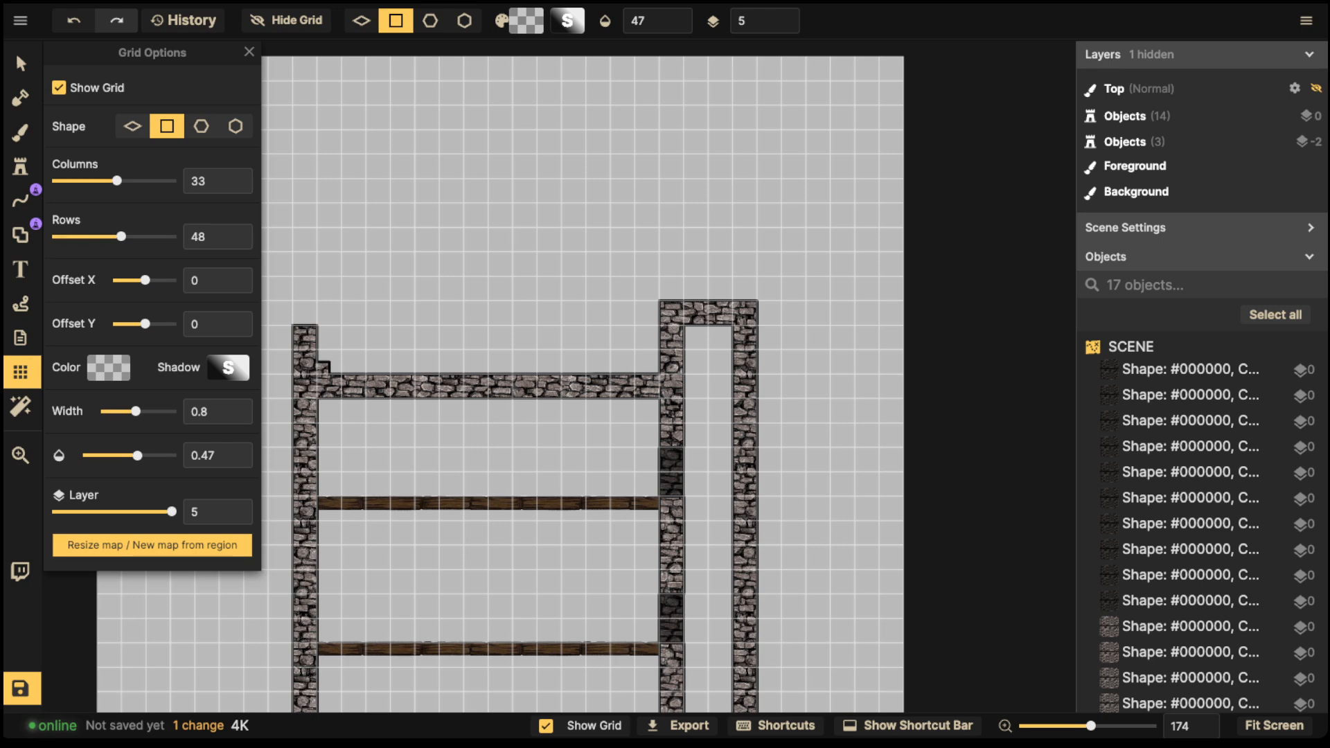
# Step: Turn on grid snapping and extend both walls of the narrow right-hand shaft upward by two grid squares with merged stone rectangles
pyautogui.click(21, 235)
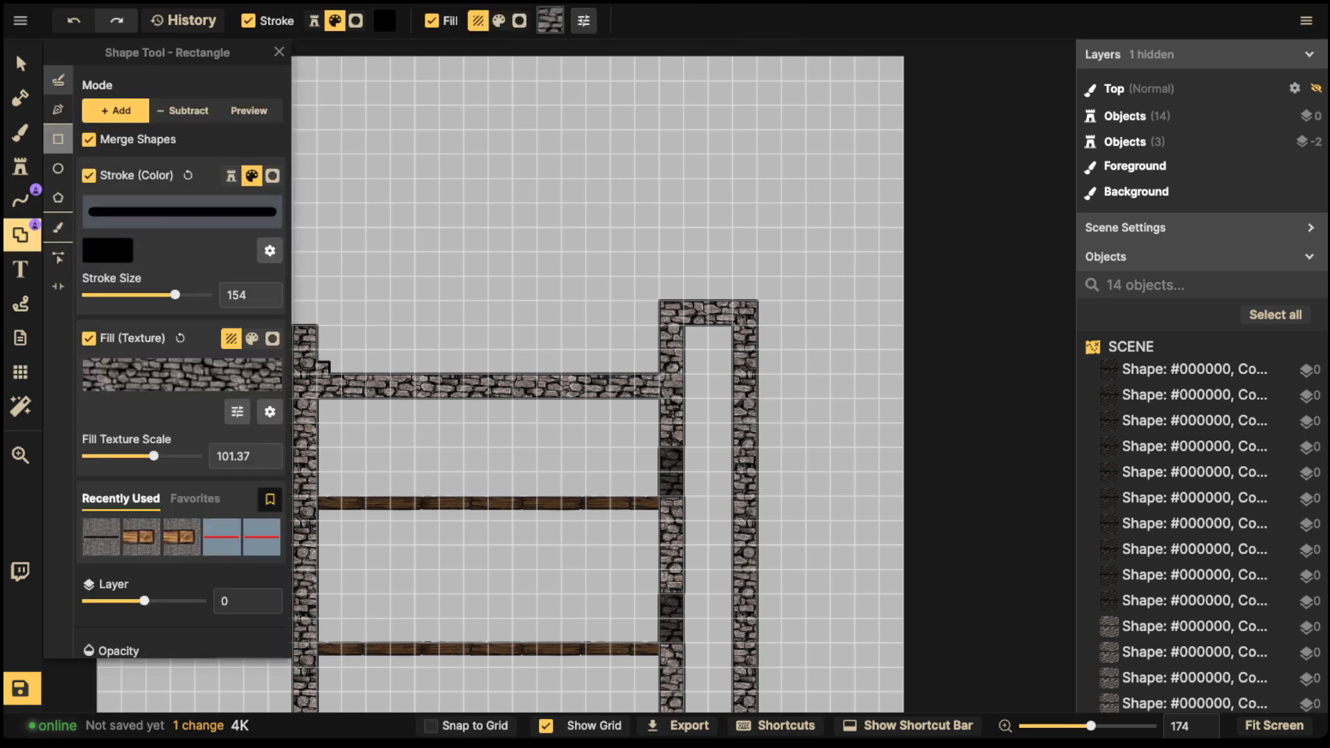
pyautogui.click(21, 64)
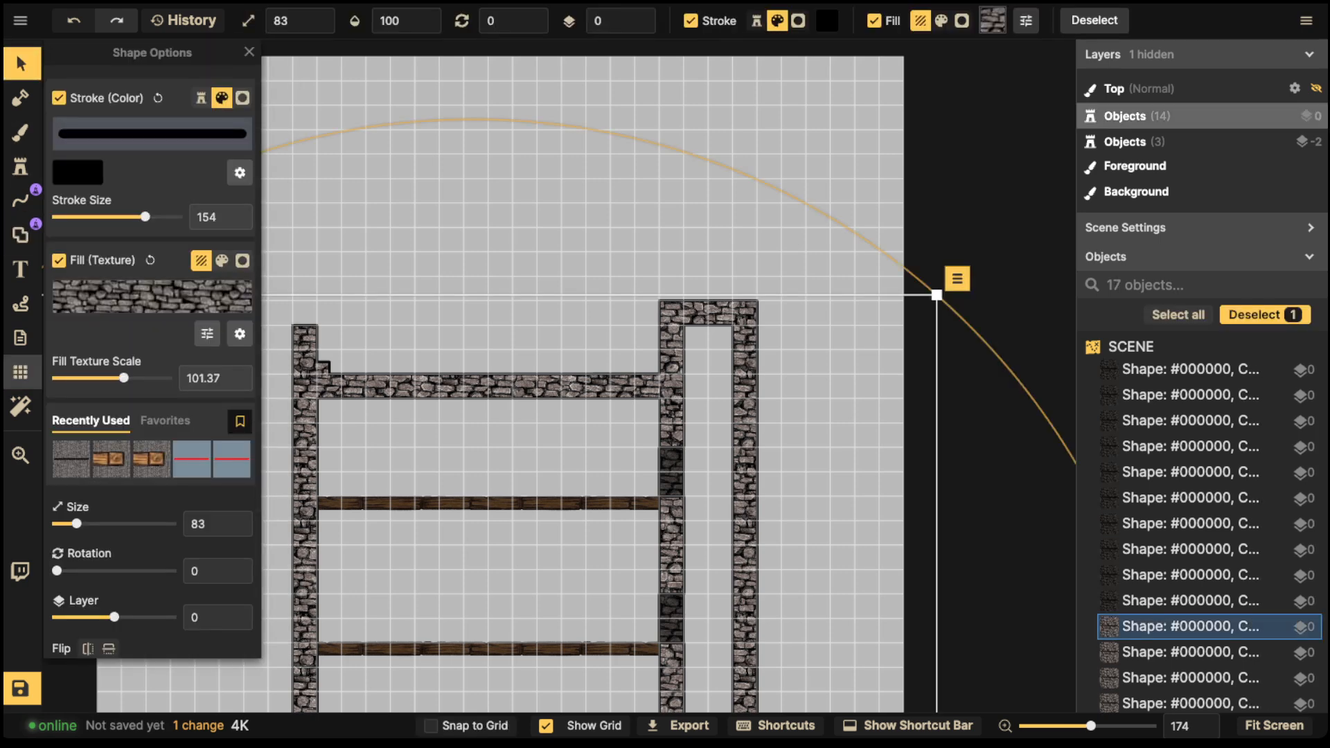
pyautogui.click(20, 372)
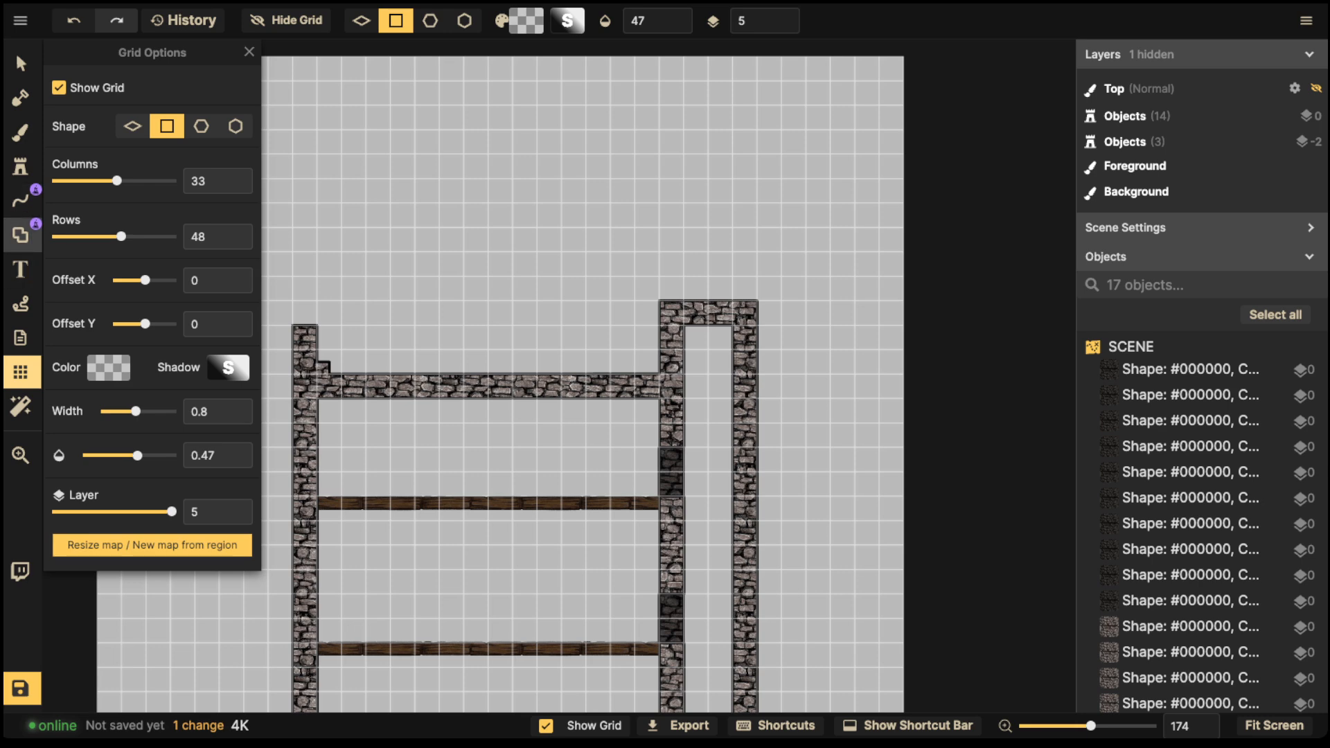
pyautogui.click(21, 235)
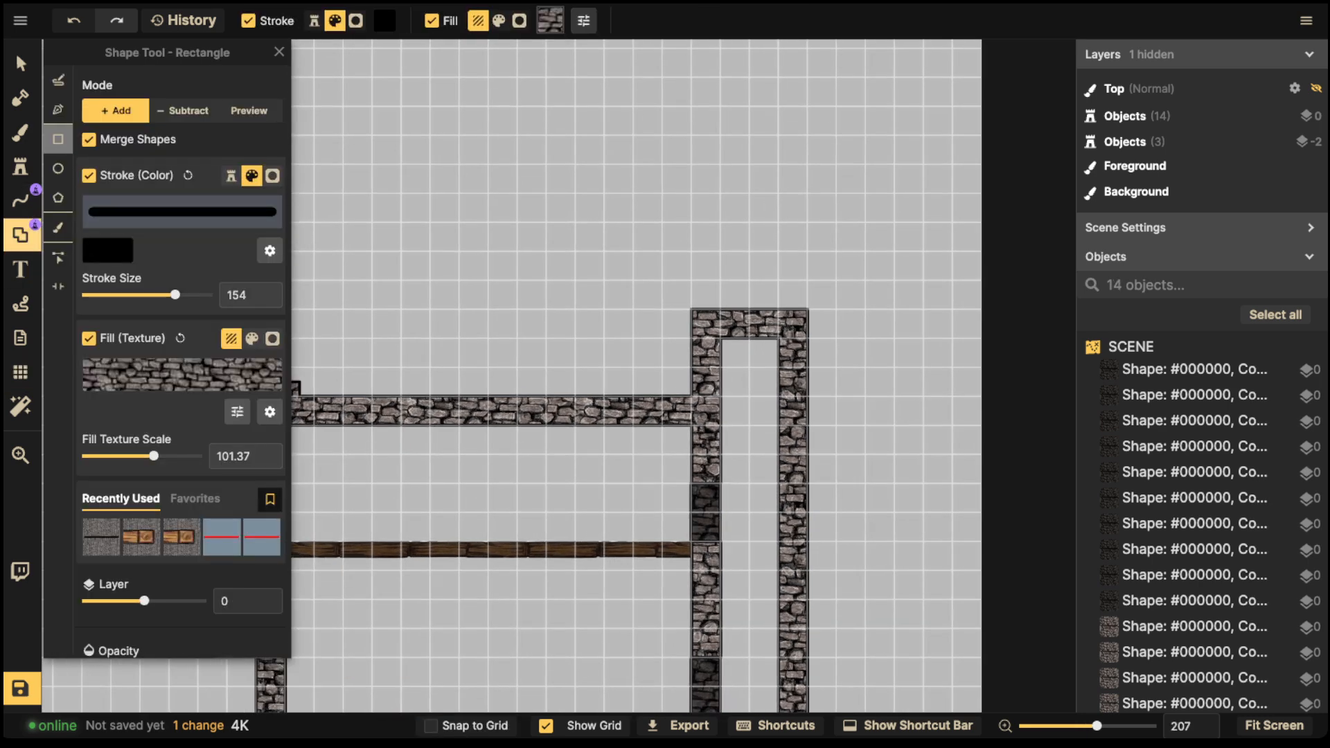
pyautogui.click(430, 726)
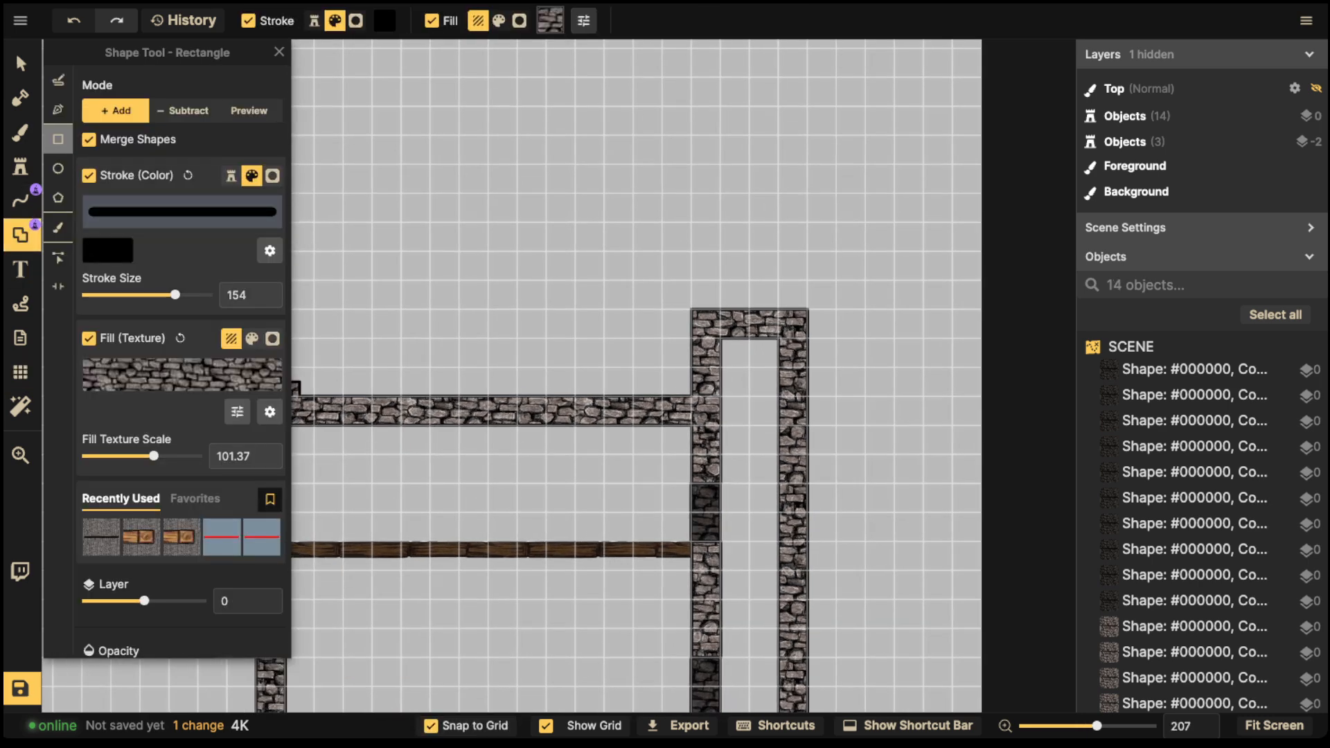
pyautogui.moveTo(691, 251); pyautogui.dragTo(720, 340)
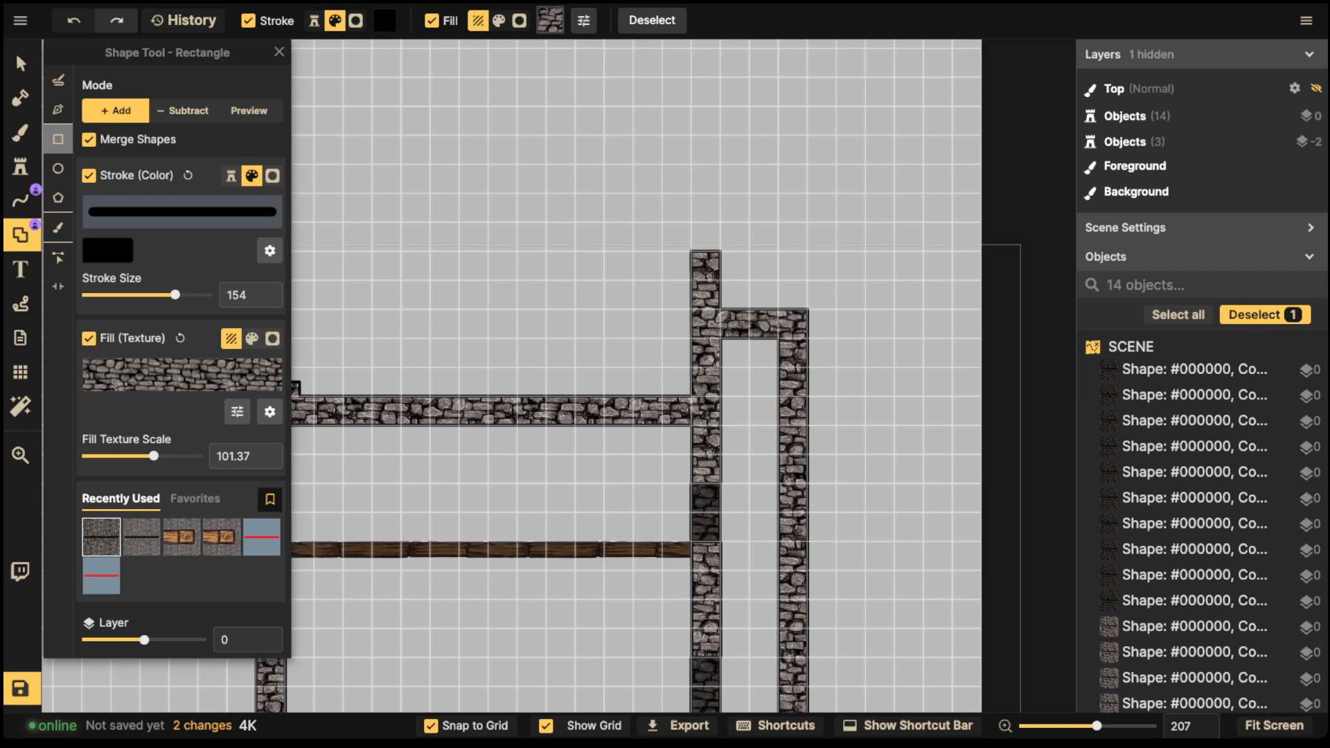
pyautogui.moveTo(778, 251); pyautogui.dragTo(808, 340)
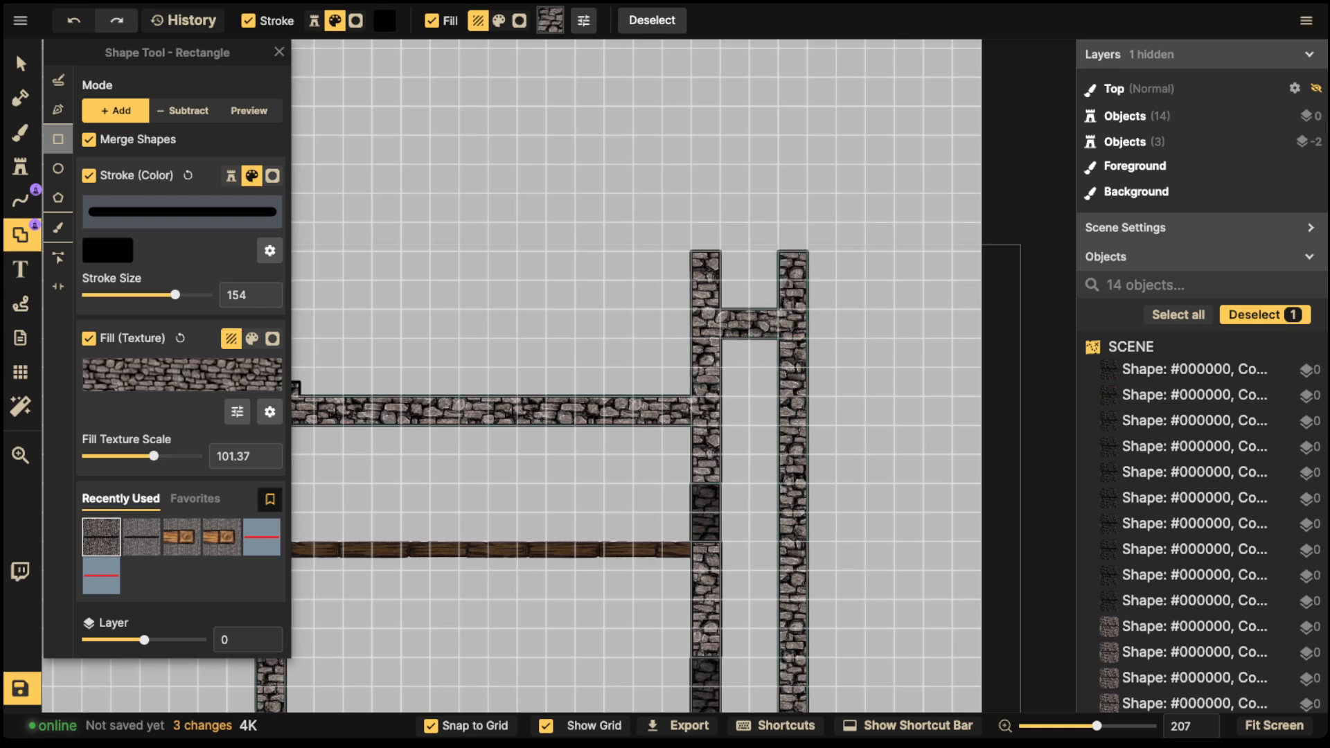
# Step: Cut away the old stone cap between the shaft walls and add a one-square-high stone cap across their new tops
pyautogui.click(182, 111)
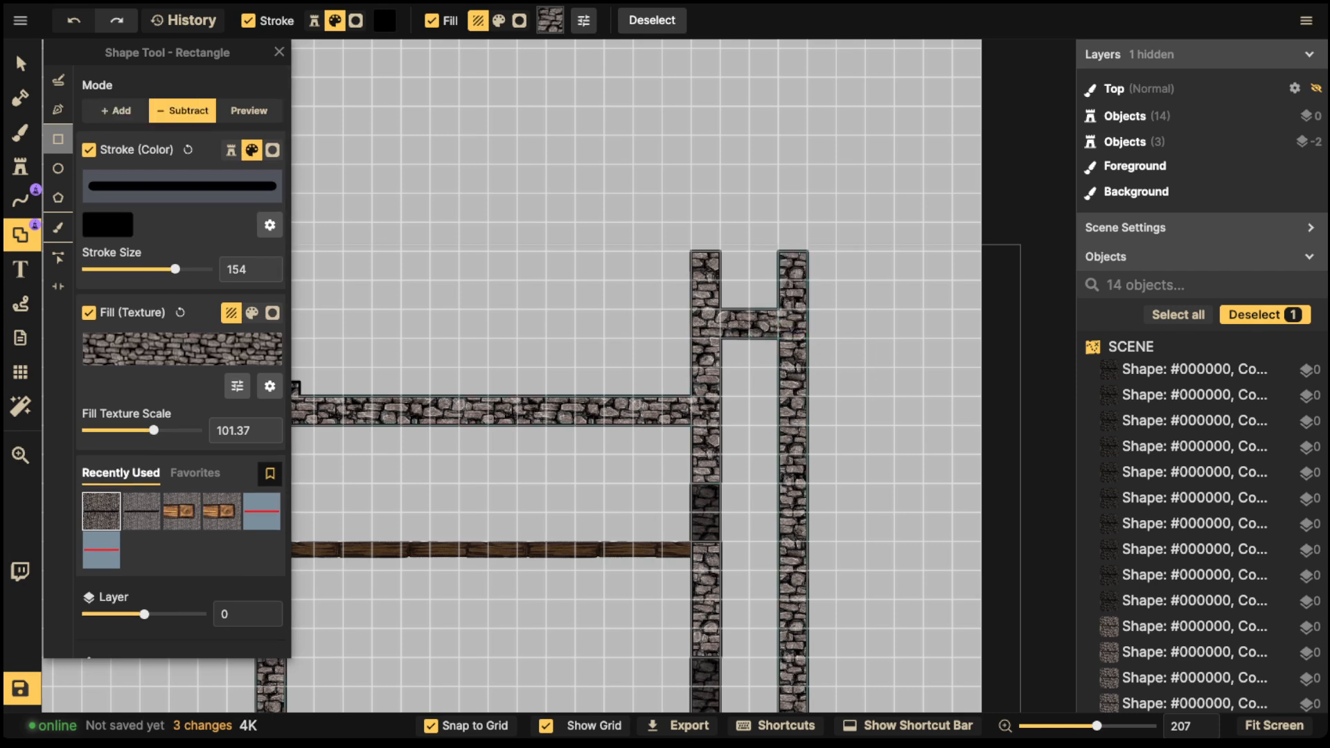
pyautogui.moveTo(721, 280); pyautogui.dragTo(778, 340)
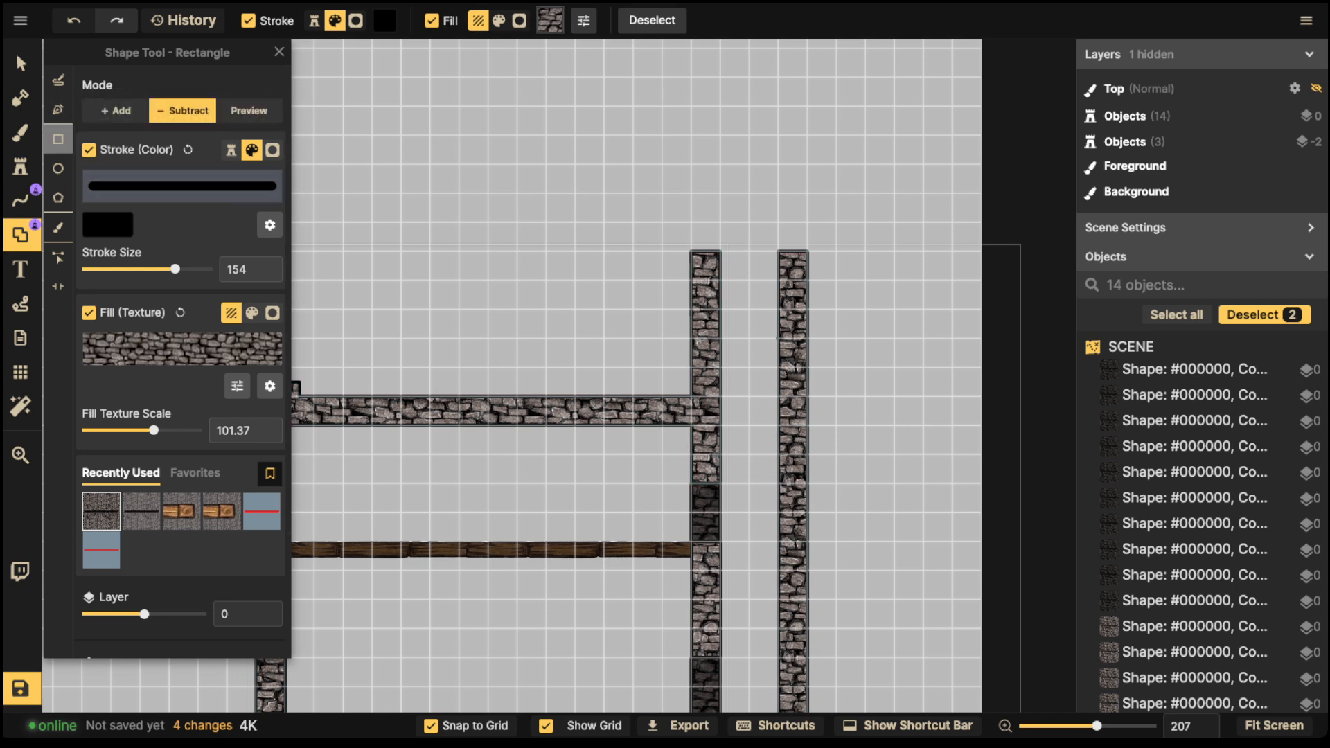
pyautogui.moveTo(706, 249); pyautogui.dragTo(792, 281)
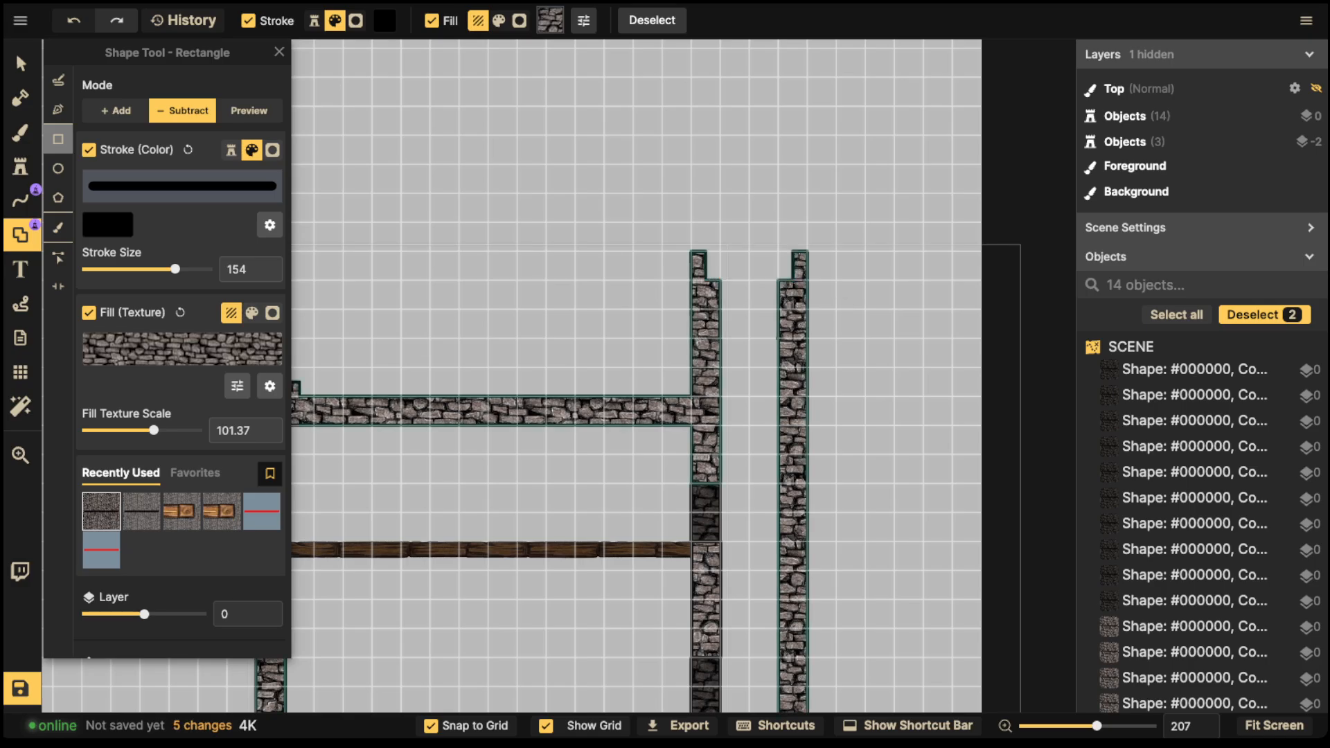
pyautogui.hotkey('ctrl', 'z')
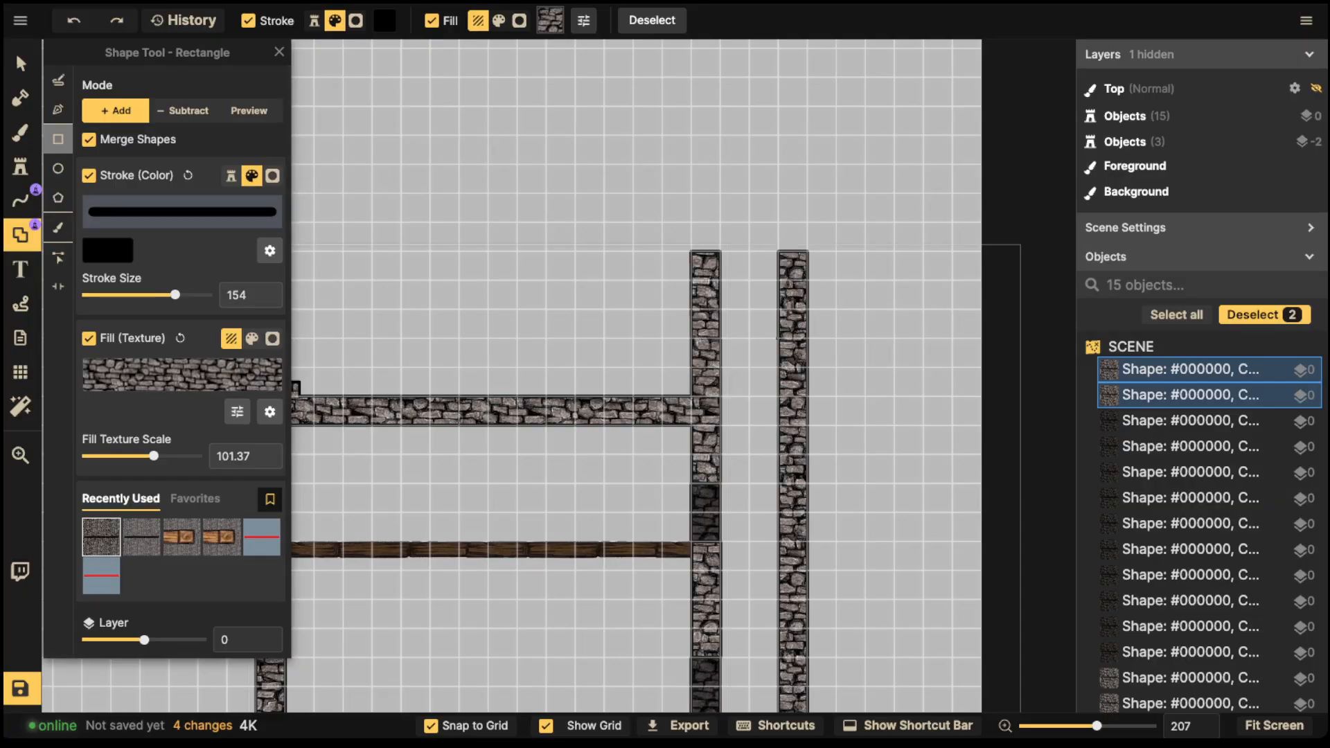
pyautogui.moveTo(705, 251); pyautogui.dragTo(807, 280)
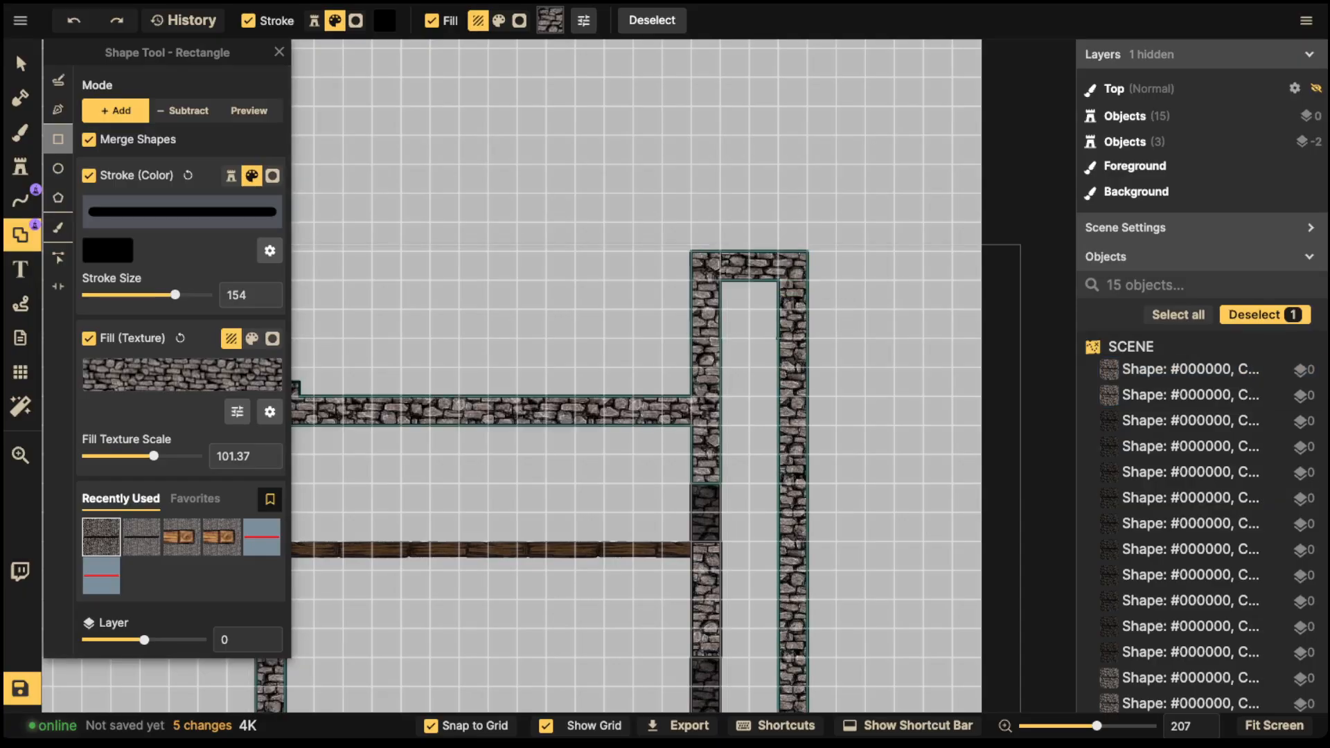
# Step: Copy the dark doorway block from the shaft's left wall and place the copy in the same wall directly above the roof floor
pyautogui.click(20, 63)
pyautogui.click(705, 513)
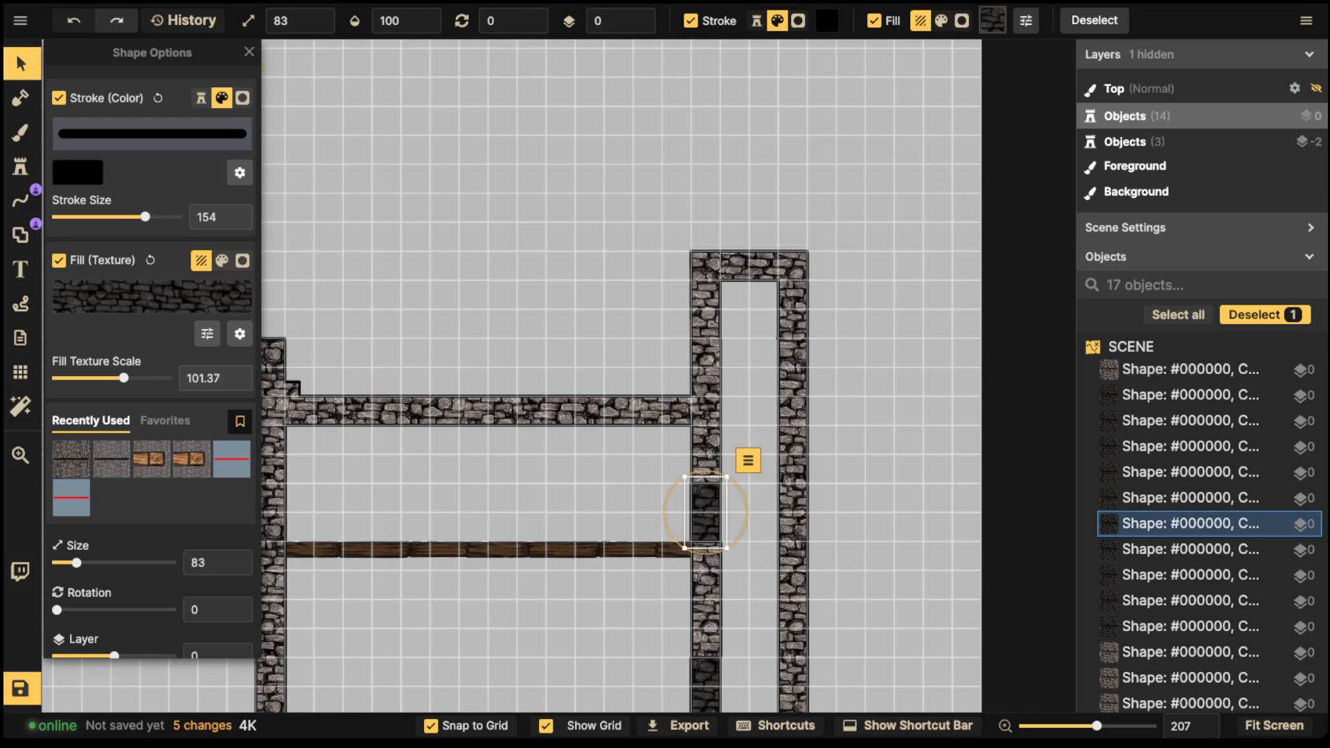
pyautogui.hotkey('ctrl', 'c')
pyautogui.hotkey('ctrl', 'v')
pyautogui.moveTo(708, 348); pyautogui.dragTo(706, 367)
pyautogui.click(578, 261)
pyautogui.scroll(-3, 578, 261)
pyautogui.moveTo(578, 260); pyautogui.dragTo(682, 216)
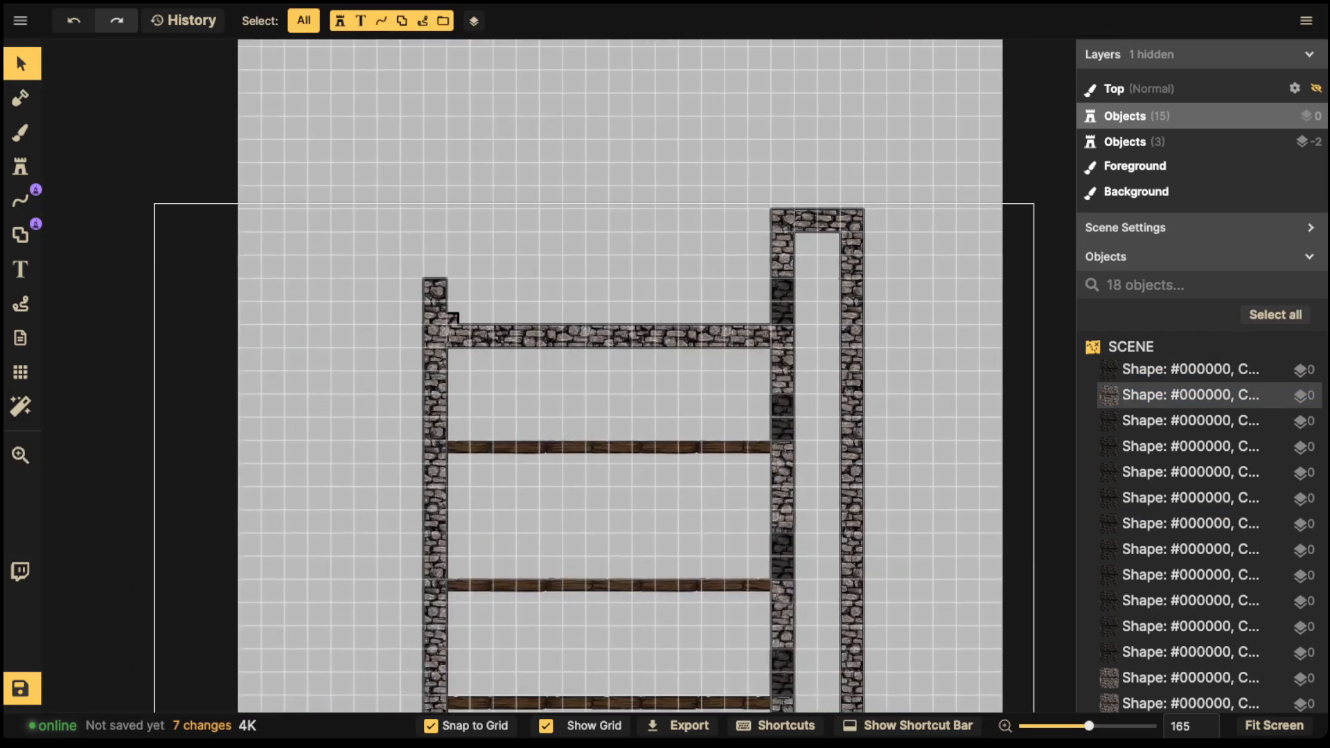
# Step: Set the square grid's layer to -5 so that it lies behind the tower's stone and wood shapes
pyautogui.scroll(-8, 509, 288)
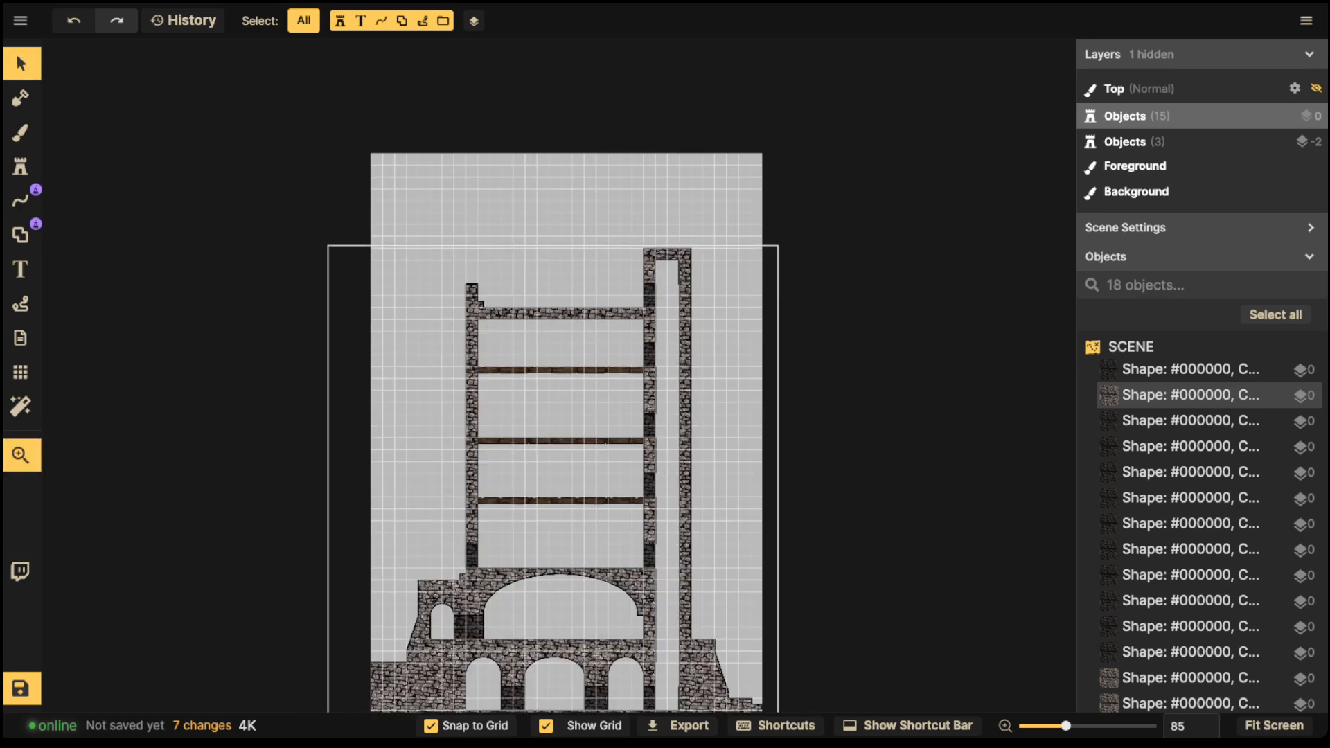
pyautogui.moveTo(509, 289); pyautogui.dragTo(529, 178)
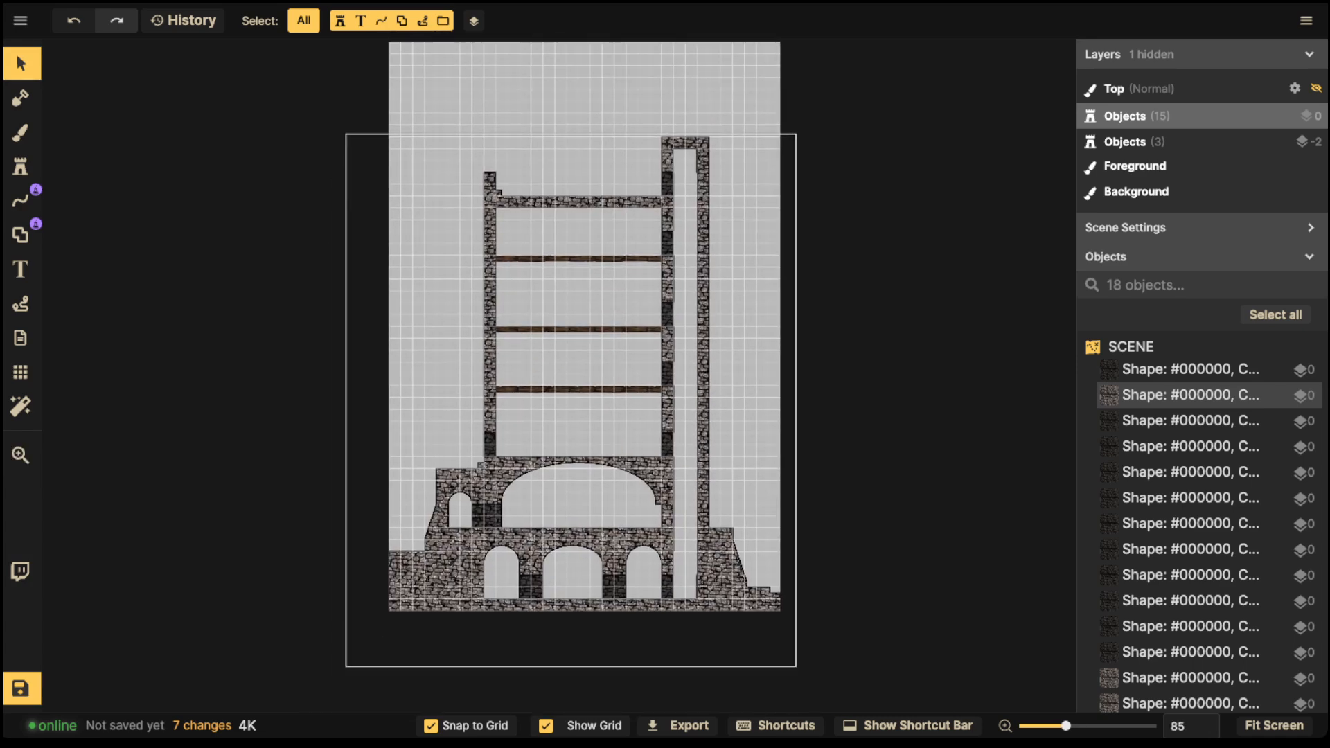
pyautogui.scroll(5, 513, 429)
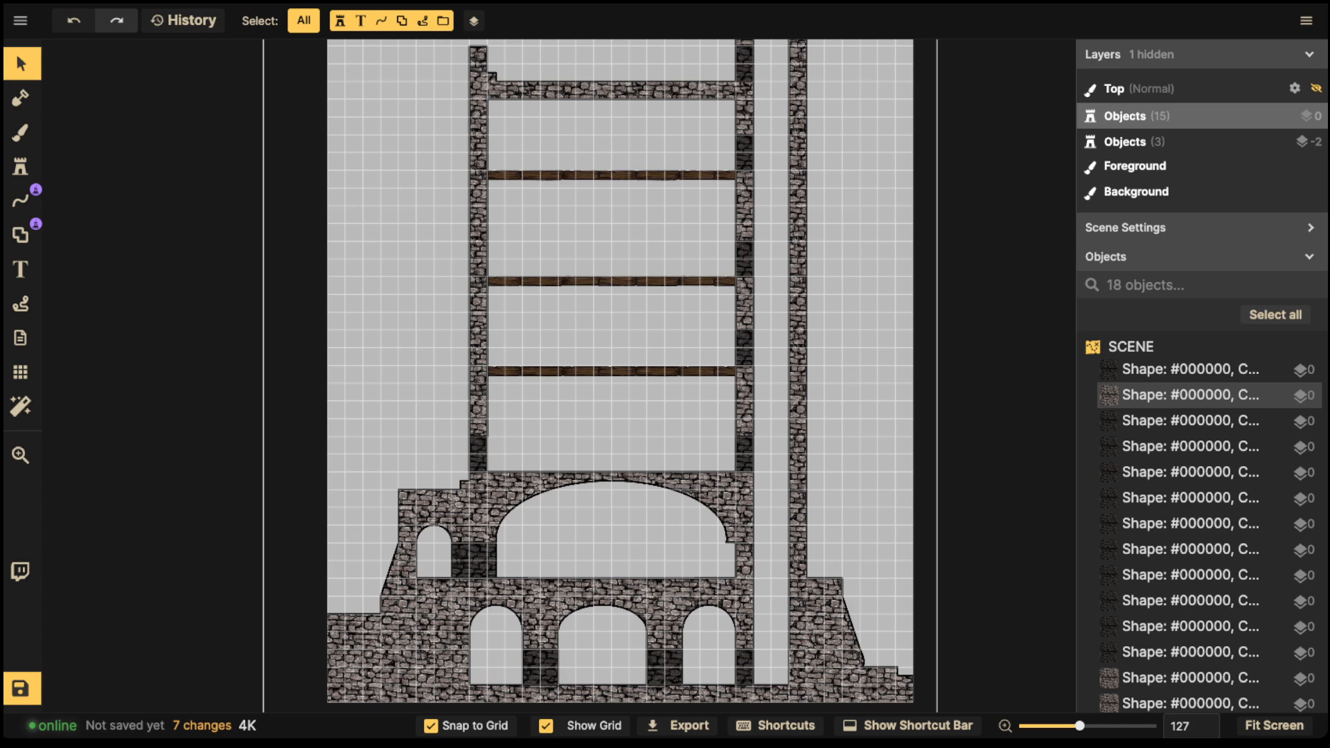
pyautogui.scroll(2, 425, 400)
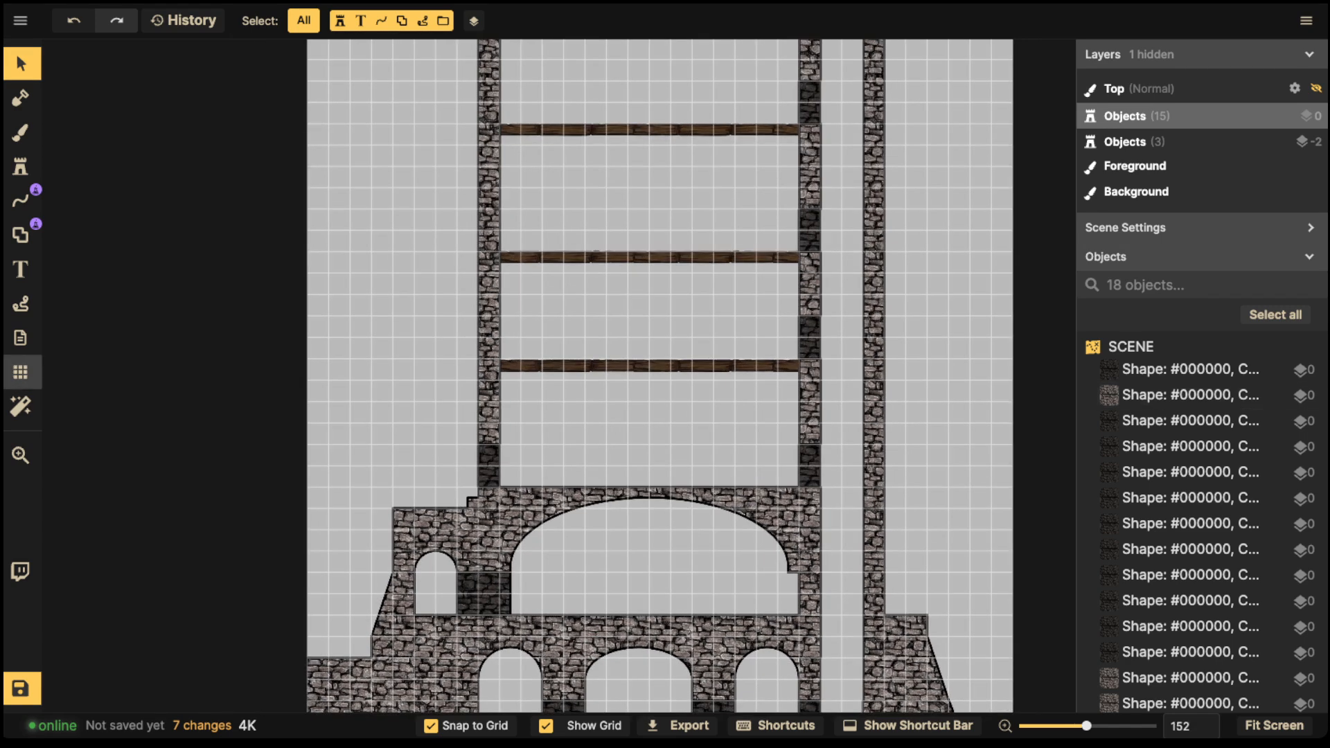
pyautogui.click(20, 372)
pyautogui.moveTo(172, 512); pyautogui.dragTo(56, 512)
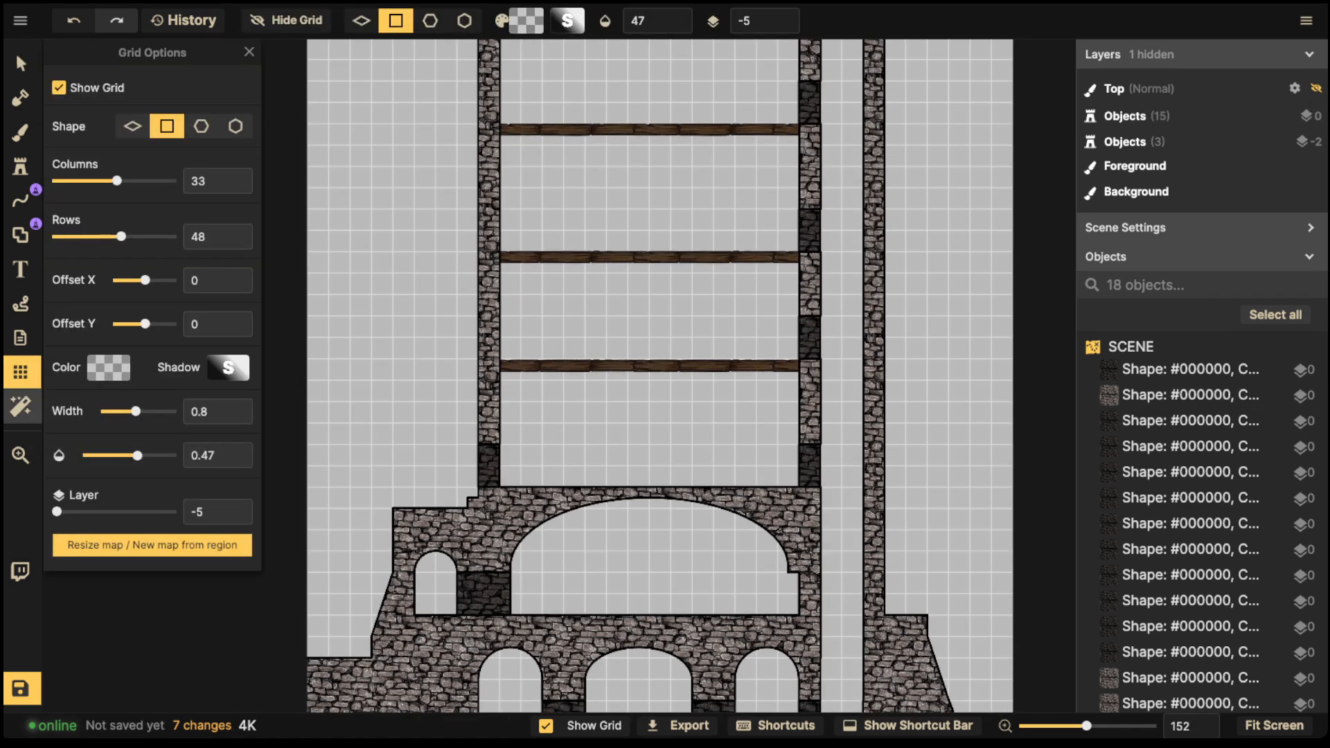
# Step: Recolor the grid lines black and set the grid opacity to 0.16
pyautogui.click(109, 368)
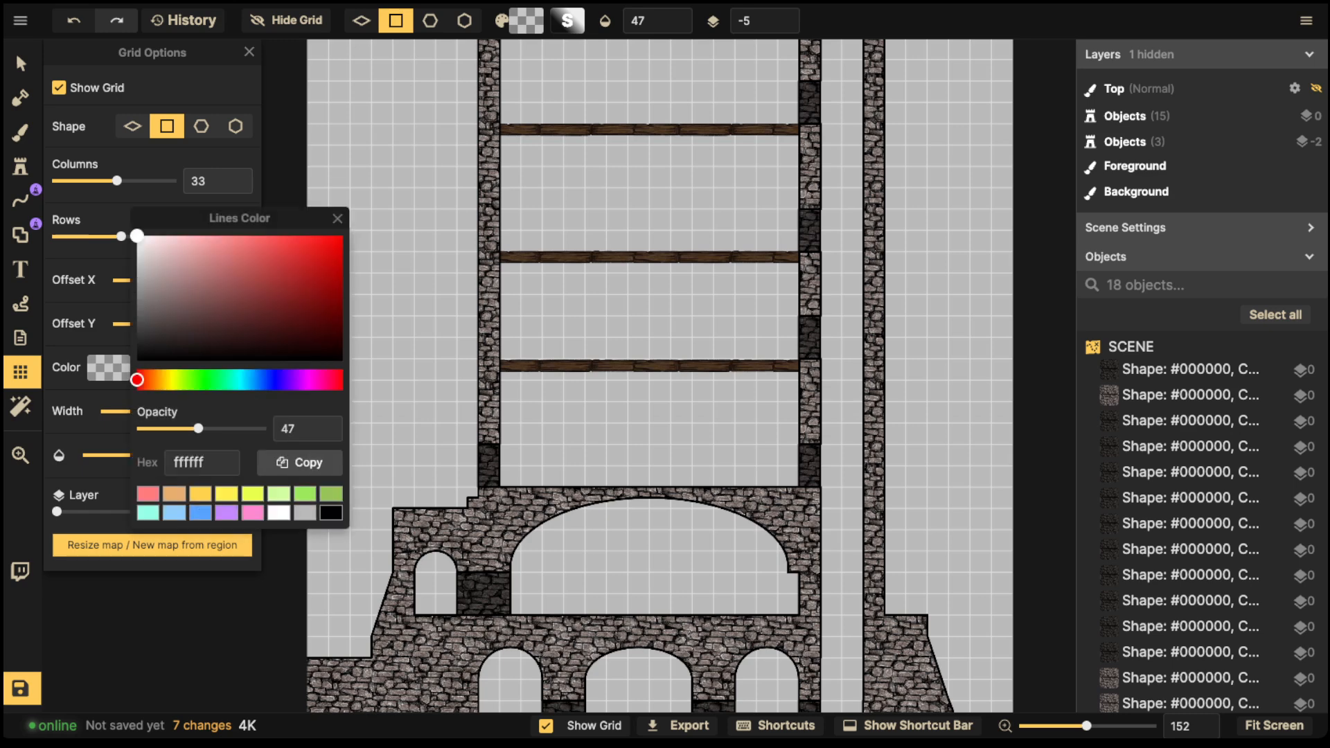
pyautogui.moveTo(171, 315); pyautogui.dragTo(135, 363)
pyautogui.click(335, 219)
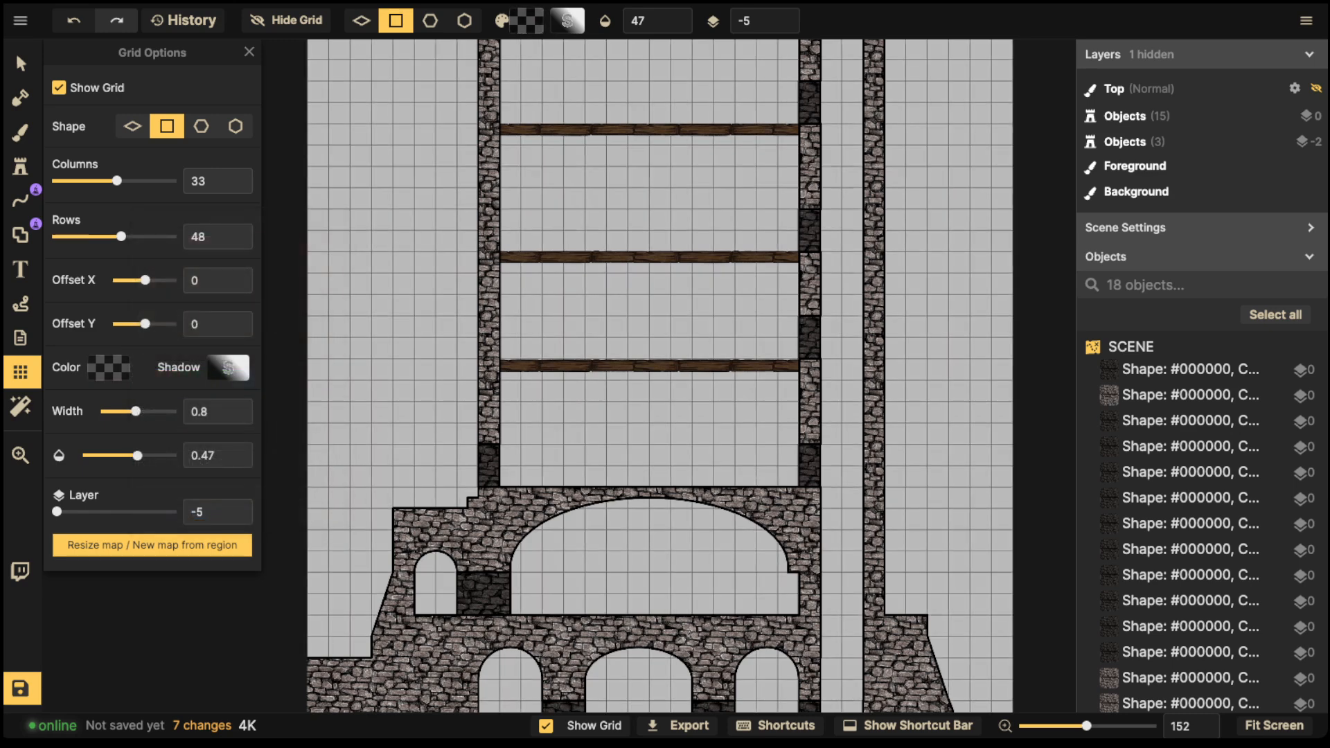
pyautogui.moveTo(137, 455); pyautogui.dragTo(107, 455)
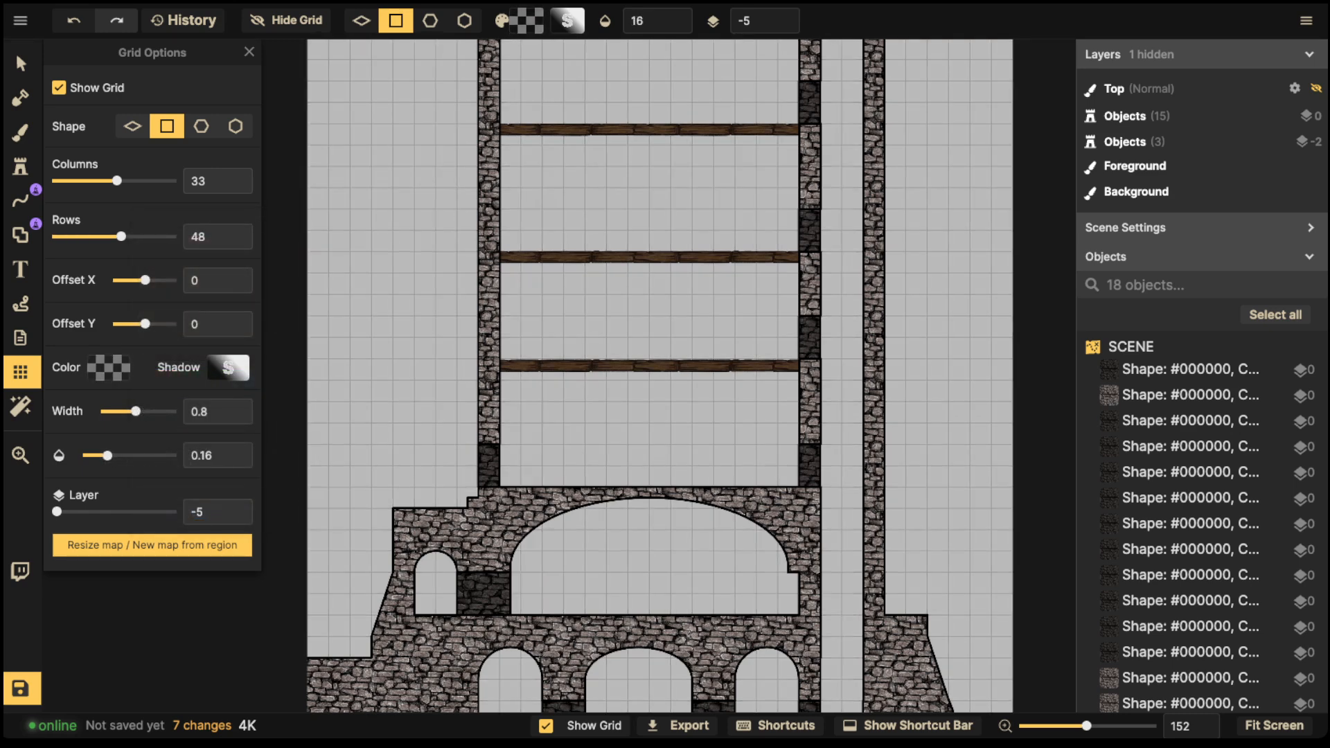
pyautogui.scroll(-3, 416, 343)
pyautogui.click(20, 64)
# Step: Sketch a red freehand guide line looping around the tower's left wall, from the roof down to the lowest upper storey
pyautogui.scroll(2, 566, 434)
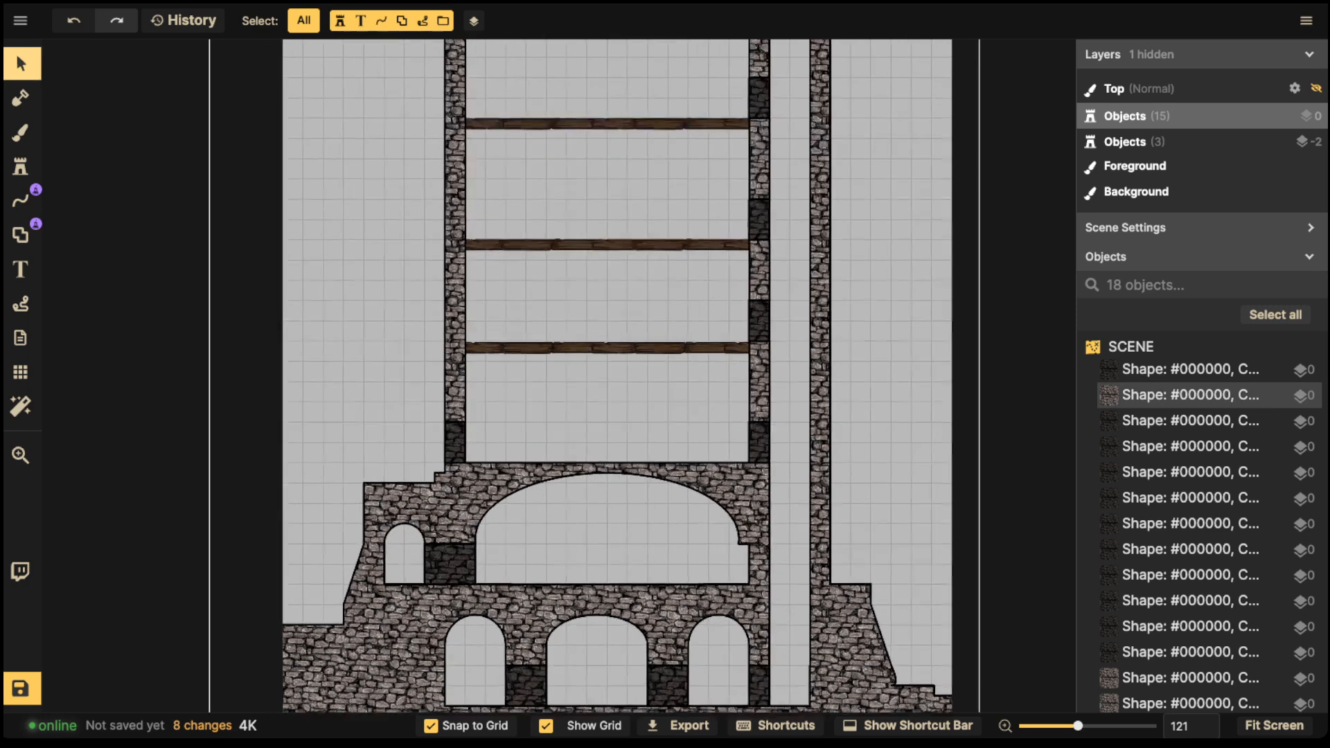
pyautogui.scroll(2, 428, 360)
pyautogui.moveTo(428, 360); pyautogui.dragTo(455, 487)
pyautogui.click(21, 201)
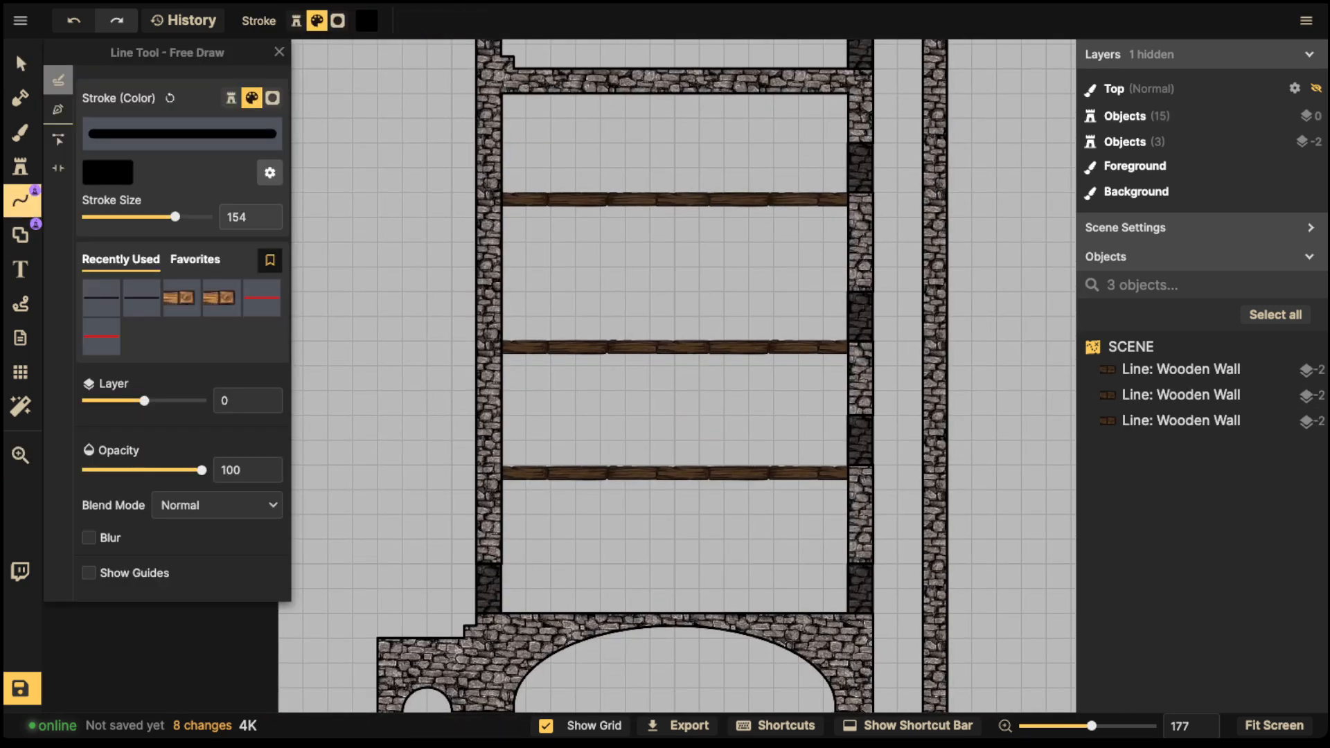
pyautogui.click(262, 298)
pyautogui.scroll(-4, 409, 294)
pyautogui.moveTo(410, 293); pyautogui.dragTo(426, 335)
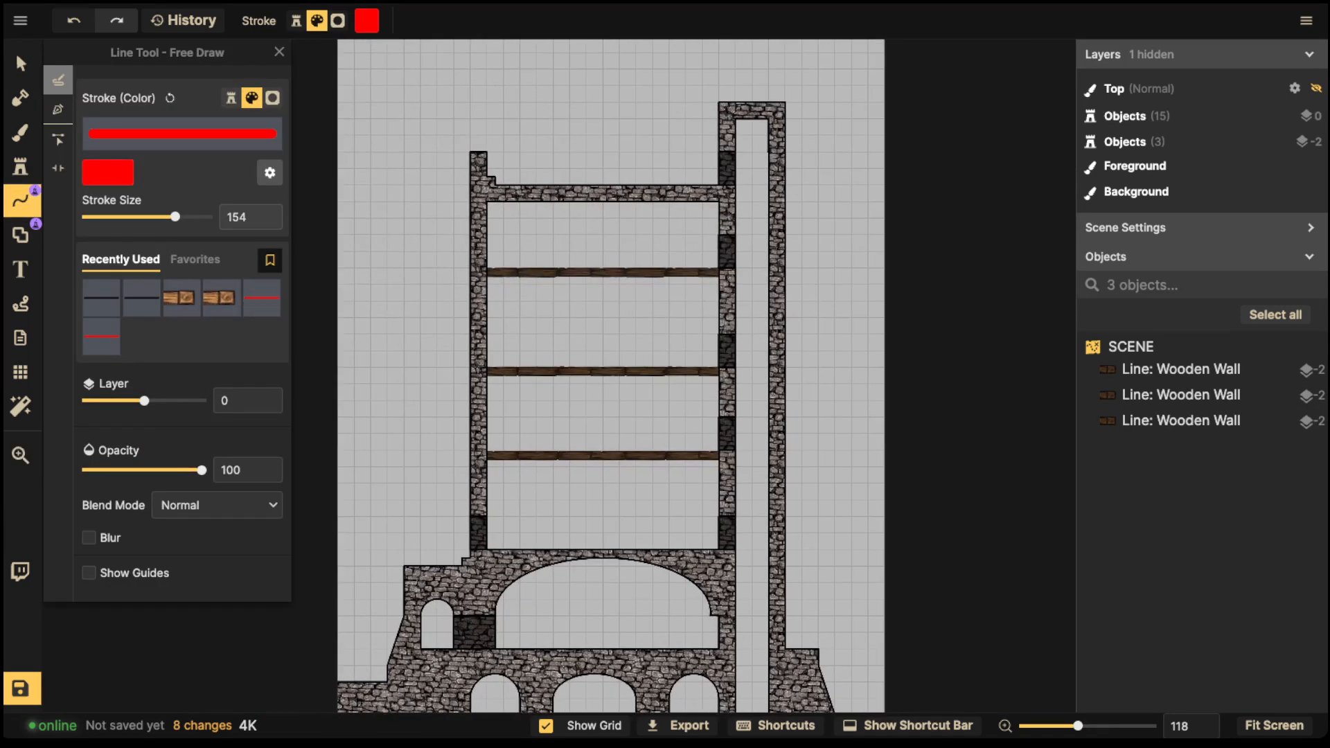
pyautogui.moveTo(451, 189)
pyautogui.mouseDown()
pyautogui.moveTo(476, 526)
pyautogui.moveTo(431, 181)
pyautogui.moveTo(411, 198)
pyautogui.mouseUp()
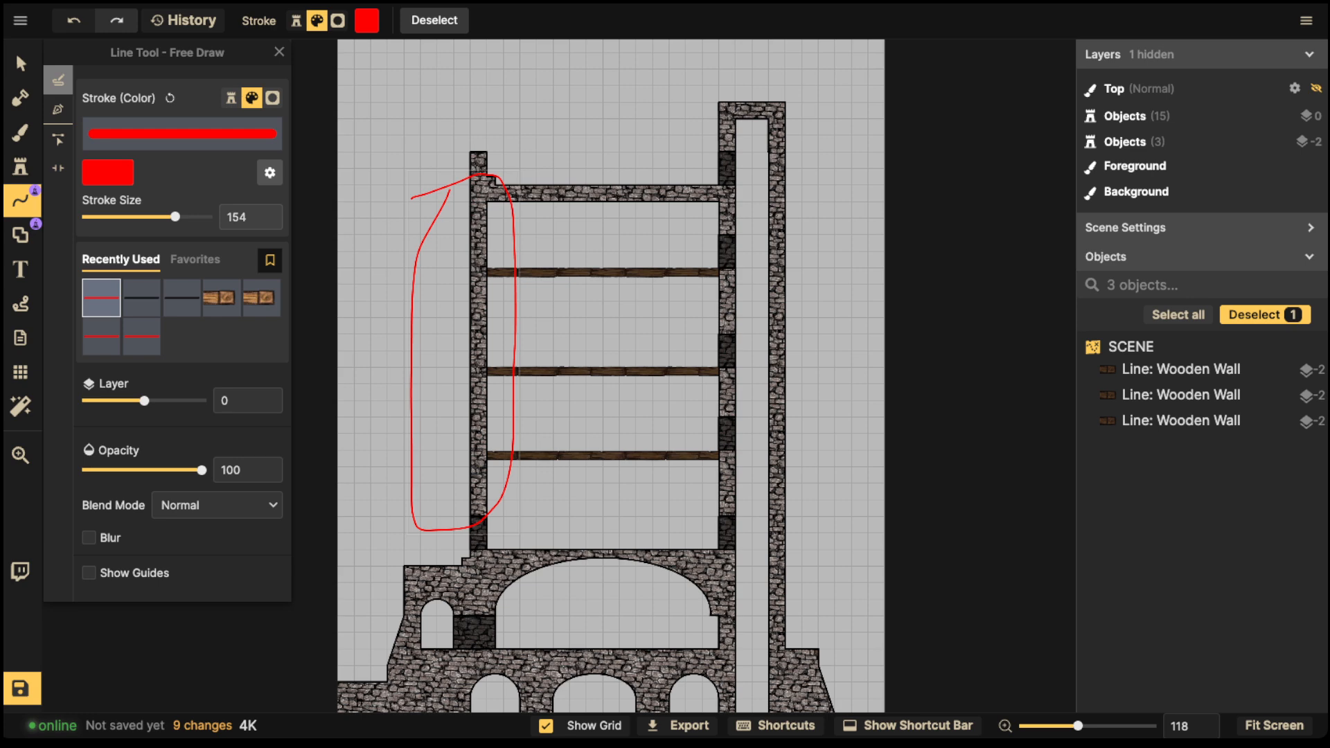
# Step: Delete the red guide line around the left wall
pyautogui.click(21, 63)
pyautogui.scroll(3, 396, 278)
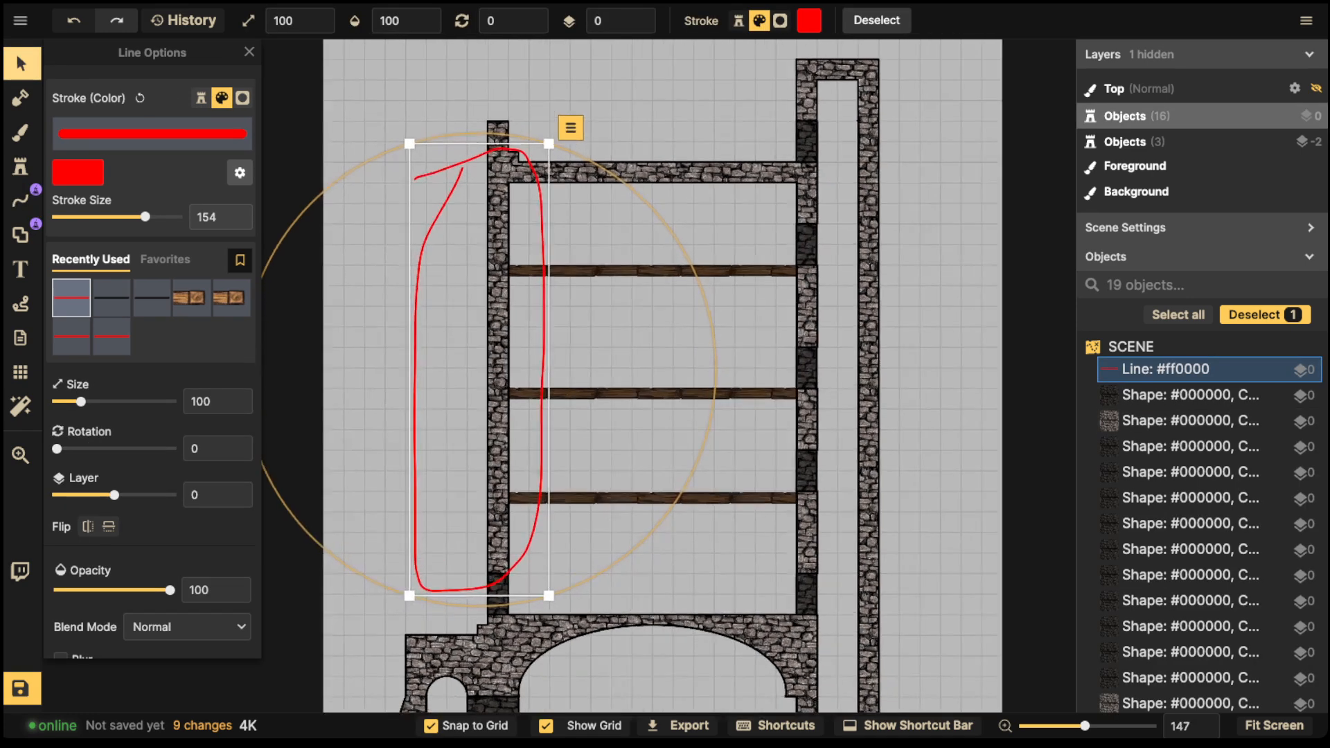
pyautogui.press('Delete')
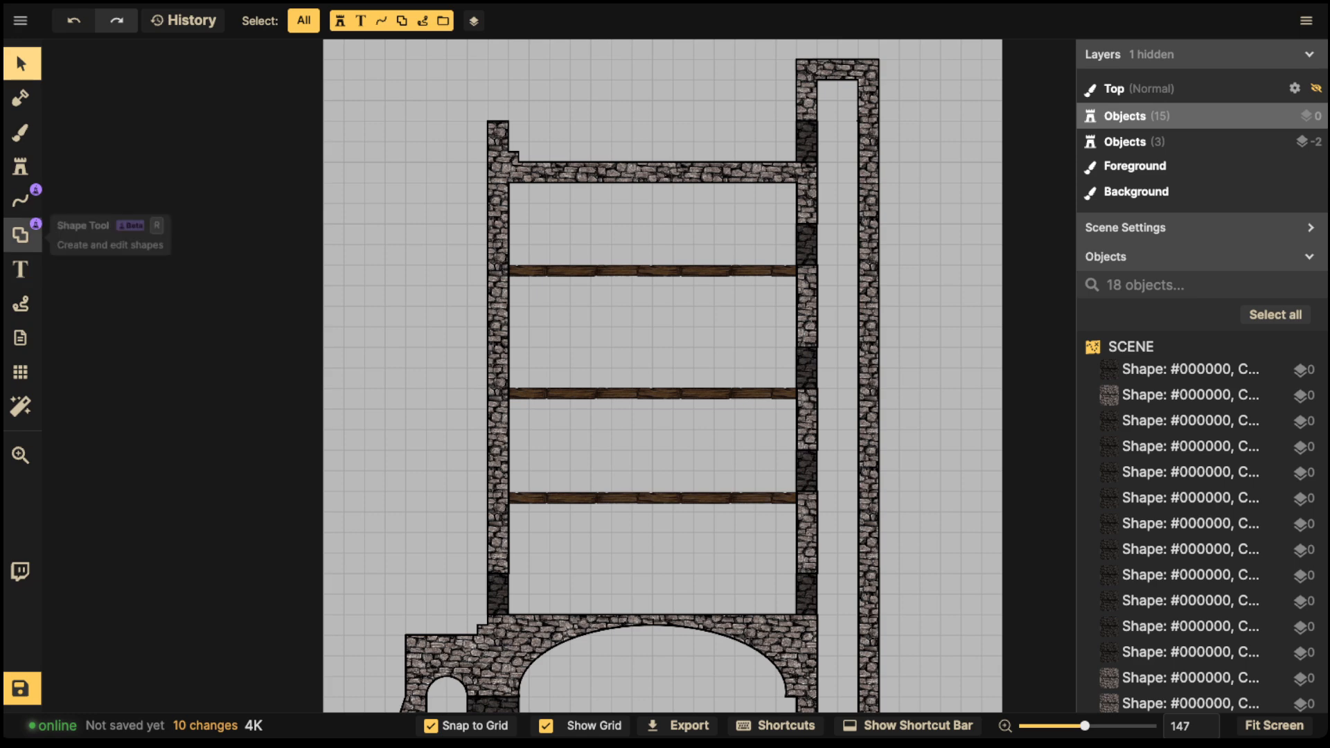
# Step: Set the Rectangle shape tool to the existing tower wall's black stroke and stone fill texture
pyautogui.click(21, 234)
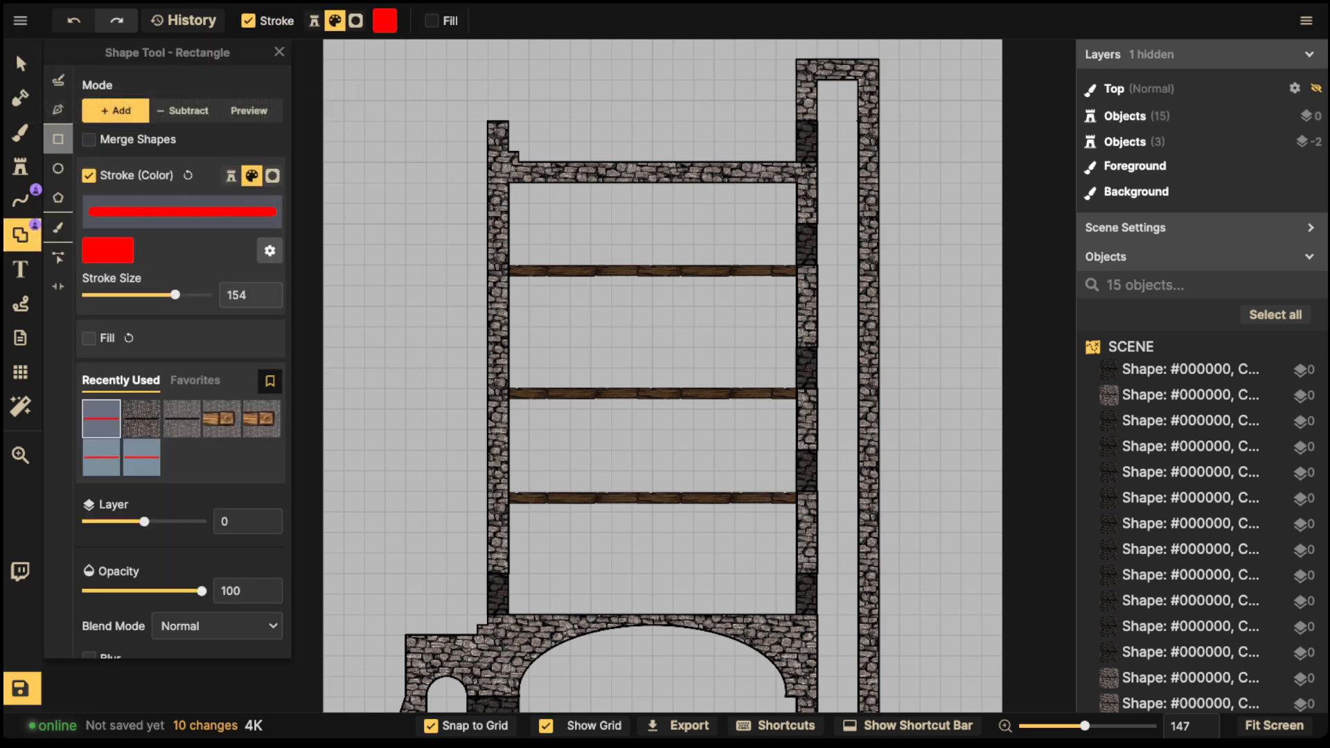
pyautogui.scroll(2, 499, 498)
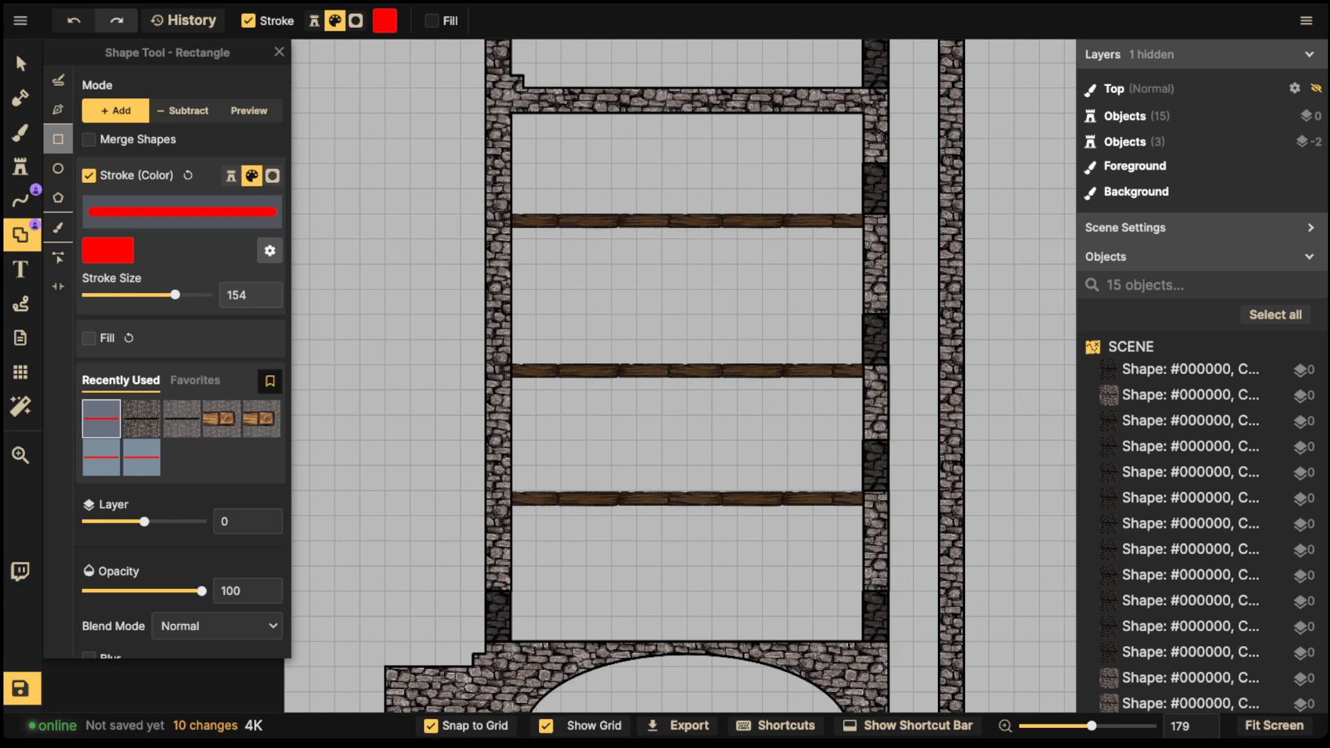
pyautogui.moveTo(499, 499); pyautogui.dragTo(579, 354)
pyautogui.scroll(2, 579, 354)
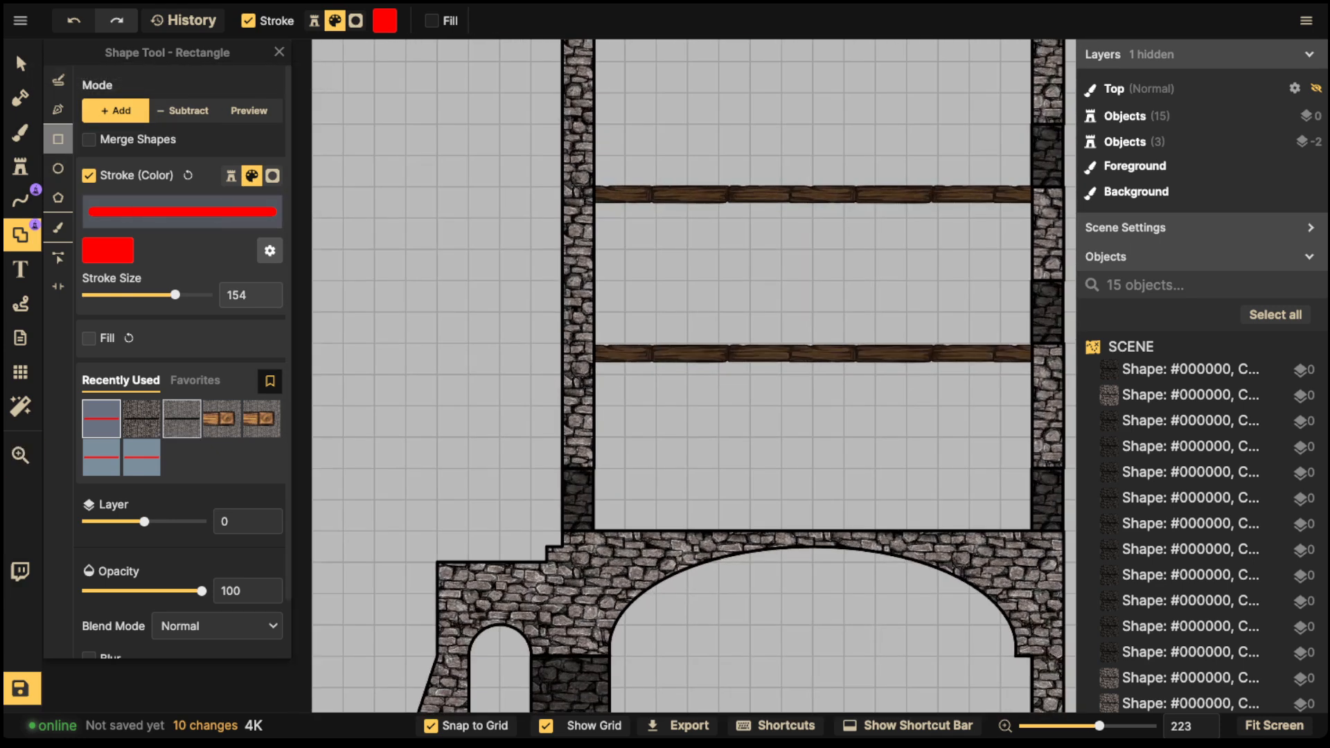
pyautogui.click(21, 64)
pyautogui.click(578, 325)
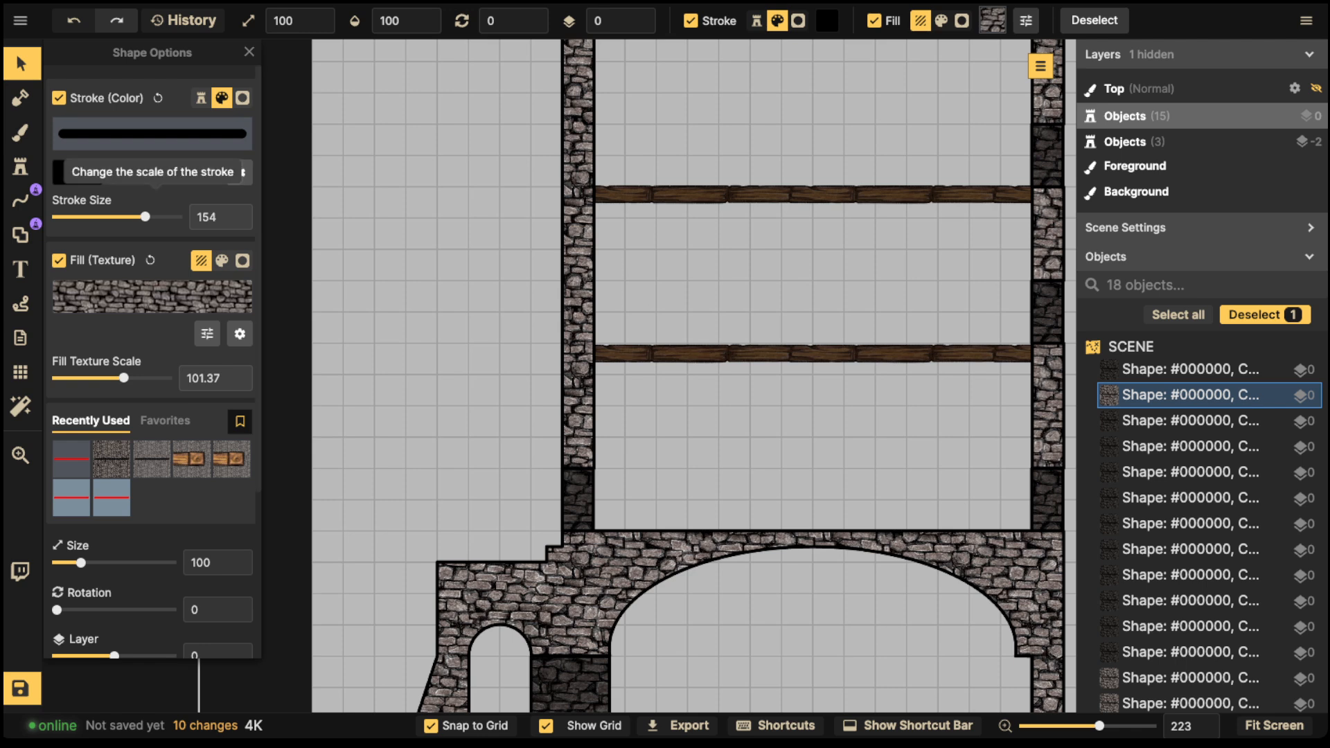
pyautogui.click(20, 234)
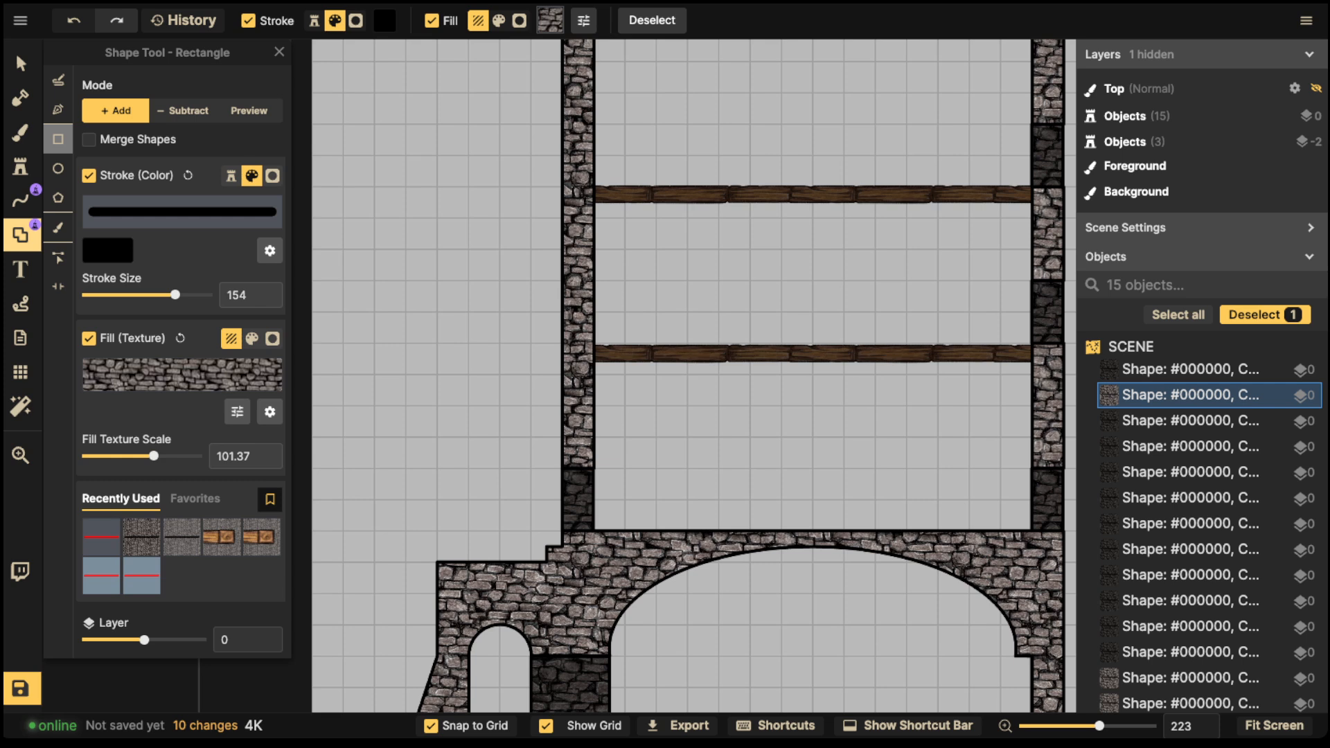
# Step: Add a one-square-wide stone wall, merged with the tower, rising about seven squares from the outer edge of the left ledge
pyautogui.moveTo(436, 374); pyautogui.dragTo(468, 579)
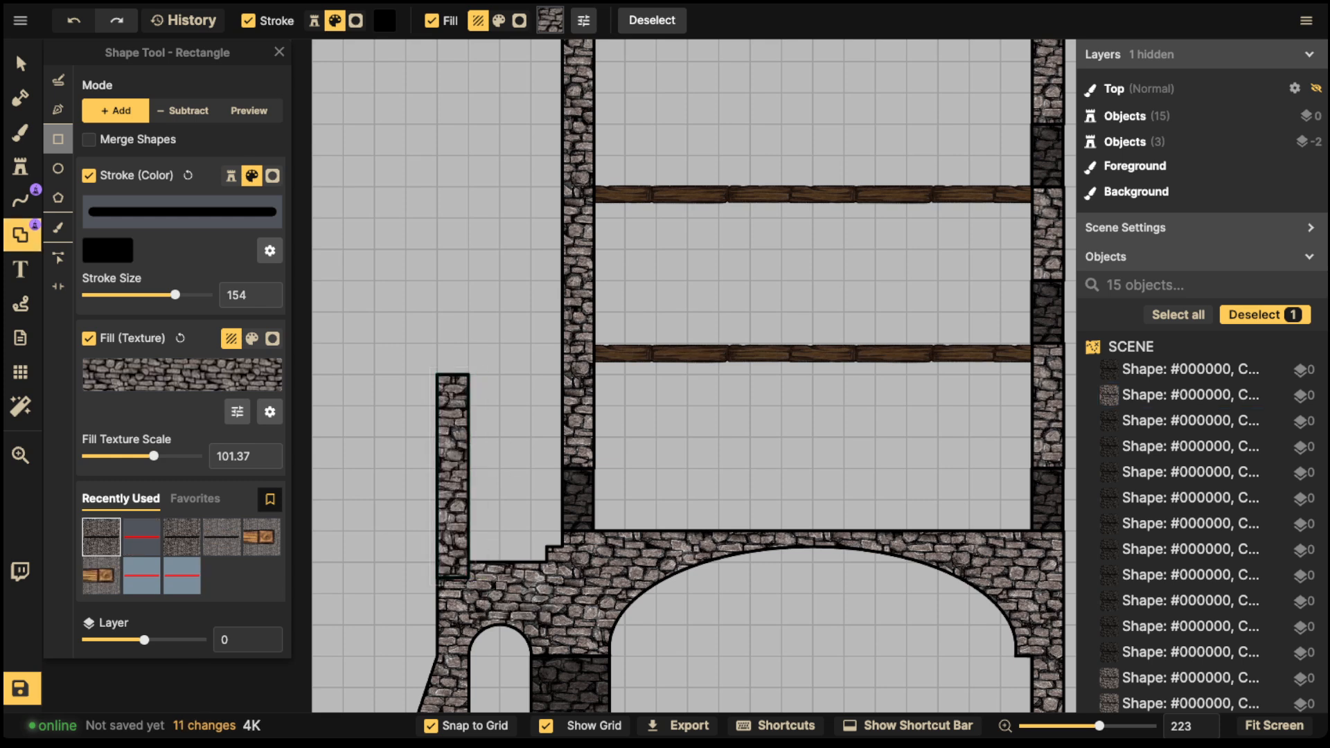
pyautogui.hotkey('ctrl', 'z')
pyautogui.click(89, 139)
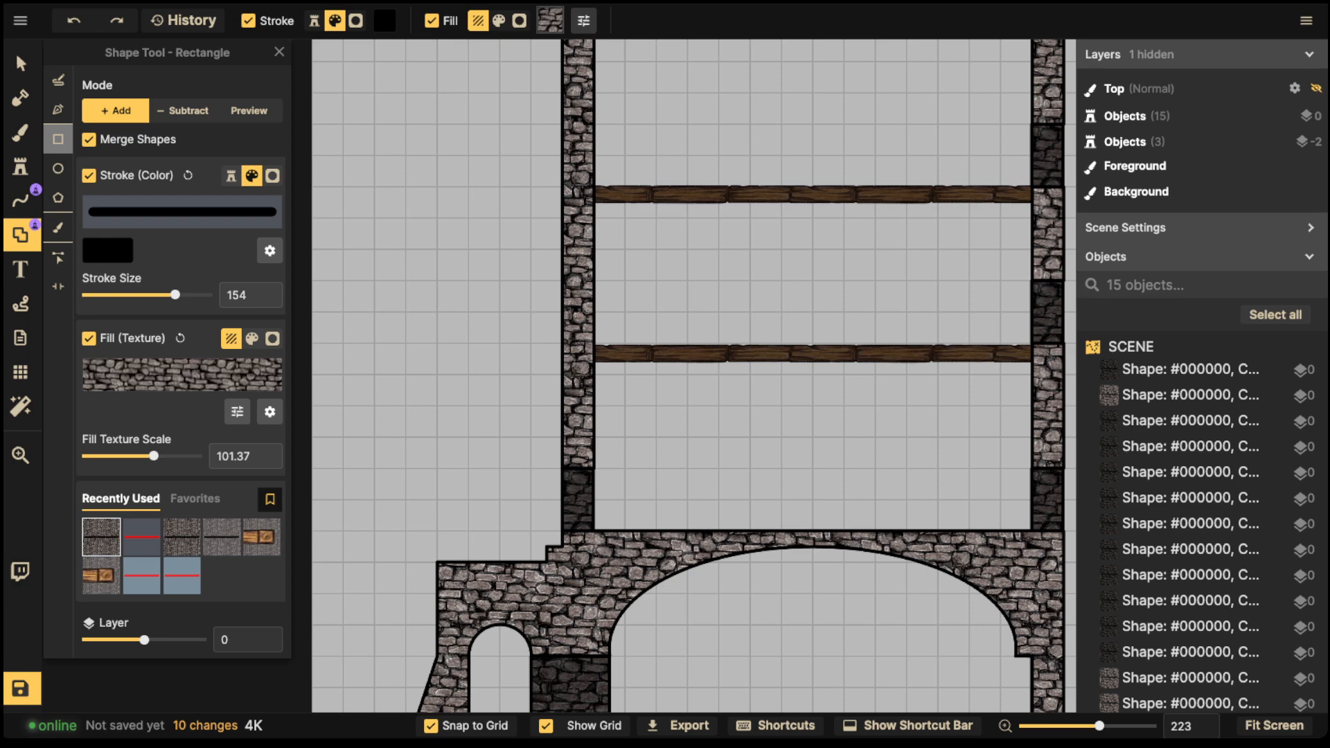
pyautogui.moveTo(436, 374); pyautogui.dragTo(469, 588)
pyautogui.scroll(-3, 457, 403)
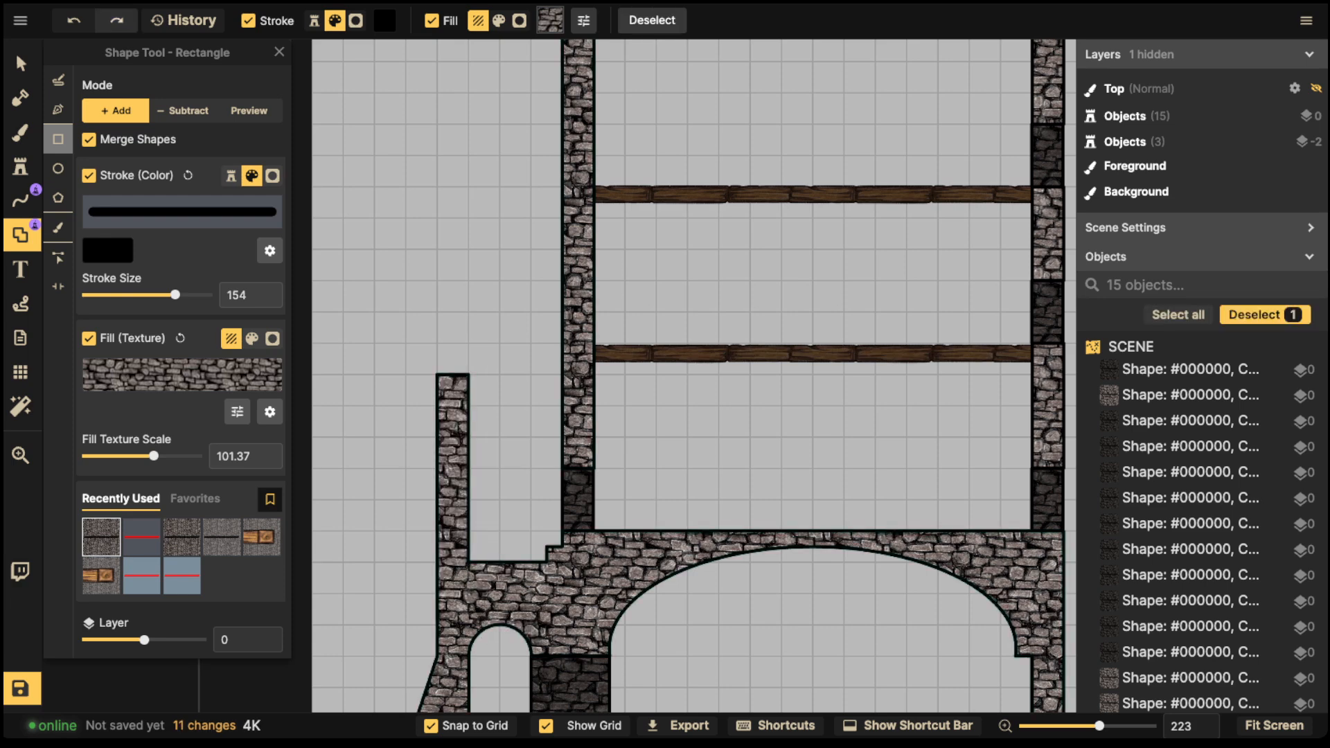
pyautogui.moveTo(457, 402); pyautogui.dragTo(395, 380)
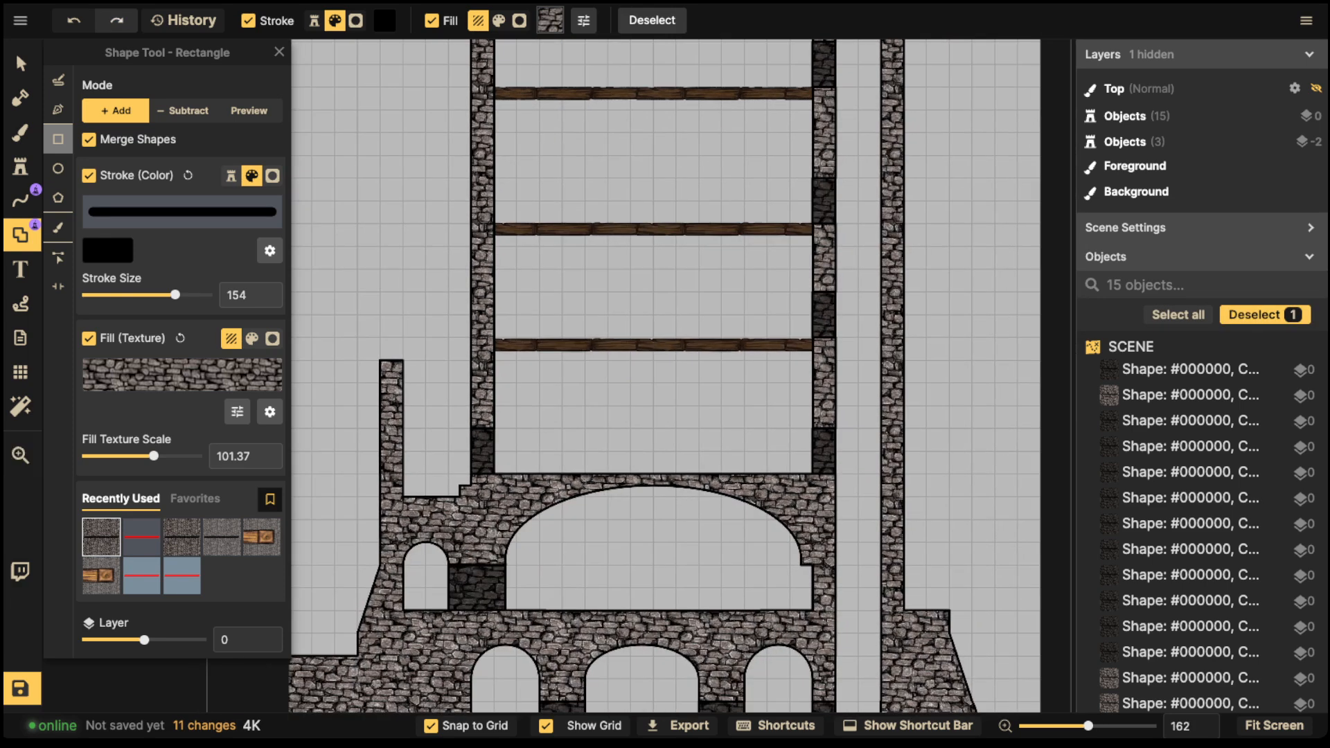
pyautogui.scroll(-4, 389, 356)
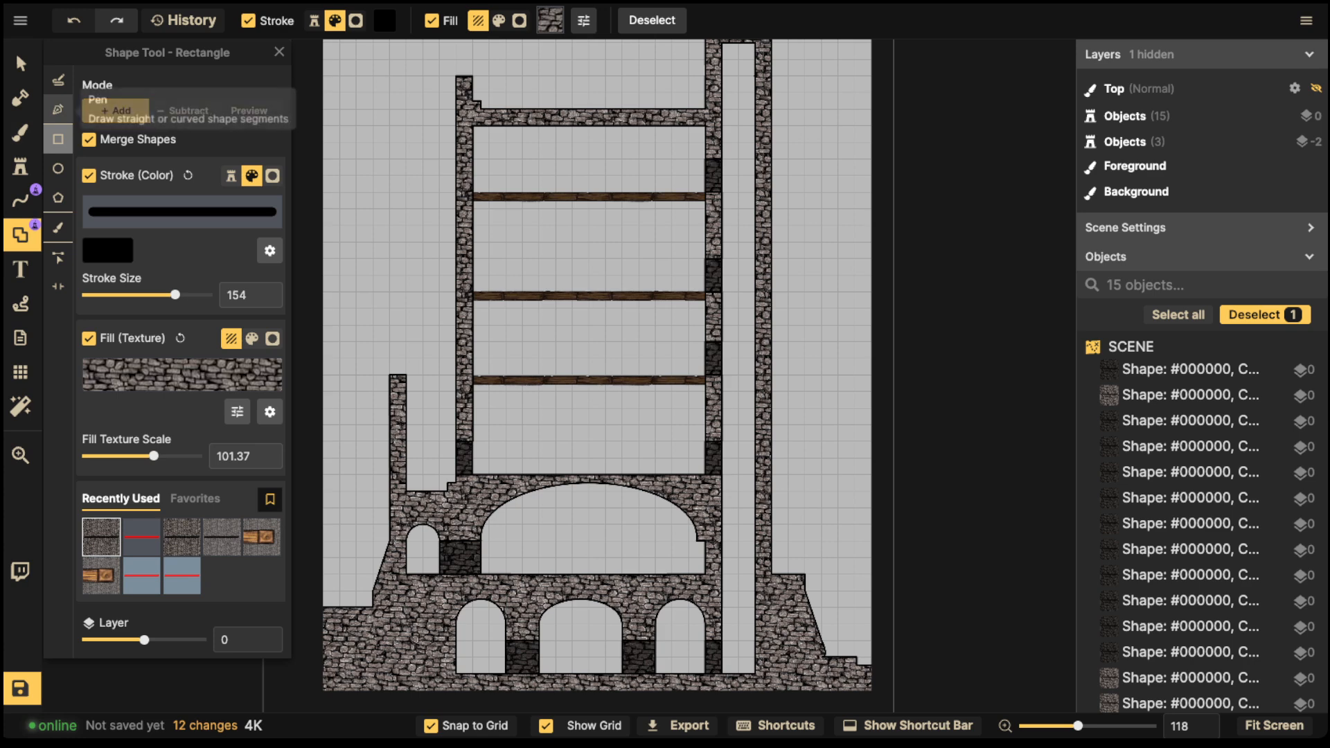
# Step: Draw a merged sloping stone roof with the Pen from the new outer wall's top up to the tower's left wall
pyautogui.click(59, 109)
pyautogui.scroll(2, 390, 373)
pyautogui.scroll(4, 389, 373)
pyautogui.click(390, 372)
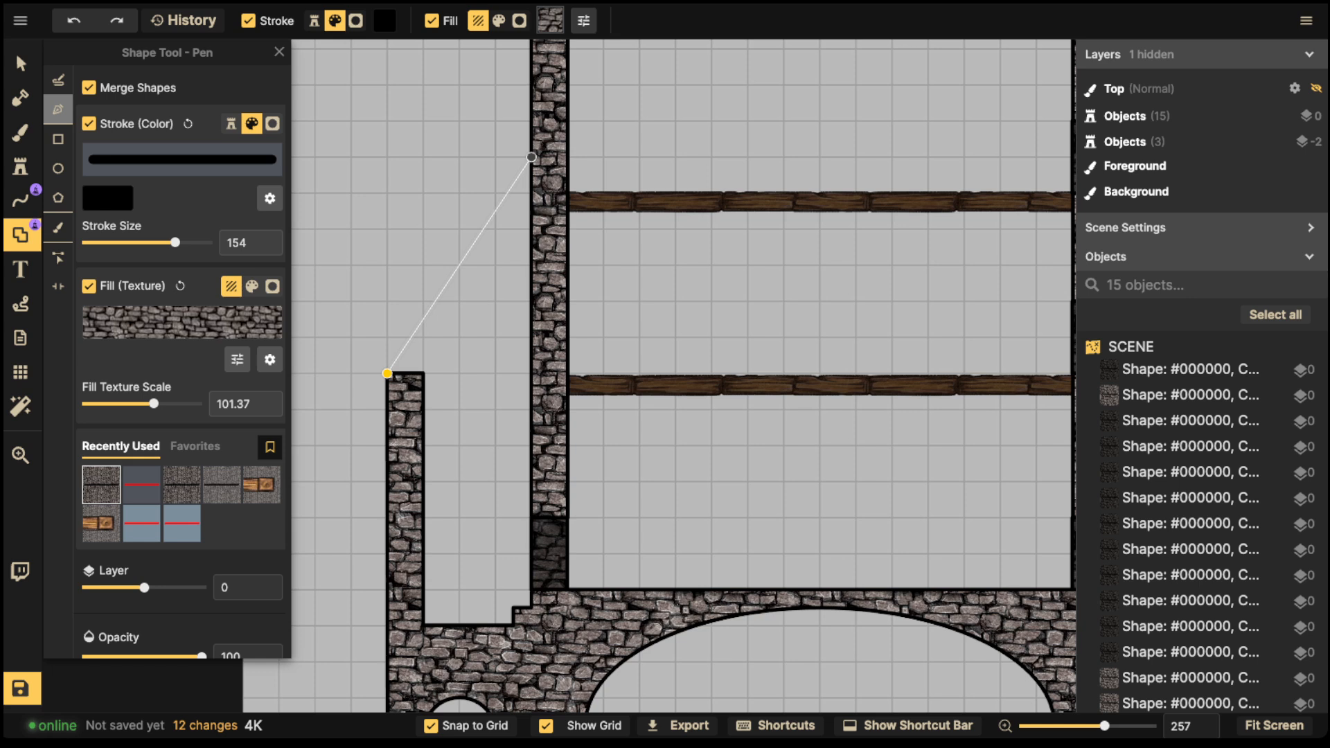
pyautogui.click(531, 157)
pyautogui.moveTo(422, 374)
pyautogui.mouseDown()
pyautogui.moveTo(441, 355)
pyautogui.moveTo(439, 388)
pyautogui.moveTo(433, 359)
pyautogui.moveTo(405, 355)
pyautogui.mouseUp()
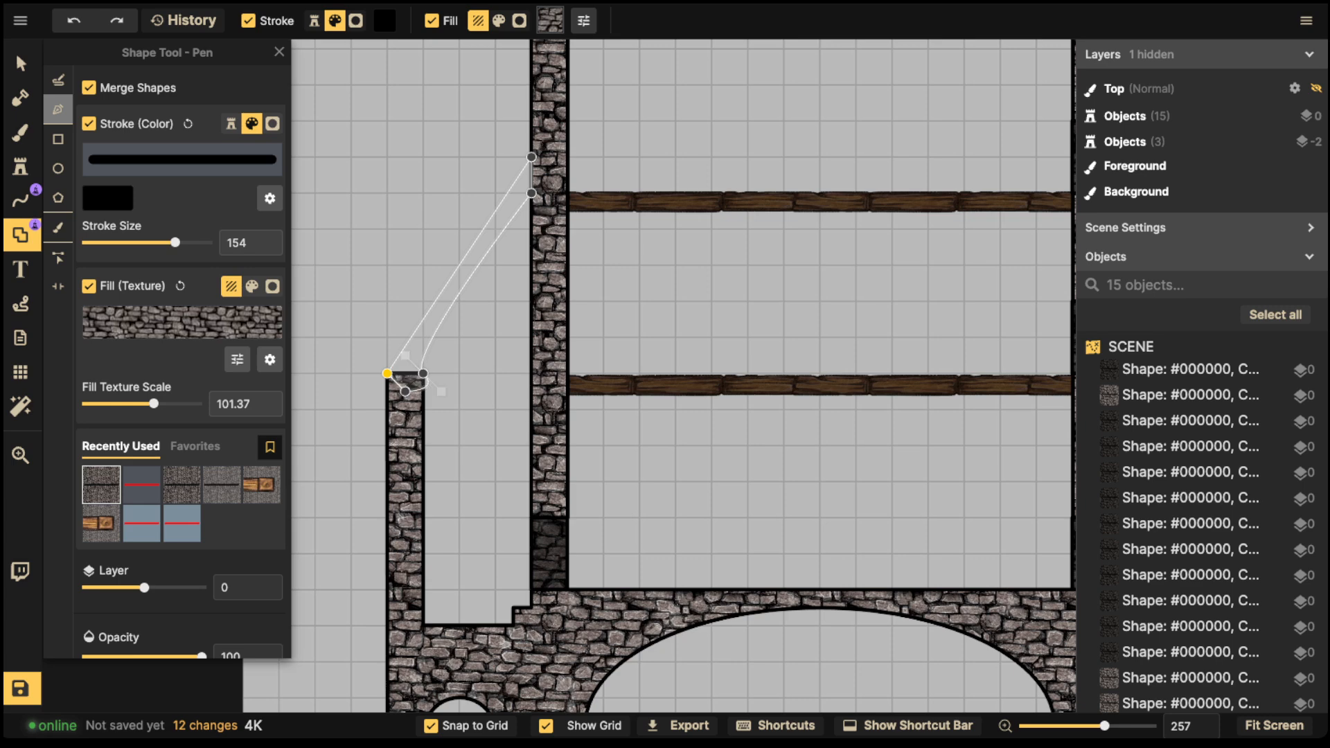
pyautogui.click(387, 373)
pyautogui.click(442, 412)
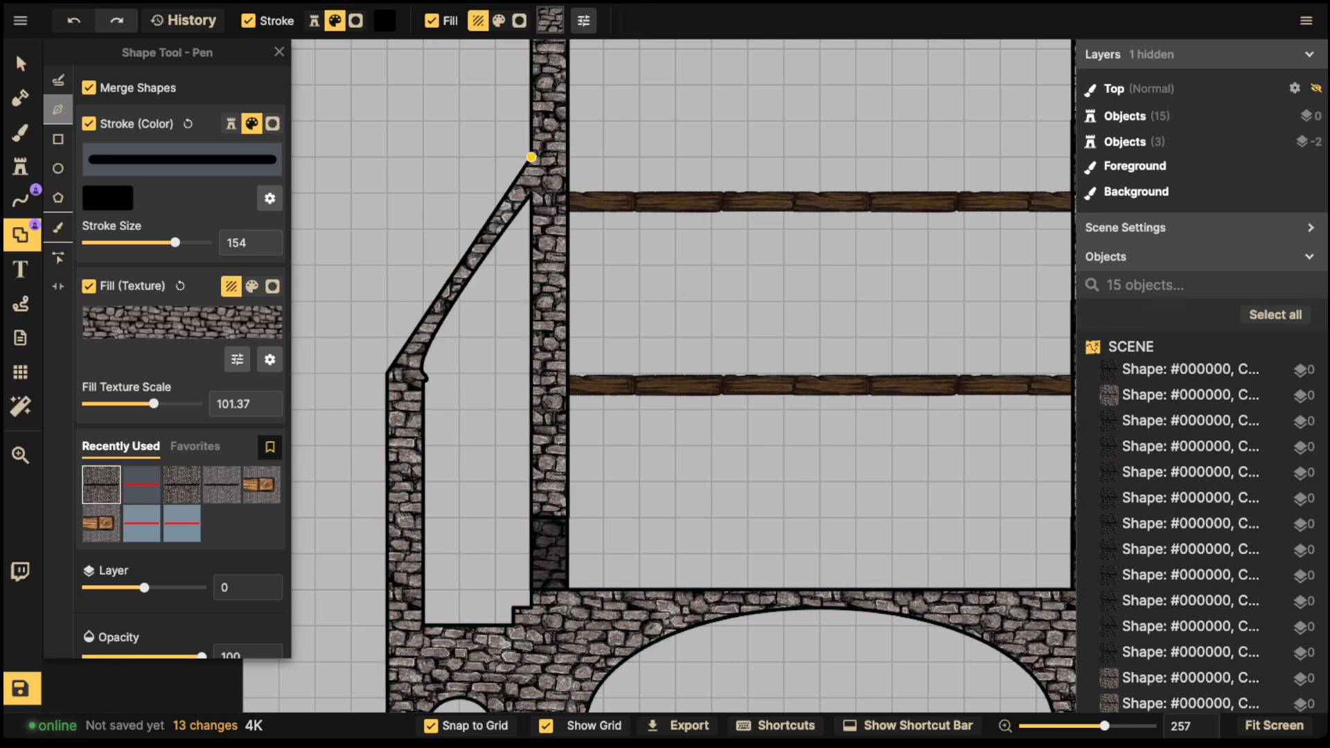
# Step: Add a merged stone ellipse about three squares wide and 2.5 high between the outer wall and the tower wall, below the sloping roof
pyautogui.scroll(-2, 446, 170)
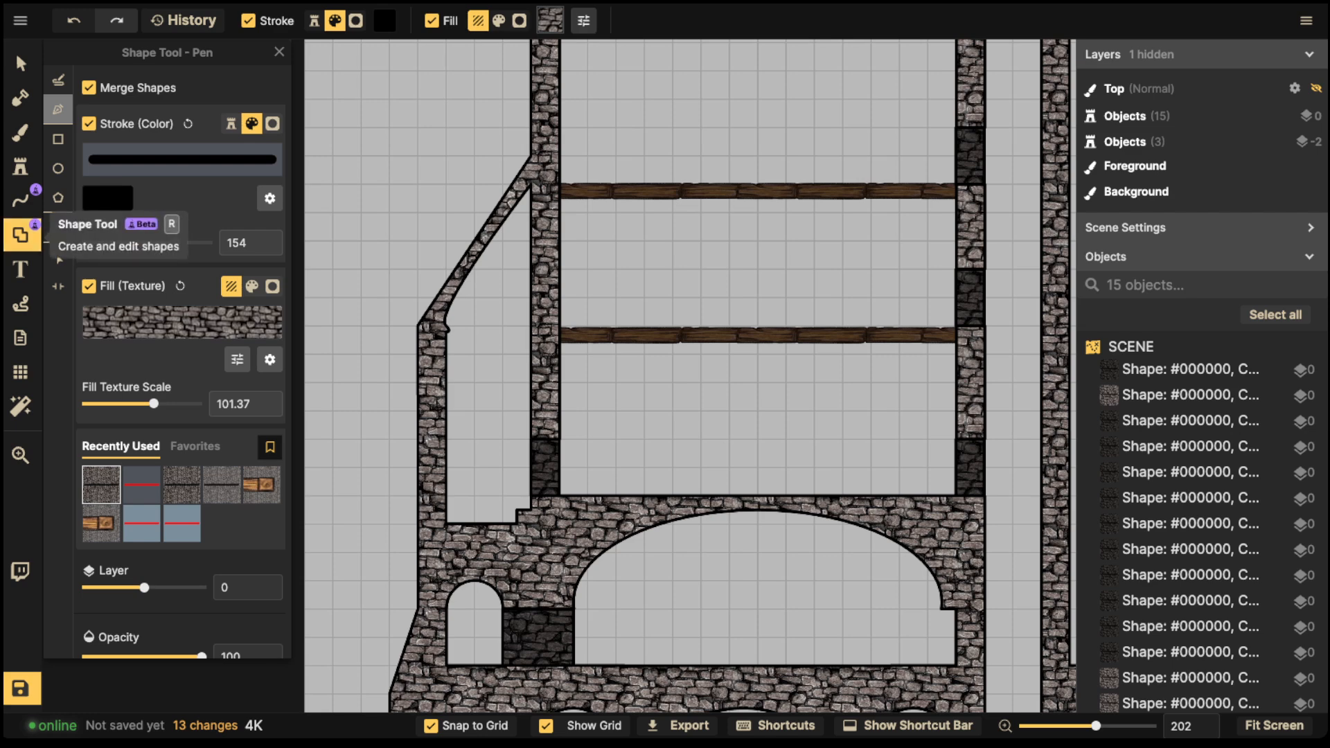
pyautogui.click(57, 169)
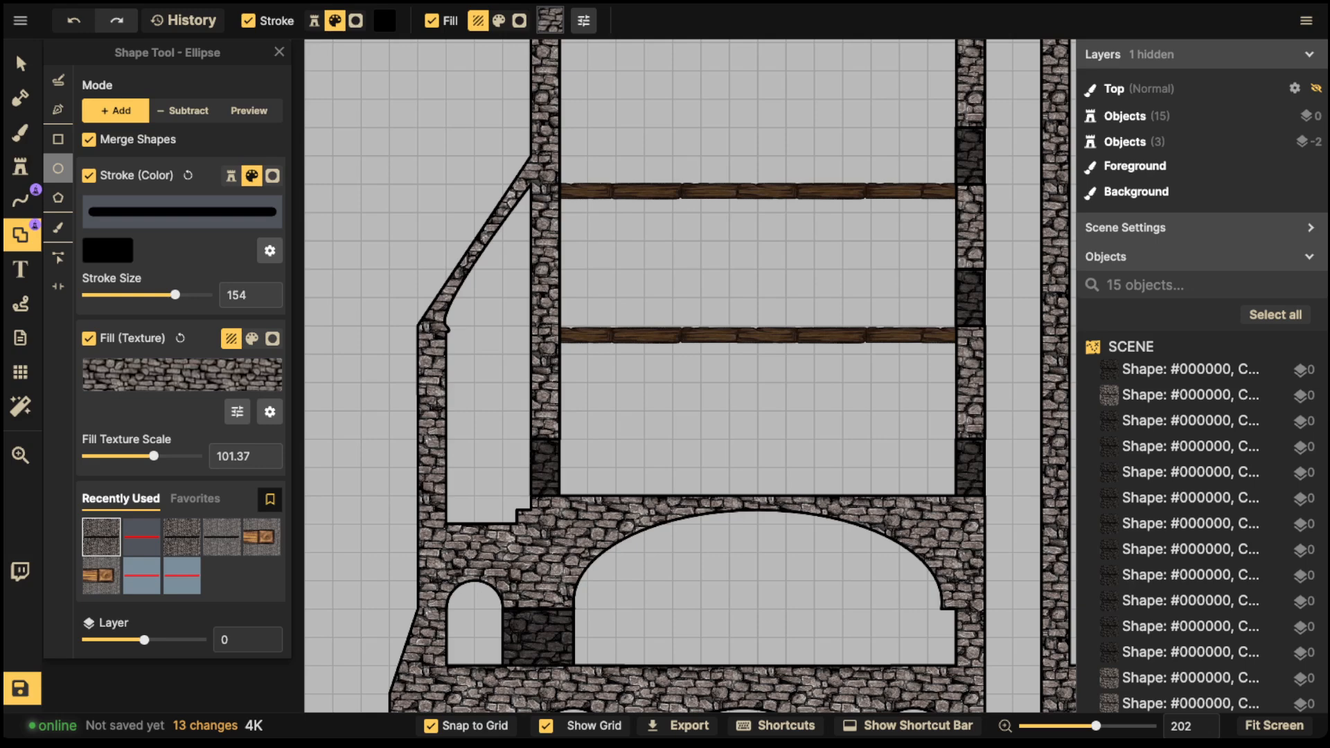
pyautogui.moveTo(445, 325); pyautogui.dragTo(531, 398)
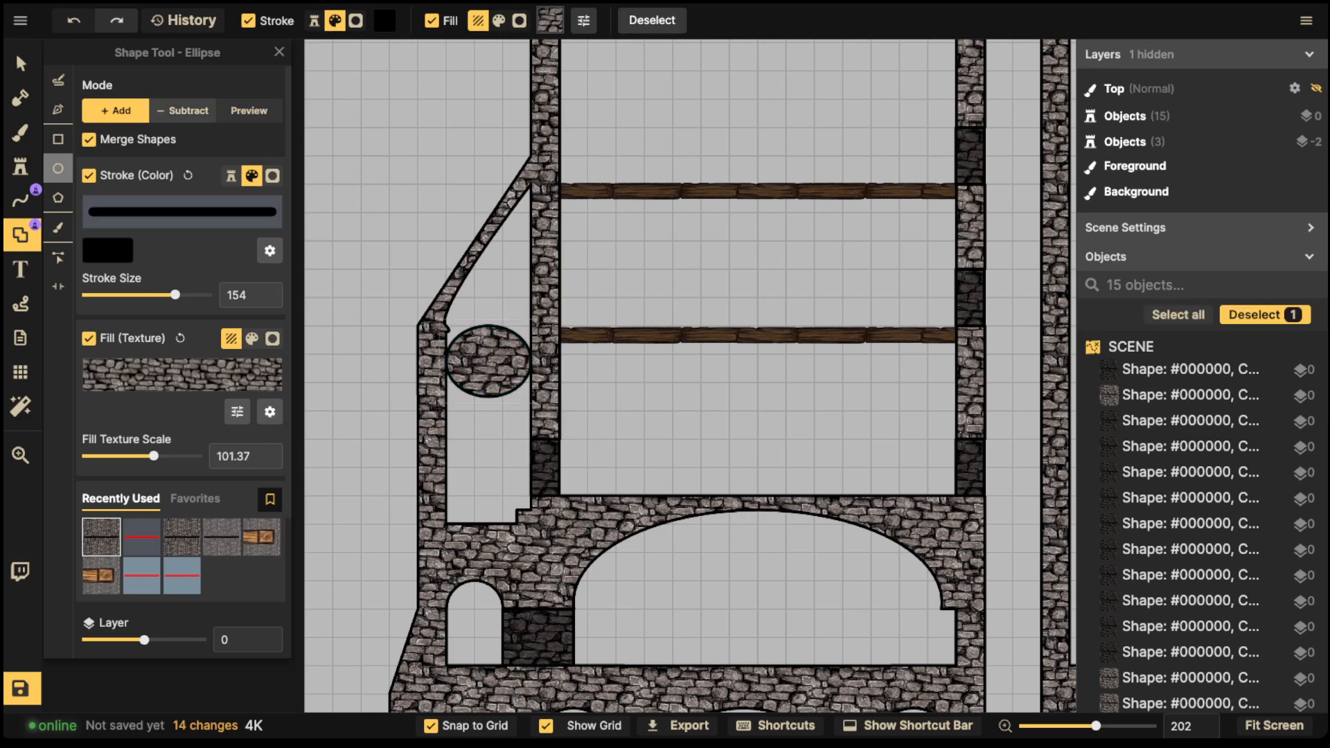
# Step: Draw a 3 x 2 square preview ellipse over the lower part of the stone ellipse and turn off grid snapping
pyautogui.click(249, 110)
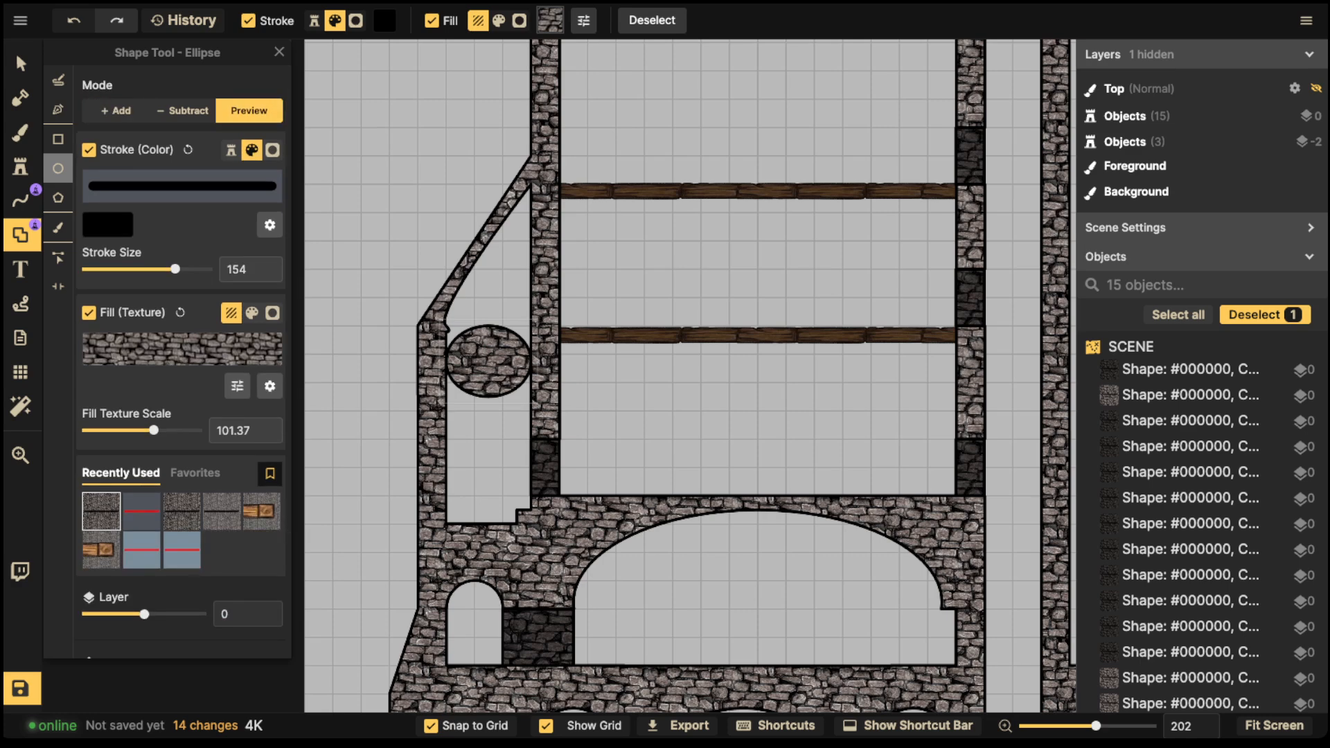
pyautogui.moveTo(447, 357); pyautogui.dragTo(533, 413)
pyautogui.scroll(2, 494, 411)
pyautogui.scroll(2, 509, 372)
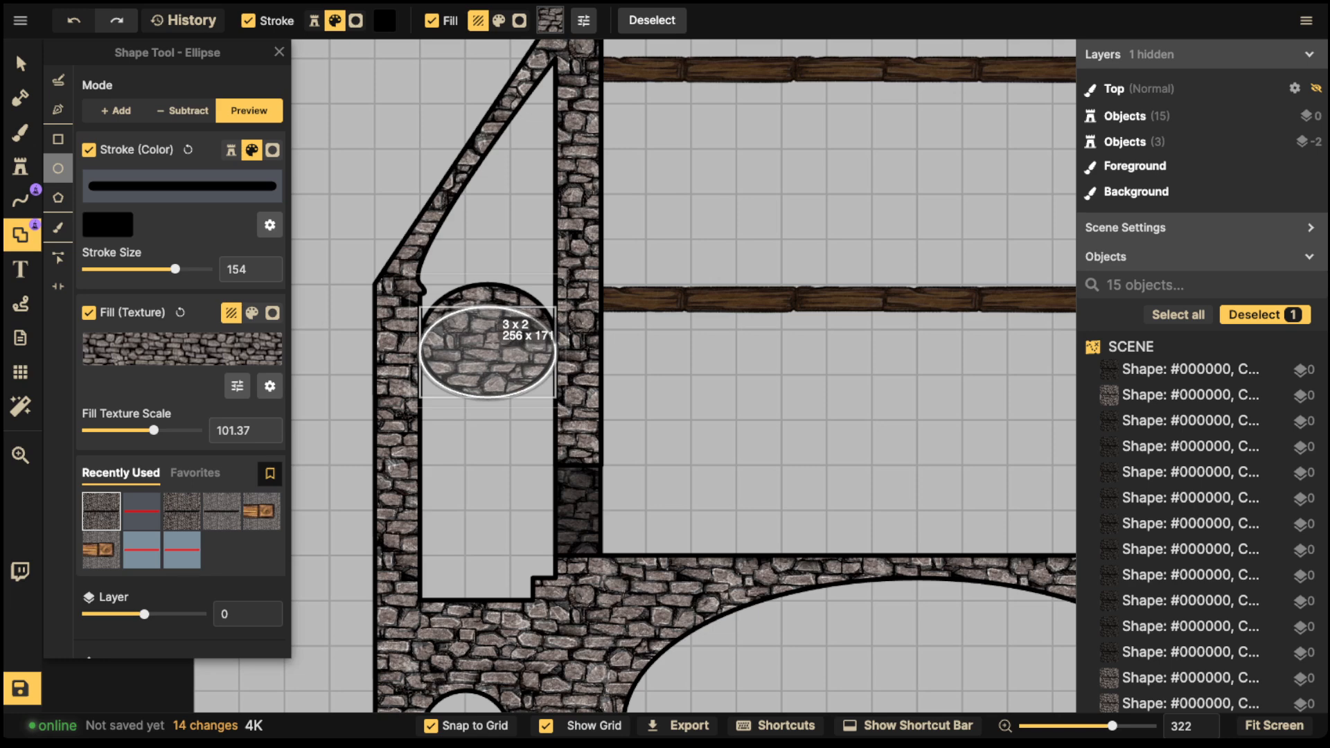
pyautogui.click(466, 726)
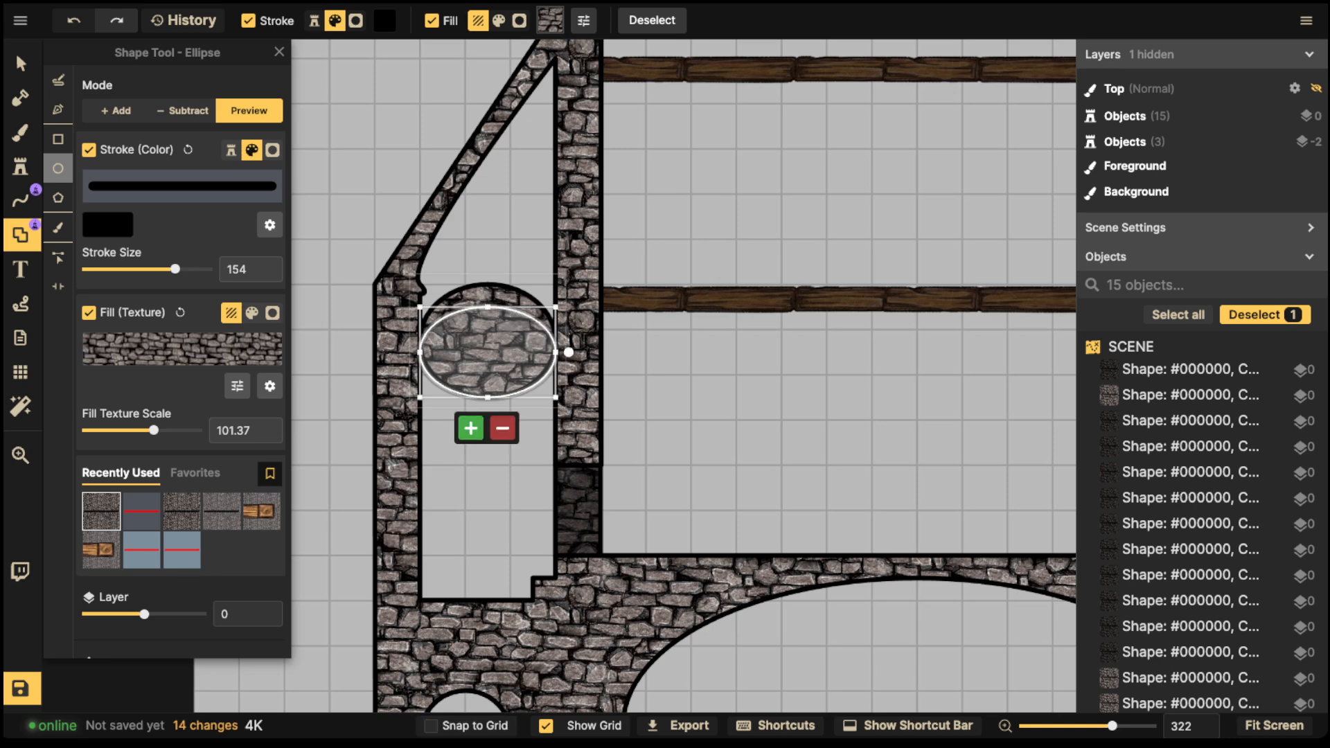
# Step: Reshape the preview ellipse into a near circle slightly narrower than the stone ellipse and subtract it from the stone
pyautogui.moveTo(556, 307); pyautogui.dragTo(556, 301)
pyautogui.moveTo(420, 398); pyautogui.dragTo(490, 412)
pyautogui.moveTo(555, 357); pyautogui.dragTo(549, 357)
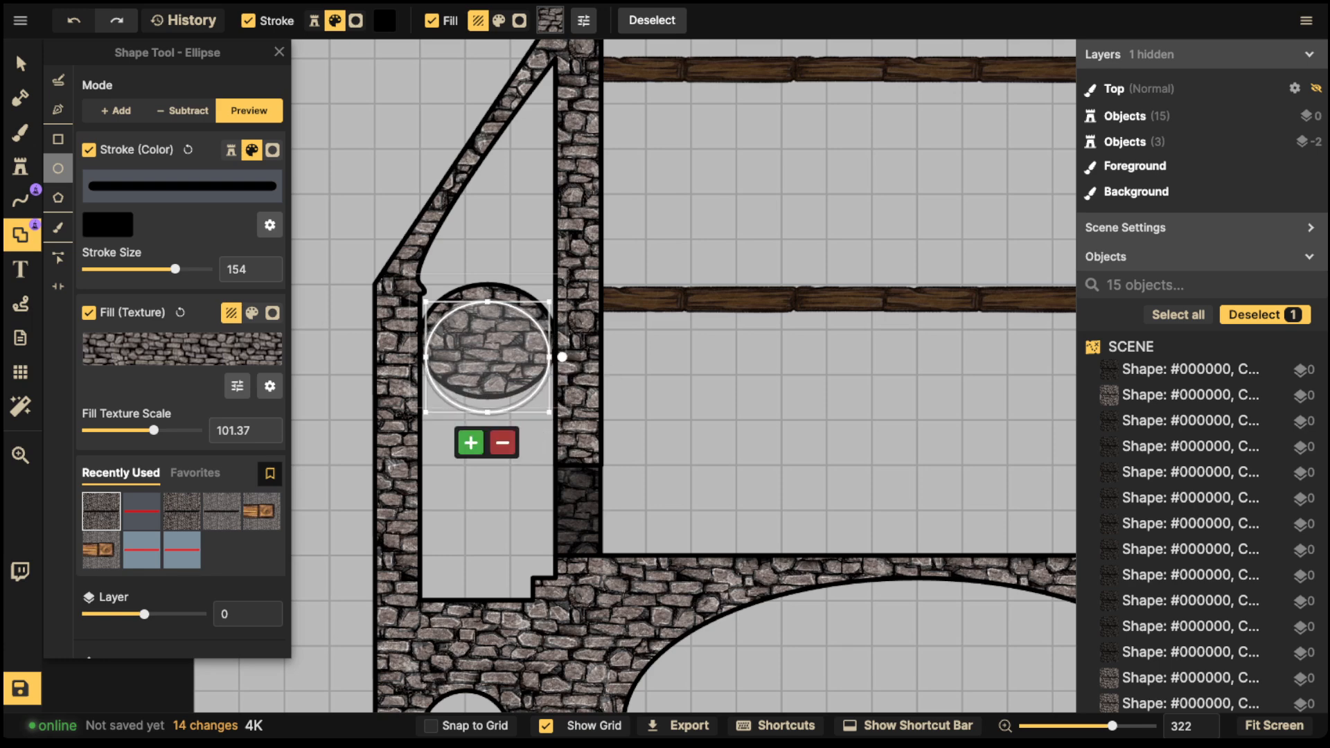
pyautogui.moveTo(488, 302); pyautogui.dragTo(488, 297)
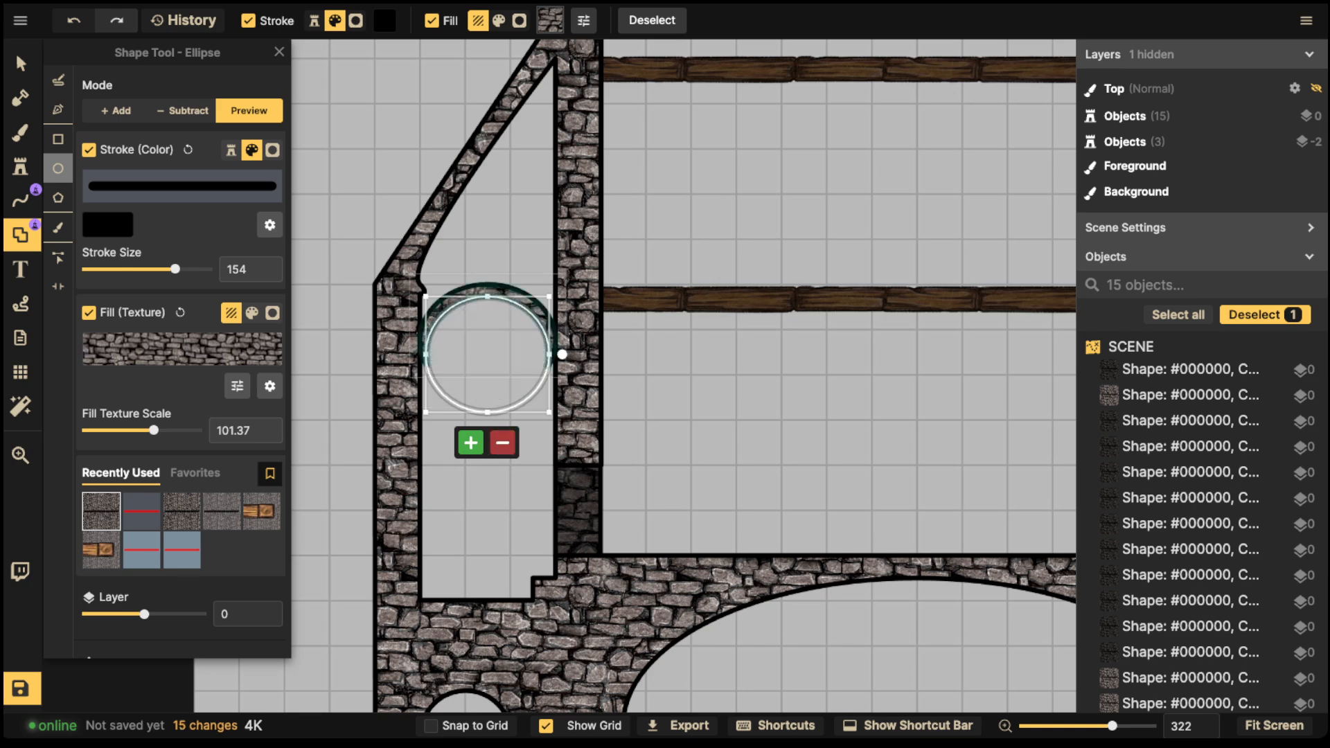
# Step: Subtract the near-circular preview ellipse from the stone, and switch to adding merged stone rectangles with grid snapping on
pyautogui.click(502, 442)
pyautogui.scroll(-2, 483, 305)
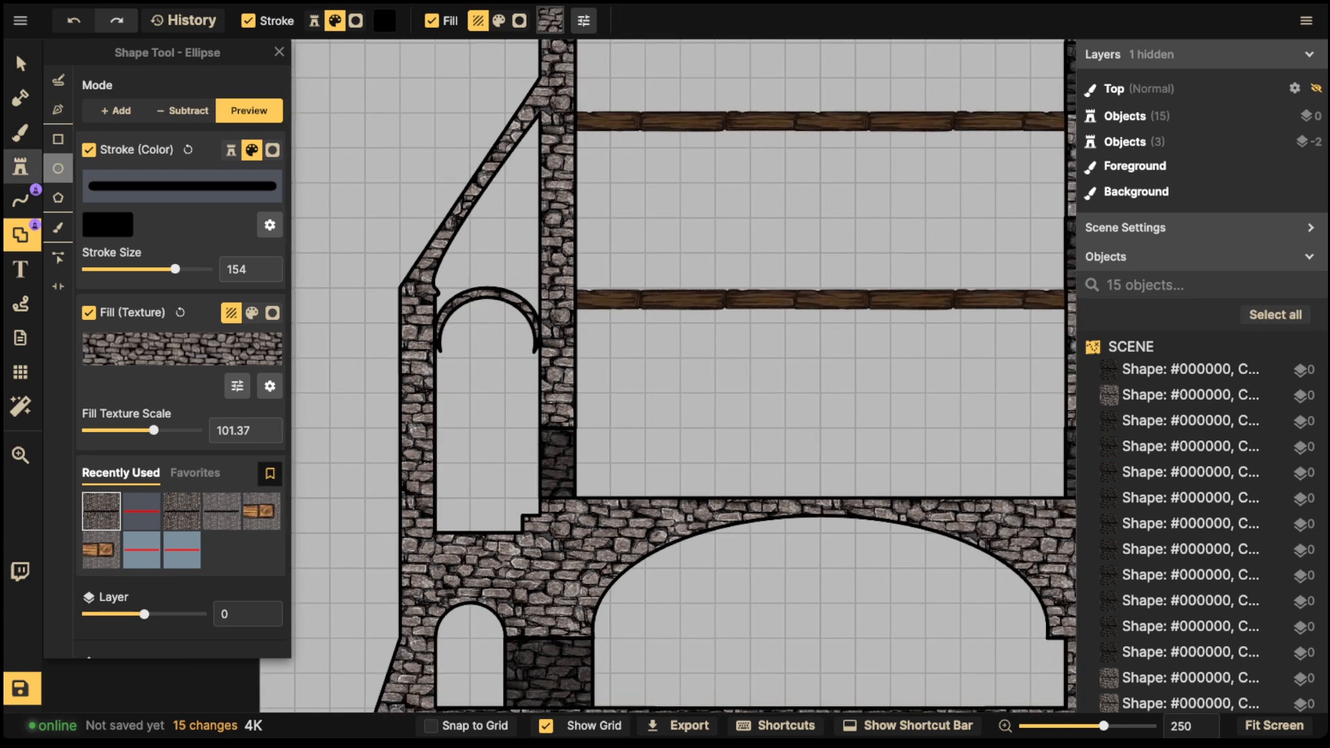
pyautogui.click(58, 138)
pyautogui.click(115, 110)
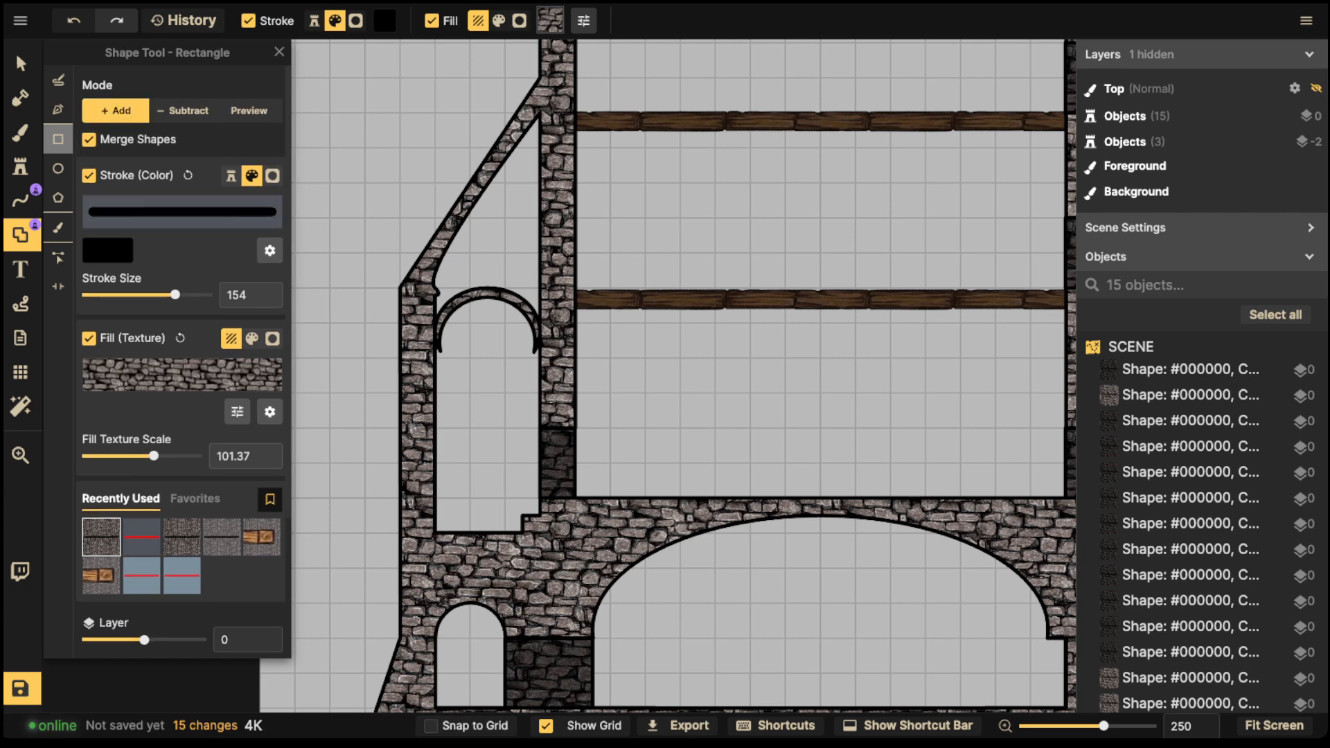
pyautogui.scroll(3, 398, 369)
pyautogui.moveTo(451, 344); pyautogui.dragTo(465, 369)
pyautogui.click(466, 726)
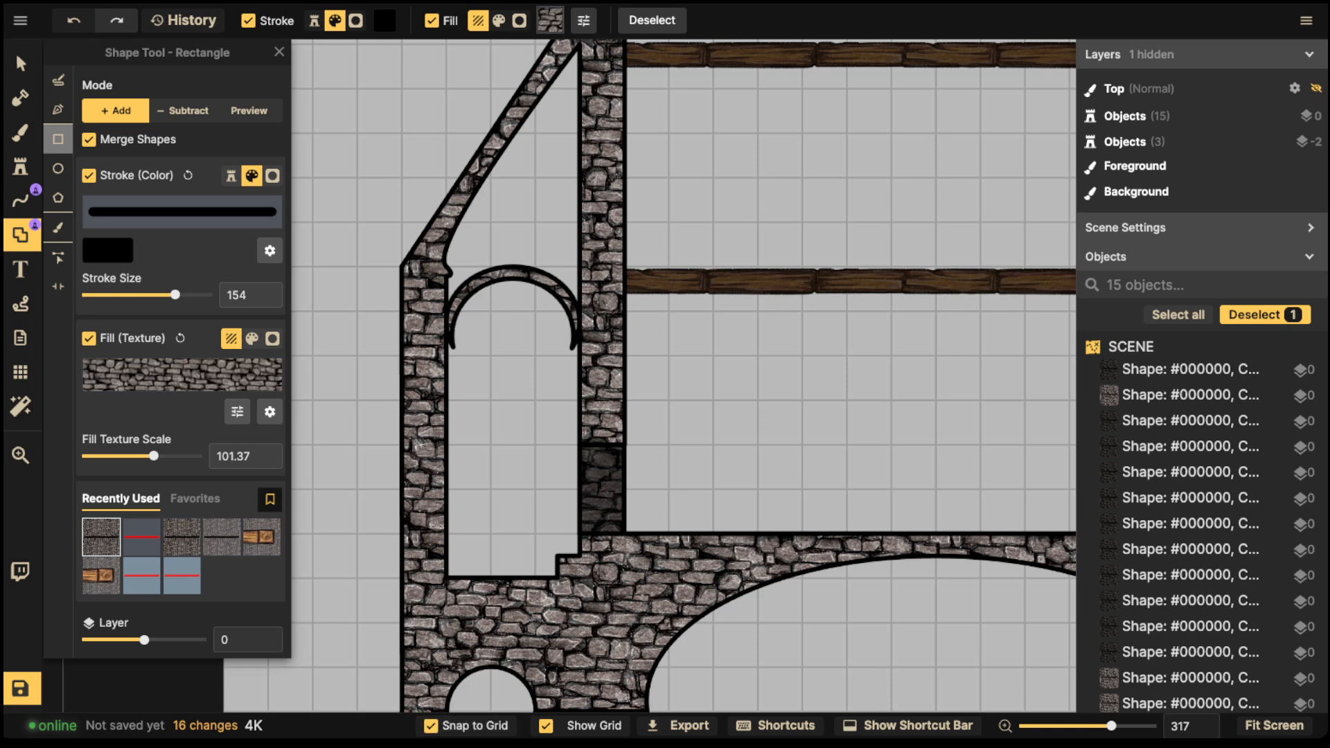
# Step: Try a merged stone block about half a square wide under the left end of the annex's arched ceiling and undo it
pyautogui.moveTo(447, 310); pyautogui.dragTo(470, 359)
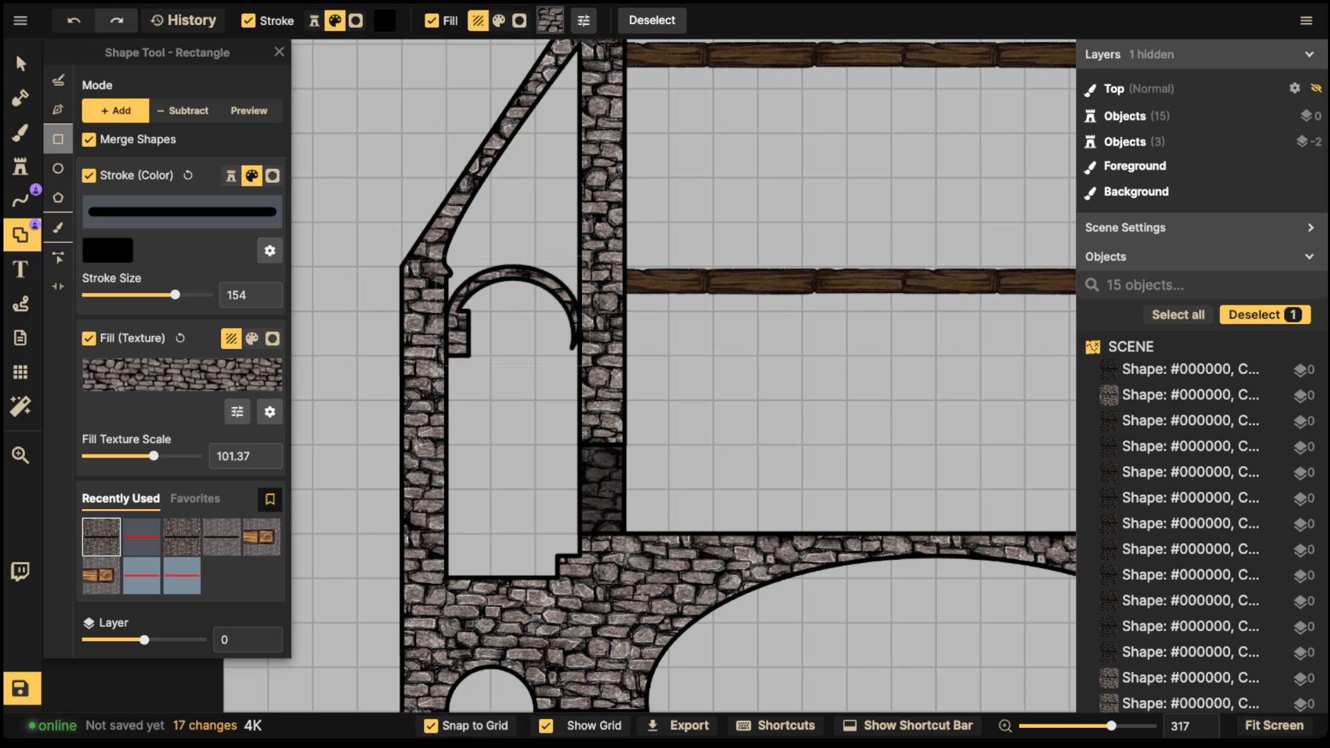
pyautogui.hotkey('ctrl', 'z')
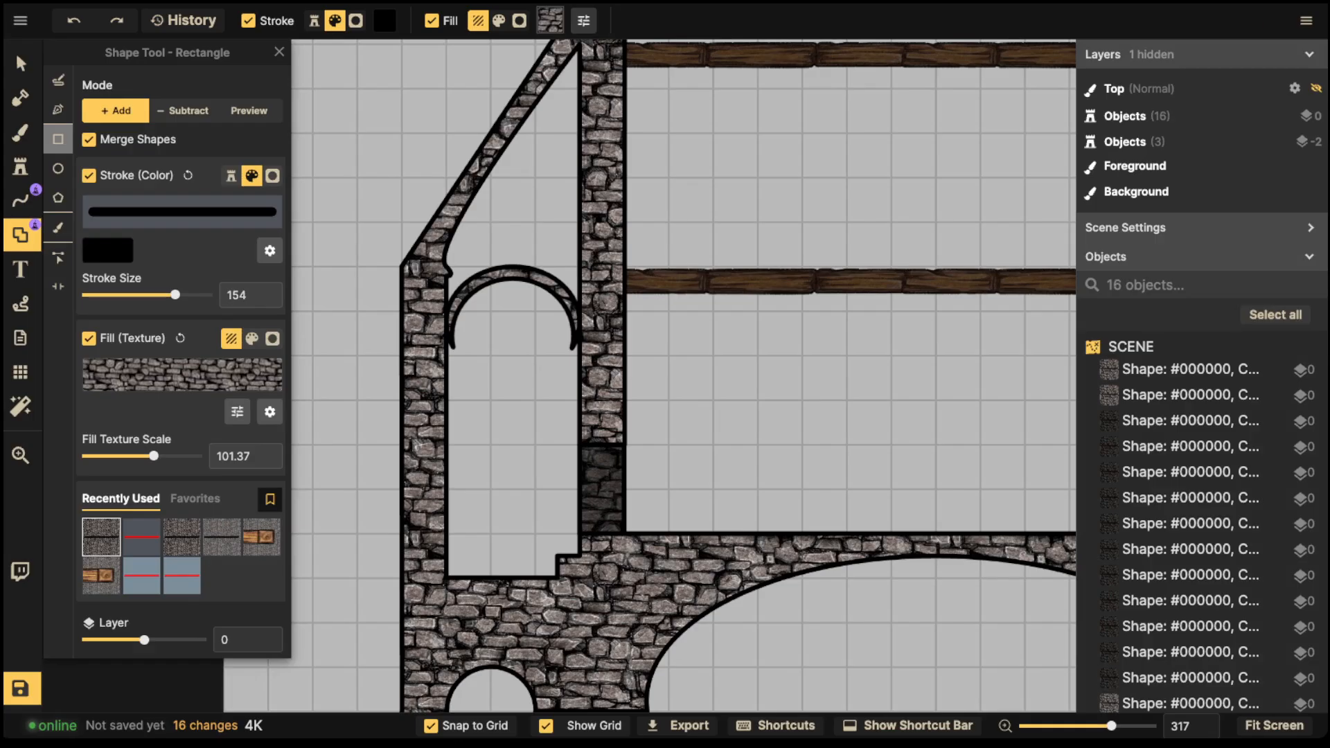
pyautogui.scroll(-1, 499, 277)
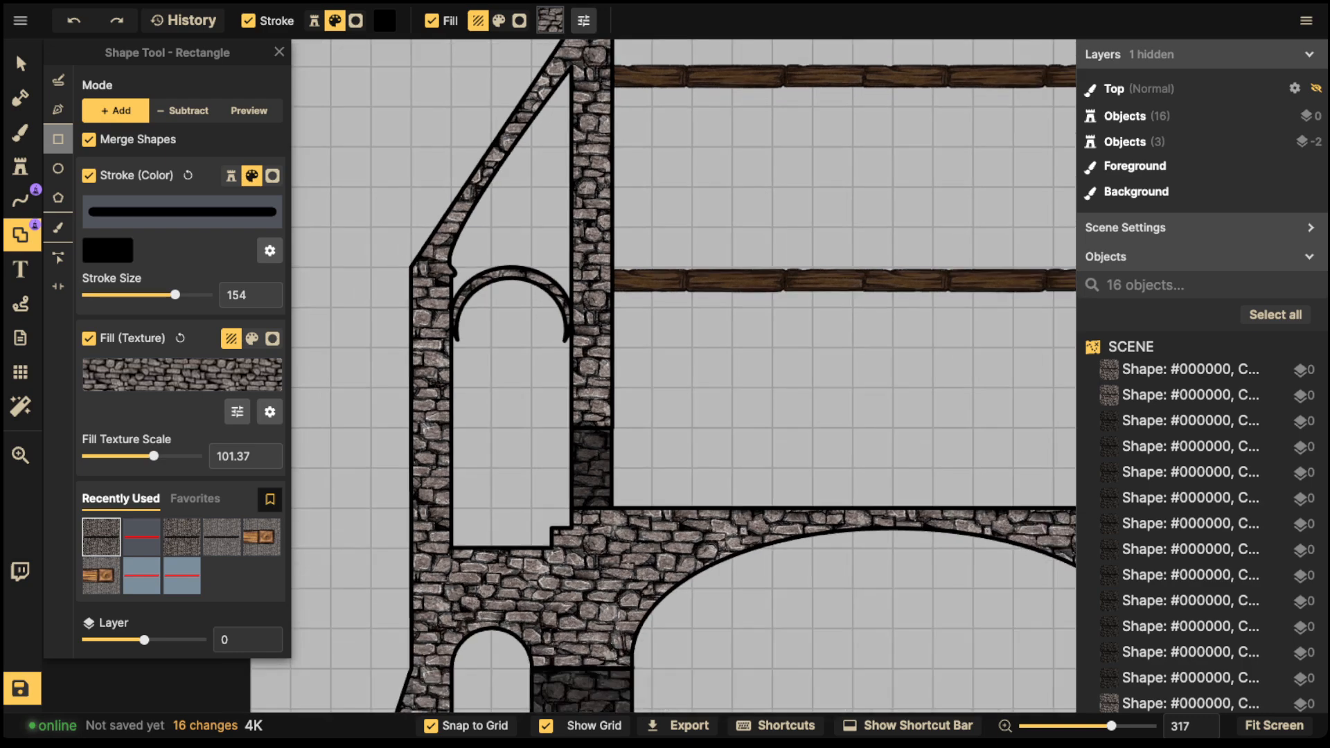
pyautogui.scroll(-3, 180, 346)
pyautogui.scroll(-5, 443, 277)
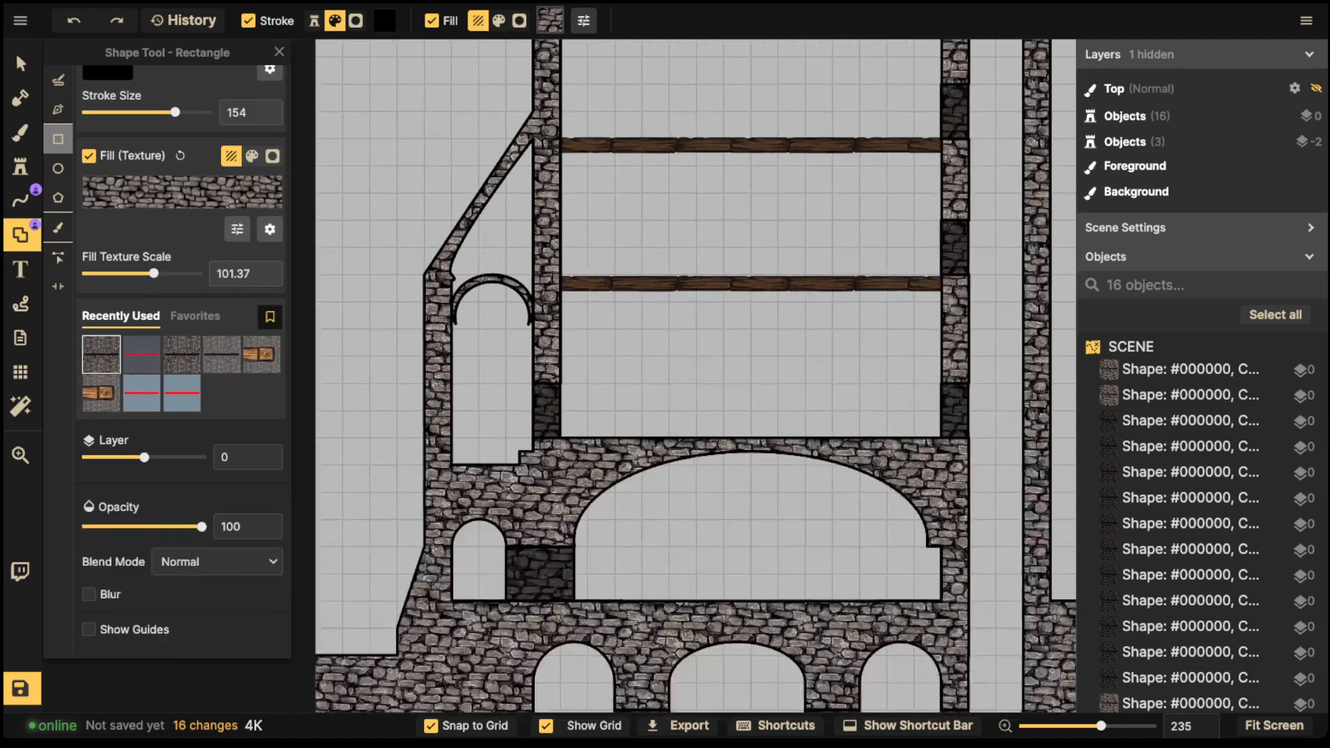
pyautogui.scroll(-3, 468, 598)
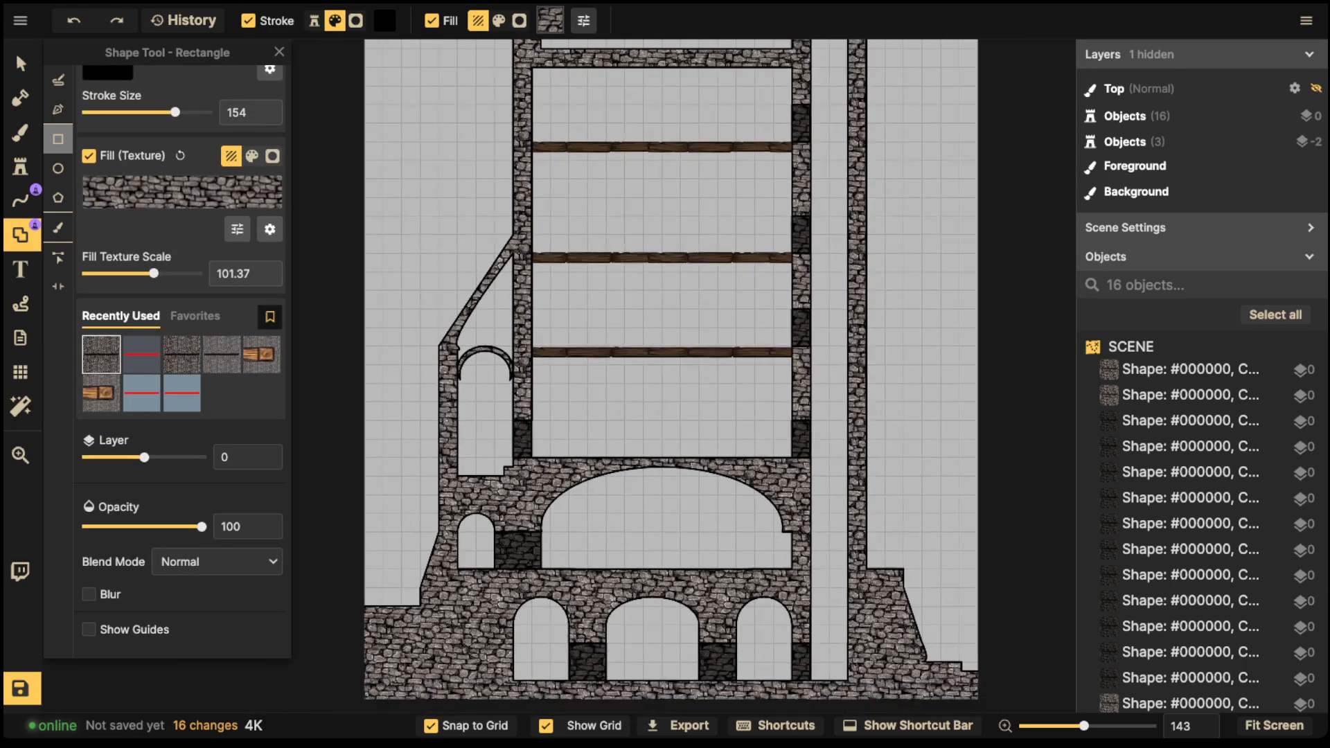
# Step: Add a merged stone wall one square wide, rising about six squares from the outer edge of the ledge right of the tower
pyautogui.click(21, 64)
pyautogui.scroll(-2, 378, 284)
pyautogui.moveTo(377, 284); pyautogui.dragTo(209, 341)
pyautogui.scroll(3, 417, 475)
pyautogui.moveTo(417, 474); pyautogui.dragTo(362, 463)
pyautogui.scroll(2, 476, 402)
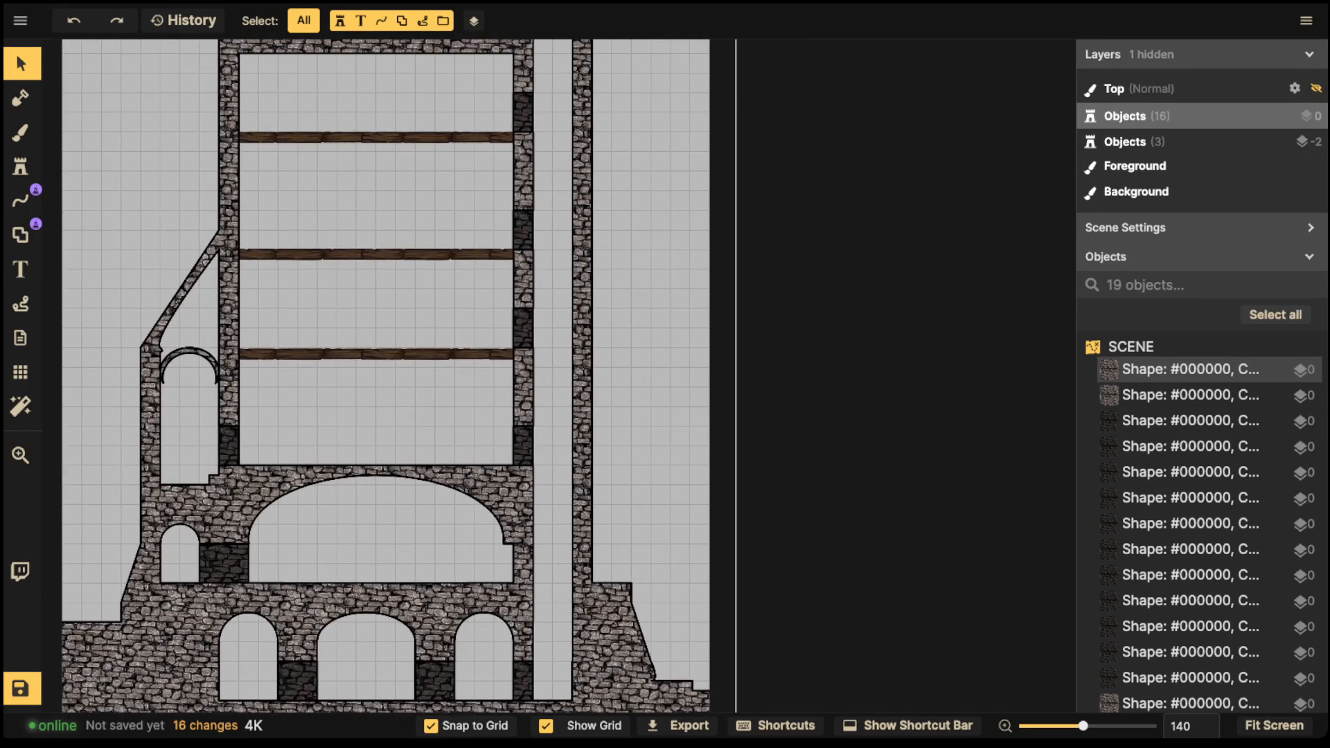
pyautogui.moveTo(626, 570); pyautogui.dragTo(561, 570)
pyautogui.scroll(8, 561, 570)
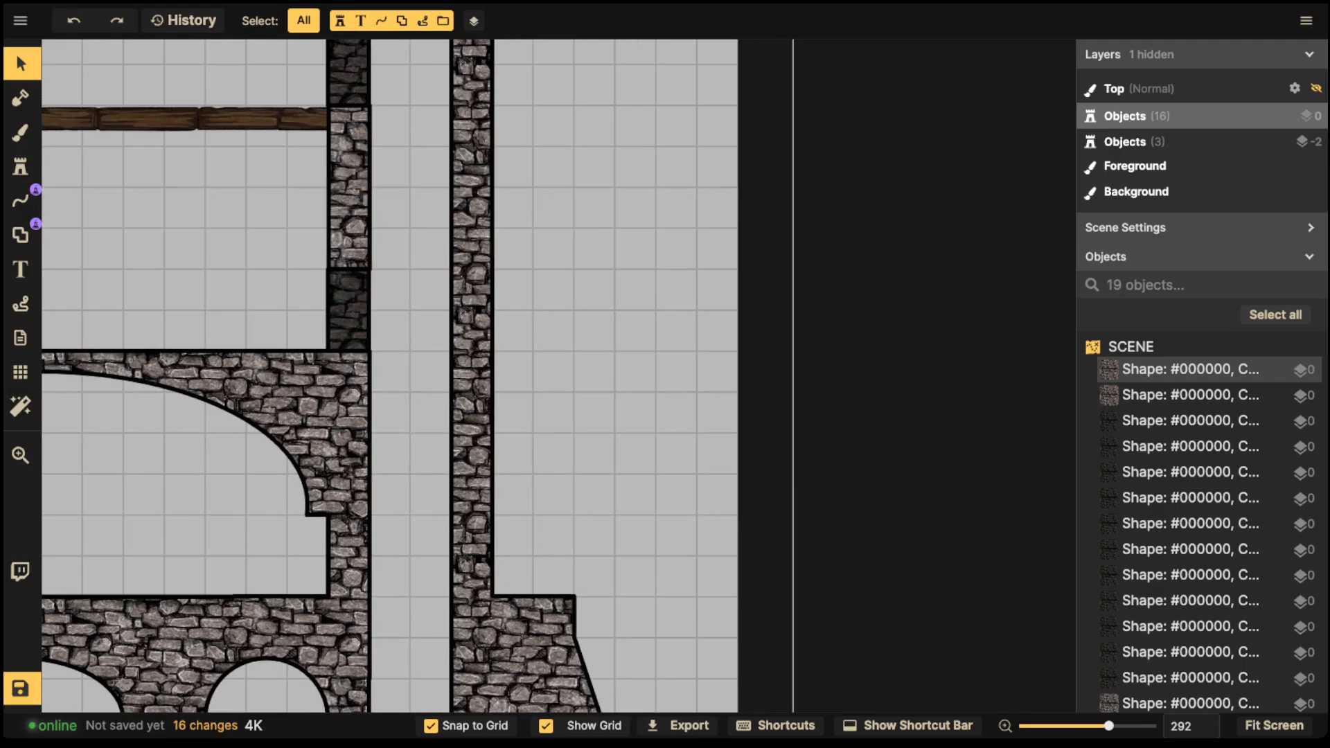
pyautogui.click(21, 234)
pyautogui.scroll(-5, 425, 281)
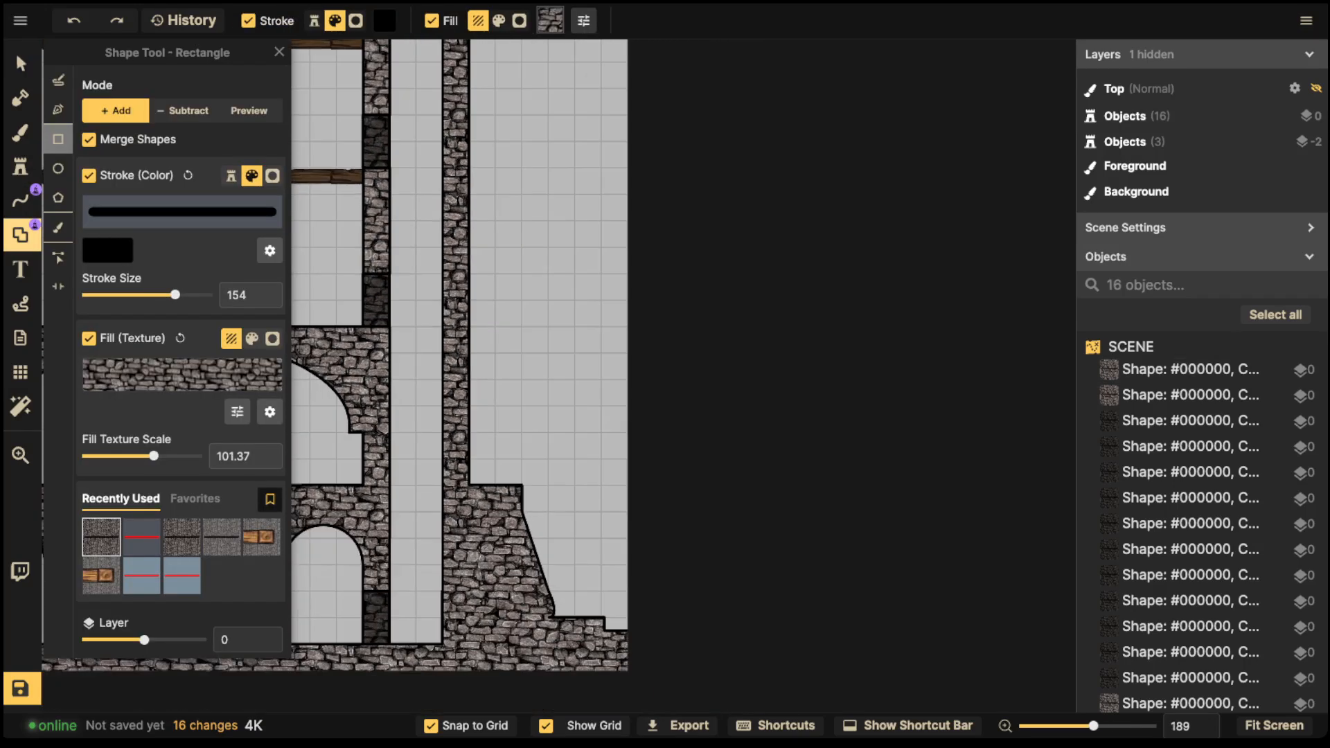
pyautogui.moveTo(494, 326); pyautogui.dragTo(523, 532)
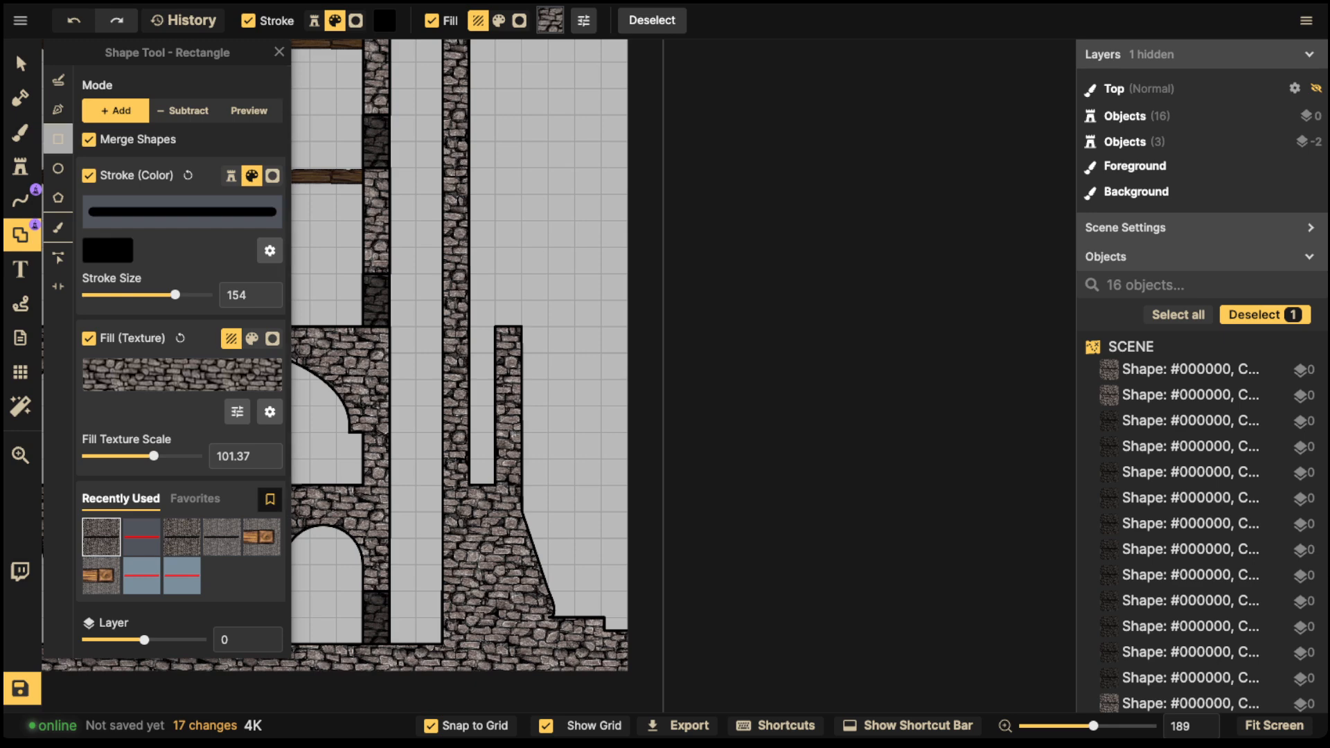
# Step: Extend the left annex's outer wall about four squares upward with merged stone rectangles one square wide
pyautogui.moveTo(312, 332); pyautogui.dragTo(1033, 466)
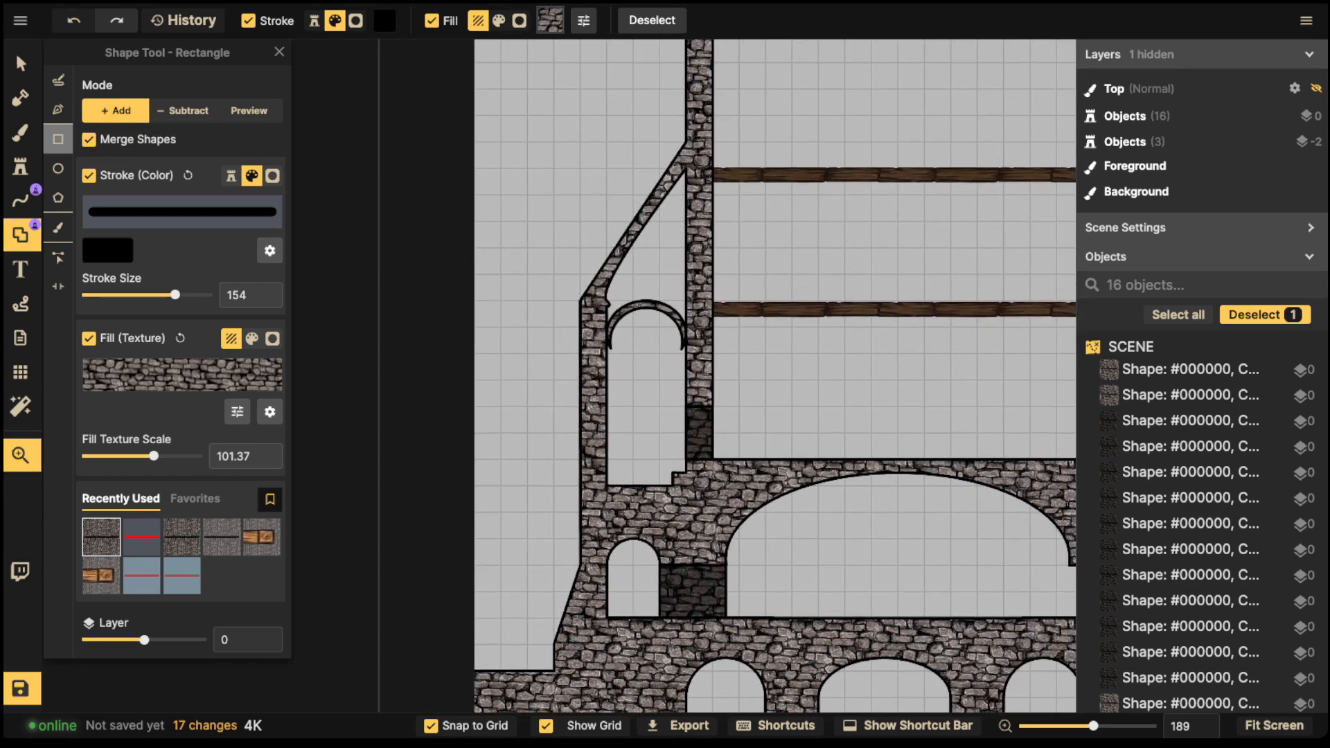
pyautogui.moveTo(581, 248); pyautogui.dragTo(609, 315)
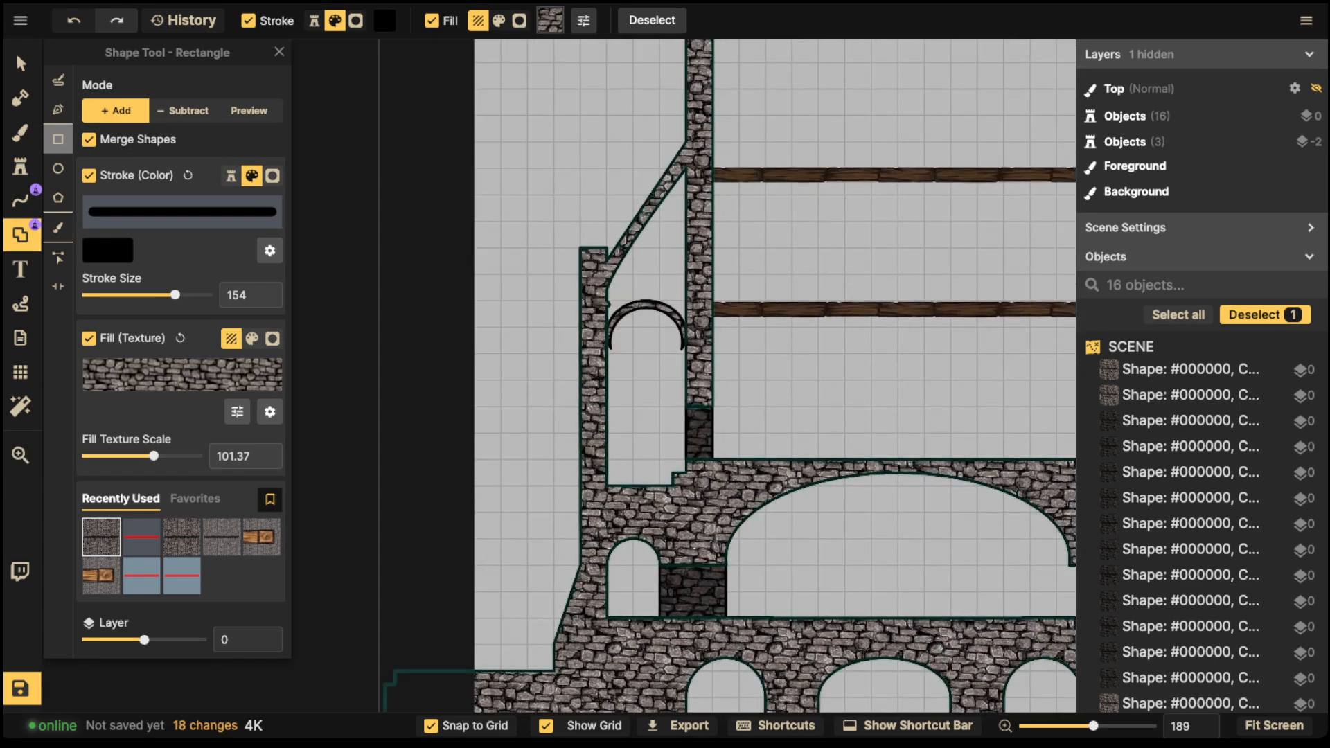
pyautogui.moveTo(580, 221); pyautogui.dragTo(608, 270)
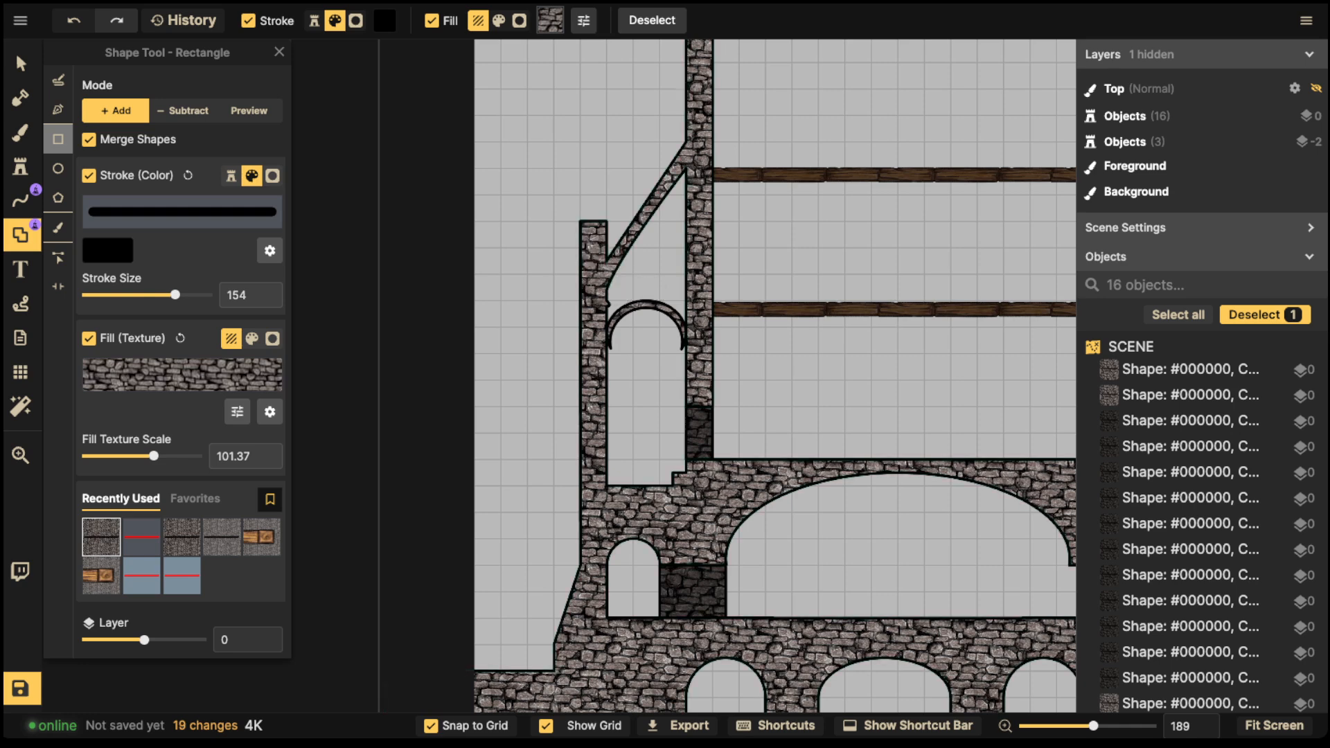
pyautogui.moveTo(581, 197); pyautogui.dragTo(607, 253)
pyautogui.scroll(-3, 587, 143)
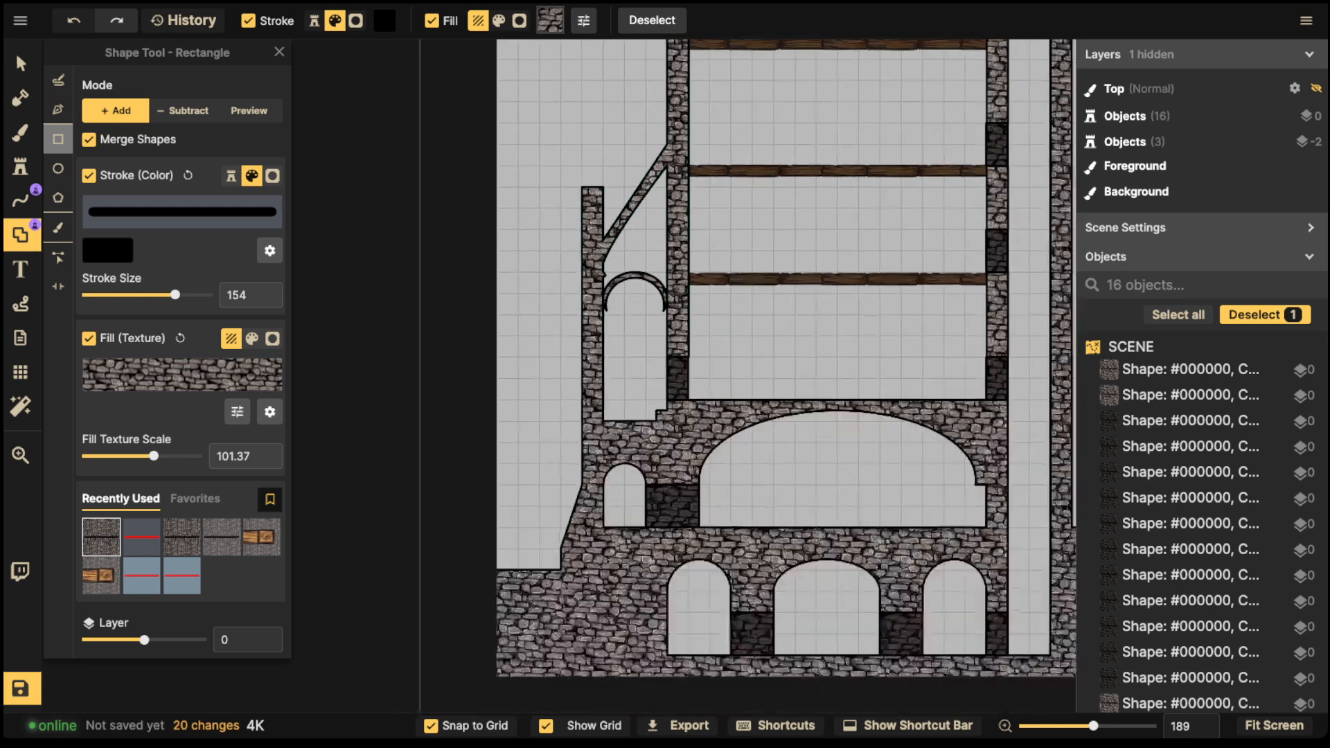
# Step: Draw a steep sloping stone roof with the Pen from the tower's right wall down to the top of the right outer wall
pyautogui.moveTo(587, 143); pyautogui.dragTo(334, 277)
pyautogui.scroll(-3, 474, 274)
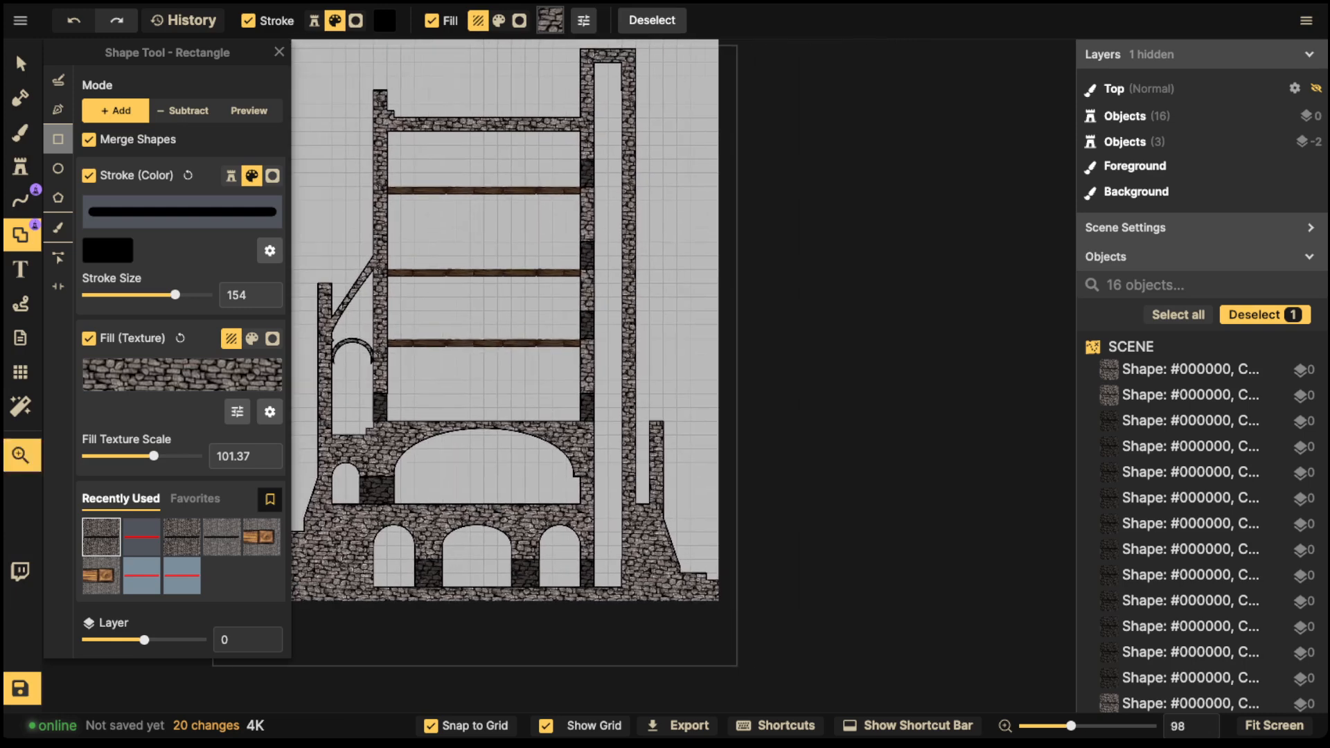
pyautogui.moveTo(655, 431); pyautogui.dragTo(543, 431)
pyautogui.scroll(6, 545, 430)
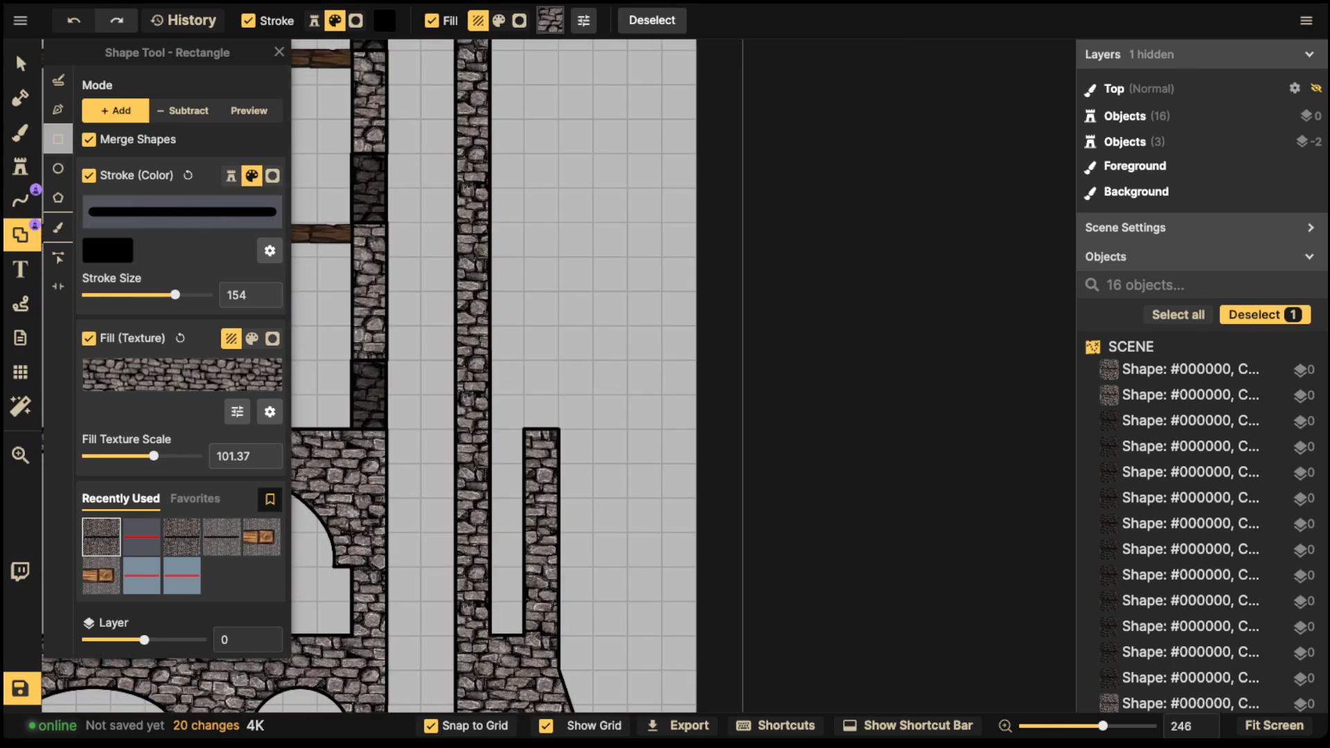
pyautogui.click(58, 109)
pyautogui.moveTo(469, 315); pyautogui.dragTo(597, 442)
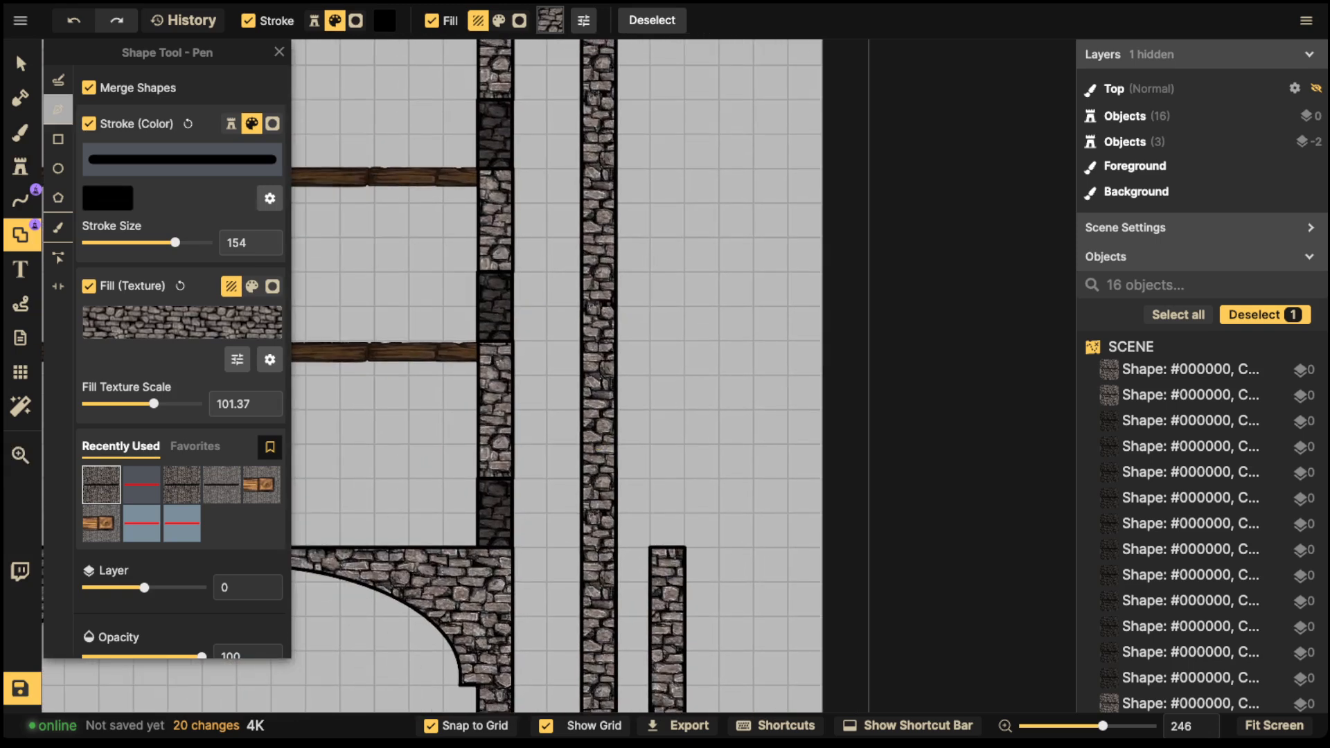
pyautogui.click(683, 546)
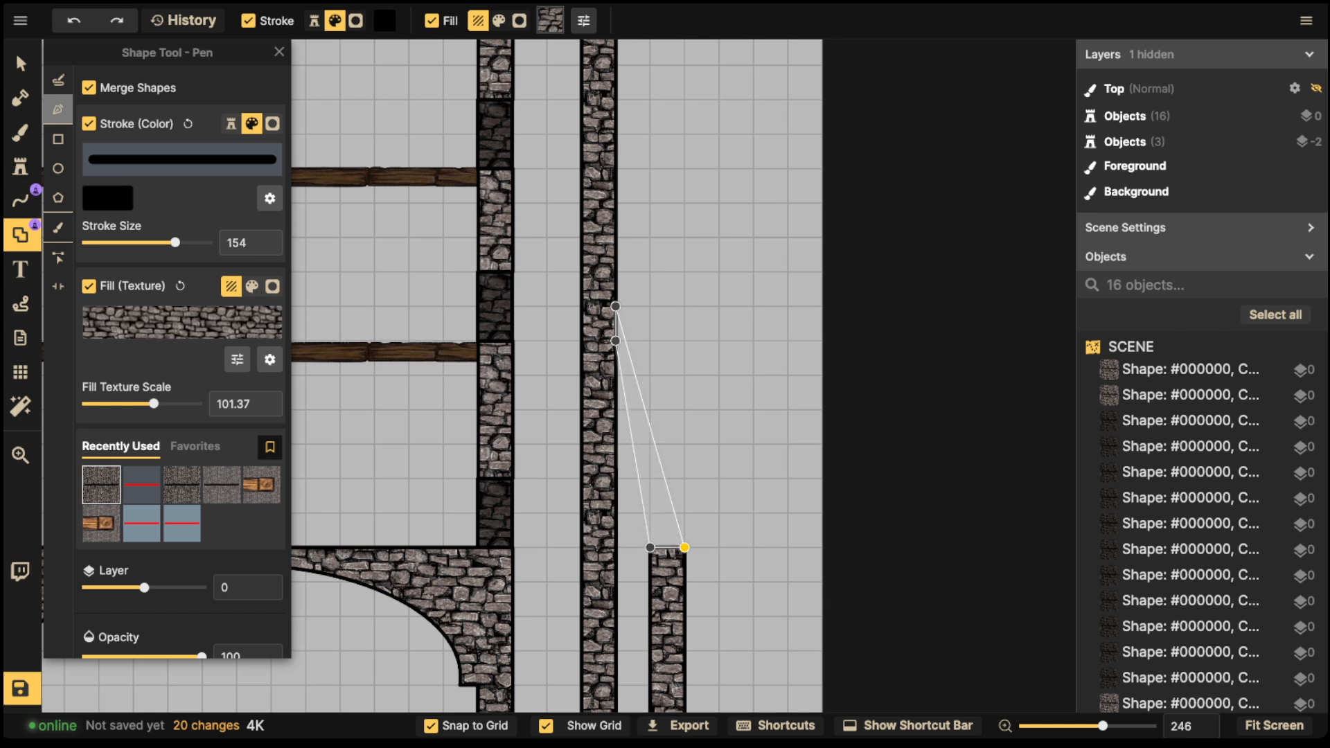
pyautogui.moveTo(649, 547); pyautogui.dragTo(667, 565)
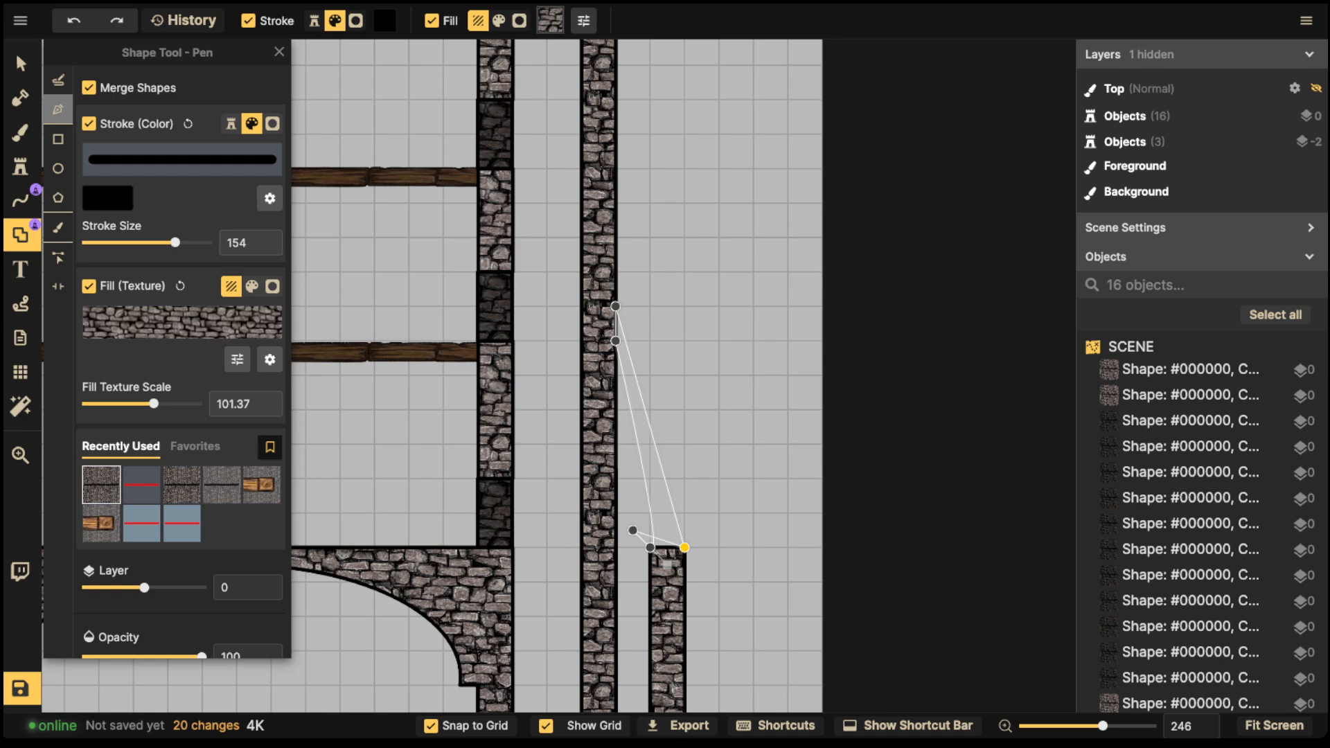
pyautogui.click(684, 547)
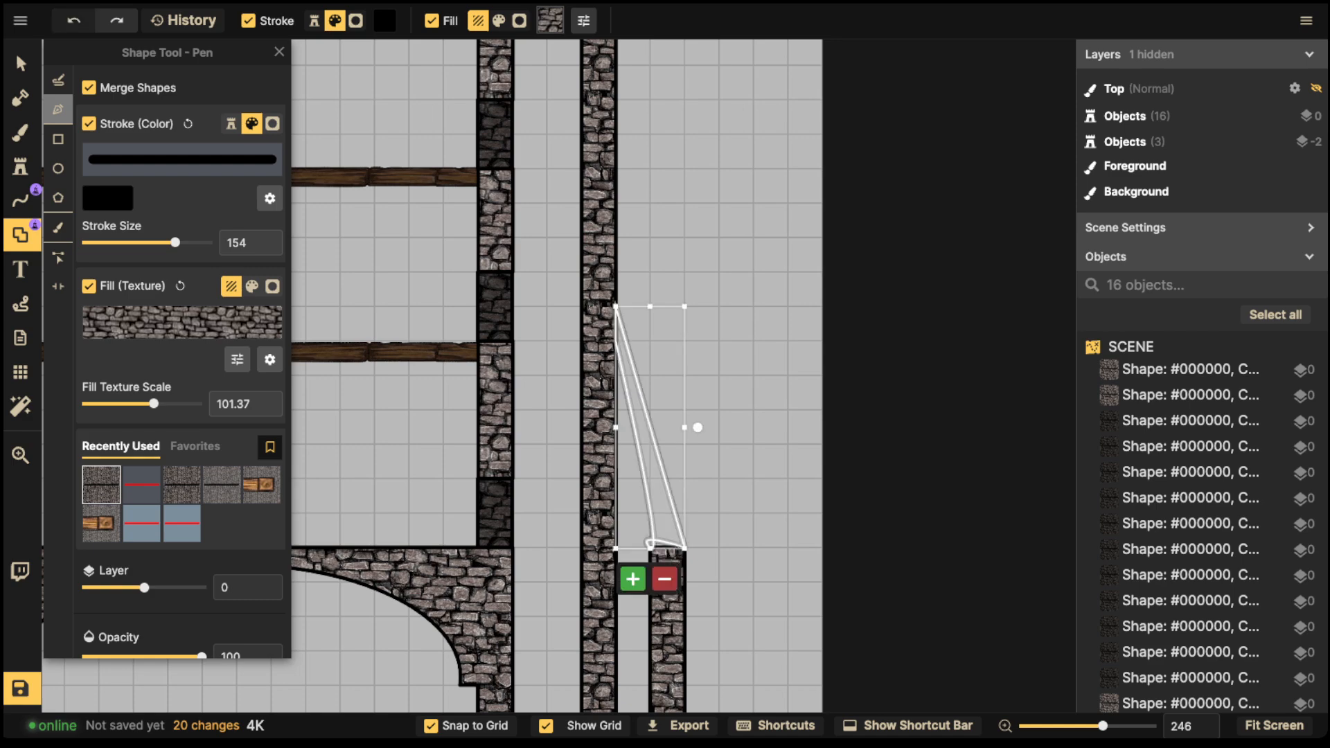
pyautogui.hotkey('ctrl', 'z')
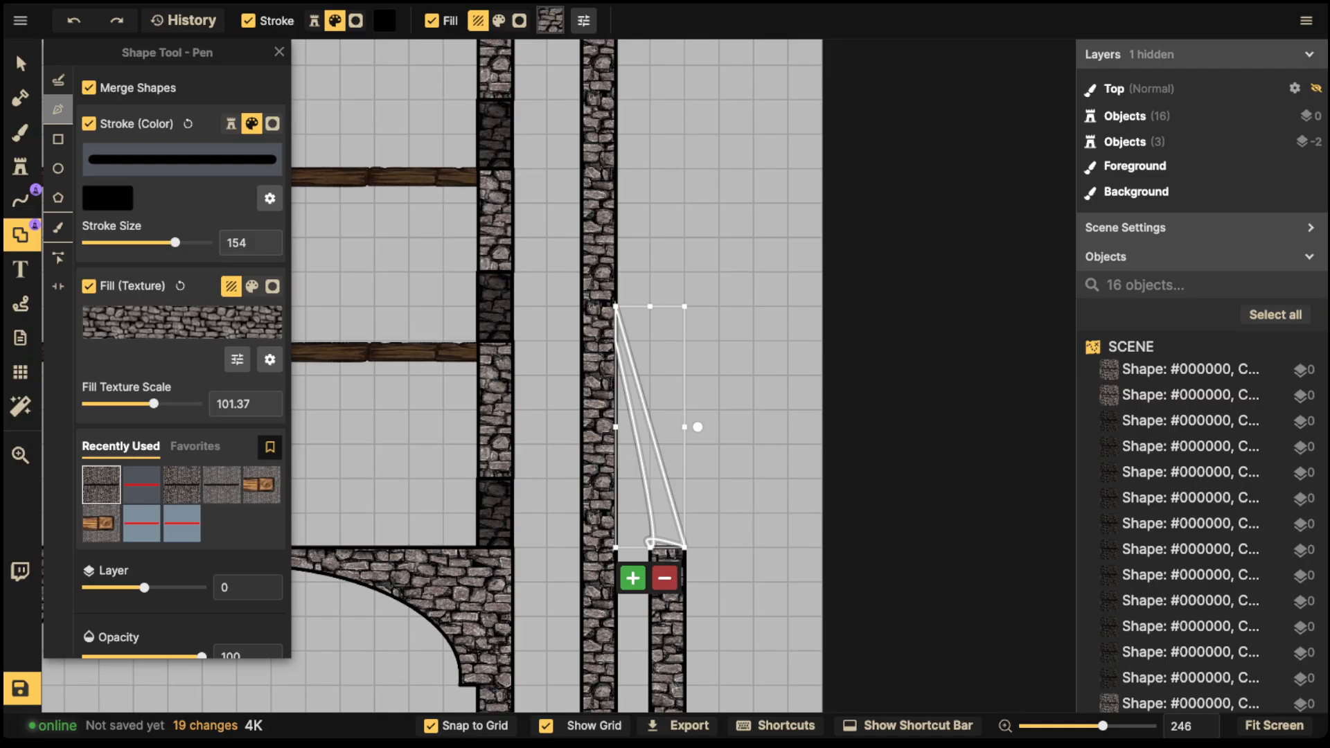
pyautogui.click(633, 578)
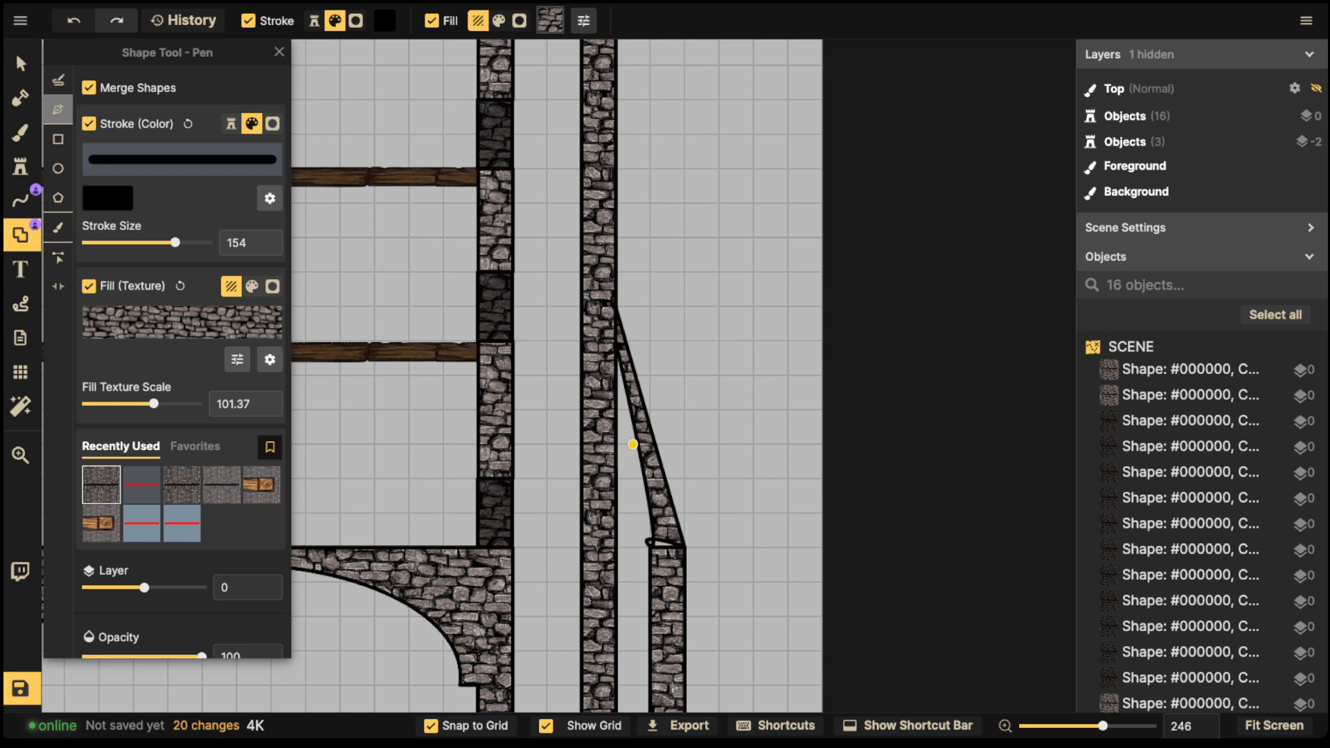
# Step: Add a stone parapet half a square wide and about four squares high along the outer edge above the right outer wall
pyautogui.scroll(-6, 632, 444)
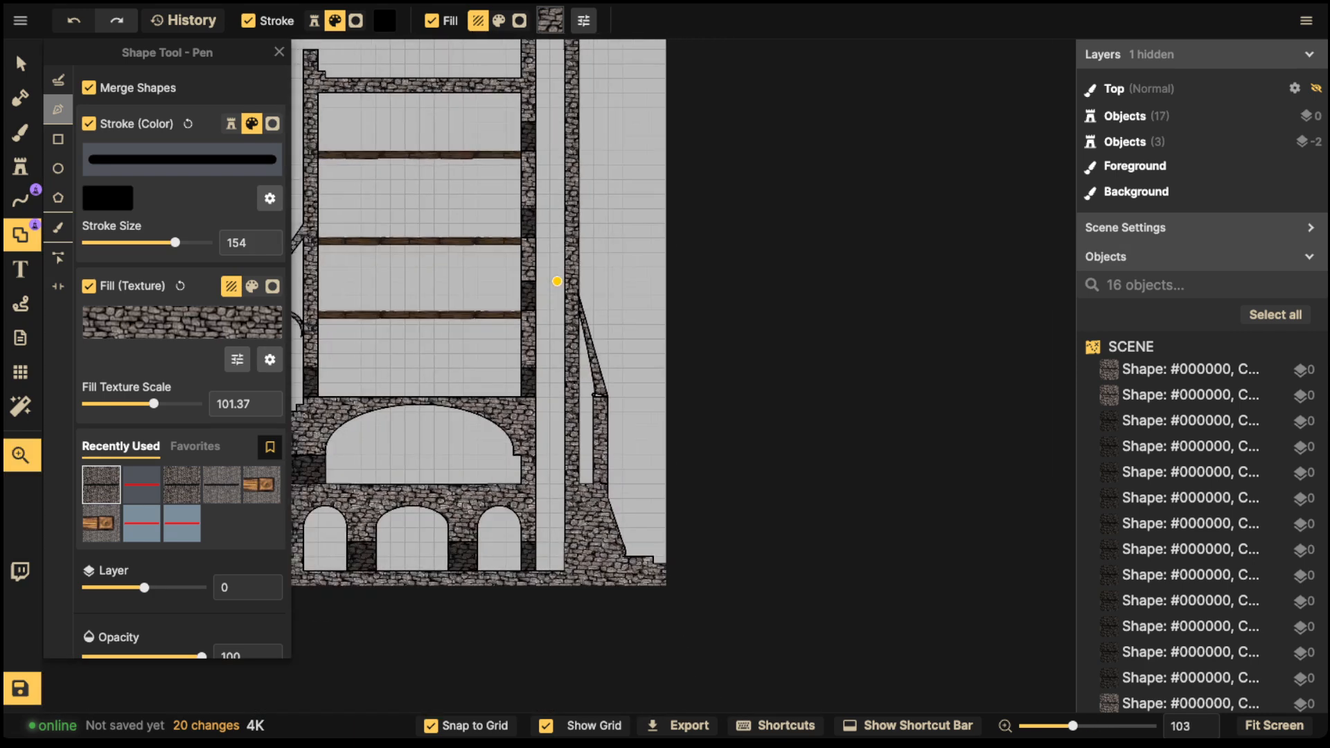
pyautogui.moveTo(557, 281); pyautogui.dragTo(568, 311)
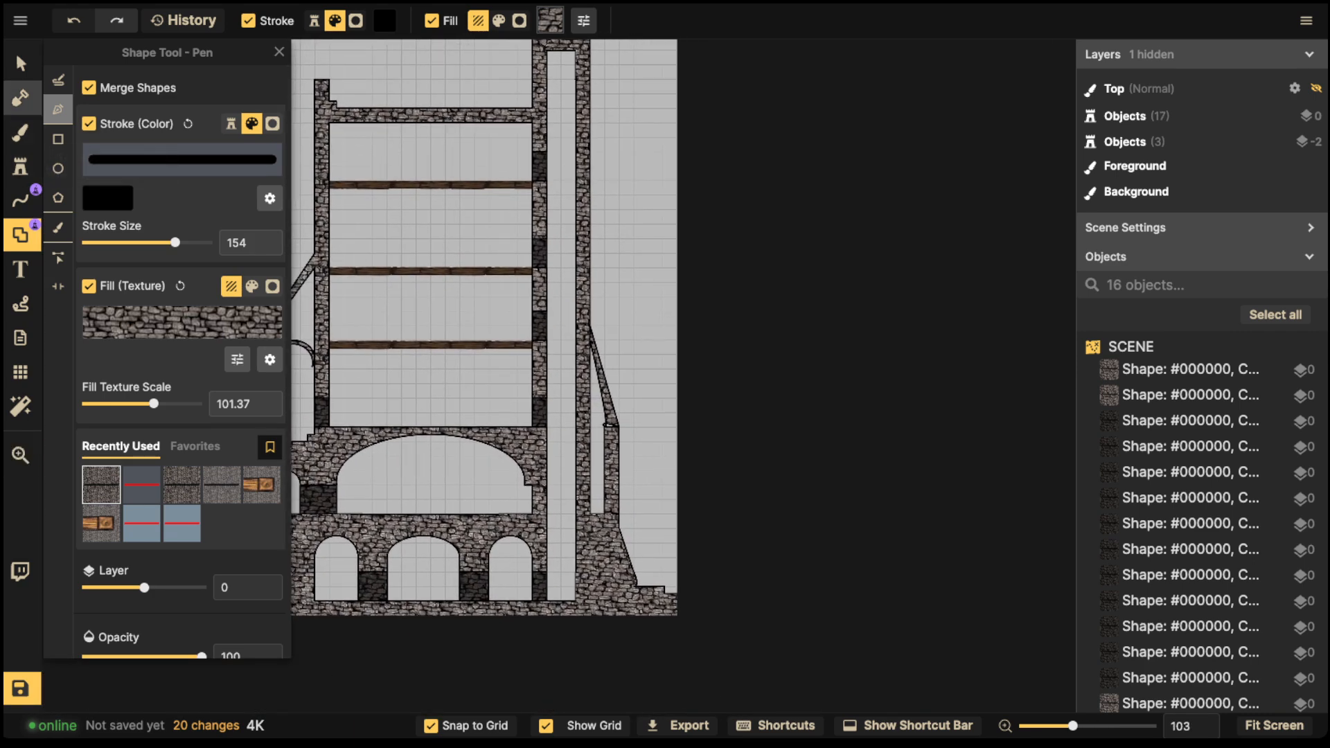
pyautogui.click(21, 236)
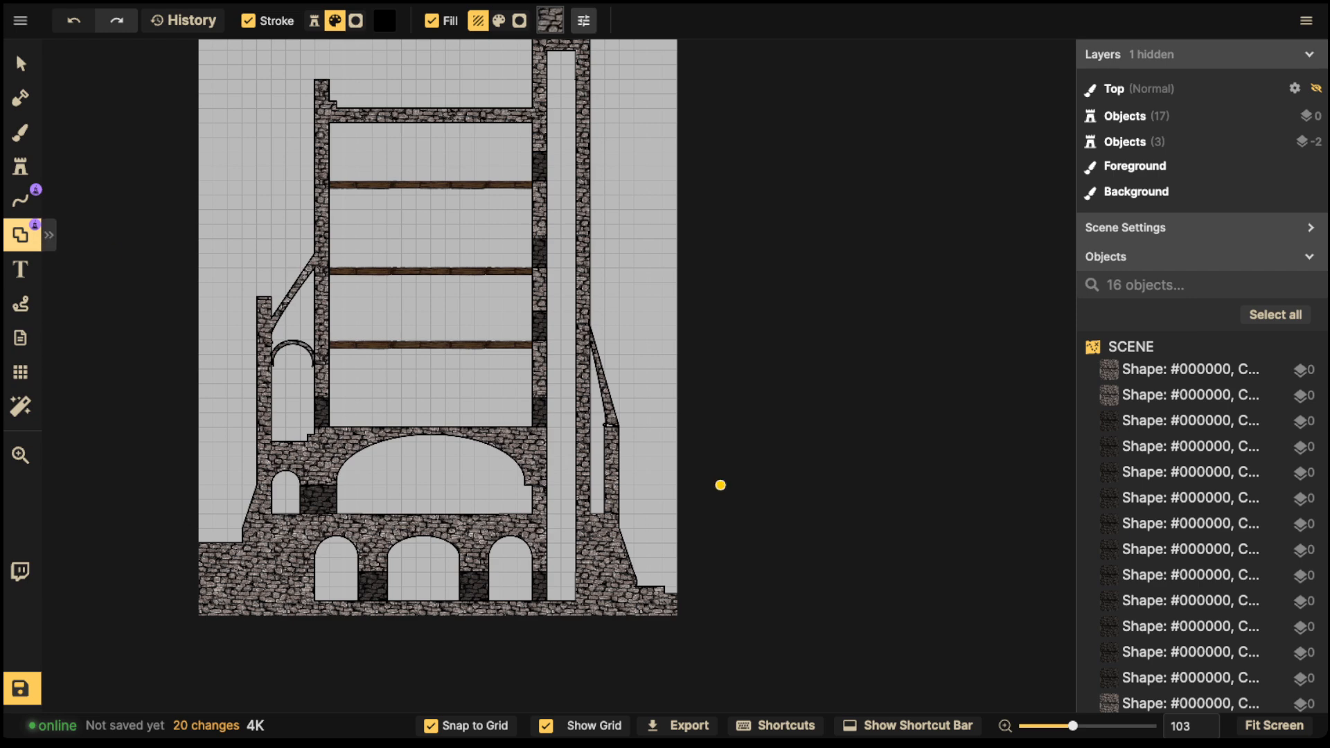
pyautogui.scroll(5, 594, 380)
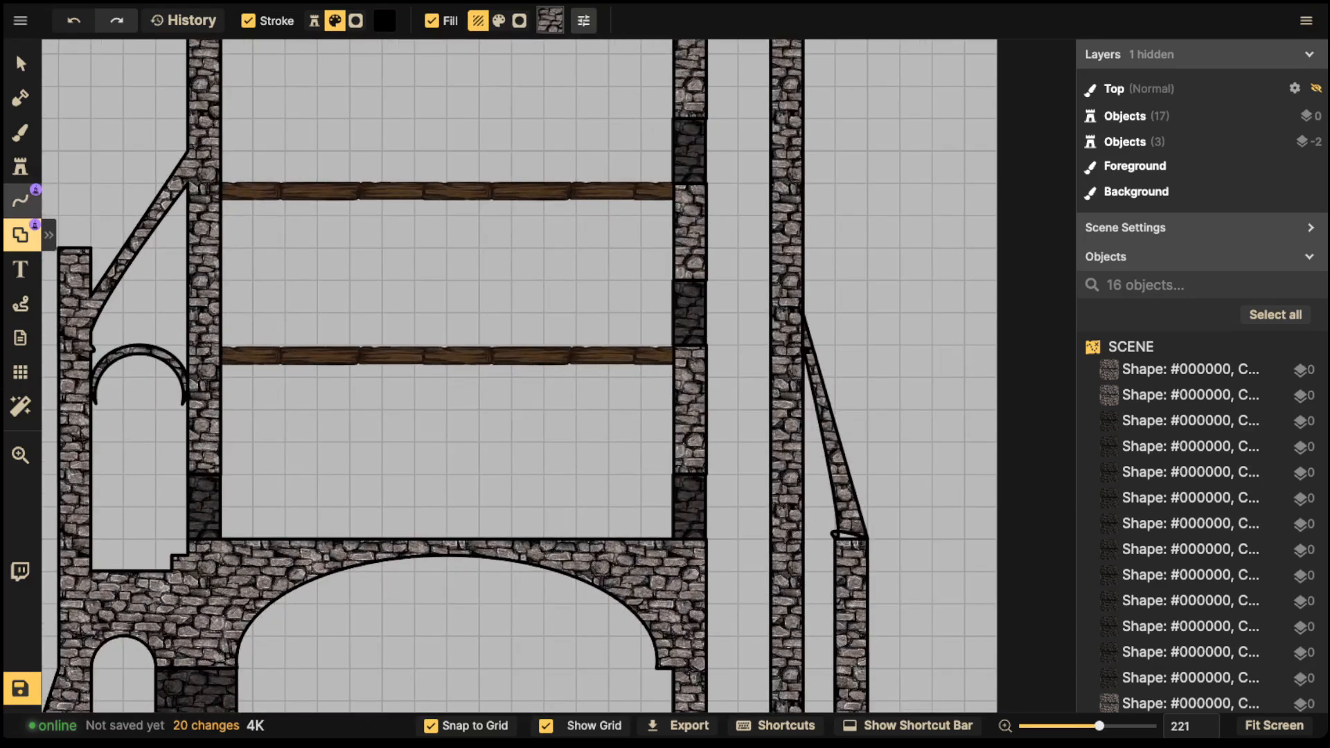
pyautogui.click(24, 235)
pyautogui.click(58, 139)
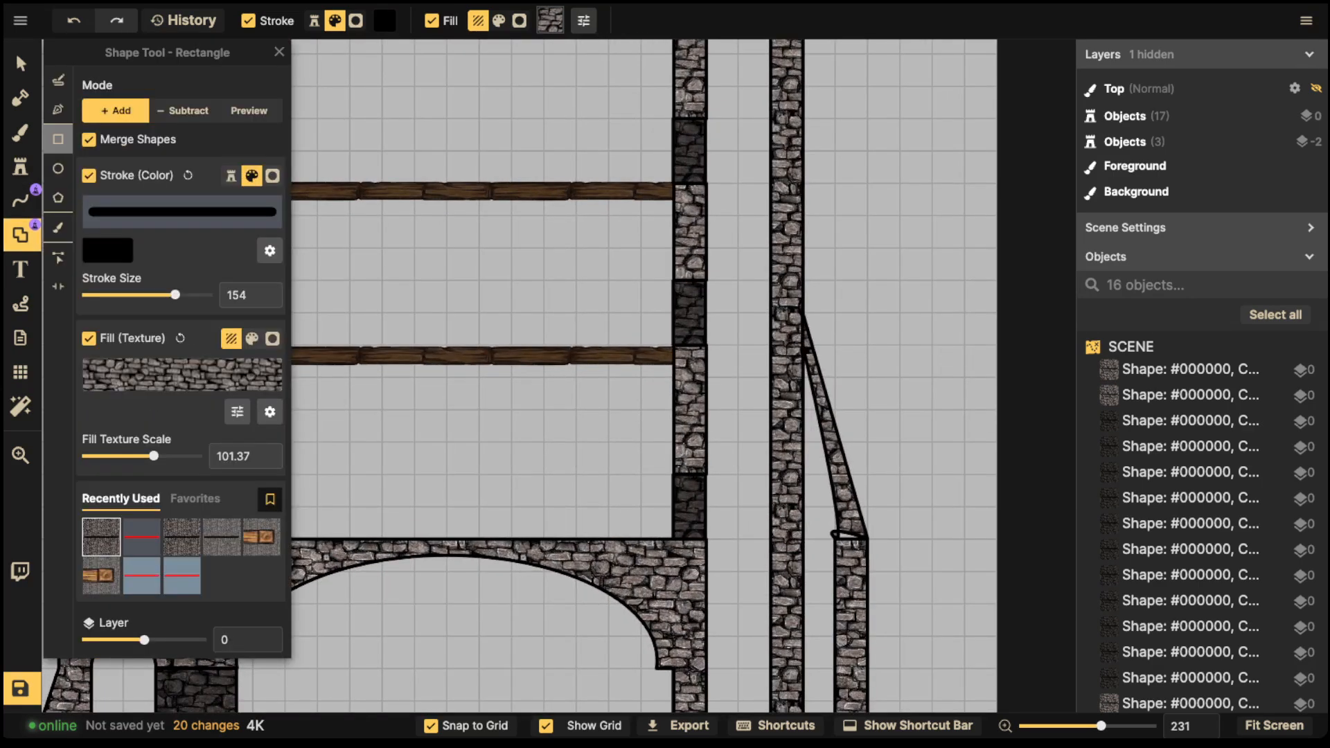
pyautogui.moveTo(849, 442); pyautogui.dragTo(869, 538)
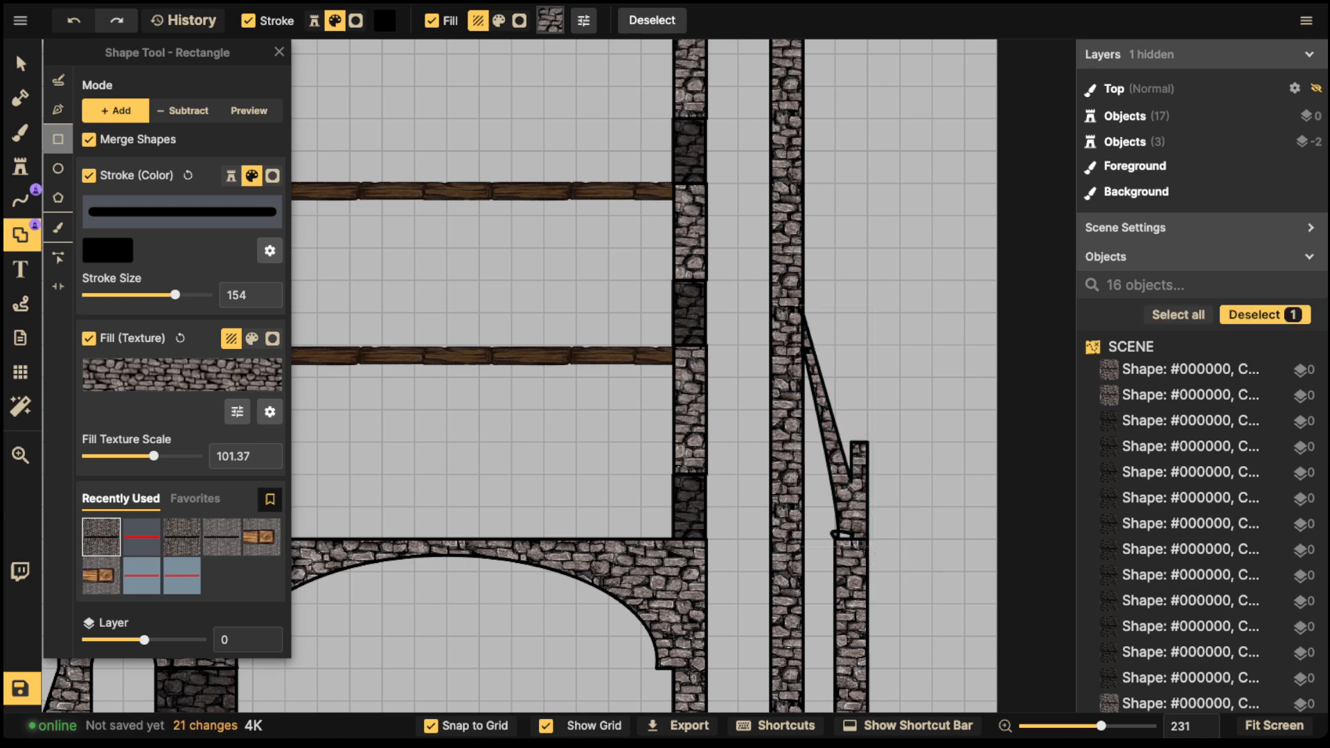
pyautogui.moveTo(851, 410); pyautogui.dragTo(869, 474)
pyautogui.scroll(-5, 804, 365)
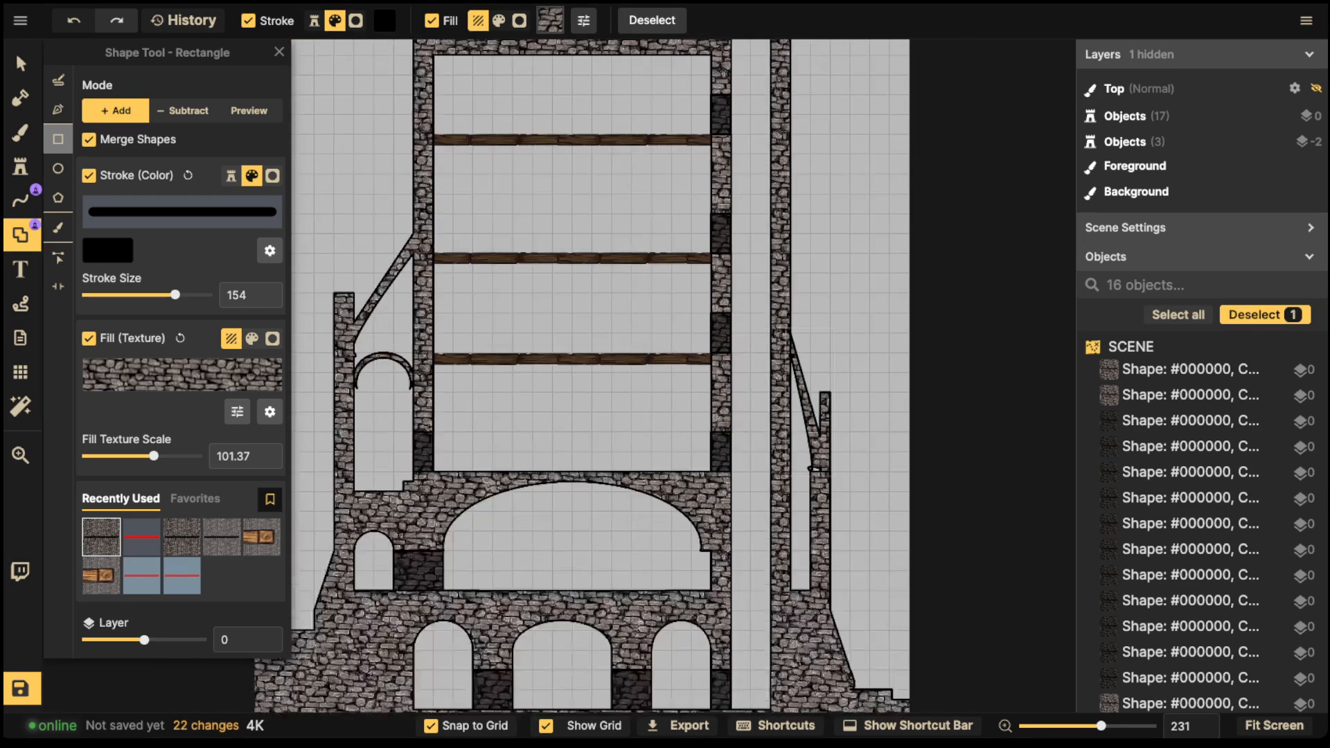
# Step: Try a copy of the right annex's sloping roof and parapet shape higher up the tower's right wall
pyautogui.press('space')
pyautogui.moveTo(803, 366); pyautogui.dragTo(852, 327)
pyautogui.scroll(-3, 670, 339)
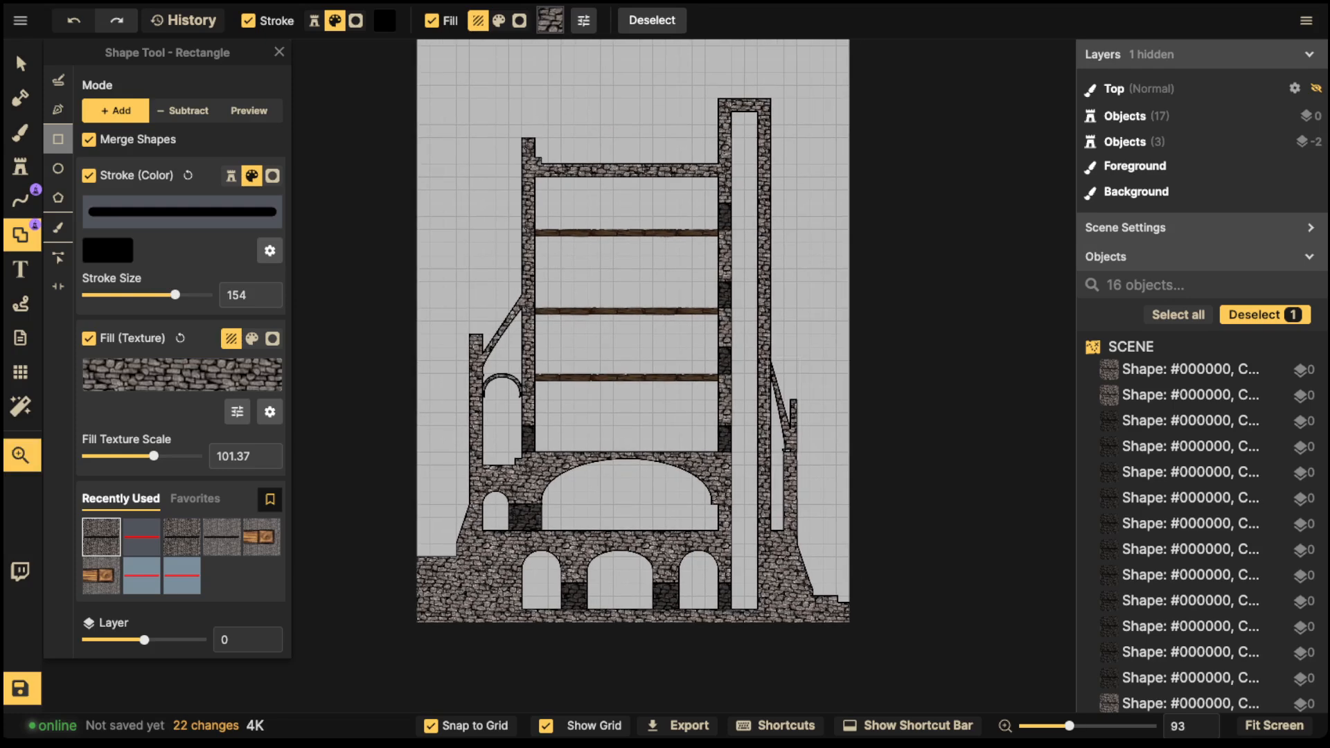
pyautogui.press('space')
pyautogui.moveTo(670, 339); pyautogui.dragTo(570, 369)
pyautogui.scroll(3, 739, 253)
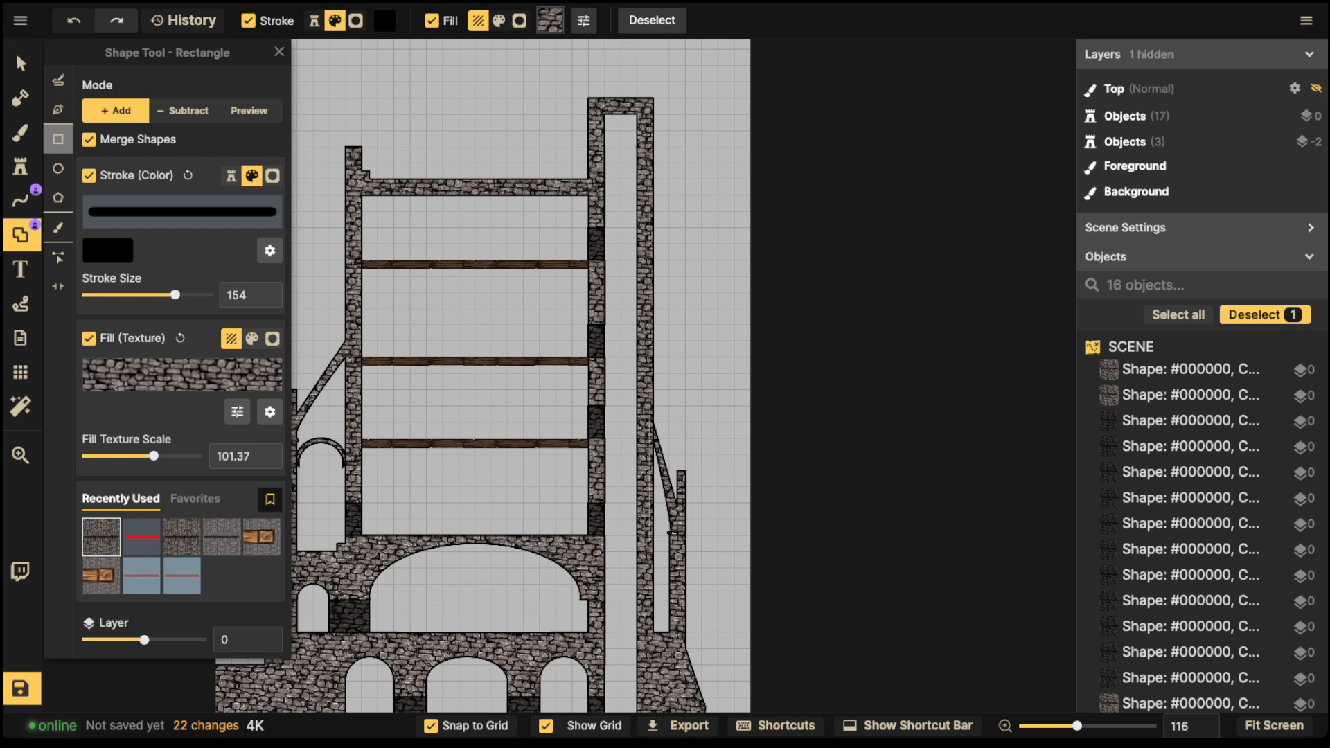
pyautogui.press('v')
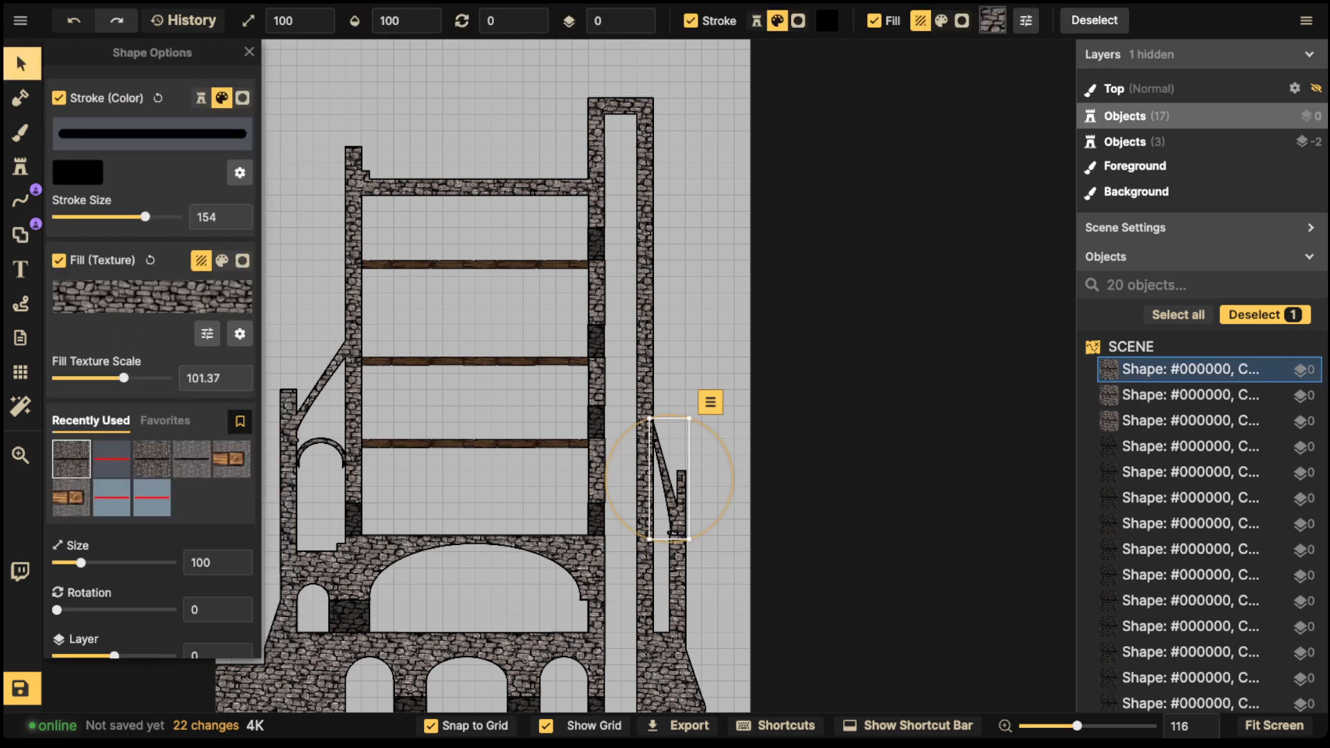
pyautogui.hotkey('ctrl', 'c')
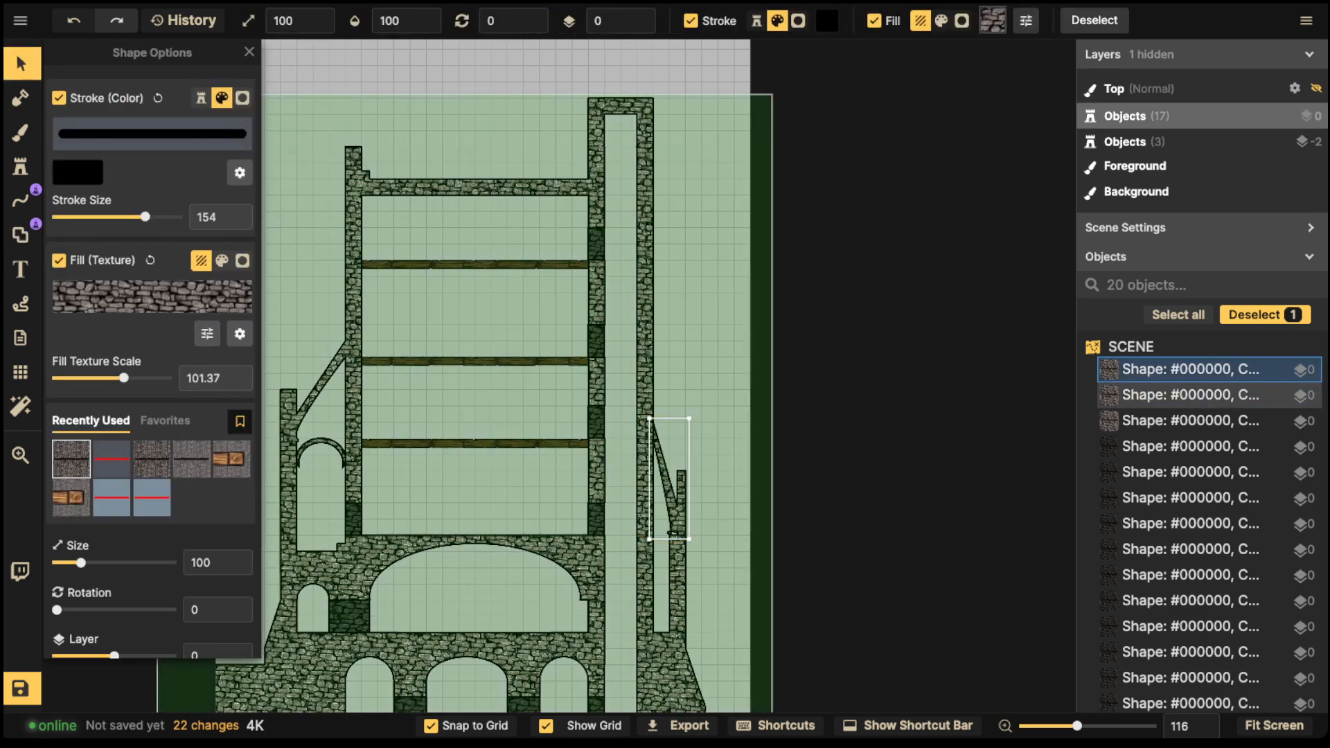
pyautogui.hotkey('ctrl', 'v')
pyautogui.moveTo(673, 310); pyautogui.dragTo(669, 309)
pyautogui.press('Up')
pyautogui.press('Up')
pyautogui.press('Up')
pyautogui.press('Up')
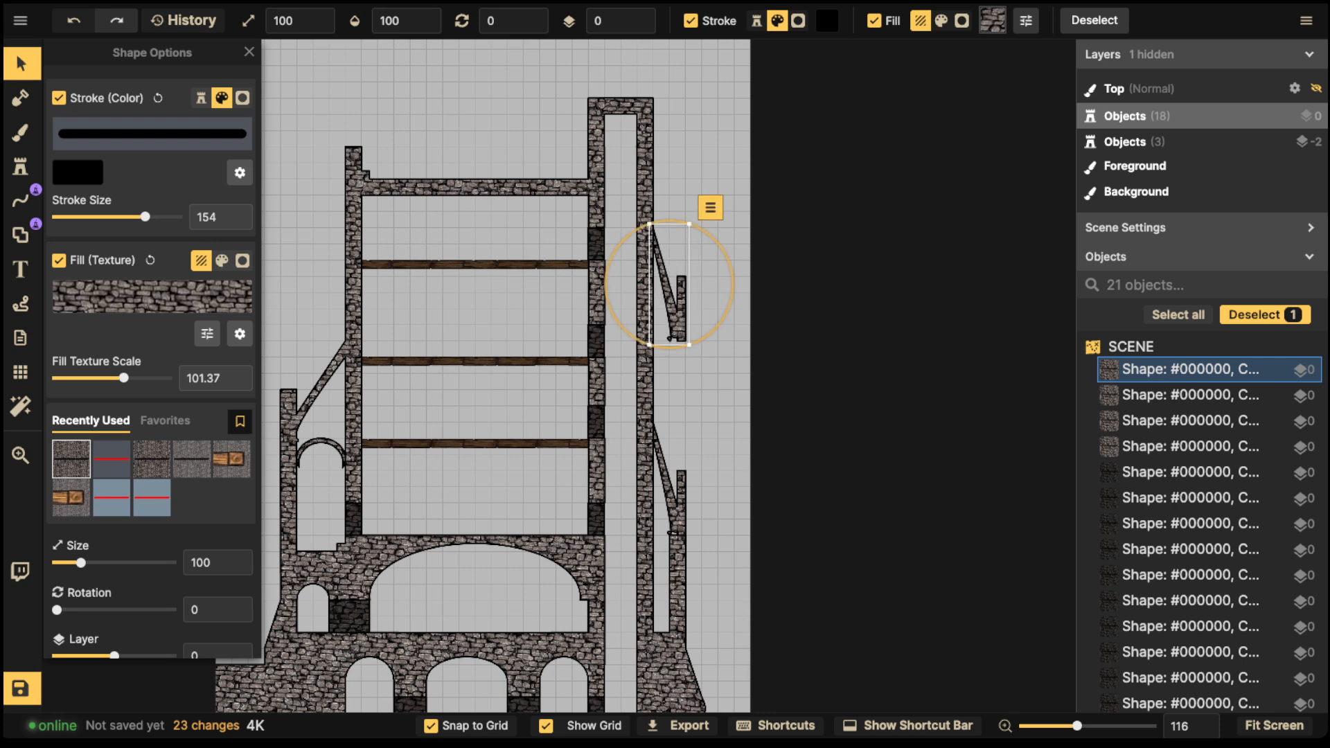
# Step: Test other heights along the right wall for the copied roof and parapet shape, and delete the copy
pyautogui.press('Down')
pyautogui.press('Down')
pyautogui.press('Down')
pyautogui.press('Down')
pyautogui.press('Down')
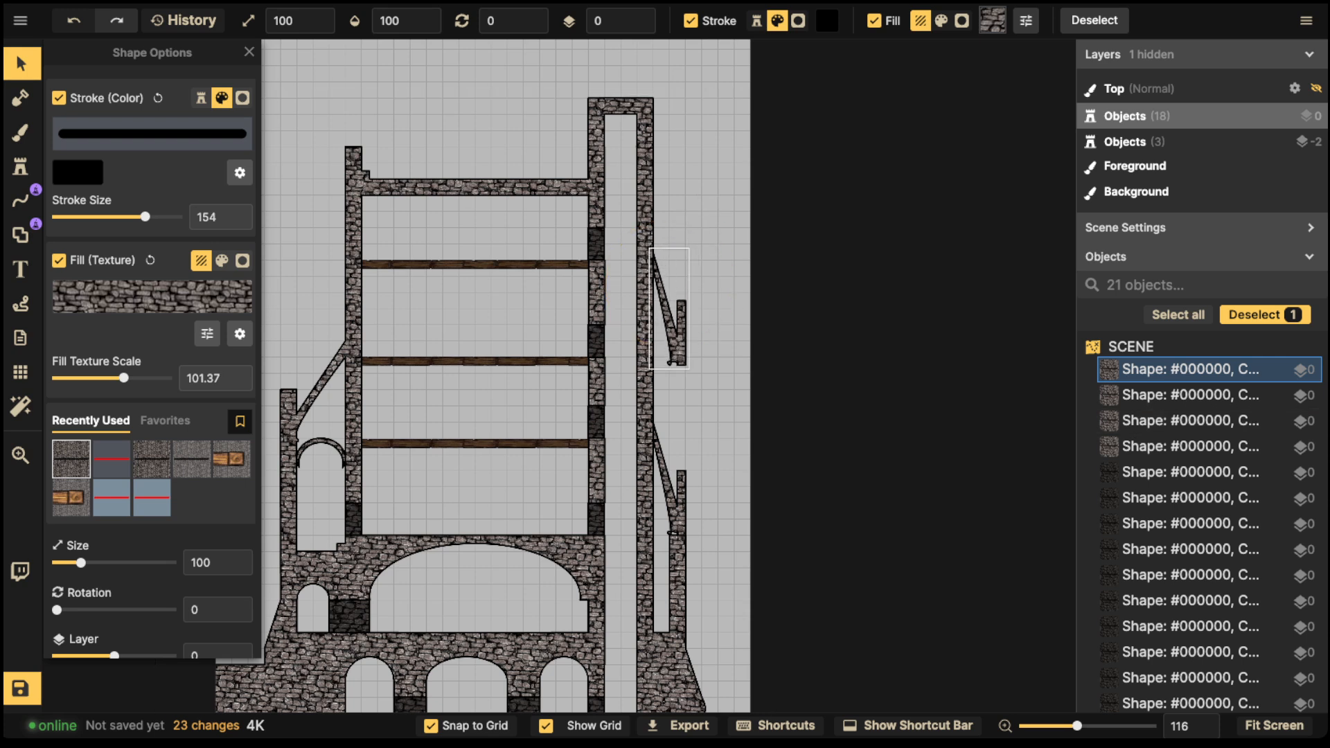
pyautogui.press('Up')
pyautogui.press('Up')
pyautogui.press('Up')
pyautogui.press('Up')
pyautogui.press('Up')
pyautogui.press('Up')
pyautogui.press('Up')
pyautogui.press('Up')
pyautogui.press('Up')
pyautogui.press('Up')
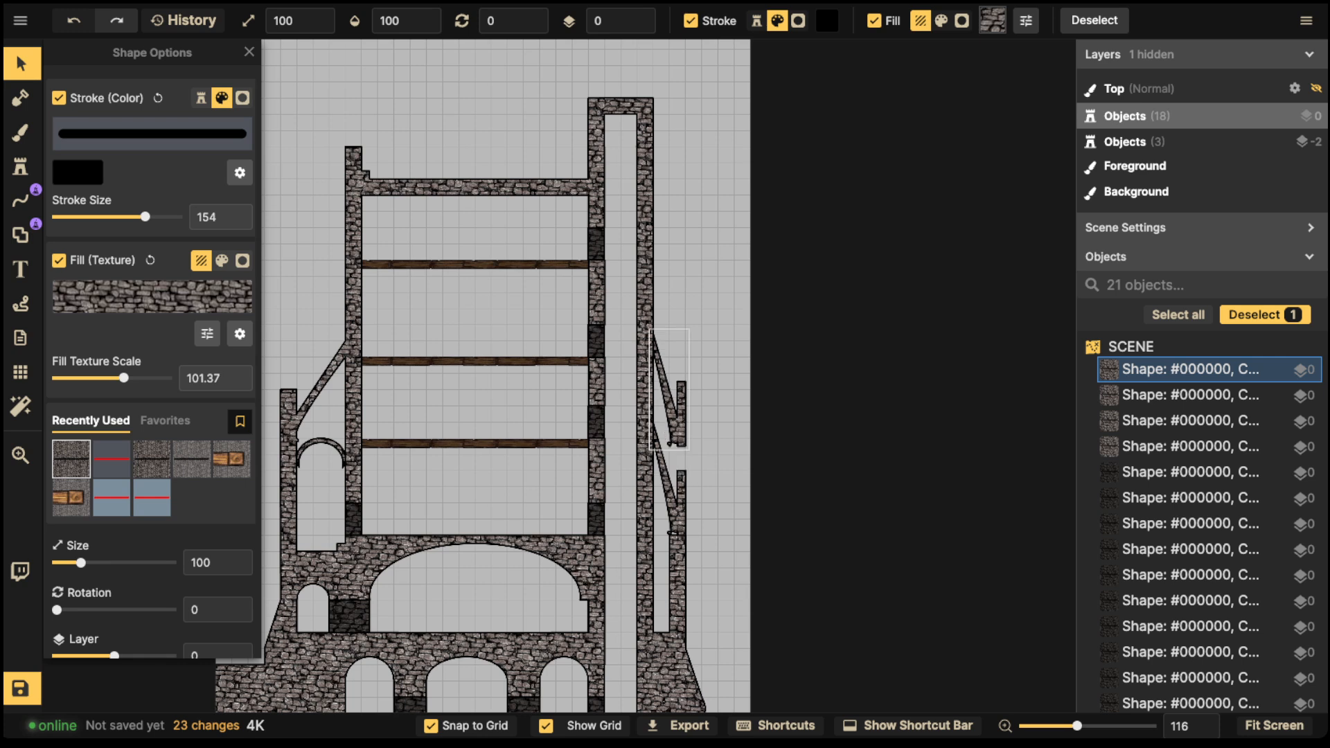
pyautogui.press('Down')
pyautogui.press('Down')
pyautogui.press('Down')
pyautogui.press('Down')
pyautogui.press('Down')
pyautogui.press('Down')
pyautogui.press('Down')
pyautogui.press('Down')
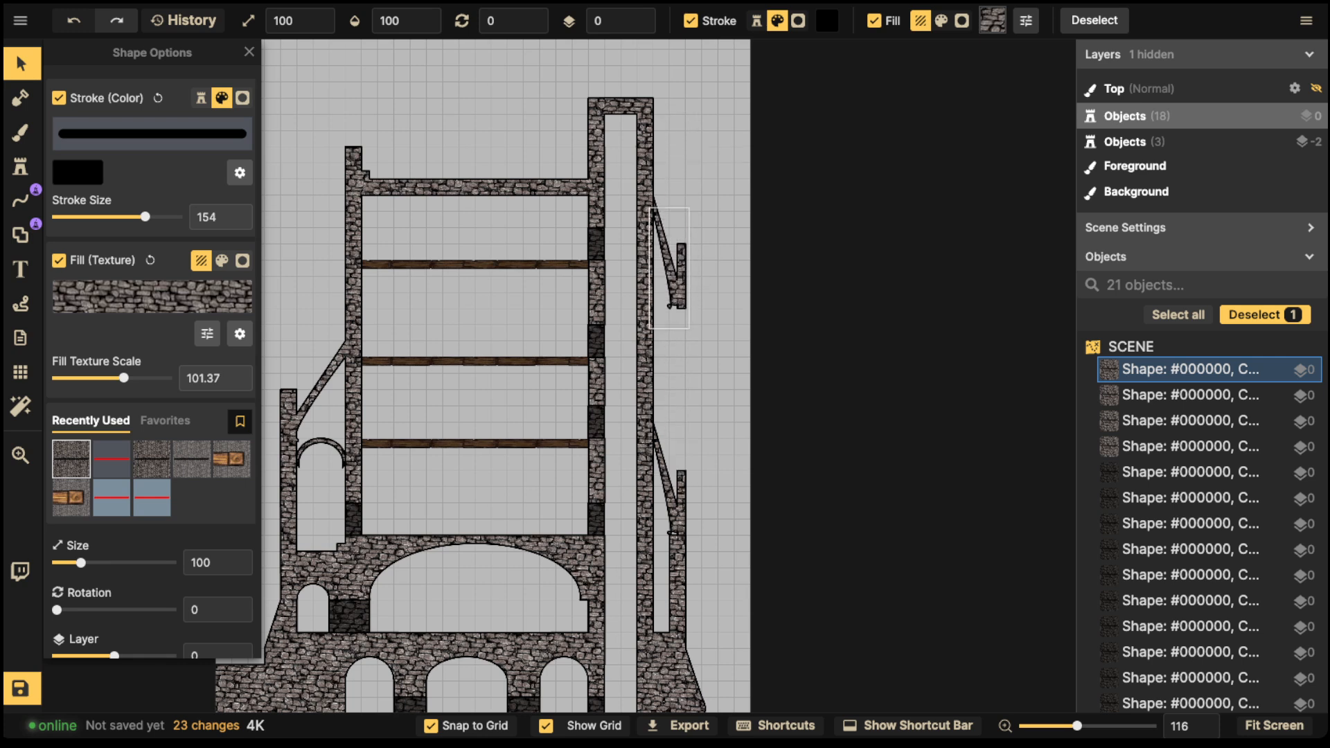
pyautogui.press('Delete')
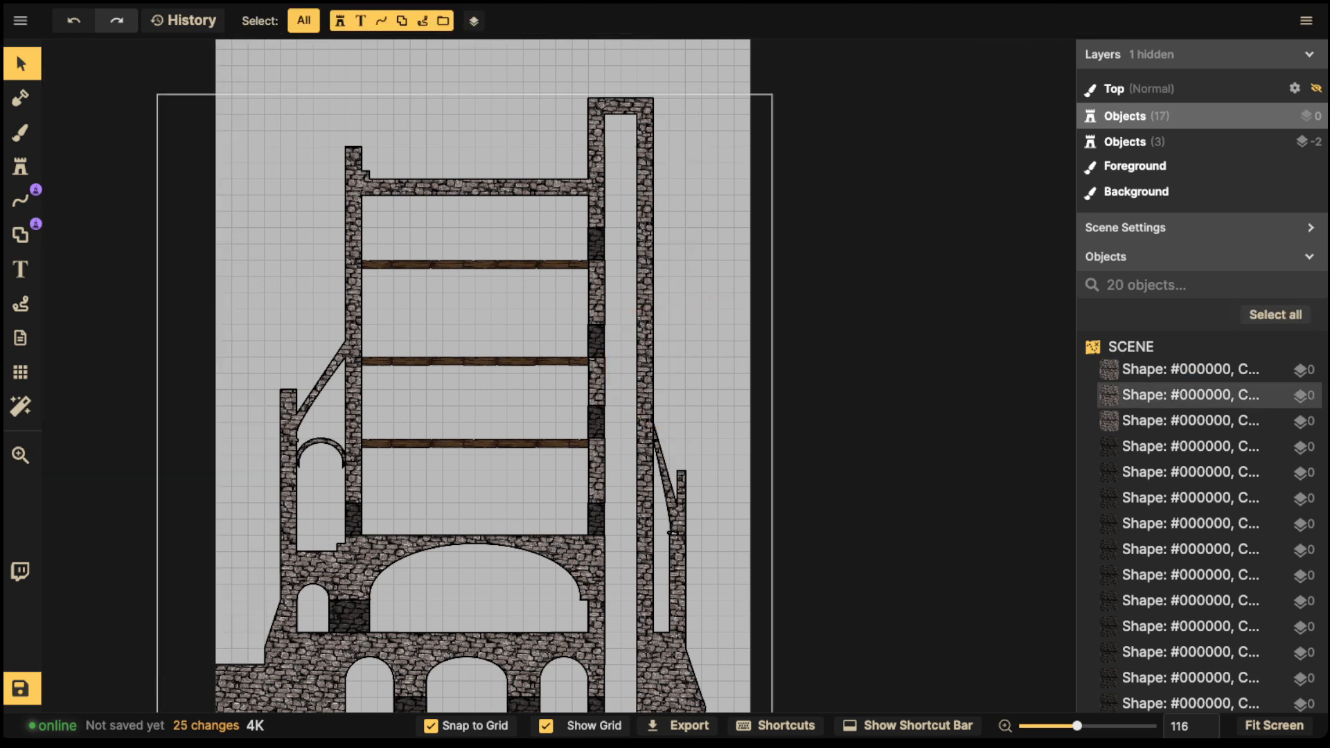
# Step: Select the four dark doorway blocks above the vaulted hall in the wall beside the right shaft, one by one from lowest to highest
pyautogui.click(675, 500)
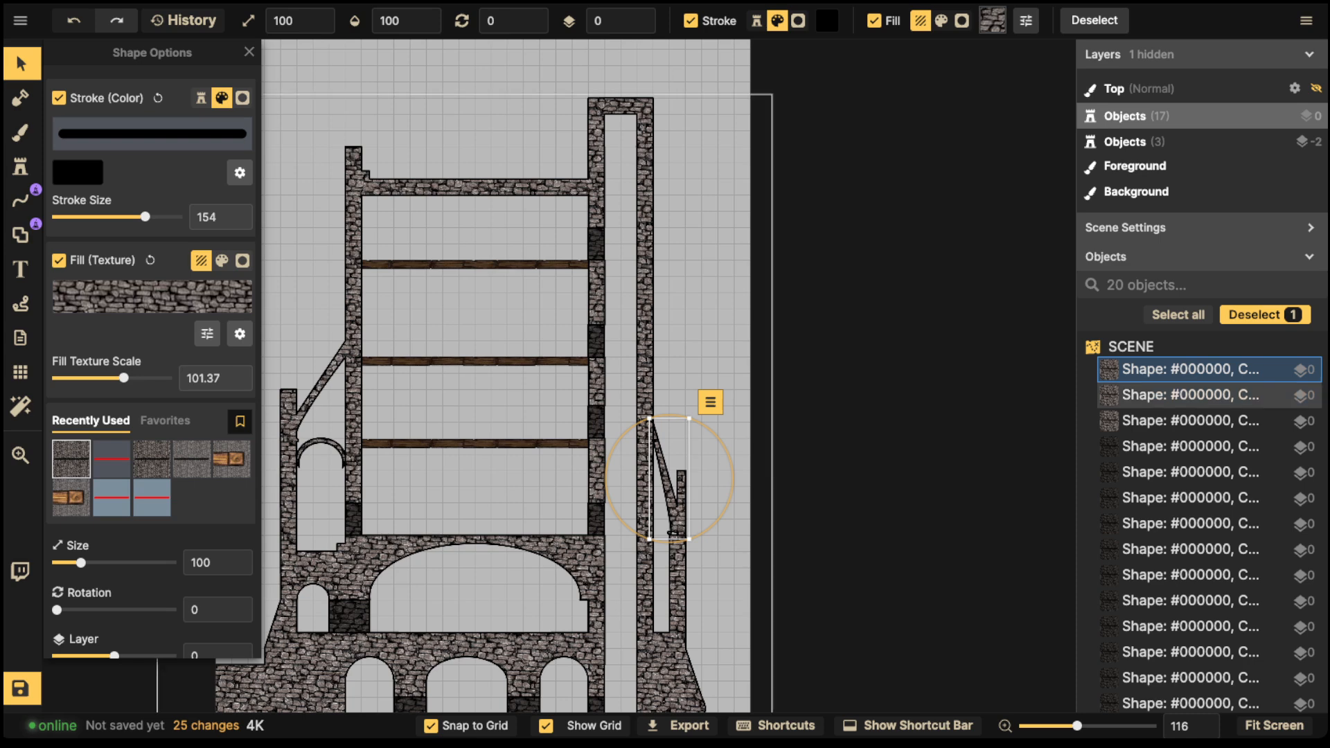
pyautogui.press('Escape')
pyautogui.scroll(-2, 669, 478)
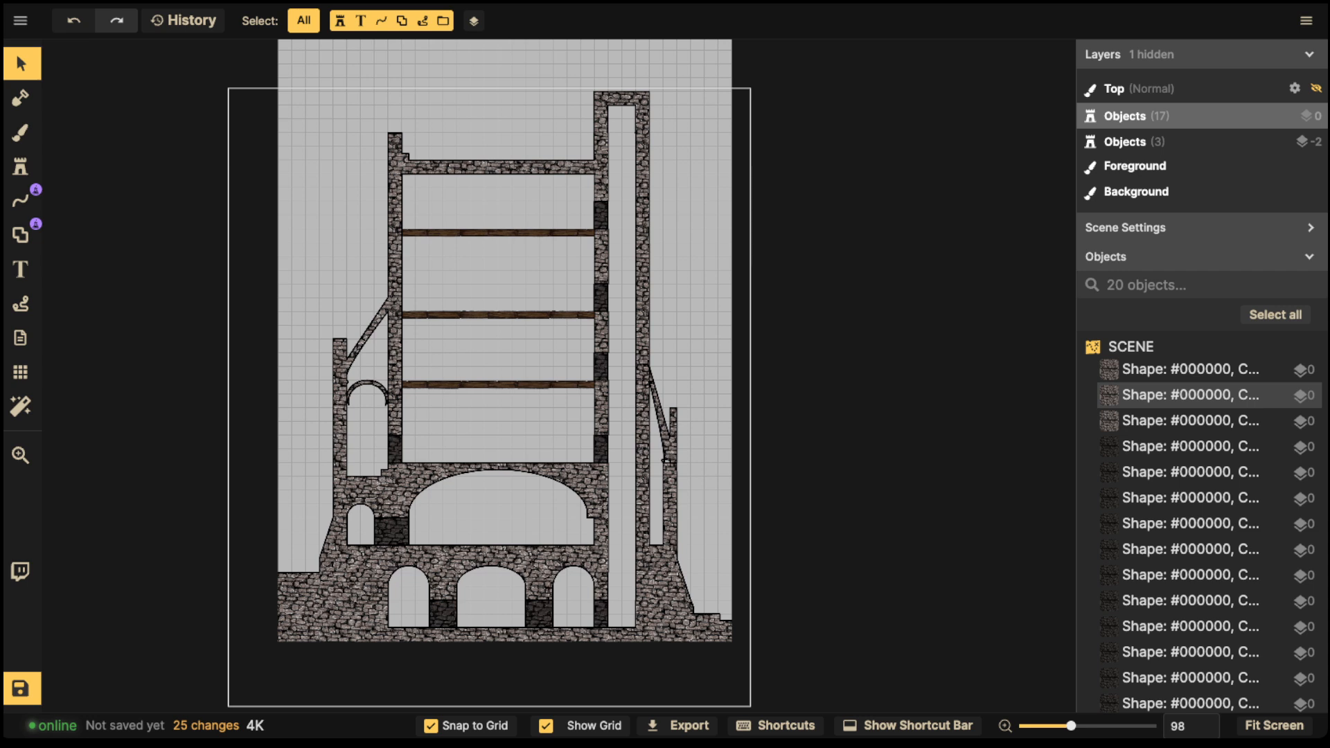
pyautogui.click(601, 449)
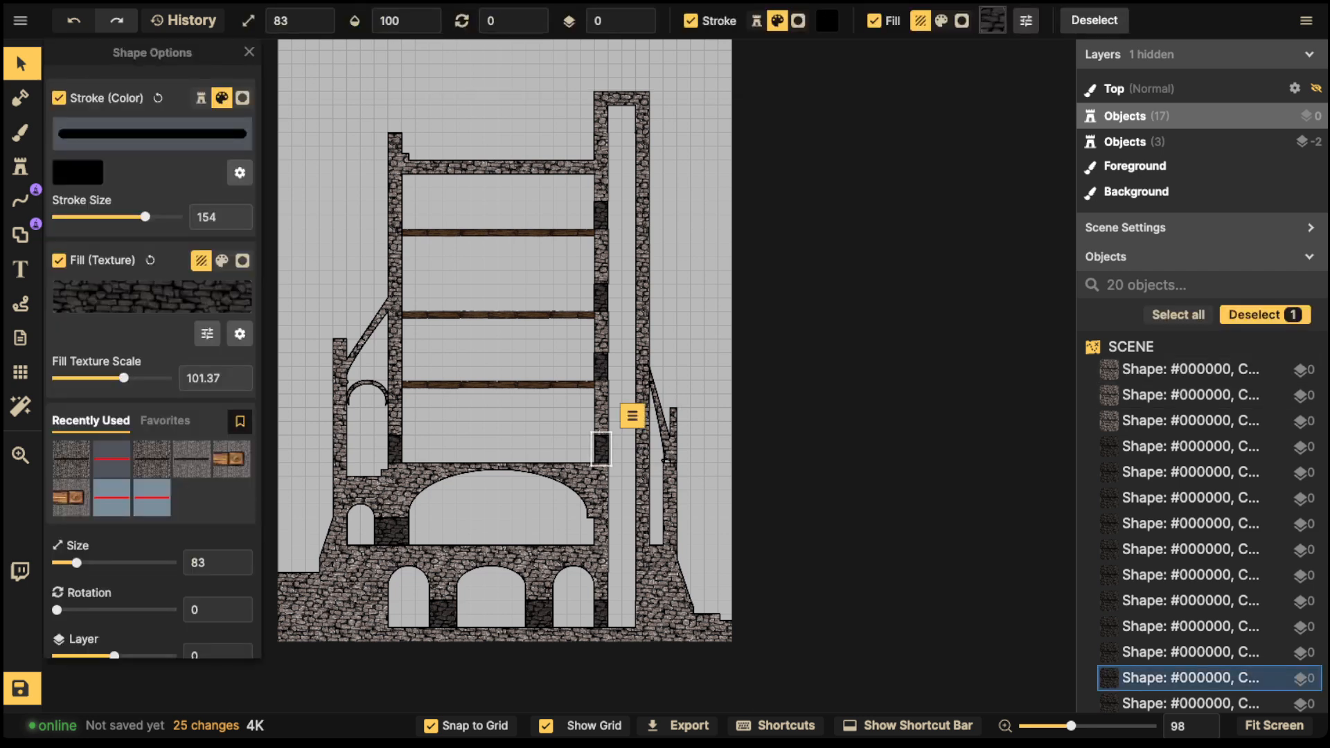
pyautogui.press('Escape')
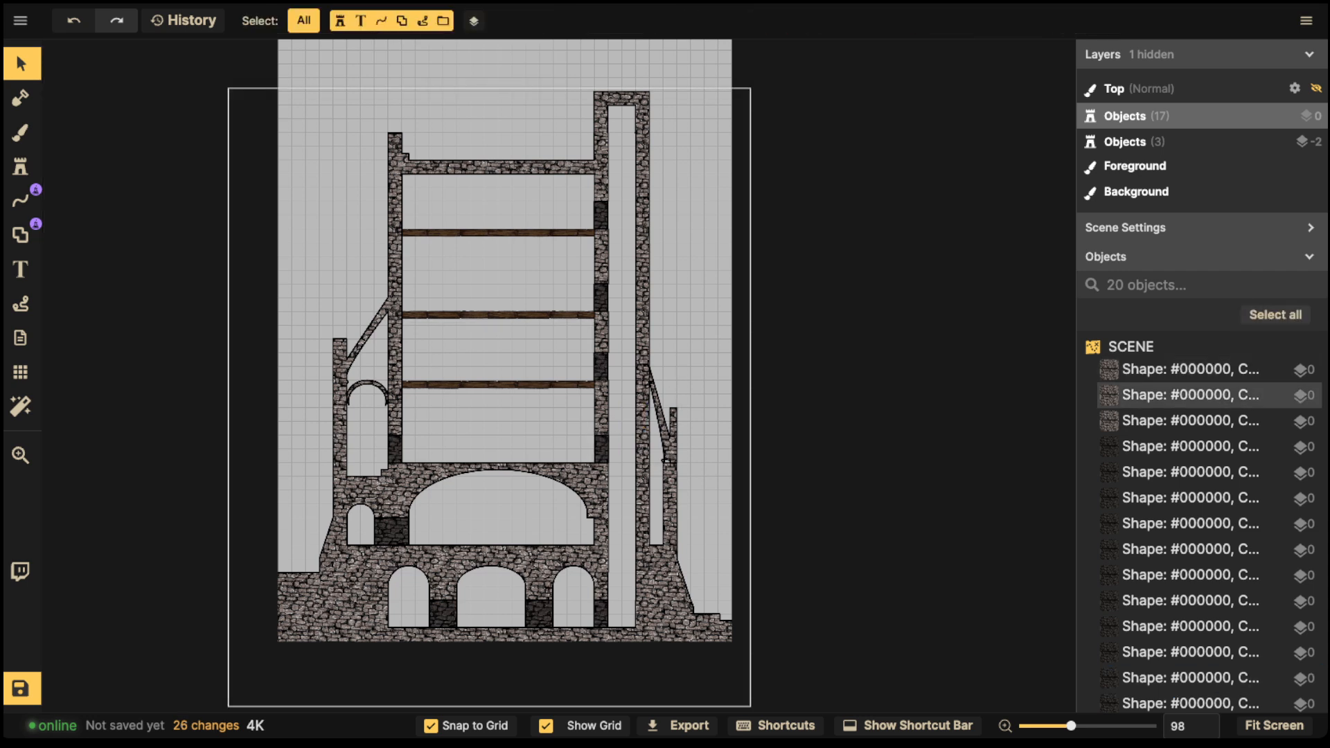
pyautogui.click(602, 367)
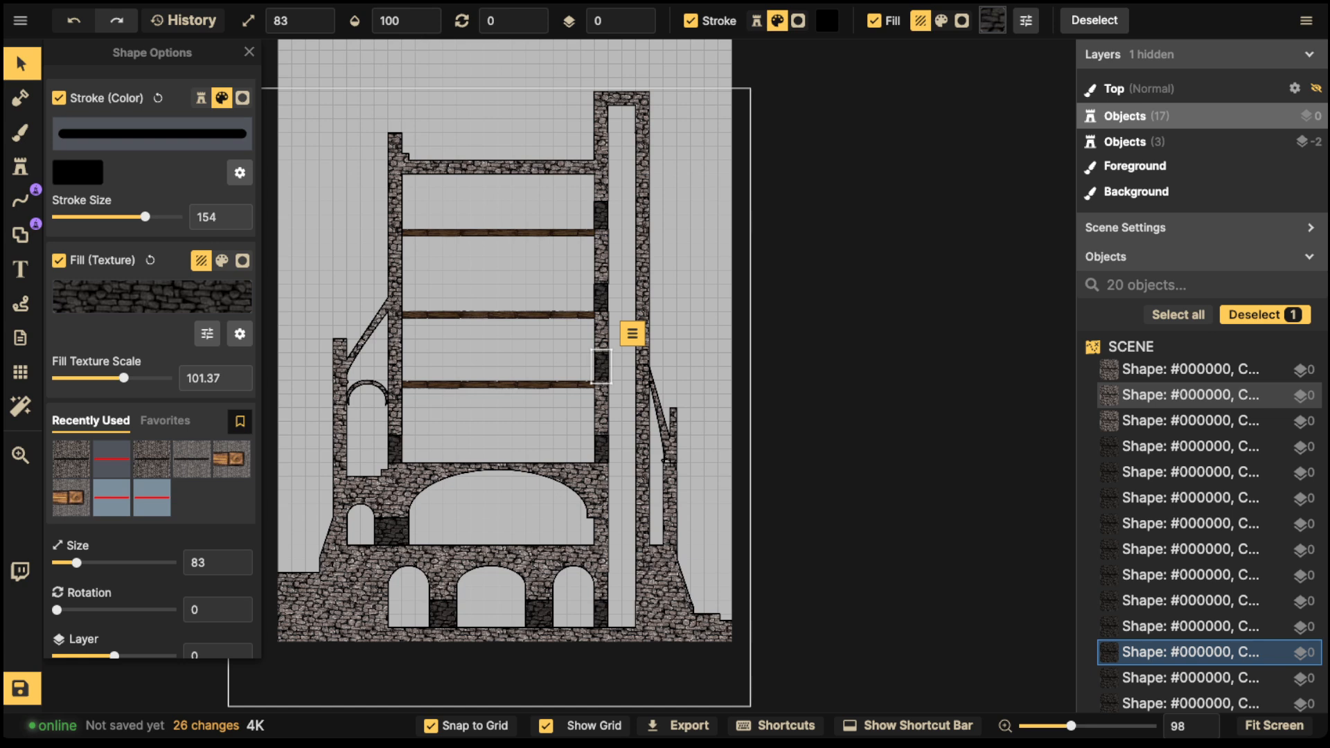
pyautogui.click(601, 297)
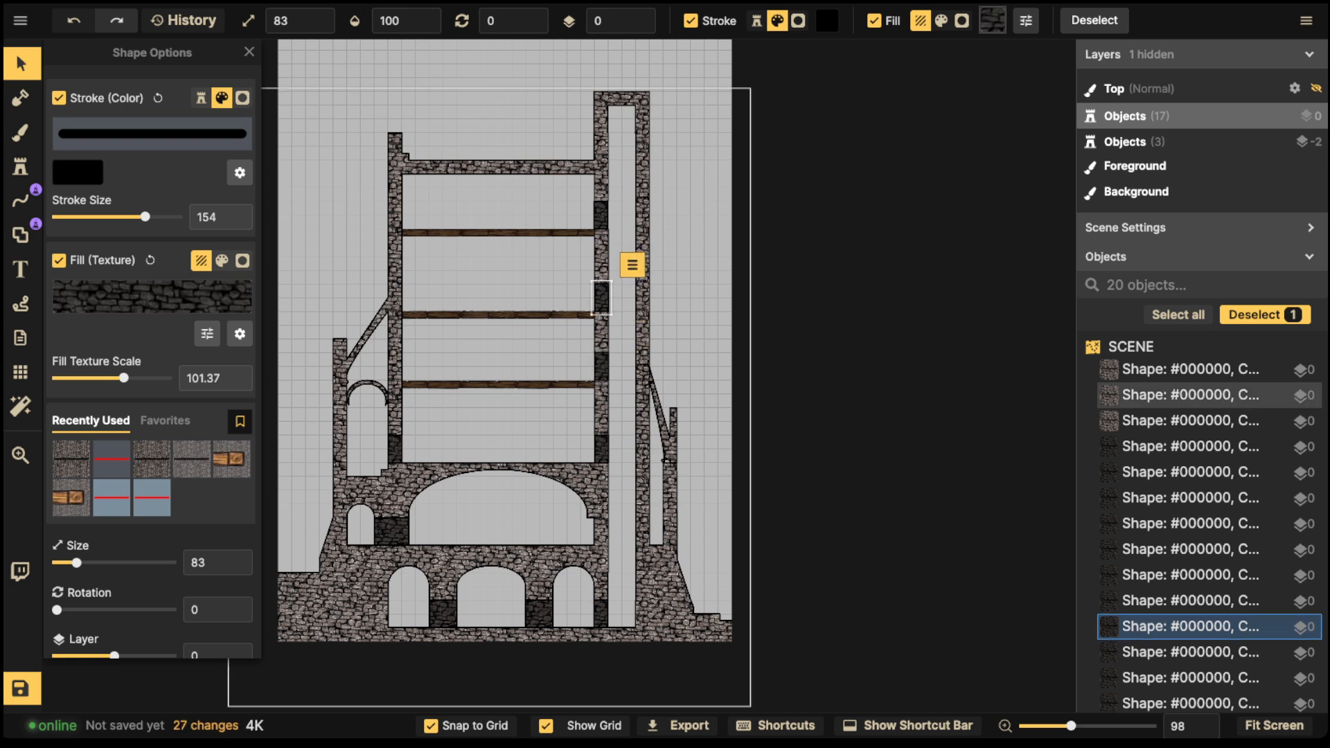
pyautogui.click(601, 215)
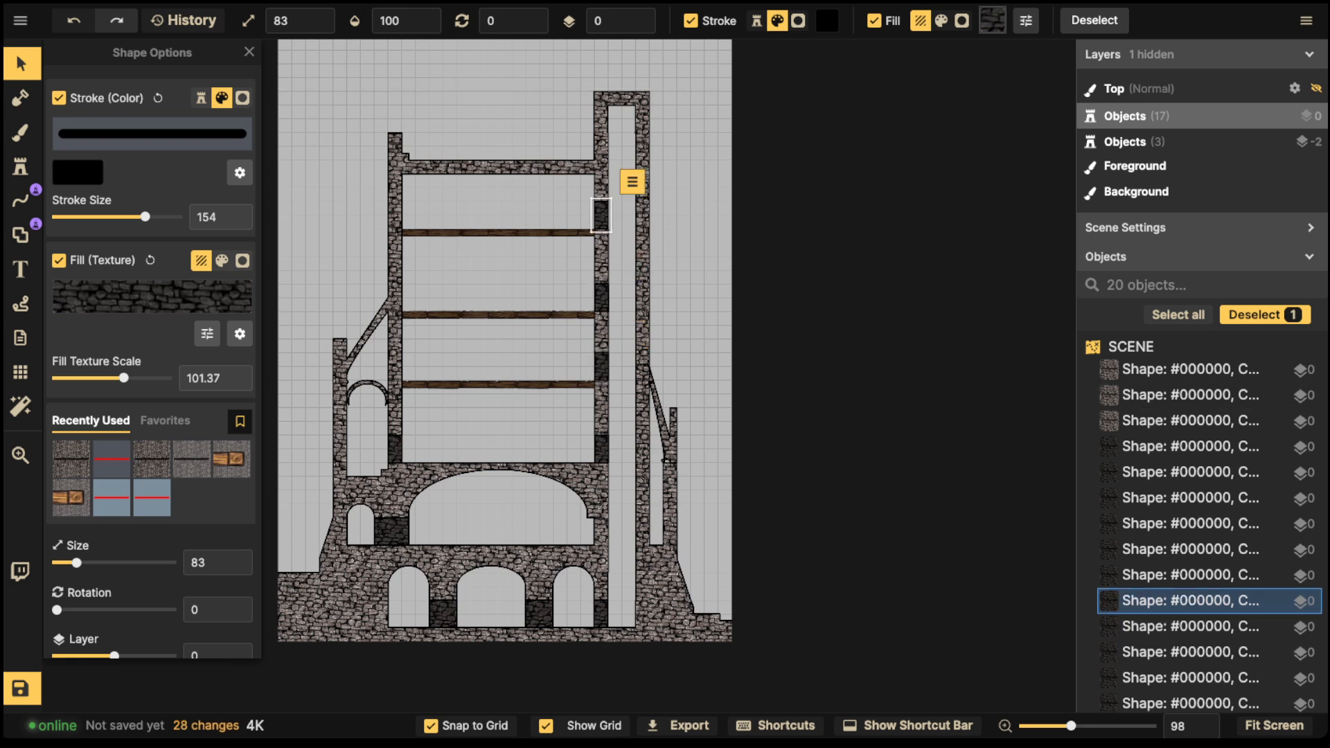
pyautogui.press('Escape')
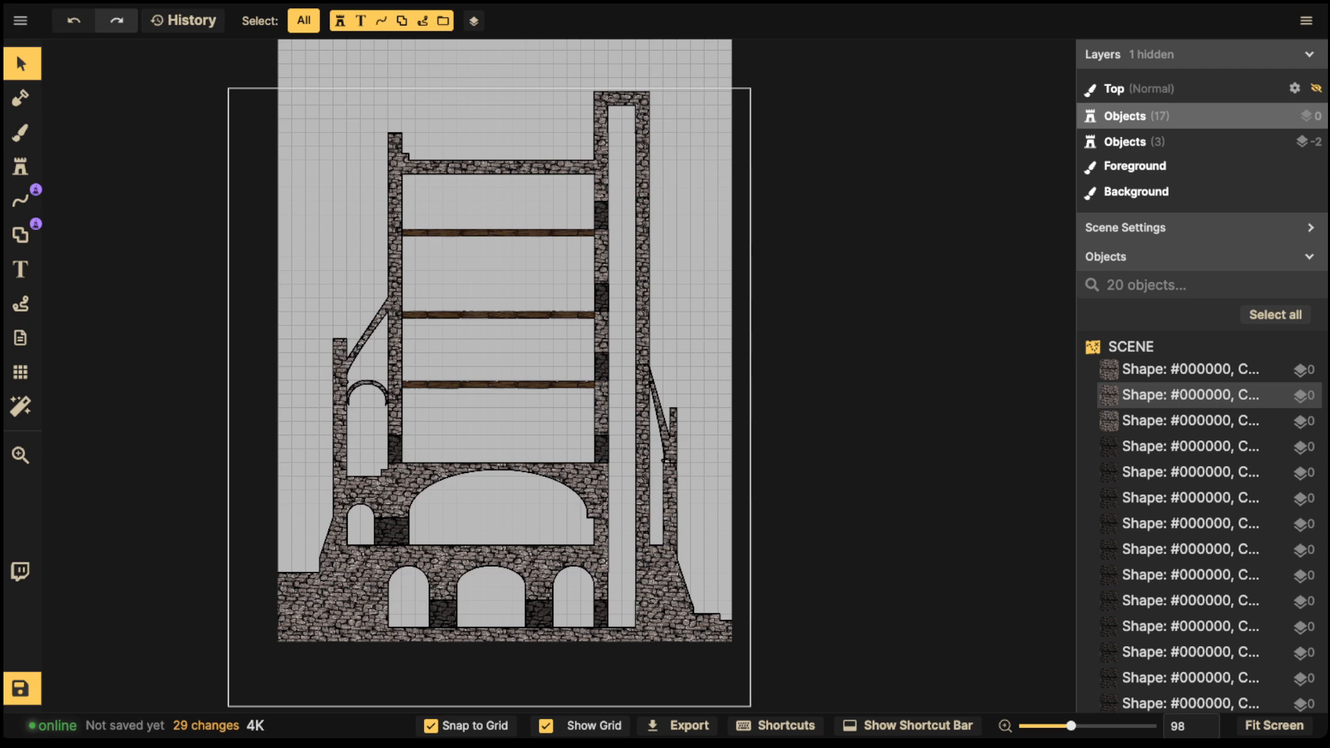
# Step: Copy the topmost dark doorway block and place the copy in the same wall directly above the stone roof slab
pyautogui.scroll(4, 448, 454)
pyautogui.moveTo(488, 367); pyautogui.dragTo(375, 540)
pyautogui.scroll(-3, 467, 453)
pyautogui.scroll(3, 484, 367)
pyautogui.click(489, 385)
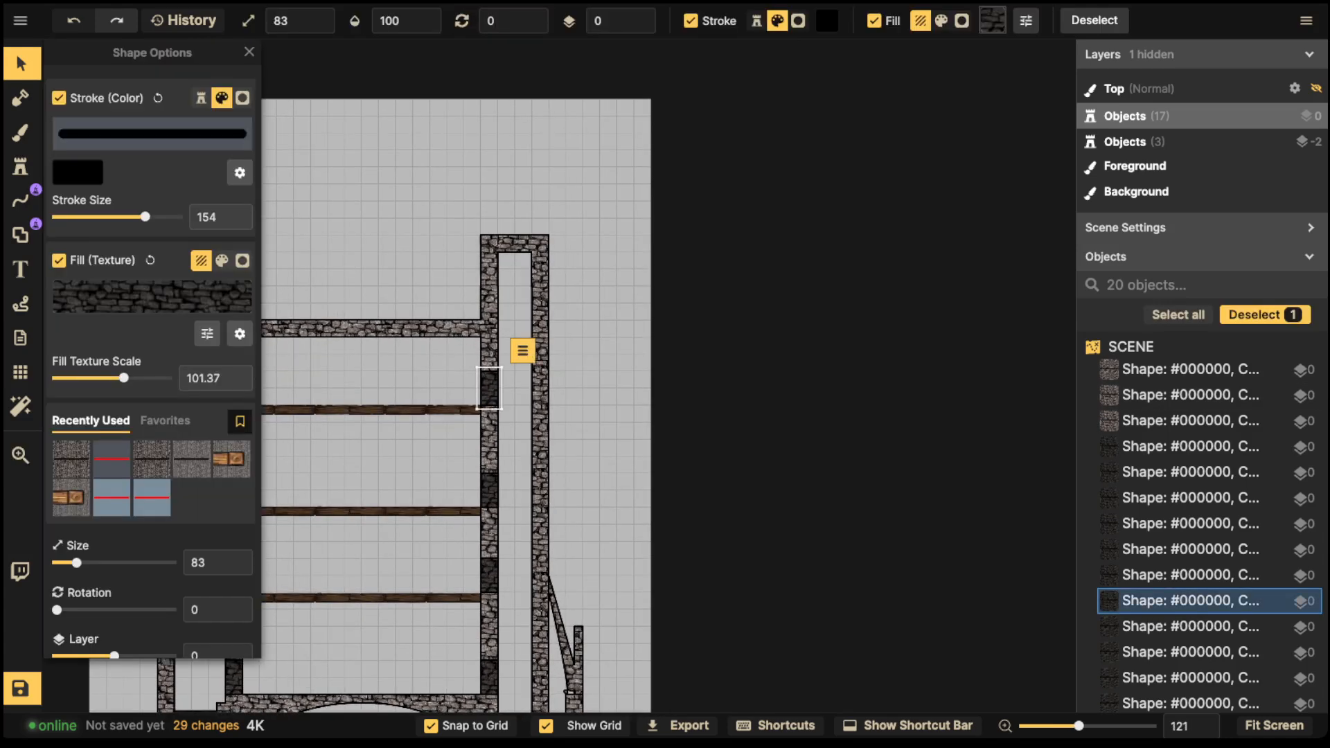
pyautogui.hotkey('ctrl', 'v')
pyautogui.moveTo(493, 294); pyautogui.dragTo(489, 304)
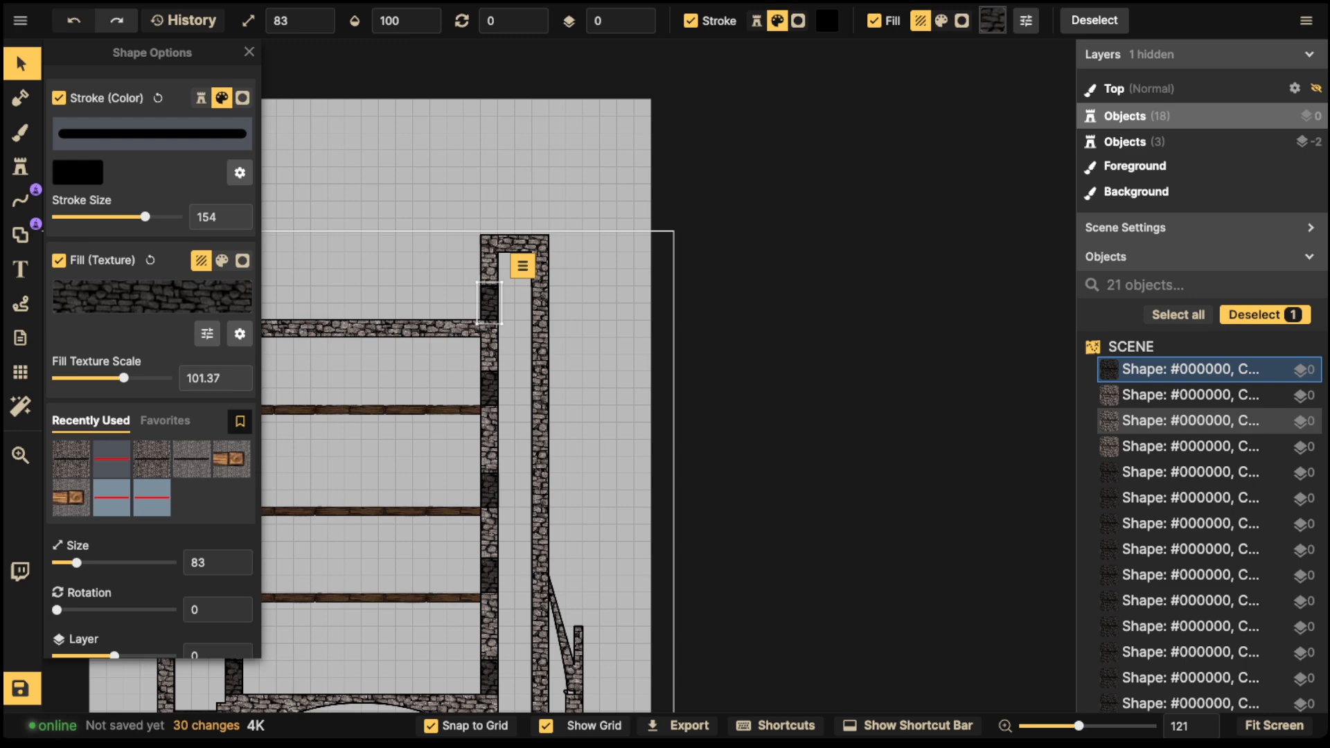
pyautogui.click(516, 332)
# Step: Hide the map grid
pyautogui.scroll(-3, 488, 423)
pyautogui.moveTo(488, 426); pyautogui.dragTo(609, 259)
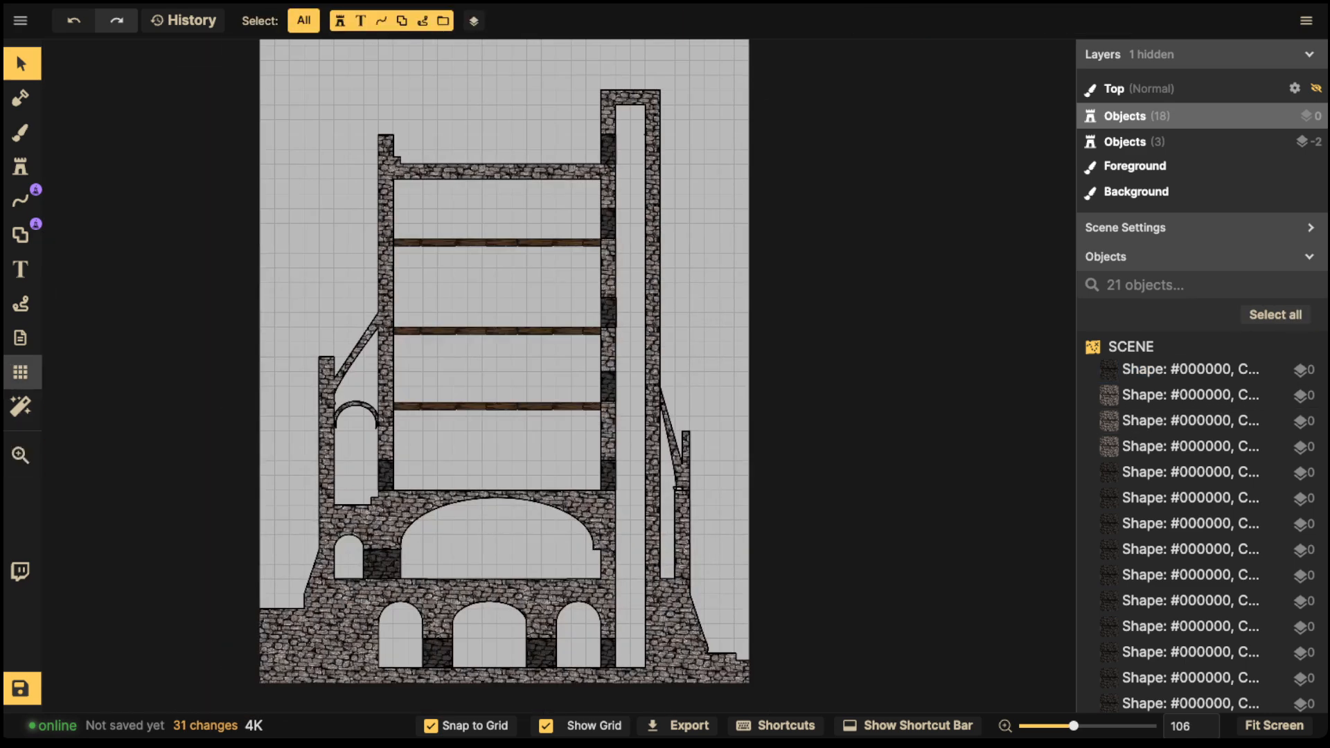
pyautogui.click(21, 372)
pyautogui.click(59, 88)
pyautogui.moveTo(485, 346); pyautogui.dragTo(488, 211)
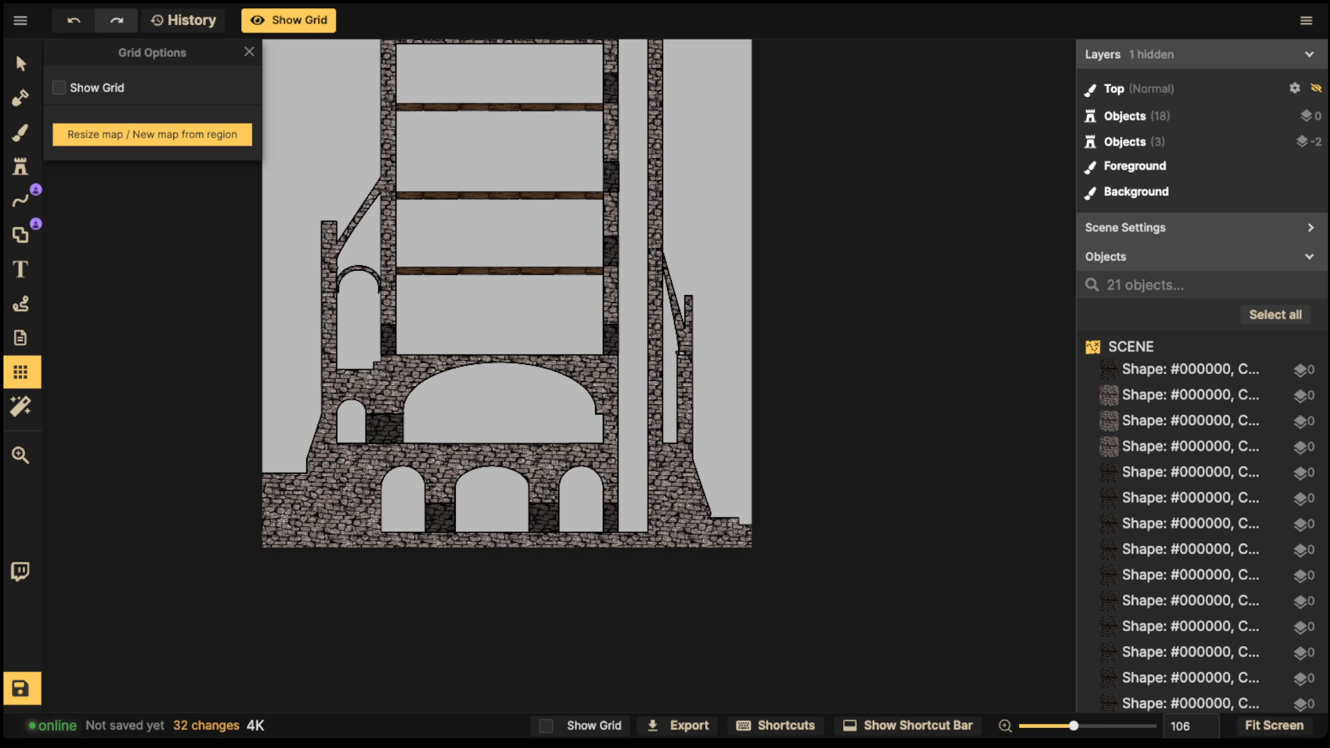
# Step: Add mask over the tower's rooms, lower arches and right shaft with the grid brush at size 50 and mask effects off
pyautogui.click(21, 97)
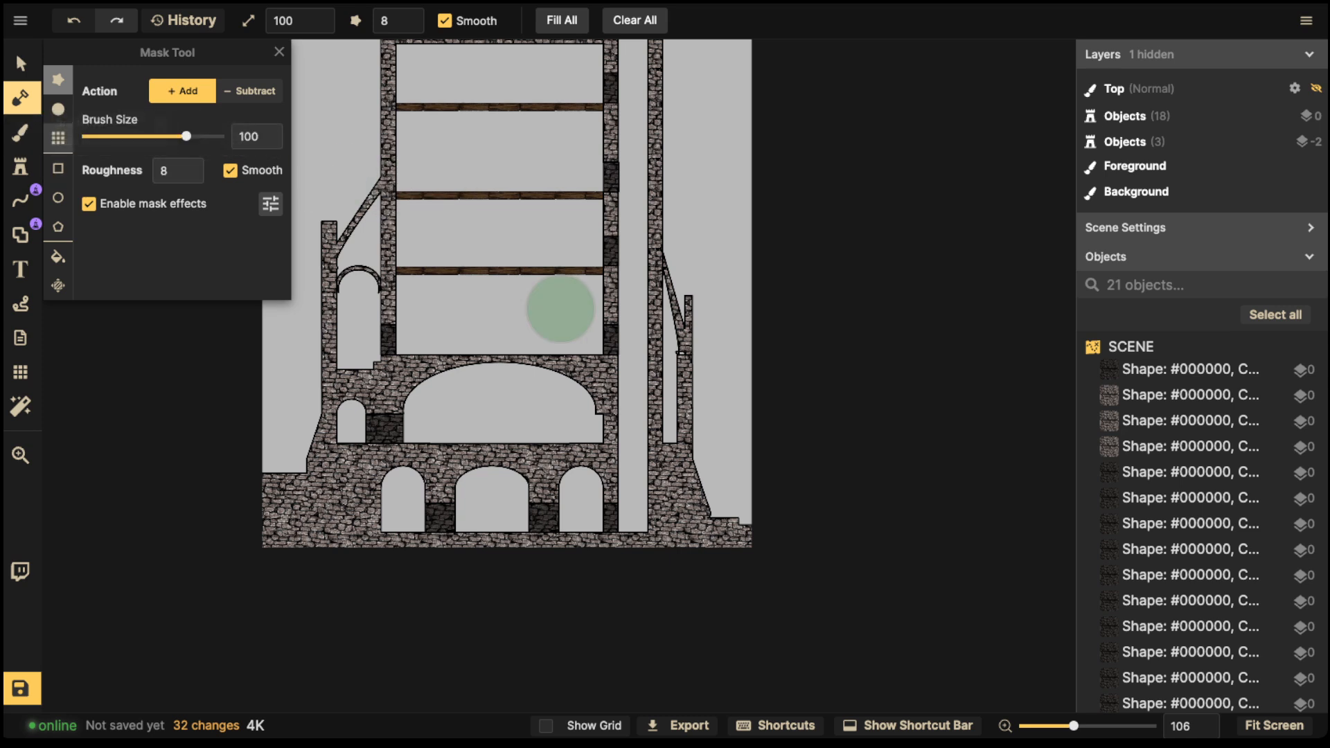
pyautogui.scroll(3, 405, 154)
pyautogui.click(58, 138)
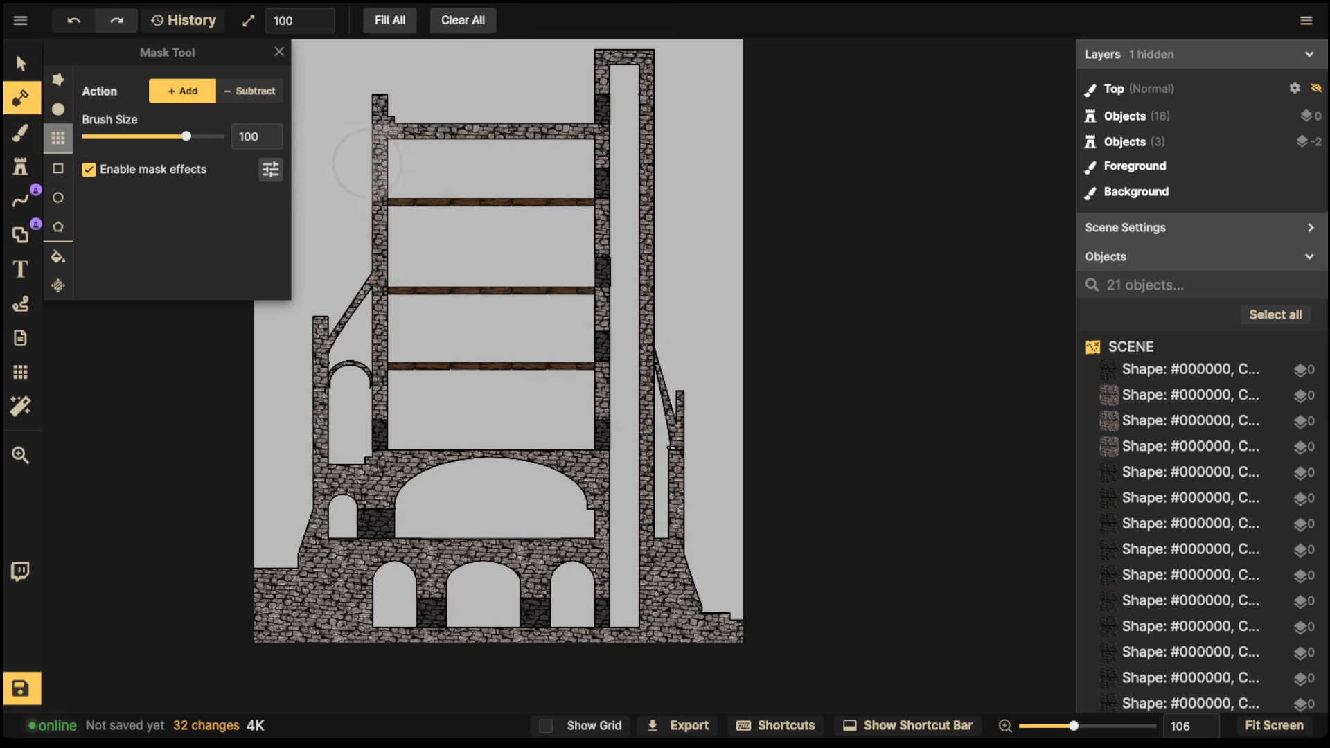
pyautogui.moveTo(186, 136); pyautogui.dragTo(156, 137)
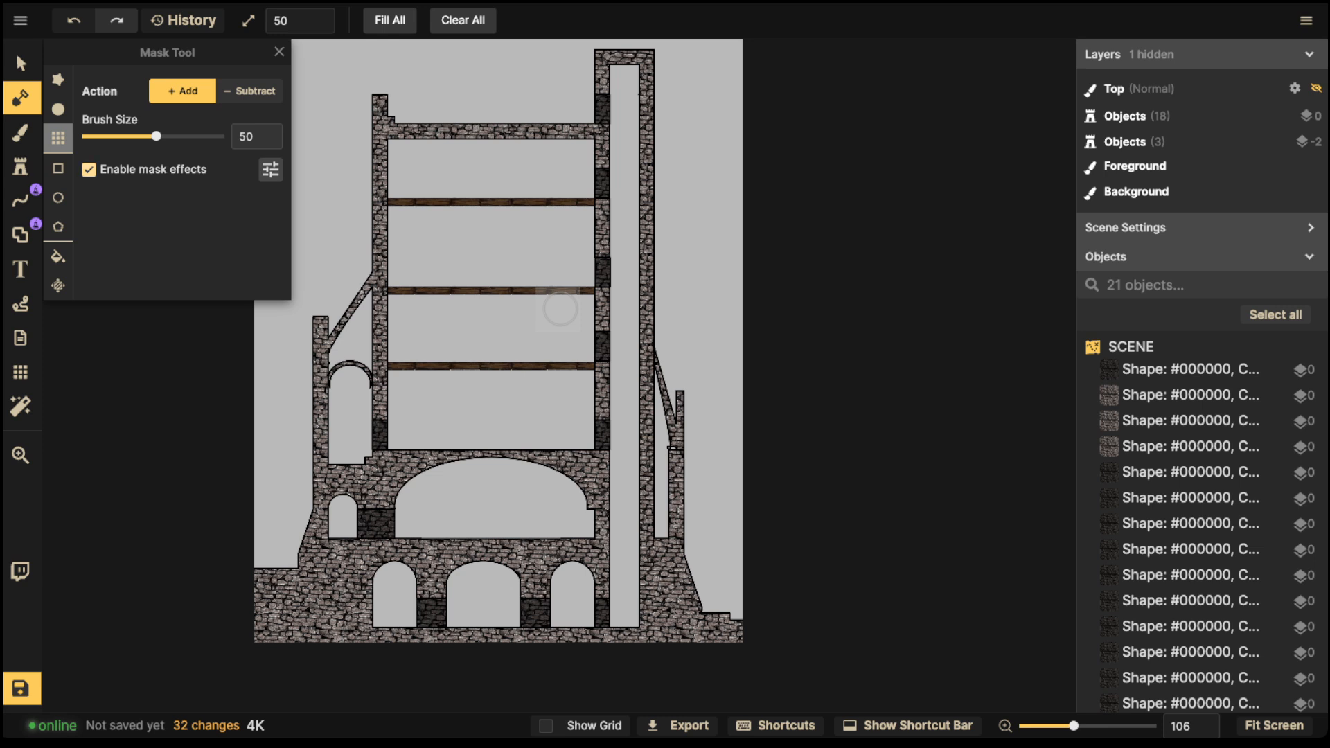
pyautogui.click(89, 169)
pyautogui.moveTo(380, 182)
pyautogui.mouseDown()
pyautogui.moveTo(646, 159)
pyautogui.moveTo(587, 217)
pyautogui.moveTo(608, 187)
pyautogui.moveTo(606, 412)
pyautogui.moveTo(624, 569)
pyautogui.moveTo(345, 590)
pyautogui.moveTo(628, 606)
pyautogui.moveTo(531, 604)
pyautogui.moveTo(451, 511)
pyautogui.moveTo(425, 499)
pyautogui.moveTo(411, 526)
pyautogui.moveTo(418, 485)
pyautogui.moveTo(503, 401)
pyautogui.moveTo(535, 500)
pyautogui.moveTo(582, 449)
pyautogui.moveTo(571, 530)
pyautogui.moveTo(495, 460)
pyautogui.moveTo(469, 379)
pyautogui.moveTo(412, 325)
pyautogui.moveTo(411, 437)
pyautogui.moveTo(414, 189)
pyautogui.moveTo(542, 192)
pyautogui.moveTo(564, 370)
pyautogui.moveTo(560, 322)
pyautogui.moveTo(455, 264)
pyautogui.moveTo(462, 310)
pyautogui.moveTo(683, 124)
pyautogui.moveTo(669, 212)
pyautogui.mouseUp()
pyautogui.click(250, 92)
pyautogui.click(21, 64)
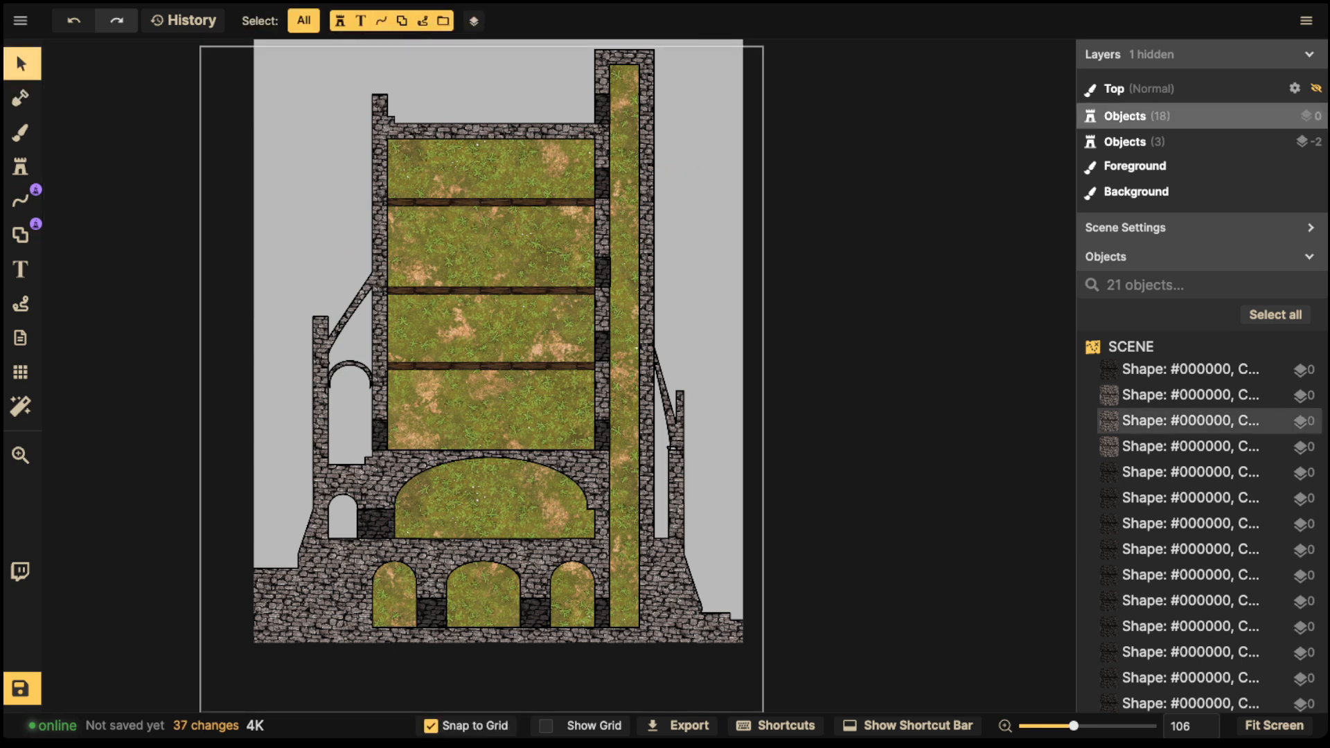
# Step: Choose the Sand texture from the Fantasy Battlemaps pack for the background brush
pyautogui.click(21, 132)
pyautogui.click(152, 221)
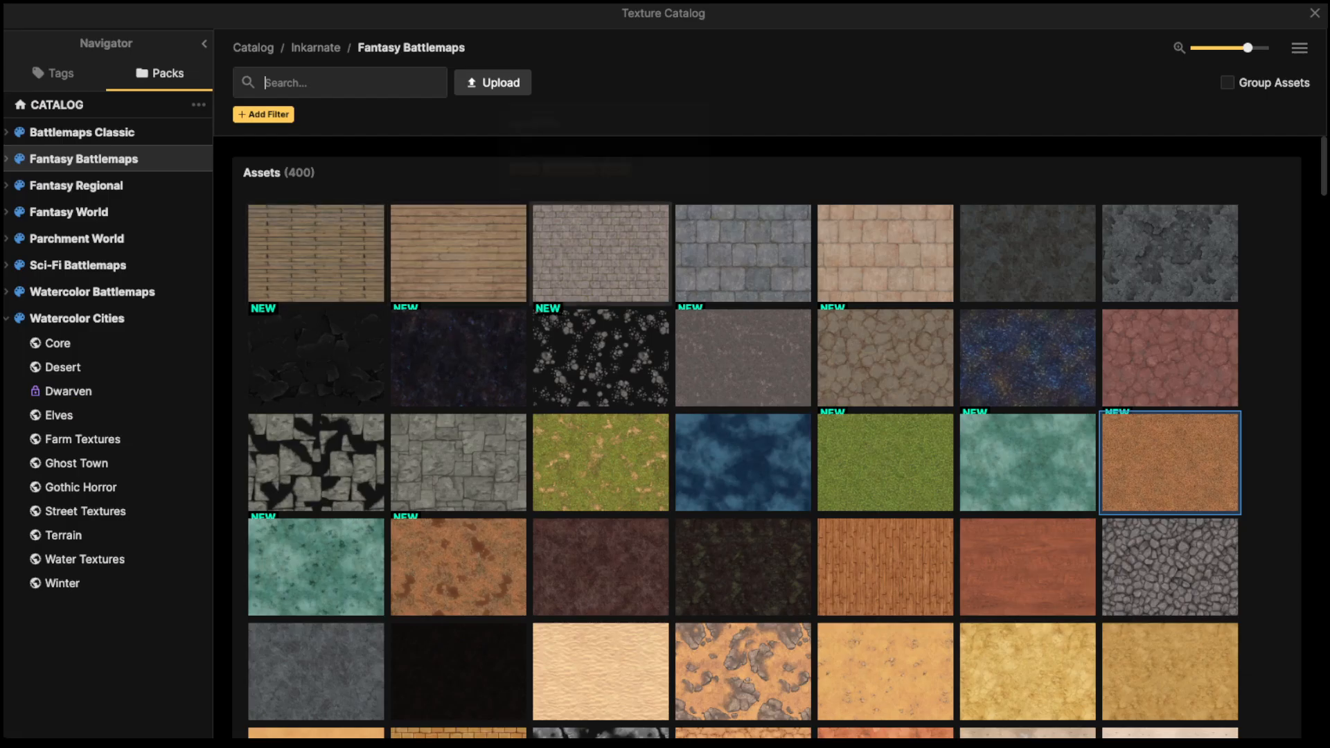
pyautogui.scroll(-6, 459, 346)
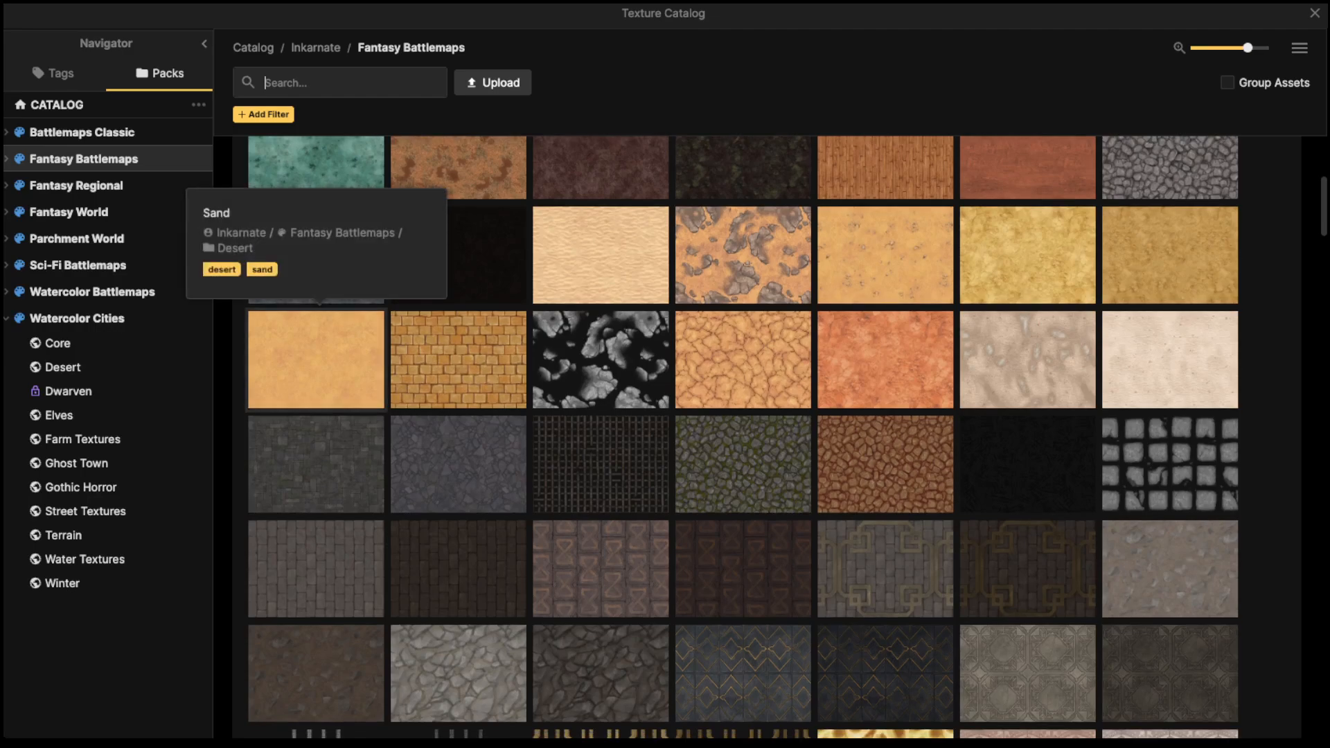
pyautogui.click(315, 359)
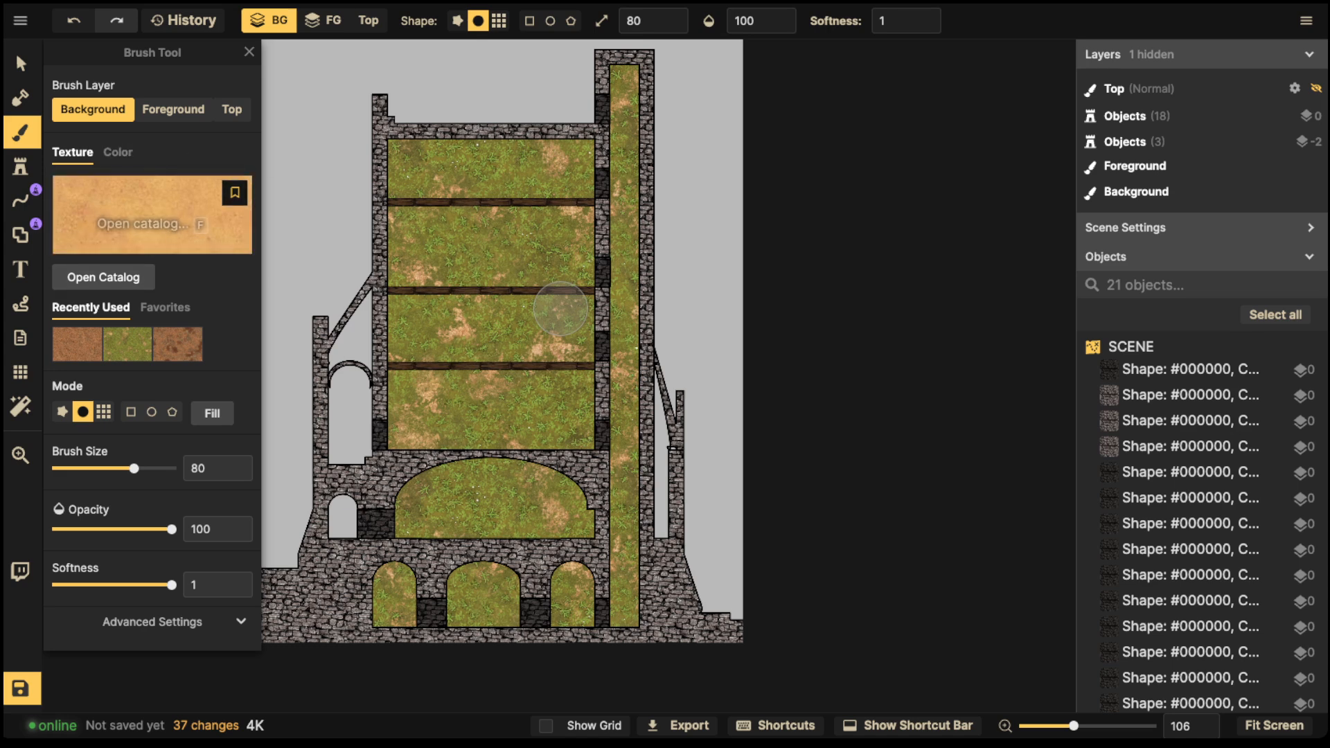
# Step: Set the sand brush texture's saturation to 50
pyautogui.click(152, 622)
pyautogui.scroll(-3, 152, 618)
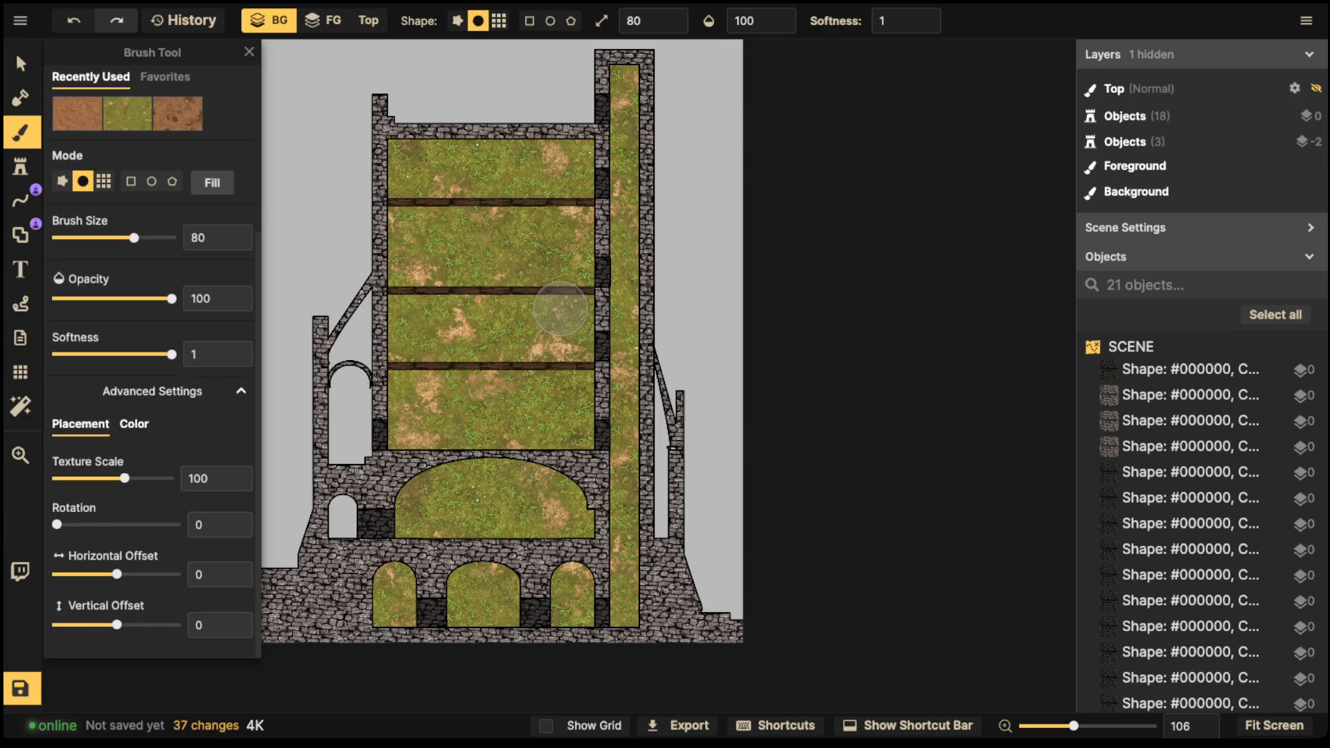
pyautogui.click(134, 423)
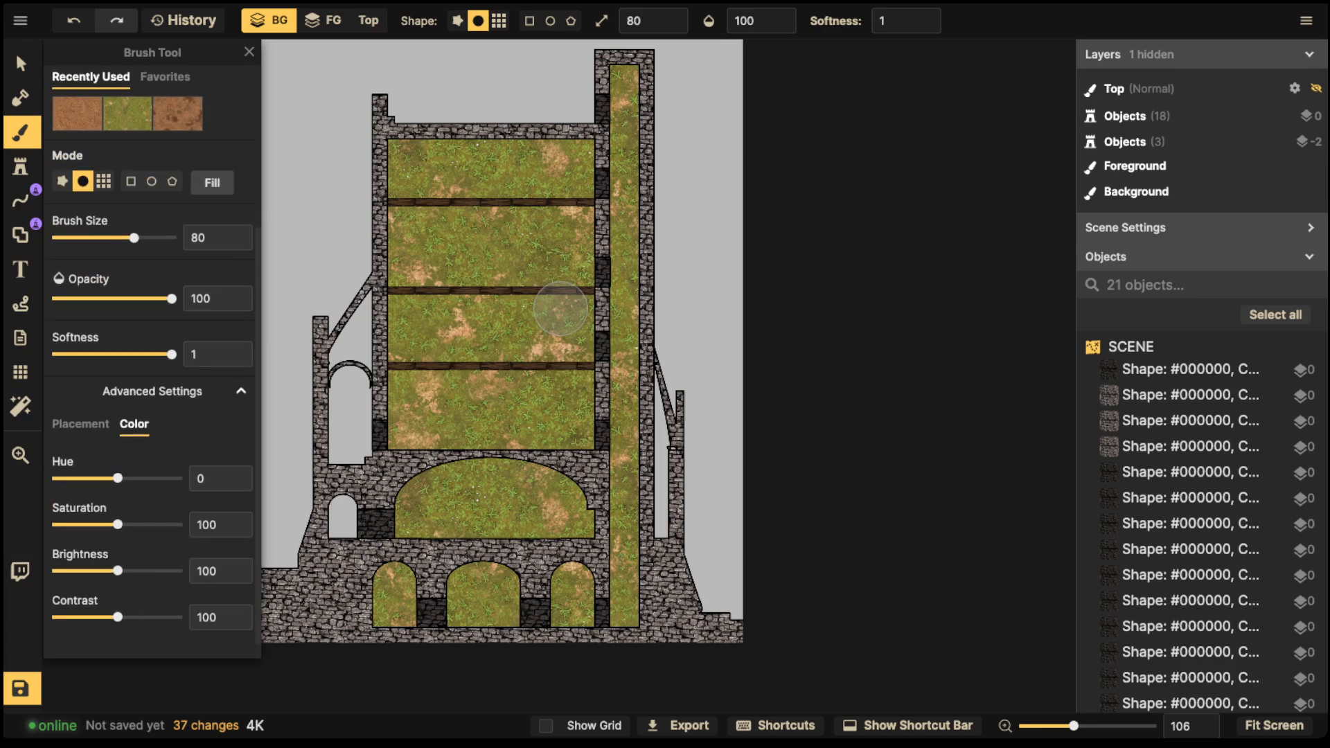
pyautogui.moveTo(118, 524); pyautogui.dragTo(88, 524)
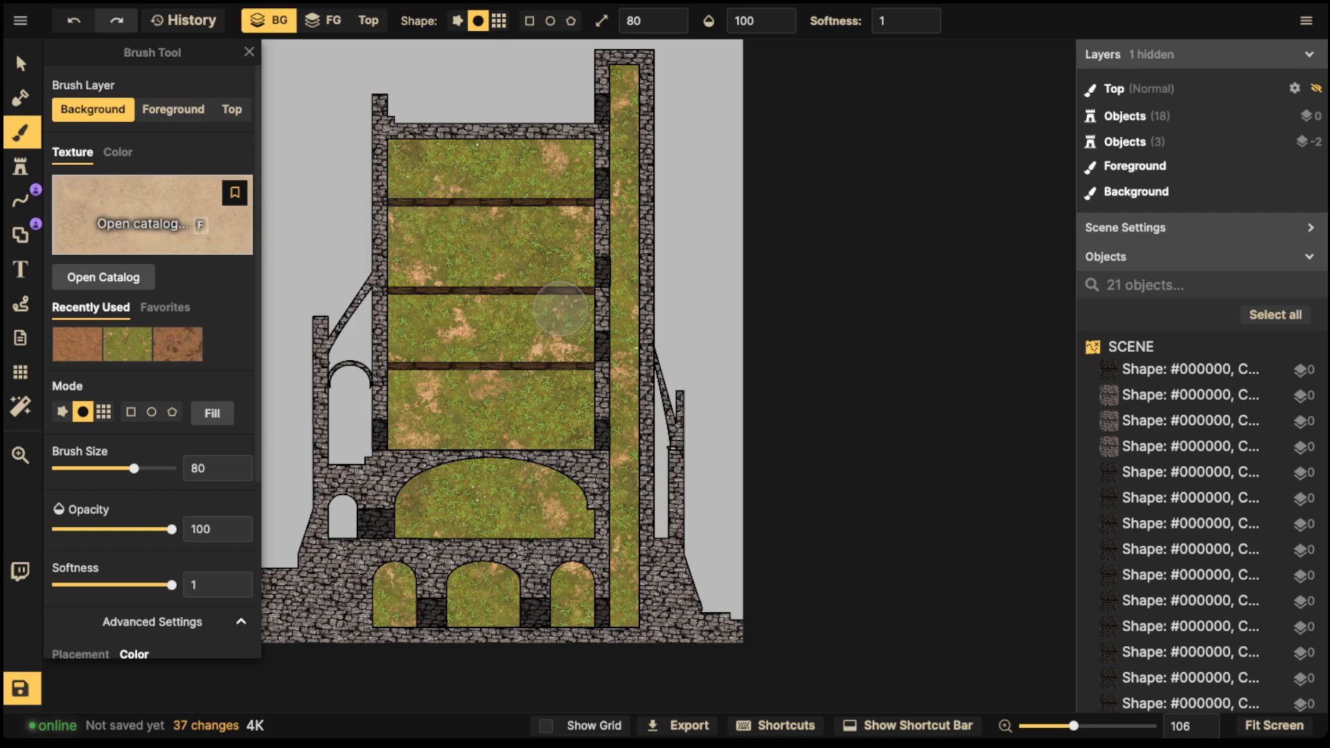
pyautogui.scroll(5, 388, 242)
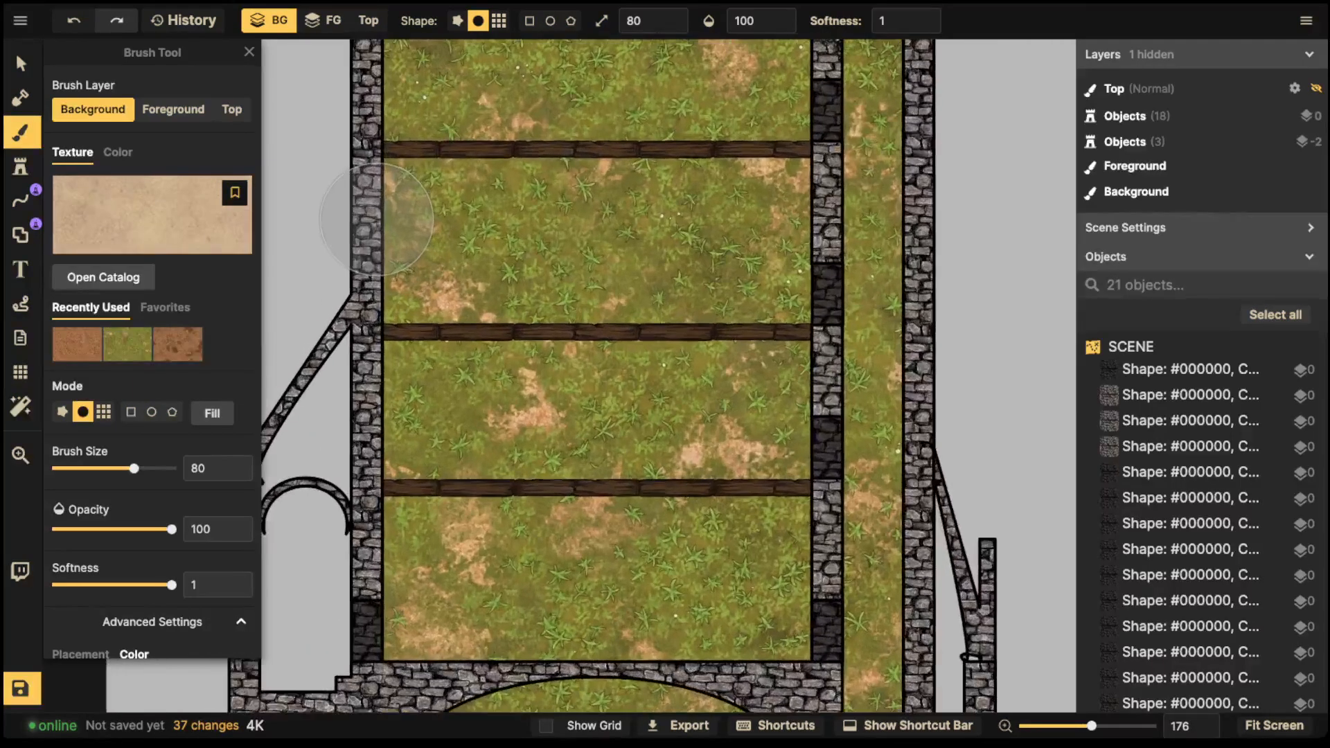
pyautogui.scroll(10, 377, 221)
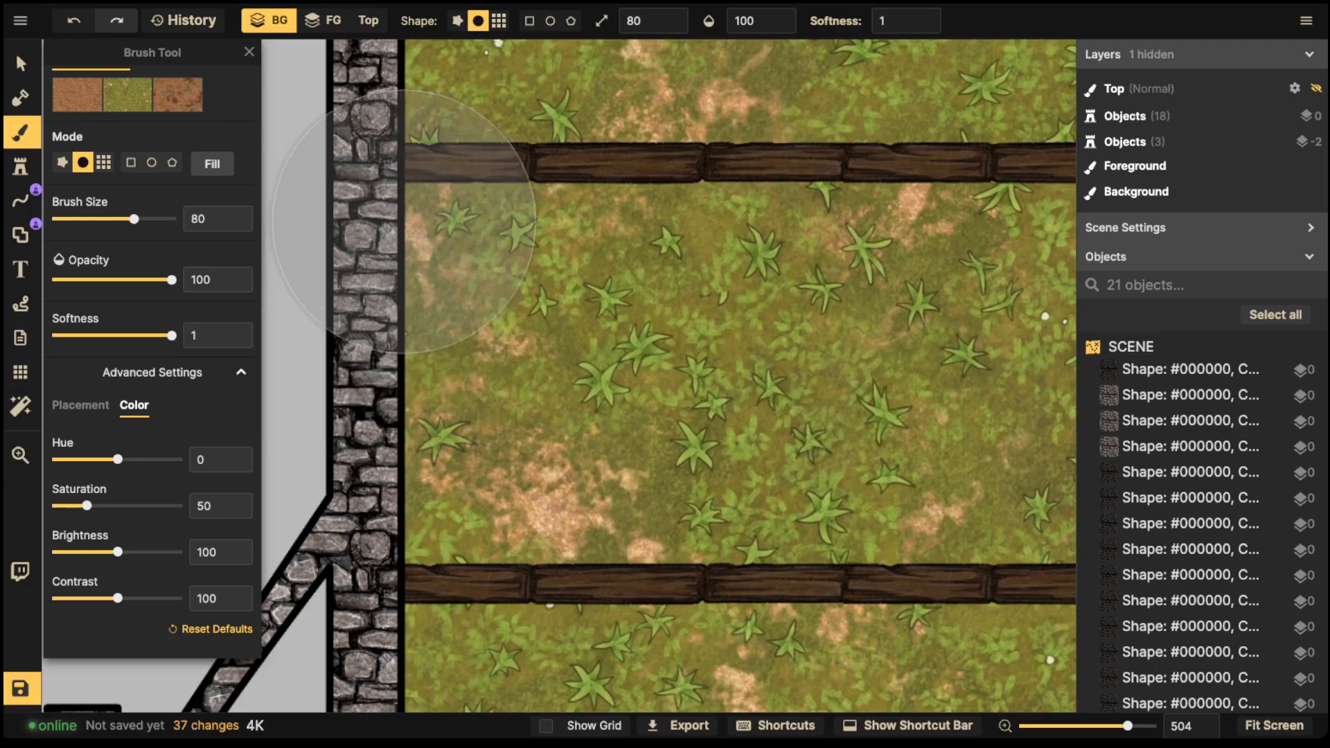
pyautogui.scroll(-4, 395, 307)
pyautogui.moveTo(650, 320); pyautogui.dragTo(521, 336)
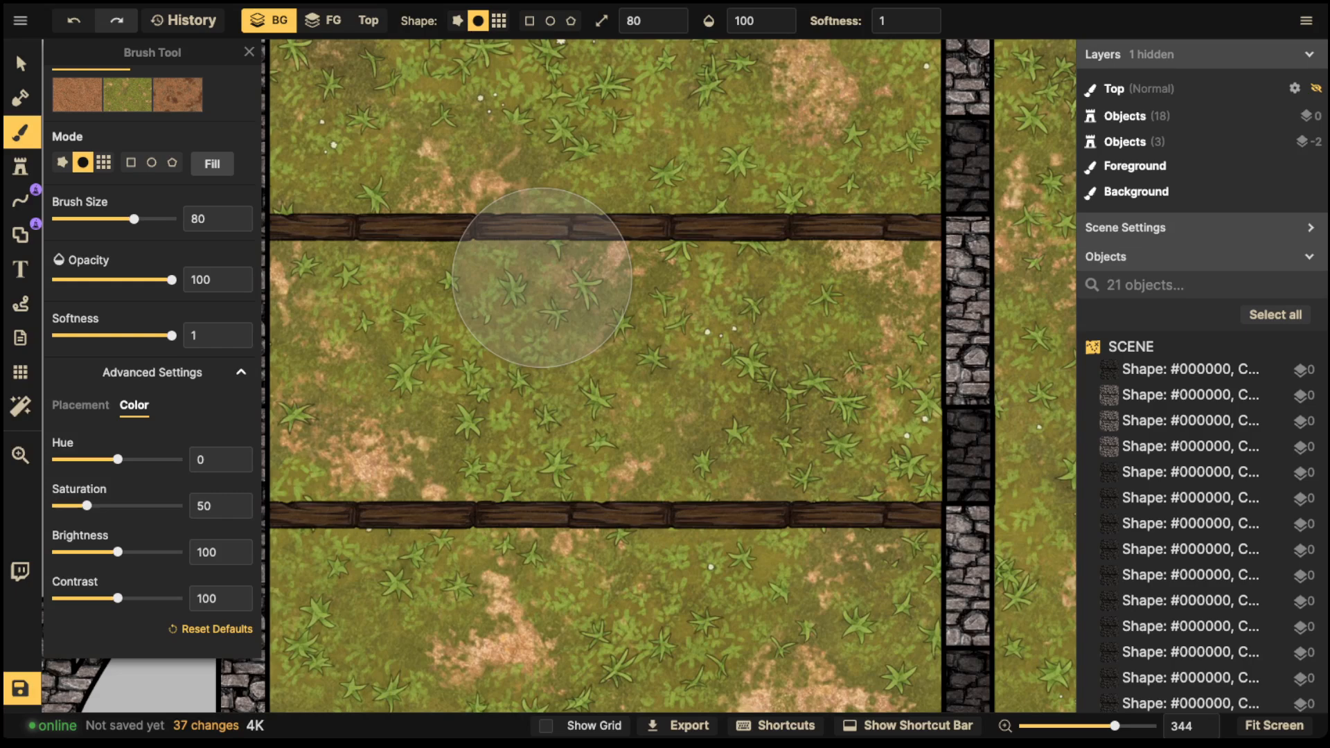
pyautogui.scroll(-5, 489, 239)
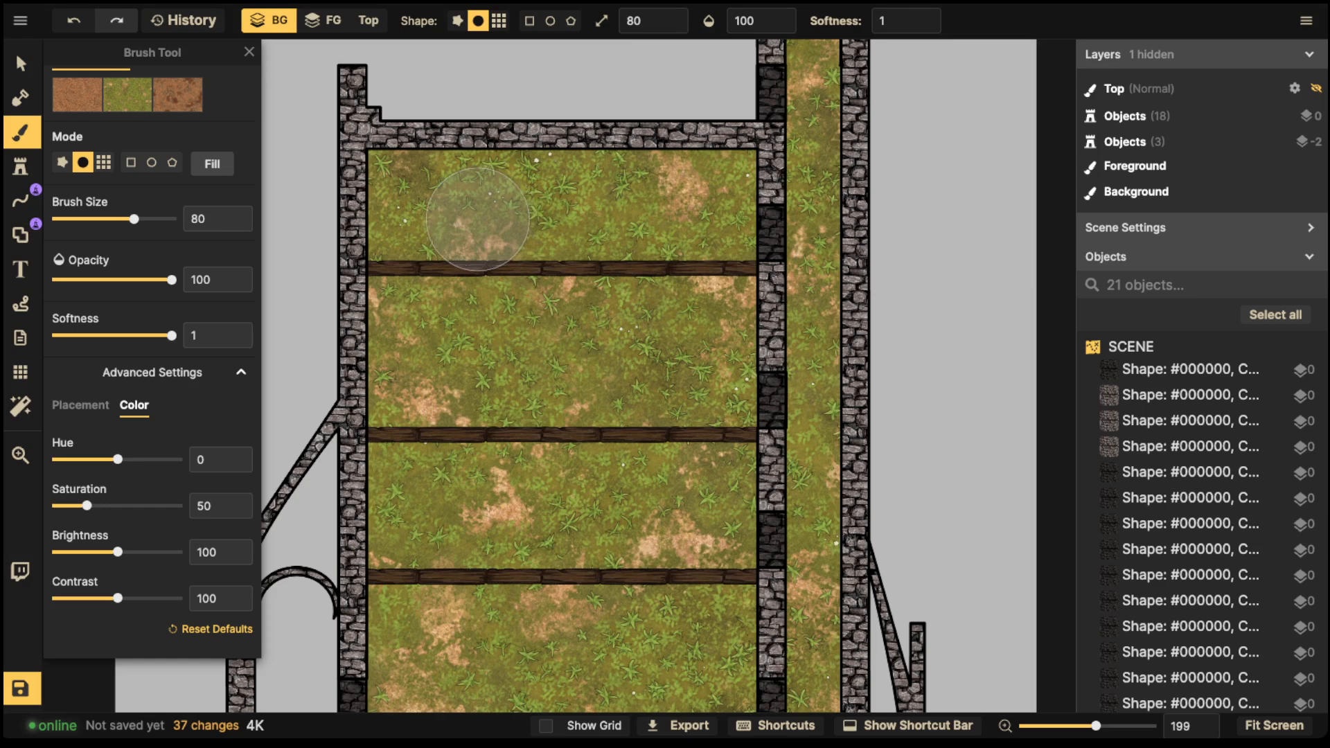
# Step: Fill the foreground layer with the sand texture so it covers the tower's rooms, arches and right shaft
pyautogui.click(324, 21)
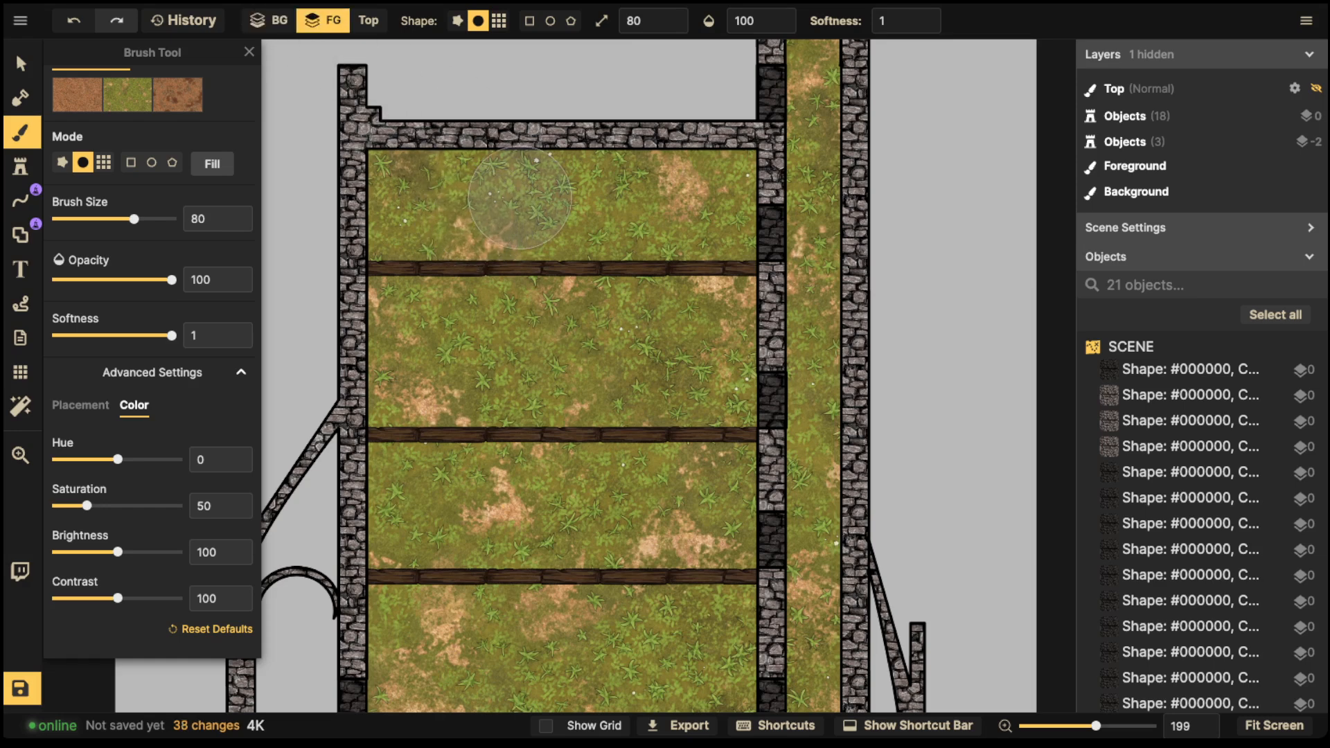
pyautogui.press('[')
pyautogui.press('[')
pyautogui.press('[')
pyautogui.moveTo(482, 182); pyautogui.dragTo(447, 178)
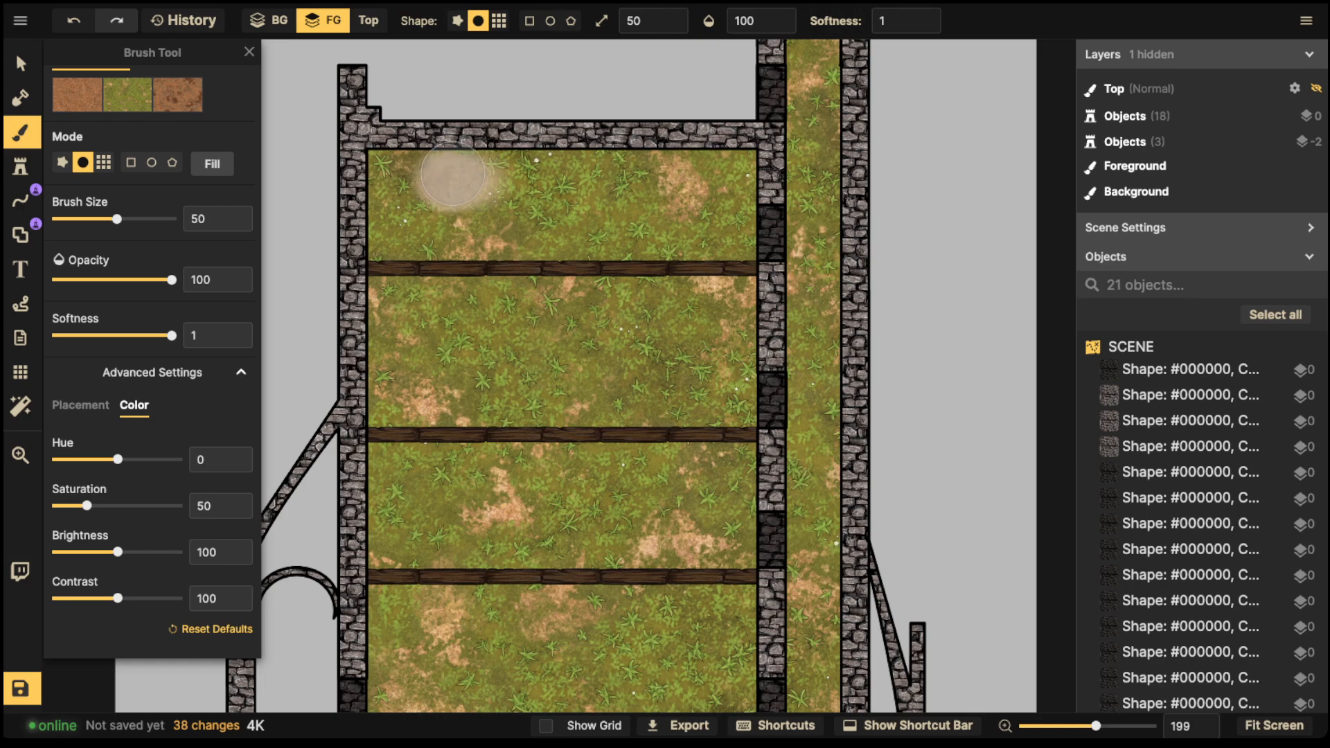
pyautogui.scroll(-4, 430, 244)
pyautogui.click(212, 163)
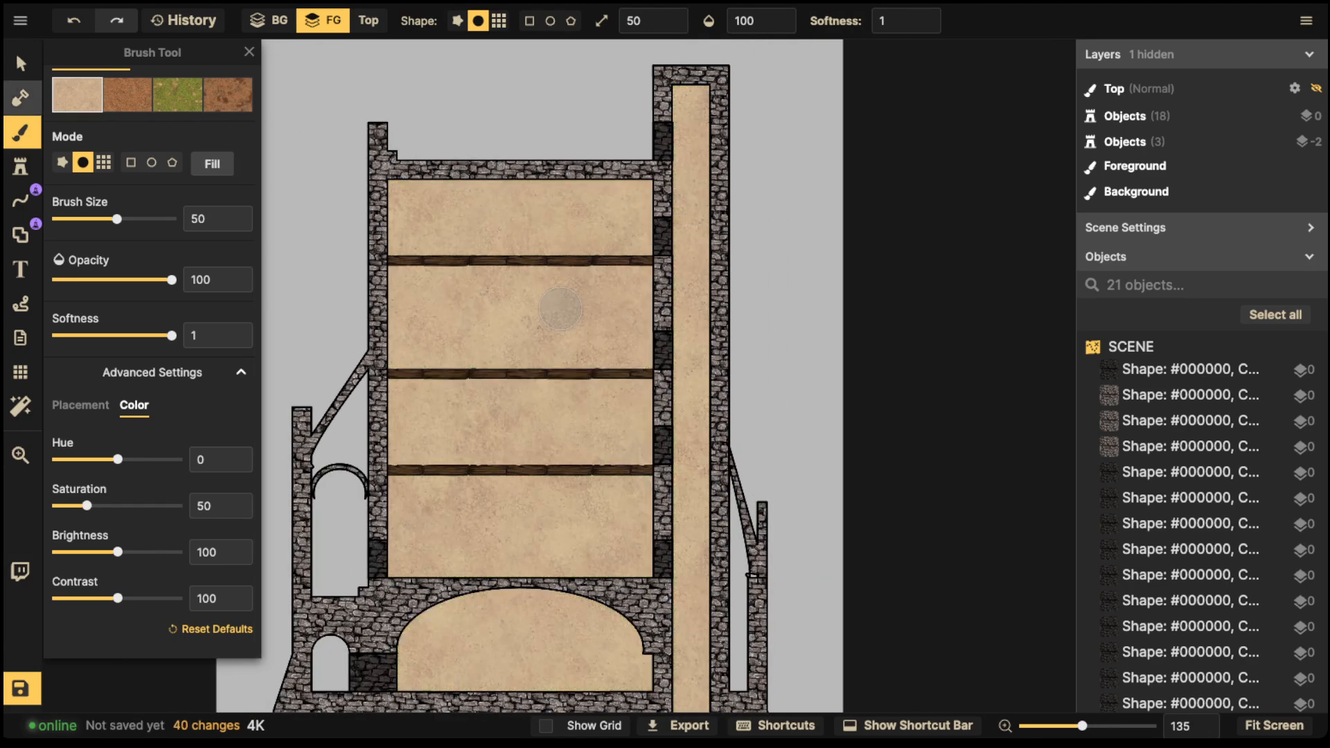
# Step: Look over the whole tower with its sand-filled rooms, from the roof down to the lower arches
pyautogui.click(21, 63)
pyautogui.scroll(-2, 485, 498)
pyautogui.moveTo(485, 497); pyautogui.dragTo(500, 339)
pyautogui.scroll(-2, 536, 243)
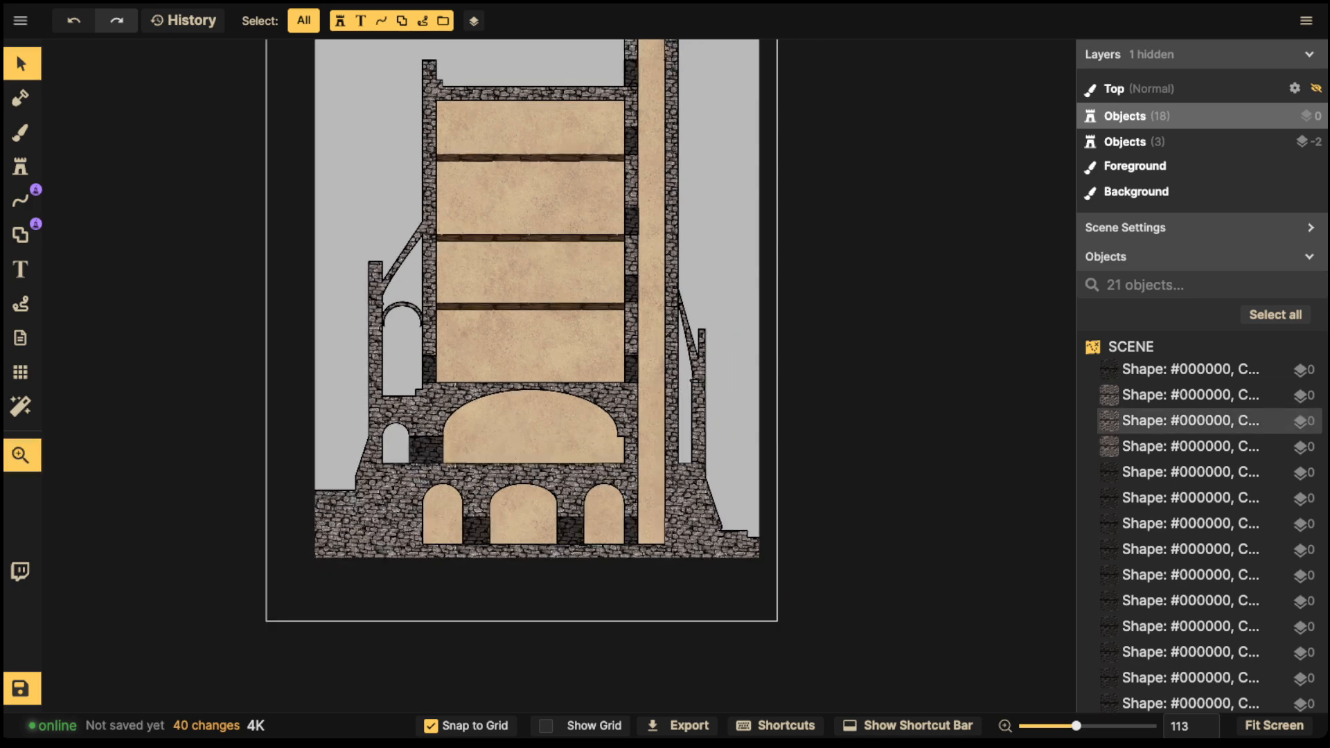
pyautogui.moveTo(535, 244); pyautogui.dragTo(534, 295)
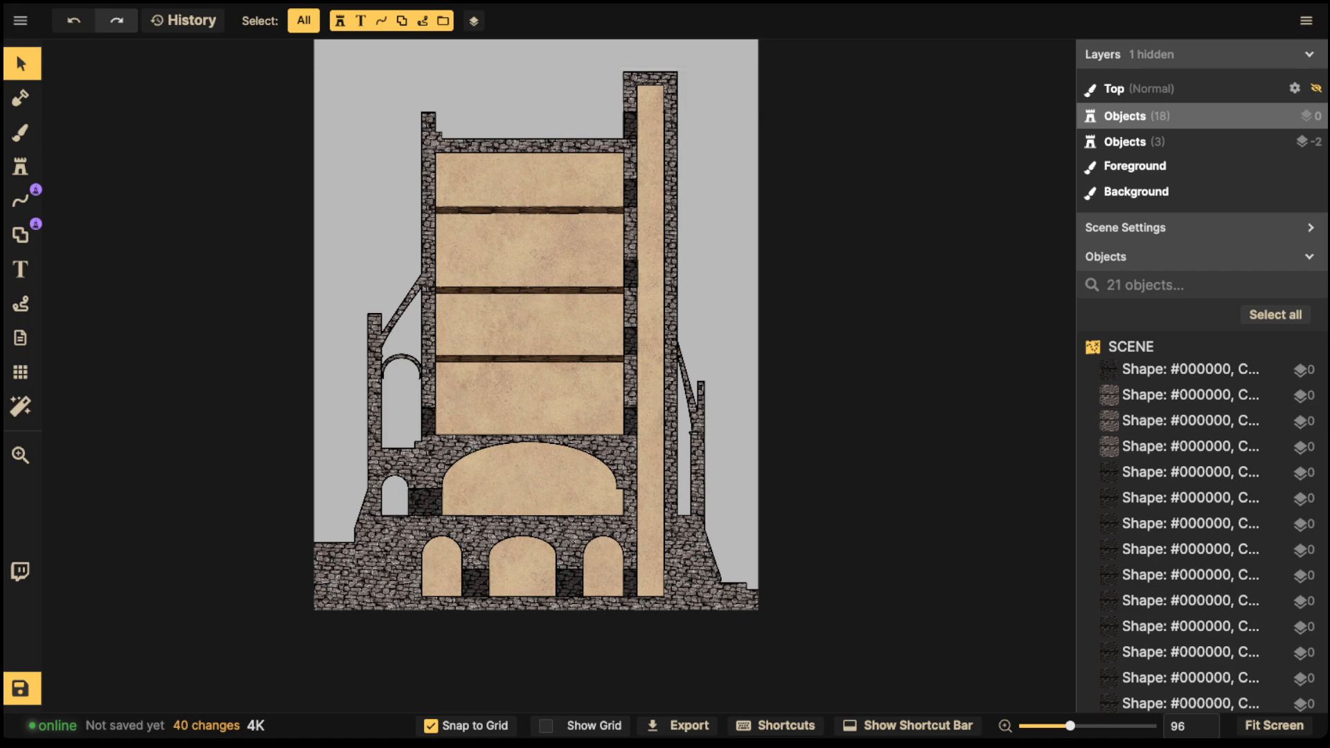
pyautogui.click(22, 64)
pyautogui.scroll(2, 517, 341)
pyautogui.scroll(2, 518, 336)
pyautogui.scroll(-2, 519, 332)
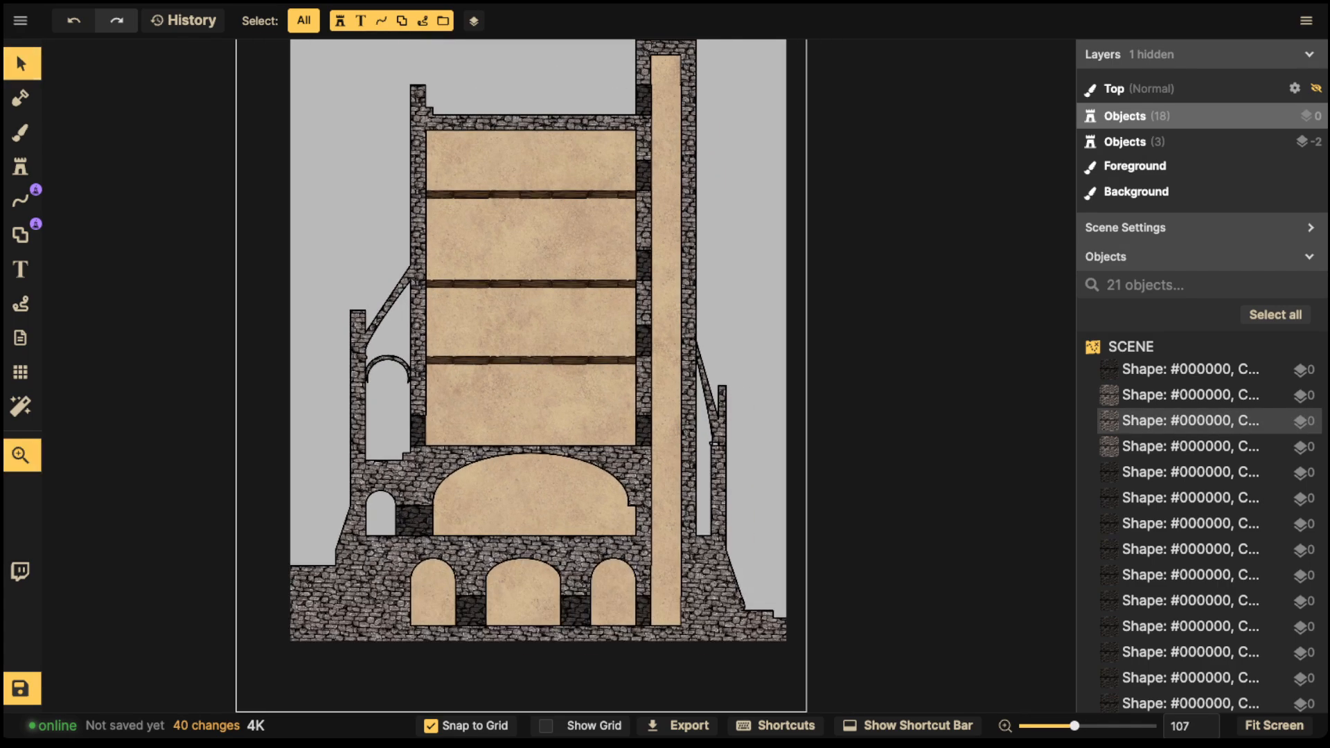
pyautogui.moveTo(509, 312); pyautogui.dragTo(559, 284)
pyautogui.scroll(-2, 524, 360)
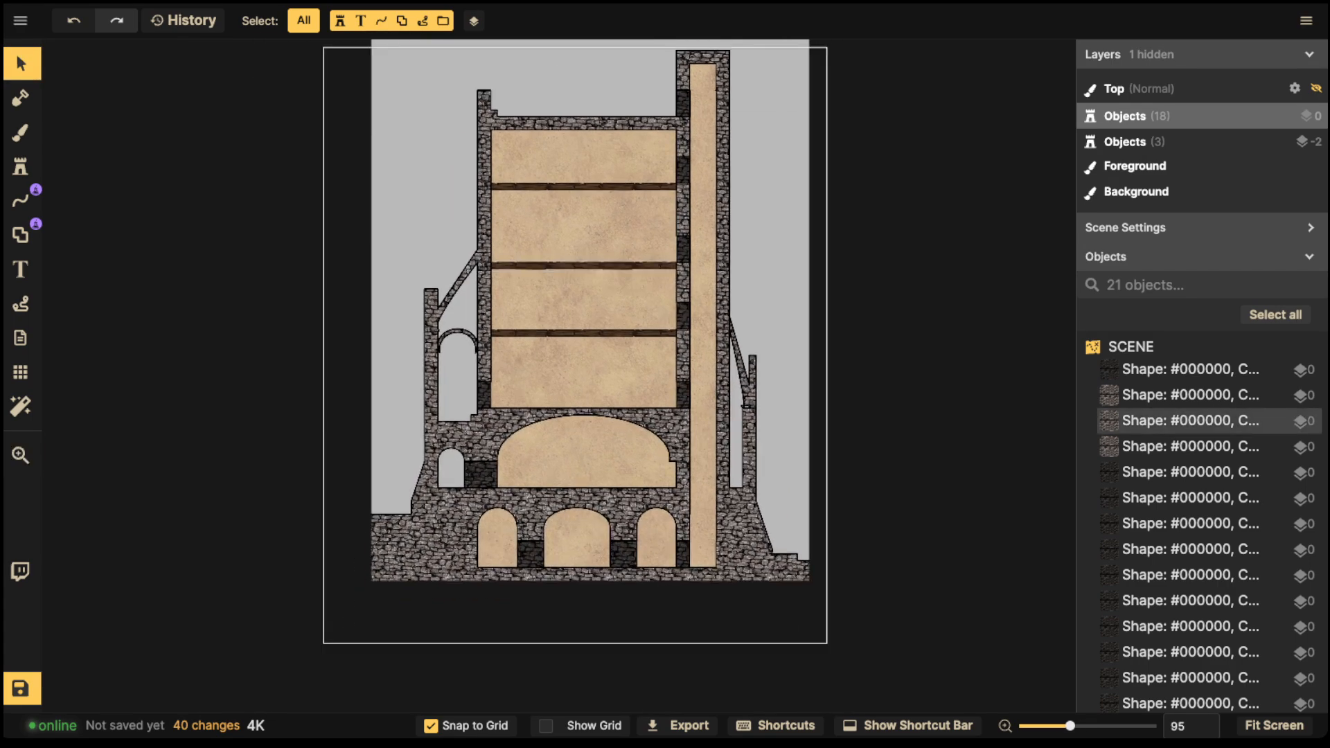
# Step: Move the main stone wall shape to layer -1 and deselect it
pyautogui.scroll(4, 666, 448)
pyautogui.click(689, 486)
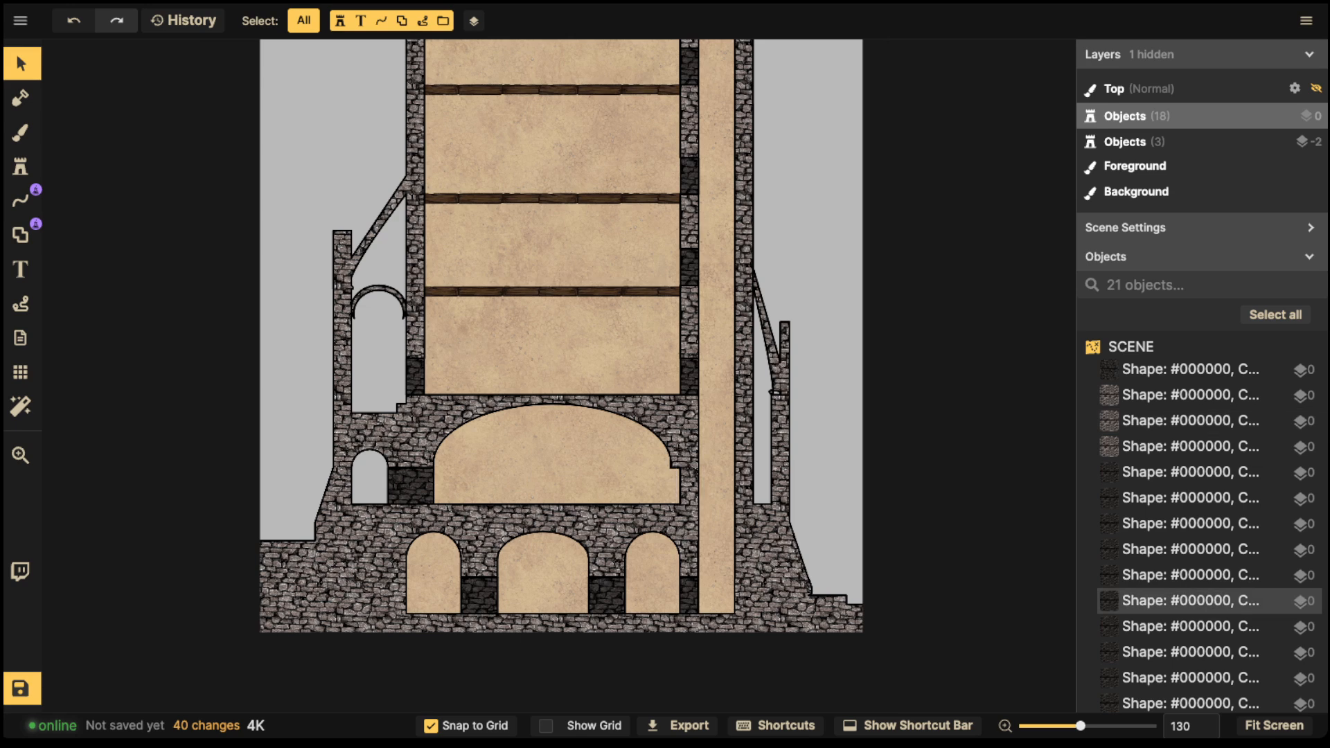
pyautogui.click(1190, 420)
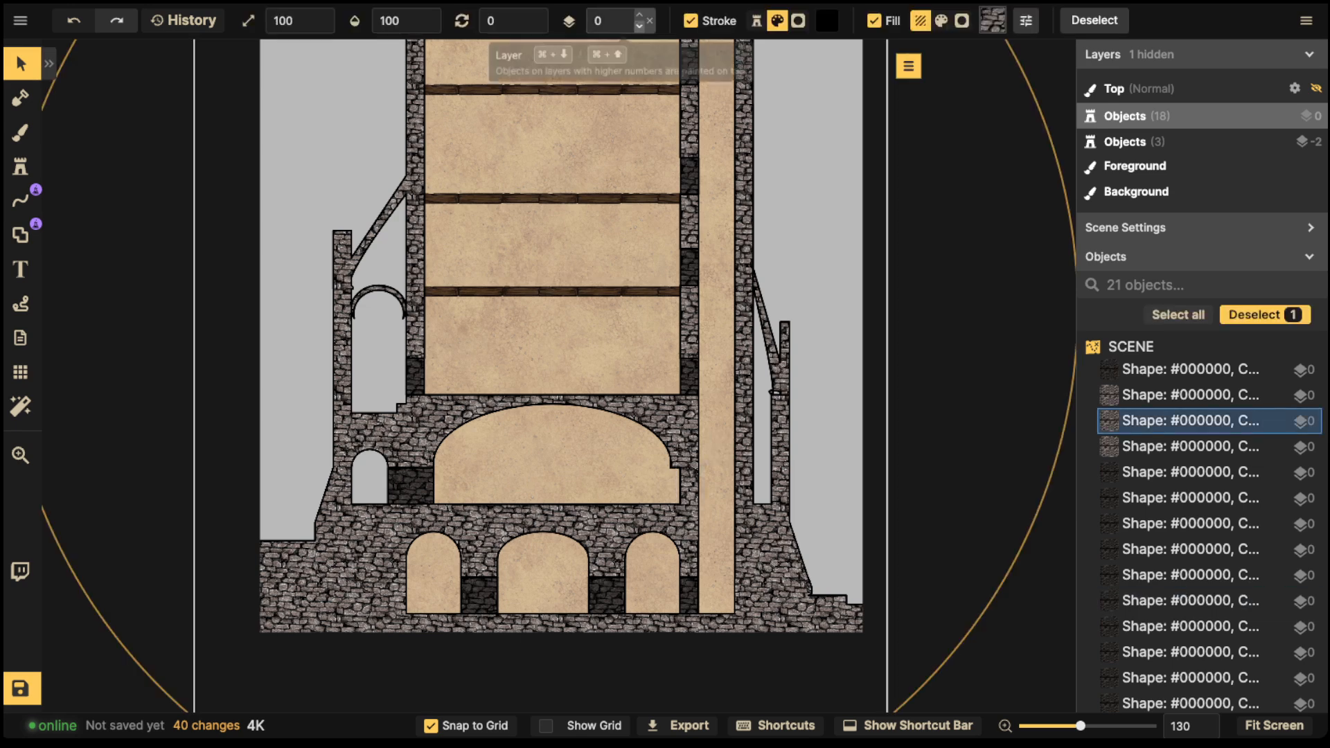
pyautogui.click(639, 26)
pyautogui.click(565, 223)
pyautogui.scroll(-2, 564, 223)
pyautogui.moveTo(565, 224); pyautogui.dragTo(515, 261)
pyautogui.click(541, 294)
pyautogui.click(512, 298)
# Step: Examine the tower's wall outlines, floor beams and lower arches up close
pyautogui.scroll(-1, 509, 298)
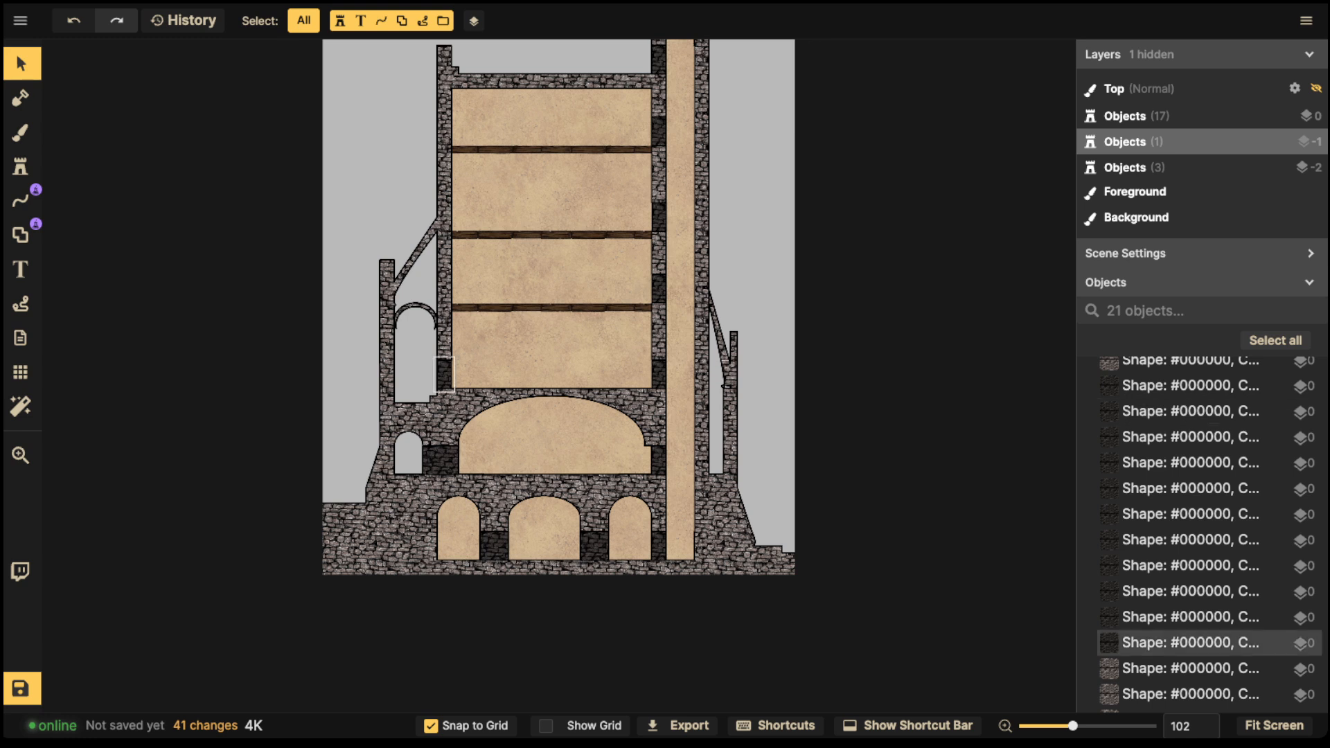
pyautogui.scroll(10, 464, 219)
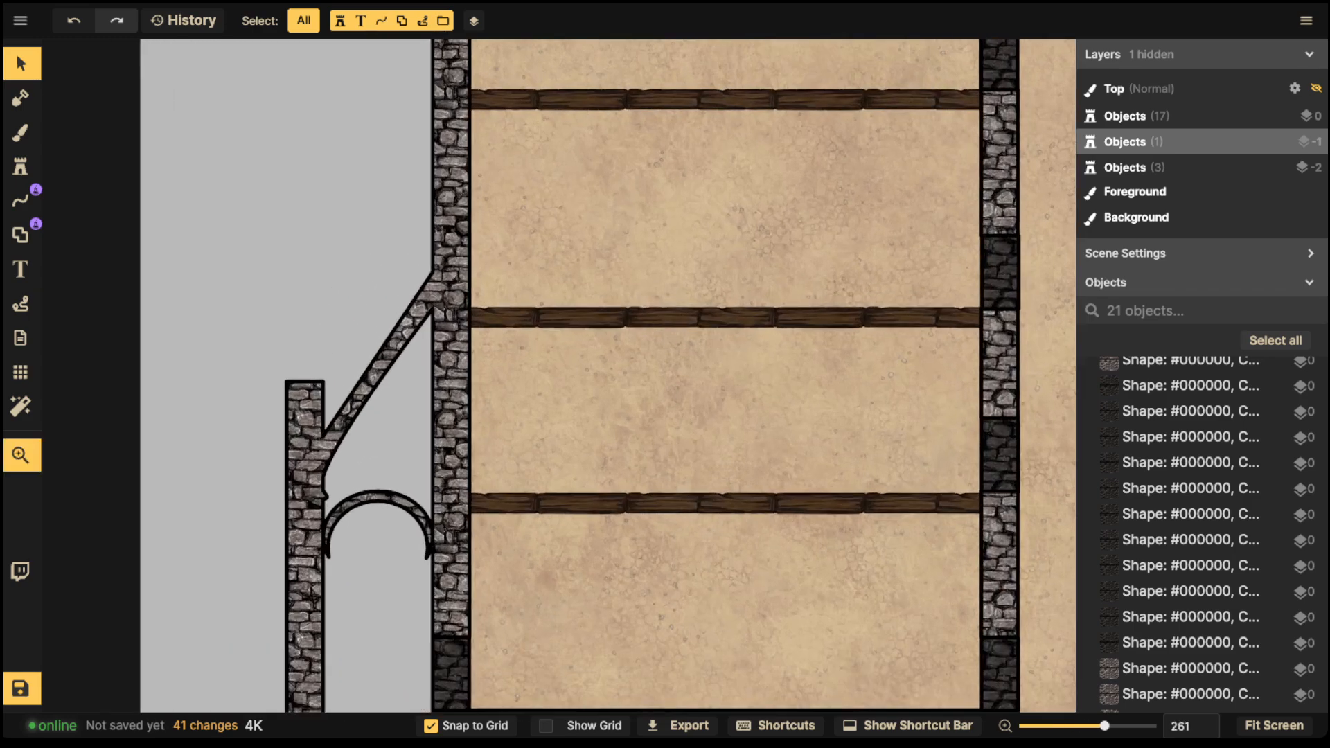
pyautogui.moveTo(416, 54); pyautogui.dragTo(435, 414)
pyautogui.scroll(3, 435, 415)
pyautogui.scroll(10, 463, 392)
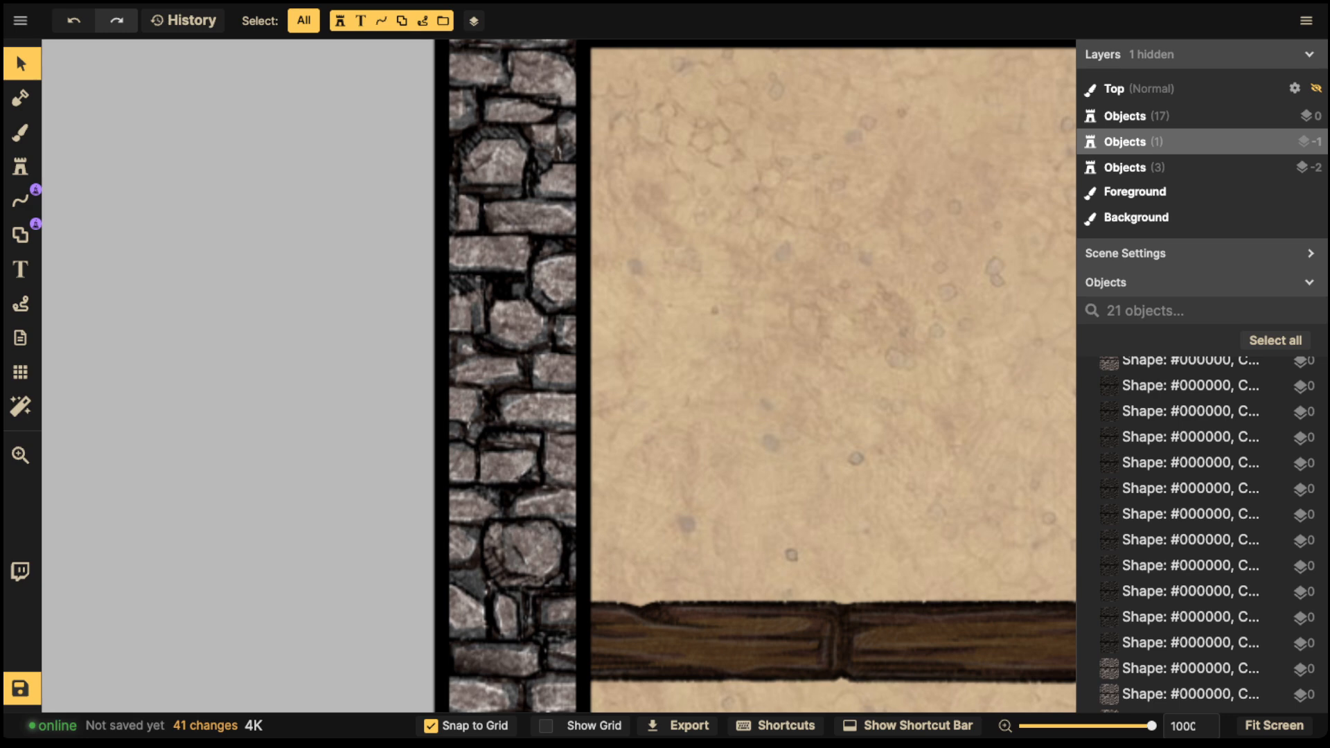
pyautogui.press('space')
pyautogui.moveTo(480, 695); pyautogui.dragTo(493, 363)
pyautogui.scroll(-3, 492, 362)
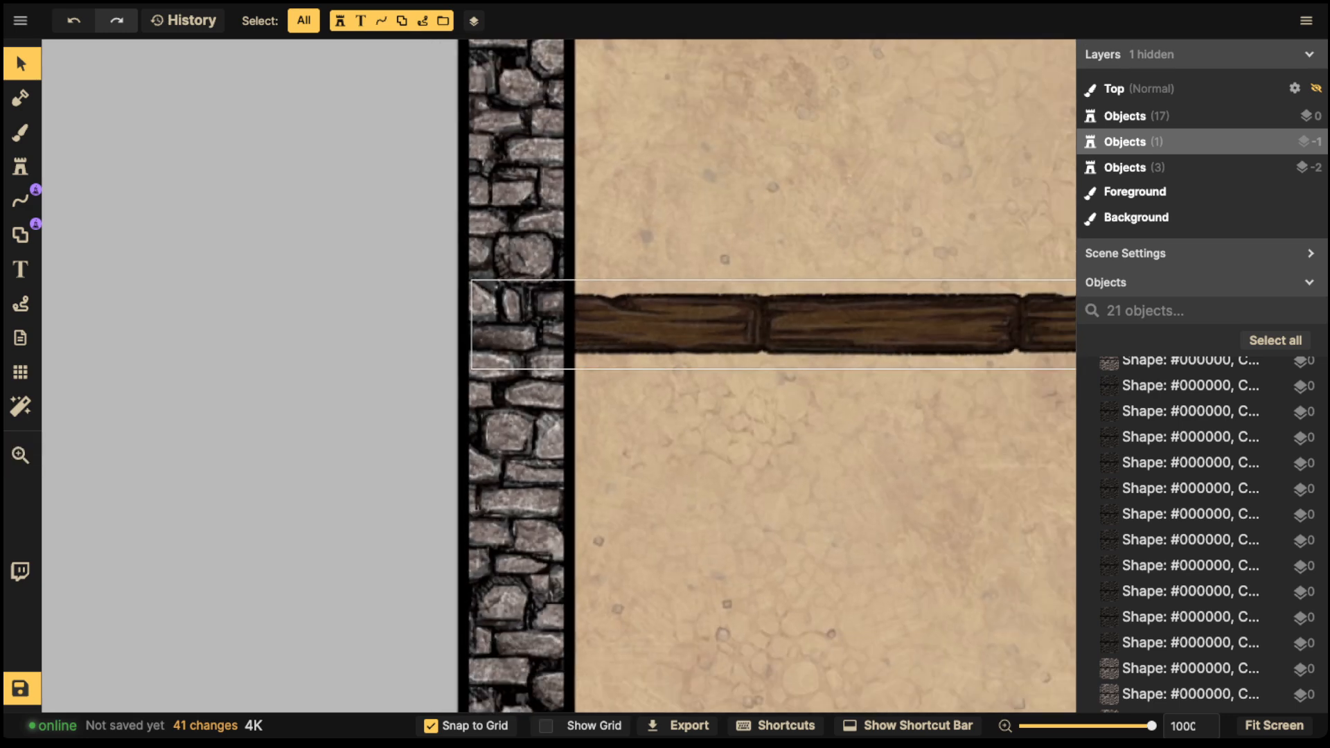
pyautogui.scroll(-6, 485, 346)
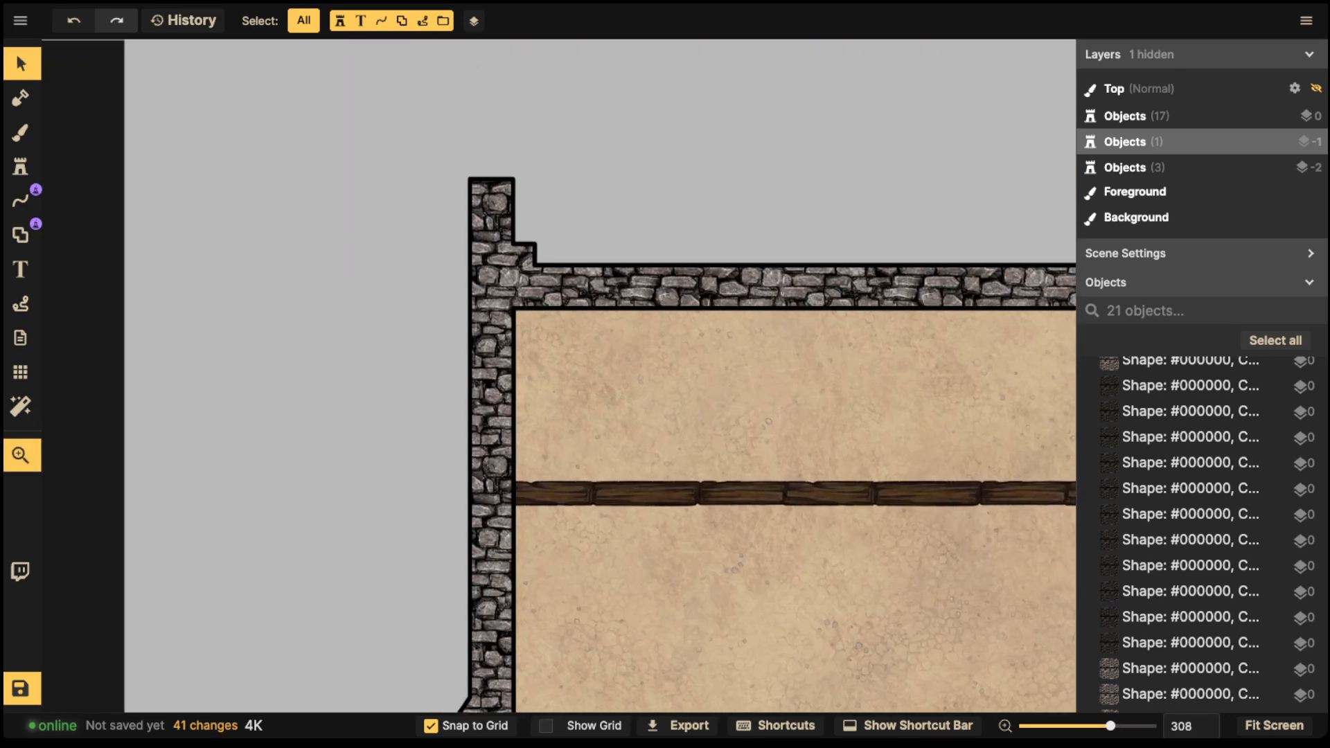
pyautogui.scroll(-4, 485, 346)
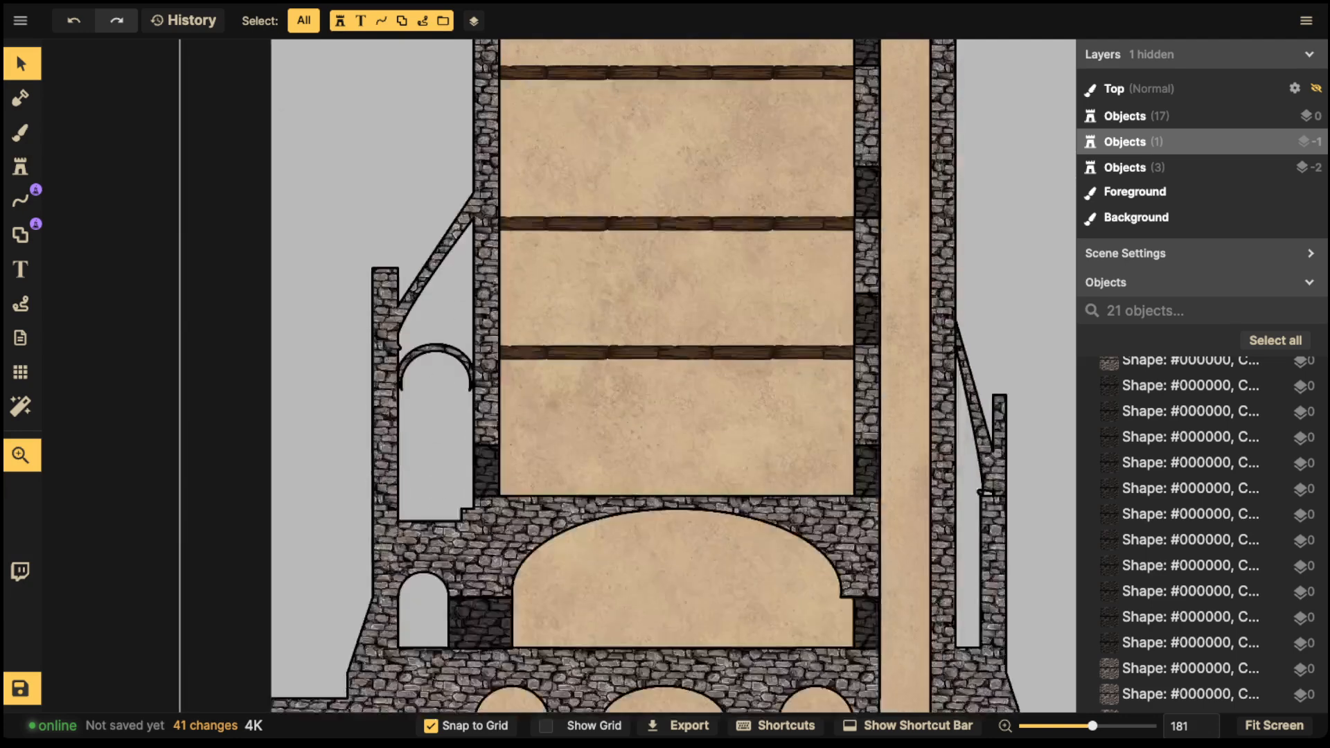
pyautogui.moveTo(493, 363); pyautogui.dragTo(482, 259)
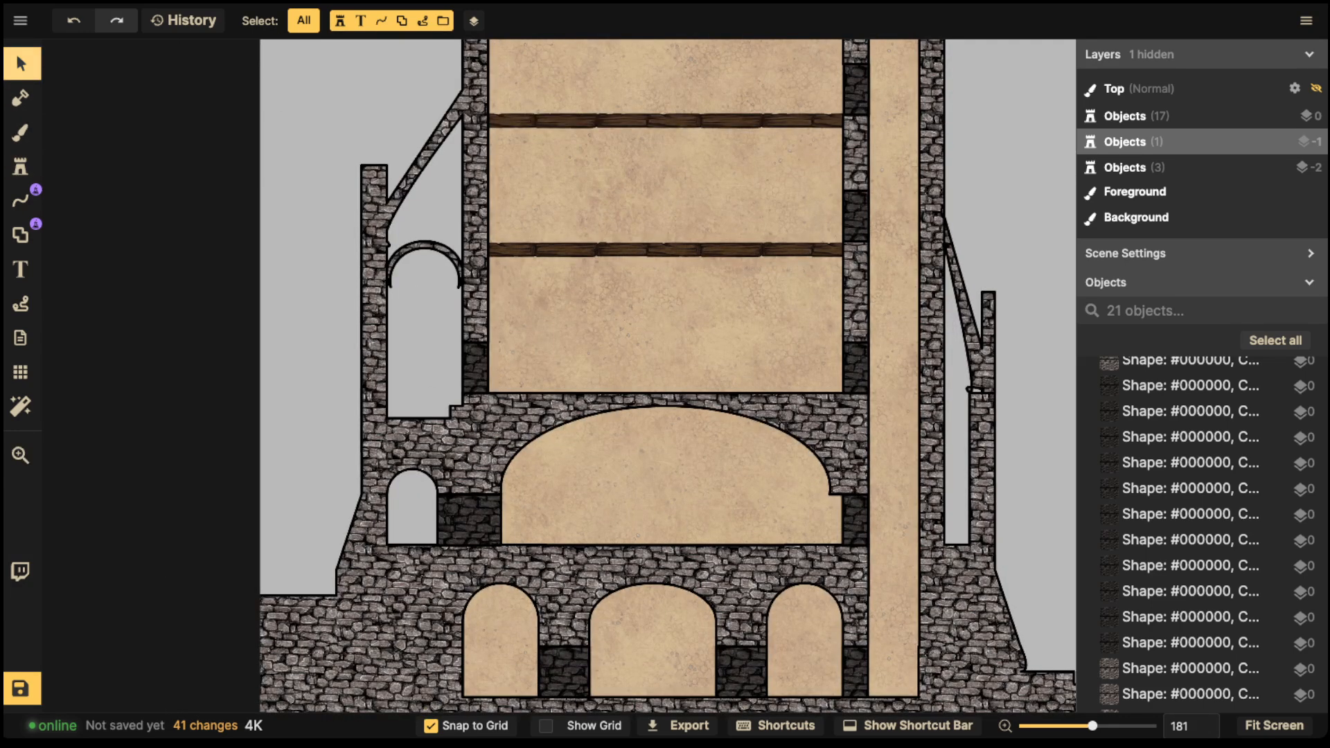
# Step: Select the main stone wall shape and set up the shape brush in Add mode at size 5
pyautogui.click(429, 457)
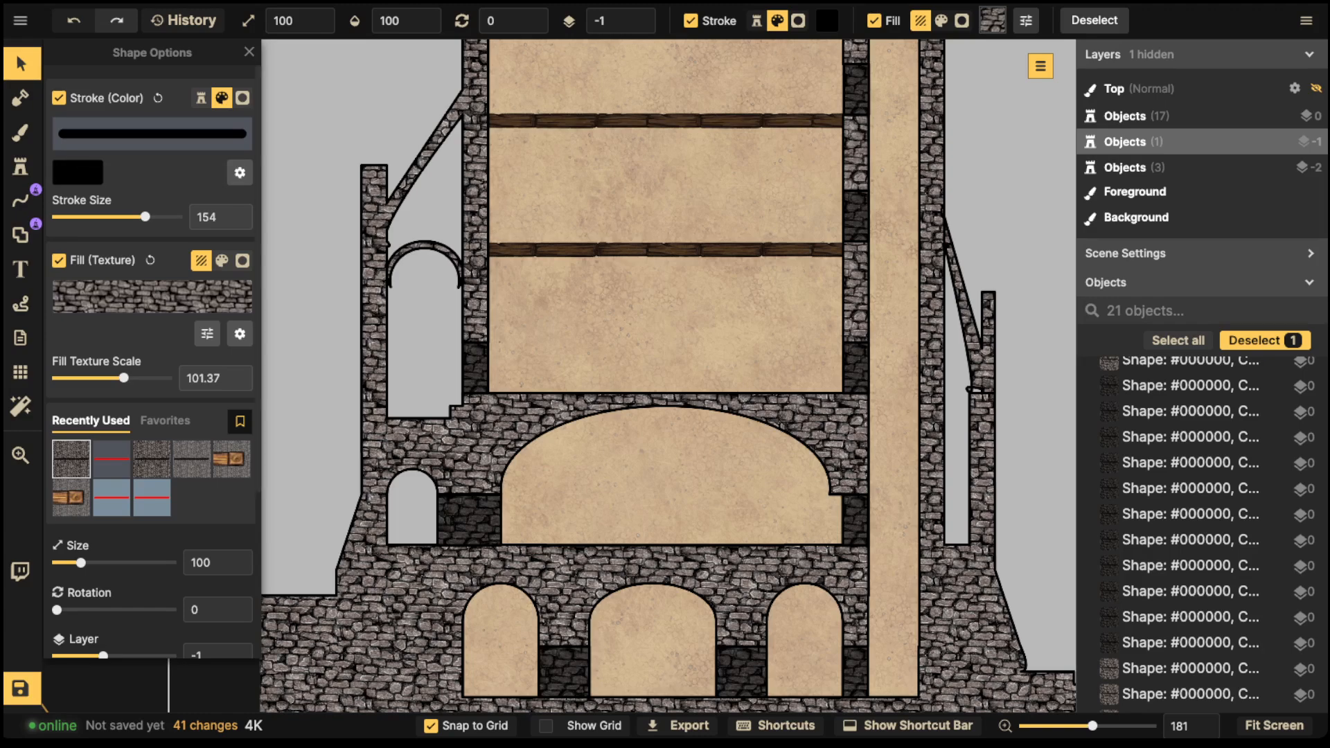
pyautogui.click(20, 234)
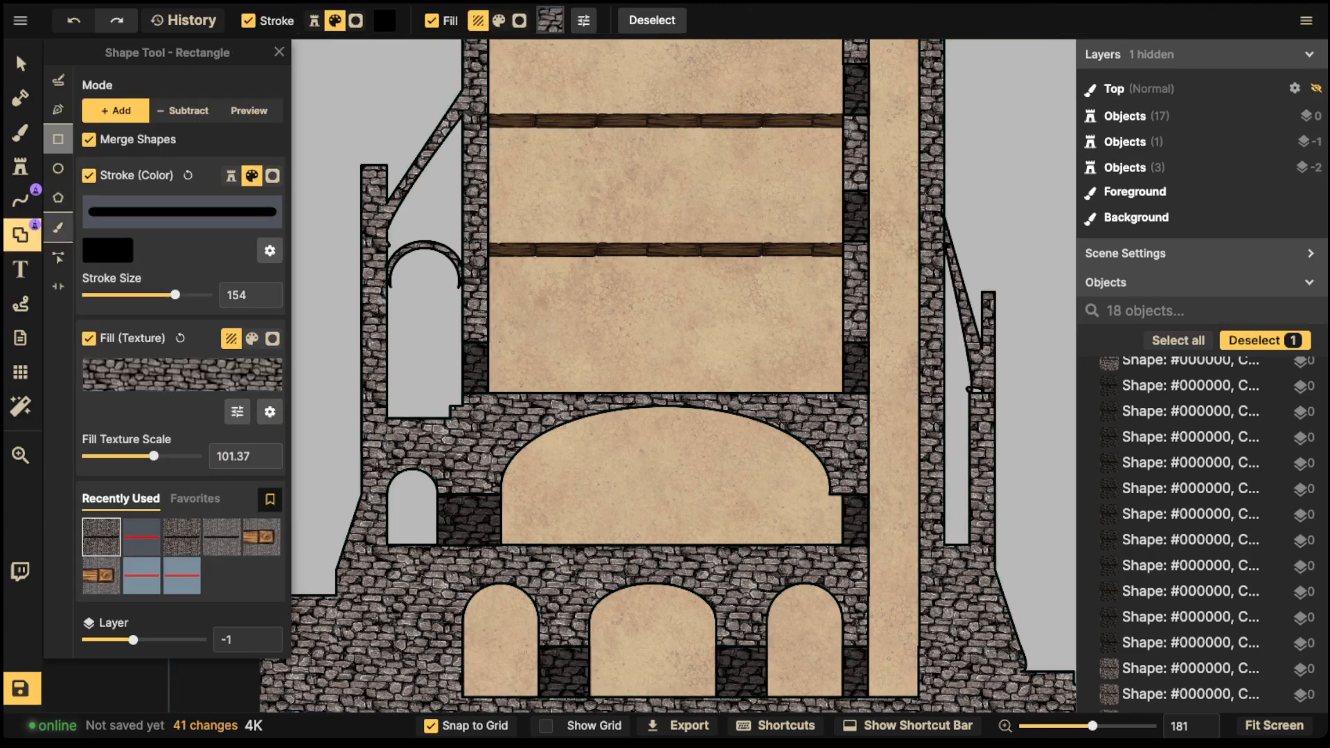
pyautogui.click(58, 226)
pyautogui.moveTo(161, 103); pyautogui.dragTo(42, 101)
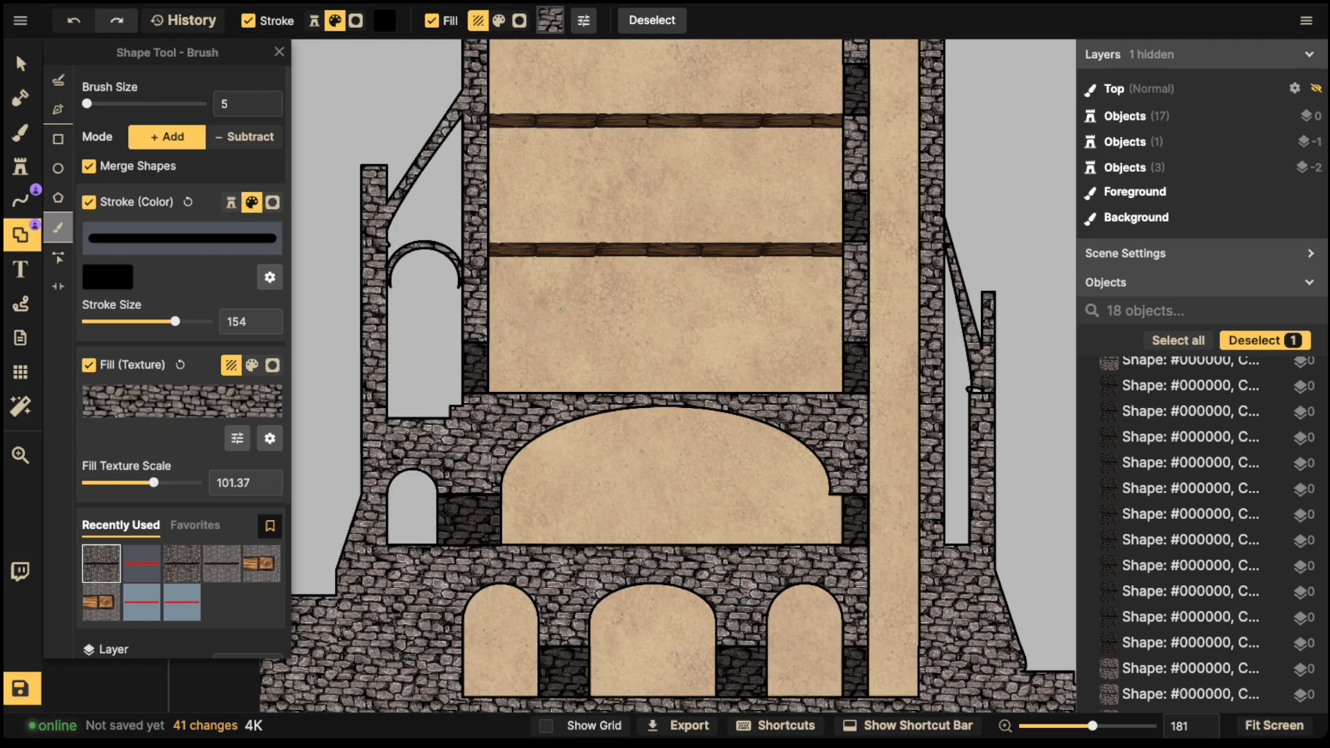
pyautogui.scroll(2, 355, 369)
pyautogui.scroll(5, 358, 371)
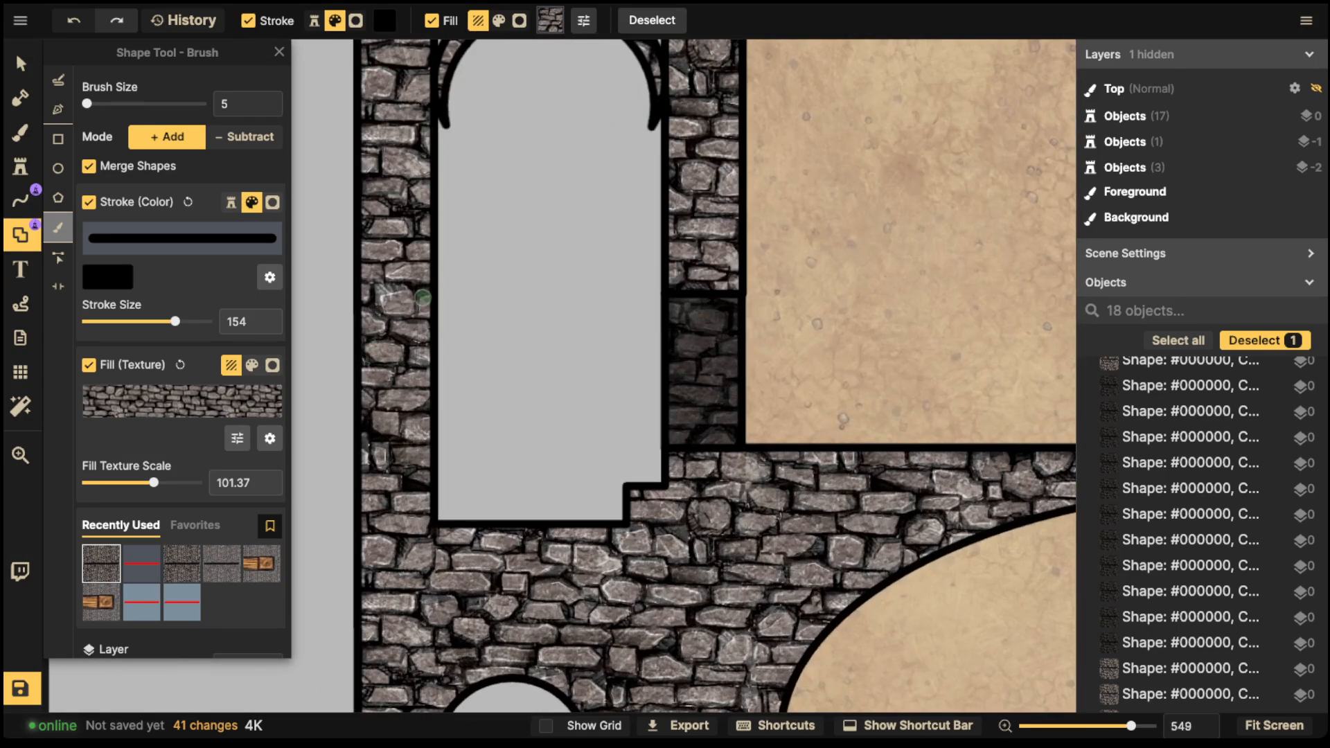
# Step: Add small irregular stone bumps along both edges of the left annex wall beside its tall opening
pyautogui.moveTo(358, 296)
pyautogui.mouseDown()
pyautogui.moveTo(362, 277)
pyautogui.moveTo(355, 296)
pyautogui.mouseUp()
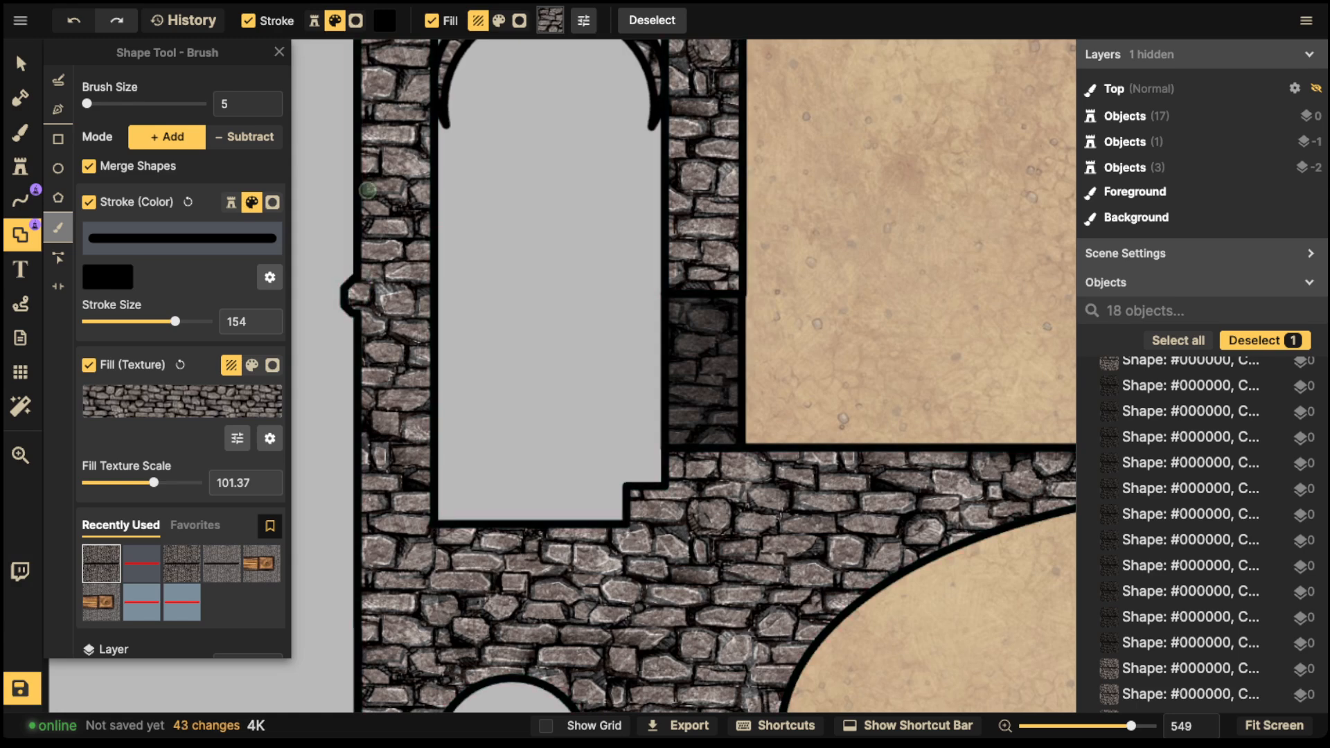
pyautogui.moveTo(432, 227); pyautogui.dragTo(432, 236)
pyautogui.moveTo(432, 188); pyautogui.dragTo(433, 197)
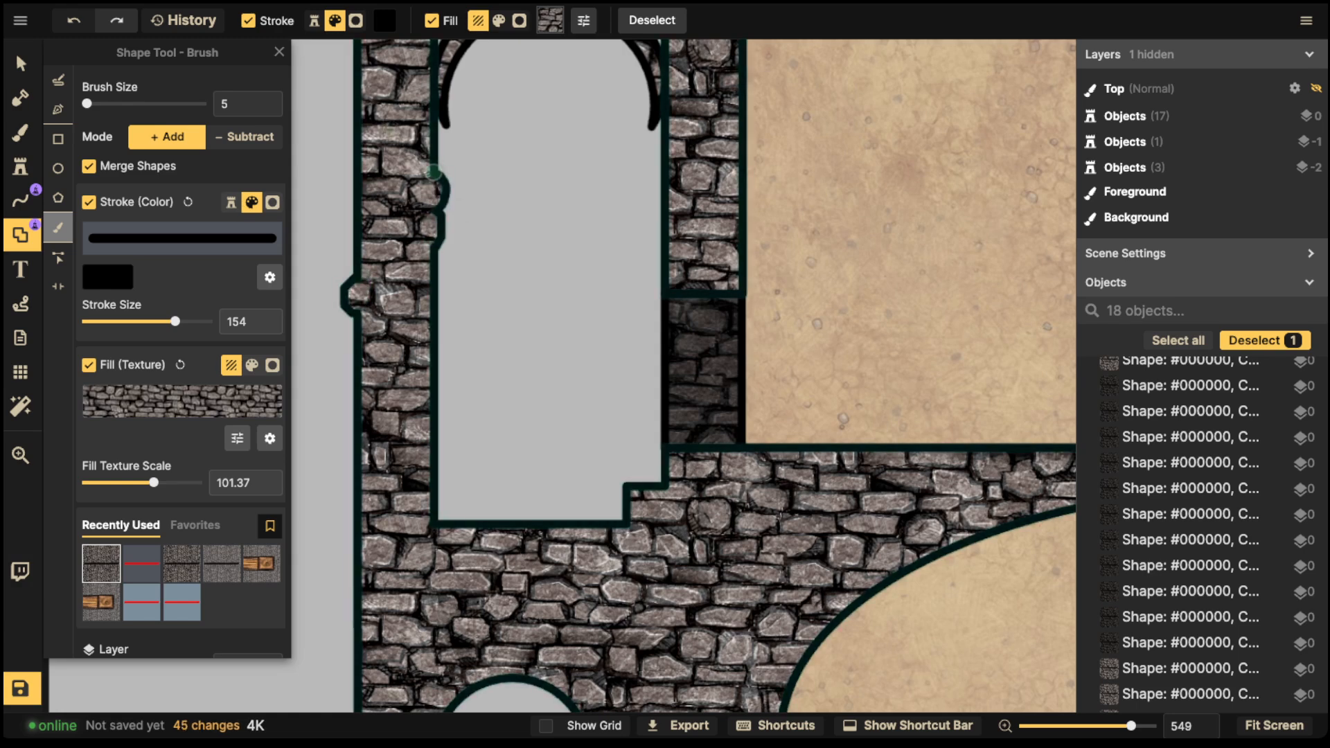
pyautogui.moveTo(362, 106); pyautogui.dragTo(361, 112)
pyautogui.moveTo(524, 392); pyautogui.dragTo(580, 197)
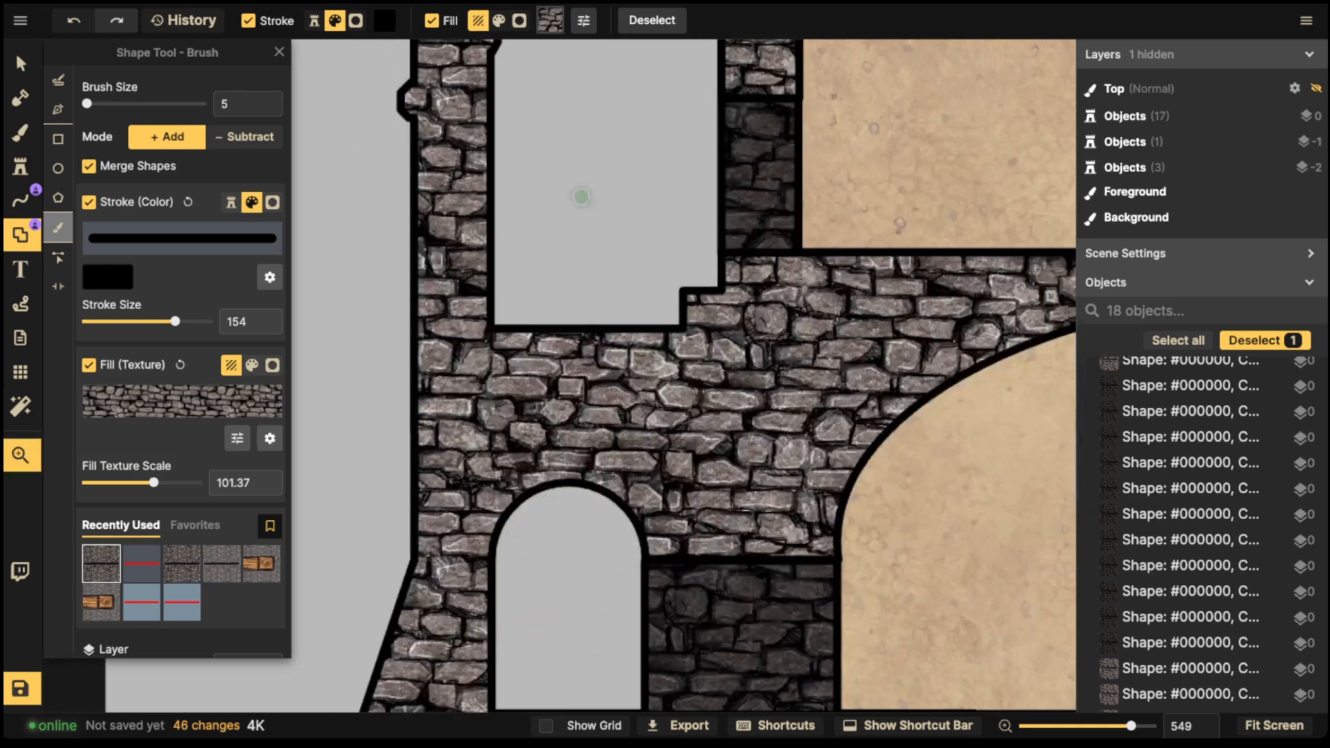
pyautogui.moveTo(418, 303); pyautogui.dragTo(418, 336)
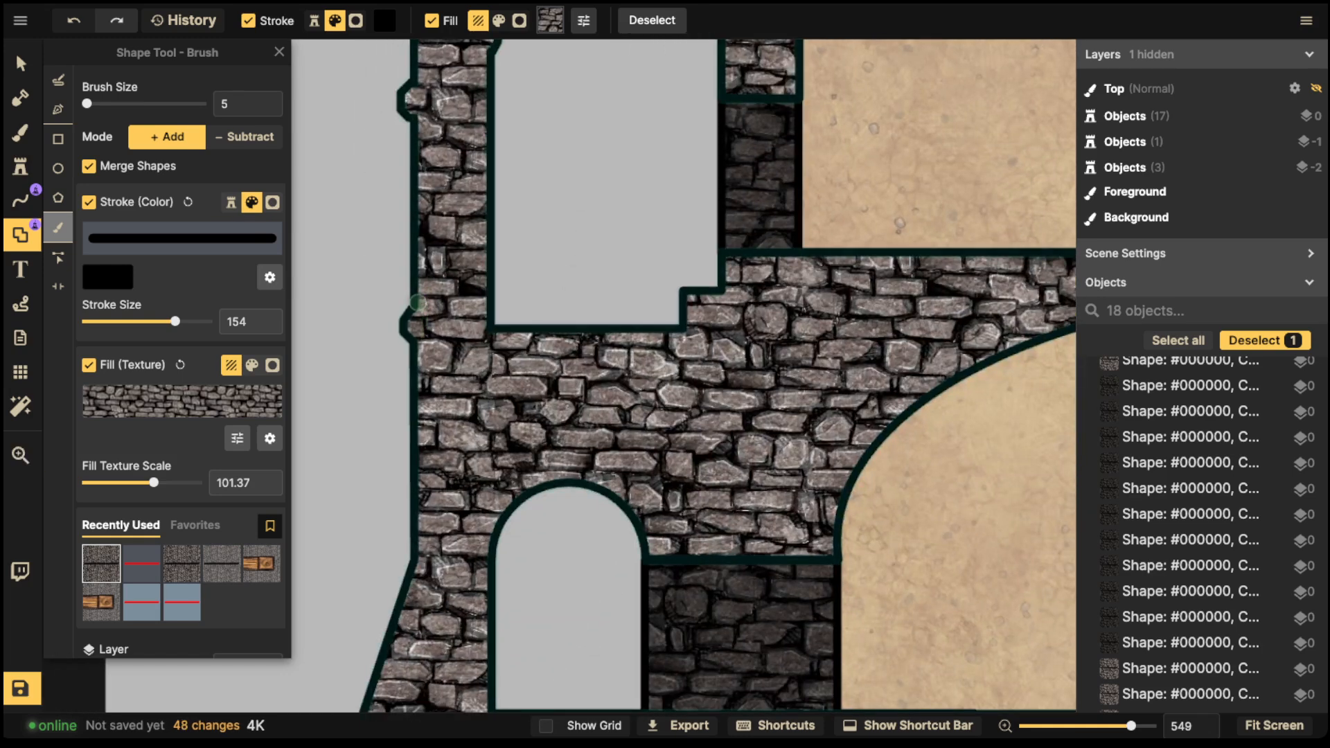
pyautogui.moveTo(417, 250); pyautogui.dragTo(418, 272)
pyautogui.moveTo(418, 225)
pyautogui.mouseDown()
pyautogui.moveTo(452, 177)
pyautogui.moveTo(418, 211)
pyautogui.mouseUp()
pyautogui.moveTo(484, 157); pyautogui.dragTo(486, 167)
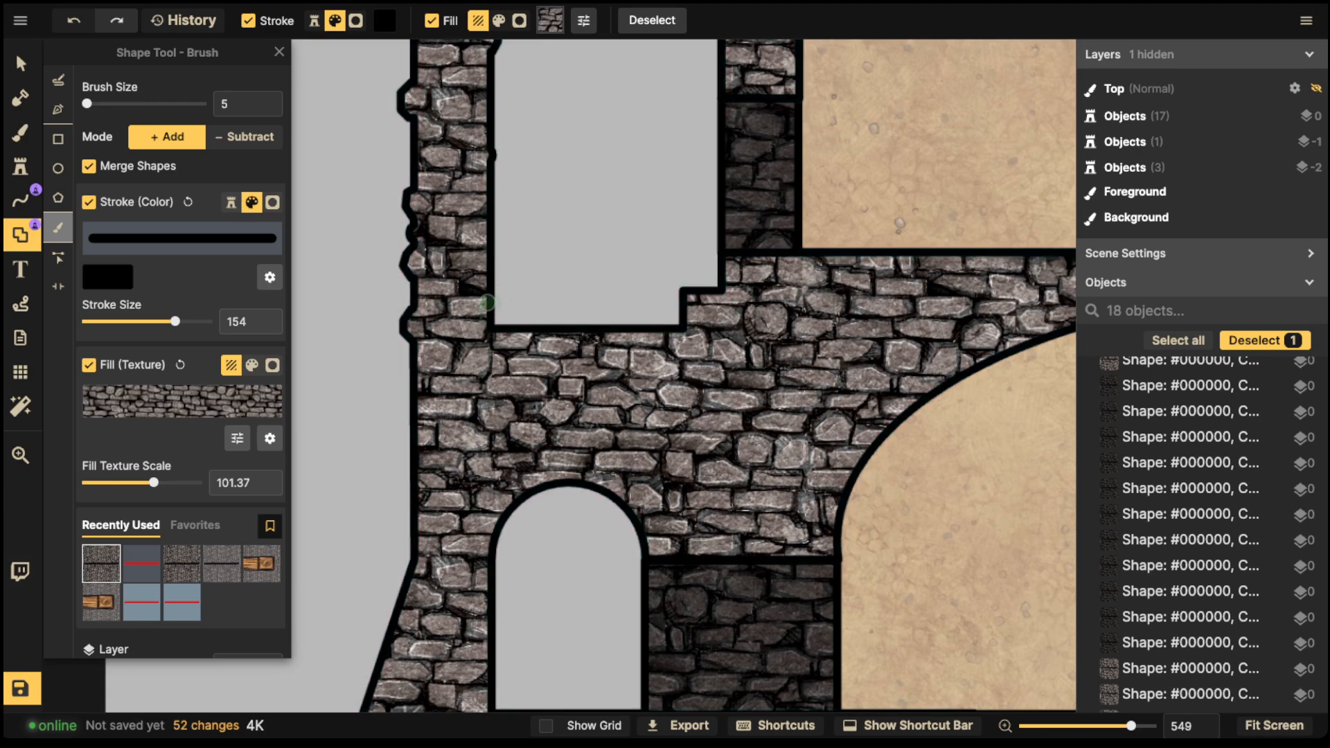
pyautogui.moveTo(488, 298)
pyautogui.mouseDown()
pyautogui.moveTo(487, 315)
pyautogui.moveTo(487, 288)
pyautogui.mouseUp()
# Step: Roughen the left annex's lower outer edge, its sloping buttress and the ground ledge with small stone bumps
pyautogui.press('space')
pyautogui.moveTo(425, 455)
pyautogui.mouseDown()
pyautogui.moveTo(480, 272)
pyautogui.moveTo(469, 319)
pyautogui.mouseUp()
pyautogui.moveTo(471, 195)
pyautogui.mouseDown()
pyautogui.moveTo(470, 207)
pyautogui.moveTo(470, 180)
pyautogui.mouseUp()
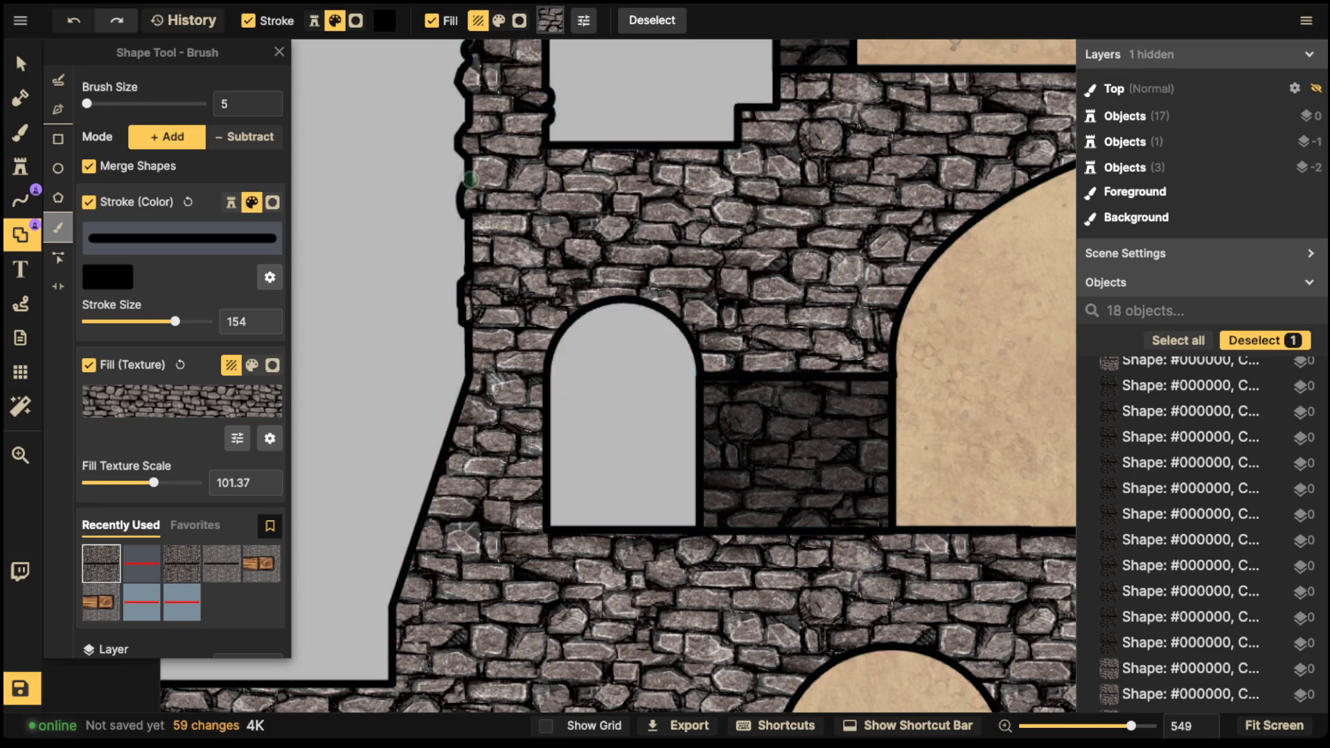
pyautogui.press('space')
pyautogui.moveTo(451, 450); pyautogui.dragTo(511, 216)
pyautogui.moveTo(512, 215); pyautogui.dragTo(516, 199)
pyautogui.press('space')
pyautogui.moveTo(414, 448); pyautogui.dragTo(555, 320)
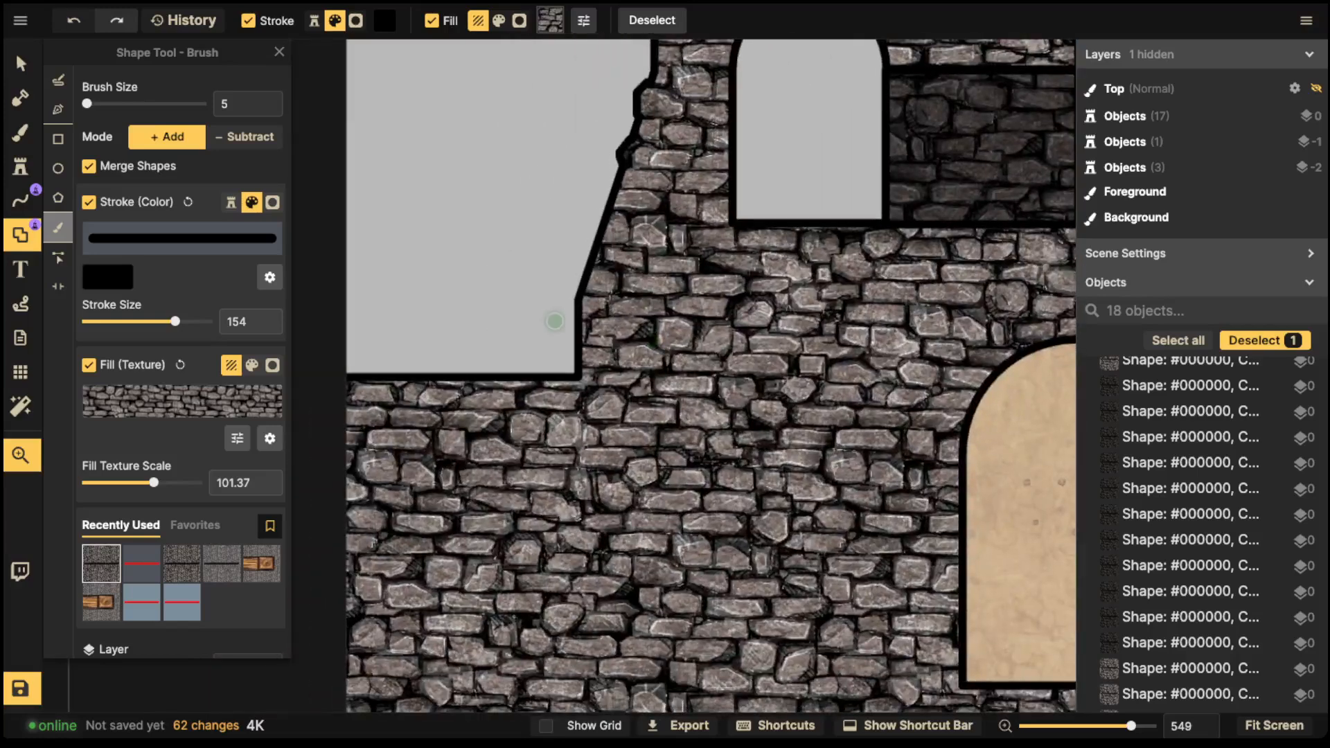
pyautogui.moveTo(523, 382); pyautogui.dragTo(379, 377)
# Step: Add stone bumps around both sides and the lower-left corner of the leftmost bottom arch
pyautogui.press('space')
pyautogui.moveTo(903, 533)
pyautogui.mouseDown()
pyautogui.moveTo(832, 406)
pyautogui.moveTo(561, 403)
pyautogui.moveTo(333, 438)
pyautogui.mouseUp()
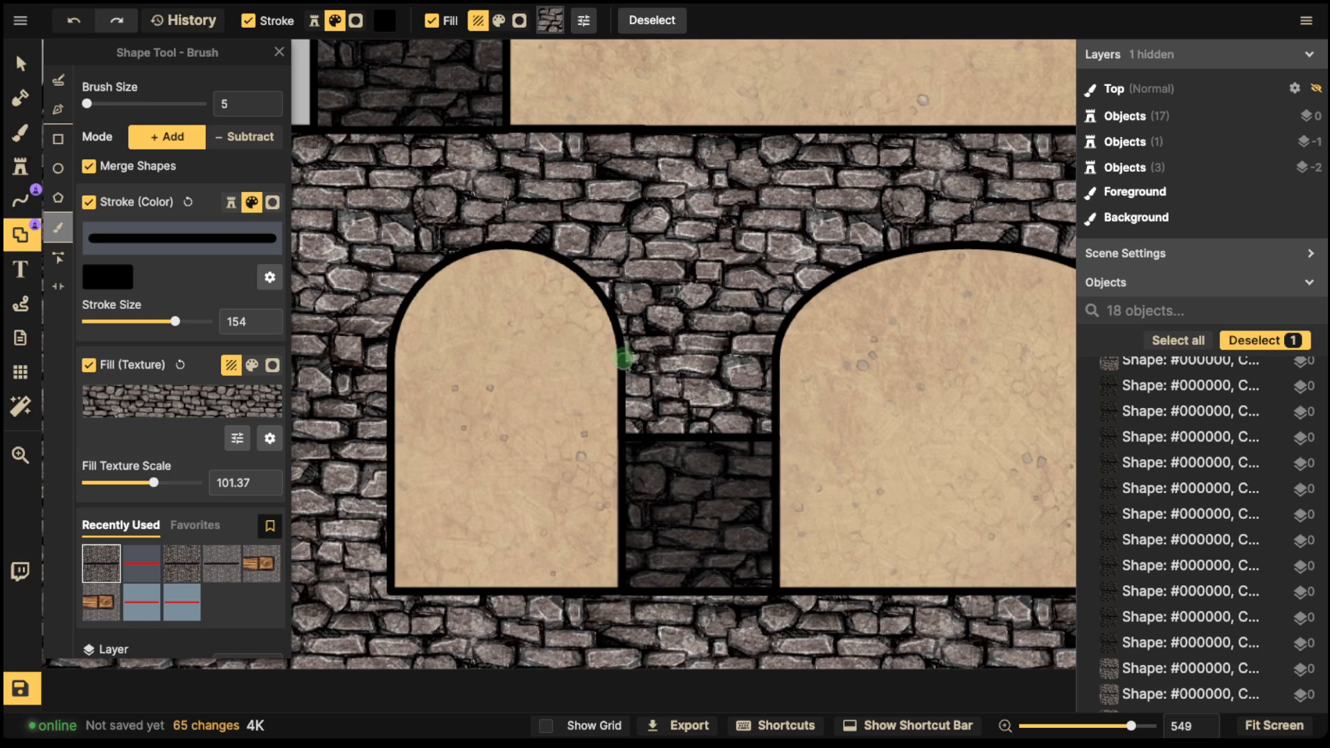
pyautogui.moveTo(623, 359)
pyautogui.mouseDown()
pyautogui.moveTo(628, 375)
pyautogui.moveTo(631, 360)
pyautogui.mouseUp()
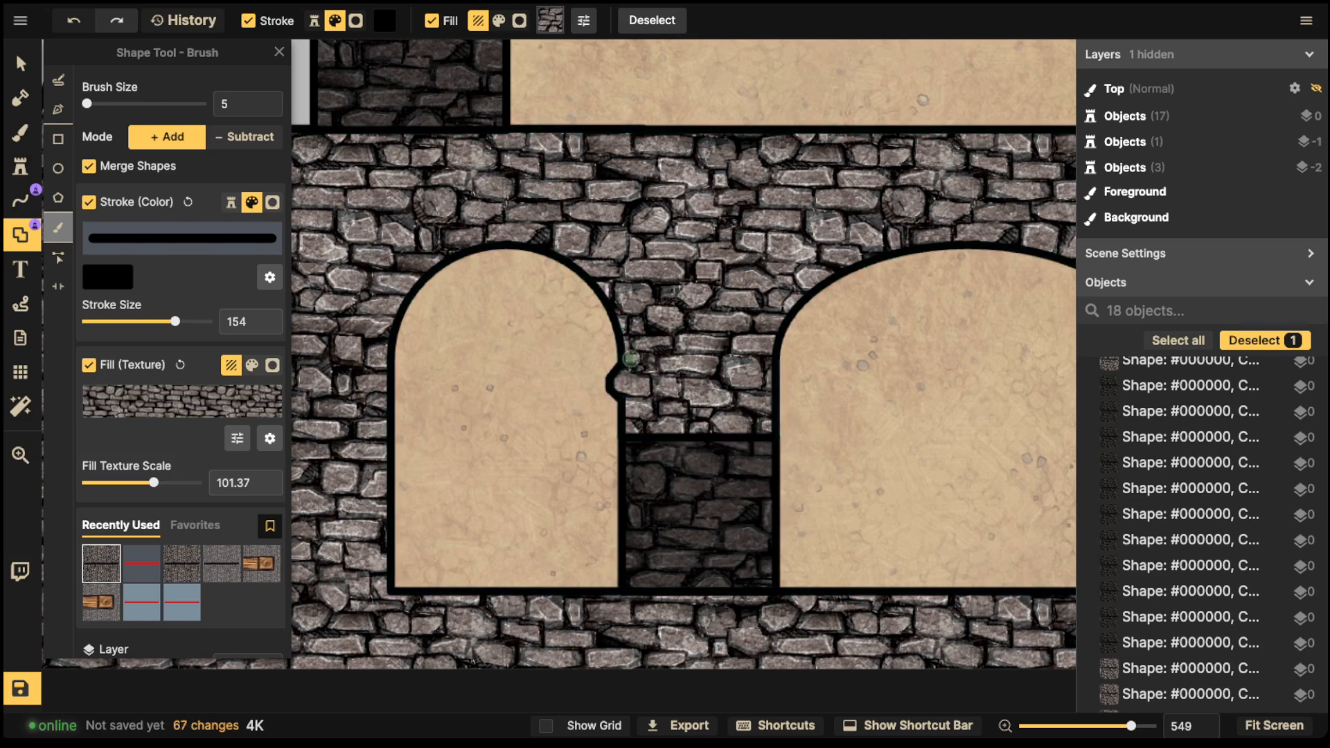
pyautogui.moveTo(598, 287); pyautogui.dragTo(735, 284)
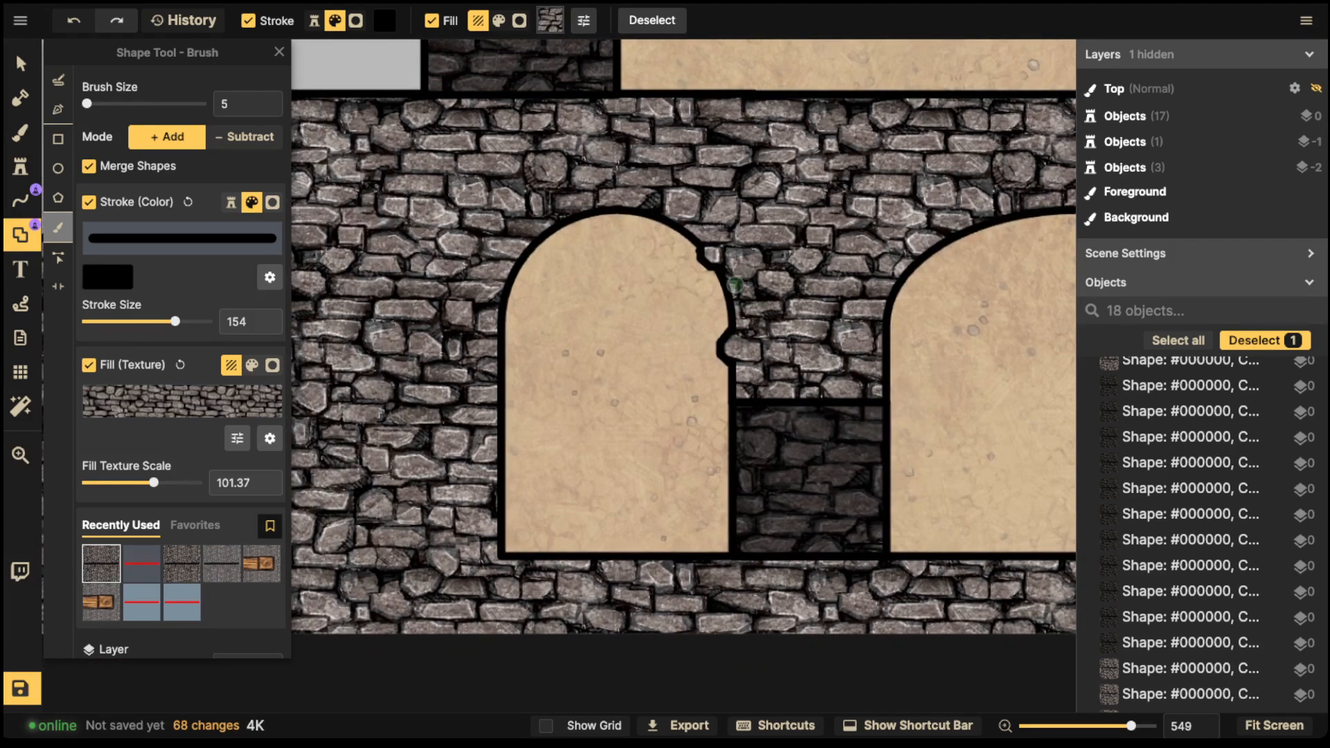
pyautogui.moveTo(500, 319); pyautogui.dragTo(499, 398)
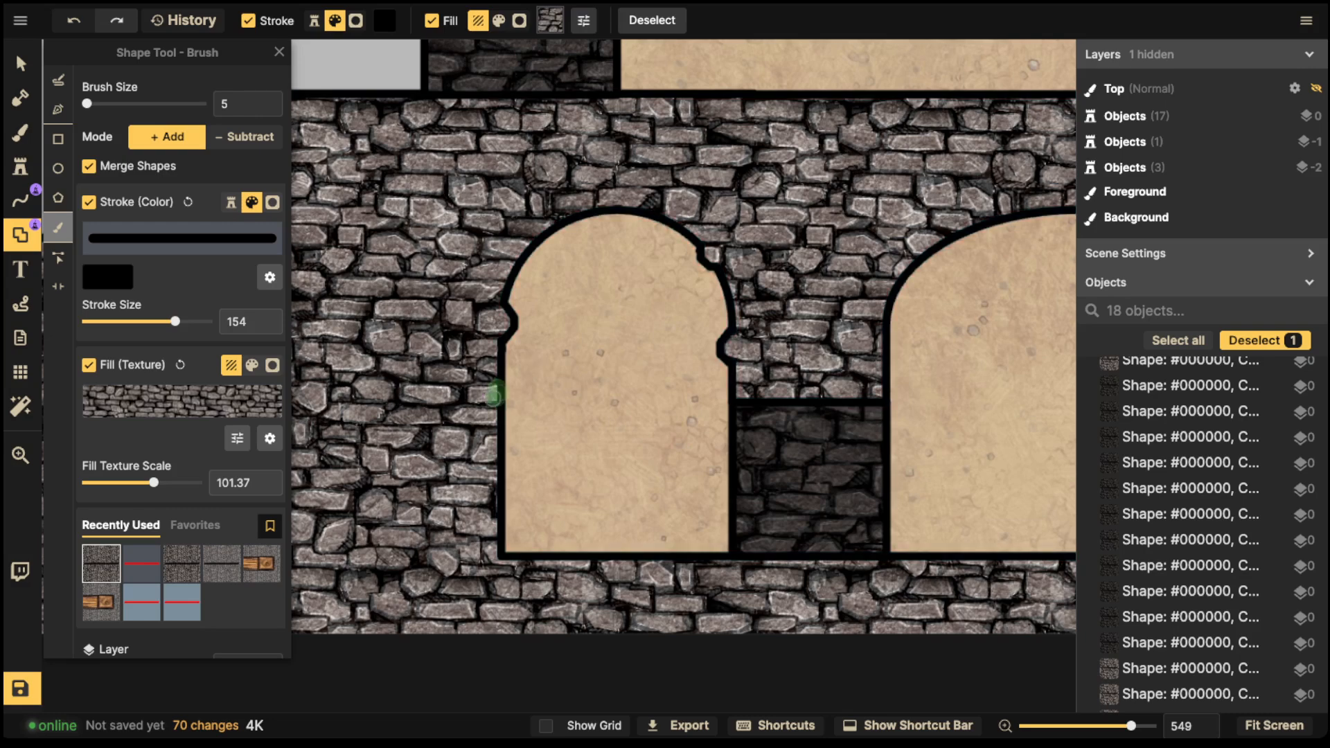
pyautogui.moveTo(499, 444); pyautogui.dragTo(502, 456)
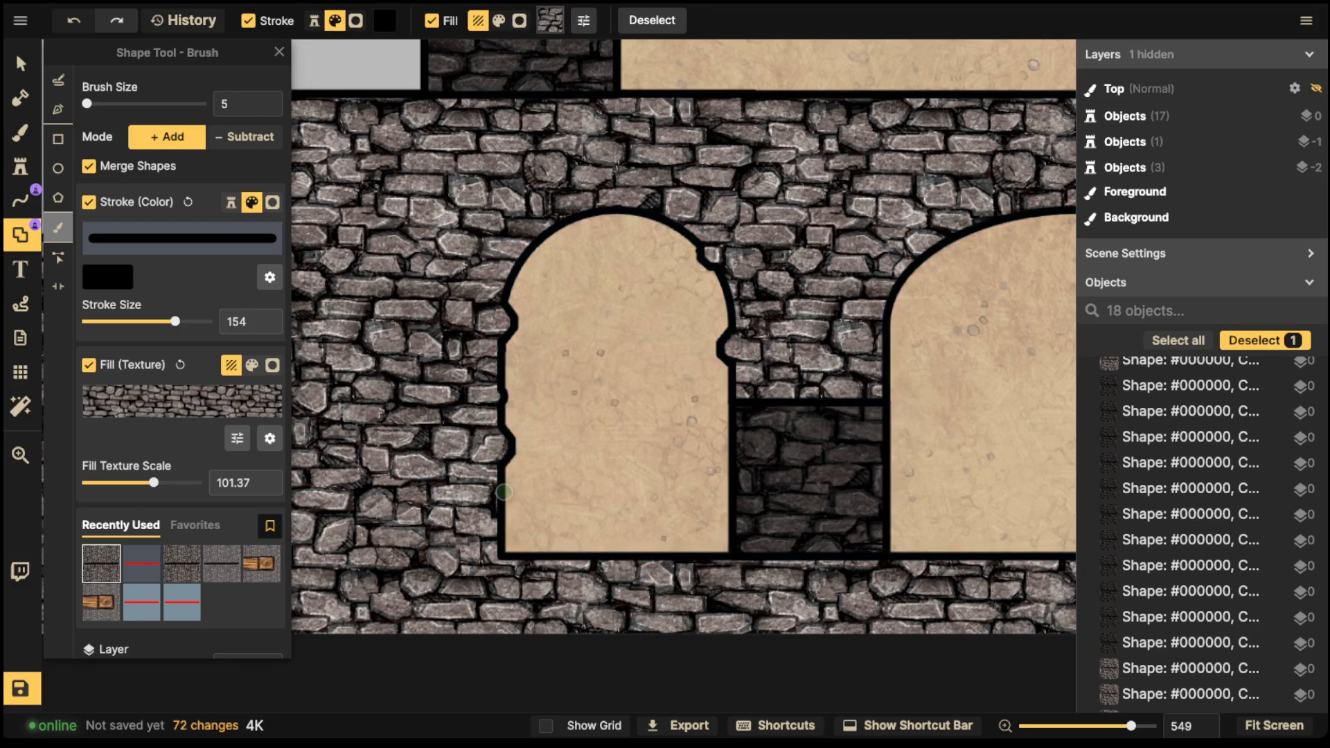
pyautogui.moveTo(503, 554); pyautogui.dragTo(505, 556)
pyautogui.press('space')
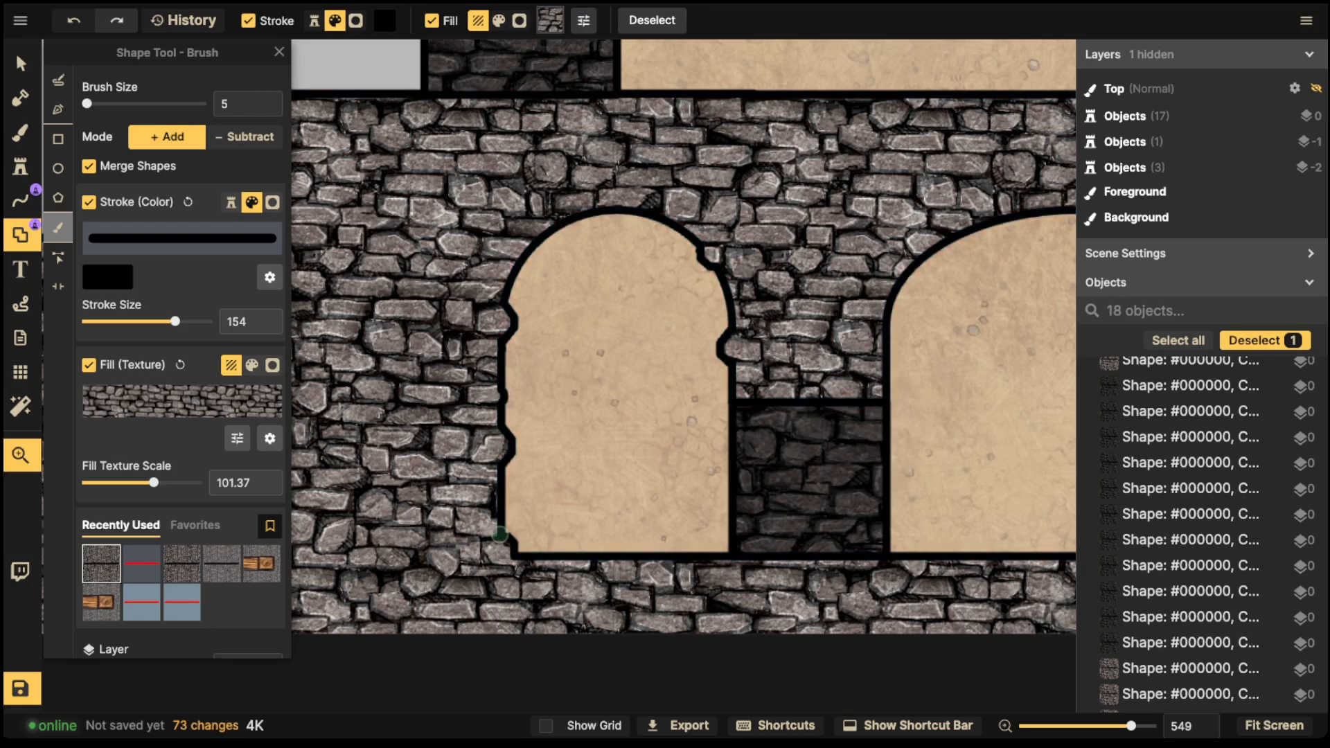
pyautogui.moveTo(1067, 374)
pyautogui.mouseDown()
pyautogui.moveTo(840, 401)
pyautogui.moveTo(736, 392)
pyautogui.mouseUp()
pyautogui.moveTo(896, 305)
pyautogui.mouseDown()
pyautogui.moveTo(690, 346)
pyautogui.moveTo(467, 534)
pyautogui.mouseUp()
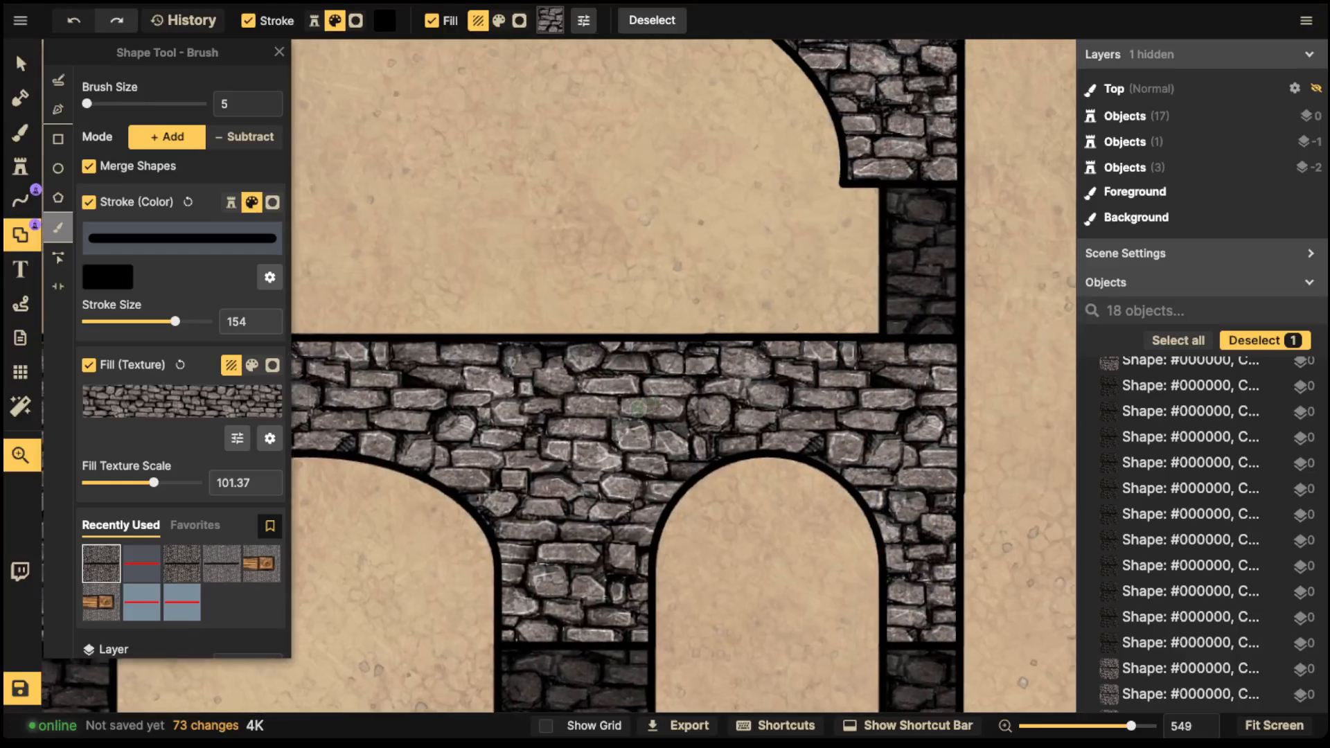
pyautogui.moveTo(658, 316); pyautogui.dragTo(639, 346)
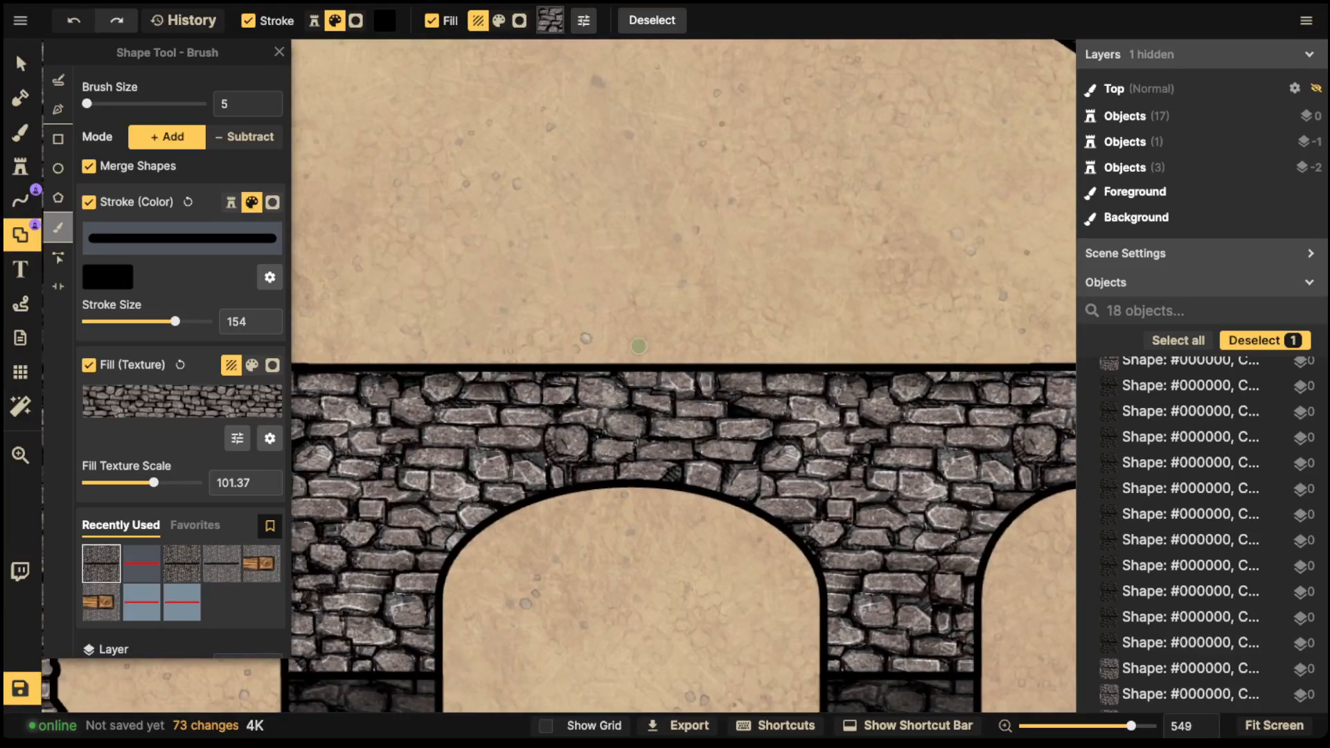
# Step: Add small irregular stone bumps along both edges of the wall between the narrow tan shaft and the right annex's tall opening
pyautogui.press('space')
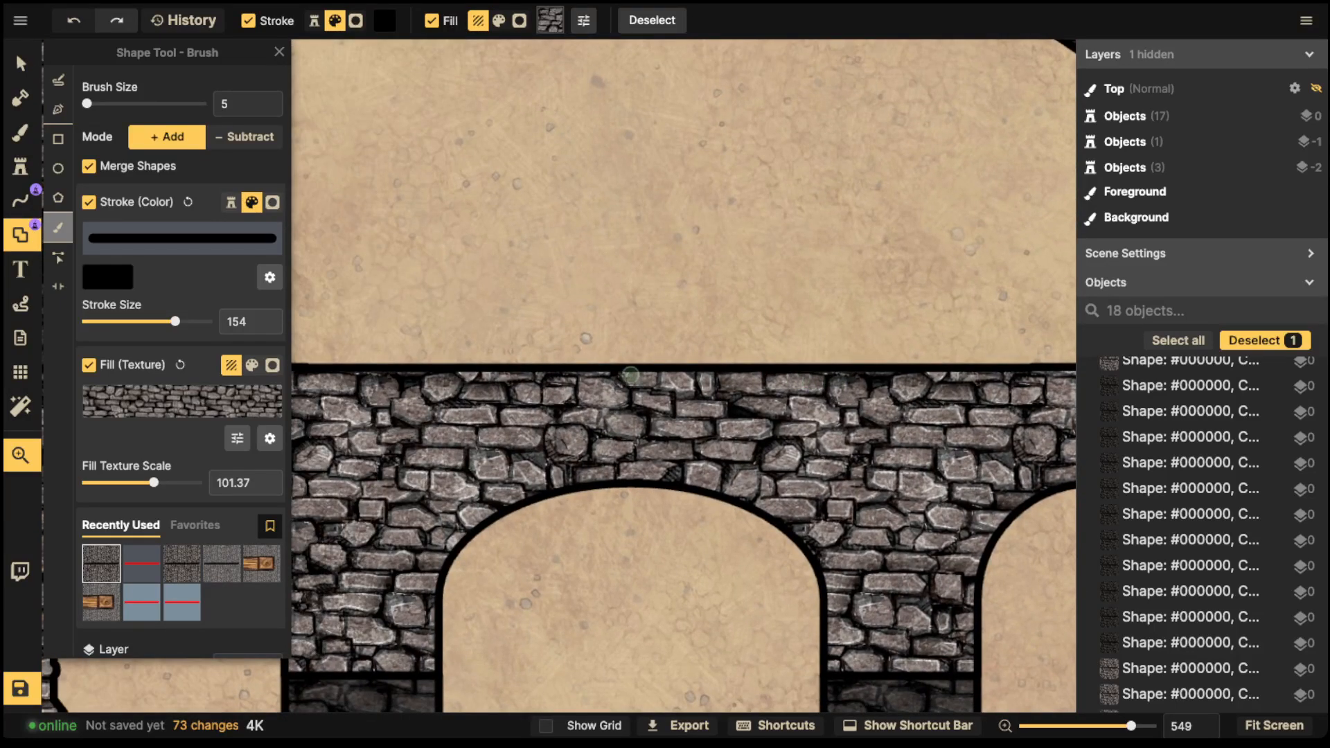
pyautogui.moveTo(873, 405); pyautogui.dragTo(650, 344)
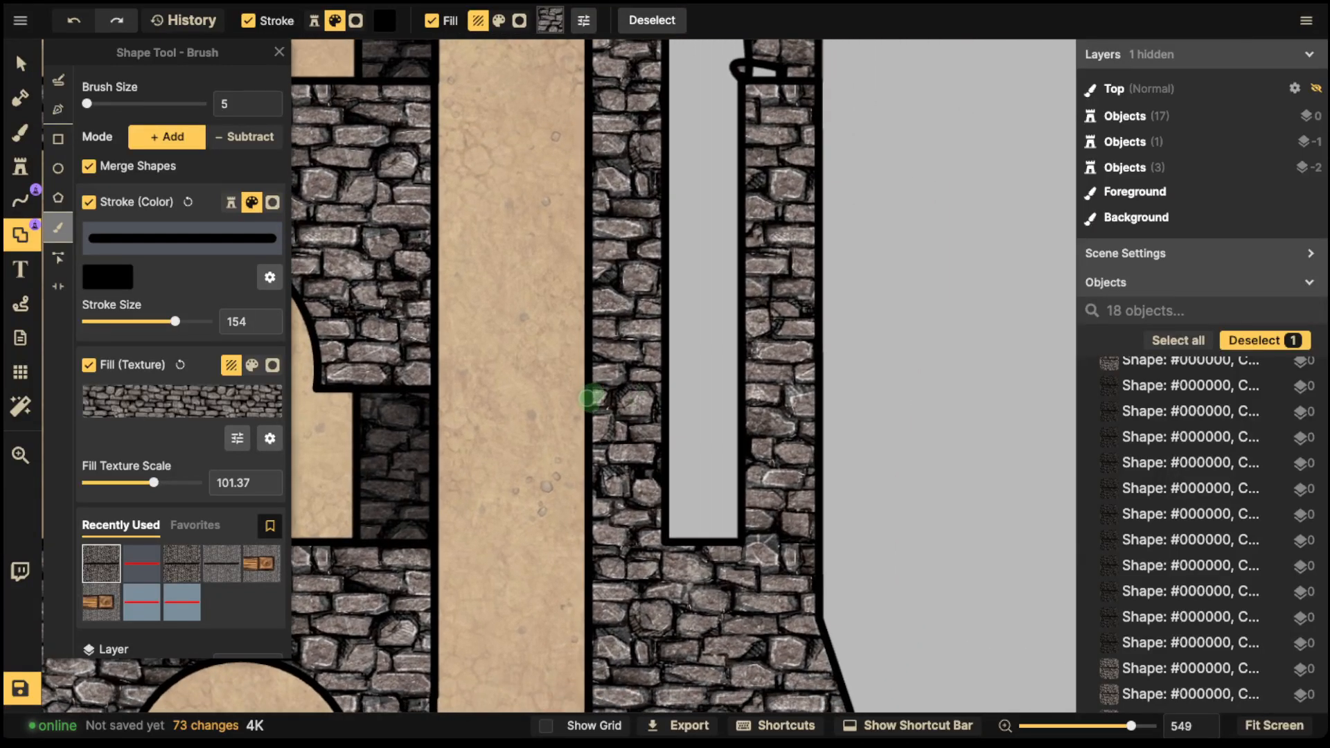
pyautogui.click(590, 398)
pyautogui.click(596, 458)
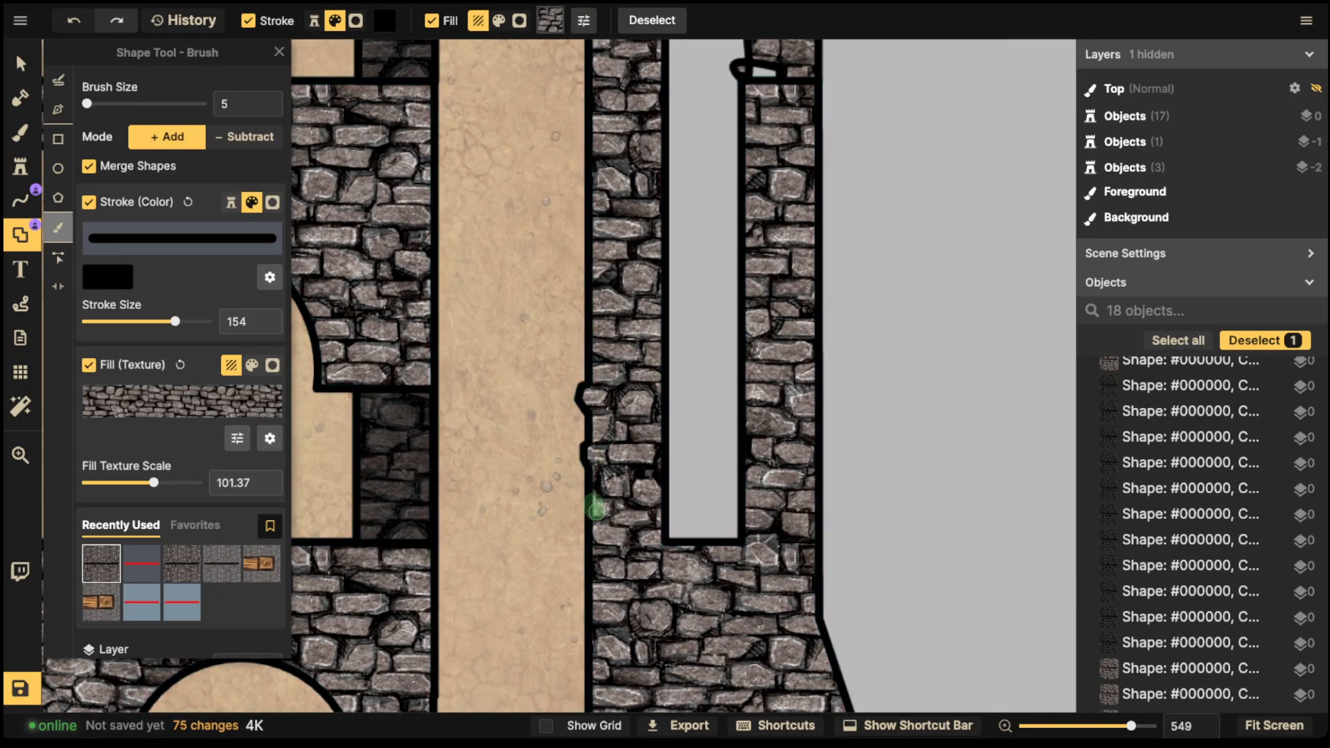
pyautogui.click(662, 372)
pyautogui.click(590, 269)
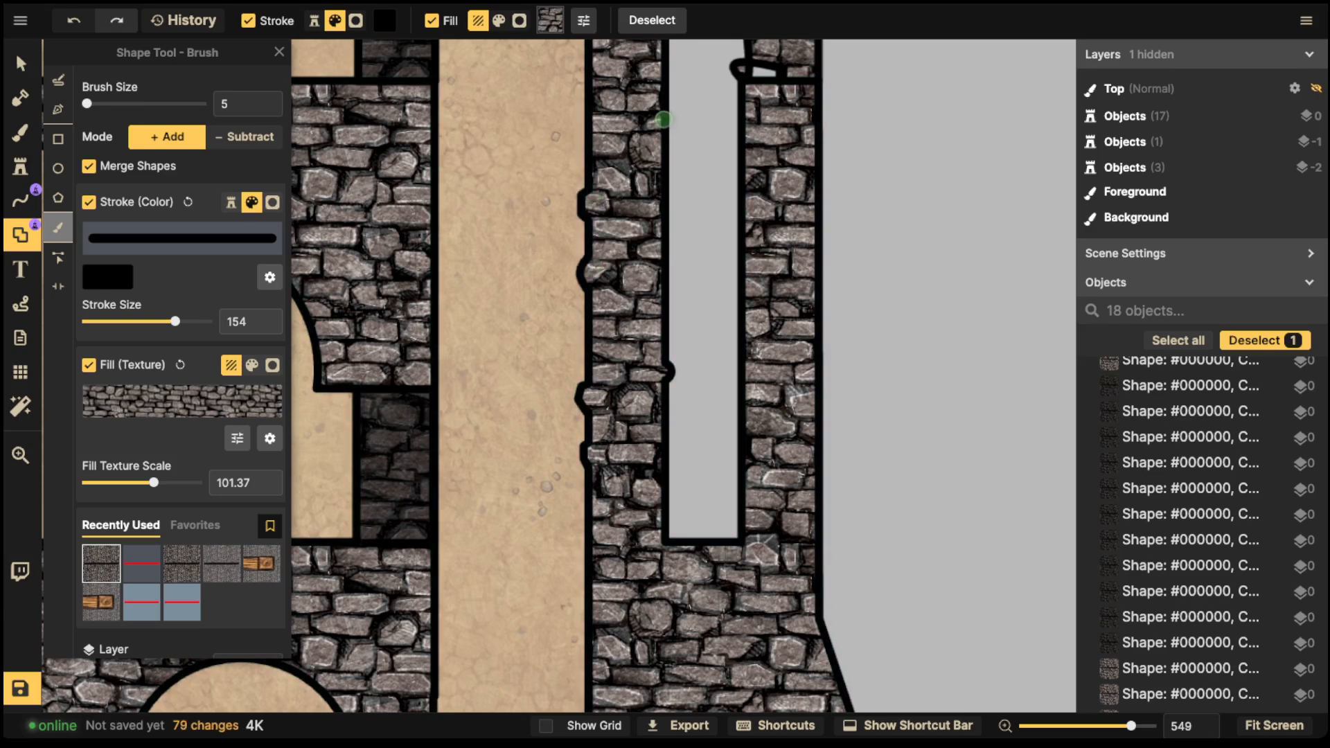
pyautogui.click(661, 120)
pyautogui.click(590, 99)
# Step: Roughen both edges of the right annex's outer wall beside its tall opening with small stone bumps
pyautogui.hscroll(5, 592, 95)
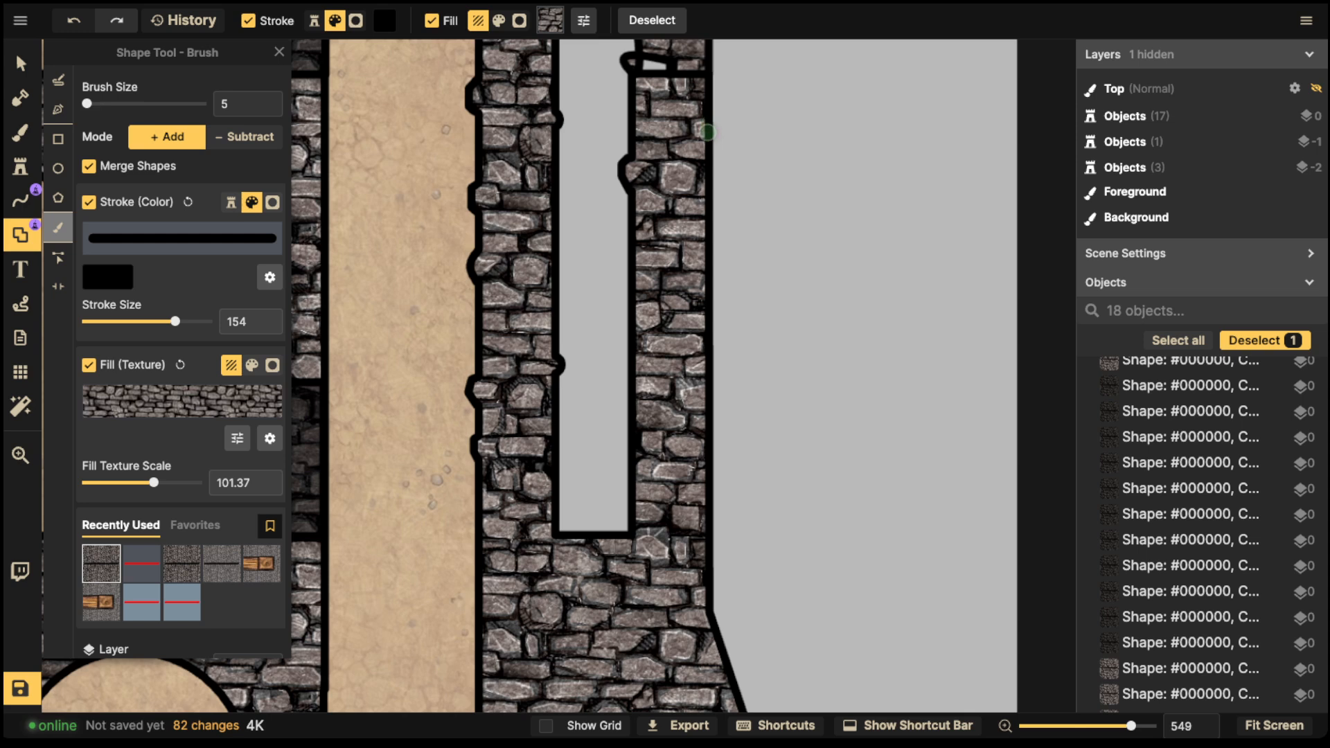
pyautogui.click(708, 131)
pyautogui.moveTo(634, 293); pyautogui.dragTo(636, 283)
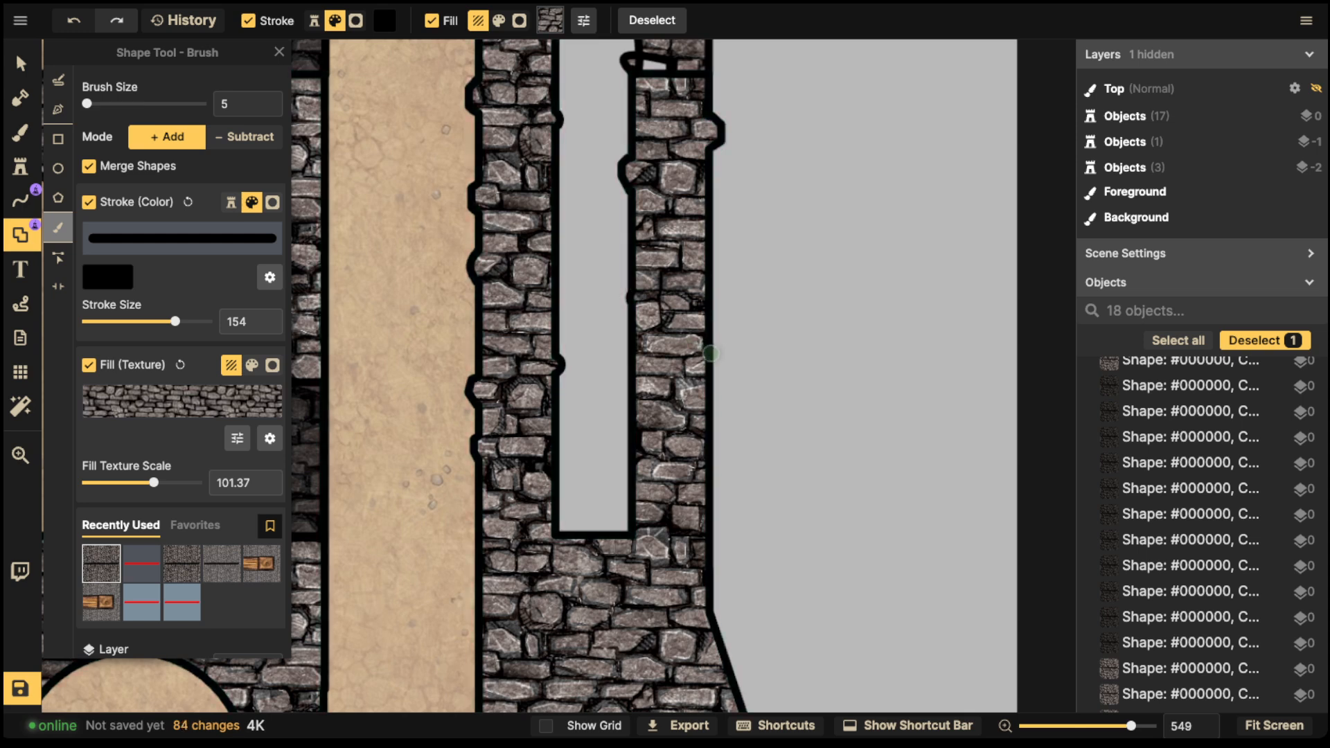
pyautogui.click(710, 359)
pyautogui.click(636, 451)
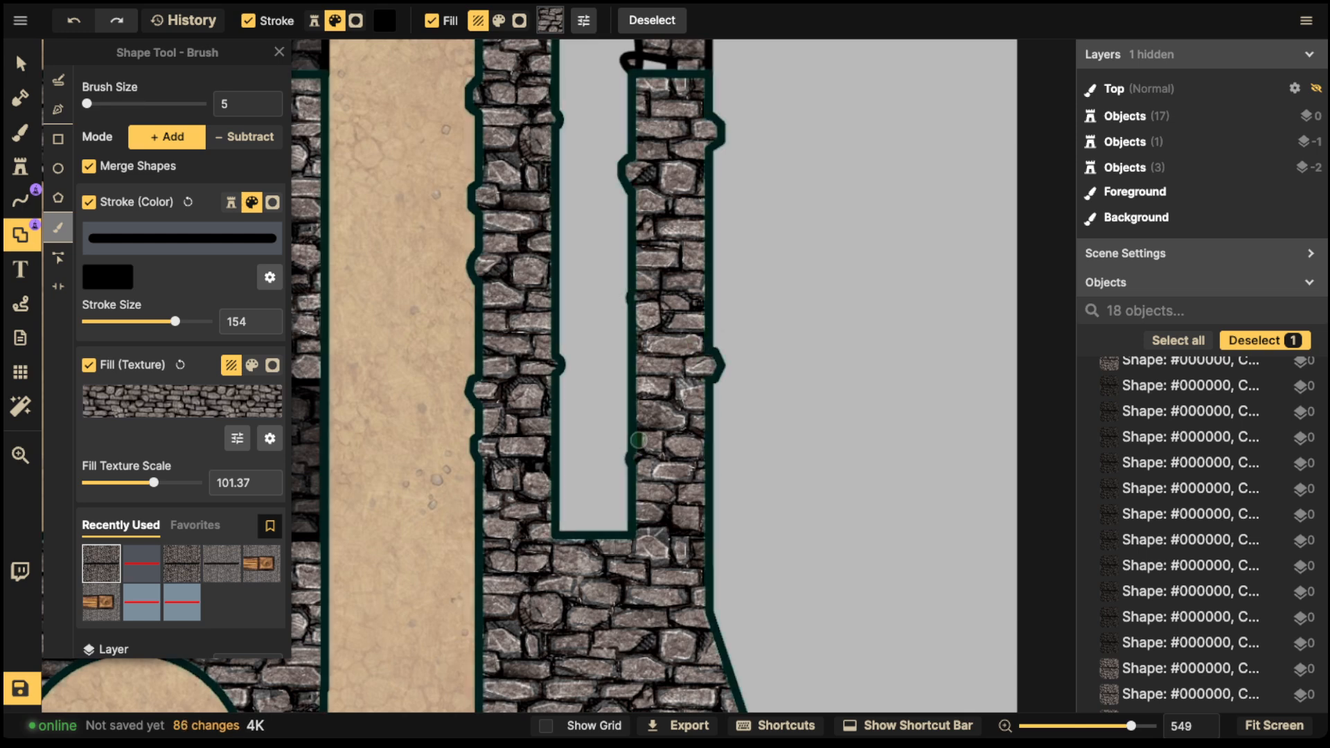
pyautogui.click(707, 488)
pyautogui.click(705, 474)
pyautogui.click(707, 521)
# Step: Add stone bumps down the lower edge of the right wall facing the tan shaft, from the annex opening's base towards the shaft floor
pyautogui.press('space')
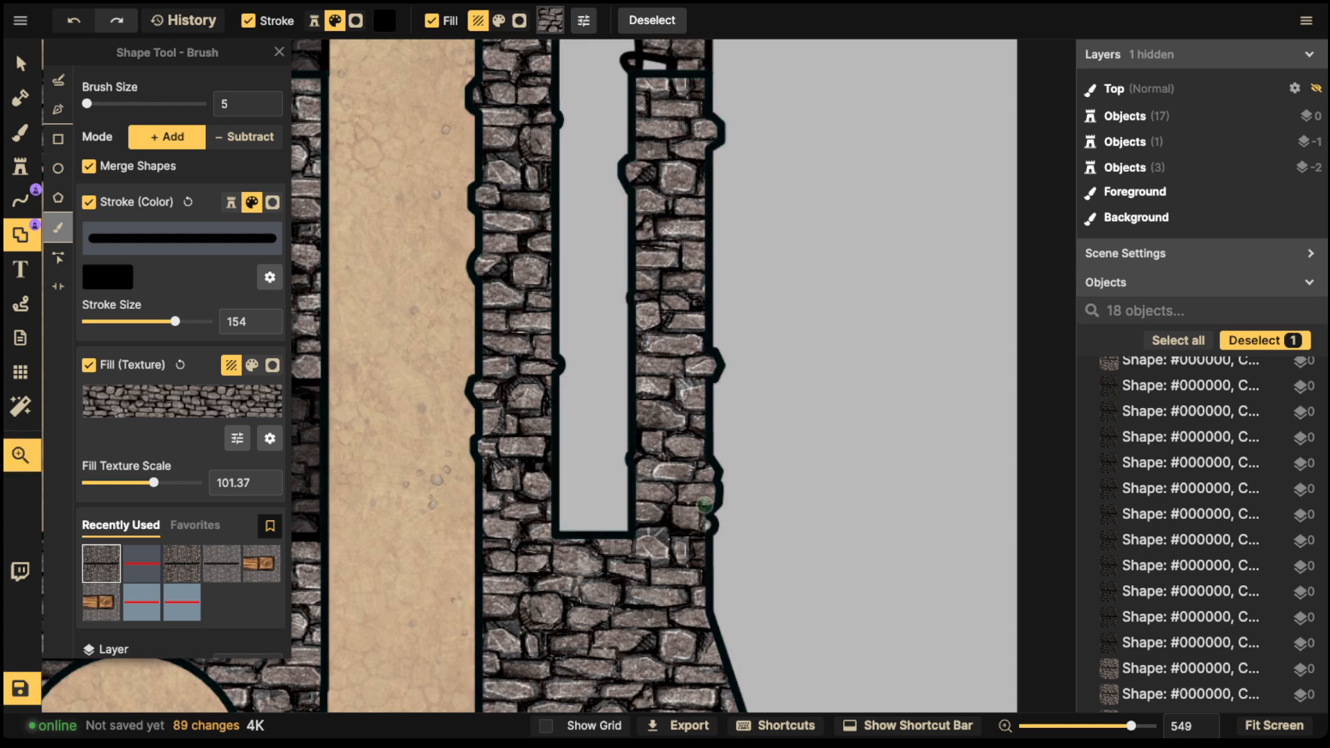
pyautogui.moveTo(744, 516); pyautogui.dragTo(748, 276)
pyautogui.moveTo(482, 316); pyautogui.dragTo(560, 247)
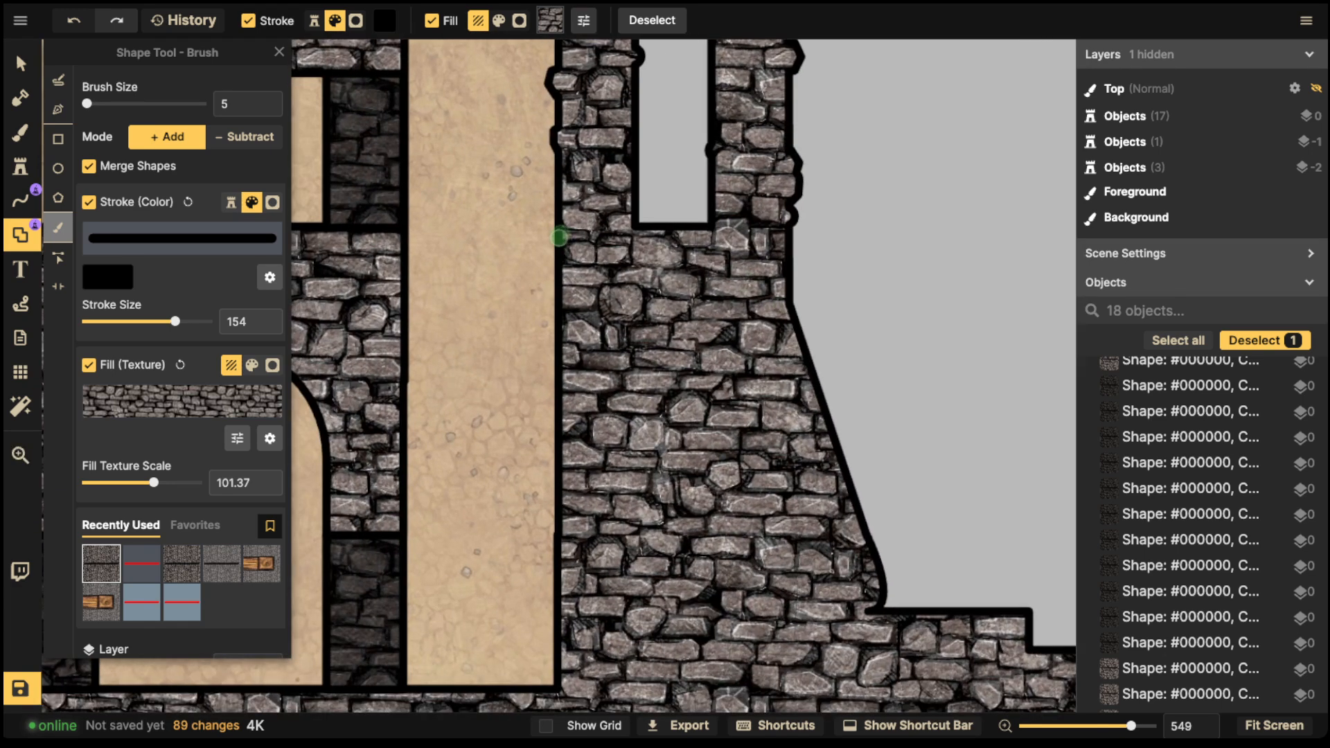
pyautogui.click(560, 237)
pyautogui.click(561, 185)
pyautogui.click(562, 409)
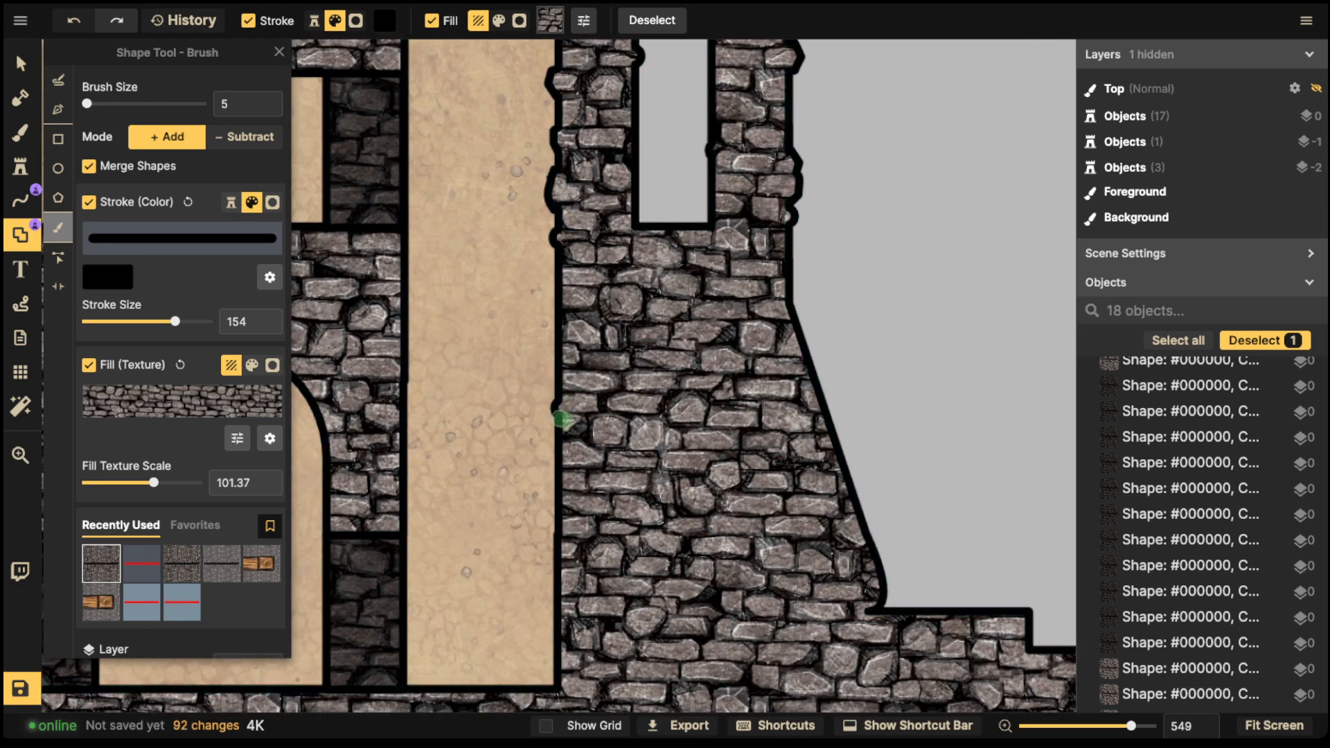
pyautogui.click(563, 424)
pyautogui.click(563, 481)
pyautogui.click(561, 547)
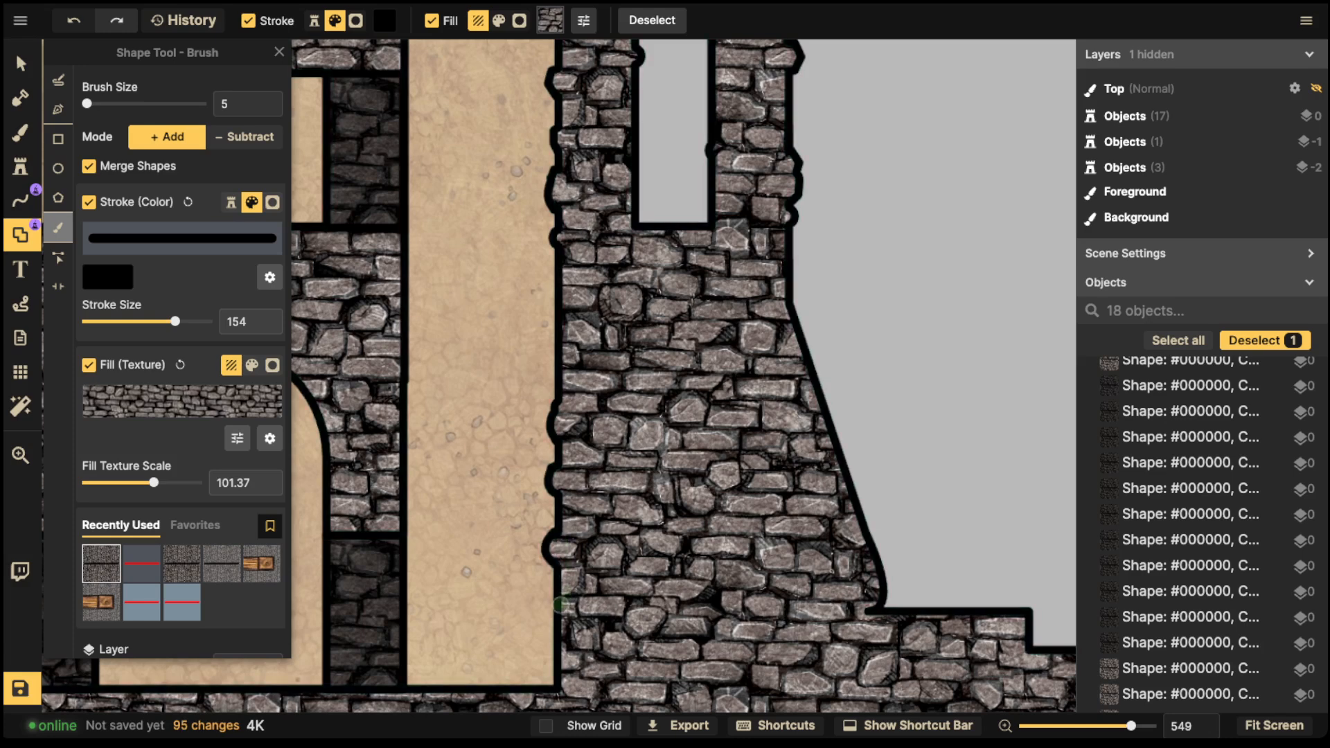
pyautogui.click(563, 611)
pyautogui.click(561, 623)
# Step: Roughen the right annex's sloping buttress, its foot and the corner of the ground ledge with small stone bumps
pyautogui.hscroll(5, 623, 519)
pyautogui.scroll(-2, 623, 519)
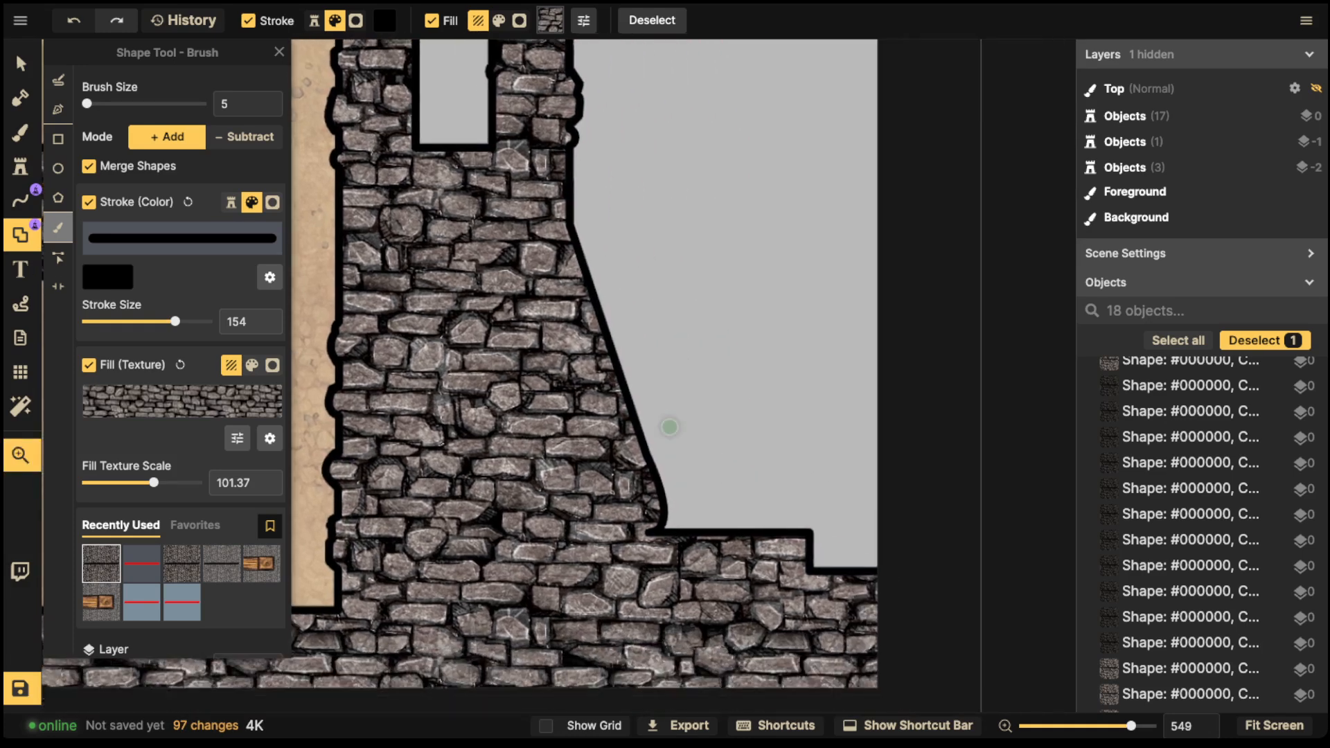
pyautogui.moveTo(654, 528); pyautogui.dragTo(653, 523)
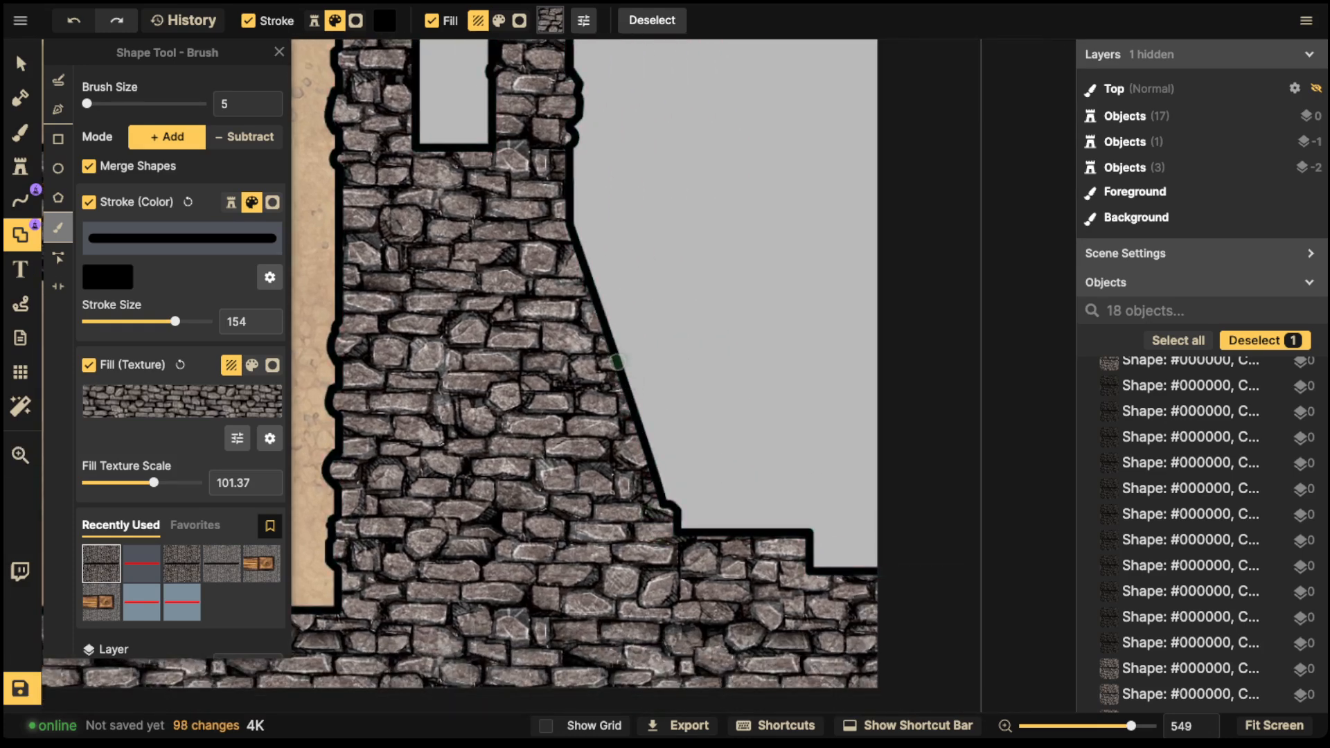
pyautogui.click(615, 361)
pyautogui.click(609, 342)
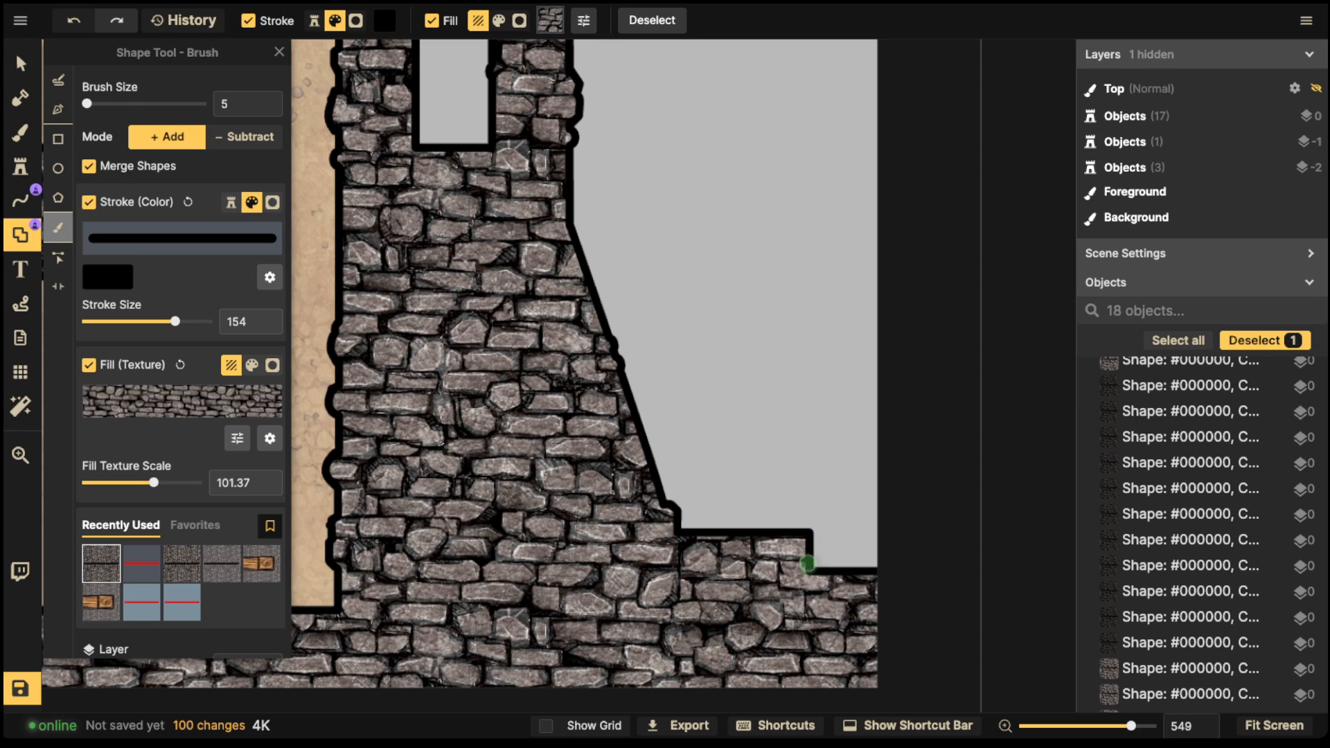
pyautogui.moveTo(808, 562); pyautogui.dragTo(822, 570)
# Step: Add stone bumps to the shaft-facing edge of the masonry beside the wide arch's right end
pyautogui.moveTo(600, 230); pyautogui.dragTo(642, 588)
pyautogui.moveTo(660, 324); pyautogui.dragTo(667, 507)
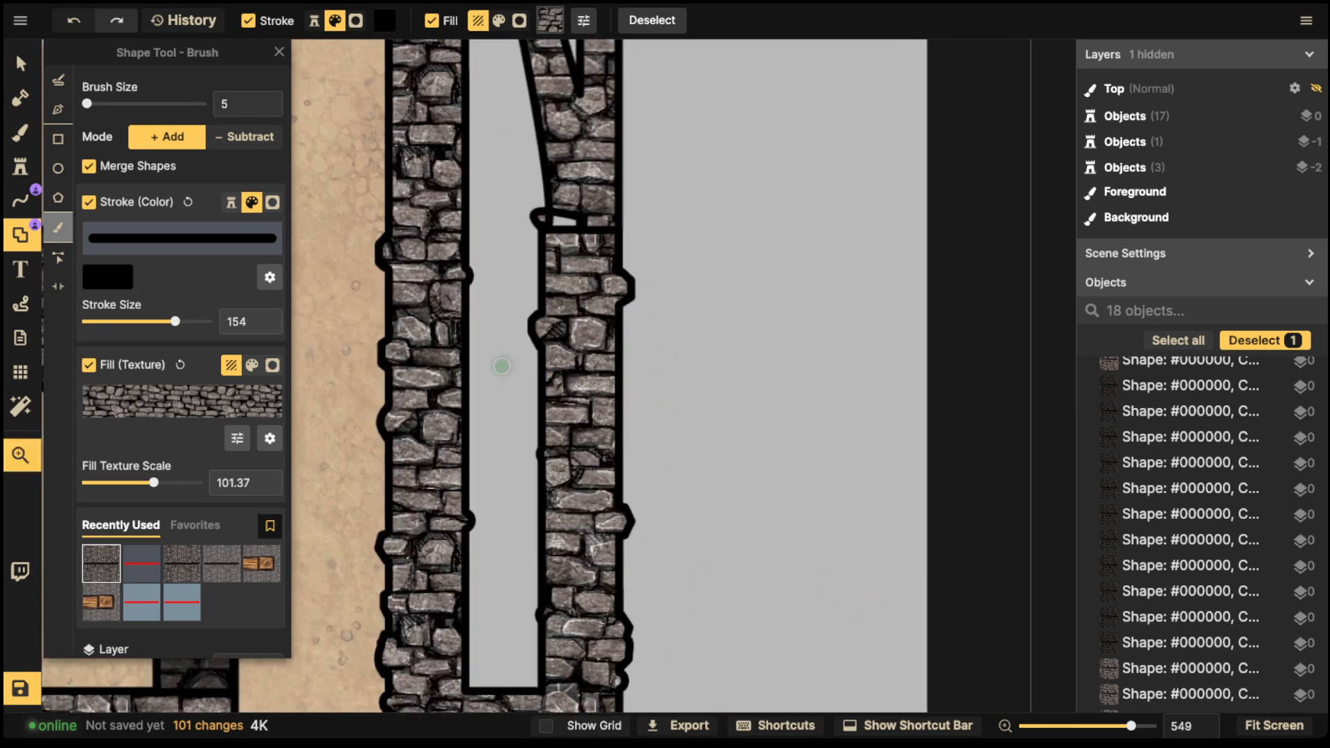
pyautogui.moveTo(501, 365); pyautogui.dragTo(852, 374)
pyautogui.moveTo(585, 322); pyautogui.dragTo(763, 350)
pyautogui.click(759, 316)
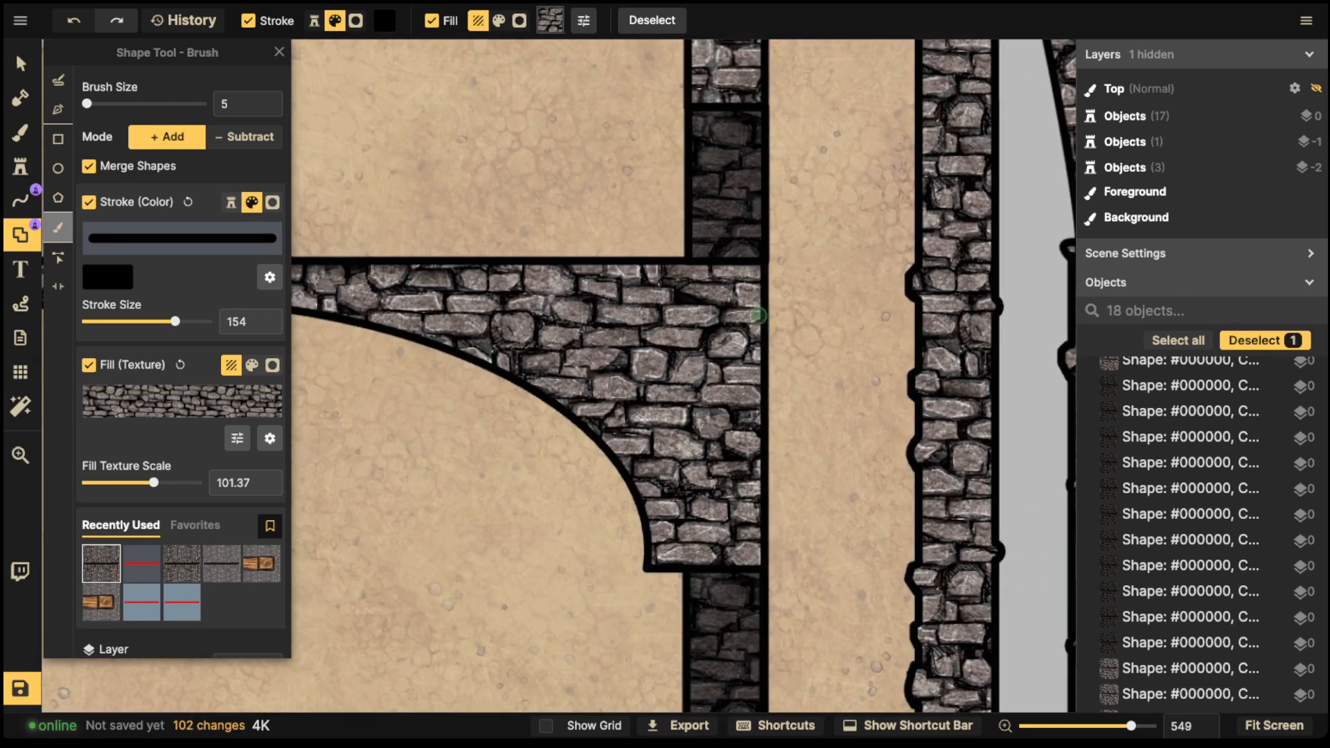
pyautogui.moveTo(758, 285); pyautogui.dragTo(785, 301)
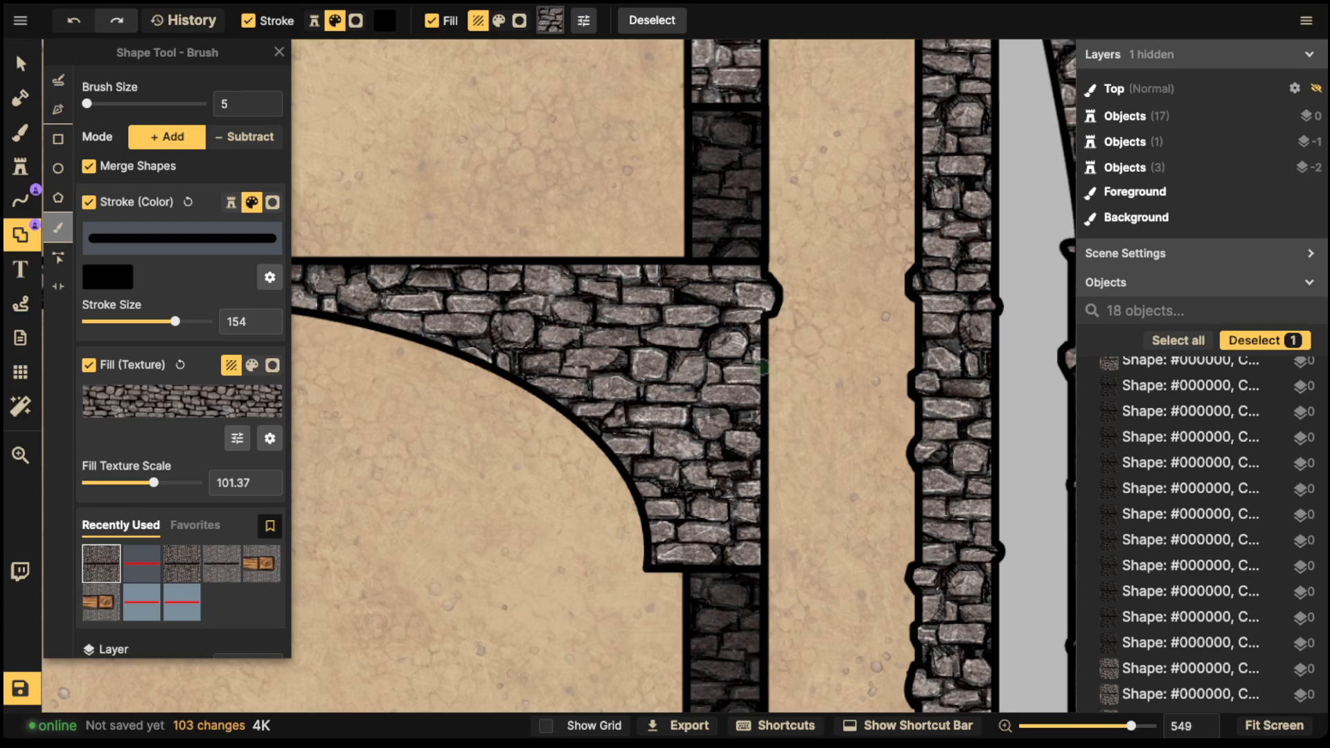
pyautogui.click(762, 361)
pyautogui.click(763, 415)
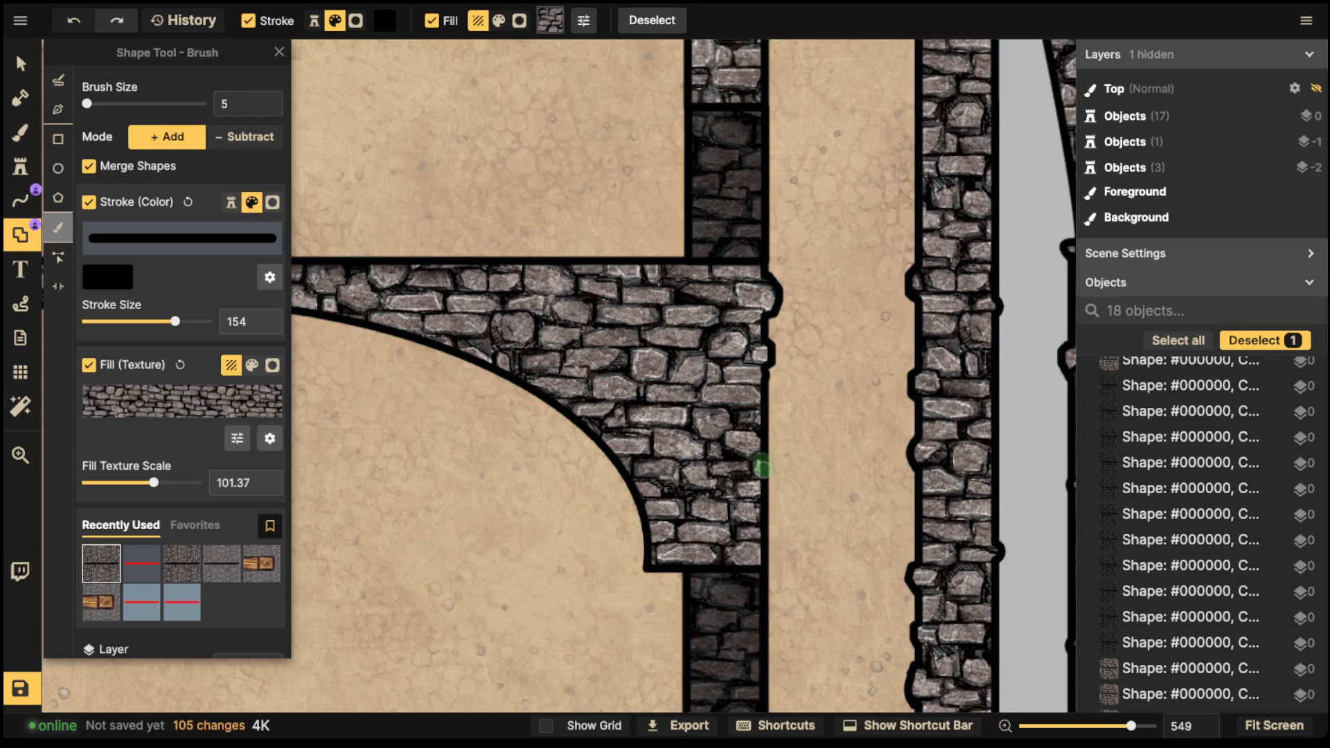
pyautogui.moveTo(763, 469); pyautogui.dragTo(761, 460)
# Step: Add small stone bumps along the underside of the wide arch, on its left curve, crown and right curve
pyautogui.moveTo(308, 381); pyautogui.dragTo(621, 370)
pyautogui.moveTo(329, 420); pyautogui.dragTo(557, 407)
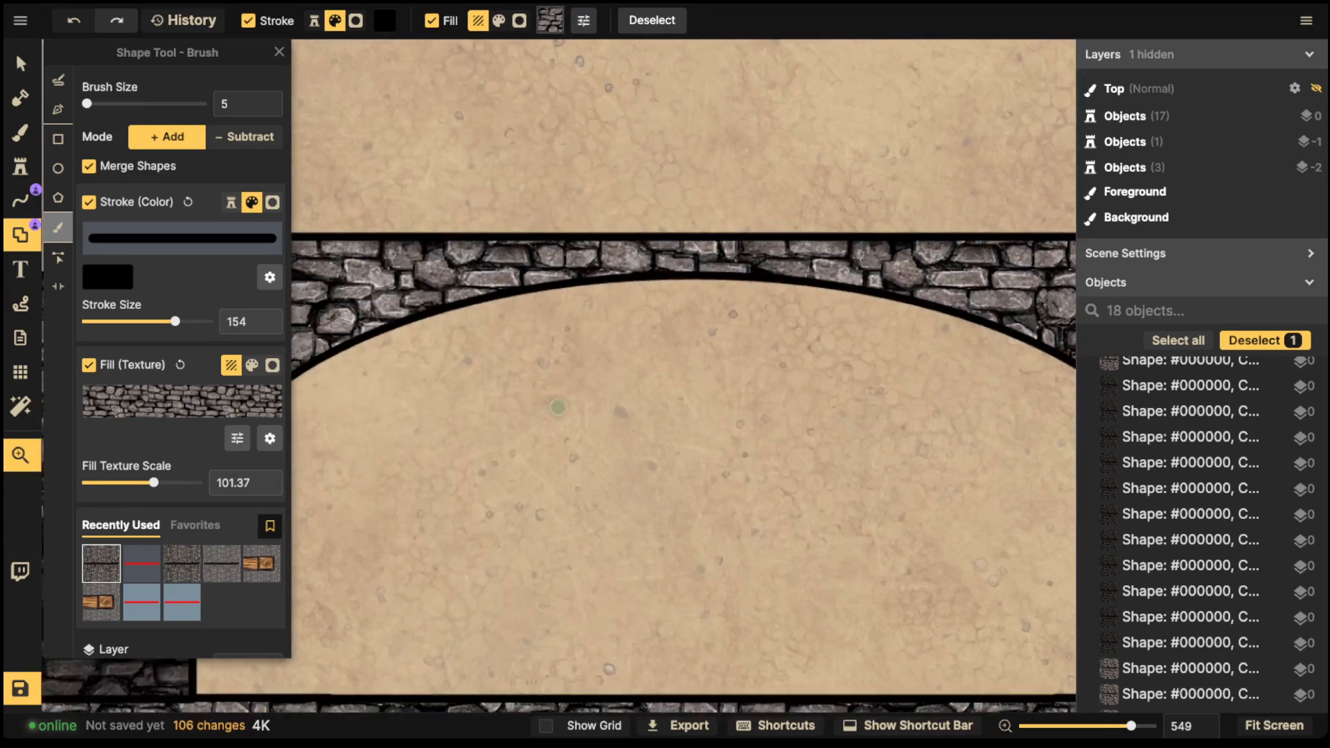
pyautogui.moveTo(514, 191); pyautogui.dragTo(529, 409)
pyautogui.moveTo(299, 374); pyautogui.dragTo(594, 371)
pyautogui.moveTo(588, 604)
pyautogui.mouseDown()
pyautogui.moveTo(534, 470)
pyautogui.moveTo(498, 498)
pyautogui.moveTo(443, 505)
pyautogui.moveTo(395, 479)
pyautogui.mouseUp()
pyautogui.click(475, 526)
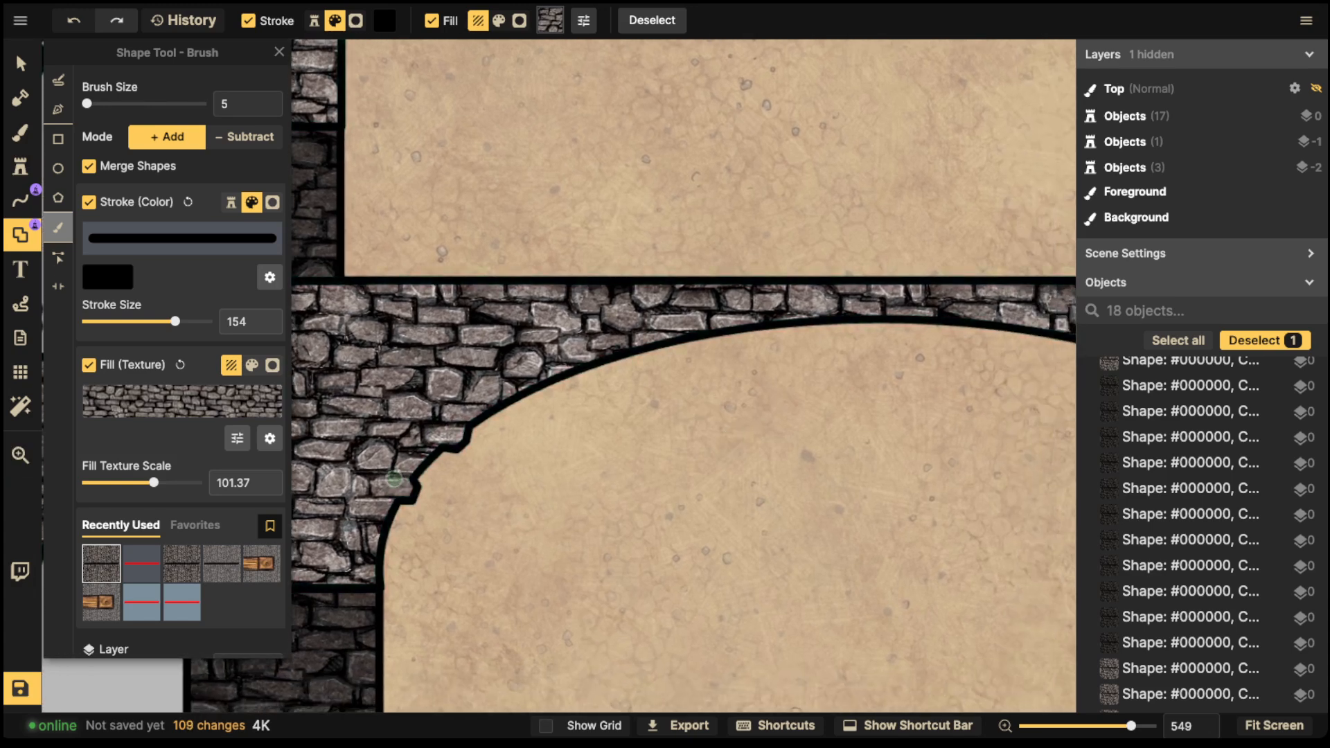
pyautogui.moveTo(745, 315); pyautogui.dragTo(750, 316)
pyautogui.moveTo(893, 314)
pyautogui.mouseDown()
pyautogui.moveTo(651, 291)
pyautogui.moveTo(718, 275)
pyautogui.moveTo(666, 271)
pyautogui.moveTo(783, 280)
pyautogui.moveTo(719, 284)
pyautogui.mouseUp()
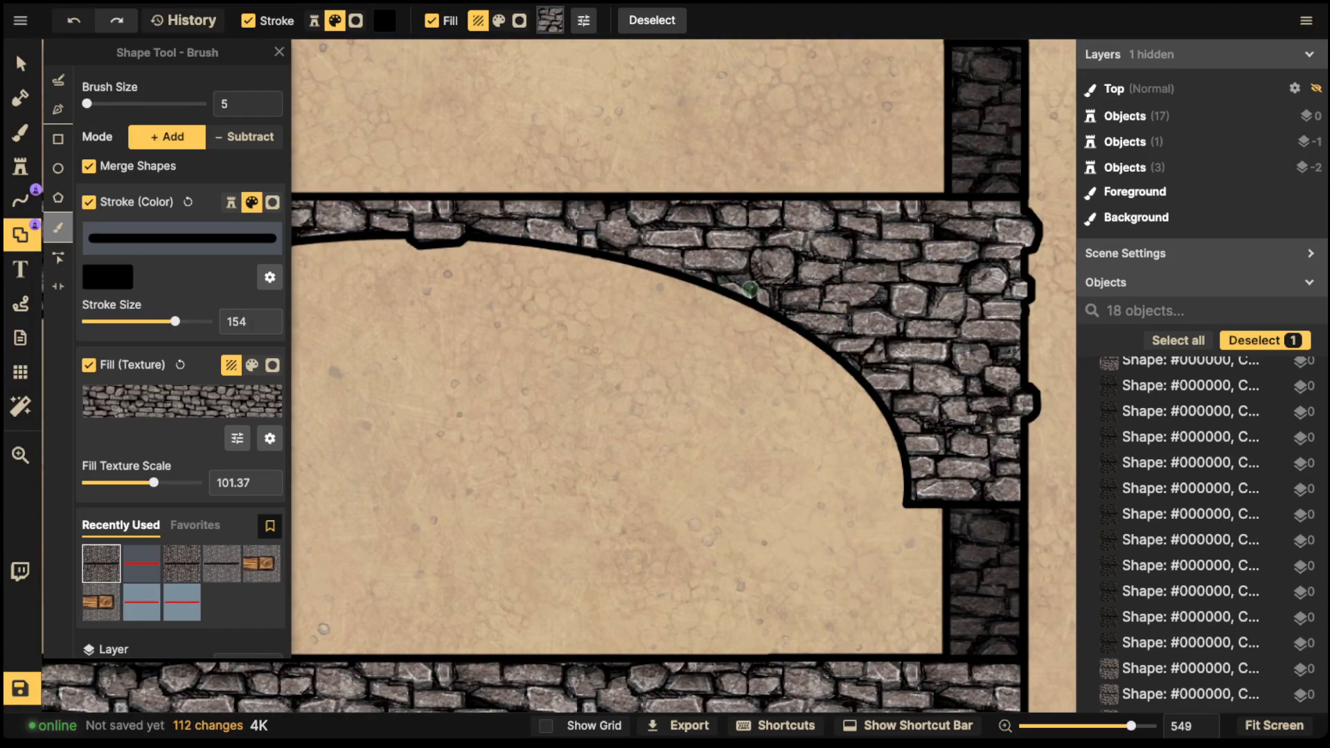
pyautogui.moveTo(857, 363); pyautogui.dragTo(865, 344)
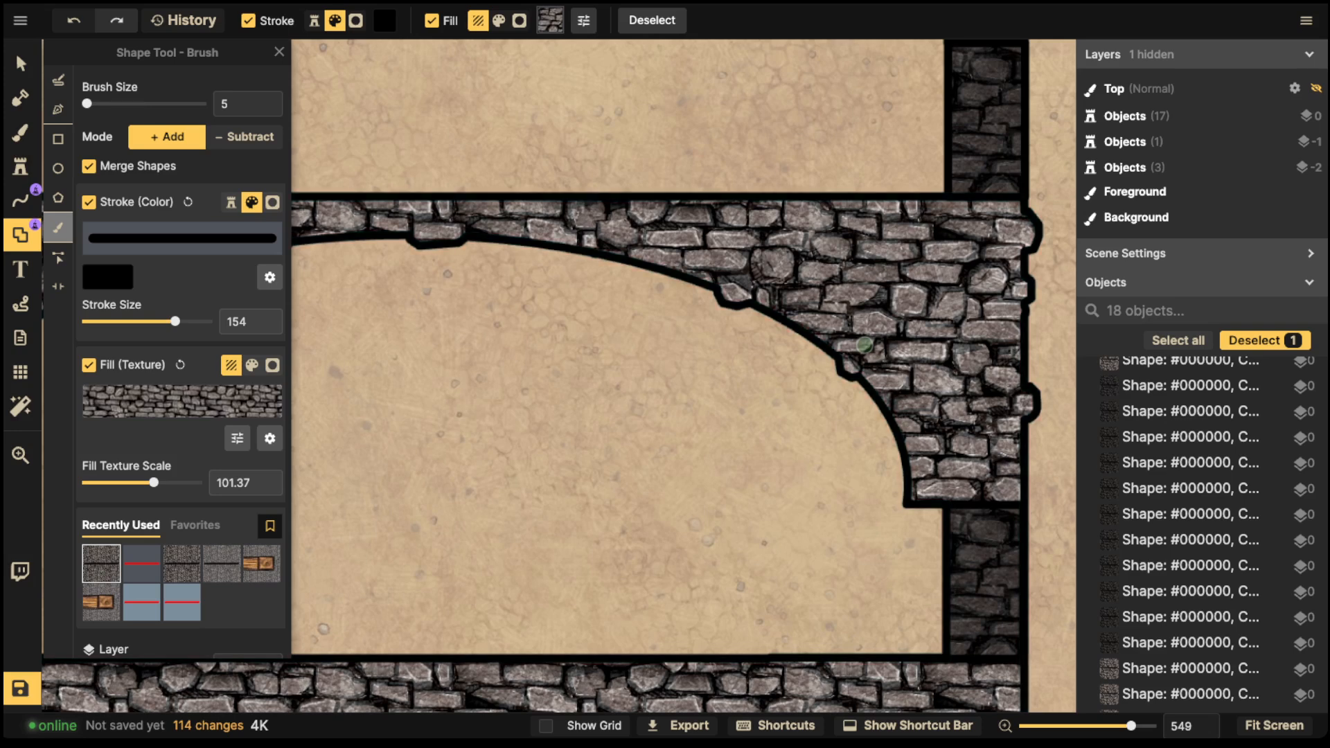
pyautogui.moveTo(762, 302)
pyautogui.mouseDown()
pyautogui.moveTo(774, 311)
pyautogui.moveTo(777, 296)
pyautogui.mouseUp()
# Step: Roughen both edges of the tower's left wall beside the left annex's arched opening, and the step at the opening's floor
pyautogui.moveTo(558, 381)
pyautogui.mouseDown()
pyautogui.moveTo(849, 419)
pyautogui.moveTo(628, 414)
pyautogui.moveTo(801, 372)
pyautogui.moveTo(707, 395)
pyautogui.moveTo(787, 353)
pyautogui.mouseUp()
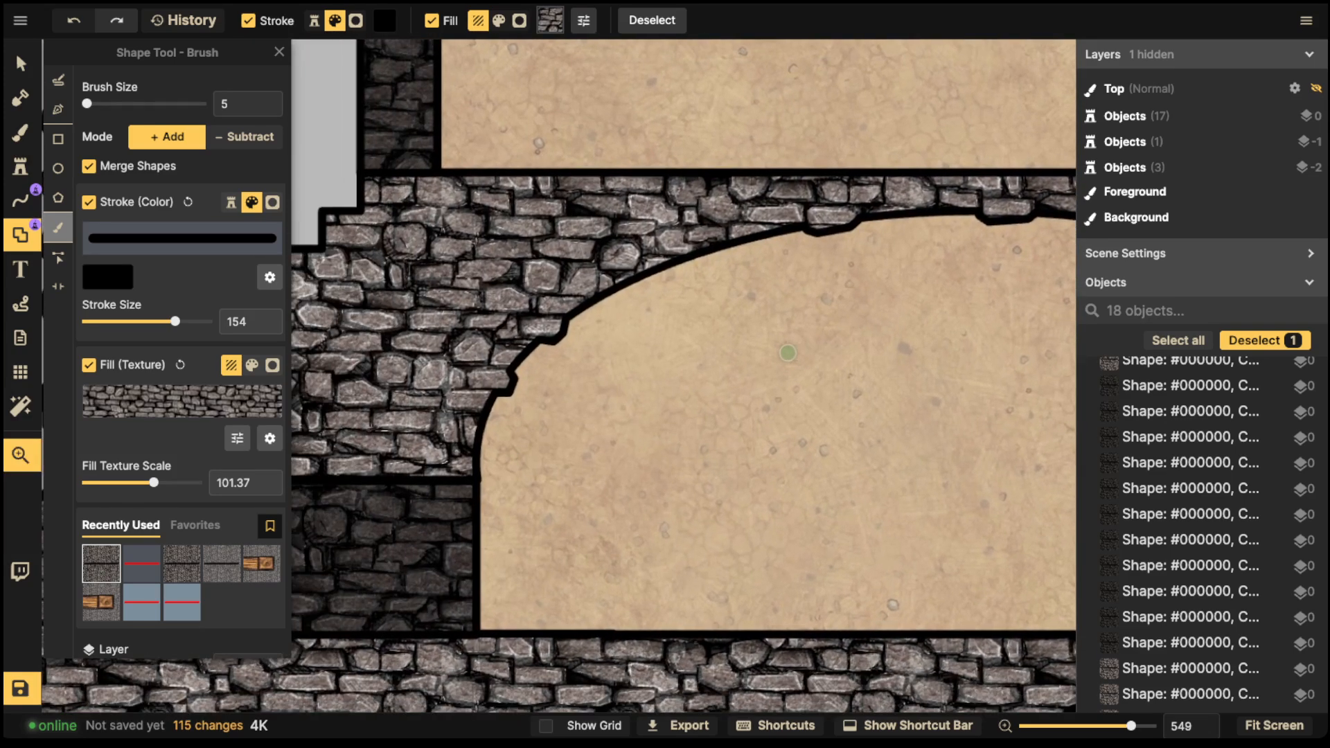
pyautogui.moveTo(298, 341); pyautogui.dragTo(720, 568)
pyautogui.moveTo(642, 386); pyautogui.dragTo(694, 545)
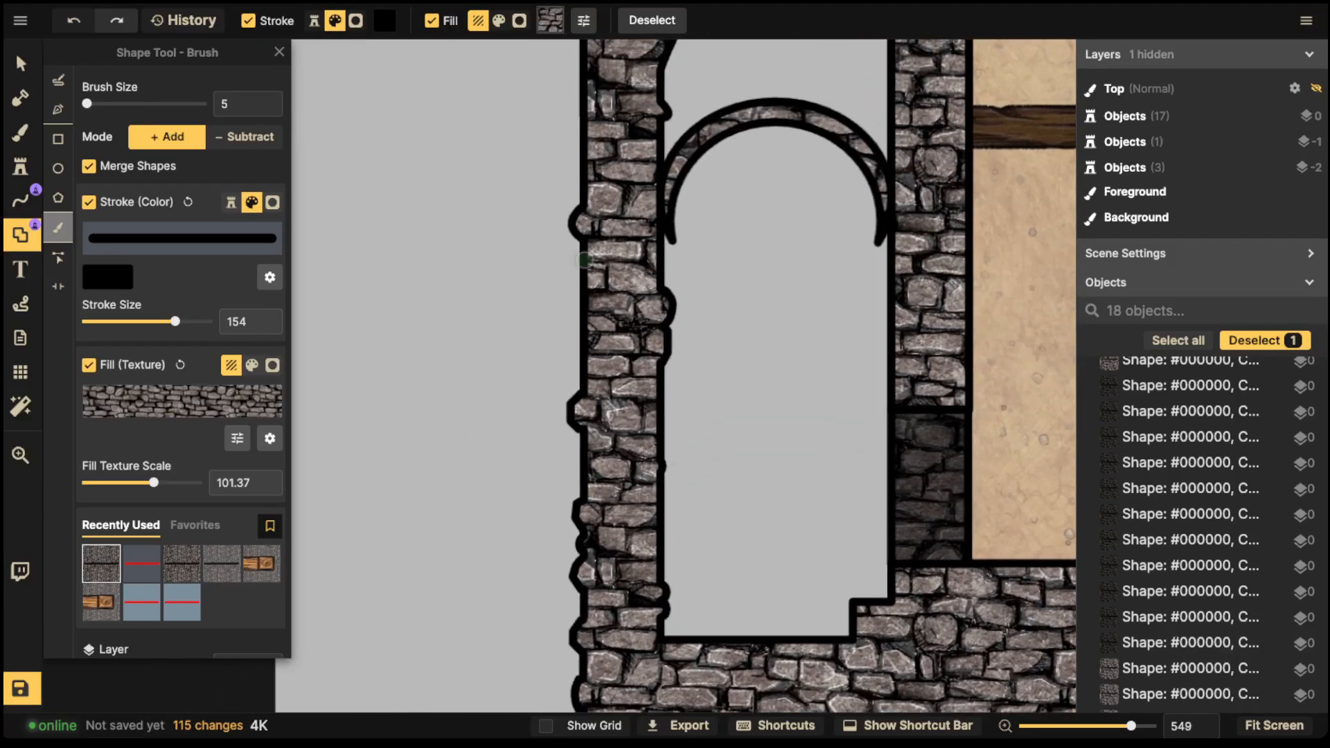
pyautogui.moveTo(589, 449); pyautogui.dragTo(598, 400)
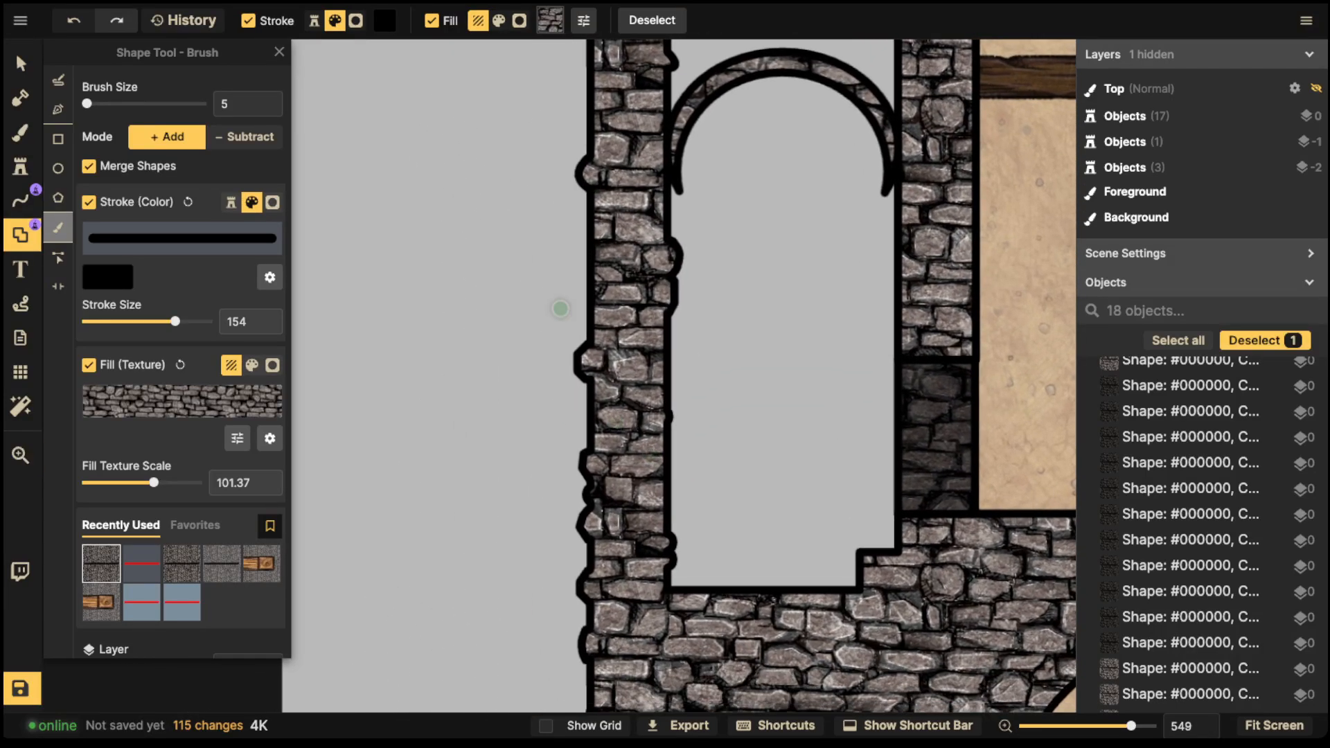
pyautogui.moveTo(668, 436); pyautogui.dragTo(622, 303)
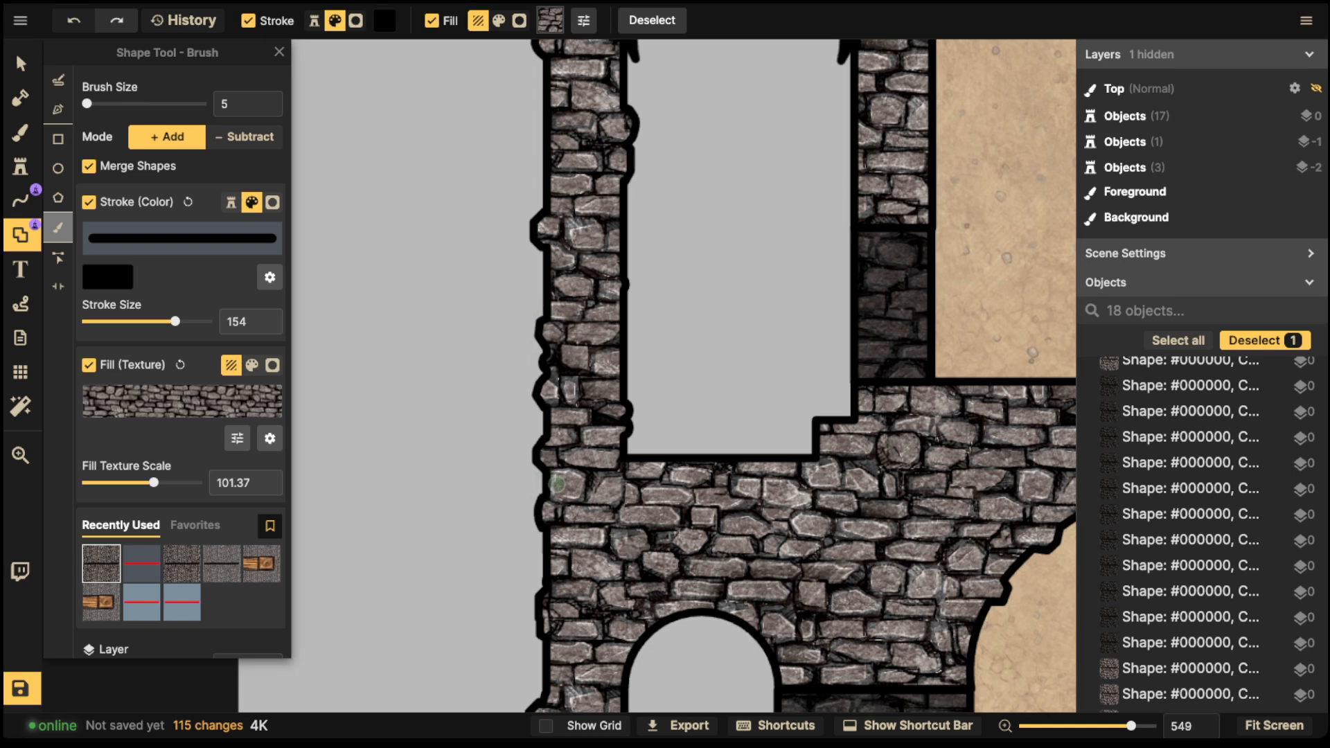
pyautogui.moveTo(560, 223); pyautogui.dragTo(554, 284)
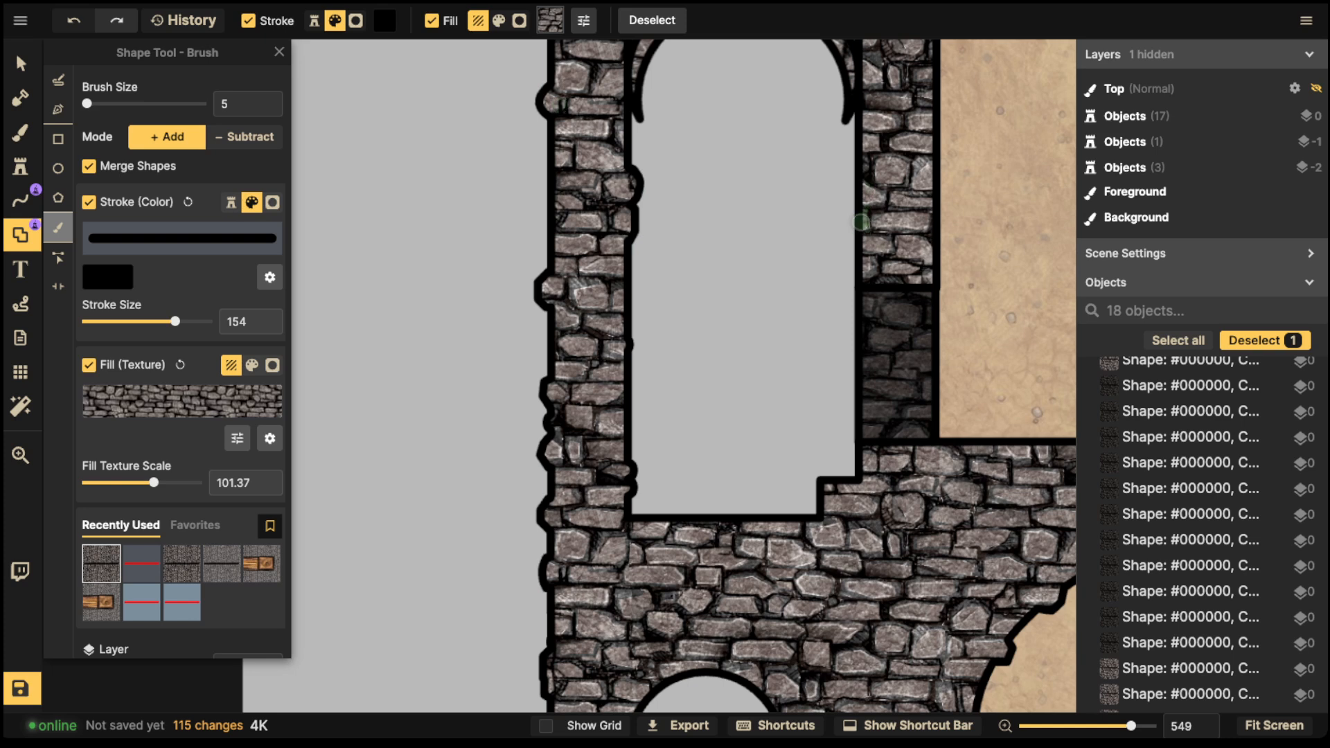
pyautogui.click(861, 222)
pyautogui.click(864, 150)
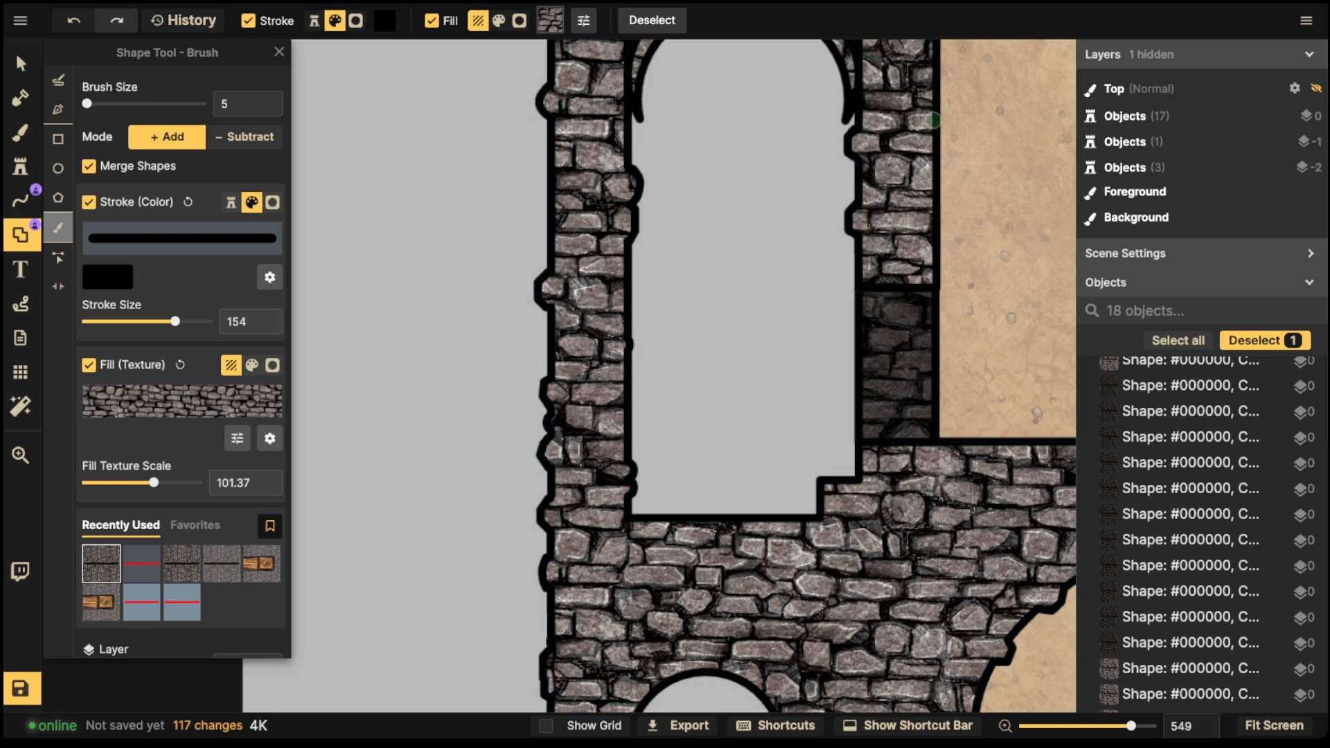
pyautogui.click(933, 120)
pyautogui.click(932, 66)
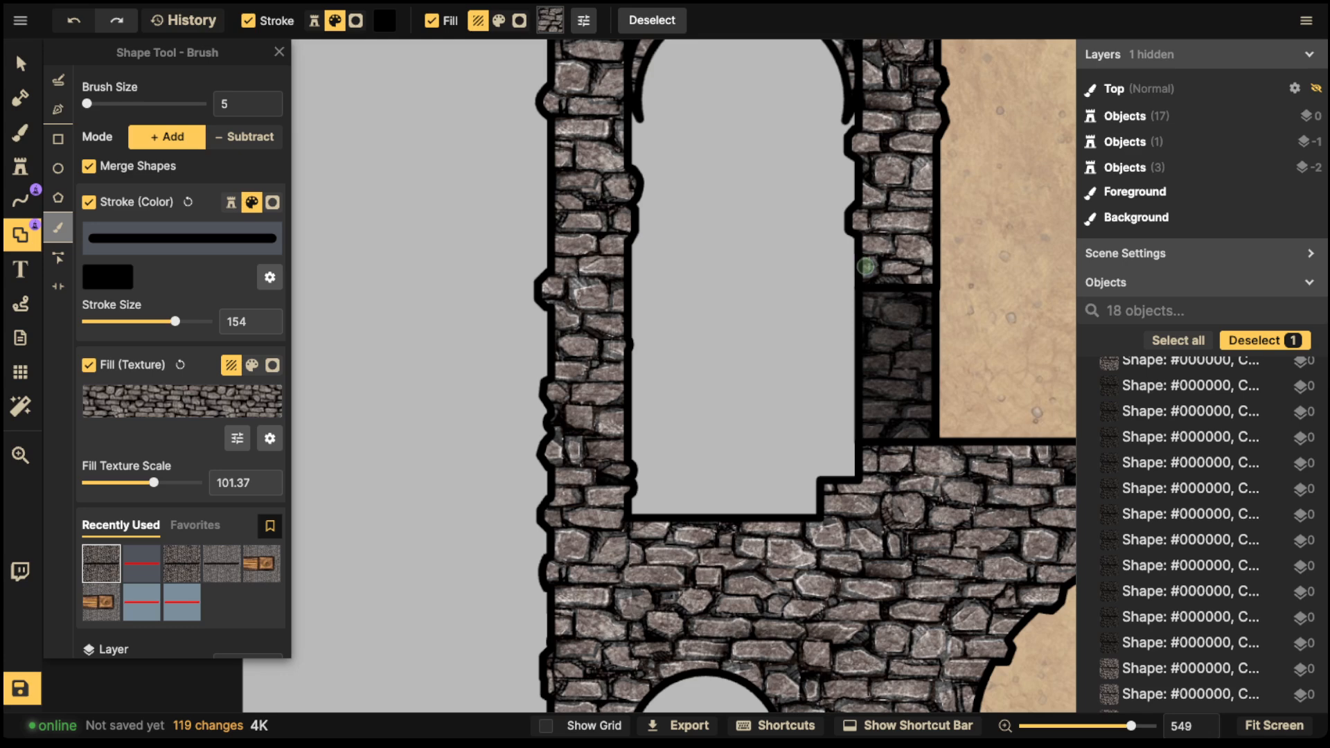
pyautogui.click(865, 260)
pyautogui.click(818, 517)
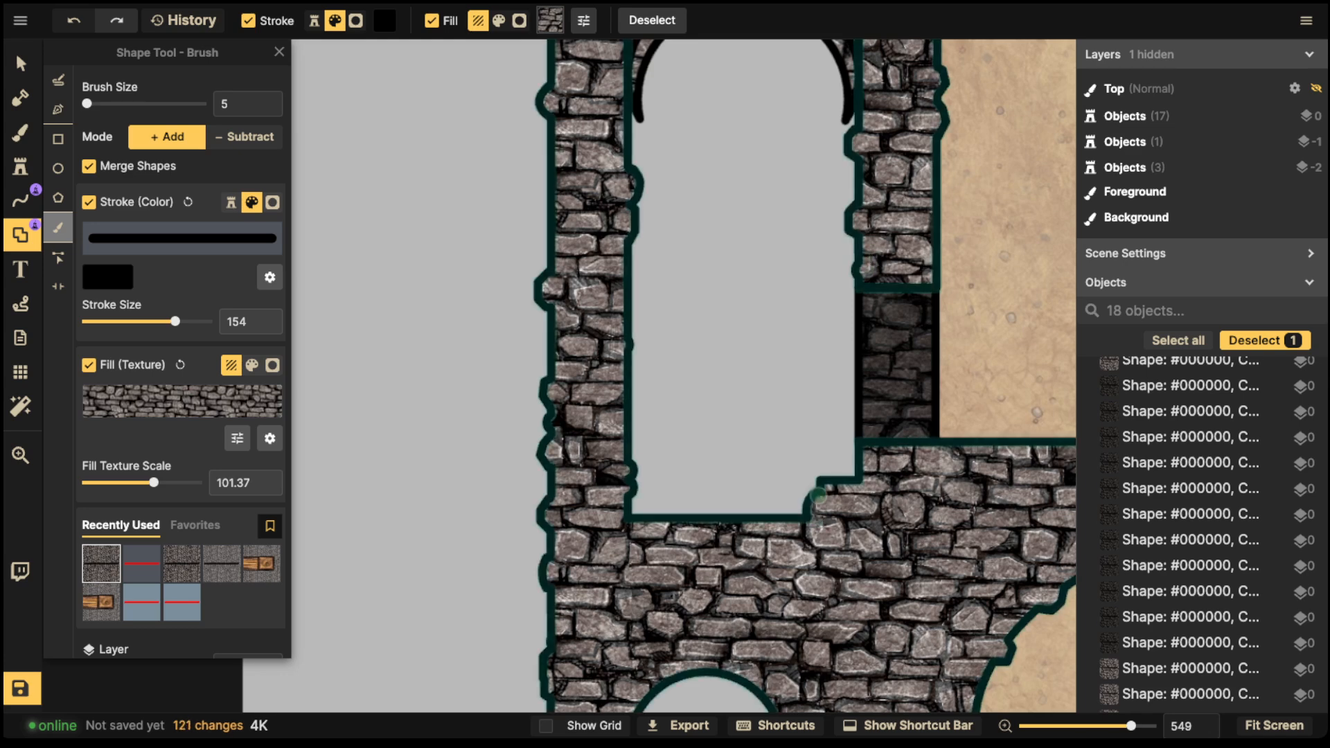
# Step: Add stone bumps to both edges of the tower's left wall just above the left annex's thin arch
pyautogui.press('space')
pyautogui.moveTo(931, 314); pyautogui.dragTo(790, 491)
pyautogui.moveTo(833, 341); pyautogui.dragTo(780, 531)
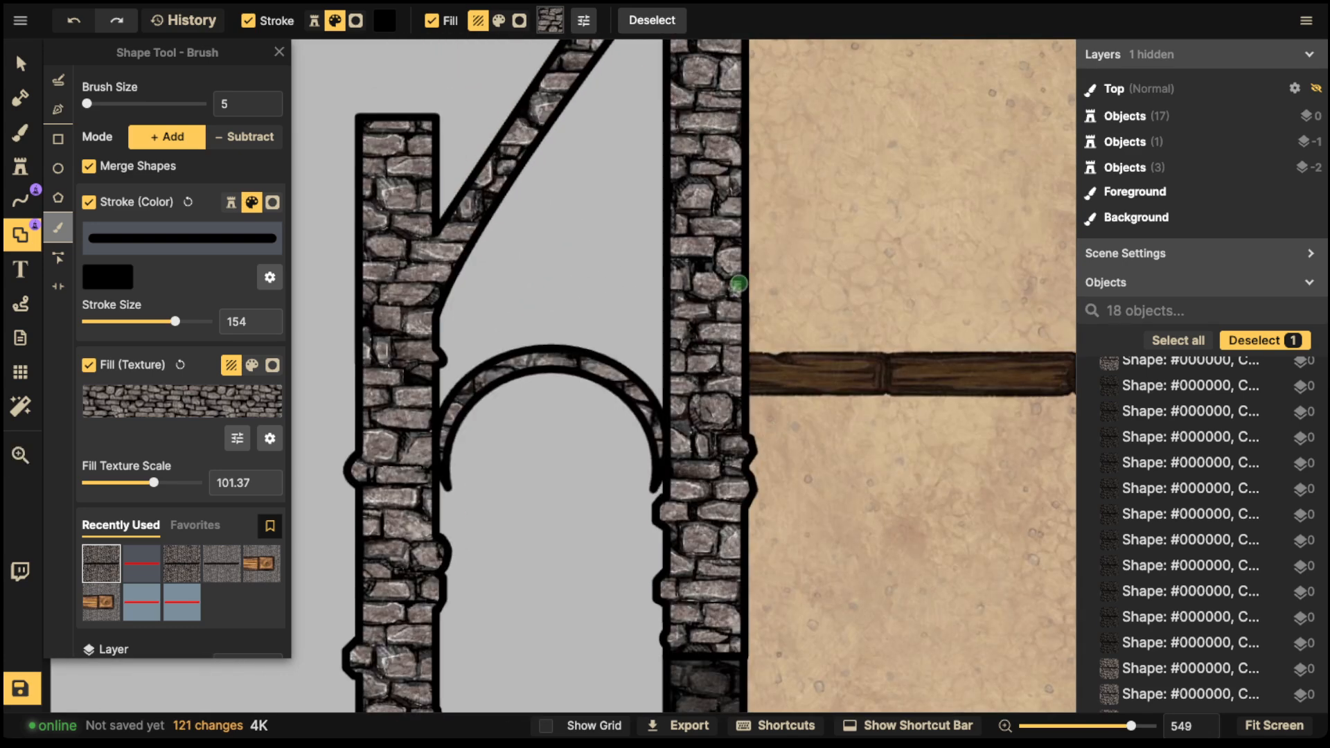
pyautogui.click(741, 284)
pyautogui.click(663, 277)
pyautogui.click(665, 301)
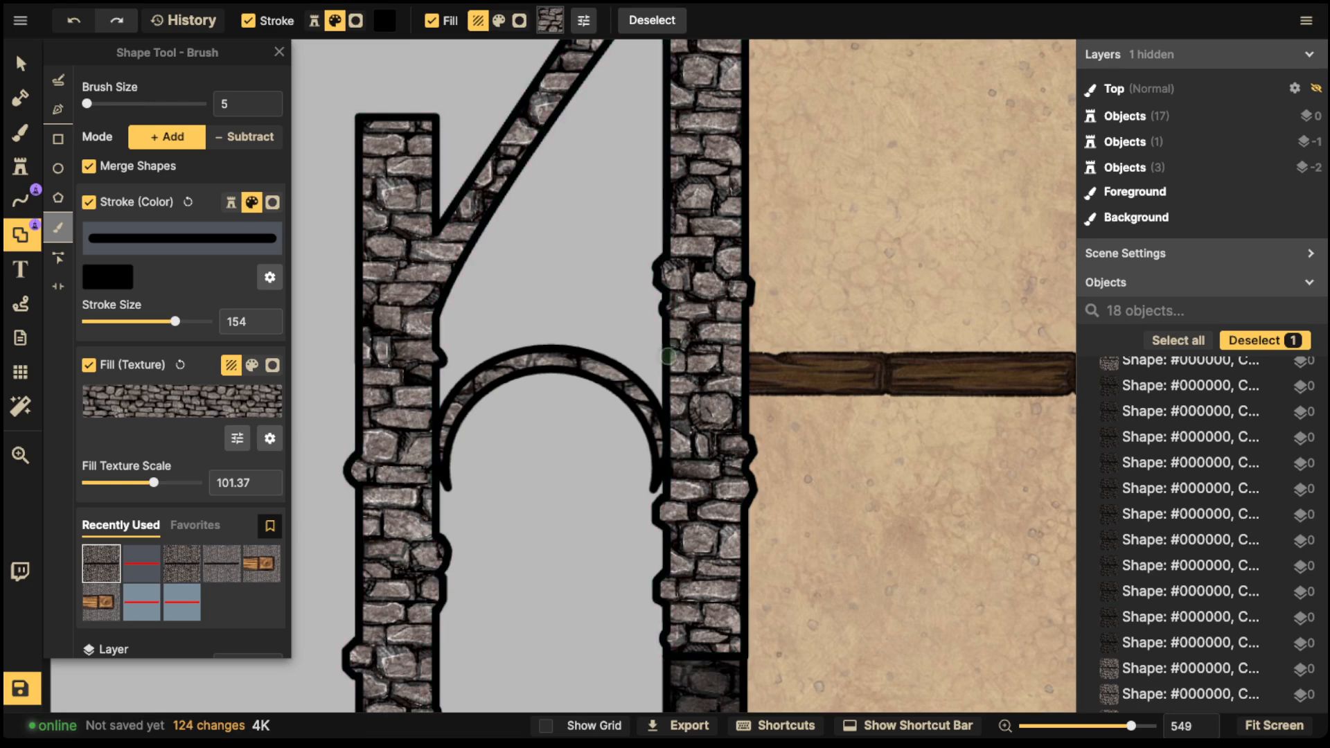
pyautogui.click(668, 359)
# Step: Roughen the tower's left wall below the sloping annex roof with stone bumps on its outer and inner edges
pyautogui.press('space')
pyautogui.moveTo(697, 111); pyautogui.dragTo(701, 229)
pyautogui.click(667, 236)
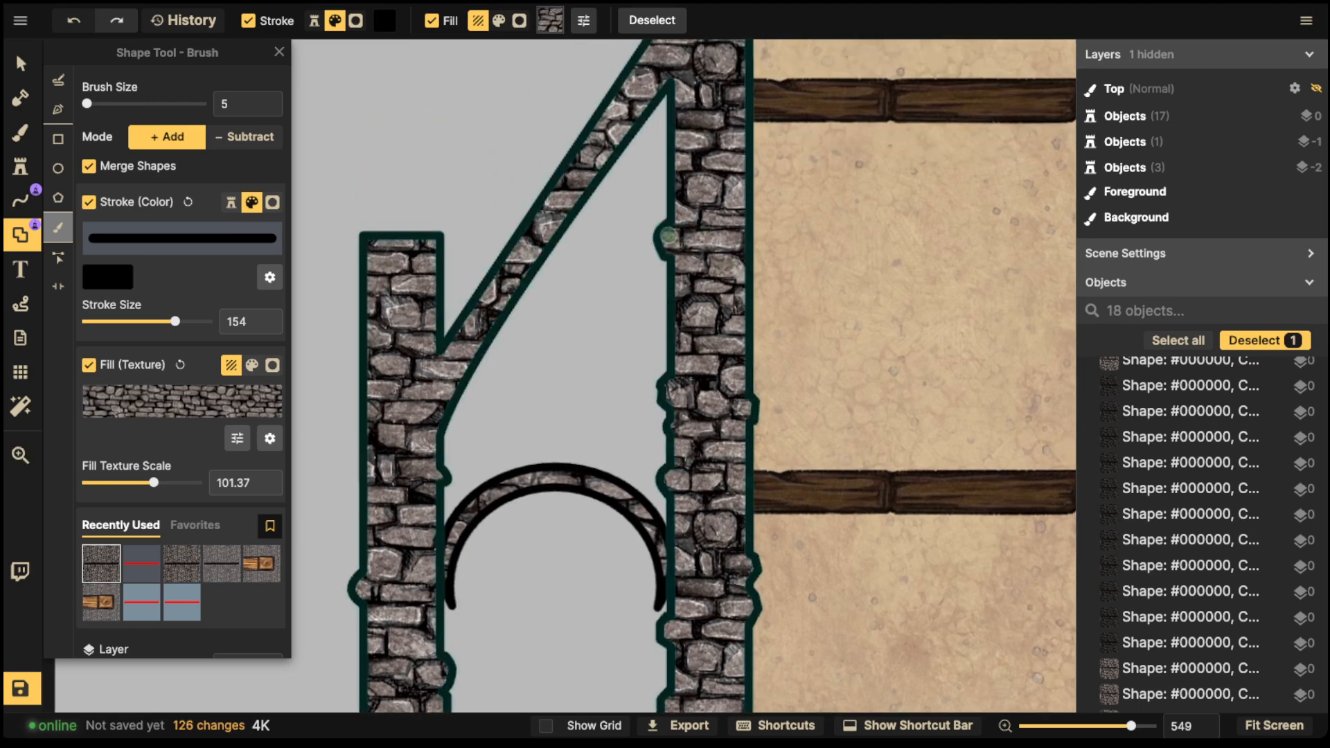
pyautogui.click(667, 176)
pyautogui.click(667, 159)
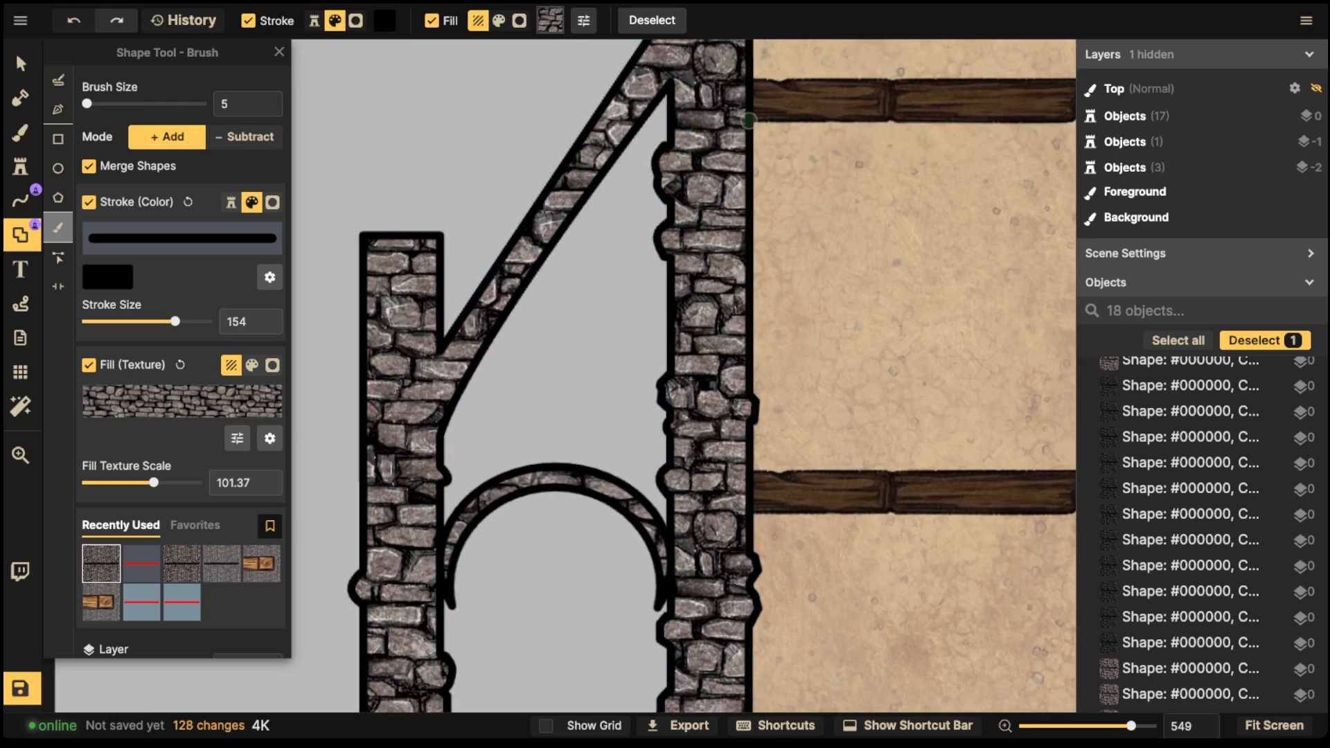
pyautogui.click(751, 138)
# Step: Add small stone bumps to both sides of the left annex wall's top end
pyautogui.click(367, 282)
pyautogui.click(365, 304)
pyautogui.click(439, 259)
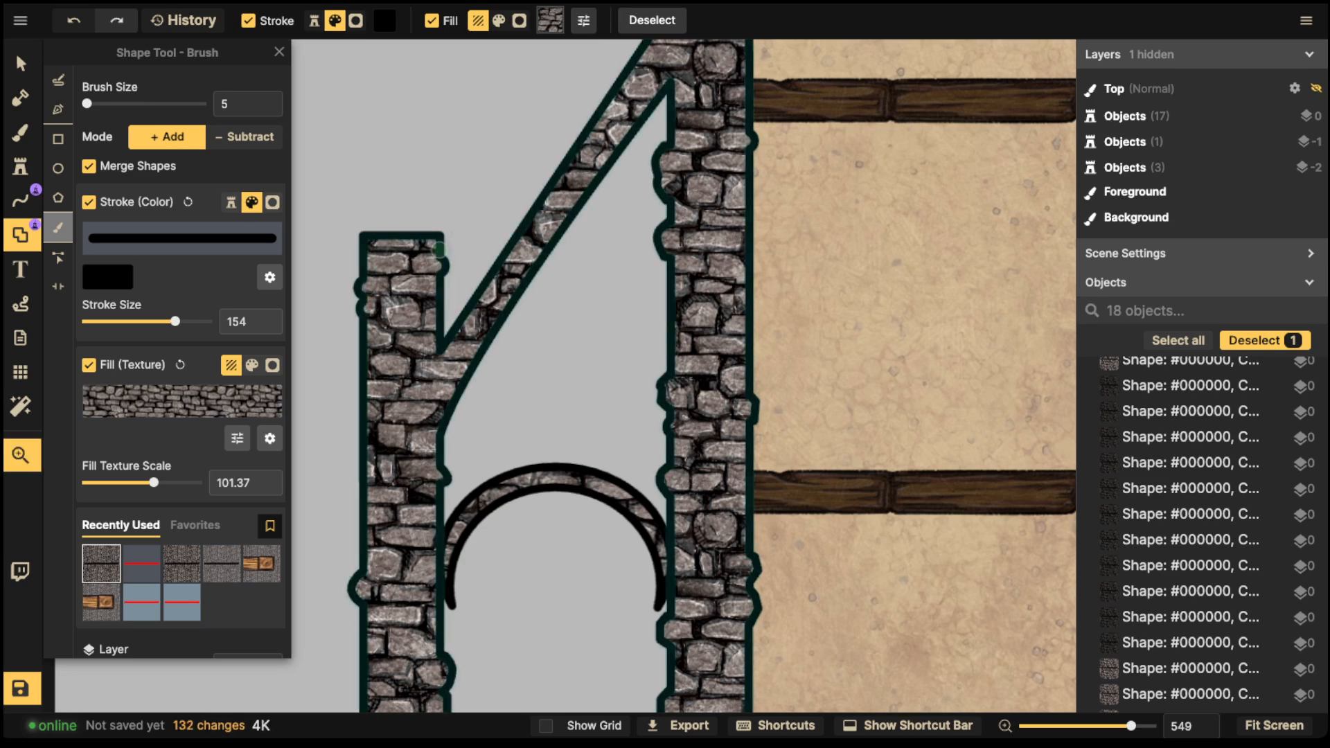
# Step: Add stone bumps to the upper and lower edges of the left annex's sloping roof
pyautogui.scroll(5, 439, 249)
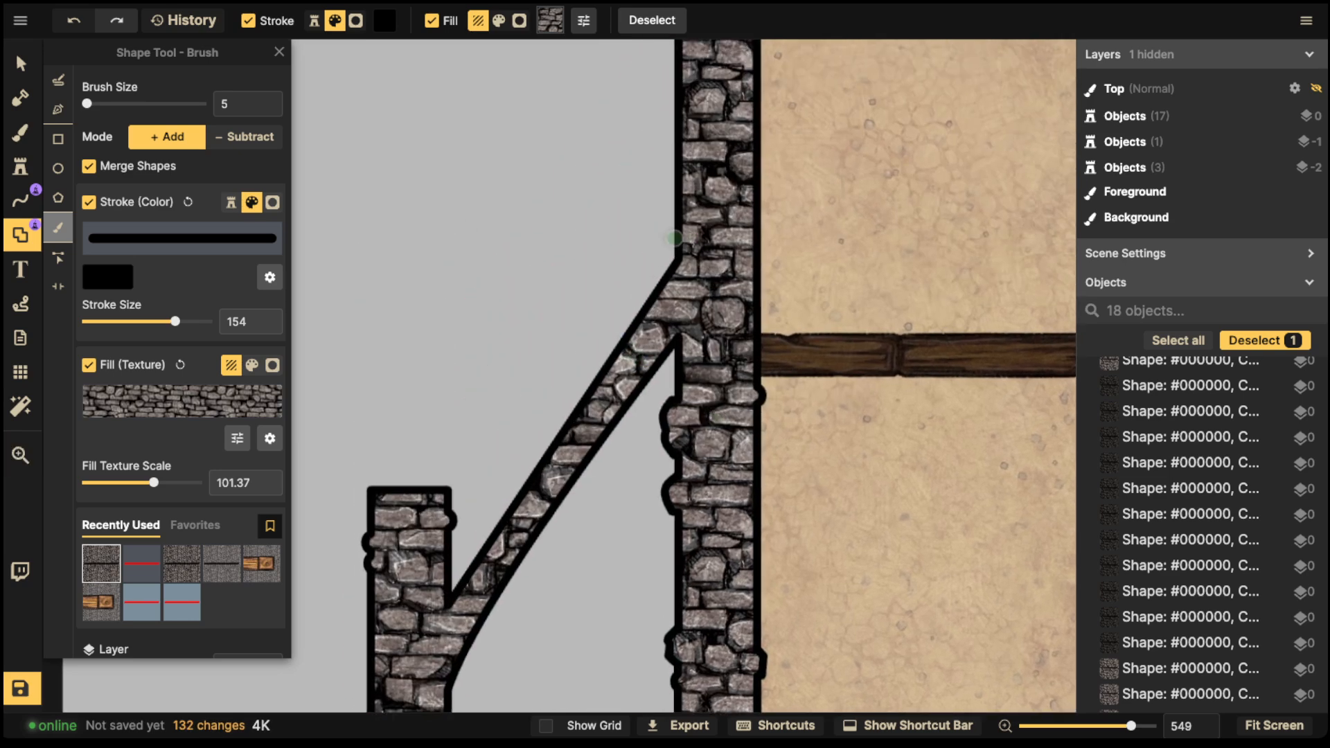
pyautogui.click(489, 537)
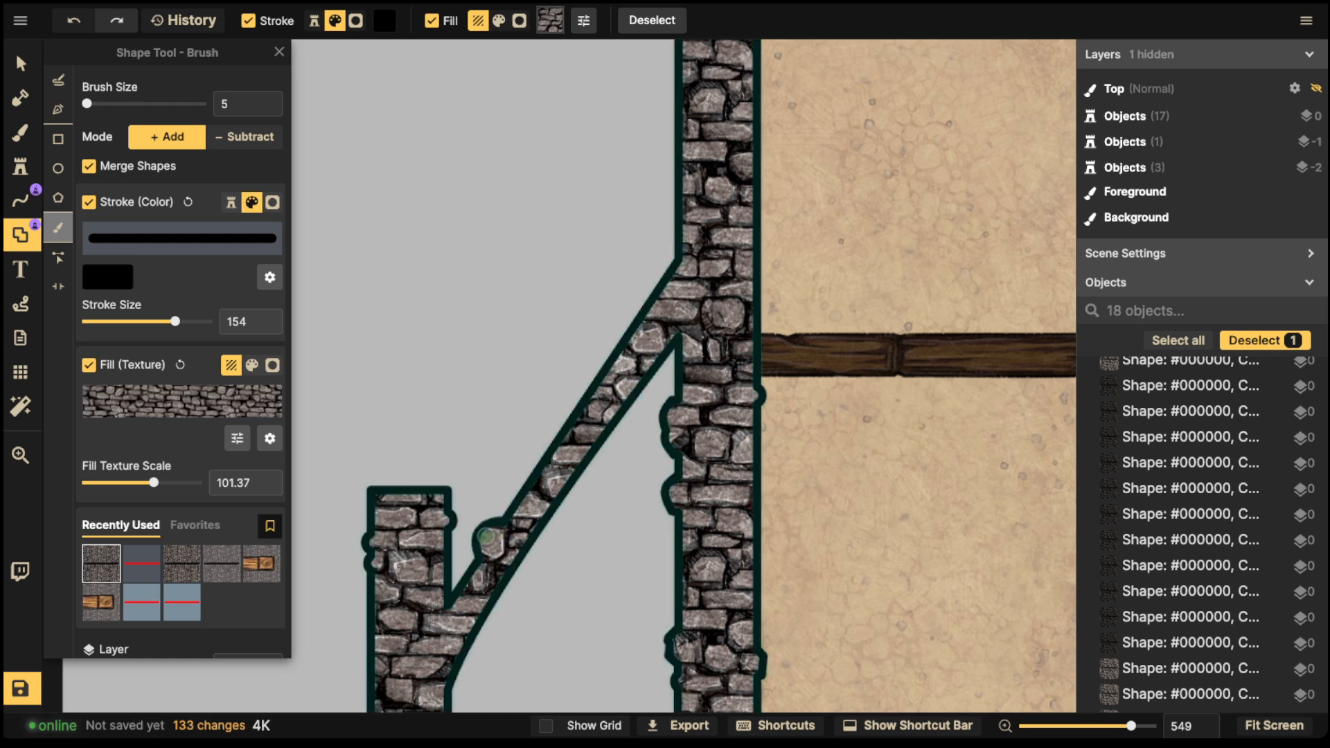
pyautogui.moveTo(597, 390)
pyautogui.mouseDown()
pyautogui.moveTo(604, 372)
pyautogui.moveTo(607, 422)
pyautogui.mouseUp()
# Step: Roughen both edges of the tower's left wall in the storey above the sloping annex roof with stone bumps
pyautogui.press('space')
pyautogui.moveTo(740, 178); pyautogui.dragTo(705, 353)
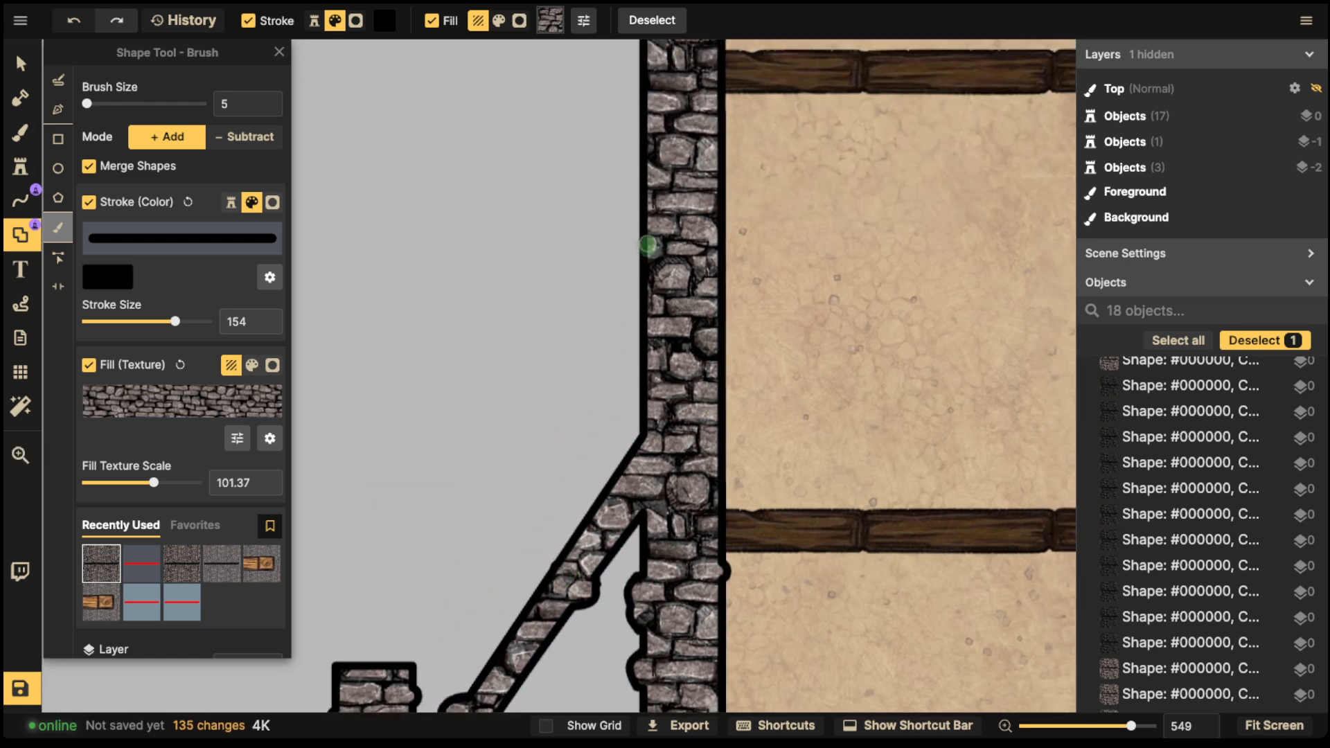
pyautogui.moveTo(650, 196); pyautogui.dragTo(651, 207)
pyautogui.moveTo(714, 161); pyautogui.dragTo(717, 79)
pyautogui.moveTo(644, 128); pyautogui.dragTo(643, 110)
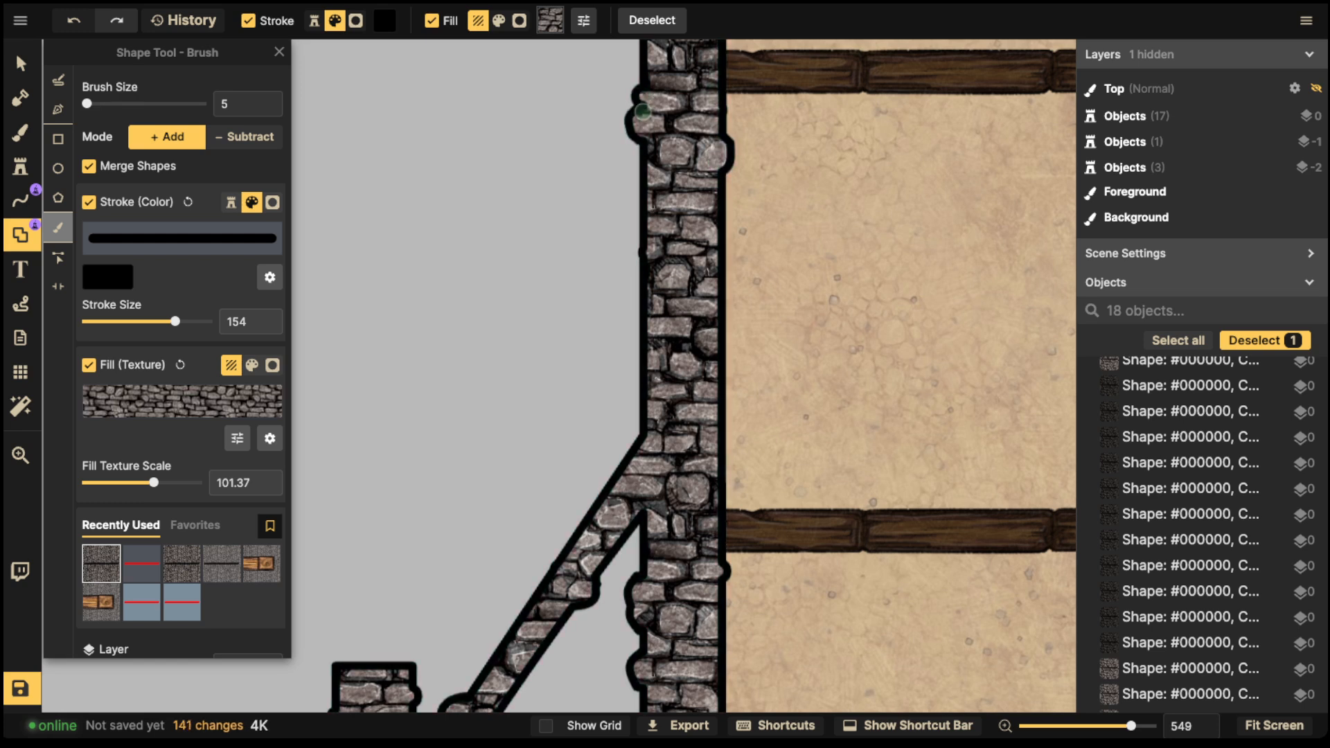
pyautogui.moveTo(721, 350); pyautogui.dragTo(722, 374)
pyautogui.moveTo(643, 367); pyautogui.dragTo(643, 413)
# Step: Add stone bumps to both edges of the tower's left wall along the top storey, up to the stone roof slab
pyautogui.press('space')
pyautogui.moveTo(700, 194); pyautogui.dragTo(714, 577)
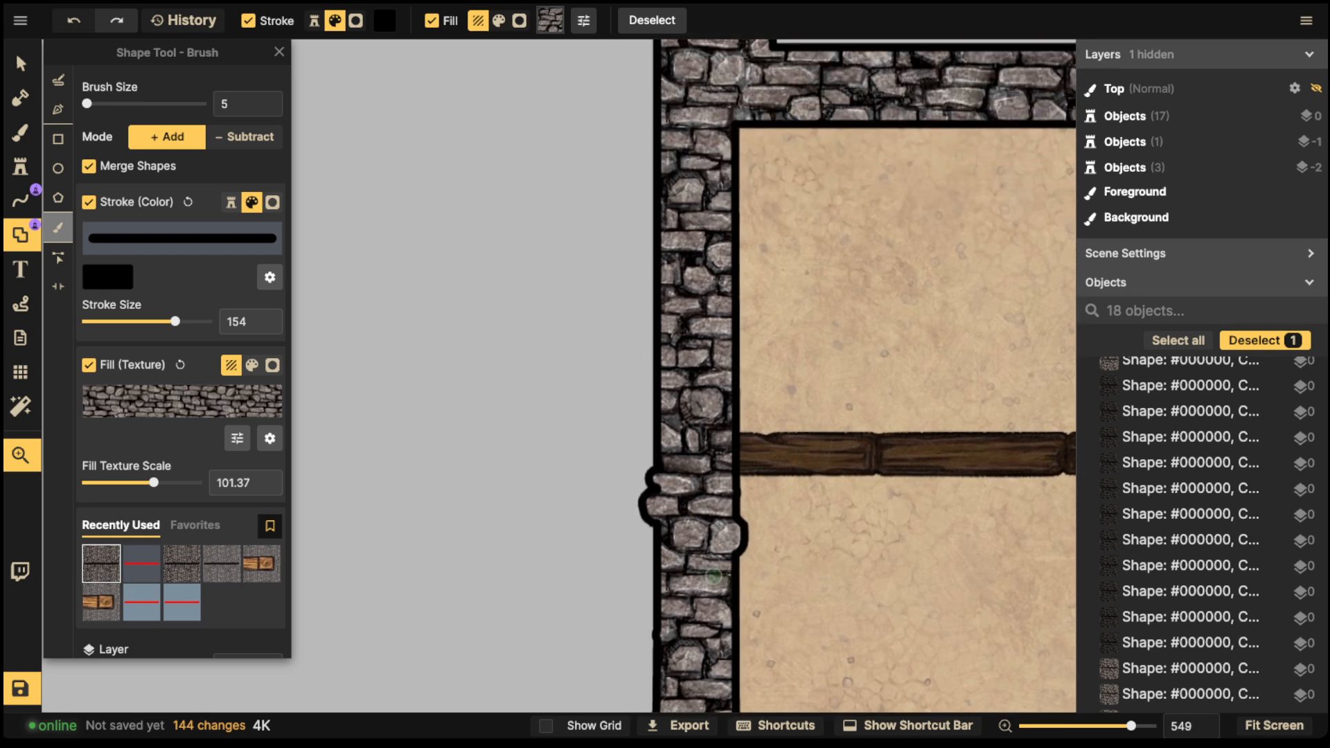
pyautogui.moveTo(742, 286); pyautogui.dragTo(746, 341)
pyautogui.moveTo(651, 385)
pyautogui.mouseDown()
pyautogui.moveTo(655, 421)
pyautogui.moveTo(731, 418)
pyautogui.mouseUp()
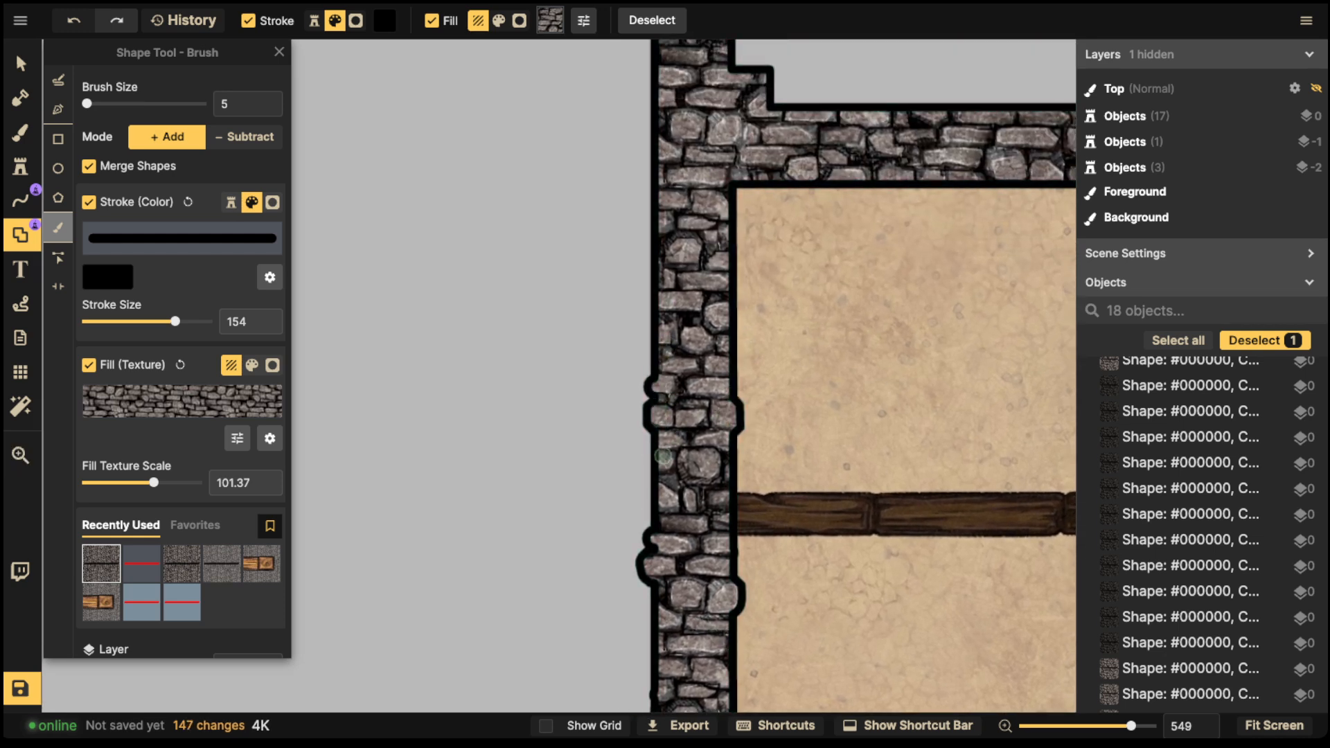
pyautogui.moveTo(660, 459); pyautogui.dragTo(657, 444)
pyautogui.moveTo(733, 227); pyautogui.dragTo(734, 237)
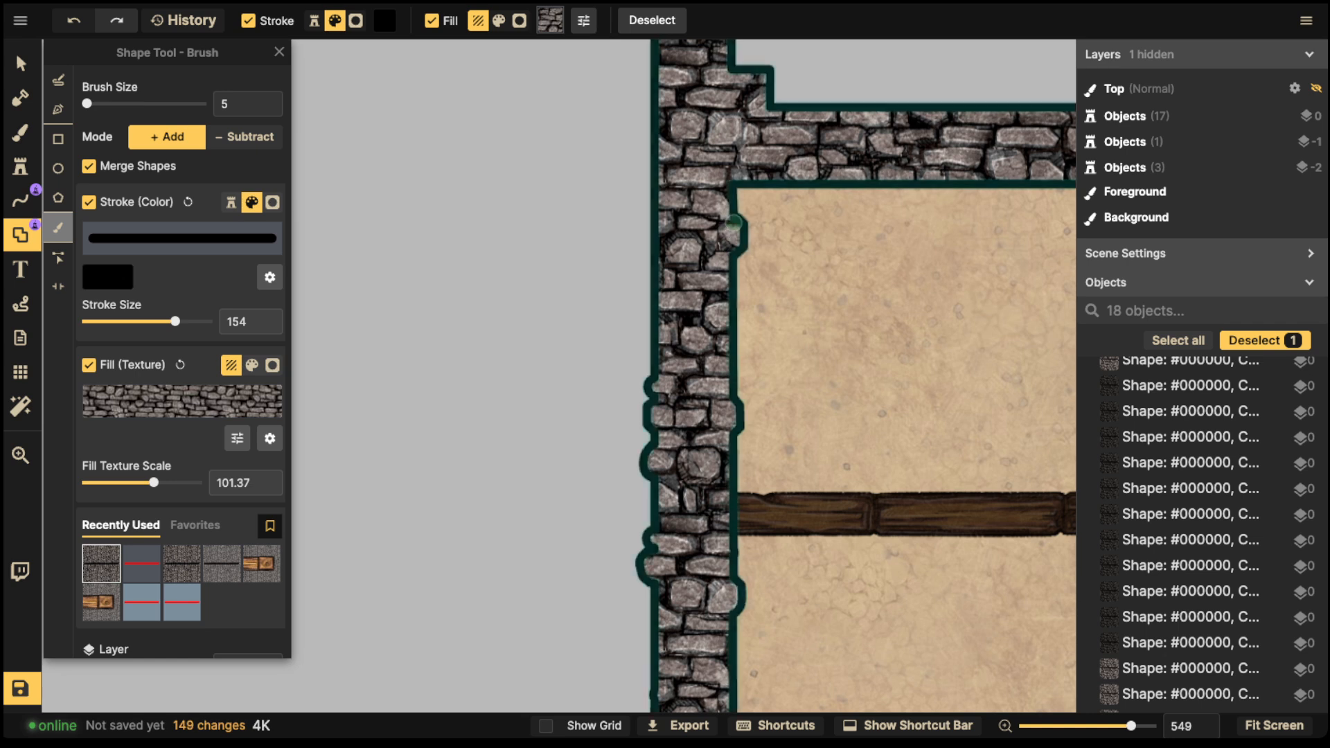
pyautogui.moveTo(669, 167); pyautogui.dragTo(652, 139)
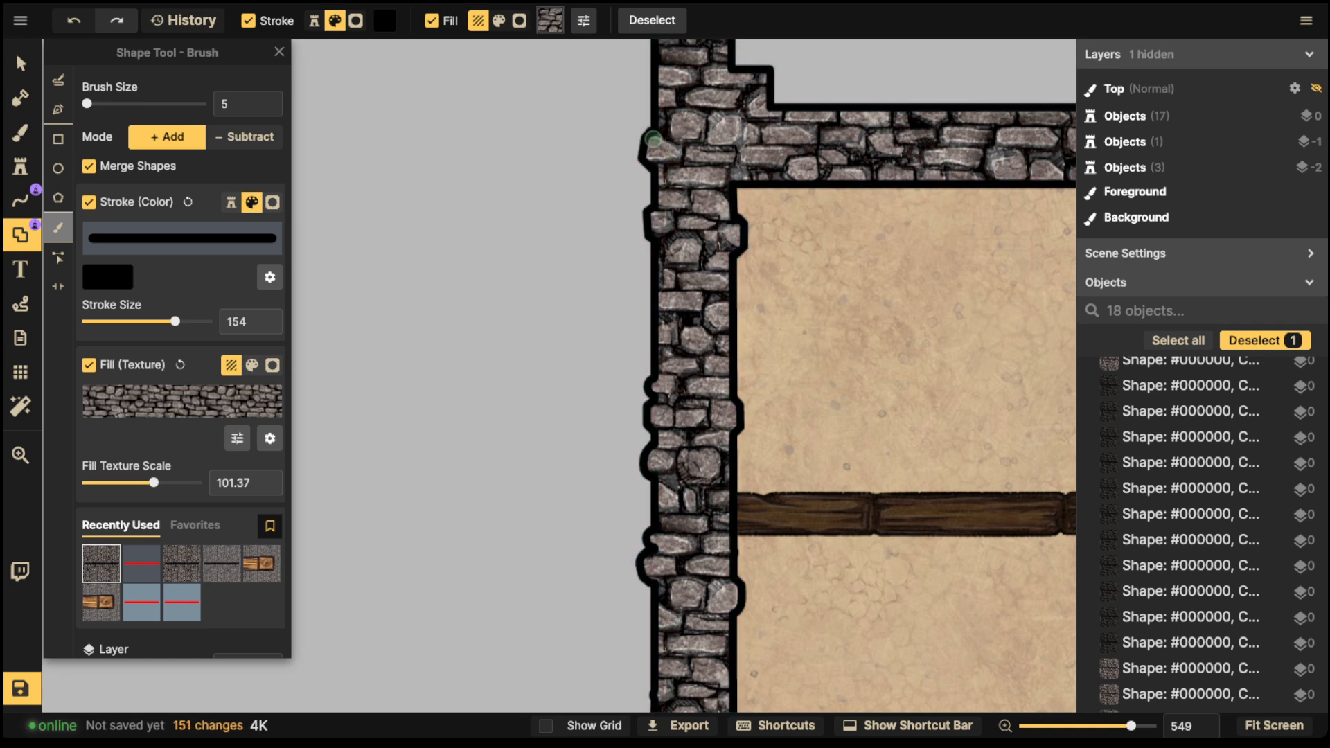
# Step: Add a small bump to the left wall's outer edge beside the roof slab and a rounded stone on the parapet's inner step
pyautogui.press('space')
pyautogui.moveTo(813, 264); pyautogui.dragTo(746, 466)
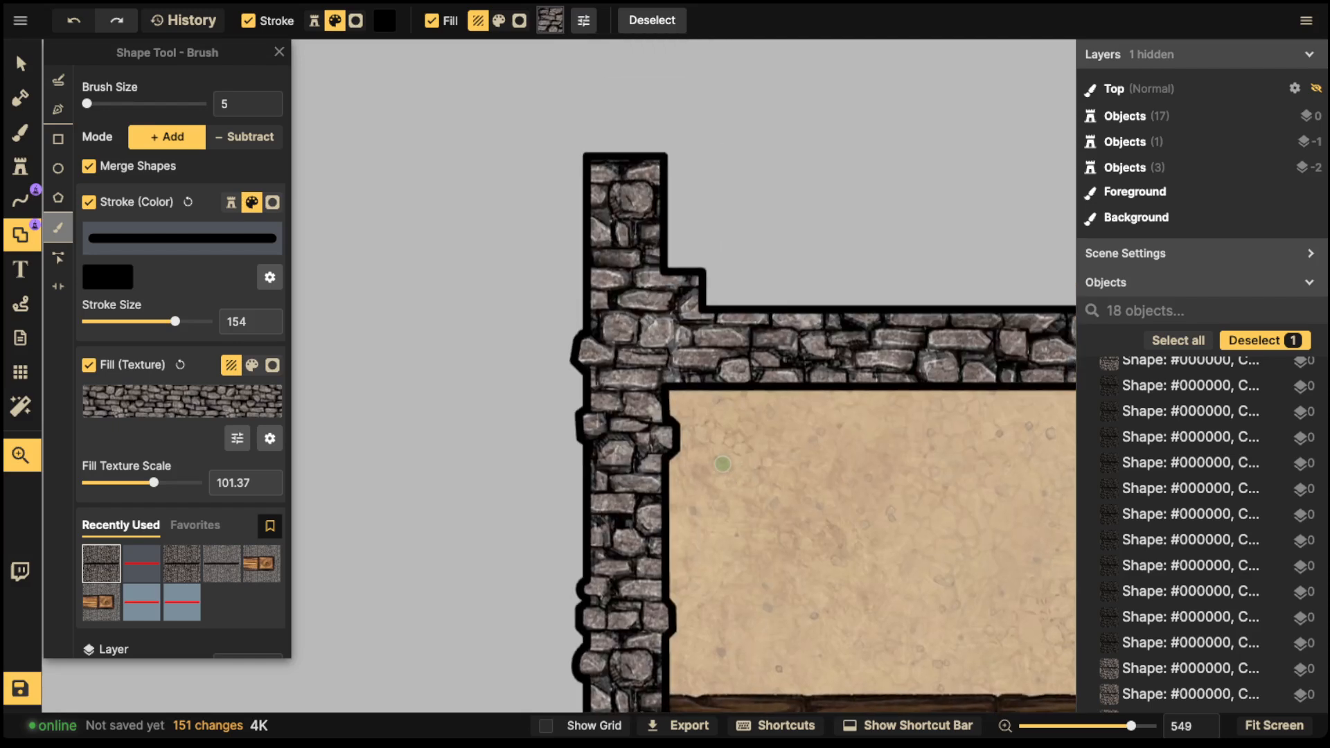
pyautogui.click(587, 304)
pyautogui.press('space')
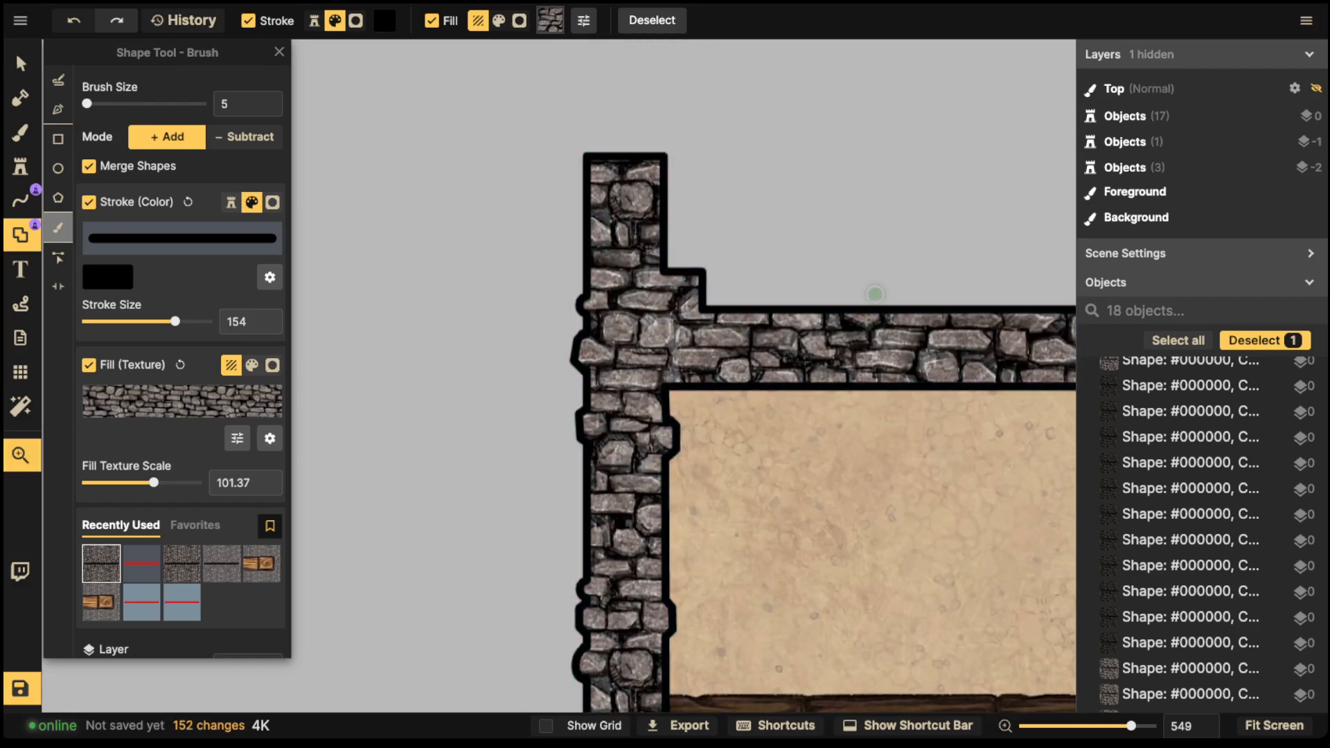
pyautogui.moveTo(866, 325); pyautogui.dragTo(620, 273)
pyautogui.click(547, 263)
# Step: Add stone bumps along the left half of the roof slab's underside and one on the left wall's inner edge below it
pyautogui.press('space')
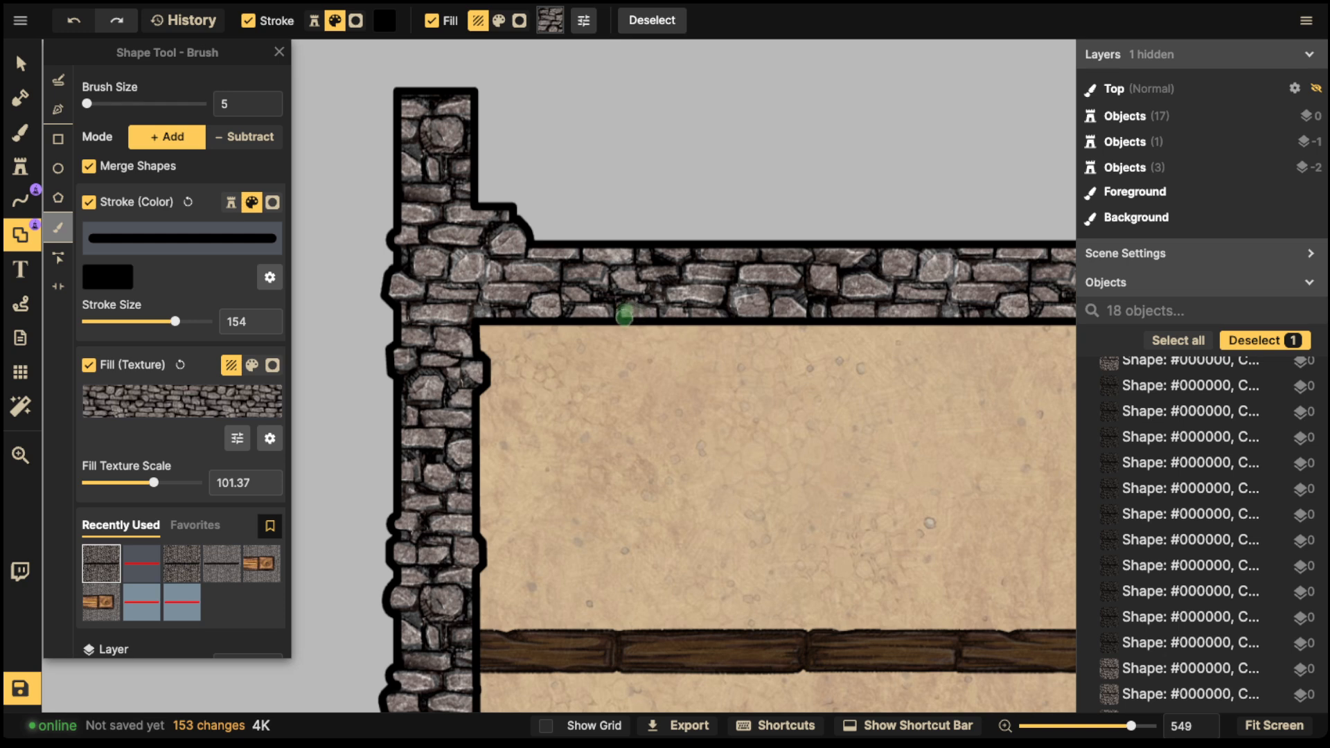
pyautogui.click(638, 317)
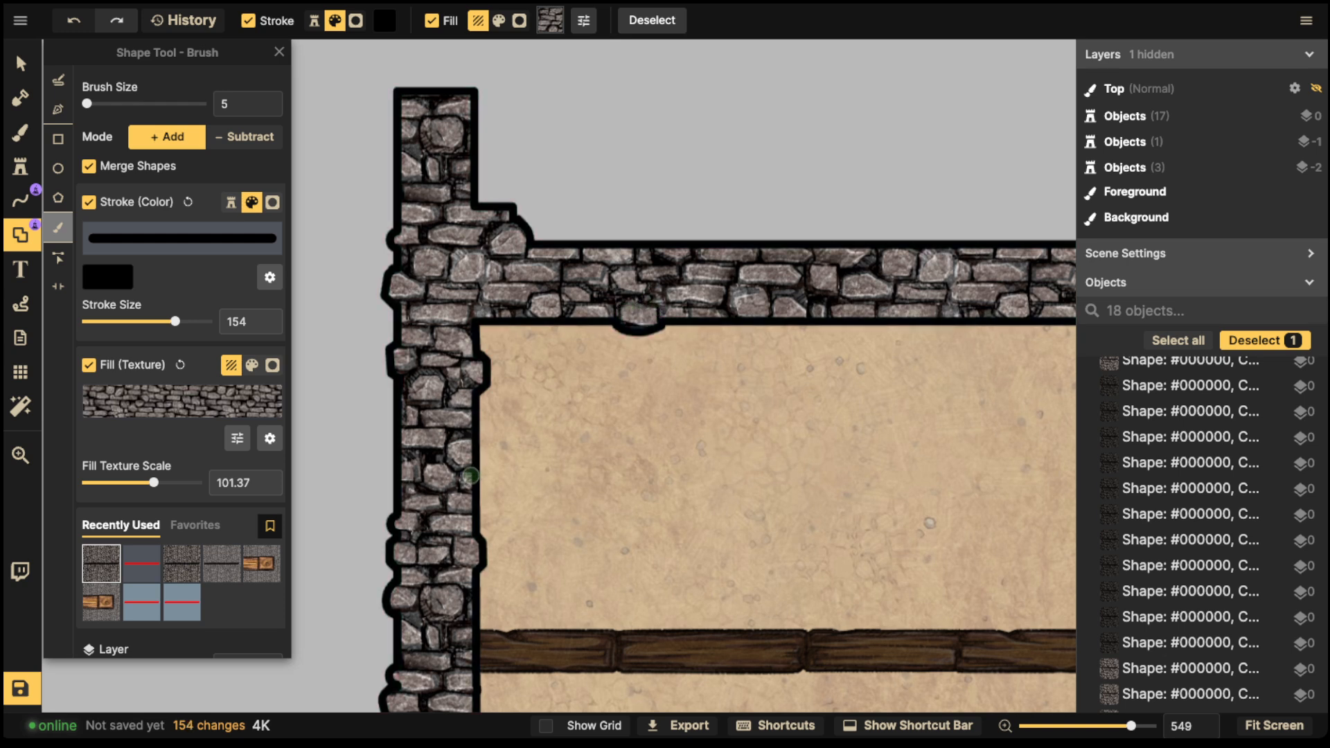
pyautogui.click(473, 481)
pyautogui.press('space')
pyautogui.moveTo(844, 444); pyautogui.dragTo(672, 449)
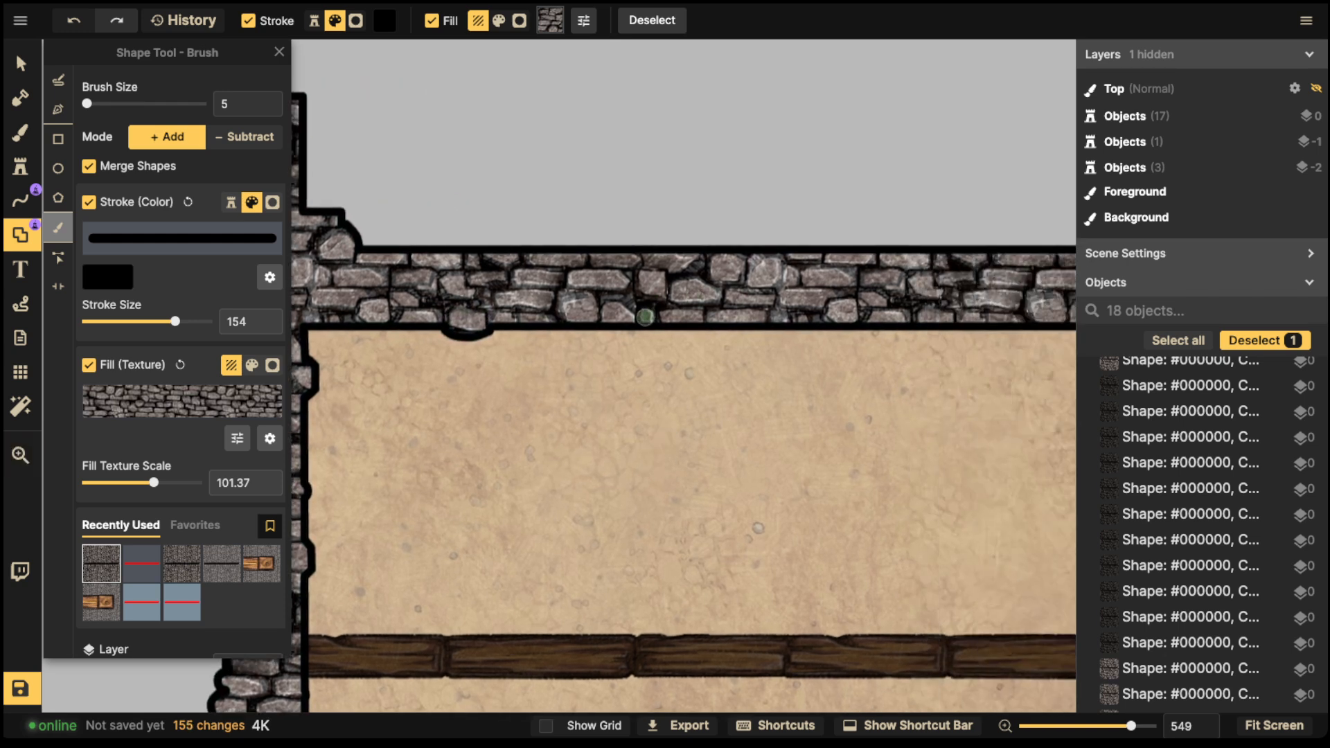
pyautogui.click(646, 320)
pyautogui.click(618, 319)
pyautogui.click(582, 317)
# Step: Continue the stone bumps along the right half of the roof slab's underside, toward the narrow stair shaft
pyautogui.press('space')
pyautogui.moveTo(896, 392); pyautogui.dragTo(726, 378)
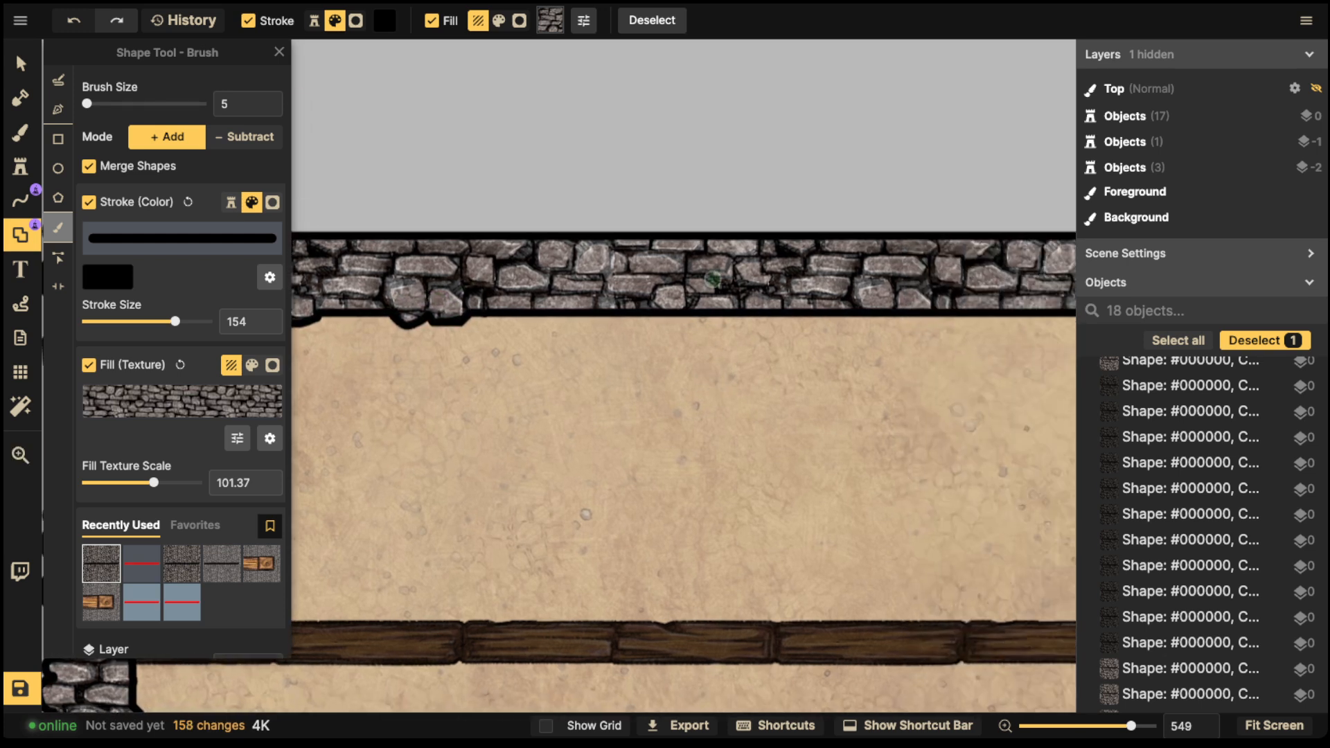
pyautogui.moveTo(629, 312); pyautogui.dragTo(644, 309)
pyautogui.press('space')
pyautogui.moveTo(920, 378); pyautogui.dragTo(687, 373)
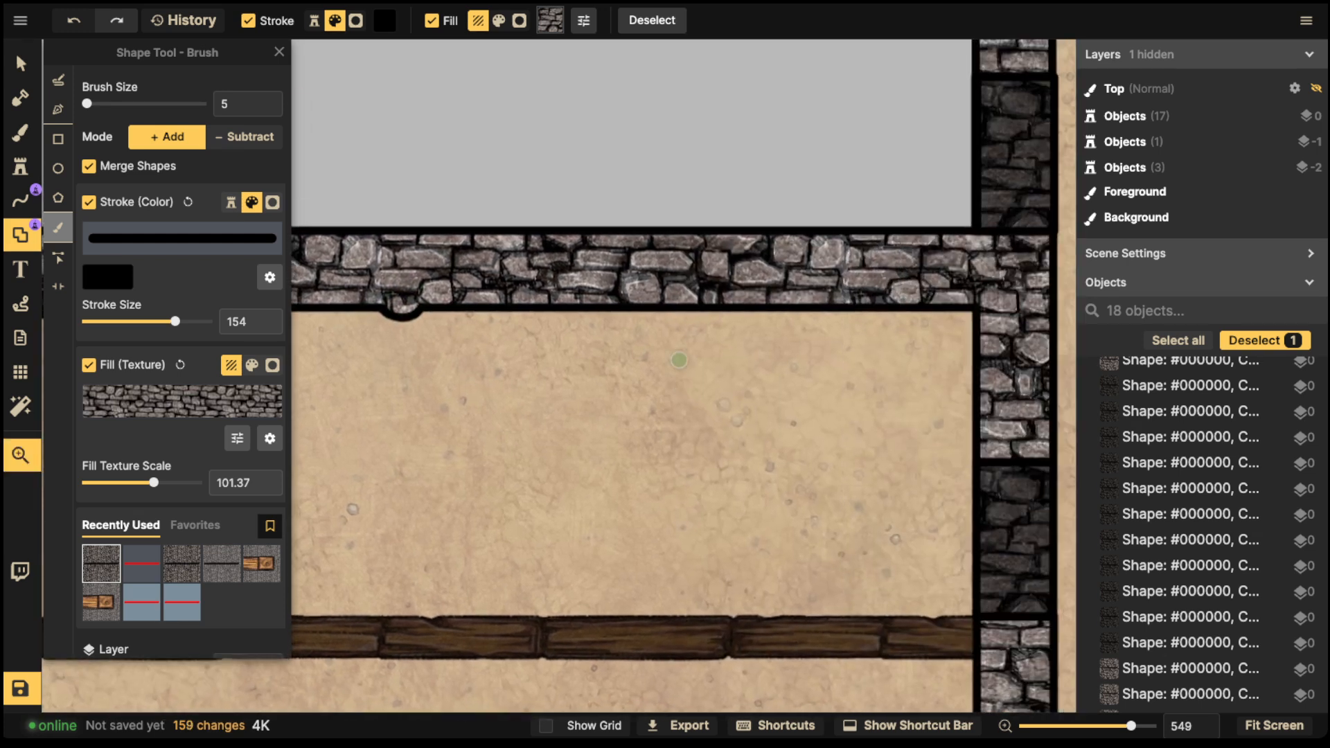
pyautogui.click(714, 302)
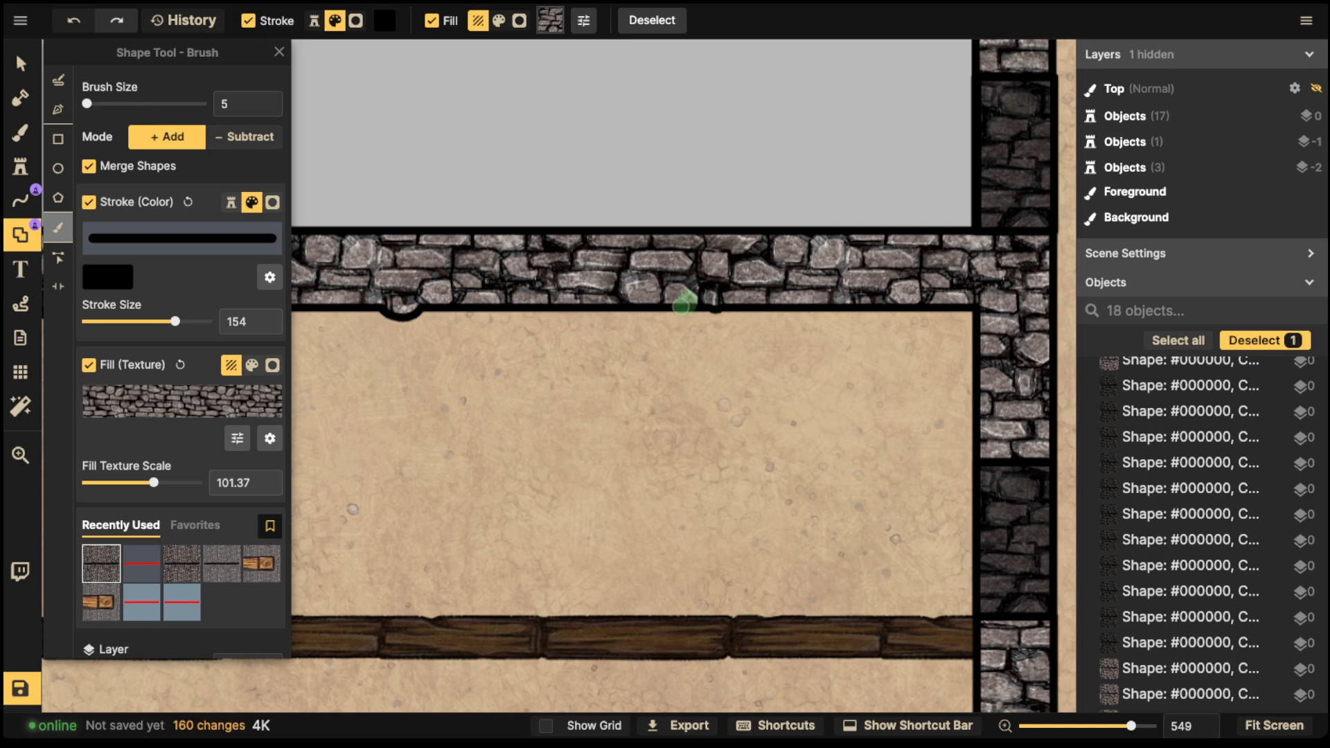
pyautogui.click(682, 304)
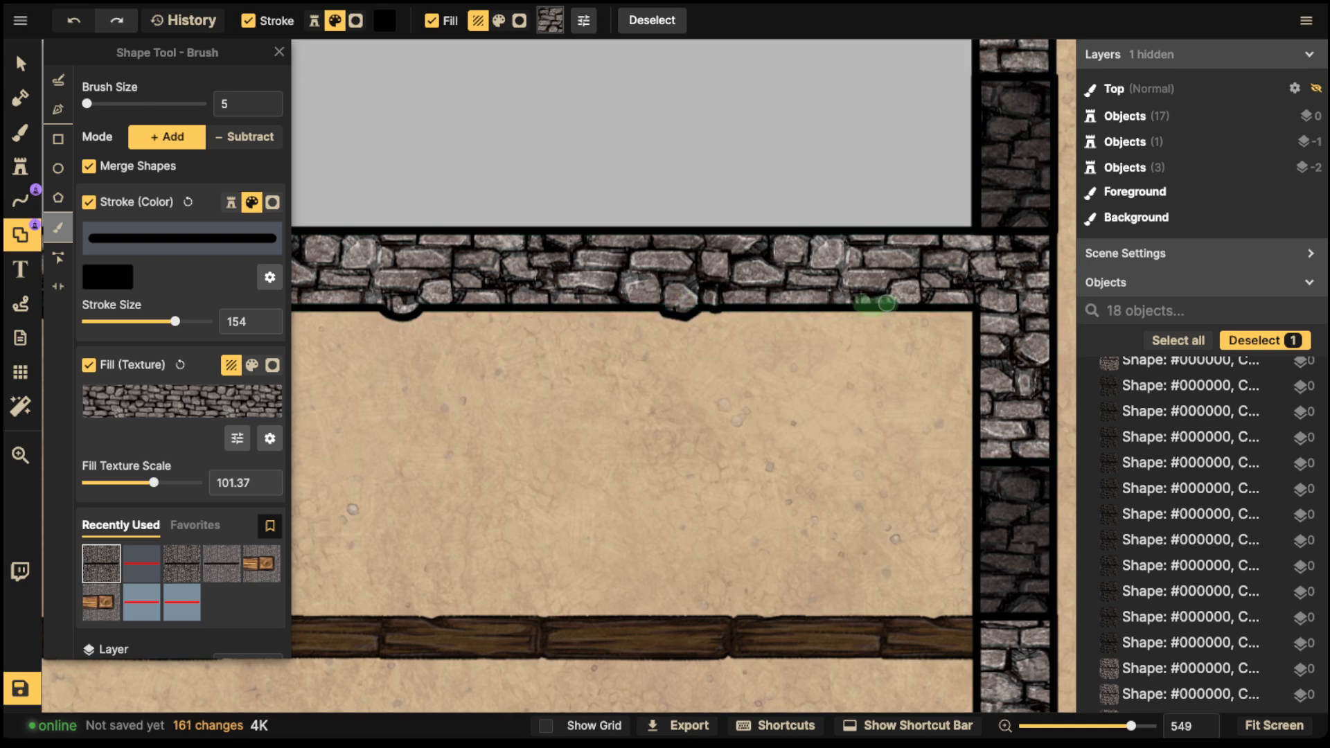
pyautogui.click(874, 305)
# Step: Roughen both edges of the shaft's left wall where it meets the roof slab, between the two dark doorways
pyautogui.press('space')
pyautogui.moveTo(983, 338); pyautogui.dragTo(812, 337)
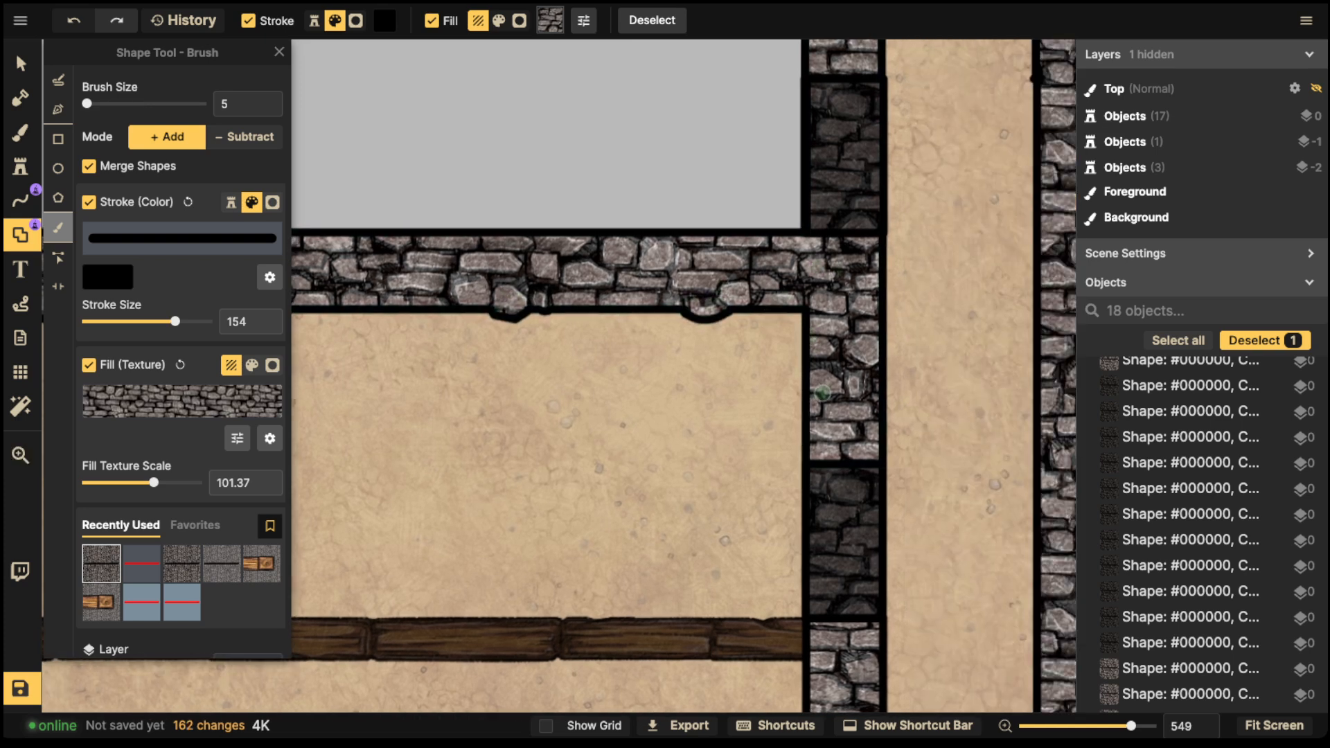
pyautogui.click(807, 397)
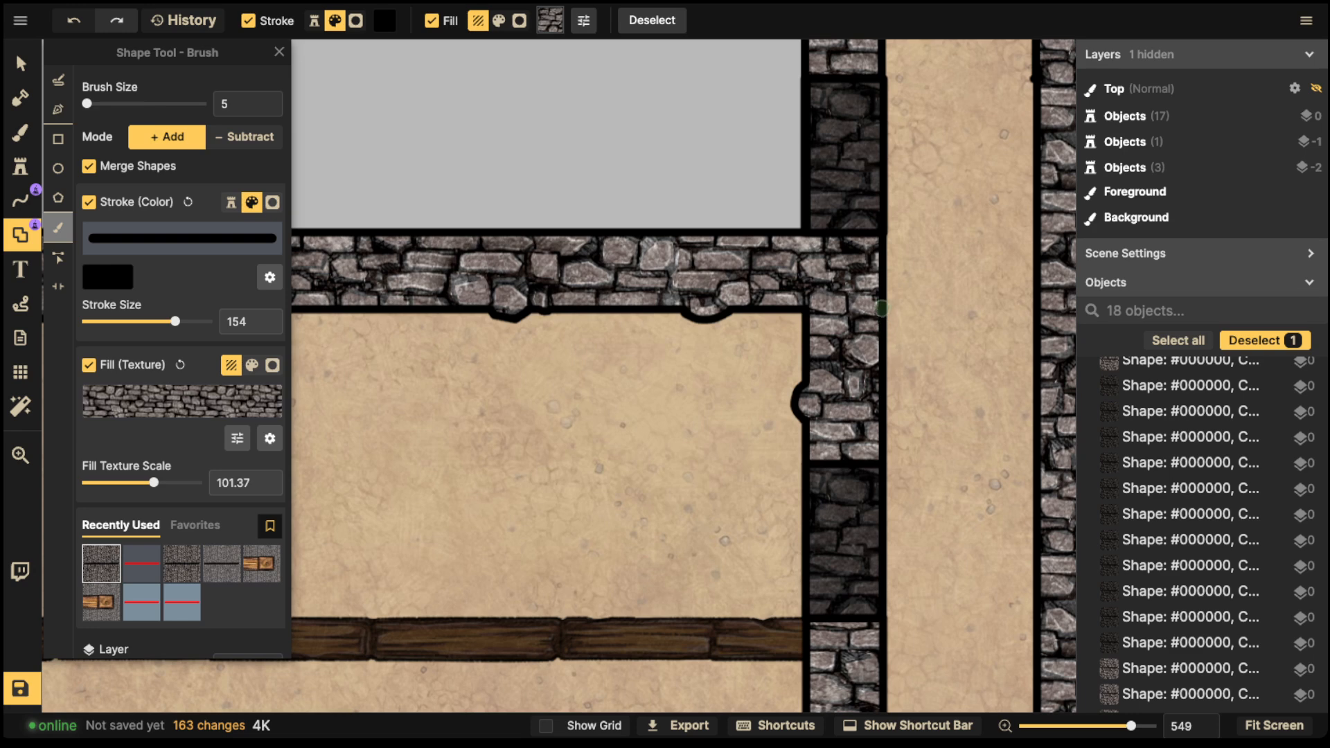
pyautogui.click(884, 306)
pyautogui.click(880, 257)
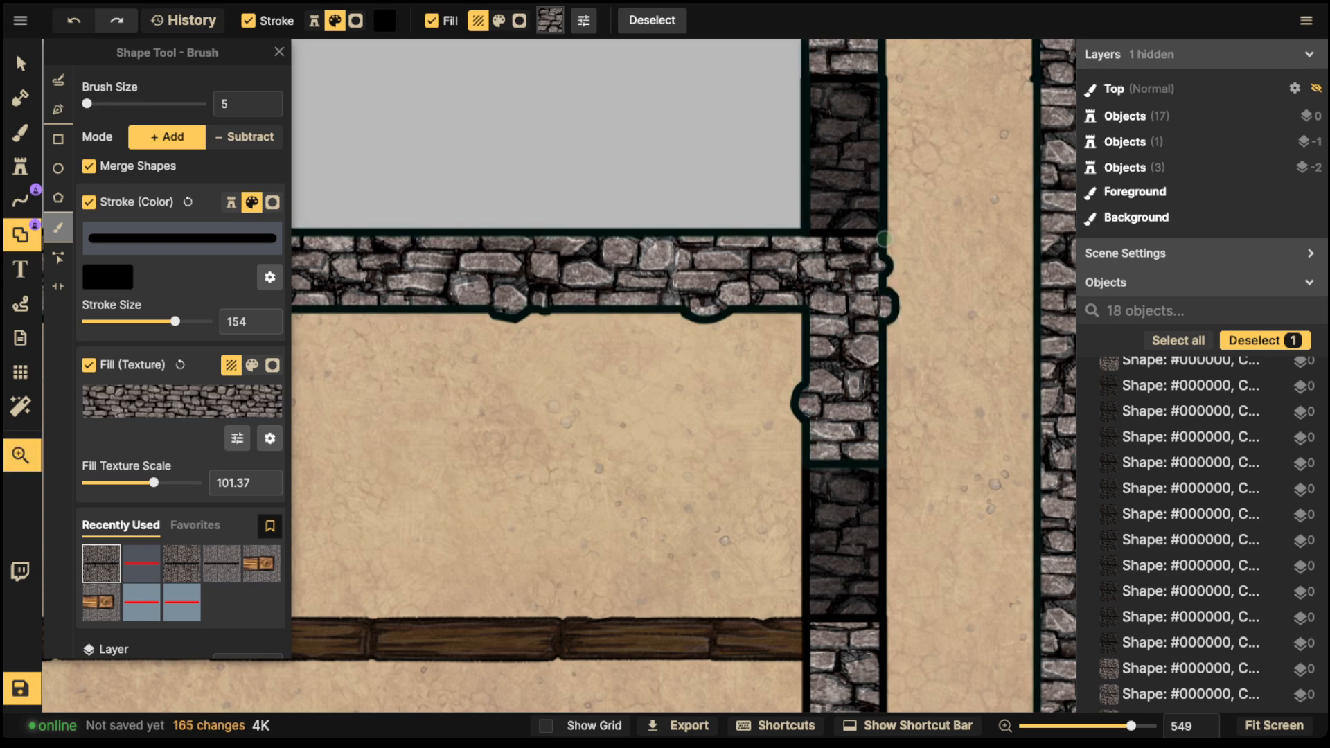
# Step: Add stone bumps to both sides of the shaft's left wall above the top doorway and to the shaft roof's upper edge
pyautogui.scroll(5, 797, 277)
pyautogui.hscroll(1, 776, 291)
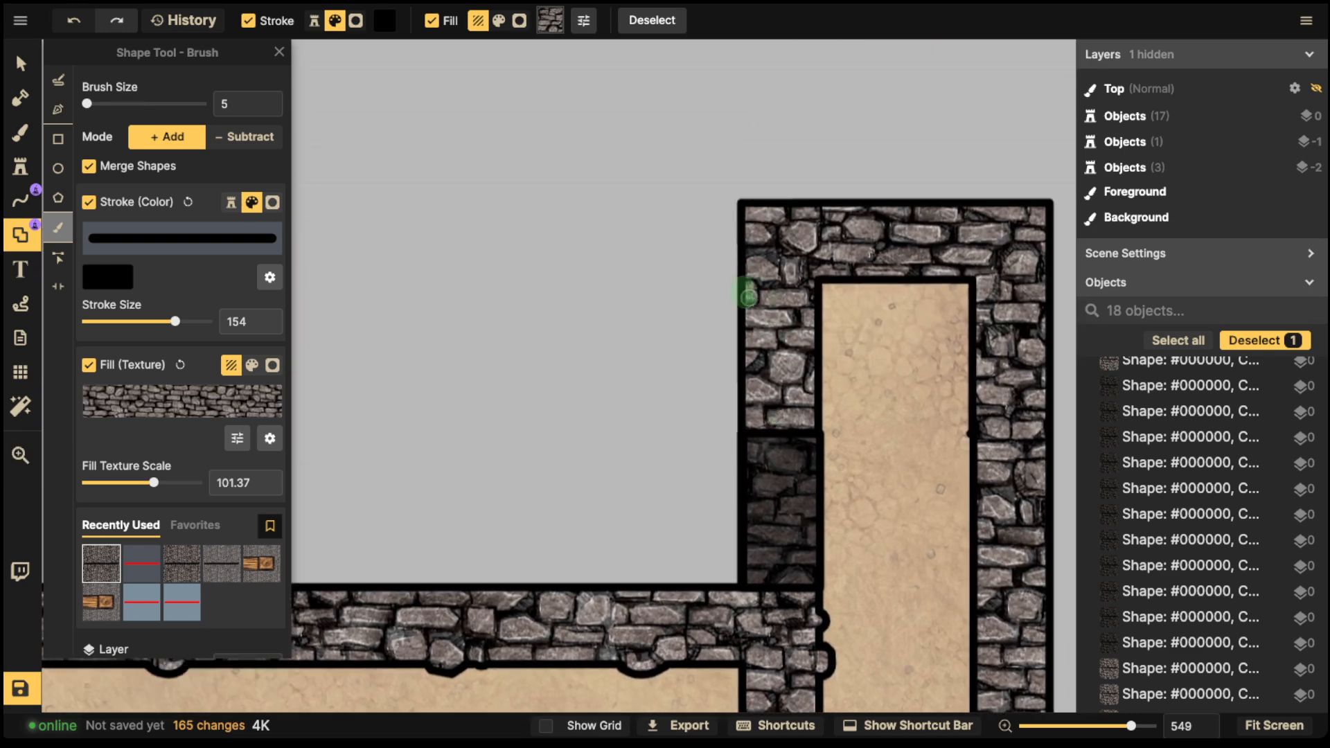
pyautogui.click(738, 291)
pyautogui.click(741, 337)
pyautogui.click(816, 337)
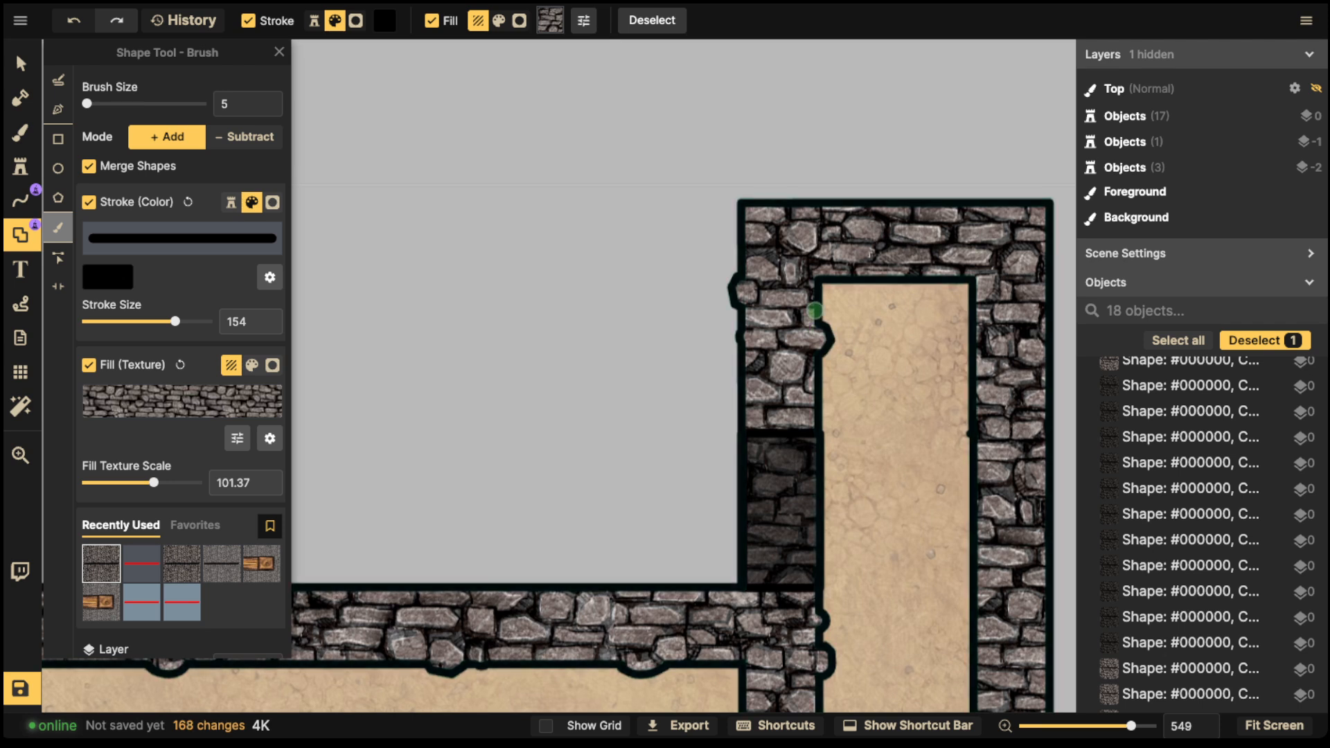
pyautogui.click(818, 317)
pyautogui.click(812, 196)
# Step: Roughen both edges of the shaft's right wall from just below its roof down past the top doorway's level
pyautogui.hscroll(3, 804, 221)
pyautogui.scroll(-1, 803, 222)
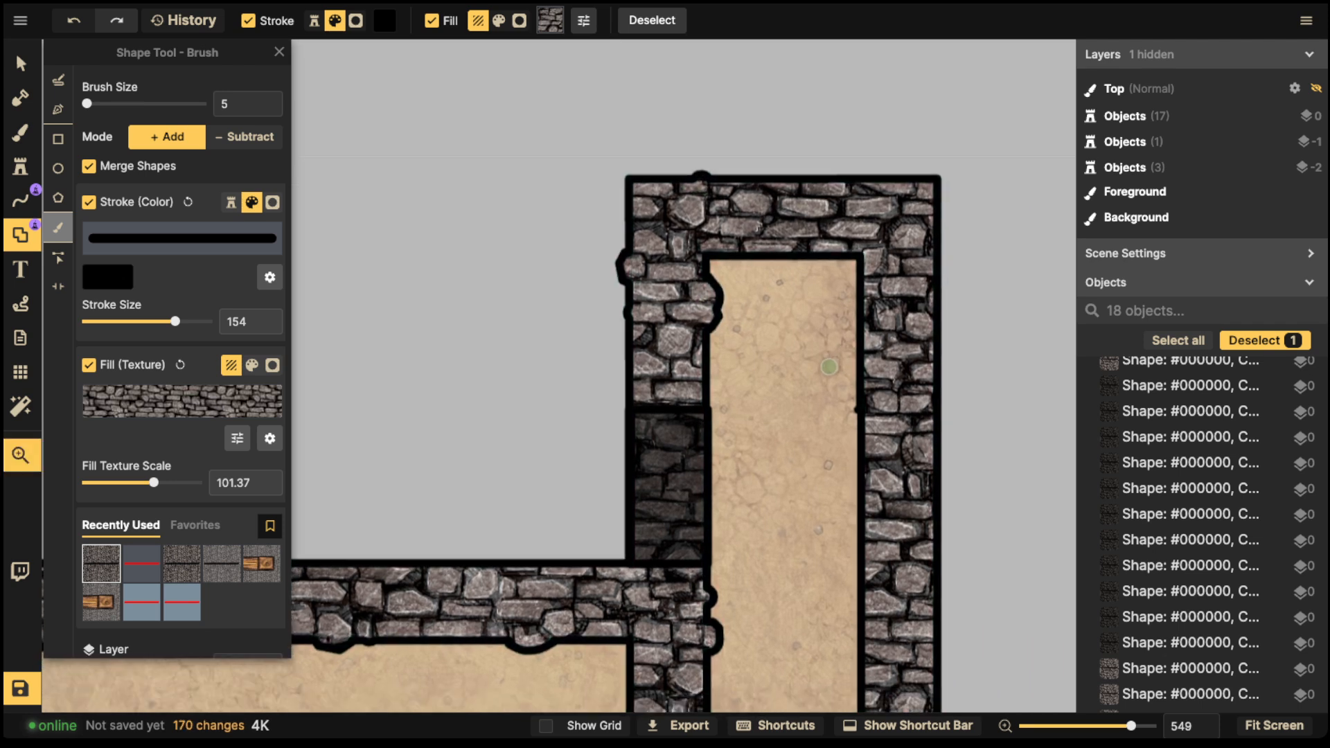
pyautogui.moveTo(752, 310); pyautogui.dragTo(749, 287)
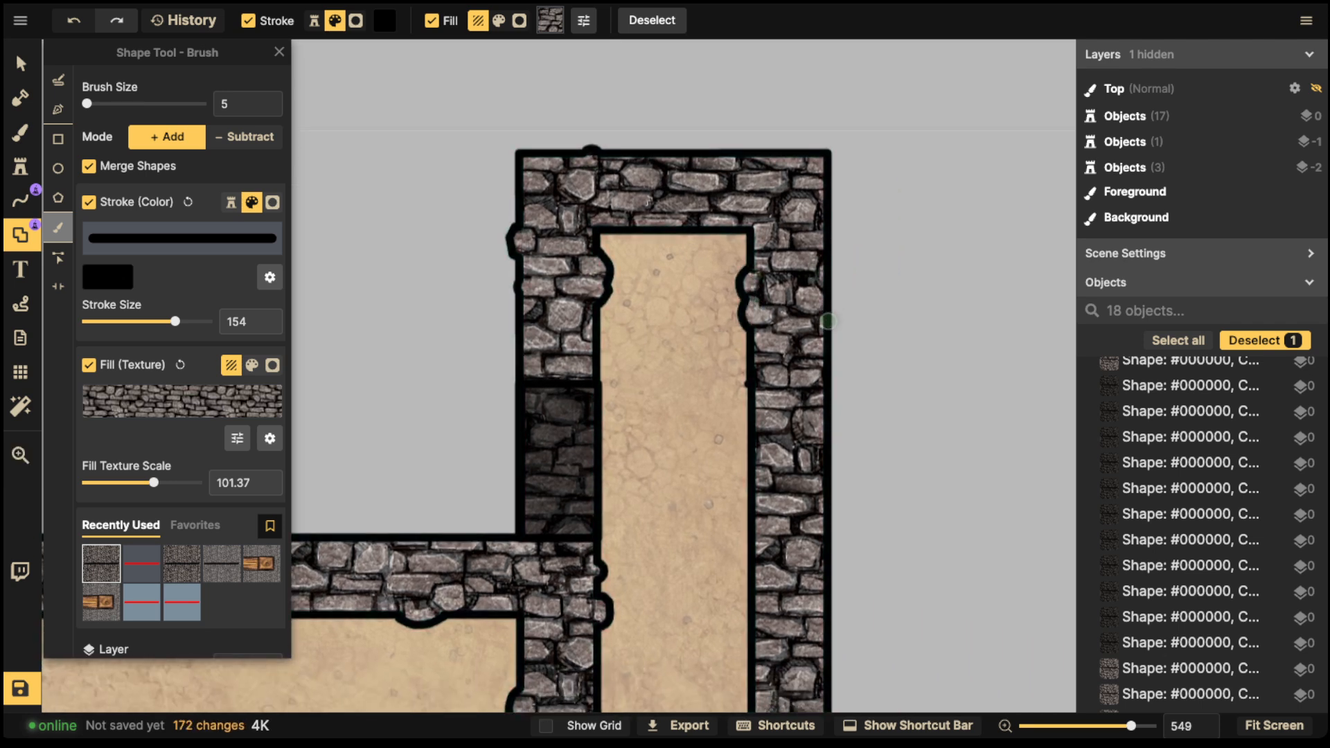
pyautogui.click(826, 320)
pyautogui.moveTo(826, 273); pyautogui.dragTo(831, 280)
pyautogui.scroll(-2, 771, 282)
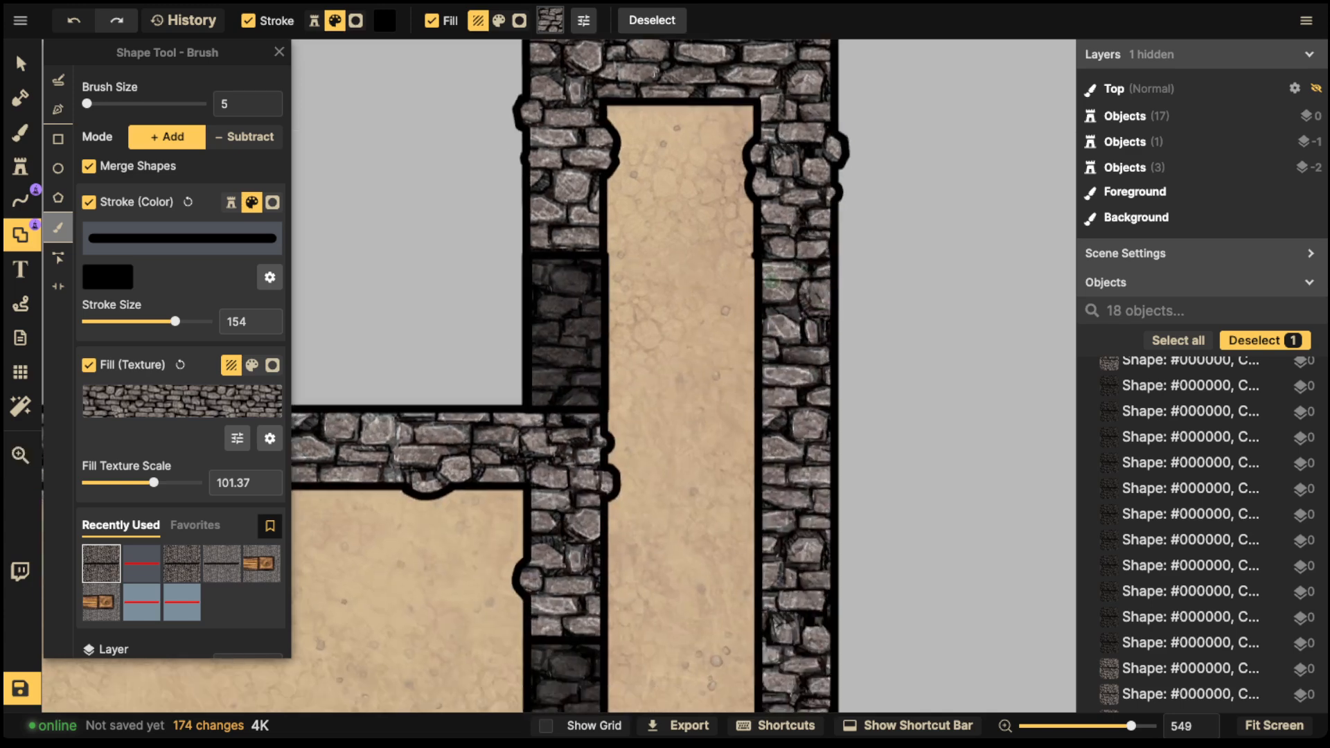
pyautogui.moveTo(761, 345)
pyautogui.mouseDown()
pyautogui.moveTo(761, 357)
pyautogui.moveTo(836, 378)
pyautogui.mouseUp()
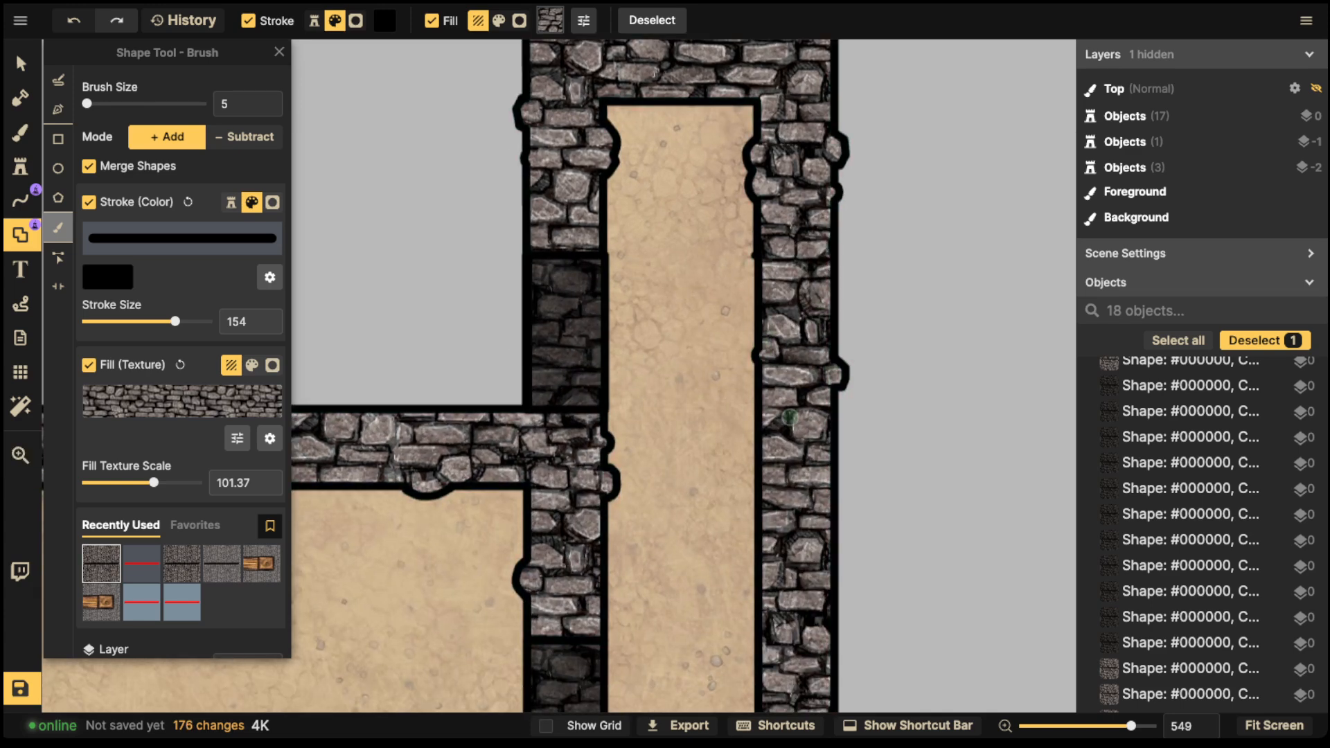
# Step: Add stone bumps to both edges of the shaft's right wall level with the second dark doorway
pyautogui.moveTo(761, 540); pyautogui.dragTo(649, 322)
pyautogui.press('space')
pyautogui.moveTo(655, 470); pyautogui.dragTo(694, 373)
pyautogui.moveTo(608, 422); pyautogui.dragTo(656, 373)
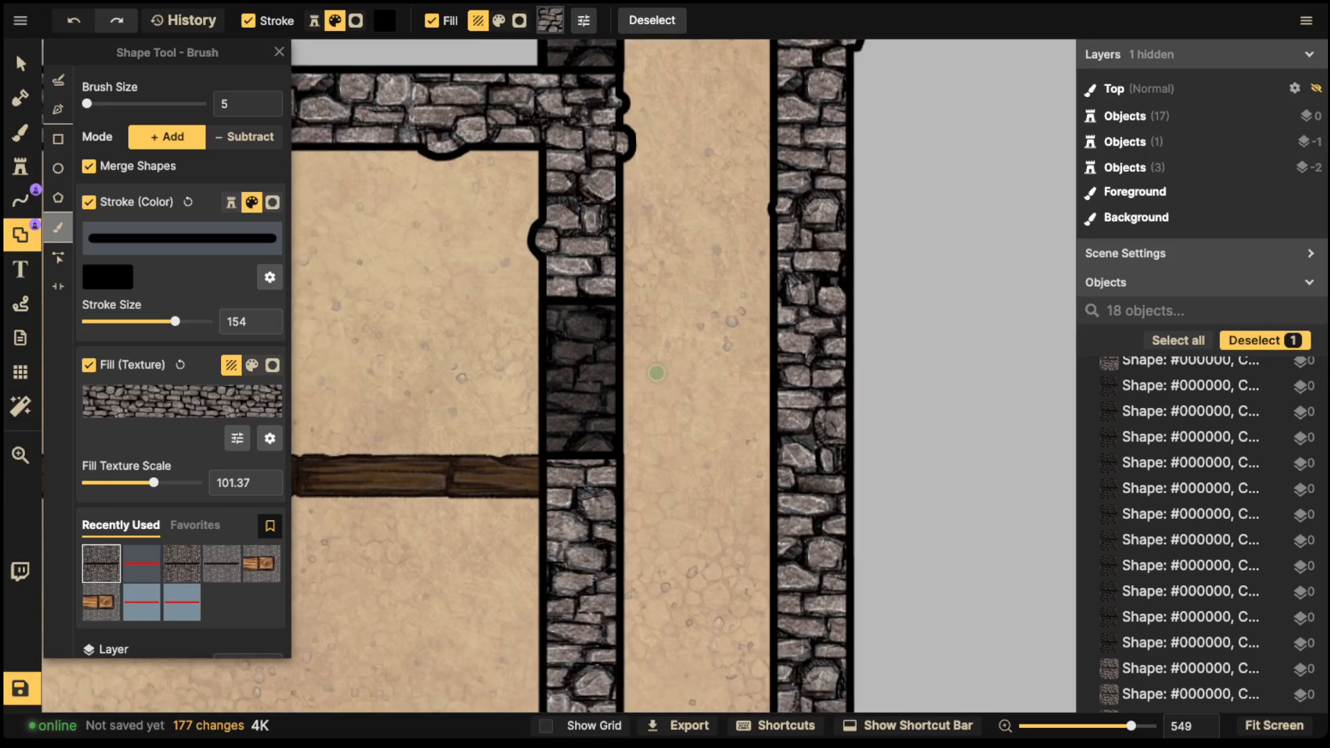
pyautogui.click(773, 307)
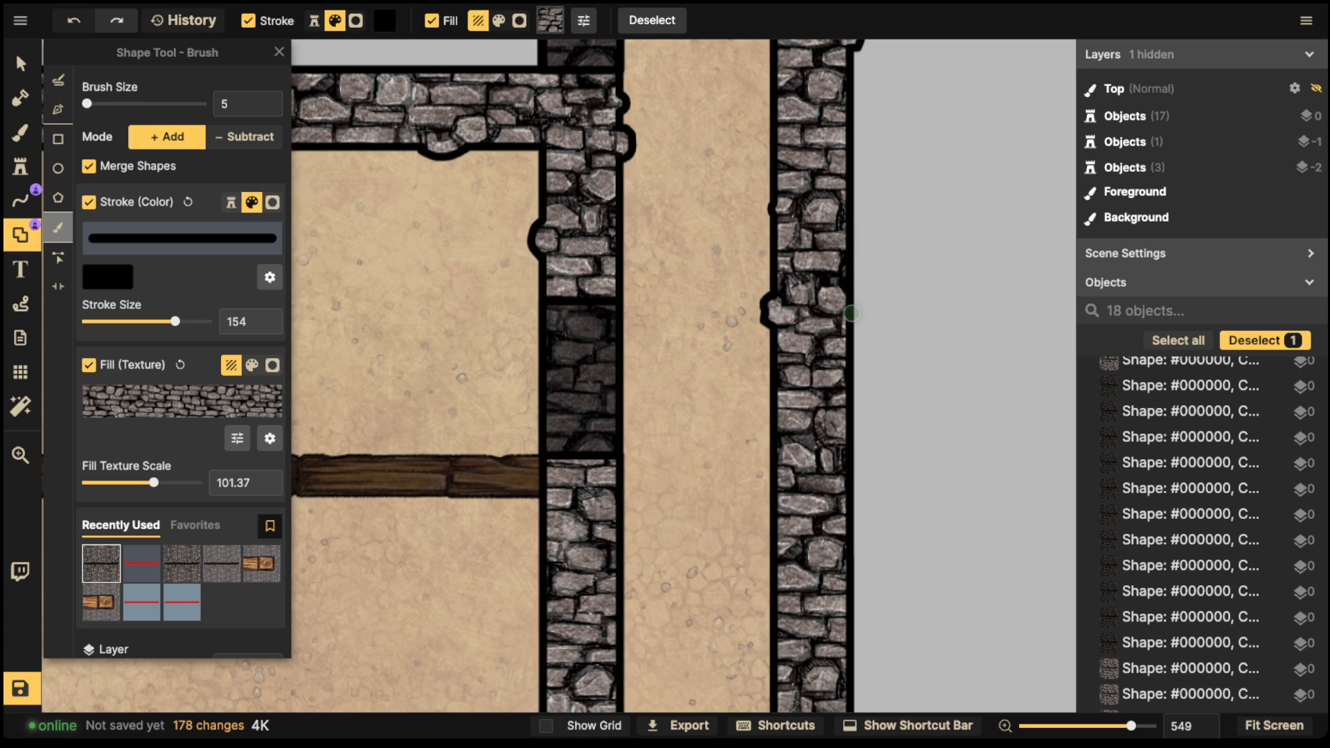
pyautogui.moveTo(850, 321); pyautogui.dragTo(851, 328)
# Step: Roughen both edges of the shaft's right wall level with the uppermost wooden floor beam
pyautogui.moveTo(797, 418); pyautogui.dragTo(767, 238)
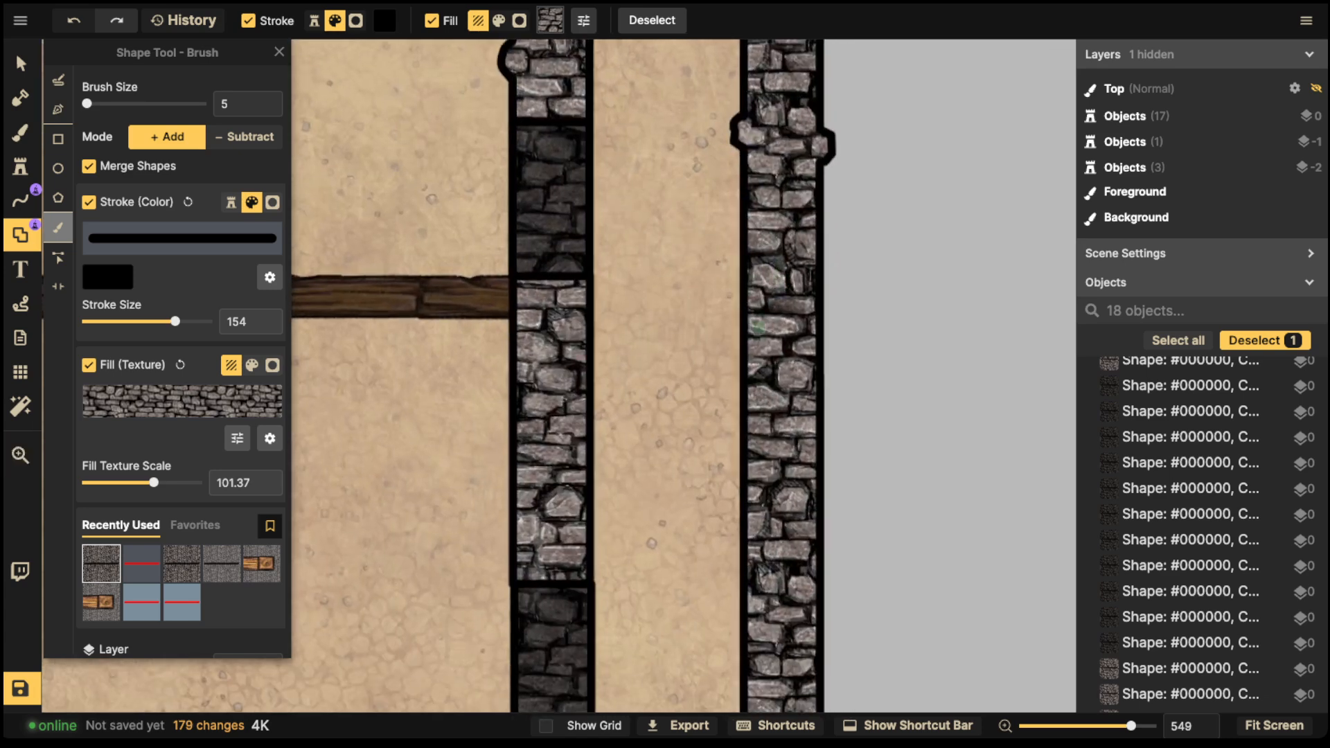
pyautogui.click(749, 299)
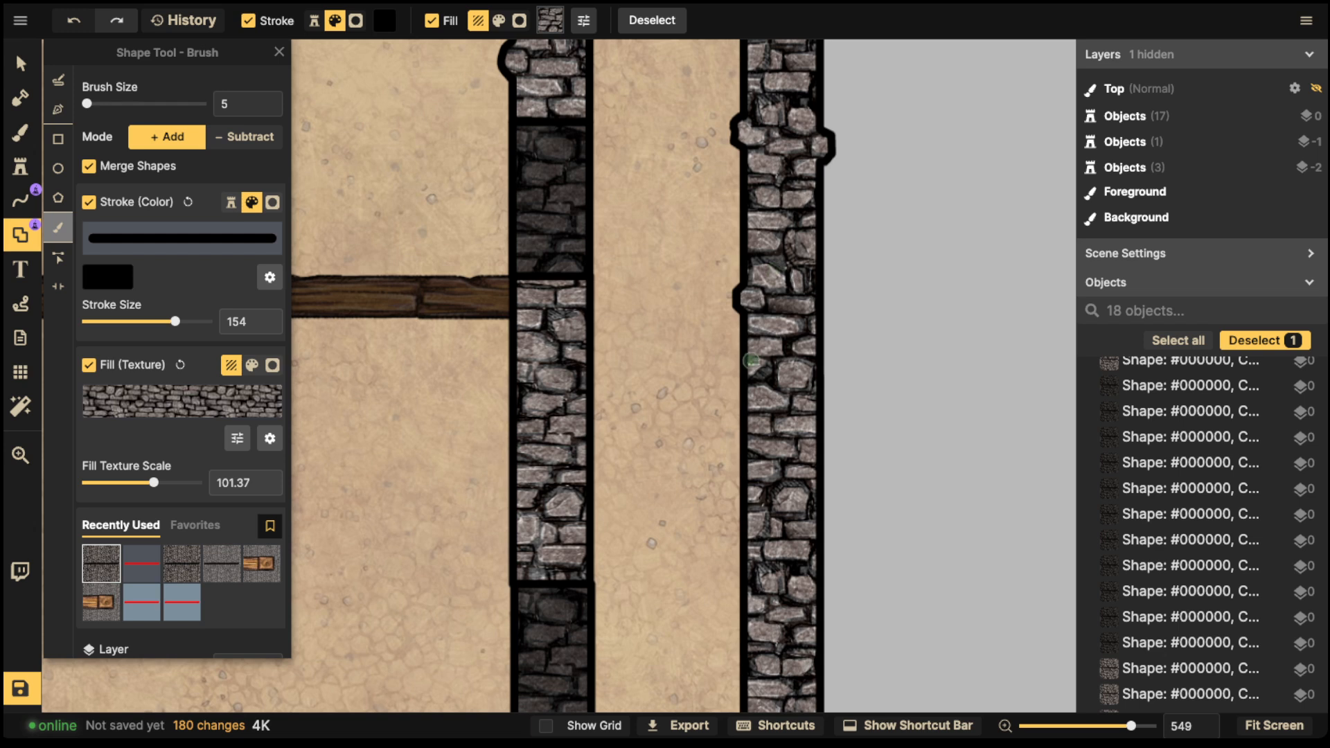
pyautogui.click(745, 365)
pyautogui.click(816, 319)
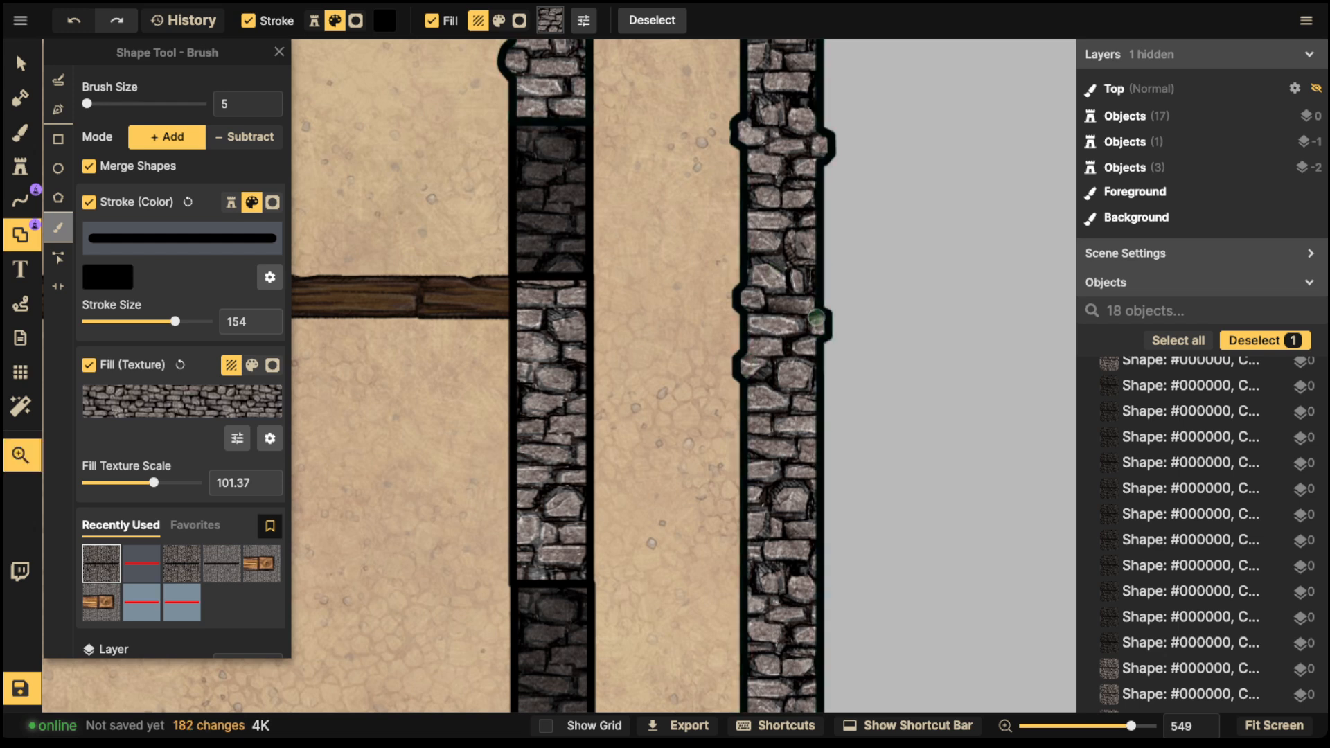
# Step: Add stone bumps to both edges of the shaft's right wall from above the third dark doorway down to its top
pyautogui.scroll(-2, 797, 319)
pyautogui.click(752, 341)
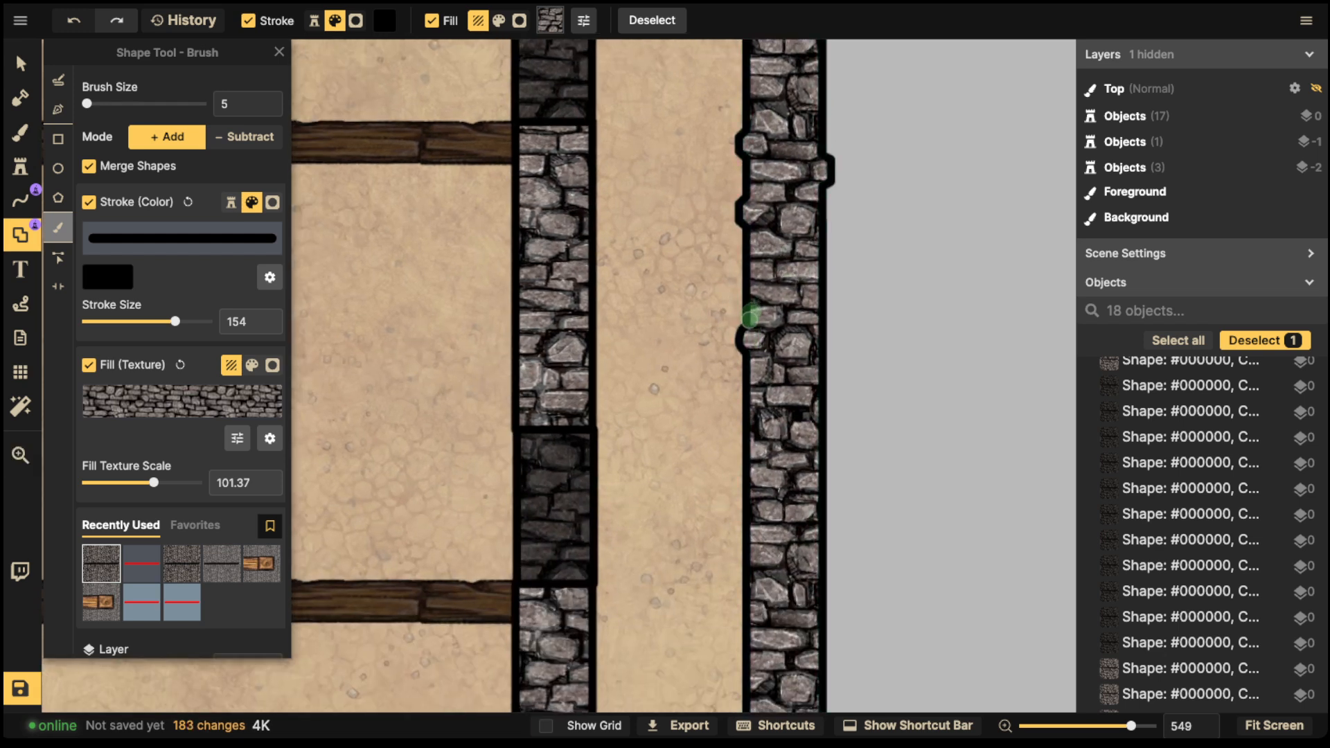
pyautogui.click(748, 311)
pyautogui.click(752, 399)
pyautogui.moveTo(820, 450); pyautogui.dragTo(822, 465)
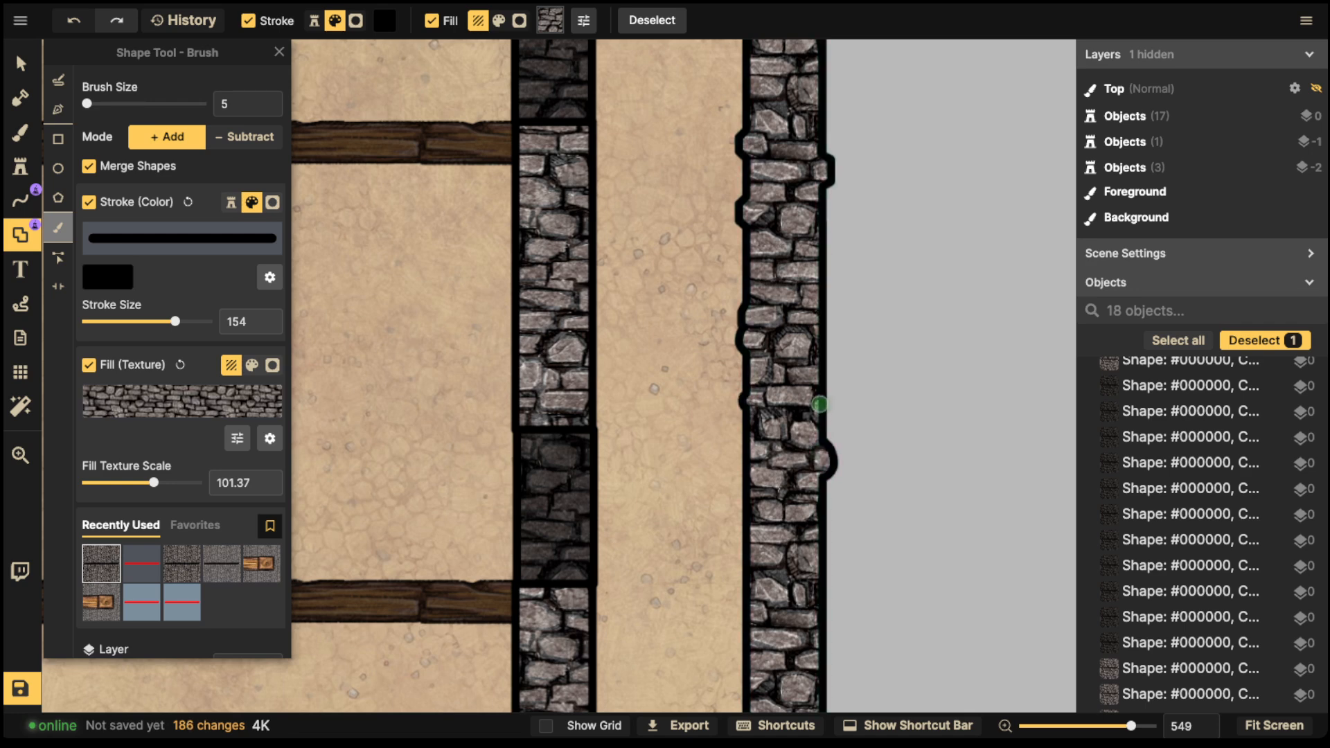
pyautogui.moveTo(820, 403); pyautogui.dragTo(822, 414)
# Step: Add stone bumps to both edges of the shaft's right wall from the third dark doorway's base down to the fourth doorway's top
pyautogui.press('space')
pyautogui.moveTo(828, 466); pyautogui.dragTo(811, 276)
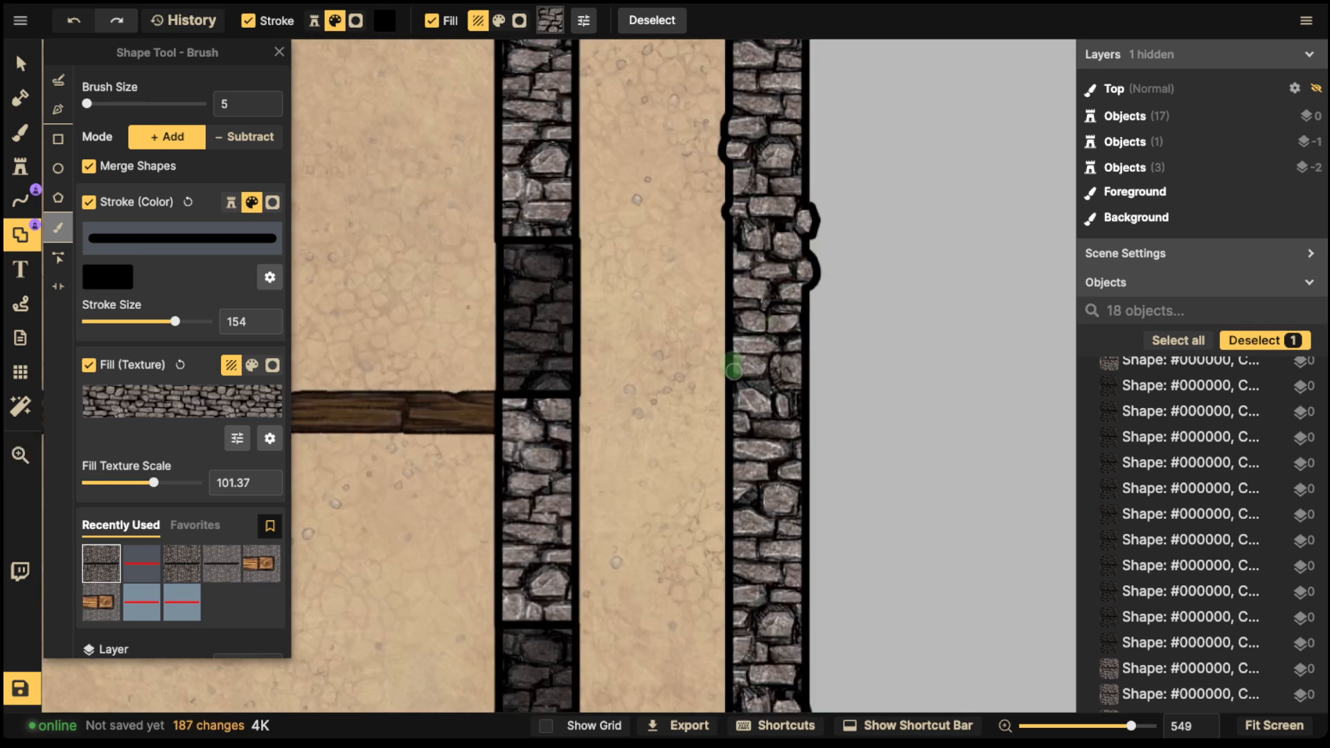
pyautogui.click(734, 370)
pyautogui.click(735, 424)
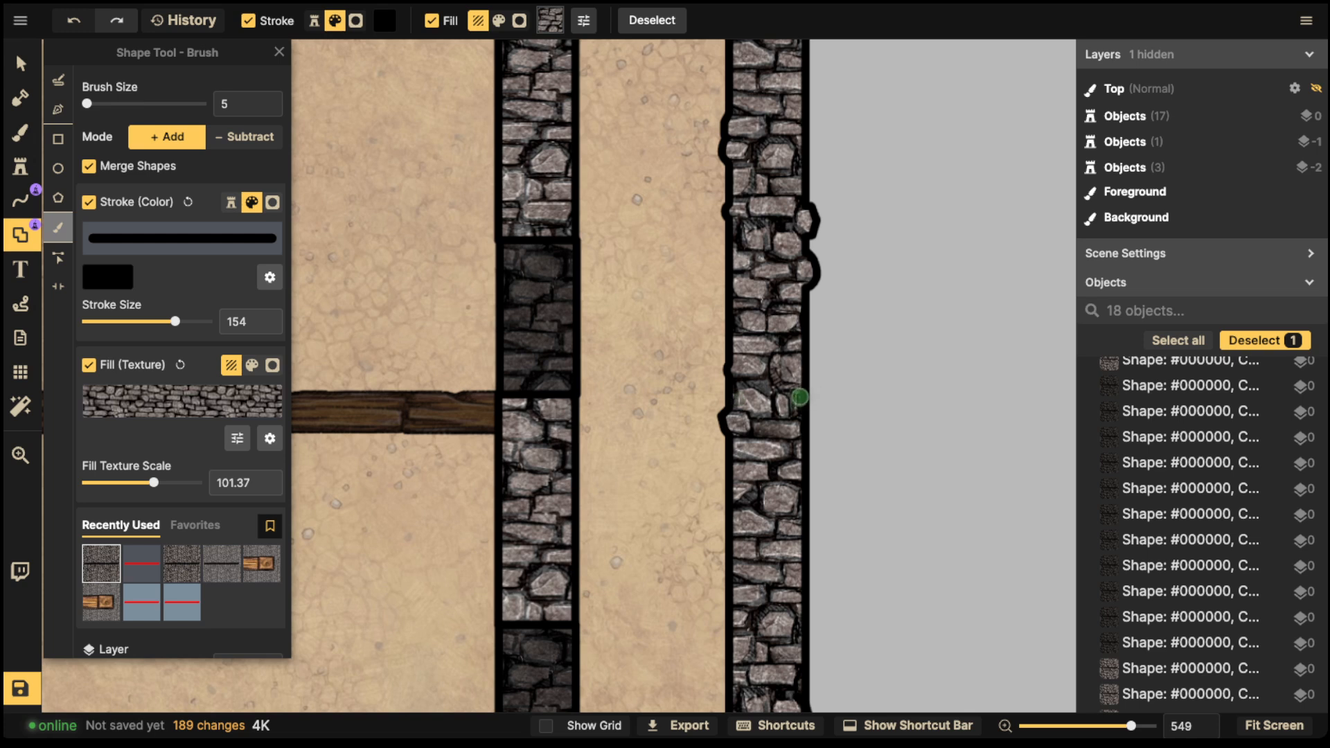
pyautogui.click(800, 397)
pyautogui.moveTo(772, 455); pyautogui.dragTo(781, 357)
pyautogui.click(743, 388)
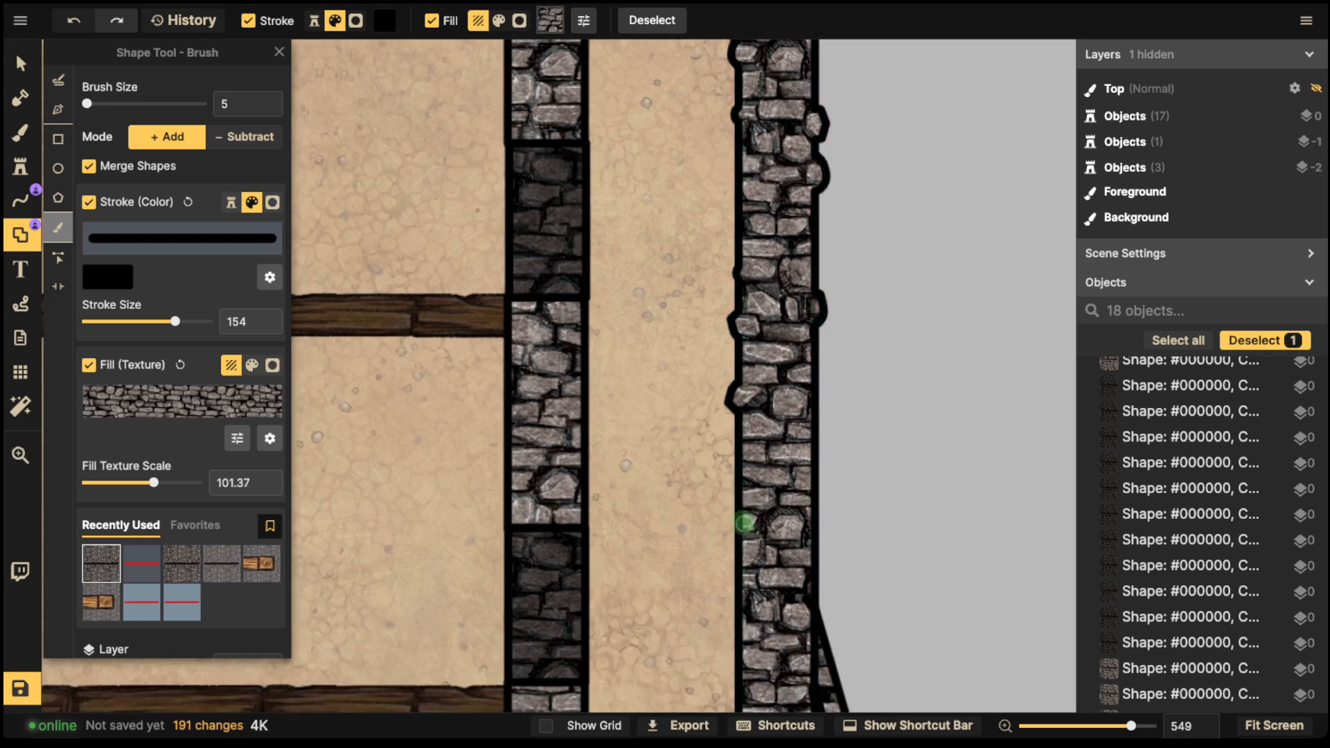
pyautogui.click(744, 523)
# Step: Add stone bumps to the inner edge of the shaft's right wall past the lowest wooden beam and to the sloping buttress's upper end
pyautogui.moveTo(740, 477); pyautogui.dragTo(722, 356)
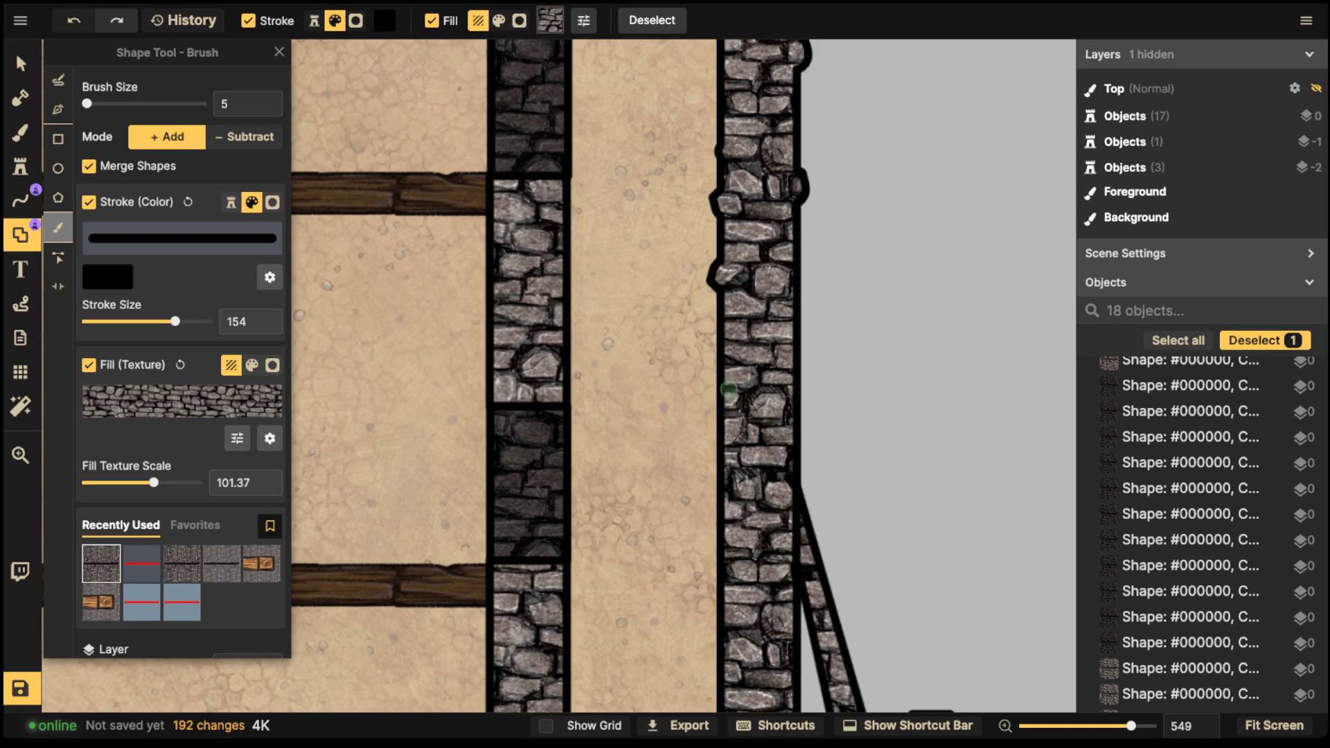
pyautogui.click(729, 389)
pyautogui.click(720, 393)
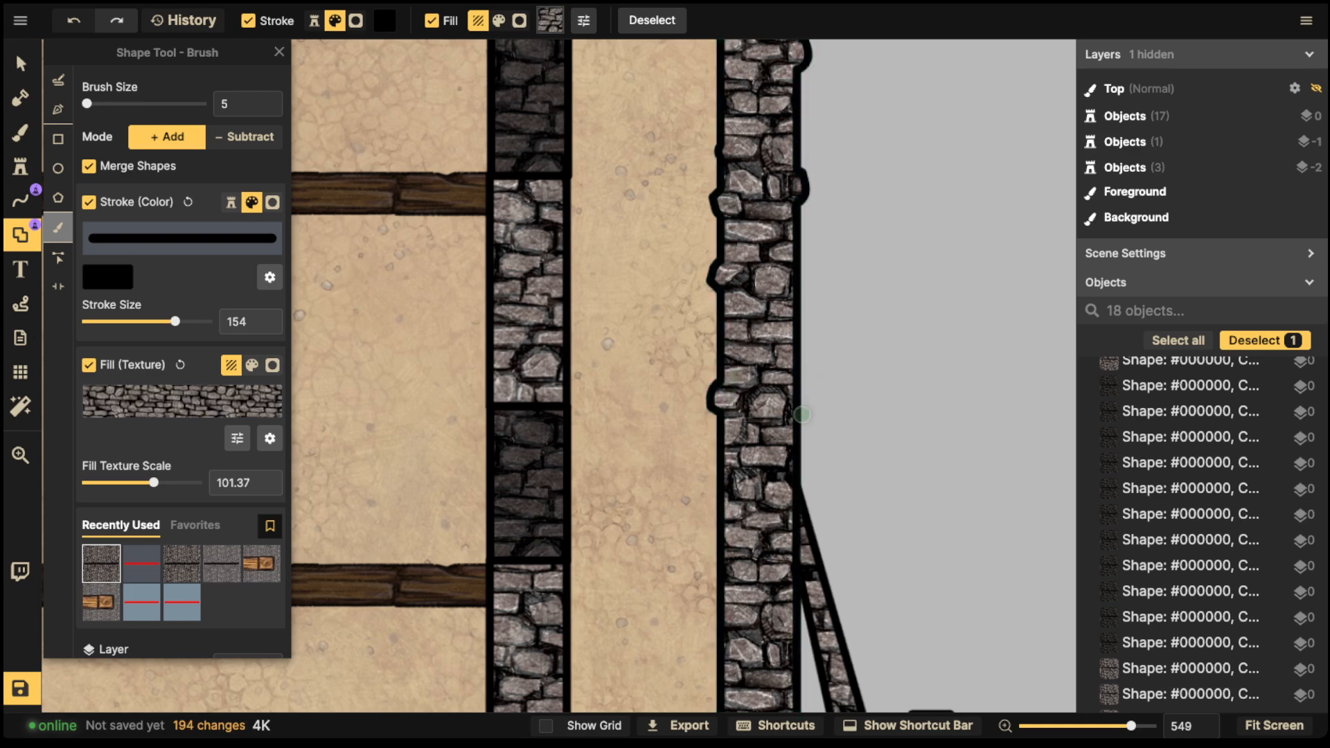
pyautogui.click(726, 452)
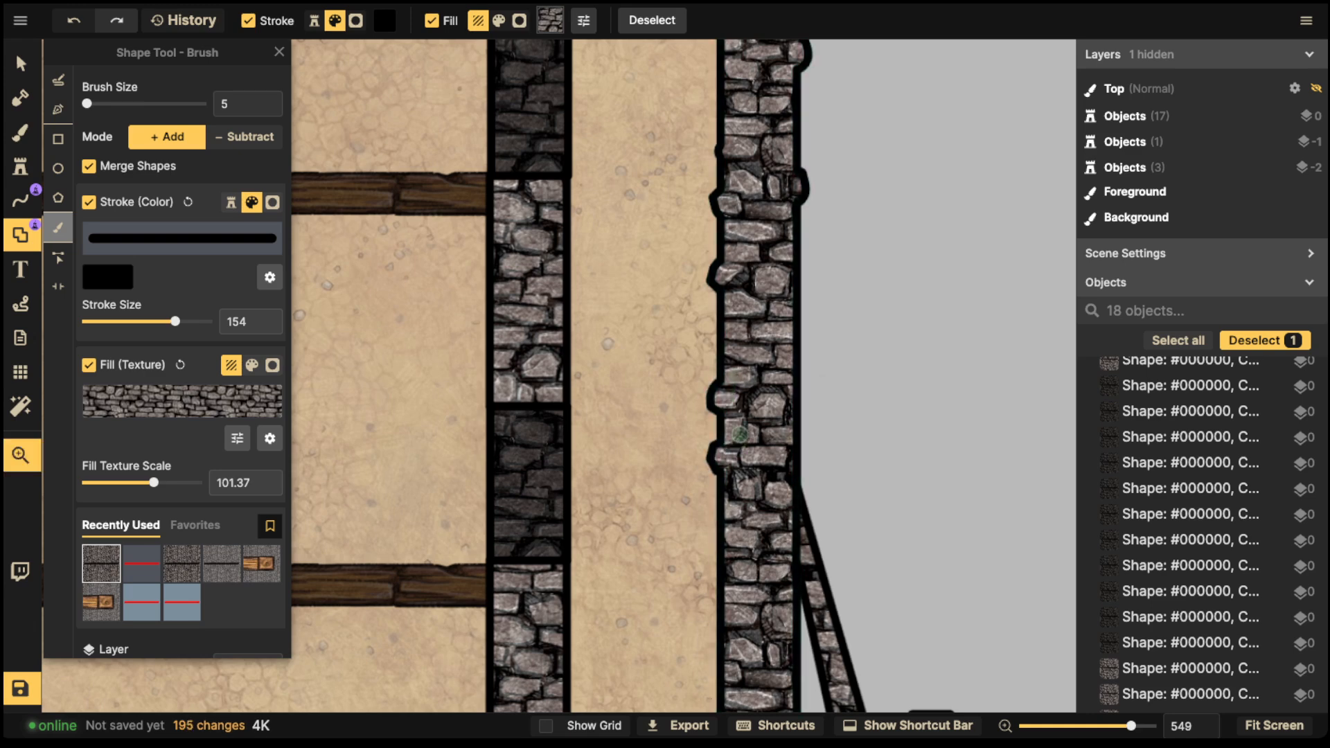
pyautogui.moveTo(763, 498); pyautogui.dragTo(744, 332)
pyautogui.click(702, 510)
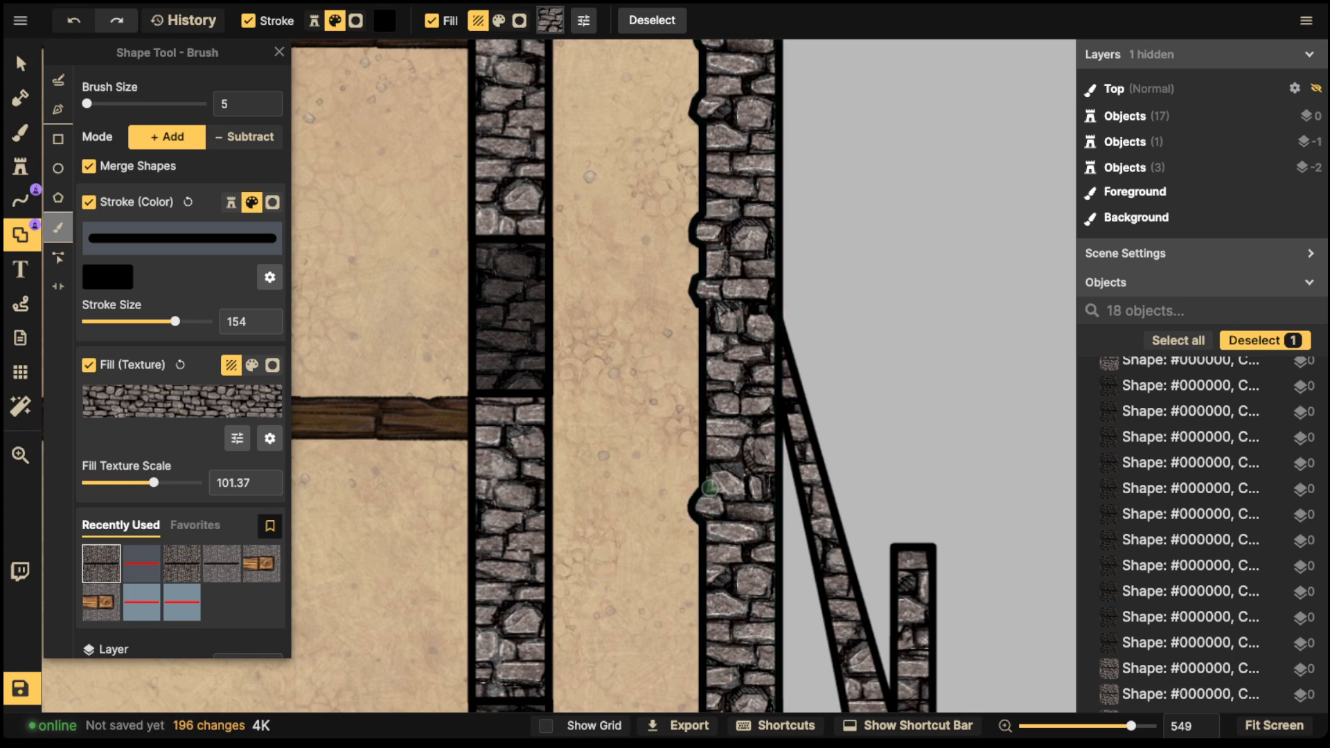
pyautogui.moveTo(783, 330)
pyautogui.mouseDown()
pyautogui.moveTo(777, 375)
pyautogui.moveTo(787, 367)
pyautogui.moveTo(774, 371)
pyautogui.moveTo(787, 390)
pyautogui.moveTo(841, 318)
pyautogui.mouseUp()
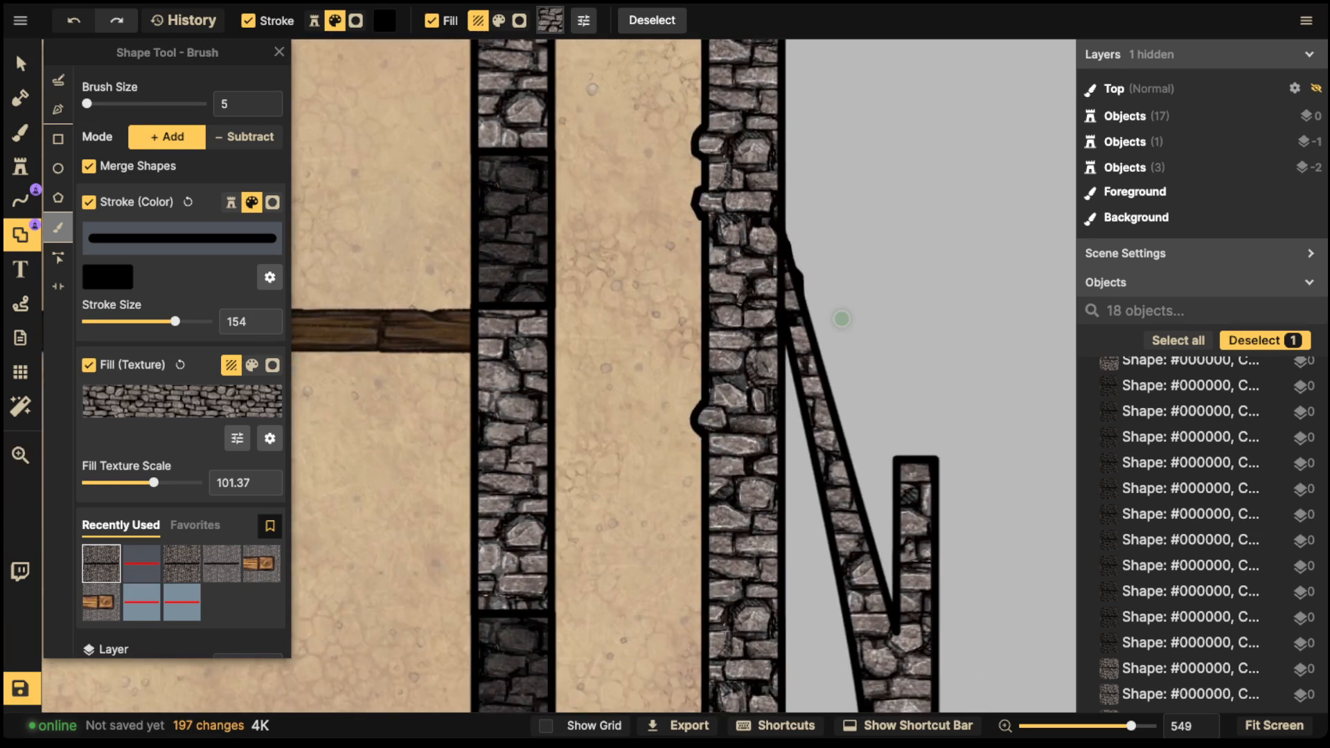
# Step: Try to cut a notch into the inner edge of the shaft's right wall level with the fifth dark doorway's top
pyautogui.press('alt')
pyautogui.moveTo(879, 374); pyautogui.dragTo(848, 239)
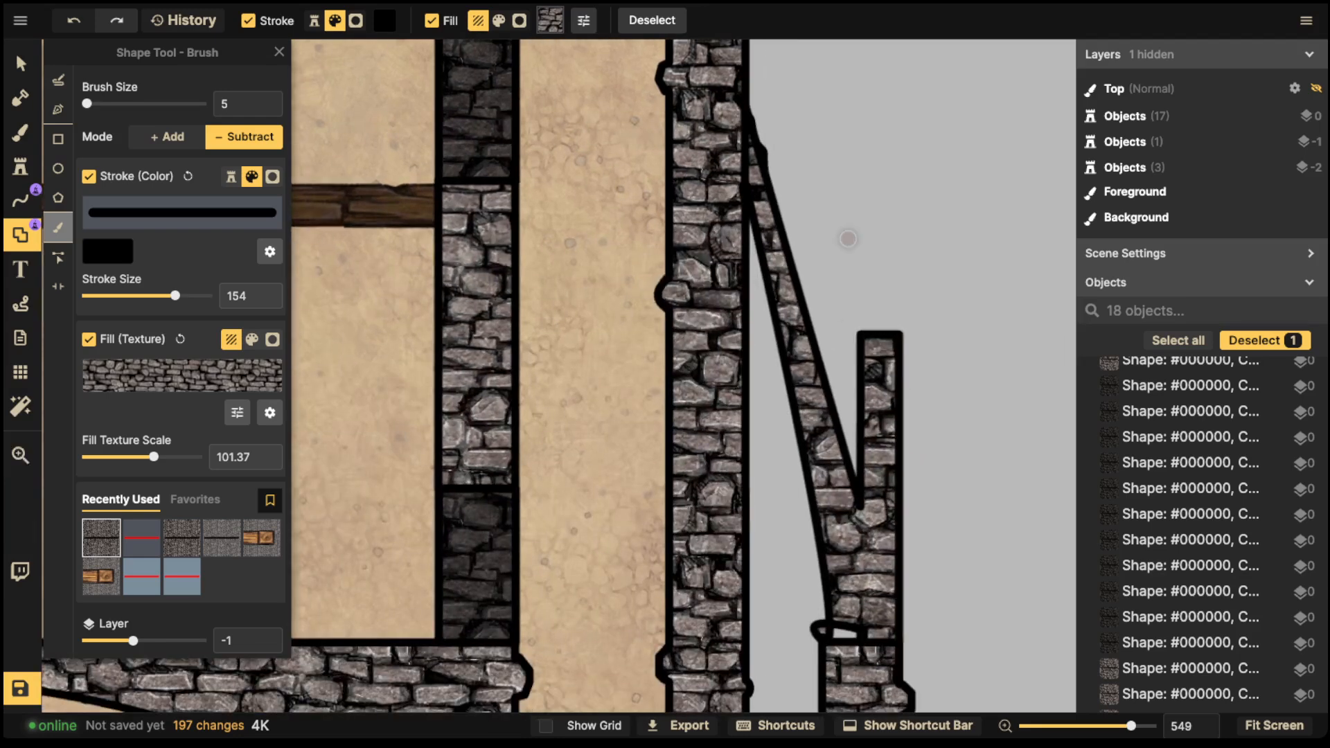
pyautogui.click(672, 488)
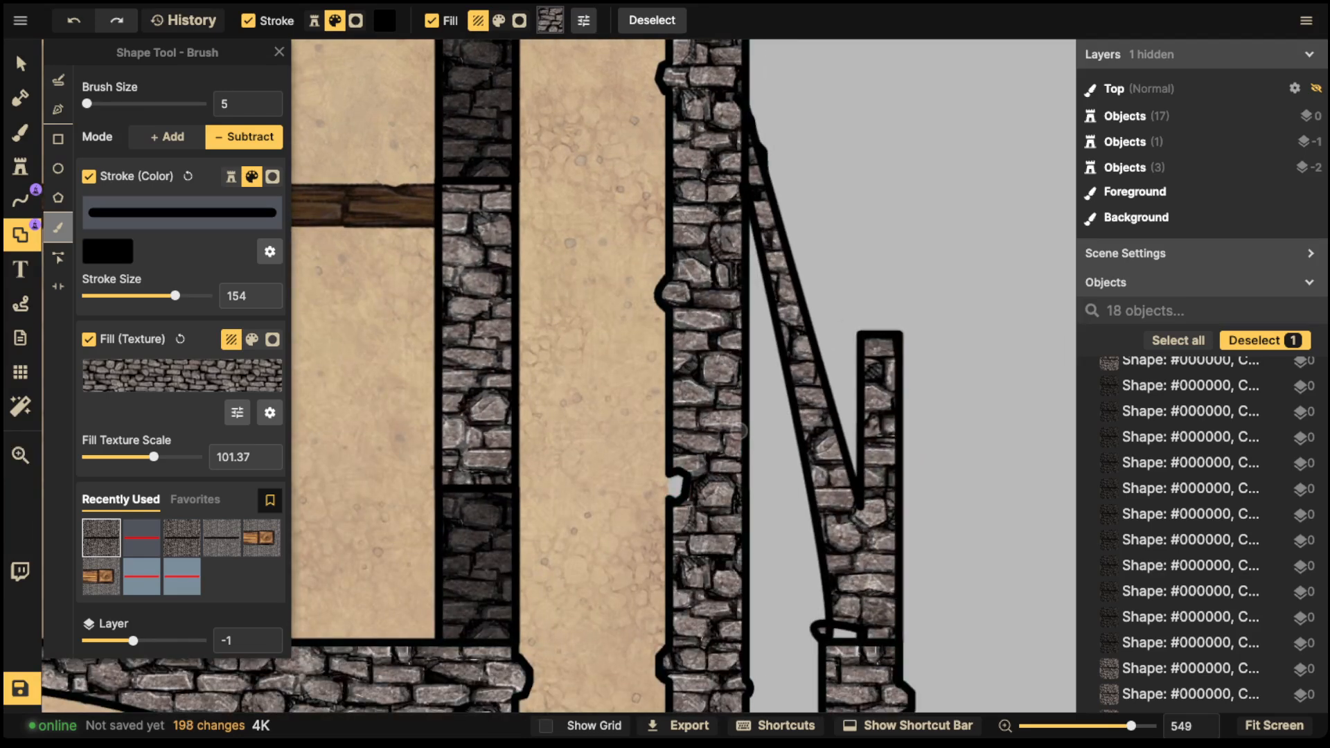
pyautogui.press('alt')
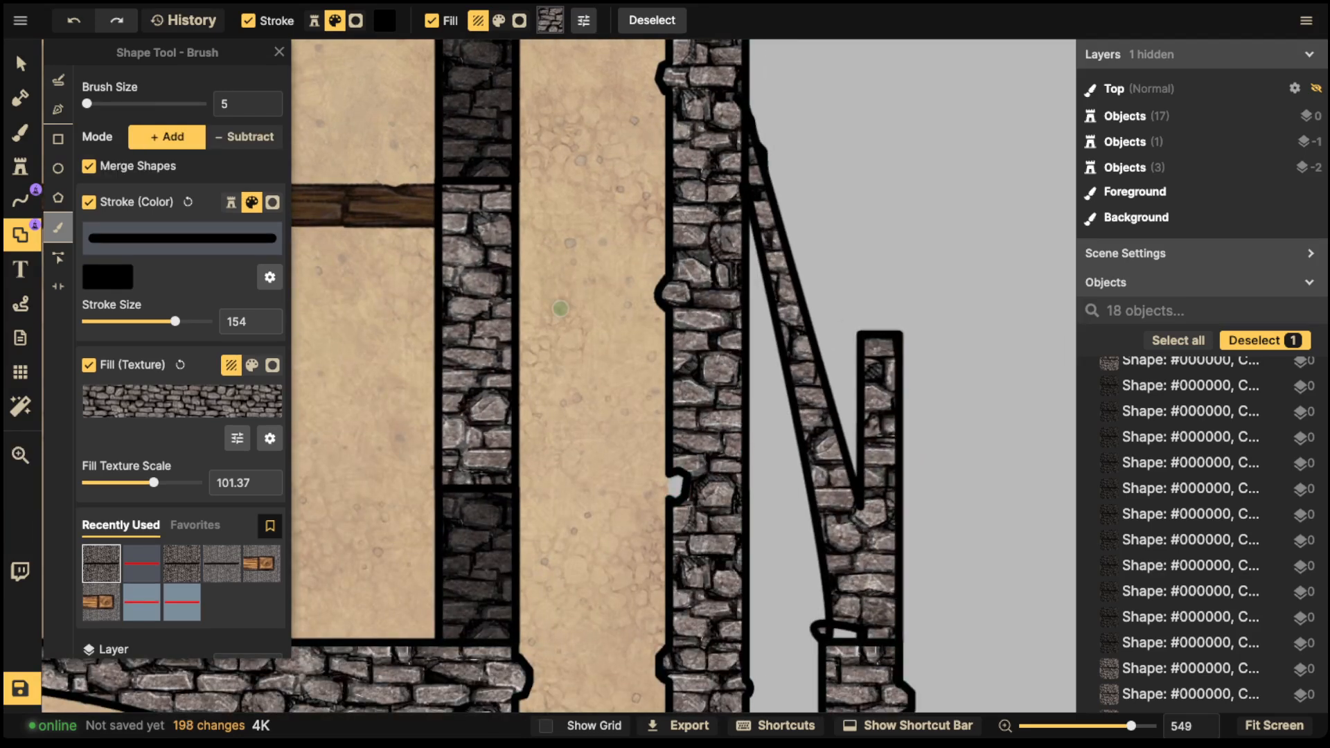
pyautogui.hotkey('ctrl', 'z')
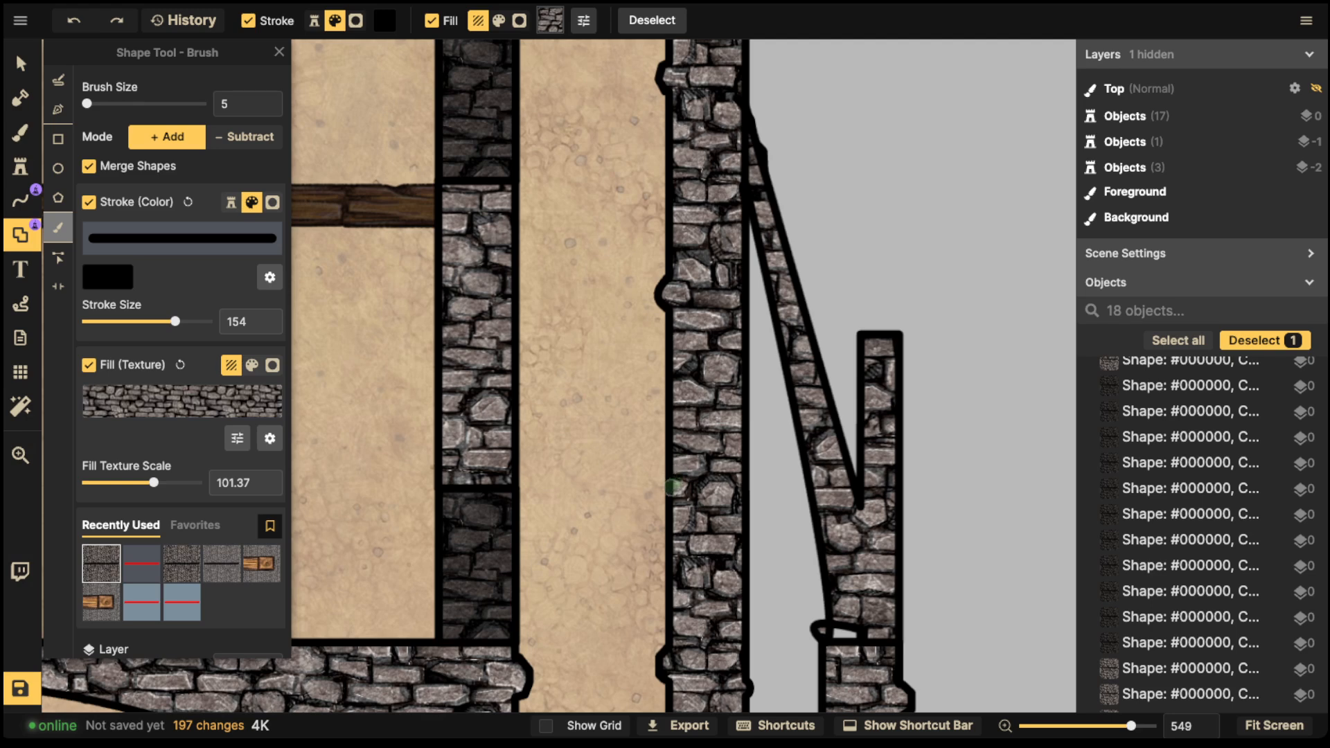
# Step: Add a stone bump to each edge of the shaft's right wall level with the fifth dark doorway
pyautogui.moveTo(671, 485)
pyautogui.mouseDown()
pyautogui.moveTo(528, 480)
pyautogui.moveTo(647, 333)
pyautogui.moveTo(692, 298)
pyautogui.moveTo(704, 312)
pyautogui.mouseUp()
pyautogui.press('space')
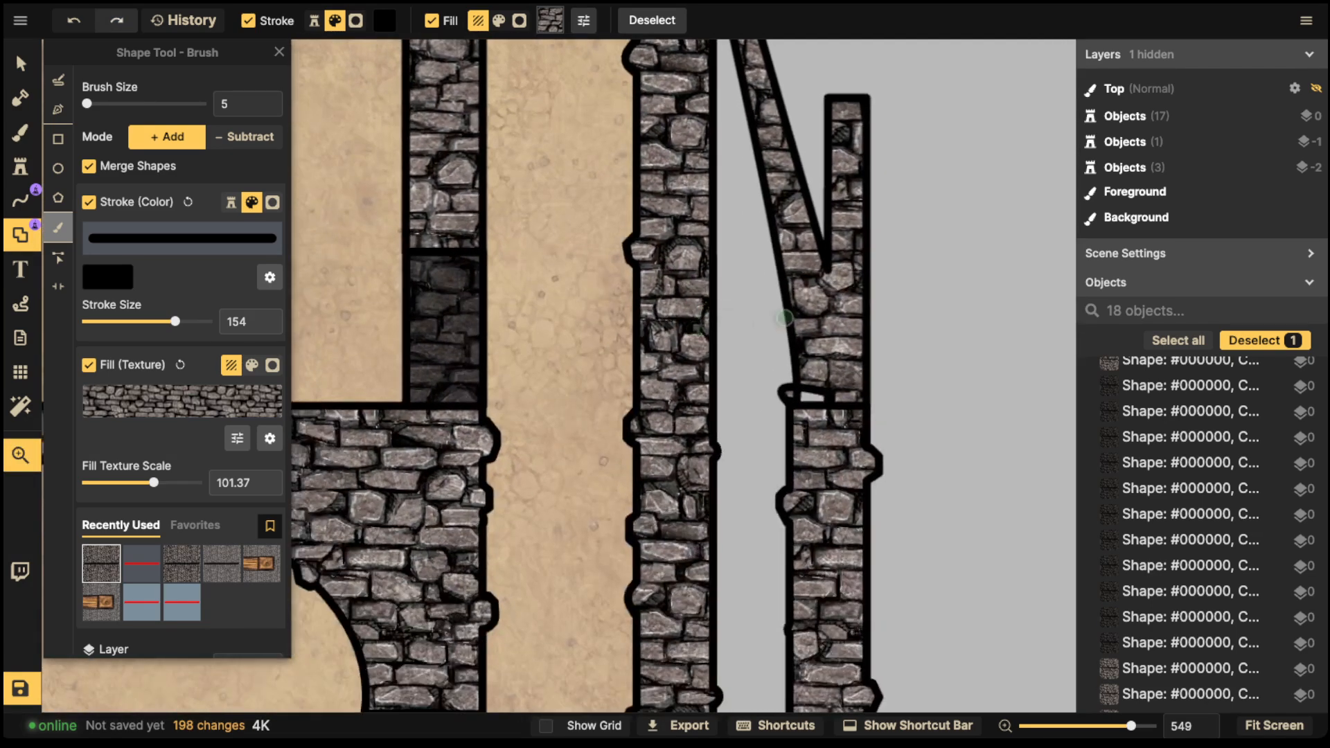
pyautogui.moveTo(709, 369); pyautogui.dragTo(712, 377)
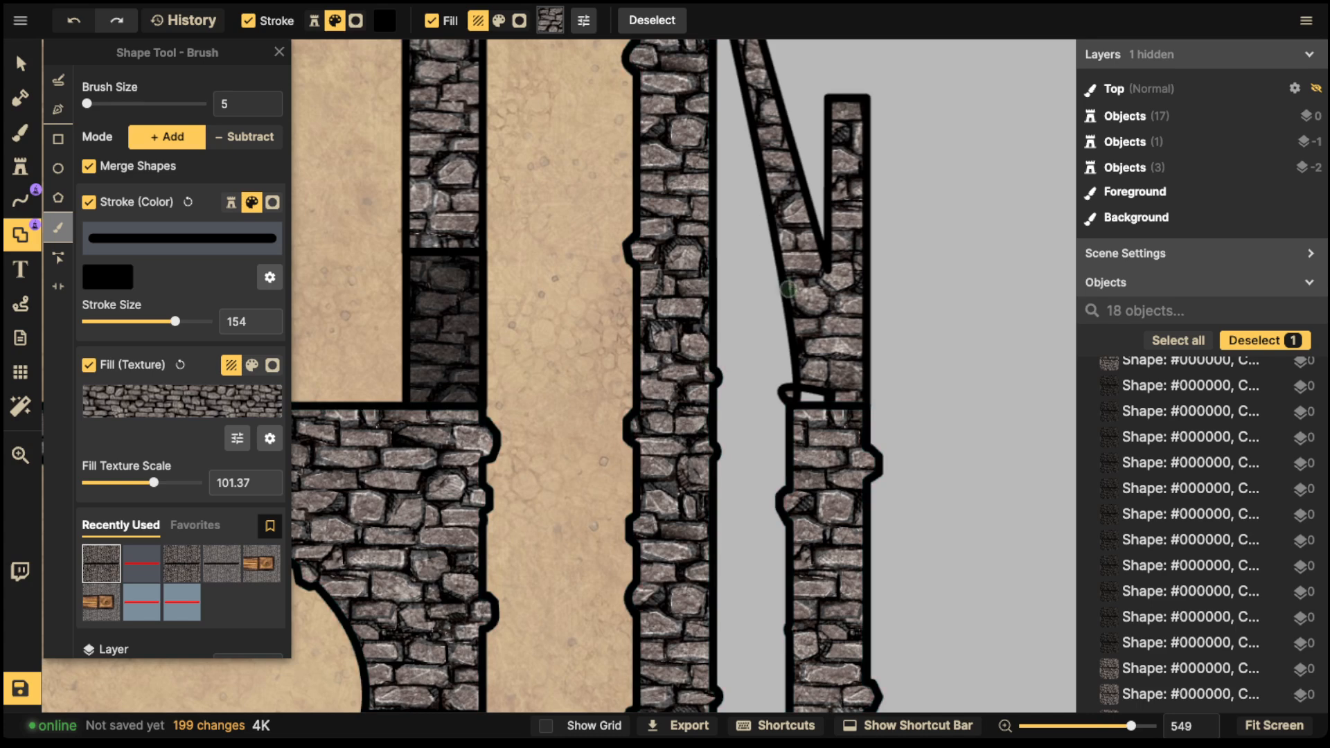
# Step: Roughen both edges of the sloping buttress and the outer edge of the short post beside it with stone bumps
pyautogui.moveTo(786, 308); pyautogui.dragTo(787, 288)
pyautogui.press('space')
pyautogui.moveTo(831, 182); pyautogui.dragTo(819, 309)
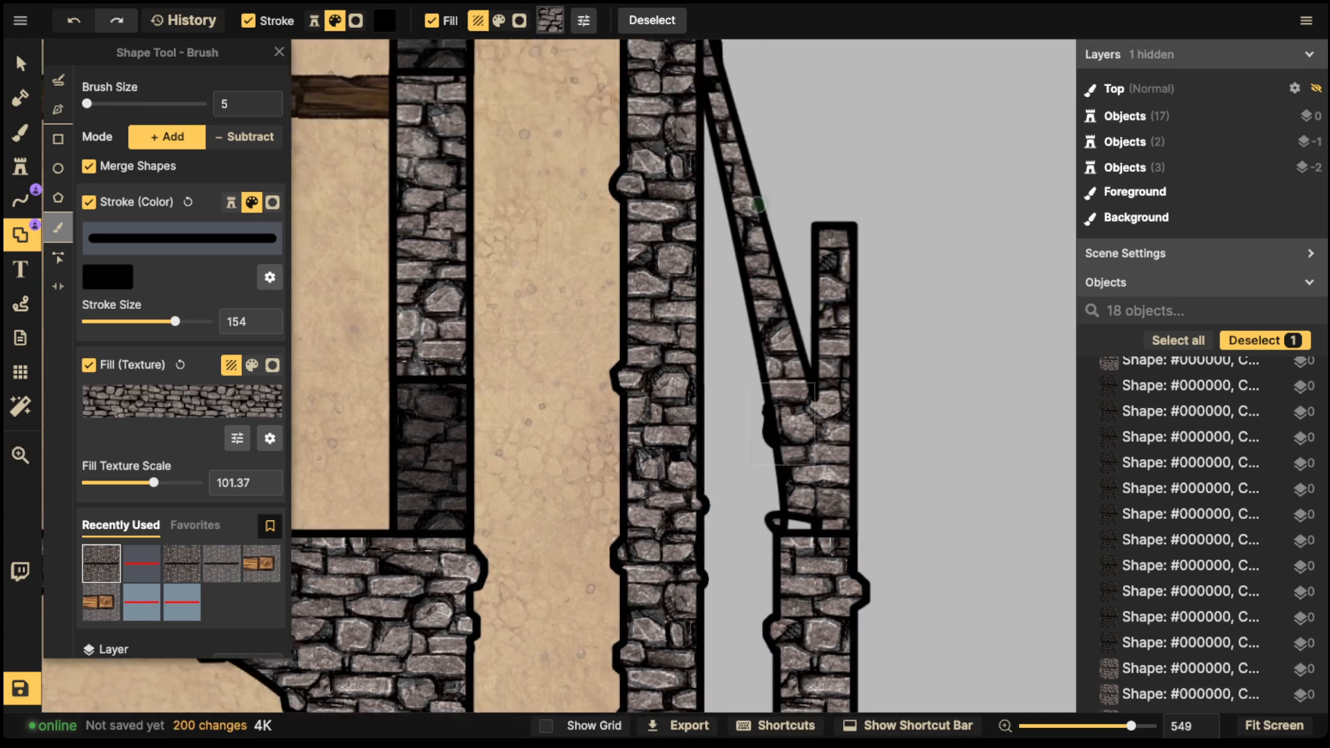
pyautogui.moveTo(749, 189); pyautogui.dragTo(750, 191)
pyautogui.press('space')
pyautogui.moveTo(774, 94)
pyautogui.mouseDown()
pyautogui.moveTo(777, 237)
pyautogui.moveTo(720, 203)
pyautogui.mouseUp()
pyautogui.scroll(-3, 720, 203)
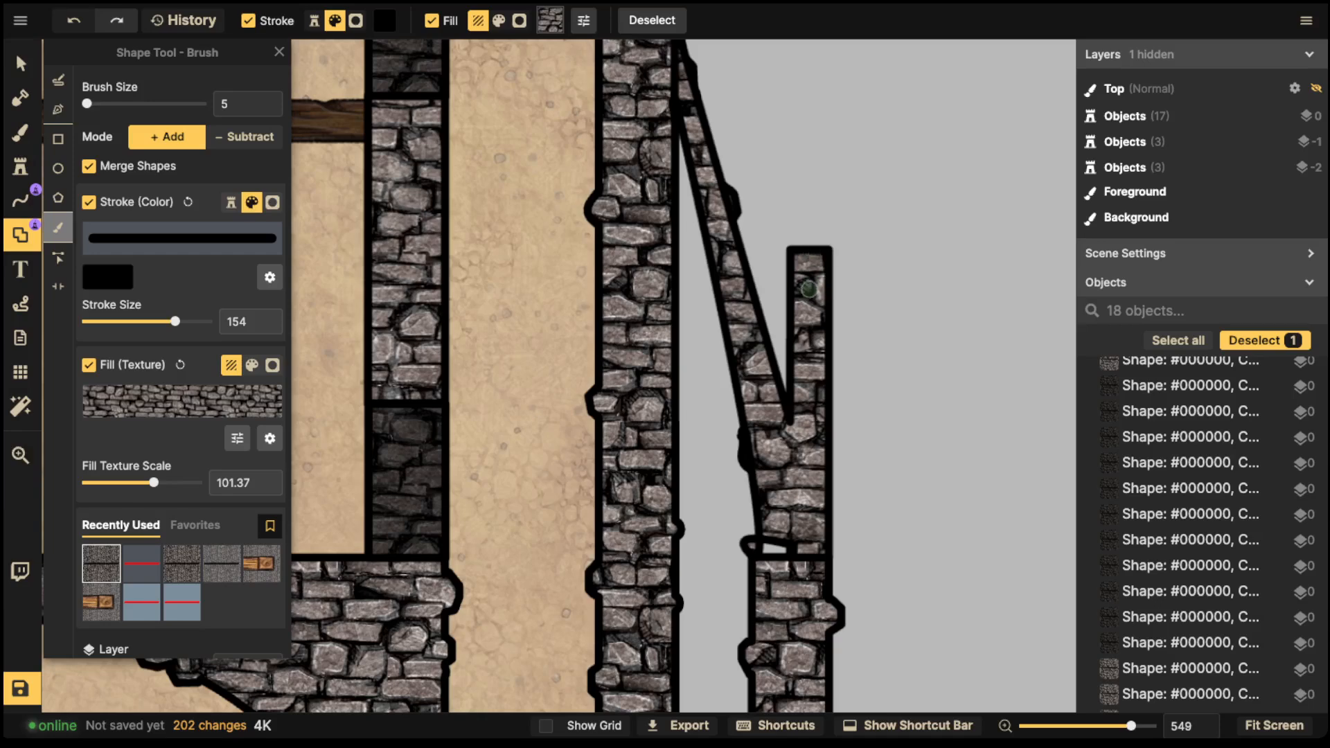
pyautogui.click(820, 342)
# Step: Add stone bumps to both sides of the narrow gap between the shaft's right wall and the right annex's outer wall
pyautogui.press('space')
pyautogui.moveTo(769, 540)
pyautogui.mouseDown()
pyautogui.moveTo(749, 290)
pyautogui.moveTo(774, 298)
pyautogui.mouseUp()
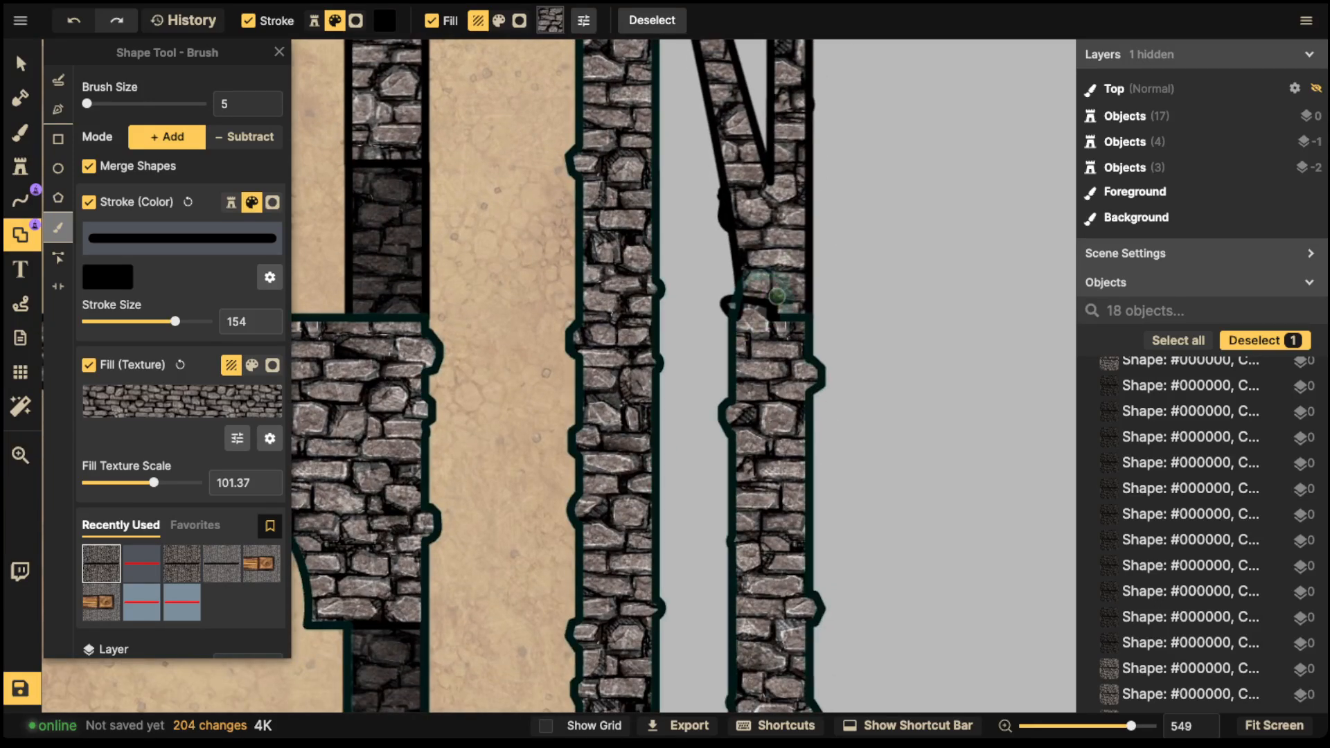
pyautogui.scroll(-3, 762, 283)
pyautogui.moveTo(718, 374); pyautogui.dragTo(713, 385)
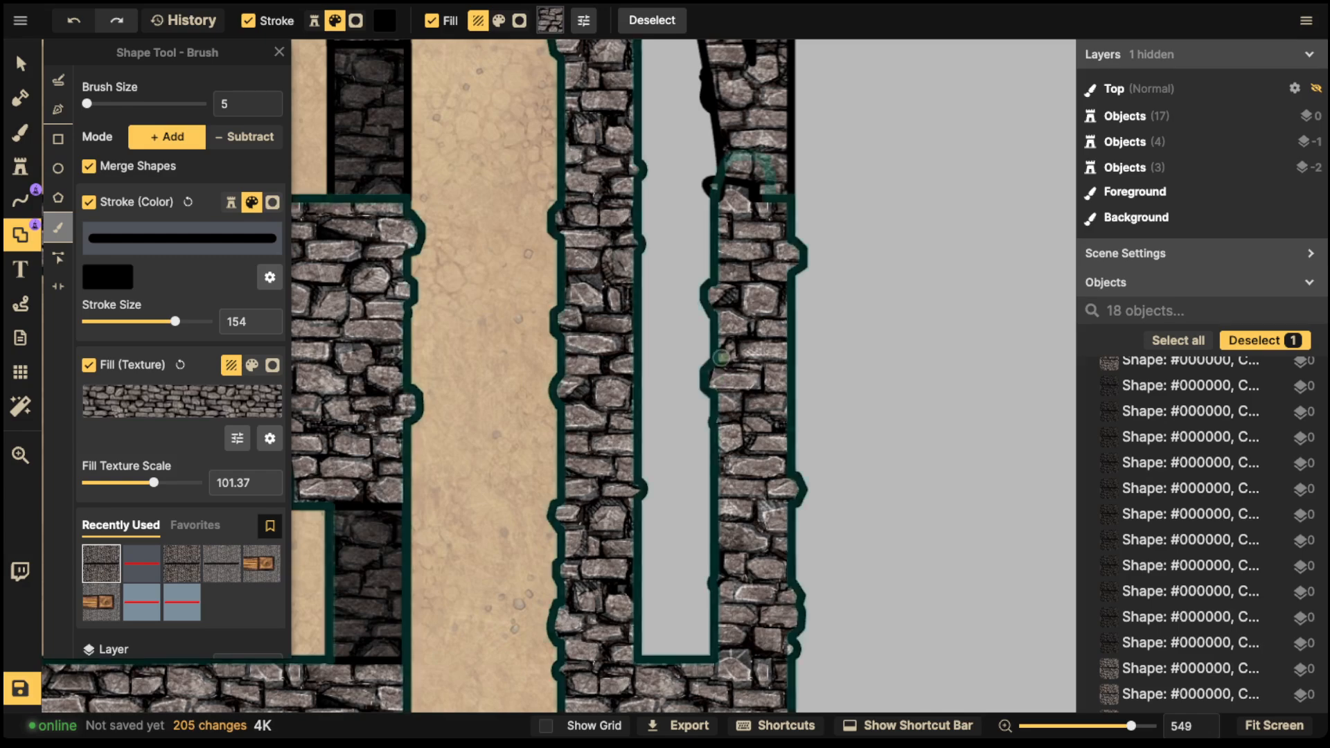
pyautogui.click(632, 420)
pyautogui.moveTo(630, 363); pyautogui.dragTo(637, 351)
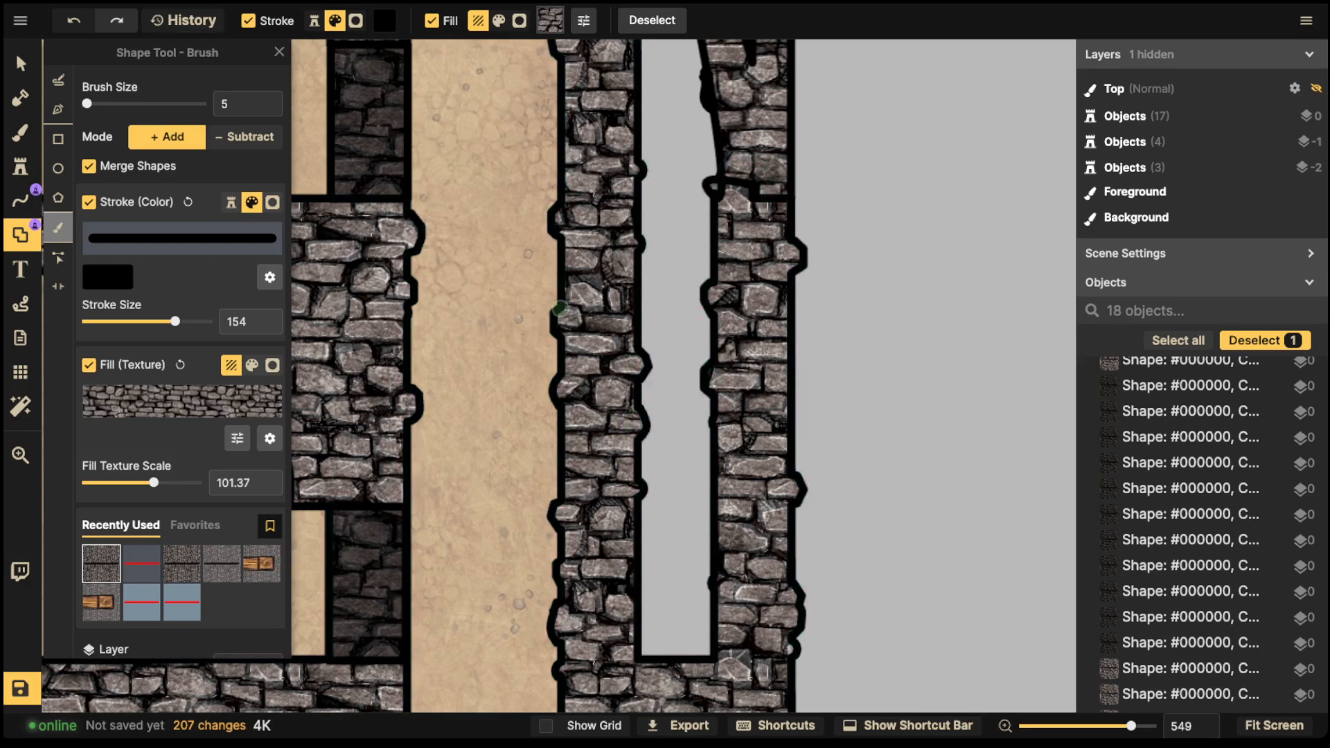
# Step: Roughen the shaft-facing edge of the wall beside the rightmost ground-floor arch with stone bumps
pyautogui.press('v')
pyautogui.scroll(-3, 560, 308)
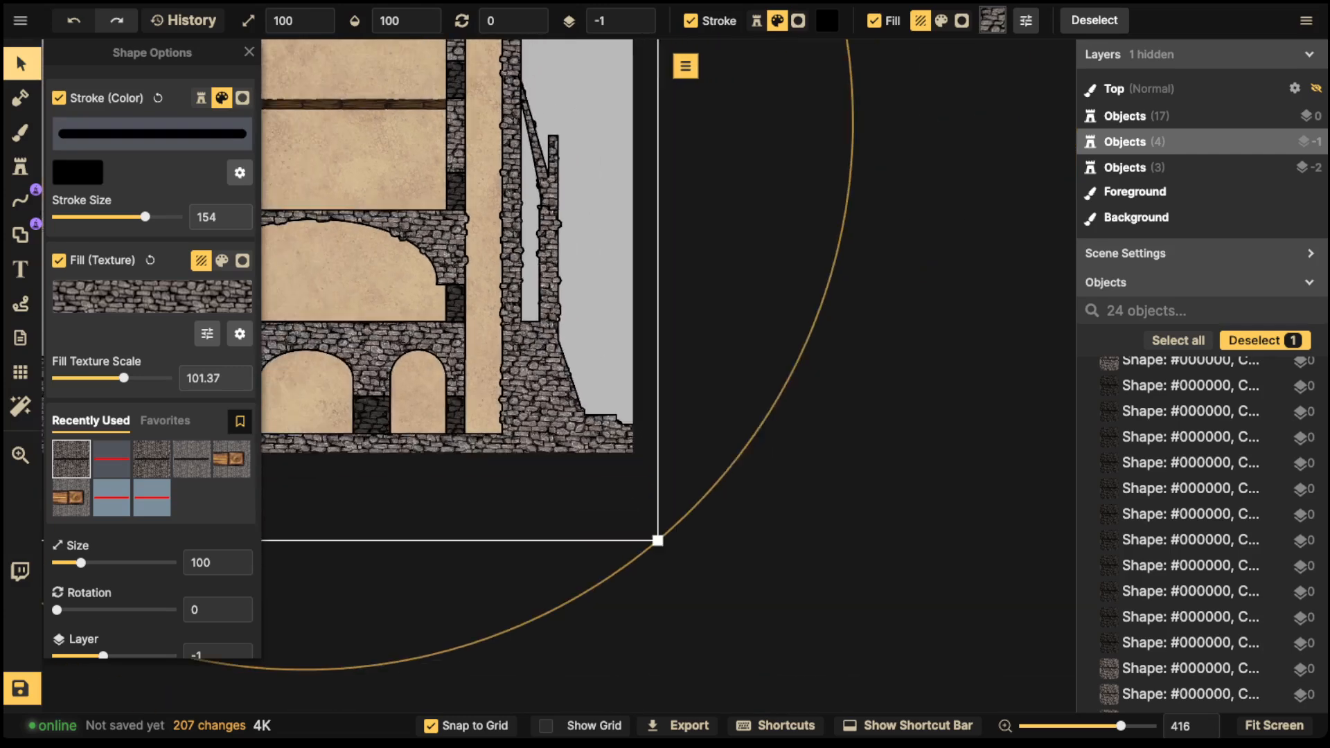
pyautogui.scroll(-4, 560, 308)
pyautogui.press('Escape')
pyautogui.scroll(-3, 658, 336)
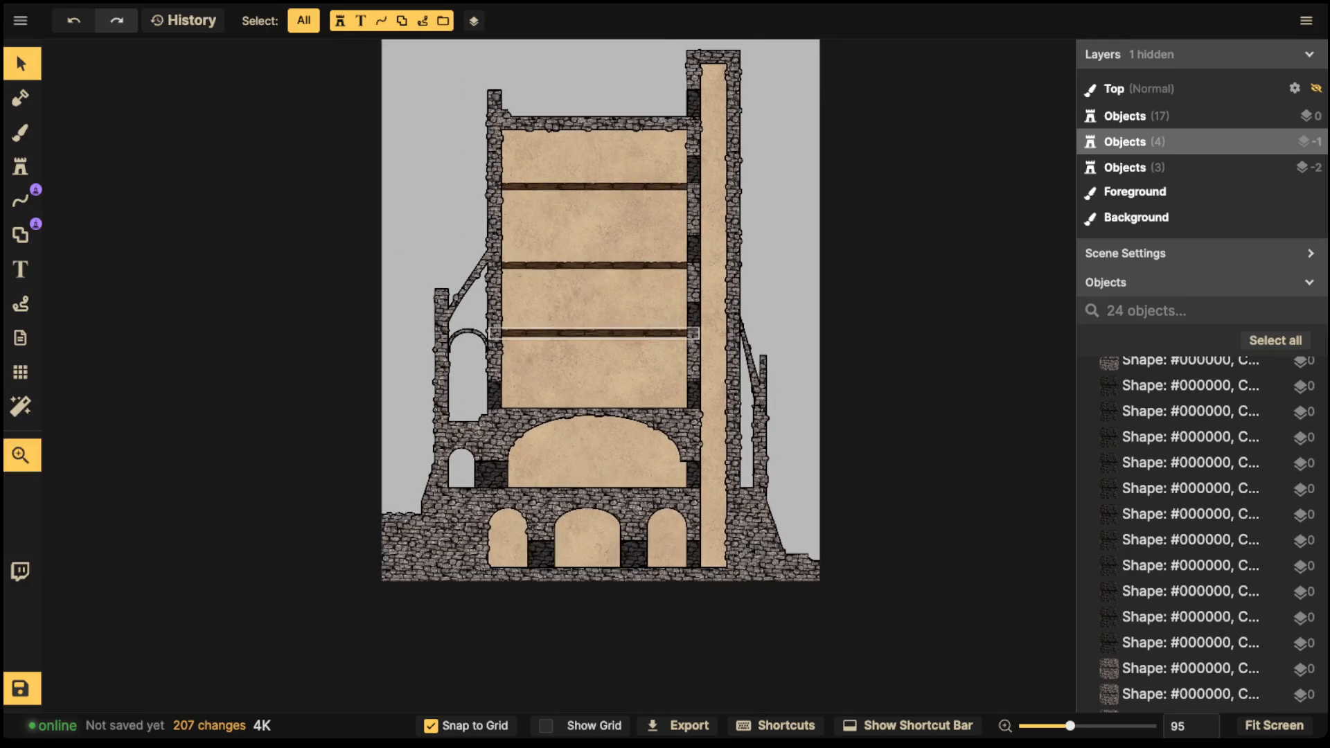
pyautogui.moveTo(658, 336); pyautogui.dragTo(651, 348)
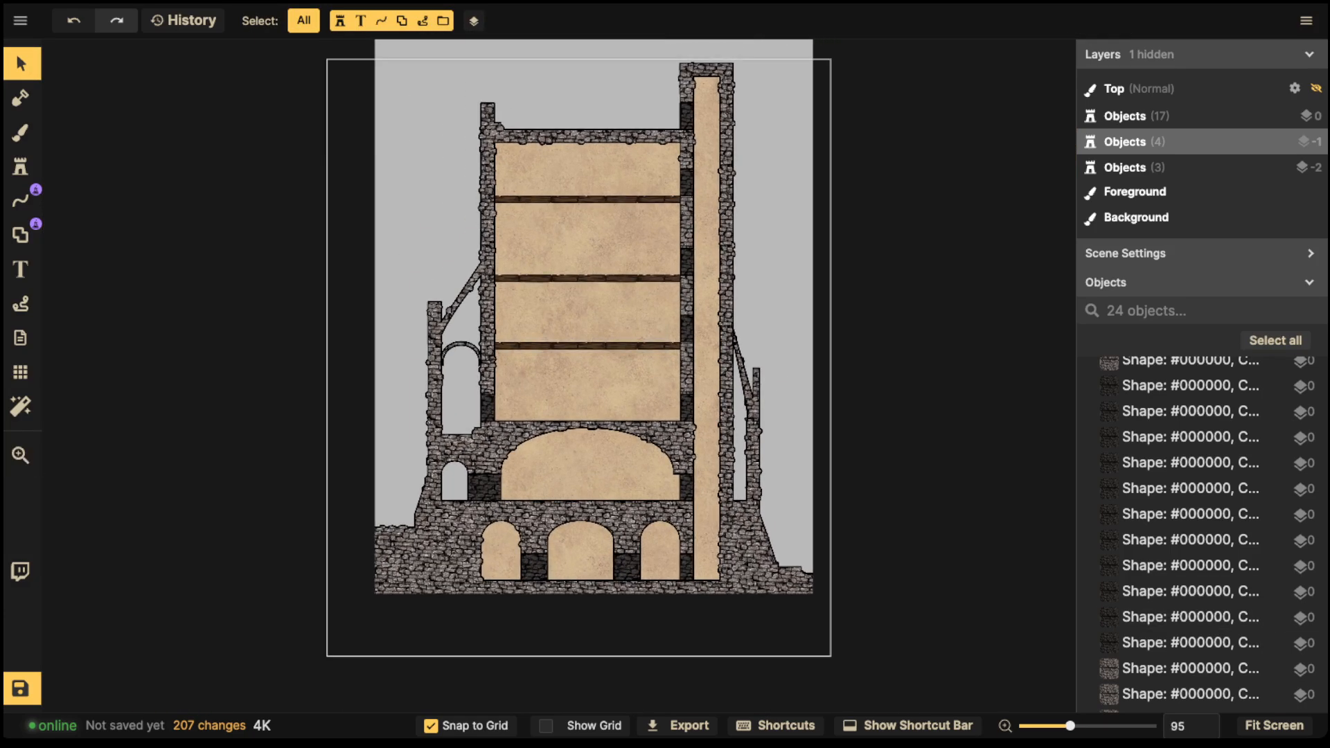
pyautogui.scroll(5, 702, 511)
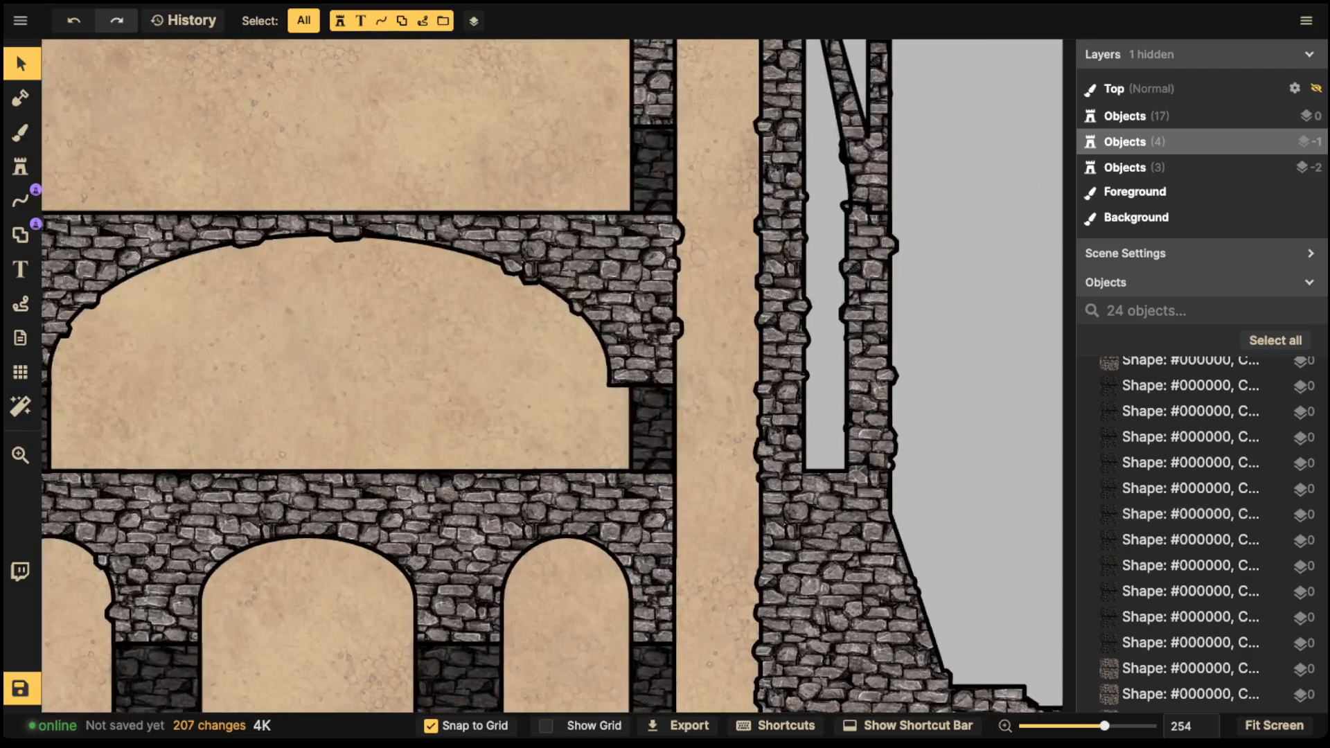
pyautogui.click(21, 234)
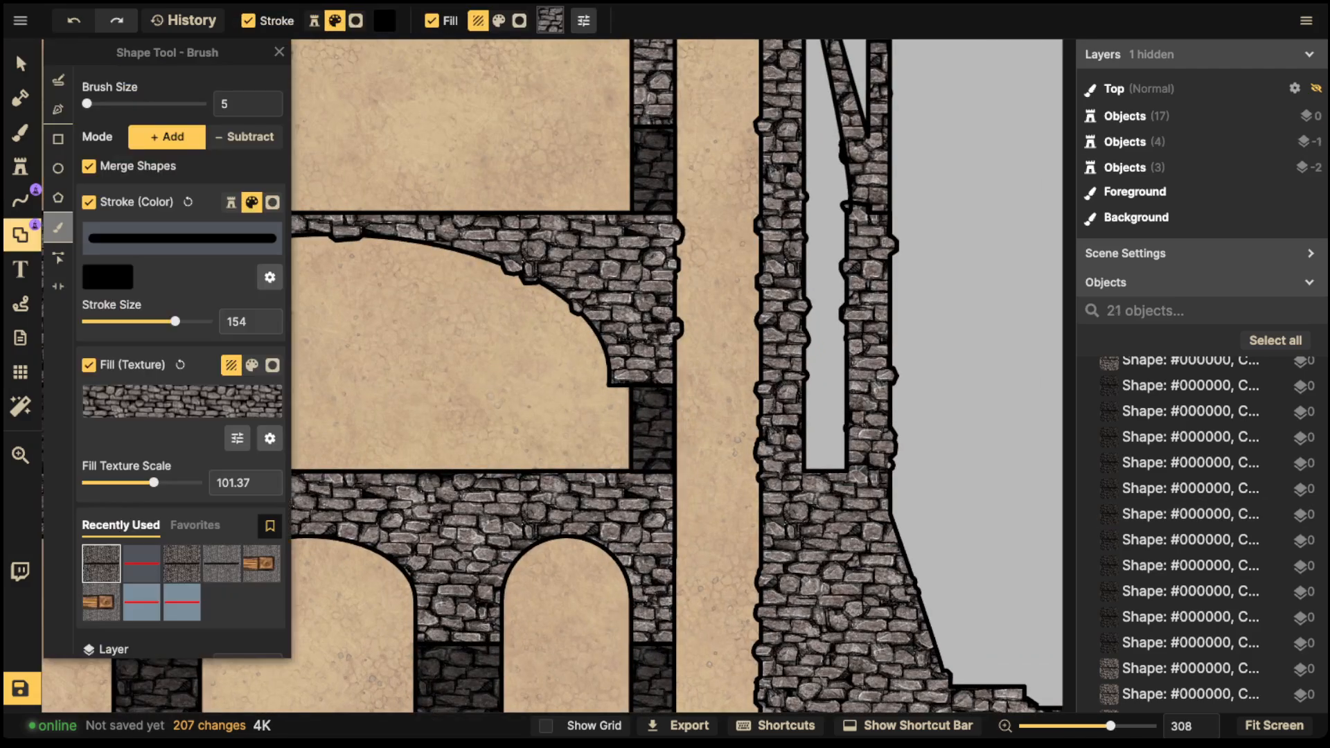
pyautogui.moveTo(672, 526); pyautogui.dragTo(674, 594)
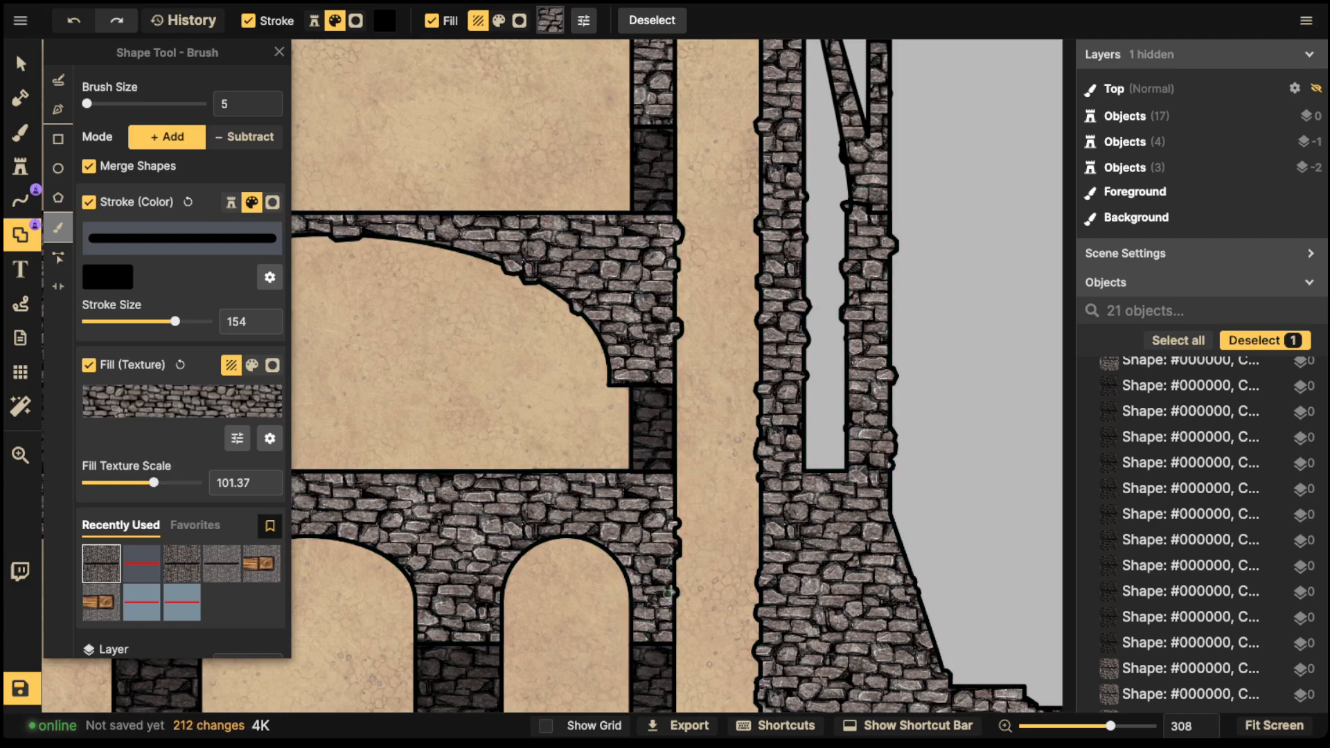
# Step: Try to add a stone bump to the room-side edge of the shaft's left wall between the third and fourth dark doorways
pyautogui.scroll(-5, 668, 592)
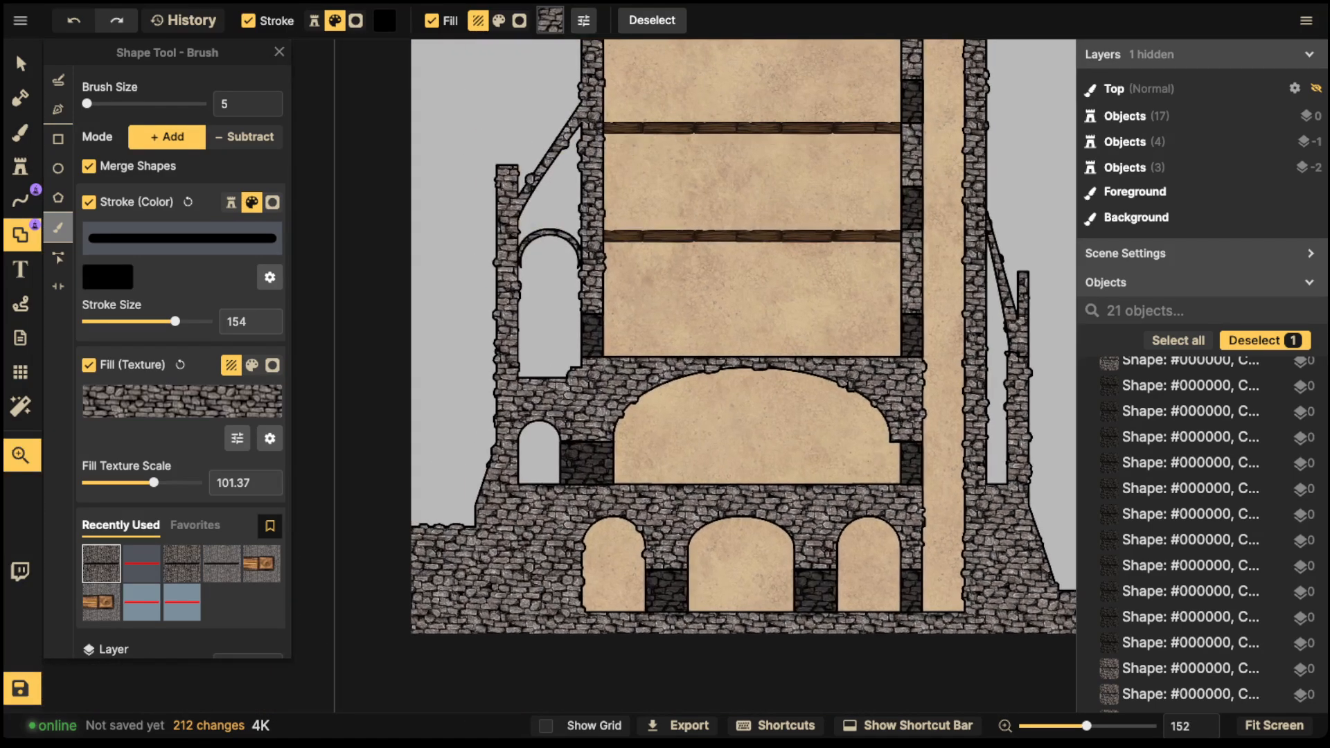
pyautogui.moveTo(669, 278); pyautogui.dragTo(565, 545)
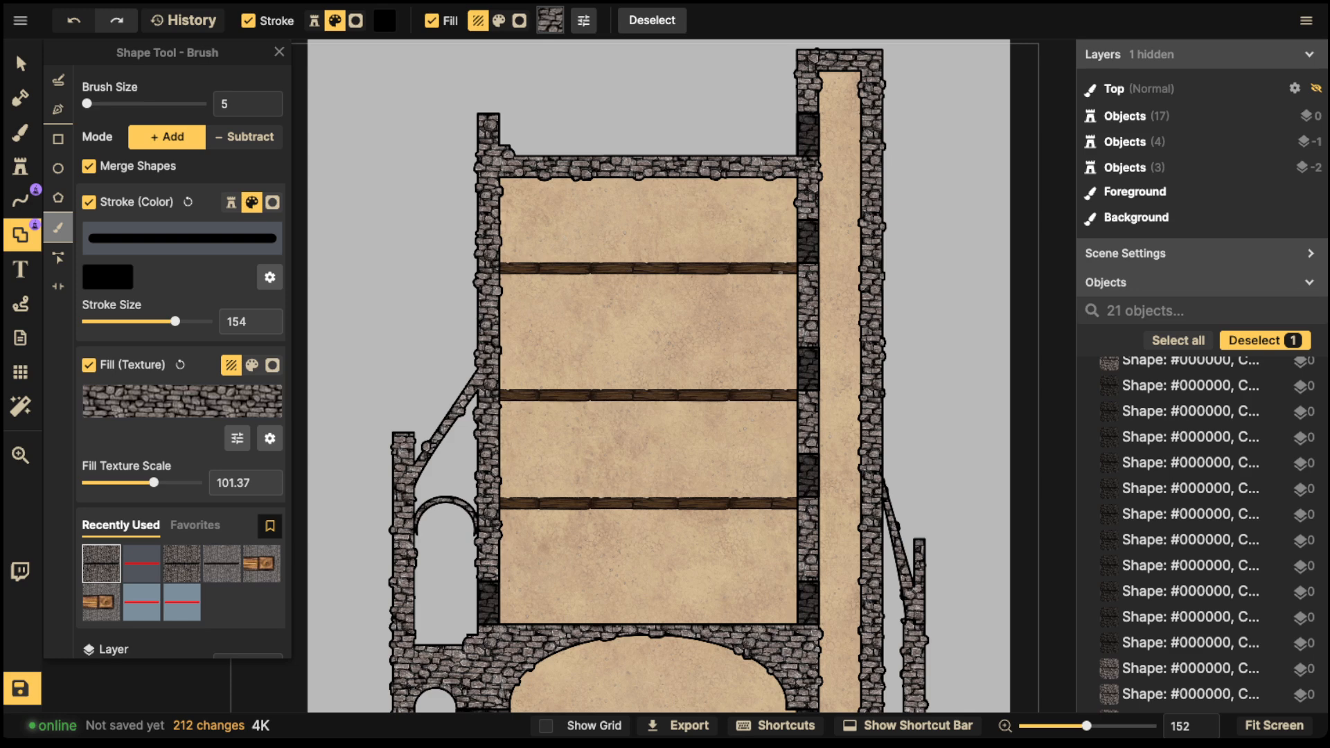
pyautogui.scroll(5, 801, 438)
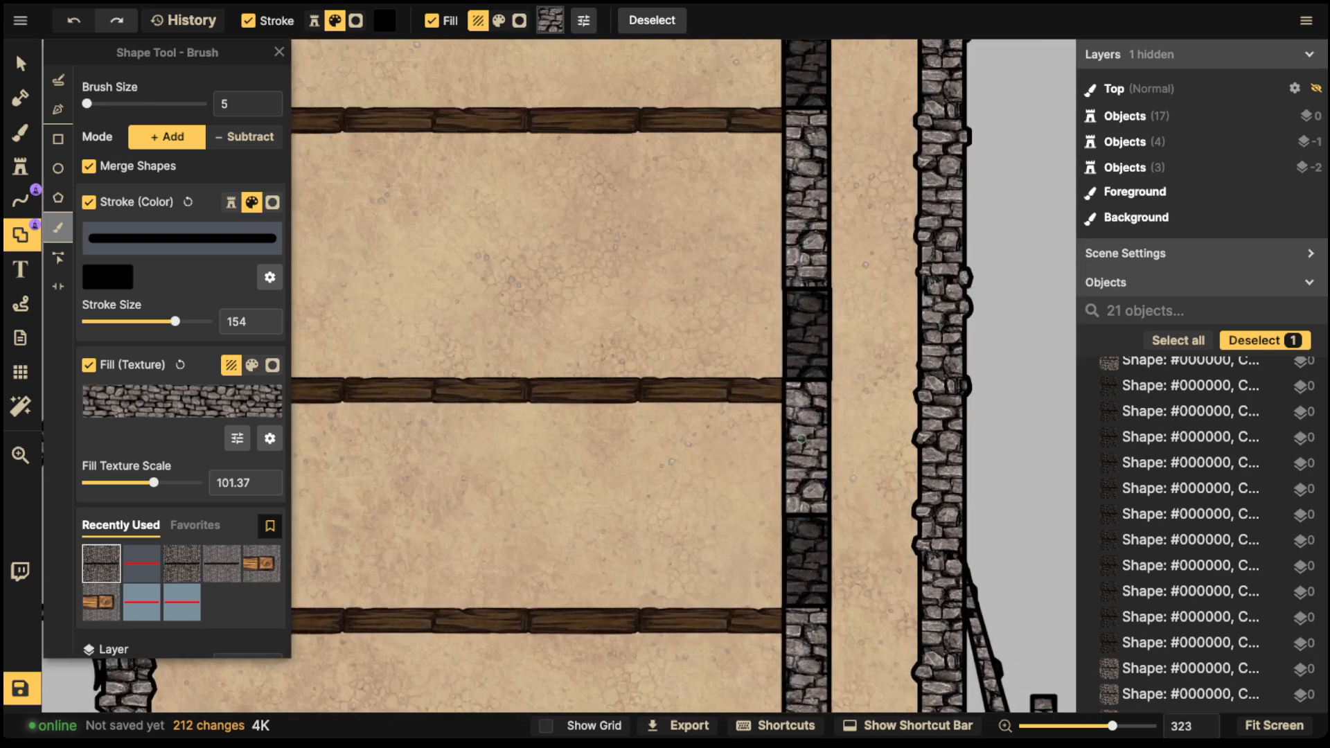
pyautogui.moveTo(801, 438); pyautogui.dragTo(525, 337)
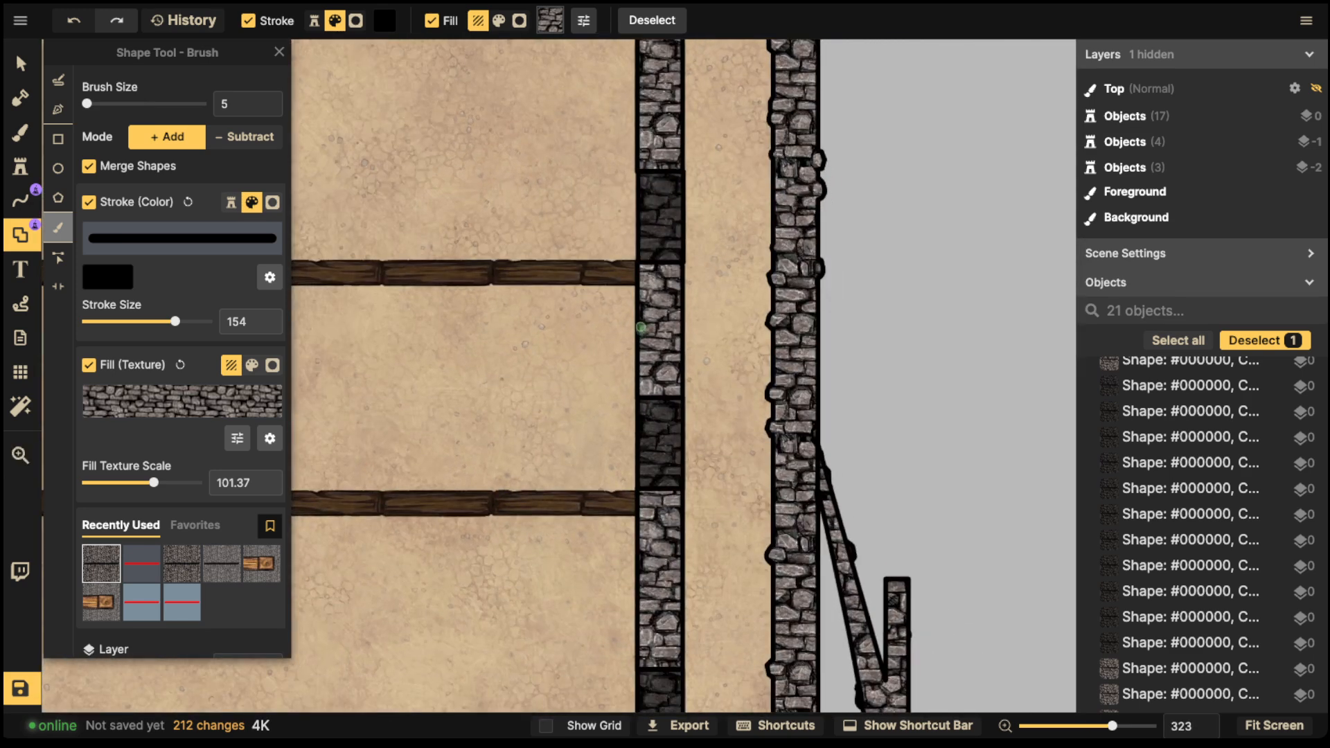
pyautogui.moveTo(640, 350); pyautogui.dragTo(644, 348)
pyautogui.hotkey('ctrl', 'z')
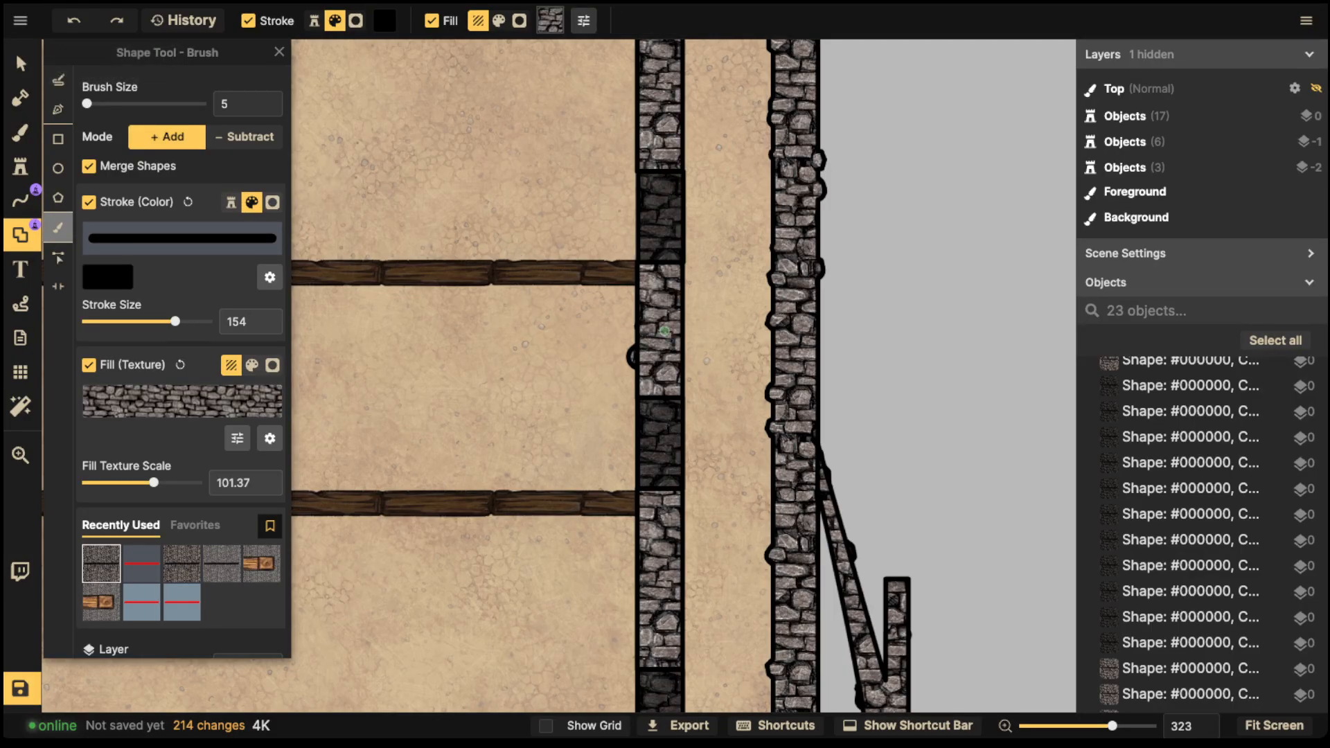
pyautogui.hotkey('ctrl', 'z')
# Step: Retry the room-side bump on the shaft's left wall with the main stone shape selected and with nothing selected, undoing each attempt
pyautogui.click(21, 64)
pyautogui.click(795, 298)
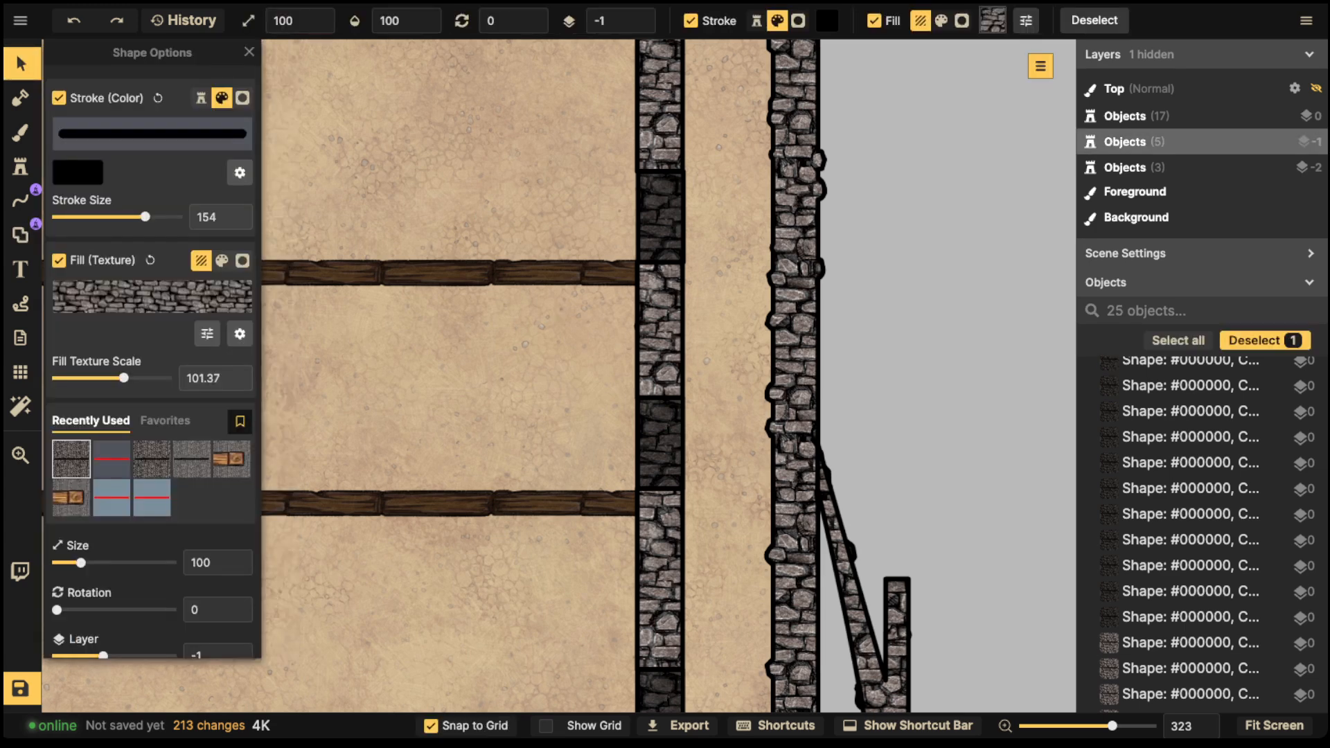
pyautogui.click(21, 235)
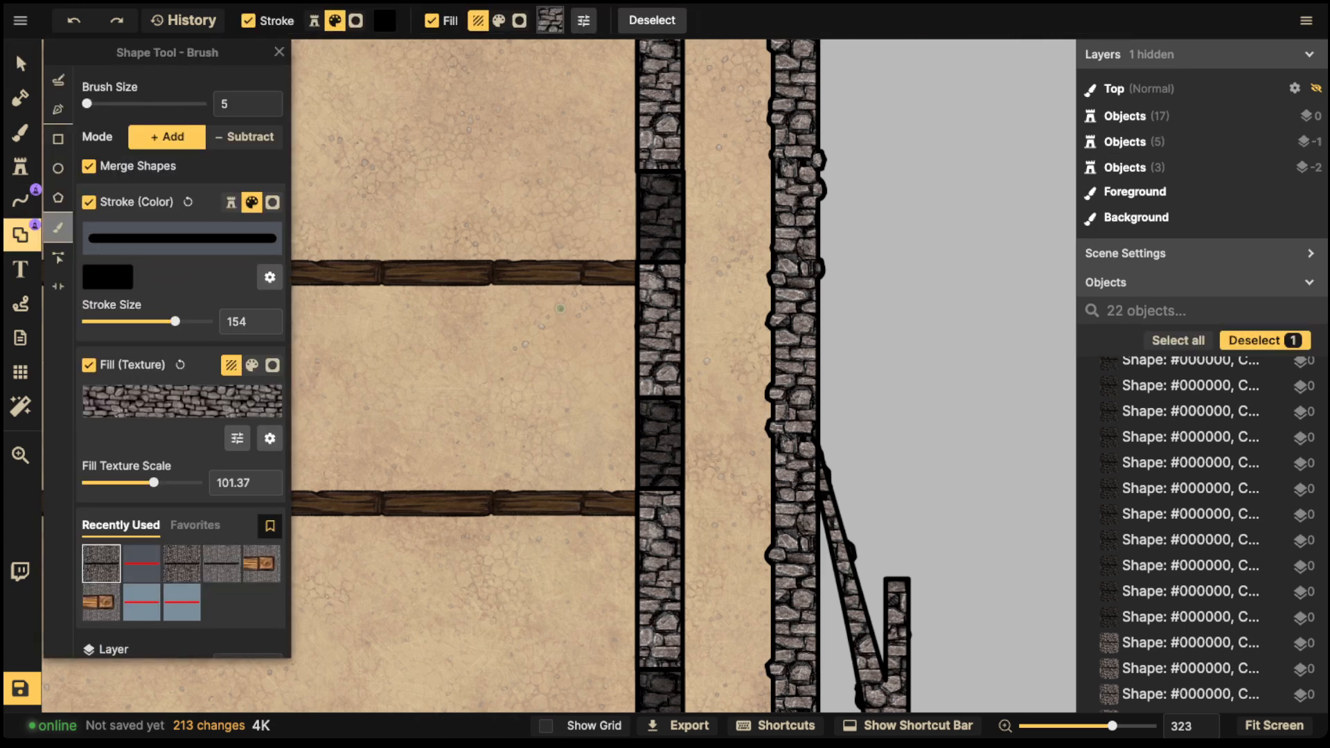
pyautogui.click(640, 343)
pyautogui.hotkey('ctrl', 'z')
pyautogui.press('Escape')
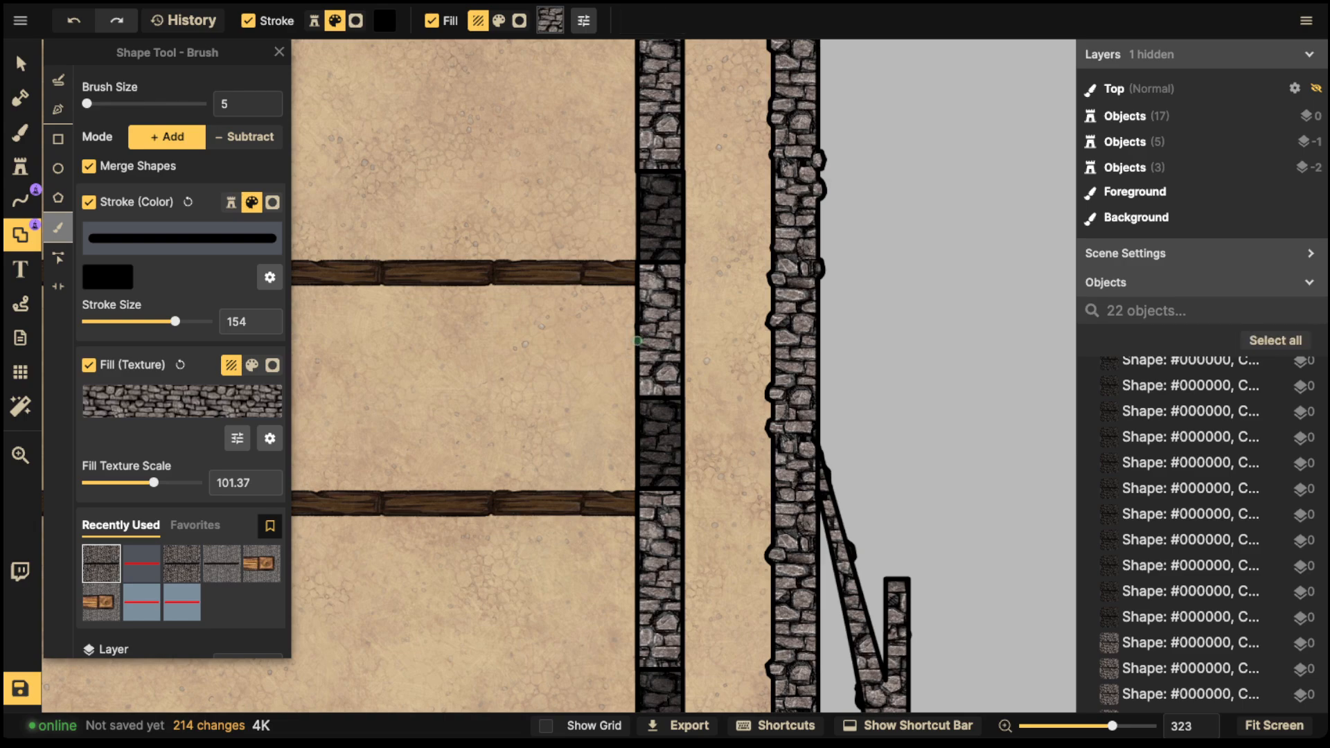
pyautogui.moveTo(638, 343)
pyautogui.mouseDown()
pyautogui.moveTo(640, 328)
pyautogui.moveTo(644, 359)
pyautogui.mouseUp()
pyautogui.hotkey('ctrl', 'z')
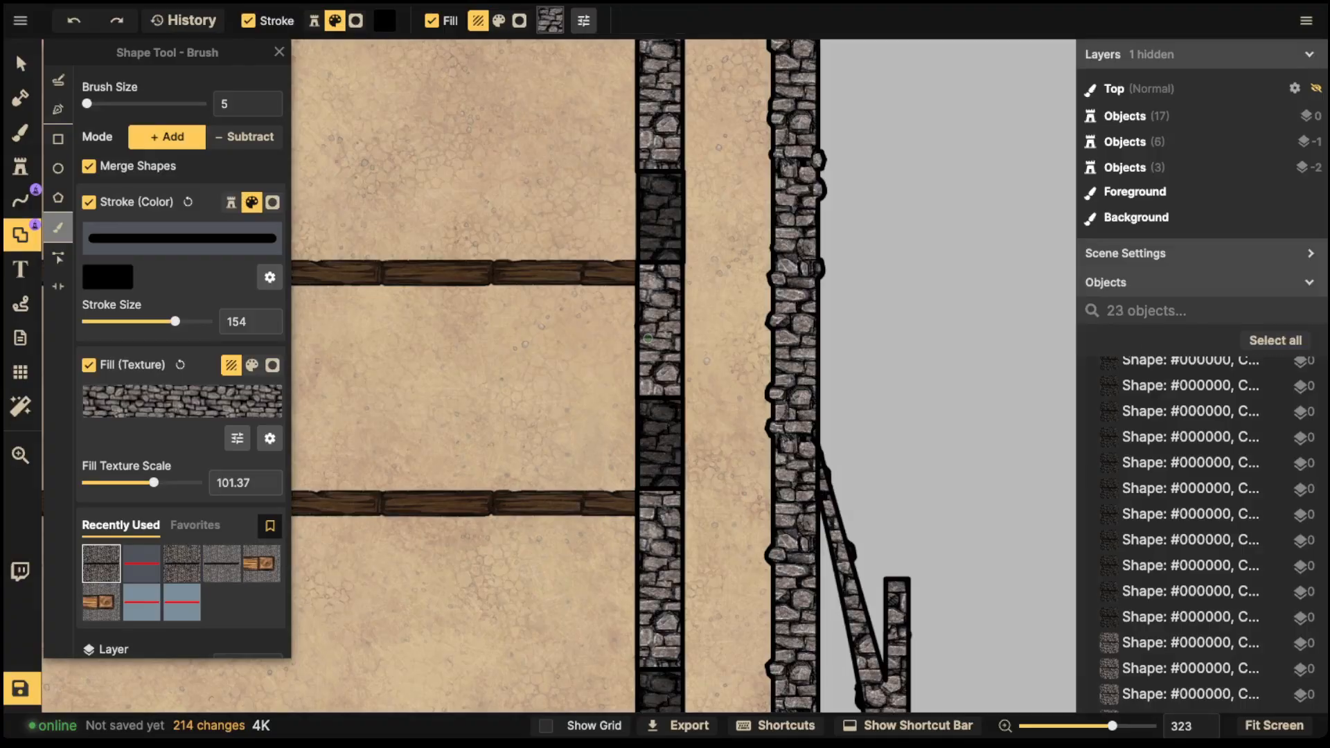
pyautogui.click(21, 64)
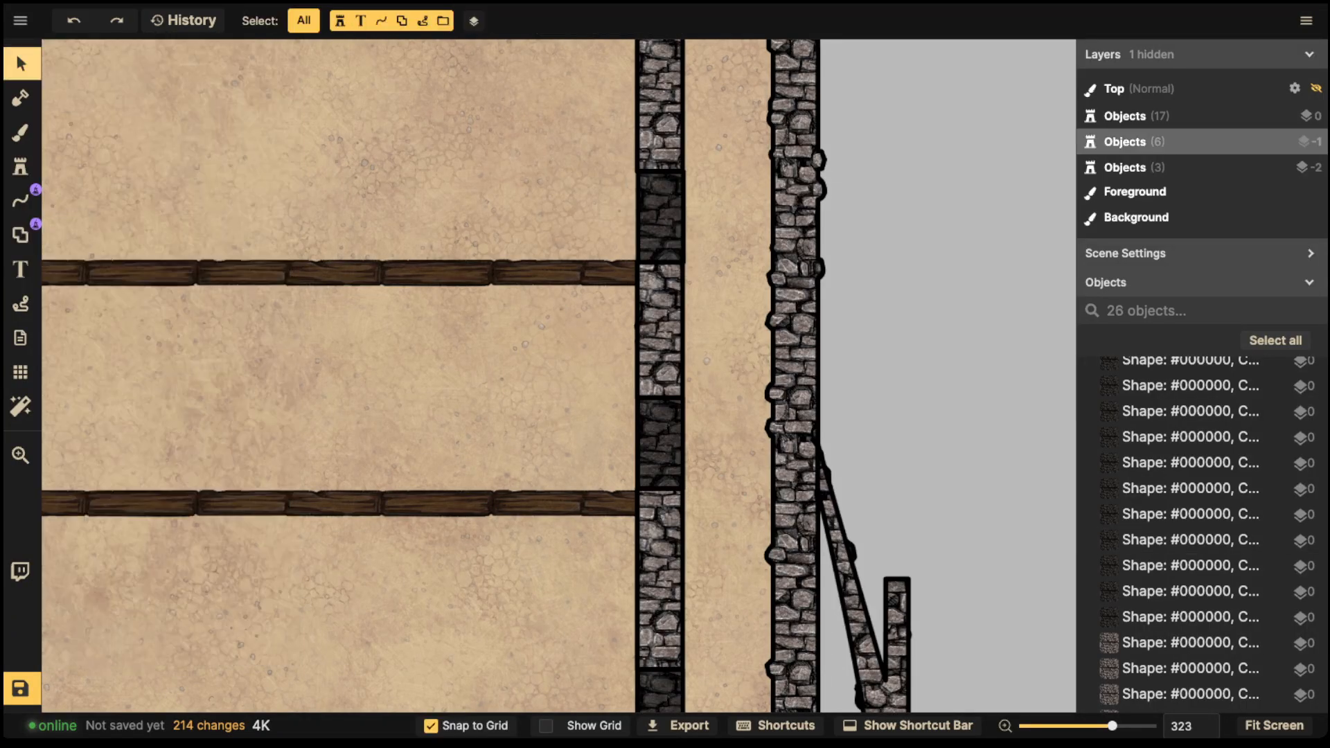
pyautogui.click(659, 315)
pyautogui.scroll(-8, 727, 156)
pyautogui.moveTo(728, 156); pyautogui.dragTo(773, 334)
pyautogui.press('Escape')
pyautogui.click(771, 347)
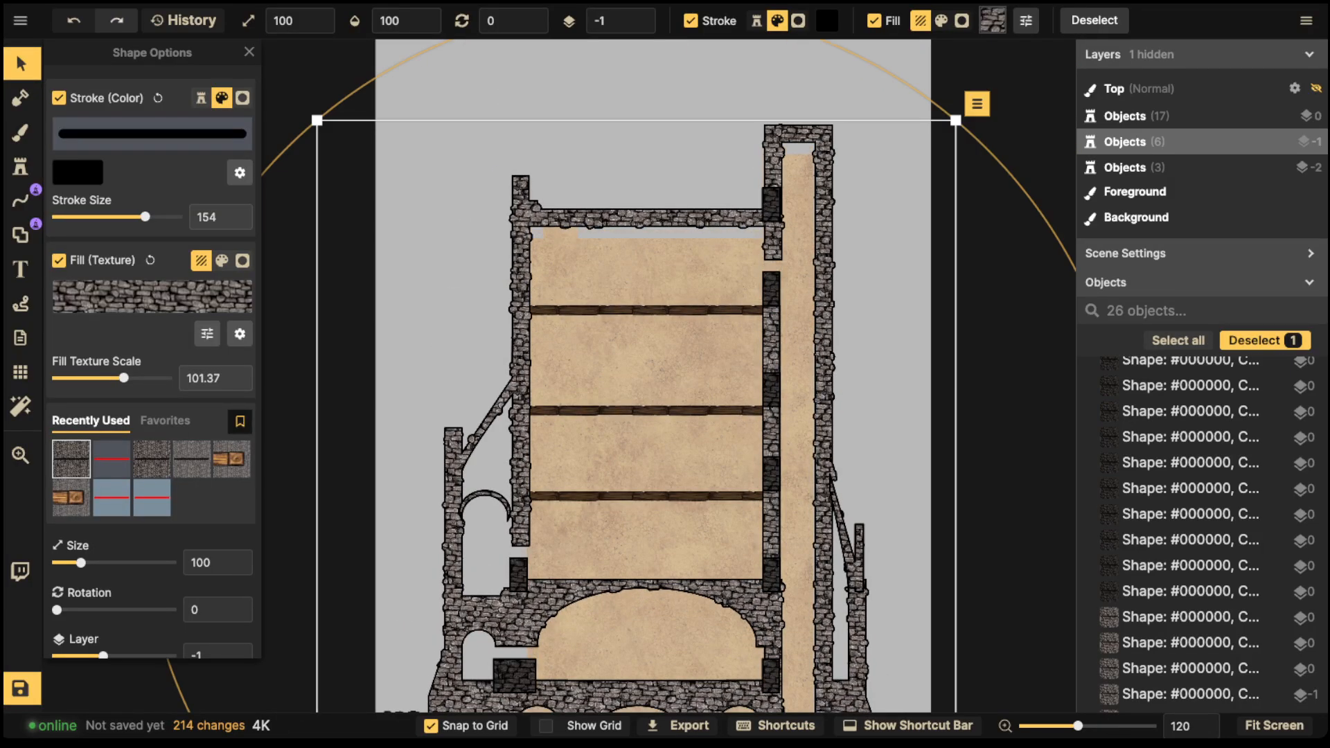
pyautogui.hotkey('ctrl', 'z')
# Step: Add a stone bump to each side of the shaft's left wall segment between the fourth and fifth dark doorways from the top
pyautogui.click(771, 343)
pyautogui.click(771, 433)
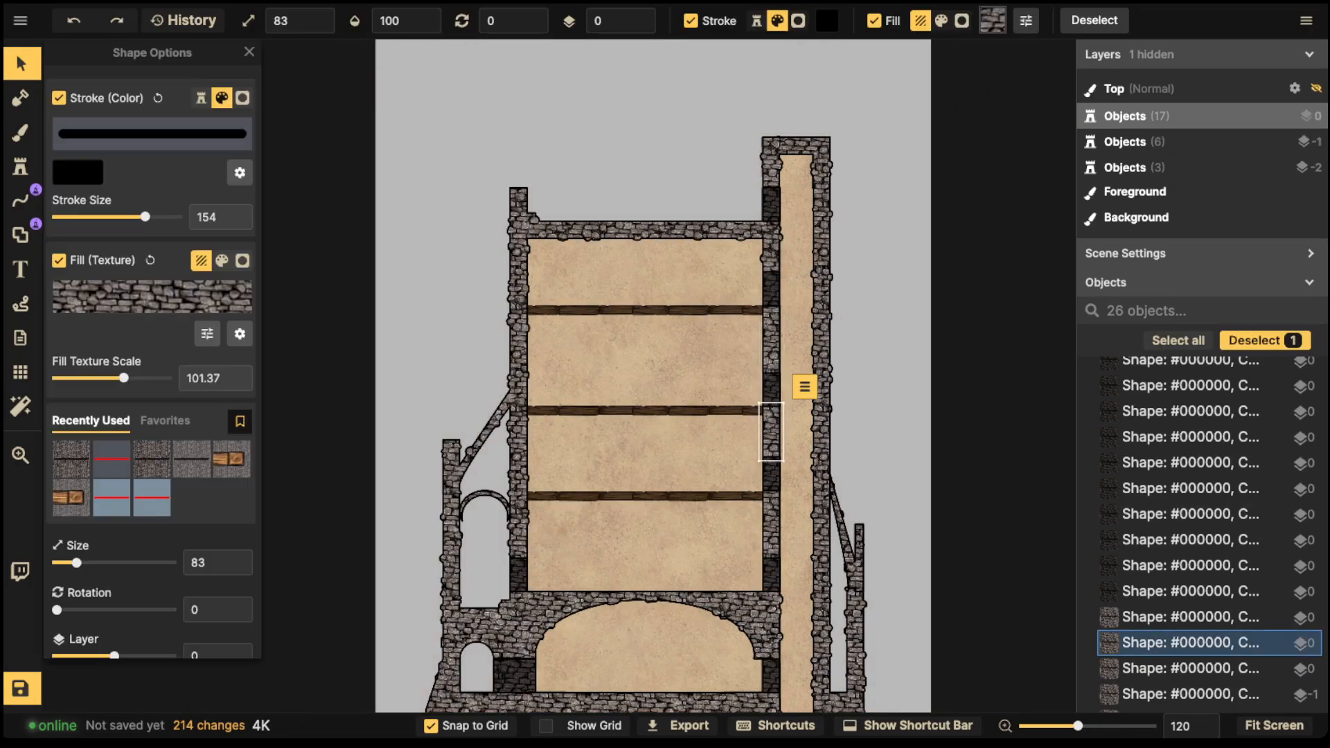
pyautogui.click(771, 519)
pyautogui.click(21, 235)
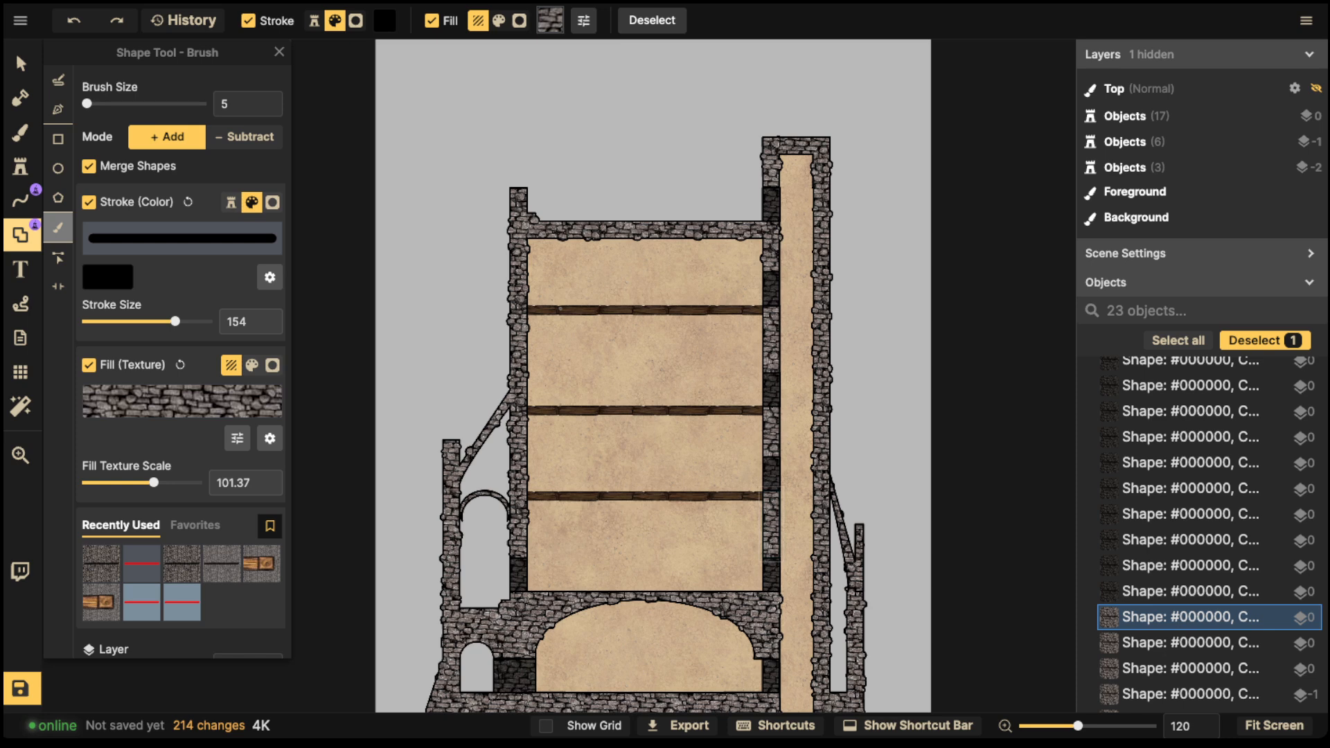
pyautogui.scroll(5, 772, 361)
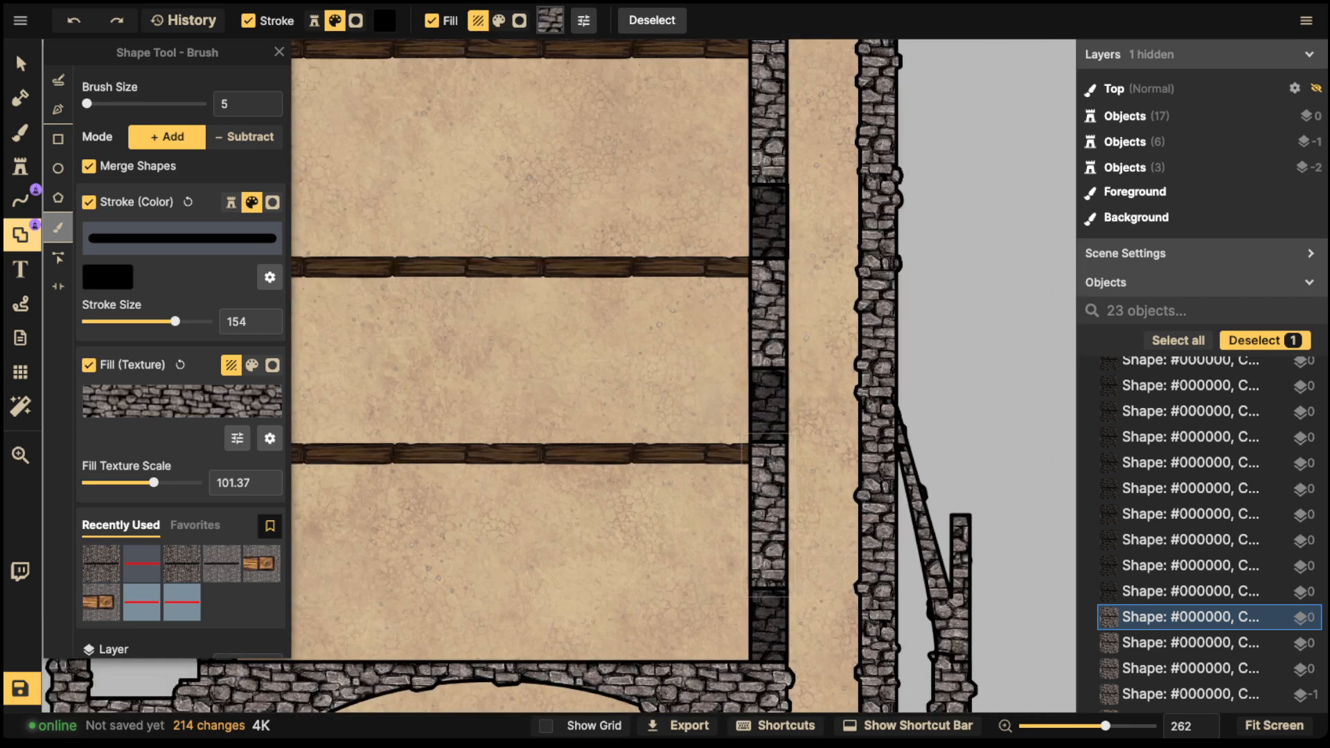
pyautogui.moveTo(752, 512); pyautogui.dragTo(750, 522)
pyautogui.click(784, 546)
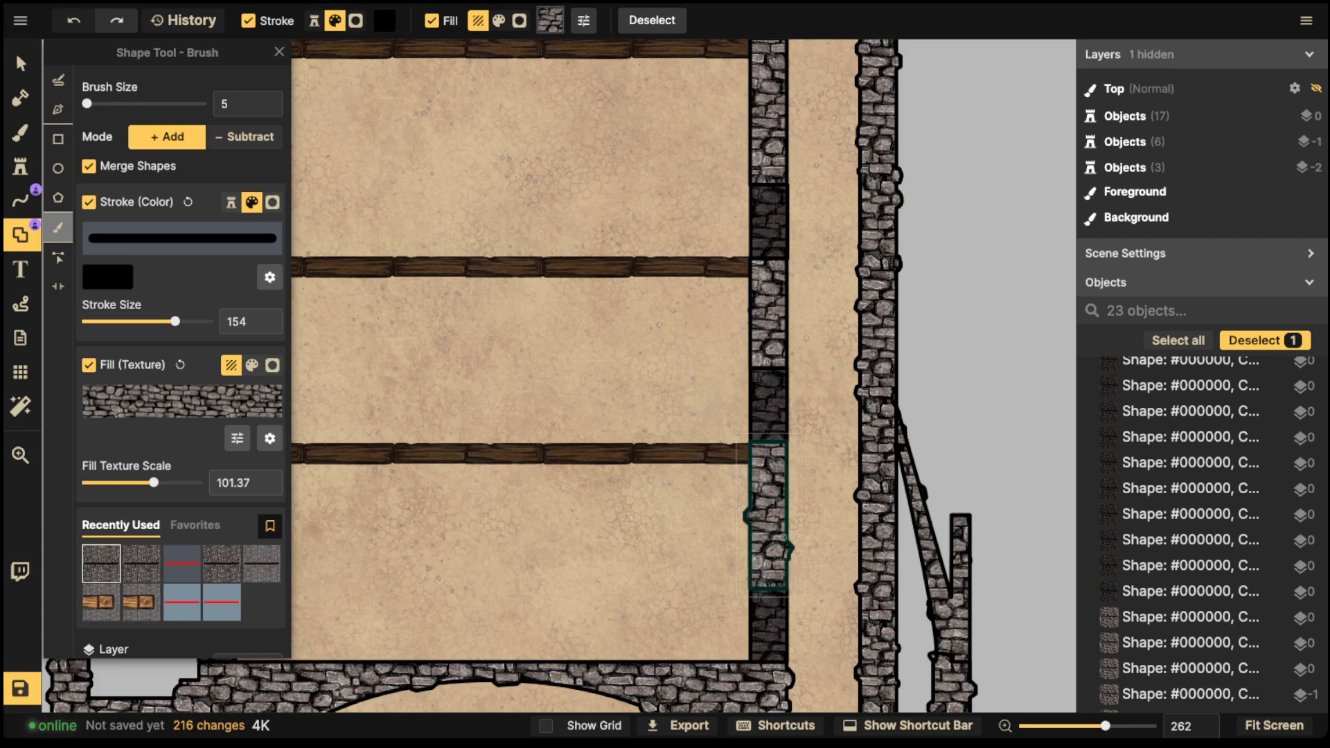
# Step: Roughen both sides of the shaft's left wall between the second and fourth dark doorways with stone bumps
pyautogui.click(785, 324)
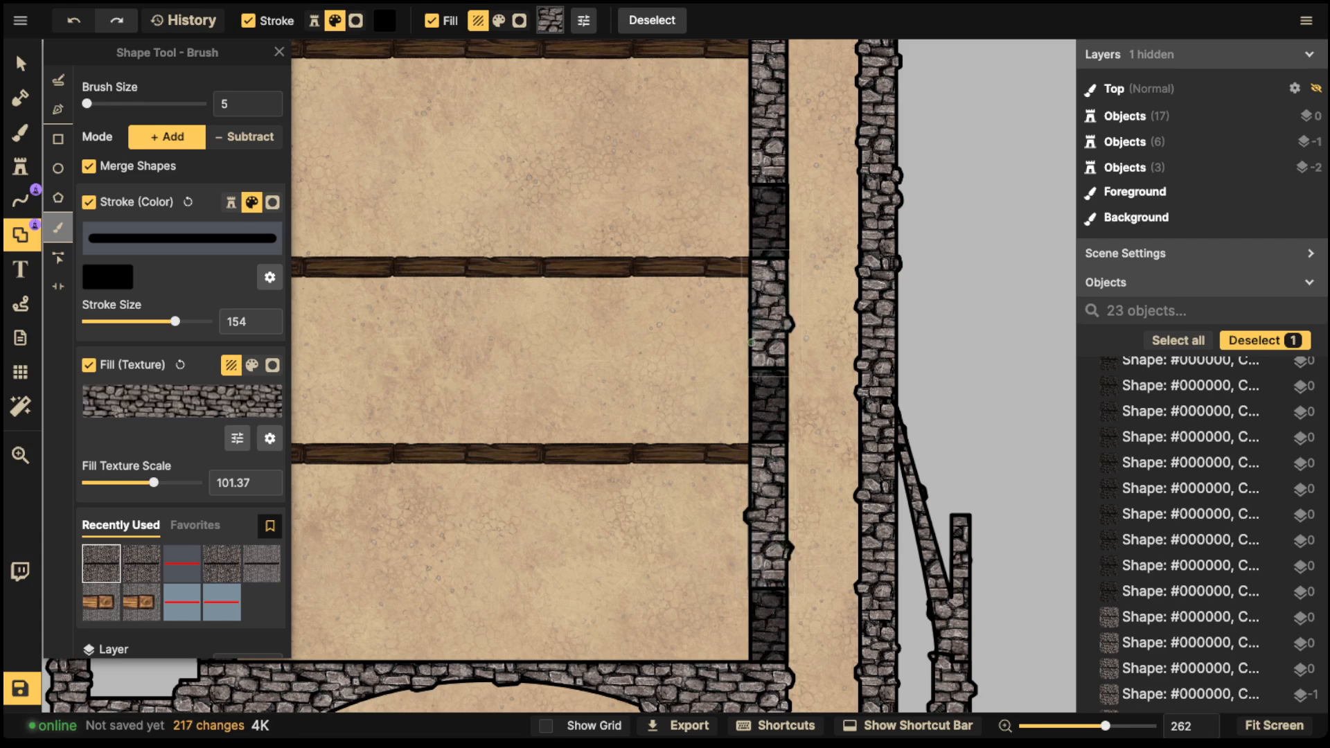
pyautogui.click(751, 342)
pyautogui.click(753, 140)
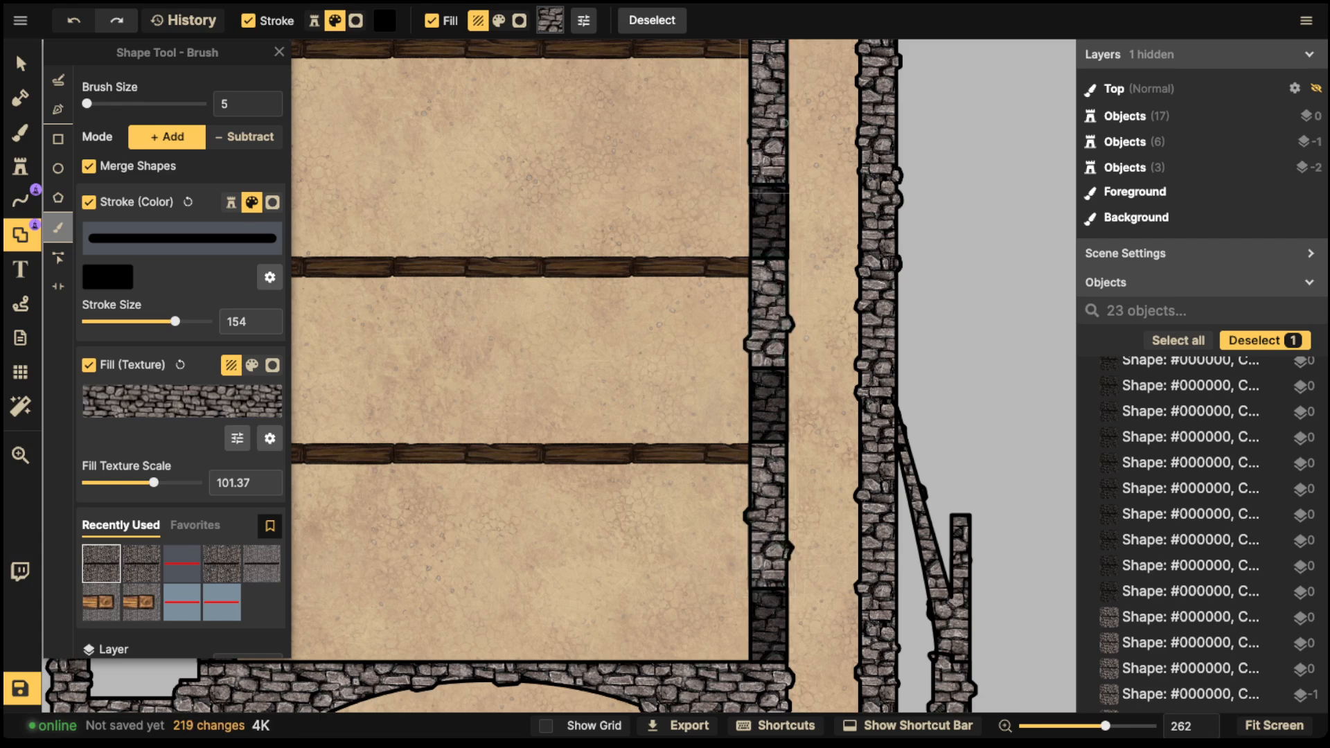
pyautogui.click(784, 123)
pyautogui.click(751, 87)
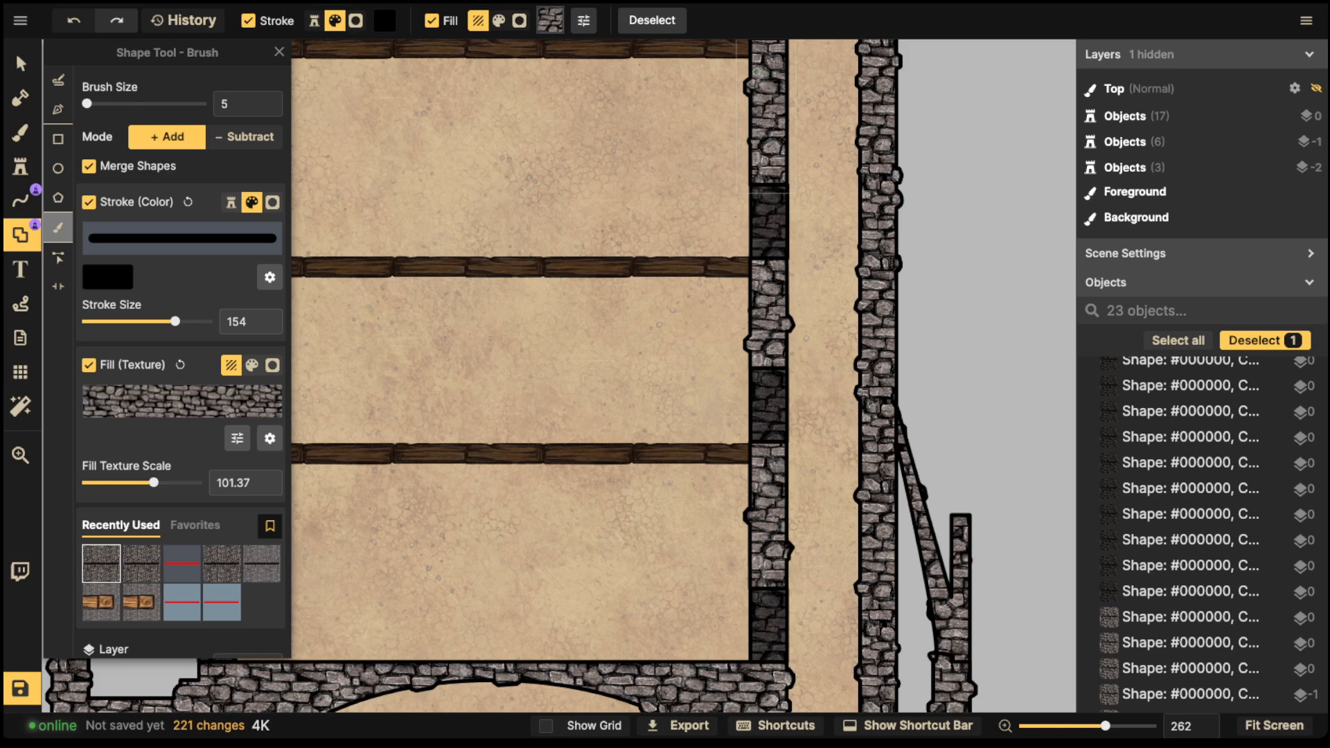
pyautogui.click(786, 122)
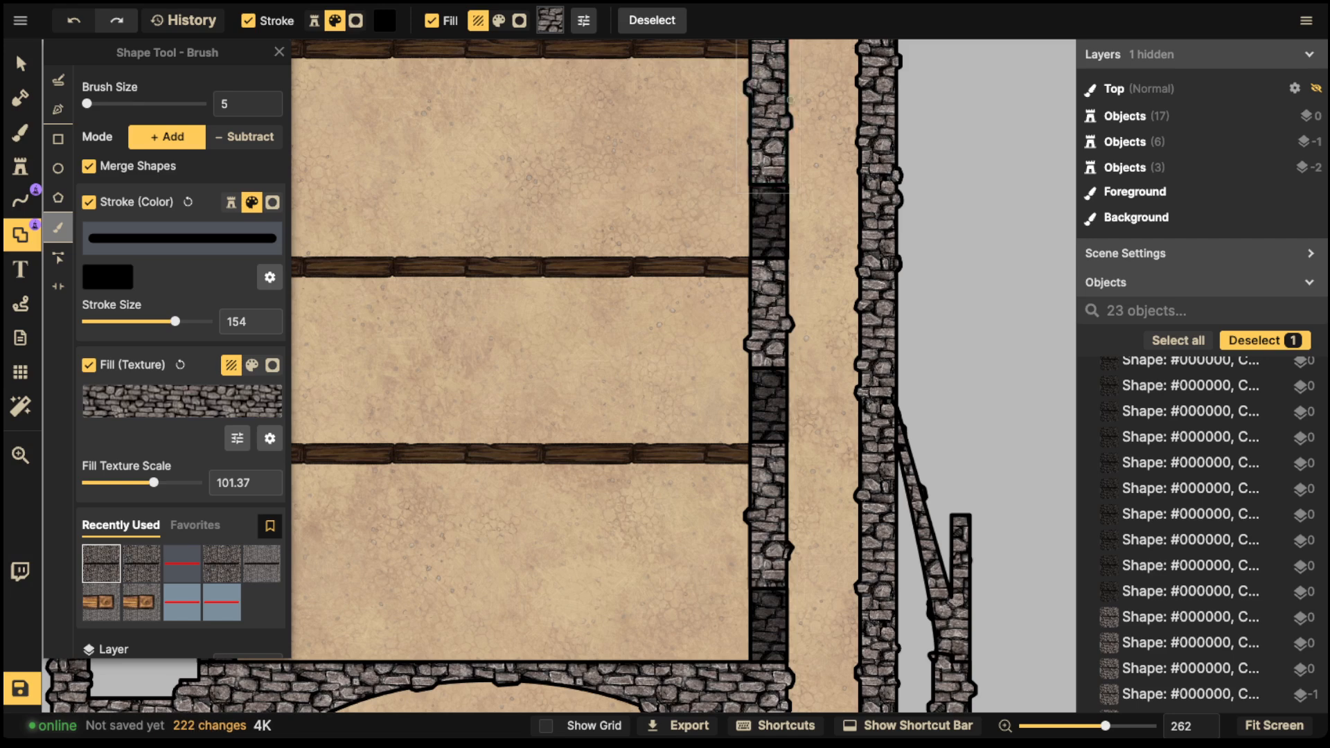
pyautogui.scroll(3, 782, 208)
pyautogui.click(778, 276)
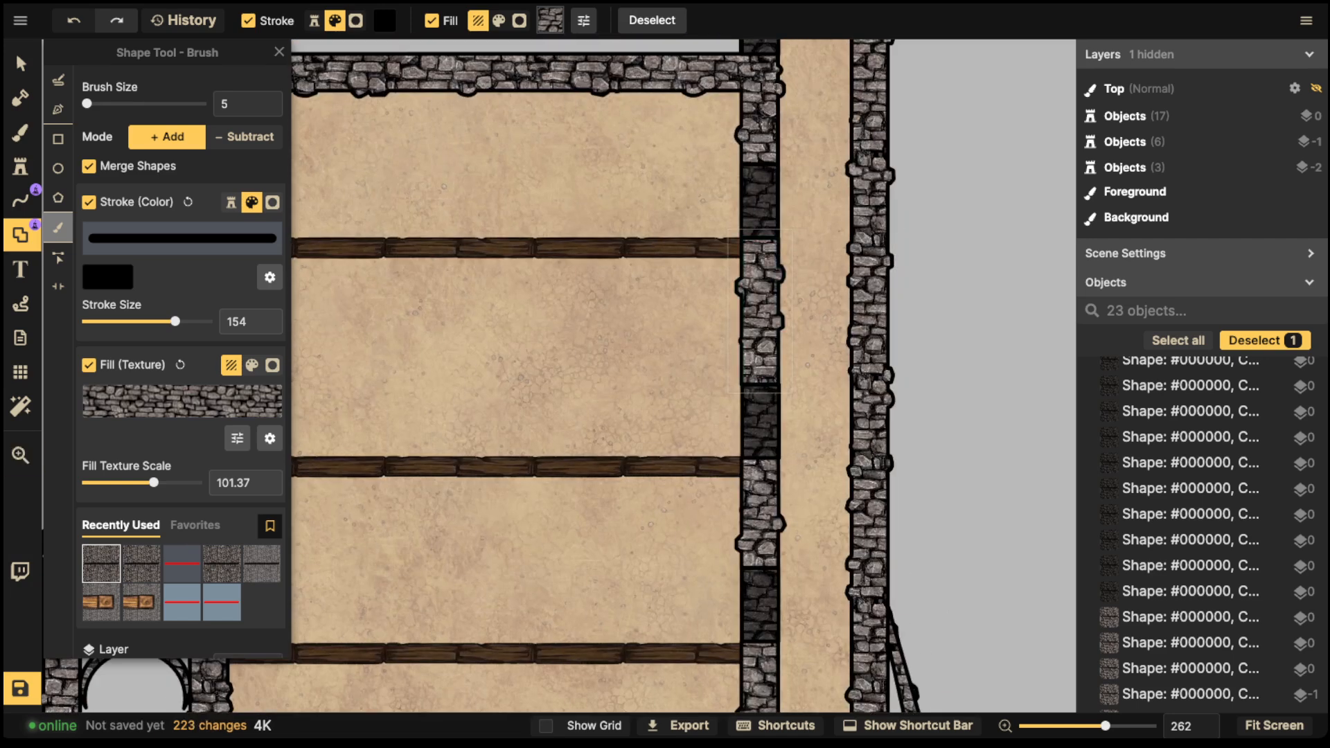
# Step: Add a stone bump to the shaft-side edge of the left wall just below roof level and deselect the shape
pyautogui.moveTo(776, 136); pyautogui.dragTo(777, 118)
pyautogui.click(21, 63)
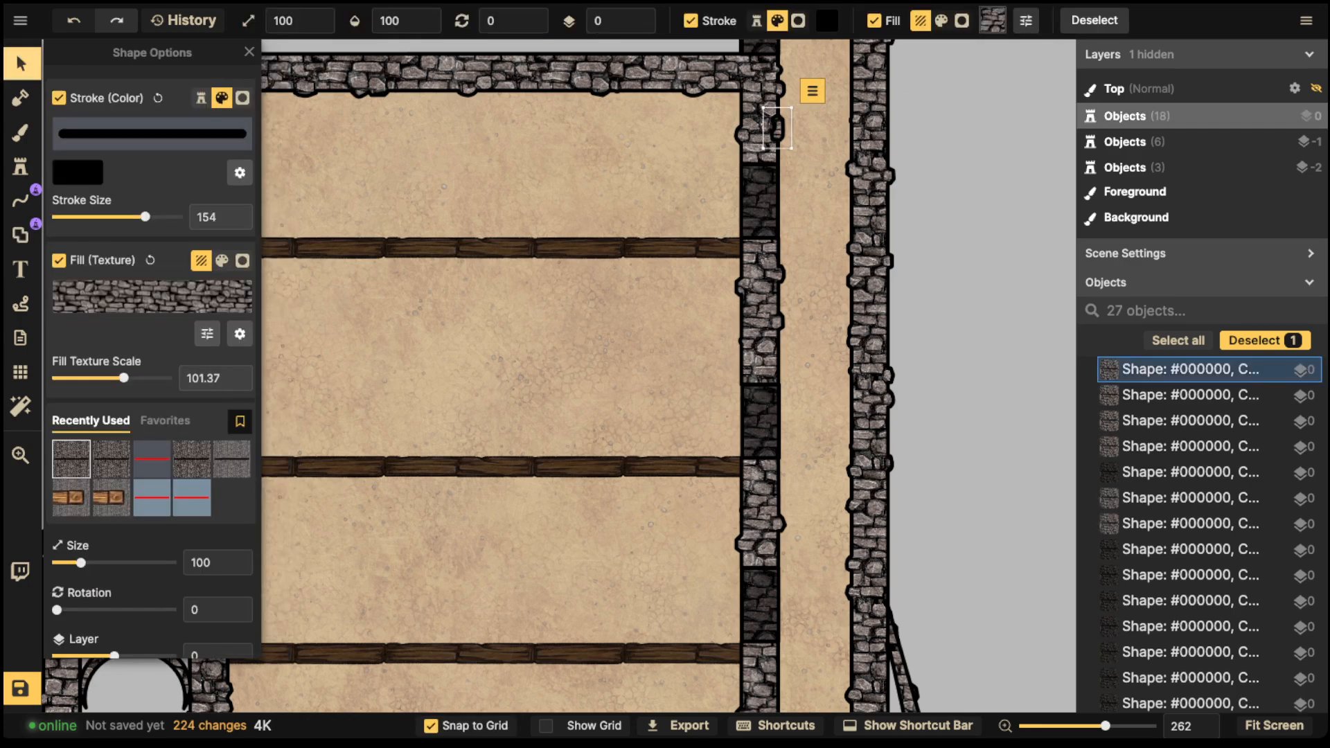
pyautogui.scroll(-3, 457, 270)
pyautogui.press('Escape')
# Step: Review the roughened stone outlines across the whole tower, from the roof down to the ground-floor arches
pyautogui.scroll(-3, 519, 242)
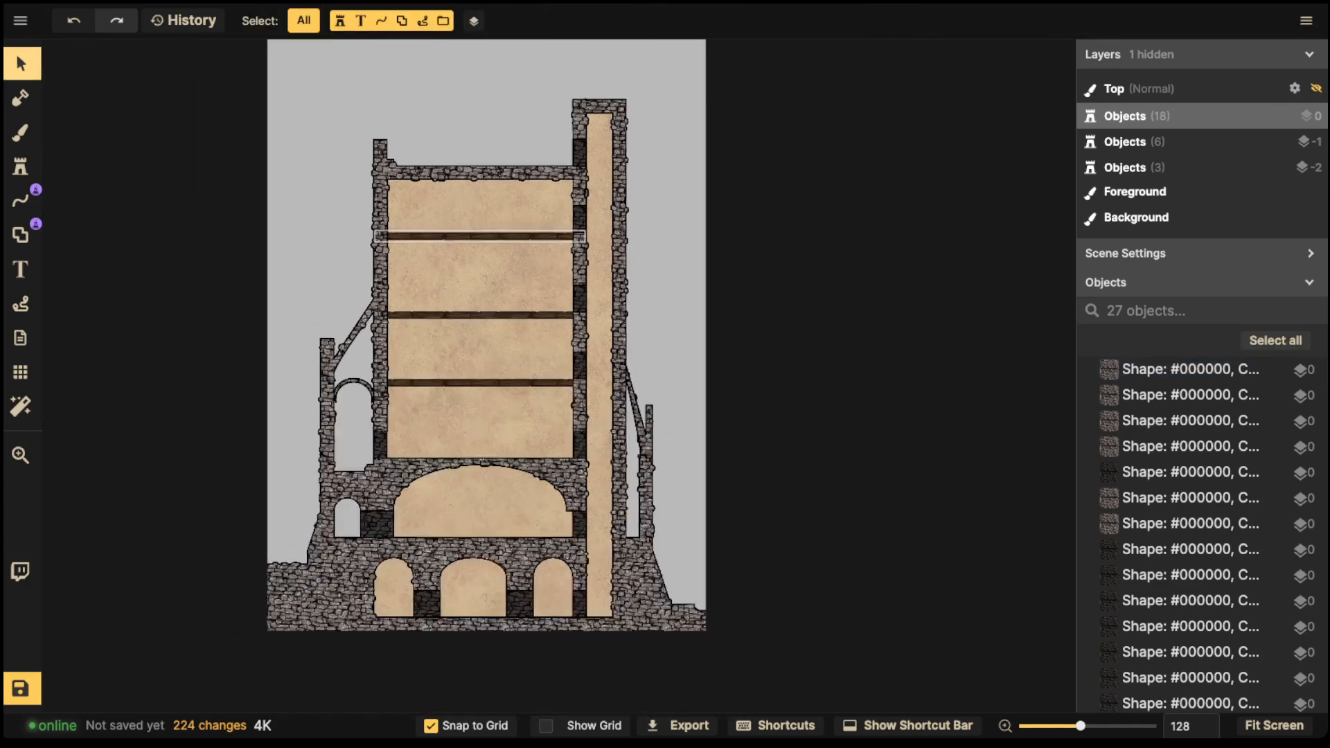
pyautogui.moveTo(520, 242); pyautogui.dragTo(618, 235)
pyautogui.scroll(-2, 537, 237)
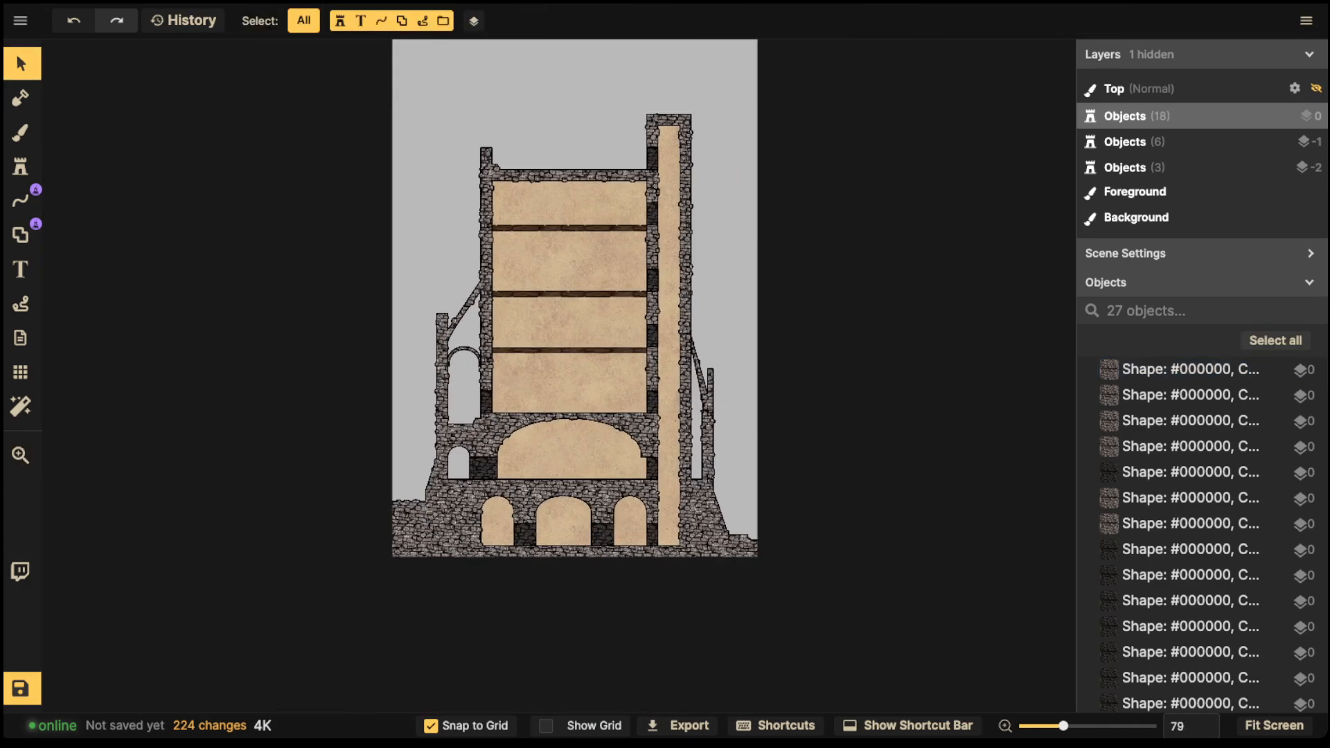
pyautogui.scroll(4, 647, 480)
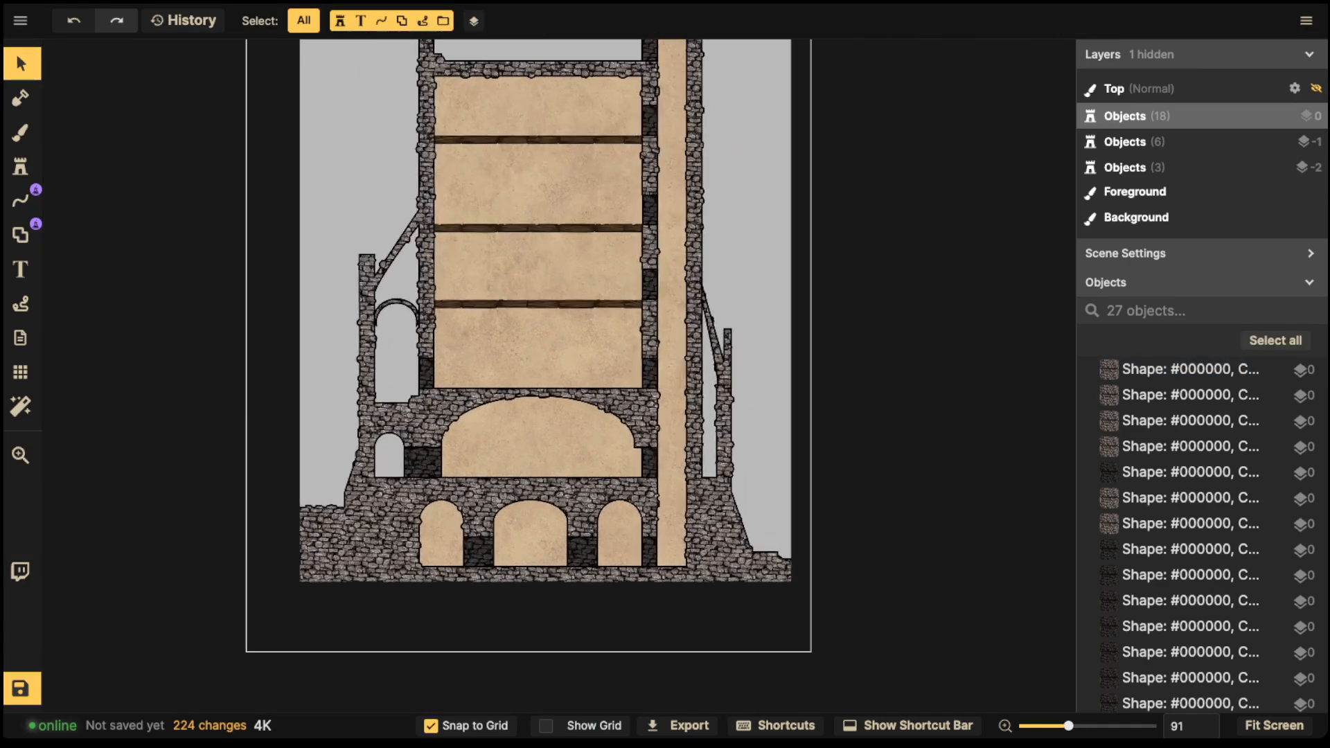
pyautogui.moveTo(647, 479); pyautogui.dragTo(745, 529)
pyautogui.moveTo(579, 374); pyautogui.dragTo(577, 453)
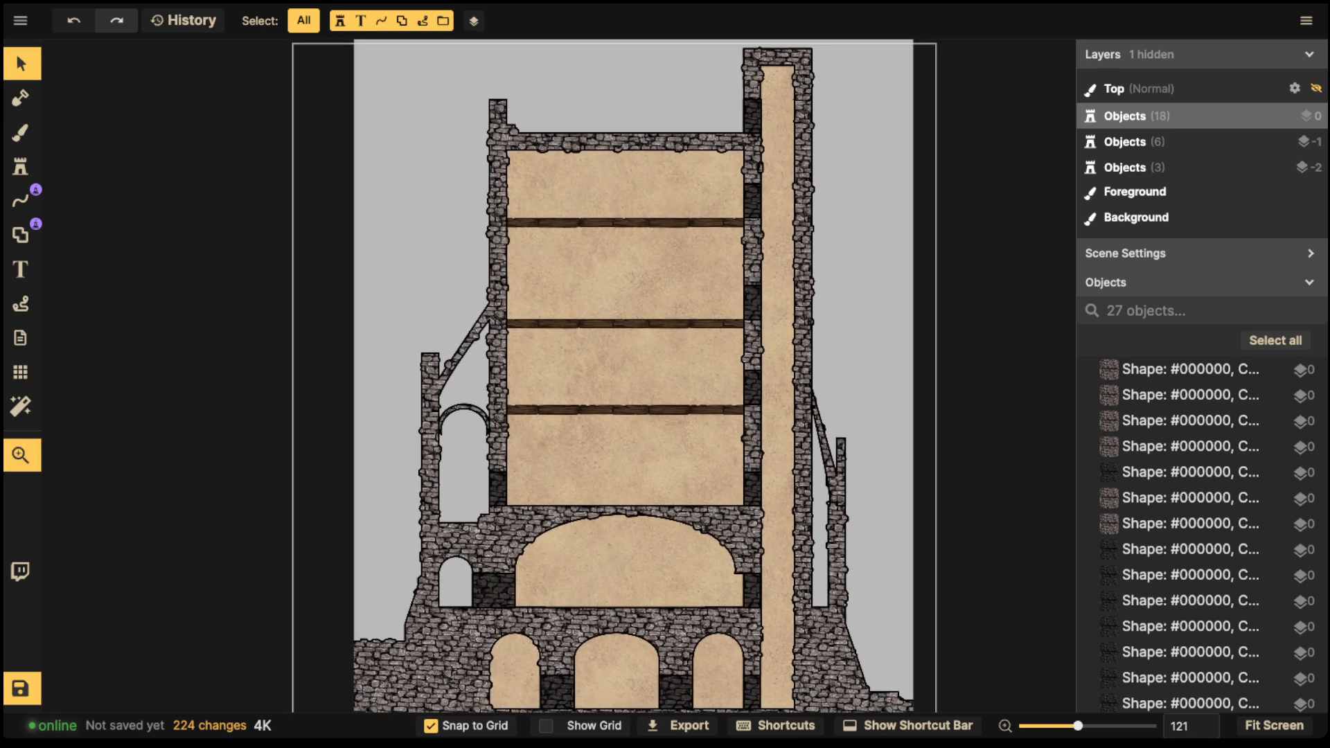
pyautogui.scroll(-2, 577, 453)
pyautogui.scroll(-1, 577, 453)
pyautogui.moveTo(572, 580); pyautogui.dragTo(567, 570)
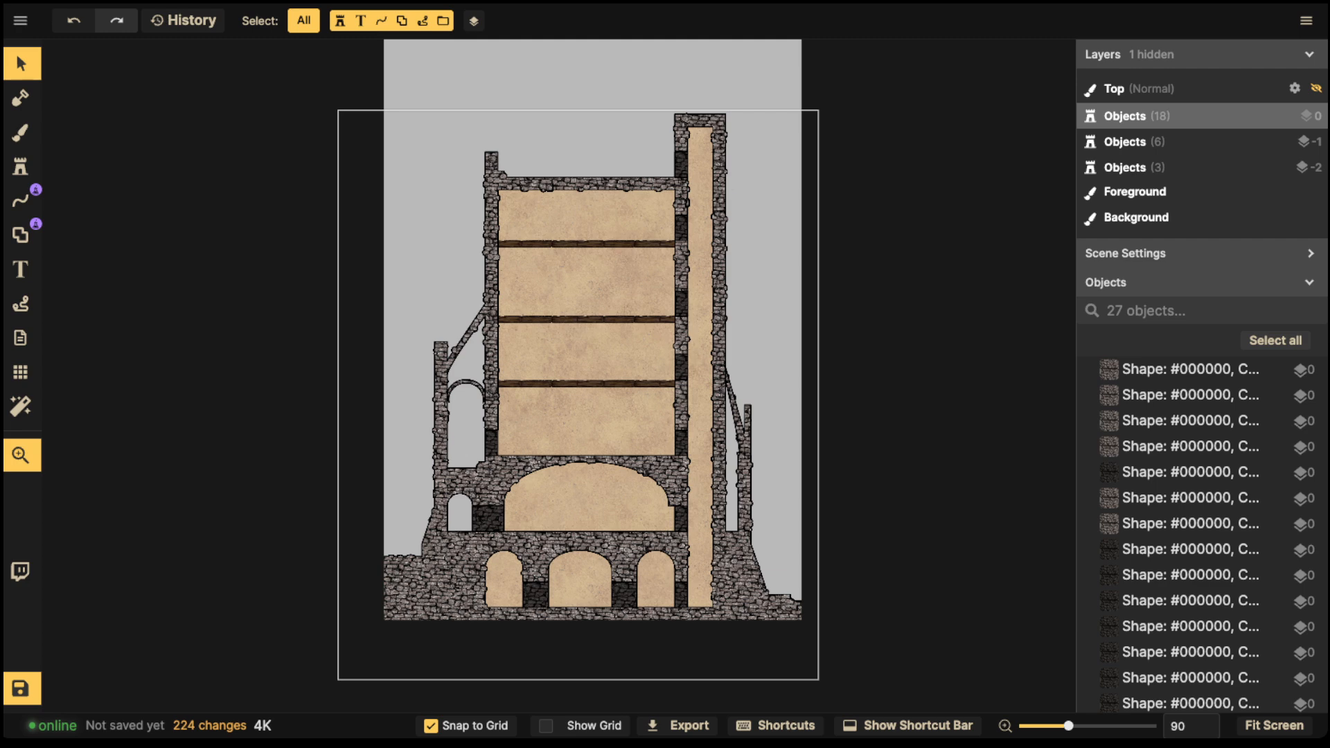
pyautogui.scroll(4, 528, 559)
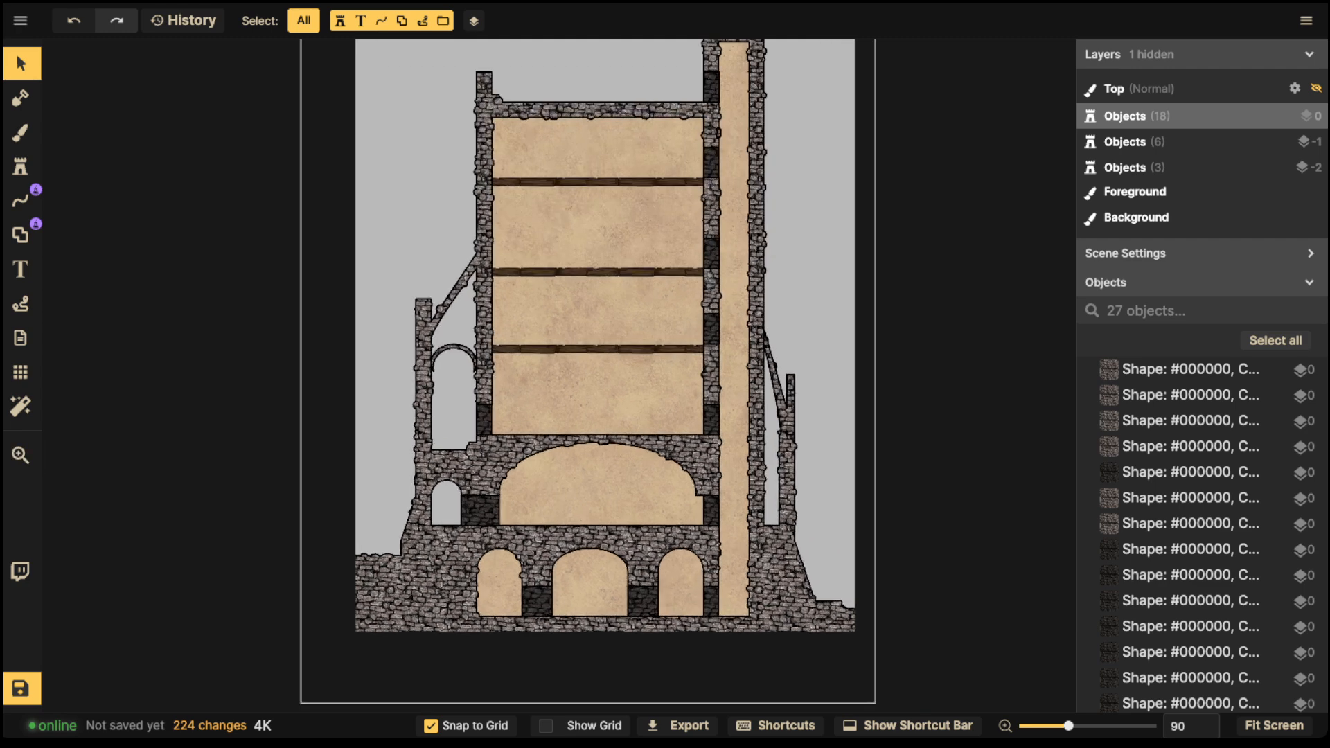
pyautogui.moveTo(528, 559); pyautogui.dragTo(534, 479)
# Step: Save the map
pyautogui.click(21, 688)
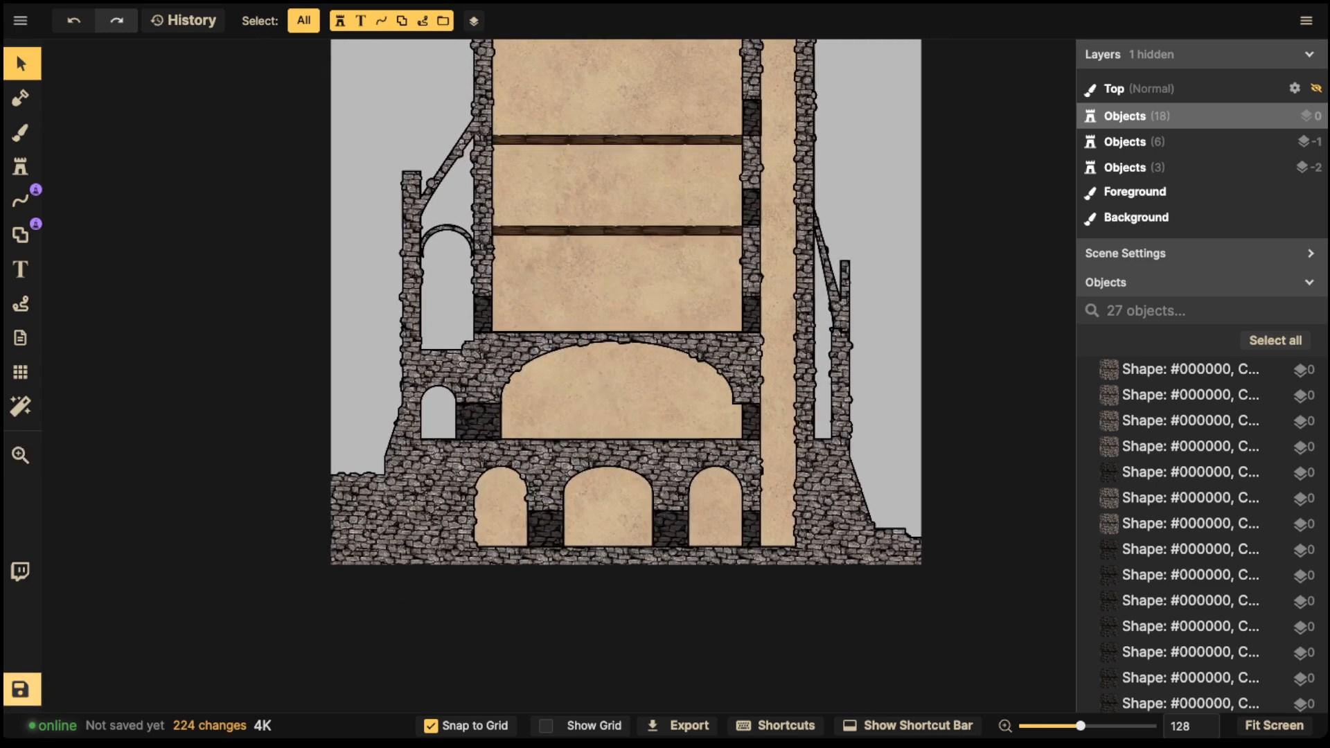
pyautogui.press('Return')
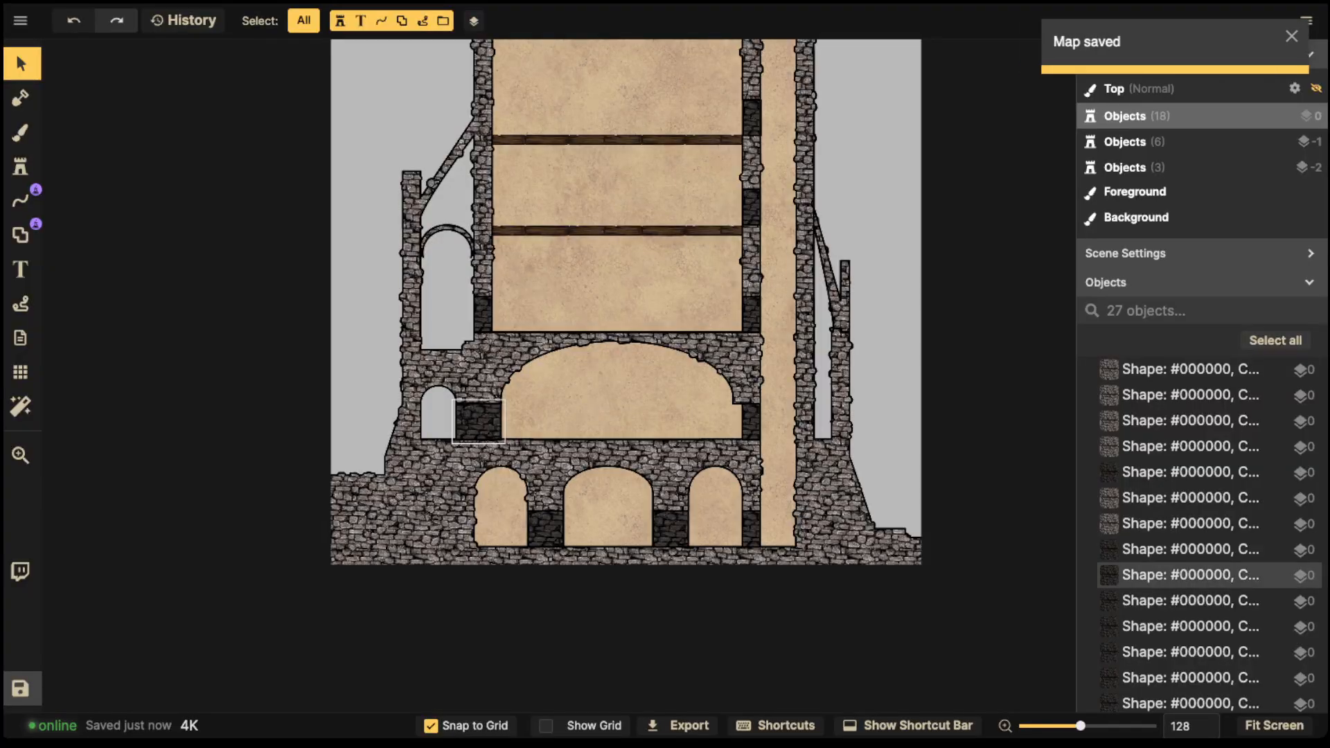
# Step: Examine the ground-floor arches, upper rooms and shaft up close, and the overall tower cross-section
pyautogui.scroll(3, 394, 505)
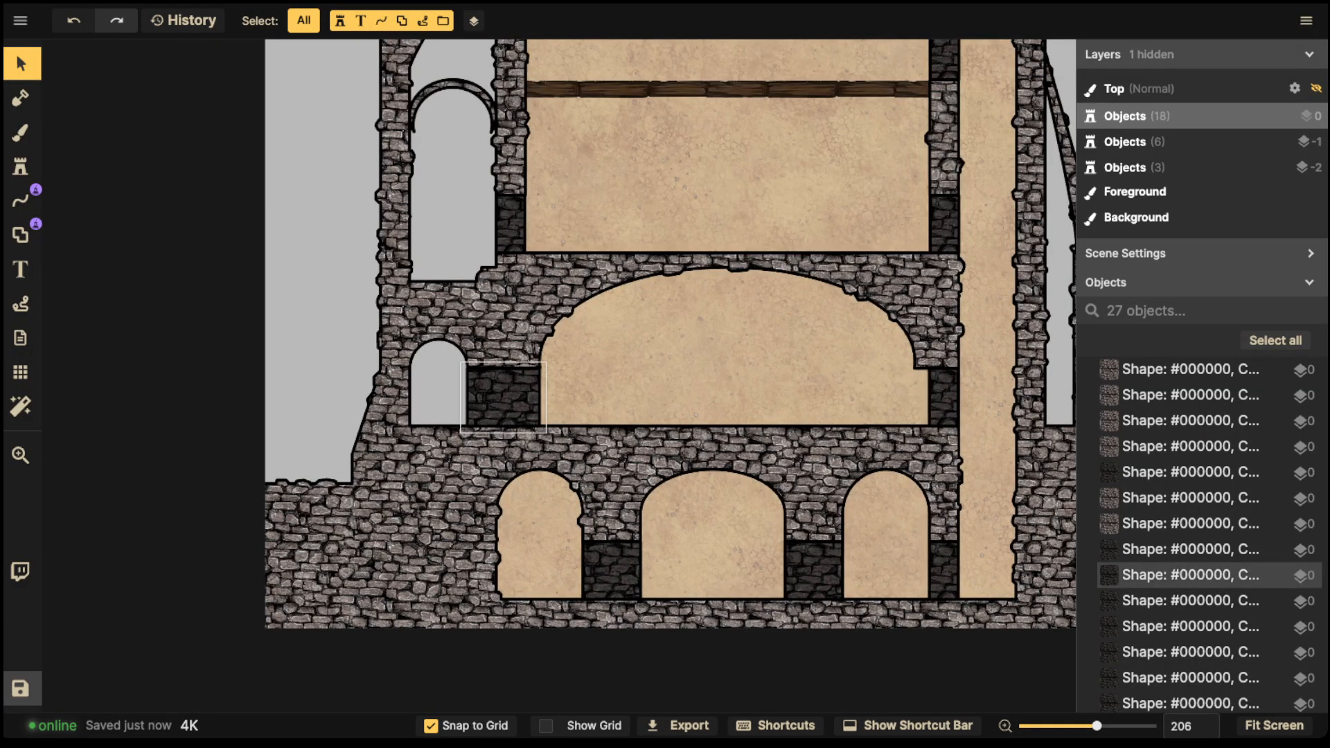
pyautogui.scroll(-3, 721, 390)
pyautogui.moveTo(720, 390); pyautogui.dragTo(596, 583)
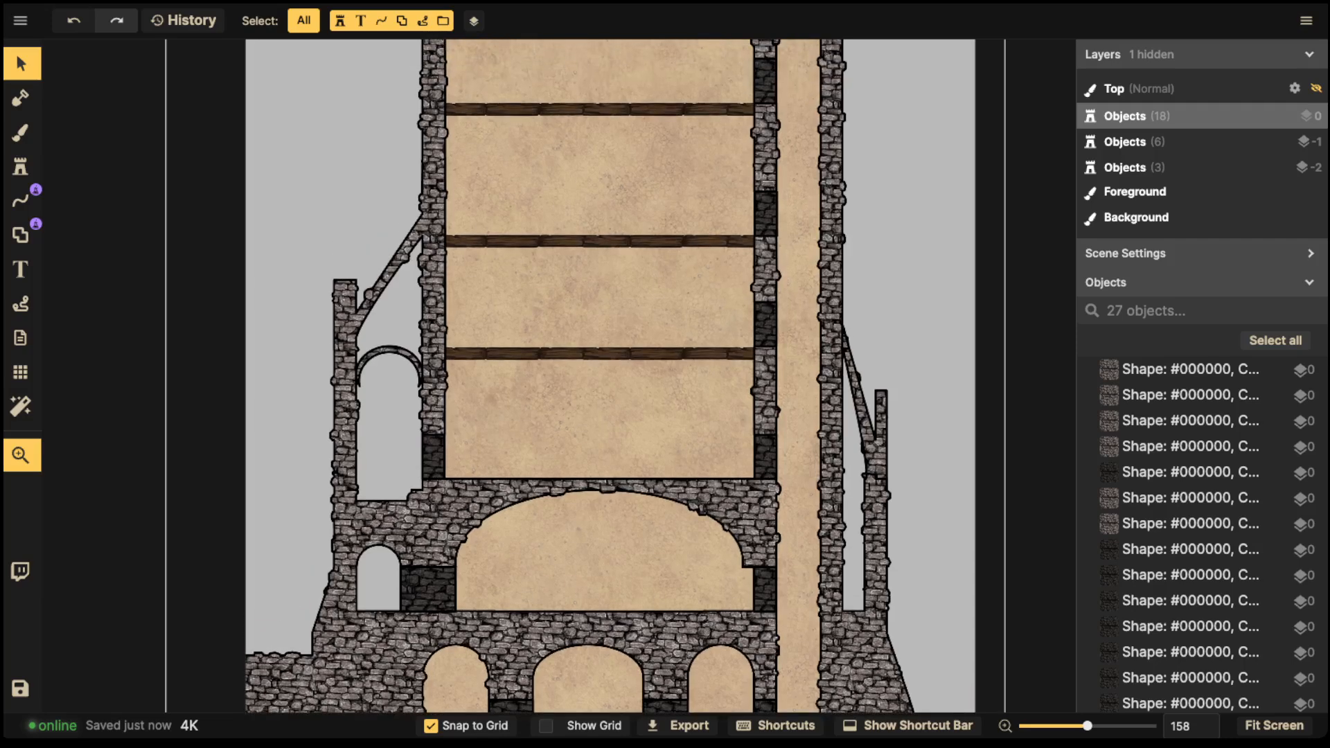
pyautogui.moveTo(627, 192); pyautogui.dragTo(651, 335)
pyautogui.scroll(-2, 652, 333)
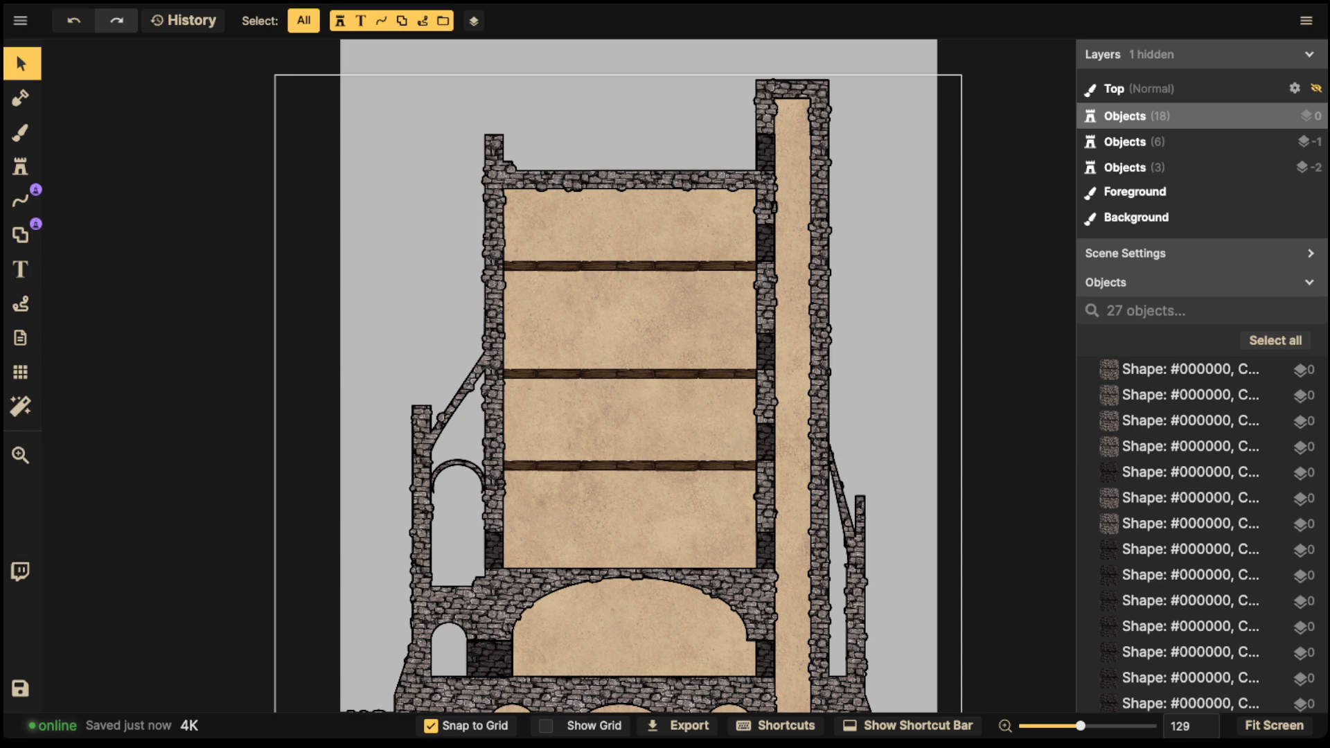
pyautogui.scroll(-5, 708, 293)
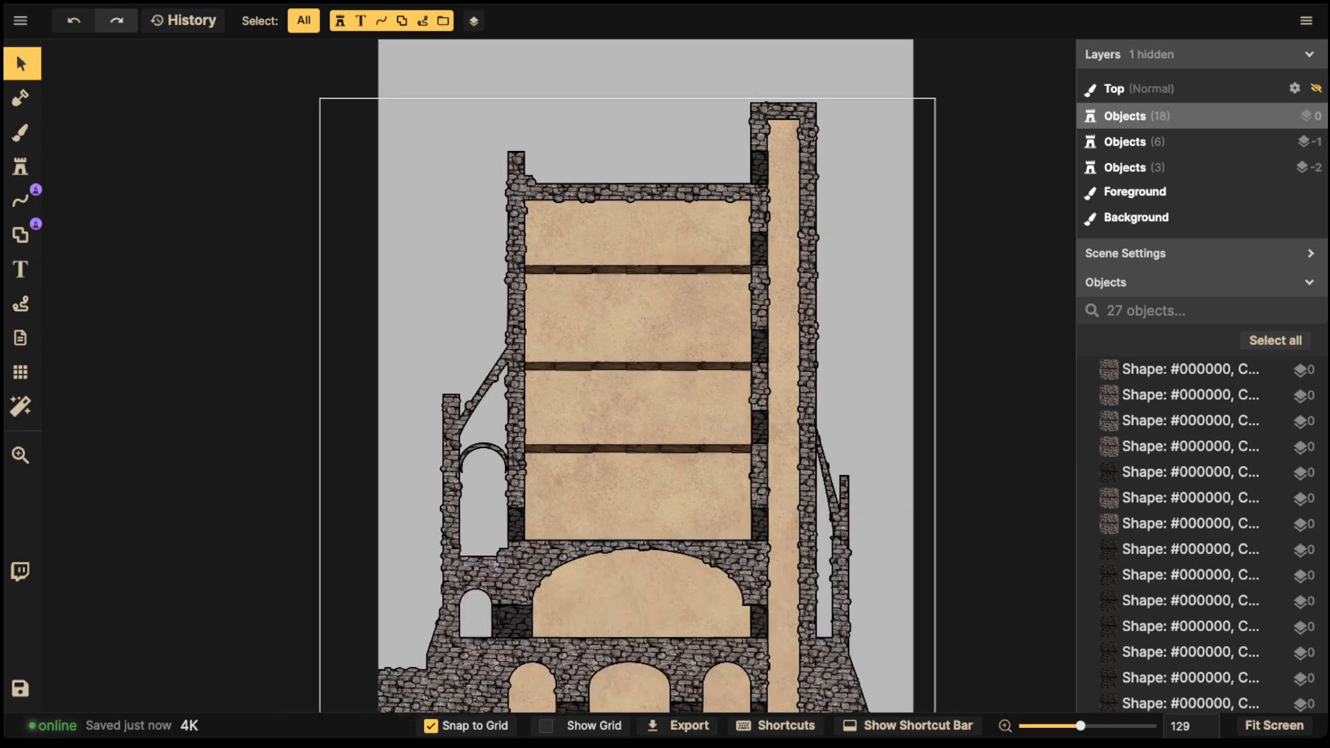
pyautogui.press('space')
pyautogui.moveTo(708, 293); pyautogui.dragTo(702, 275)
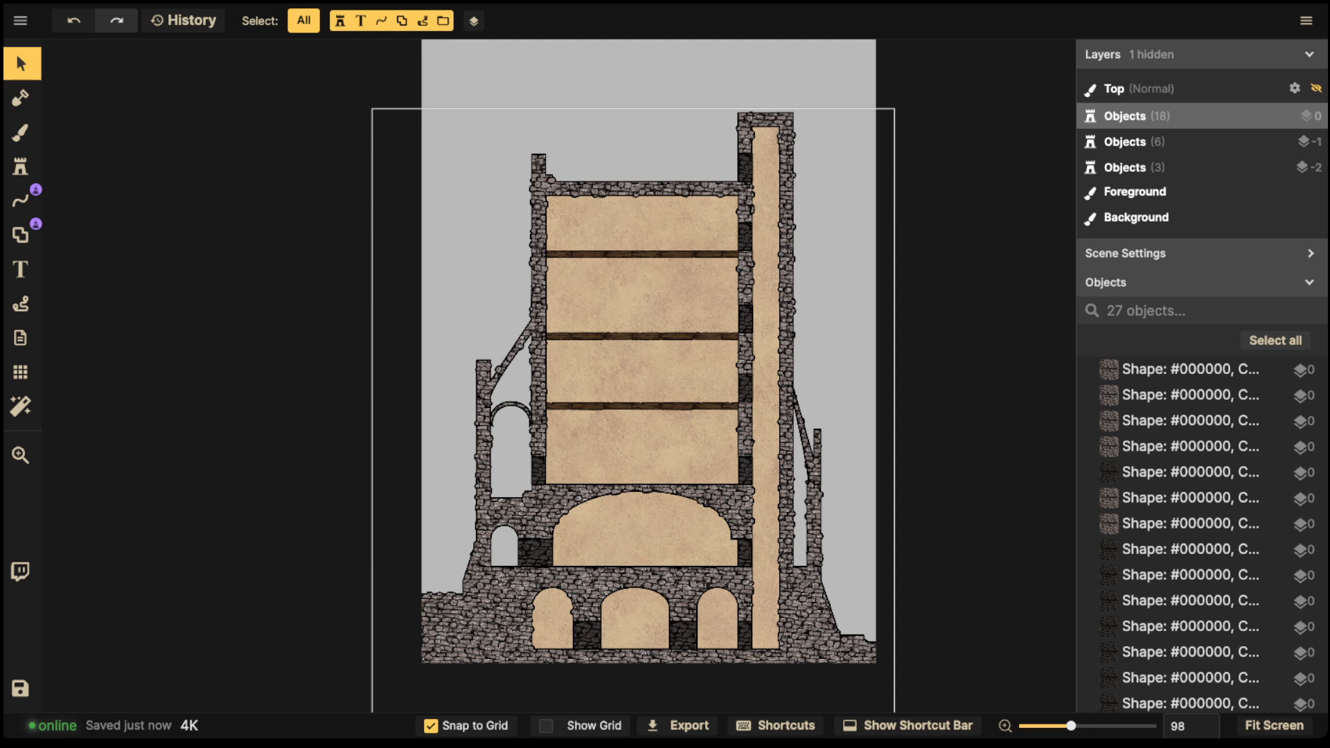